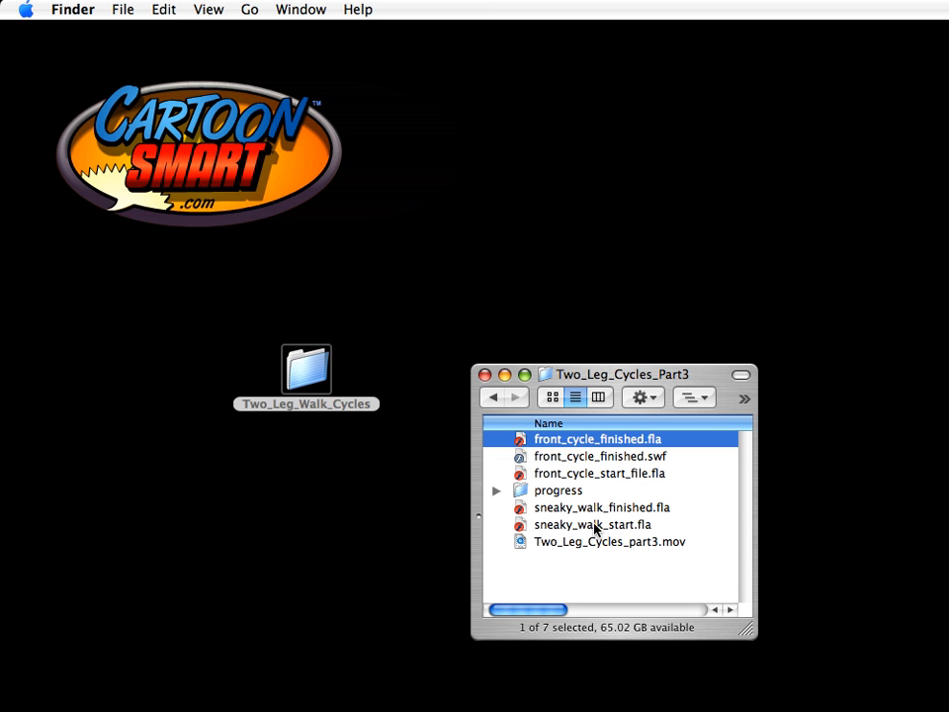
# - Open front_cycle_start_file.fla from the Two_Leg_Cycles_Part3 folder in Flash
pyautogui.click(599, 475)
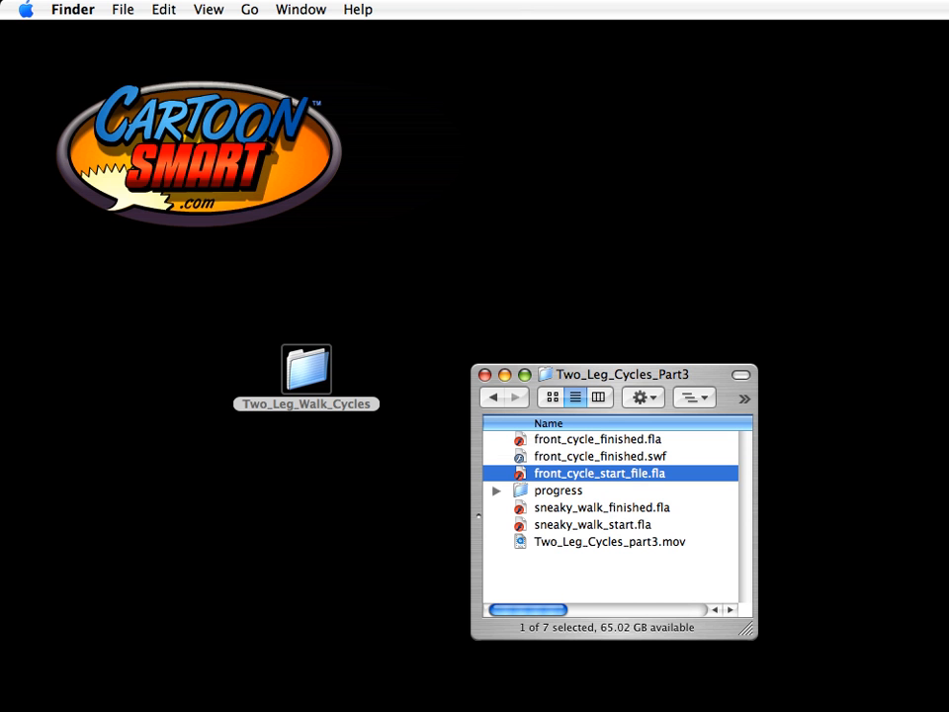
pyautogui.press('super+o')
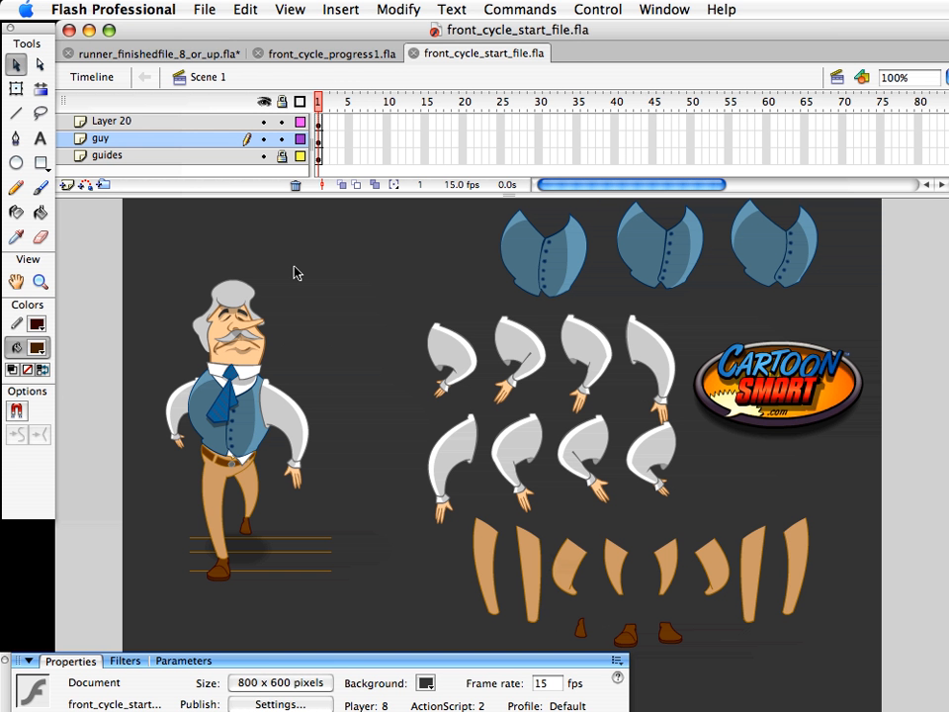
# - Switch to runner_finishedfile_8_or_up.fla and scrub the timeline to frame 57 to examine the runner's motion across the stage
pyautogui.click(136, 51)
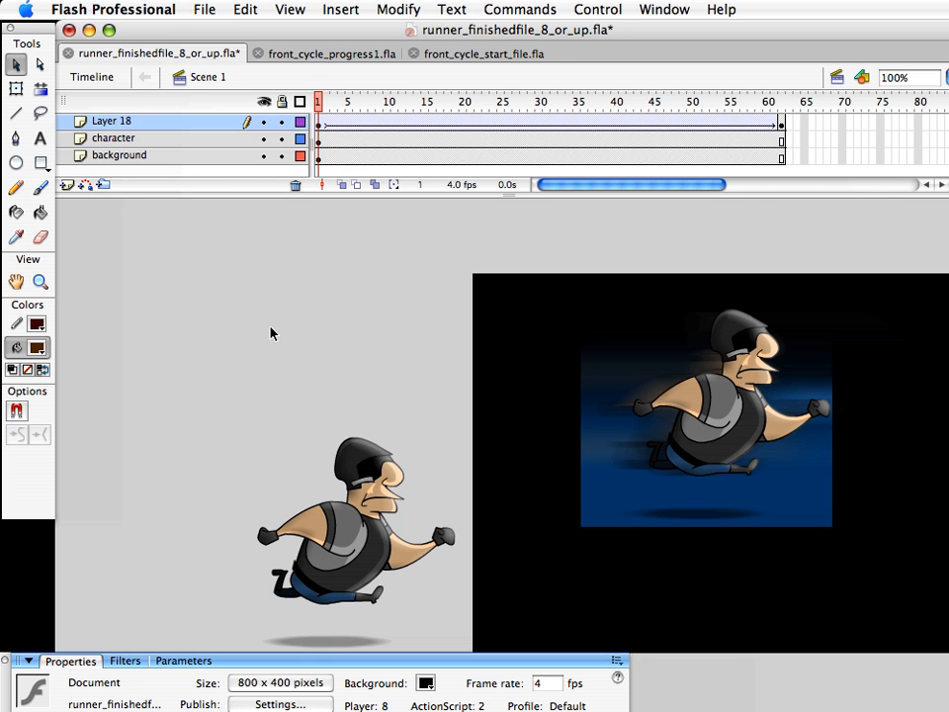
pyautogui.scroll(-1, 286, 297)
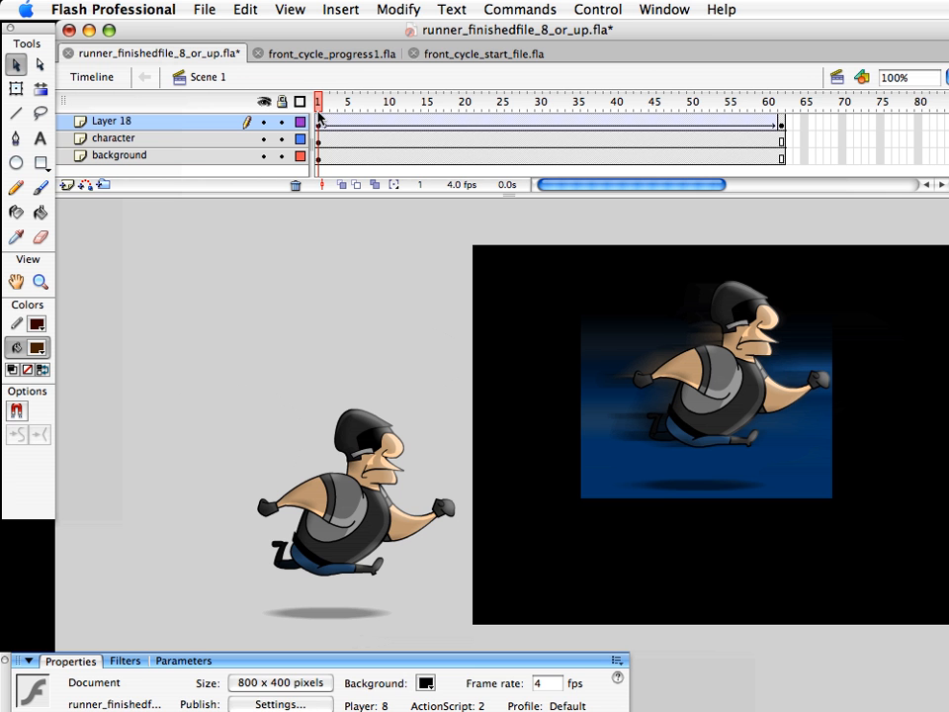
pyautogui.click(356, 552)
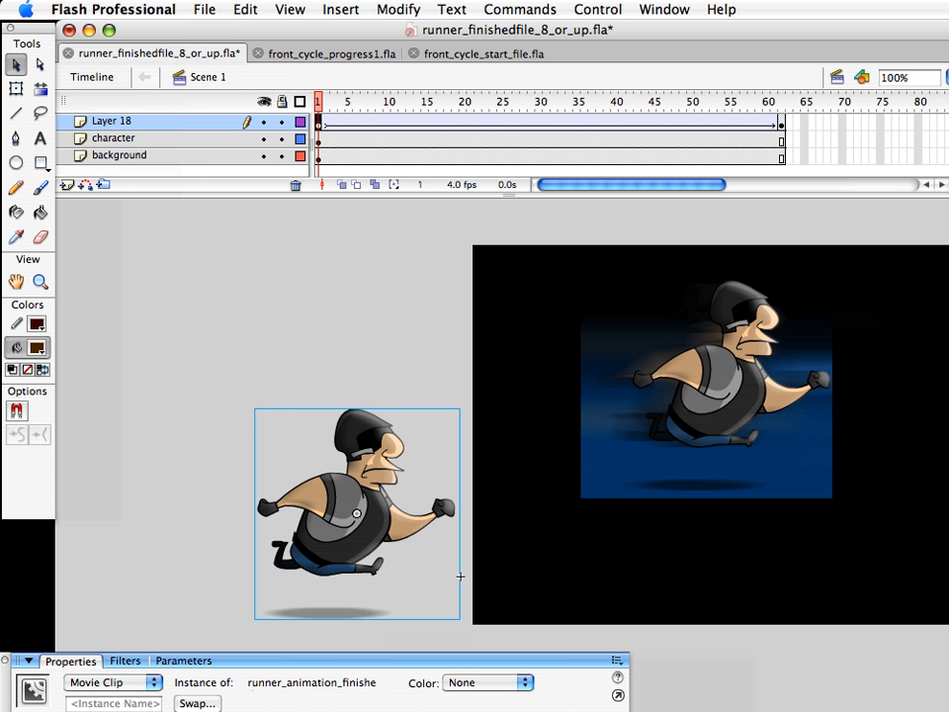
pyautogui.scroll(-3, 164, 540)
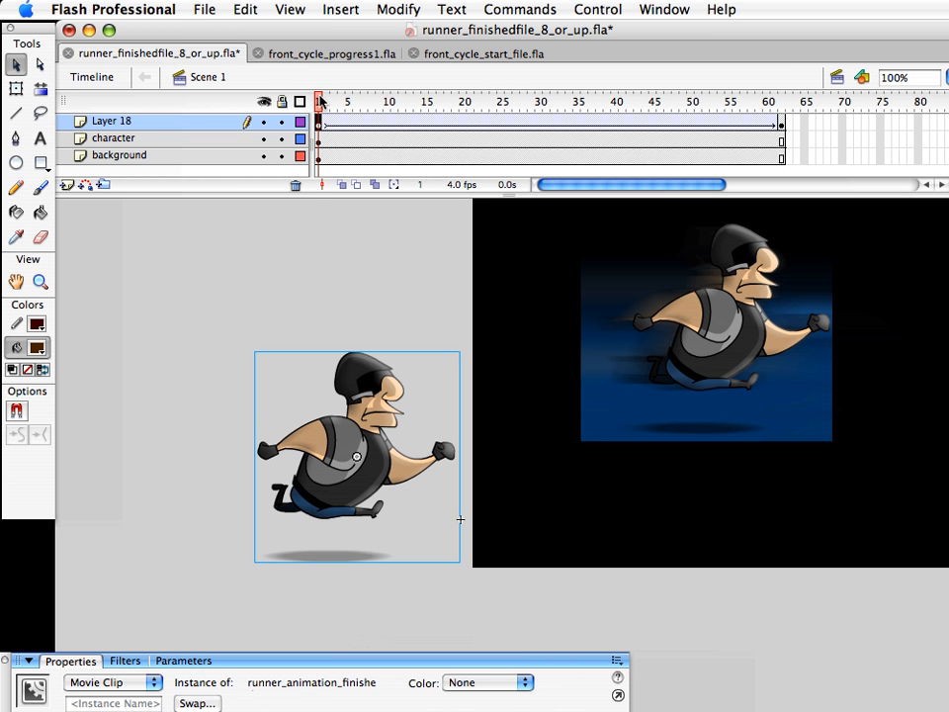
pyautogui.moveTo(320, 100); pyautogui.dragTo(767, 505)
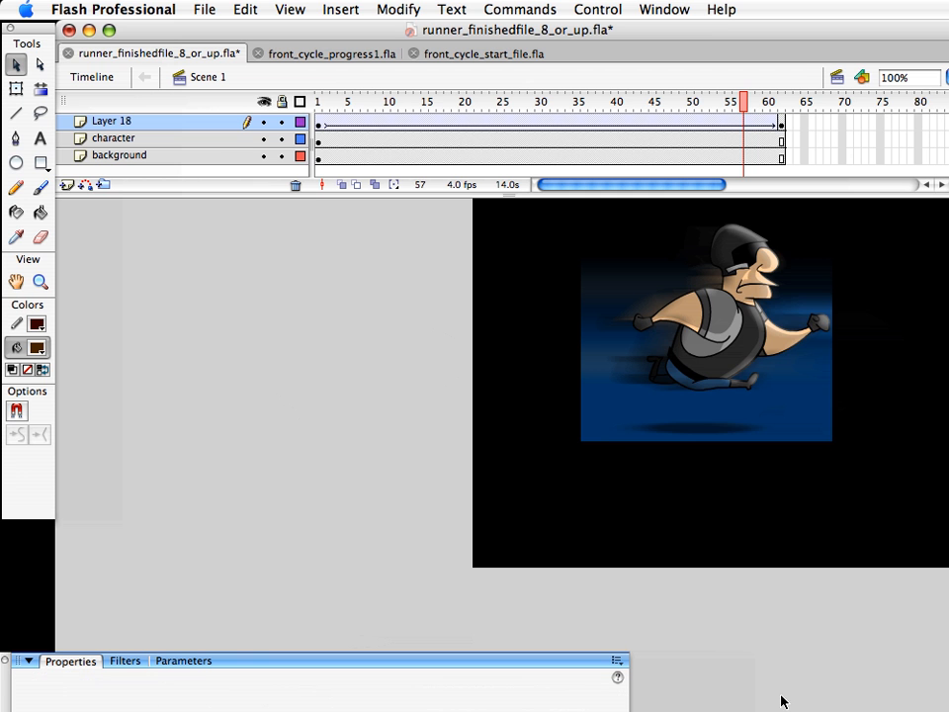
pyautogui.moveTo(790, 629); pyautogui.dragTo(382, 657)
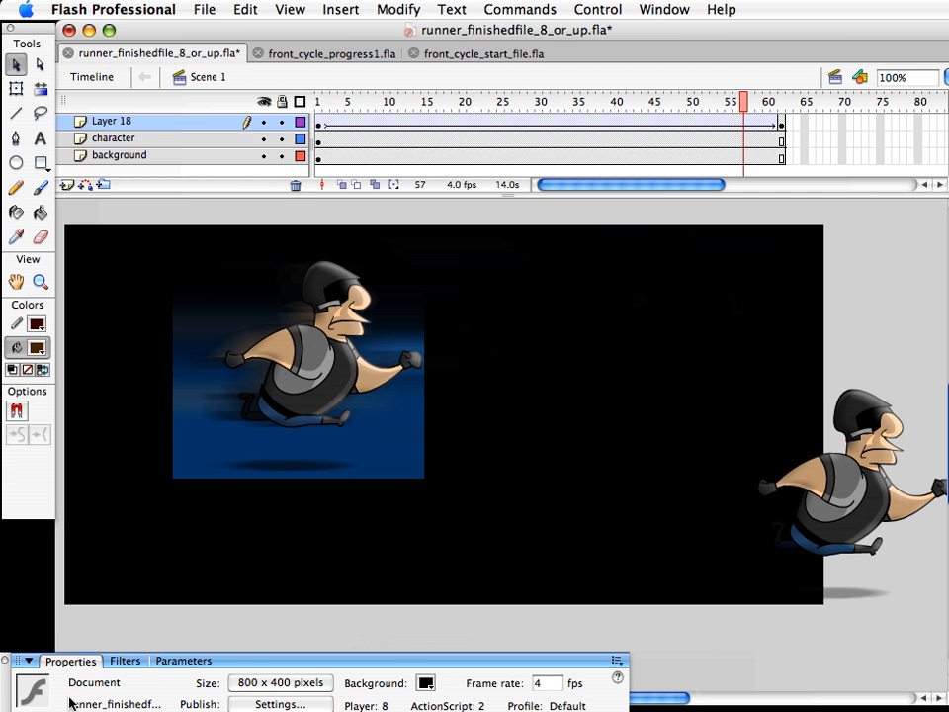
# - Reposition the Properties panel to reveal all document settings, and preview the runner movie
pyautogui.moveTo(5, 662); pyautogui.dragTo(5, 610)
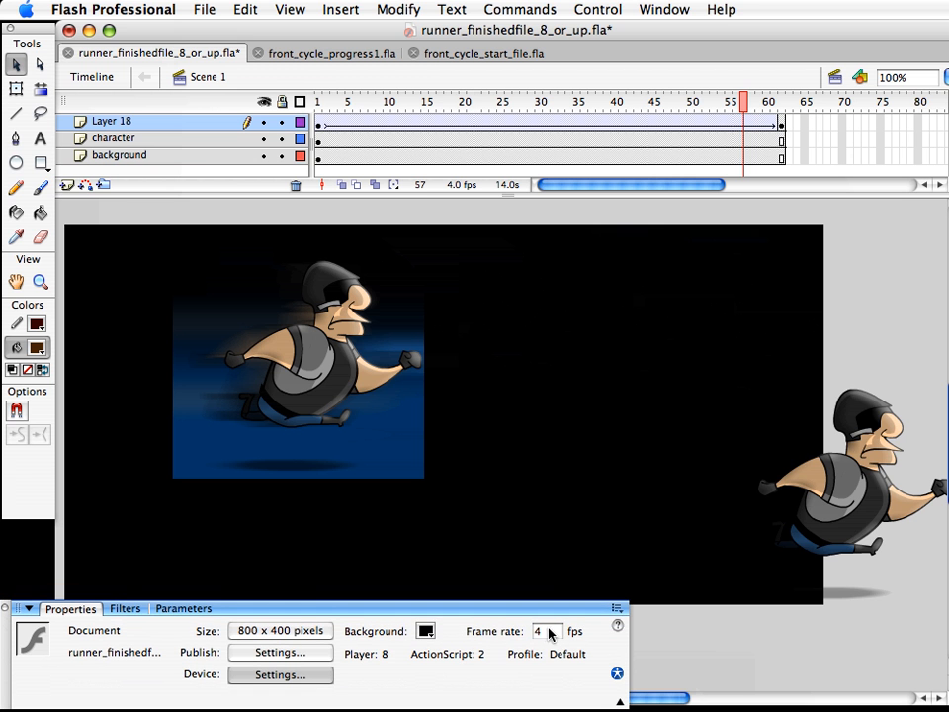
pyautogui.press('super+Return')
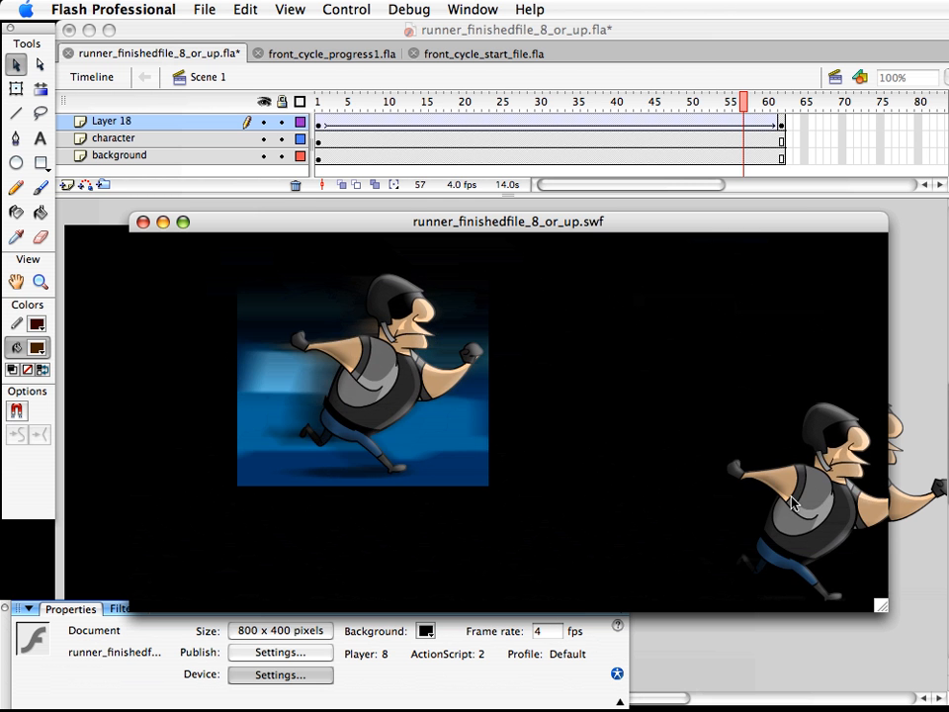
pyautogui.click(142, 224)
# - Set the runner document's frame rate to 15 fps and preview the movie at that speed
pyautogui.click(546, 631)
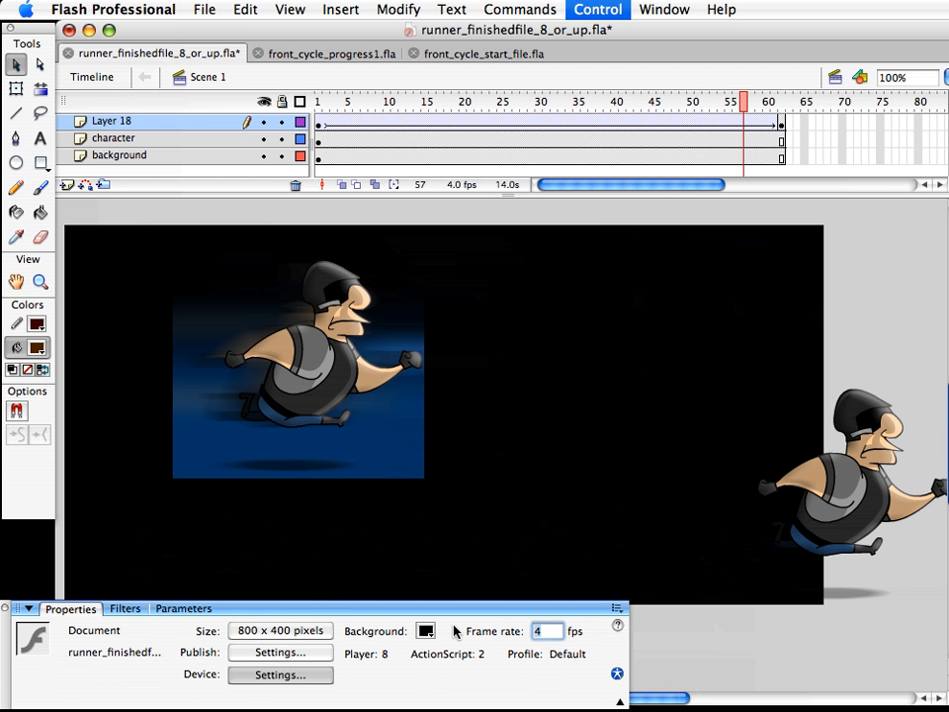
pyautogui.write('15')
pyautogui.press('Return')
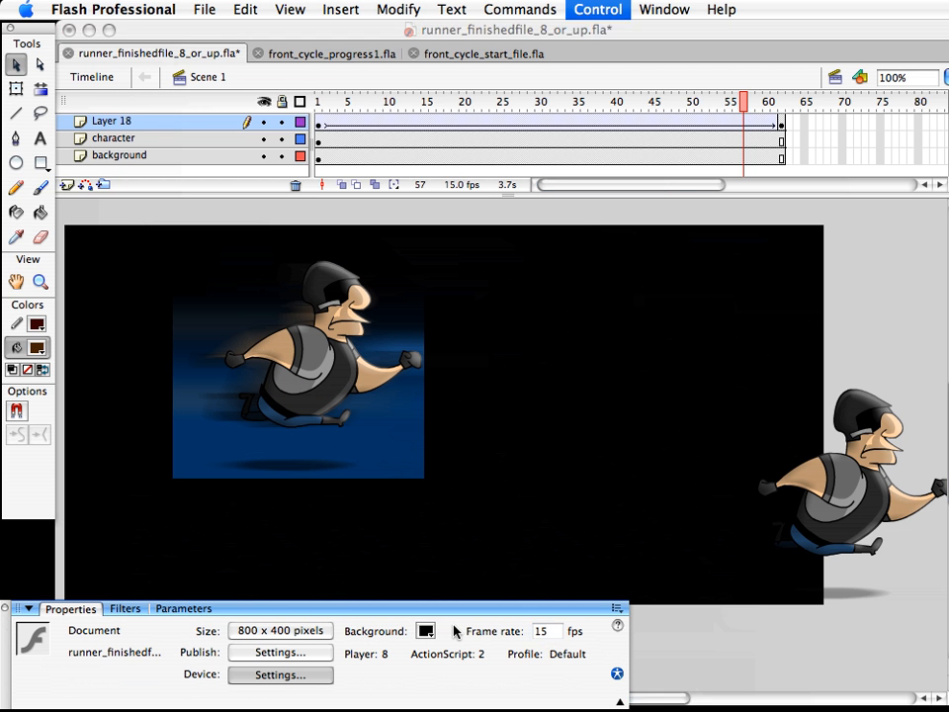
pyautogui.press('super+Return')
pyautogui.press('super+w')
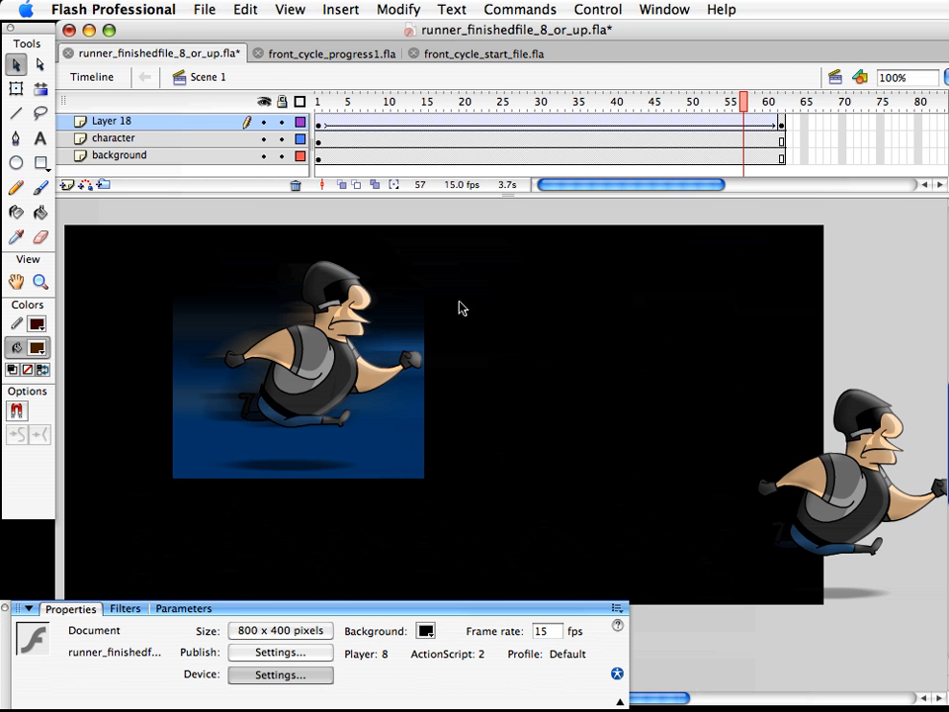
# - Save and close runner_finishedfile_8_or_up.fla
pyautogui.press('super+s')
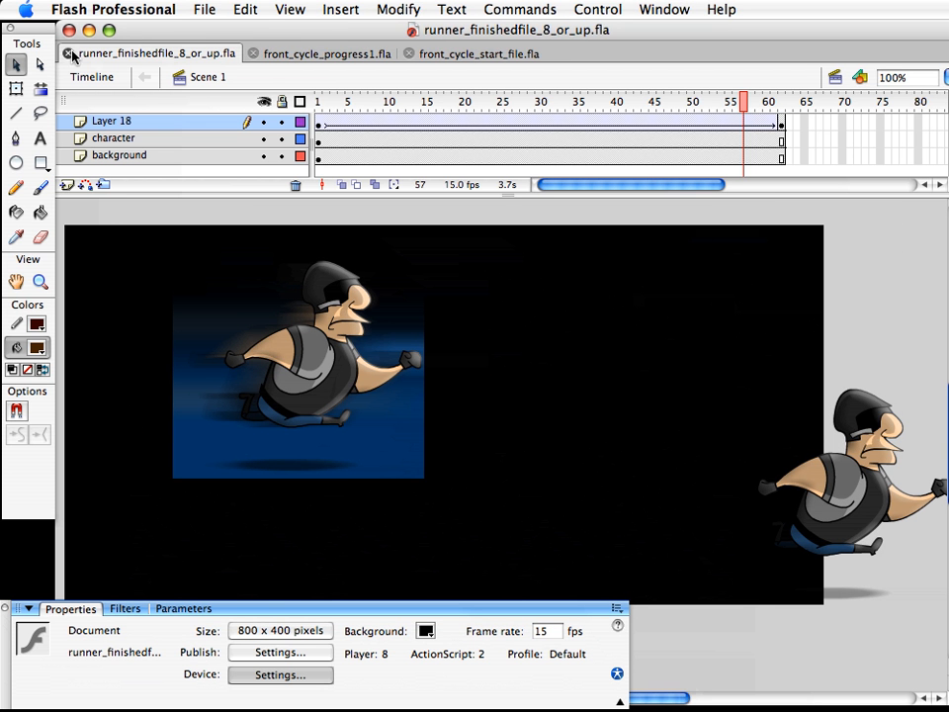
pyautogui.click(68, 53)
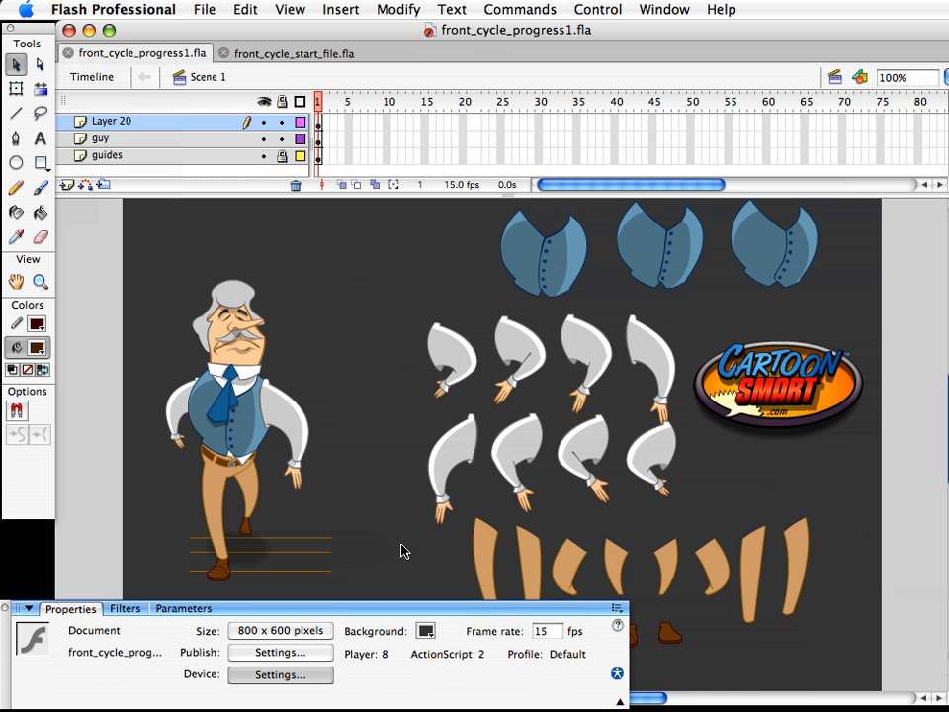
# - Switch to front_cycle_progress1.fla and fit the document window and Properties panel on the screen
pyautogui.click(198, 139)
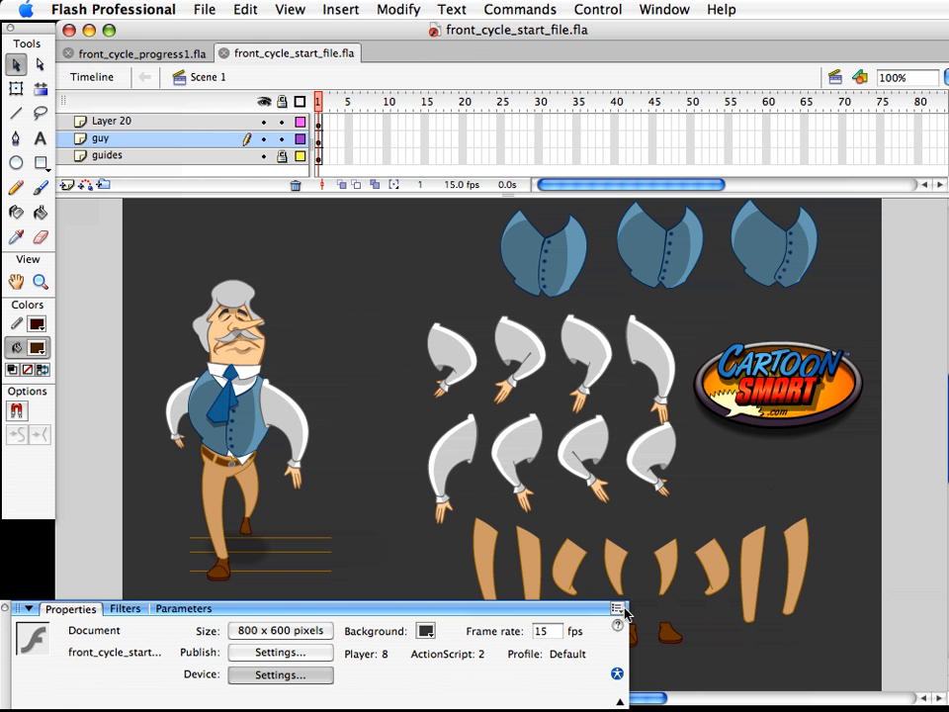
pyautogui.click(4, 608)
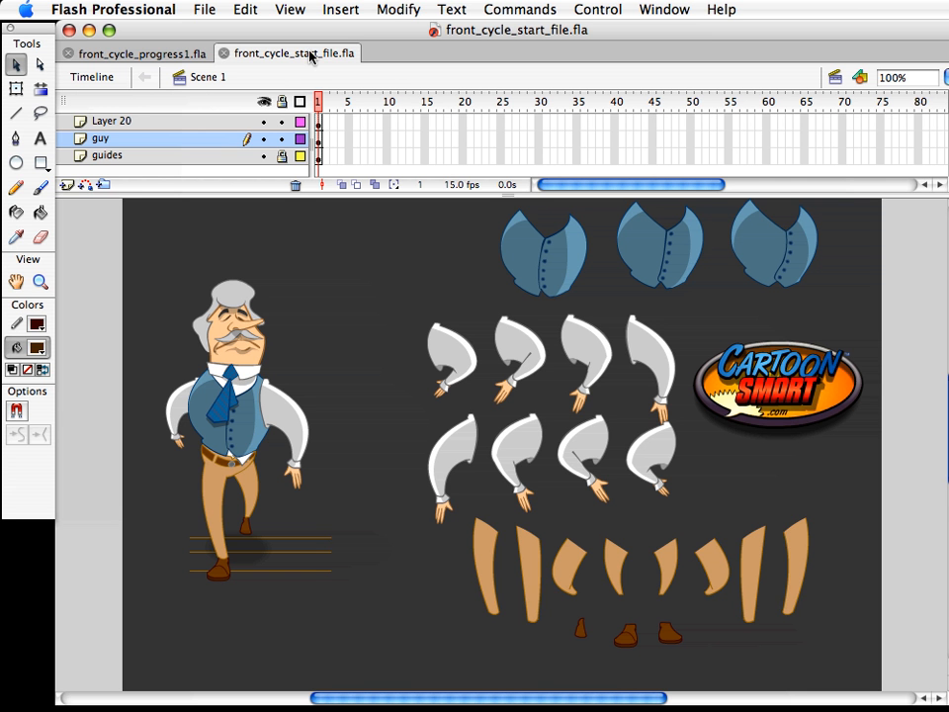
pyautogui.click(186, 55)
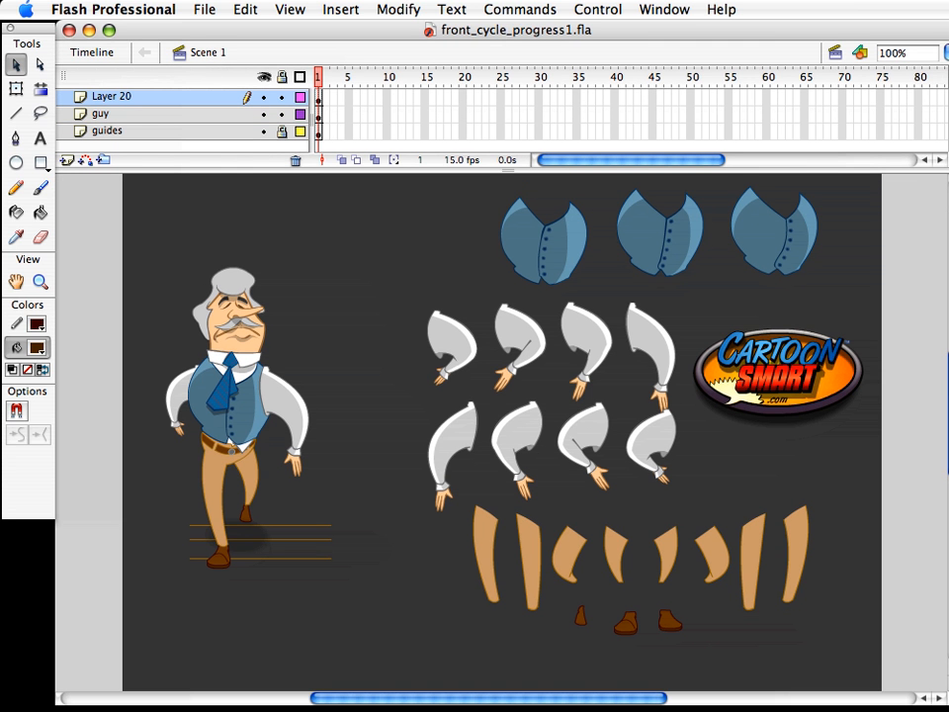
pyautogui.moveTo(947, 701); pyautogui.dragTo(937, 704)
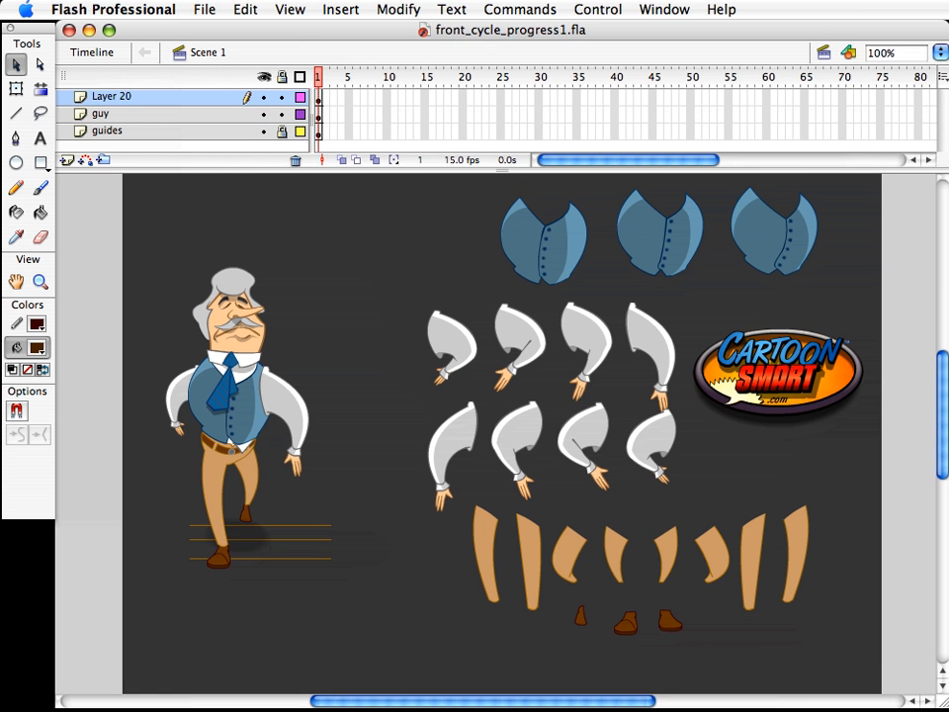
pyautogui.moveTo(22, 709); pyautogui.dragTo(7, 601)
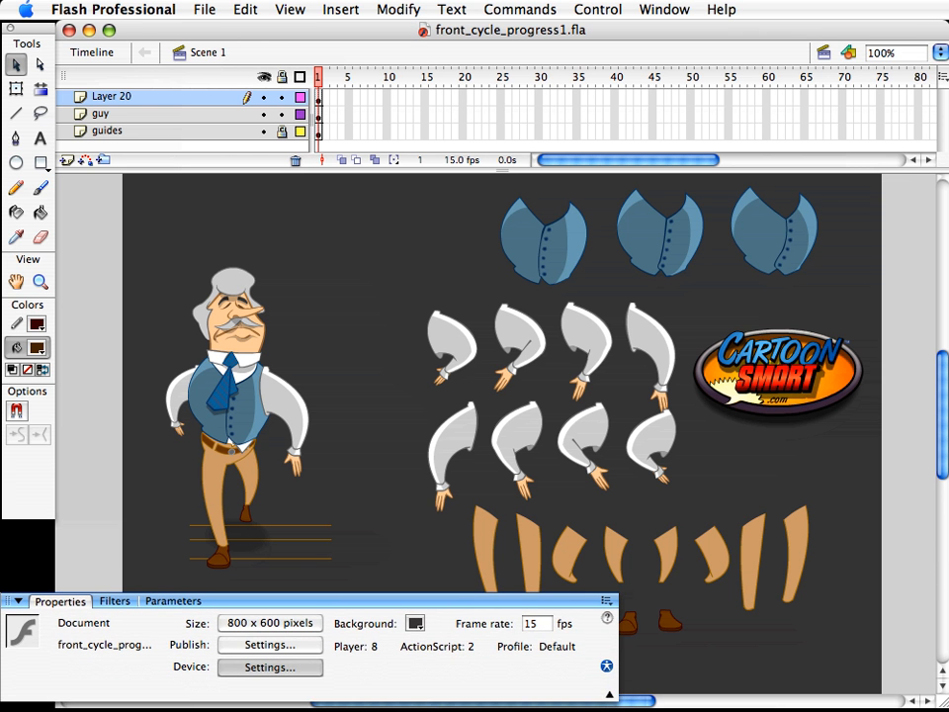
# - Extend the Layer 20, guy and guides layers to frame 12
pyautogui.click(329, 98)
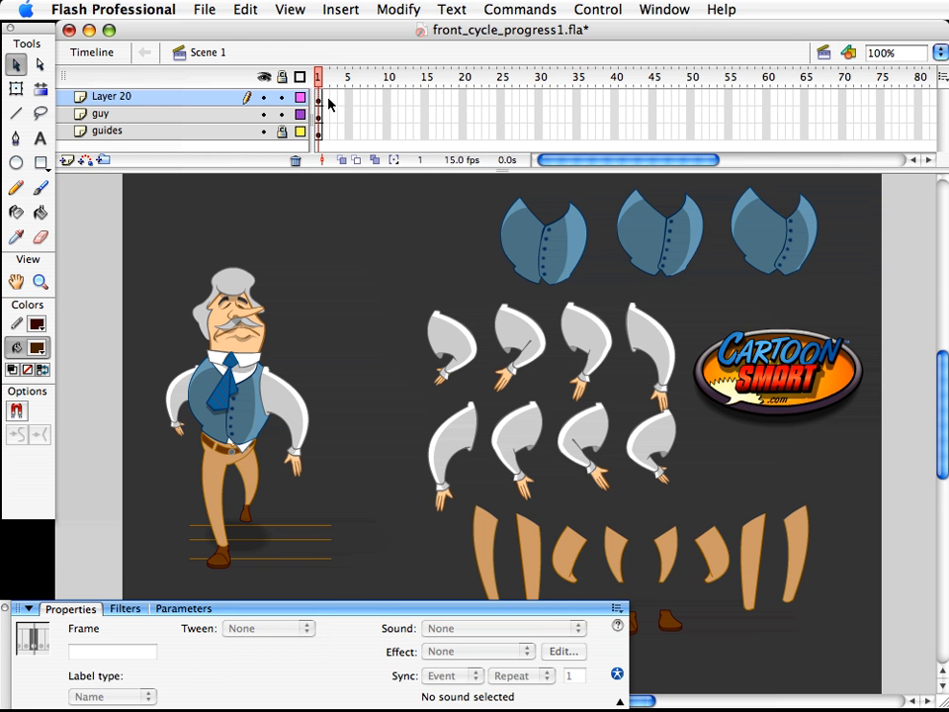
pyautogui.moveTo(329, 102); pyautogui.dragTo(403, 173)
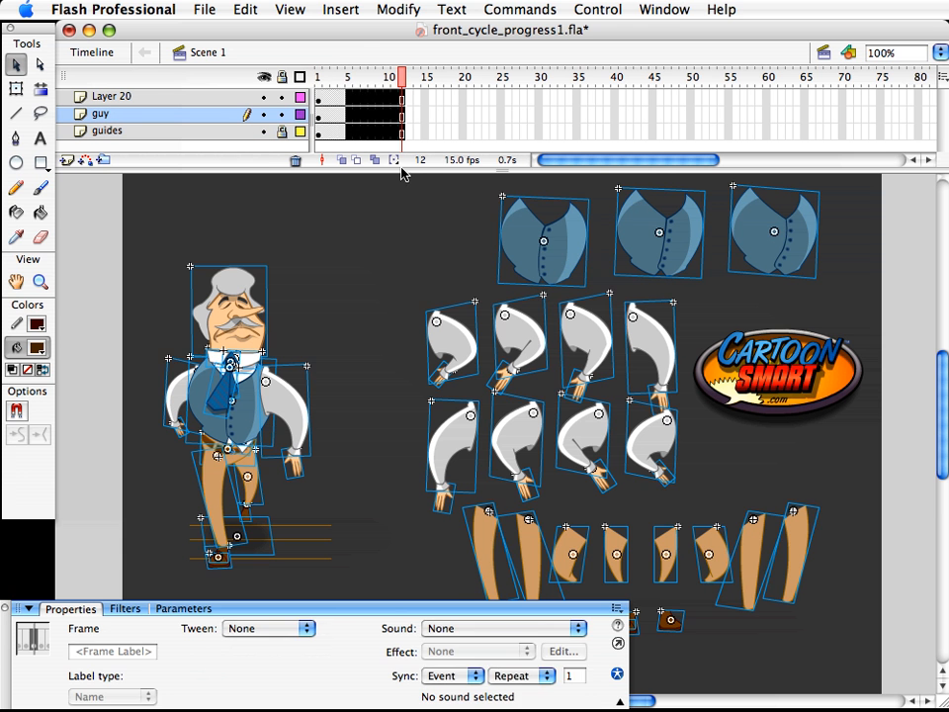
pyautogui.click(383, 248)
pyautogui.click(405, 81)
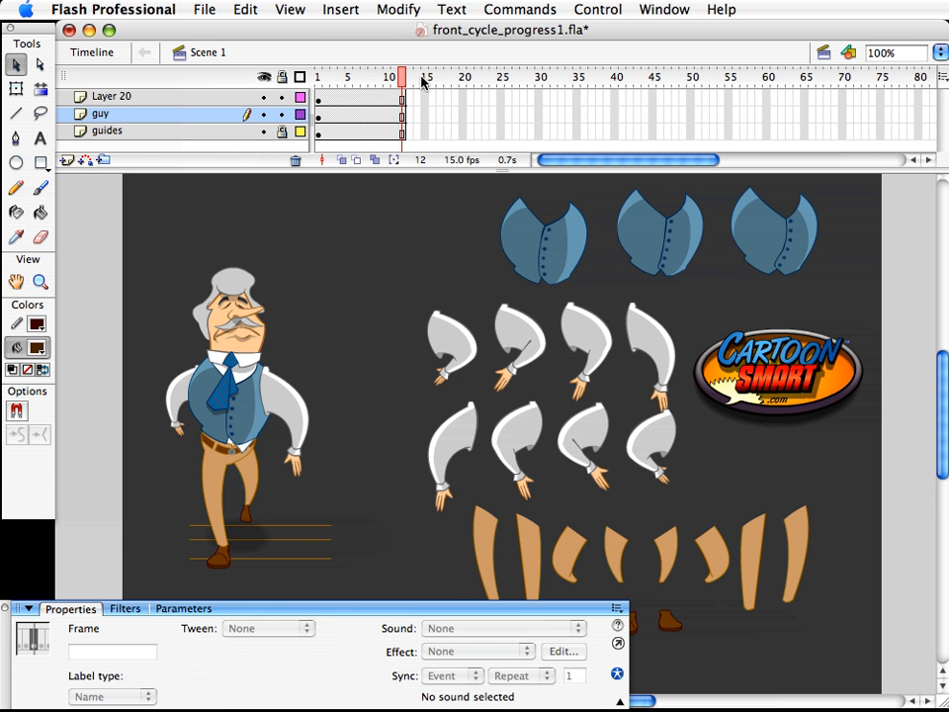
# - Insert a keyframe at frame 7 of the guy layer
pyautogui.click(355, 116)
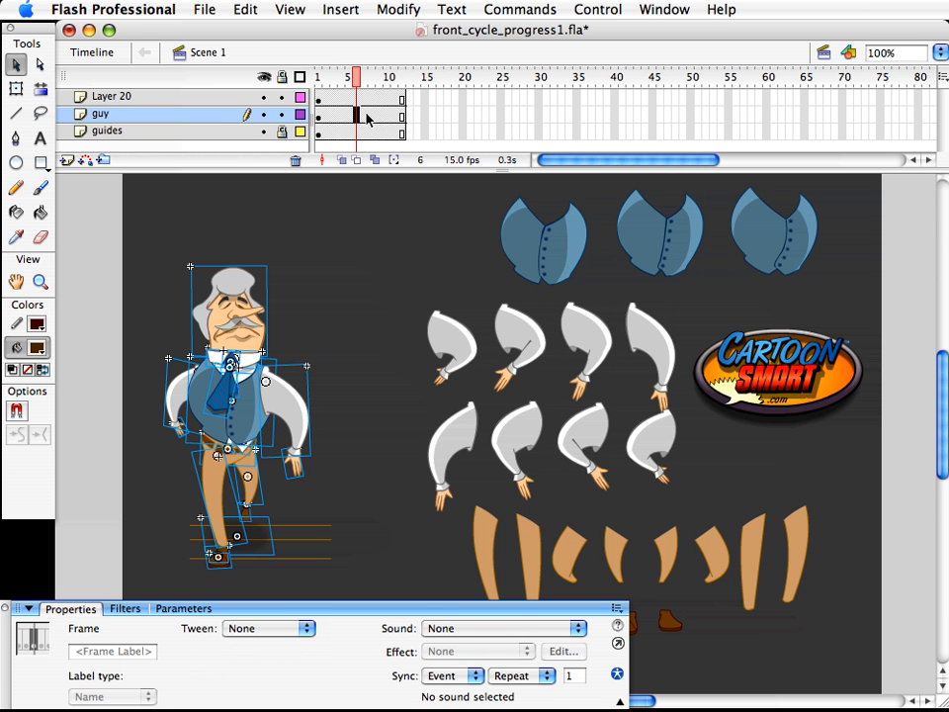
pyautogui.click(365, 117)
pyautogui.click(326, 332)
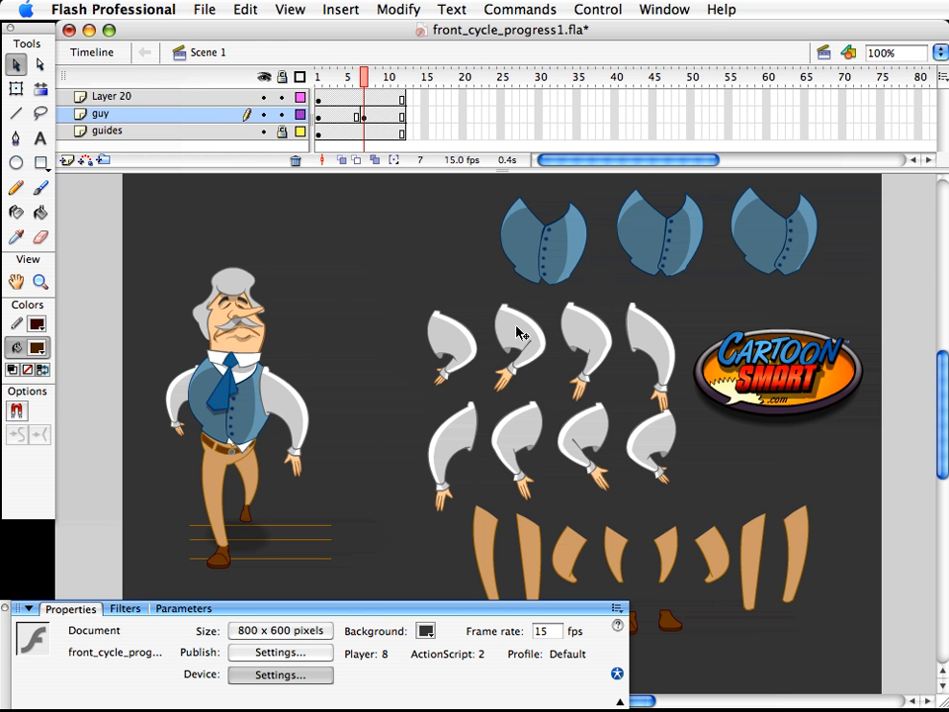
# - Swap the character's vest instance at frame 7 for the symbol named vest
pyautogui.click(252, 424)
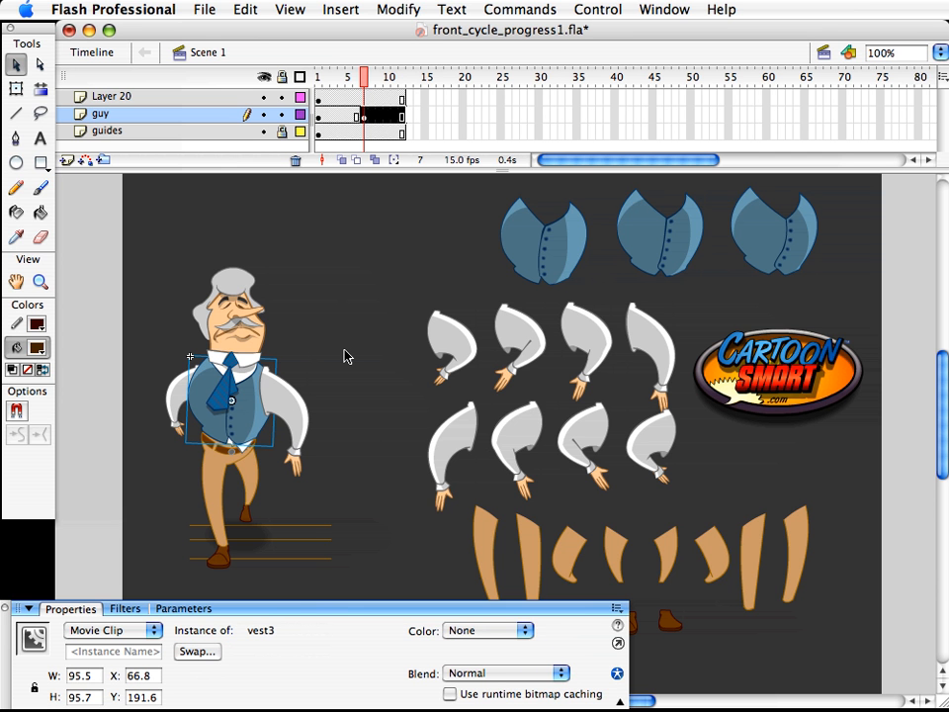
pyautogui.click(413, 11)
pyautogui.moveTo(435, 127)
pyautogui.click(655, 145)
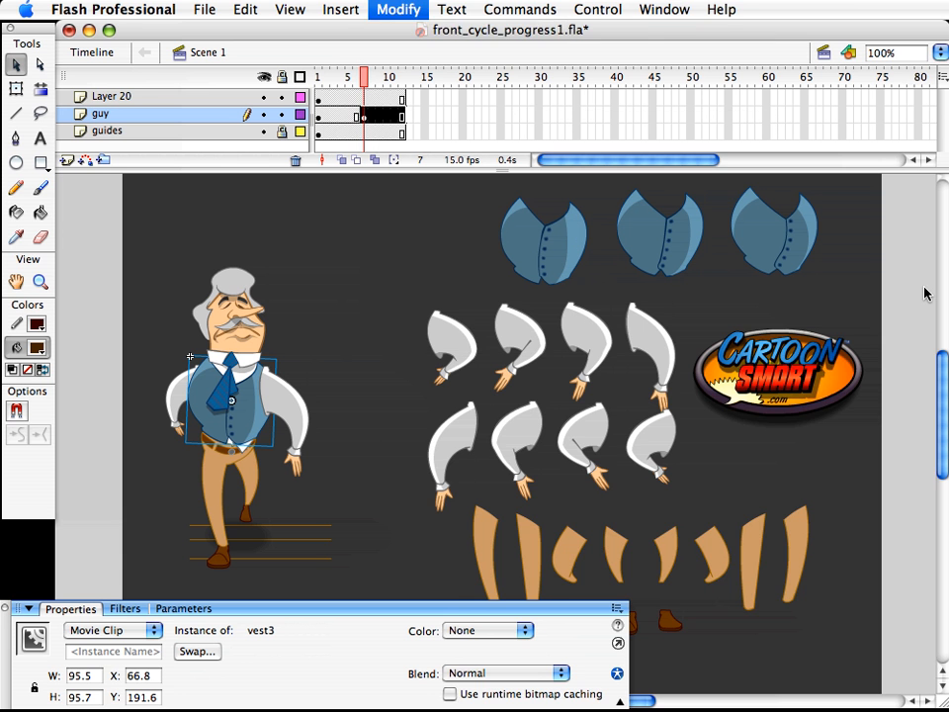
pyautogui.moveTo(819, 378); pyautogui.dragTo(511, 340)
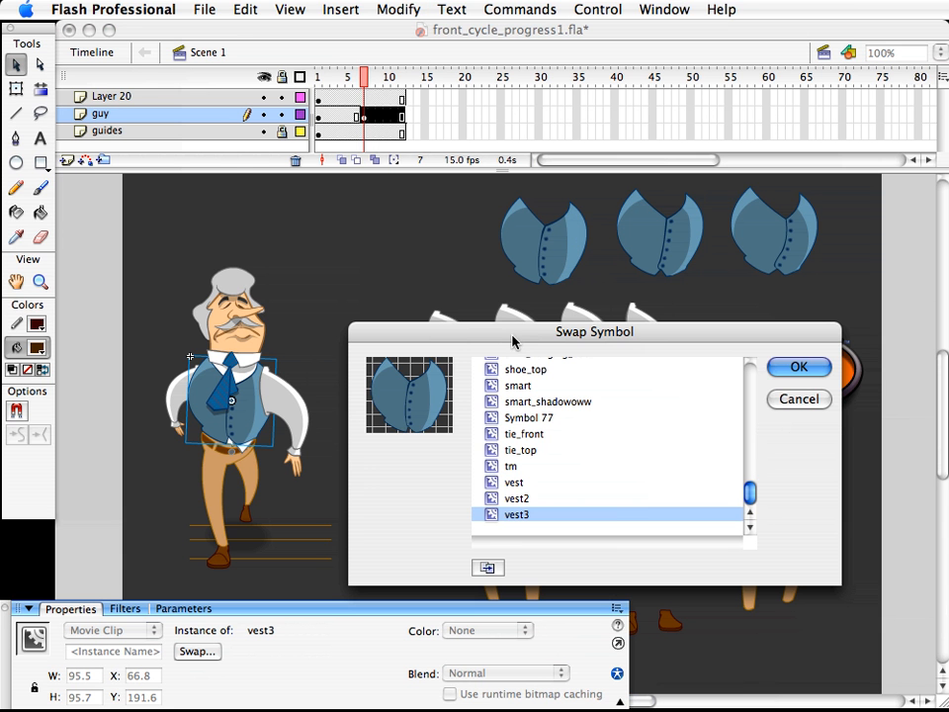
pyautogui.click(549, 484)
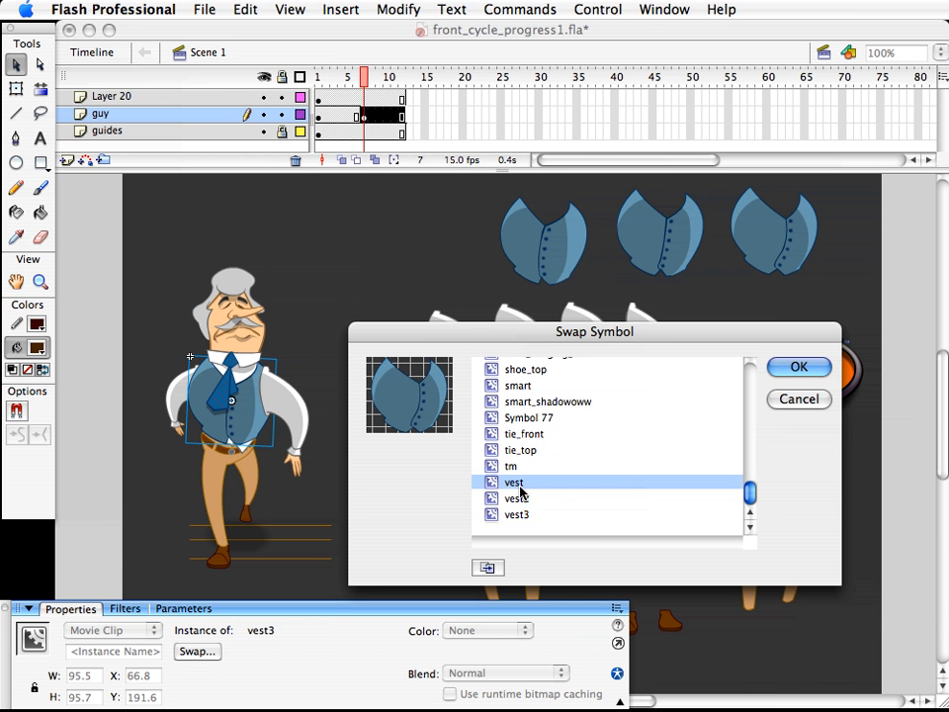
pyautogui.click(794, 368)
pyautogui.click(311, 413)
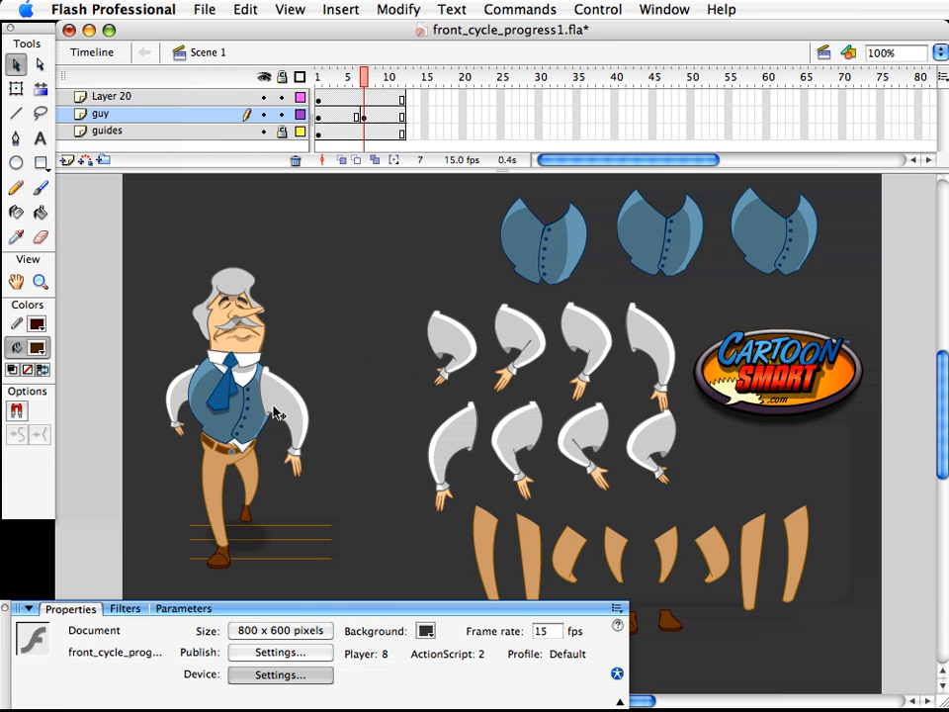
# - Bring both of the character's arms and hands to the front of the stacking order at frame 7
pyautogui.click(293, 414)
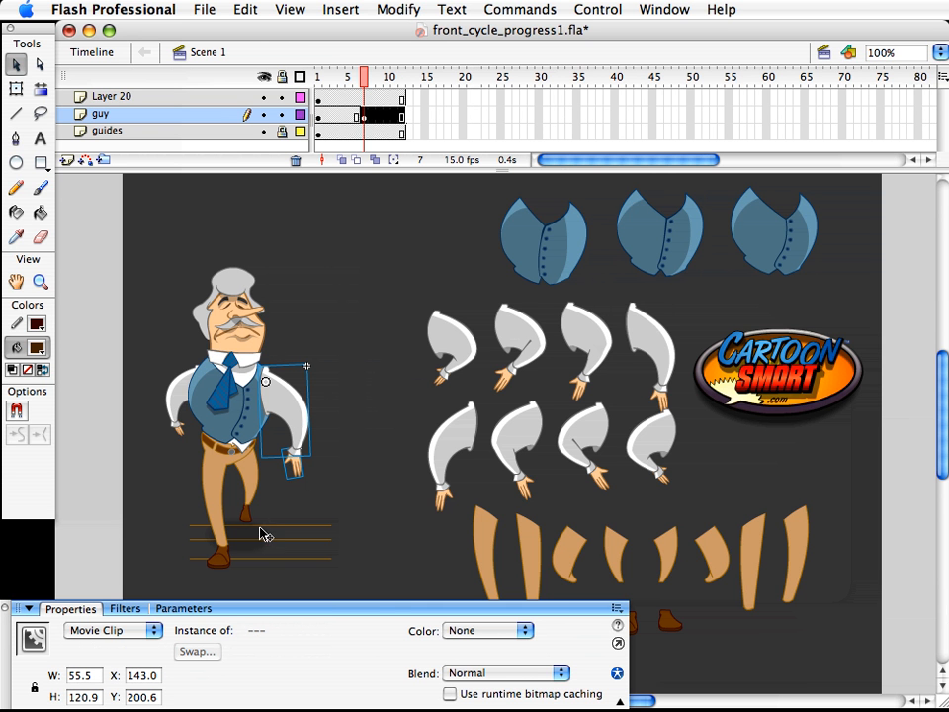
pyautogui.keyDown('shift'); pyautogui.click(181, 408); pyautogui.keyUp('shift')
pyautogui.keyDown('shift'); pyautogui.click(180, 402); pyautogui.keyUp('shift')
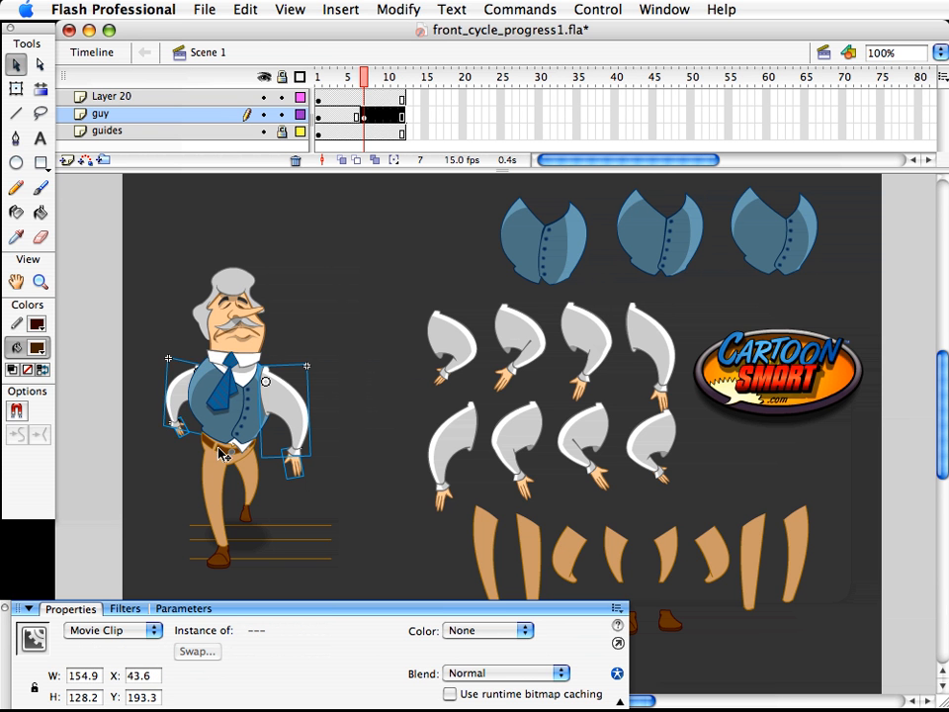
pyautogui.click(396, 9)
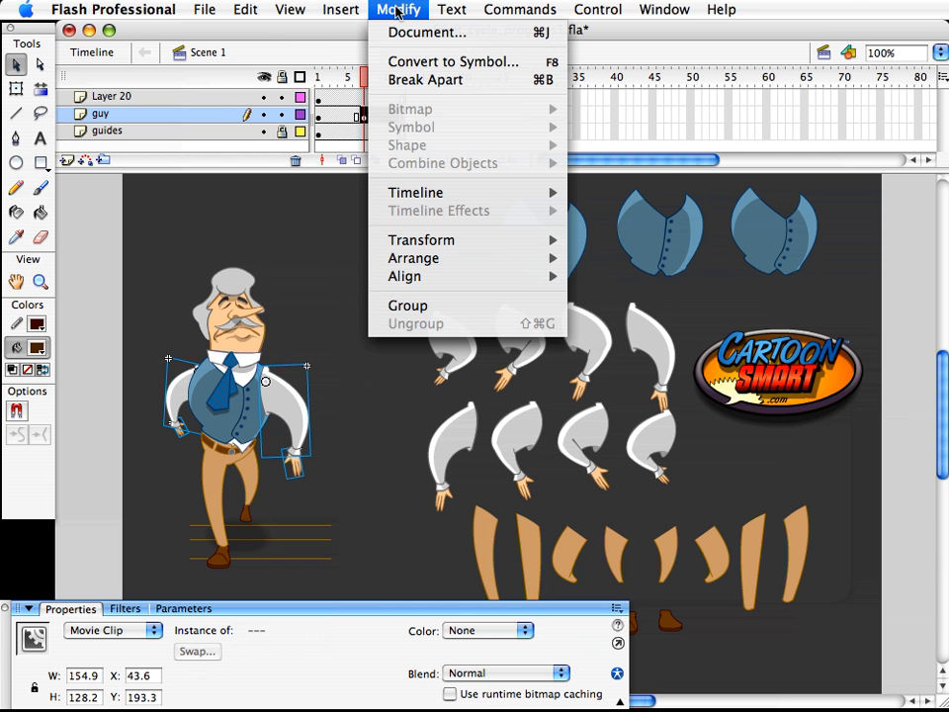
pyautogui.moveTo(445, 258)
pyautogui.click(629, 261)
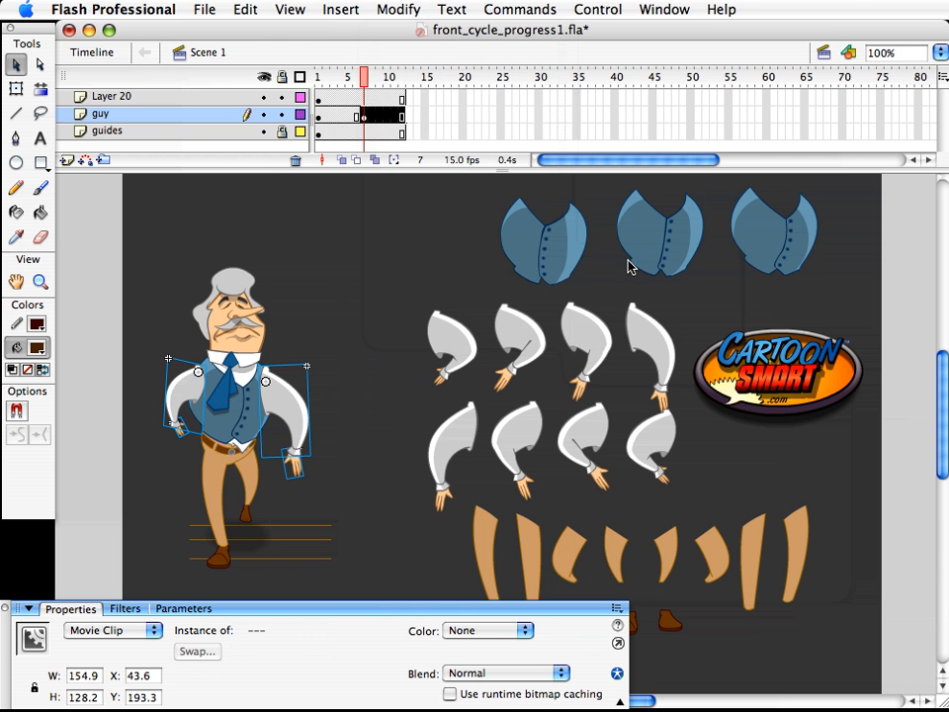
# - Flip both of the character's arms and hands horizontally at frame 7
pyautogui.click(401, 9)
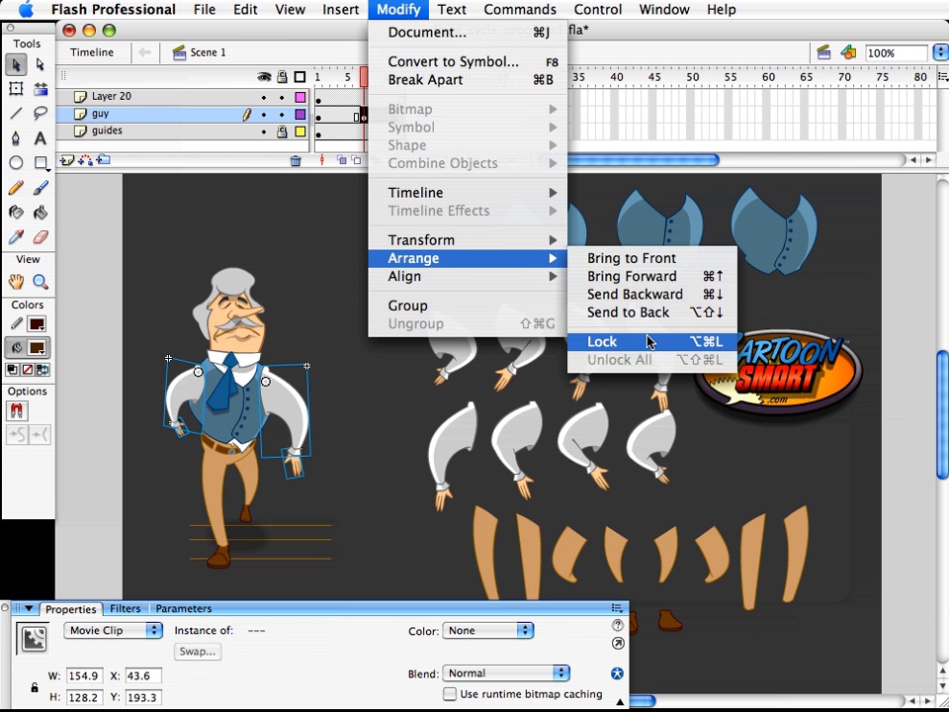
pyautogui.moveTo(482, 247)
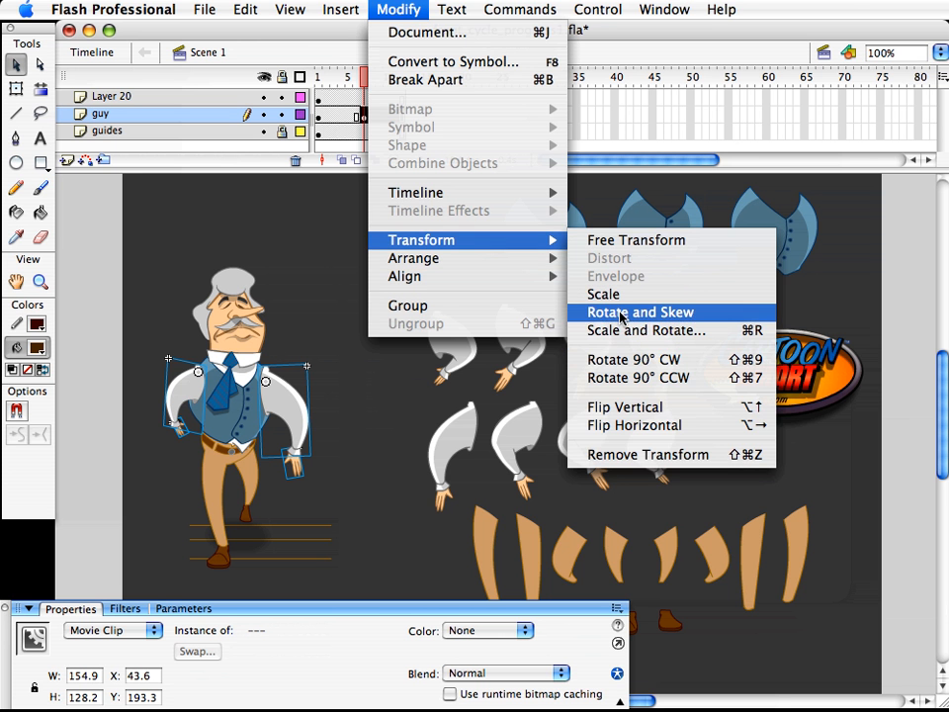
pyautogui.click(639, 426)
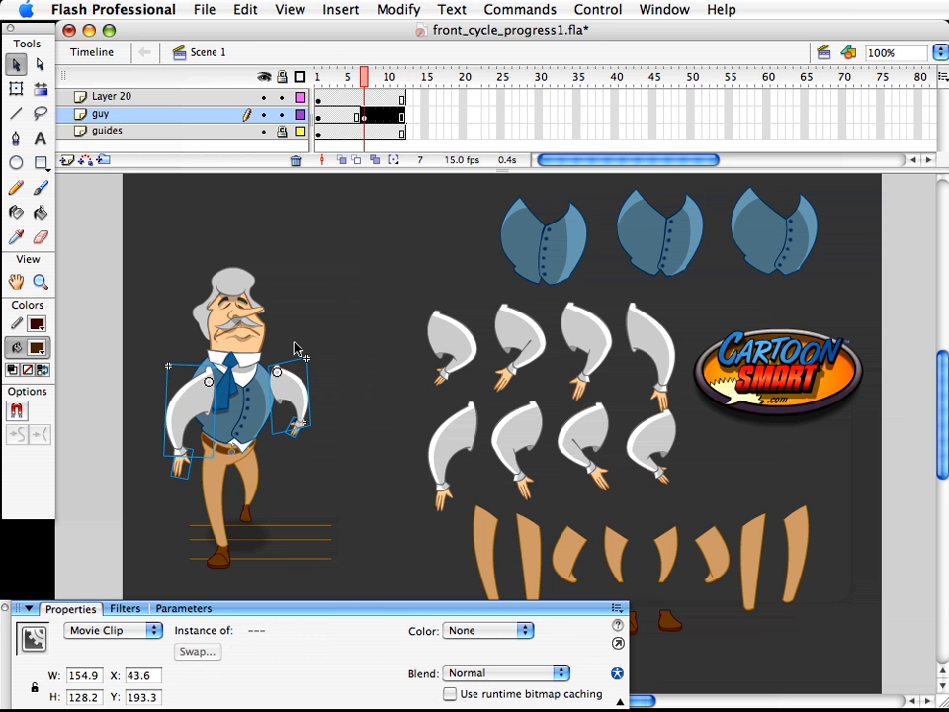
# - Move the flipped arms and hands left and up to X 33.6, Y 192.3 so they meet the shoulders
pyautogui.press('Left')
pyautogui.press('Left')
pyautogui.press('Left')
pyautogui.press('Left')
pyautogui.press('Left')
pyautogui.press('Left')
pyautogui.press('Left')
pyautogui.press('Left')
pyautogui.press('Left')
pyautogui.press('Left')
pyautogui.press('Up')
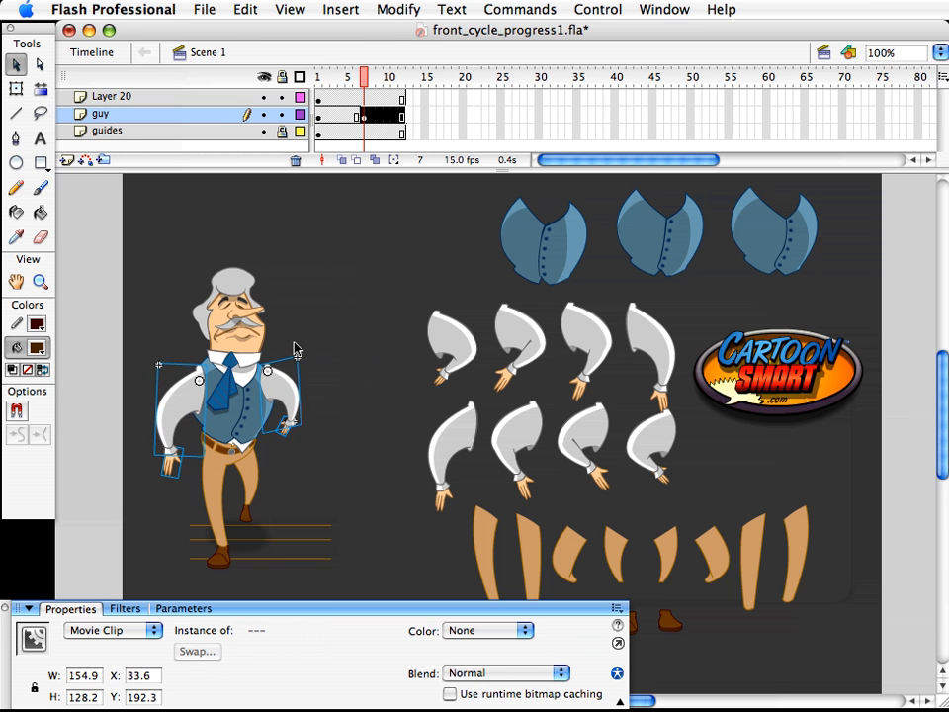
pyautogui.press('Right')
pyautogui.press('Left')
# - Send the shorter, swung-back arm and its hand to the back of the stacking order behind the vest
pyautogui.click(293, 394)
pyautogui.click(284, 436)
pyautogui.keyDown('shift'); pyautogui.click(285, 436); pyautogui.keyUp('shift')
pyautogui.hotkey('alt', 'shift', 'Down')
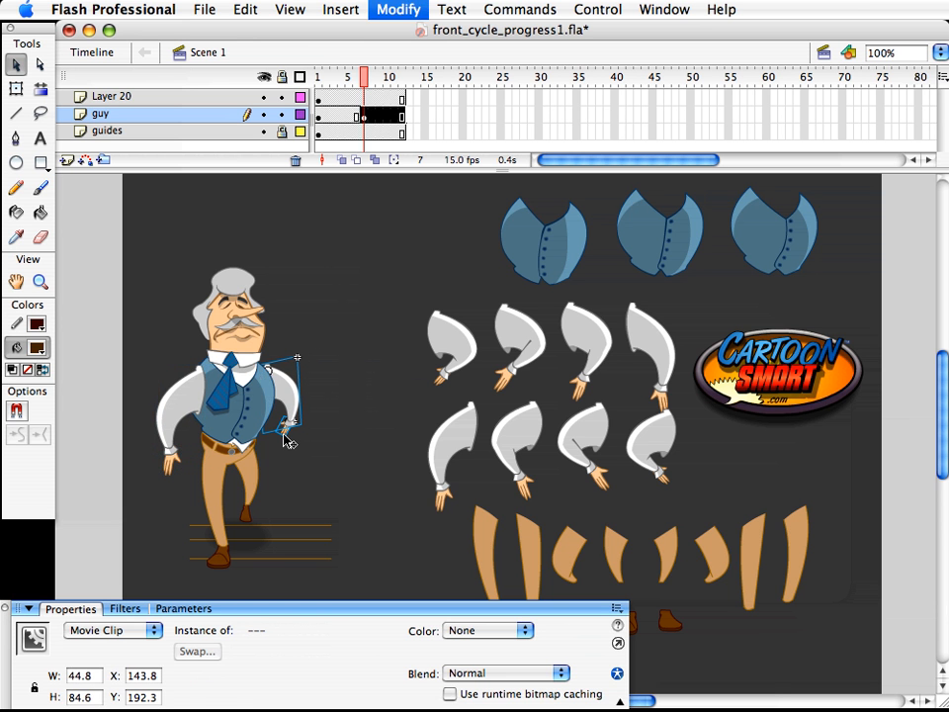
# - Move the rear arm and hand inward behind the vest to X 128.8, Y 193.3
pyautogui.press('Left')
pyautogui.press('Left')
pyautogui.press('Left')
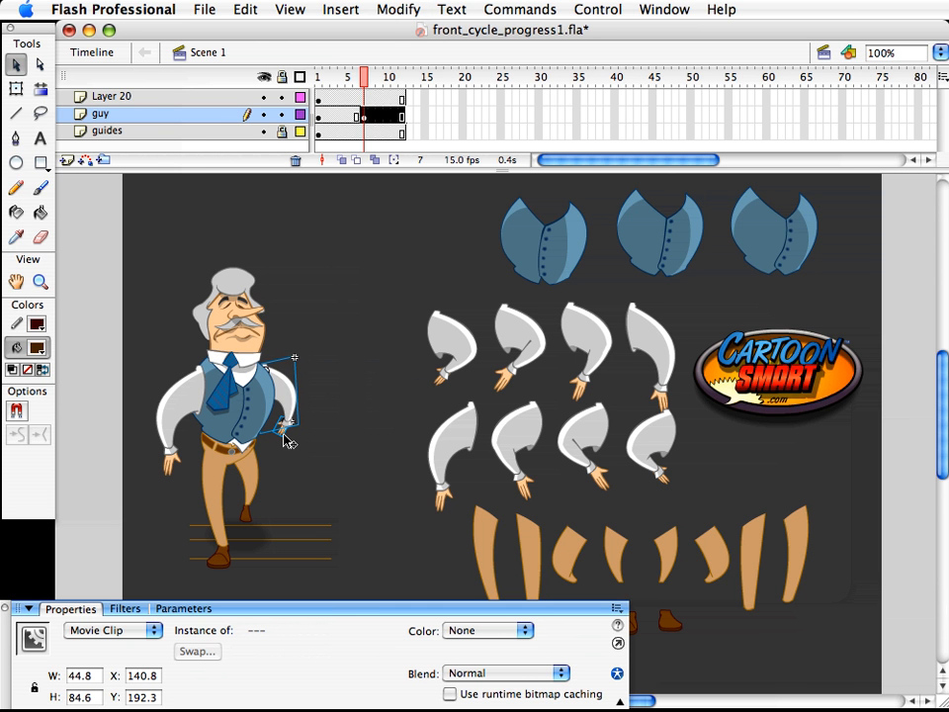
pyautogui.press('Left')
pyautogui.press('Left')
pyautogui.press('Left')
pyautogui.press('Left')
pyautogui.press('Left')
pyautogui.press('Left')
pyautogui.press('Left')
pyautogui.press('Left')
pyautogui.press('Left')
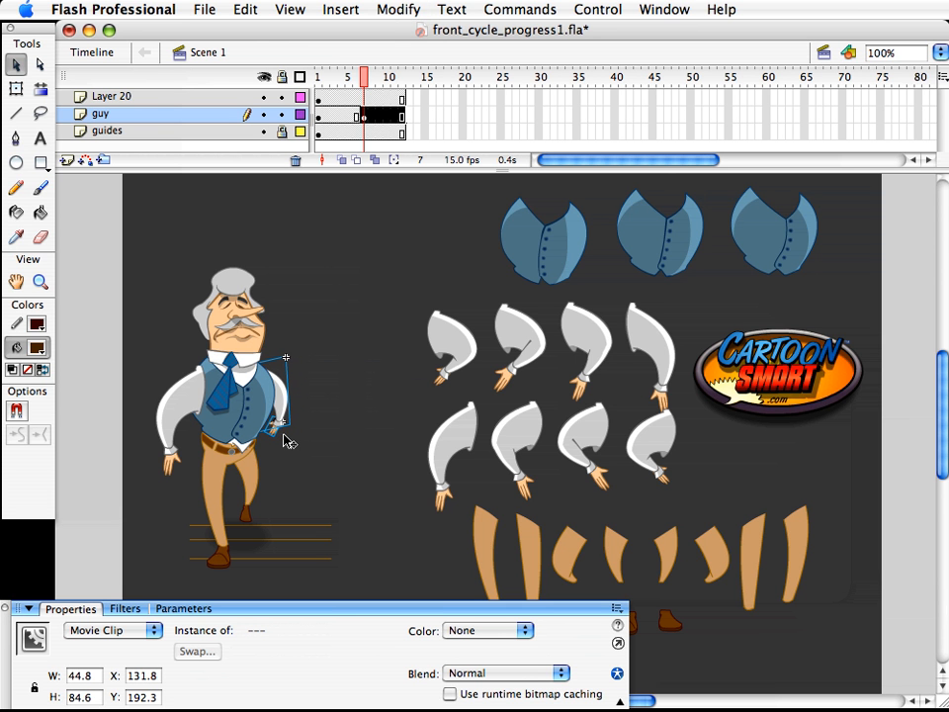
pyautogui.press('Down')
pyautogui.press('Left')
pyautogui.press('Left')
pyautogui.press('Left')
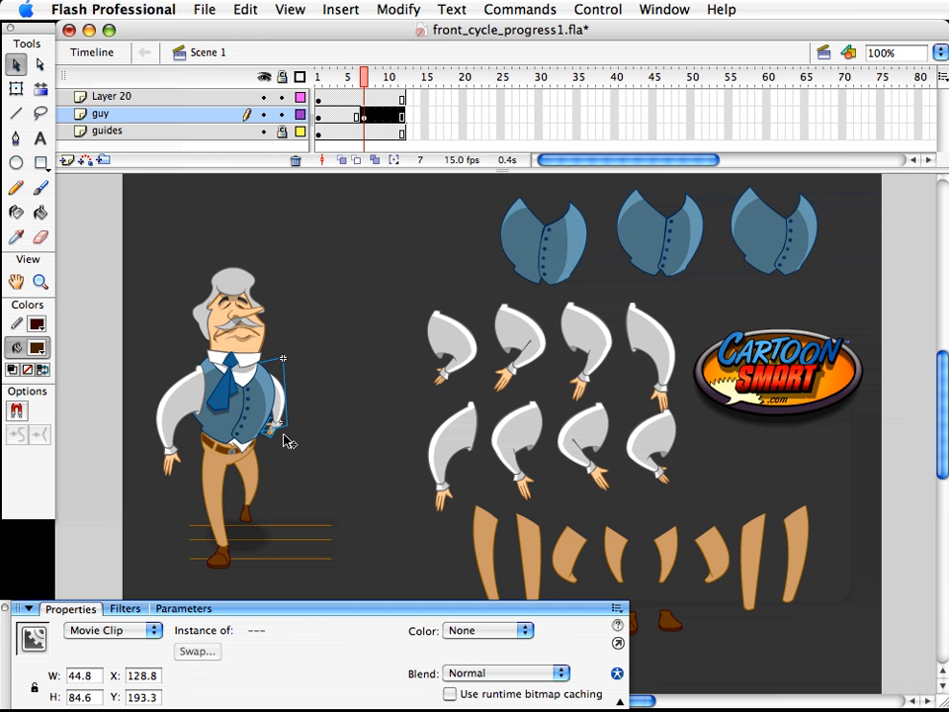
# - Rotate the rear arm and hand slightly inward toward the body
pyautogui.press('q')
pyautogui.moveTo(274, 437); pyautogui.dragTo(269, 437)
pyautogui.press('v')
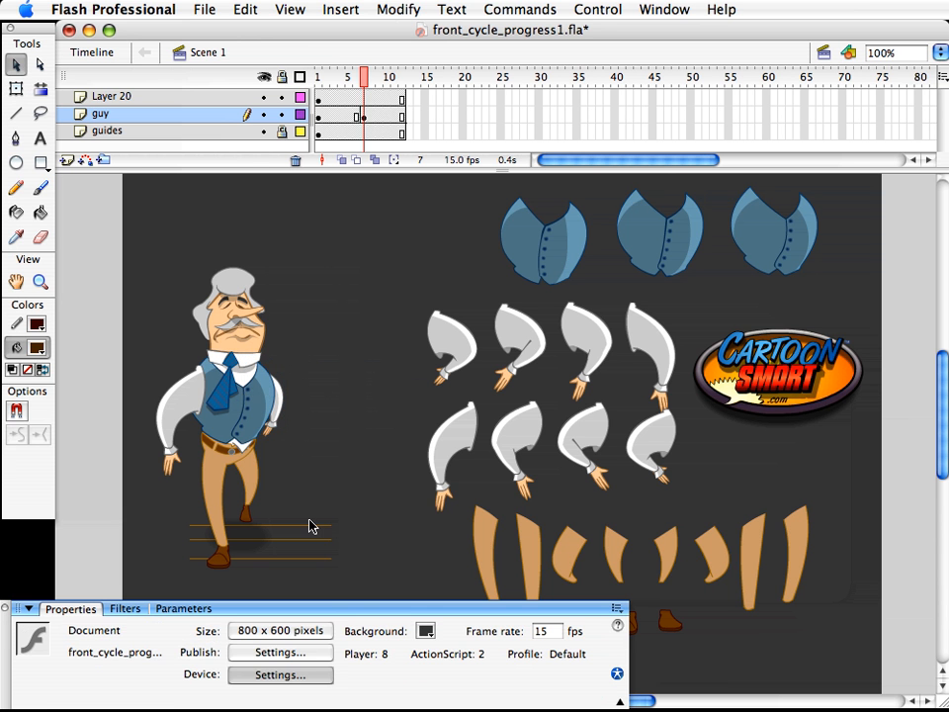
pyautogui.click(310, 525)
# - Rotate the guy_collar instance slightly at frame 7 to follow the turned torso
pyautogui.click(265, 374)
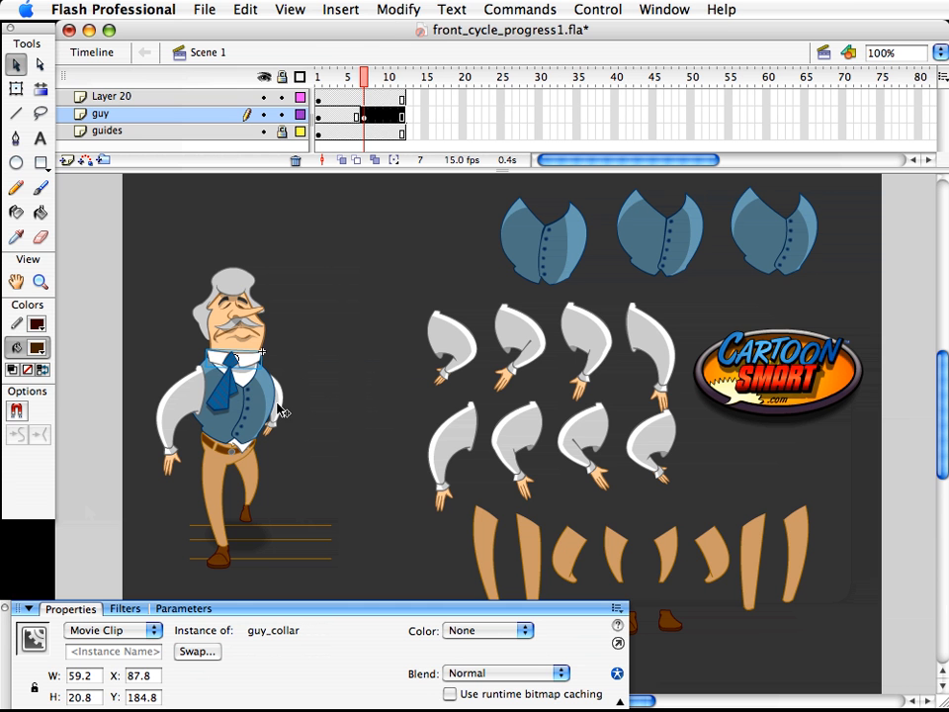
pyautogui.moveTo(252, 364); pyautogui.dragTo(273, 337)
pyautogui.press('q')
pyautogui.press('v')
# - Move the tie and its knot slightly right to line up with the collar
pyautogui.click(233, 376)
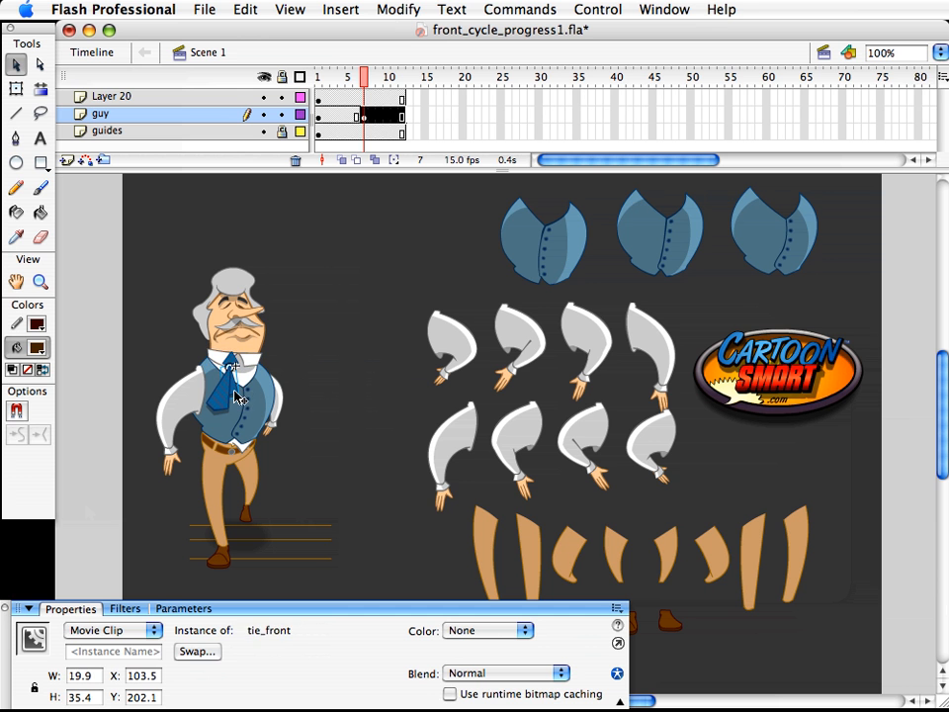
pyautogui.keyDown('shift'); pyautogui.click(236, 361); pyautogui.keyUp('shift')
pyautogui.keyDown('shift'); pyautogui.click(219, 402); pyautogui.keyUp('shift')
pyautogui.moveTo(219, 401); pyautogui.dragTo(226, 405)
pyautogui.press('q')
pyautogui.click(288, 382)
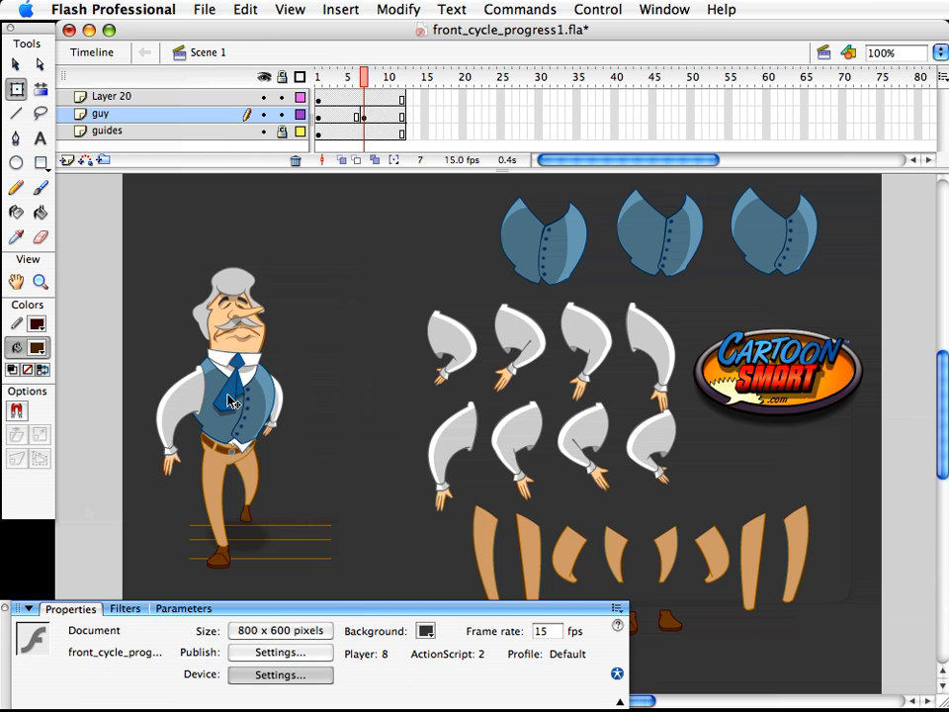
# - Rotate the tie_front instance about its knot so the tie swings toward the vest's buttons
pyautogui.click(237, 393)
pyautogui.press('v')
pyautogui.keyDown('shift'); pyautogui.click(235, 362); pyautogui.keyUp('shift')
pyautogui.press('q')
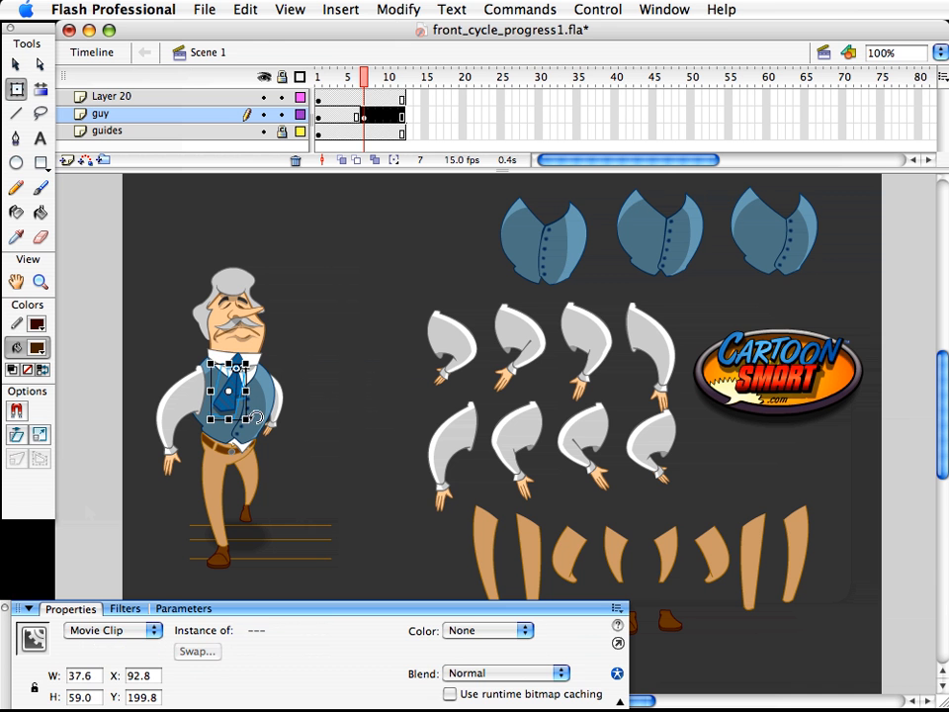
pyautogui.click(385, 398)
pyautogui.click(234, 393)
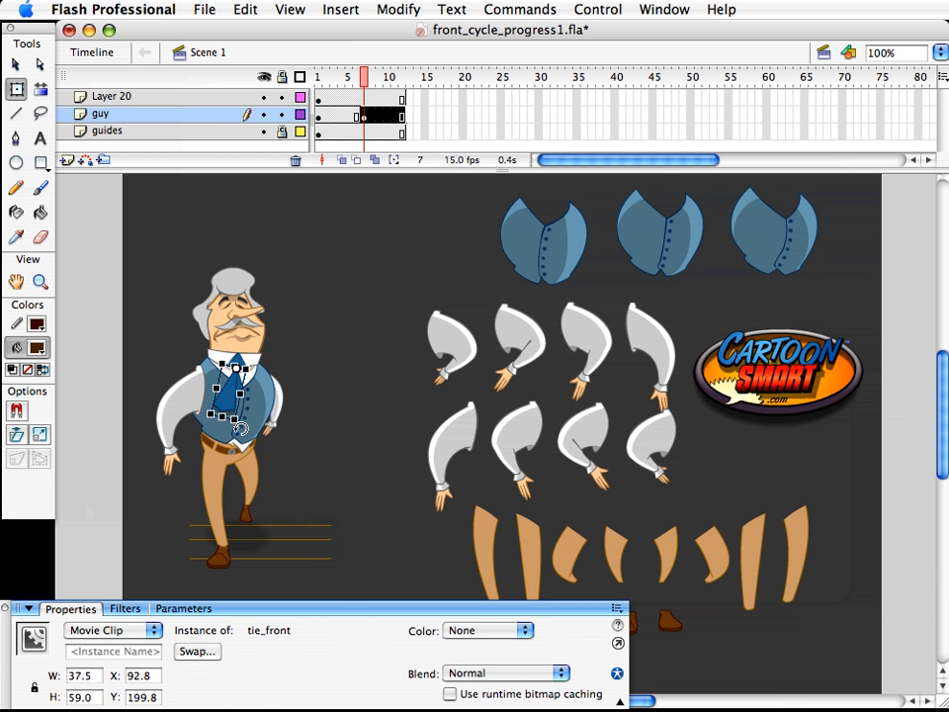
pyautogui.moveTo(257, 426); pyautogui.dragTo(272, 415)
pyautogui.press('v')
pyautogui.click(307, 387)
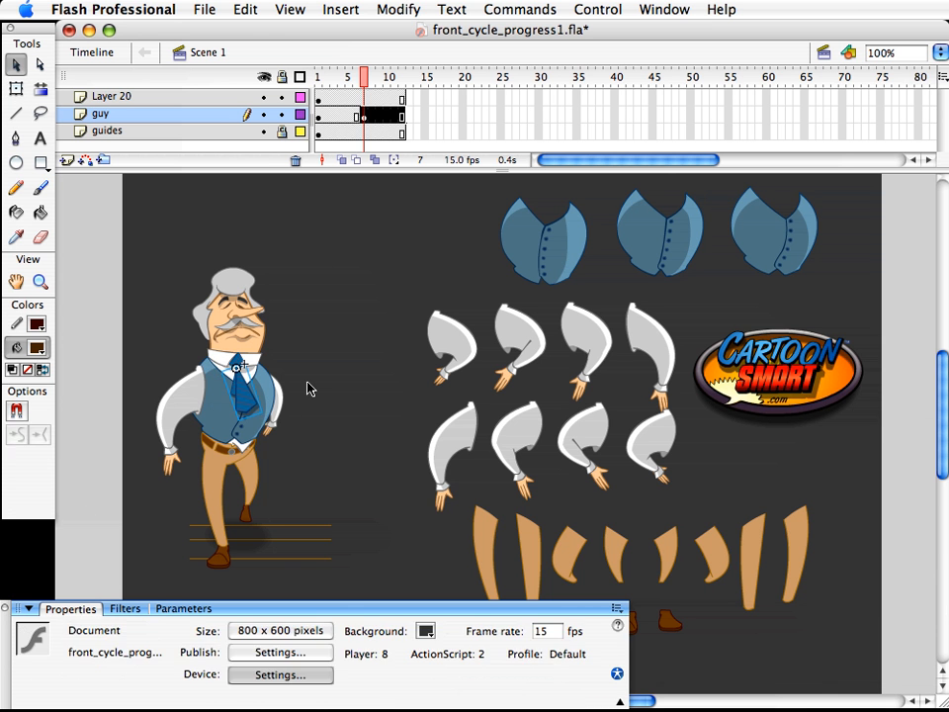
pyautogui.click(231, 396)
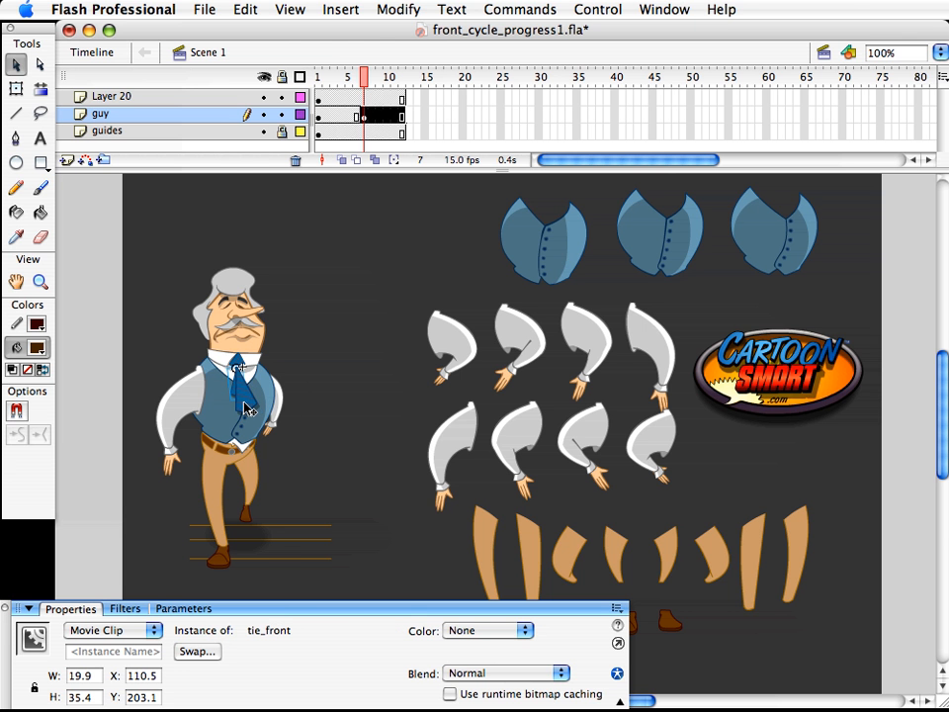
pyautogui.press('q')
pyautogui.moveTo(255, 400); pyautogui.dragTo(261, 413)
pyautogui.press('v')
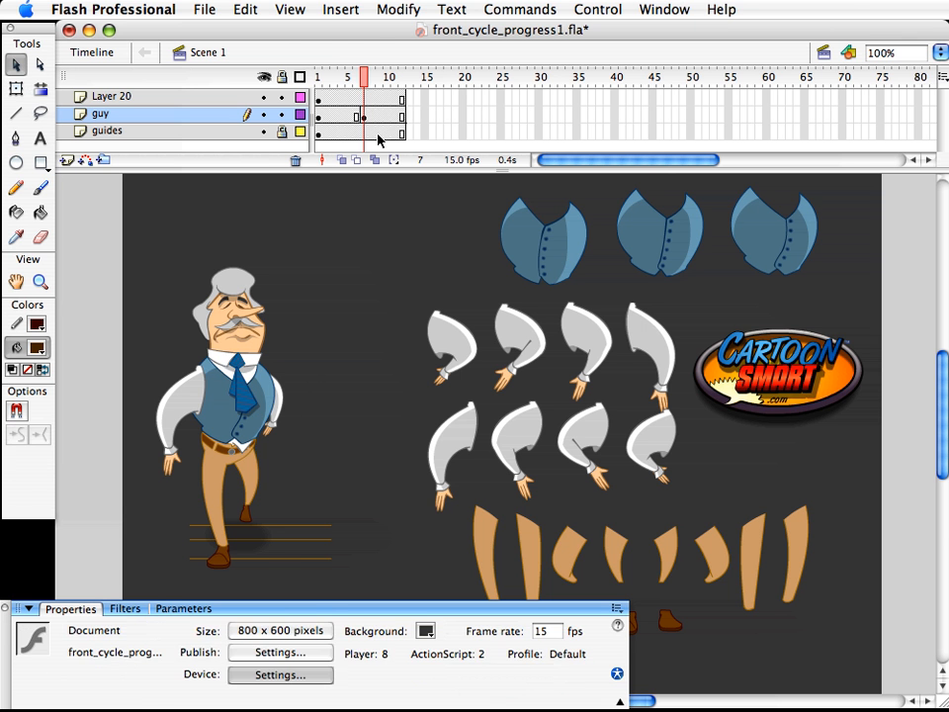
# - Compare the torso, arm and tie poses by stepping back and forth between frames 6 and 7
pyautogui.click(368, 90)
pyautogui.moveTo(368, 90)
pyautogui.mouseDown()
pyautogui.moveTo(358, 87)
pyautogui.moveTo(376, 87)
pyautogui.moveTo(357, 87)
pyautogui.mouseUp()
pyautogui.click(348, 318)
pyautogui.press('.')
pyautogui.press(',')
pyautogui.press('.')
pyautogui.press(',')
pyautogui.press('.')
pyautogui.press(',')
pyautogui.press('.')
# - Move the shirt_hanging_out instance 3 pixels right at frame 7 and check it against the previous pose
pyautogui.click(246, 457)
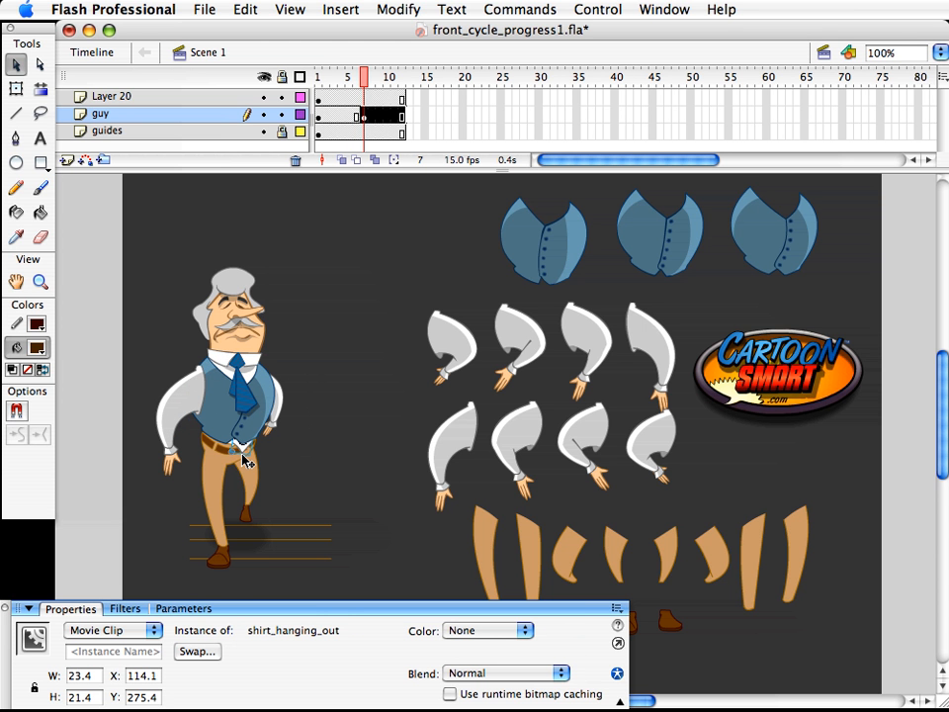
pyautogui.press('Right')
pyautogui.press('Right')
pyautogui.press('Right')
pyautogui.click(282, 521)
pyautogui.click(368, 79)
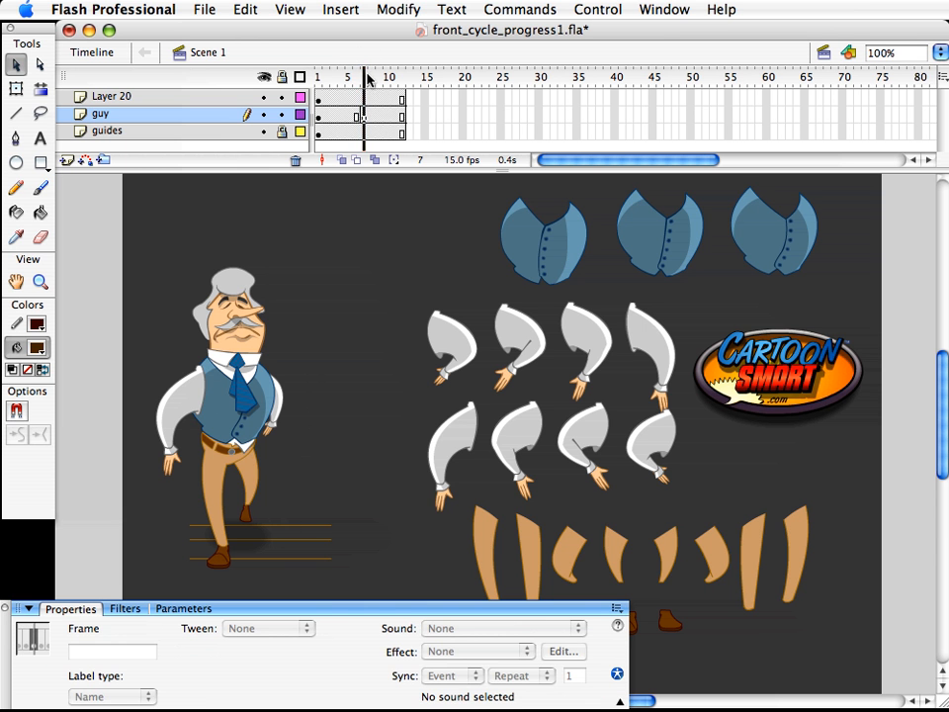
pyautogui.moveTo(368, 78)
pyautogui.mouseDown()
pyautogui.moveTo(356, 78)
pyautogui.moveTo(374, 78)
pyautogui.moveTo(364, 78)
pyautogui.mouseUp()
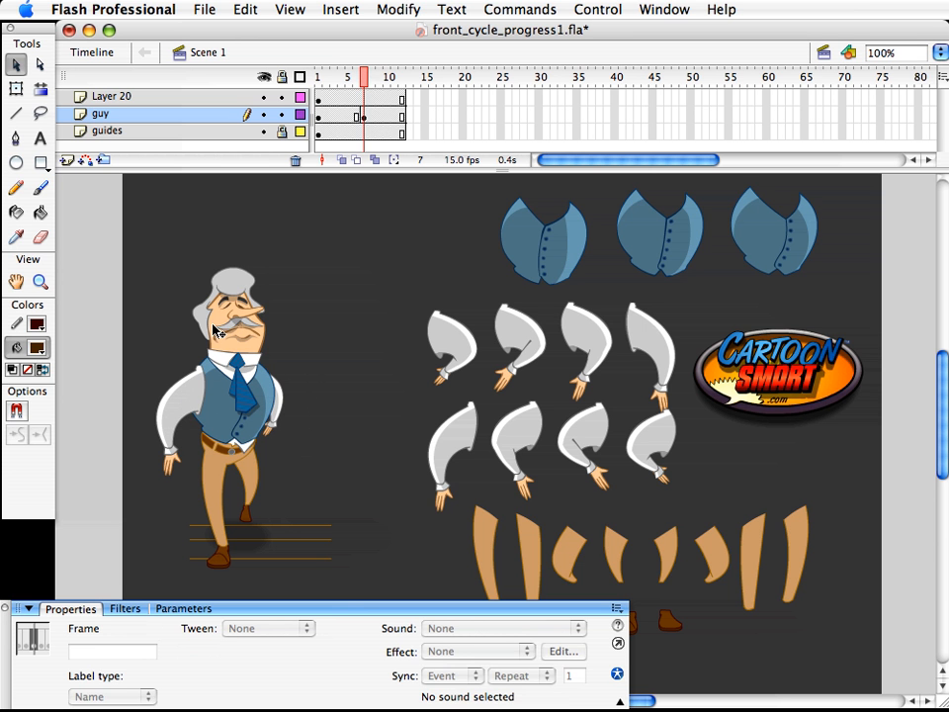
# - Rotate the guy_head_whole2 instance slightly clockwise at frame 7 and check it against the previous pose
pyautogui.click(260, 322)
pyautogui.press('q')
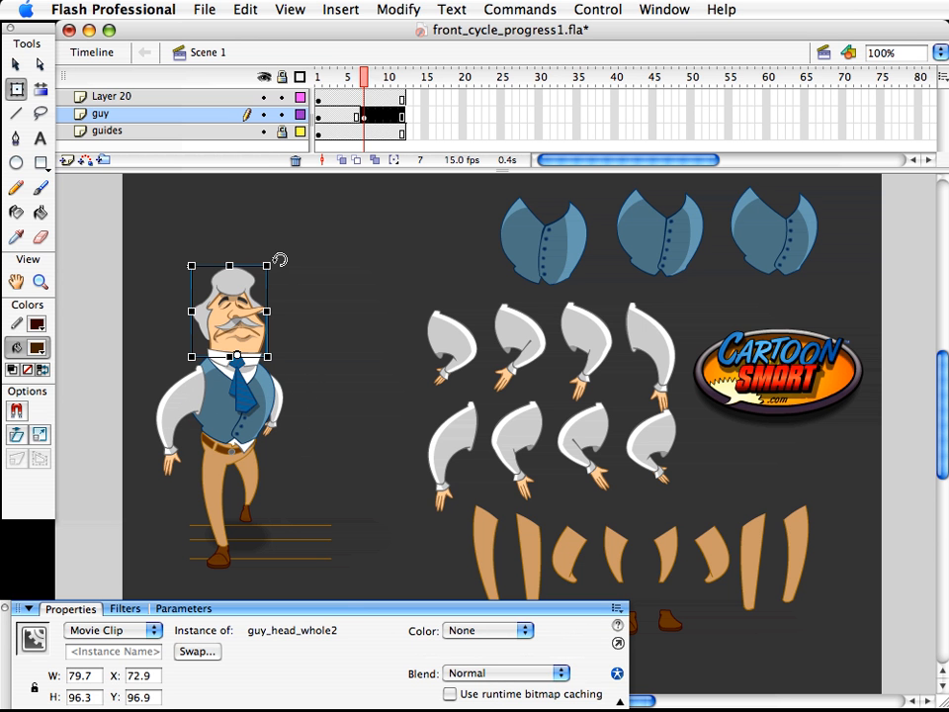
pyautogui.moveTo(280, 260); pyautogui.dragTo(281, 256)
pyautogui.click(330, 292)
pyautogui.moveTo(363, 78); pyautogui.dragTo(364, 79)
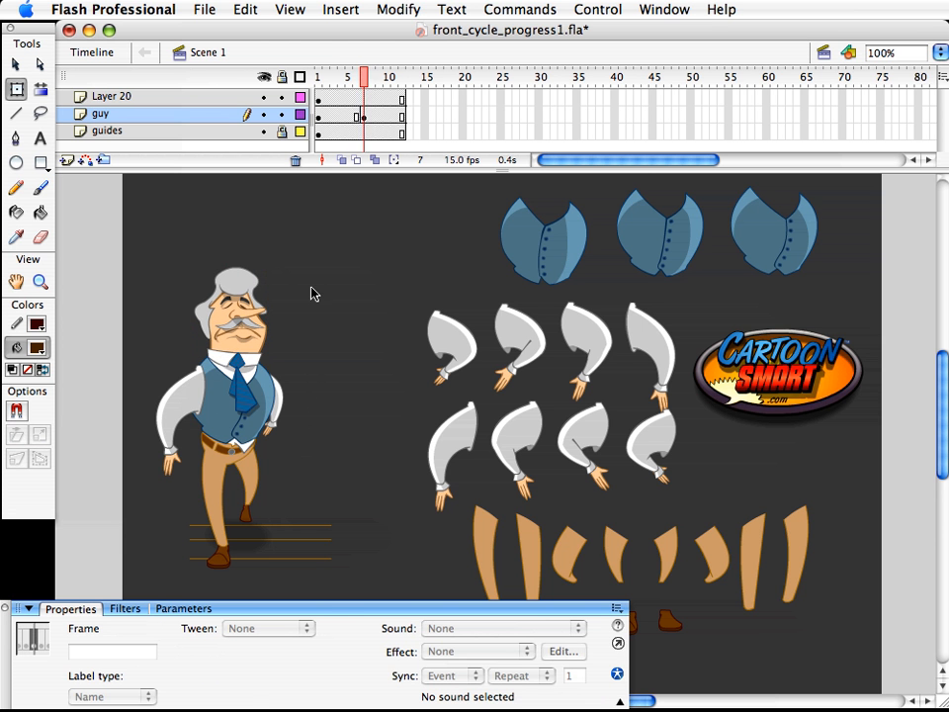
# - Move the head, torso, arms and hands together up to Y 93.3 at frame 7
pyautogui.moveTo(314, 226); pyautogui.dragTo(132, 501)
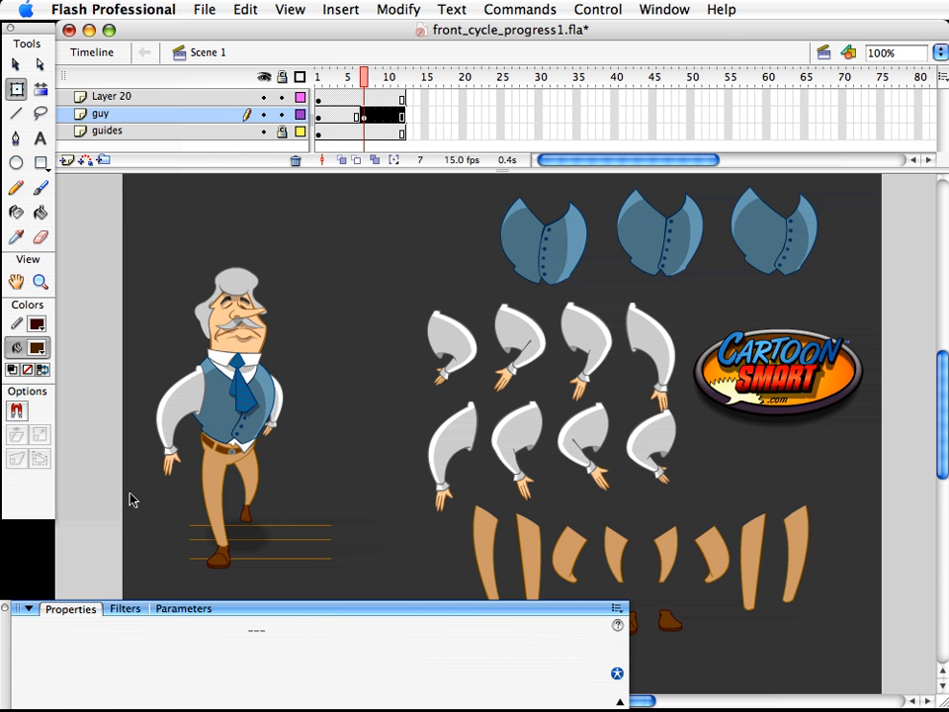
pyautogui.press('Up')
pyautogui.press('Up')
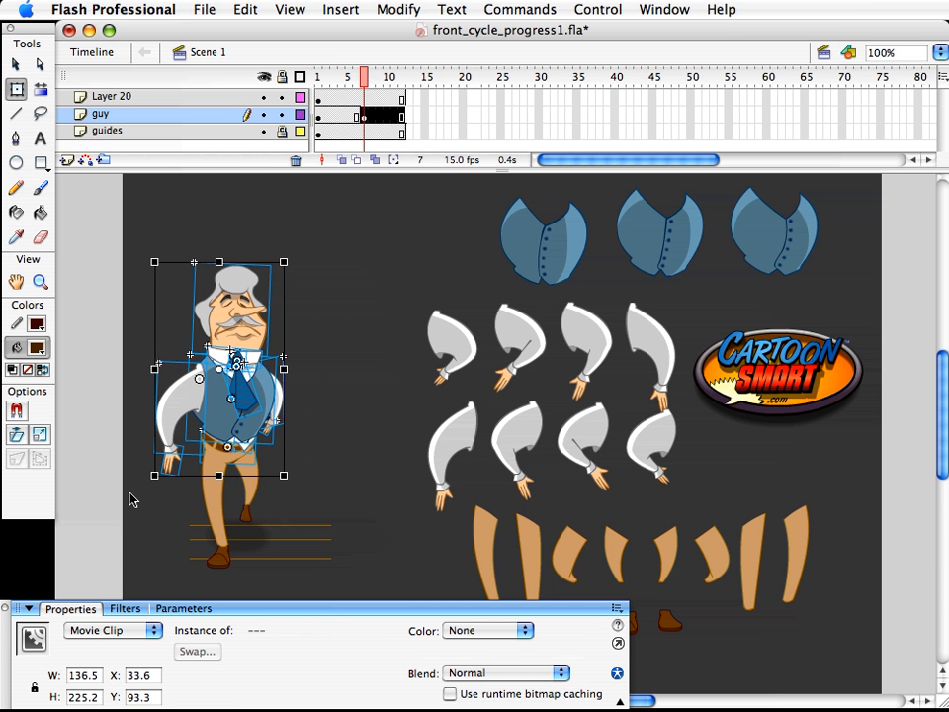
pyautogui.click(132, 501)
pyautogui.moveTo(364, 79)
pyautogui.mouseDown()
pyautogui.moveTo(356, 79)
pyautogui.moveTo(372, 79)
pyautogui.moveTo(345, 79)
pyautogui.moveTo(364, 79)
pyautogui.mouseUp()
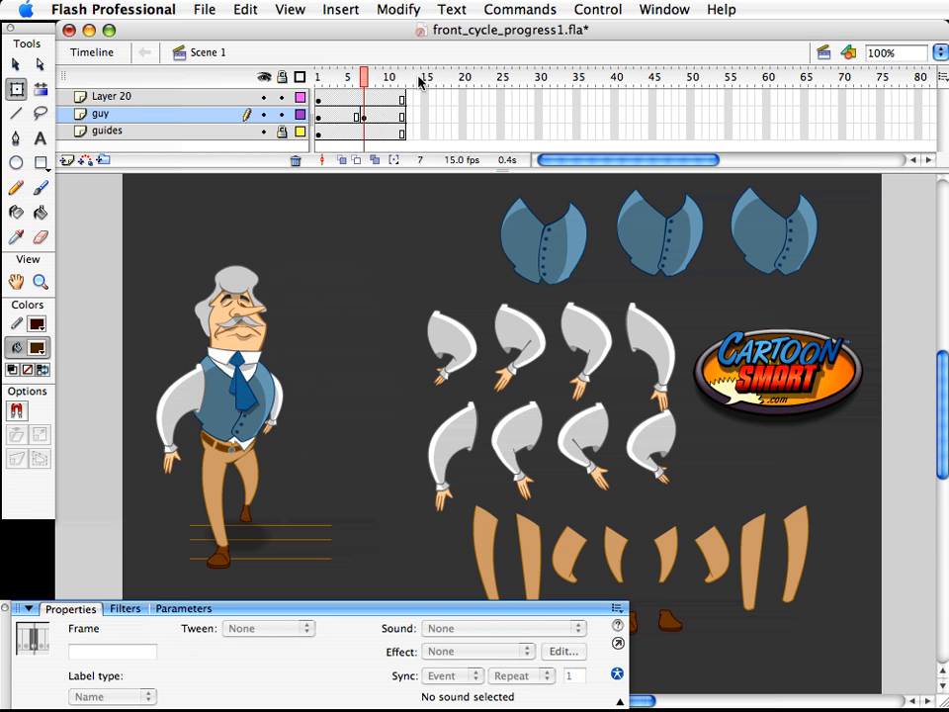
# - Flip both legs, the complete front shoe and the shadow horizontally together at frame 7
pyautogui.click(205, 493)
pyautogui.press('v')
pyautogui.keyDown('shift'); pyautogui.click(222, 566); pyautogui.keyUp('shift')
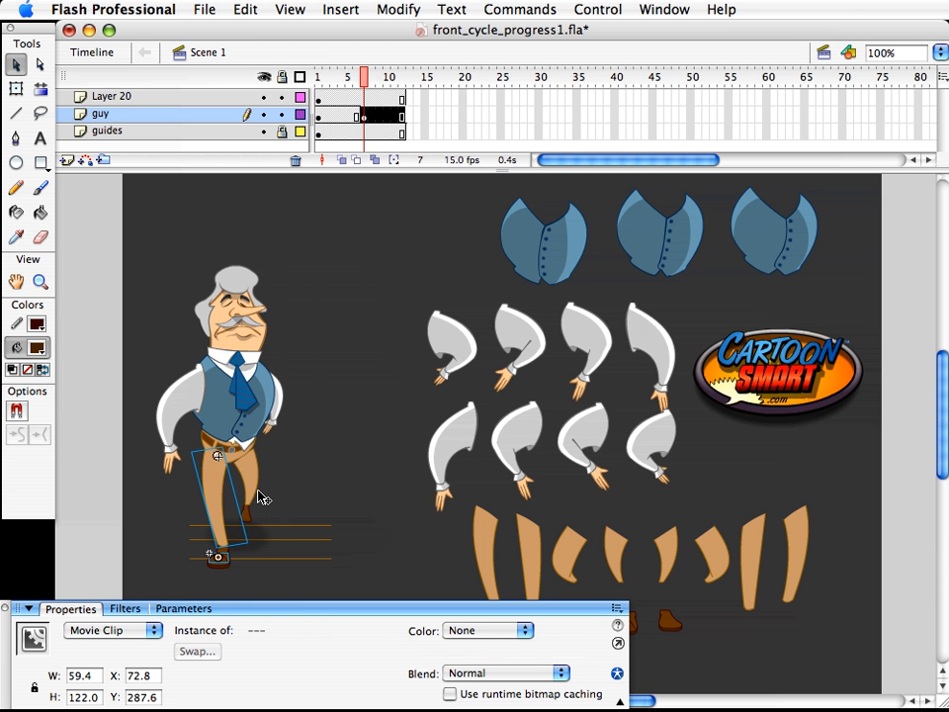
pyautogui.keyDown('shift'); pyautogui.click(250, 513); pyautogui.keyUp('shift')
pyautogui.keyDown('shift'); pyautogui.click(253, 525); pyautogui.keyUp('shift')
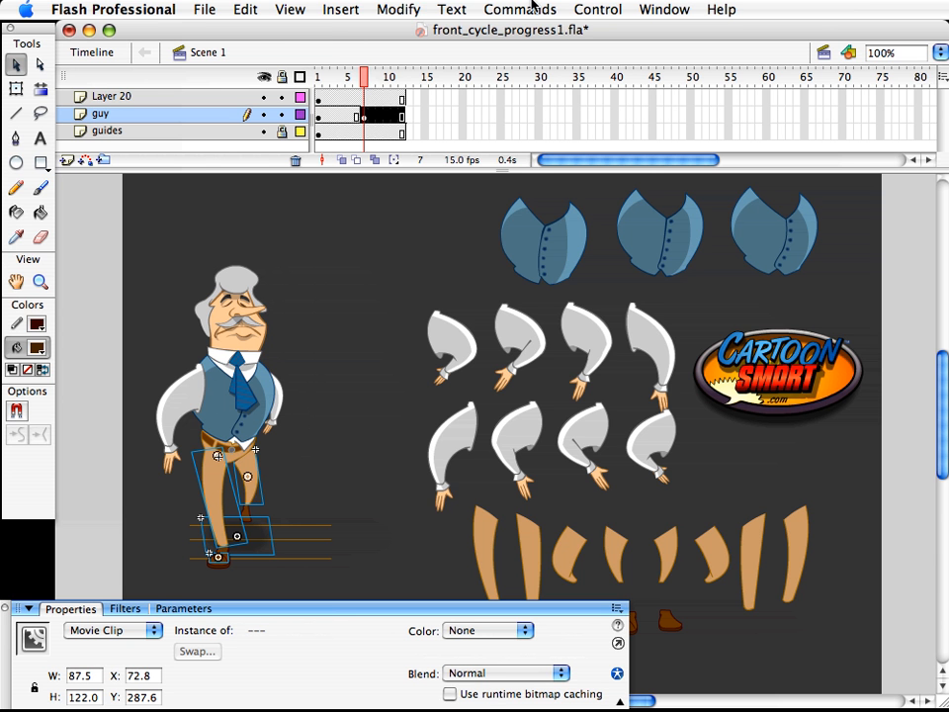
pyautogui.click(398, 9)
pyautogui.moveTo(417, 259)
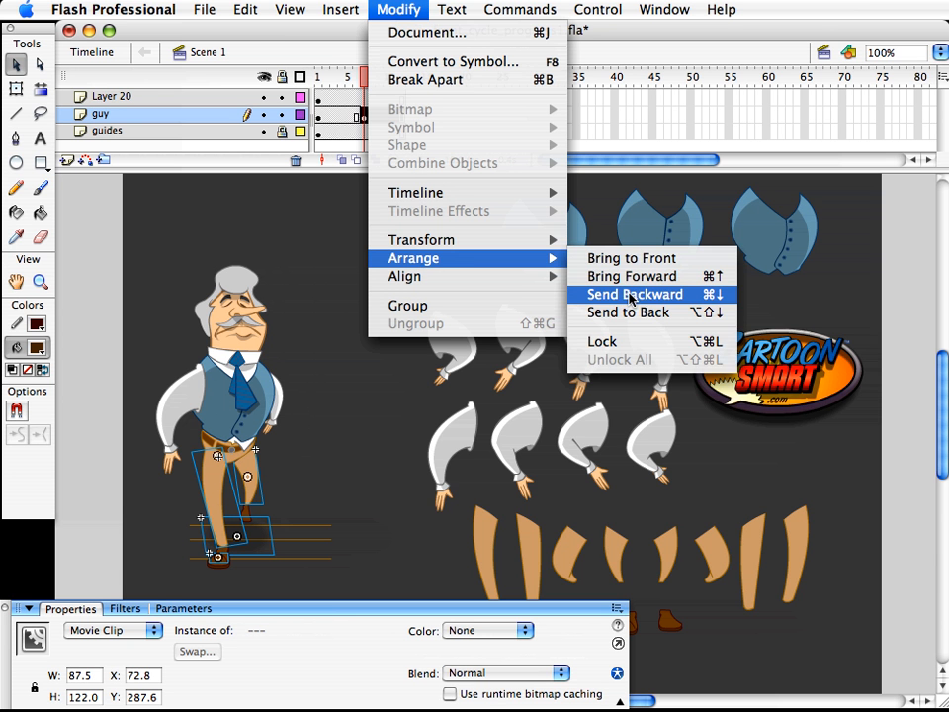
pyautogui.moveTo(474, 240)
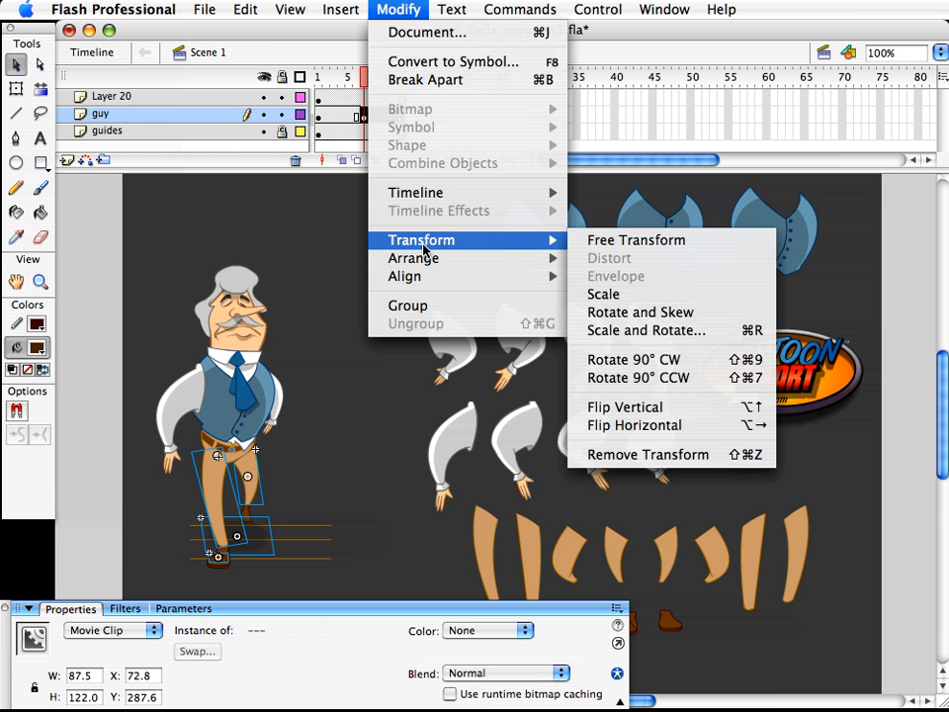
pyautogui.click(727, 427)
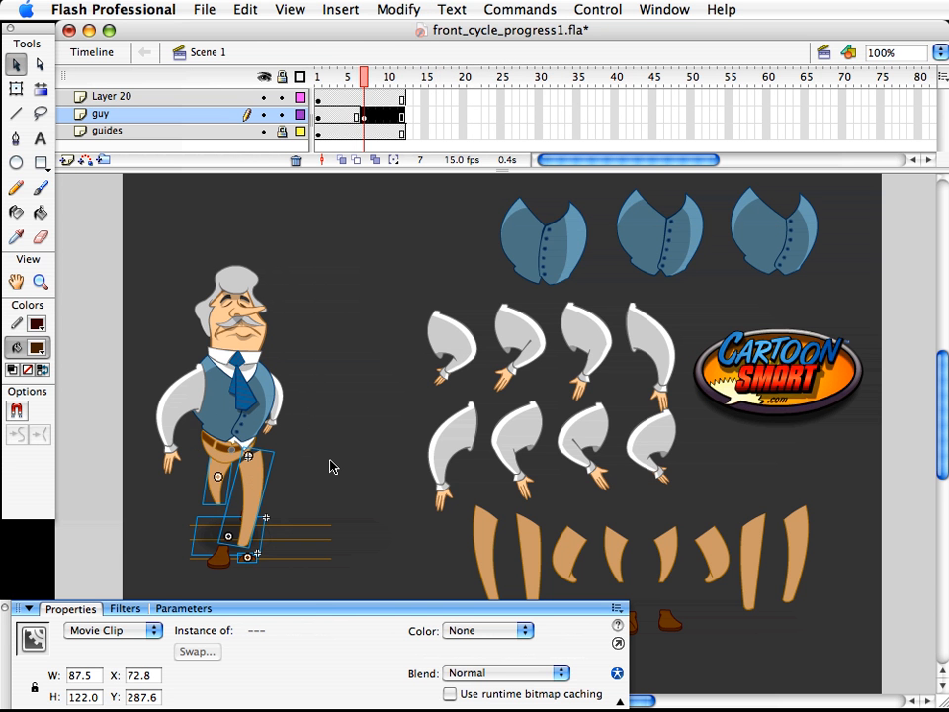
pyautogui.press('super+z')
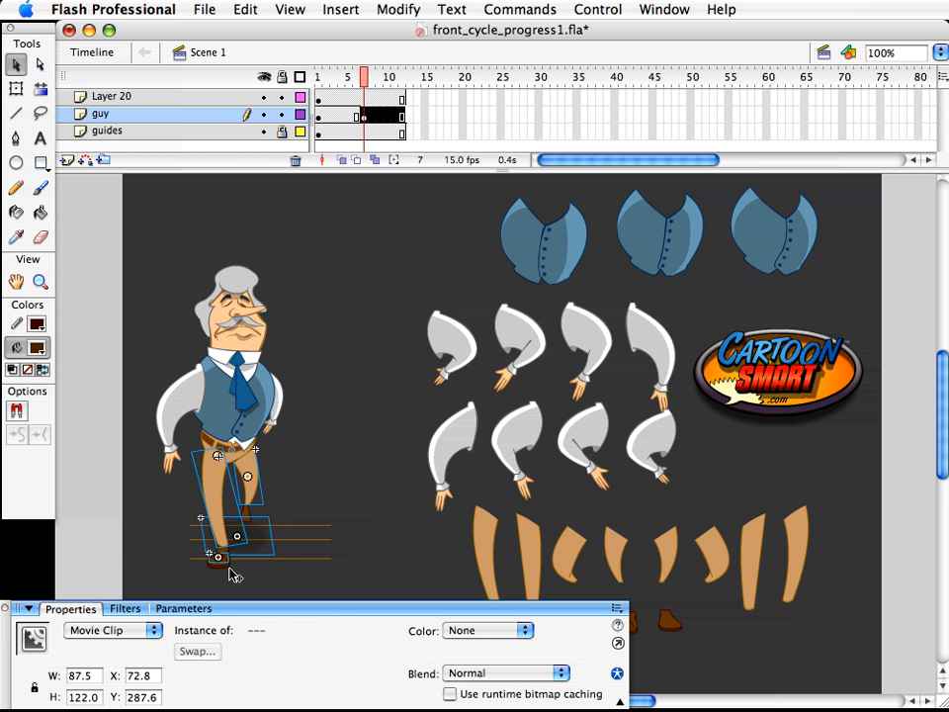
pyautogui.keyDown('shift'); pyautogui.click(221, 565); pyautogui.keyUp('shift')
pyautogui.press('super+g')
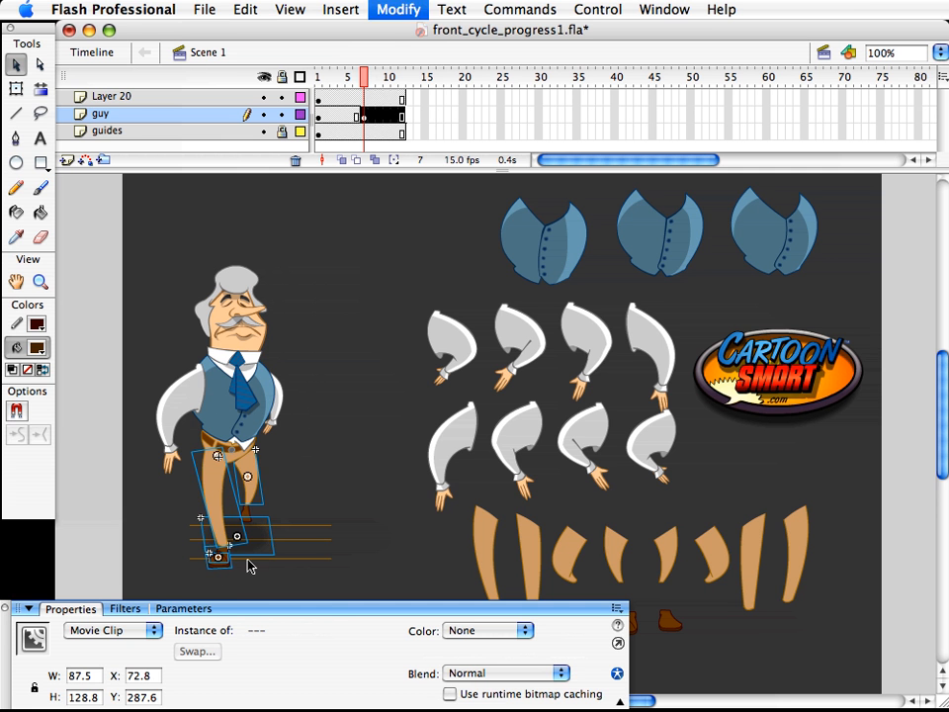
# - Move the flipped legs, front shoe and shadow left to X 64.8 to line up under the hips
pyautogui.press('Left')
pyautogui.press('Left')
pyautogui.press('Left')
pyautogui.press('Left')
pyautogui.press('Left')
pyautogui.press('Left')
pyautogui.press('Left')
pyautogui.press('Left')
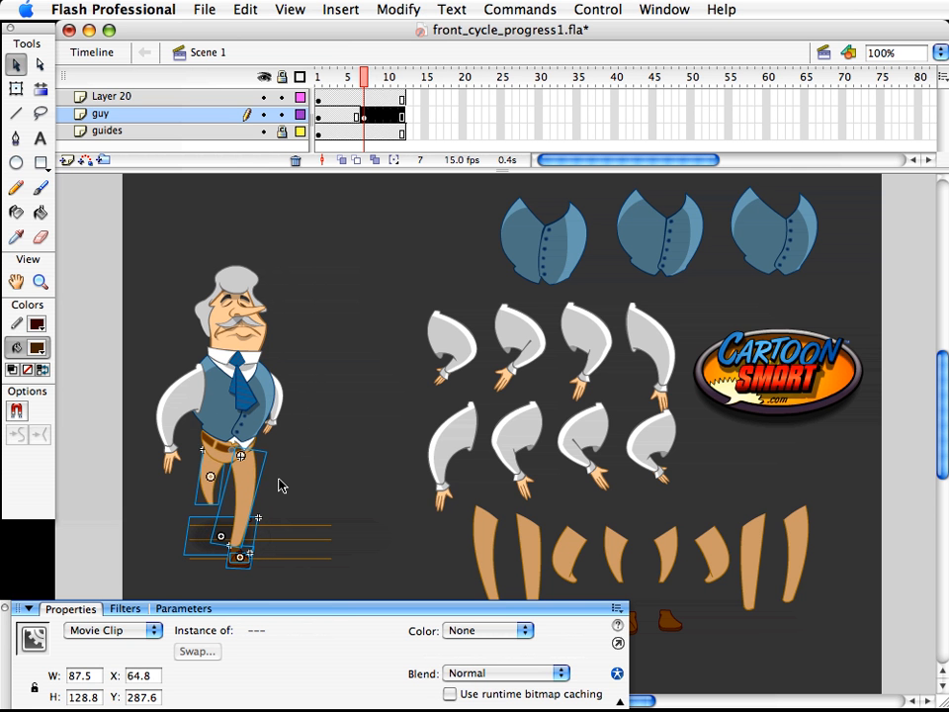
pyautogui.click(280, 484)
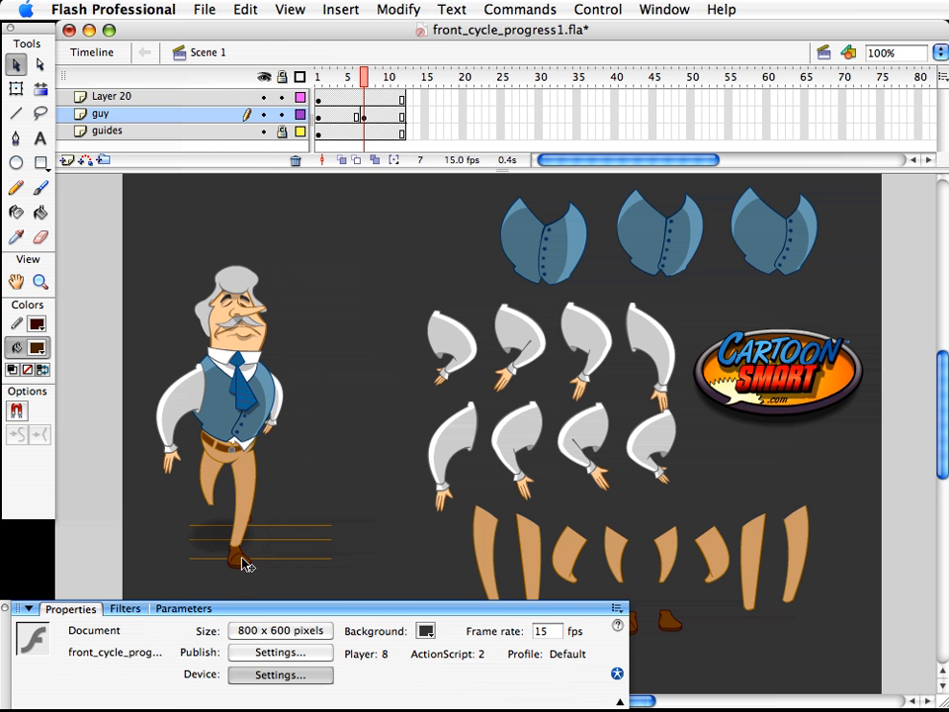
pyautogui.click(41, 282)
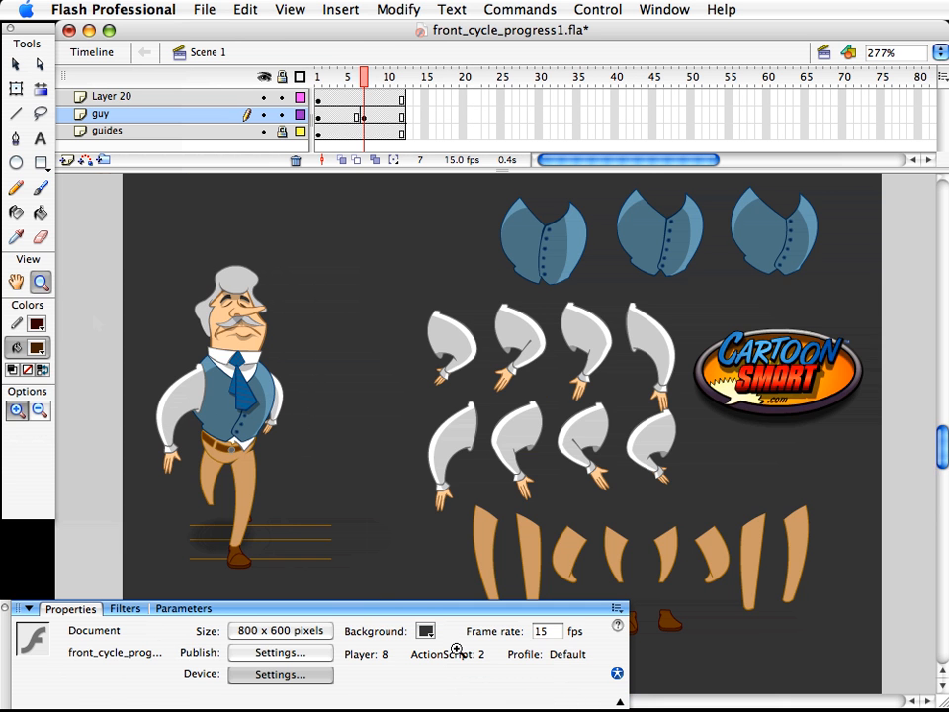
# - Flip the rear shoe guy_shoe2 horizontally and move it left beneath the bent rear leg at frame 7
pyautogui.click(331, 534)
pyautogui.press('v')
pyautogui.click(293, 441)
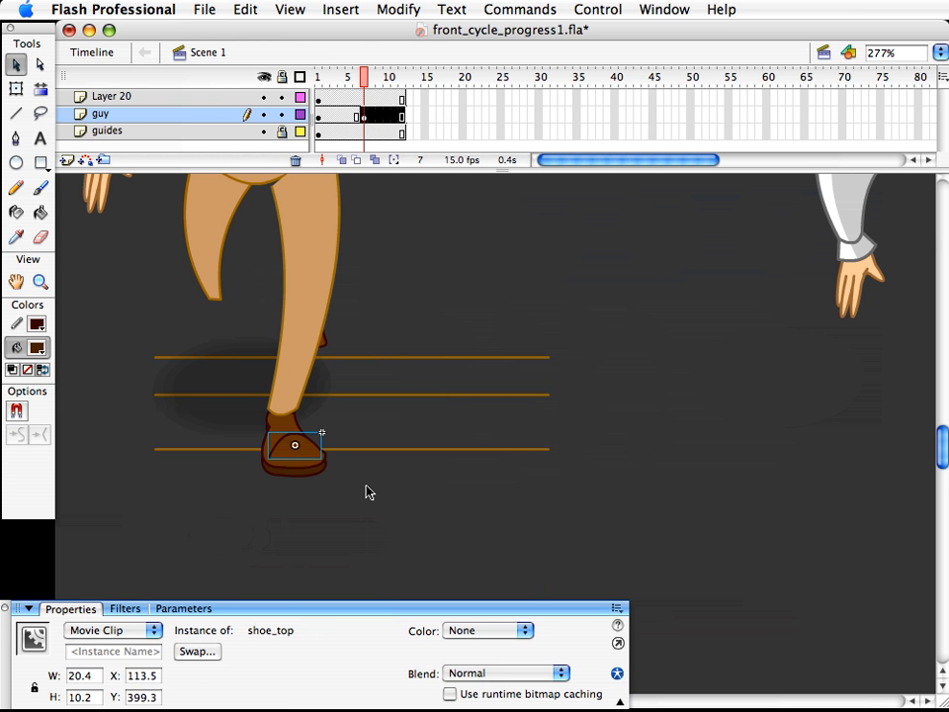
pyautogui.hotkey('ctrl', 'z')
pyautogui.hotkey('ctrl', 'y')
pyautogui.click(356, 492)
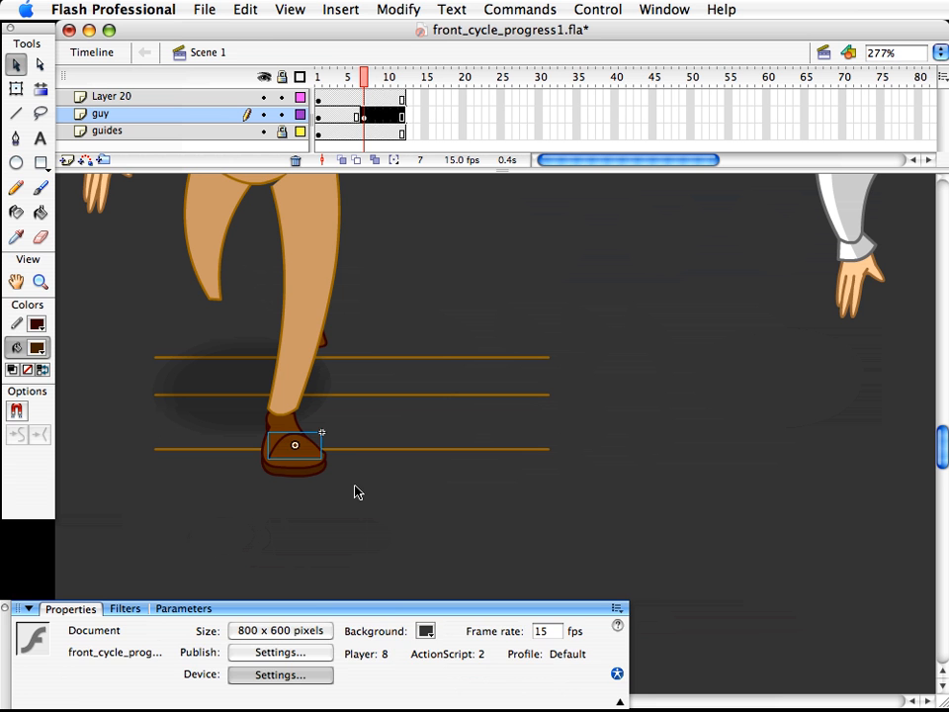
pyautogui.click(329, 346)
pyautogui.press('Left')
pyautogui.press('Left')
pyautogui.press('Left')
pyautogui.press('Left')
pyautogui.press('Left')
pyautogui.press('Left')
pyautogui.press('Left')
pyautogui.press('Left')
pyautogui.press('Left')
pyautogui.press('Left')
pyautogui.press('Left')
pyautogui.press('Left')
pyautogui.press('Left')
pyautogui.press('Left')
pyautogui.press('Left')
pyautogui.press('Left')
pyautogui.press('Left')
pyautogui.press('Left')
pyautogui.press('Left')
pyautogui.press('Left')
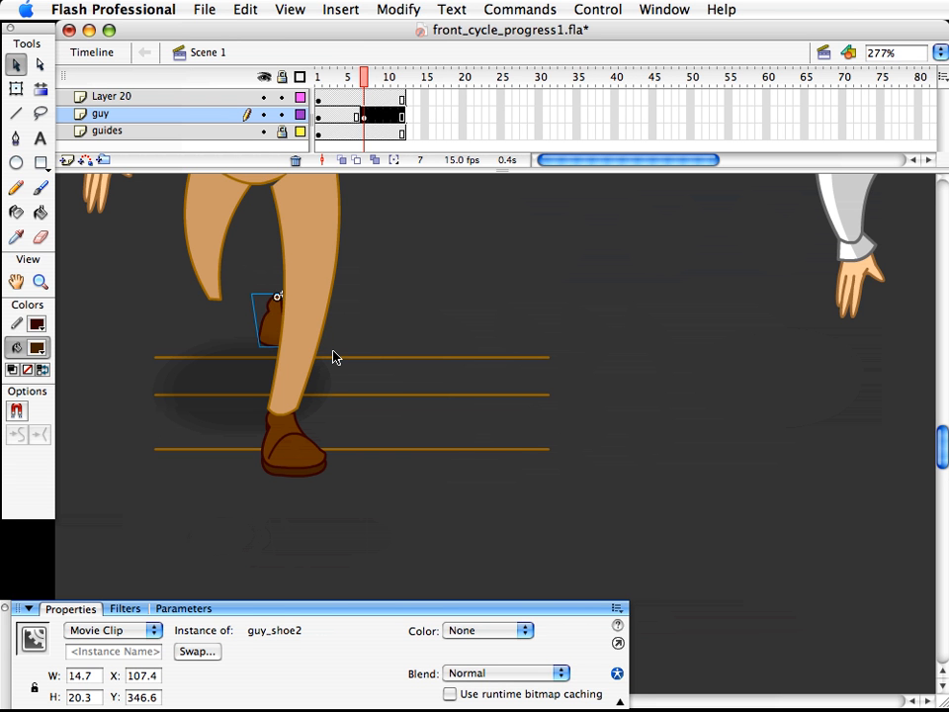
pyautogui.press('Left')
pyautogui.press('Left')
pyautogui.press('Left')
pyautogui.press('Left')
pyautogui.press('Left')
pyautogui.press('Left')
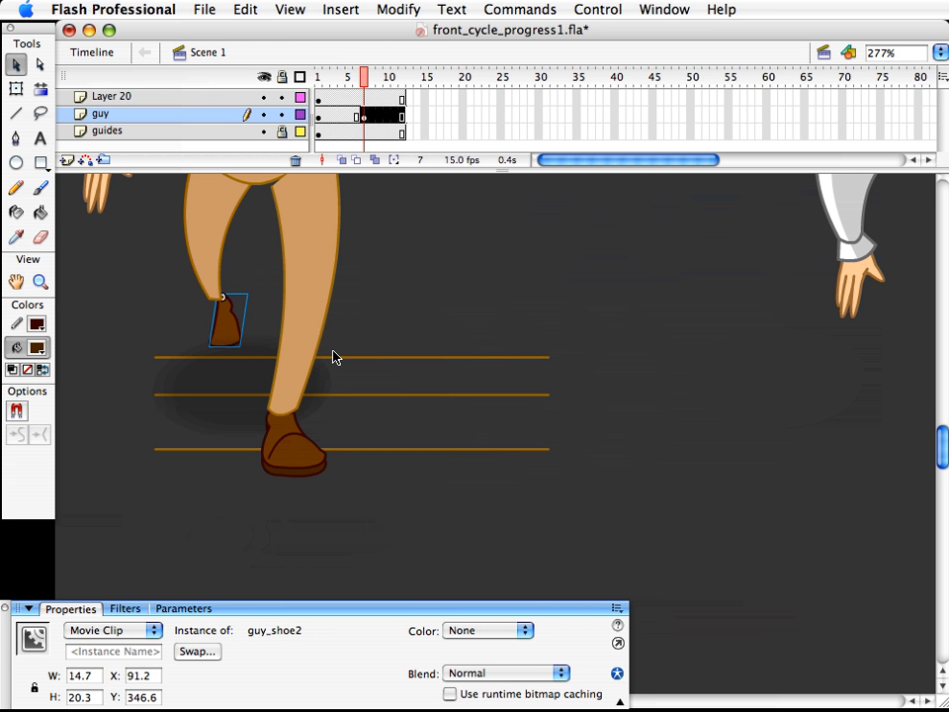
pyautogui.click(334, 357)
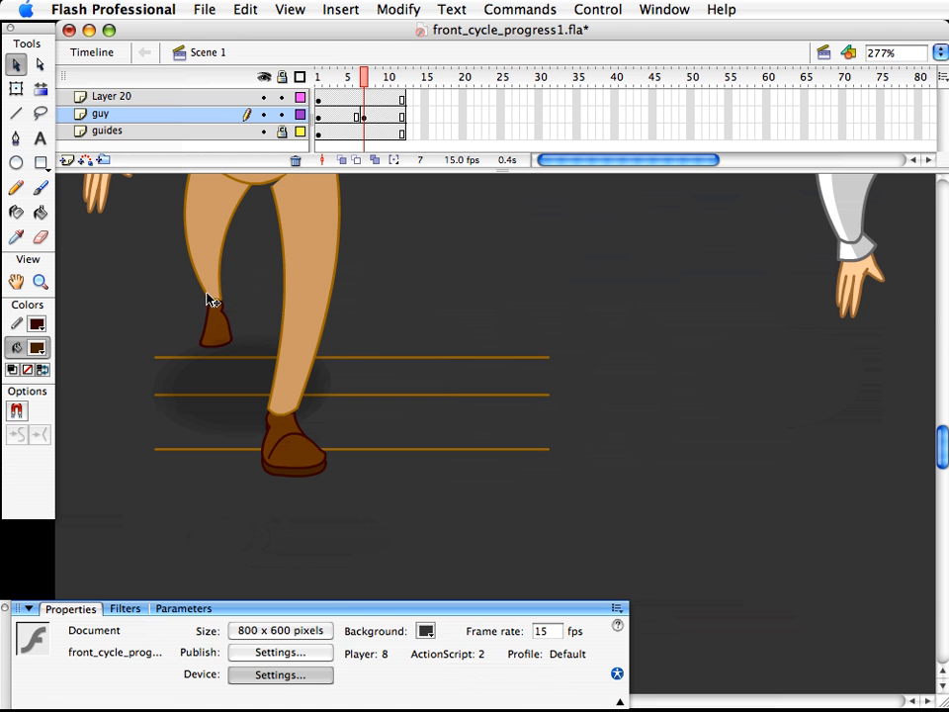
# - Return to 100% magnification and rotate the front leg guy_leg1 counterclockwise to X 106.2 at frame 7
pyautogui.click(41, 281)
pyautogui.keyDown('alt'); pyautogui.click(415, 413); pyautogui.keyUp('alt')
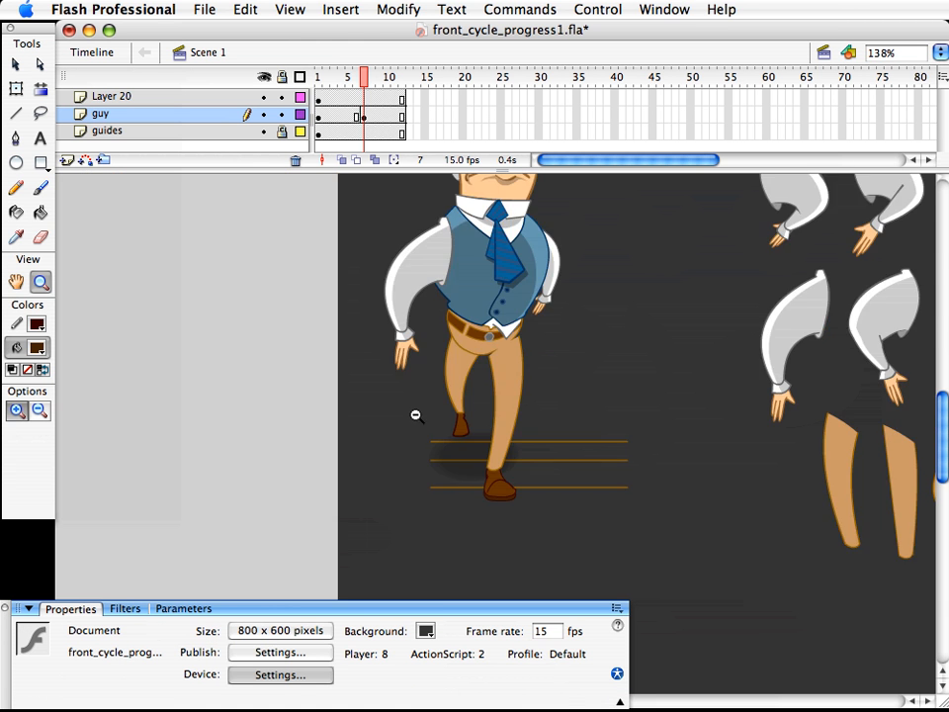
pyautogui.keyDown('alt'); pyautogui.click(503, 267); pyautogui.keyUp('alt')
pyautogui.moveTo(477, 226); pyautogui.dragTo(820, 578)
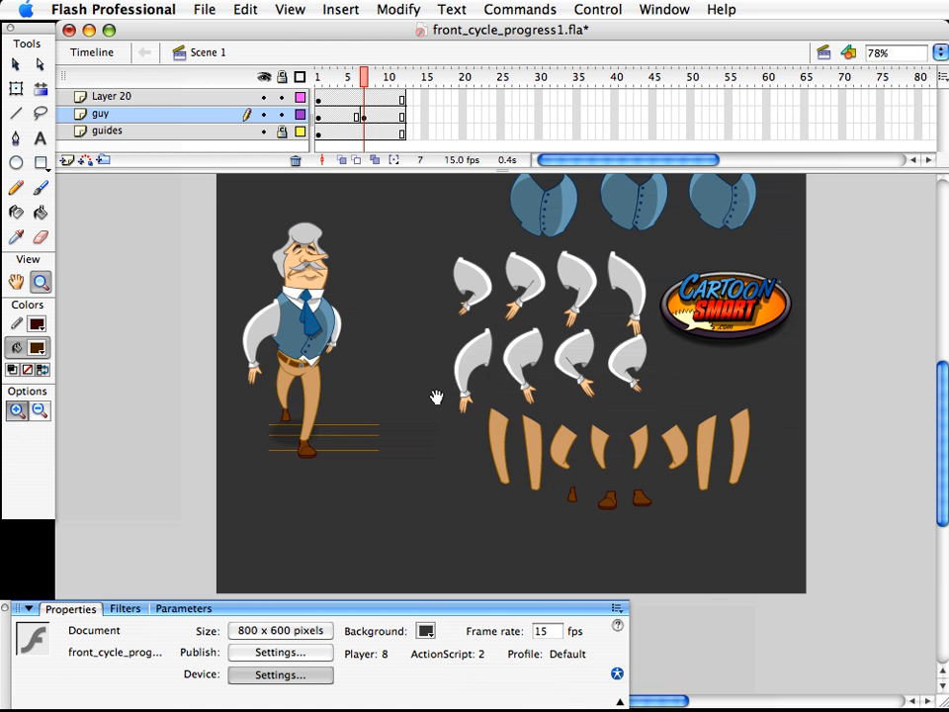
pyautogui.write('100')
pyautogui.press('Return')
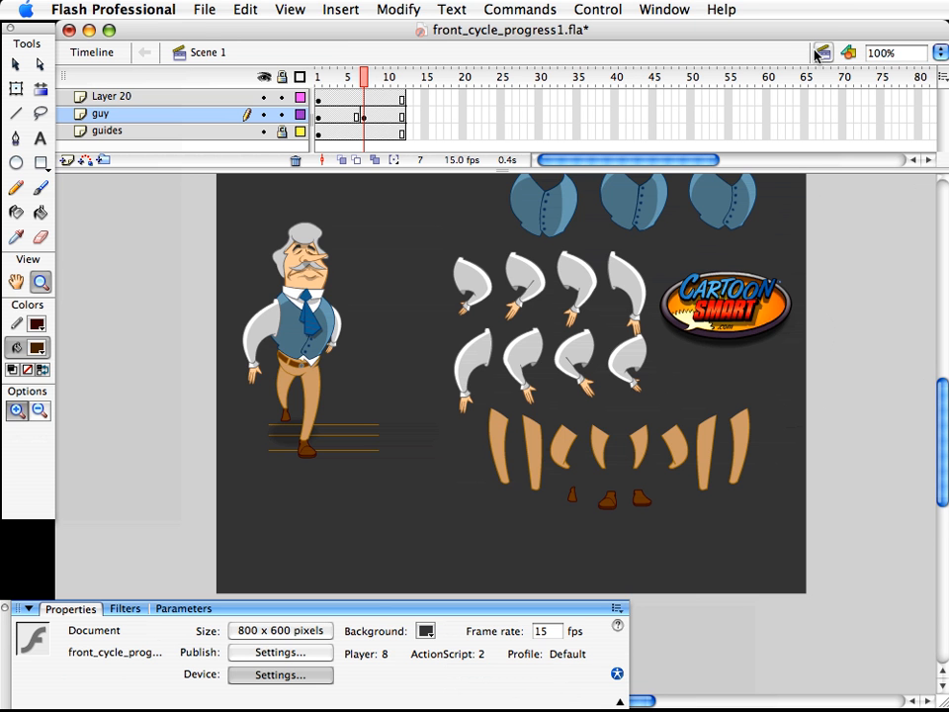
pyautogui.click(15, 63)
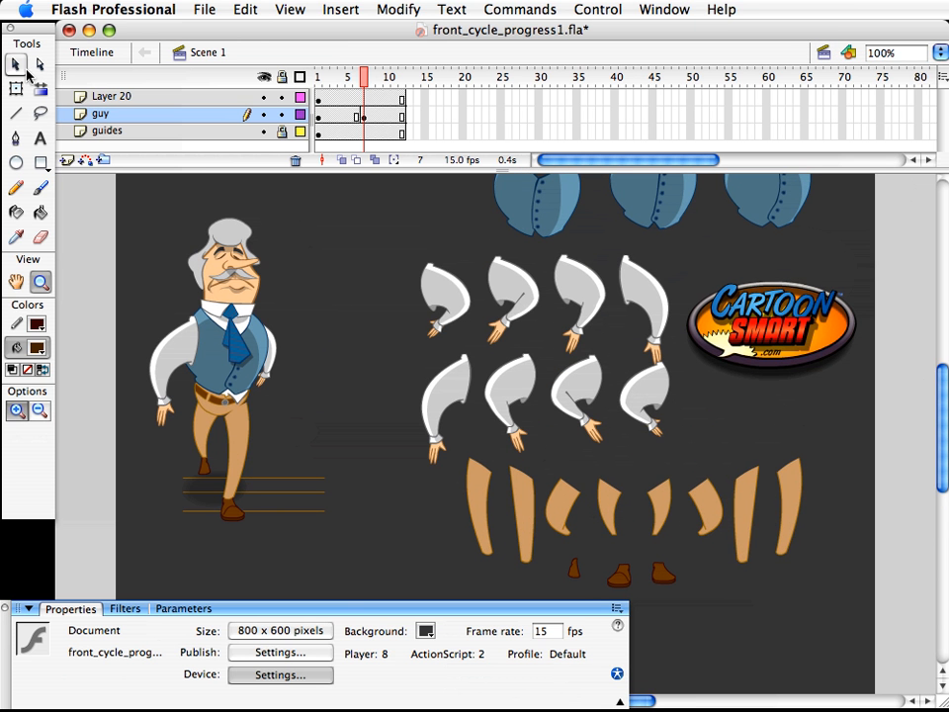
pyautogui.click(251, 439)
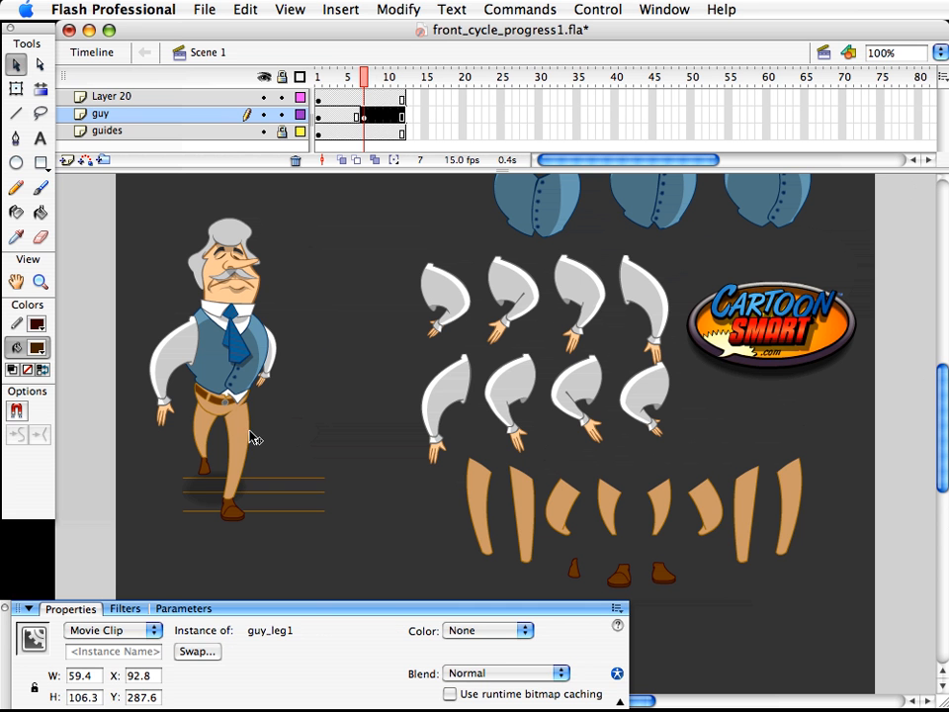
pyautogui.press('q')
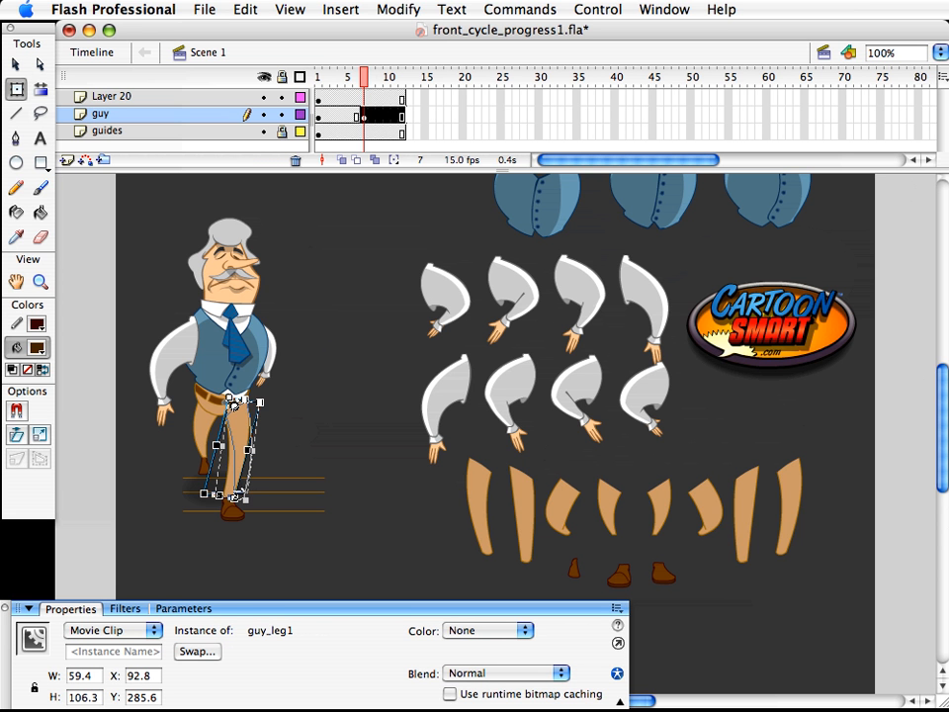
pyautogui.moveTo(218, 495); pyautogui.dragTo(231, 496)
pyautogui.click(230, 539)
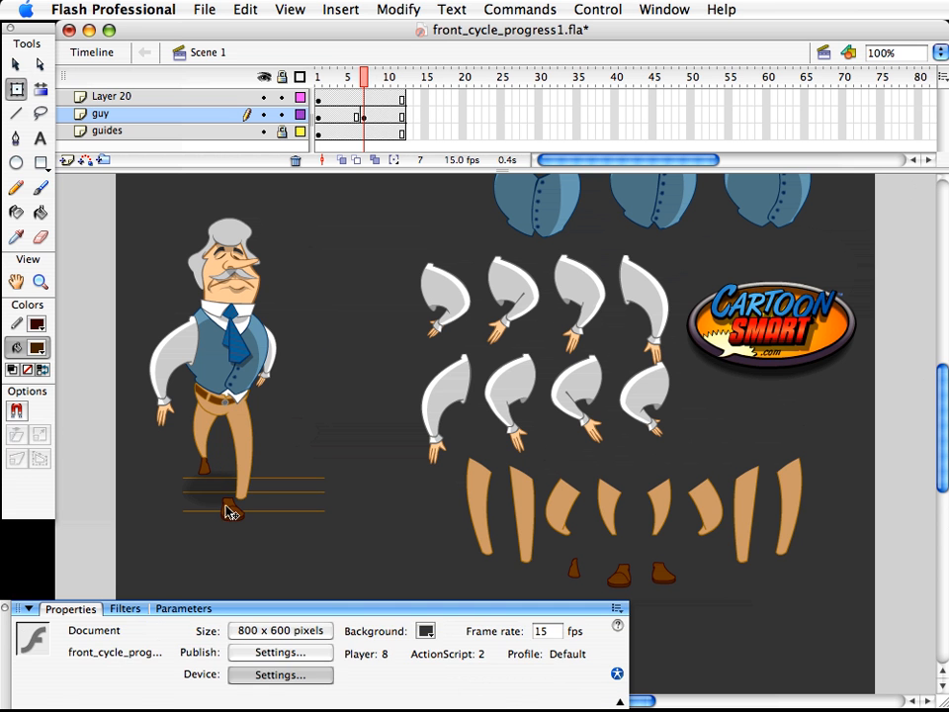
# - Move the front shoe and its shoe_top overlay right together to X 120.3, under the rotated leg
pyautogui.press('v')
pyautogui.click(234, 515)
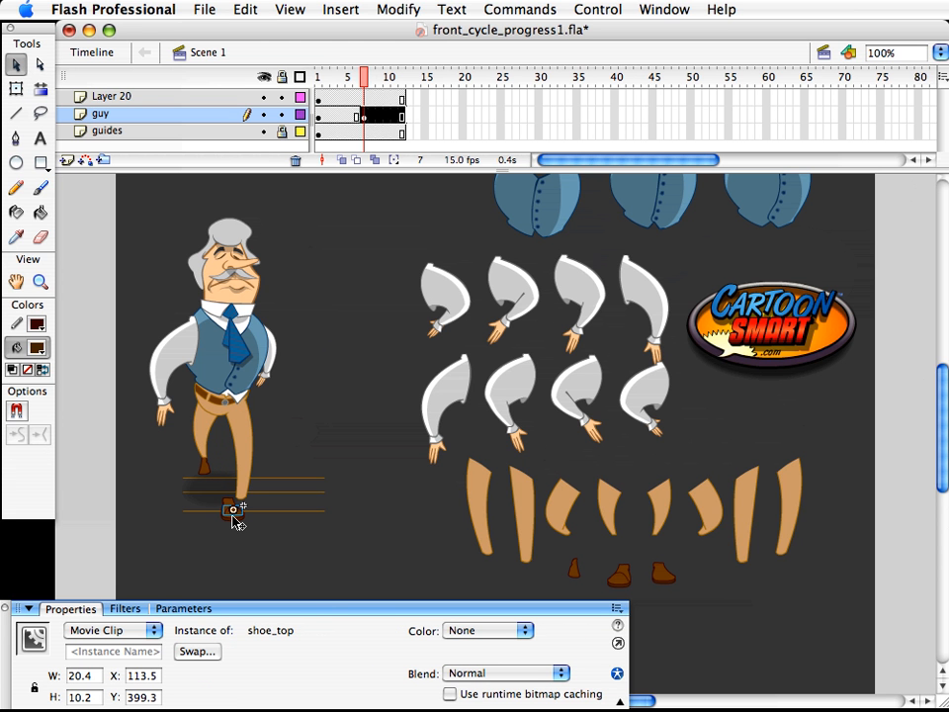
pyautogui.keyDown('shift'); pyautogui.click(238, 529); pyautogui.keyUp('shift')
pyautogui.hotkey('shift', 'Right')
pyautogui.press('Right')
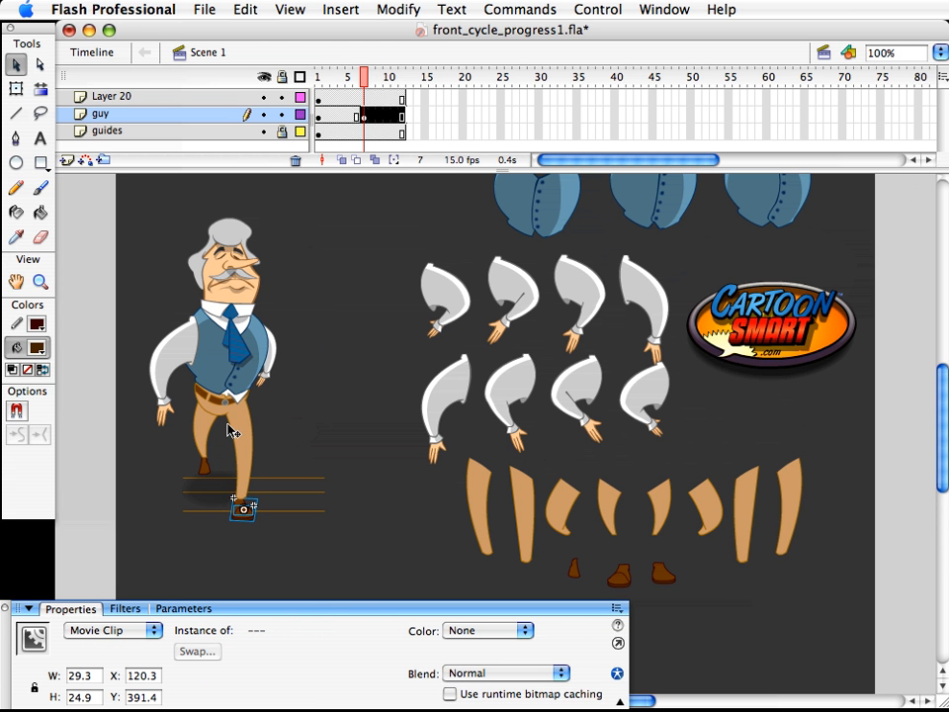
# - Rotate the front leg guy_leg1 slightly further counterclockwise to X 108.9 so it meets the shoe
pyautogui.click(233, 436)
pyautogui.press('q')
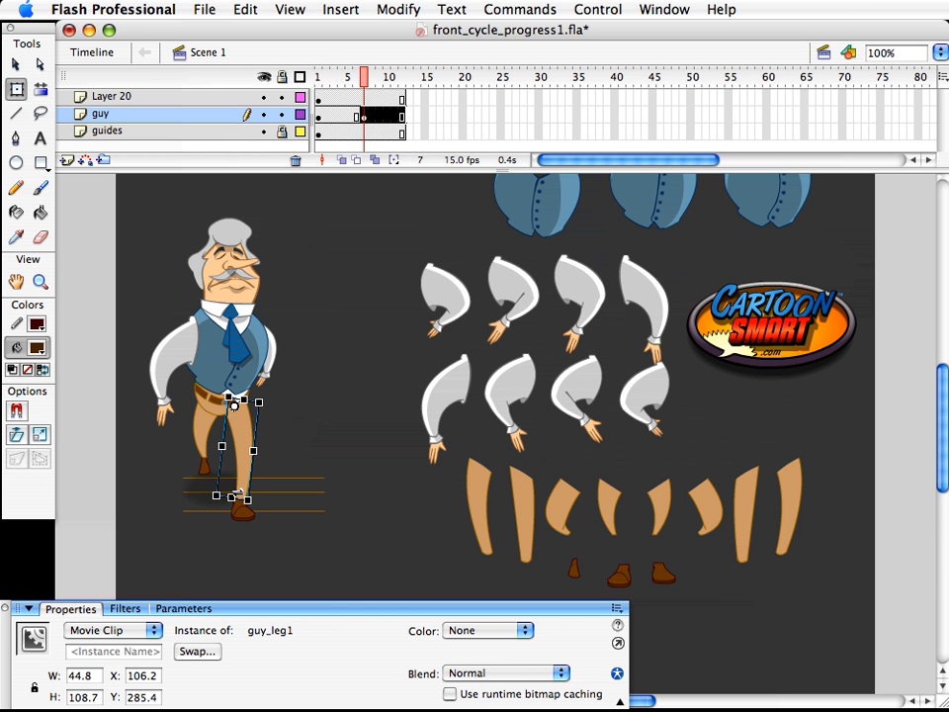
pyautogui.moveTo(238, 491)
pyautogui.mouseDown()
pyautogui.moveTo(225, 495)
pyautogui.moveTo(247, 500)
pyautogui.mouseUp()
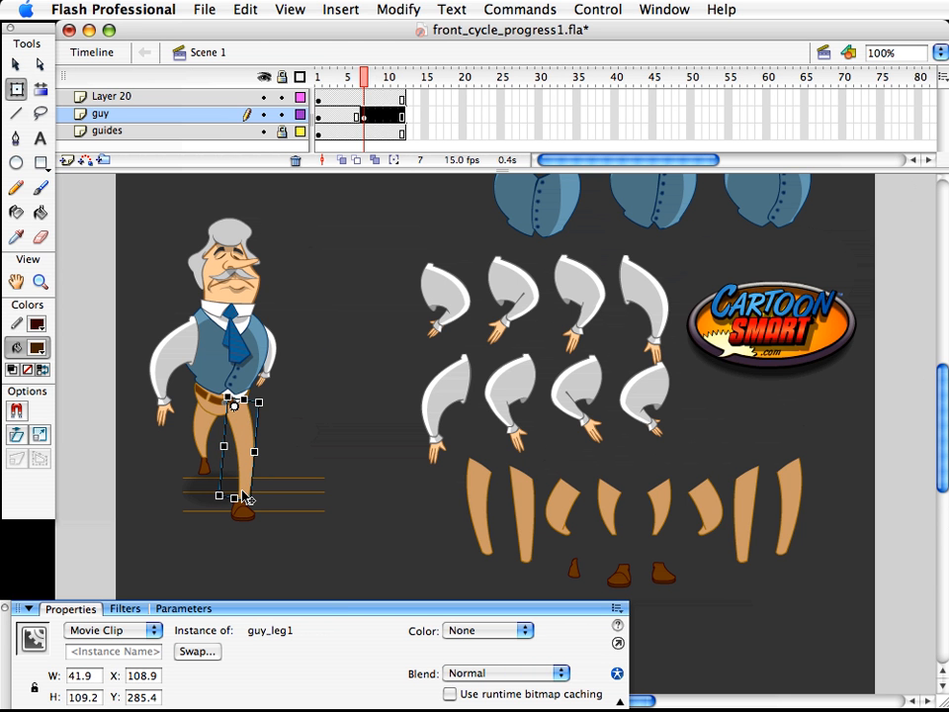
pyautogui.click(198, 443)
pyautogui.keyDown('shift'); pyautogui.click(204, 481); pyautogui.keyUp('shift')
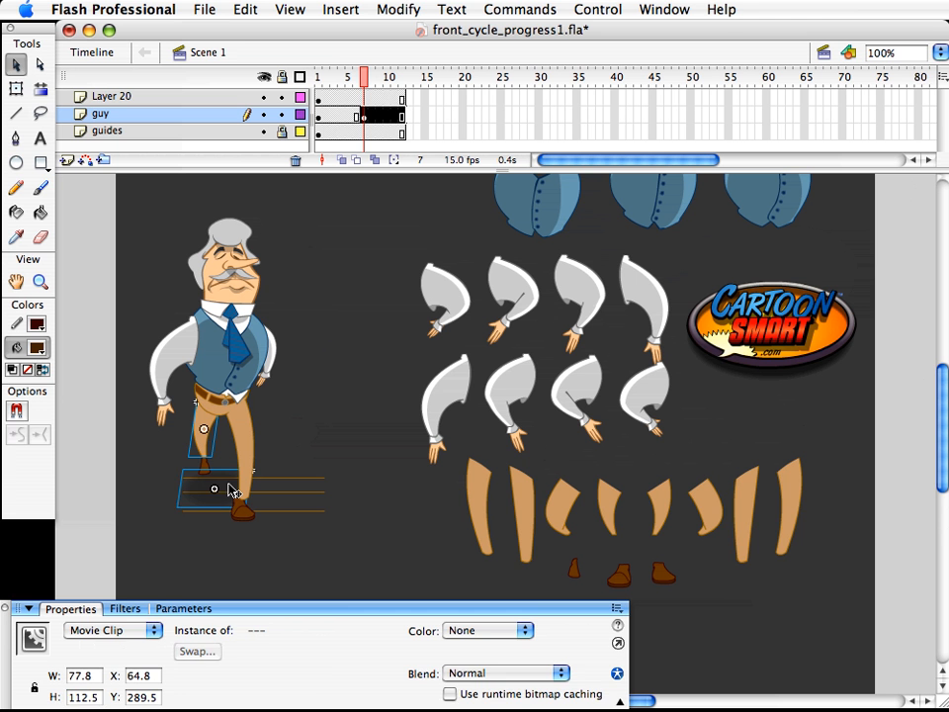
pyautogui.press('q')
pyautogui.press('v')
pyautogui.click(284, 466)
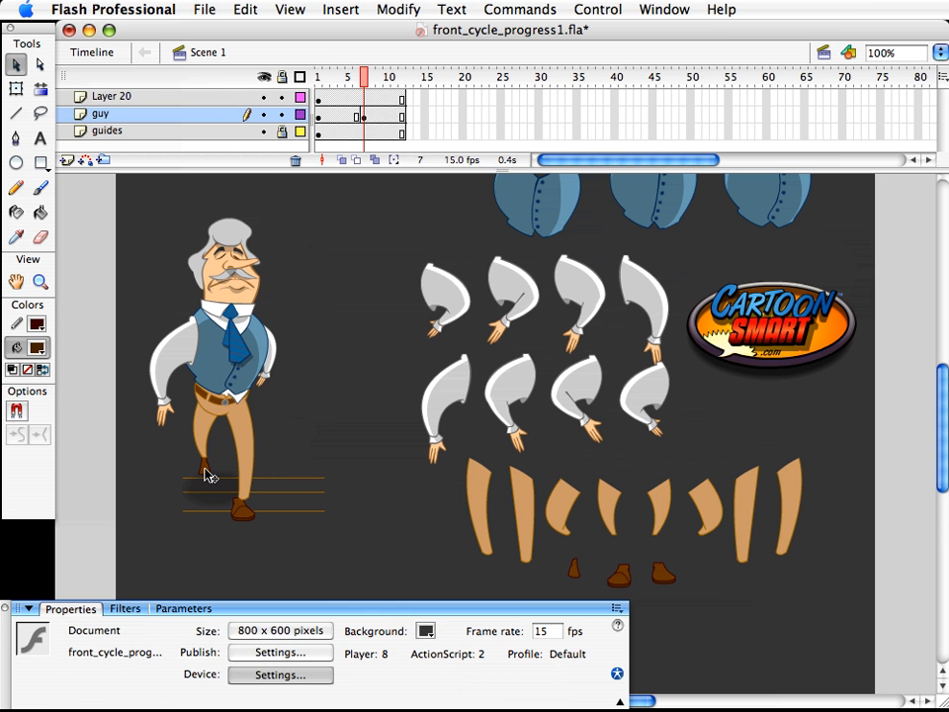
pyautogui.click(207, 476)
pyautogui.keyDown('shift'); pyautogui.click(205, 450); pyautogui.keyUp('shift')
# - Send the shadow instance behind all other body parts at frame 7 and nudge it slightly right
pyautogui.click(227, 502)
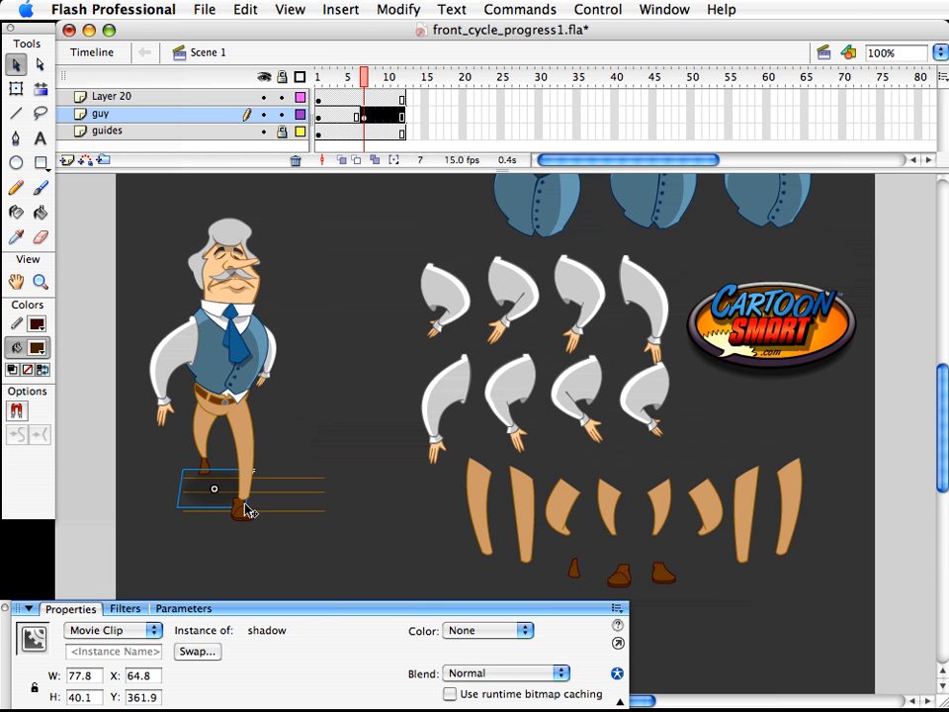
pyautogui.click(398, 9)
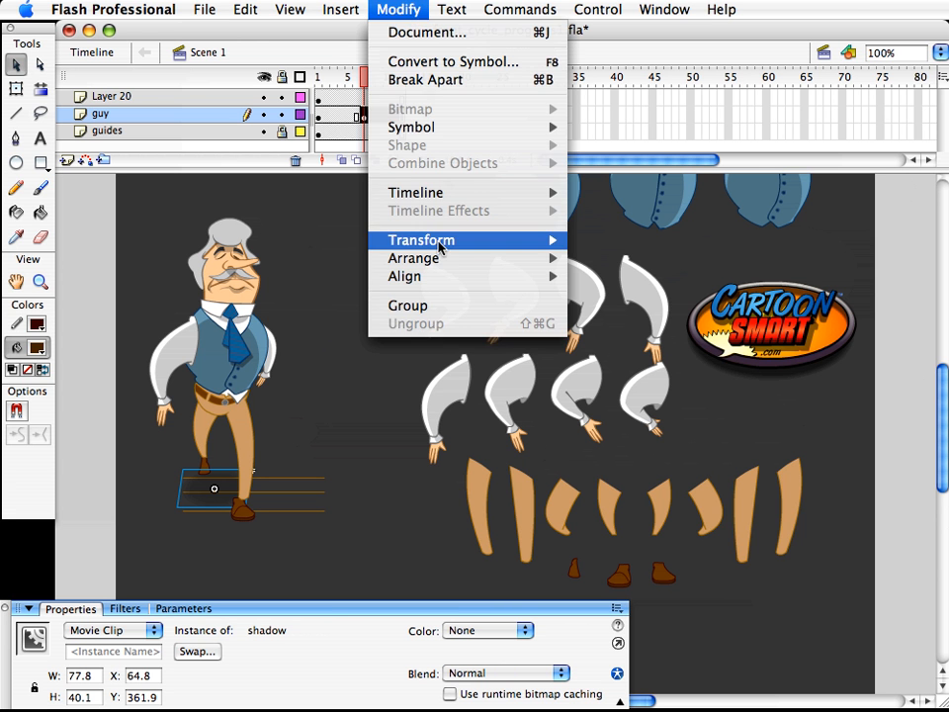
pyautogui.moveTo(440, 258)
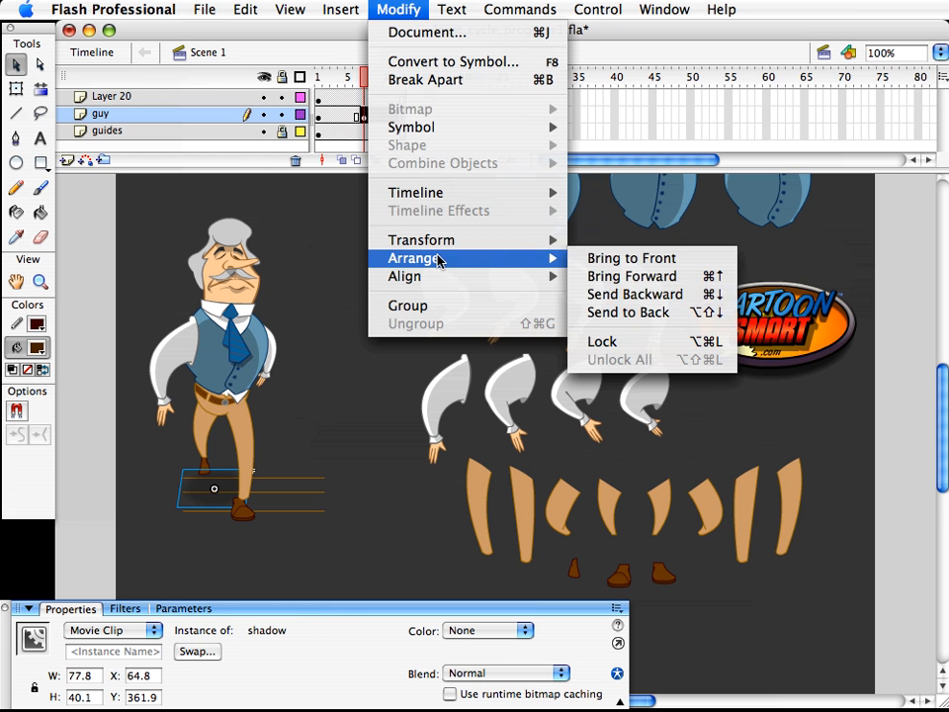
pyautogui.click(597, 312)
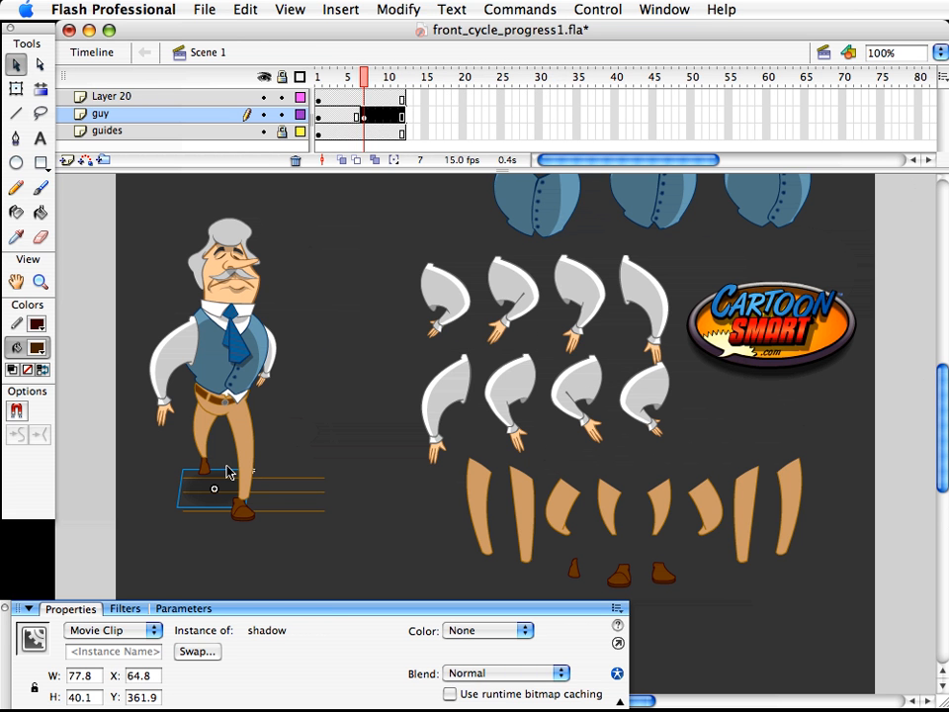
pyautogui.press('Right')
pyautogui.press('Right')
# - Rotate the bent rear leg and its shoe together slightly counterclockwise at frame 7
pyautogui.click(212, 477)
pyautogui.keyDown('shift'); pyautogui.click(206, 449); pyautogui.keyUp('shift')
pyautogui.press('q')
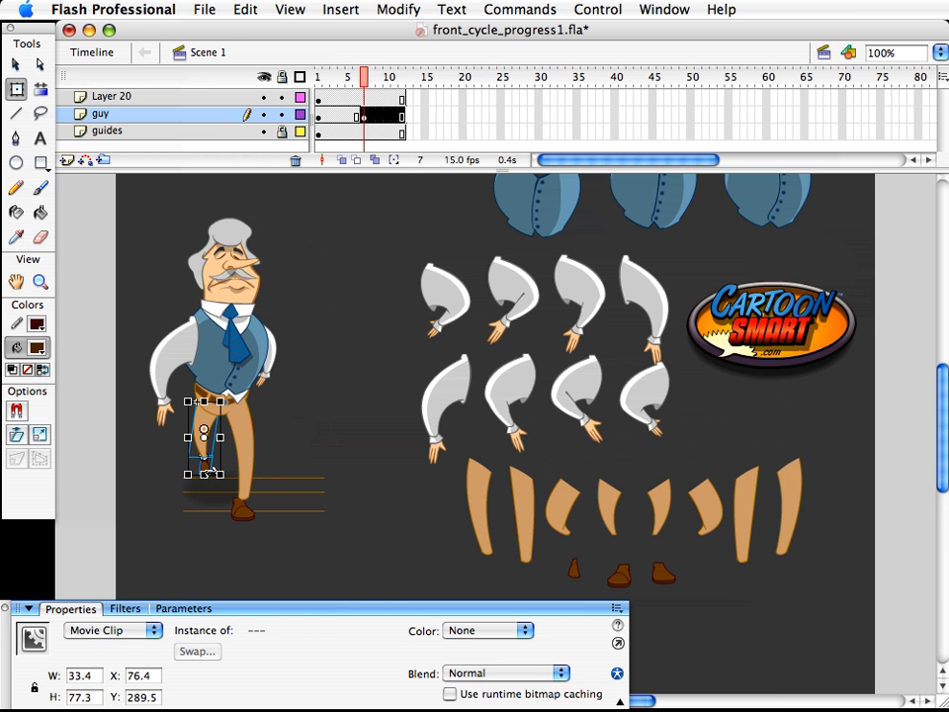
pyautogui.press('v')
# - Move the front shoe and its overlay right to X 125.3 to line up with the front leg
pyautogui.click(240, 512)
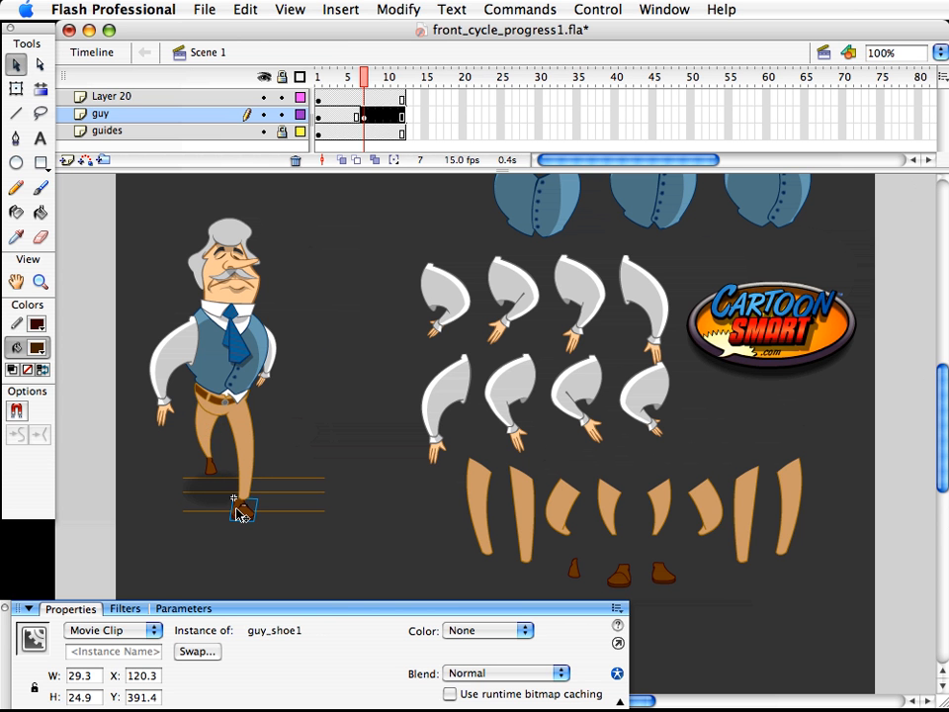
pyautogui.moveTo(240, 513); pyautogui.dragTo(248, 508)
pyautogui.click(295, 439)
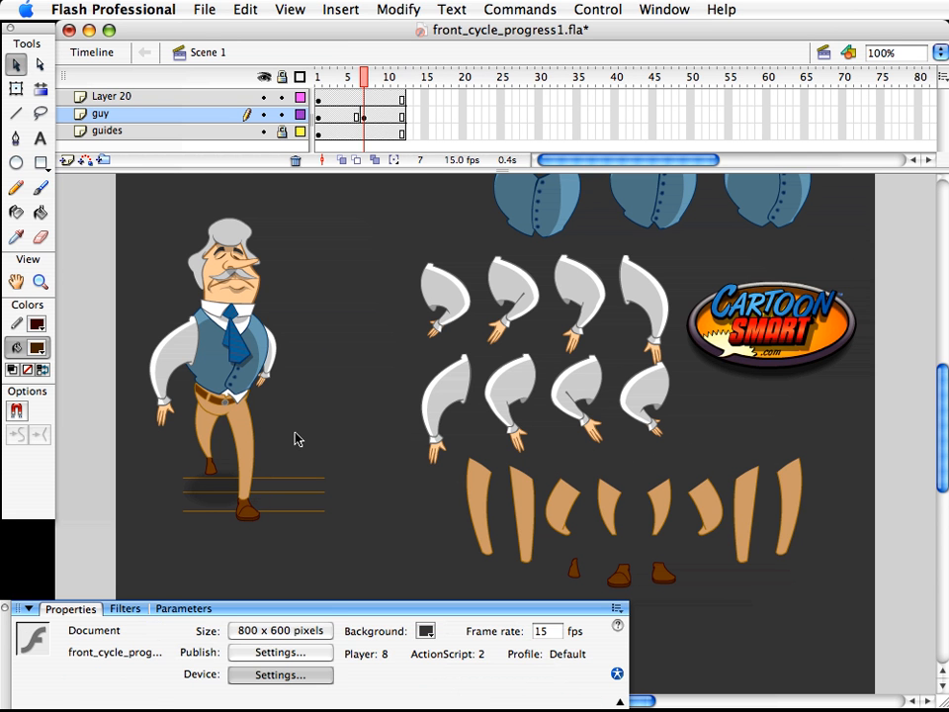
# - Compare the poses at frames 6 and 7 to check that the mirrored step matches
pyautogui.click(356, 79)
pyautogui.click(364, 82)
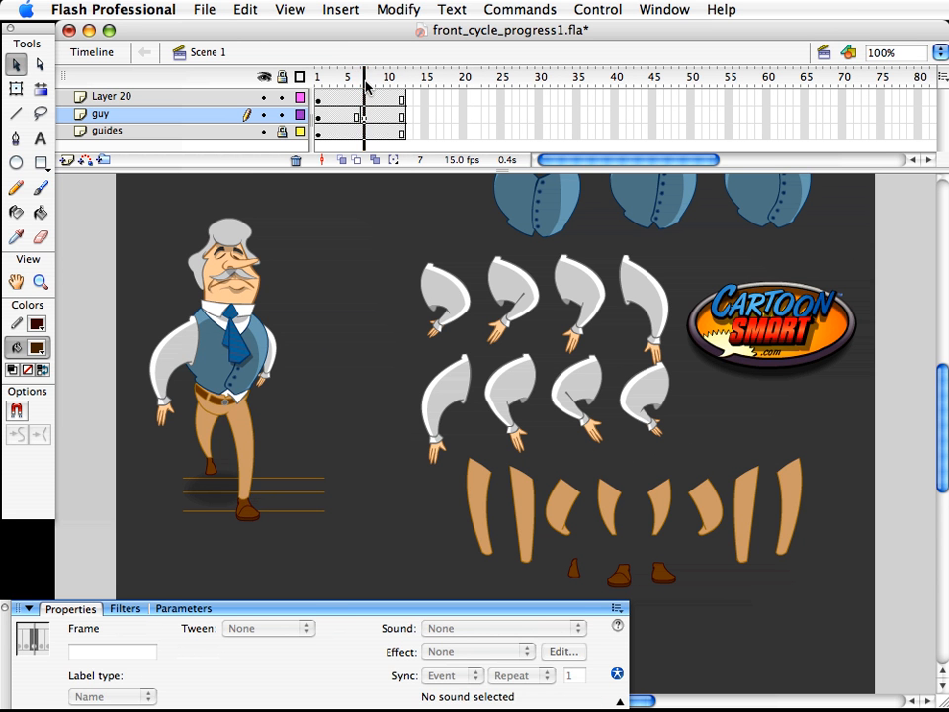
pyautogui.click(356, 85)
pyautogui.click(371, 86)
pyautogui.click(362, 85)
pyautogui.click(356, 85)
pyautogui.click(364, 85)
pyautogui.click(356, 85)
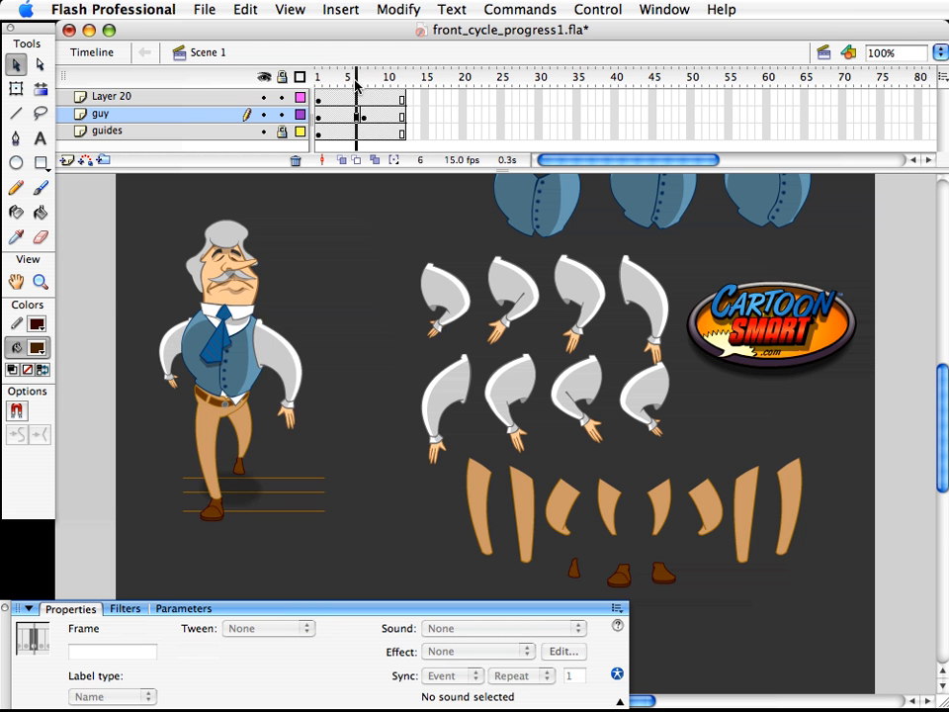
pyautogui.click(364, 85)
pyautogui.click(357, 86)
# - Stretch the front leg guy_leg1 downward to a height of 117.2 with the playhead at frame 8
pyautogui.click(372, 83)
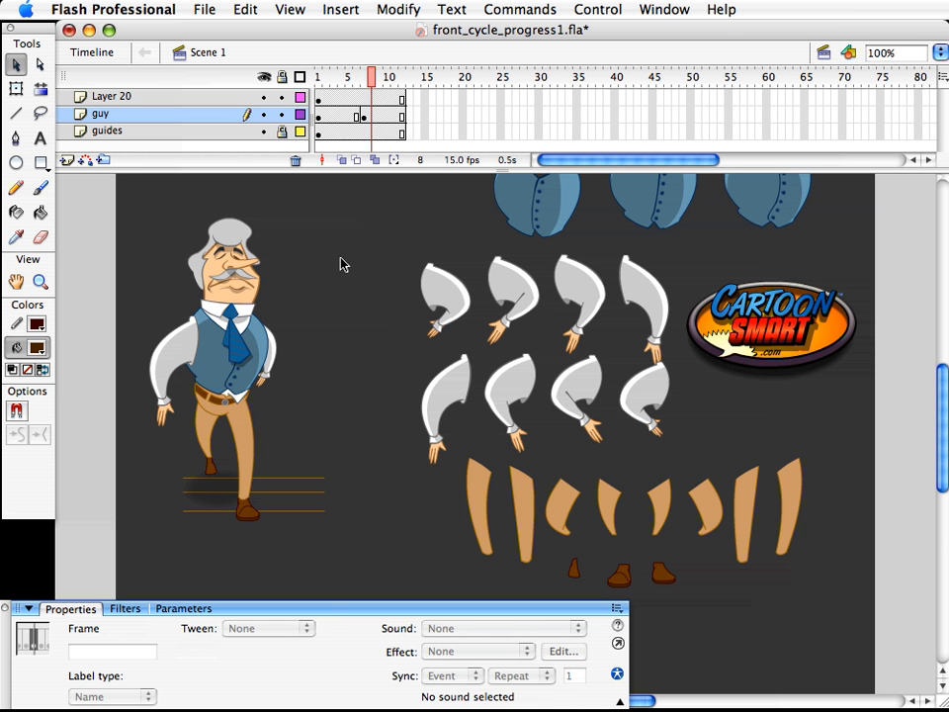
pyautogui.click(248, 451)
pyautogui.press('q')
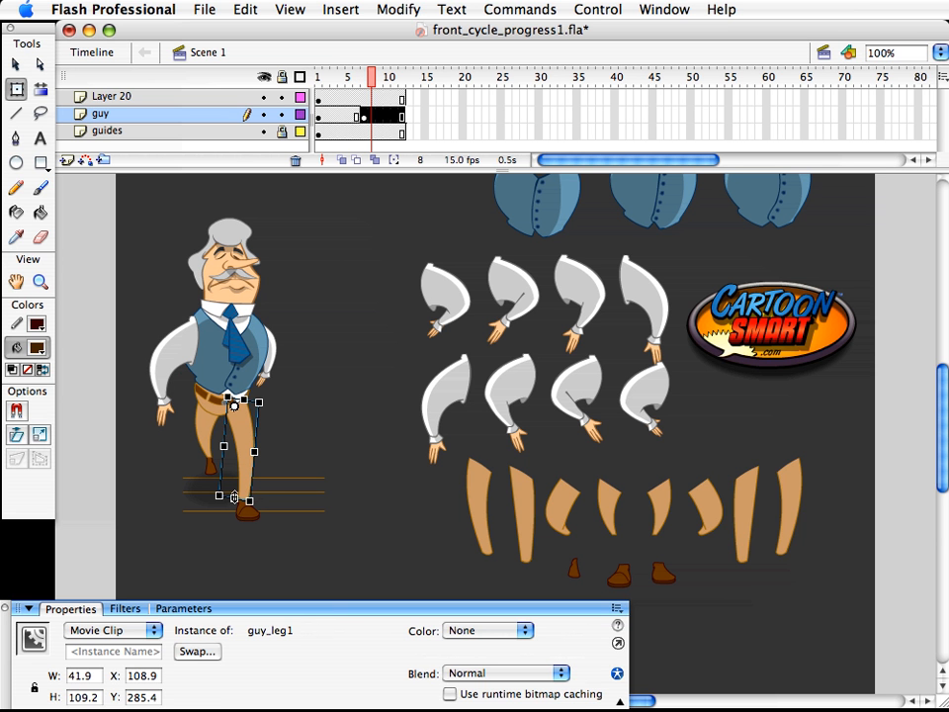
pyautogui.moveTo(241, 504); pyautogui.dragTo(249, 507)
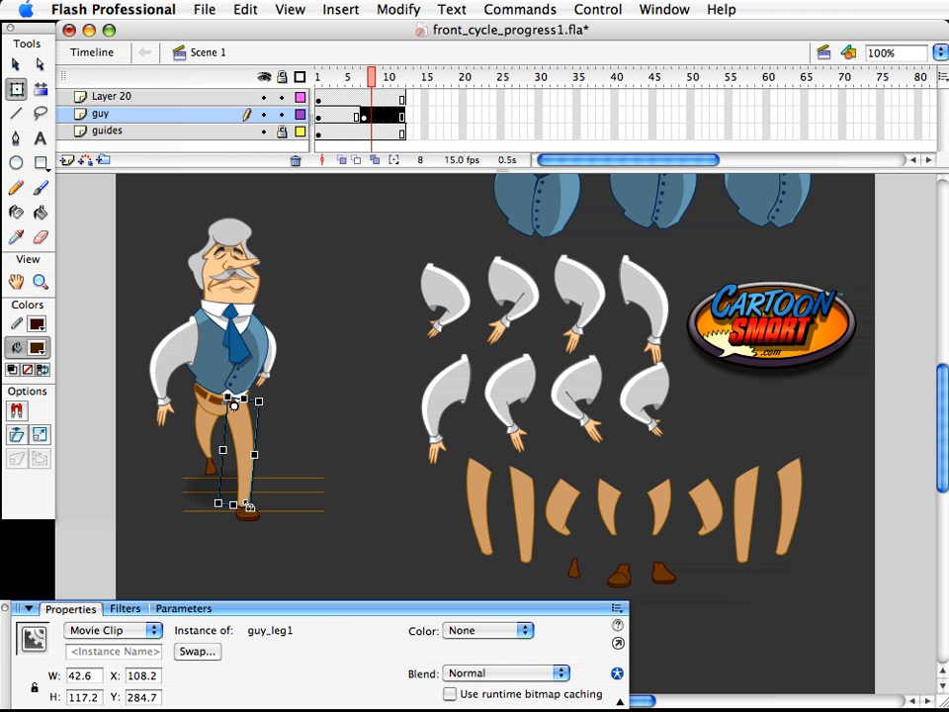
# - Scale the stretched front leg to 105% with Scale and Rotate
pyautogui.press('super+alt+s')
pyautogui.write('1')
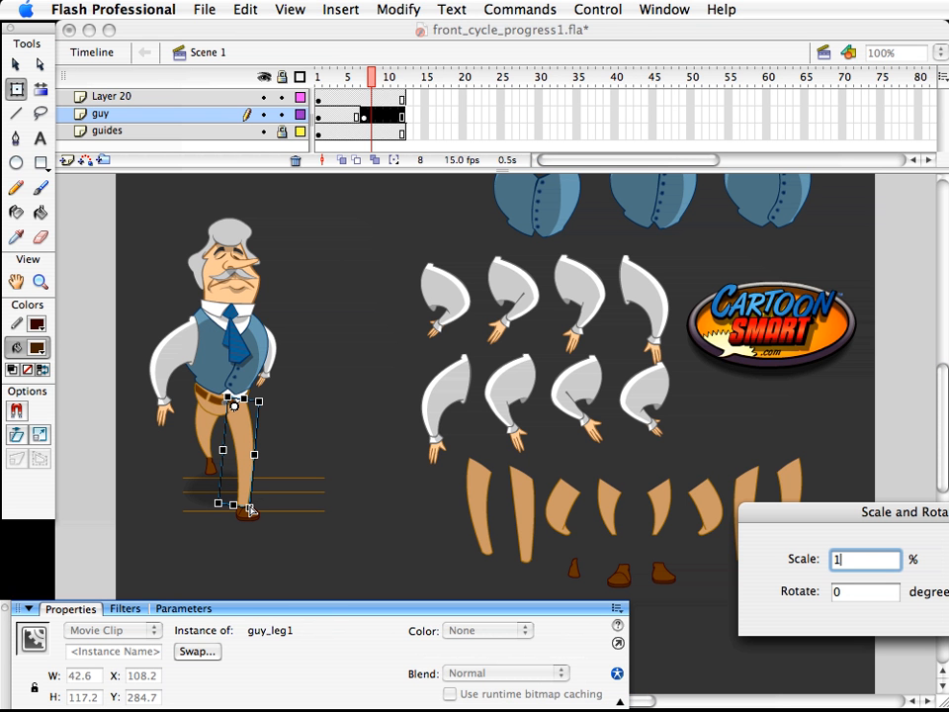
pyautogui.write('05')
pyautogui.press('Return')
pyautogui.click(283, 547)
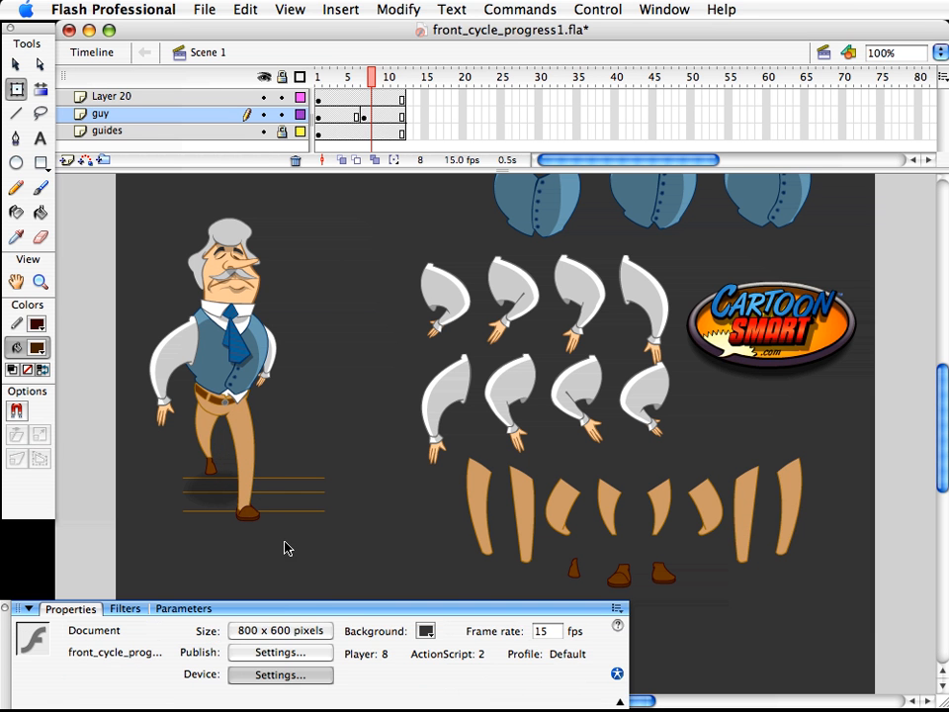
# - Scale the front shoe and its overlay to 105% and nudge them down to Y 391.8
pyautogui.press('v')
pyautogui.click(257, 521)
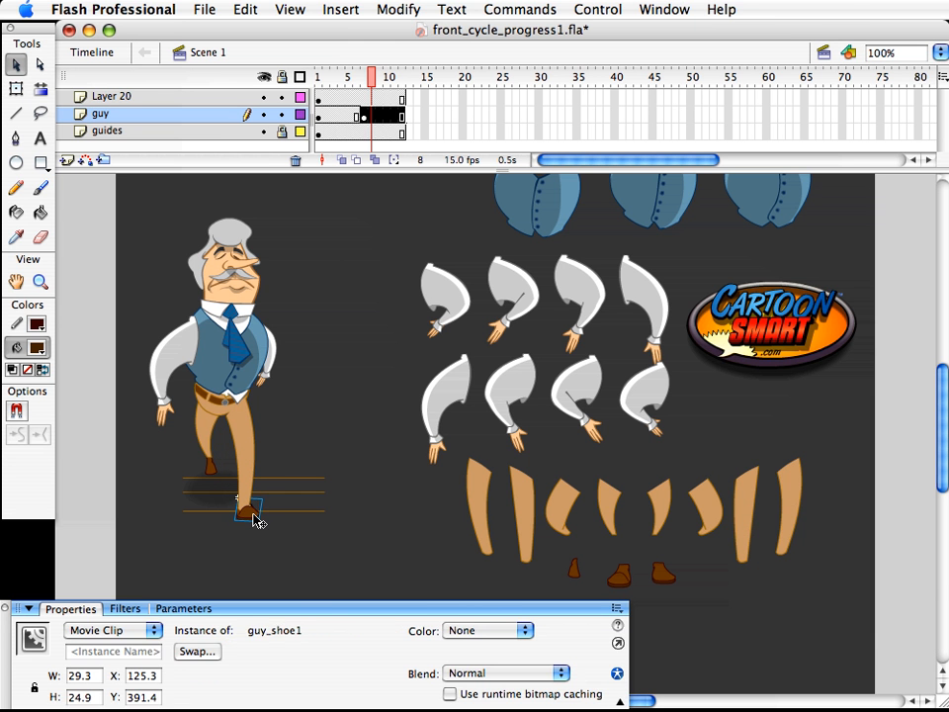
pyautogui.press('super+alt+s')
pyautogui.press('Return')
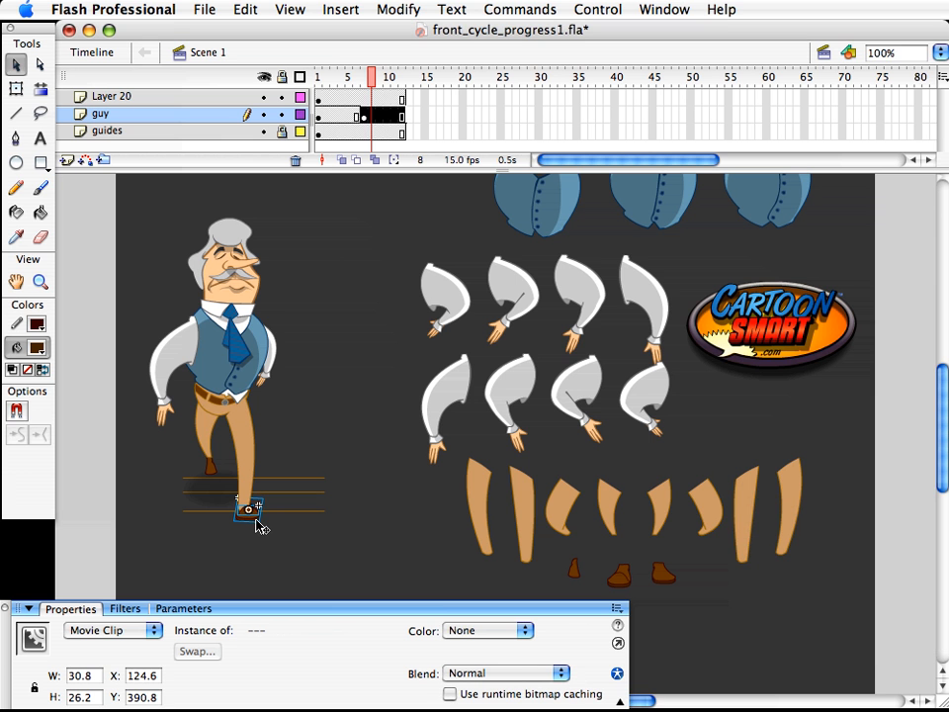
pyautogui.press('Down')
pyautogui.click(40, 282)
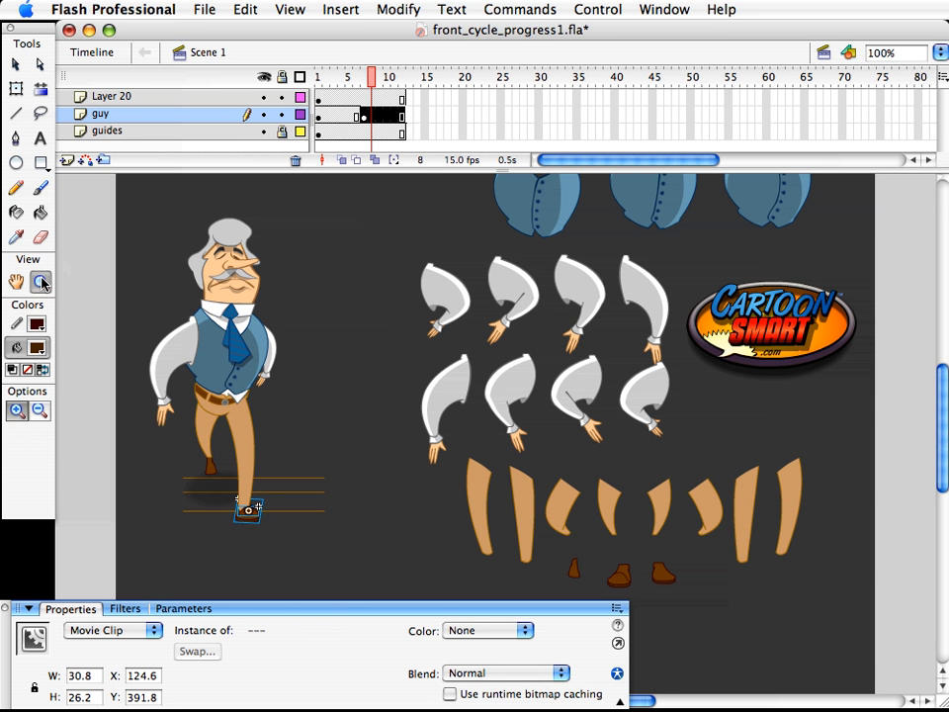
# - Enlarge the front shoe and its overlay together to 34.4 by 29.3 with Free Transform, nudging them horizontally under the leg
pyautogui.moveTo(142, 343); pyautogui.dragTo(439, 612)
pyautogui.press('q')
pyautogui.moveTo(444, 518); pyautogui.dragTo(448, 528)
pyautogui.press('Left')
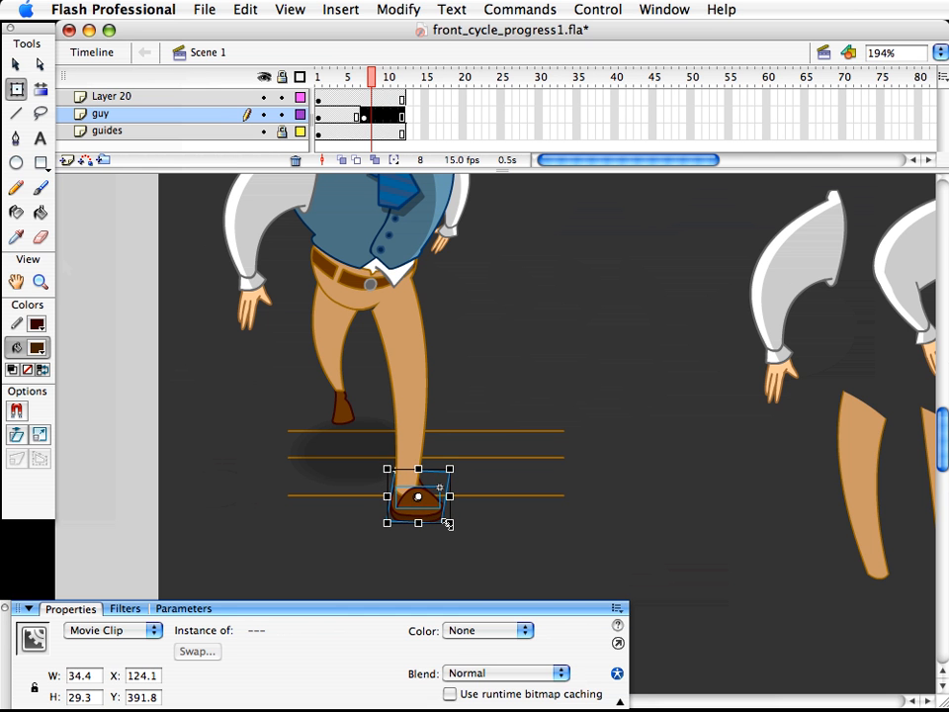
pyautogui.press('Right')
pyautogui.press('Left')
pyautogui.press('v')
pyautogui.click(478, 538)
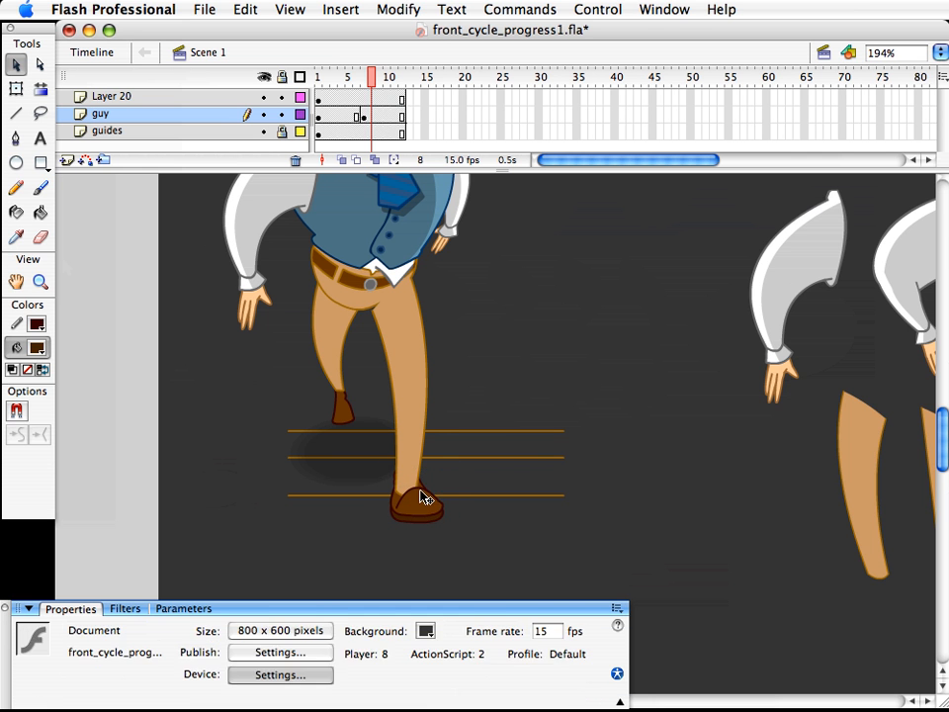
# - Nudge the shoe_top overlay slightly left on the front shoe to X 128.6
pyautogui.click(424, 500)
pyautogui.press('Left')
pyautogui.press('Left')
pyautogui.press('Right')
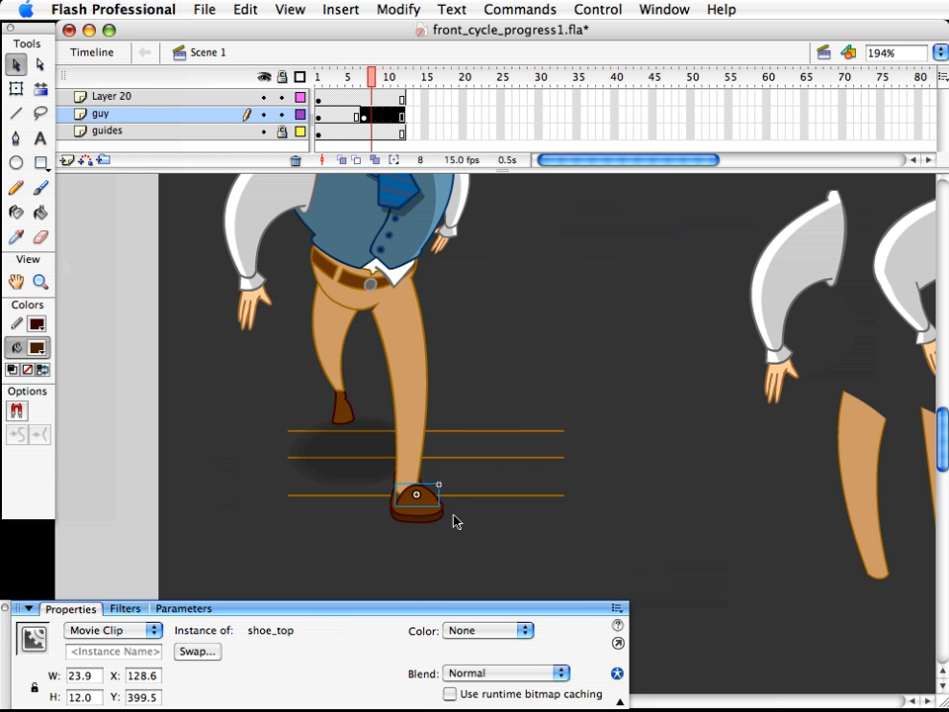
pyautogui.click(461, 564)
pyautogui.click(41, 282)
pyautogui.keyDown('alt'); pyautogui.click(566, 460); pyautogui.keyUp('alt')
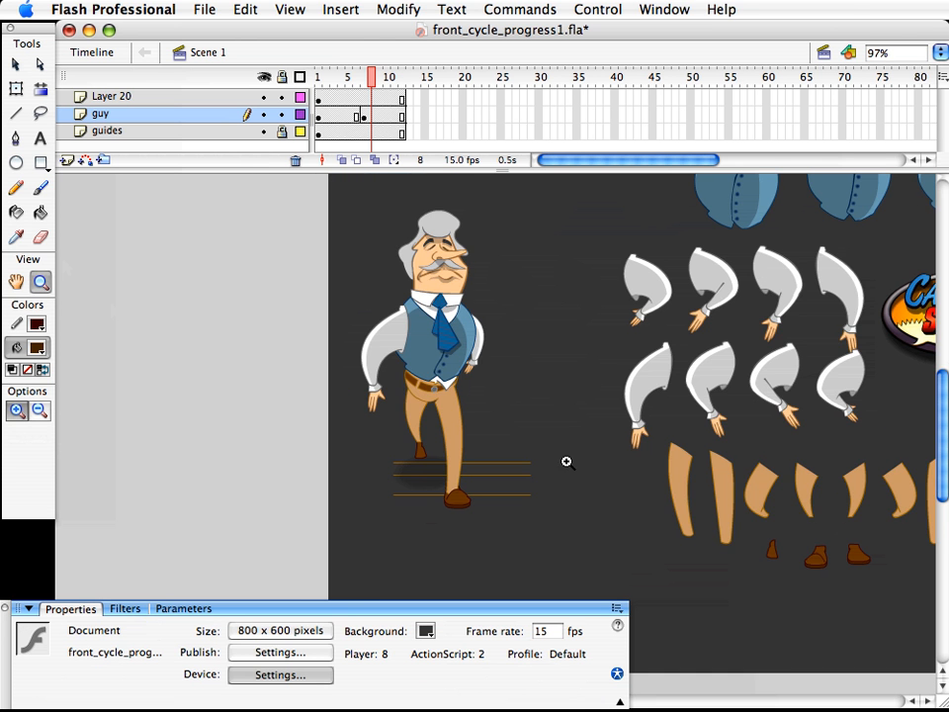
pyautogui.press('v')
pyautogui.moveTo(504, 333); pyautogui.dragTo(367, 553)
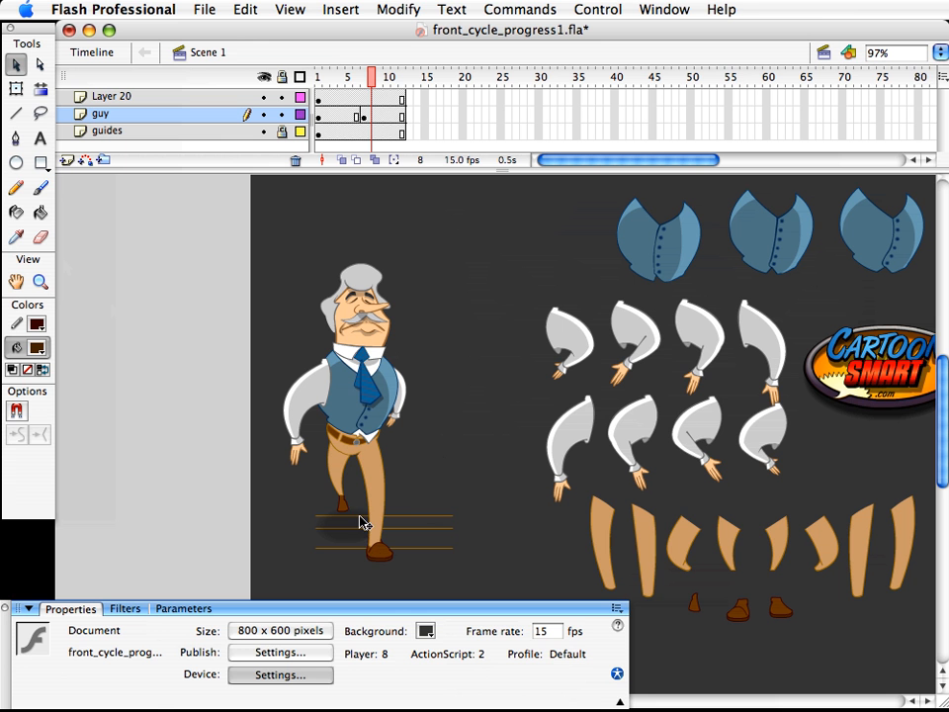
pyautogui.click(392, 558)
pyautogui.click(399, 563)
pyautogui.press('q')
pyautogui.click(380, 539)
pyautogui.click(394, 551)
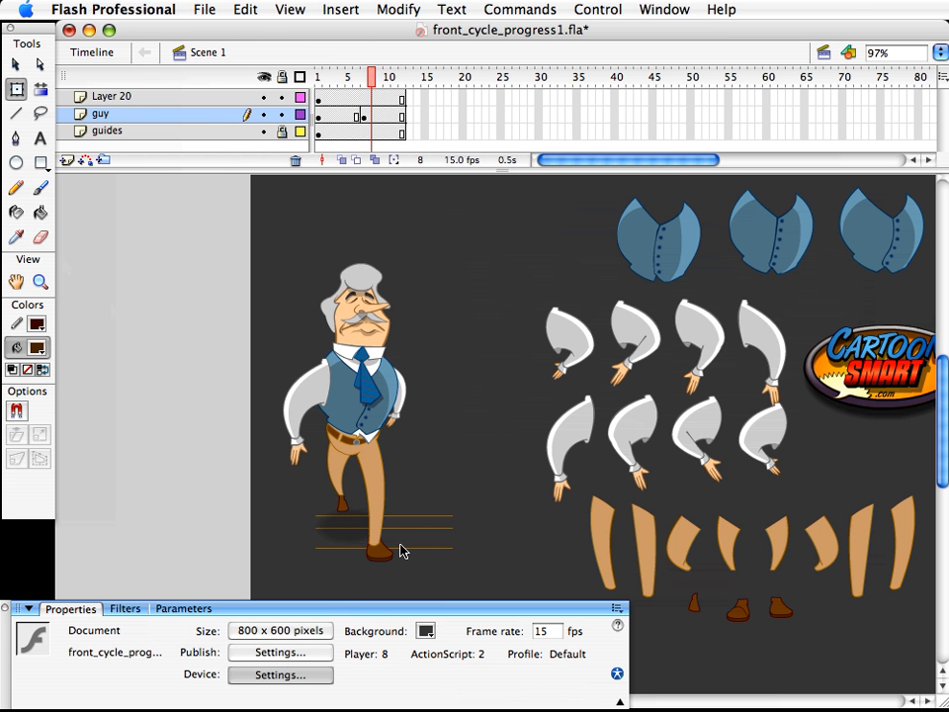
pyautogui.press('super+z')
pyautogui.press('super+z')
pyautogui.press('super+z')
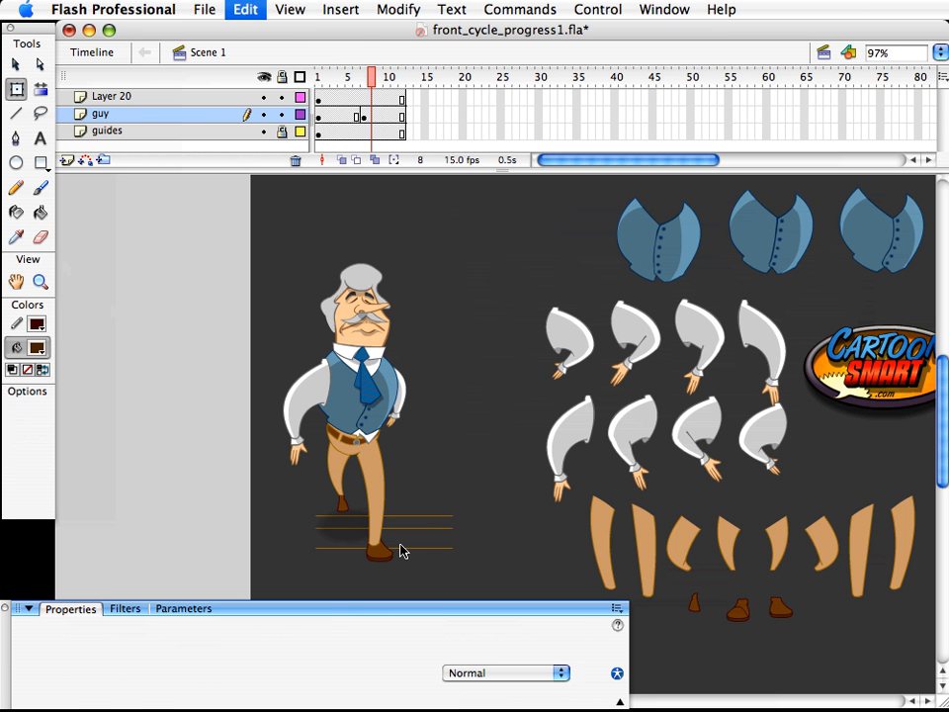
pyautogui.click(417, 569)
pyautogui.press('v')
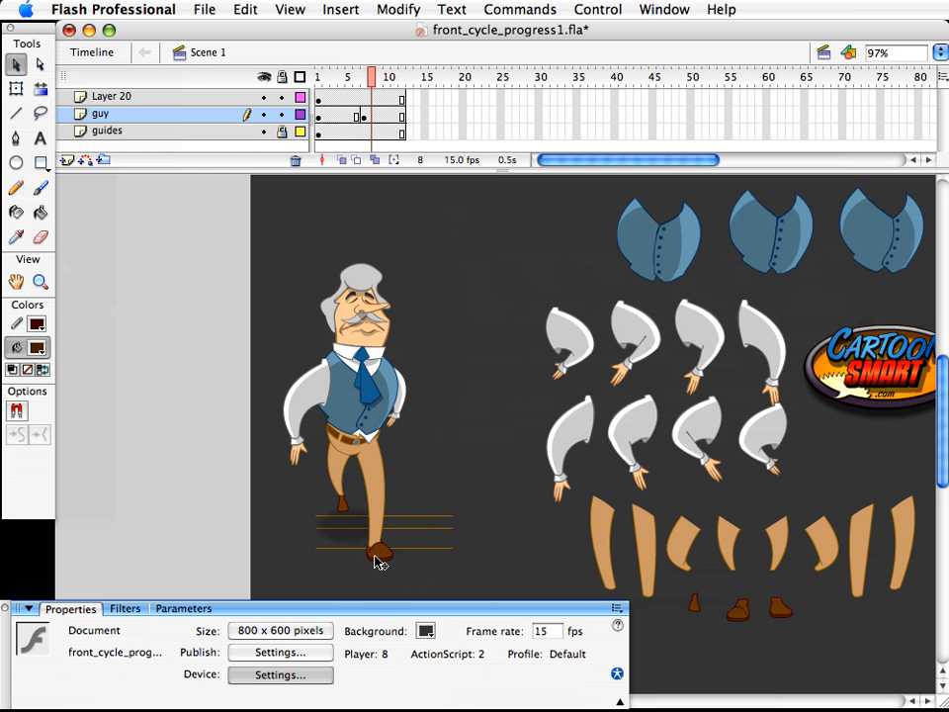
# - Save the document with the enlarged front shoe
pyautogui.click(382, 510)
pyautogui.click(453, 430)
pyautogui.press('super+s')
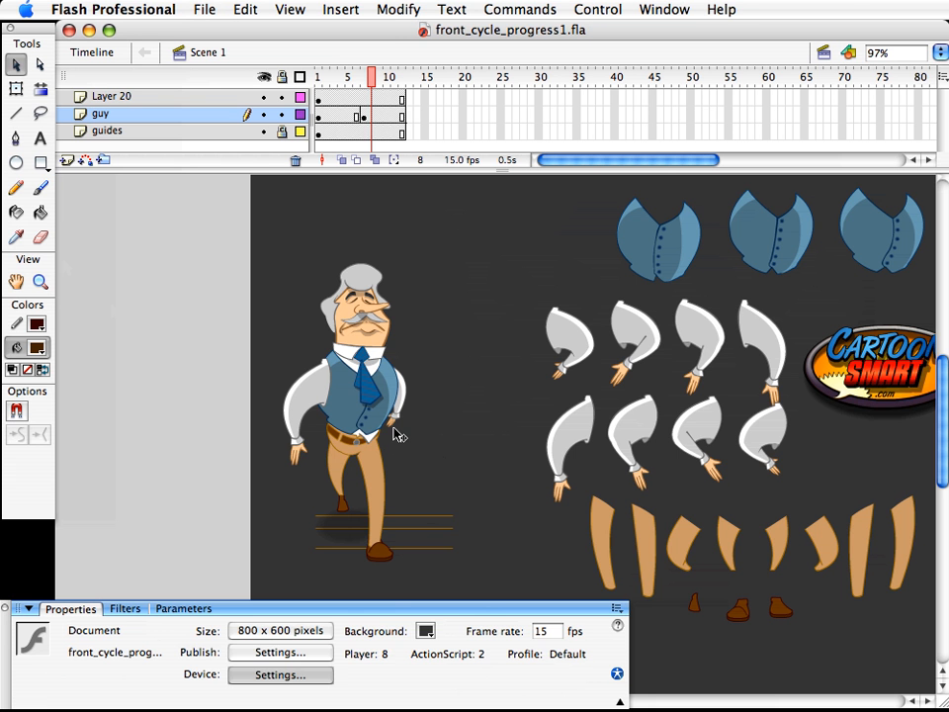
# - Rotate the rear hand guy_hand1 with Free Transform, nudge it down to fit the sleeve cuff, and save the document
pyautogui.click(395, 435)
pyautogui.click(41, 282)
pyautogui.moveTo(376, 356); pyautogui.dragTo(521, 521)
pyautogui.press('v')
pyautogui.press('q')
pyautogui.moveTo(329, 413); pyautogui.dragTo(314, 413)
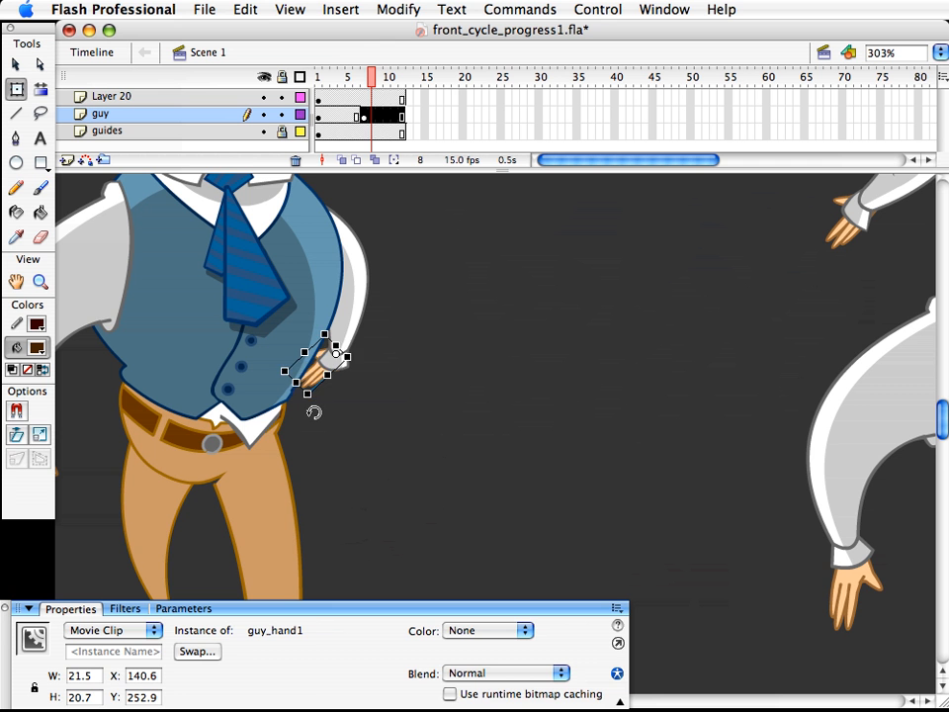
pyautogui.hotkey('shift', 'Down')
pyautogui.press('Up')
pyautogui.press('Up')
pyautogui.press('v')
pyautogui.click(313, 412)
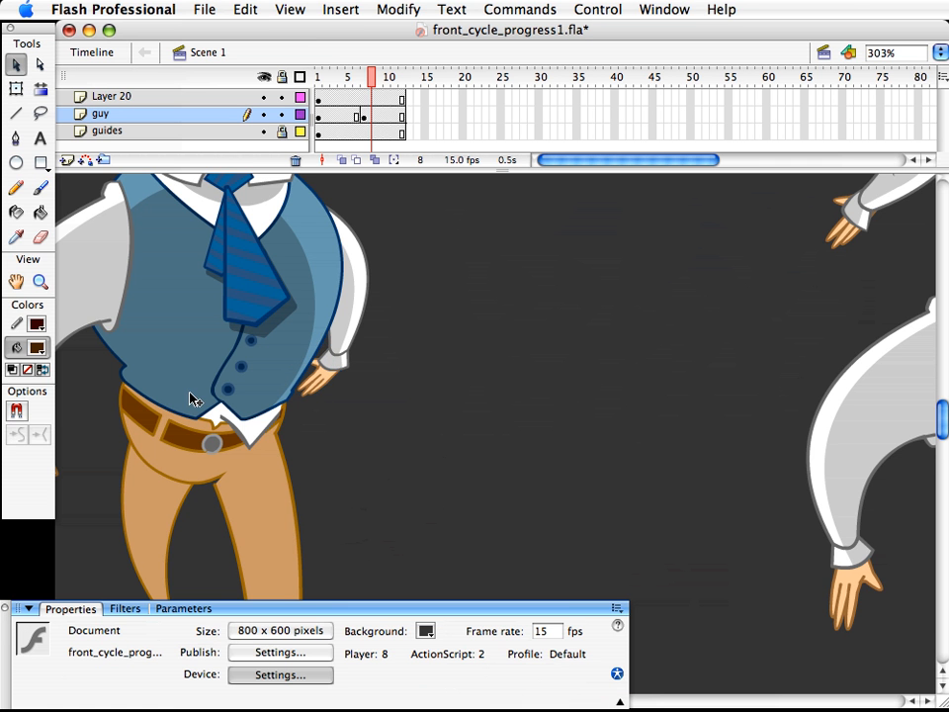
pyautogui.press('super+s')
# - Examine the whole figure, checking the front arm guy_arm2 and its hand, and return the playhead to frame 7
pyautogui.click(41, 282)
pyautogui.keyDown('alt'); pyautogui.click(356, 434); pyautogui.keyUp('alt')
pyautogui.keyDown('alt'); pyautogui.click(484, 481); pyautogui.keyUp('alt')
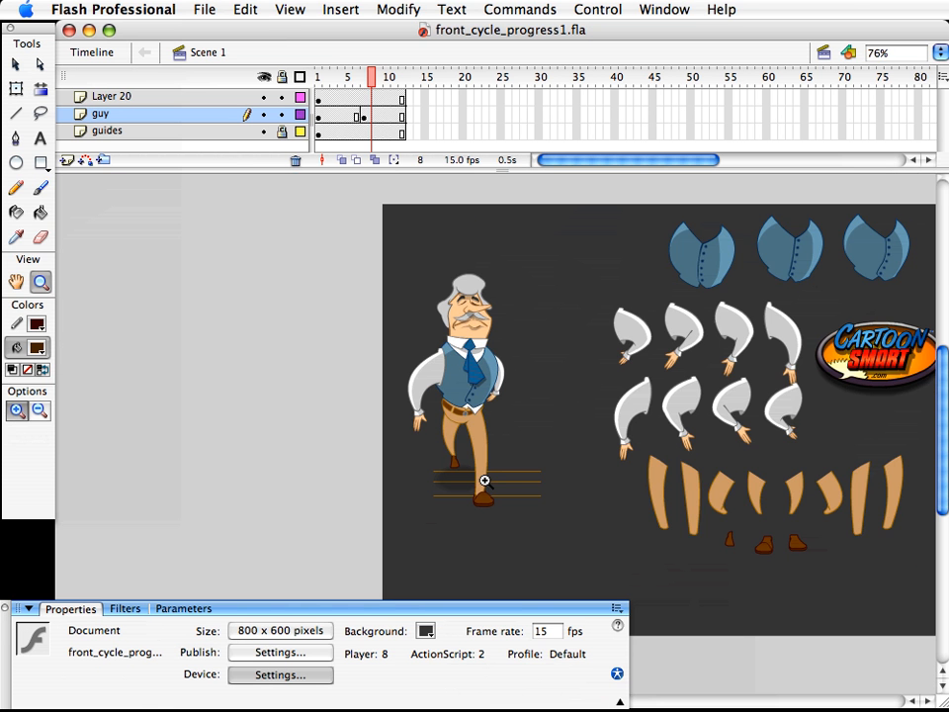
pyautogui.moveTo(344, 235); pyautogui.dragTo(946, 656)
pyautogui.press('v')
pyautogui.moveTo(485, 434); pyautogui.dragTo(494, 467)
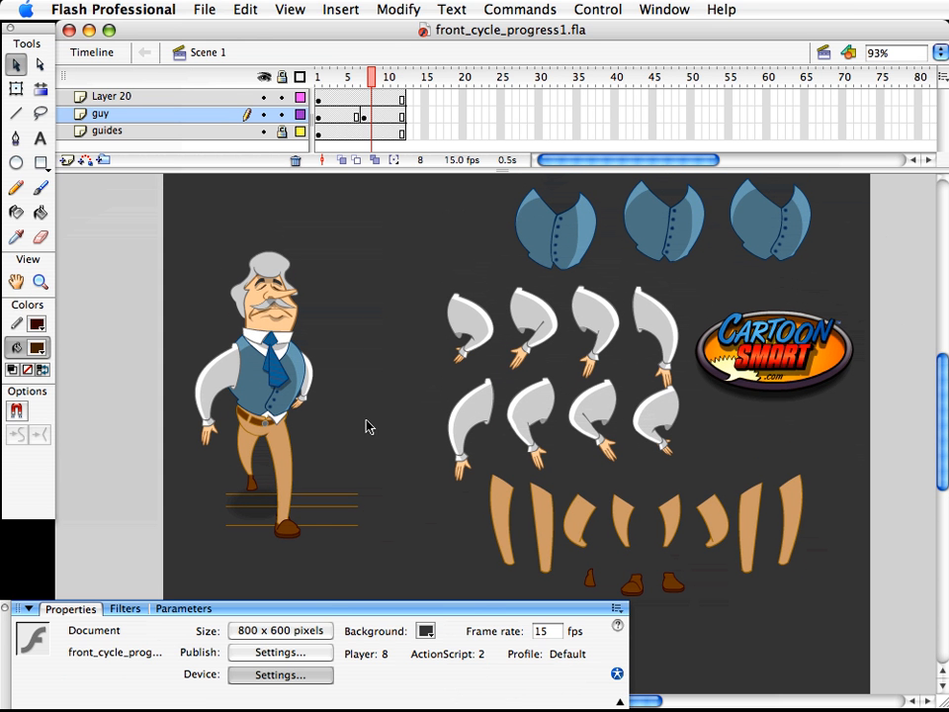
pyautogui.click(210, 421)
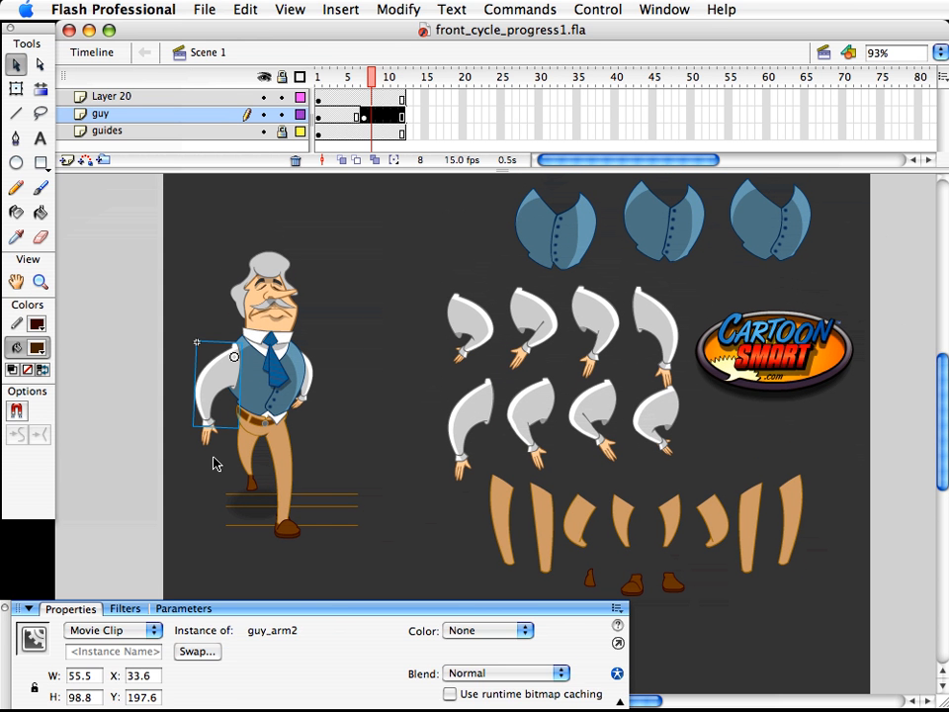
pyautogui.click(215, 464)
pyautogui.click(210, 435)
pyautogui.click(234, 494)
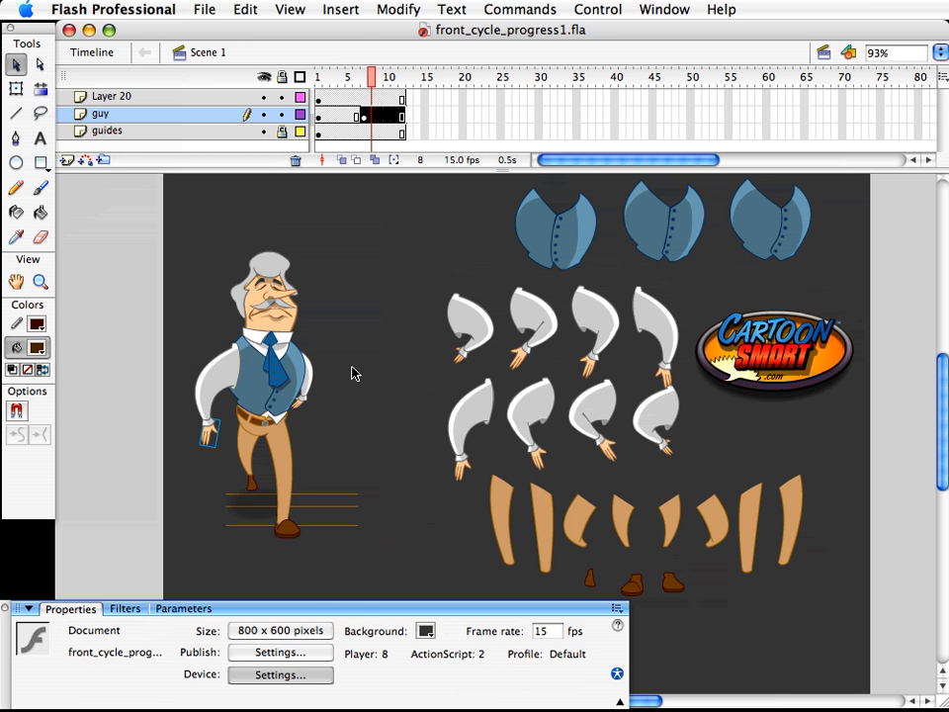
pyautogui.moveTo(350, 82); pyautogui.dragTo(364, 79)
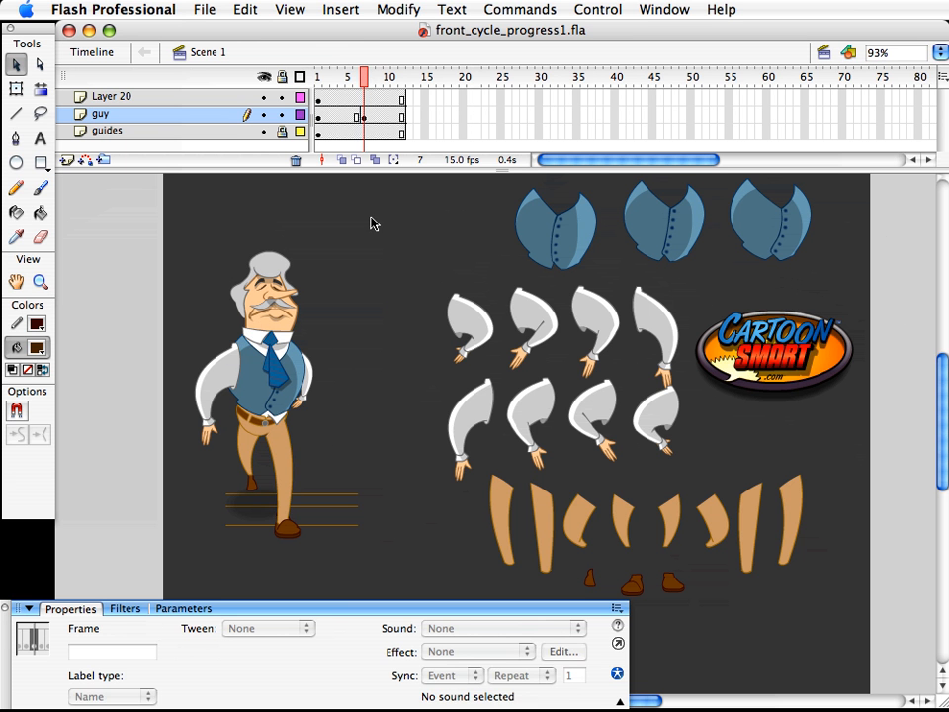
pyautogui.click(371, 266)
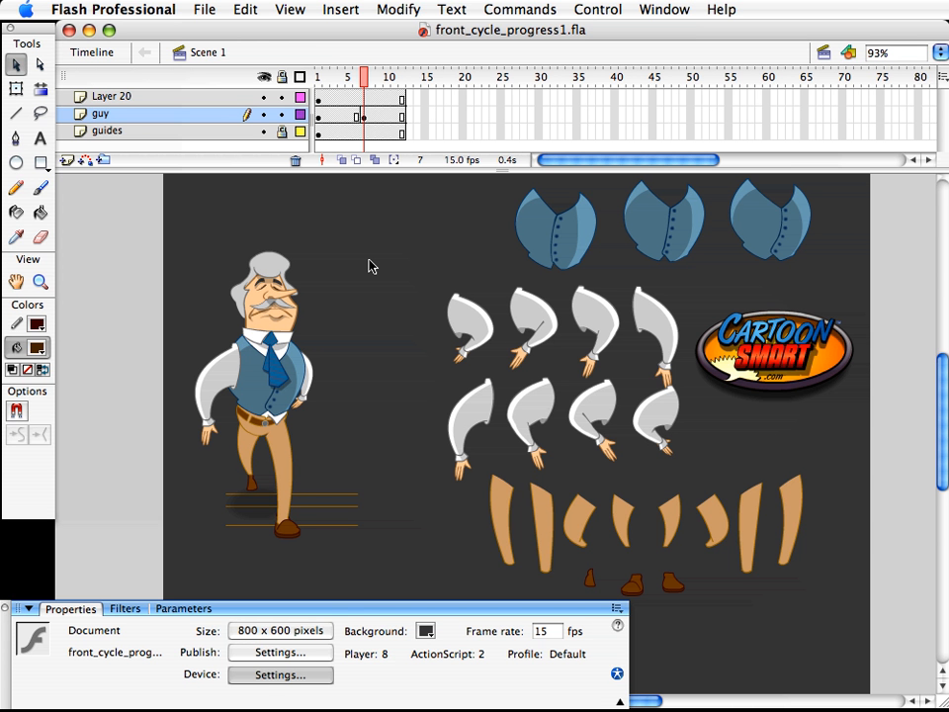
# - Sketch a walking stick figure beside the character with the Brush tool in dark navy, plus a loose arc outside the stage
pyautogui.click(40, 188)
pyautogui.click(39, 349)
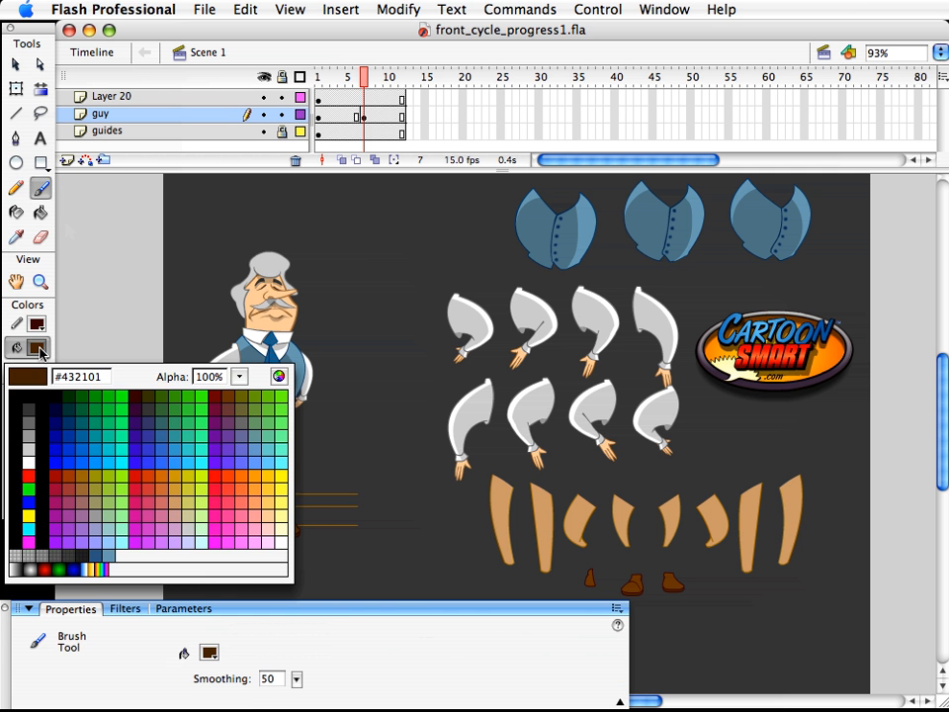
pyautogui.click(55, 406)
pyautogui.moveTo(386, 340); pyautogui.dragTo(399, 296)
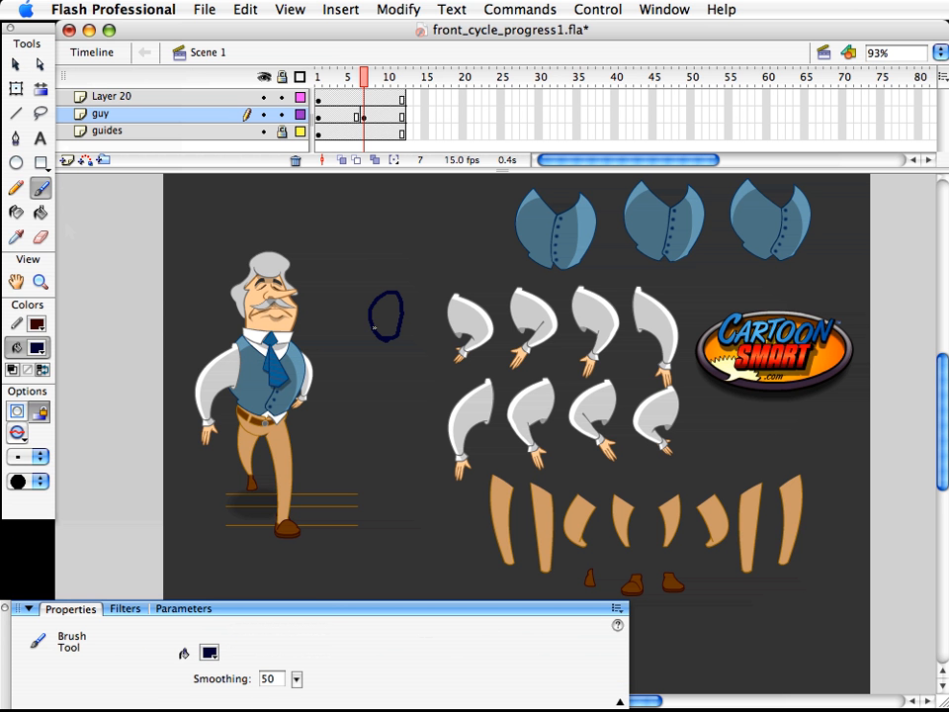
pyautogui.moveTo(383, 340); pyautogui.dragTo(394, 413)
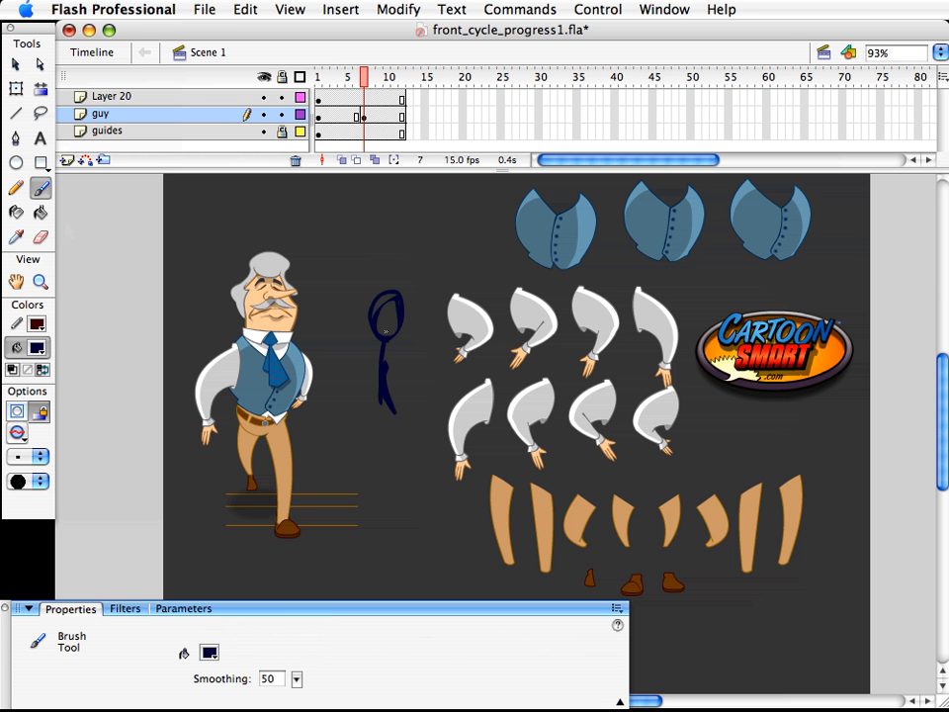
pyautogui.moveTo(383, 344)
pyautogui.mouseDown()
pyautogui.moveTo(405, 392)
pyautogui.moveTo(388, 345)
pyautogui.mouseUp()
pyautogui.moveTo(372, 400)
pyautogui.mouseDown()
pyautogui.moveTo(392, 427)
pyautogui.moveTo(388, 412)
pyautogui.moveTo(422, 413)
pyautogui.moveTo(413, 470)
pyautogui.mouseUp()
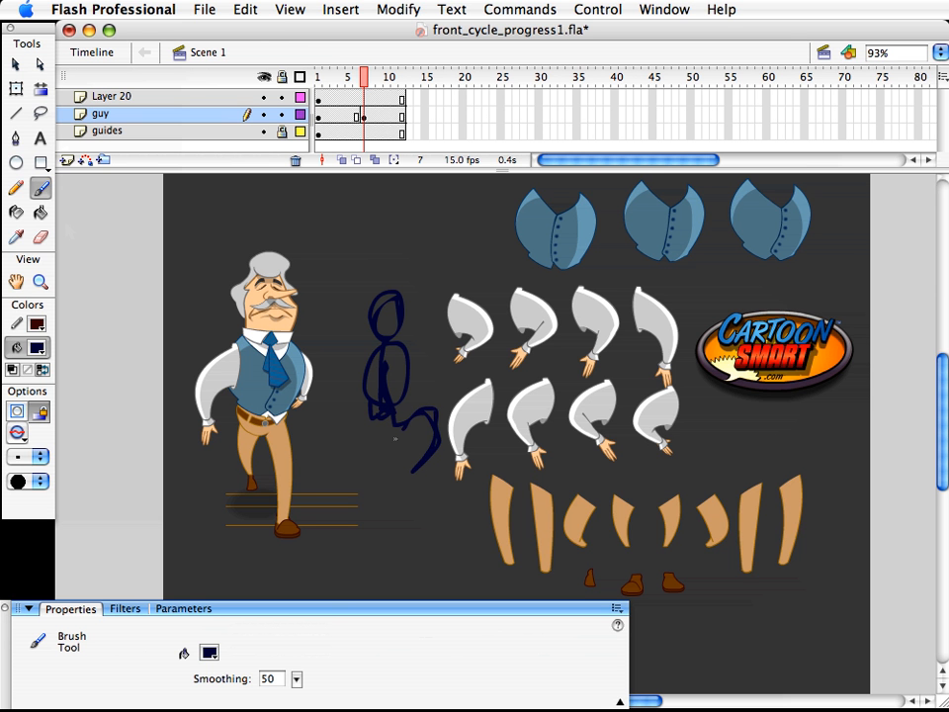
pyautogui.moveTo(372, 408)
pyautogui.mouseDown()
pyautogui.moveTo(363, 468)
pyautogui.moveTo(382, 464)
pyautogui.moveTo(382, 484)
pyautogui.moveTo(414, 480)
pyautogui.mouseUp()
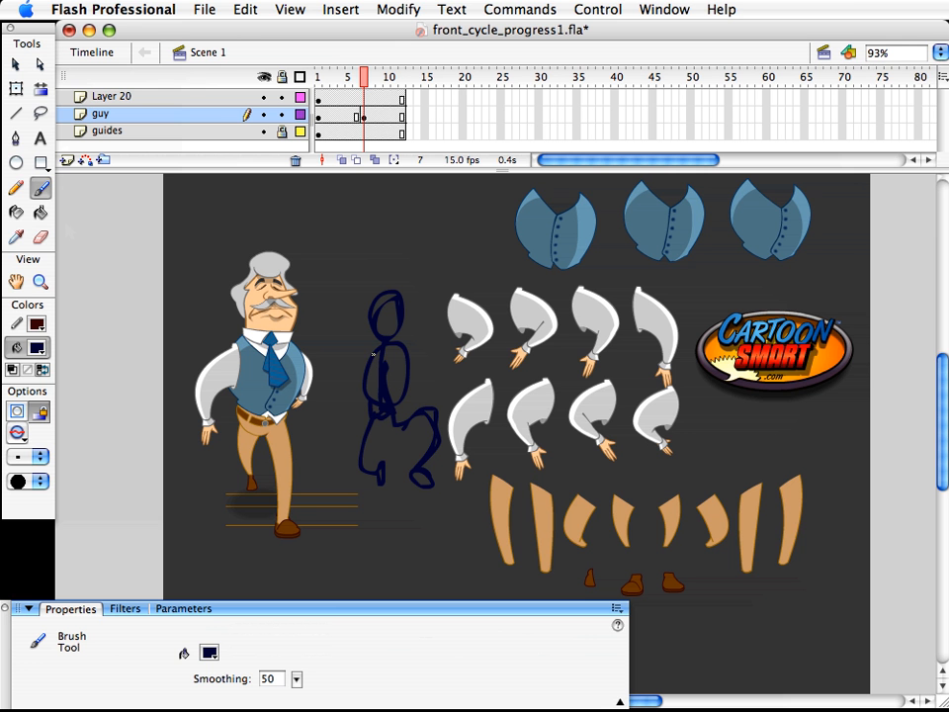
pyautogui.moveTo(374, 355)
pyautogui.mouseDown()
pyautogui.moveTo(332, 399)
pyautogui.moveTo(341, 417)
pyautogui.moveTo(352, 407)
pyautogui.mouseUp()
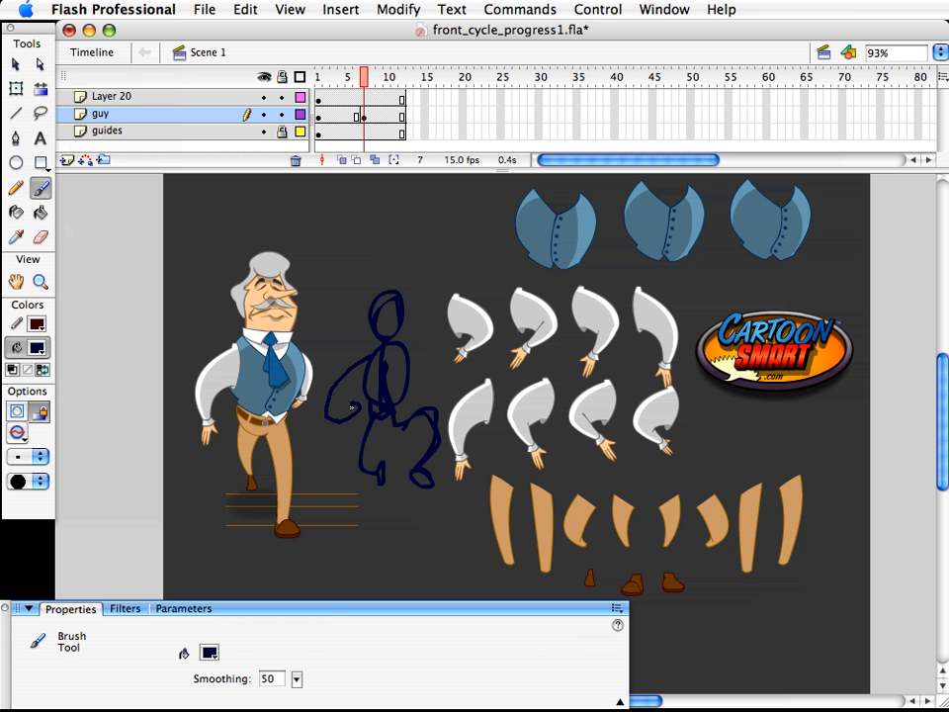
pyautogui.moveTo(407, 356)
pyautogui.mouseDown()
pyautogui.moveTo(422, 351)
pyautogui.moveTo(438, 374)
pyautogui.mouseUp()
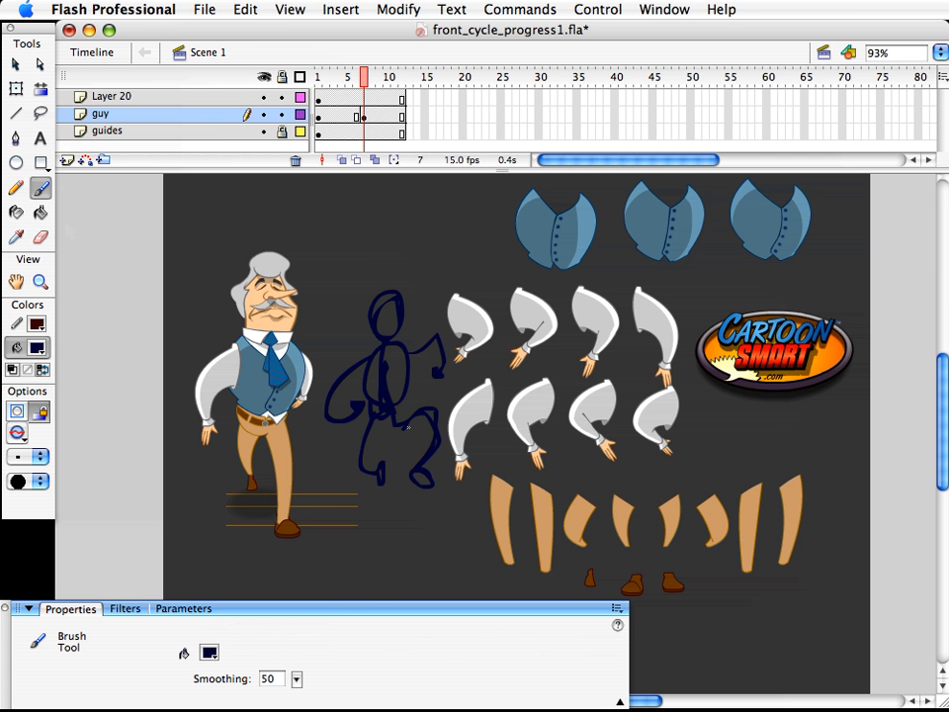
pyautogui.moveTo(408, 348)
pyautogui.mouseDown()
pyautogui.moveTo(441, 328)
pyautogui.moveTo(450, 344)
pyautogui.mouseUp()
pyautogui.moveTo(145, 360); pyautogui.dragTo(116, 425)
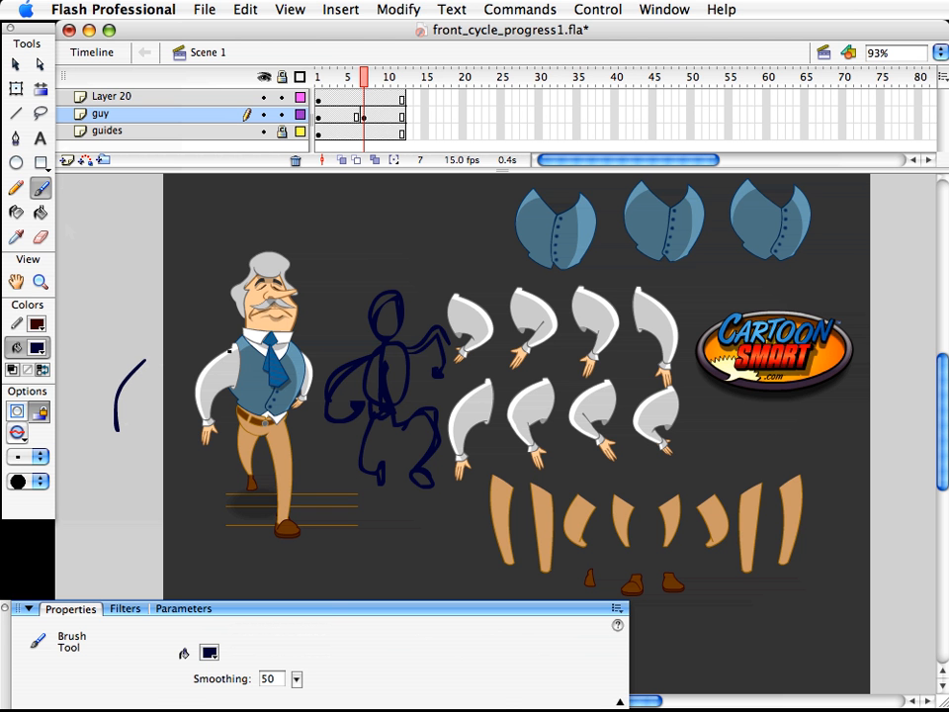
# - Brush a bent-arm outline over the character's front arm on Layer 20 at frame 1 and cut it away
pyautogui.click(317, 96)
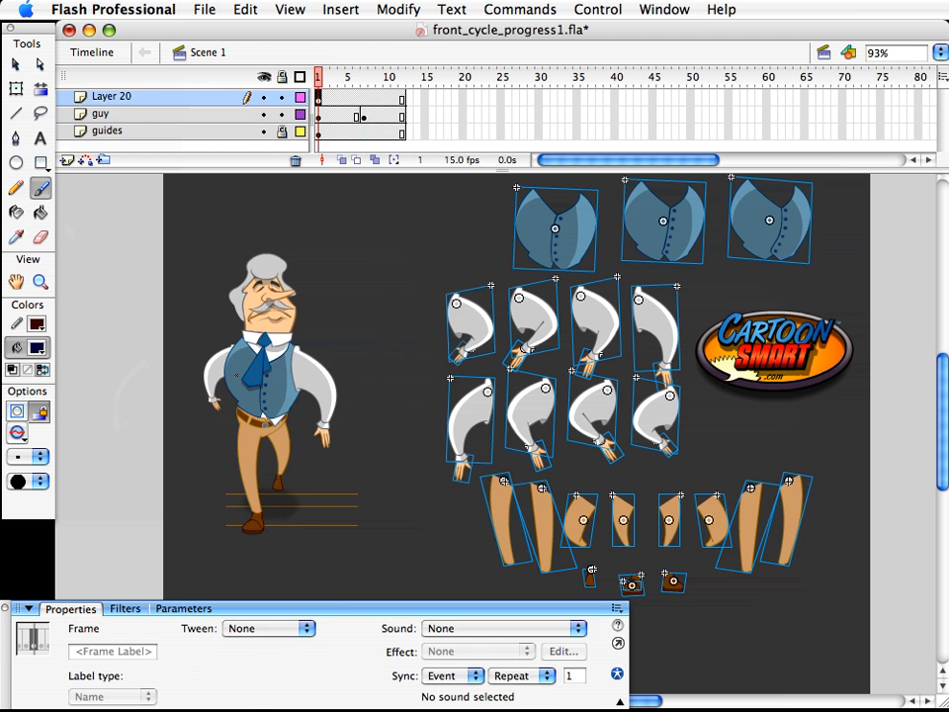
pyautogui.moveTo(304, 358); pyautogui.dragTo(284, 379)
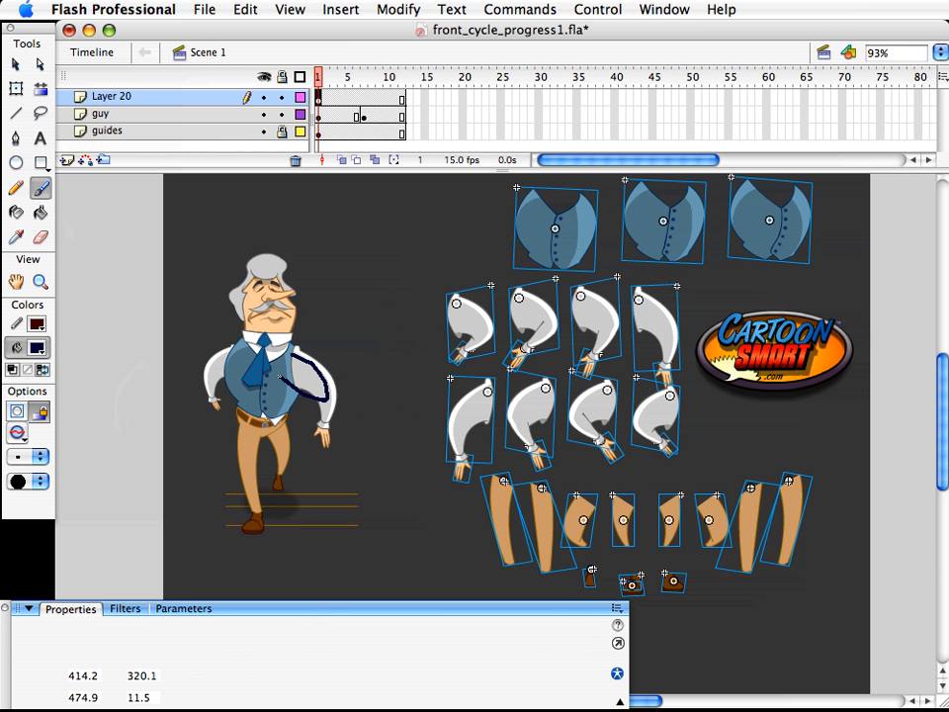
pyautogui.hotkey('ctrl', 'shift', 'a')
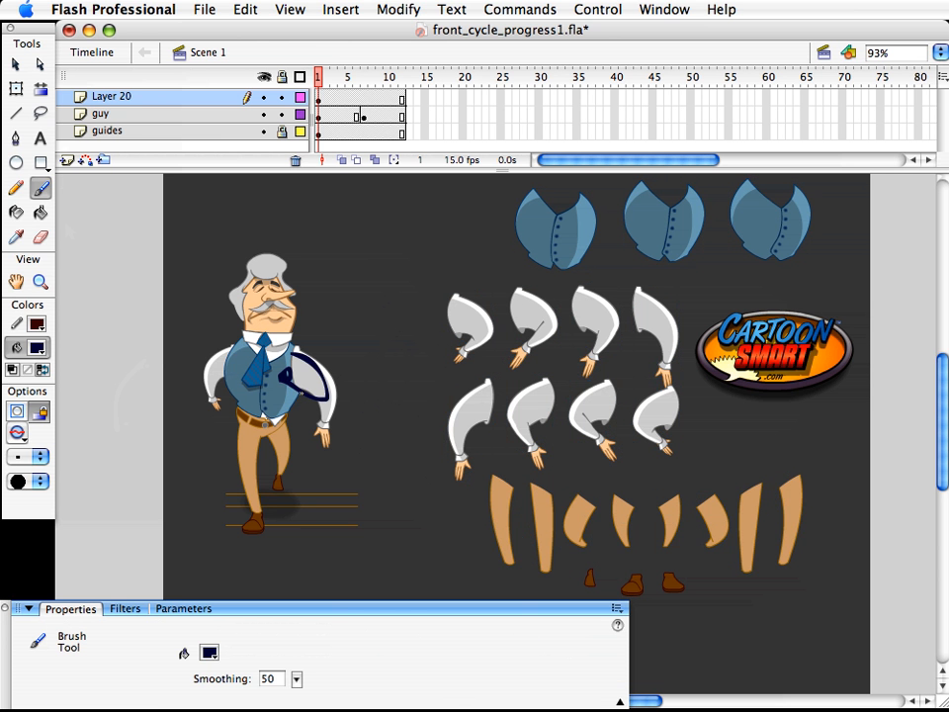
pyautogui.press('v')
pyautogui.click(396, 99)
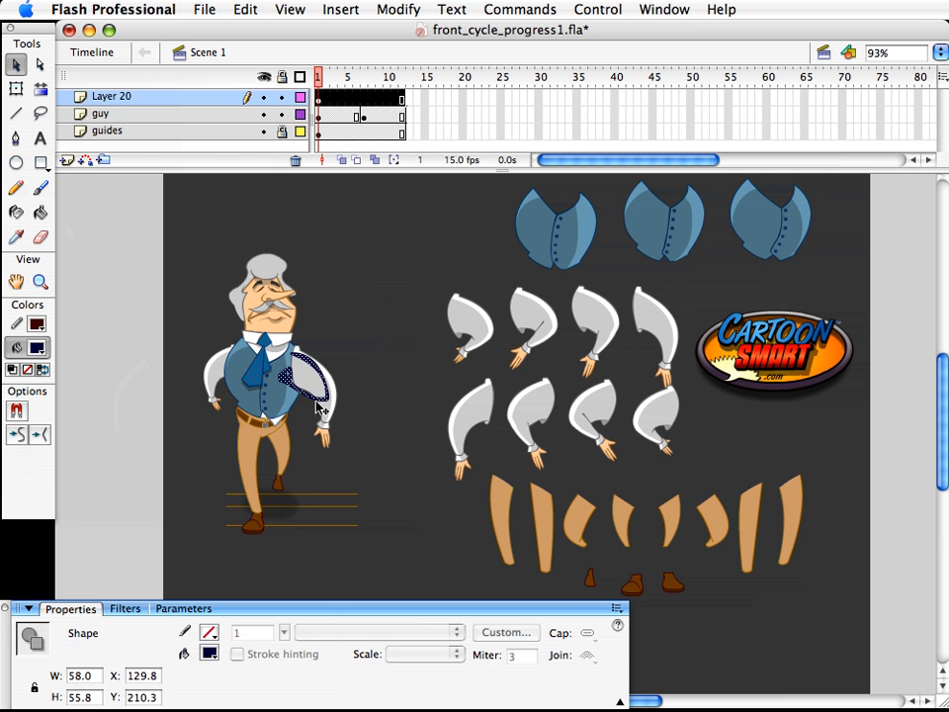
pyautogui.hotkey('ctrl', 'x')
# - Delete the loose arc and the stick-figure sketch from the guy layer with the playhead at frame 9
pyautogui.click(380, 116)
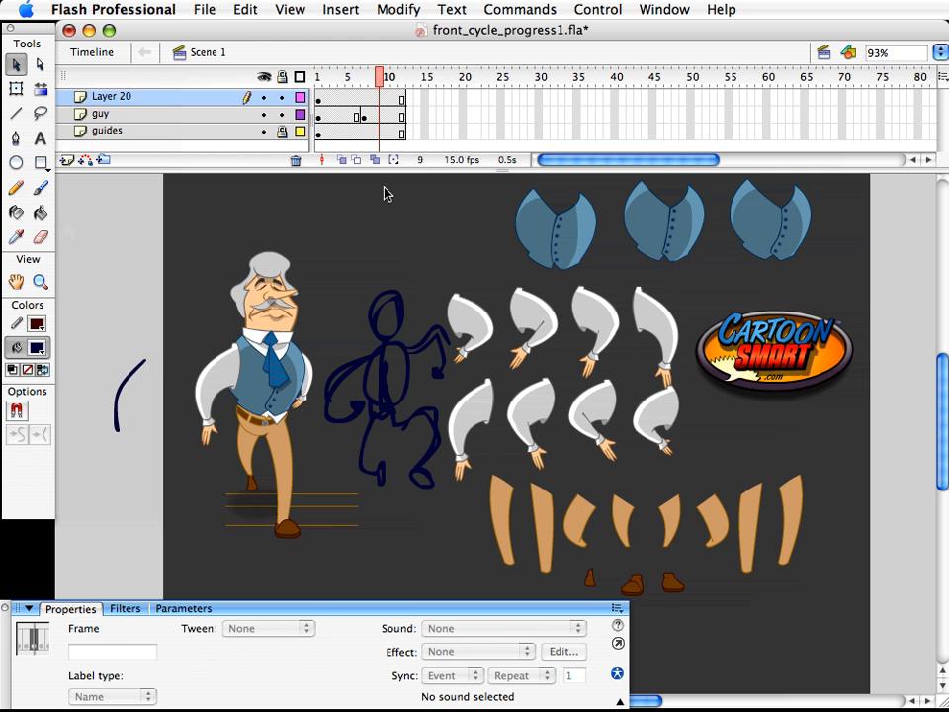
pyautogui.click(130, 388)
pyautogui.press('Delete')
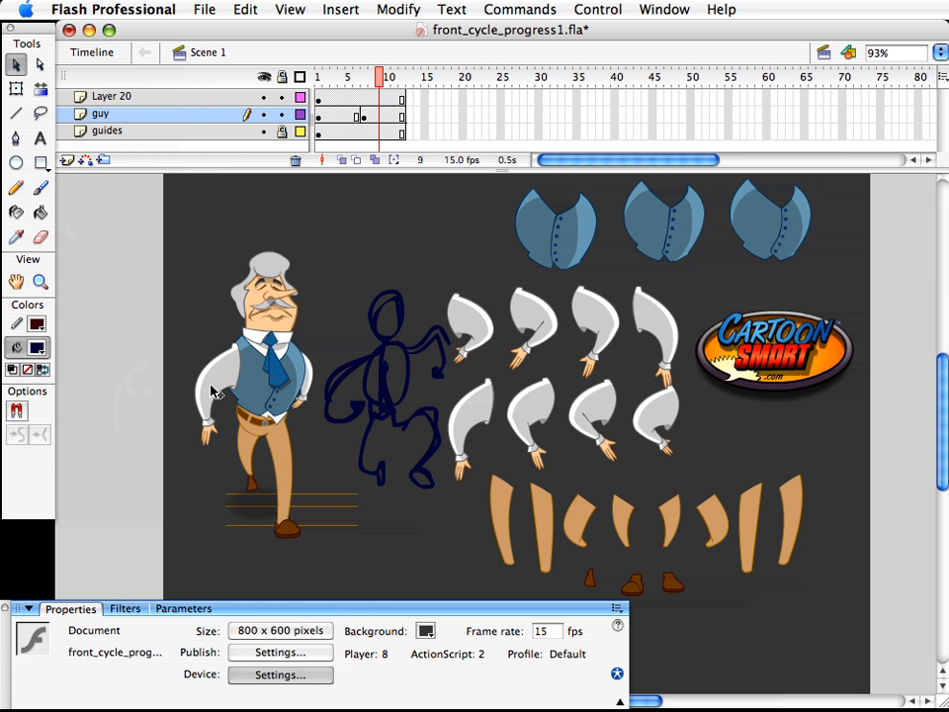
pyautogui.moveTo(314, 255)
pyautogui.mouseDown()
pyautogui.moveTo(431, 485)
pyautogui.moveTo(462, 511)
pyautogui.mouseUp()
pyautogui.press('Delete')
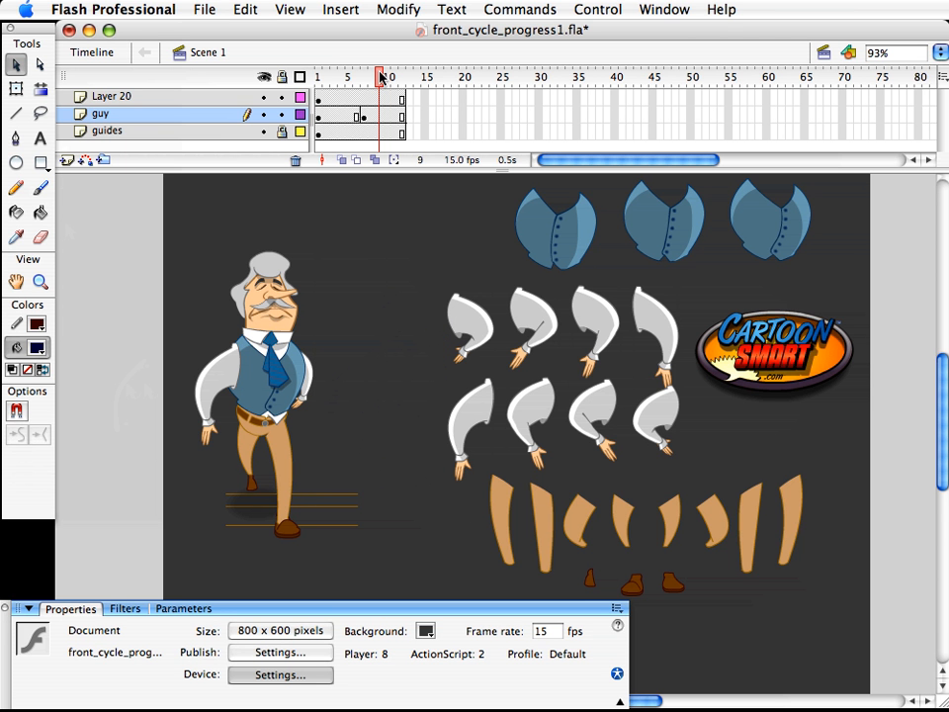
# - Return the playhead to frame 7 to view the mirrored step pose
pyautogui.moveTo(379, 77)
pyautogui.mouseDown()
pyautogui.moveTo(347, 77)
pyautogui.moveTo(364, 77)
pyautogui.mouseUp()
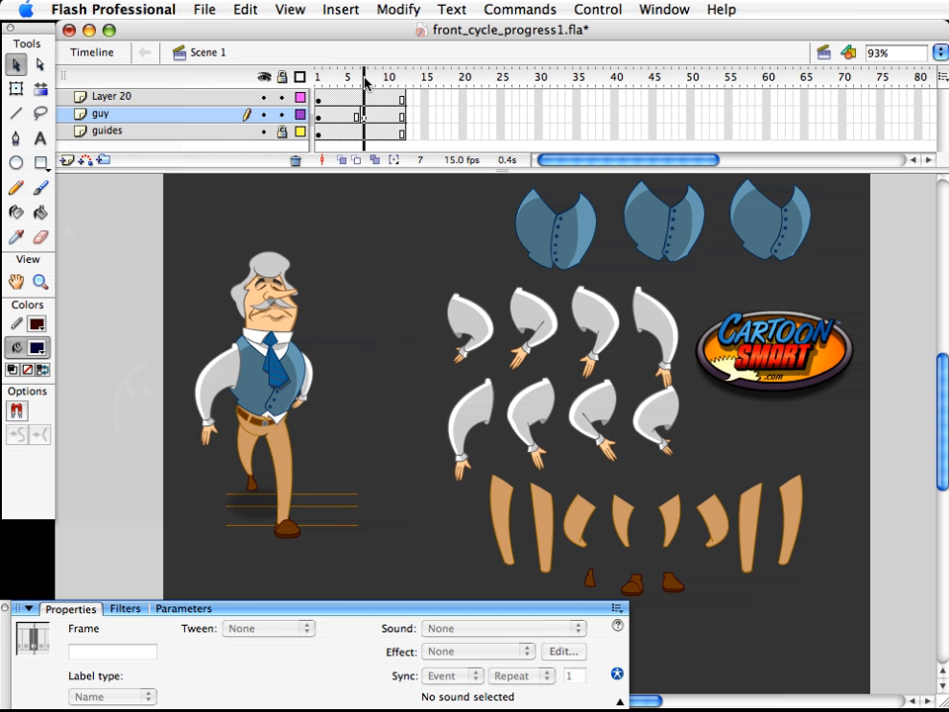
pyautogui.click(353, 387)
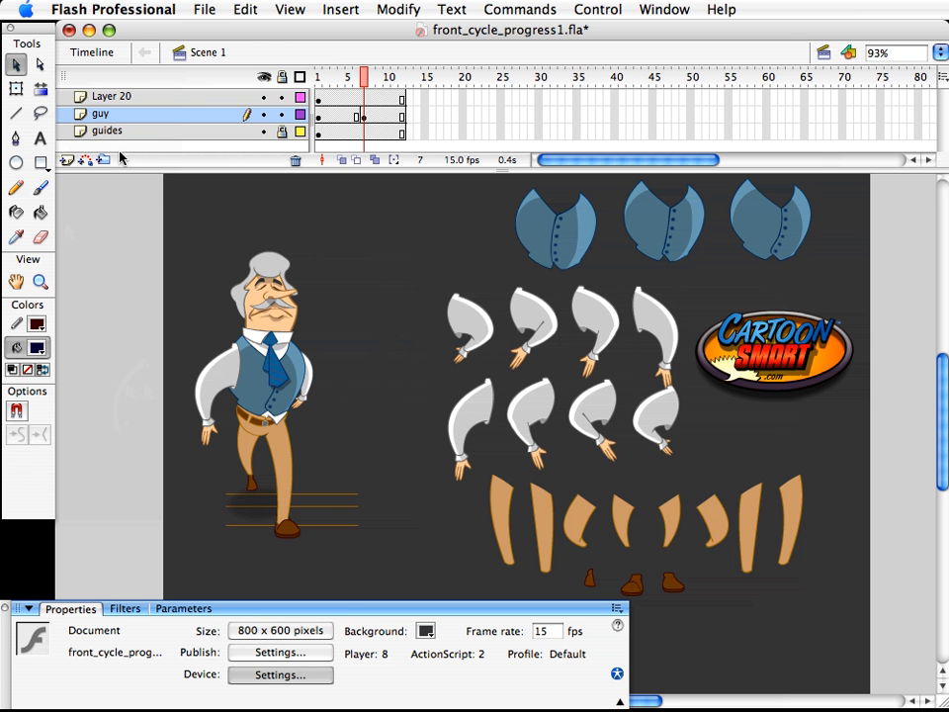
pyautogui.click(358, 77)
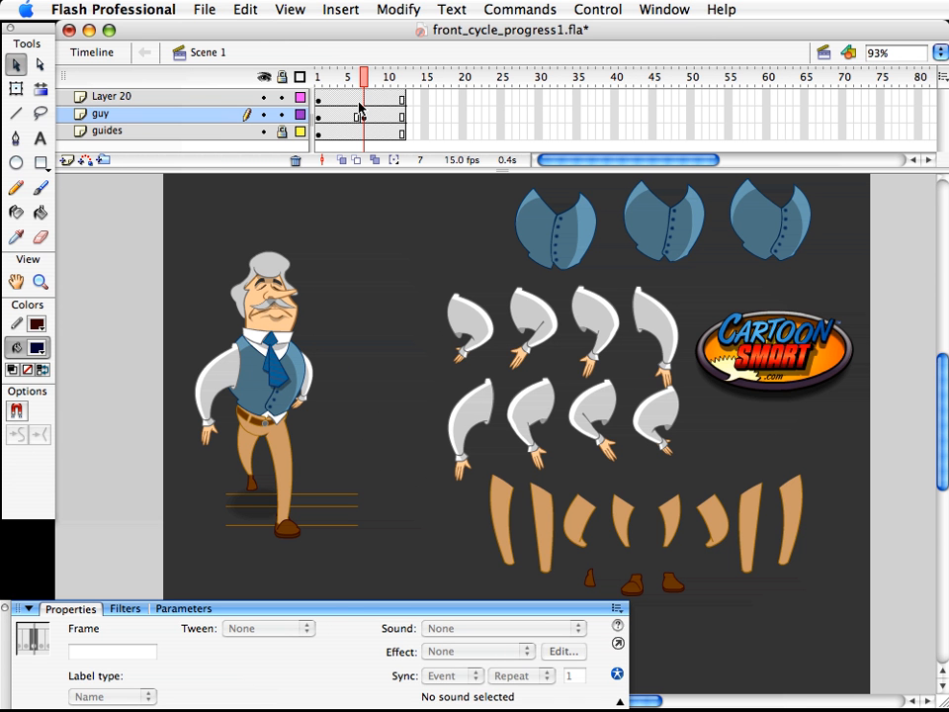
# - Insert a keyframe at frame 4 of the guy layer and raise the whole character about 10 px
pyautogui.moveTo(365, 89)
pyautogui.mouseDown()
pyautogui.moveTo(356, 89)
pyautogui.moveTo(365, 89)
pyautogui.mouseUp()
pyautogui.click(340, 116)
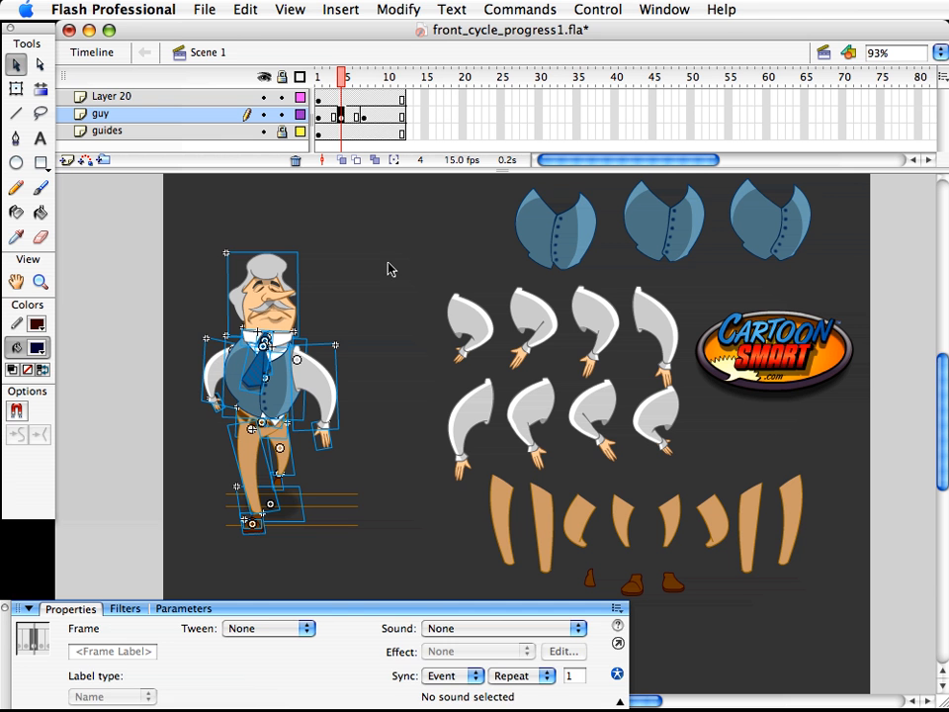
pyautogui.click(397, 297)
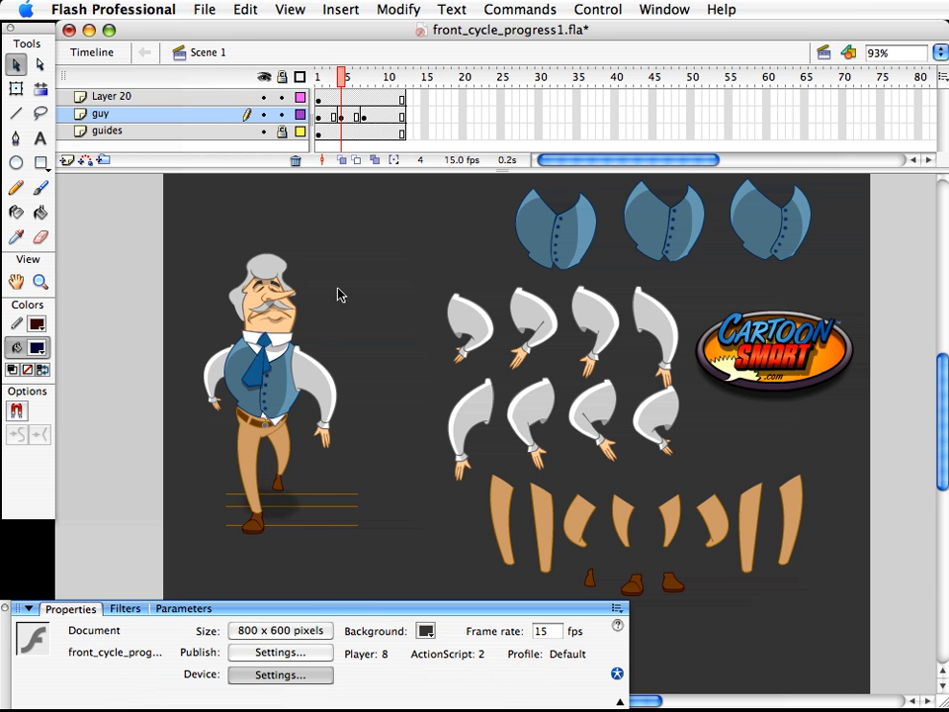
pyautogui.click(341, 116)
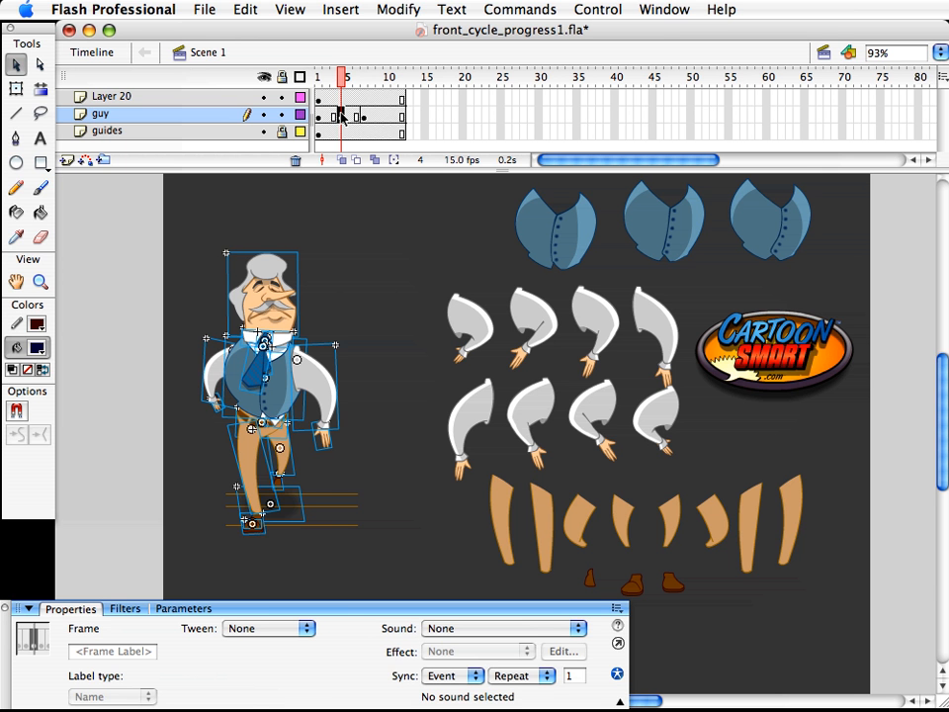
pyautogui.hotkey('shift', 'Up')
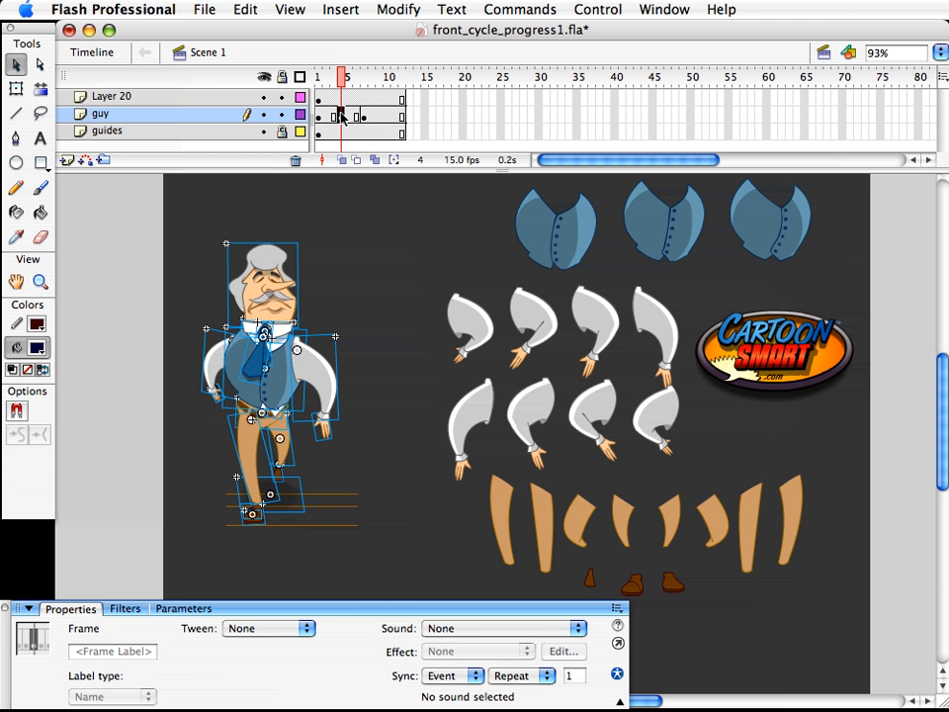
pyautogui.click(388, 403)
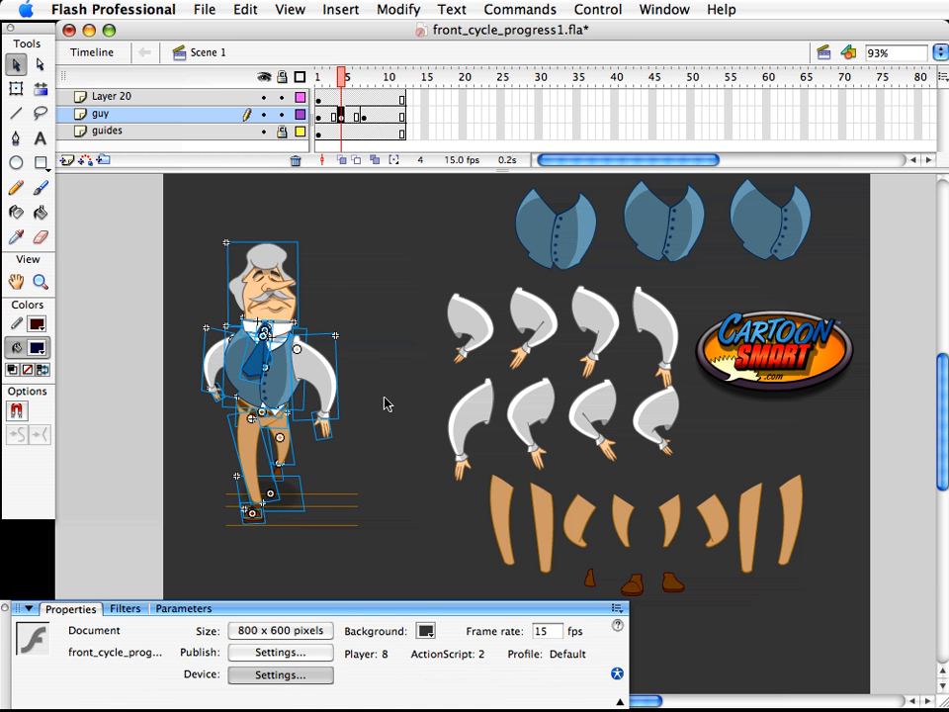
# - Swap the front leg's guy_leg1 symbol for guy_leg3 in the frame 4 pose
pyautogui.click(265, 478)
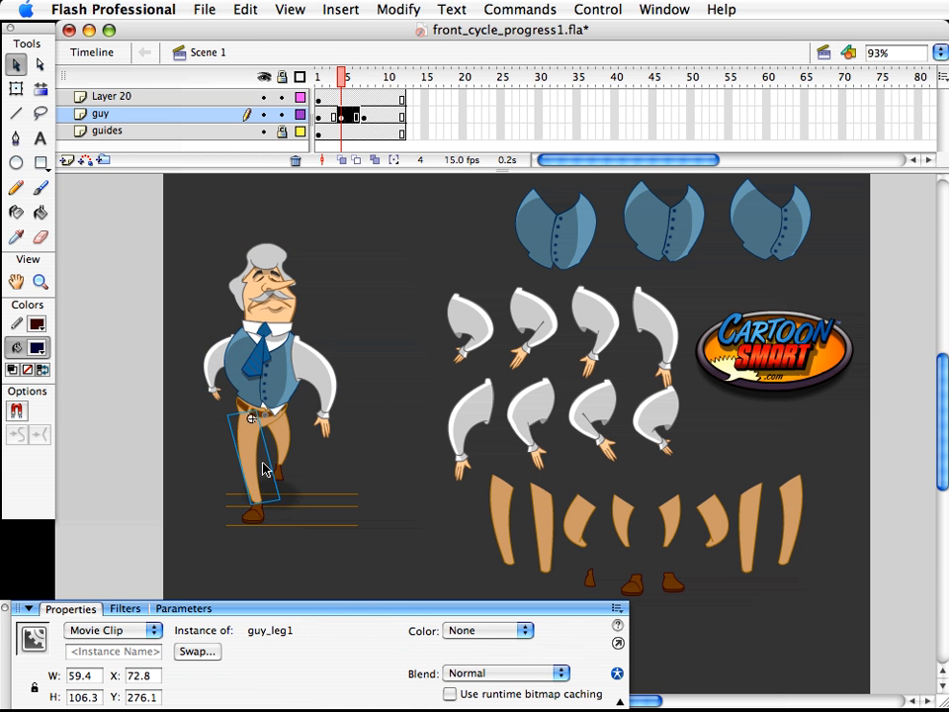
pyautogui.click(407, 9)
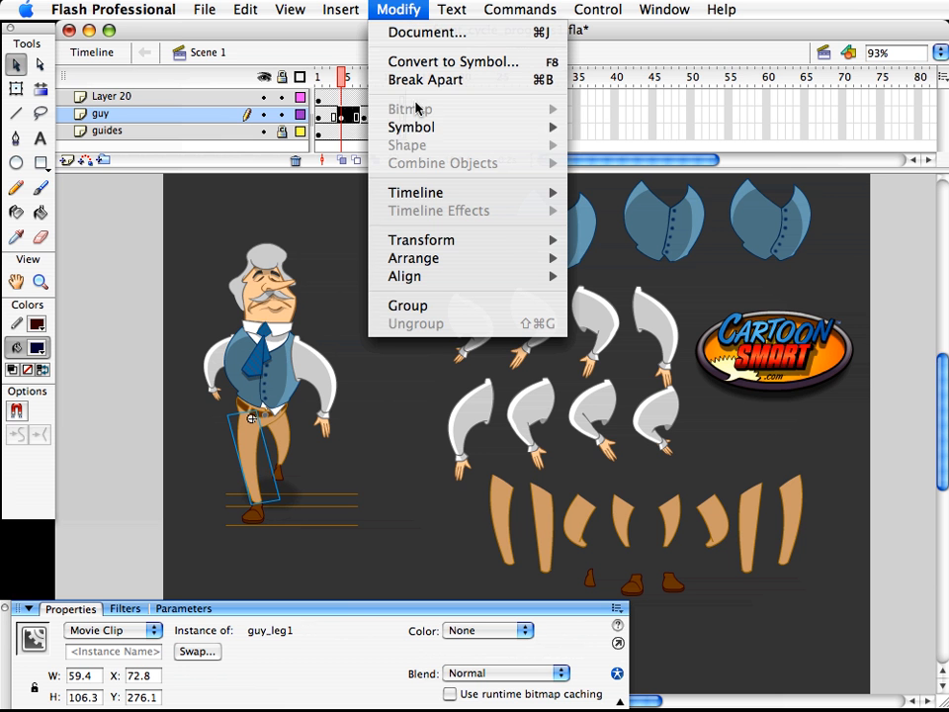
pyautogui.moveTo(420, 132)
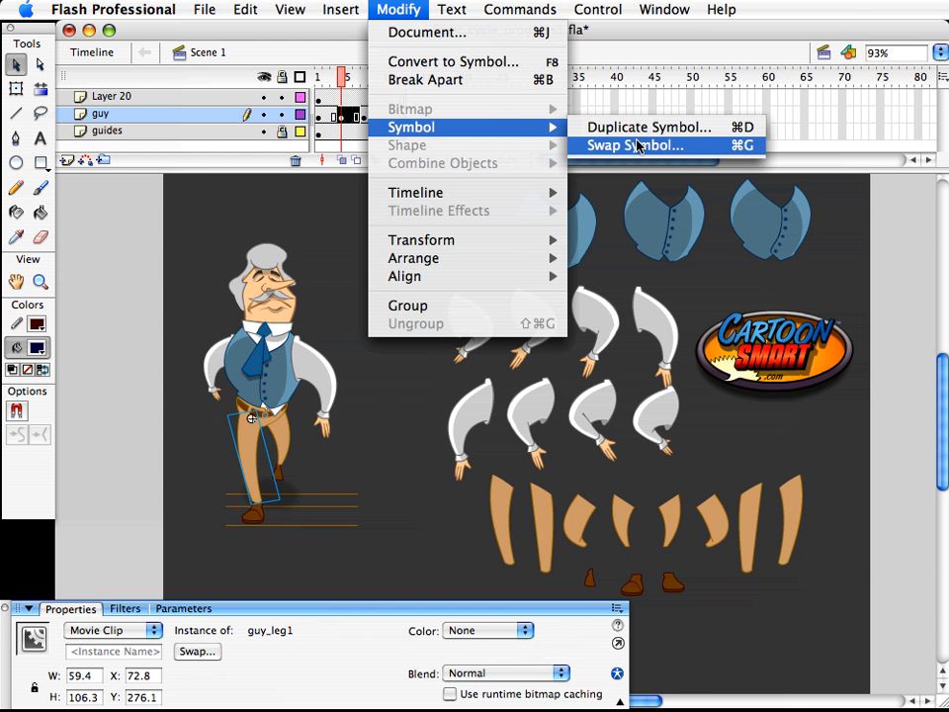
pyautogui.click(637, 146)
pyautogui.moveTo(767, 434); pyautogui.dragTo(496, 259)
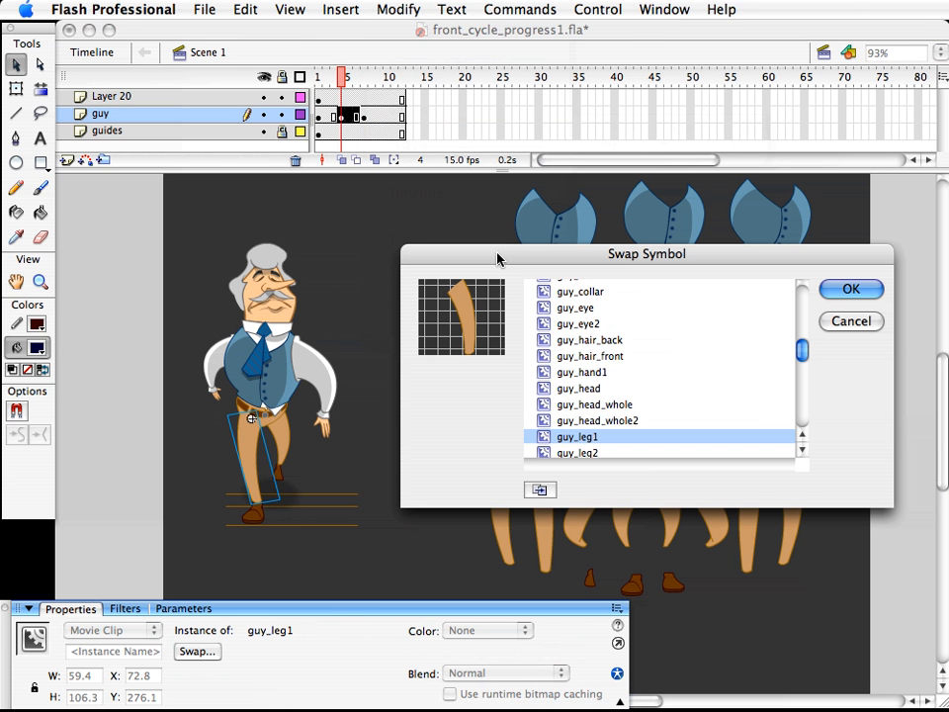
pyautogui.click(583, 455)
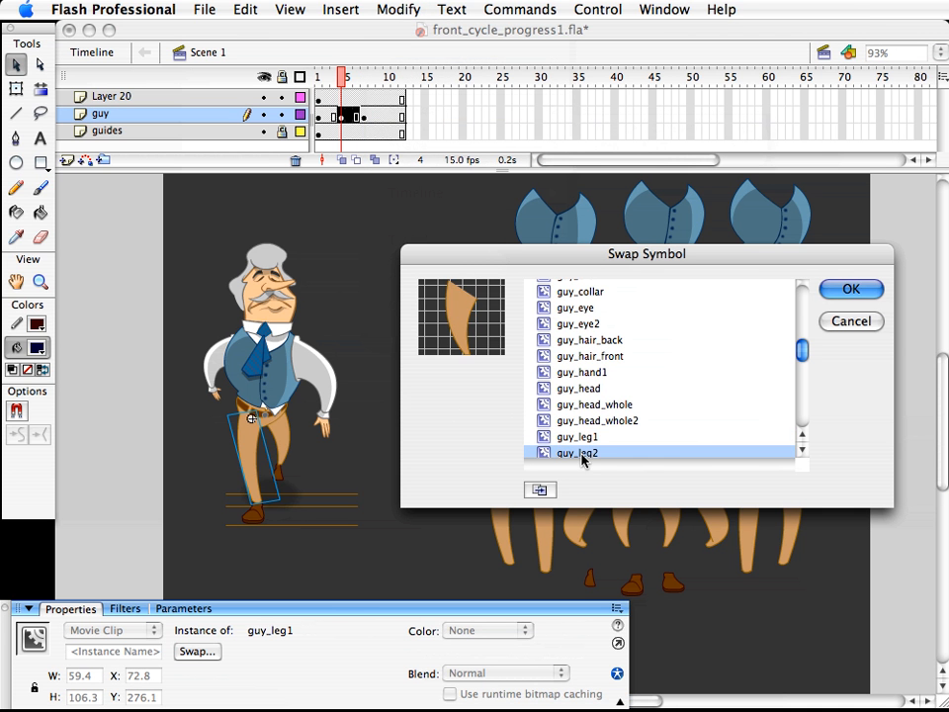
pyautogui.click(581, 456)
pyautogui.click(582, 456)
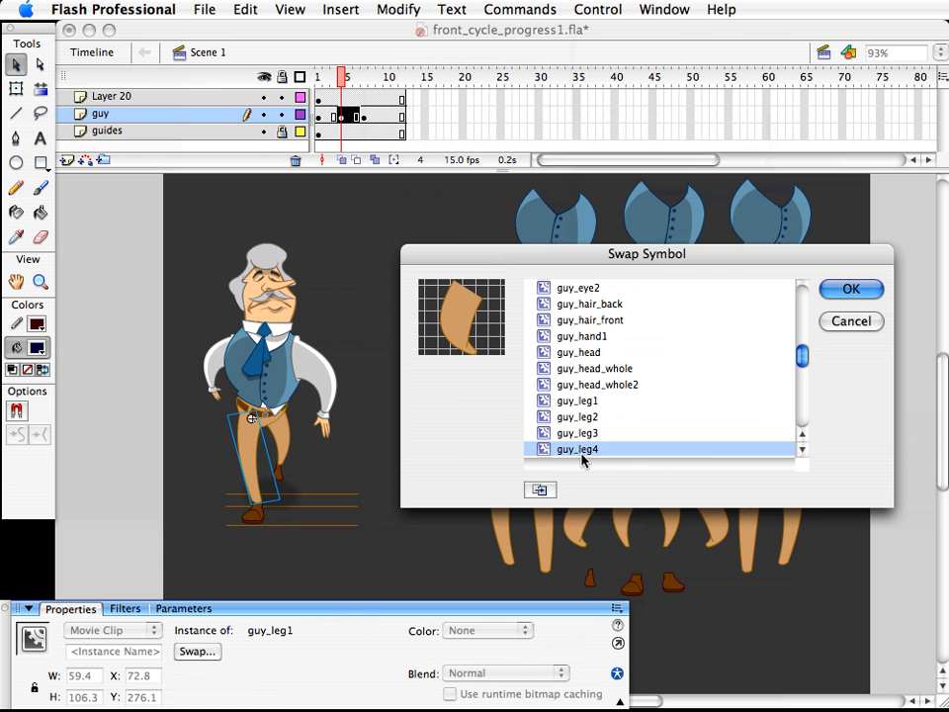
pyautogui.press('Up')
pyautogui.press('Return')
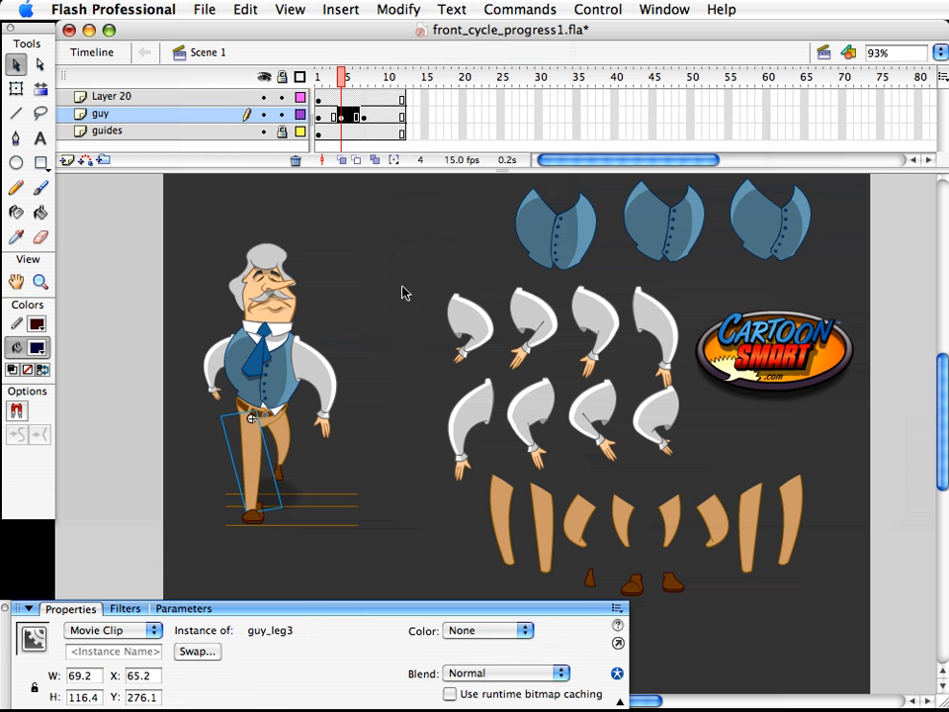
pyautogui.click(386, 407)
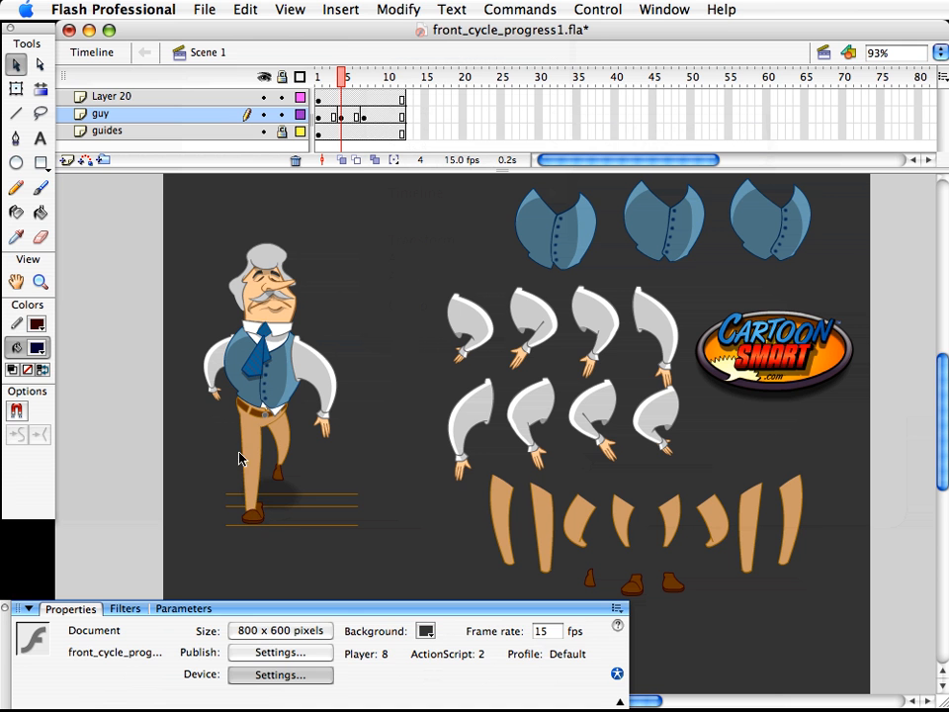
# - Free-transform the guy_leg3 front leg to line its ankle up with the shoe and nudge it 1 px left
pyautogui.click(257, 493)
pyautogui.press('q')
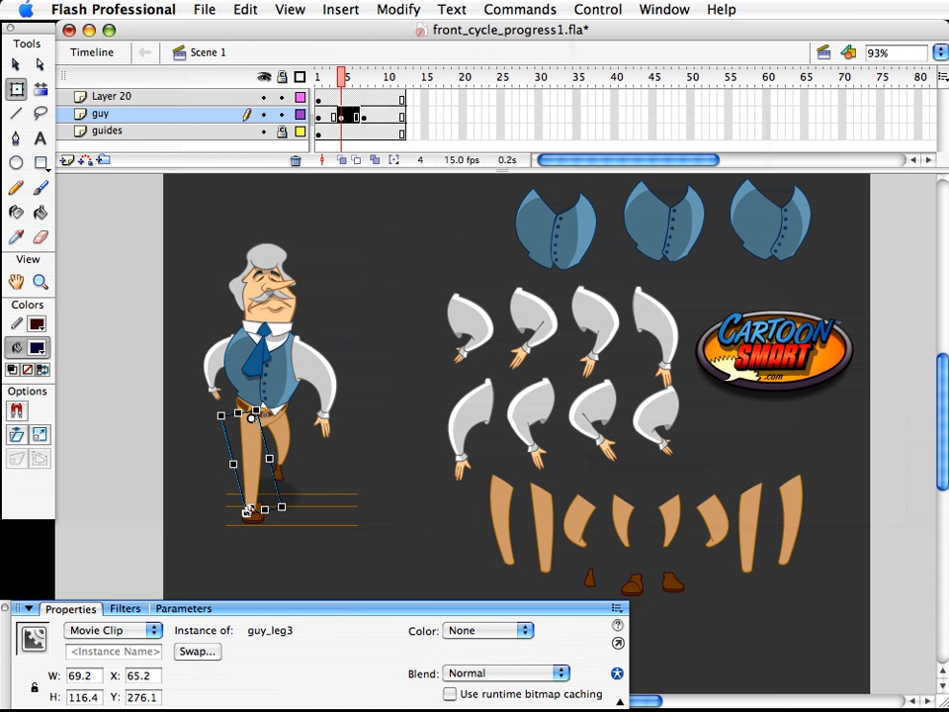
pyautogui.moveTo(247, 511); pyautogui.dragTo(251, 503)
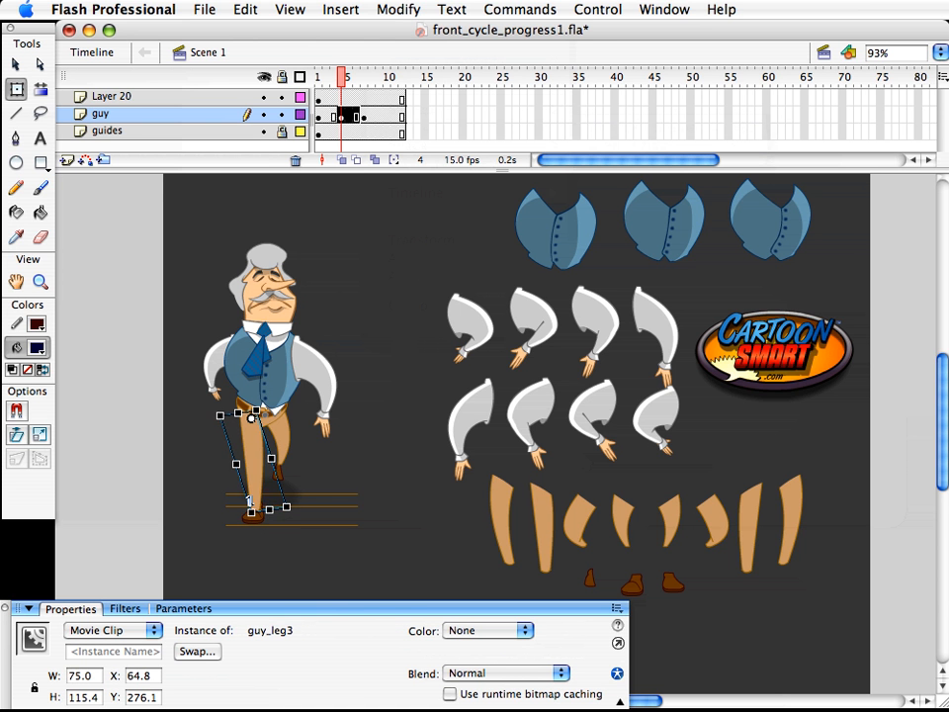
pyautogui.press('Left')
pyautogui.press('v')
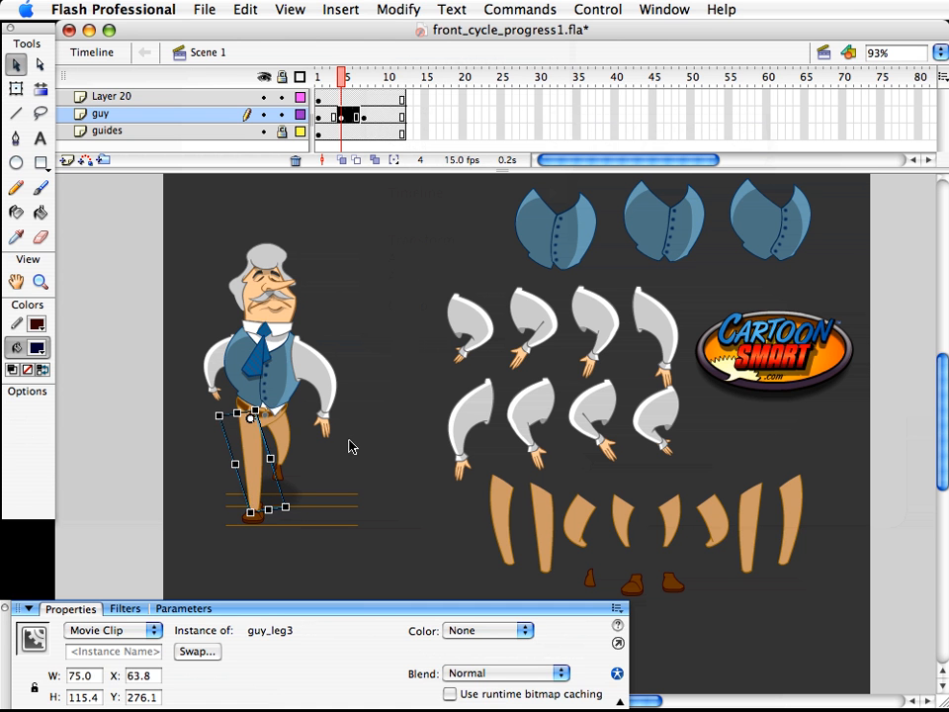
pyautogui.click(350, 445)
# - Send the guy_leg3 front leg backward so it sits behind the pants
pyautogui.click(261, 424)
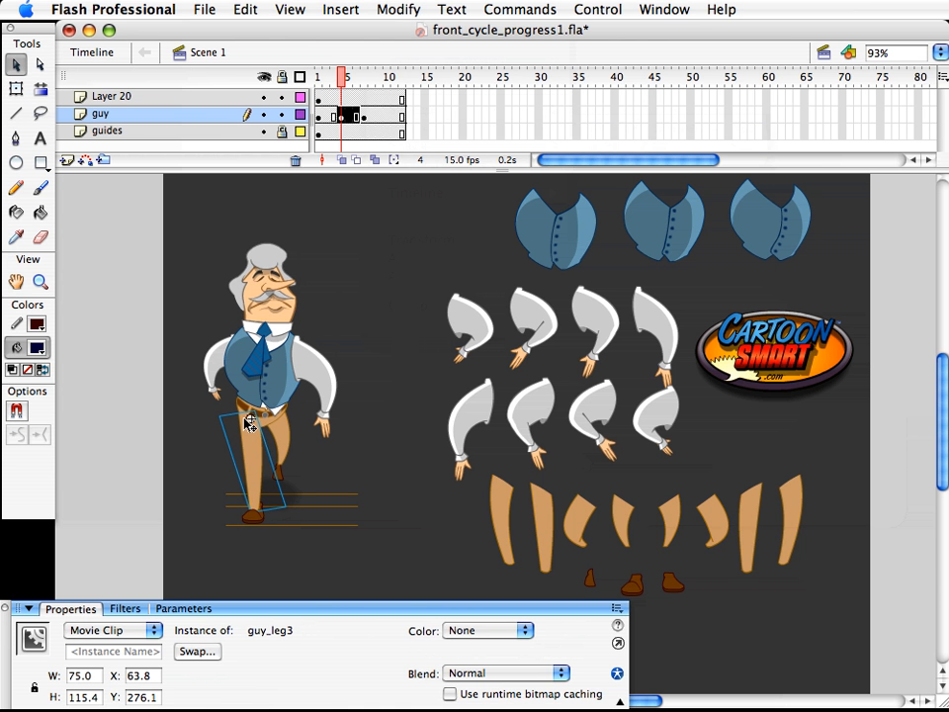
pyautogui.click(277, 428)
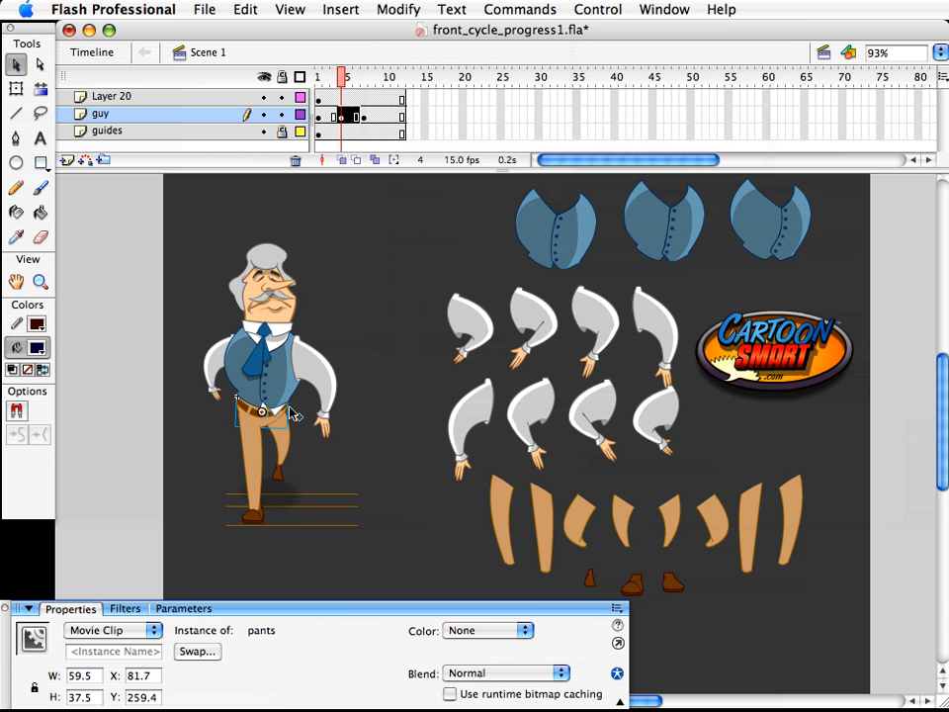
pyautogui.click(287, 467)
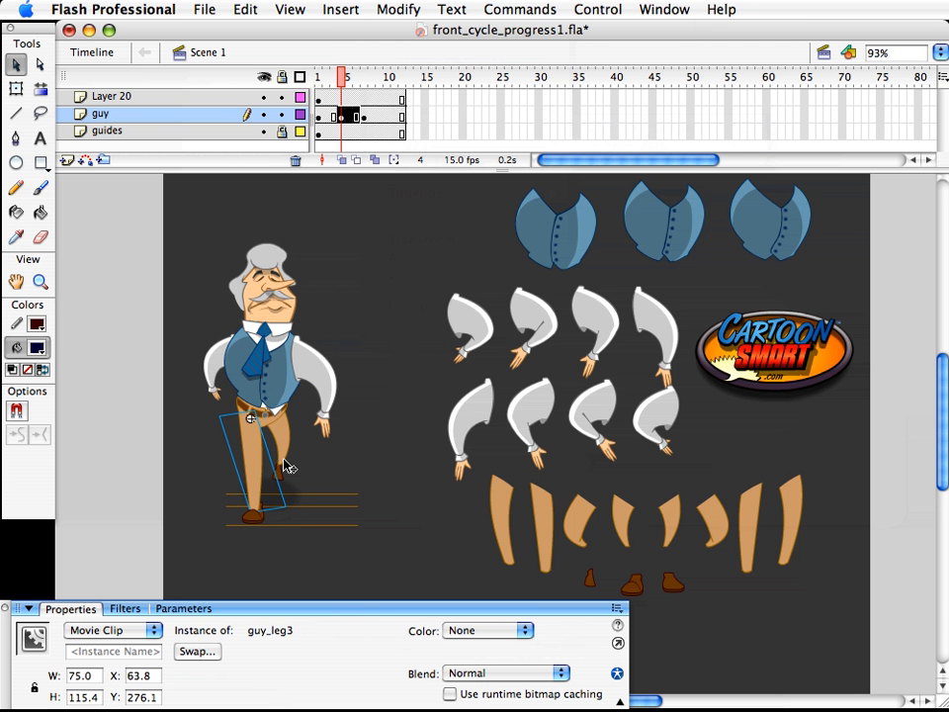
pyautogui.click(399, 9)
pyautogui.moveTo(435, 259)
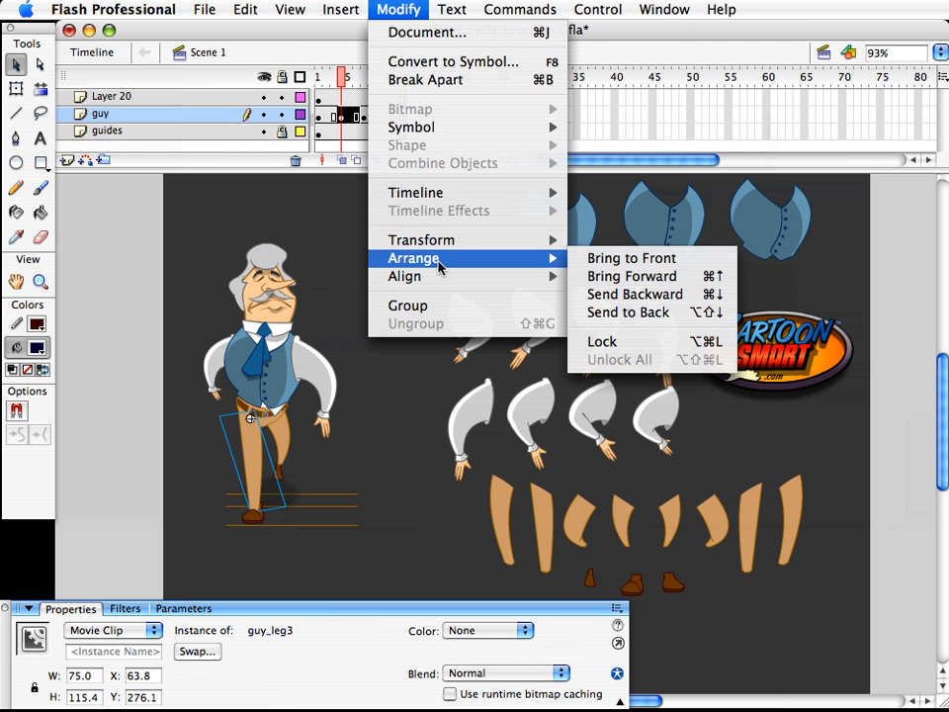
pyautogui.click(634, 296)
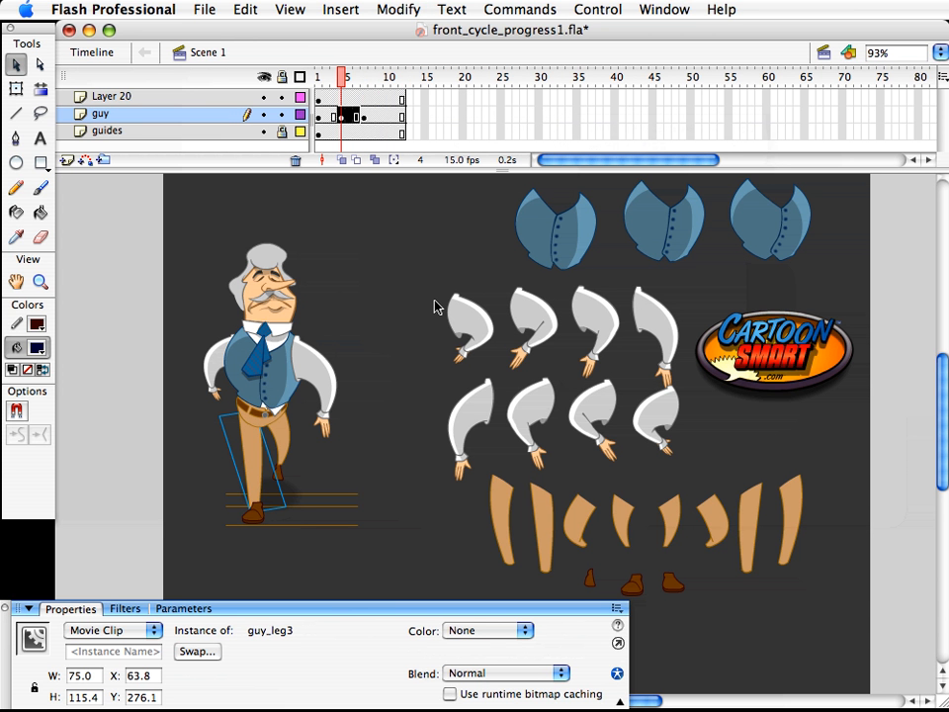
# - Select both parts of the front shoe and send them backward behind the front leg
pyautogui.click(254, 512)
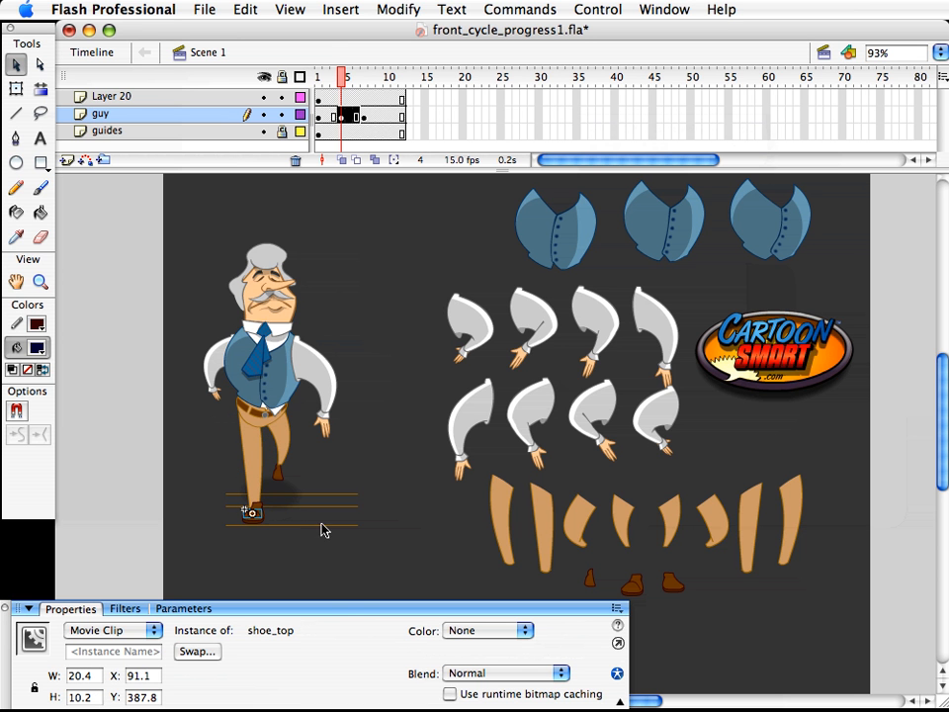
pyautogui.keyDown('shift'); pyautogui.click(259, 507); pyautogui.keyUp('shift')
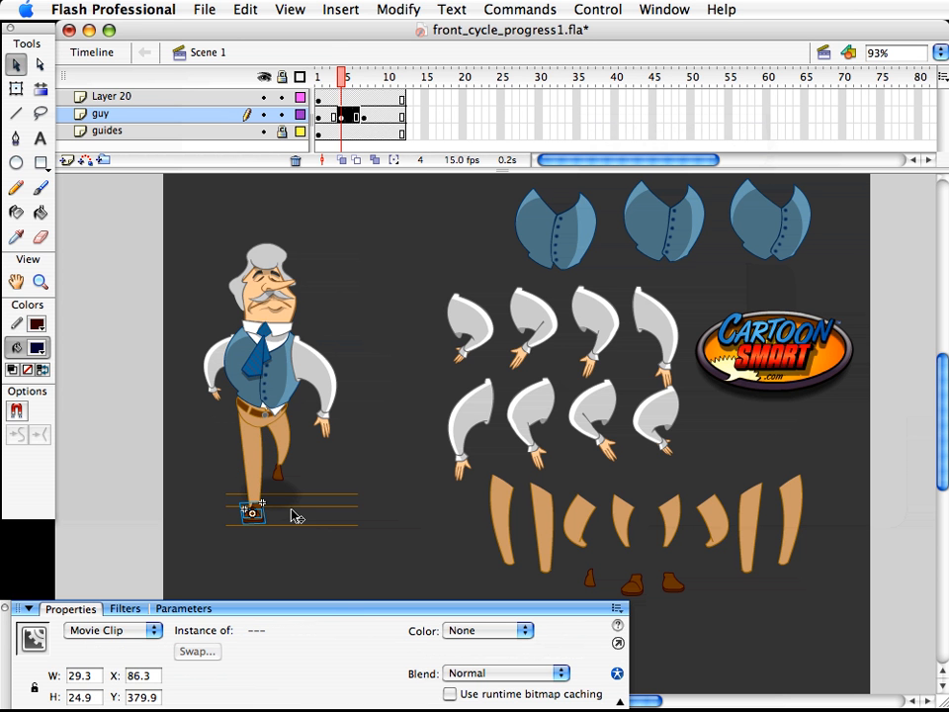
pyautogui.click(404, 10)
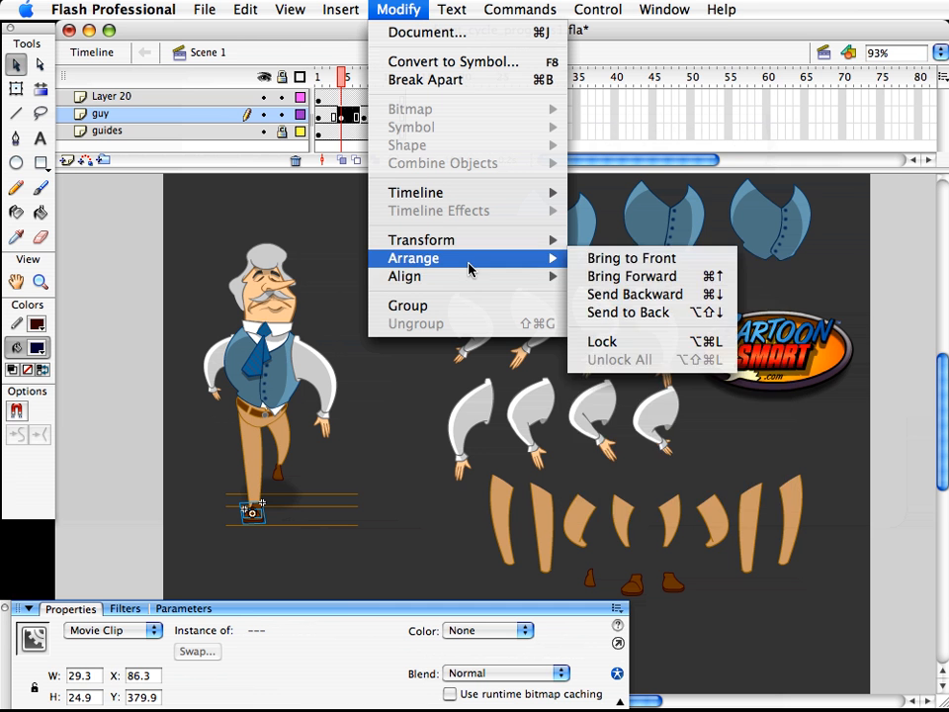
pyautogui.moveTo(499, 265)
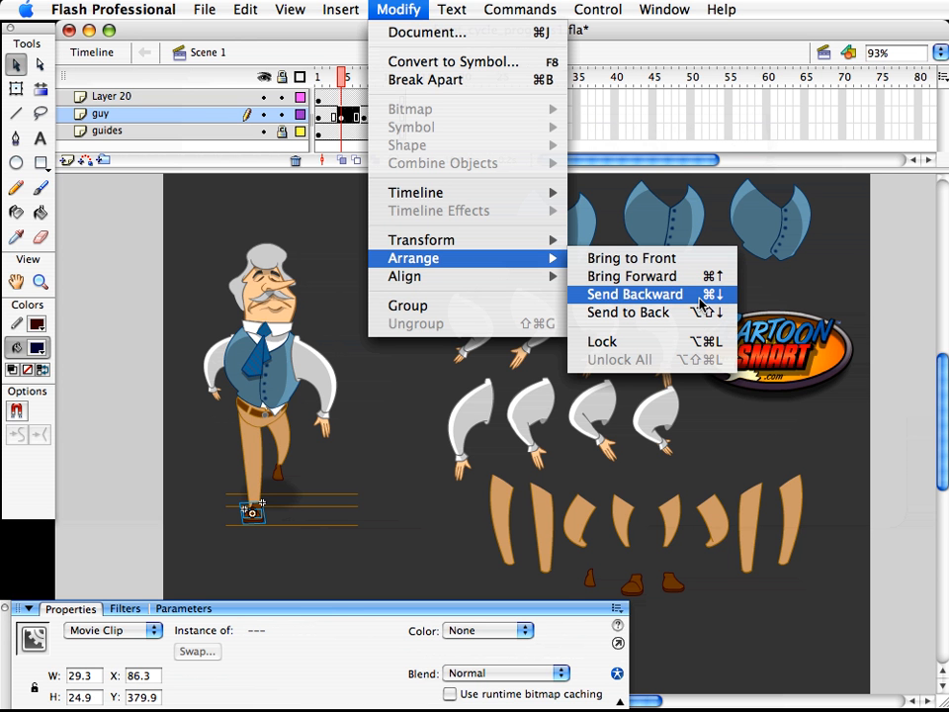
pyautogui.click(242, 303)
pyautogui.click(286, 517)
pyautogui.click(265, 518)
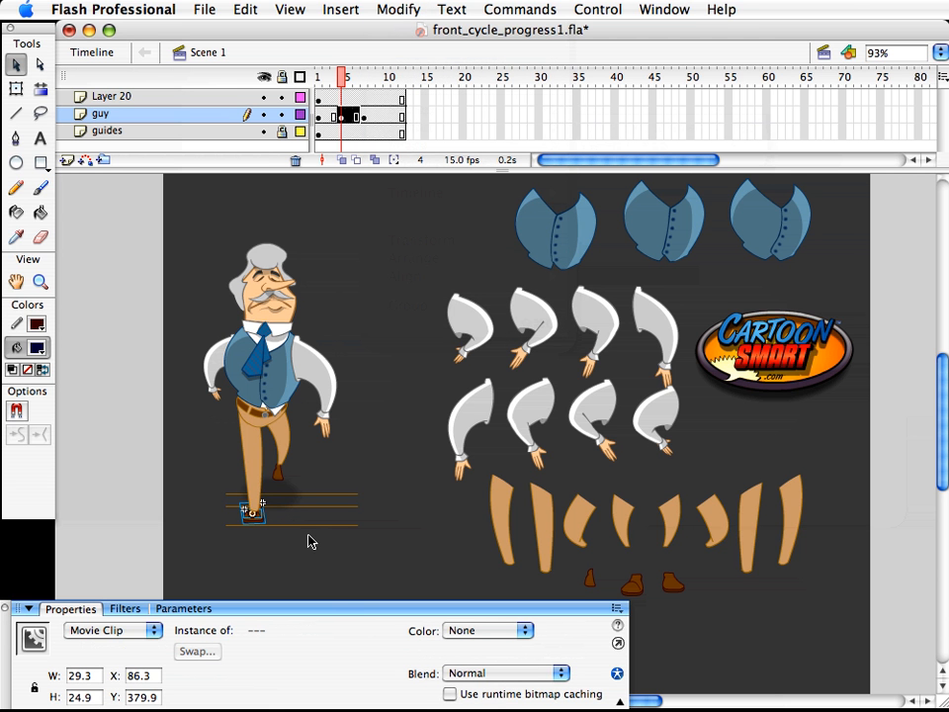
# - Bring the shoe_top piece of the front shoe forward so it overlaps the bottom of the leg
pyautogui.click(292, 567)
pyautogui.click(254, 517)
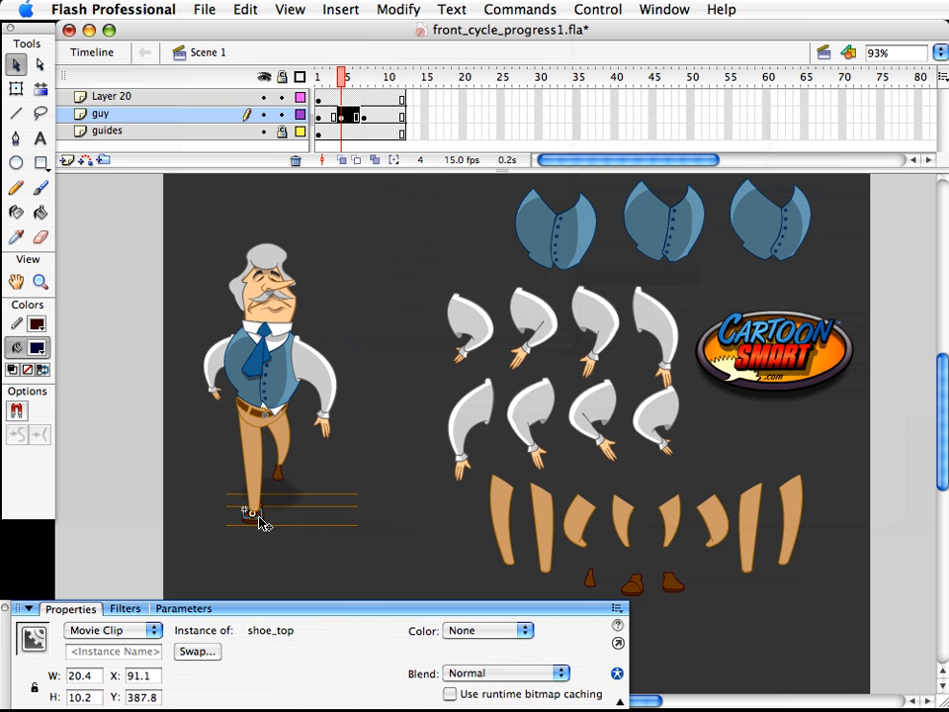
pyautogui.click(261, 530)
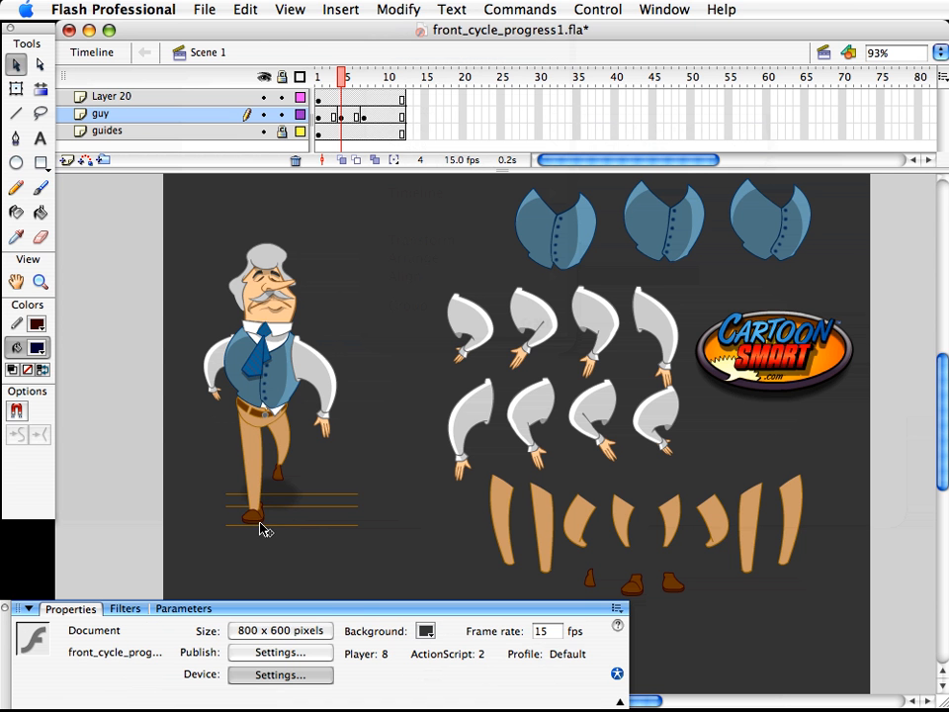
# - Squash the guy_shoe1 part of the front shoe vertically to about 21 px high
pyautogui.click(40, 281)
pyautogui.moveTo(209, 434); pyautogui.dragTo(380, 561)
pyautogui.press('v')
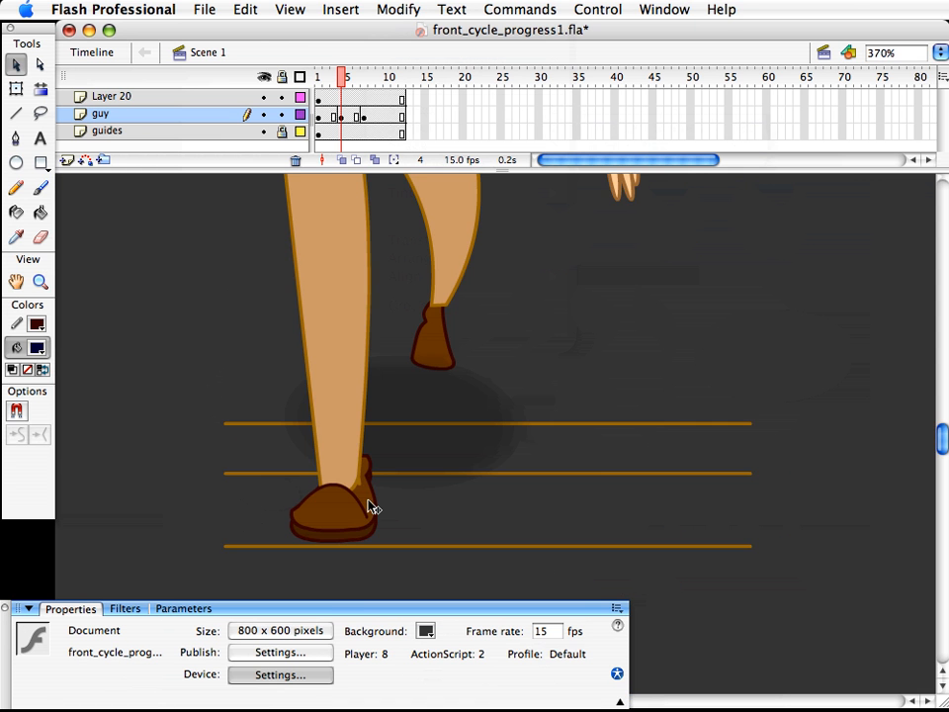
pyautogui.click(368, 505)
pyautogui.press('q')
pyautogui.moveTo(328, 460); pyautogui.dragTo(335, 476)
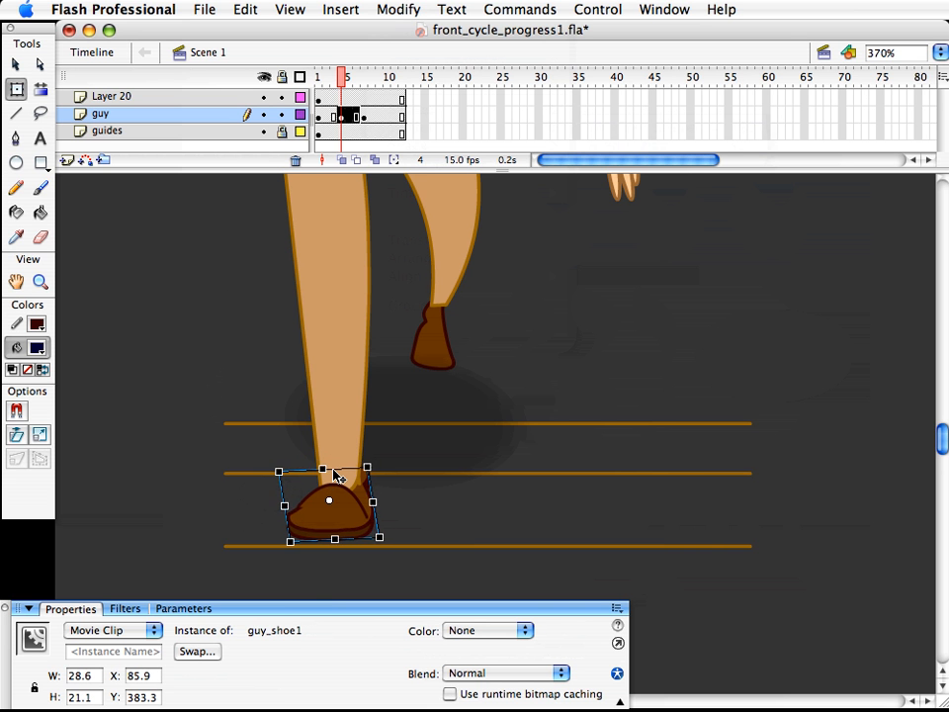
# - Flatten the shoe_top piece from its upper edge to fit the shortened front shoe
pyautogui.press('v')
pyautogui.click(346, 500)
pyautogui.press('q')
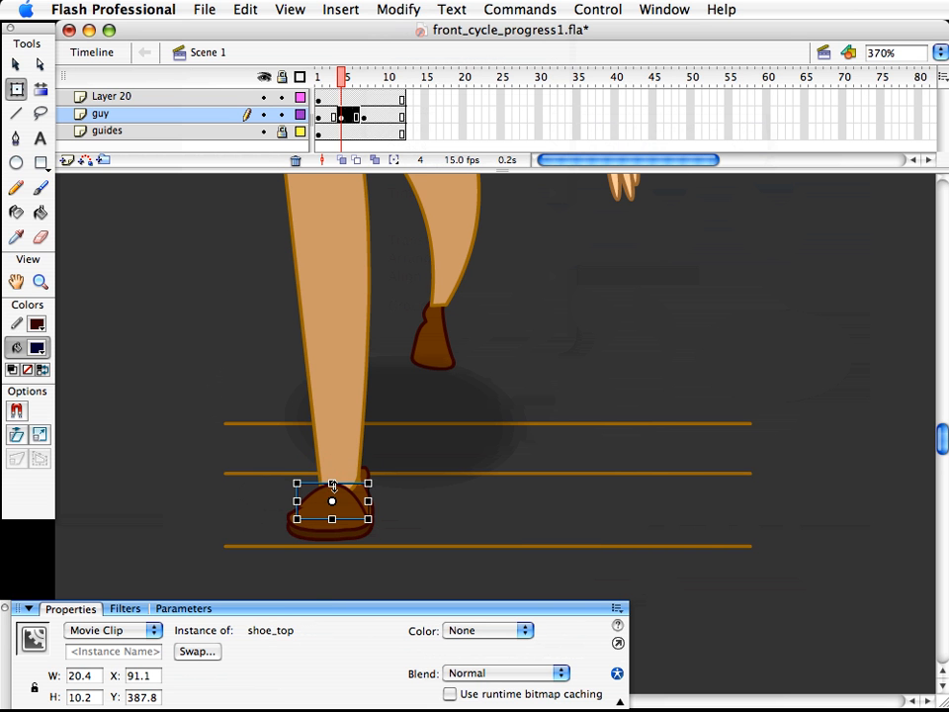
pyautogui.press('v')
pyautogui.moveTo(333, 483); pyautogui.dragTo(365, 506)
pyautogui.press('q')
pyautogui.press('v')
# - Move both front shoe parts together to X 84.9, Y 385.3, placing the sole on the lowest guide line
pyautogui.keyDown('shift'); pyautogui.click(351, 533); pyautogui.keyUp('shift')
pyautogui.hotkey('shift', 'Down')
pyautogui.hotkey('shift', 'Left')
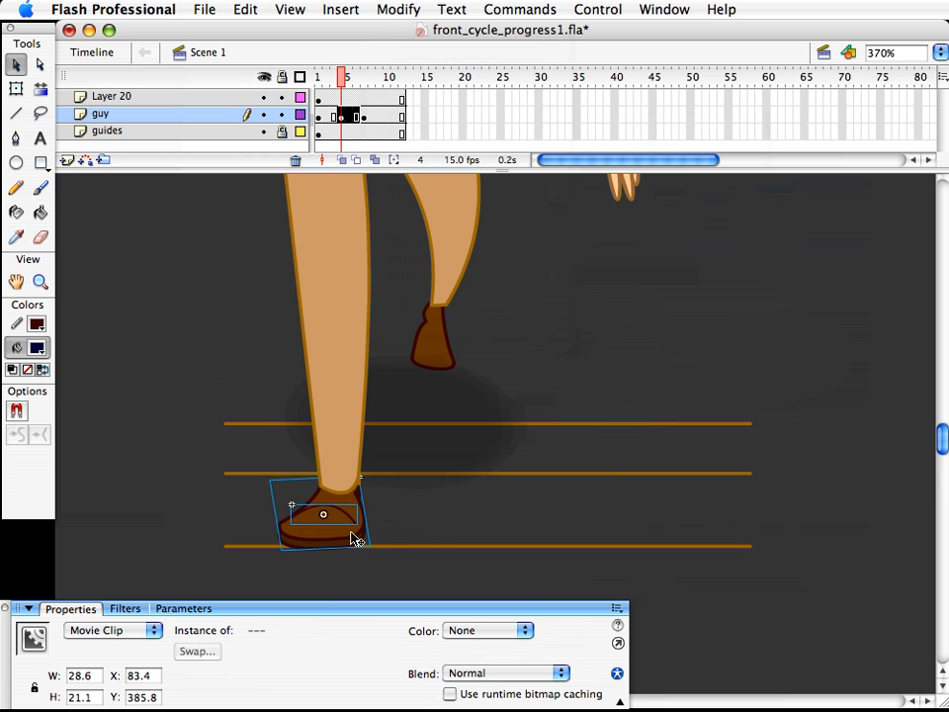
pyautogui.press('Right')
pyautogui.press('Right')
pyautogui.press('Right')
pyautogui.press('Right')
pyautogui.press('Right')
pyautogui.press('Right')
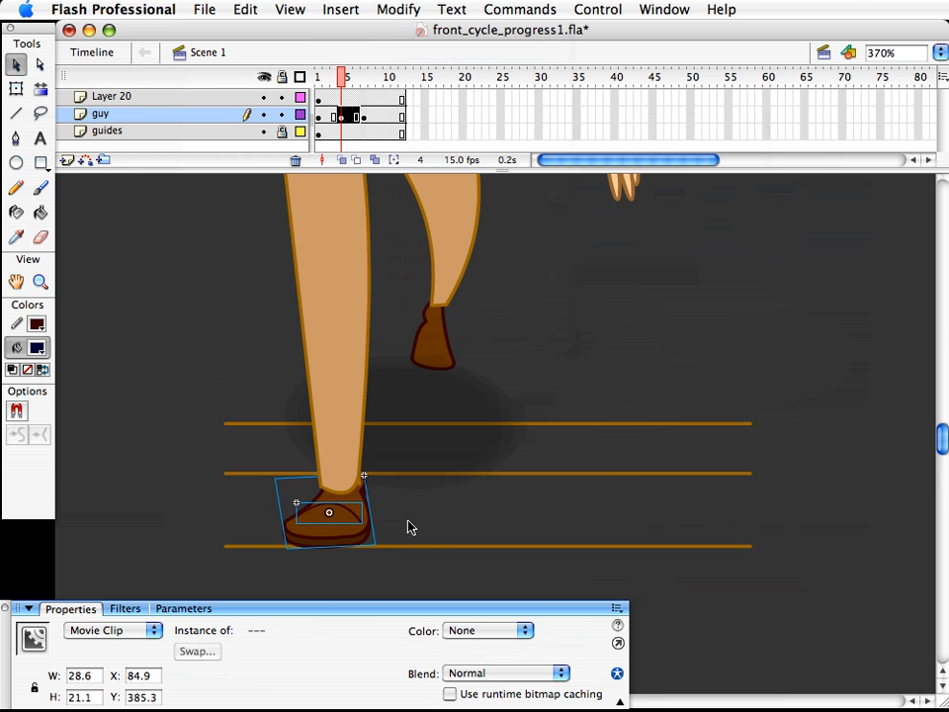
pyautogui.click(410, 526)
# - Reframe the stage to examine the whole character in the frame 4 pose at 121% zoom
pyautogui.click(40, 282)
pyautogui.keyDown('alt'); pyautogui.click(400, 442); pyautogui.keyUp('alt')
pyautogui.keyDown('alt'); pyautogui.click(407, 443); pyautogui.keyUp('alt')
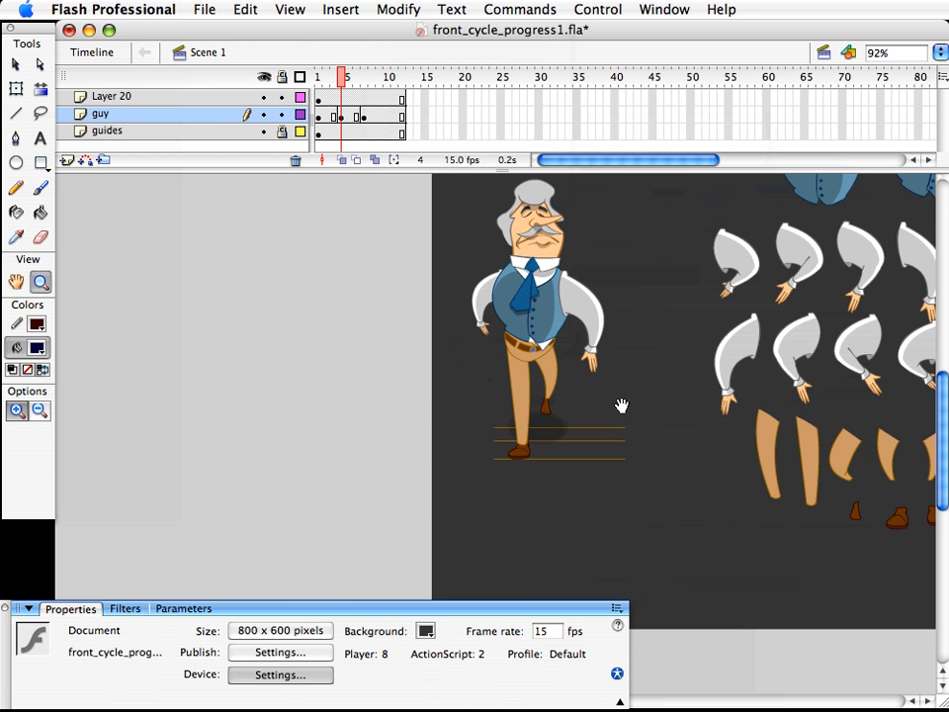
pyautogui.moveTo(621, 405); pyautogui.dragTo(528, 474)
pyautogui.moveTo(354, 269); pyautogui.dragTo(710, 661)
pyautogui.press('v')
pyautogui.moveTo(352, 449); pyautogui.dragTo(356, 478)
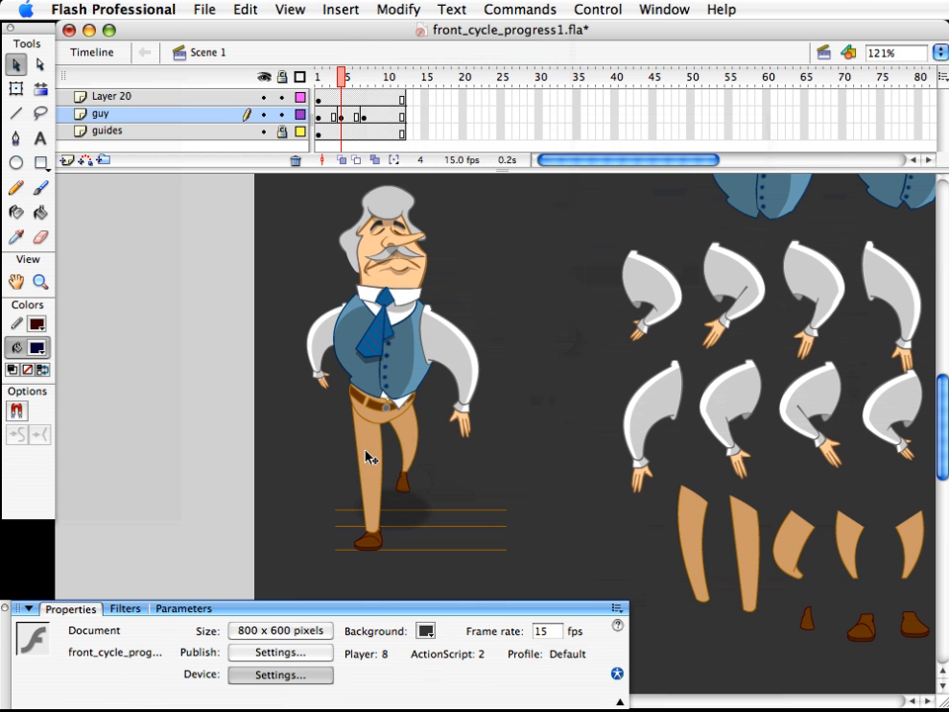
# - Shorten the front leg and its shoe together to about 77 by 125 px in frame 4
pyautogui.click(366, 451)
pyautogui.keyDown('shift'); pyautogui.click(374, 544); pyautogui.keyUp('shift')
pyautogui.press('q')
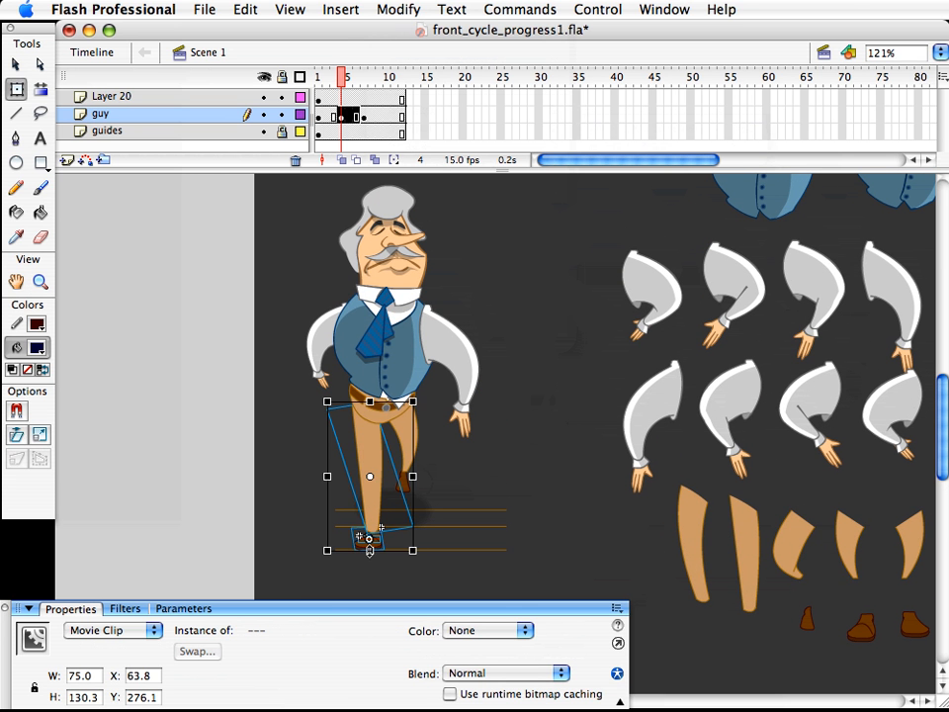
pyautogui.click(279, 390)
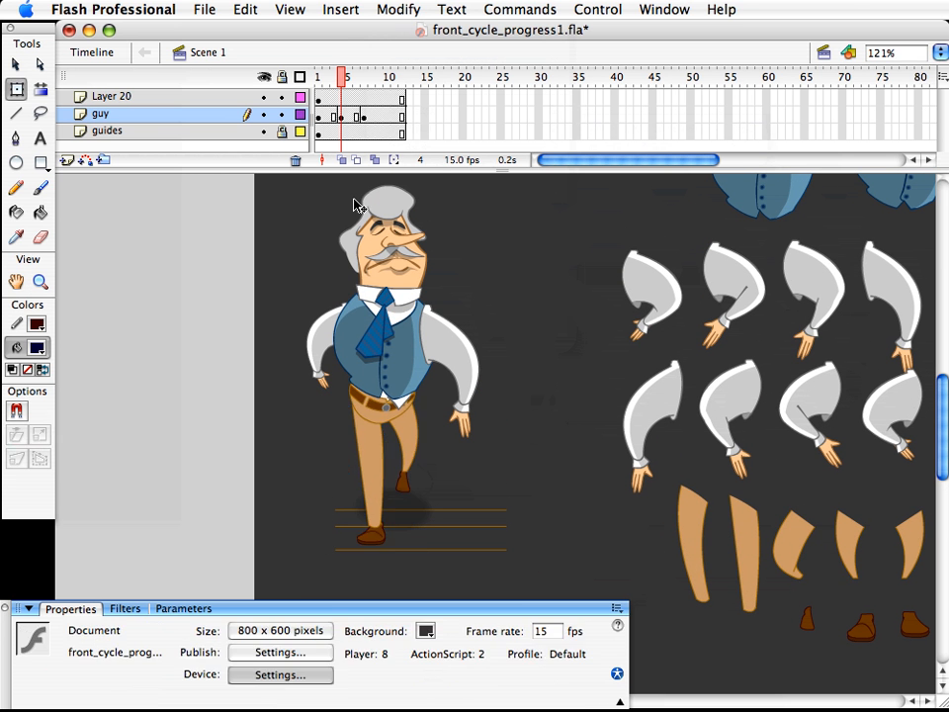
pyautogui.click(334, 89)
pyautogui.moveTo(334, 89)
pyautogui.mouseDown()
pyautogui.moveTo(343, 89)
pyautogui.moveTo(334, 92)
pyautogui.mouseUp()
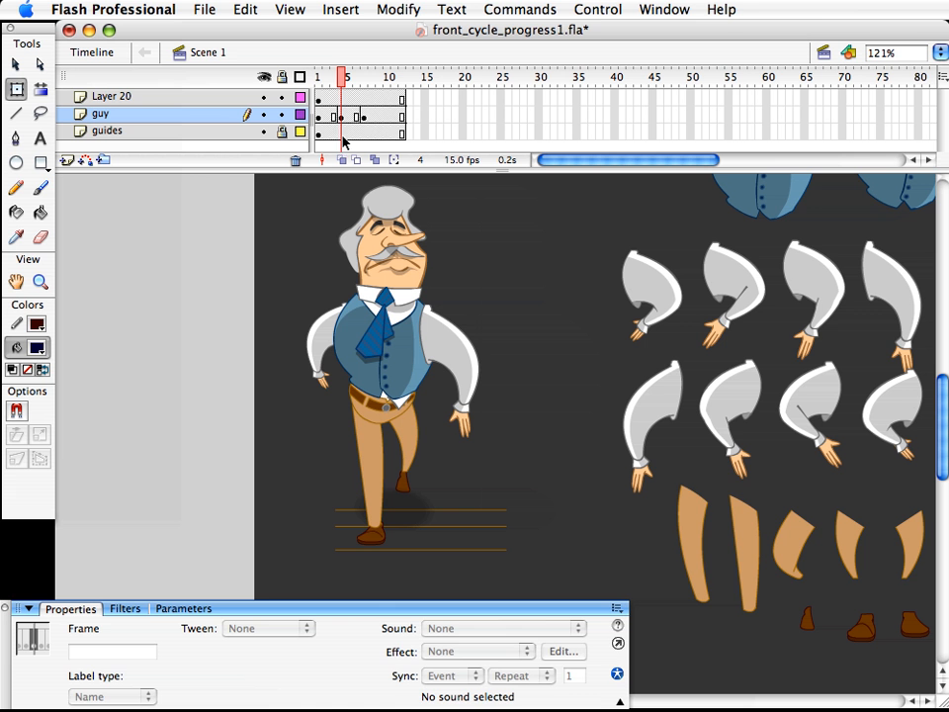
# - Stretch the front leg and shoe together downward until the sole reaches the lowest guide line
pyautogui.click(374, 518)
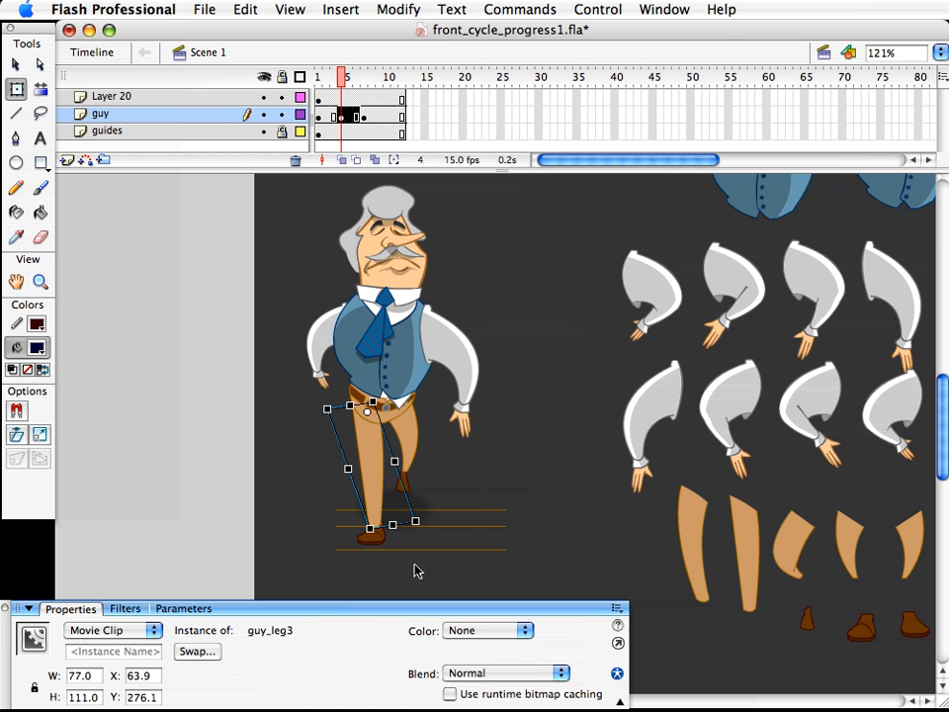
pyautogui.moveTo(413, 568); pyautogui.dragTo(346, 501)
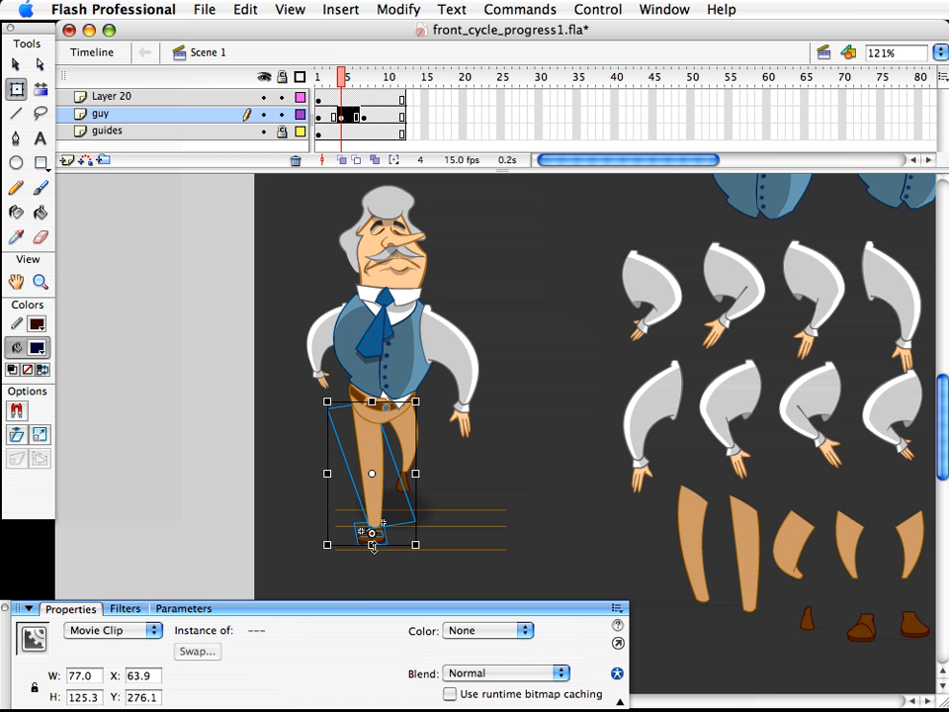
pyautogui.moveTo(371, 545); pyautogui.dragTo(374, 555)
pyautogui.click(442, 554)
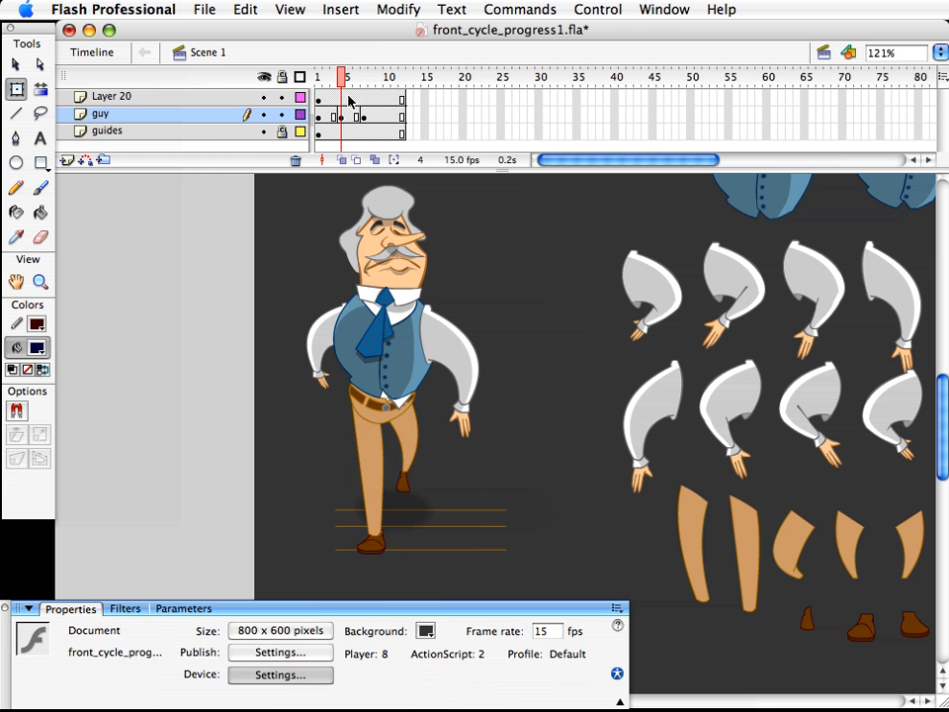
# - Place a copy of the bent guy_leg4 on the guy layer over the rear leg, at X 114.3, Y 277.9
pyautogui.moveTo(335, 85); pyautogui.dragTo(349, 85)
pyautogui.click(424, 471)
pyautogui.press('v')
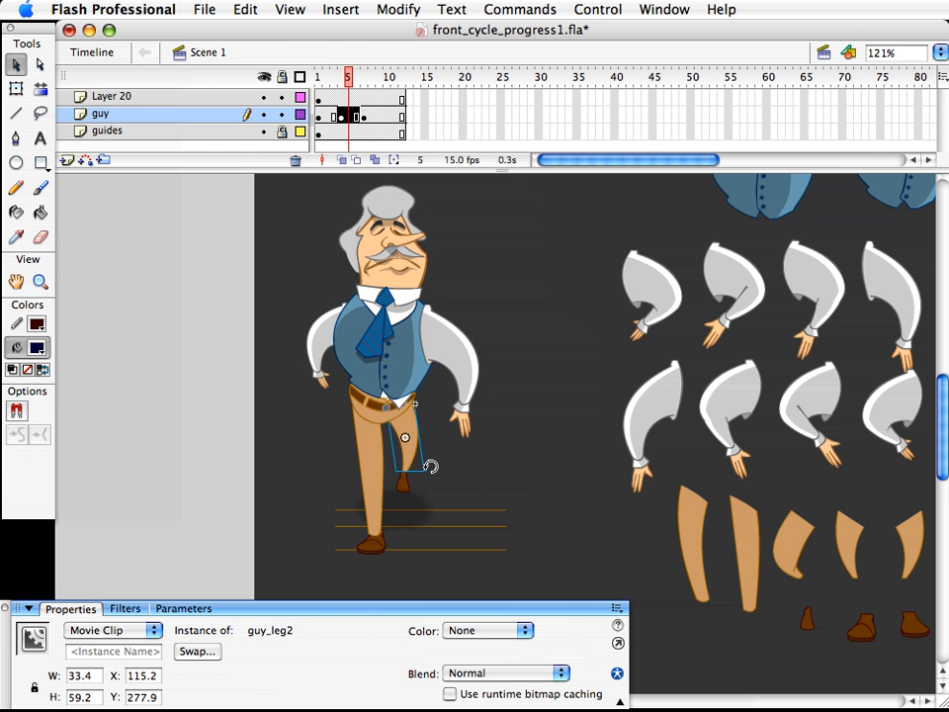
pyautogui.press('space')
pyautogui.moveTo(592, 484); pyautogui.dragTo(451, 488)
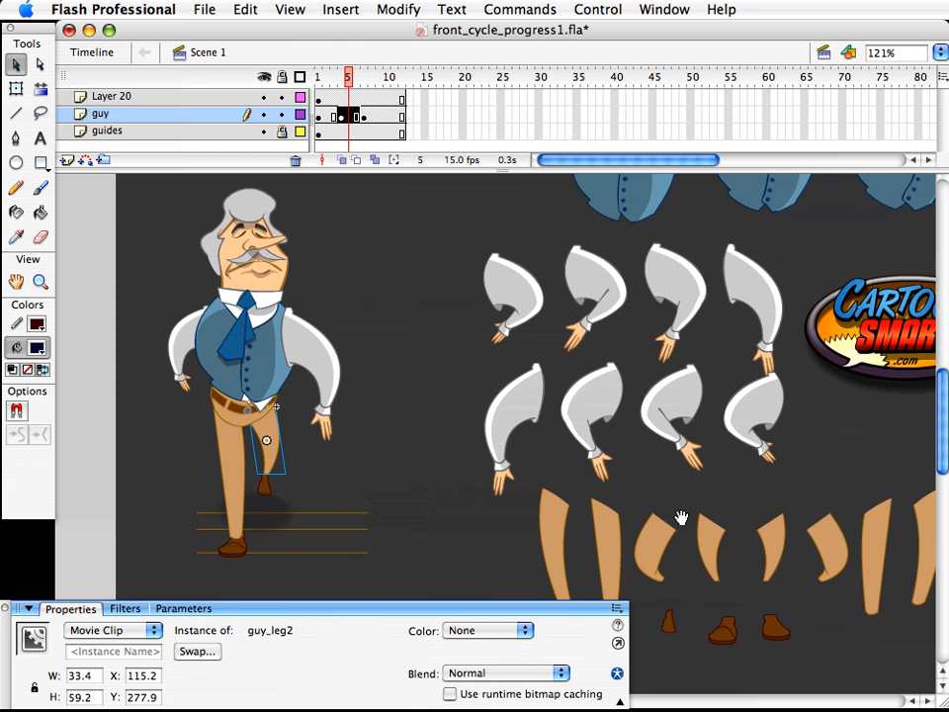
pyautogui.moveTo(683, 515); pyautogui.dragTo(633, 497)
pyautogui.click(773, 529)
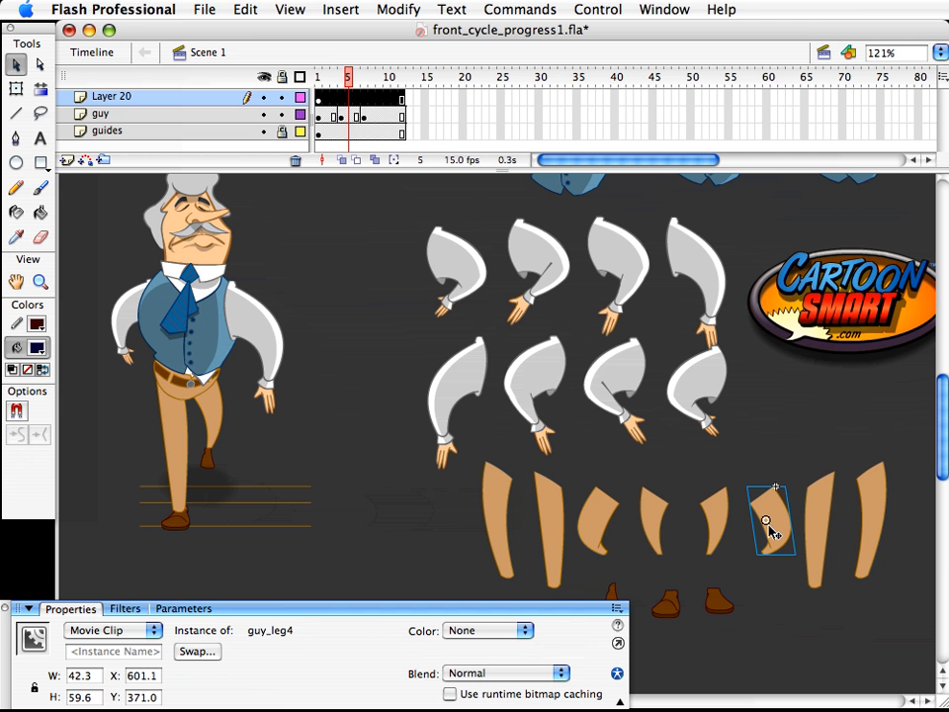
pyautogui.click(222, 420)
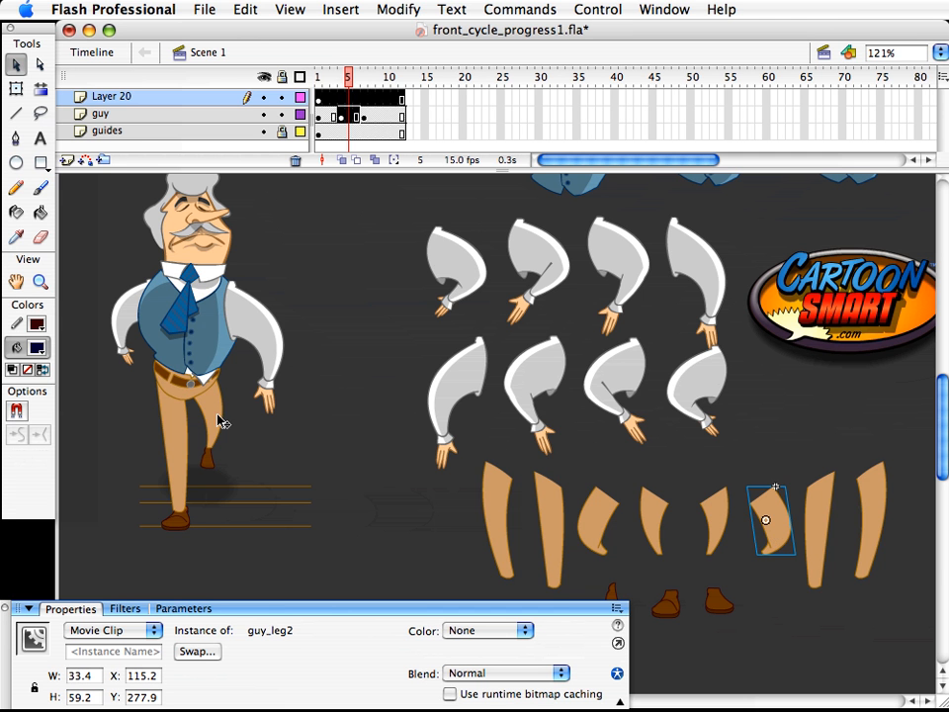
pyautogui.press('space')
pyautogui.moveTo(326, 407); pyautogui.dragTo(343, 408)
pyautogui.click(491, 436)
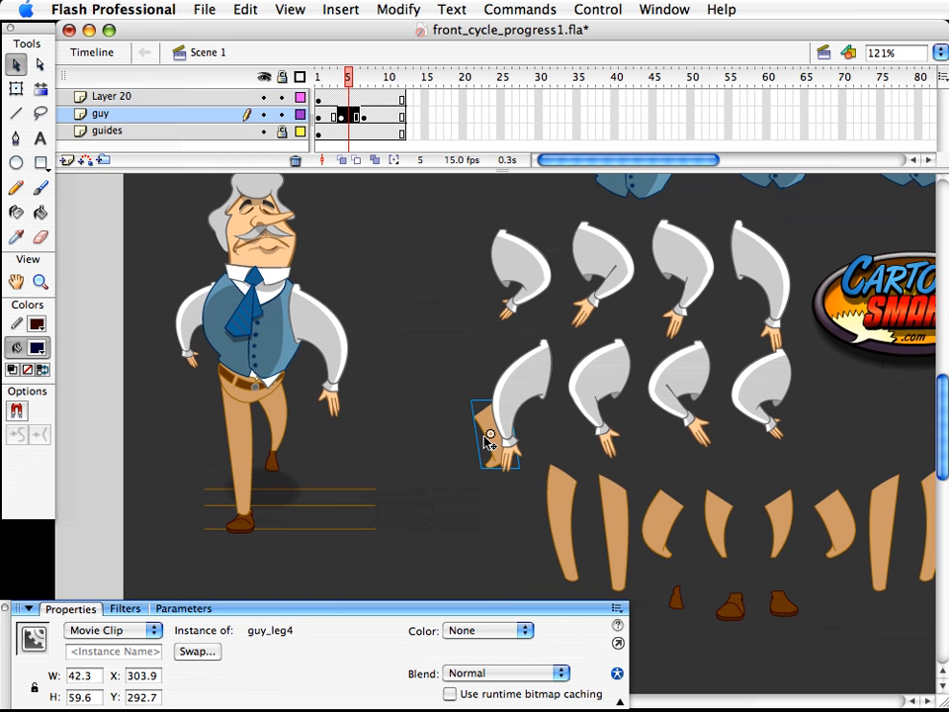
pyautogui.moveTo(487, 437); pyautogui.dragTo(262, 420)
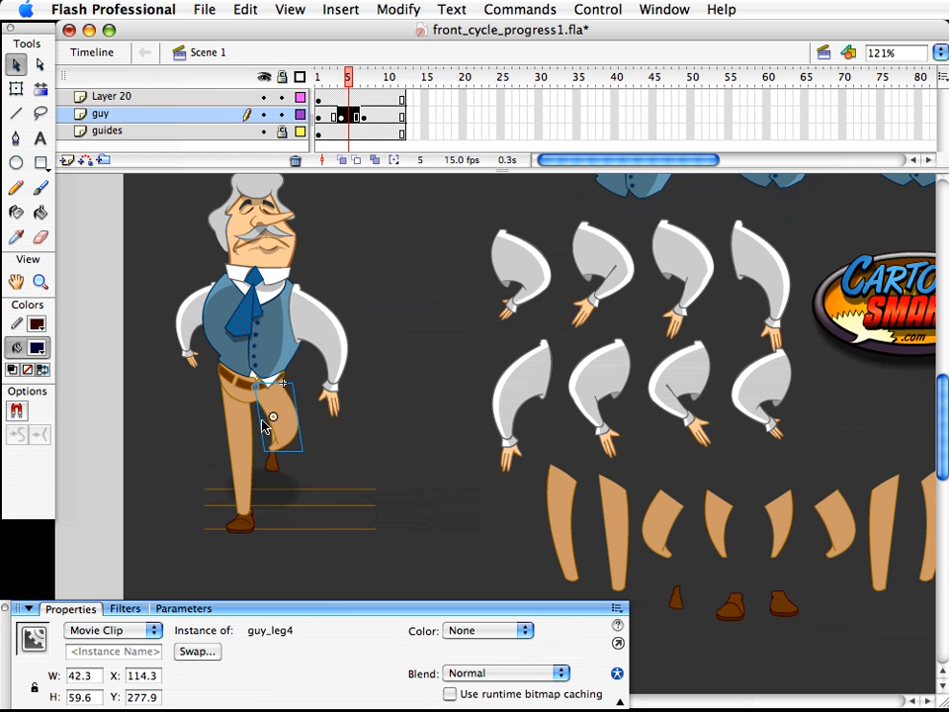
# - Arrange the bent guy_leg4 behind the hips and belt in place of the thin rear leg
pyautogui.click(282, 427)
pyautogui.click(286, 434)
pyautogui.click(282, 431)
pyautogui.click(297, 449)
pyautogui.click(286, 471)
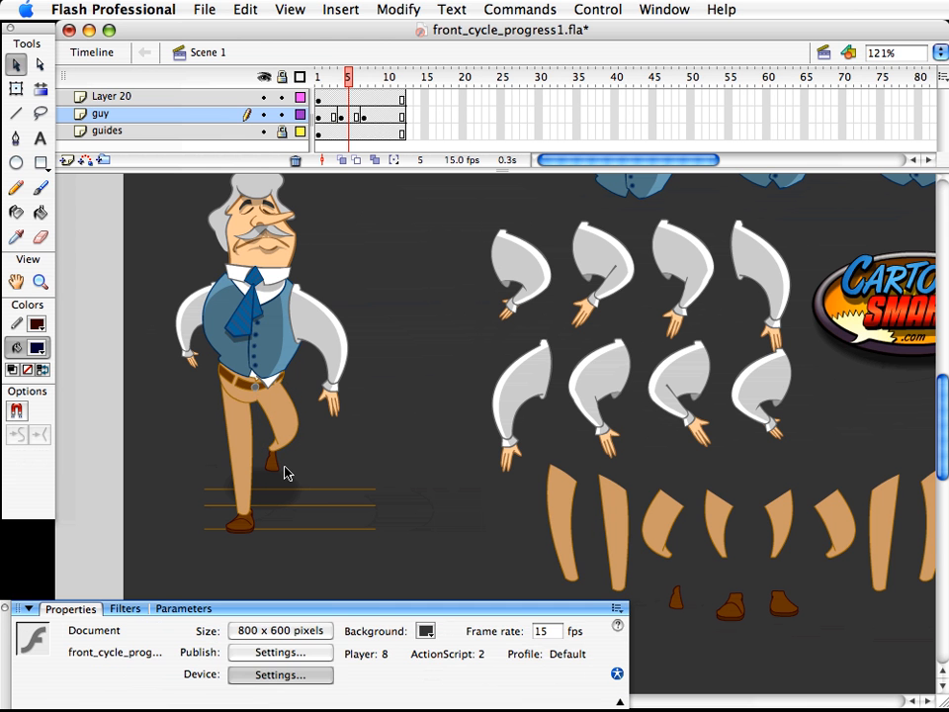
# - Rotate the rear shoe guy_shoe2 to follow the bent leg and move it to X 118.6, Y 327.6
pyautogui.click(284, 474)
pyautogui.press('q')
pyautogui.press('v')
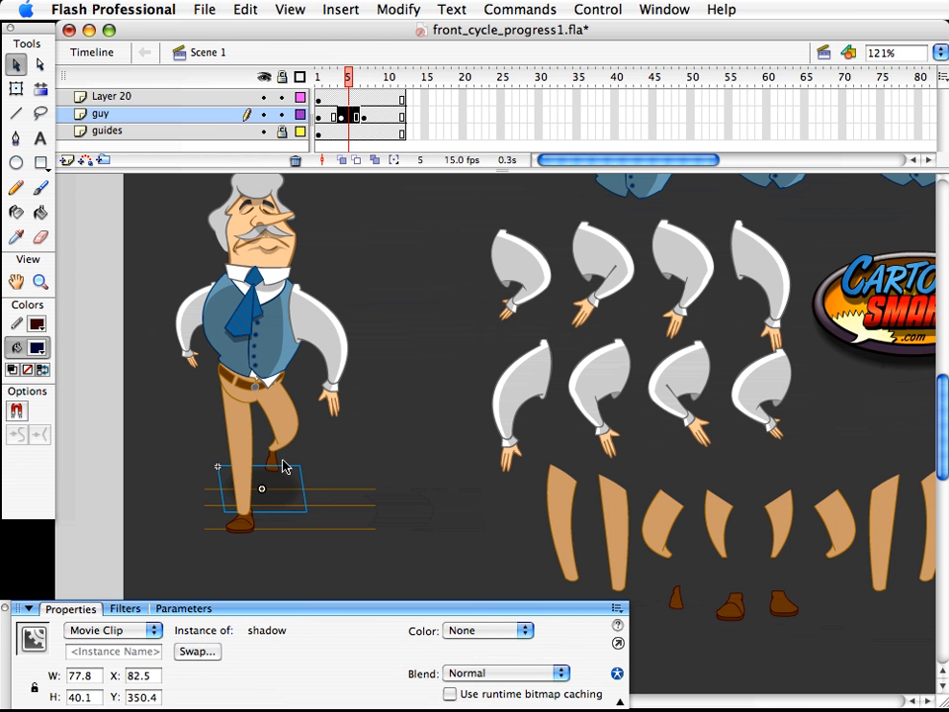
pyautogui.click(281, 465)
pyautogui.click(280, 465)
pyautogui.press('q')
pyautogui.moveTo(290, 472)
pyautogui.mouseDown()
pyautogui.moveTo(265, 450)
pyautogui.moveTo(286, 471)
pyautogui.mouseUp()
pyautogui.press('v')
pyautogui.press('Up')
pyautogui.press('Up')
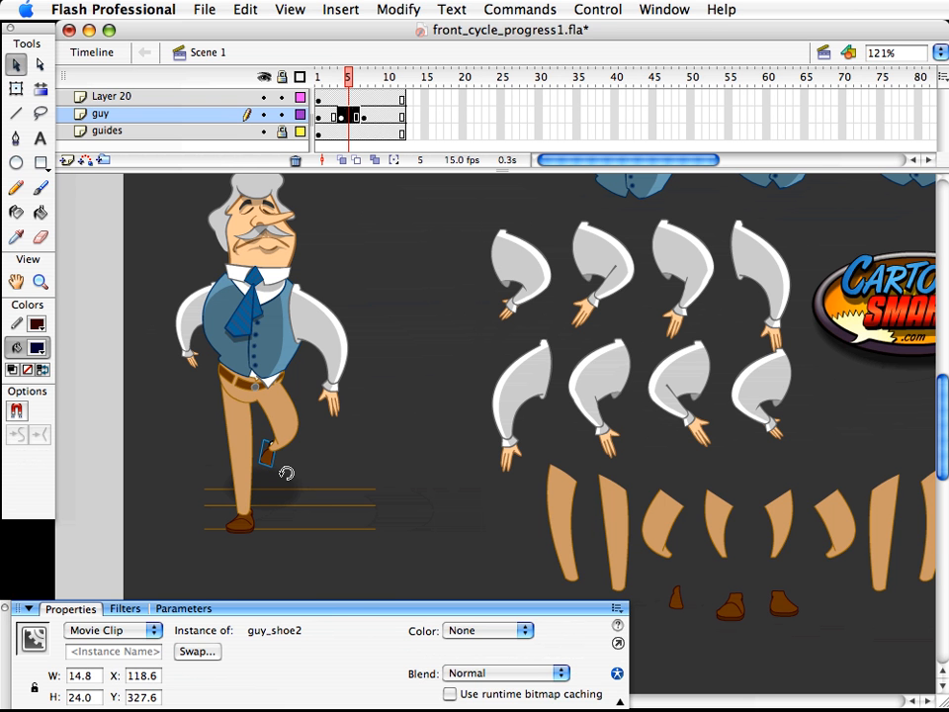
# - Scale the raised rear shoe to 105%
pyautogui.press('super+alt+s')
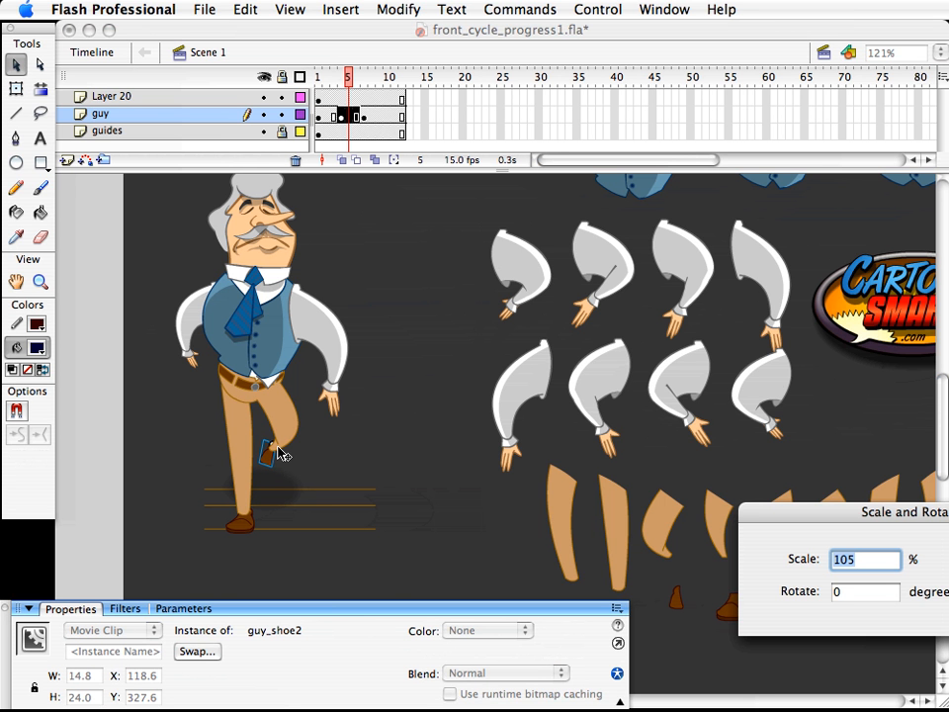
pyautogui.write('105')
pyautogui.press('Return')
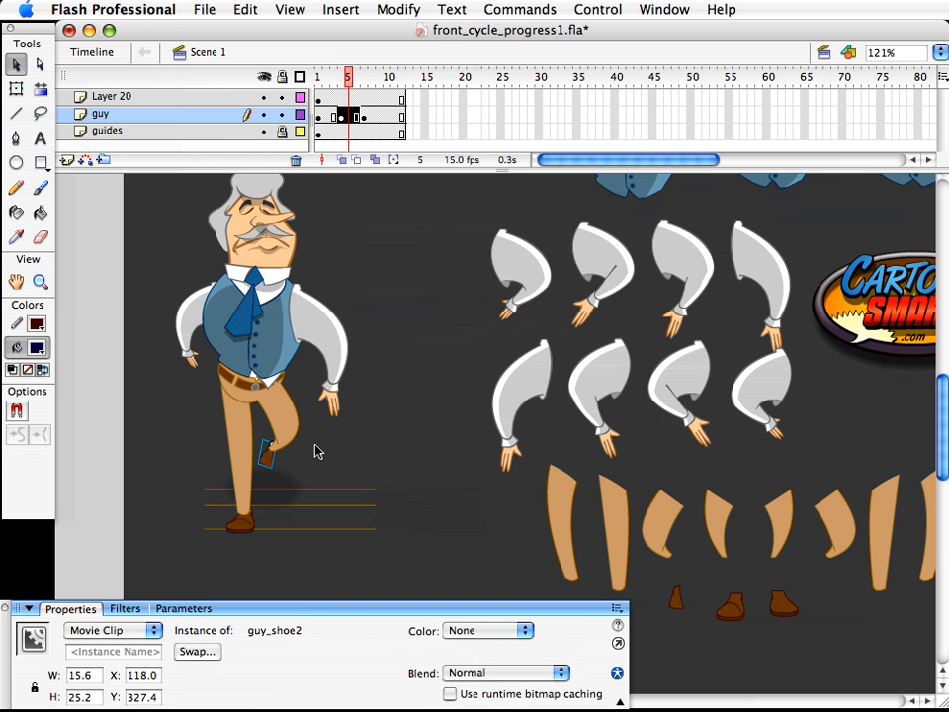
pyautogui.click(316, 451)
# - Swap the character's vest3 for the vest2 symbol in frame 4
pyautogui.click(341, 81)
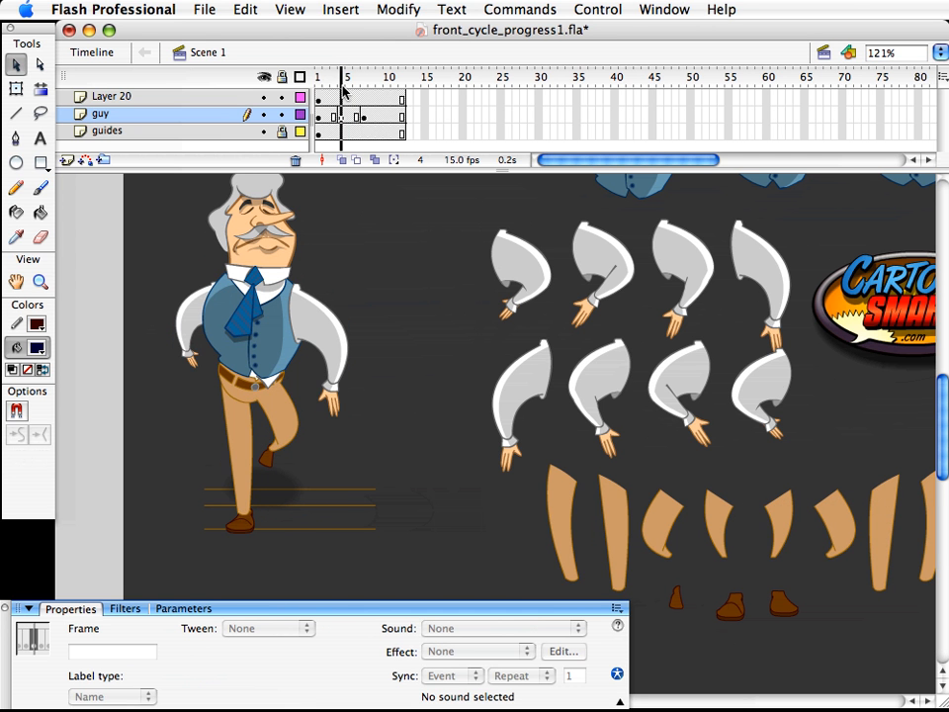
pyautogui.moveTo(342, 86); pyautogui.dragTo(341, 87)
pyautogui.scroll(2, 359, 389)
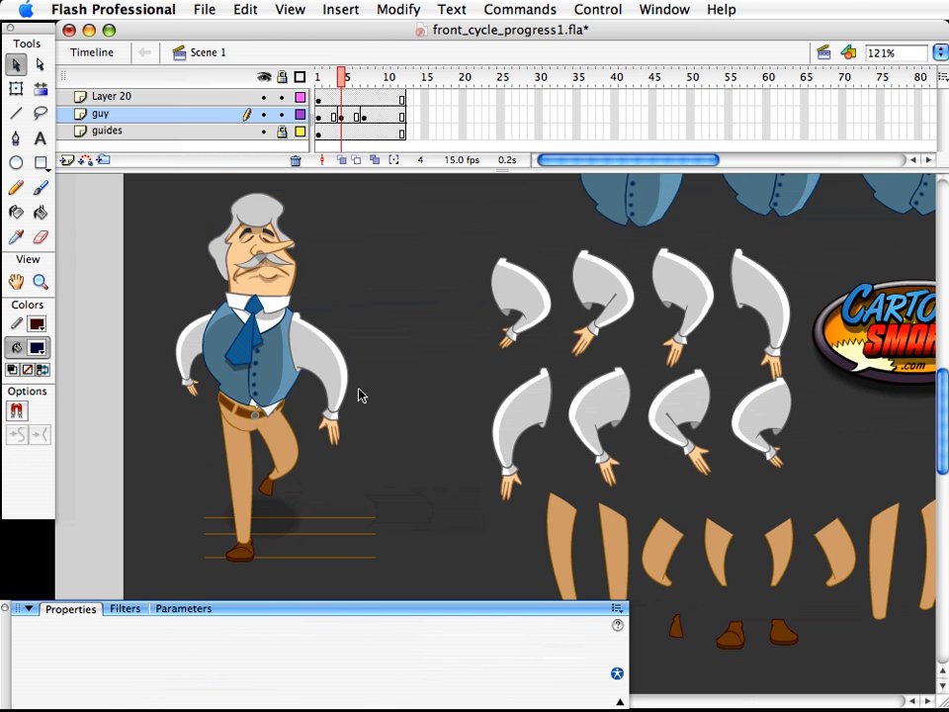
pyautogui.click(359, 396)
pyautogui.scroll(5, 748, 282)
pyautogui.click(783, 257)
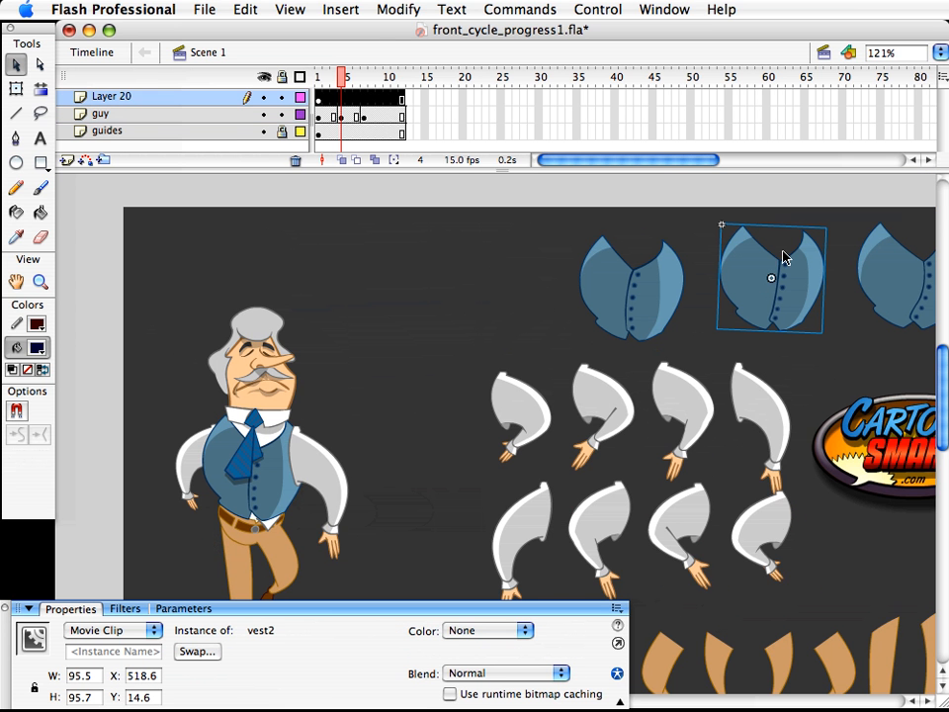
pyautogui.scroll(-4, 218, 455)
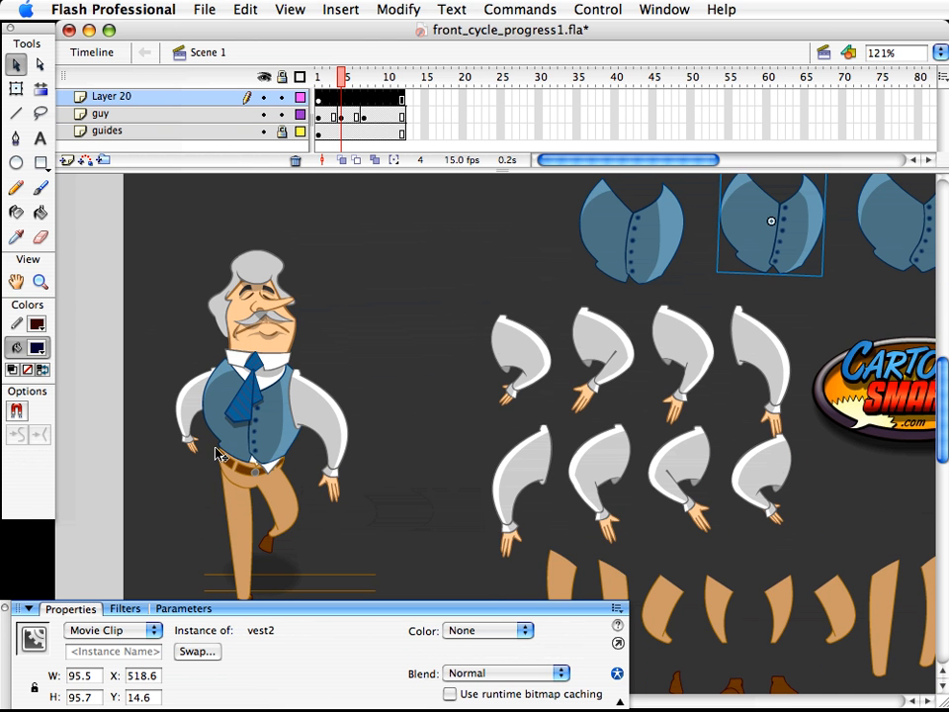
pyautogui.click(263, 451)
pyautogui.press('super+shift+s')
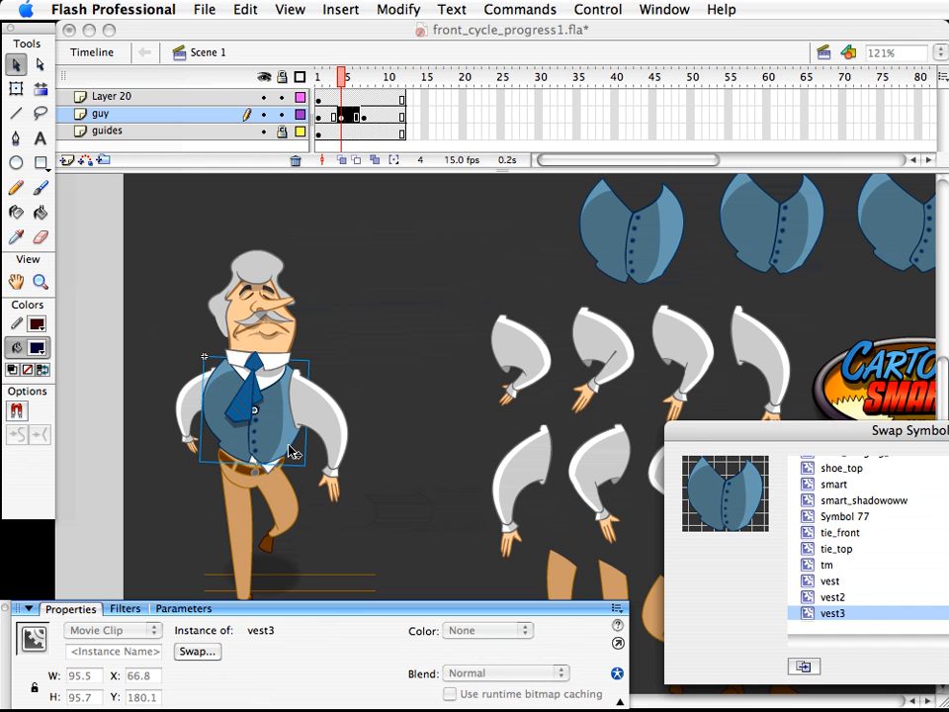
pyautogui.click(884, 596)
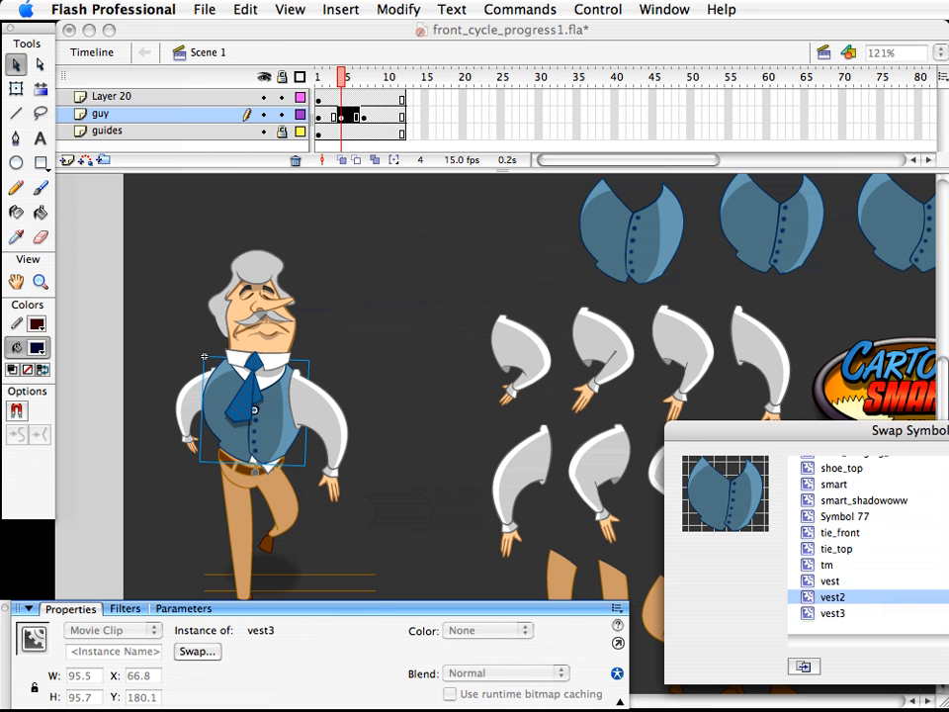
pyautogui.press('Return')
pyautogui.click(384, 460)
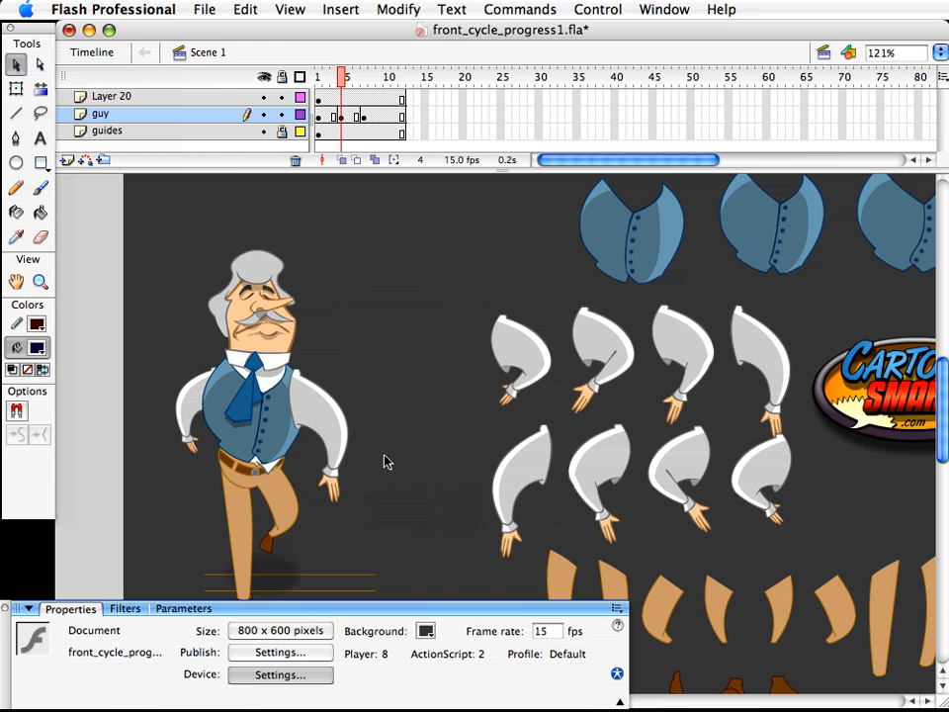
# - Rotate the guy_arm2 arm and its hand together slightly inward, to about 53 by 115.5 px overall
pyautogui.click(345, 436)
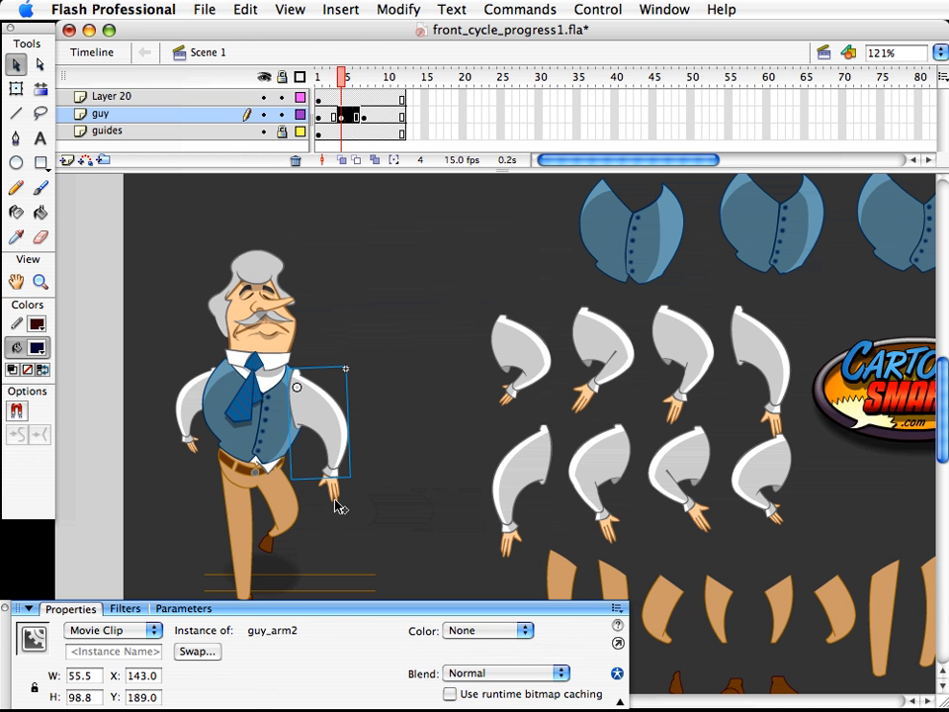
pyautogui.press('q')
pyautogui.moveTo(351, 481); pyautogui.dragTo(348, 501)
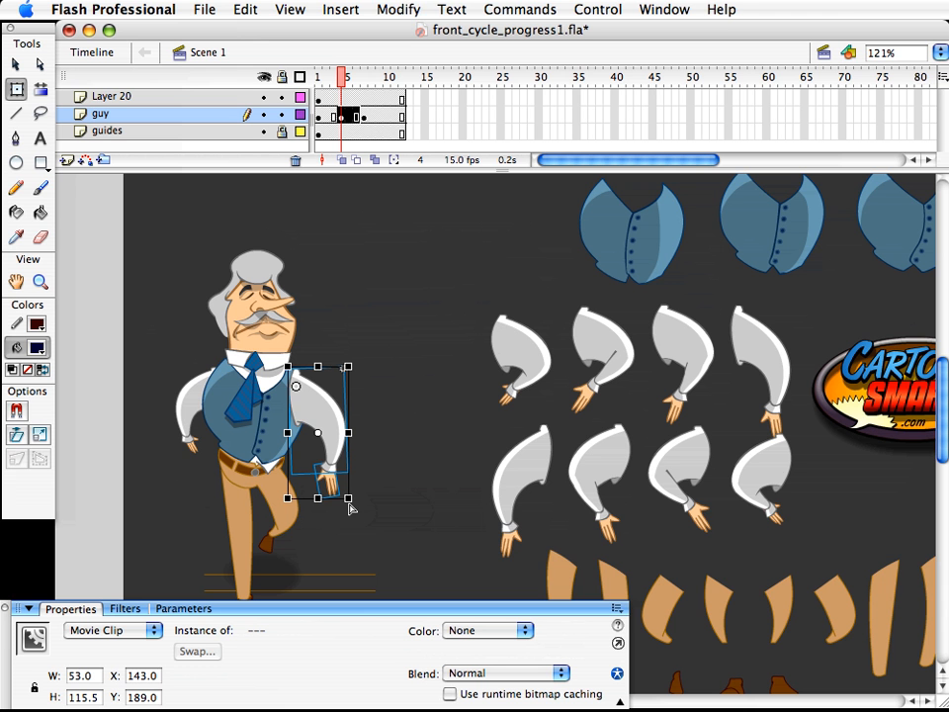
# - Send the guy_arm2 arm and hand behind the vest and nudge them to X 138.8, Y 186.4
pyautogui.hotkey('alt', 'shift', 'Down')
pyautogui.press('Left')
pyautogui.press('Left')
pyautogui.press('Left')
pyautogui.press('Left')
pyautogui.press('Left')
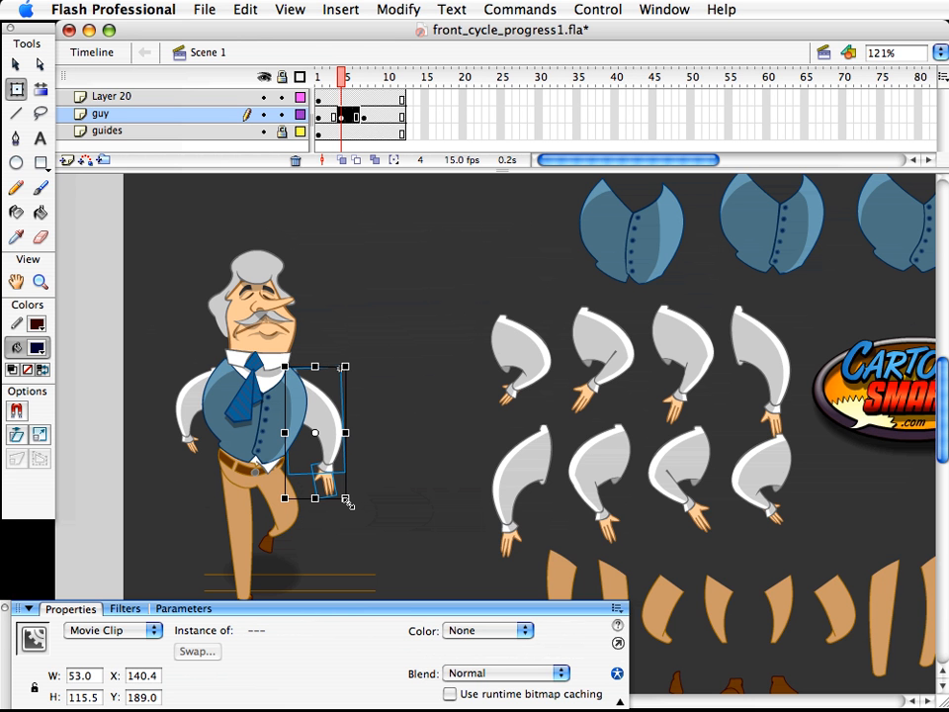
pyautogui.press('Up')
pyautogui.press('Up')
pyautogui.press('Up')
pyautogui.press('v')
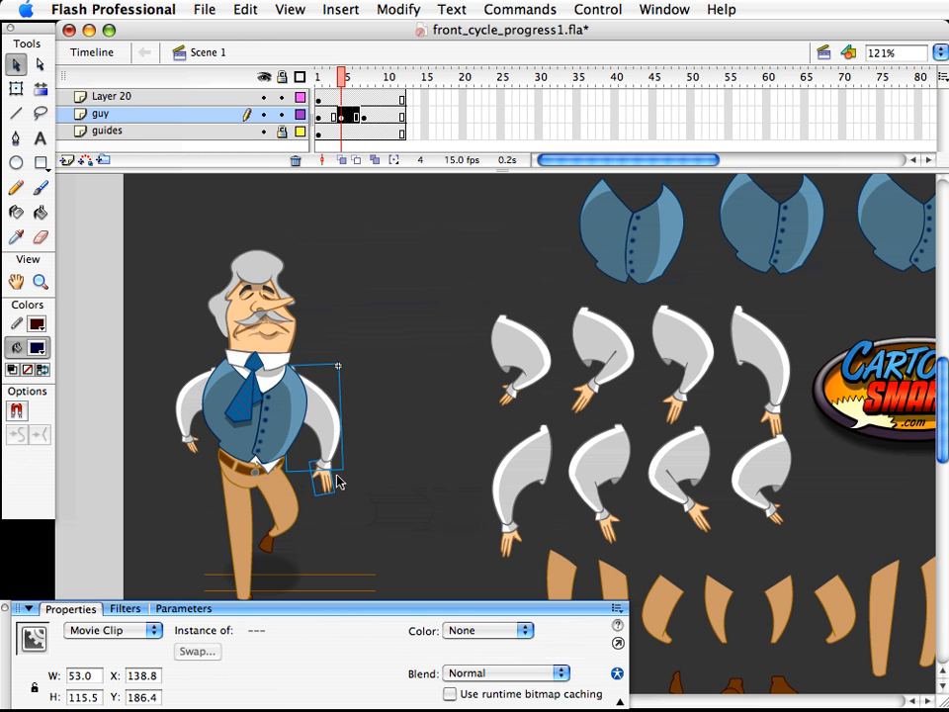
# - Replace the opposite arm with a horizontally flipped copy of the arm and hand, about 55 px wide at X 33.3, Y 183.1
pyautogui.moveTo(335, 478); pyautogui.dragTo(197, 400)
pyautogui.press('super+shift+h')
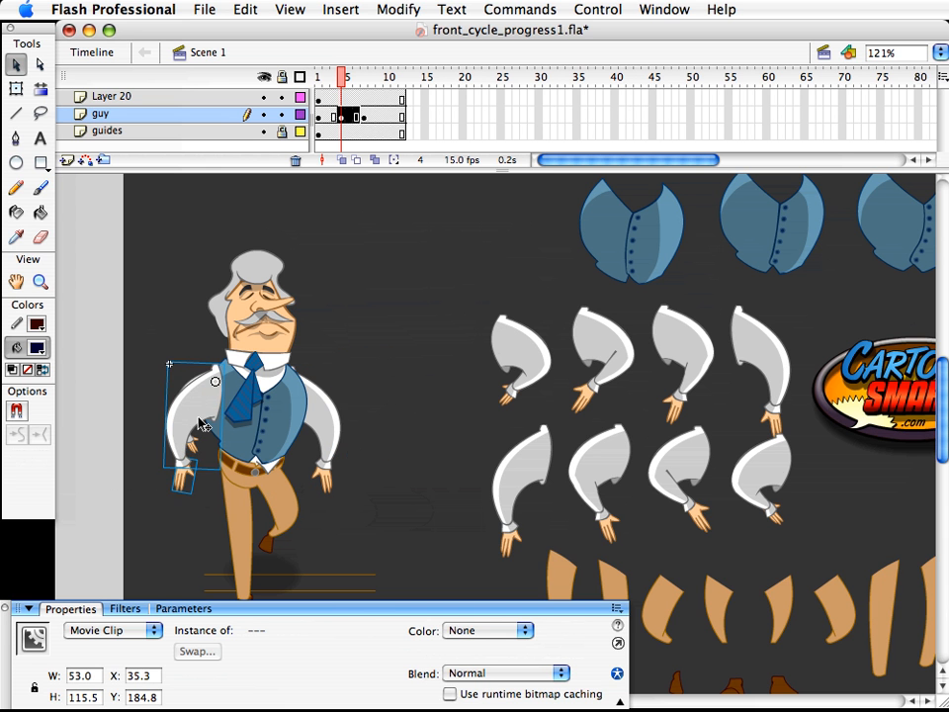
pyautogui.click(191, 399)
pyautogui.click(190, 450)
pyautogui.keyDown('shift'); pyautogui.click(191, 456); pyautogui.keyUp('shift')
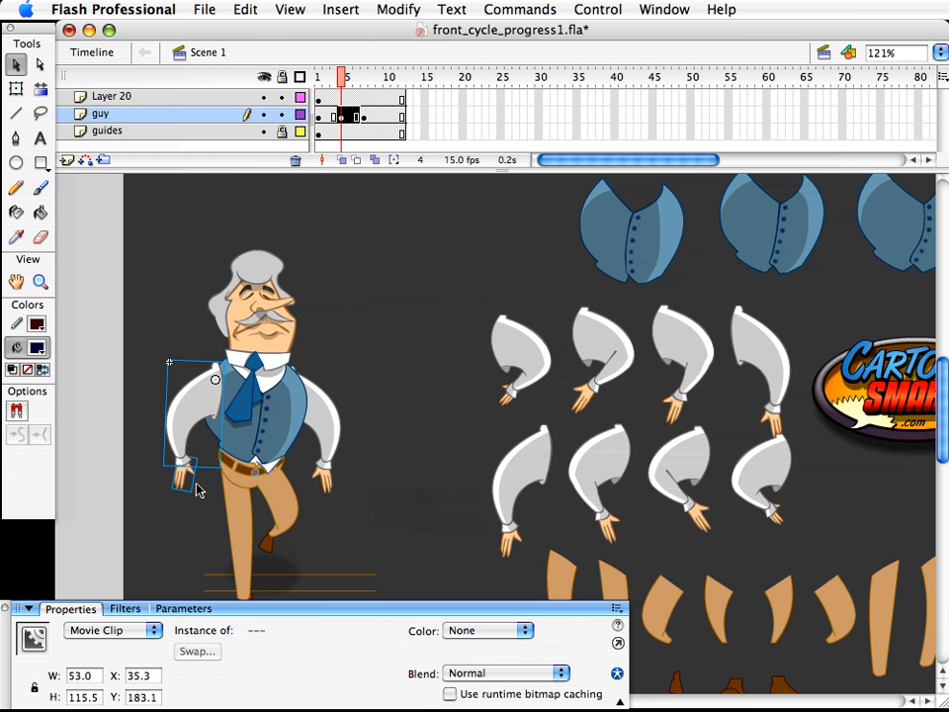
pyautogui.press('q')
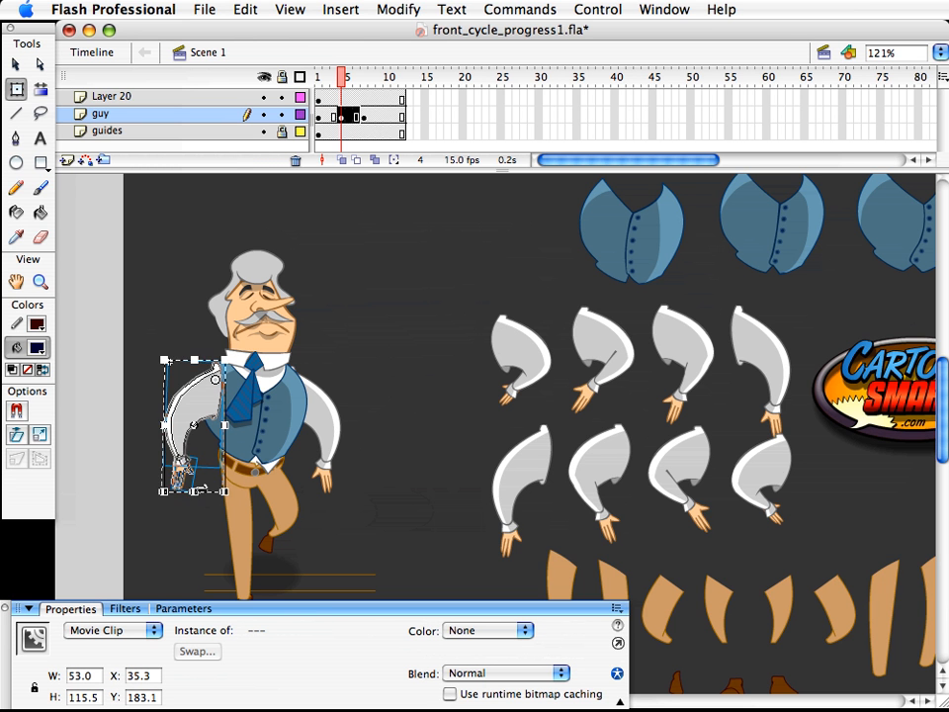
pyautogui.moveTo(165, 491); pyautogui.dragTo(162, 492)
# - Try scaling the mirrored arm and hand to 96%
pyautogui.press('super+alt+s')
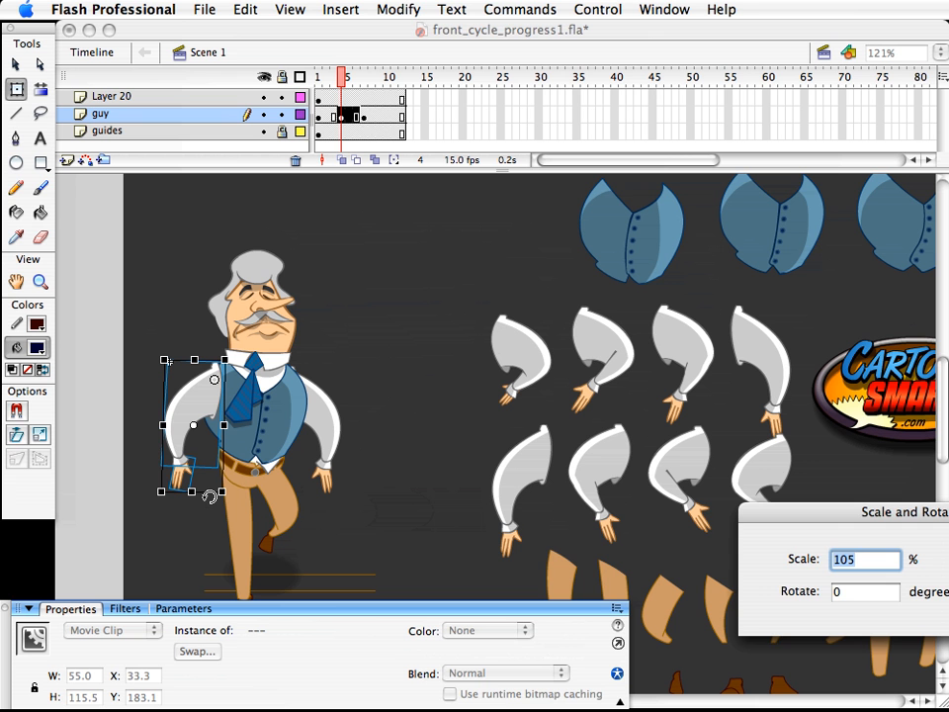
pyautogui.write('96')
pyautogui.press('Return')
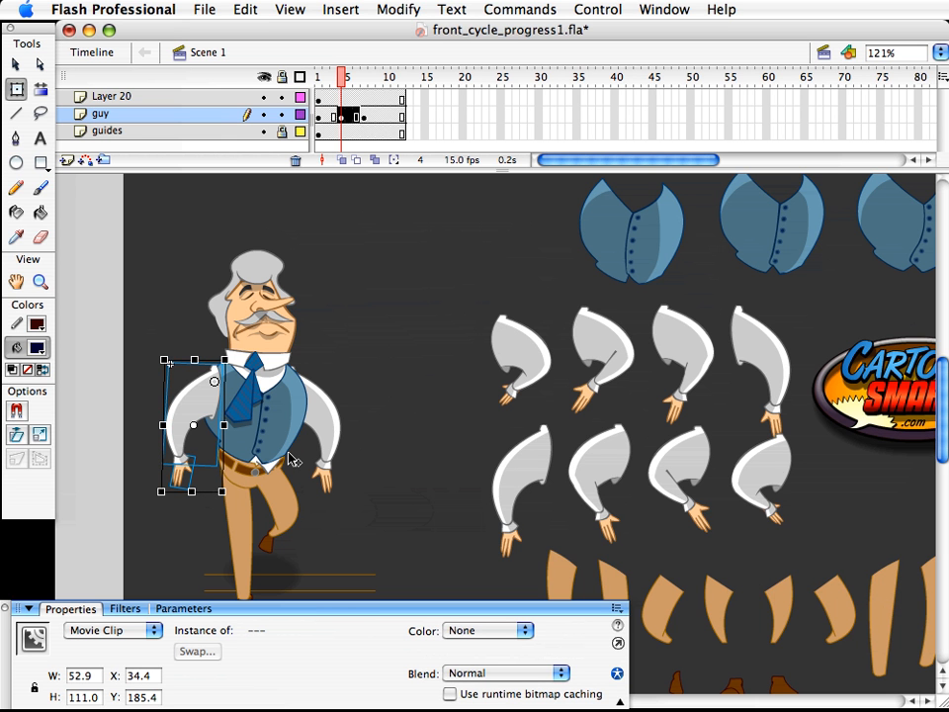
pyautogui.press('super+z')
# - Scale both arms and their hands down slightly as a group, to about 155 by 116.5 px overall
pyautogui.press('v')
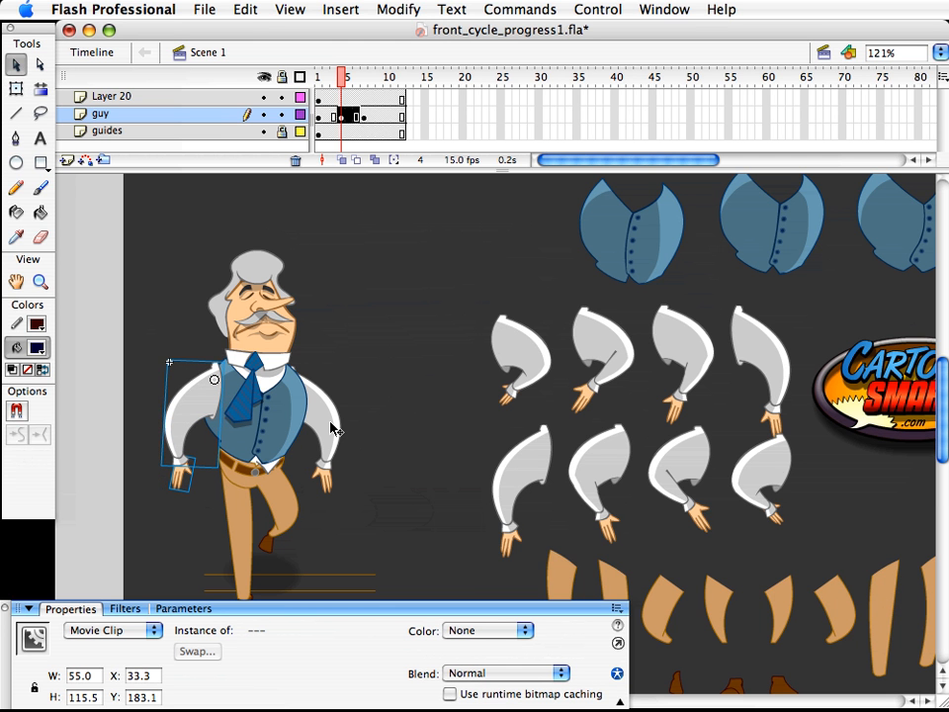
pyautogui.keyDown('shift'); pyautogui.click(331, 492); pyautogui.keyUp('shift')
pyautogui.press('super+alt+s')
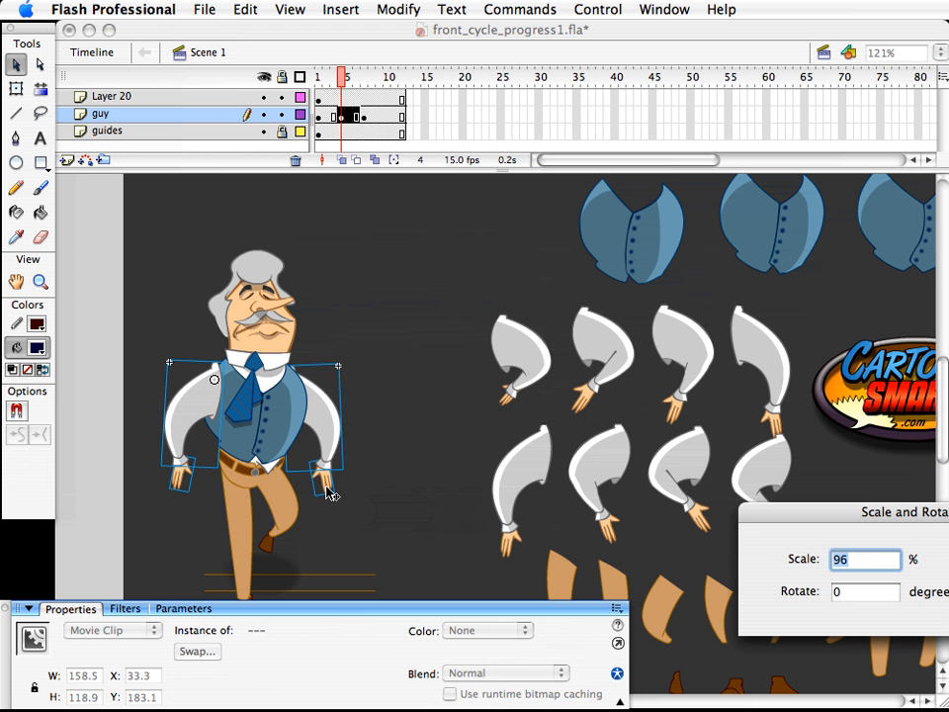
pyautogui.press('Return')
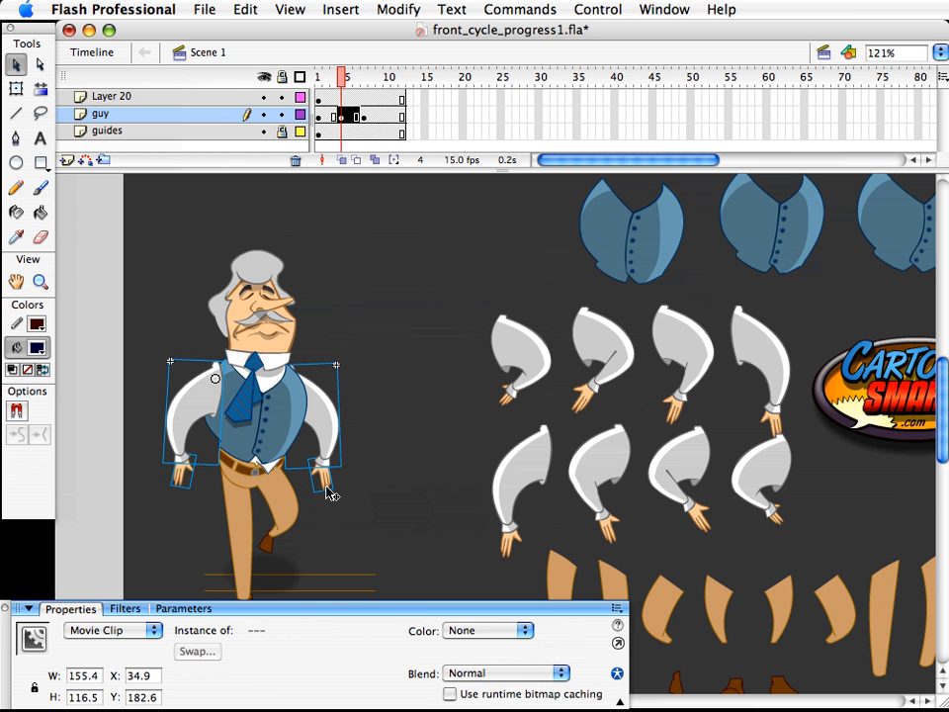
pyautogui.click(449, 400)
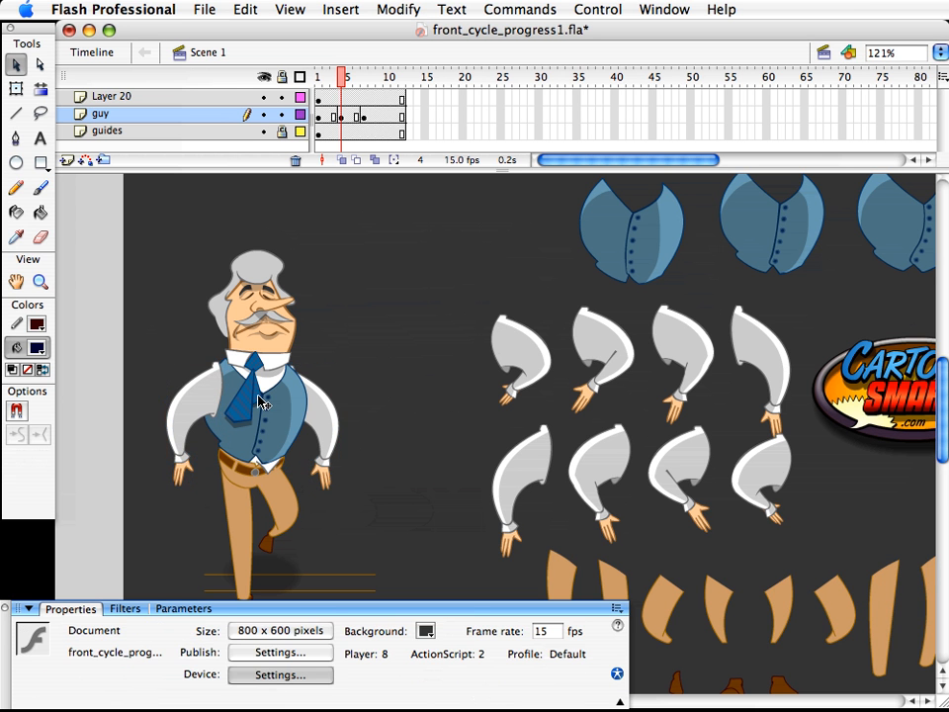
# - Rotate the guy_collar slightly so it sits level beneath the chin in the frame 4 pose
pyautogui.click(273, 384)
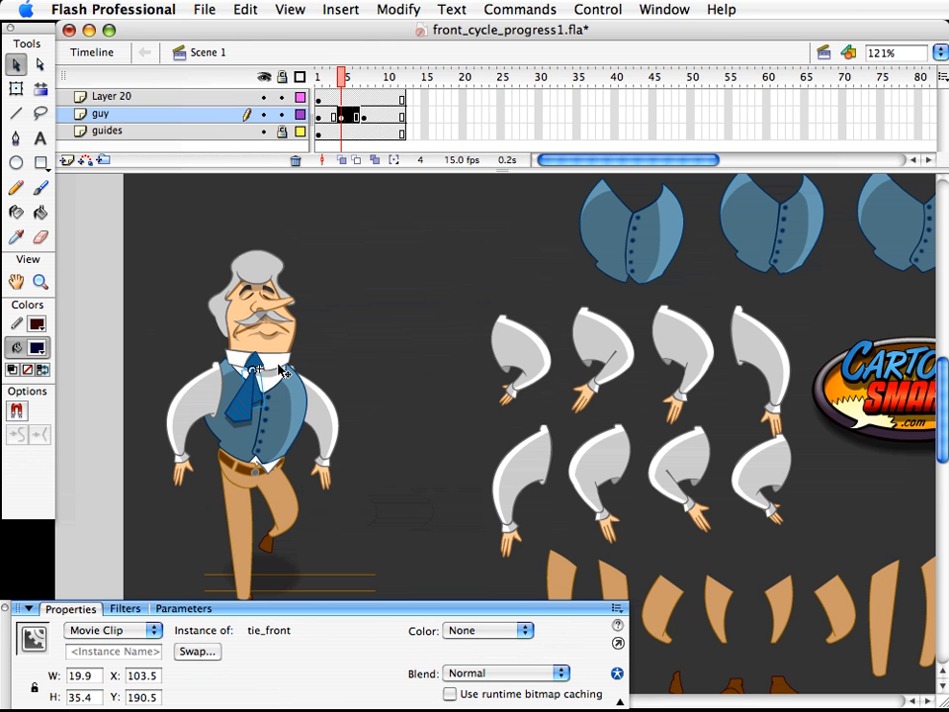
pyautogui.click(292, 371)
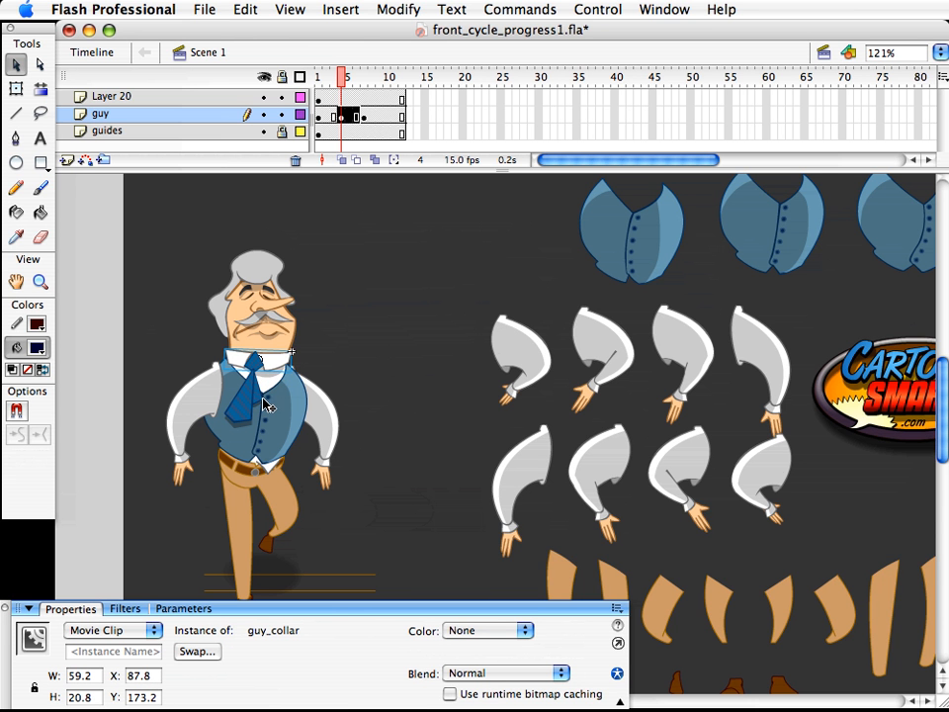
pyautogui.click(255, 364)
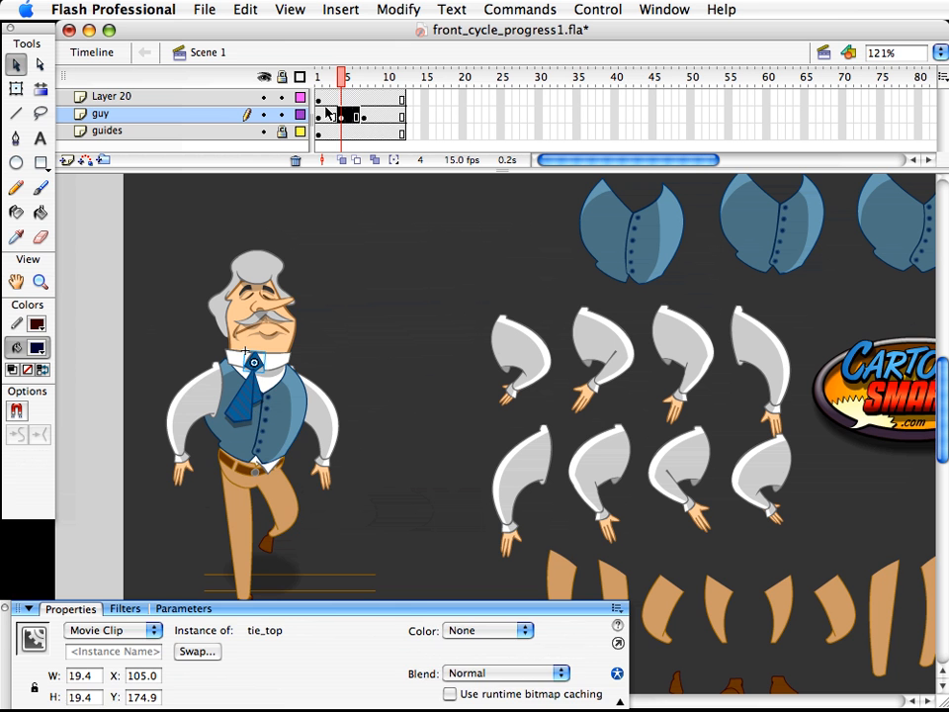
pyautogui.click(334, 79)
pyautogui.moveTo(334, 79)
pyautogui.mouseDown()
pyautogui.moveTo(348, 83)
pyautogui.moveTo(334, 81)
pyautogui.mouseUp()
pyautogui.click(277, 364)
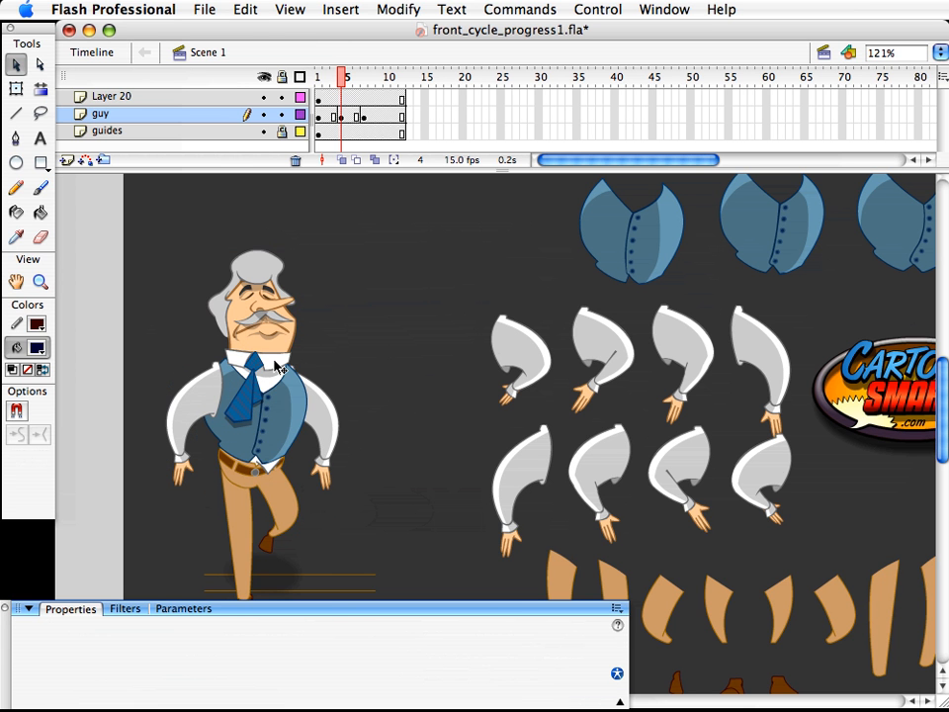
pyautogui.press('q')
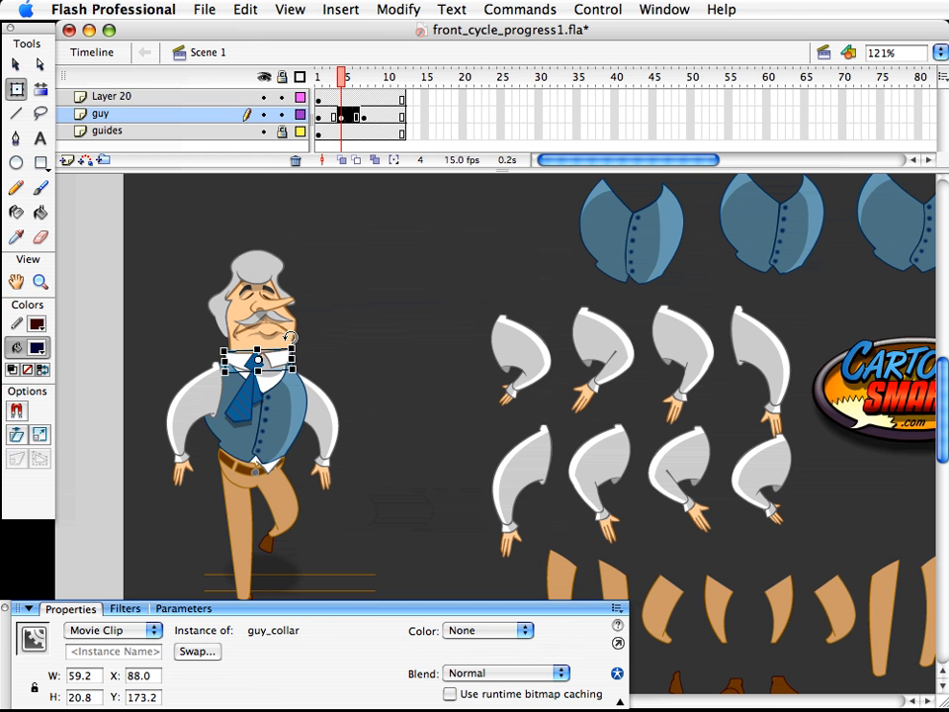
pyautogui.press('v')
pyautogui.moveTo(294, 341); pyautogui.dragTo(272, 368)
# - Shift the tie_top knot to about X 111.8, and move and rotate tie_front to hang nearly straight beneath it
pyautogui.click(264, 368)
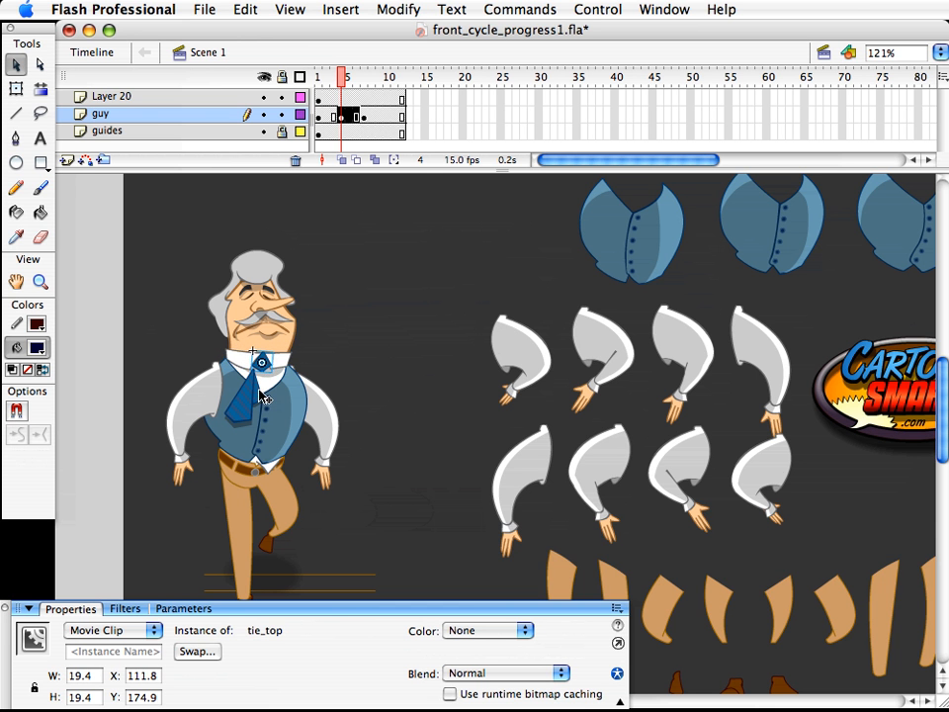
pyautogui.click(239, 403)
pyautogui.moveTo(239, 404); pyautogui.dragTo(265, 447)
pyautogui.press('q')
pyautogui.hotkey('shift', 'Right')
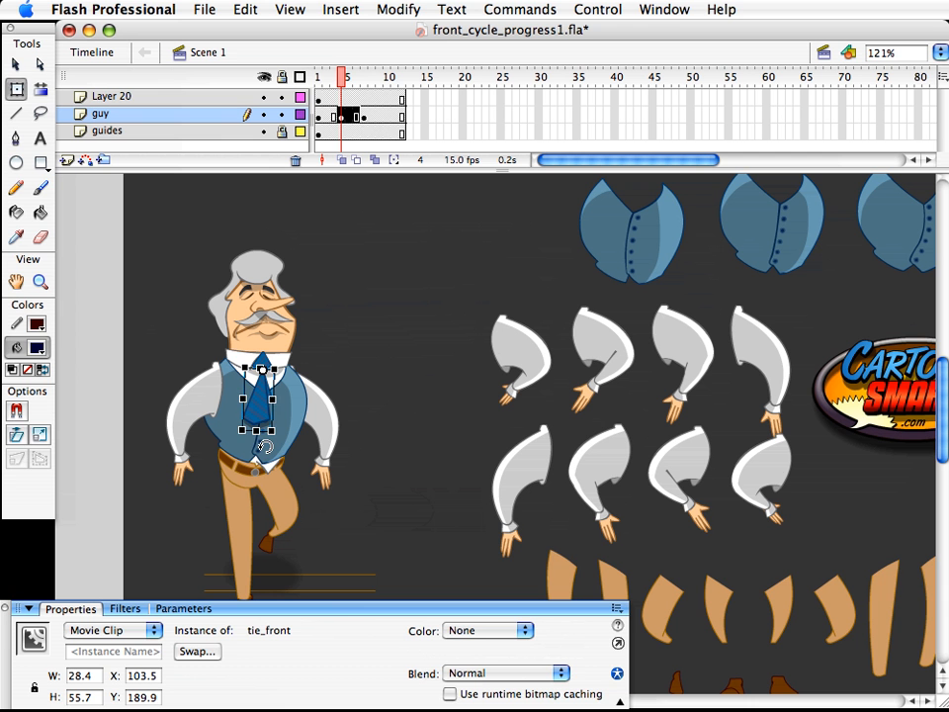
pyautogui.moveTo(264, 447); pyautogui.dragTo(271, 446)
pyautogui.click(400, 366)
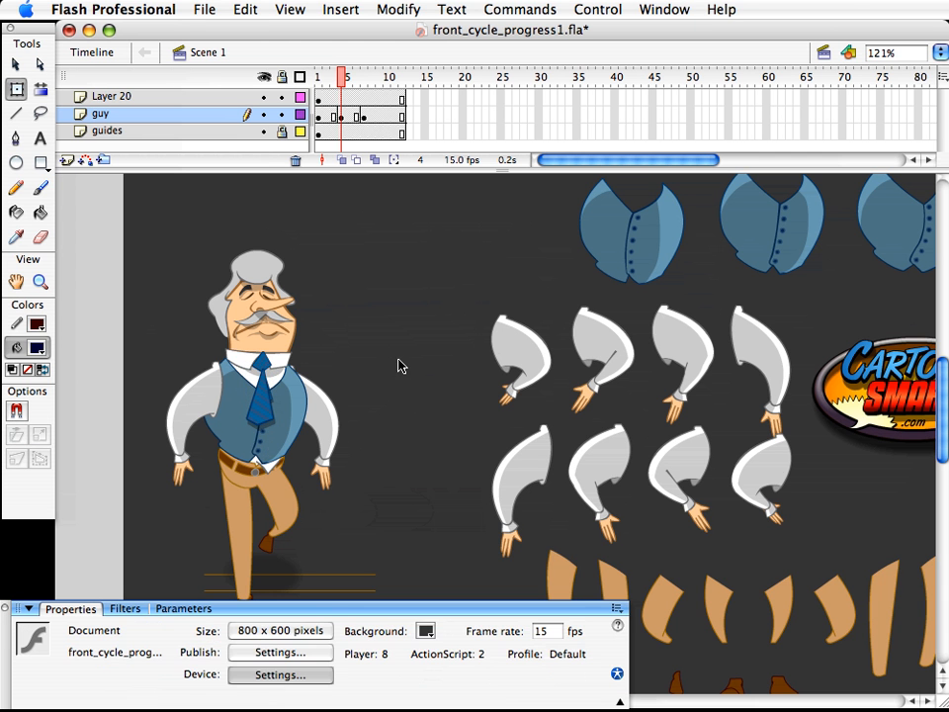
# - Nudge the mirrored arm and its hand down slightly at frame 4 and save the file
pyautogui.moveTo(348, 78)
pyautogui.mouseDown()
pyautogui.moveTo(388, 84)
pyautogui.moveTo(333, 85)
pyautogui.moveTo(345, 87)
pyautogui.mouseUp()
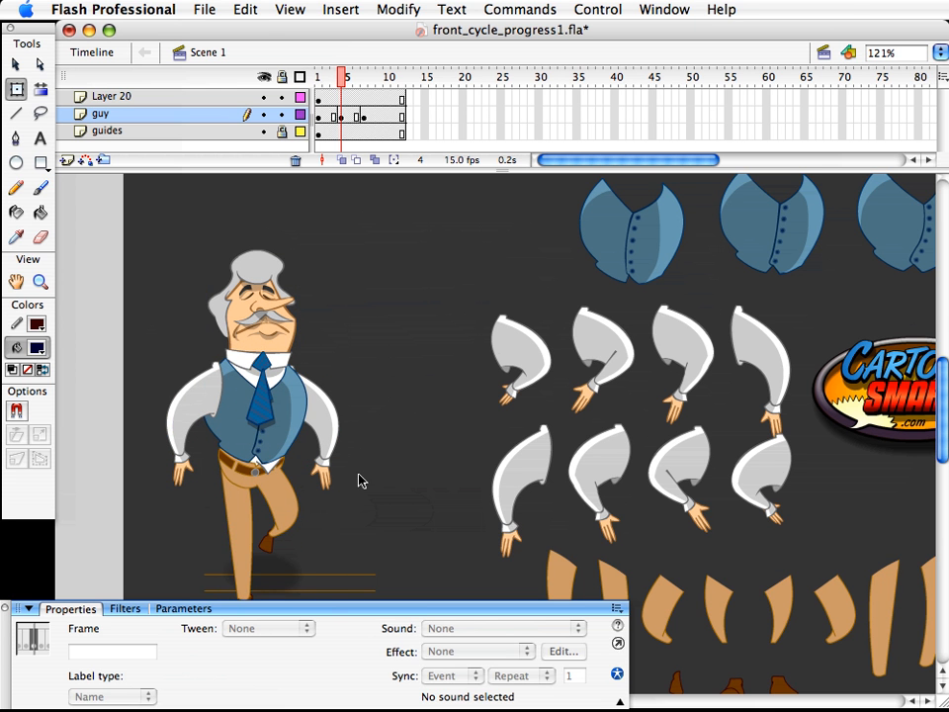
pyautogui.scroll(-2, 297, 445)
pyautogui.click(187, 435)
pyautogui.press('v')
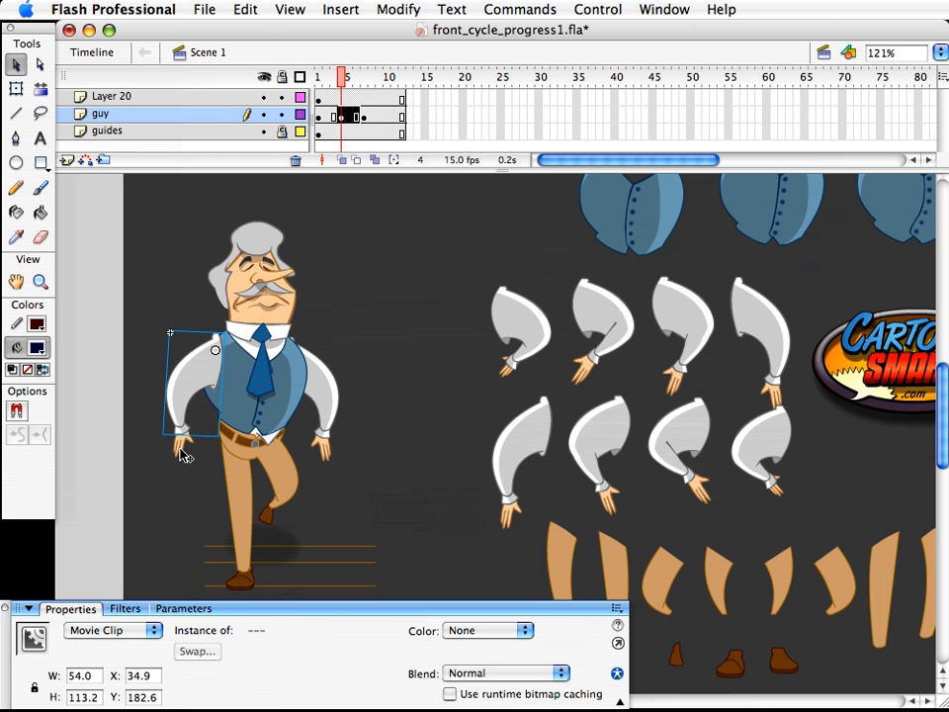
pyautogui.click(362, 342)
pyautogui.press('cmd+s')
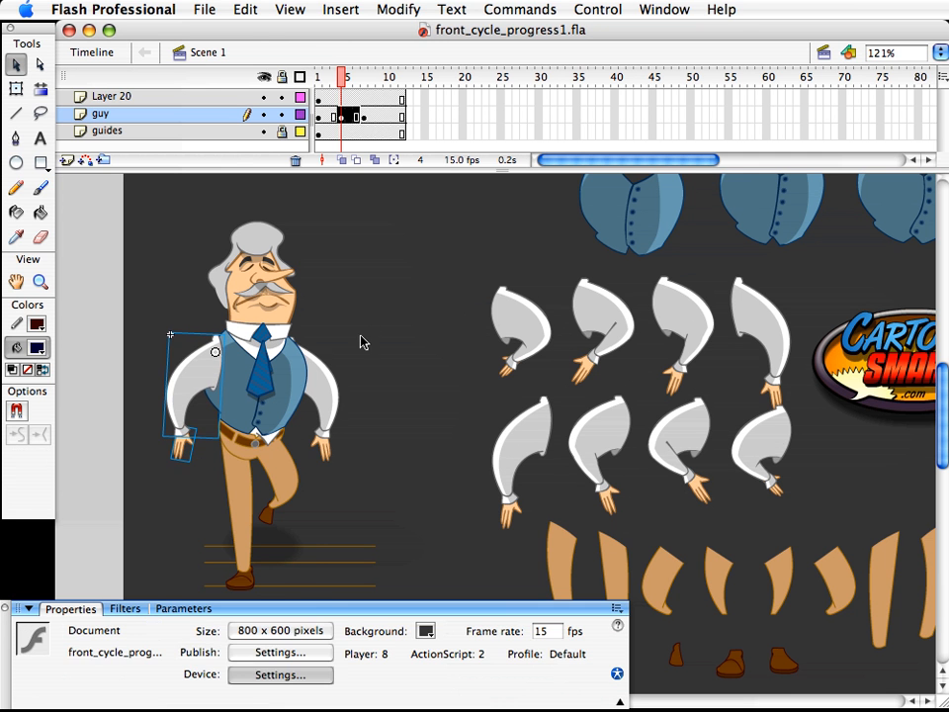
pyautogui.moveTo(354, 79); pyautogui.dragTo(339, 95)
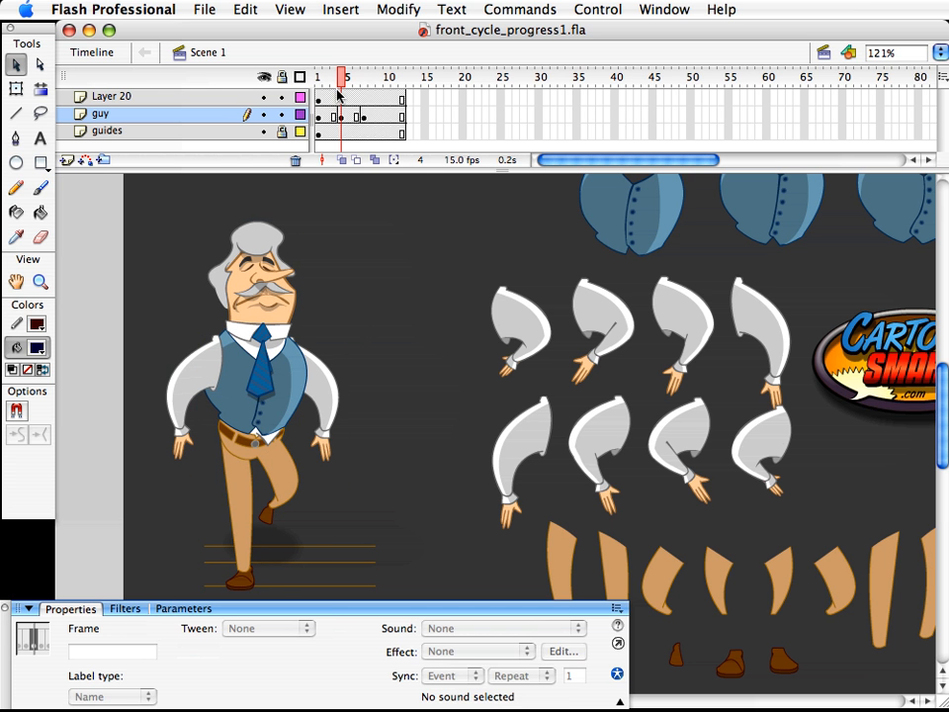
# - Reposition the shirt_hanging_out piece at the waist and flatten it to about 22 by 14 px
pyautogui.click(276, 447)
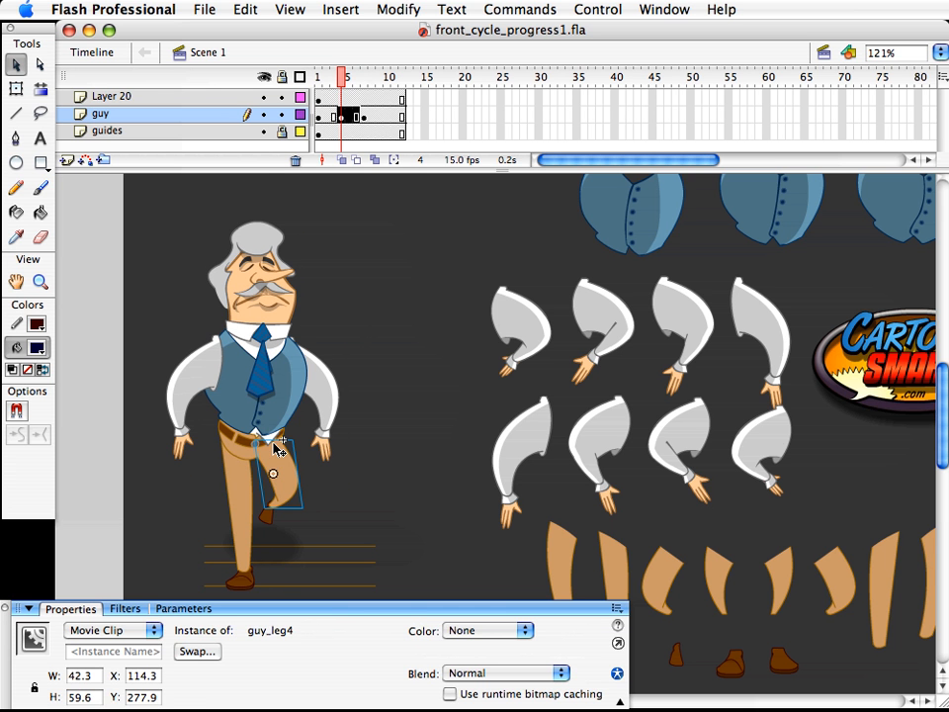
pyautogui.click(276, 441)
pyautogui.press('Up')
pyautogui.press('Right')
pyautogui.press('Right')
pyautogui.press('Up')
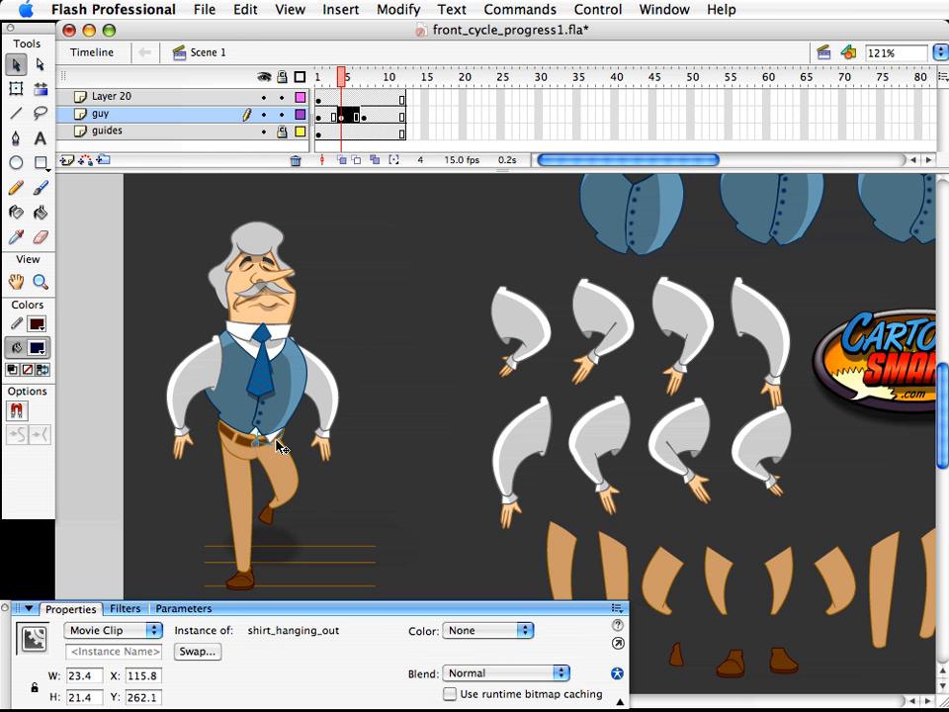
pyautogui.press('Down')
pyautogui.press('Down')
pyautogui.press('q')
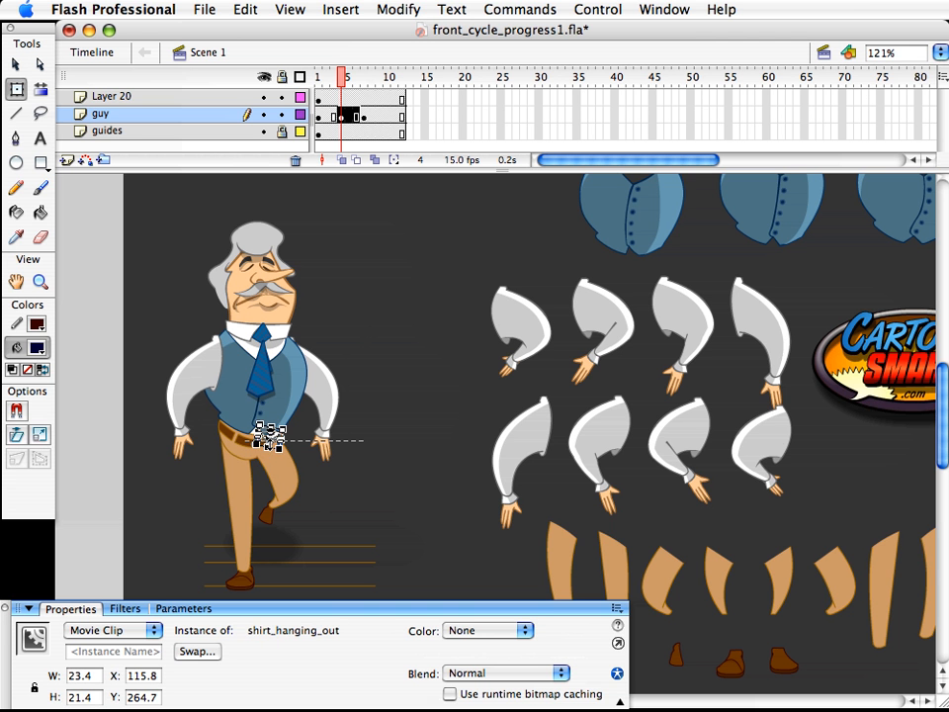
pyautogui.click(441, 514)
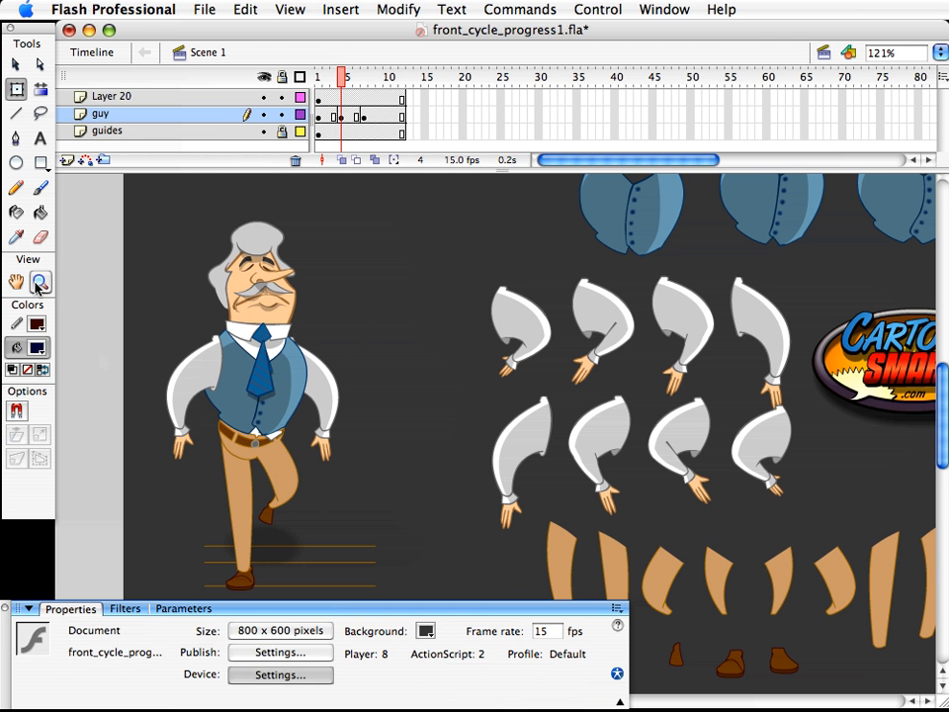
# - Rotate and reposition the shirt_hanging_out piece under the vest's lower edge, at about X 120.5, Y 267.1
pyautogui.click(41, 282)
pyautogui.moveTo(254, 407); pyautogui.dragTo(327, 458)
pyautogui.press('v')
pyautogui.click(392, 423)
pyautogui.press('q')
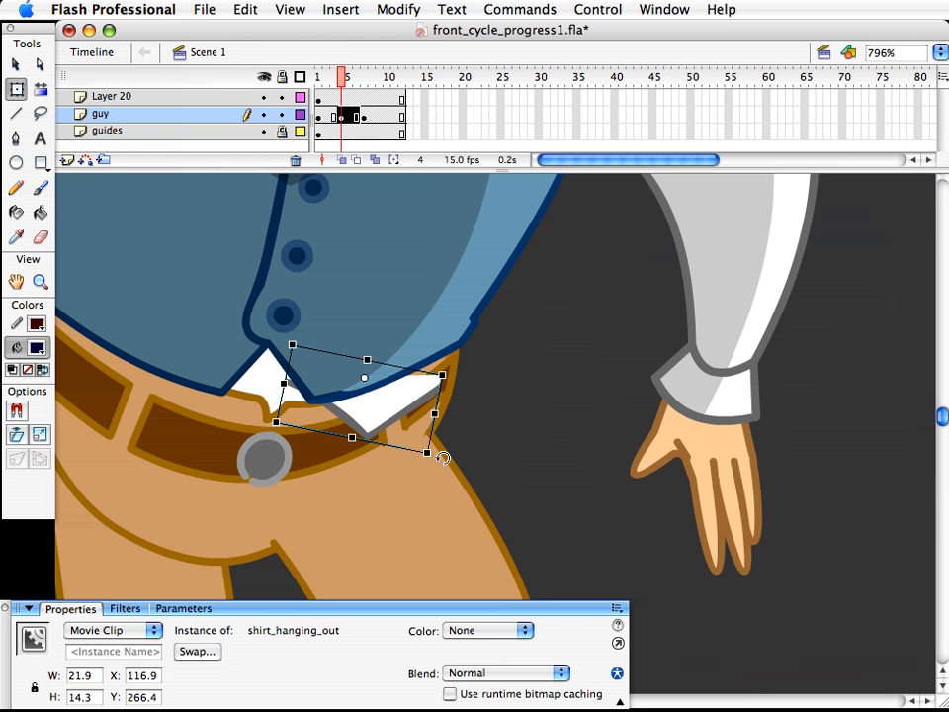
pyautogui.moveTo(472, 420); pyautogui.dragTo(471, 420)
pyautogui.press('v')
pyautogui.moveTo(391, 415); pyautogui.dragTo(409, 415)
pyautogui.press('q')
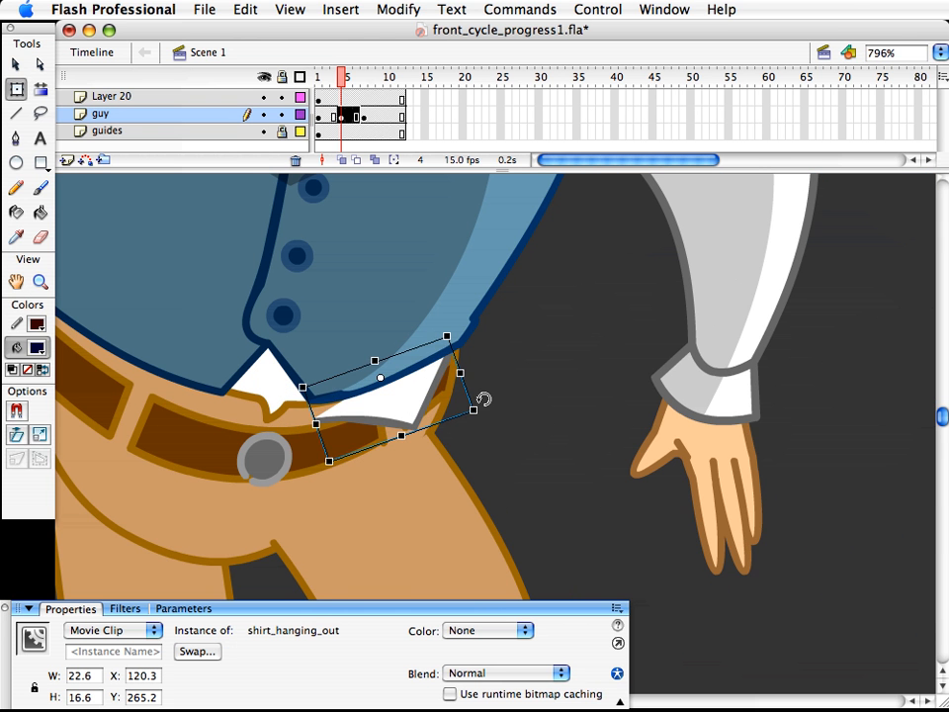
pyautogui.moveTo(484, 399); pyautogui.dragTo(424, 495)
pyautogui.press('v')
pyautogui.press('q')
pyautogui.press('v')
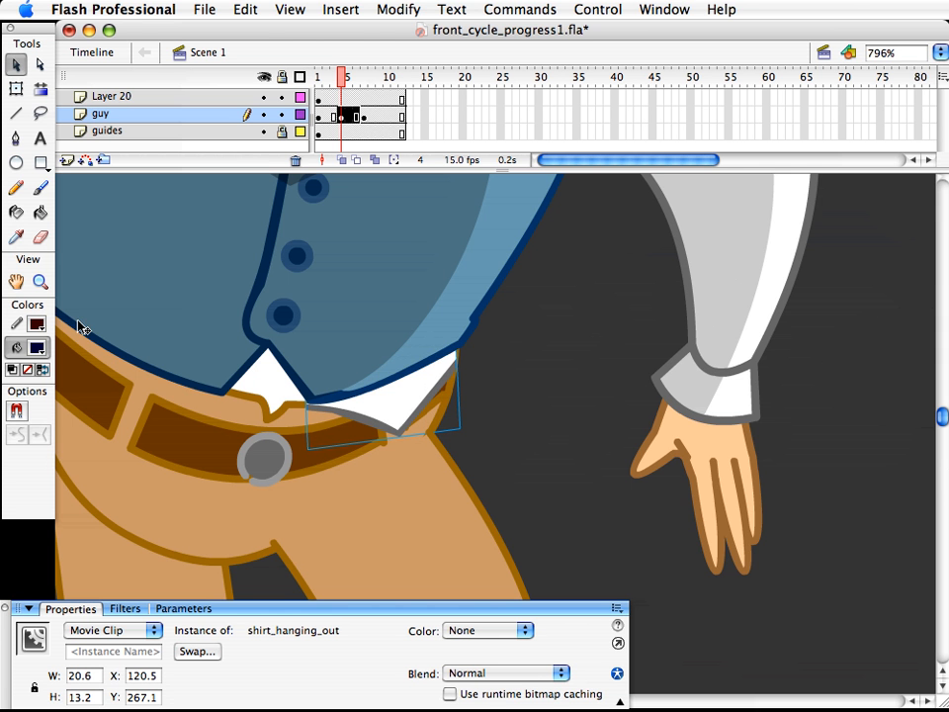
# - Rotate the guy_hand1 below the guy_arm2 sleeve inward and nudge it into the cuff at about X 154.8, Y 261.6
pyautogui.click(40, 282)
pyautogui.keyDown('alt'); pyautogui.click(474, 496); pyautogui.keyUp('alt')
pyautogui.keyDown('alt'); pyautogui.click(483, 492); pyautogui.keyUp('alt')
pyautogui.keyDown('alt'); pyautogui.click(489, 496); pyautogui.keyUp('alt')
pyautogui.moveTo(538, 419); pyautogui.dragTo(401, 508)
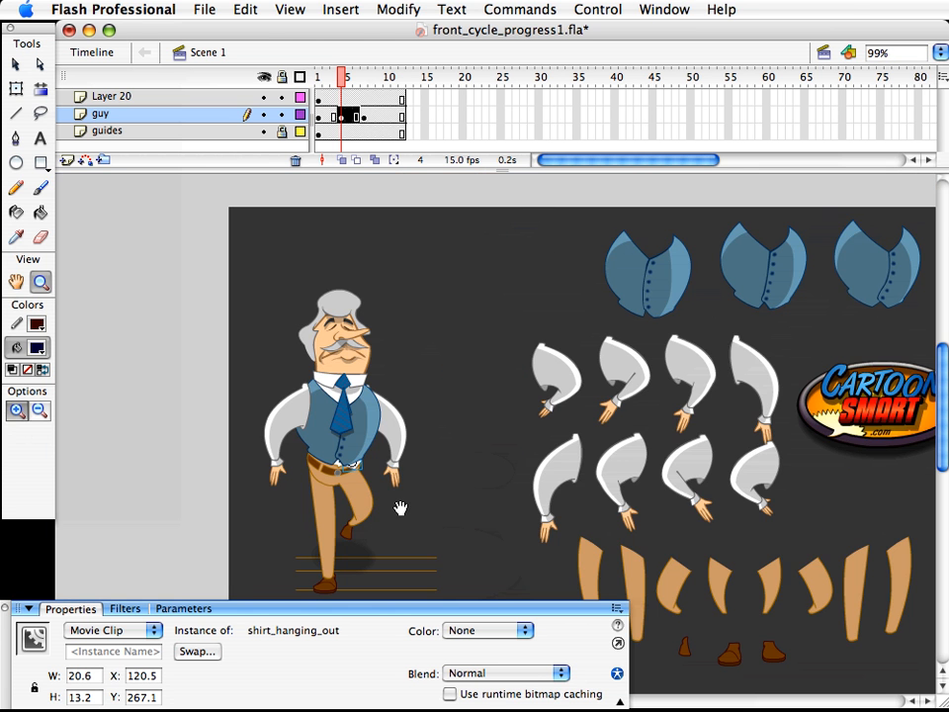
pyautogui.press('v')
pyautogui.click(442, 482)
pyautogui.click(408, 493)
pyautogui.press('q')
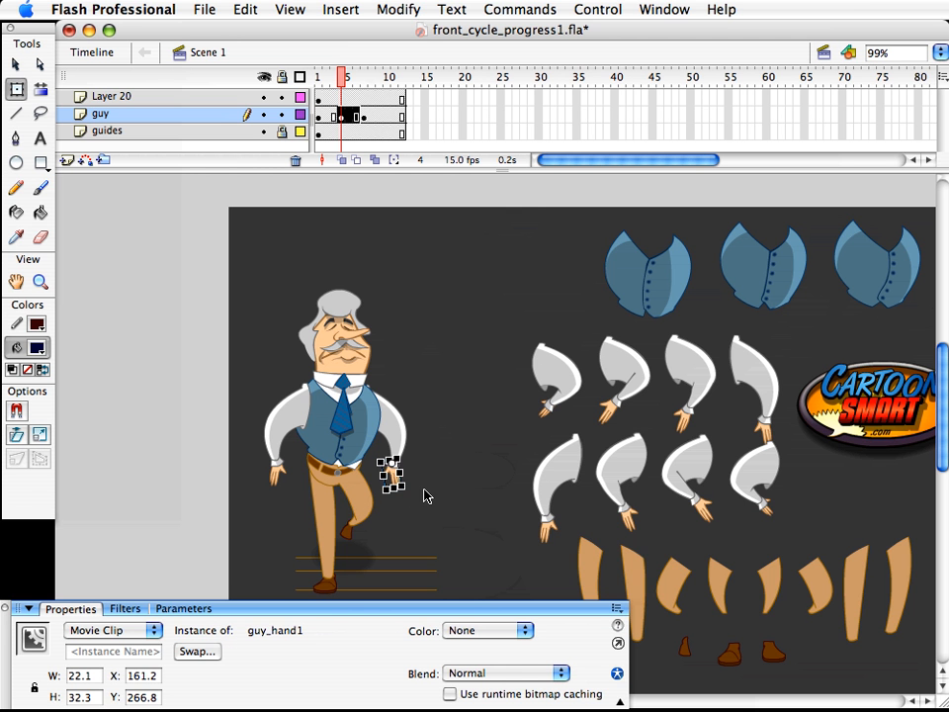
pyautogui.moveTo(416, 491); pyautogui.dragTo(404, 492)
pyautogui.press('Up')
pyautogui.press('Up')
pyautogui.press('Right')
pyautogui.press('Right')
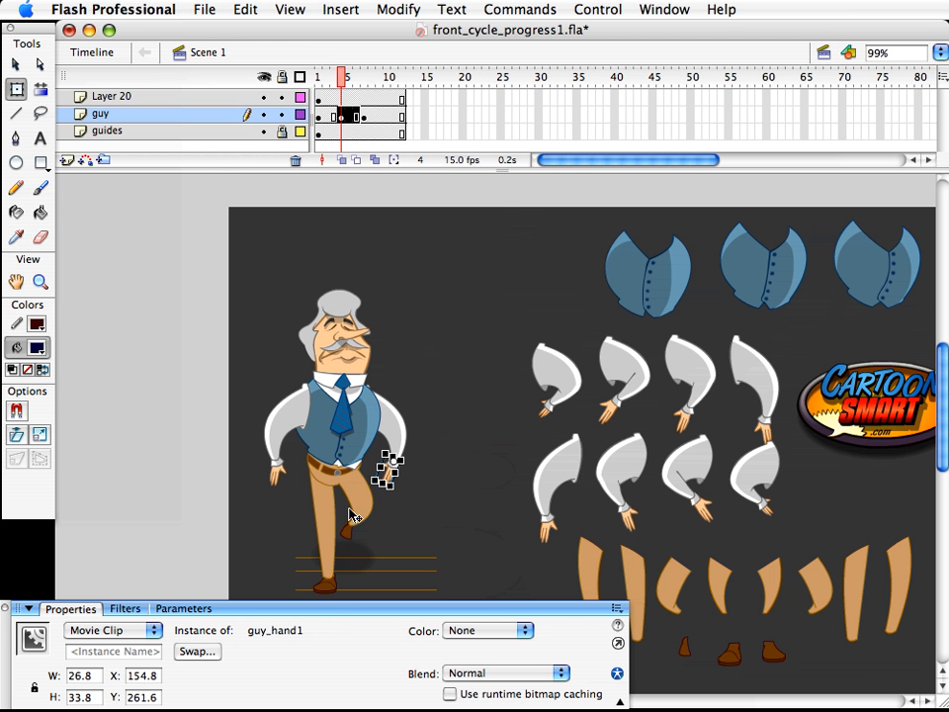
# - Rotate the mirrored arm's guy_hand1 slightly inward toward the body
pyautogui.click(277, 480)
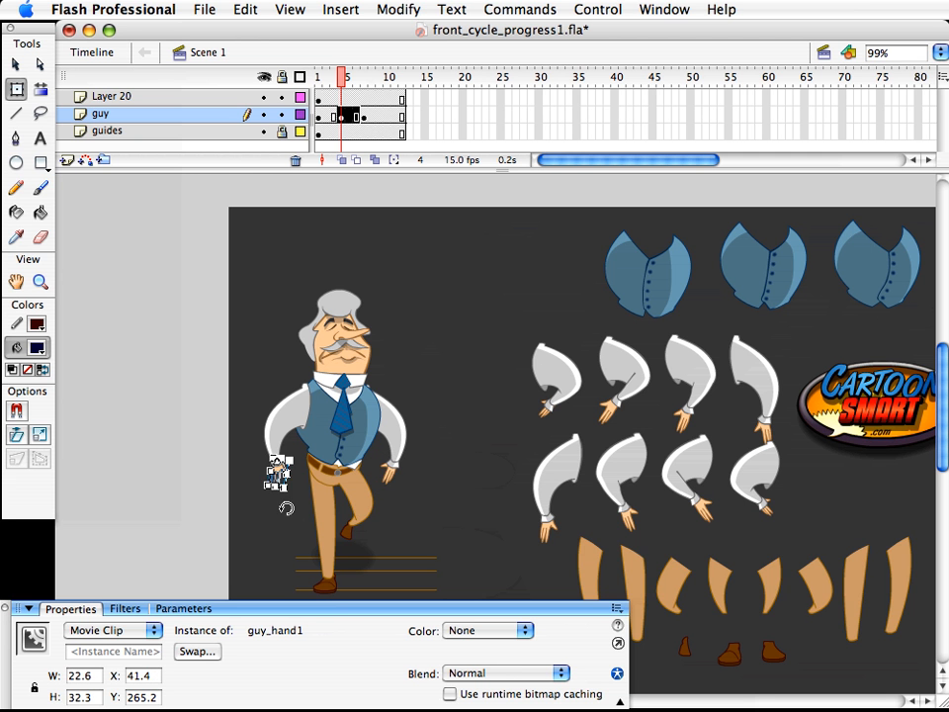
pyautogui.moveTo(278, 509); pyautogui.dragTo(273, 487)
pyautogui.click(466, 392)
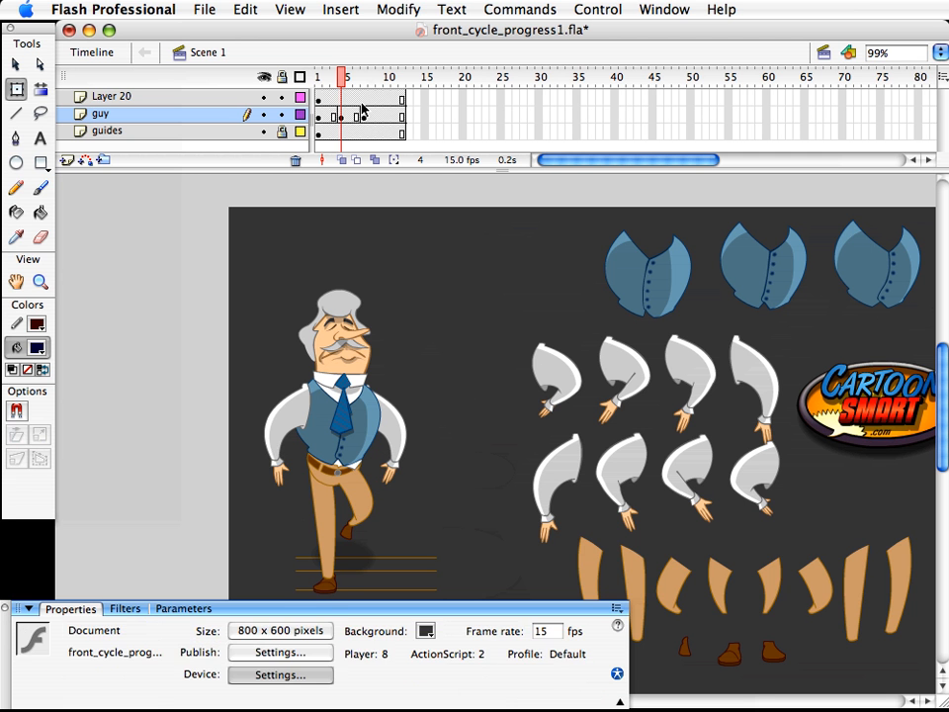
# - Compare the arm and hand positions across the poses at frames 1, 5 and 9
pyautogui.moveTo(342, 79); pyautogui.dragTo(320, 89)
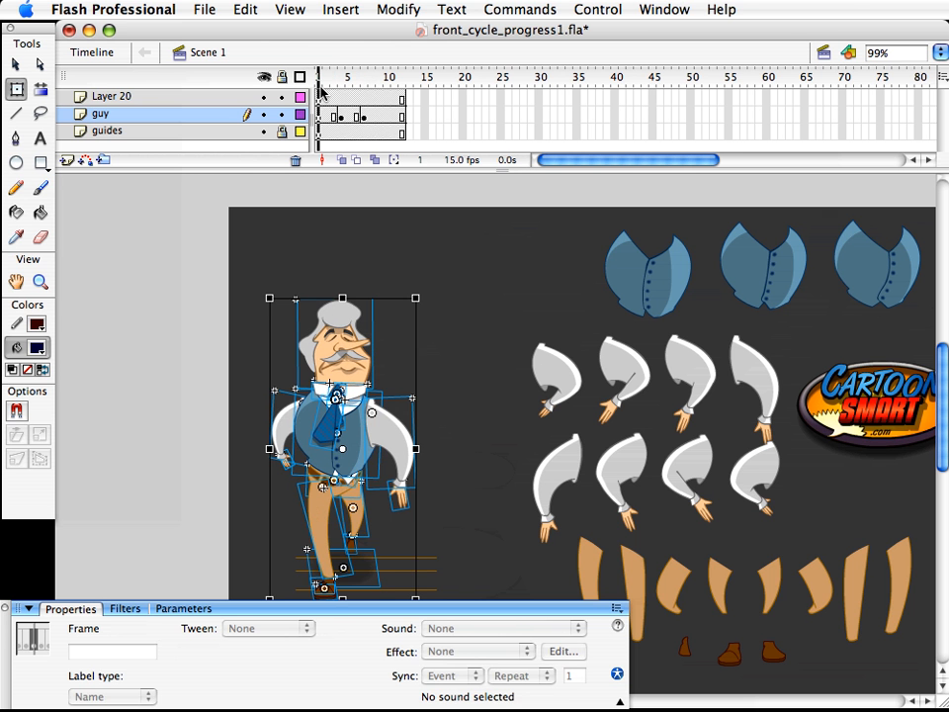
pyautogui.click(441, 350)
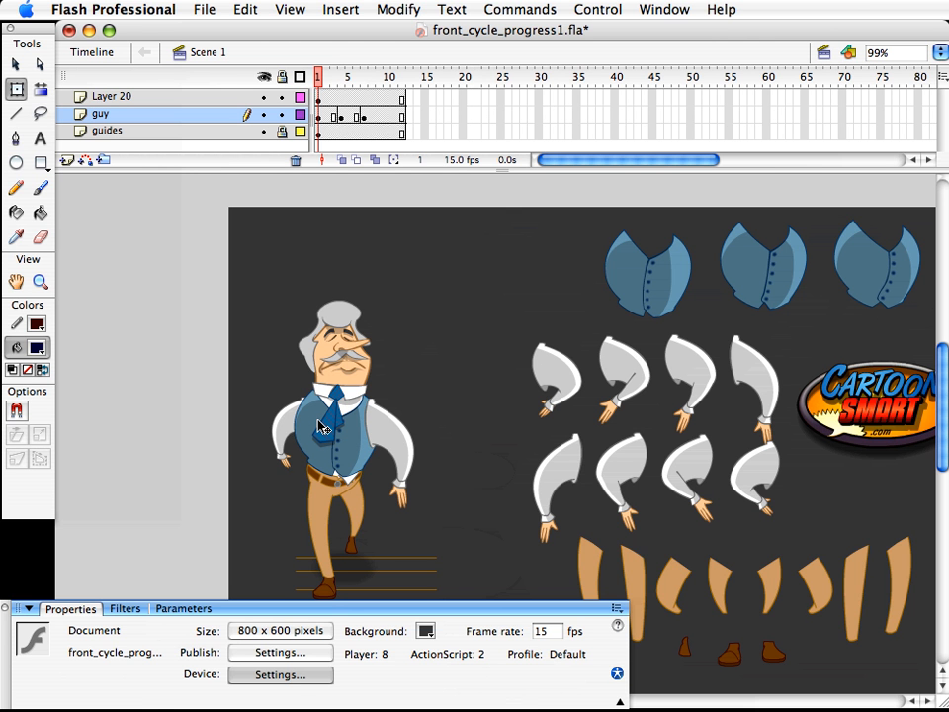
pyautogui.click(286, 453)
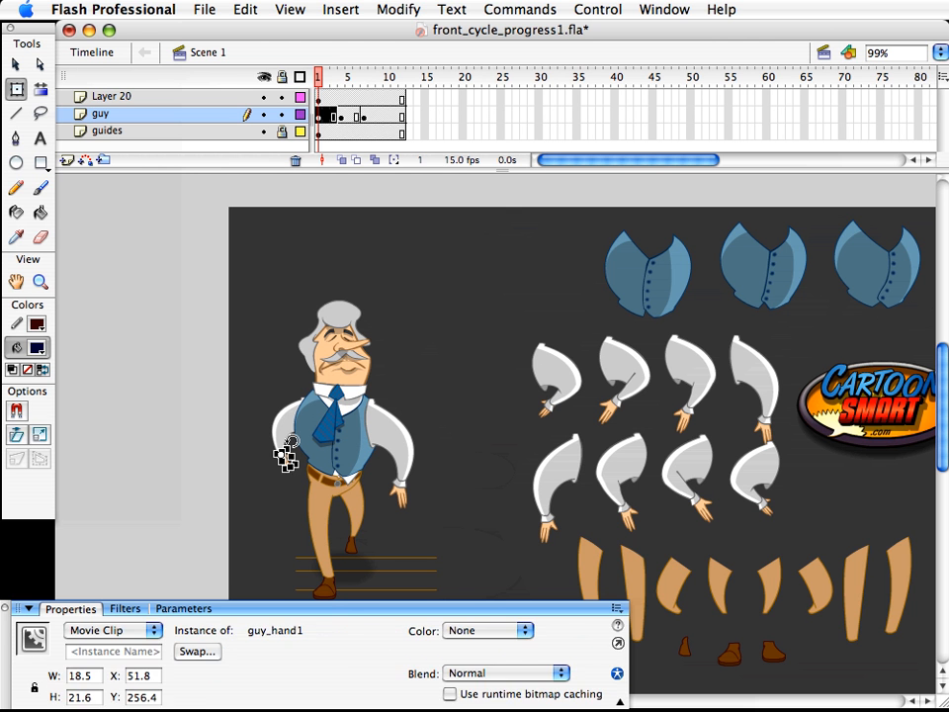
pyautogui.click(285, 462)
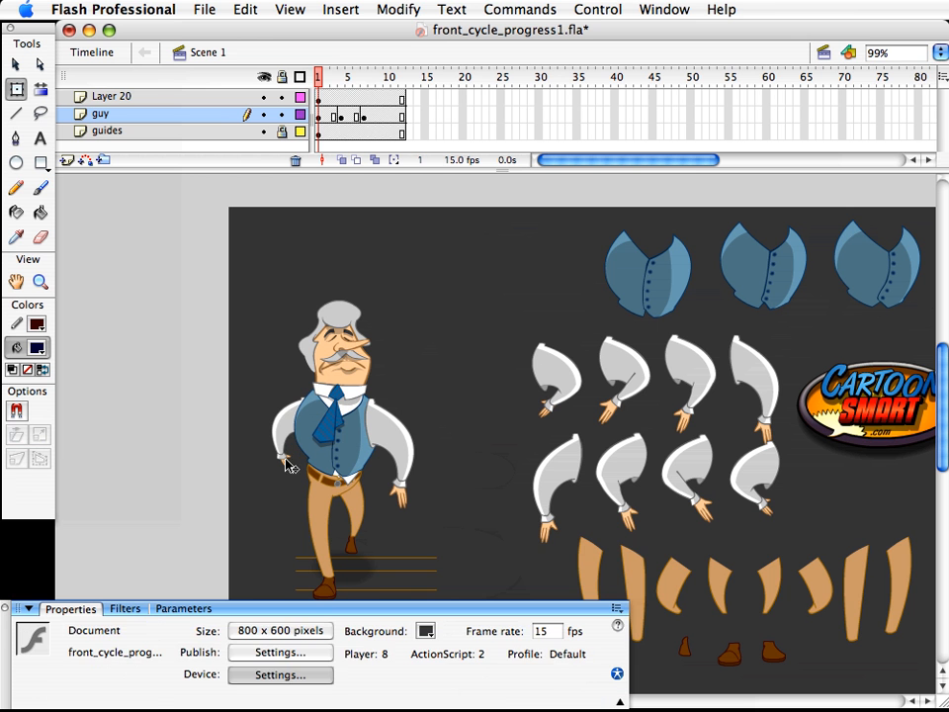
pyautogui.click(345, 83)
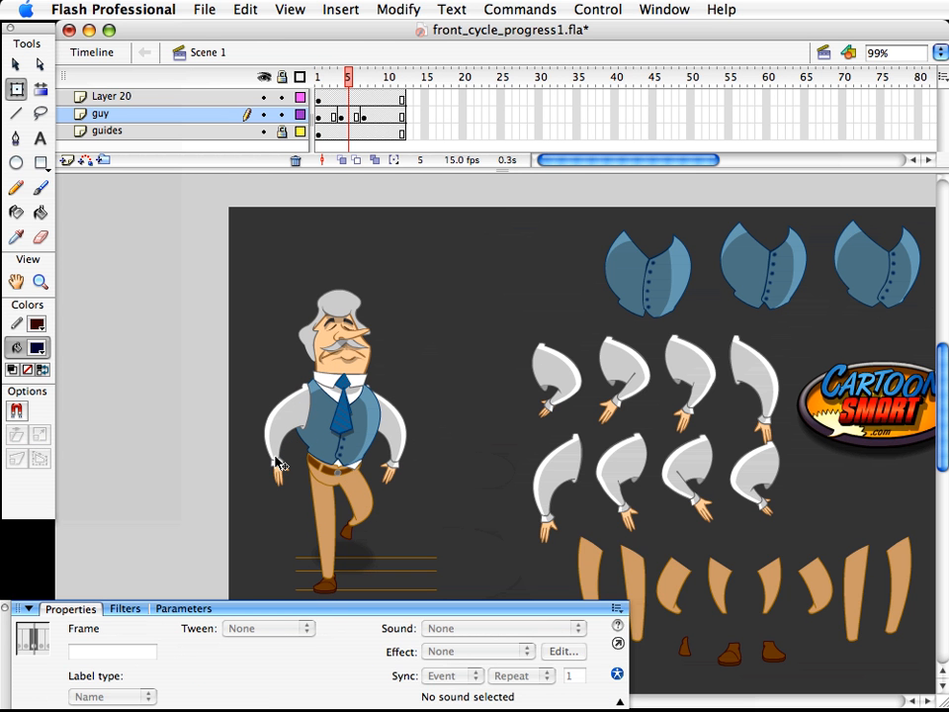
pyautogui.press('.')
pyautogui.press('.')
pyautogui.press('.')
pyautogui.press('.')
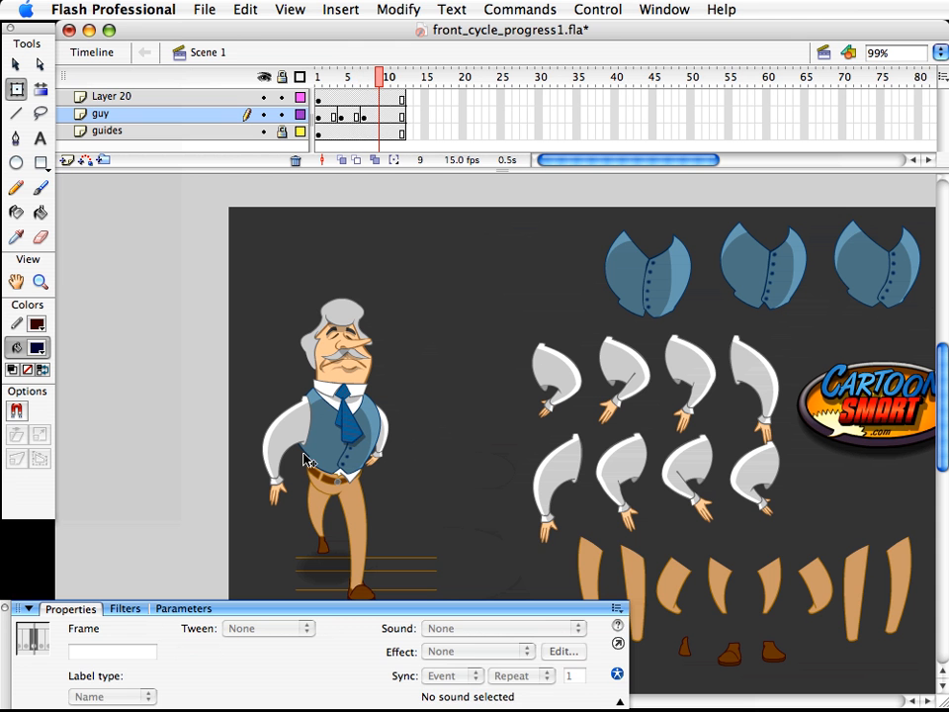
pyautogui.click(282, 471)
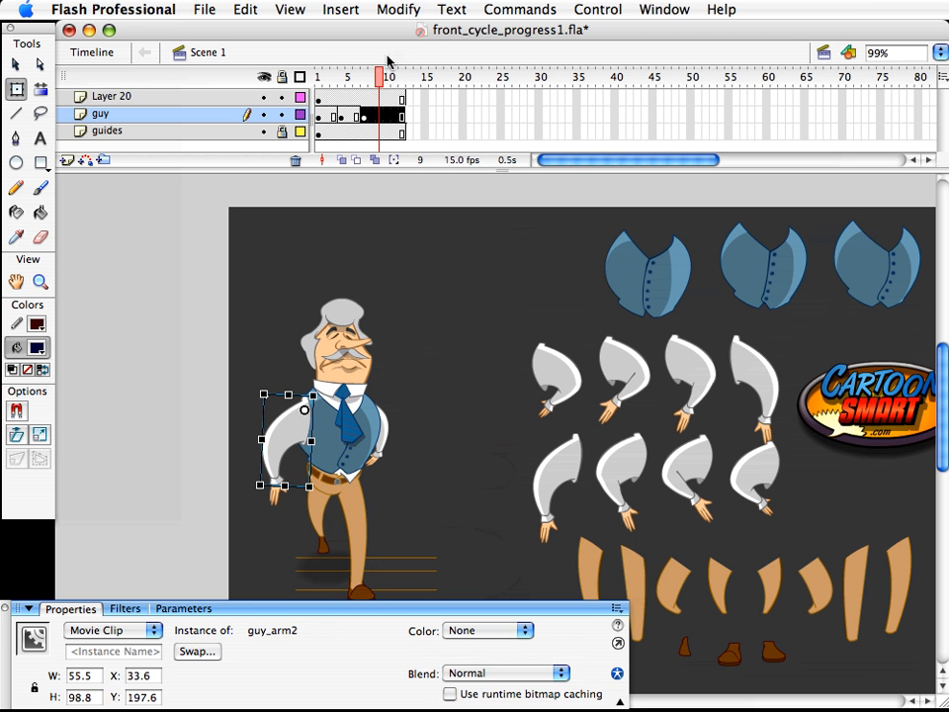
# - Compare the passing pose at frames 4 and 5 with the stride poses around frames 1 and 8
pyautogui.moveTo(387, 76); pyautogui.dragTo(343, 87)
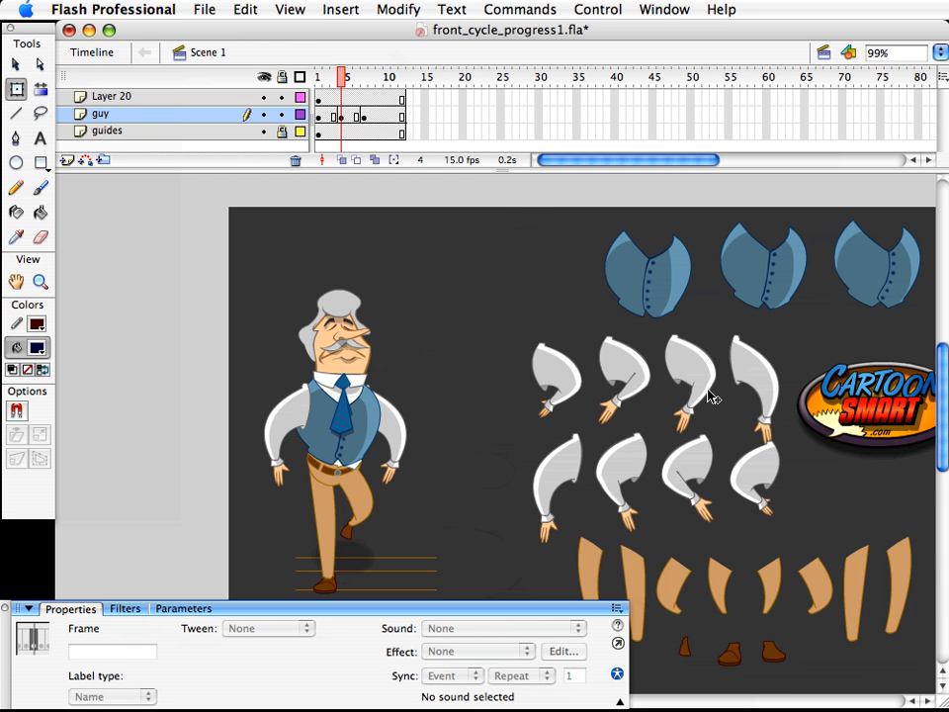
pyautogui.click(423, 380)
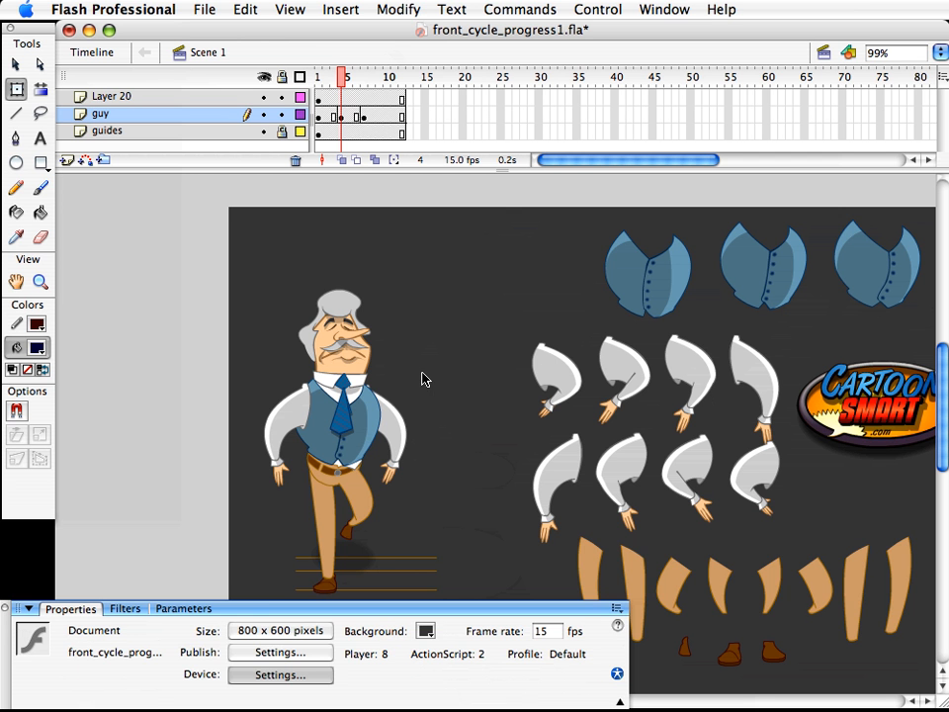
pyautogui.click(382, 87)
pyautogui.moveTo(381, 87); pyautogui.dragTo(348, 84)
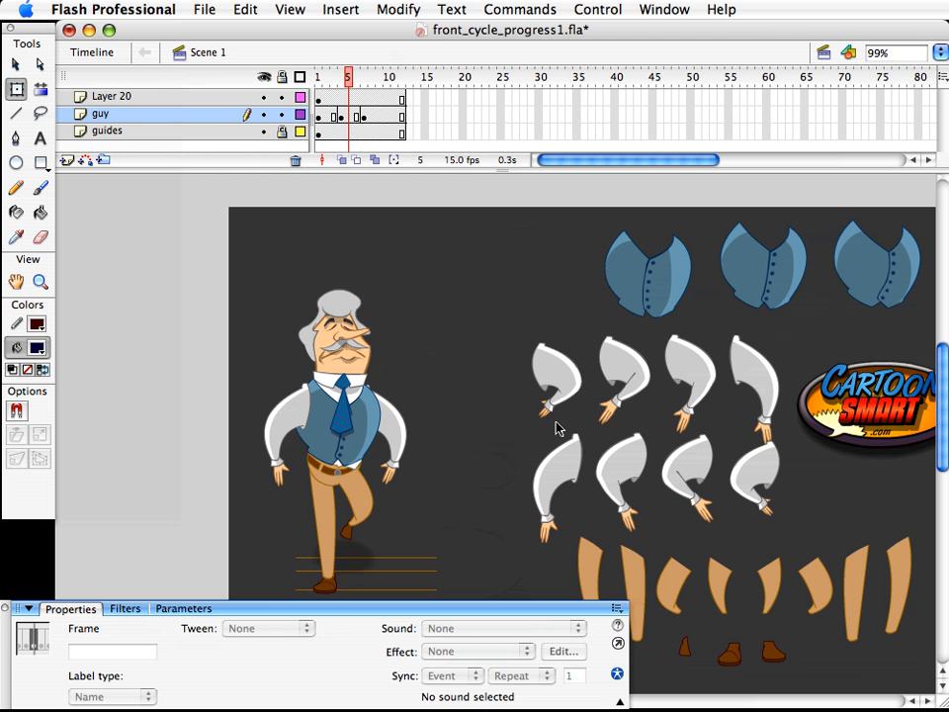
pyautogui.click(504, 469)
pyautogui.scroll(-1, 504, 469)
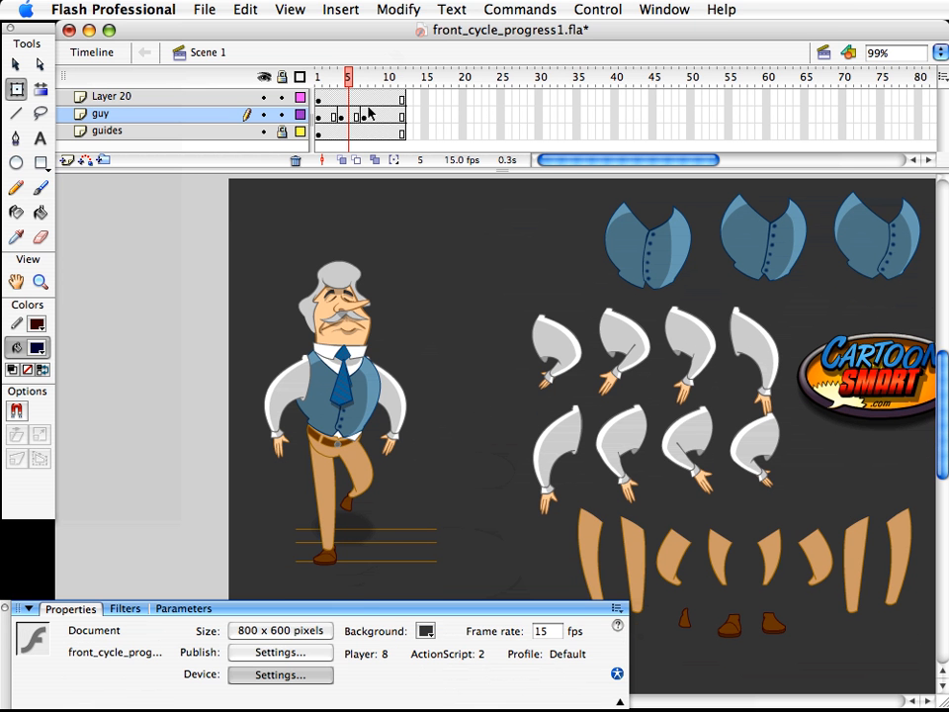
pyautogui.click(327, 88)
pyautogui.moveTo(328, 88); pyautogui.dragTo(372, 111)
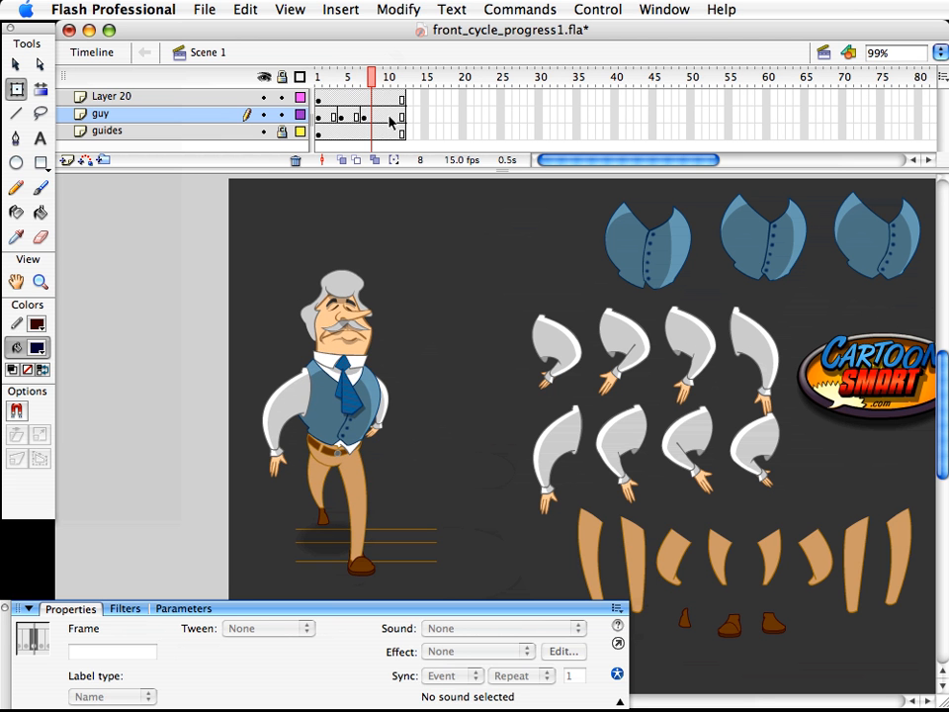
# - Insert a keyframe at frame 10 on the guy layer and paste a copy of the frame 4 pose into it
pyautogui.click(387, 117)
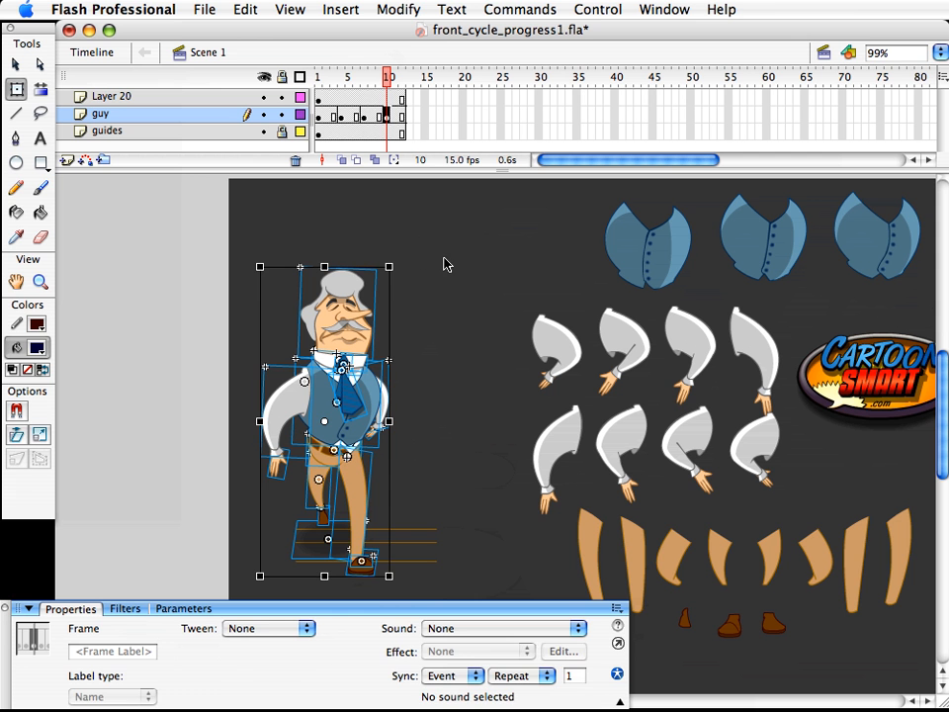
pyautogui.click(445, 265)
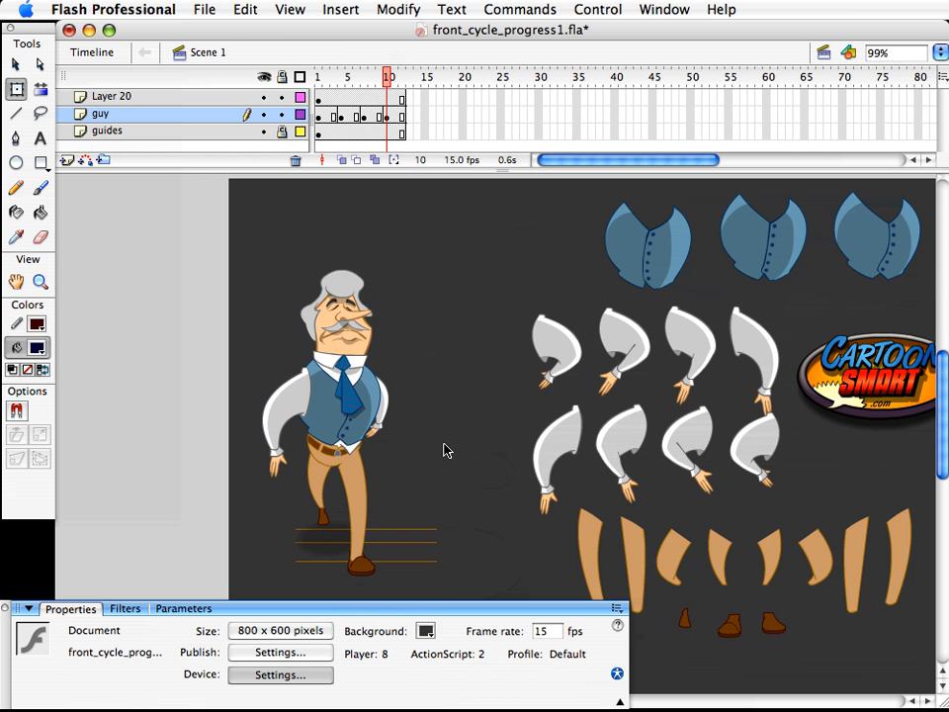
pyautogui.click(340, 117)
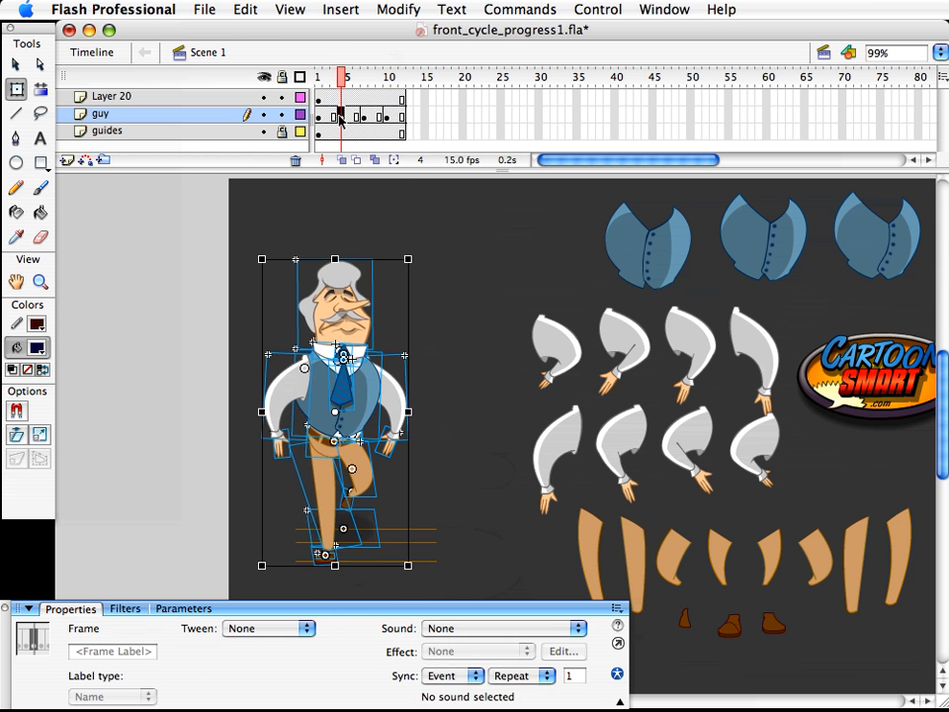
pyautogui.rightClick(340, 117)
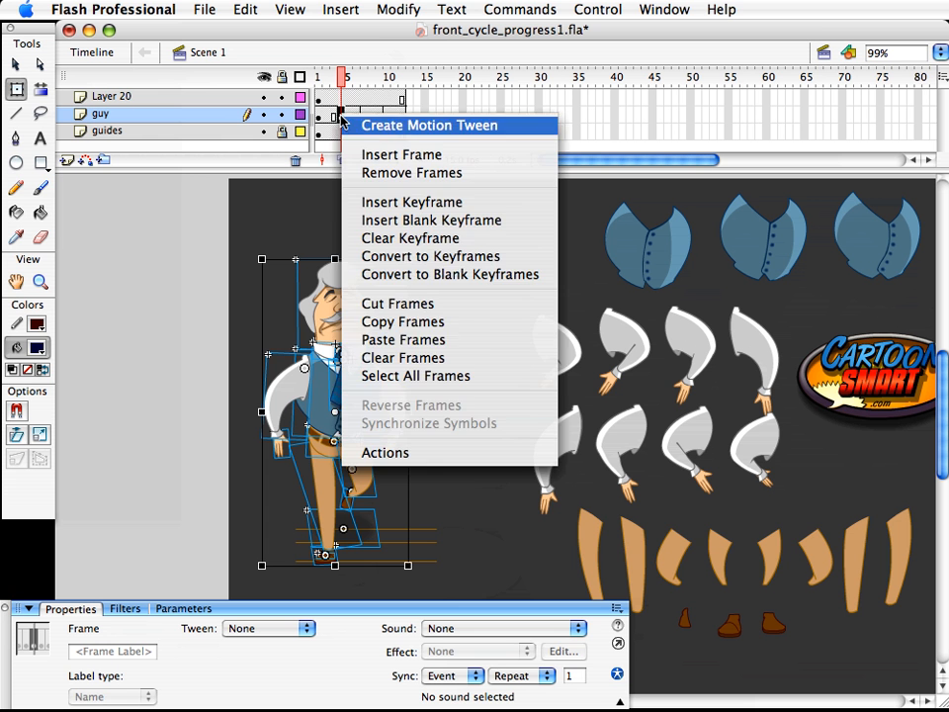
pyautogui.click(403, 331)
pyautogui.rightClick(389, 117)
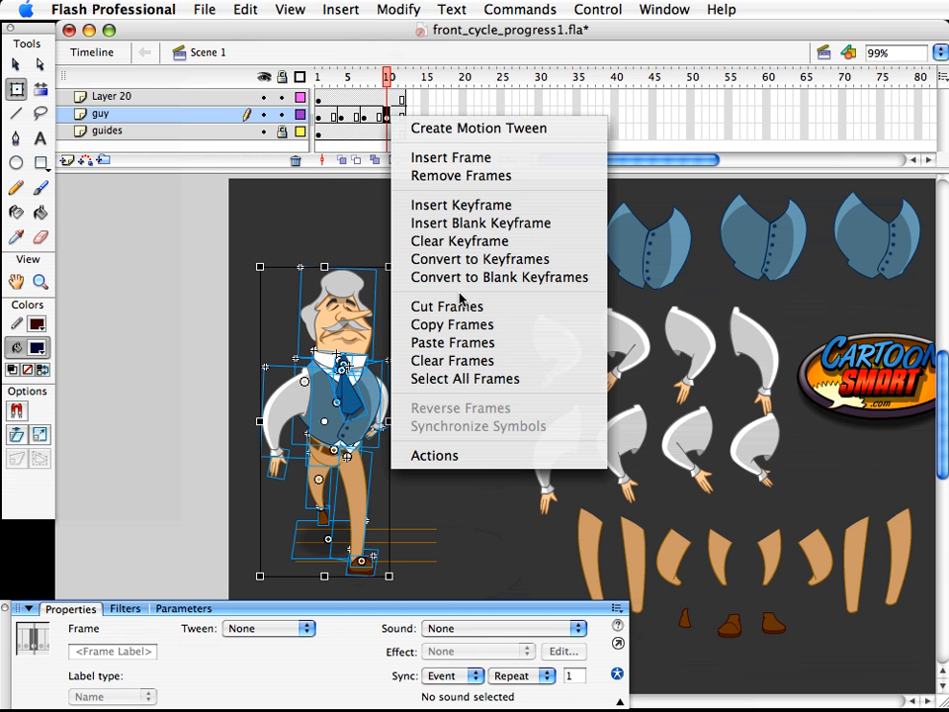
pyautogui.click(453, 326)
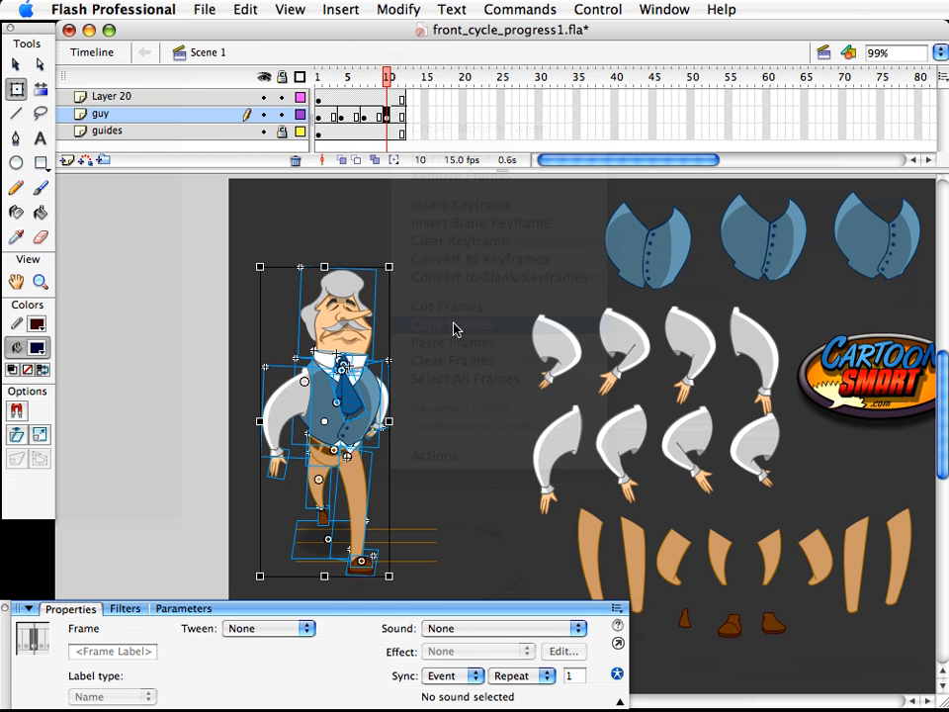
pyautogui.rightClick(343, 117)
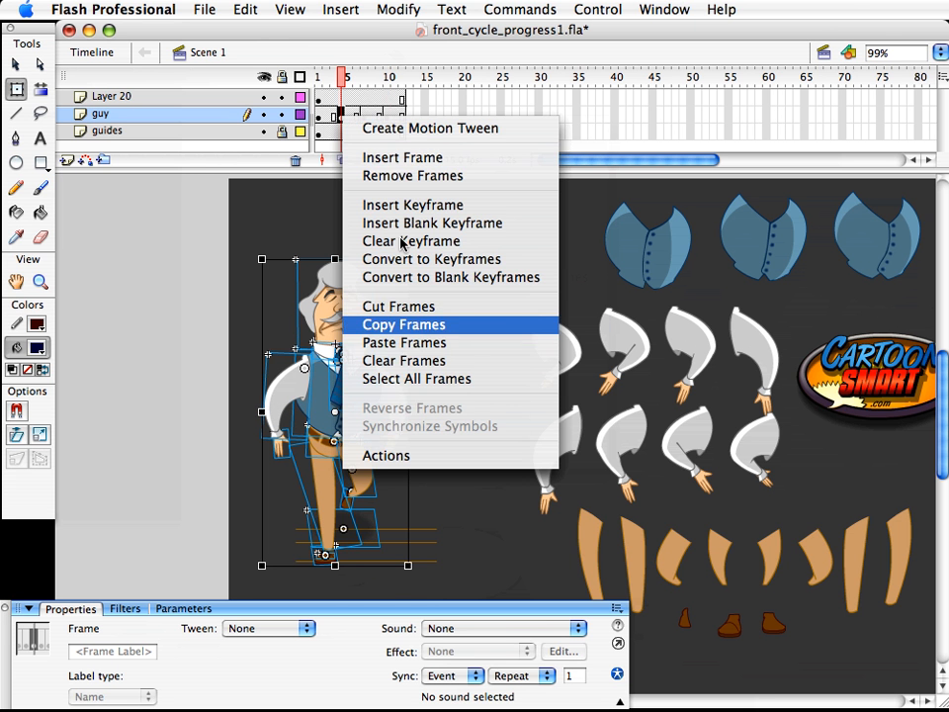
pyautogui.click(403, 325)
pyautogui.click(393, 116)
pyautogui.rightClick(388, 116)
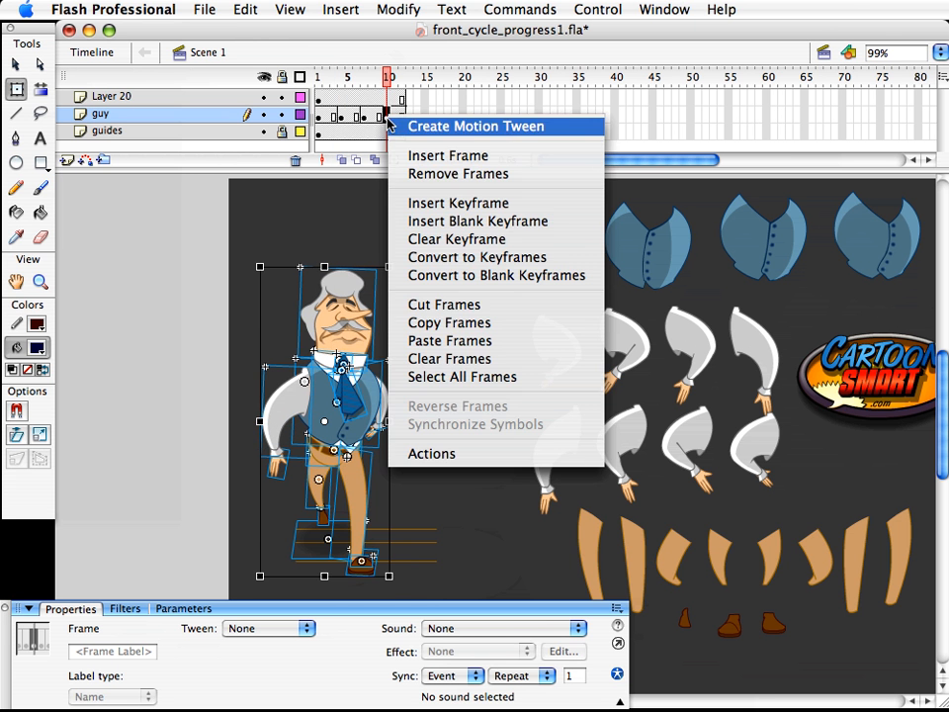
pyautogui.click(450, 340)
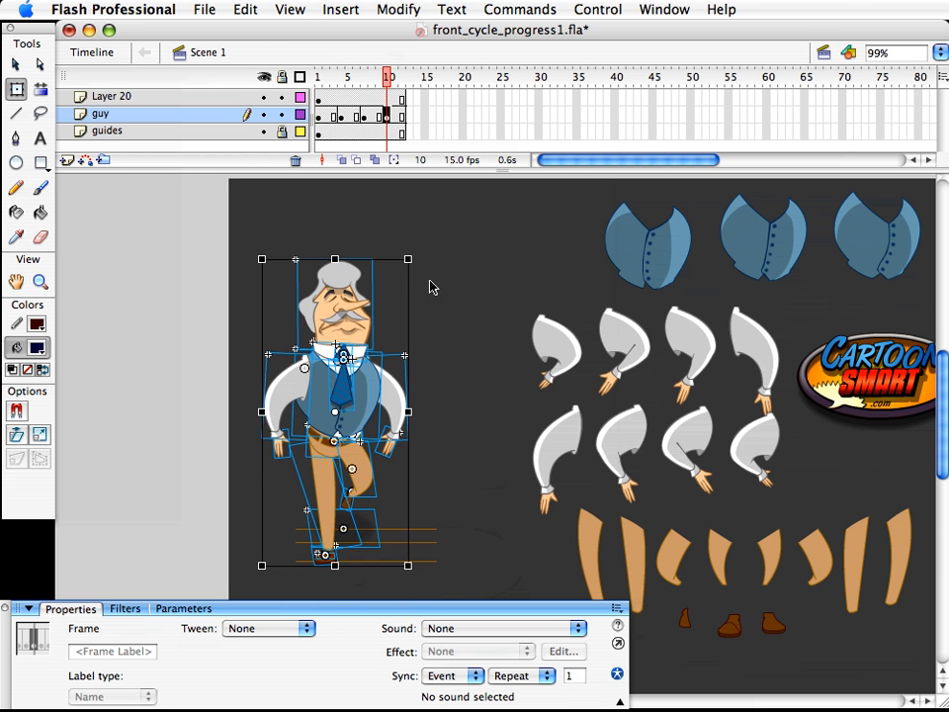
pyautogui.click(479, 415)
# - Flip guy_leg4, guy_leg3 and shoe_top horizontally together in frame 10 and skew them slightly sideways at the feet
pyautogui.press('v')
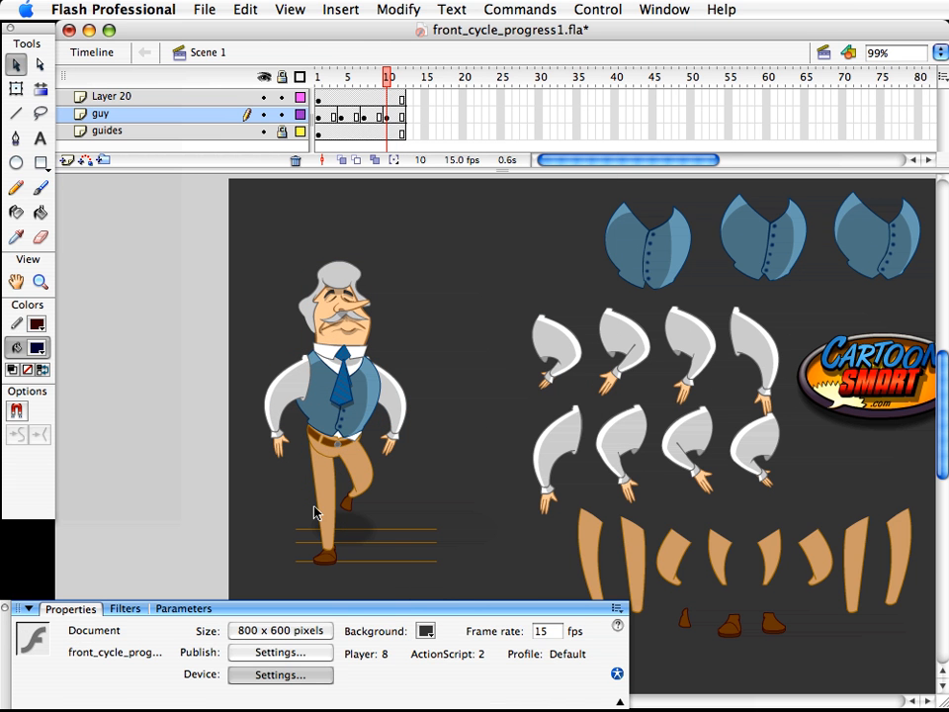
pyautogui.click(360, 486)
pyautogui.keyDown('shift'); pyautogui.click(350, 509); pyautogui.keyUp('shift')
pyautogui.keyDown('shift'); pyautogui.click(314, 512); pyautogui.keyUp('shift')
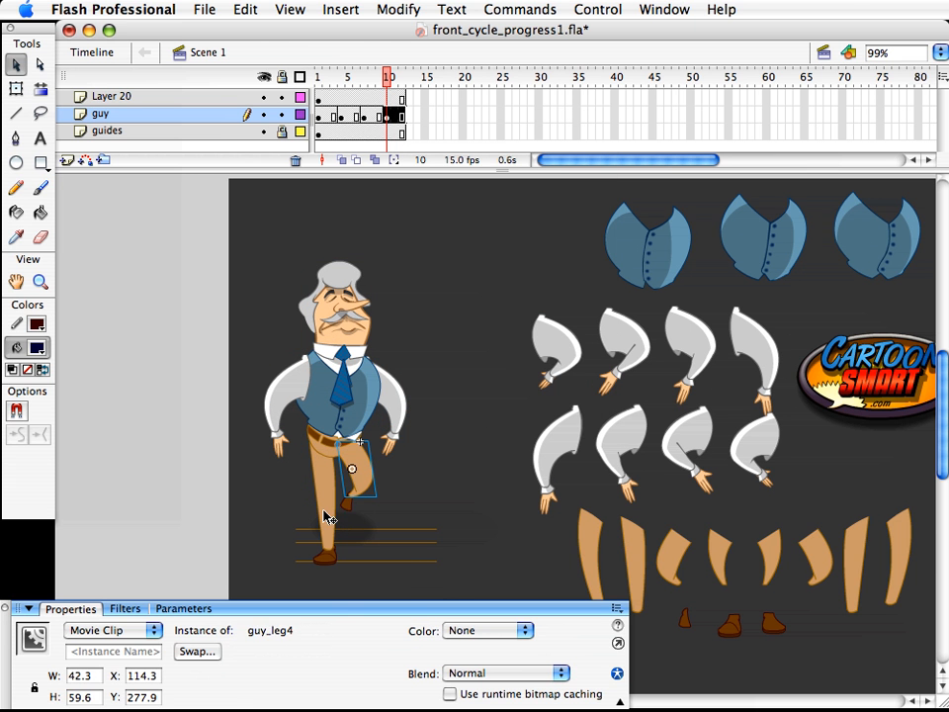
pyautogui.keyDown('shift'); pyautogui.click(338, 554); pyautogui.keyUp('shift')
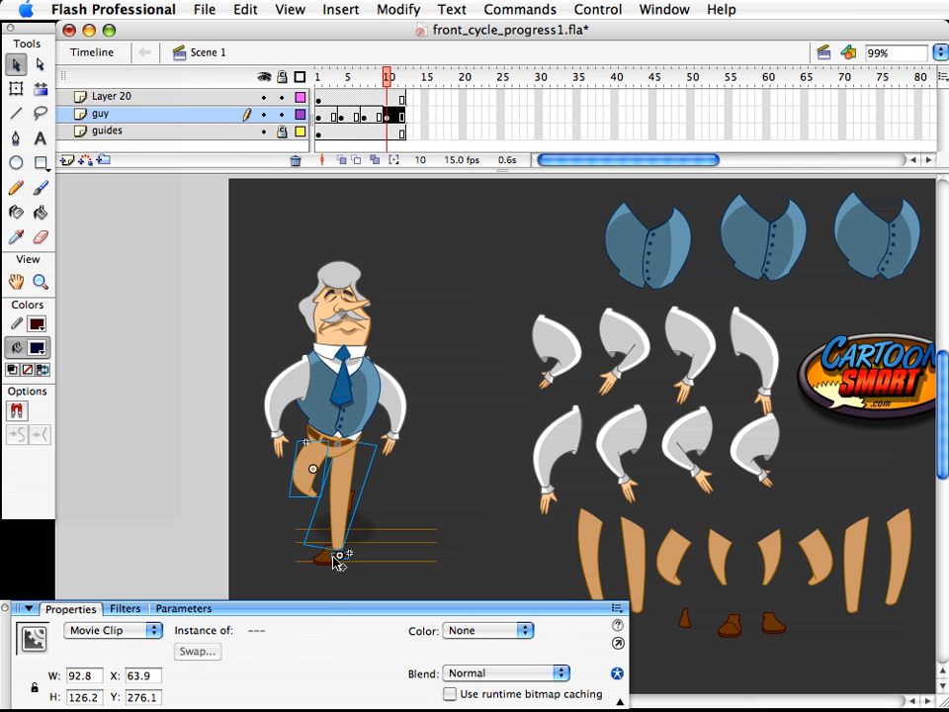
pyautogui.press('q')
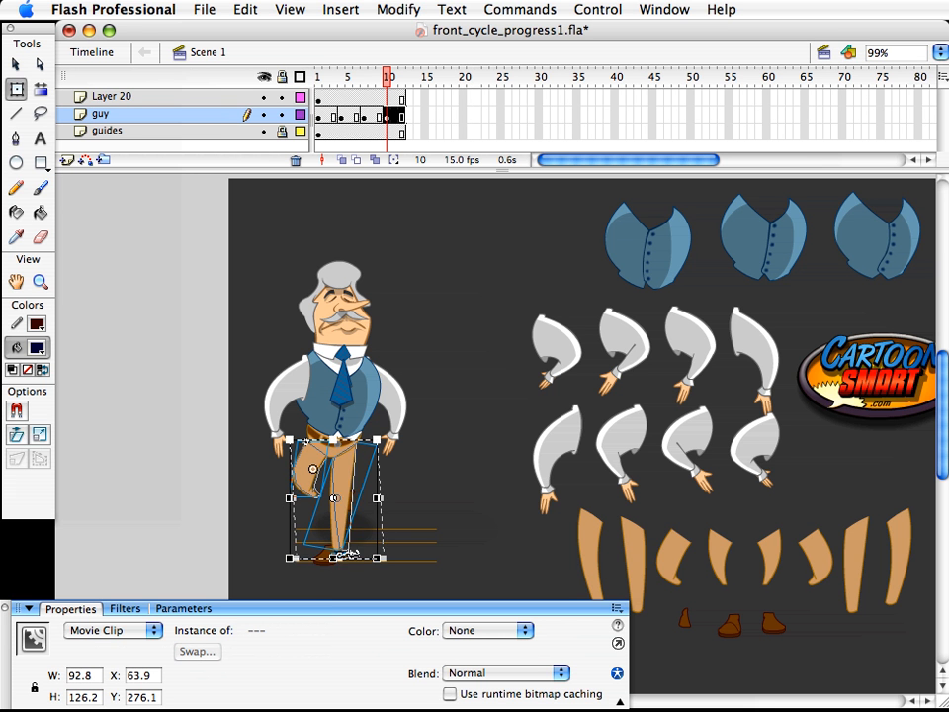
pyautogui.moveTo(345, 557); pyautogui.dragTo(353, 557)
pyautogui.click(426, 501)
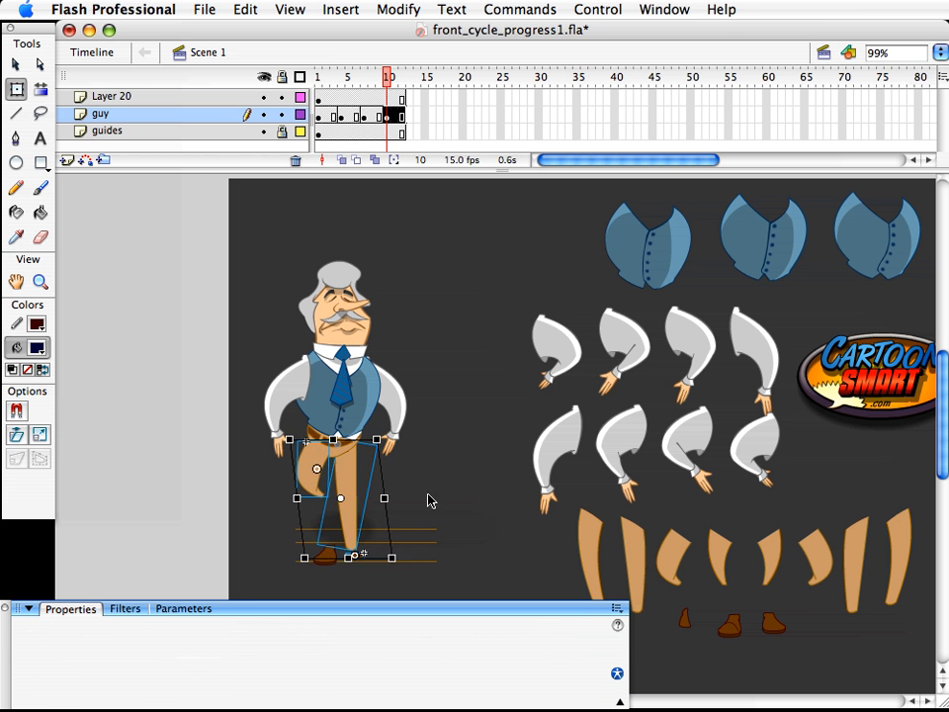
# - Nudge the shoe_top piece back over the planted shoe, at about X 91.0, Y 396.2
pyautogui.click(359, 564)
pyautogui.press('v')
pyautogui.hotkey('shift', 'Left')
pyautogui.hotkey('shift', 'Left')
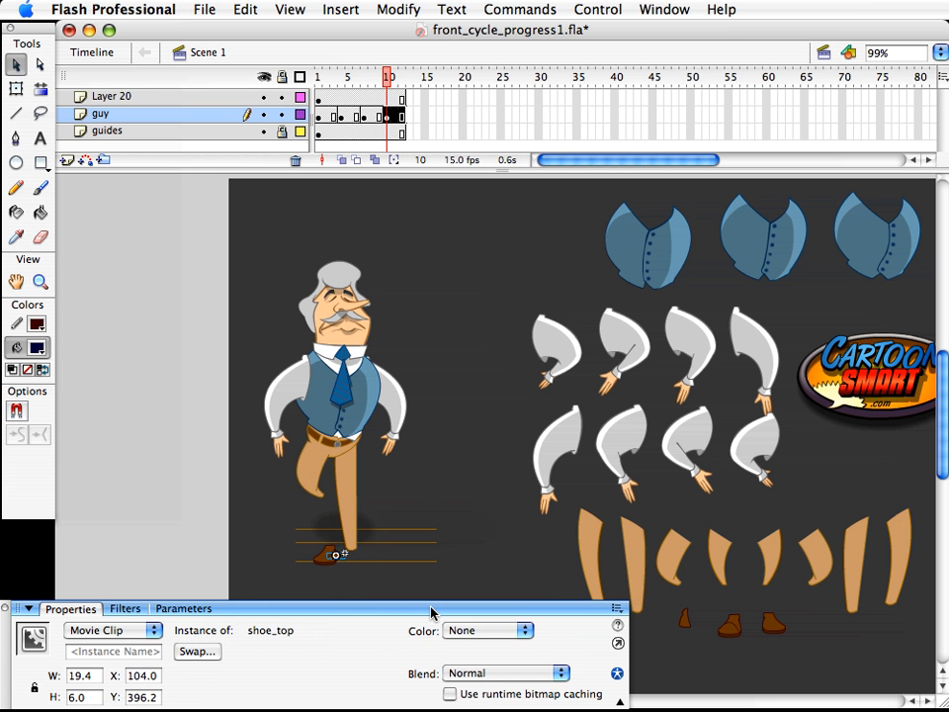
pyautogui.hotkey('shift', 'Left')
pyautogui.press('Left')
pyautogui.press('Left')
pyautogui.press('Left')
# - Shift the raised foot's guy_shoe2 sideways under the flipped bent leg, at about X 88.0, Y 327.4
pyautogui.moveTo(478, 457); pyautogui.dragTo(312, 525)
pyautogui.hotkey('shift', 'Left')
pyautogui.hotkey('shift', 'Left')
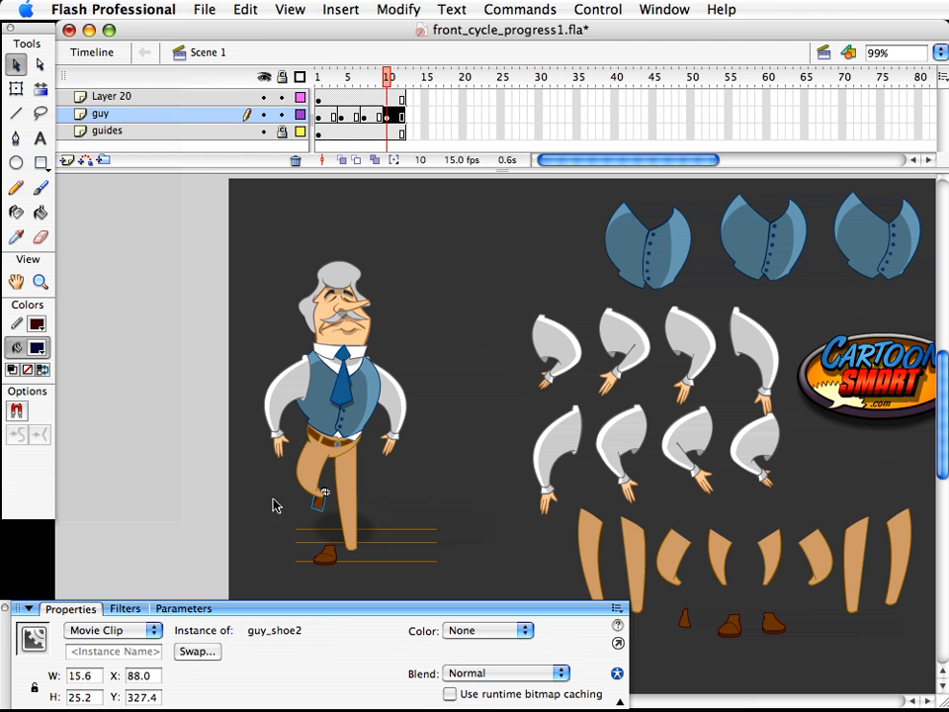
# - Send the straight guy_leg3 backward and nudge it toward the hip, at about X 88.0, Y 266.1
pyautogui.click(364, 495)
pyautogui.press('super+Down')
pyautogui.press('Left')
pyautogui.press('Left')
pyautogui.press('Left')
pyautogui.press('Left')
pyautogui.press('Left')
pyautogui.press('Left')
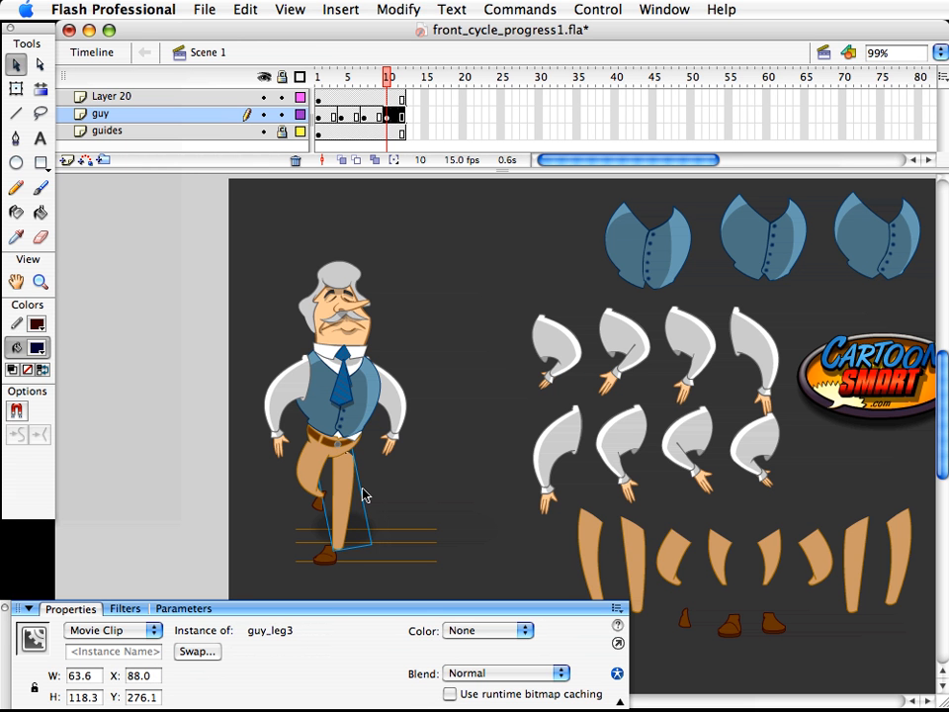
pyautogui.hotkey('shift', 'Up')
# - Rotate the straight guy_leg3 so its lower end swings outward, placing it at about X 91.9, Y 266.3
pyautogui.press('q')
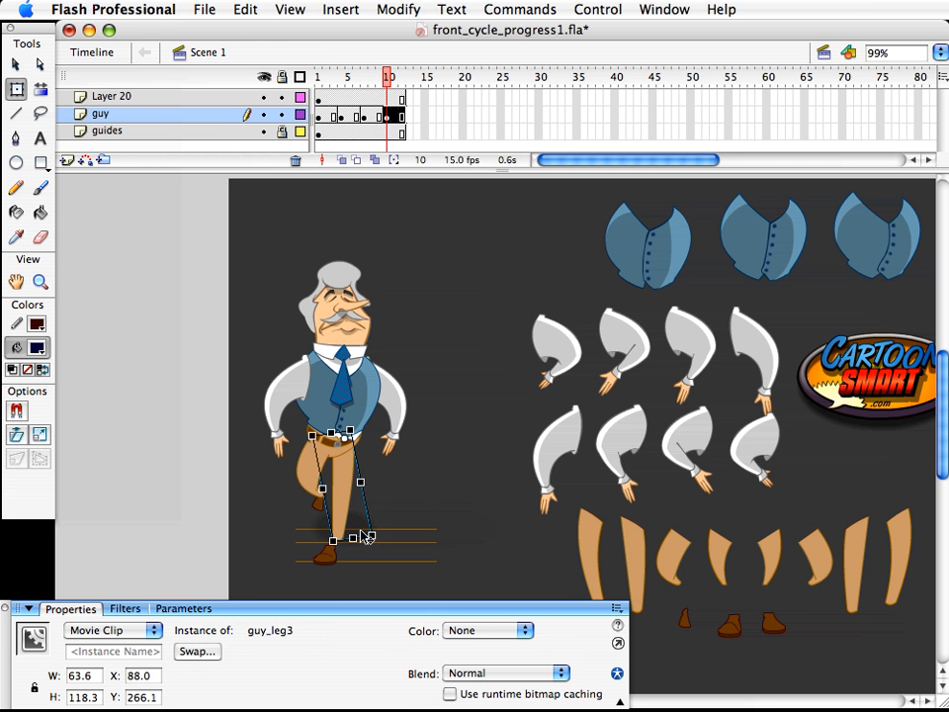
pyautogui.click(360, 541)
pyautogui.click(358, 531)
pyautogui.moveTo(373, 532); pyautogui.dragTo(379, 529)
pyautogui.press('v')
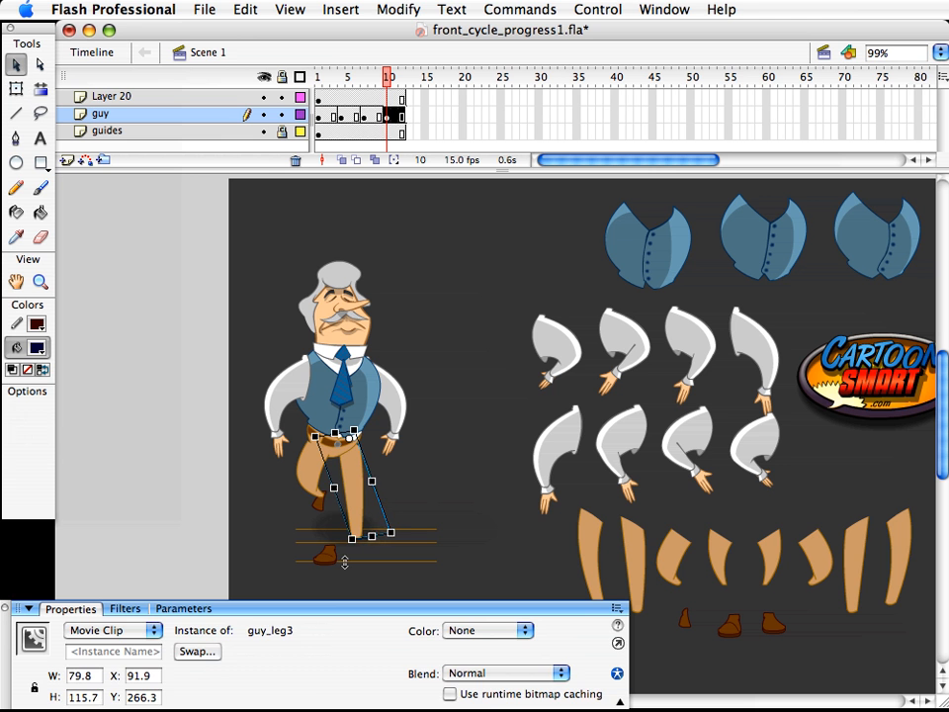
# - Flip the planted shoe and its shoe_top together horizontally and nudge them onto the end of the straight leg
pyautogui.click(326, 561)
pyautogui.click(327, 562)
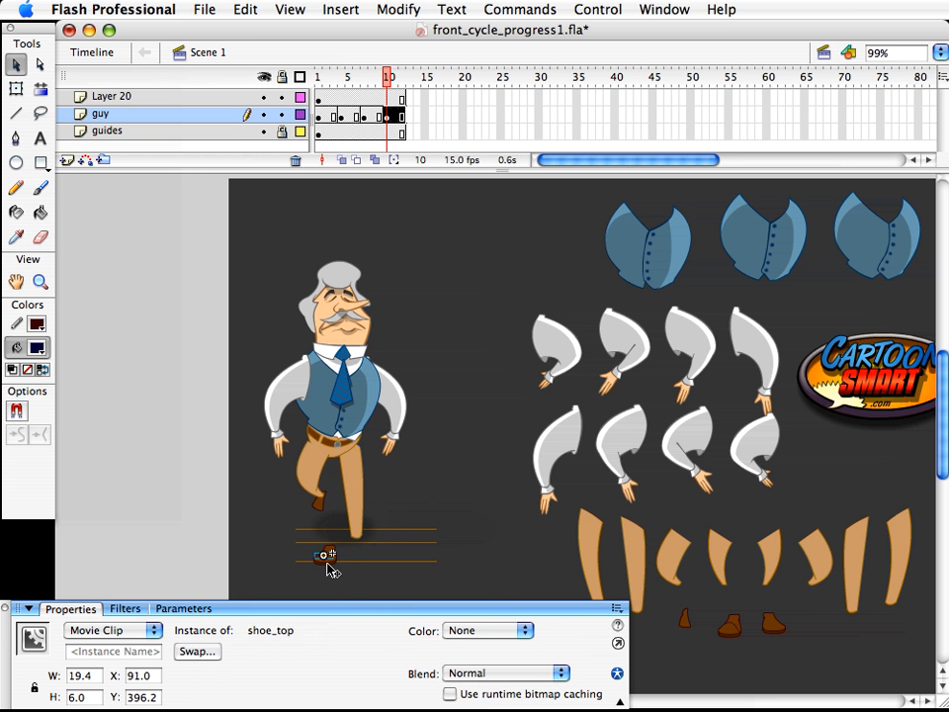
pyautogui.keyDown('shift'); pyautogui.click(325, 556); pyautogui.keyUp('shift')
pyautogui.hotkey('shift', 'Right')
pyautogui.hotkey('shift', 'Right')
pyautogui.hotkey('shift', 'Right')
pyautogui.hotkey('shift', 'Right')
pyautogui.hotkey('shift', 'Up')
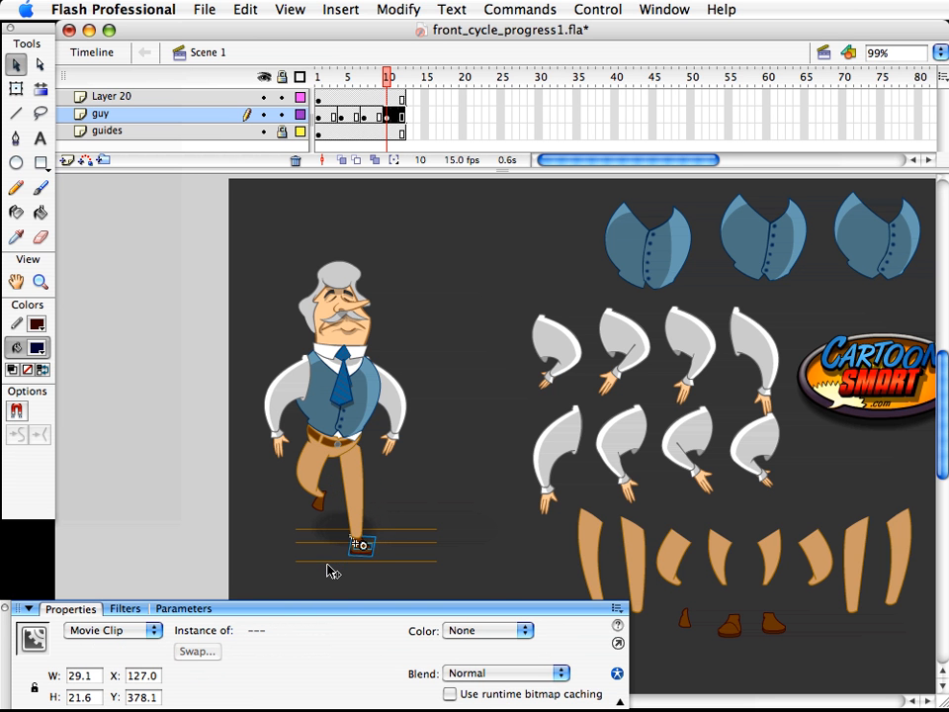
pyautogui.press('Left')
pyautogui.press('Up')
pyautogui.press('Up')
pyautogui.click(411, 543)
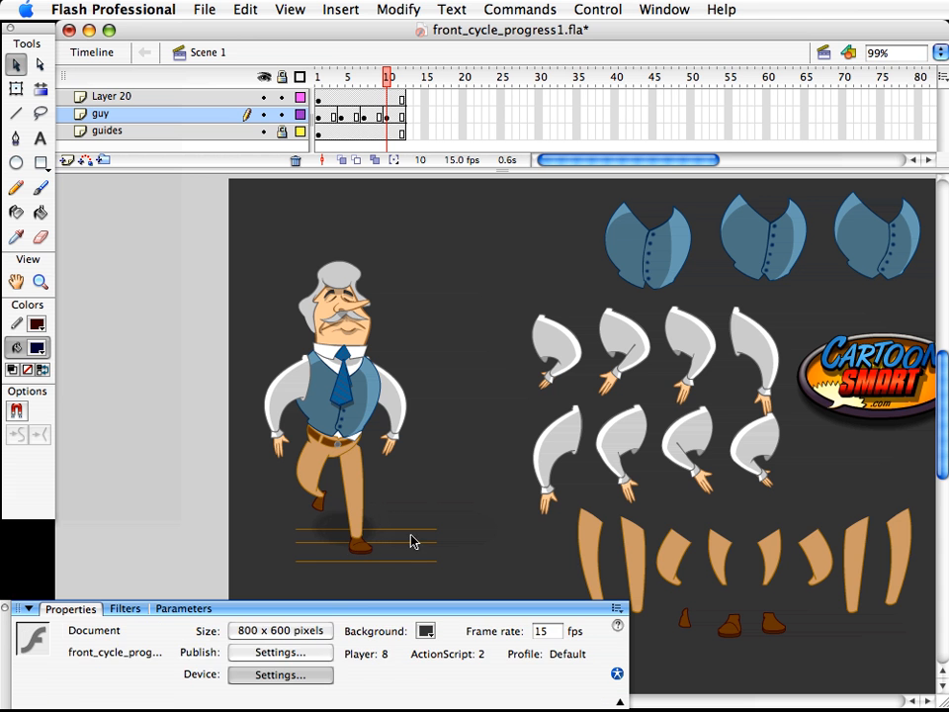
# - Flip the raised guy_shoe2 horizontally and nudge it into place at the end of the bent leg
pyautogui.click(323, 518)
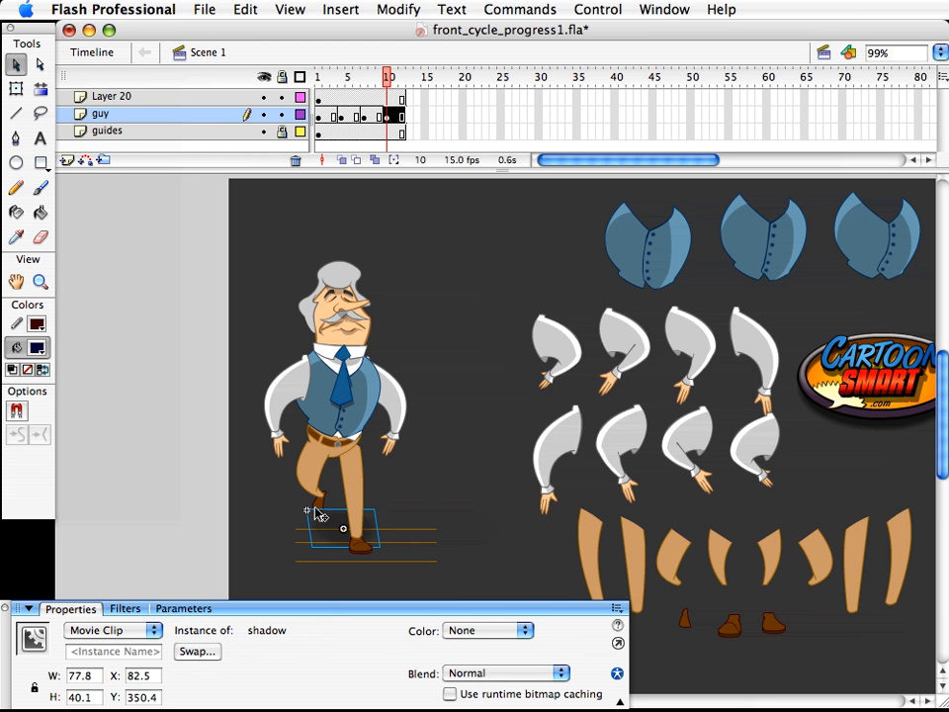
pyautogui.click(314, 504)
pyautogui.press('super+shift+Up')
pyautogui.hotkey('shift', 'Right')
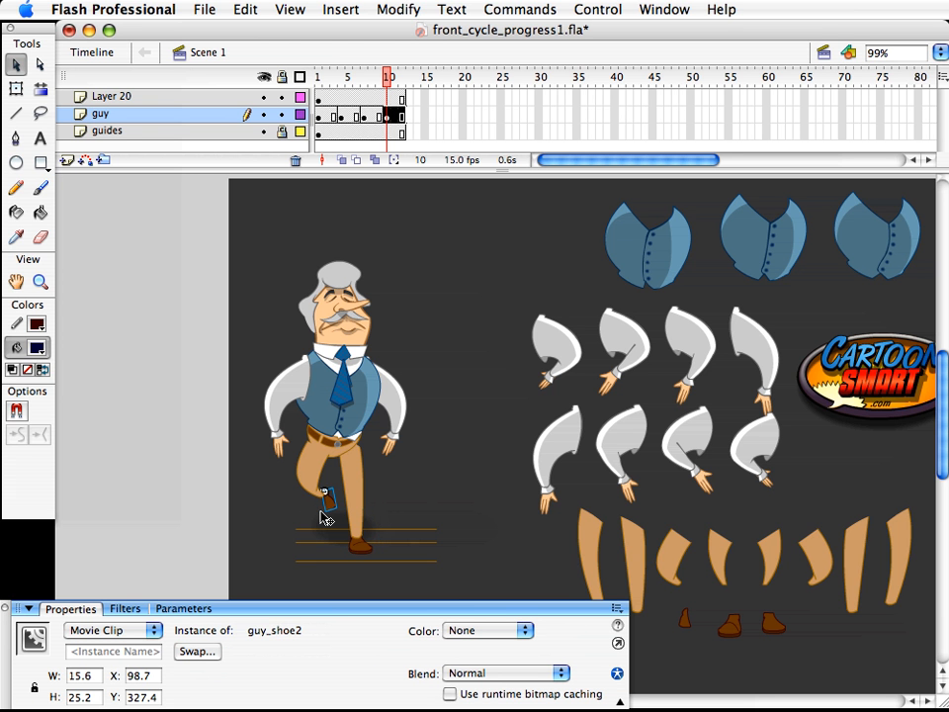
pyautogui.press('Left')
pyautogui.press('Left')
pyautogui.click(369, 508)
pyautogui.click(329, 505)
pyautogui.click(429, 509)
# - Move the shadow under the feet in frame 10 down by about 9 pixels
pyautogui.moveTo(387, 78); pyautogui.dragTo(383, 80)
pyautogui.click(386, 79)
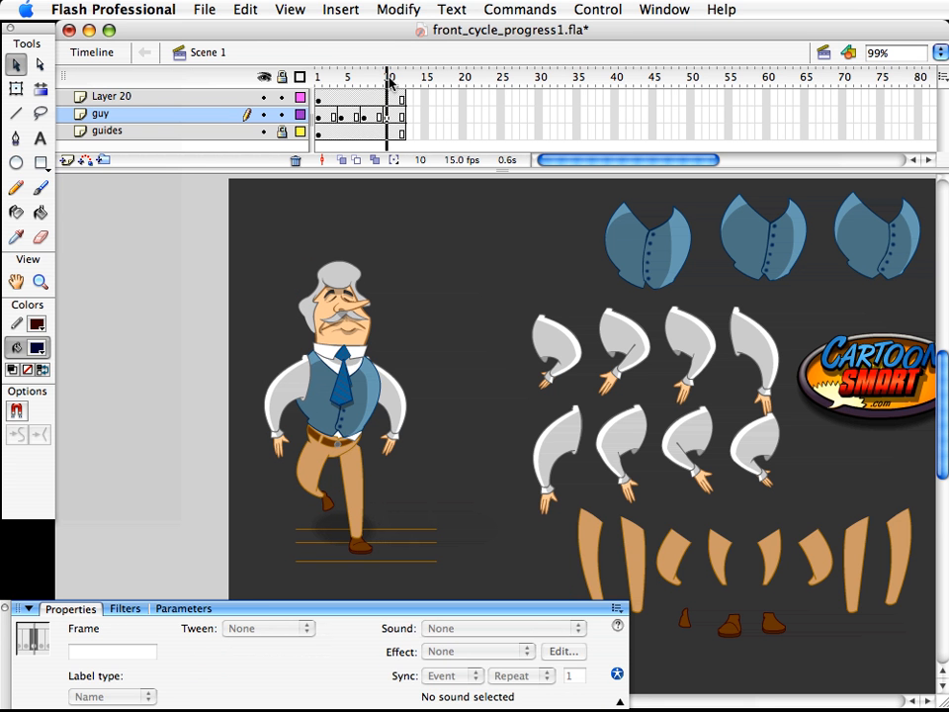
pyautogui.click(337, 524)
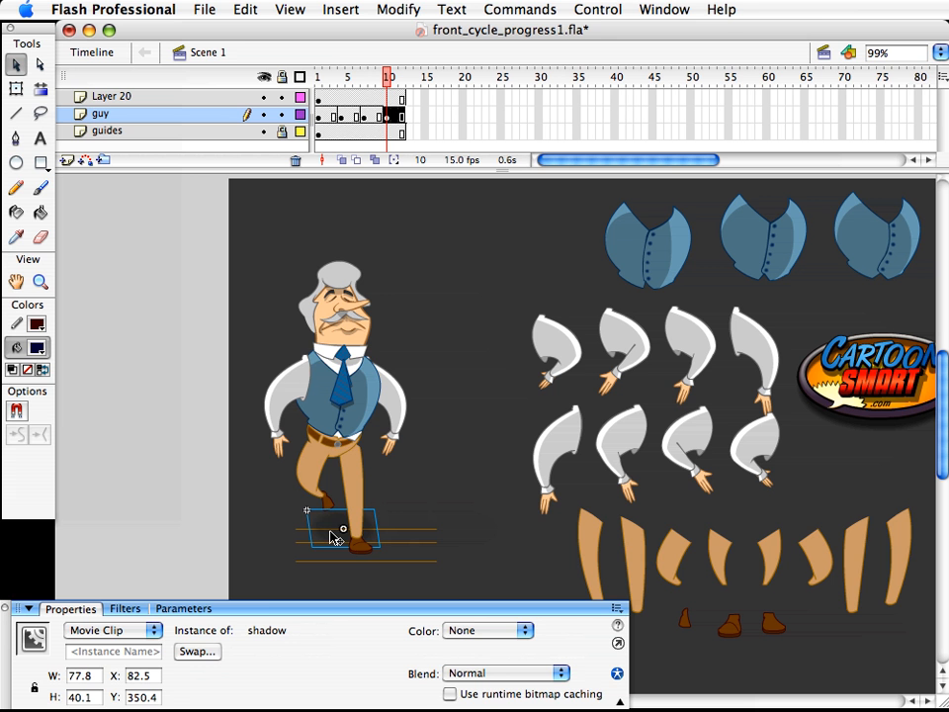
pyautogui.hotkey('shift', 'Down')
pyautogui.press('Up')
# - Move the shadow in the frame 4 passing pose down by about 10 pixels
pyautogui.moveTo(386, 79); pyautogui.dragTo(349, 81)
pyautogui.click(365, 521)
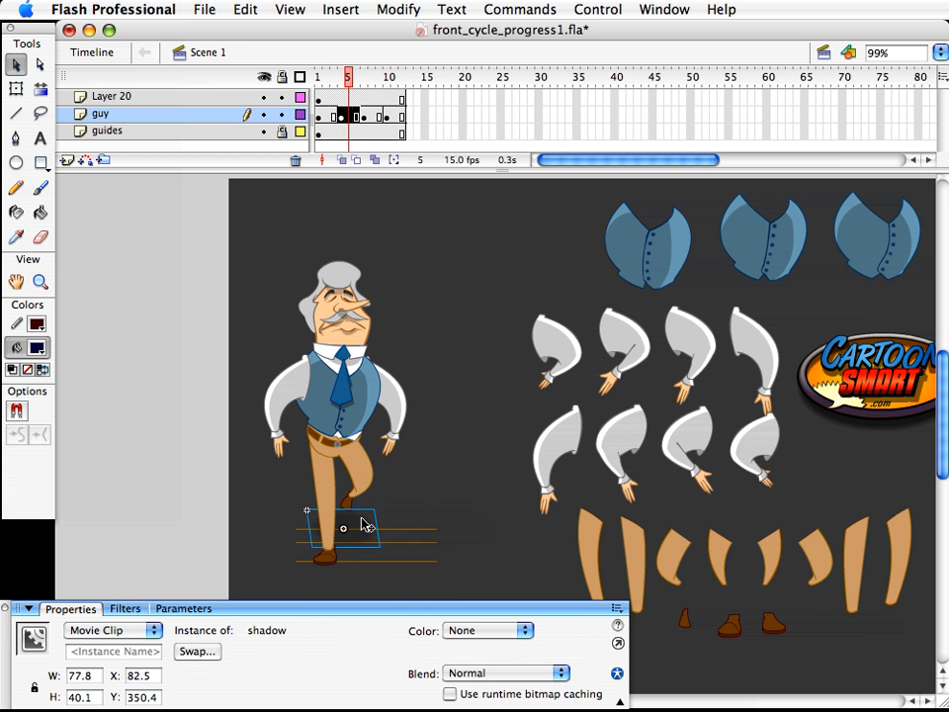
pyautogui.hotkey('shift', 'Down')
# - Stretch the straight guy_leg3 in frame 10 downward to a height of about 139.1
pyautogui.moveTo(365, 79); pyautogui.dragTo(388, 87)
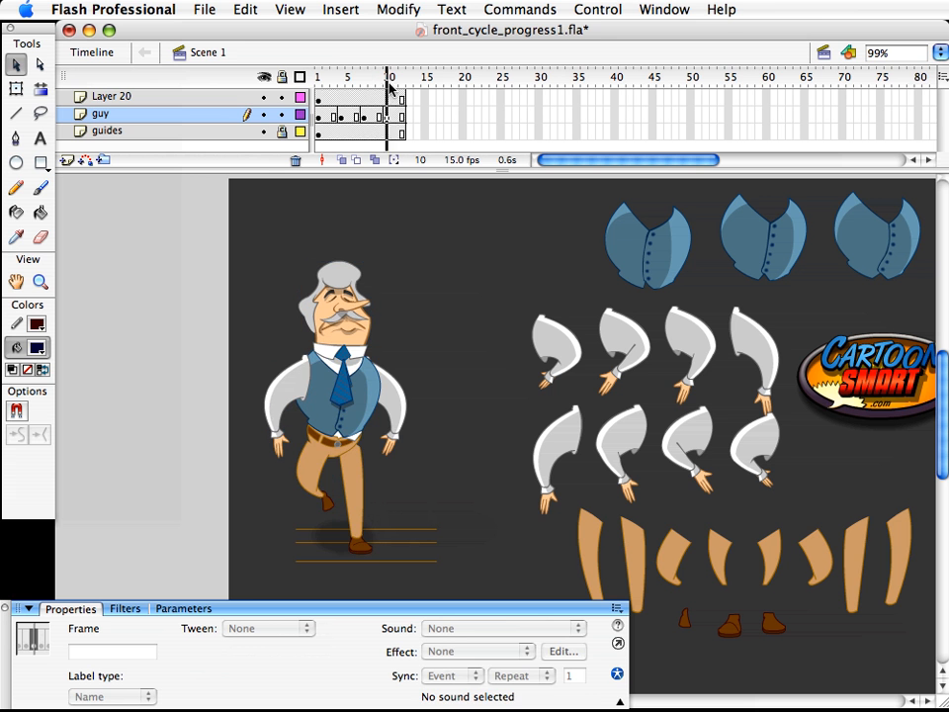
pyautogui.click(354, 485)
pyautogui.press('q')
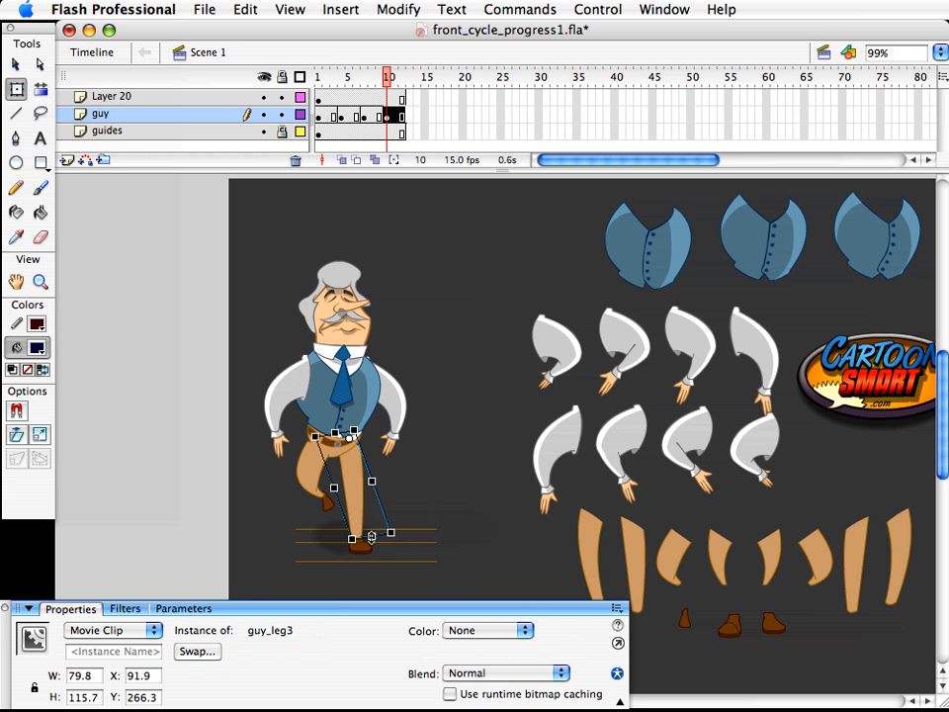
pyautogui.moveTo(372, 535)
pyautogui.mouseDown()
pyautogui.moveTo(380, 559)
pyautogui.moveTo(372, 555)
pyautogui.mouseUp()
pyautogui.press('v')
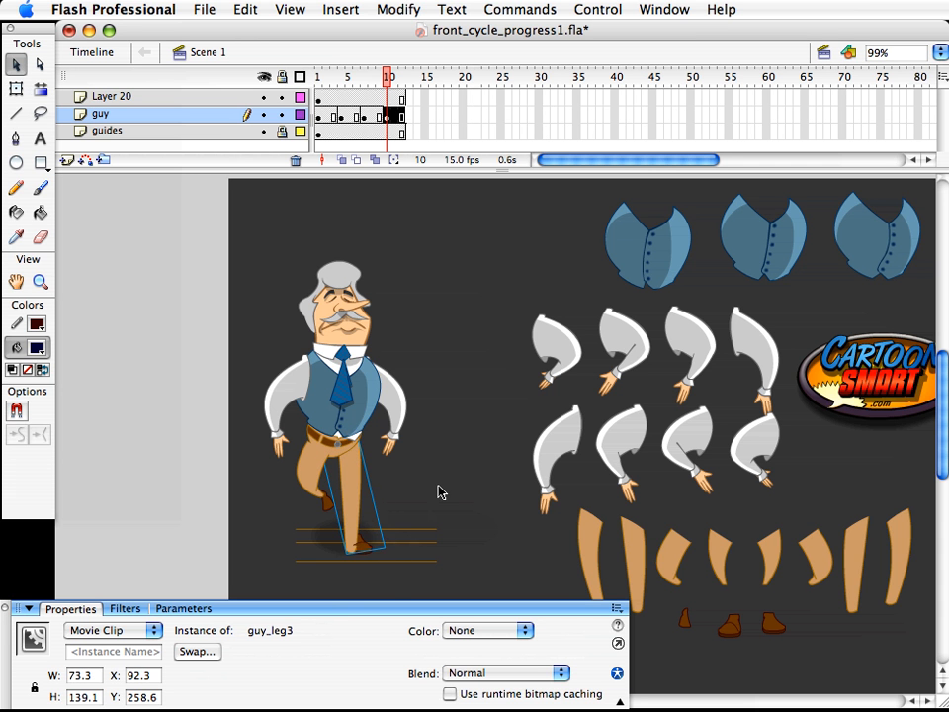
# - Move the planted shoe in frame 10 down and nudge it into place at the end of the straight leg
pyautogui.click(384, 593)
pyautogui.click(358, 545)
pyautogui.hotkey('shift', 'Down')
pyautogui.hotkey('shift', 'Down')
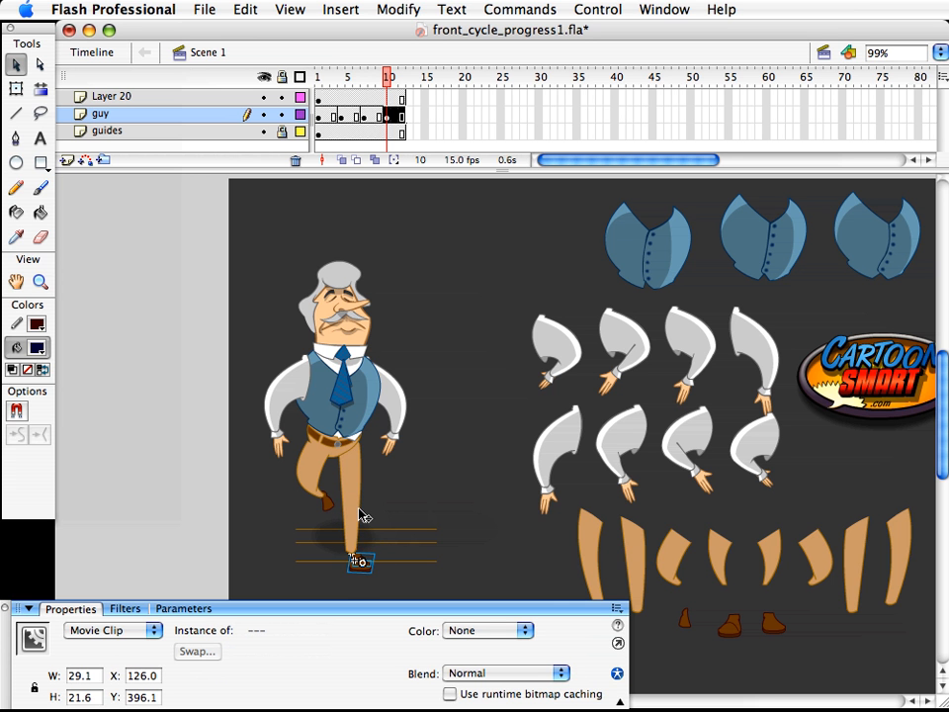
pyautogui.press('Left')
pyautogui.press('Left')
pyautogui.press('Left')
pyautogui.press('Up')
pyautogui.press('Up')
pyautogui.press('Up')
pyautogui.press('Up')
pyautogui.press('Up')
pyautogui.press('Left')
pyautogui.press('Up')
pyautogui.press('Left')
pyautogui.press('Up')
pyautogui.click(380, 508)
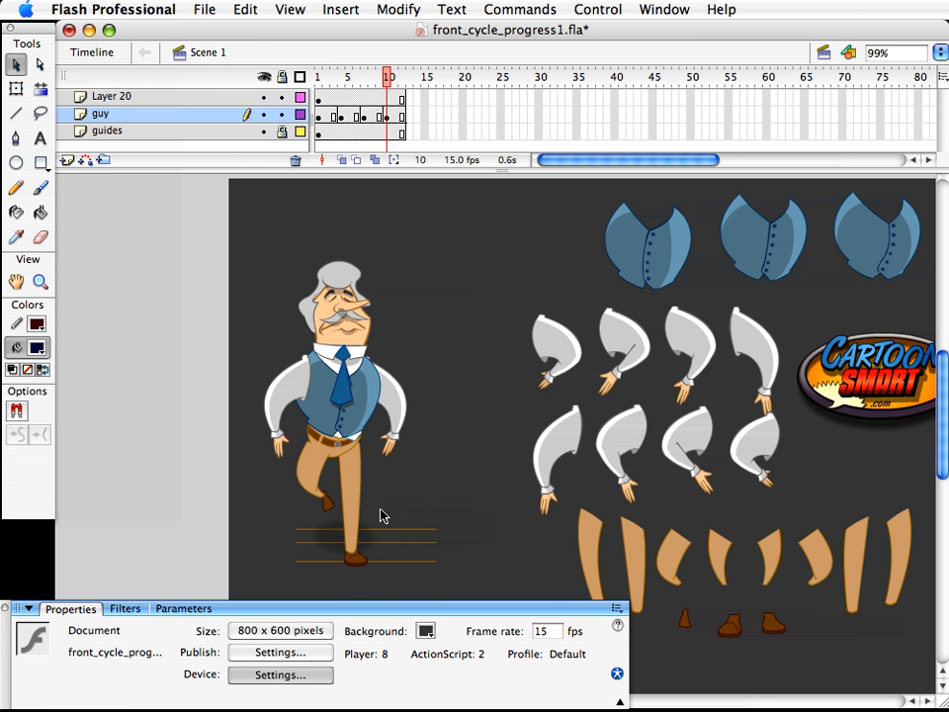
pyautogui.click(364, 560)
pyautogui.press('Left')
pyautogui.click(375, 580)
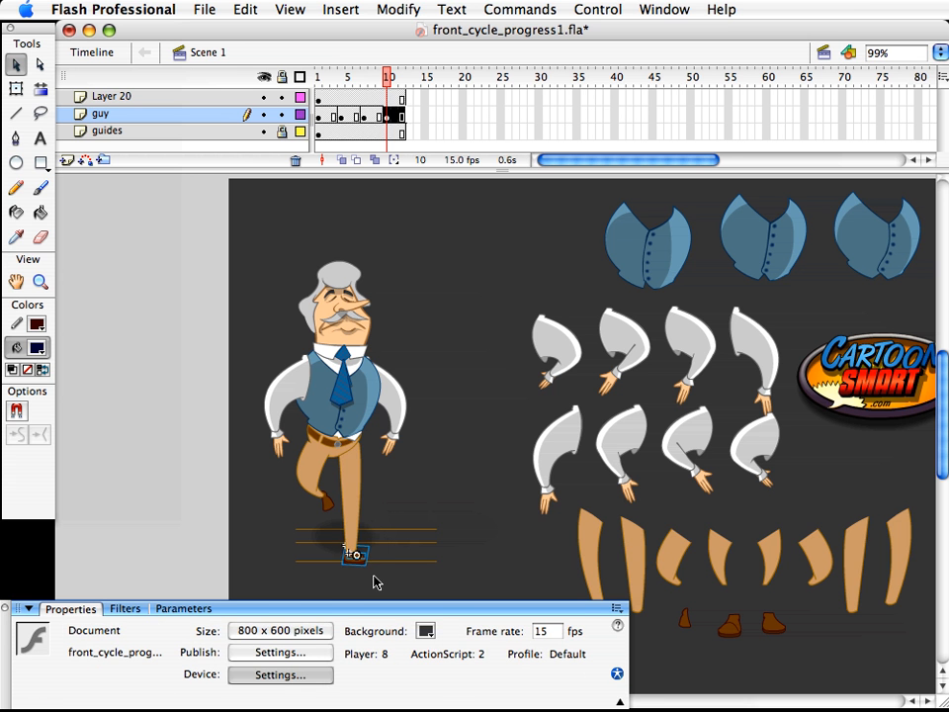
# - Nudge the straight leg and its shoe in frame 10 together up by 2 pixels
pyautogui.click(358, 503)
pyautogui.moveTo(377, 582); pyautogui.dragTo(340, 540)
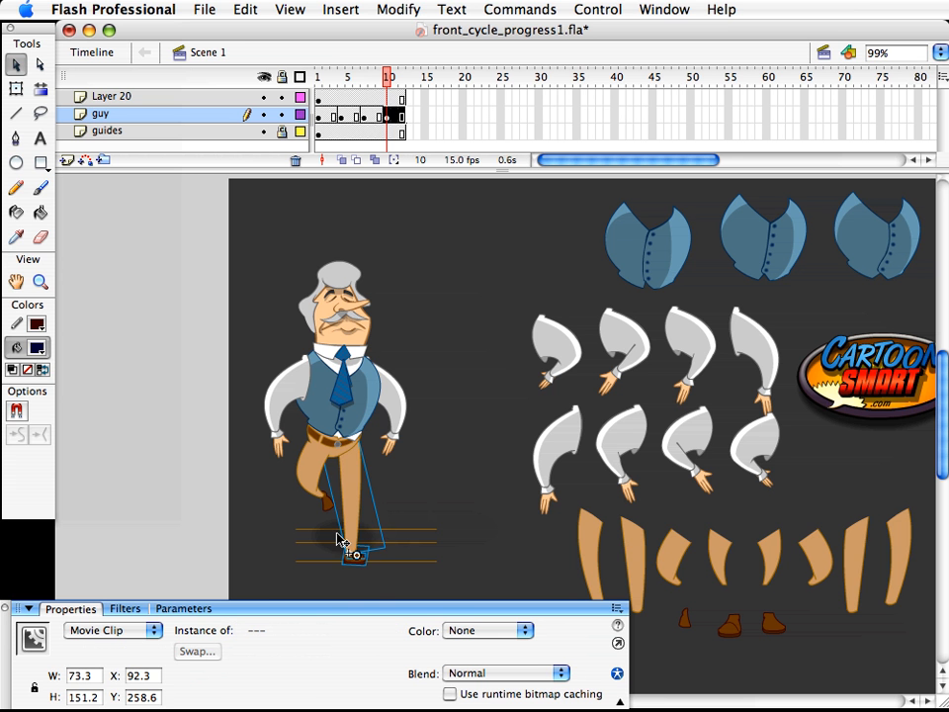
pyautogui.press('Up')
pyautogui.press('Up')
pyautogui.click(339, 540)
# - Nudge the bent guy_leg4 and its raised shoe in frame 10 up 1 pixel and right 1 pixel
pyautogui.click(318, 500)
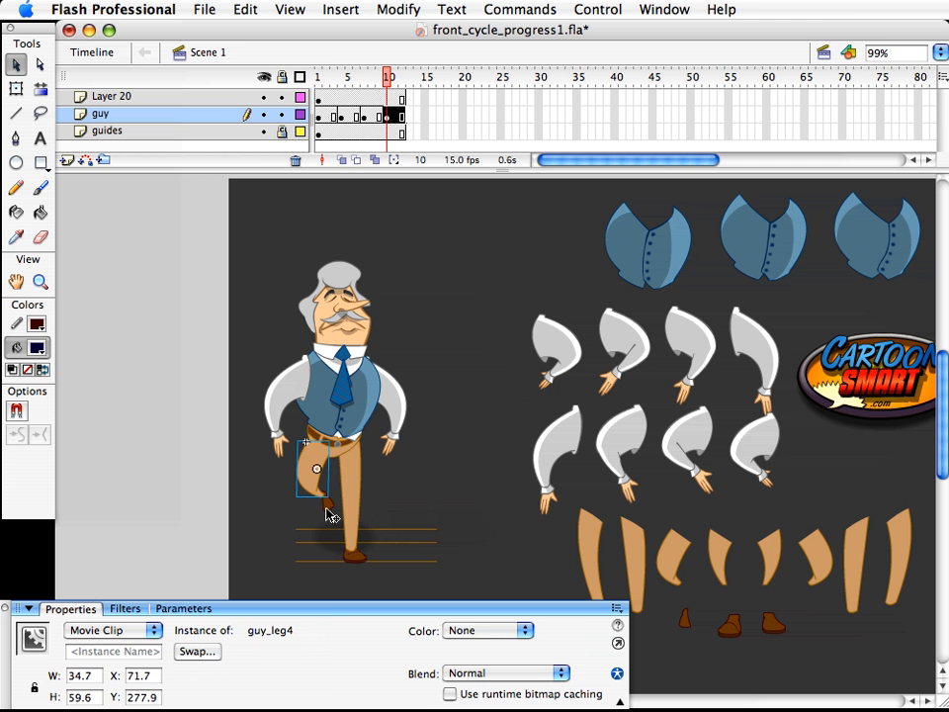
pyautogui.keyDown('shift'); pyautogui.click(330, 513); pyautogui.keyUp('shift')
pyautogui.press('Up')
pyautogui.press('Right')
pyautogui.click(394, 249)
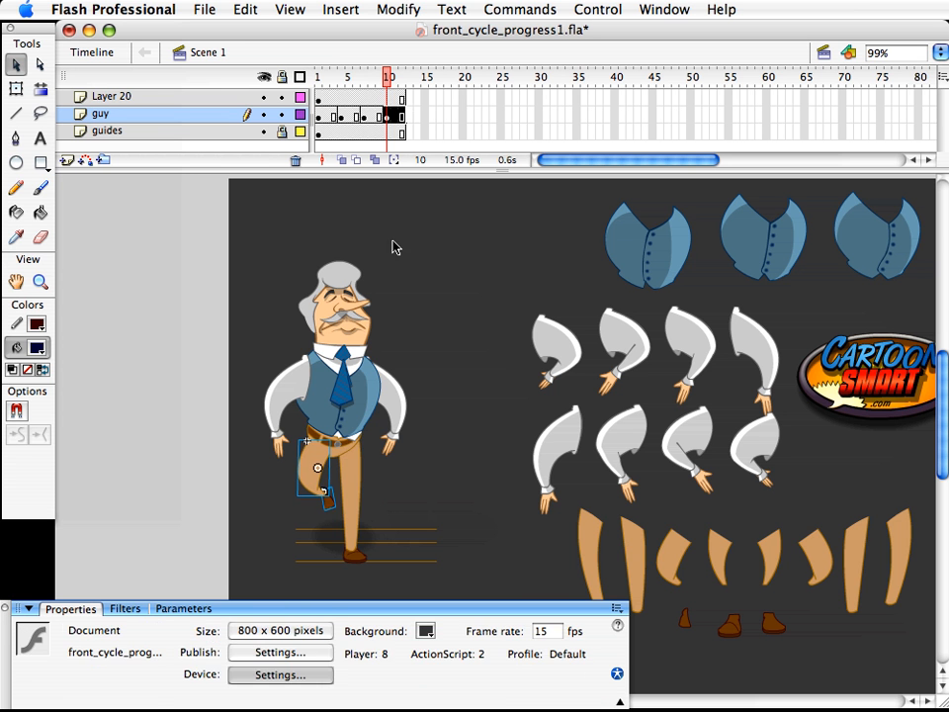
# - Step through the walk poses from frame 3 to frame 8 and play the animation to check the motion
pyautogui.click(380, 85)
pyautogui.moveTo(380, 85); pyautogui.dragTo(335, 90)
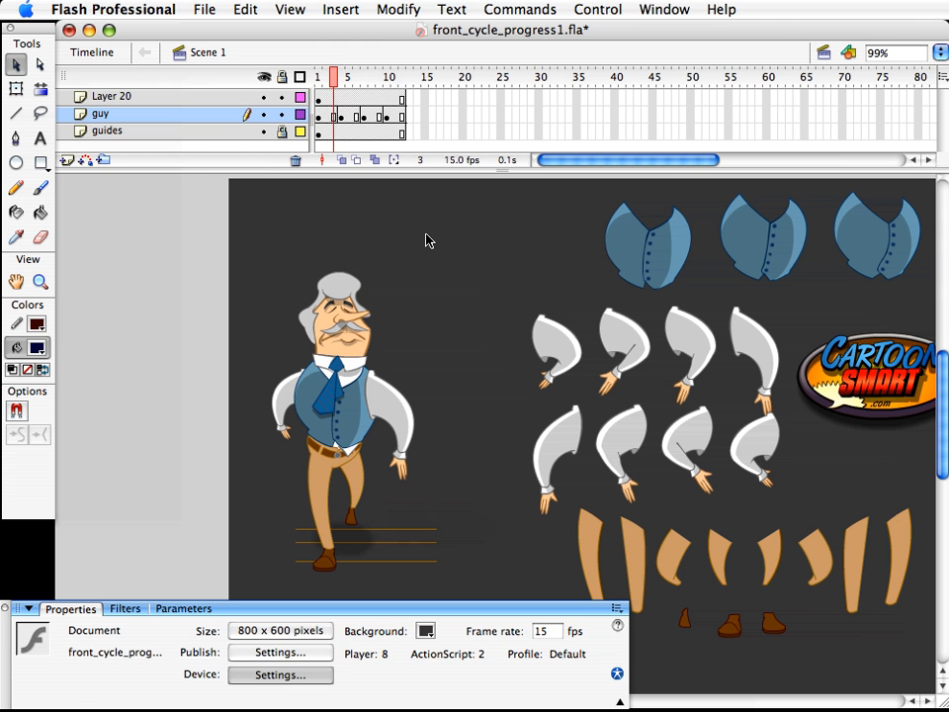
pyautogui.press('.')
pyautogui.press('.')
pyautogui.press('.')
pyautogui.press('.')
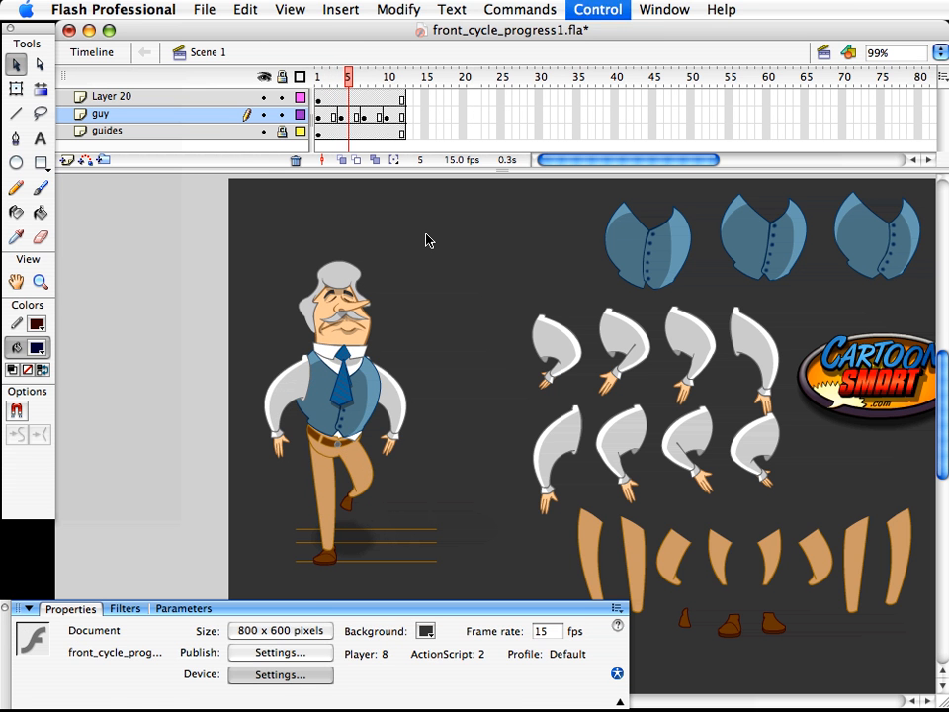
pyautogui.press('.')
pyautogui.press('.')
pyautogui.press('.')
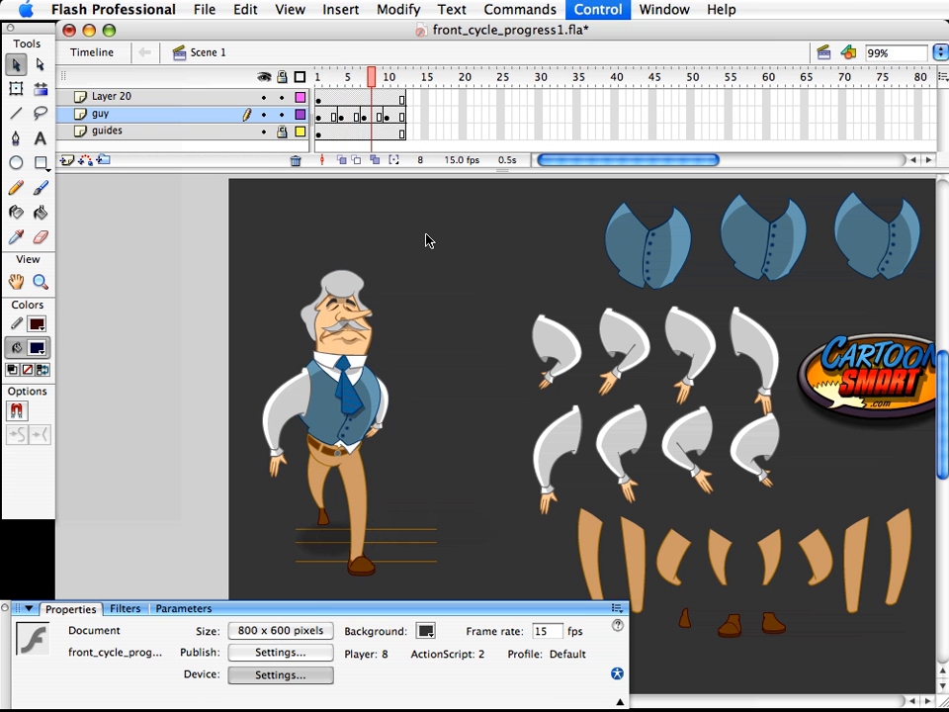
pyautogui.press('Return')
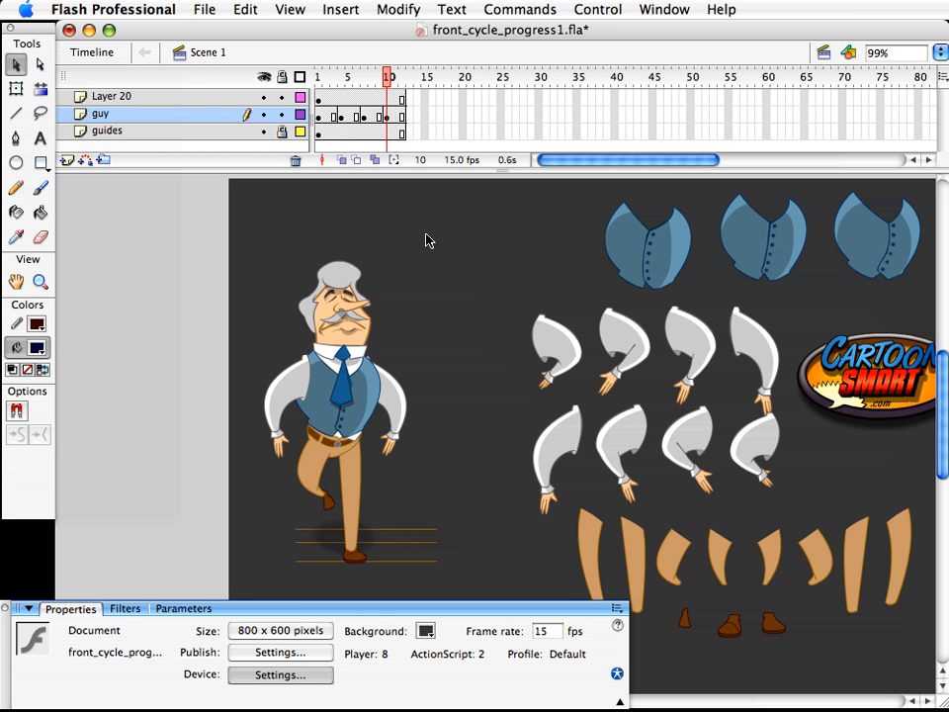
# - Compare the foot positions in frames 9 and 10, then step through the cycle from frame 2 back to frame 10
pyautogui.press(',')
pyautogui.press('.')
pyautogui.click(359, 560)
pyautogui.click(404, 570)
pyautogui.press(',')
pyautogui.press('.')
pyautogui.press(',')
pyautogui.press(',')
pyautogui.press(',')
pyautogui.press(',')
pyautogui.press(',')
pyautogui.press(',')
pyautogui.press(',')
pyautogui.press(',')
pyautogui.press(',')
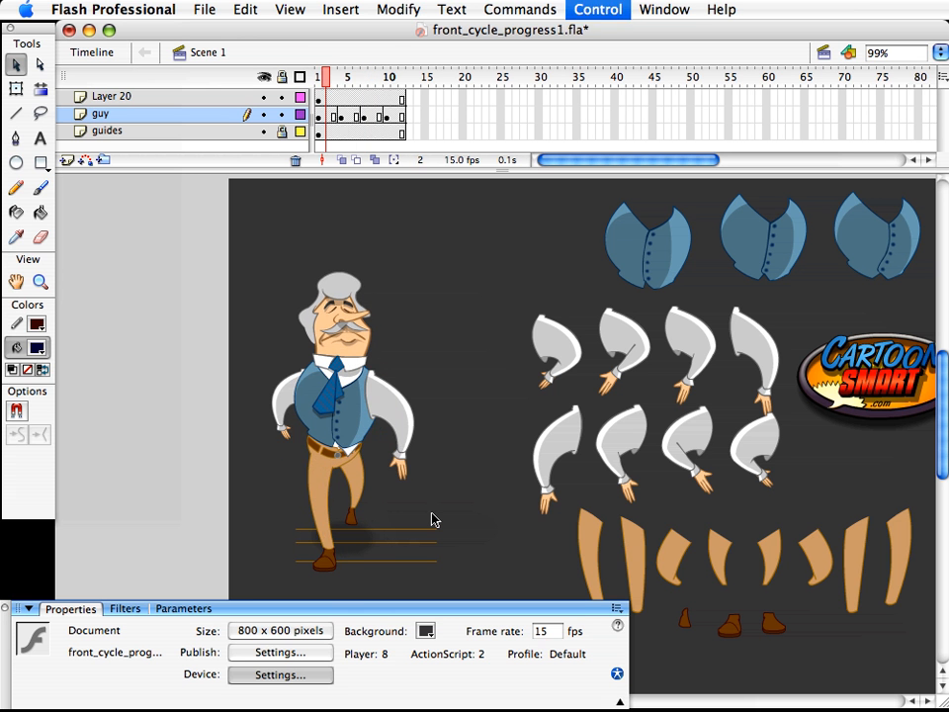
pyautogui.press('.')
pyautogui.press('.')
pyautogui.press('.')
pyautogui.press('.')
pyautogui.press('.')
pyautogui.press('.')
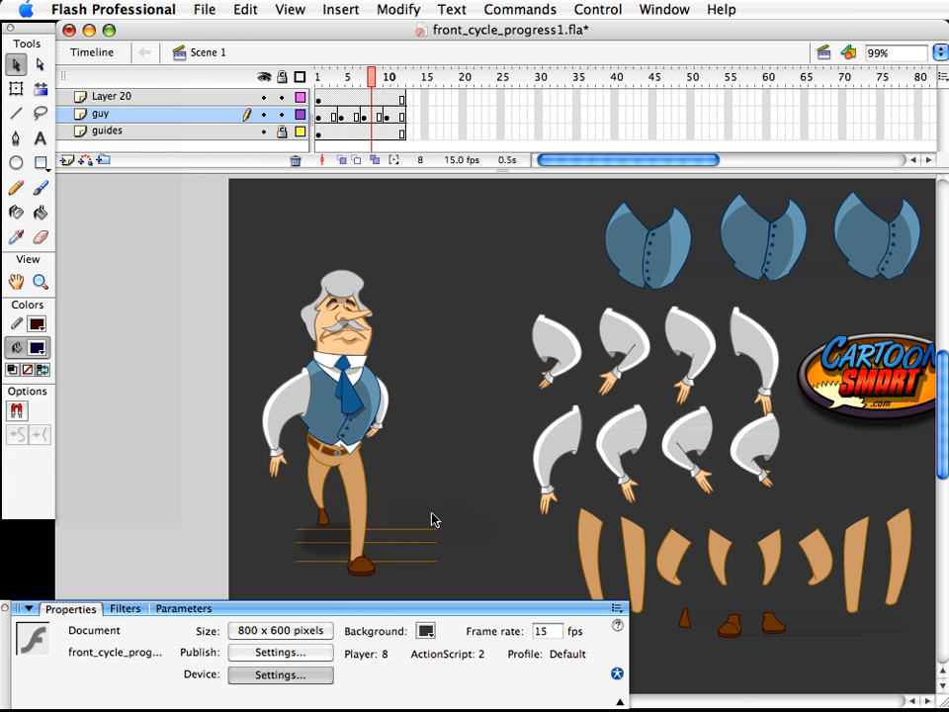
pyautogui.press('.')
pyautogui.press('.')
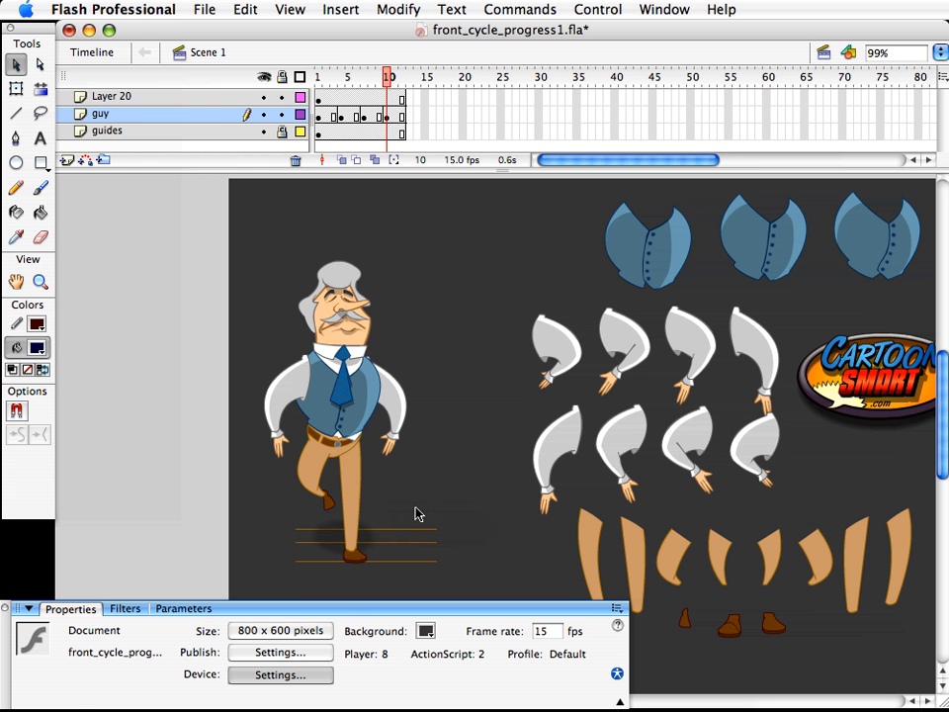
# - Rotate tie_front slightly in the frame 10 pose so its tip swings toward the straight leg's side
pyautogui.click(358, 448)
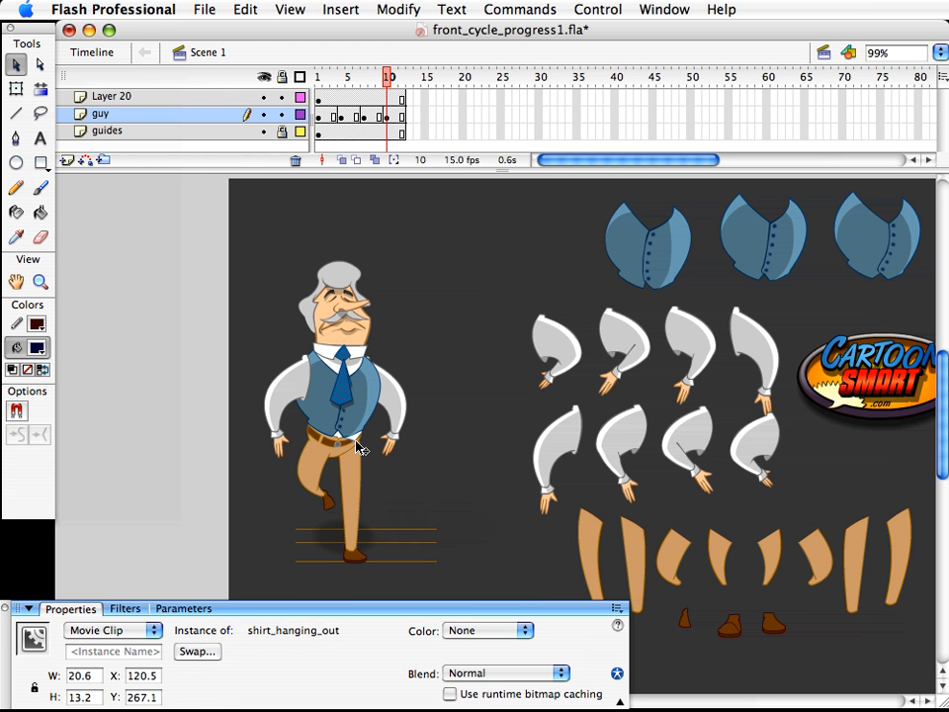
pyautogui.click(441, 473)
pyautogui.click(346, 390)
pyautogui.press('q')
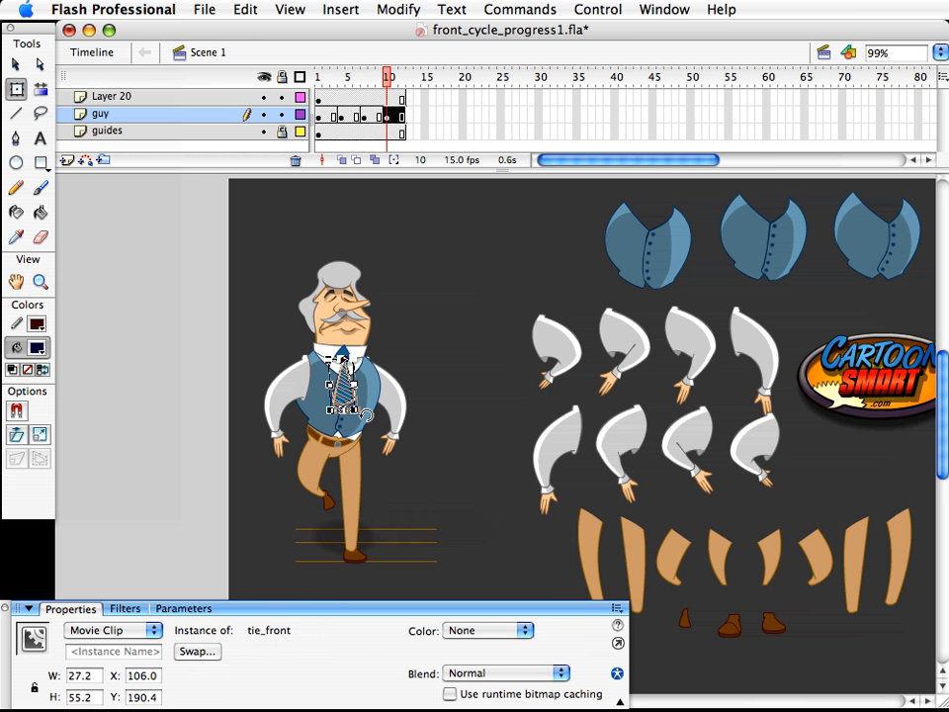
pyautogui.moveTo(359, 416); pyautogui.dragTo(368, 414)
pyautogui.press('v')
# - Check the head and arm parts in frame 10 and save the document
pyautogui.click(355, 332)
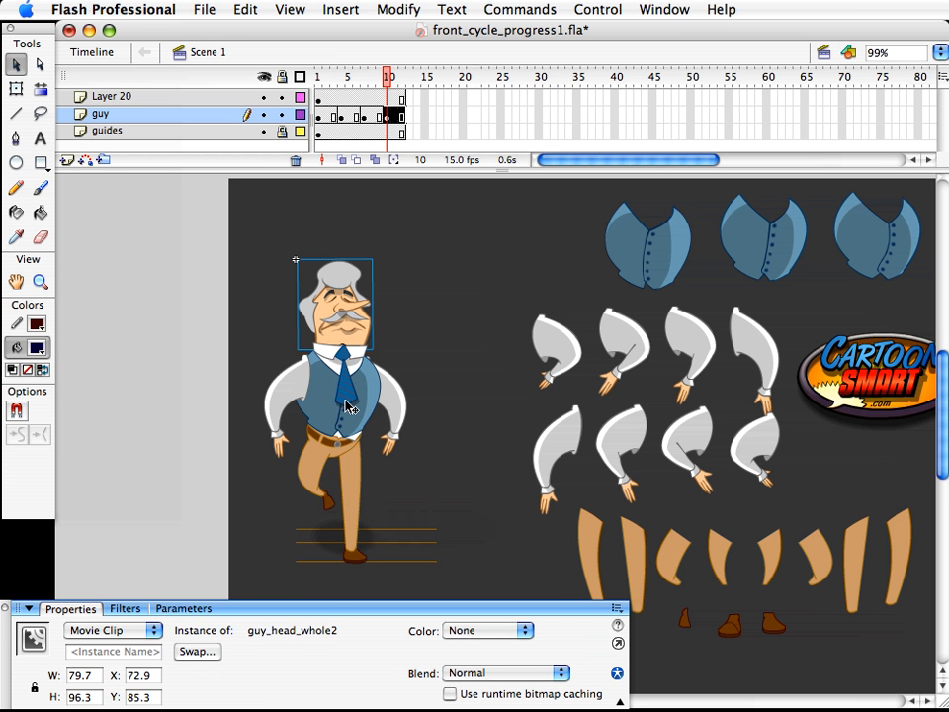
pyautogui.click(282, 416)
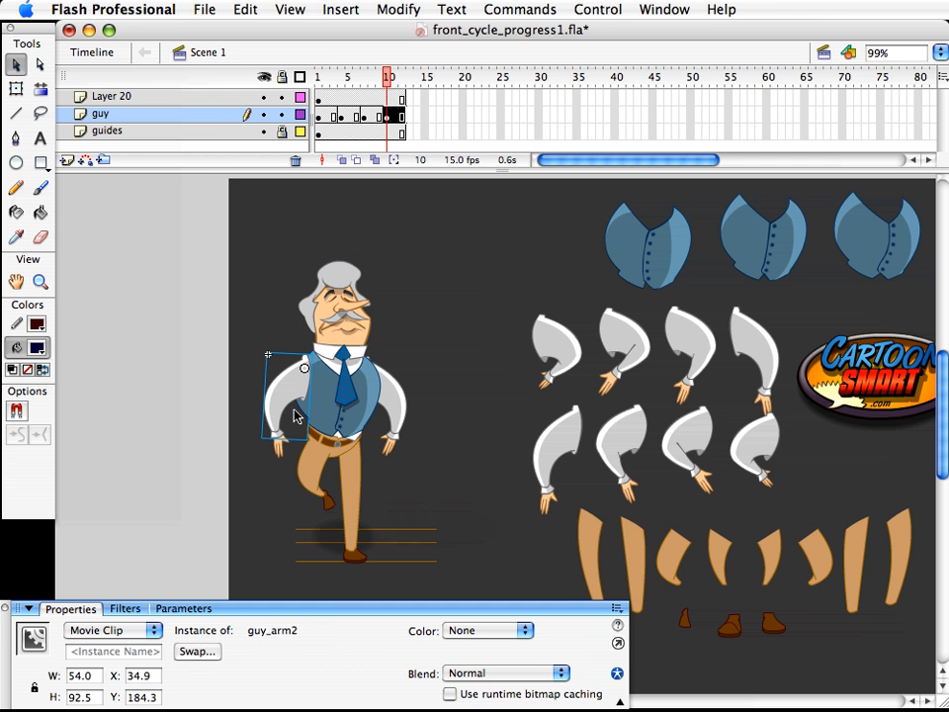
pyautogui.click(465, 415)
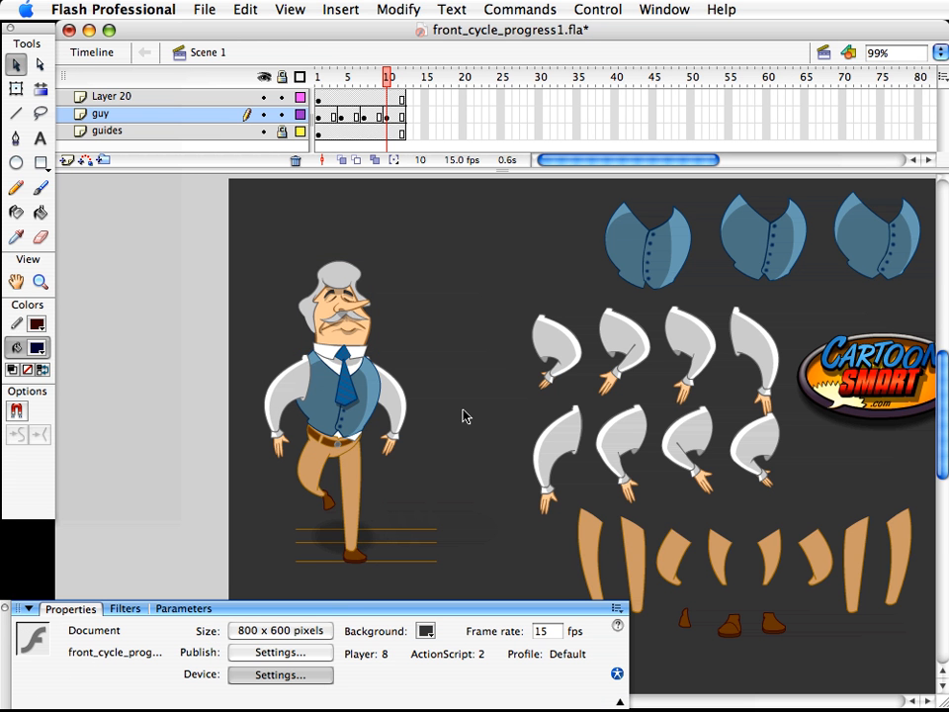
pyautogui.press('super+s')
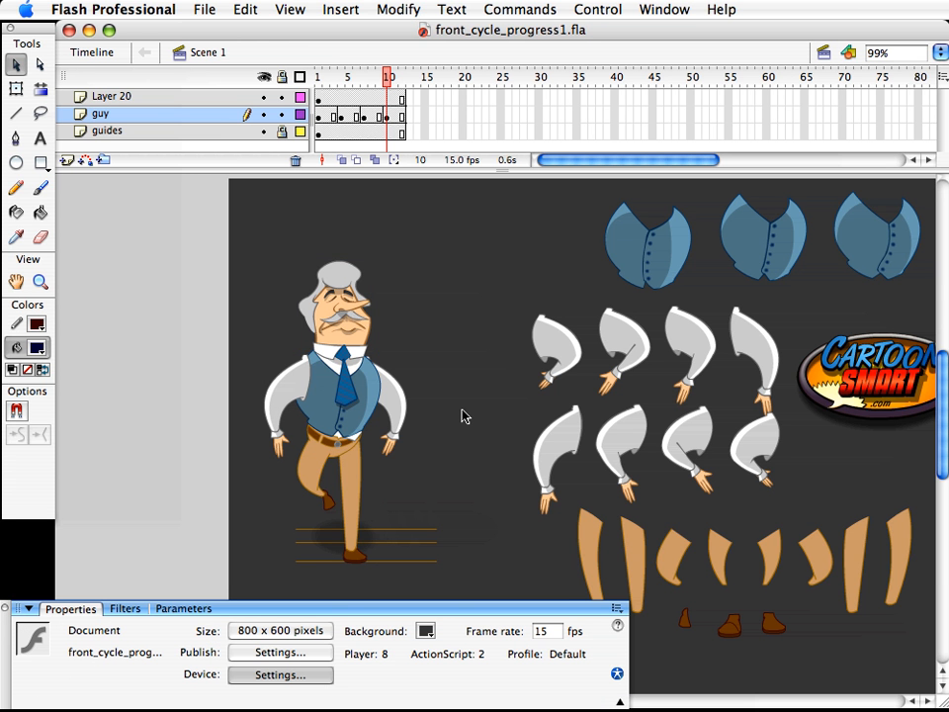
# - Swap the forward arm's guy_arm2 symbol in the pose at frame 9 for guy_arm1
pyautogui.moveTo(388, 78)
pyautogui.mouseDown()
pyautogui.moveTo(336, 96)
pyautogui.moveTo(392, 87)
pyautogui.moveTo(383, 94)
pyautogui.mouseUp()
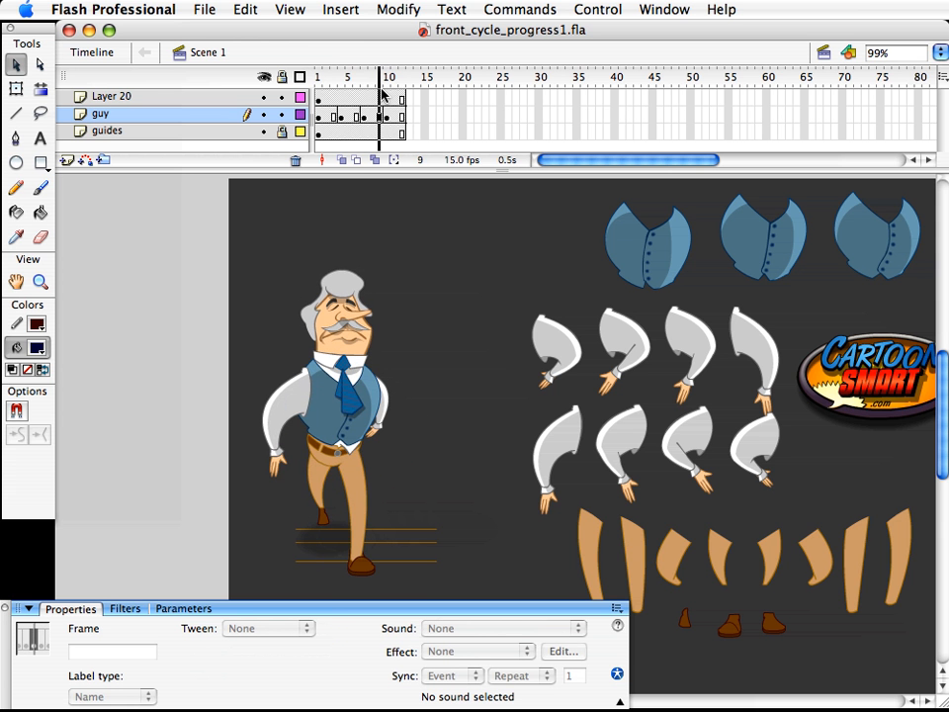
pyautogui.click(297, 401)
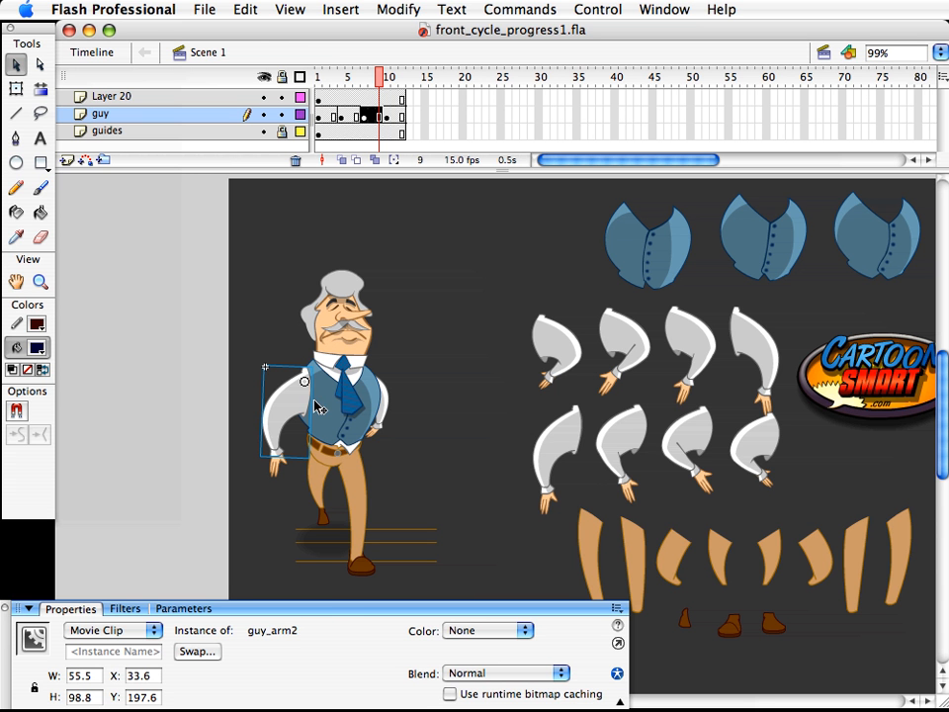
pyautogui.press('super+shift+s')
pyautogui.moveTo(763, 435); pyautogui.dragTo(625, 330)
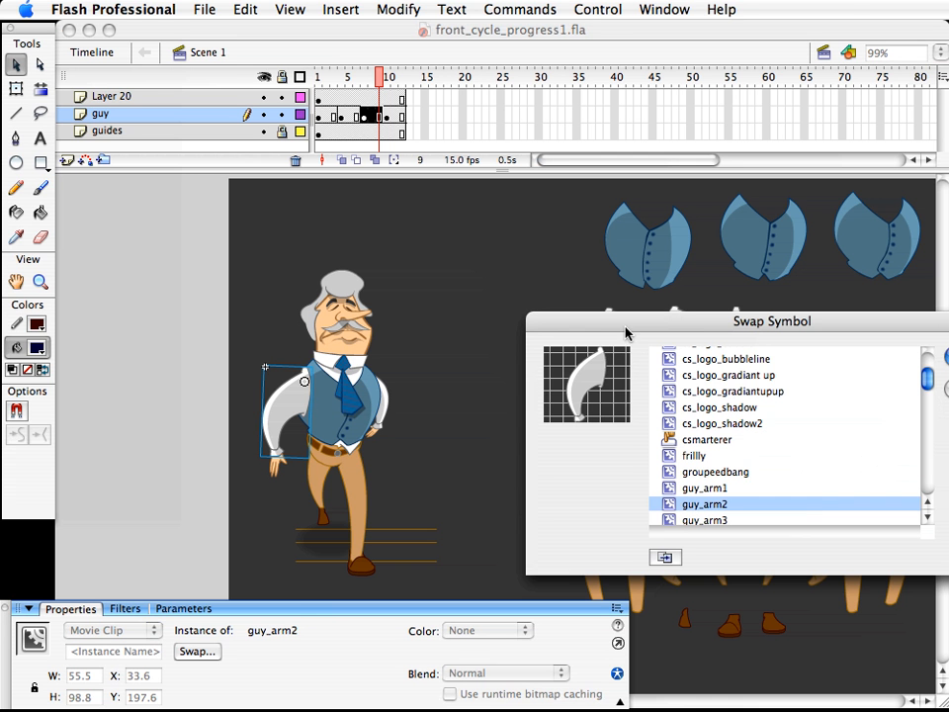
pyautogui.click(710, 492)
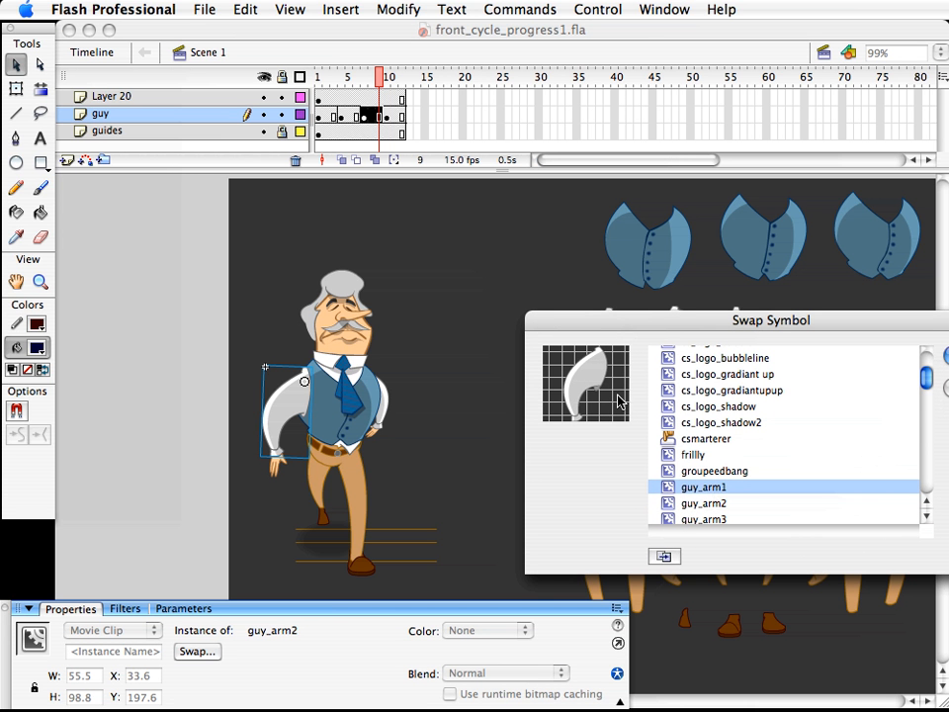
pyautogui.press('Return')
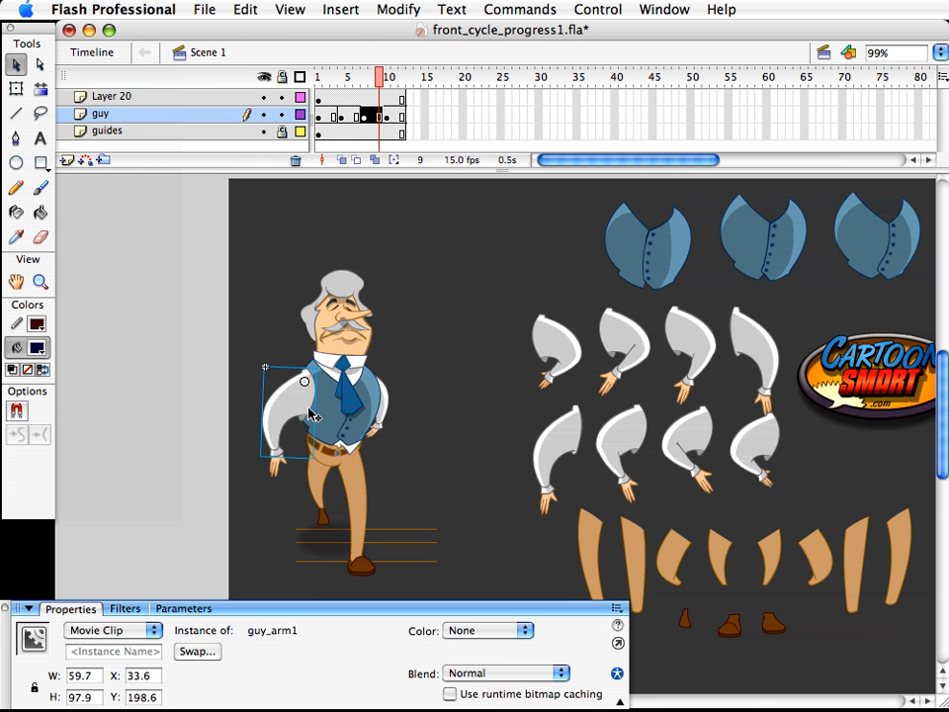
# - Rotate the swapped arm slightly toward the body, nudge it into place, and shift its hand 2 pixels left under the cuff
pyautogui.press('q')
pyautogui.moveTo(322, 488); pyautogui.dragTo(305, 456)
pyautogui.press('Up')
pyautogui.press('Up')
pyautogui.press('Up')
pyautogui.press('Right')
pyautogui.press('v')
pyautogui.click(282, 475)
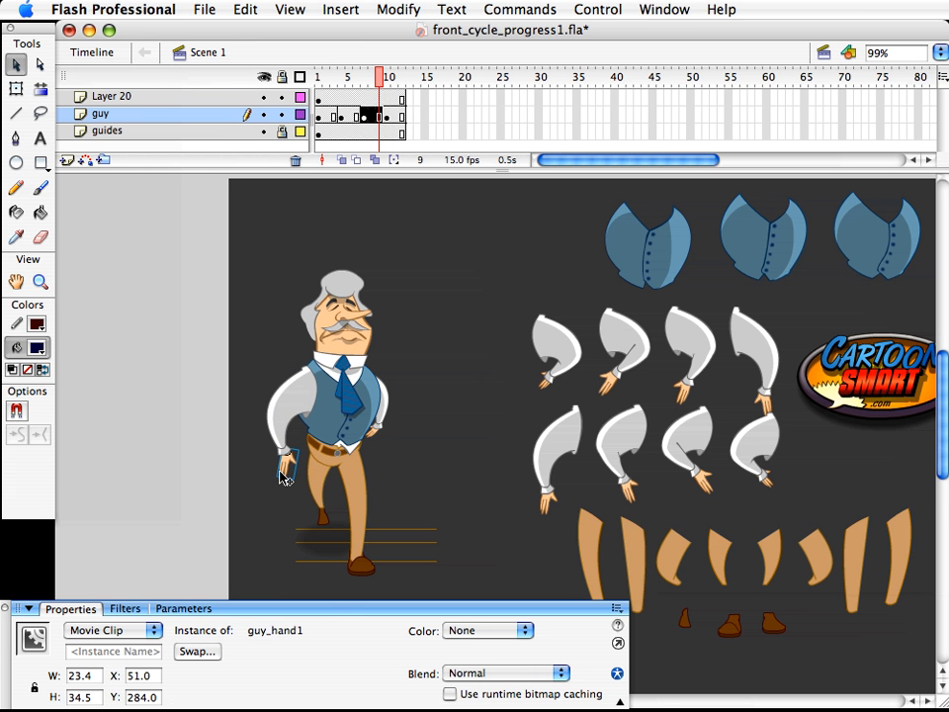
pyautogui.press('Left')
pyautogui.press('Left')
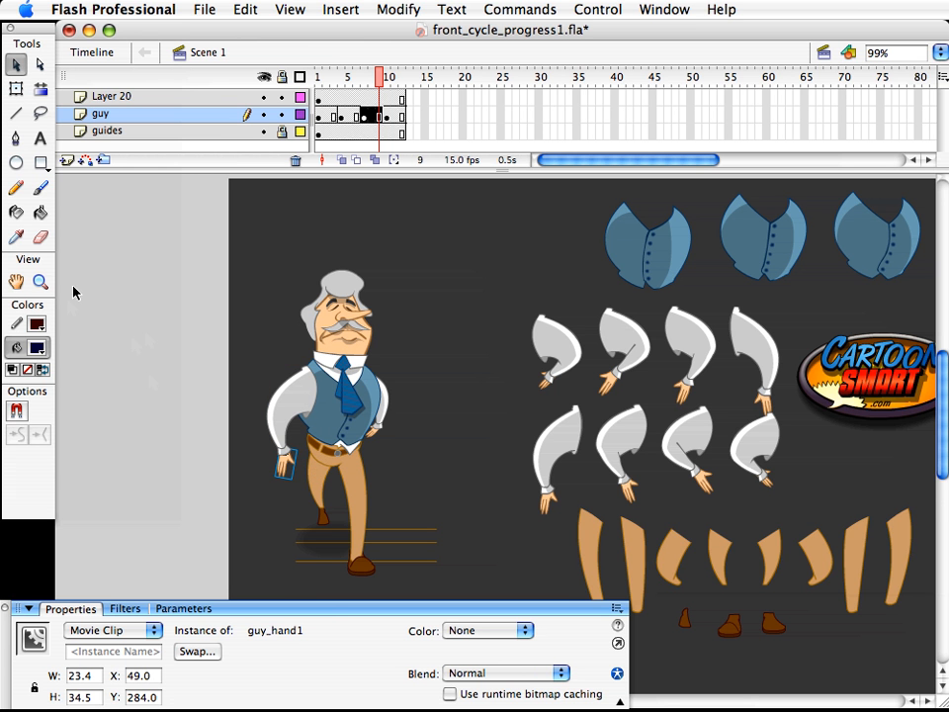
# - Compare the sleeve shapes in the earlier poses and swap the forward arm's guy_arm2 symbol in frame 1 for guy_arm1
pyautogui.click(39, 281)
pyautogui.moveTo(258, 270); pyautogui.dragTo(484, 517)
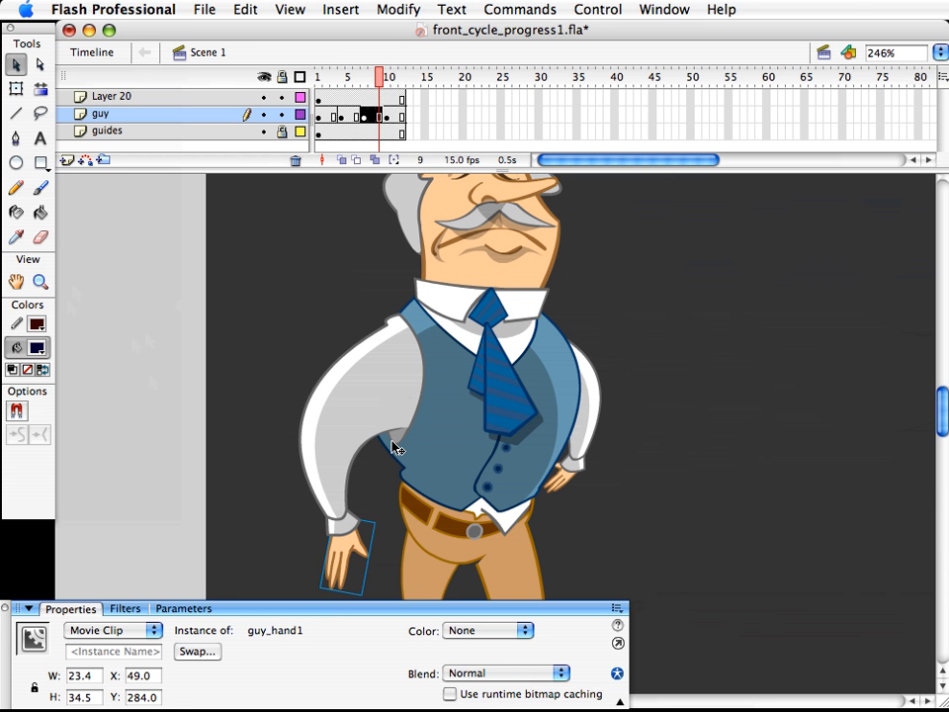
pyautogui.moveTo(383, 96); pyautogui.dragTo(358, 96)
pyautogui.click(376, 96)
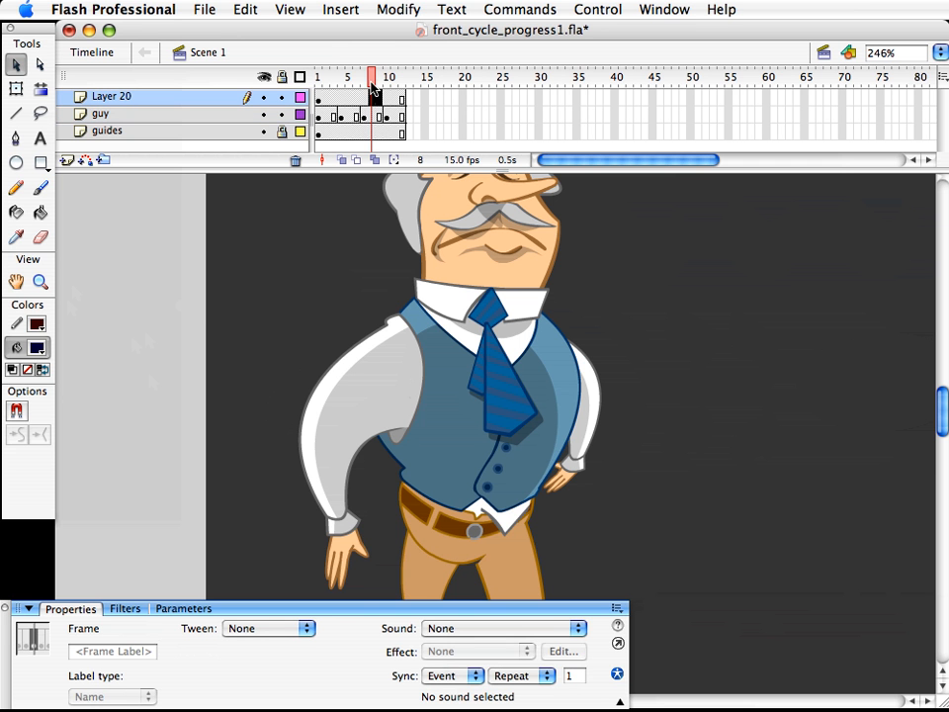
pyautogui.moveTo(373, 77); pyautogui.dragTo(351, 85)
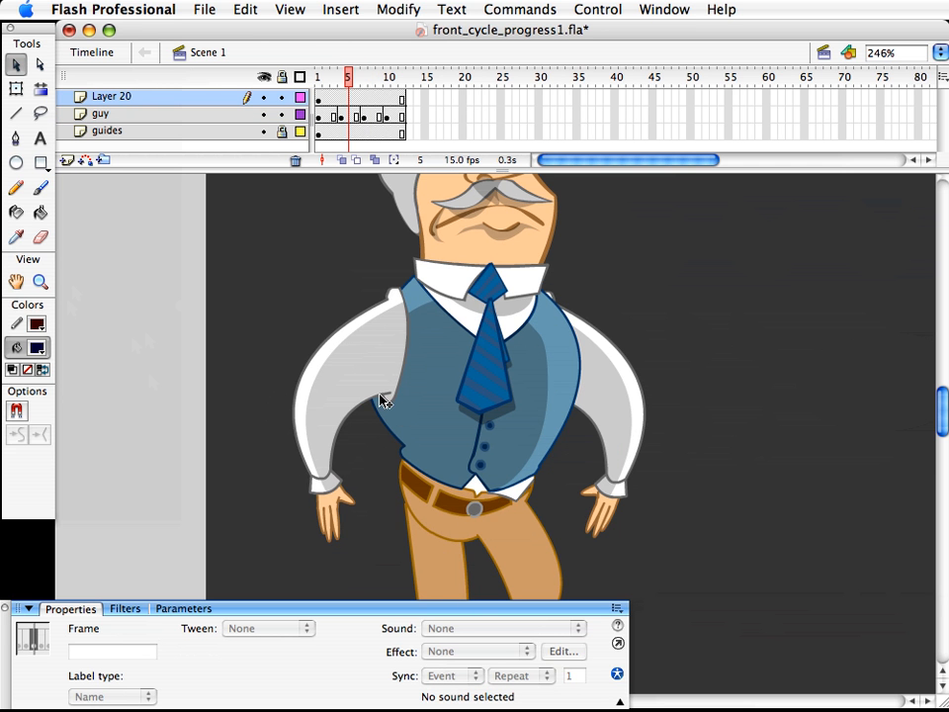
pyautogui.moveTo(351, 92); pyautogui.dragTo(318, 89)
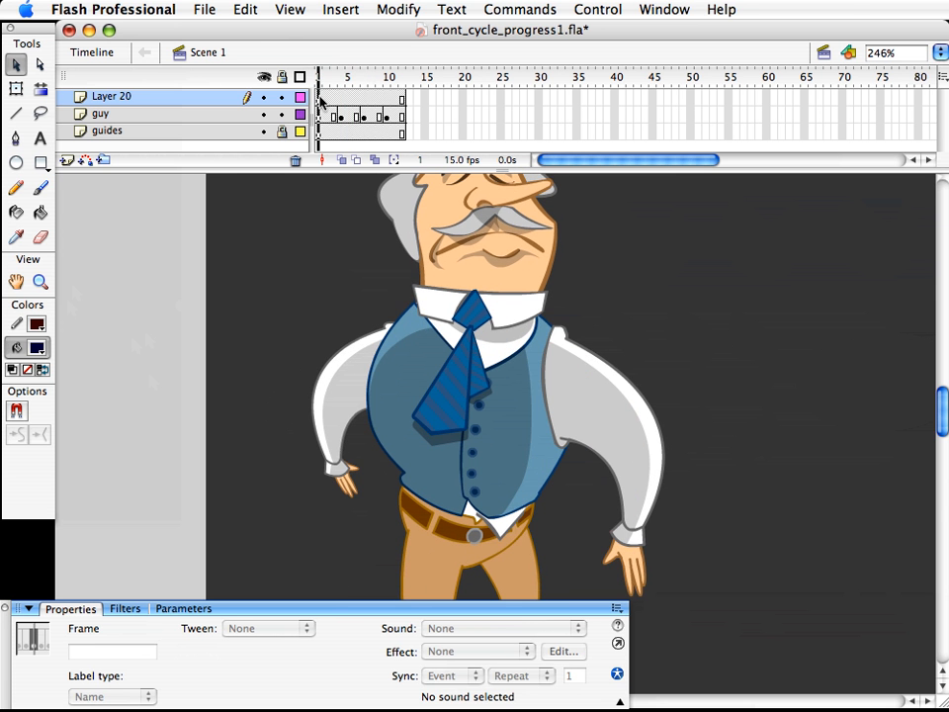
pyautogui.click(567, 377)
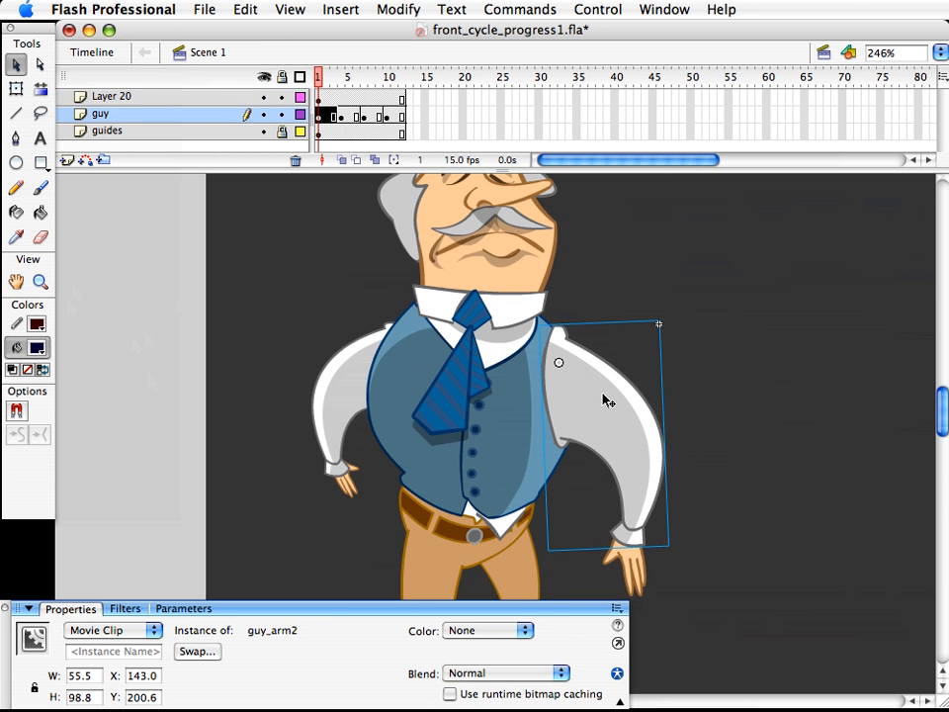
pyautogui.click(638, 447)
pyautogui.click(619, 433)
pyautogui.press('super+alt+s')
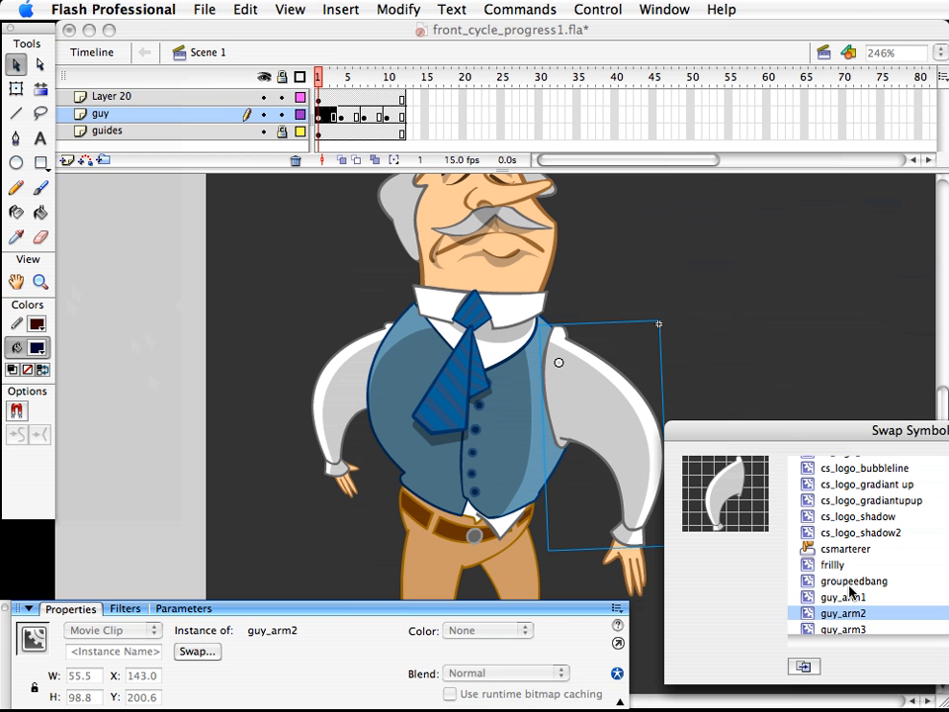
pyautogui.click(850, 595)
pyautogui.moveTo(877, 432); pyautogui.dragTo(771, 429)
pyautogui.press('Return')
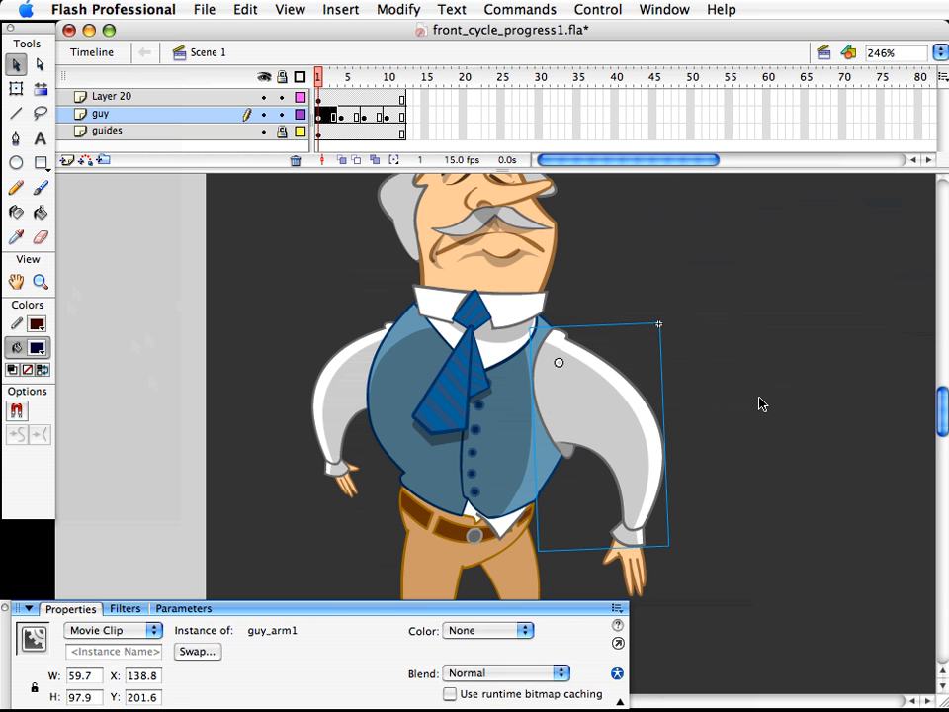
pyautogui.click(670, 436)
pyautogui.click(650, 546)
pyautogui.click(618, 570)
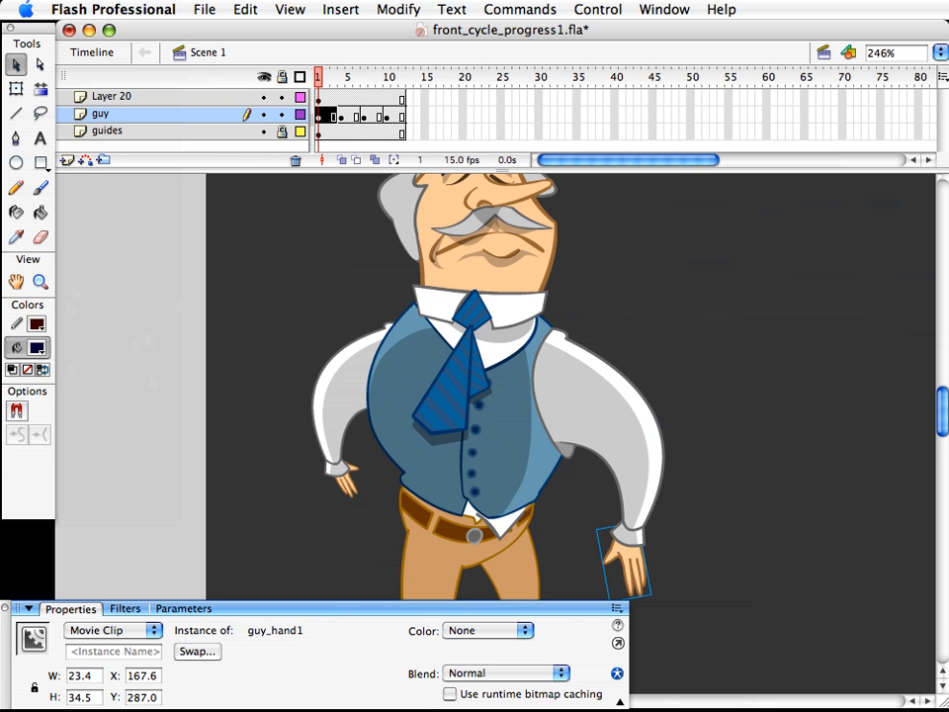
# - Enlarge the forward arm and hand in frame 7 together to about 63.1 by 126.1 and check the following poses
pyautogui.click(37, 287)
pyautogui.keyDown('alt'); pyautogui.click(369, 388); pyautogui.keyUp('alt')
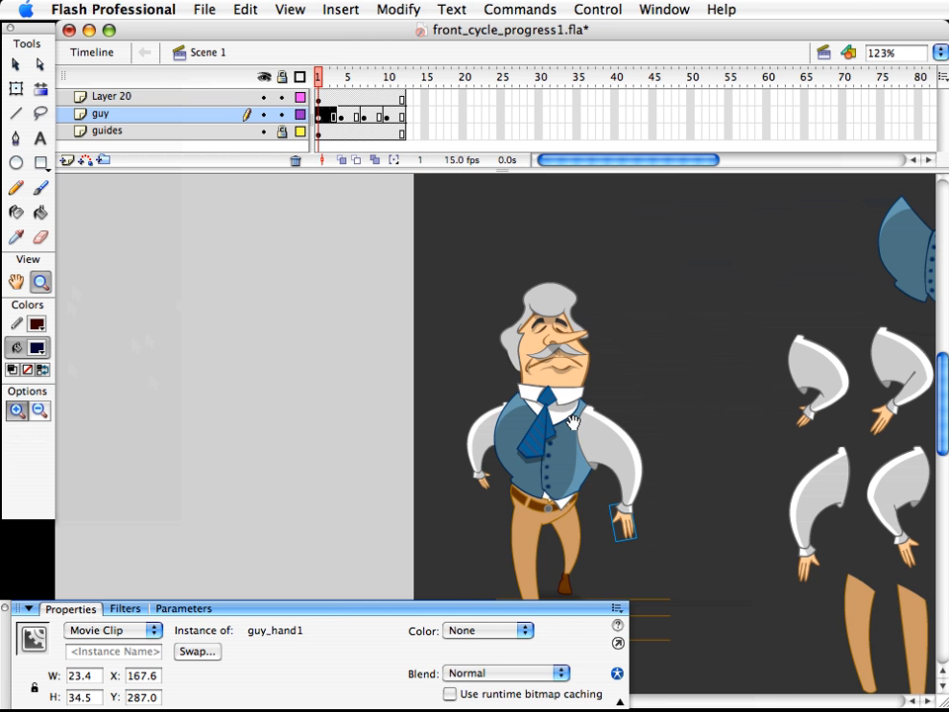
pyautogui.moveTo(647, 436); pyautogui.dragTo(483, 358)
pyautogui.press('v')
pyautogui.click(482, 358)
pyautogui.moveTo(318, 77); pyautogui.dragTo(365, 93)
pyautogui.click(336, 385)
pyautogui.keyDown('shift'); pyautogui.click(321, 447); pyautogui.keyUp('shift')
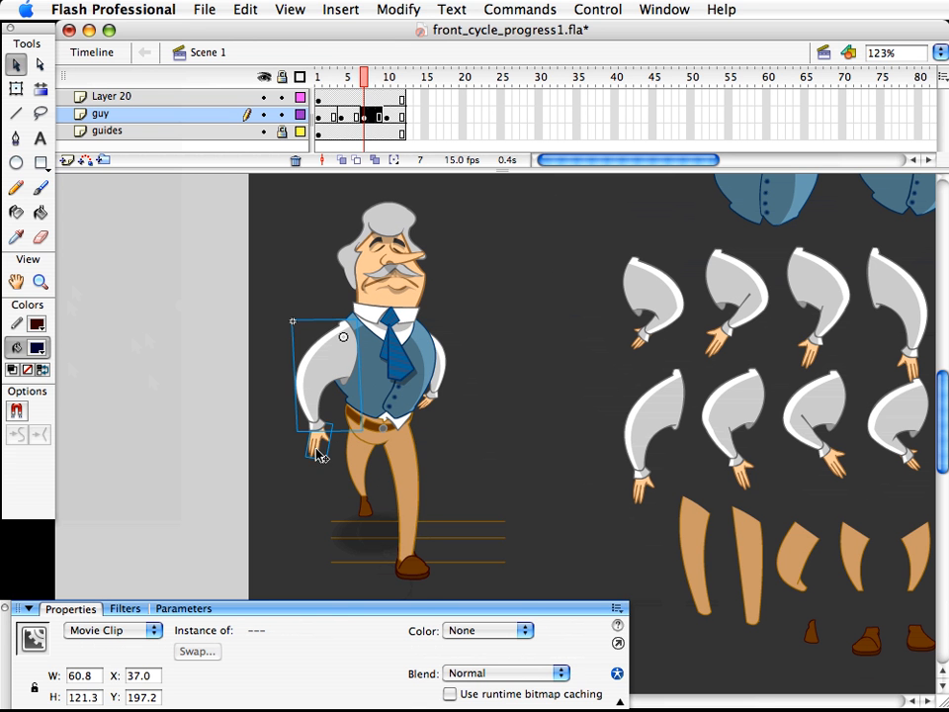
pyautogui.press('q')
pyautogui.moveTo(362, 463); pyautogui.dragTo(365, 469)
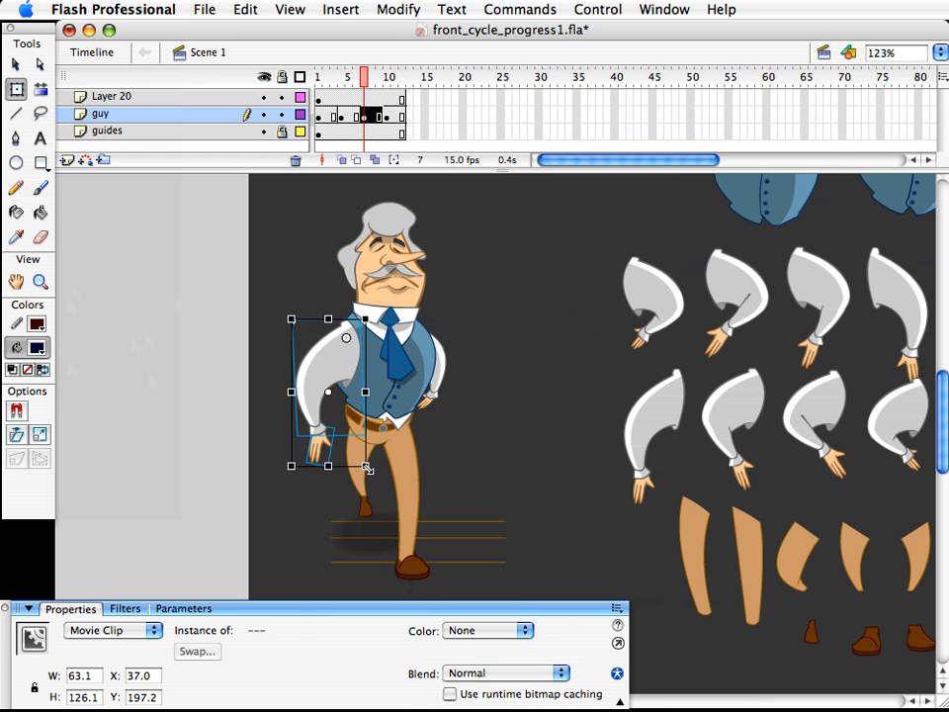
pyautogui.click(391, 201)
pyautogui.moveTo(368, 85); pyautogui.dragTo(409, 89)
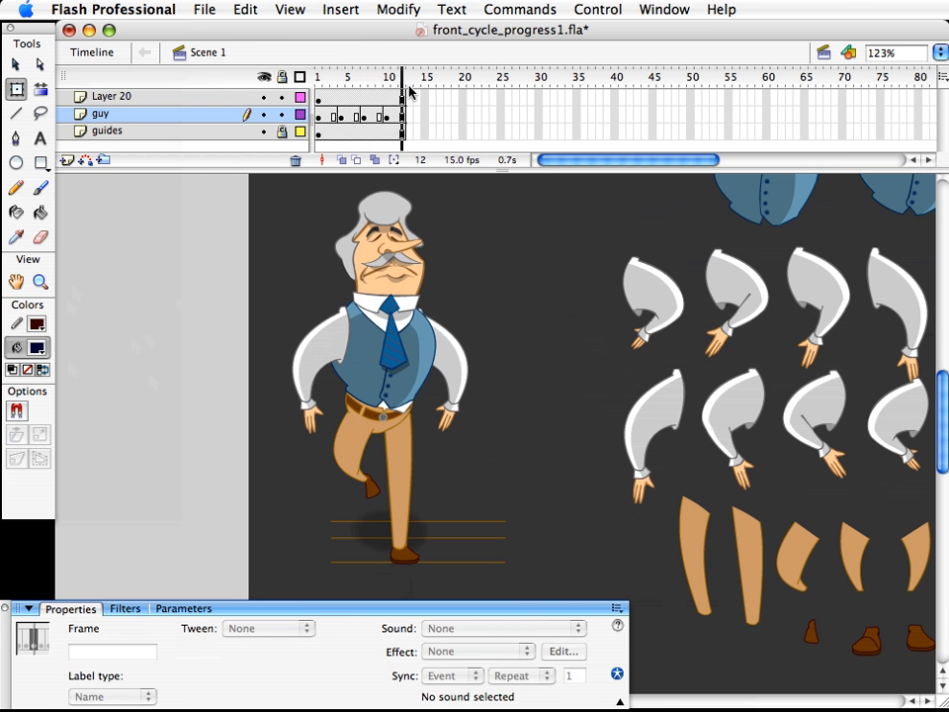
# - Reposition the raised-forward arm and hand slightly closer to the body in the guy layer's first keyframe, and save the file
pyautogui.click(329, 85)
pyautogui.click(454, 362)
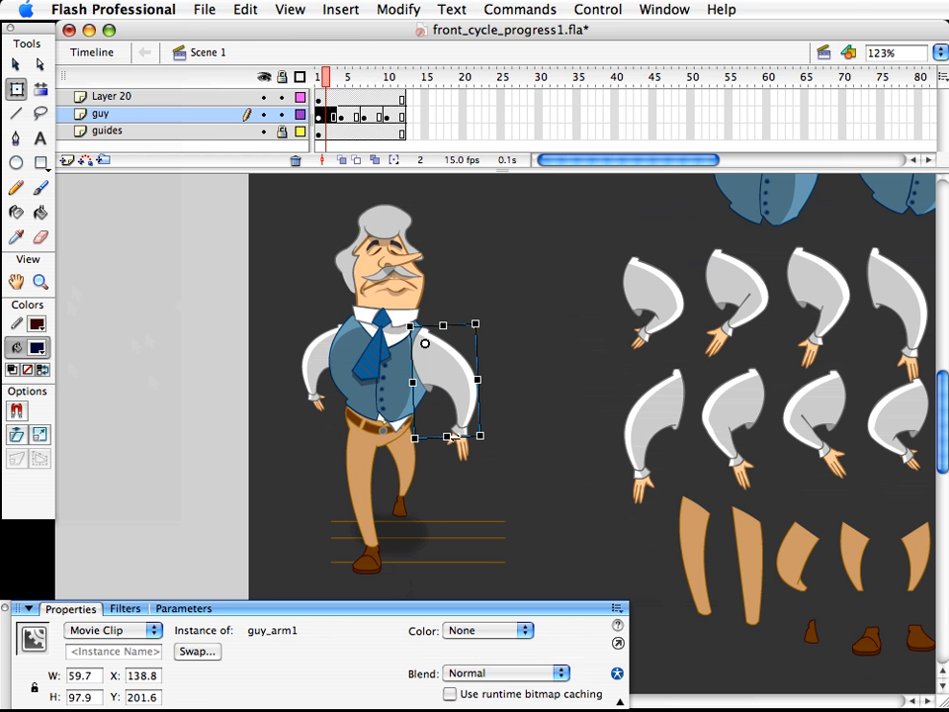
pyautogui.keyDown('shift'); pyautogui.click(471, 461); pyautogui.keyUp('shift')
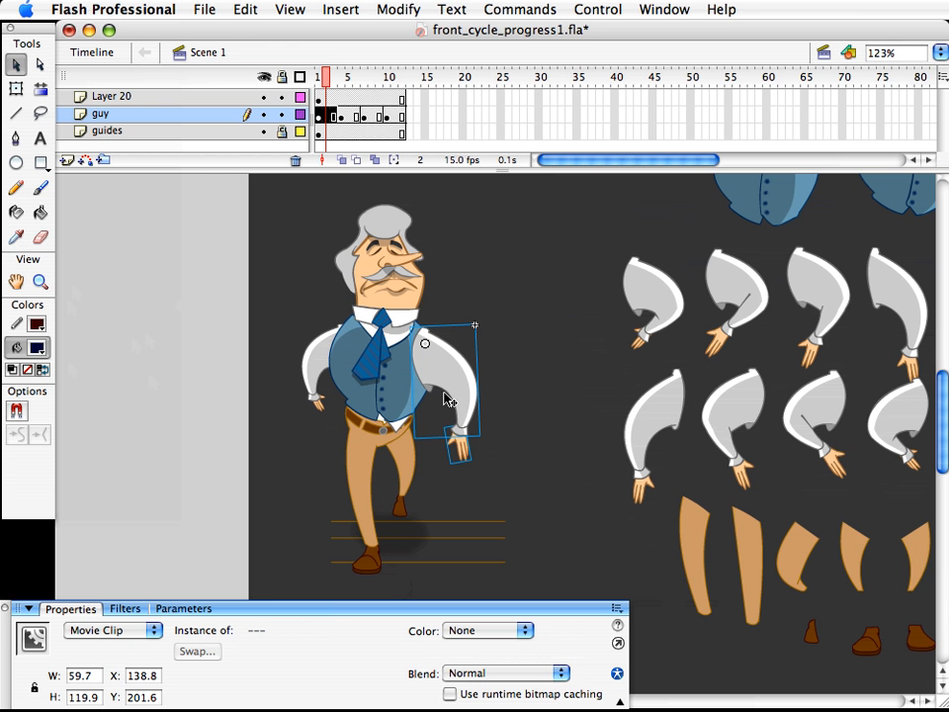
pyautogui.moveTo(474, 452)
pyautogui.mouseDown()
pyautogui.moveTo(453, 447)
pyautogui.moveTo(461, 459)
pyautogui.mouseUp()
pyautogui.press('v')
pyautogui.click(461, 461)
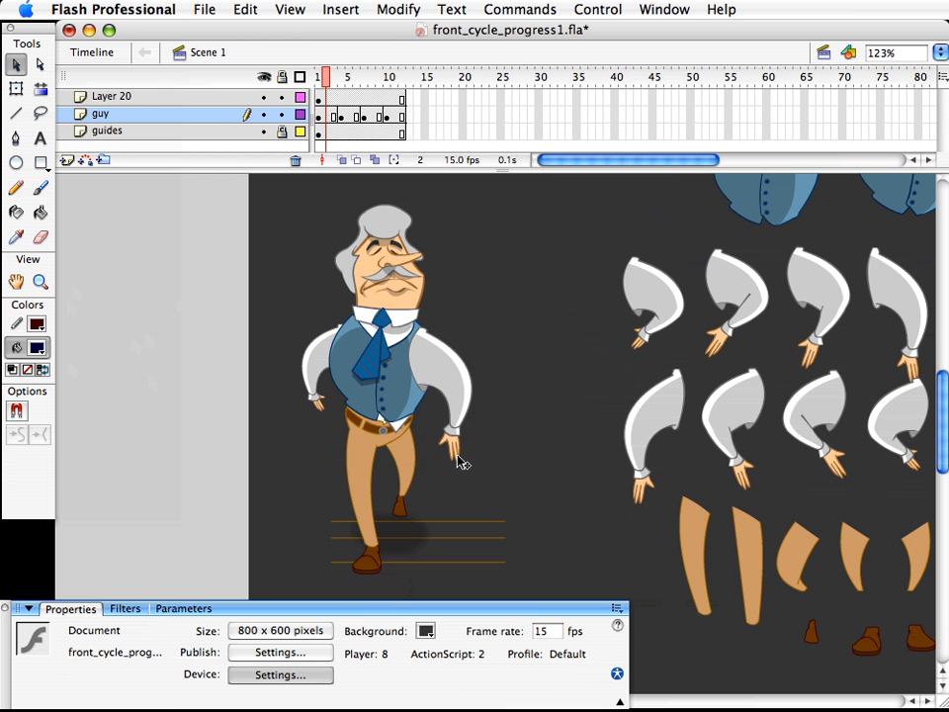
pyautogui.click(462, 413)
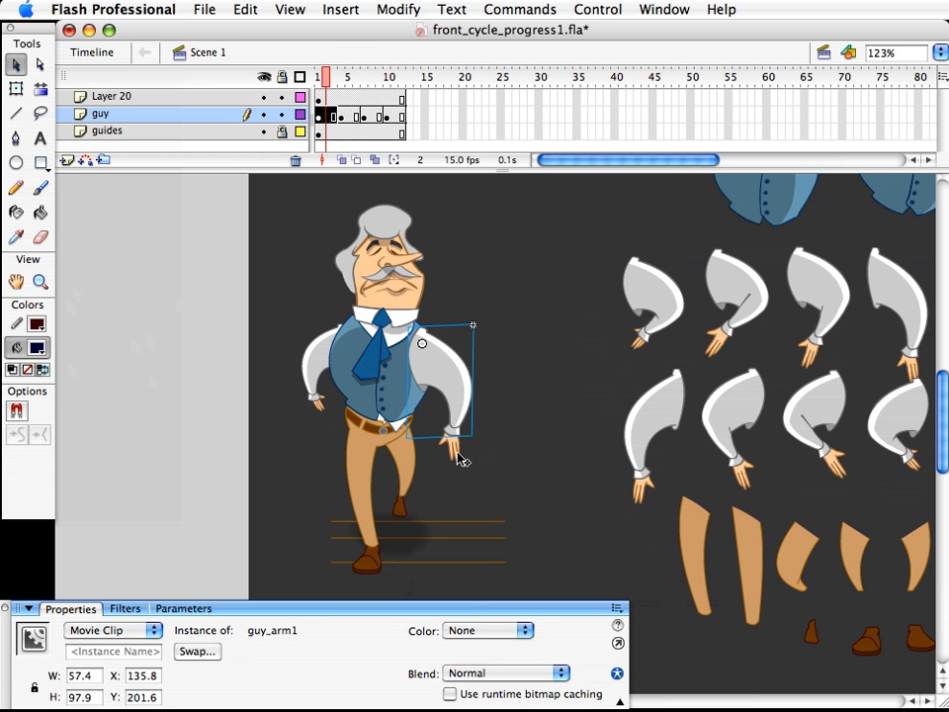
pyautogui.keyDown('shift'); pyautogui.click(462, 460); pyautogui.keyUp('shift')
pyautogui.press('q')
pyautogui.click(523, 449)
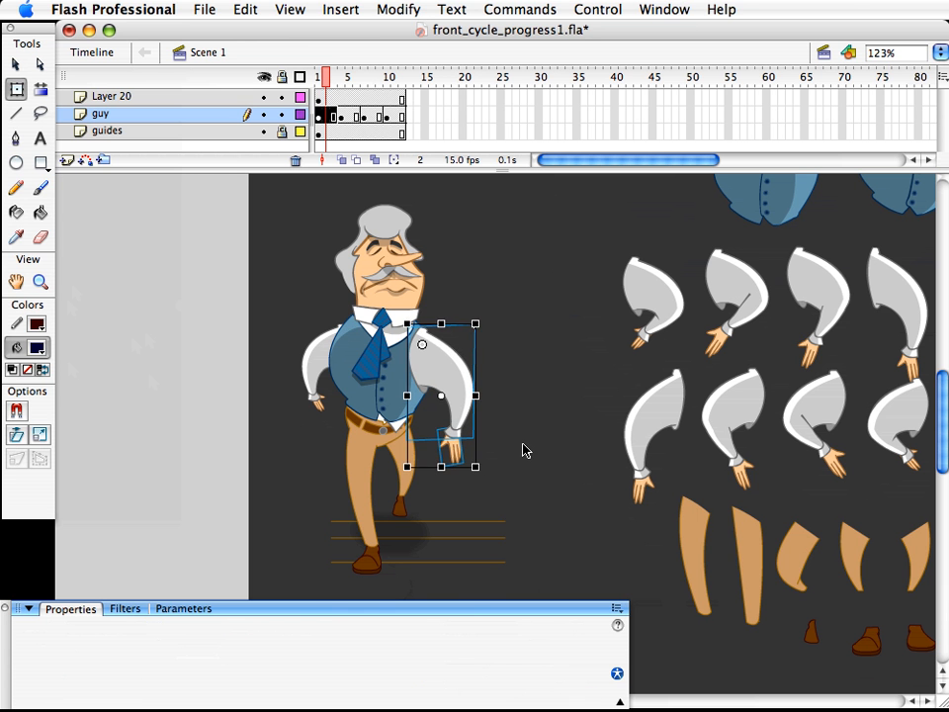
pyautogui.press('super+s')
# - Examine the walk poses from frame 1 through frame 10 with the whole character in view at 107% zoom
pyautogui.click(334, 85)
pyautogui.moveTo(334, 85); pyautogui.dragTo(314, 91)
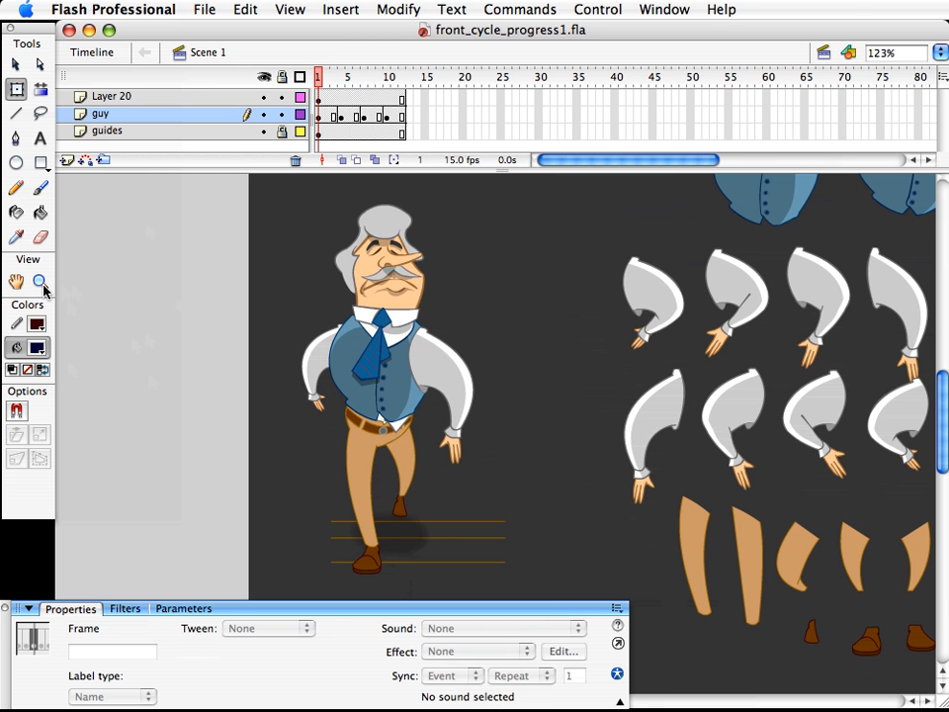
pyautogui.click(41, 282)
pyautogui.keyDown('alt'); pyautogui.click(351, 366); pyautogui.keyUp('alt')
pyautogui.click(756, 602)
pyautogui.press('v')
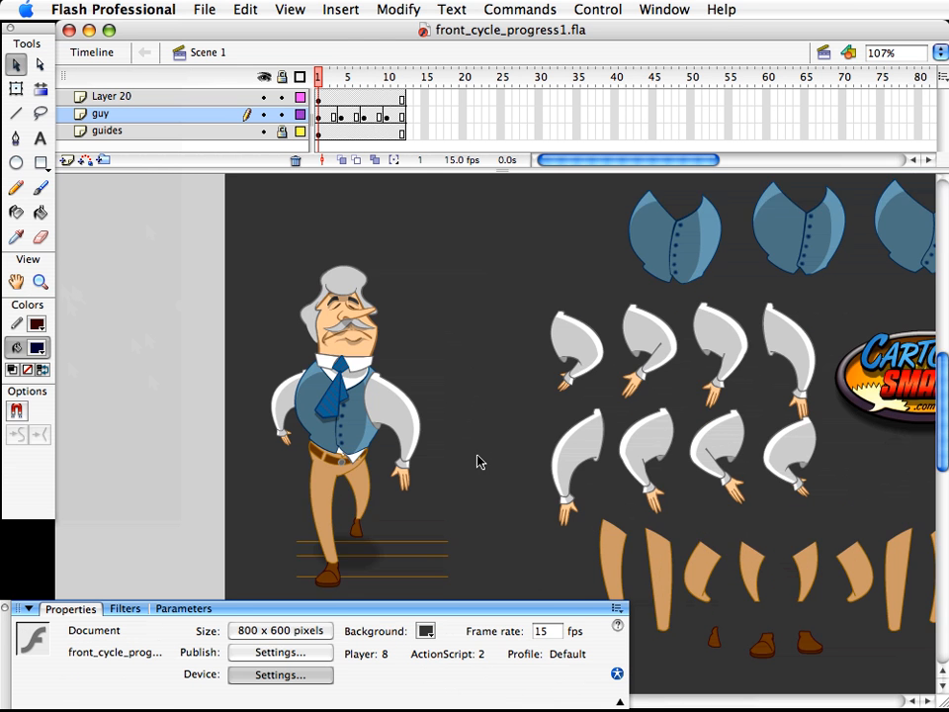
pyautogui.scroll(-1, 477, 435)
pyautogui.moveTo(325, 82); pyautogui.dragTo(388, 85)
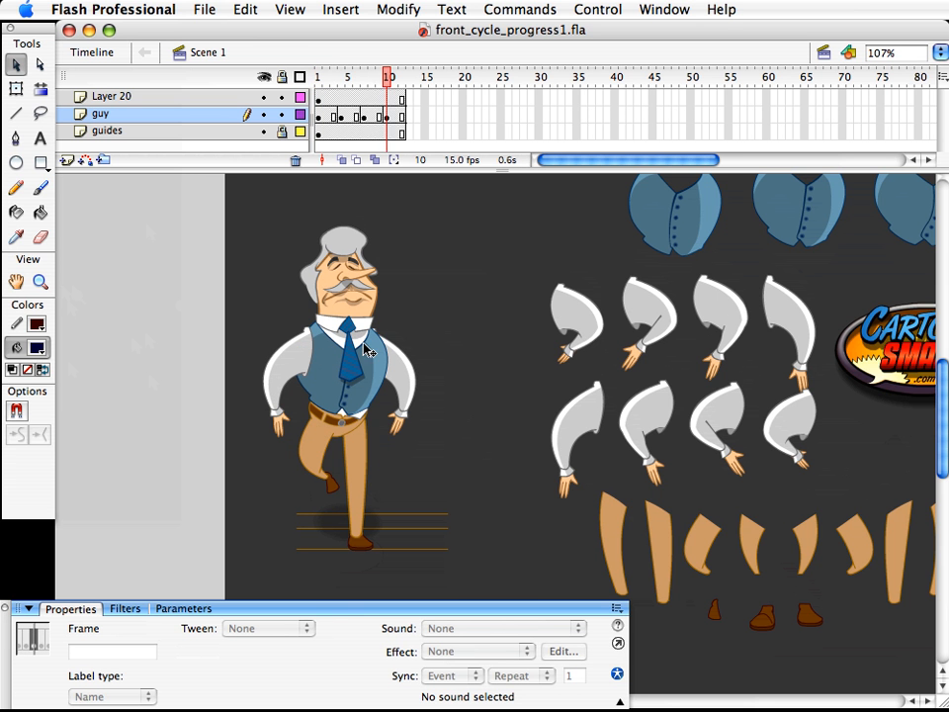
# - Angle the standing leg and its shoe slightly inward in the frame 10 keyframe, nudge them up, and save the file
pyautogui.click(373, 488)
pyautogui.click(372, 534)
pyautogui.keyDown('shift'); pyautogui.click(352, 534); pyautogui.keyUp('shift')
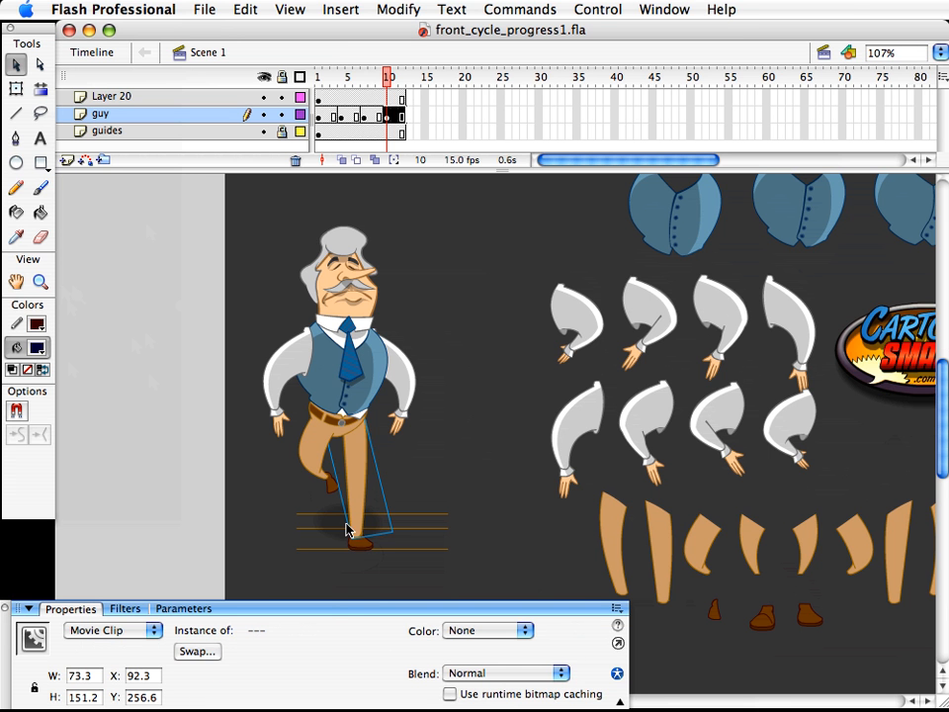
pyautogui.press('q')
pyautogui.moveTo(366, 546); pyautogui.dragTo(362, 547)
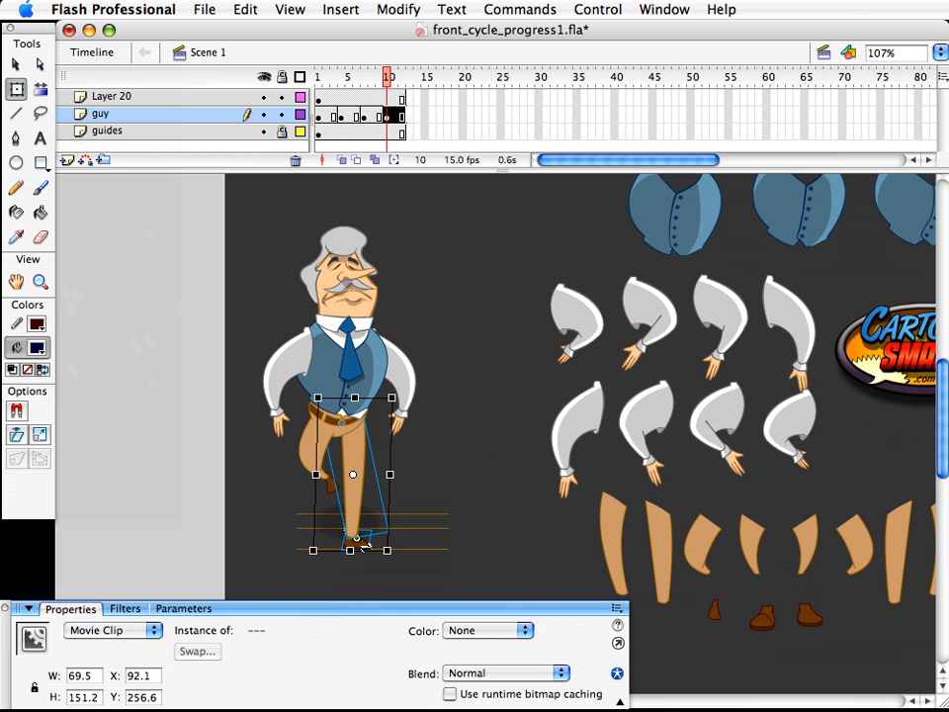
pyautogui.press('Up')
pyautogui.press('v')
pyautogui.click(425, 460)
pyautogui.press('super+s')
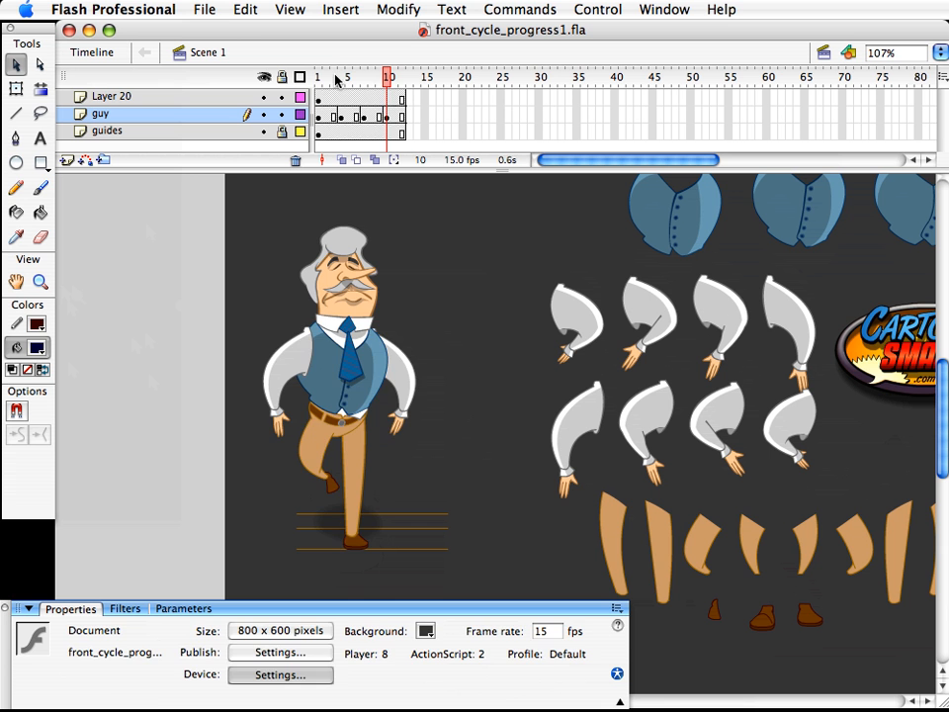
# - Shorten the standing leg and shoe in the guy layer's last keyframe to about 144 pixels high, and test the movie
pyautogui.moveTo(336, 76); pyautogui.dragTo(416, 89)
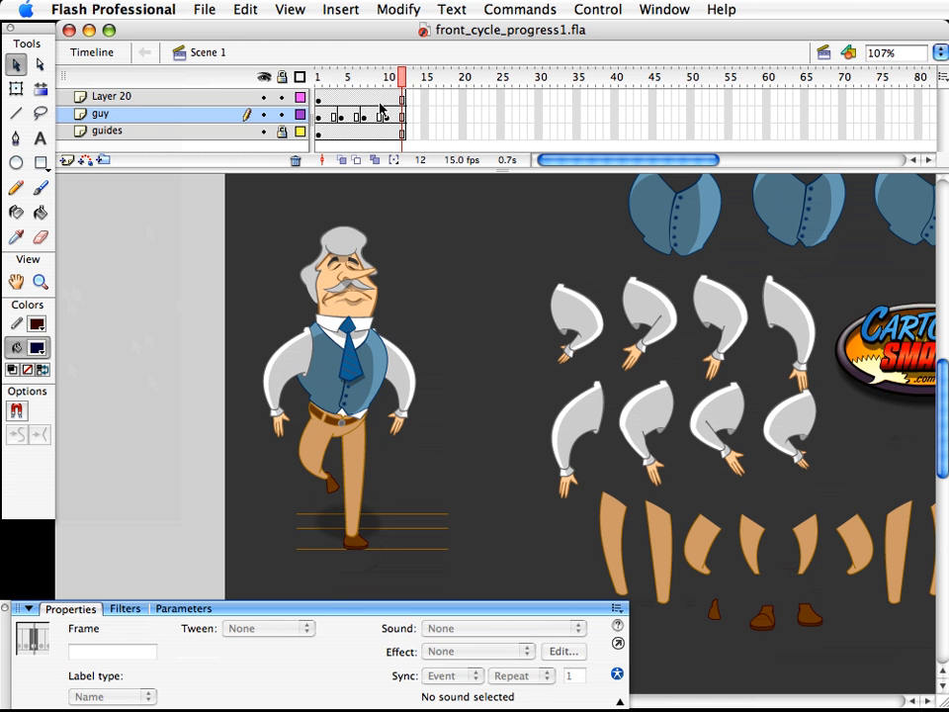
pyautogui.click(326, 86)
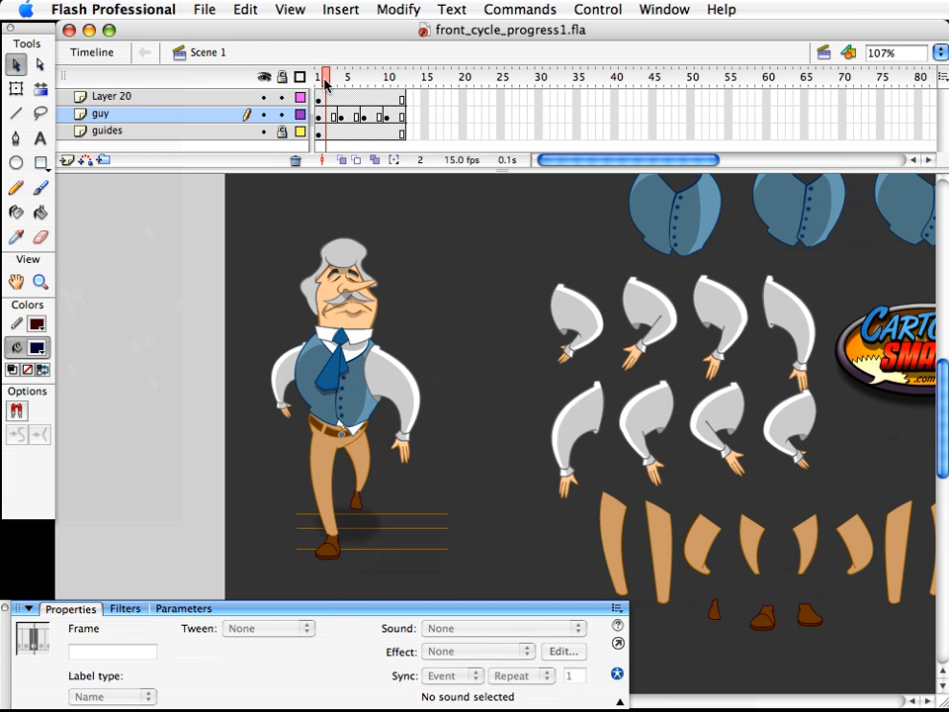
pyautogui.moveTo(325, 86); pyautogui.dragTo(403, 85)
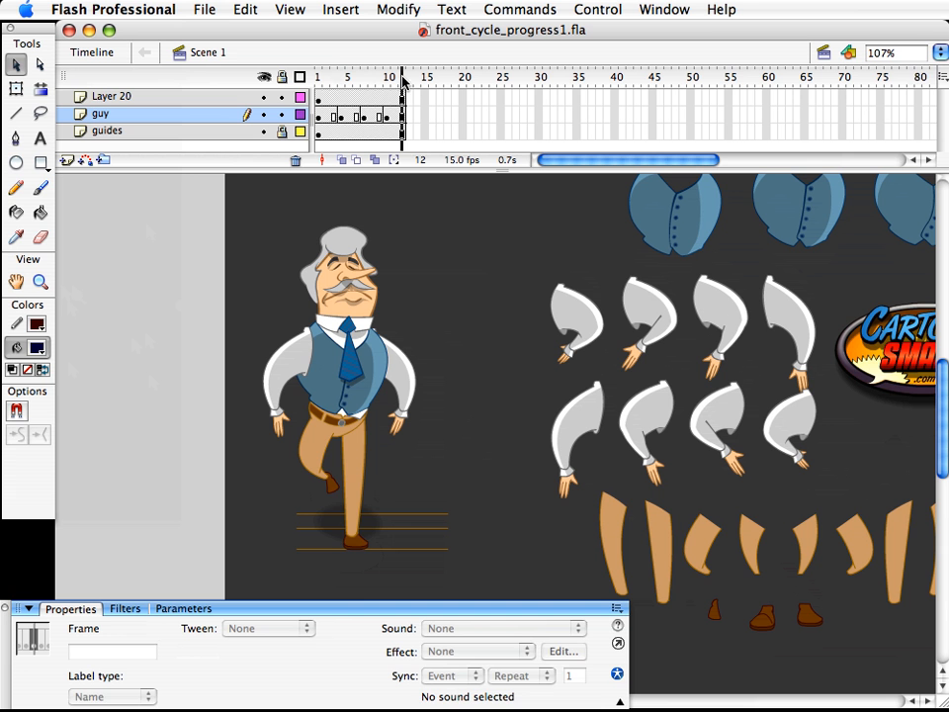
pyautogui.click(364, 506)
pyautogui.press('q')
pyautogui.moveTo(353, 535)
pyautogui.mouseDown()
pyautogui.moveTo(360, 555)
pyautogui.moveTo(350, 547)
pyautogui.moveTo(362, 542)
pyautogui.mouseUp()
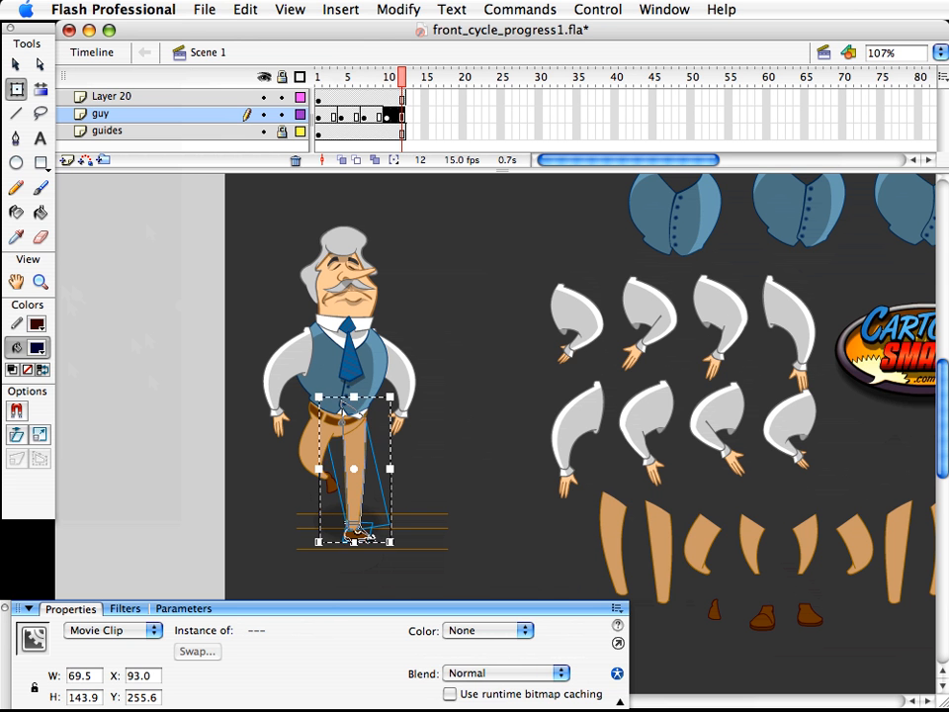
pyautogui.click(431, 483)
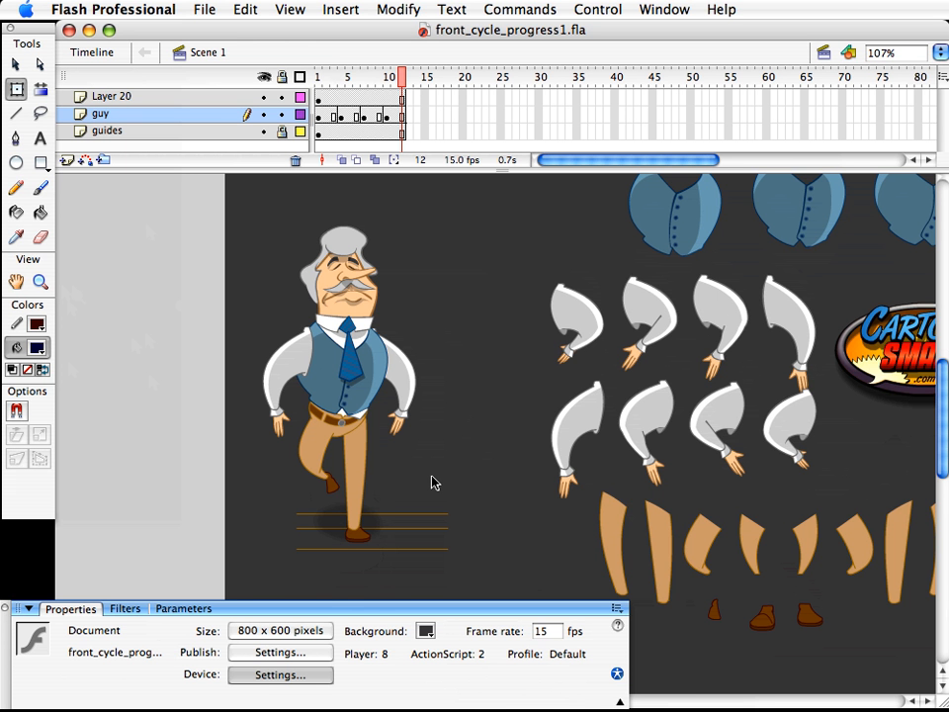
pyautogui.press('super+Return')
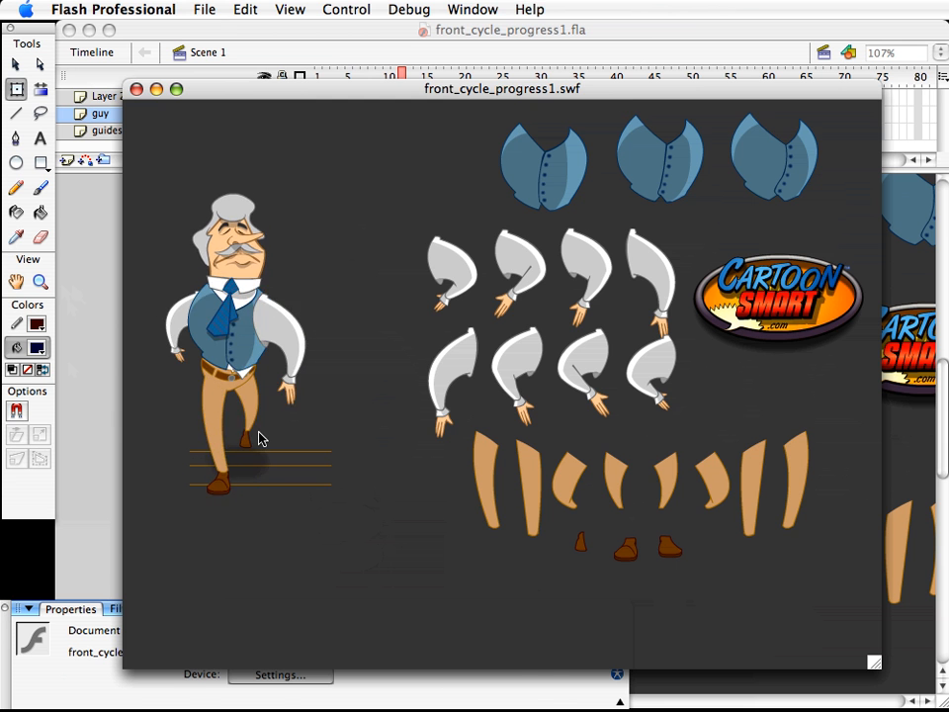
pyautogui.press('super+w')
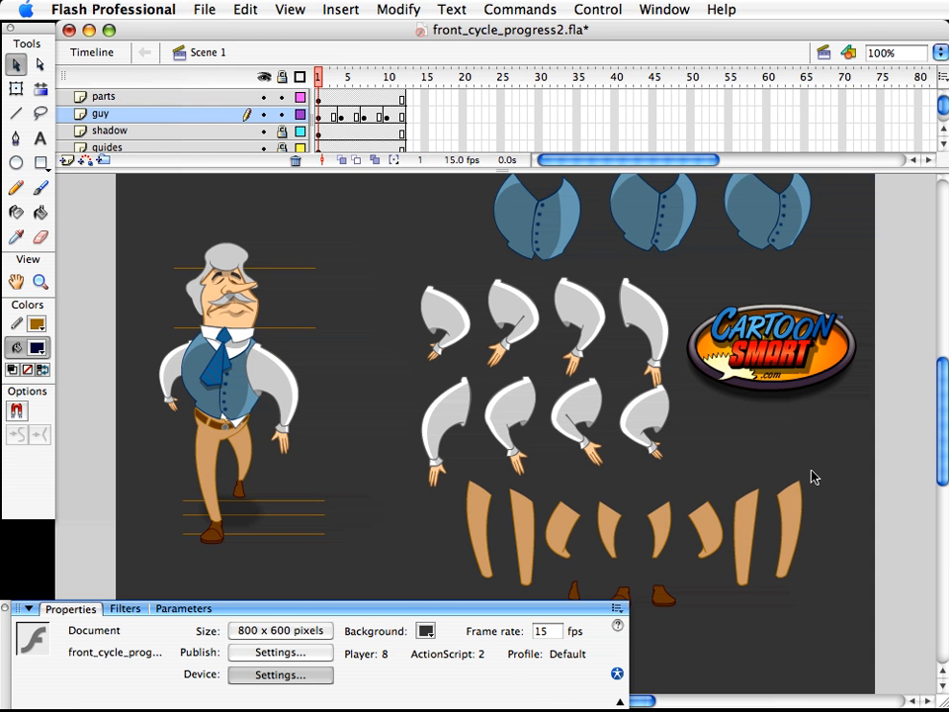
# - Save front_cycle_progress2.fla and compare the guy layer's keyframes at frames 1 and 4
pyautogui.press('super+s')
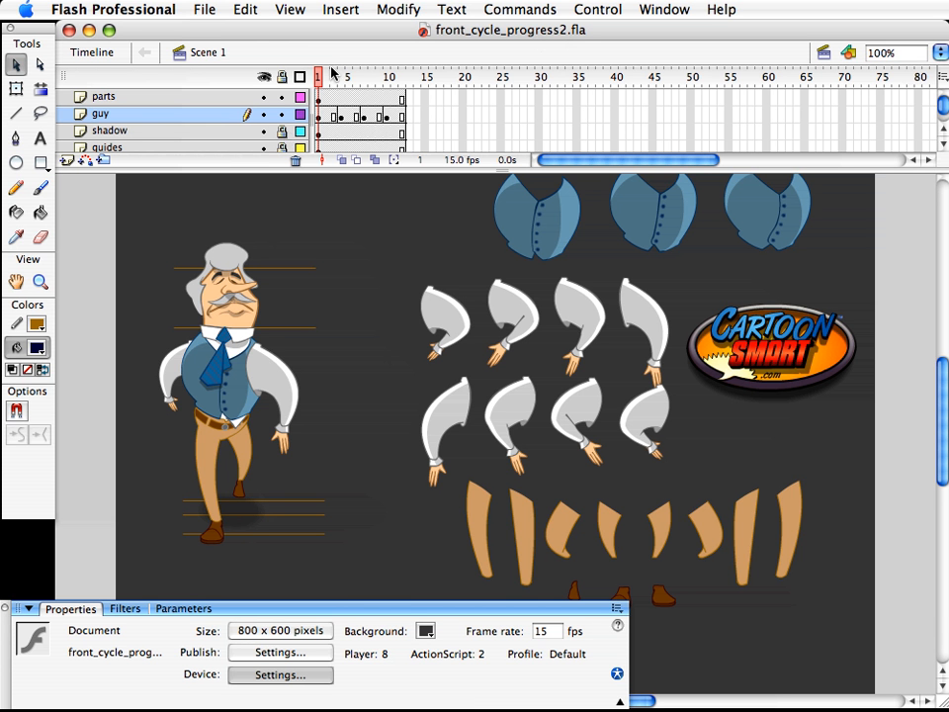
pyautogui.moveTo(321, 78); pyautogui.dragTo(297, 76)
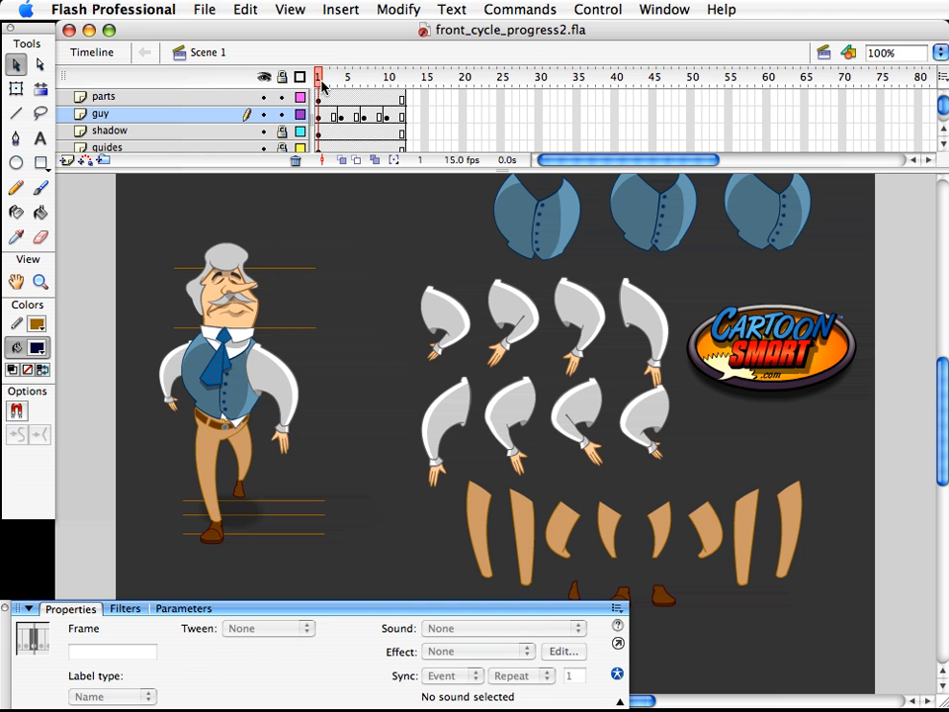
pyautogui.moveTo(323, 81); pyautogui.dragTo(311, 115)
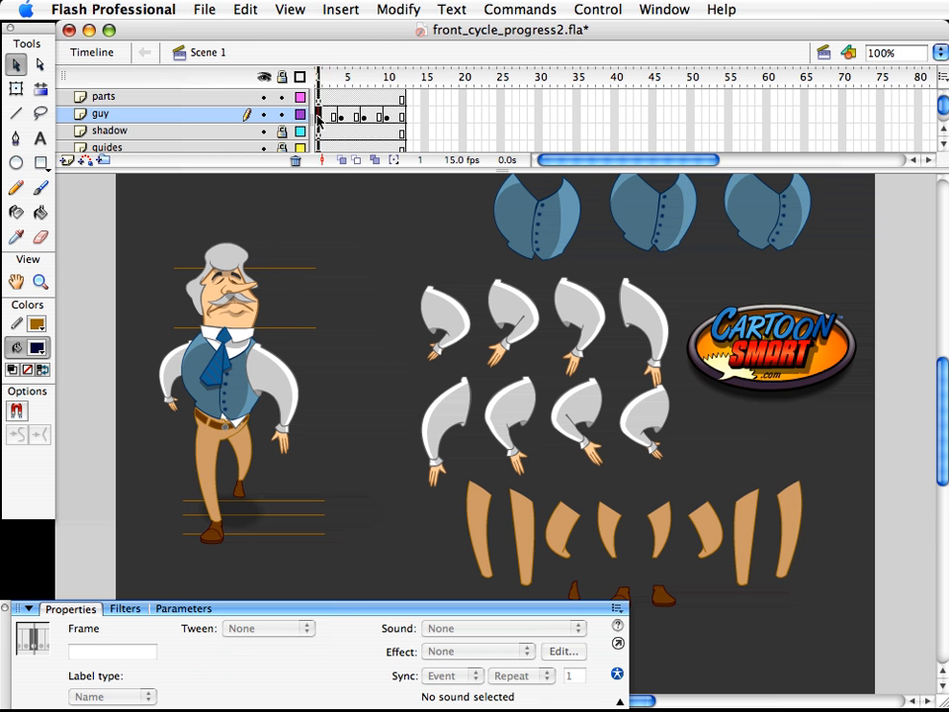
pyautogui.click(319, 116)
pyautogui.click(341, 116)
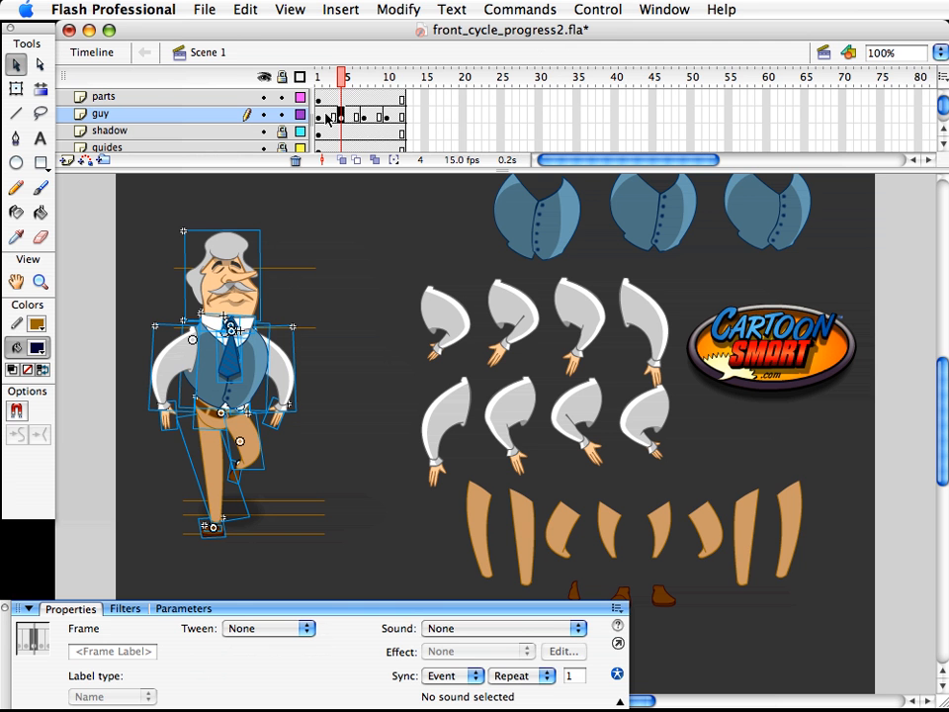
pyautogui.moveTo(319, 79)
pyautogui.mouseDown()
pyautogui.moveTo(300, 78)
pyautogui.moveTo(346, 79)
pyautogui.moveTo(320, 88)
pyautogui.moveTo(353, 93)
pyautogui.moveTo(319, 91)
pyautogui.mouseUp()
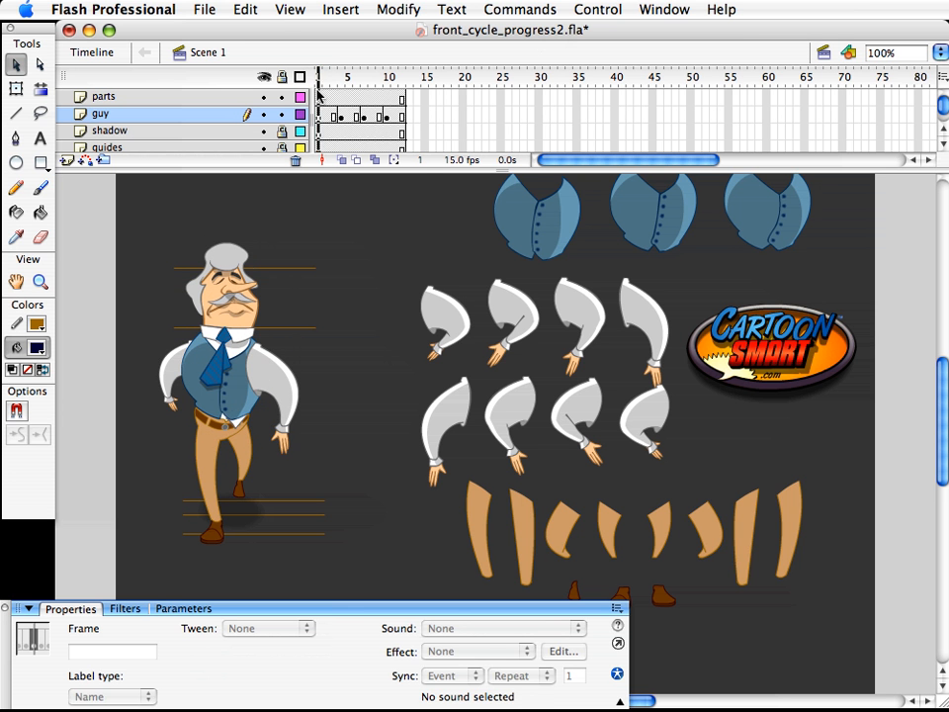
# - Scale the front leg and its shoe in frame 1 to 110% and shift both slightly downward
pyautogui.click(223, 495)
pyautogui.press('q')
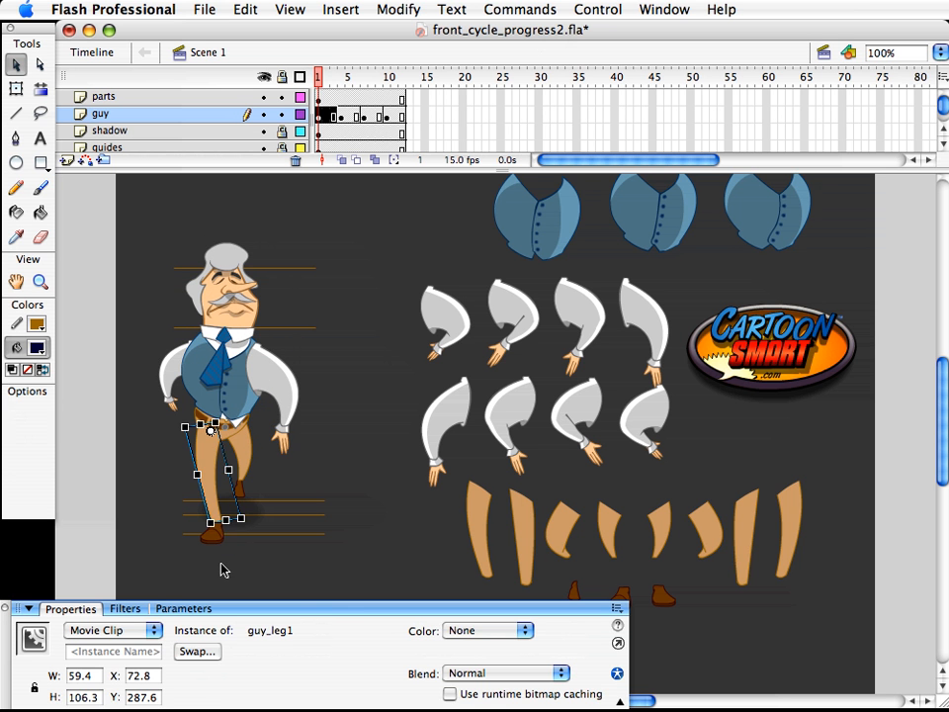
pyautogui.moveTo(221, 570); pyautogui.dragTo(197, 502)
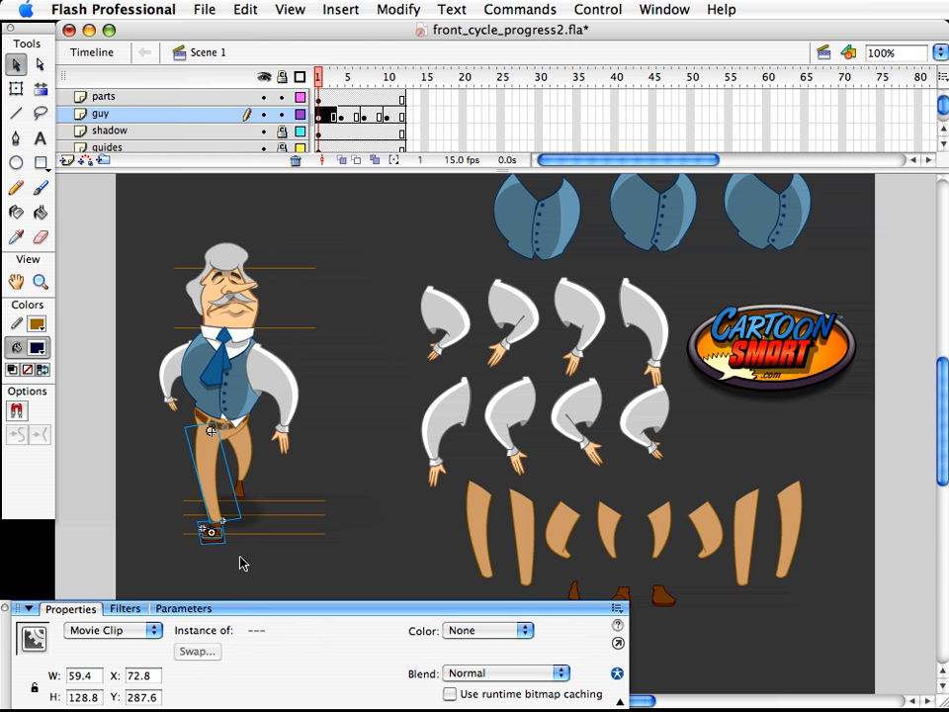
pyautogui.press('super+alt+s')
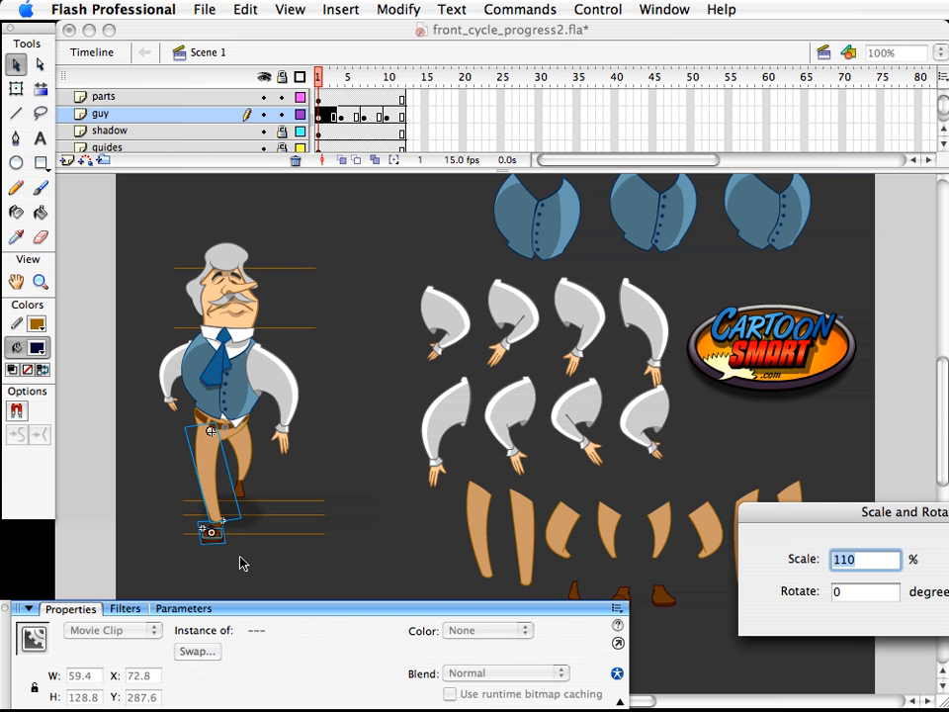
pyautogui.press('Return')
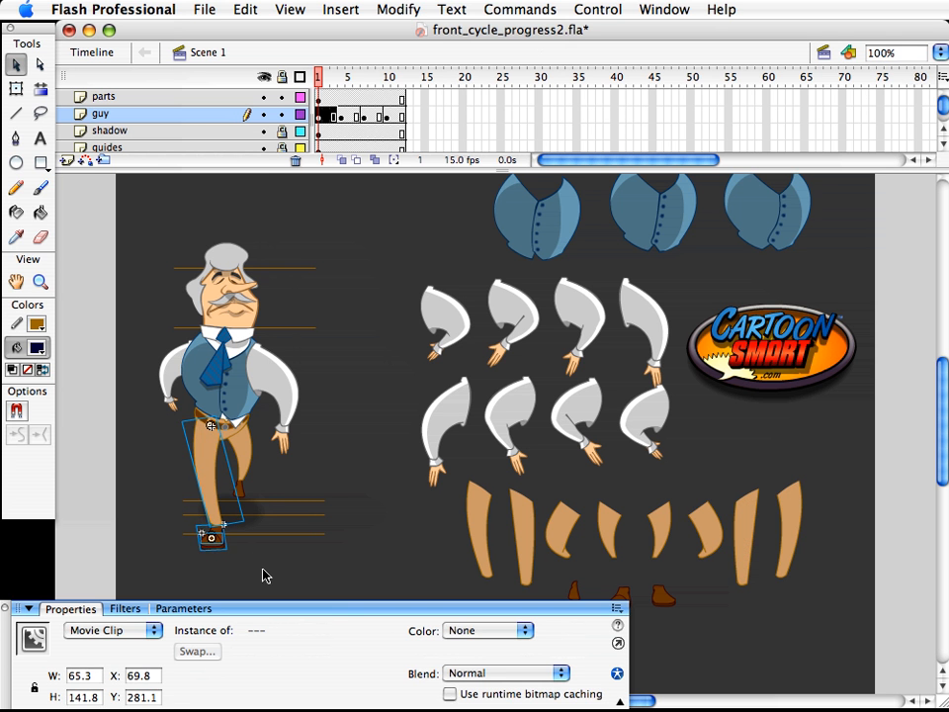
pyautogui.moveTo(265, 574); pyautogui.dragTo(228, 532)
pyautogui.click(321, 482)
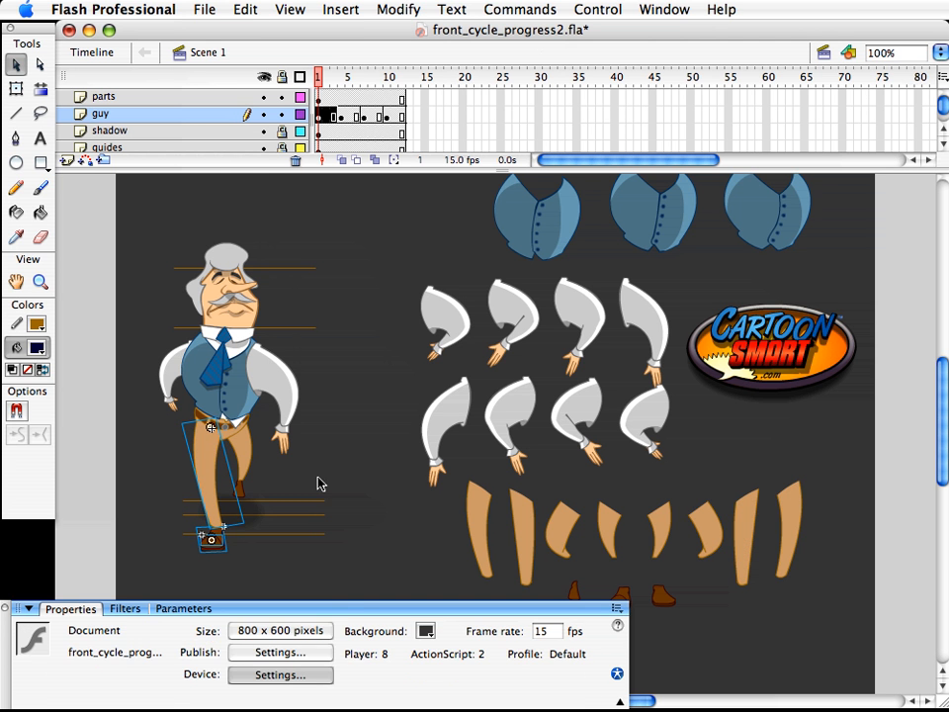
# - Stretch the front leg in frame 1 slightly longer and nudge its shoe down to meet it
pyautogui.click(206, 482)
pyautogui.press('q')
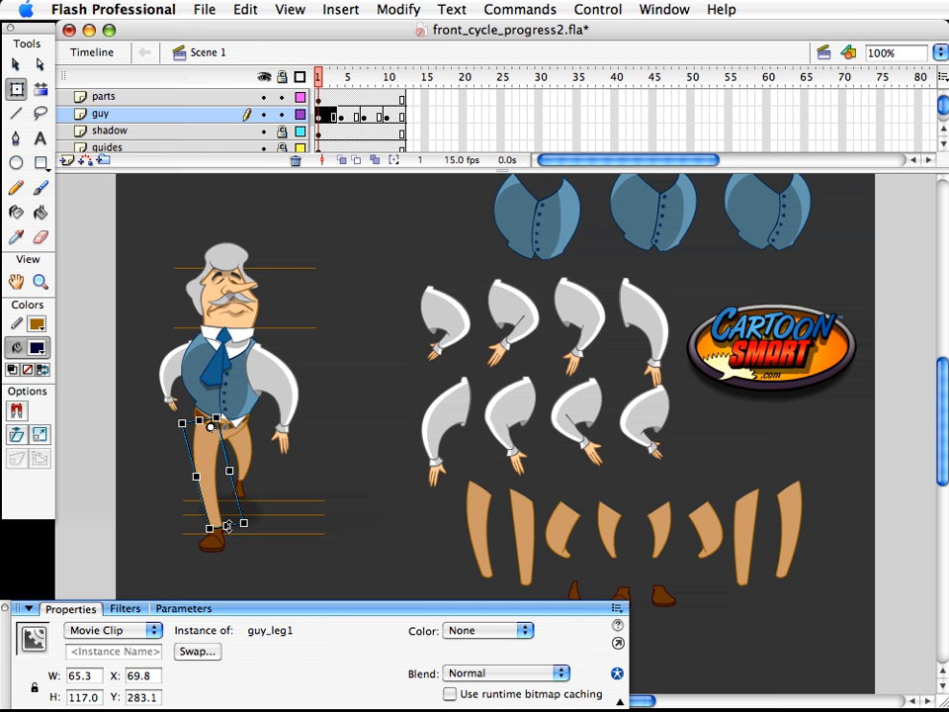
pyautogui.moveTo(227, 528)
pyautogui.mouseDown()
pyautogui.moveTo(229, 544)
pyautogui.moveTo(231, 531)
pyautogui.mouseUp()
pyautogui.click(282, 562)
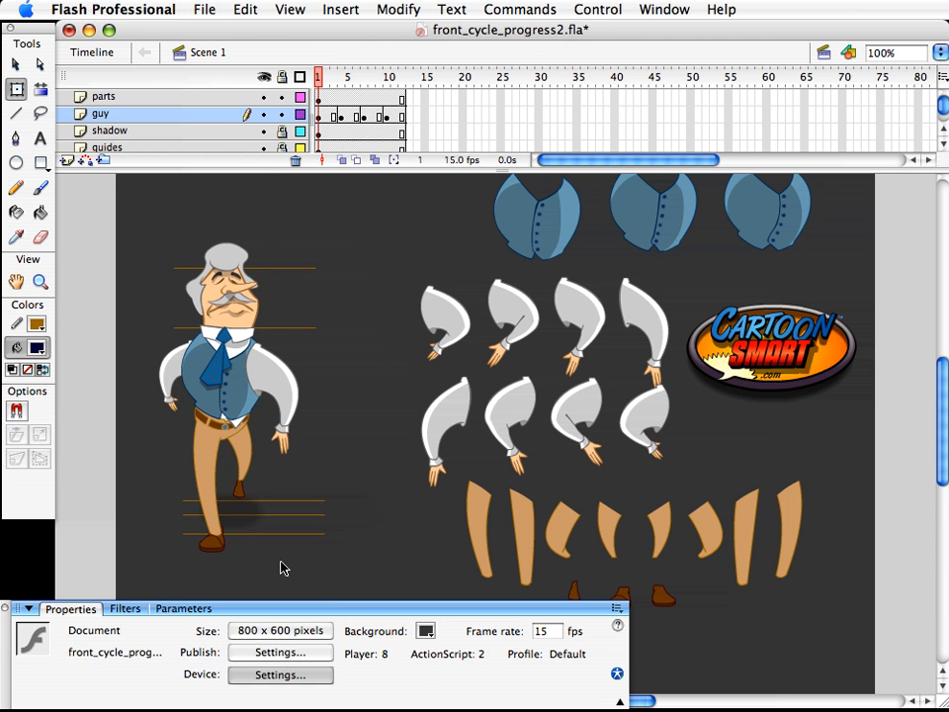
pyautogui.click(209, 540)
pyautogui.press('Down')
pyautogui.click(338, 296)
# - Insert a keyframe at frame 2 of the guy layer and save the file
pyautogui.moveTo(339, 78); pyautogui.dragTo(316, 84)
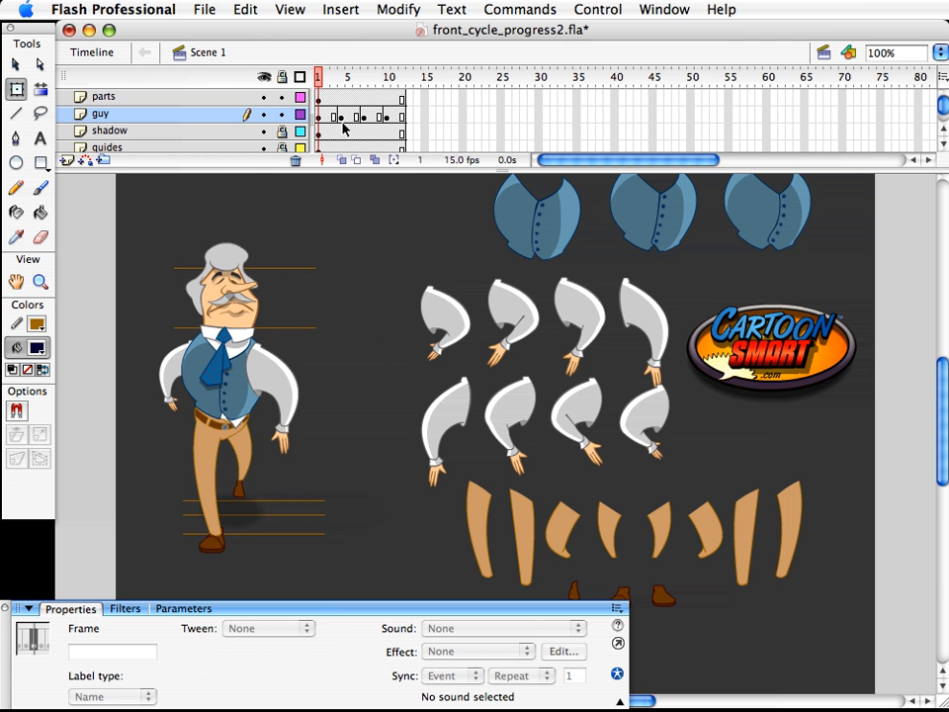
pyautogui.click(331, 115)
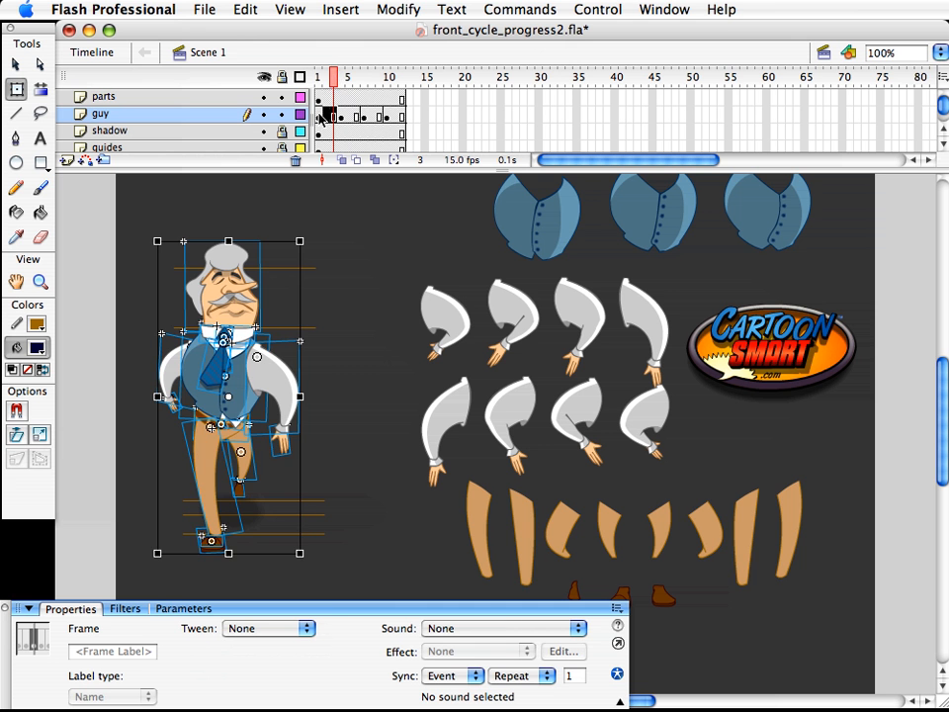
pyautogui.click(341, 84)
pyautogui.moveTo(341, 84); pyautogui.dragTo(333, 85)
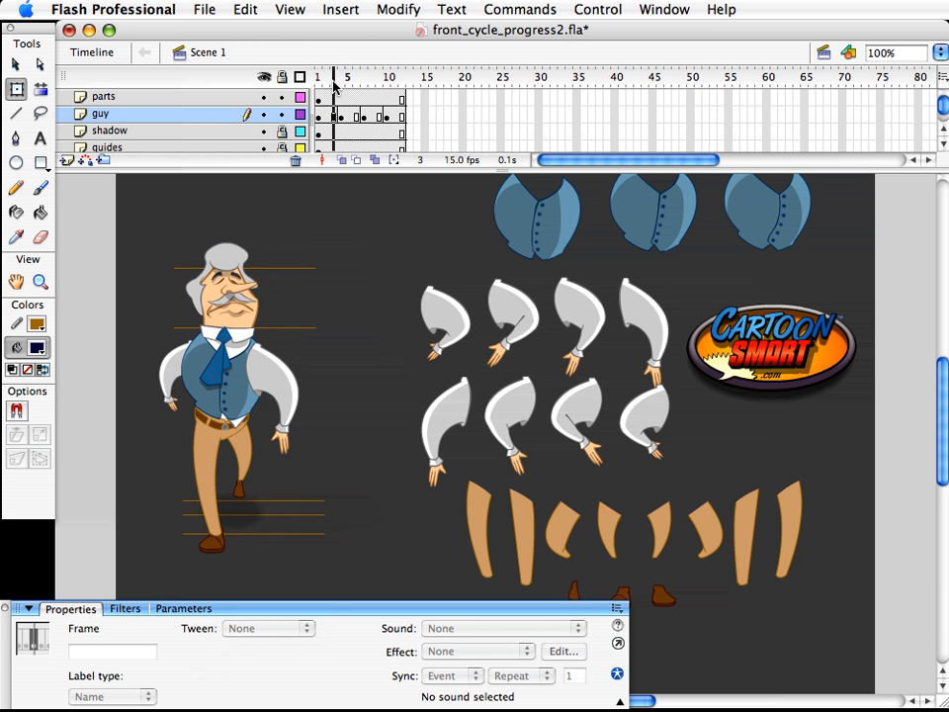
pyautogui.click(325, 115)
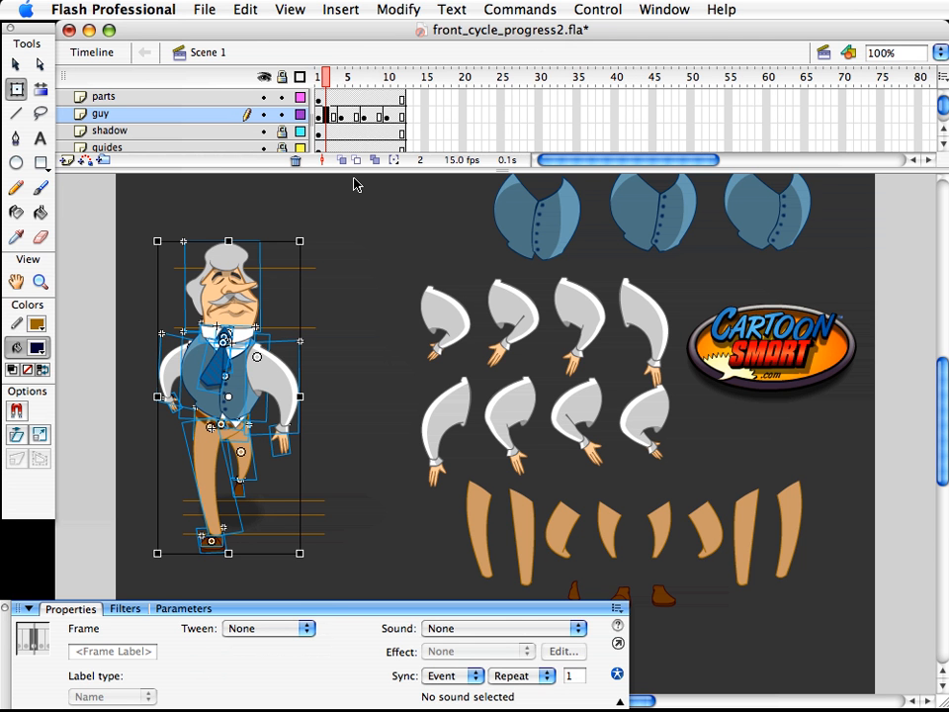
pyautogui.press('F6')
pyautogui.click(385, 232)
pyautogui.hotkey('ctrl', 's')
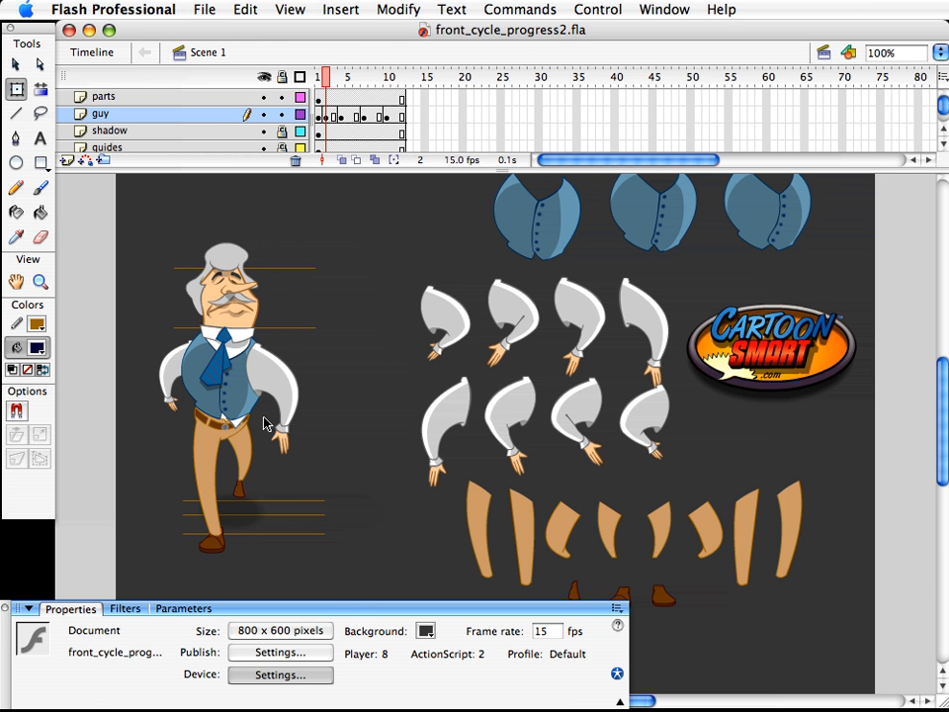
# - Raise the man's upper body, including head, arms, vest and belt, about 5 px in frame 2
pyautogui.moveTo(349, 469); pyautogui.dragTo(124, 219)
pyautogui.press('Up')
pyautogui.press('Up')
pyautogui.press('Up')
pyautogui.press('Up')
pyautogui.press('Up')
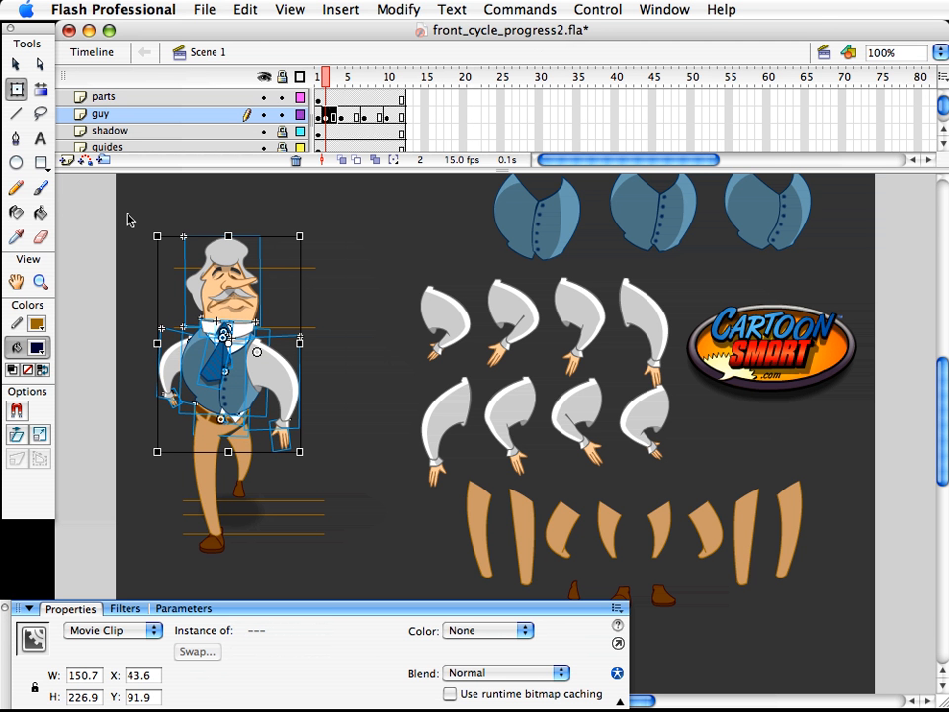
# - Move the front leg up about 4 px in frame 2 to follow the raised body
pyautogui.click(208, 499)
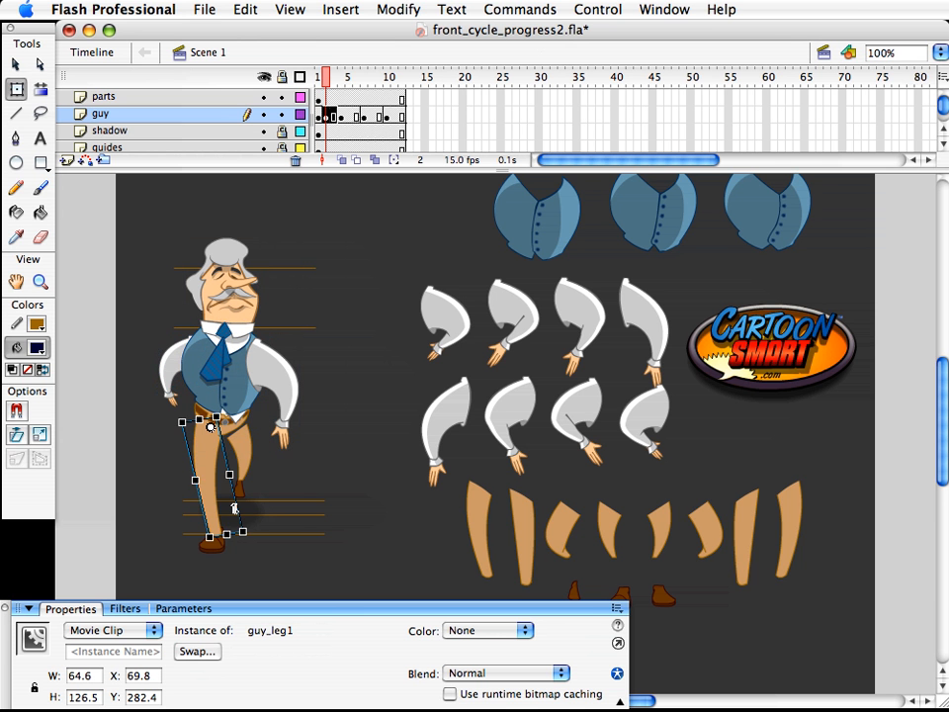
pyautogui.press('Up')
pyautogui.press('v')
pyautogui.press('Up')
pyautogui.press('Up')
pyautogui.press('Up')
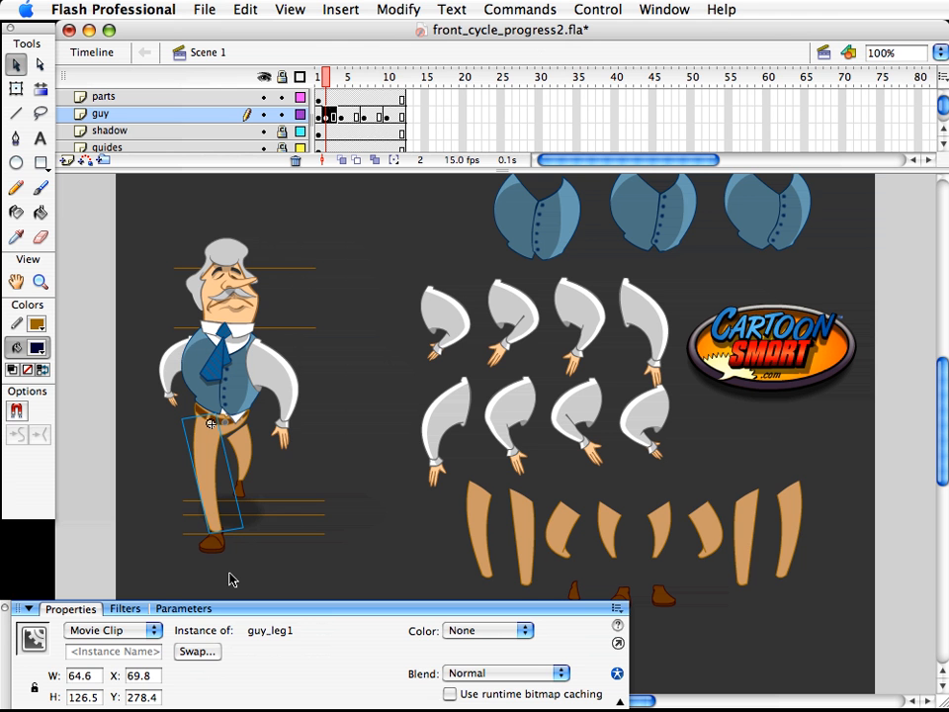
# - Move the front shoe pieces in frame 2 up about 6 px to meet the raised leg
pyautogui.moveTo(228, 572); pyautogui.dragTo(170, 519)
pyautogui.press('Up')
pyautogui.press('Up')
pyautogui.press('Up')
pyautogui.press('Up')
pyautogui.press('Up')
pyautogui.press('Up')
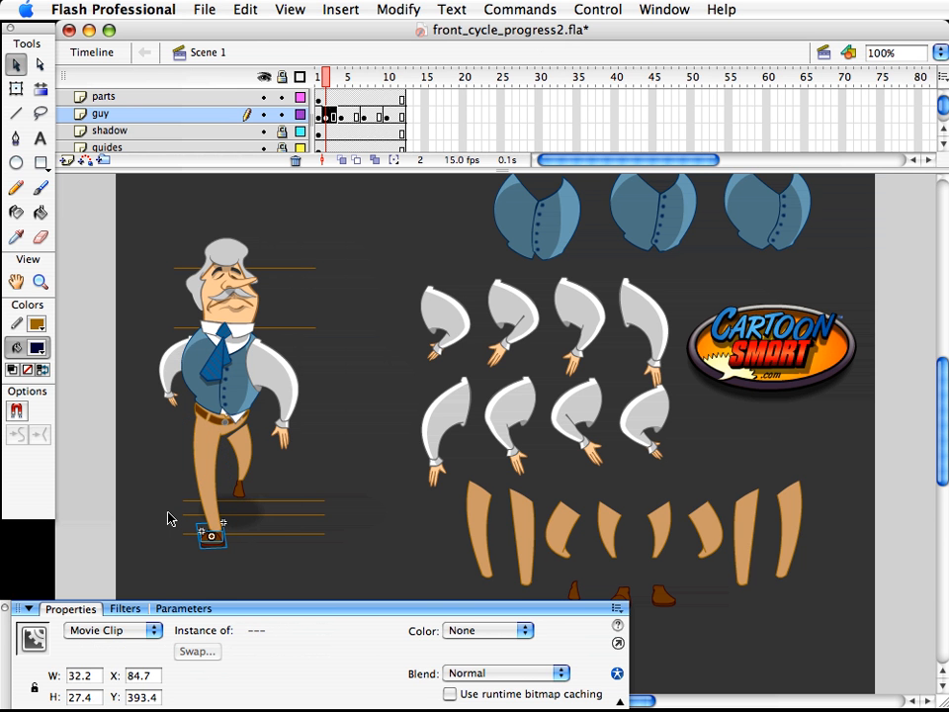
pyautogui.click(321, 458)
# - Duplicate the front leg's symbol in frame 2 under the name guy_leg6
pyautogui.moveTo(212, 452); pyautogui.dragTo(274, 662)
pyautogui.press('super+z')
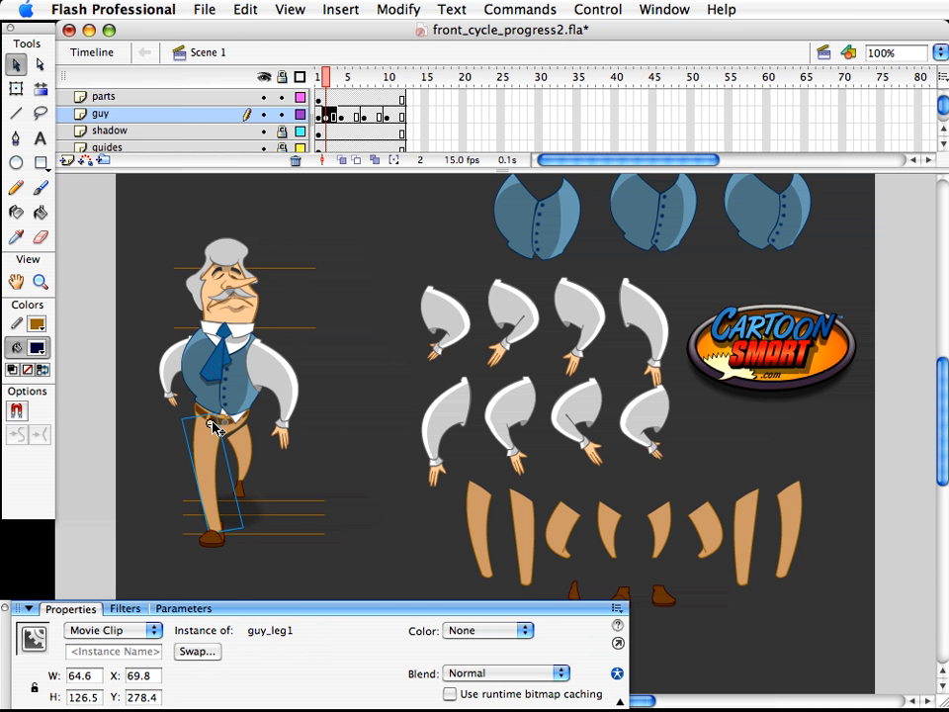
pyautogui.click(401, 9)
pyautogui.moveTo(430, 128)
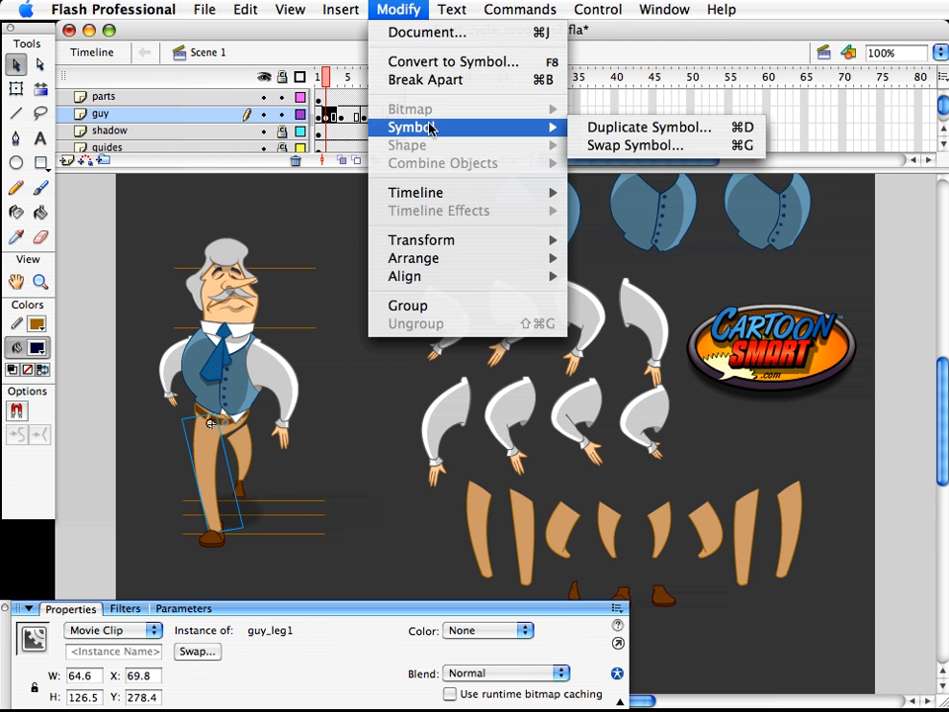
pyautogui.click(600, 127)
pyautogui.click(900, 564)
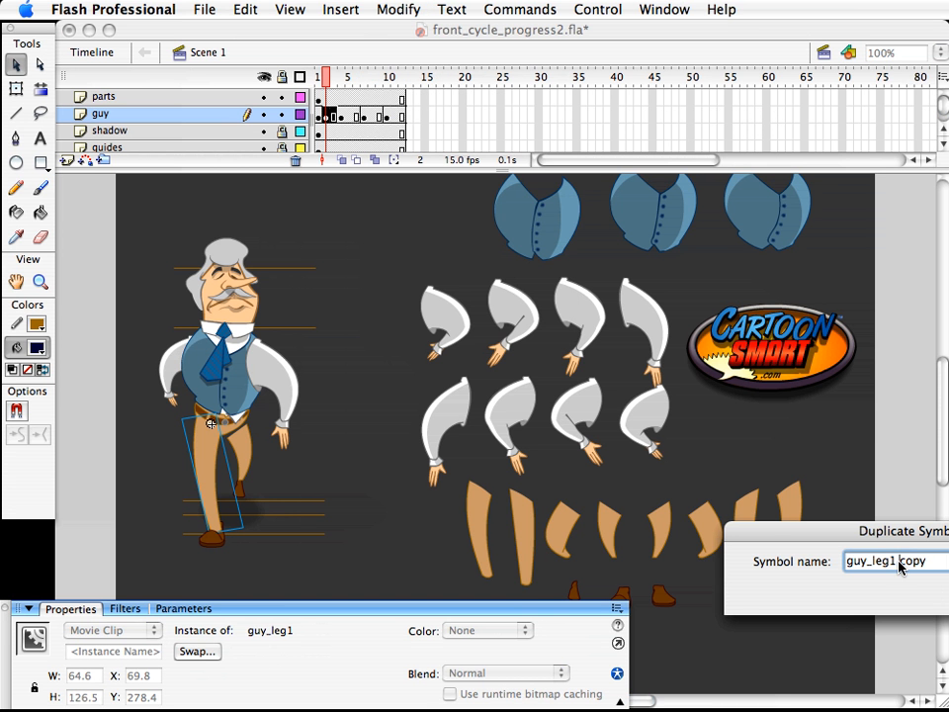
pyautogui.moveTo(898, 536); pyautogui.dragTo(655, 537)
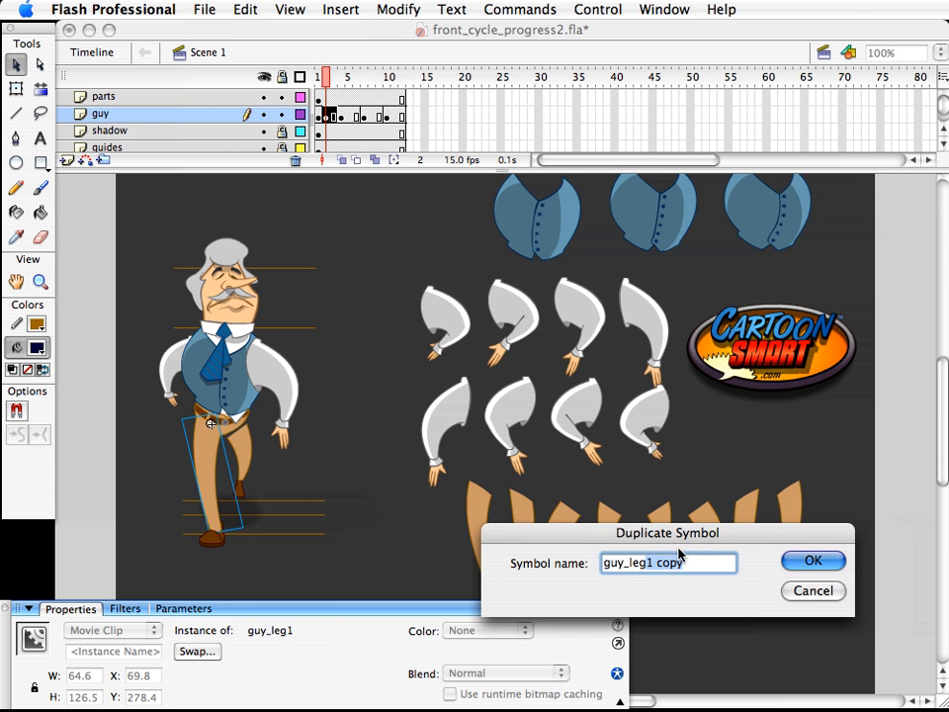
pyautogui.write('5')
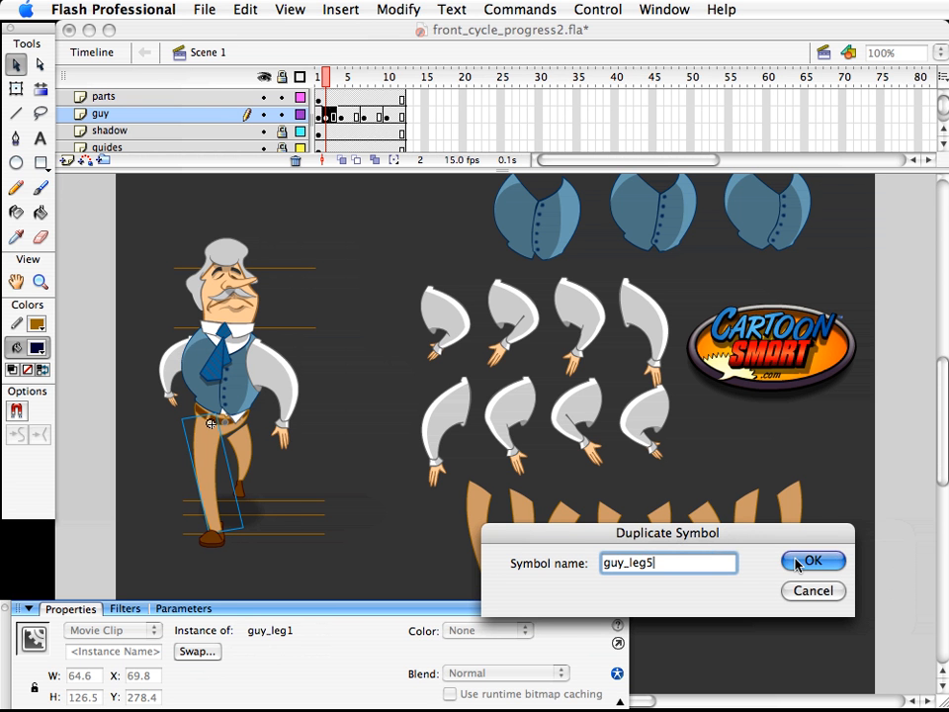
pyautogui.click(809, 561)
pyautogui.press('Return')
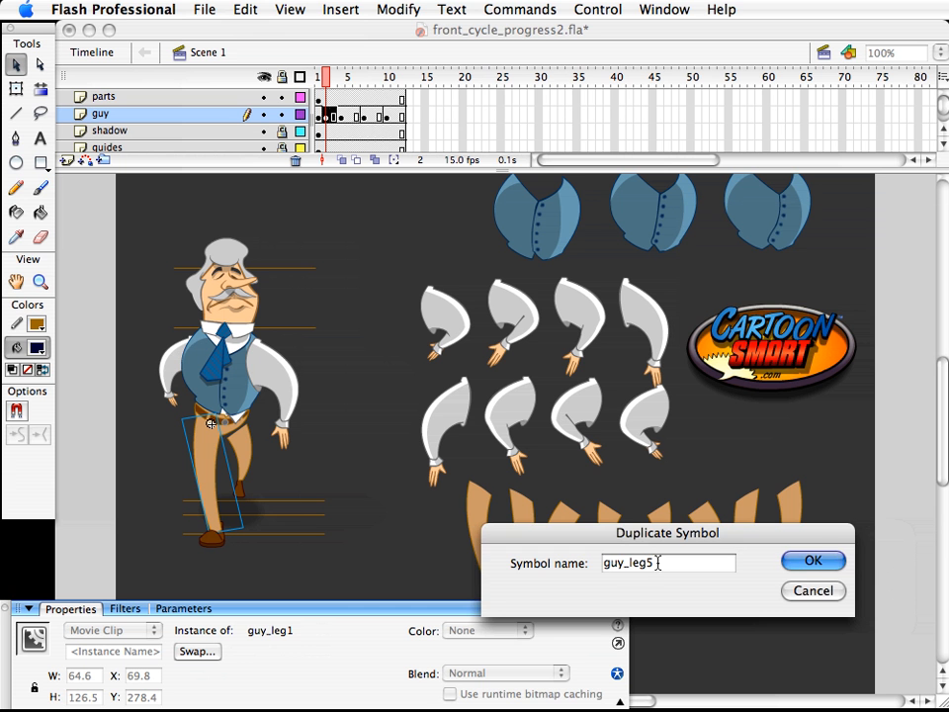
pyautogui.press('BackSpace')
pyautogui.write('6')
pyautogui.click(809, 561)
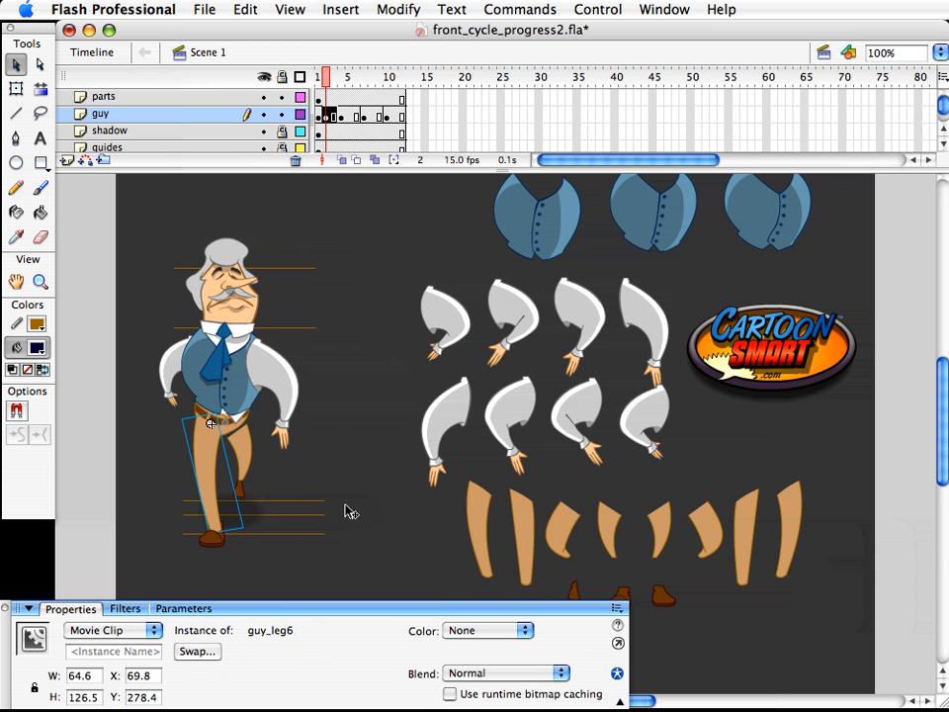
# - Reshape both side edges of the front leg inside guy_leg6 to bow slightly less, and return to the main scene
pyautogui.doubleClick(208, 477)
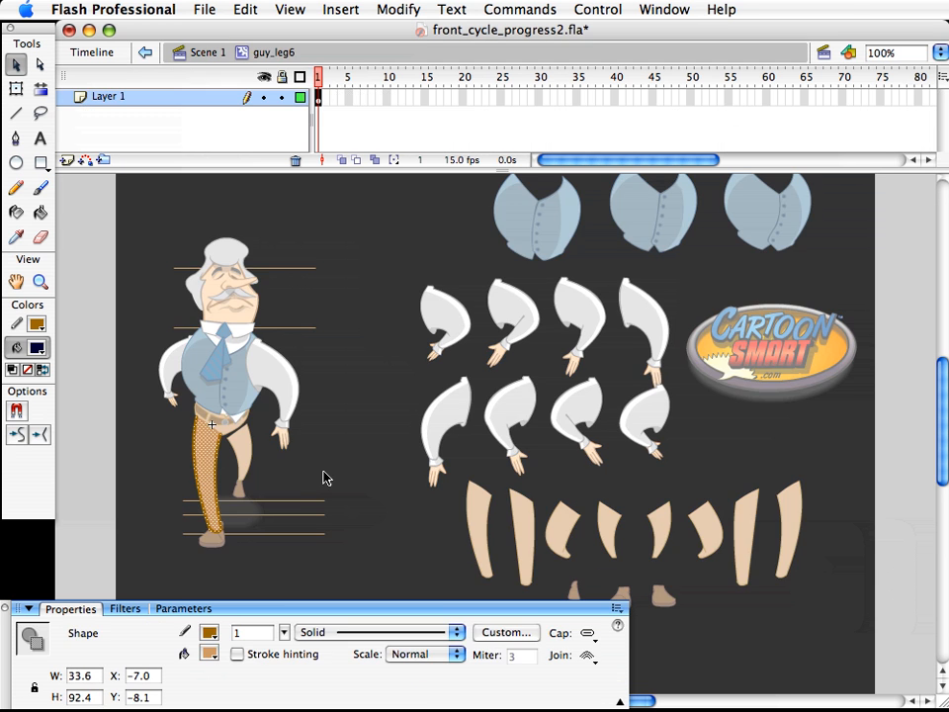
pyautogui.click(226, 480)
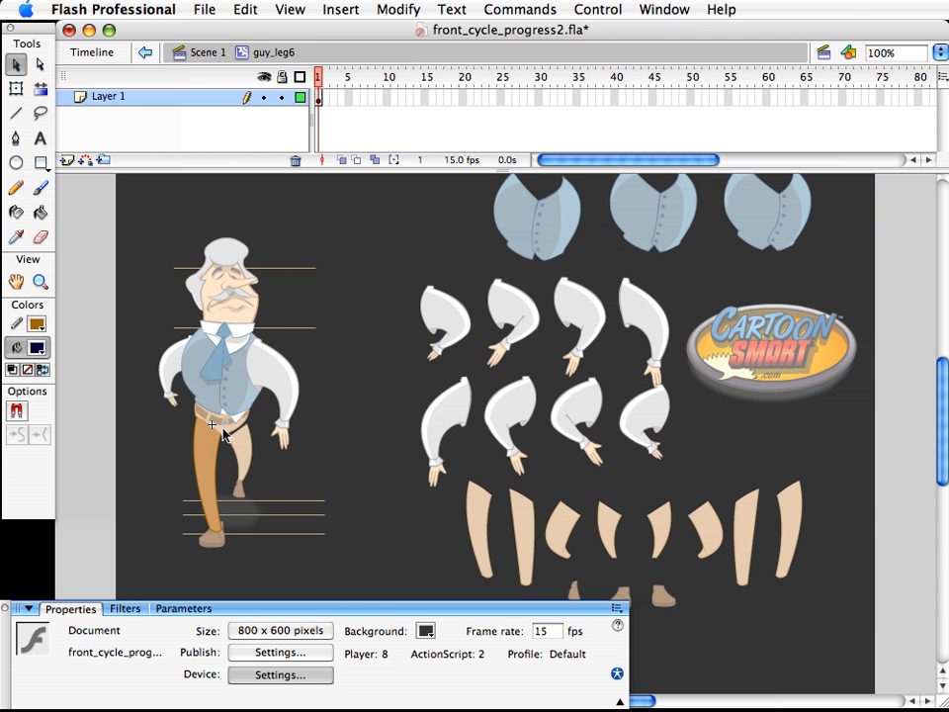
pyautogui.moveTo(220, 480); pyautogui.dragTo(221, 480)
pyautogui.moveTo(195, 470); pyautogui.dragTo(199, 472)
pyautogui.click(203, 52)
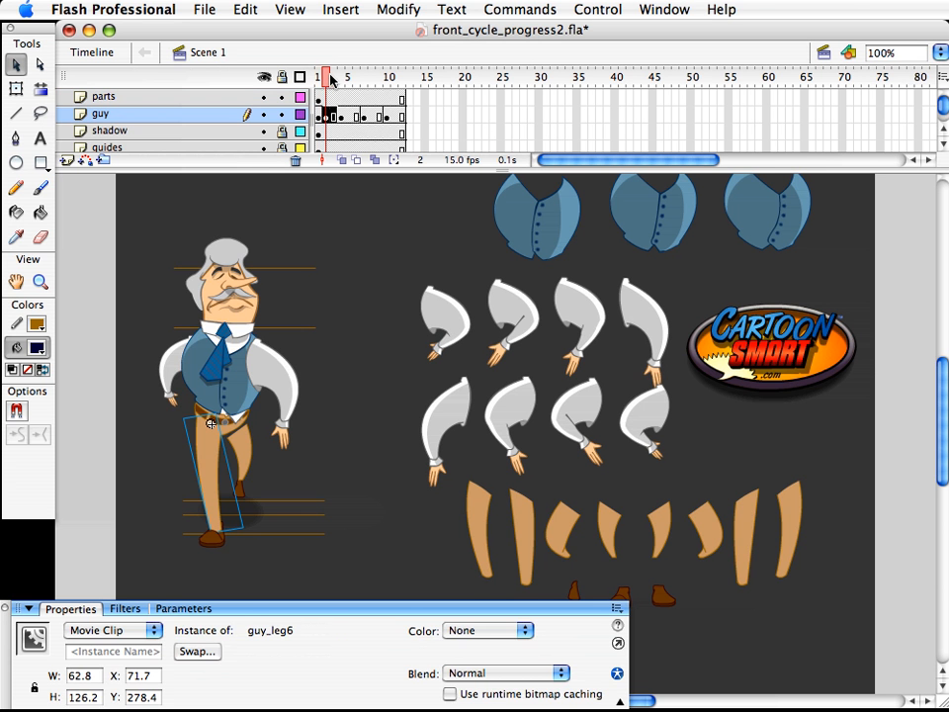
pyautogui.click(327, 77)
pyautogui.moveTo(326, 77)
pyautogui.mouseDown()
pyautogui.moveTo(318, 78)
pyautogui.moveTo(326, 79)
pyautogui.mouseUp()
pyautogui.click(346, 203)
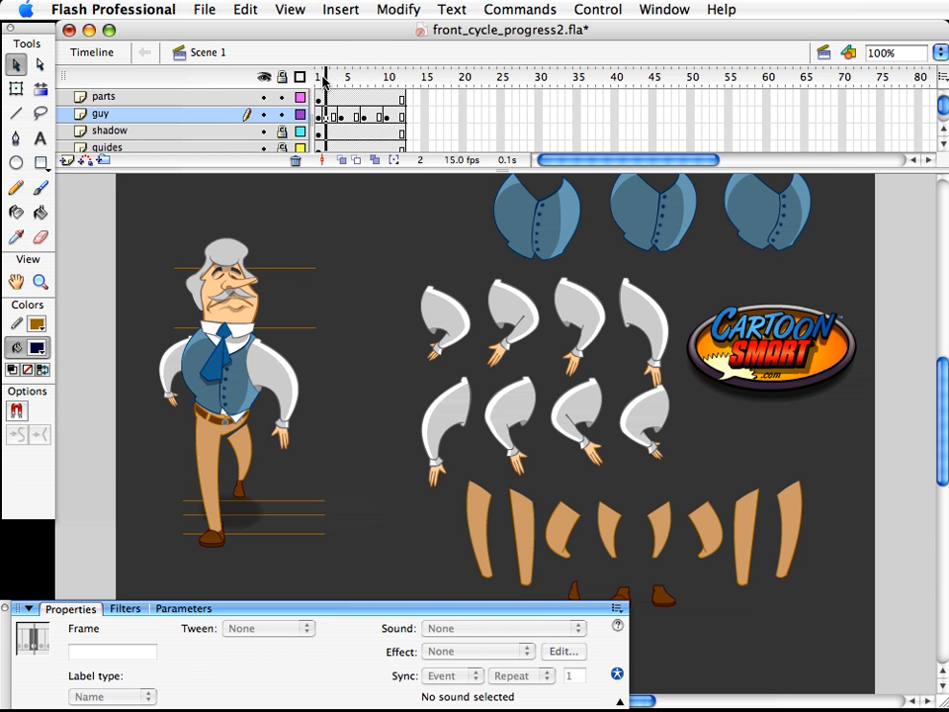
# - Move the back leg in frame 2 up 10 px and 2 px toward the front leg, and dismiss the iTunes download alert
pyautogui.click(253, 457)
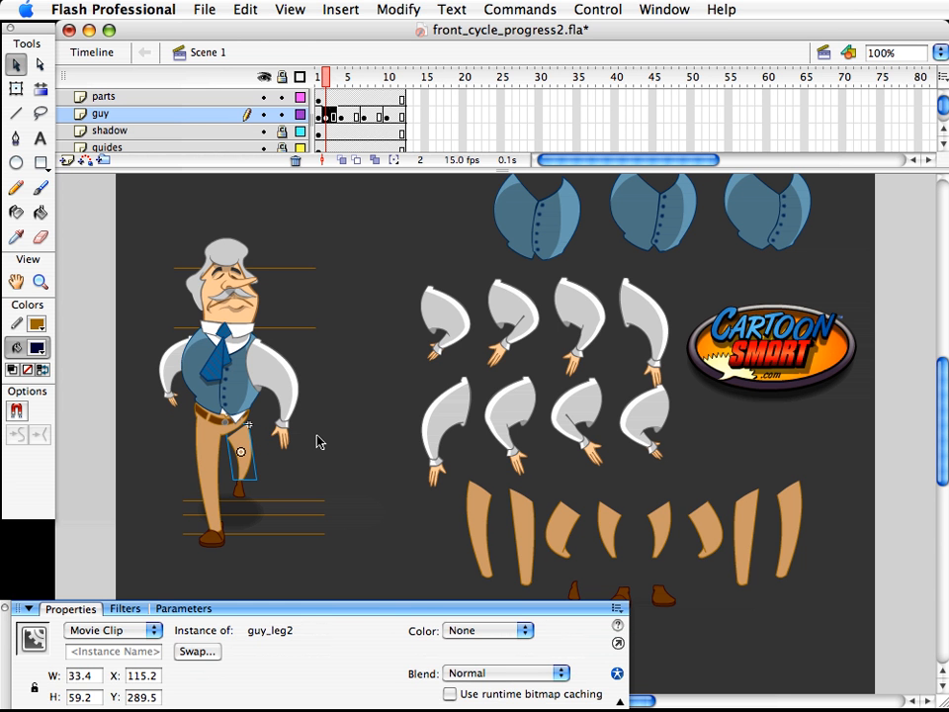
pyautogui.hotkey('shift', 'Up')
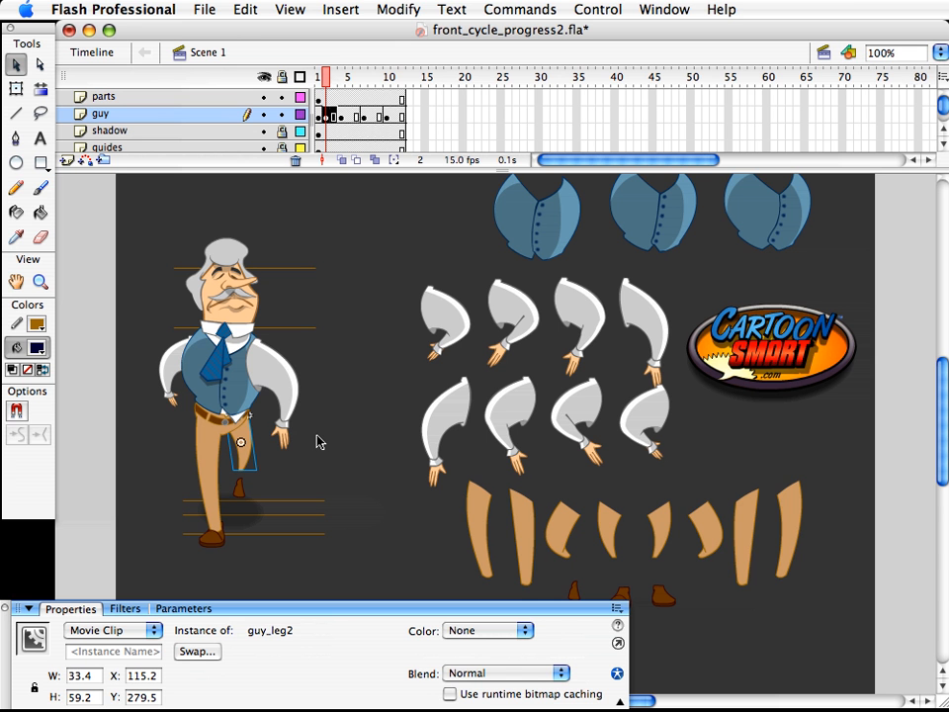
pyautogui.press('Left')
pyautogui.press('Left')
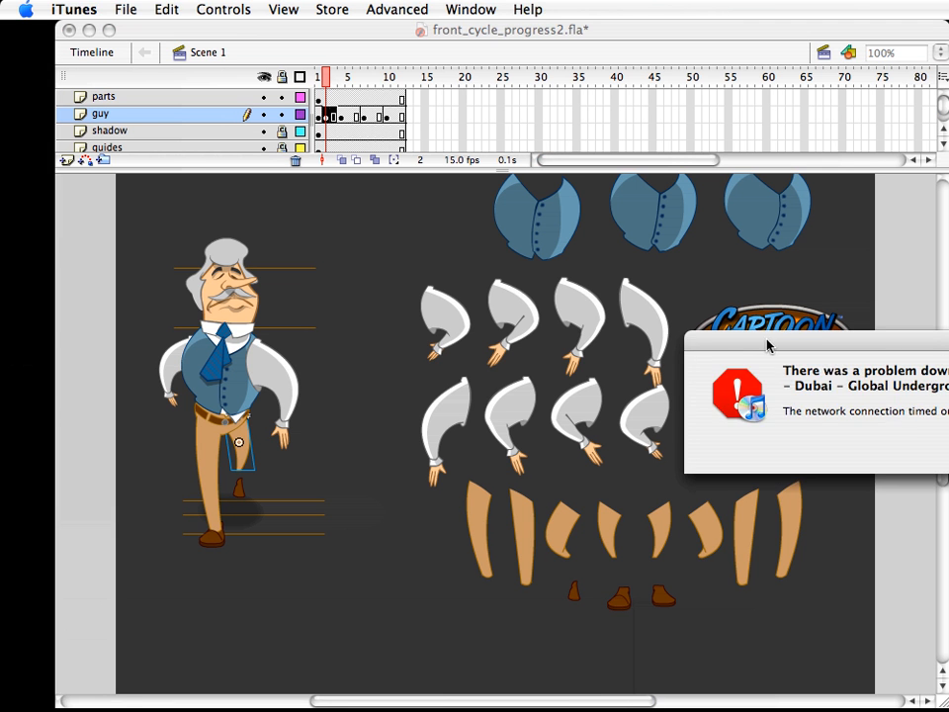
pyautogui.moveTo(767, 341); pyautogui.dragTo(948, 351)
pyautogui.click(756, 461)
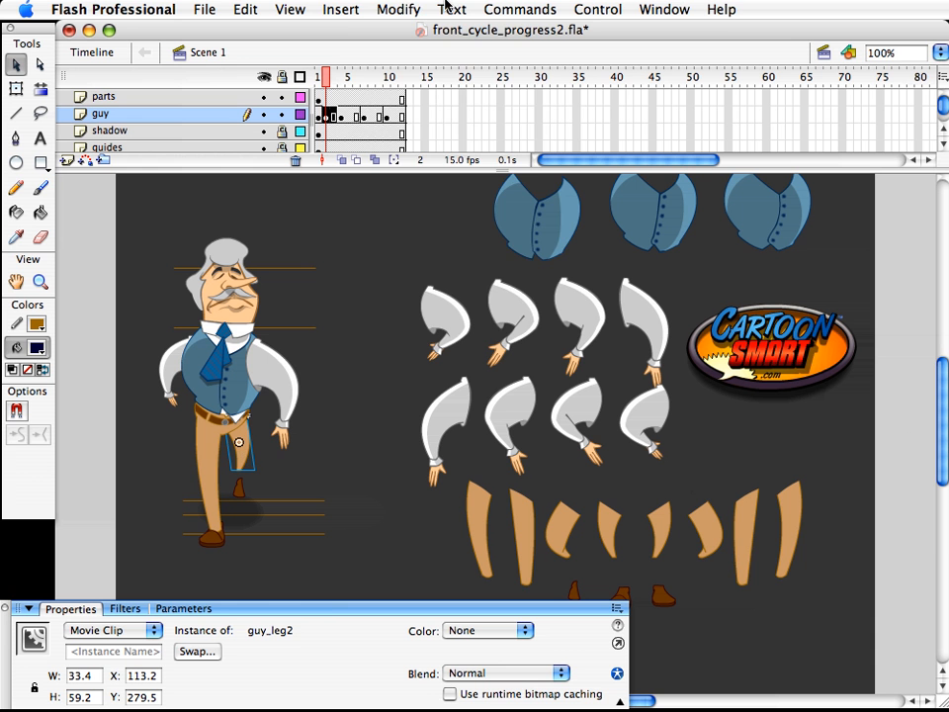
# - Duplicate the back leg's symbol in frame 2 under the name guy_leg7
pyautogui.click(398, 10)
pyautogui.moveTo(418, 128)
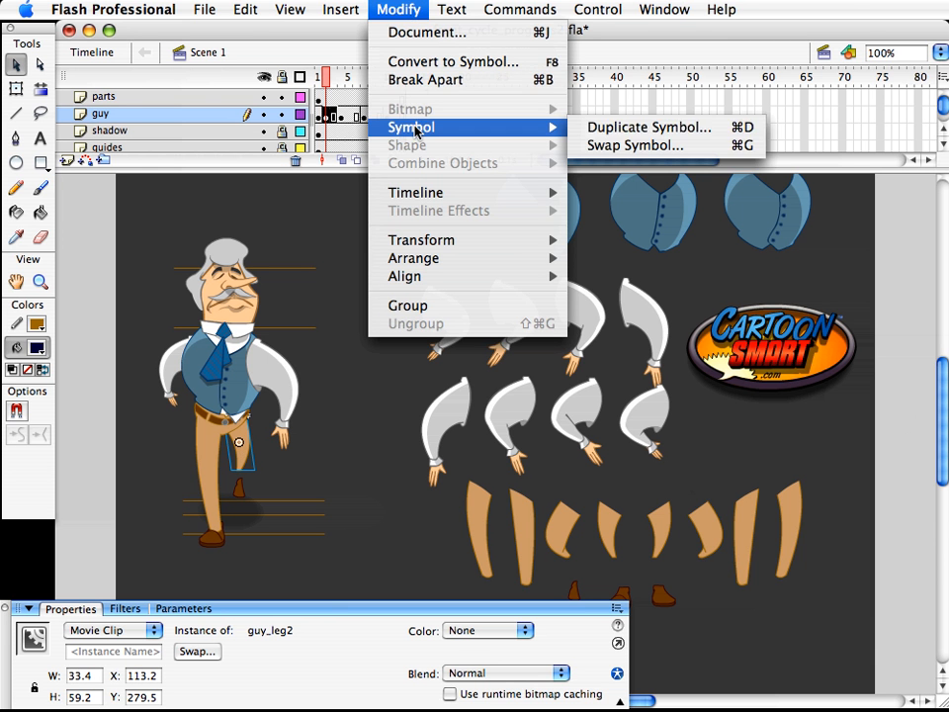
pyautogui.click(599, 128)
pyautogui.moveTo(791, 530); pyautogui.dragTo(349, 417)
pyautogui.click(440, 456)
pyautogui.moveTo(441, 458); pyautogui.dragTo(543, 463)
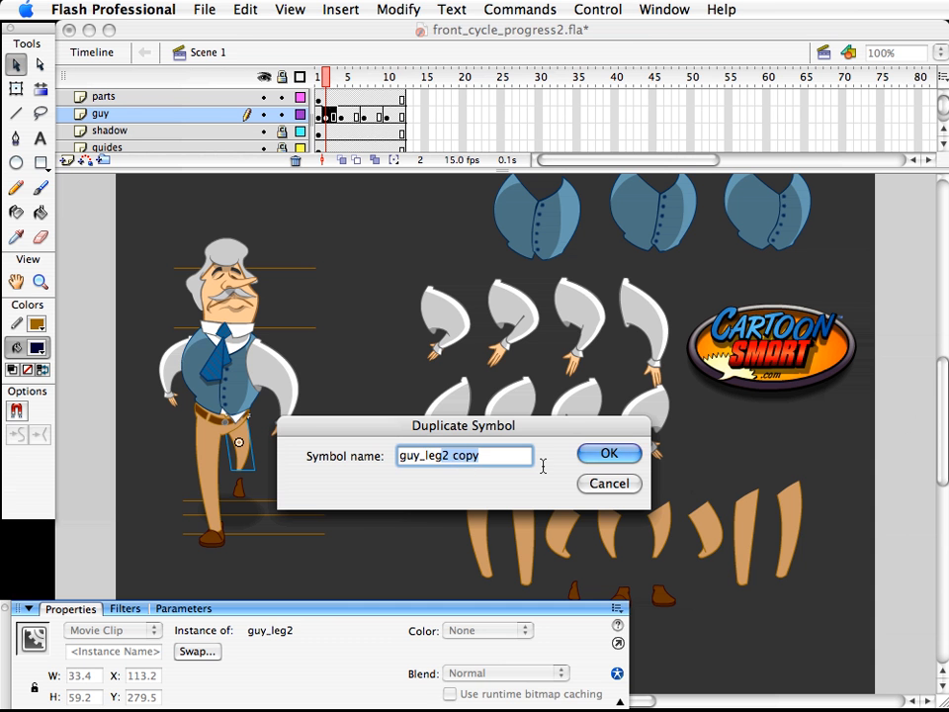
pyautogui.write('7')
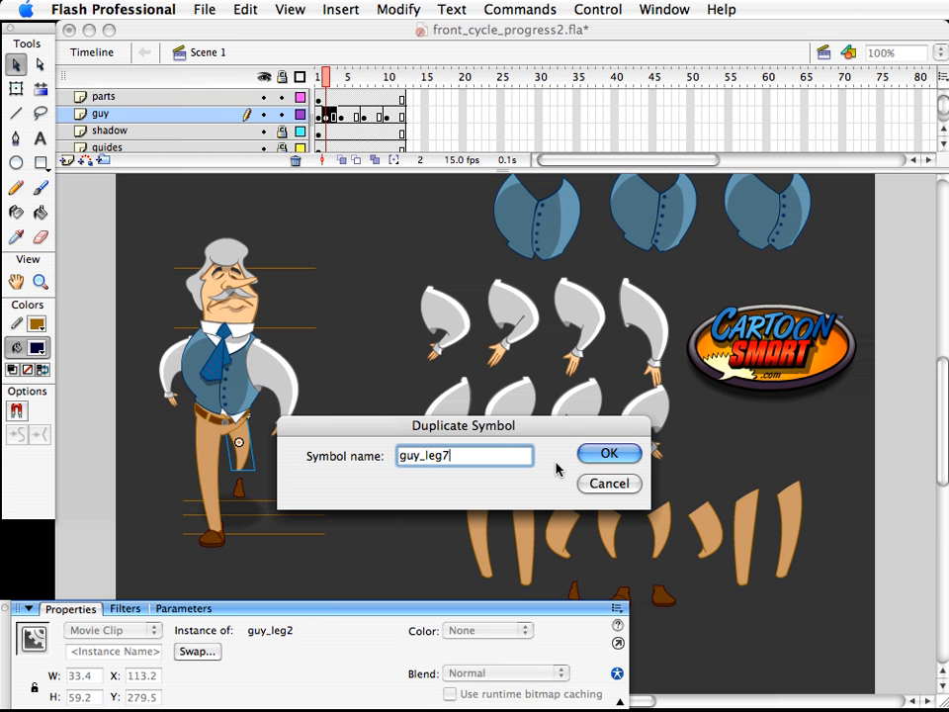
pyautogui.click(607, 455)
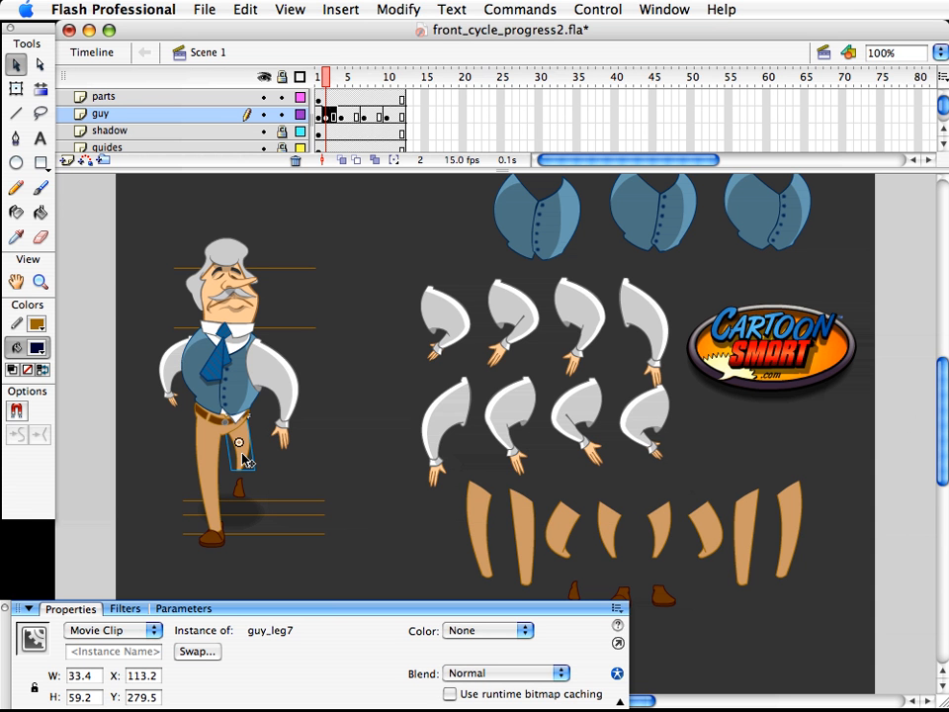
# - Reshape the pointed lower end of the leg inside guy_leg7 into a wider, rounded knee, and return to the main scene
pyautogui.doubleClick(244, 459)
pyautogui.click(40, 282)
pyautogui.moveTo(166, 385); pyautogui.dragTo(360, 549)
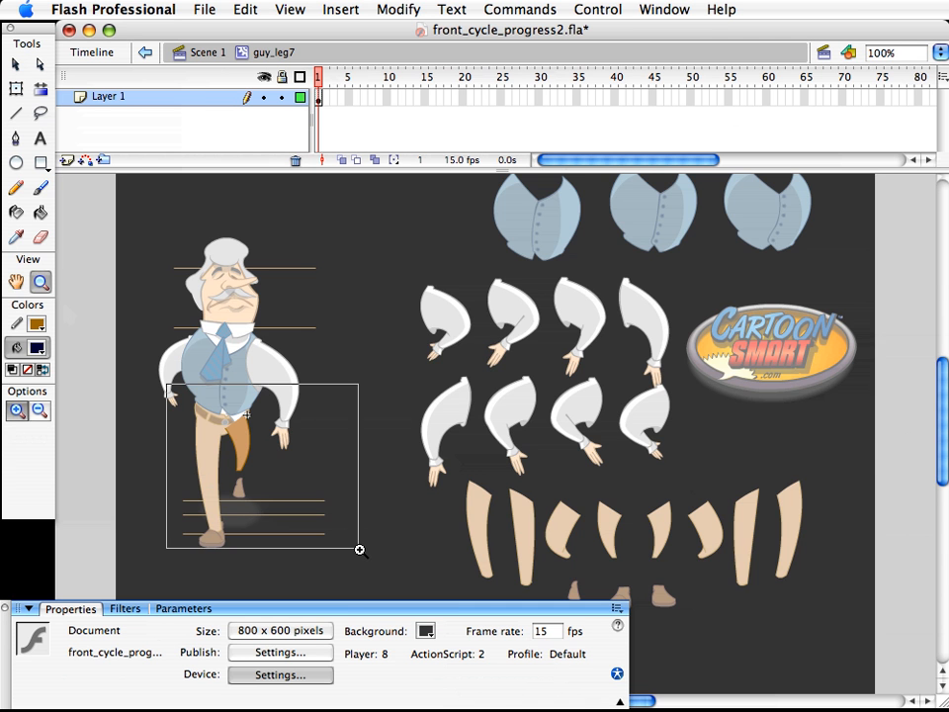
pyautogui.press('v')
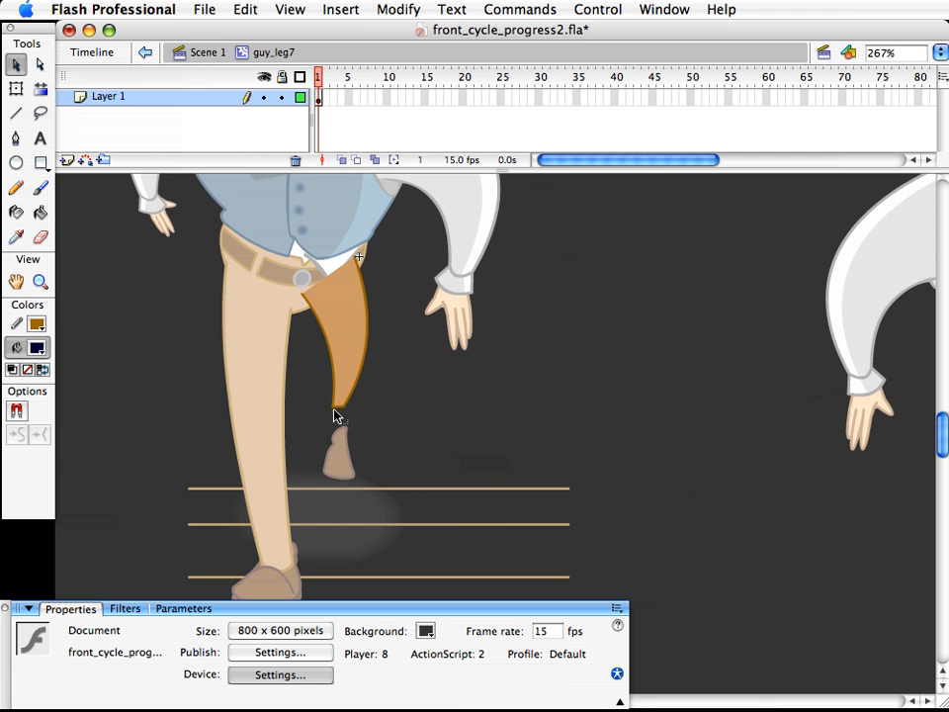
pyautogui.moveTo(335, 412); pyautogui.dragTo(328, 373)
pyautogui.hotkey('ctrl', 'z')
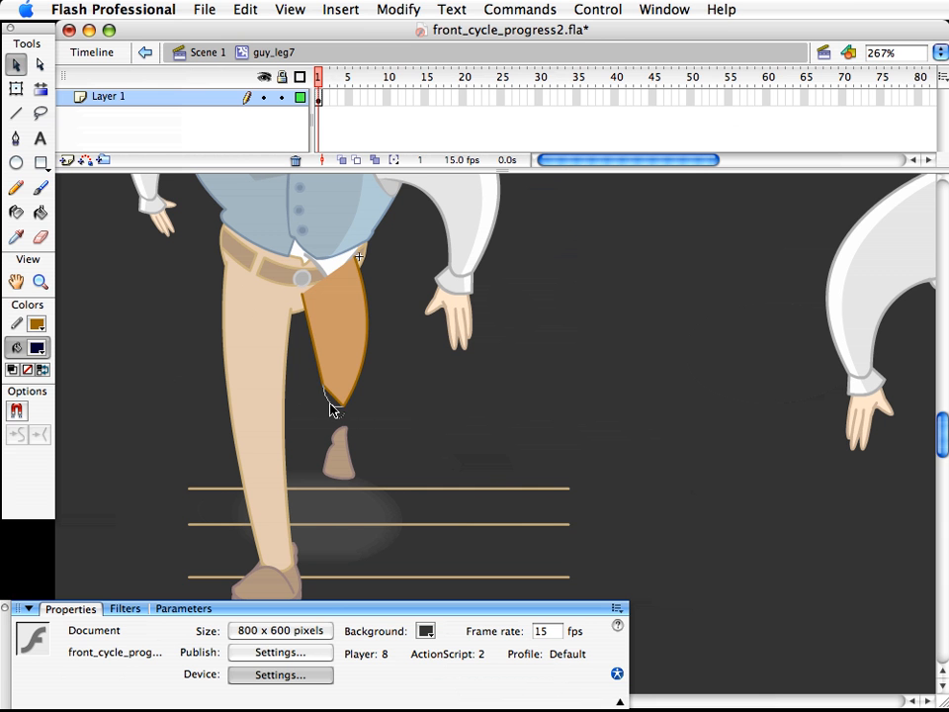
pyautogui.hotkey('ctrl', 'z')
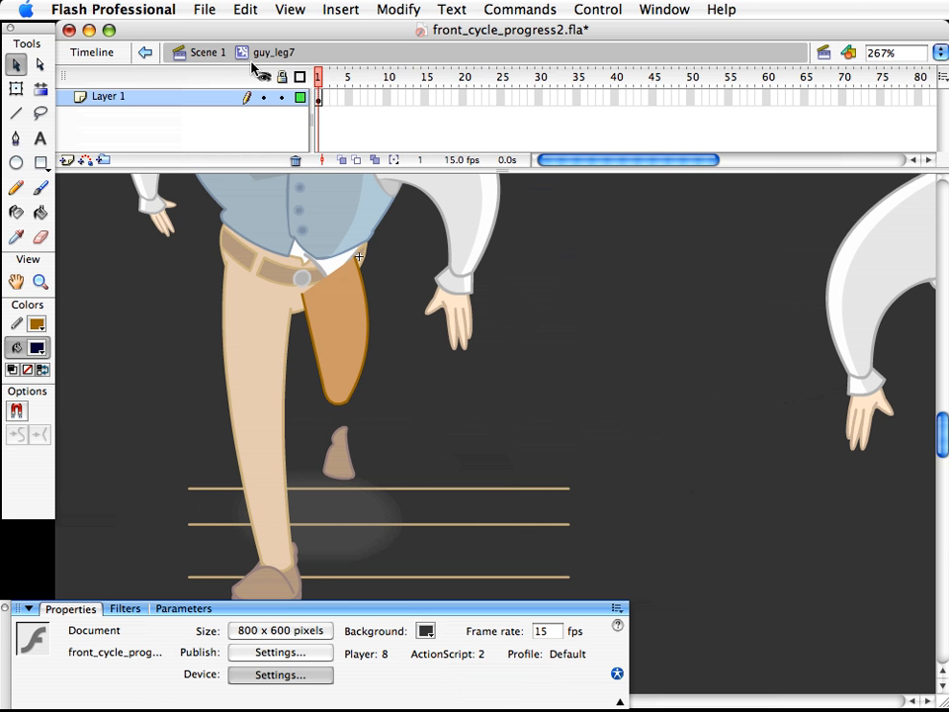
pyautogui.click(209, 55)
# - Move the back shoe in frame 2 up and toward the front leg so it tucks behind the rounded knee
pyautogui.click(336, 440)
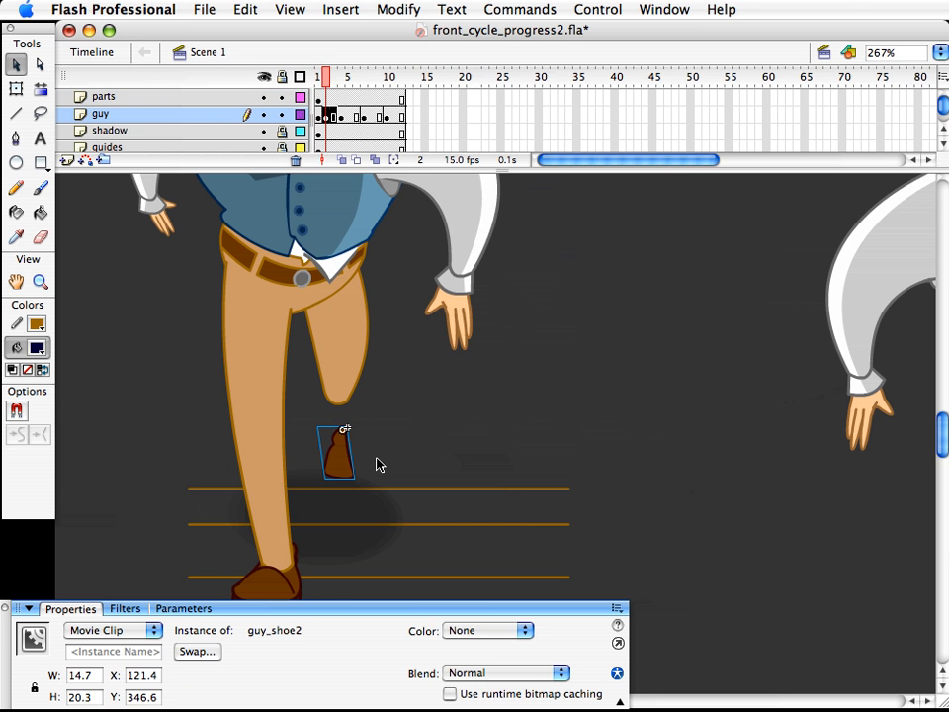
pyautogui.press('Up')
pyautogui.press('Up')
pyautogui.press('Up')
pyautogui.press('Up')
pyautogui.press('Up')
pyautogui.press('Up')
pyautogui.press('Up')
pyautogui.press('Up')
pyautogui.press('Up')
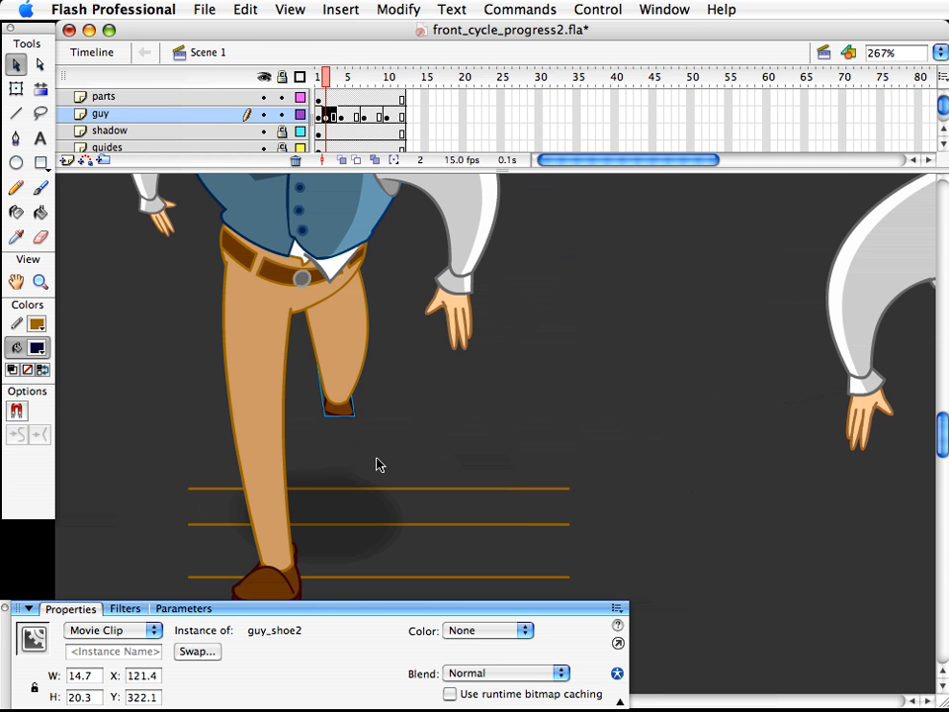
pyautogui.press('Left')
pyautogui.press('Up')
pyautogui.press('Left')
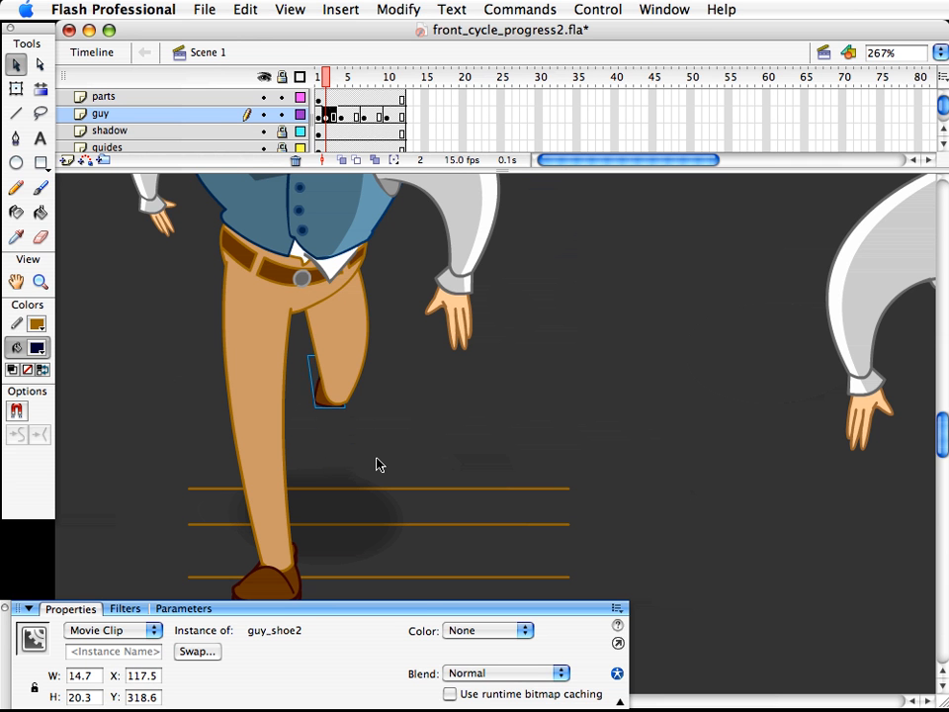
pyautogui.press('Left')
pyautogui.press('Up')
pyautogui.click(146, 350)
# - Compare the poses in frames 1 and 2, and shift frame 2's back shoe slightly lower so it shows beneath the knee
pyautogui.press('z')
pyautogui.keyDown('alt'); pyautogui.click(91, 308); pyautogui.keyUp('alt')
pyautogui.keyDown('alt'); pyautogui.click(91, 308); pyautogui.keyUp('alt')
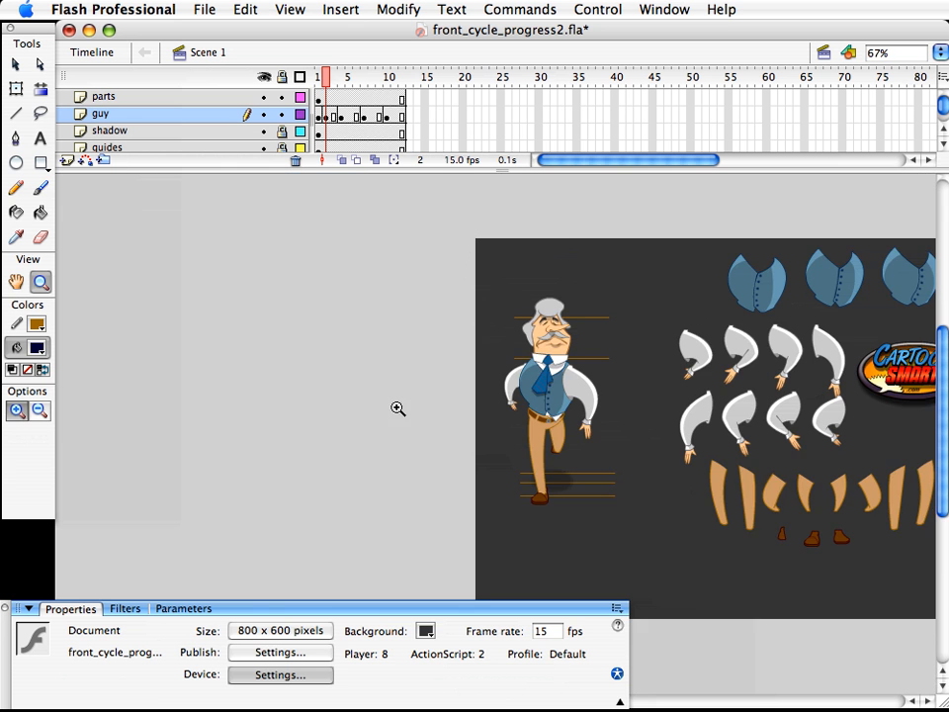
pyautogui.moveTo(497, 280); pyautogui.dragTo(775, 591)
pyautogui.press('v')
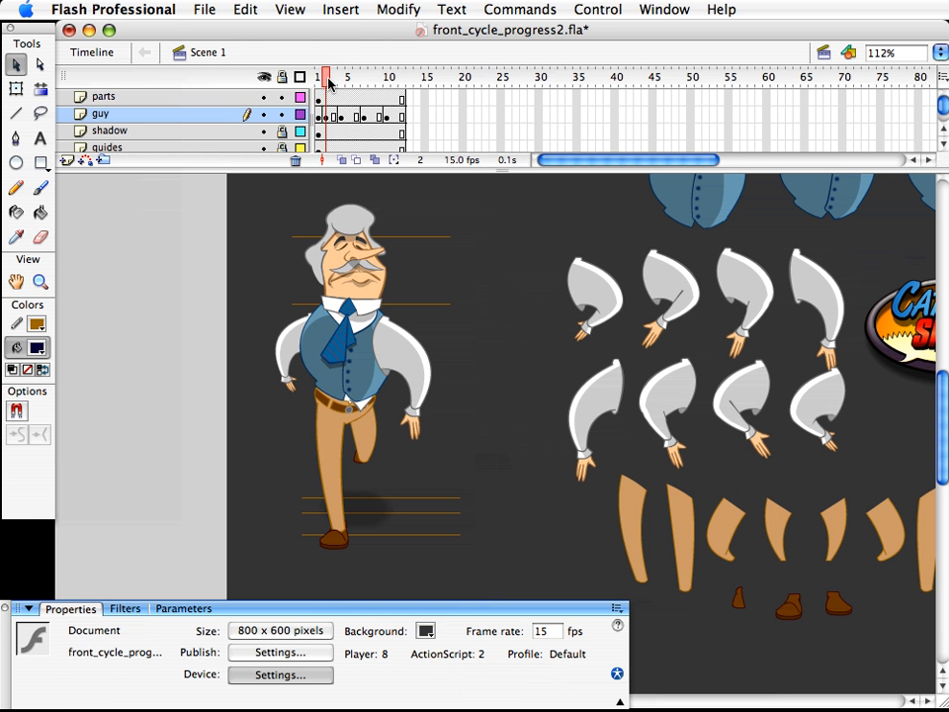
pyautogui.moveTo(331, 78); pyautogui.dragTo(321, 84)
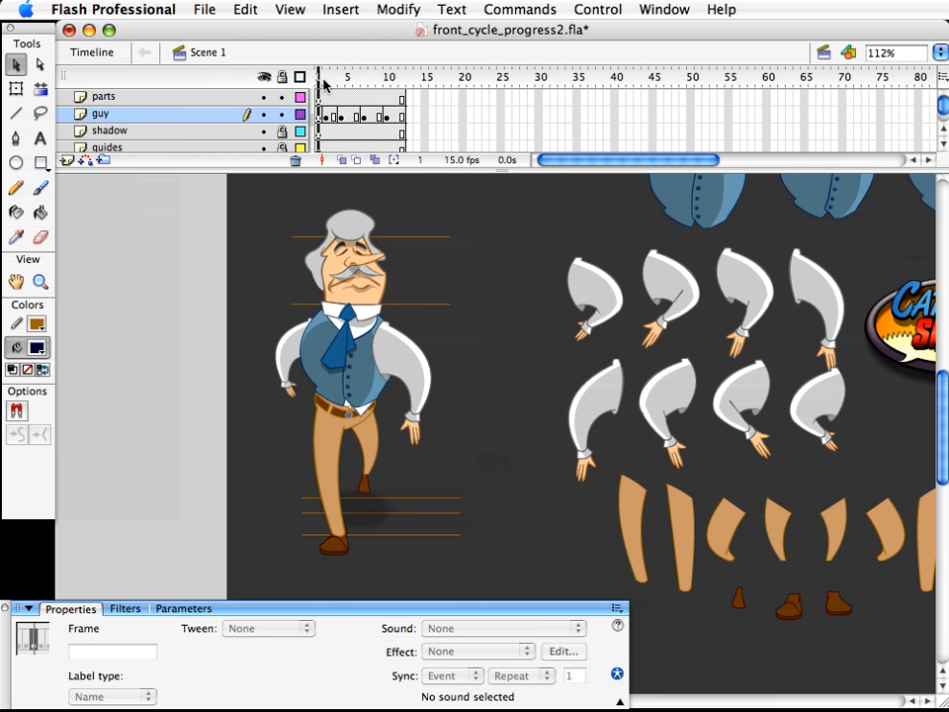
pyautogui.press('.')
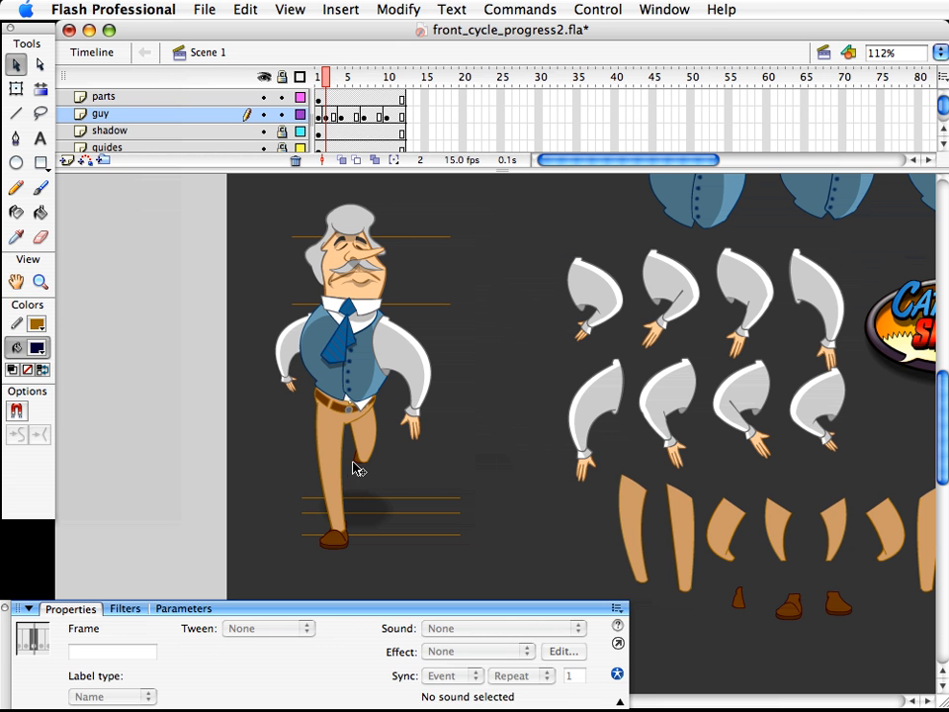
pyautogui.moveTo(353, 466); pyautogui.dragTo(362, 475)
pyautogui.click(402, 475)
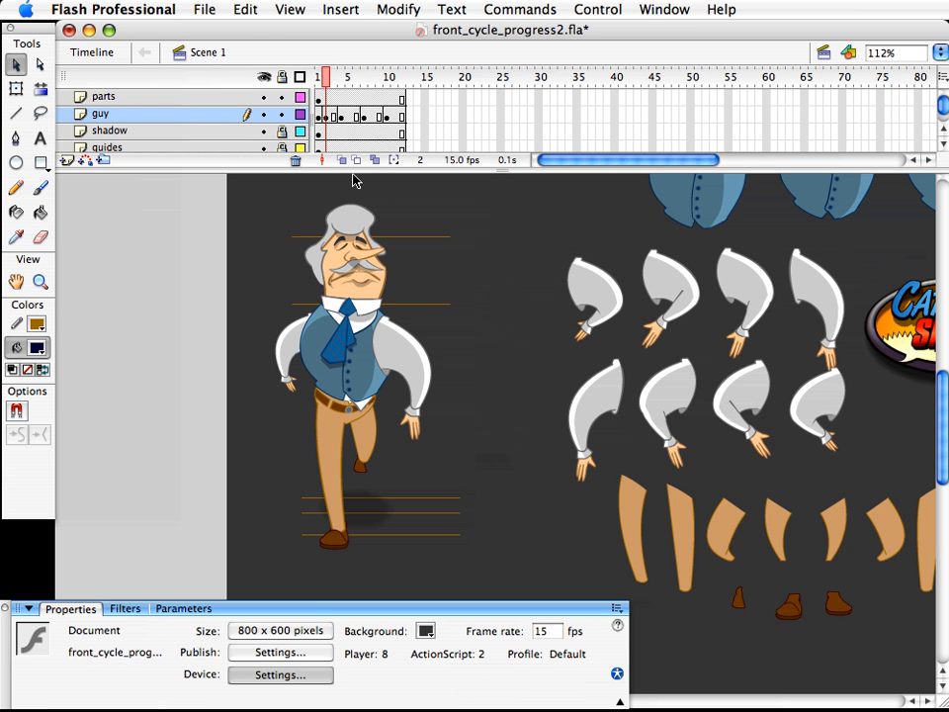
# - Skew the back leg and its shoe in frame 2 so their lower end leans slightly toward the front leg
pyautogui.moveTo(328, 81); pyautogui.dragTo(326, 87)
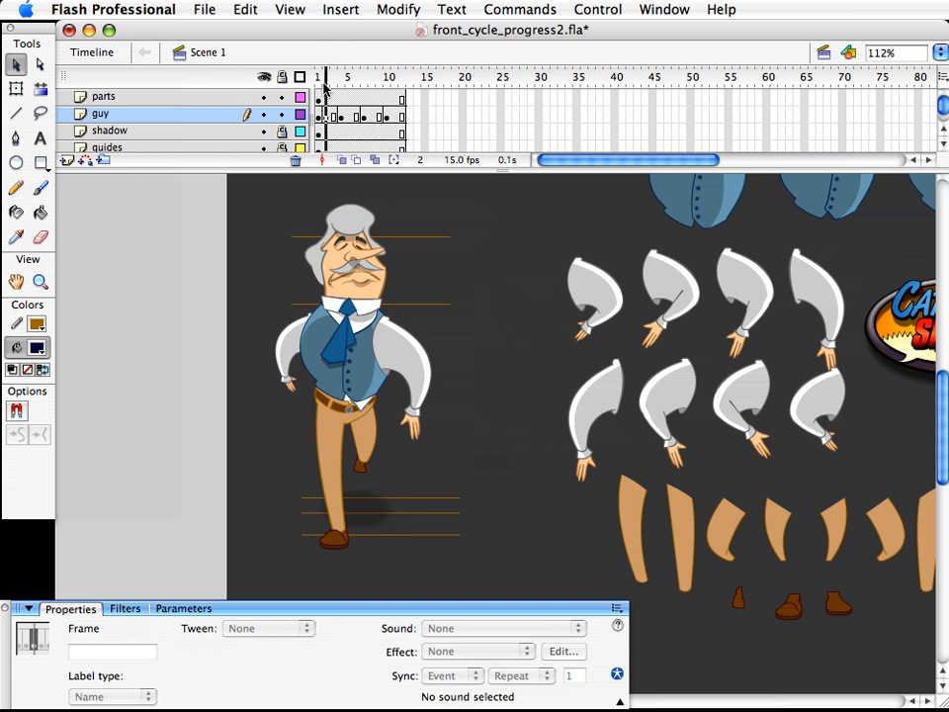
pyautogui.click(364, 460)
pyautogui.keyDown('shift'); pyautogui.click(368, 450); pyautogui.keyUp('shift')
pyautogui.press('q')
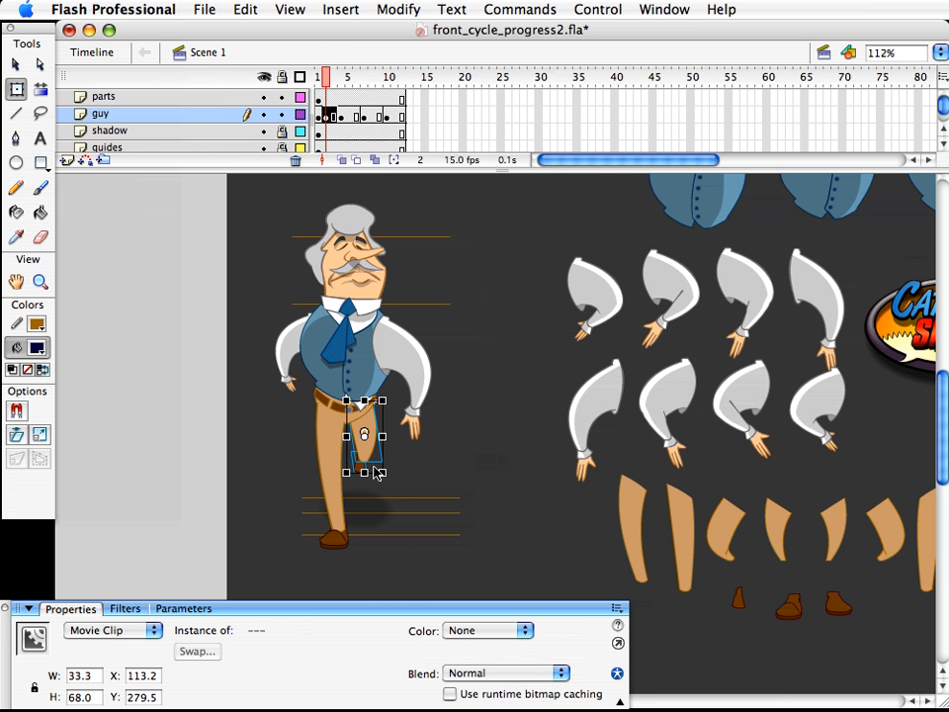
pyautogui.click(374, 468)
pyautogui.press('super+z')
pyautogui.moveTo(373, 472); pyautogui.dragTo(370, 472)
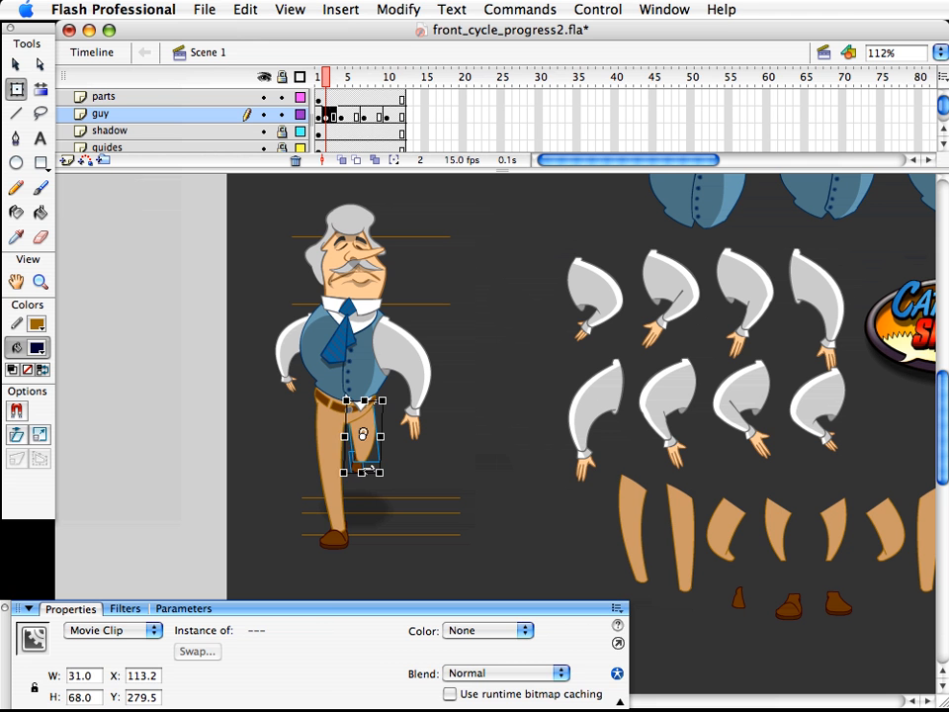
pyautogui.press('v')
pyautogui.click(423, 472)
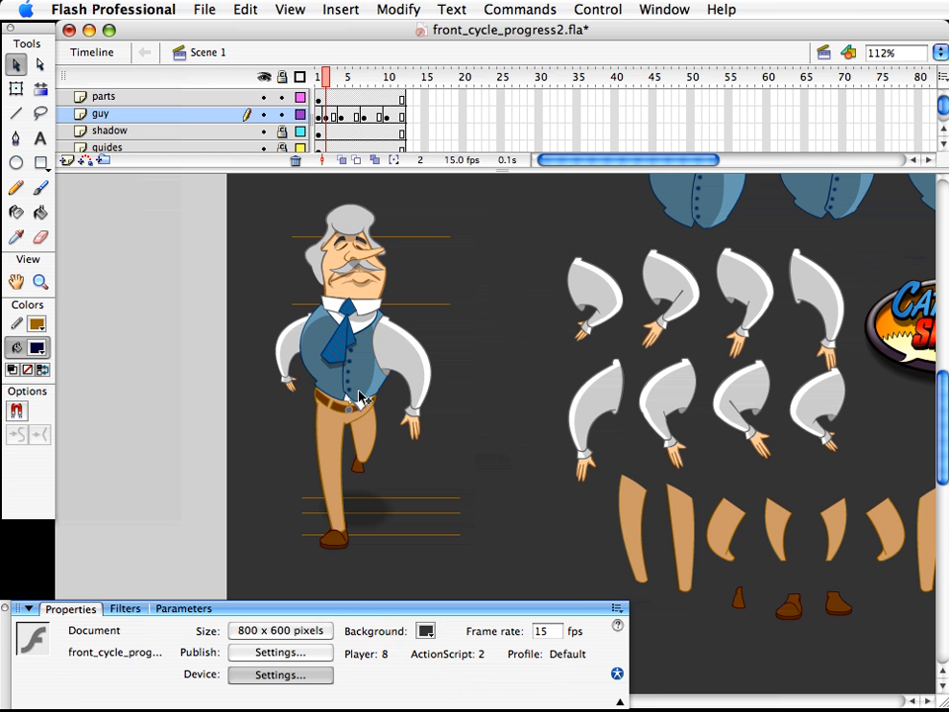
# - Rotate the wide piece of the tie in frame 2 around its knot so its lower end swings farther from the vest buttons
pyautogui.click(341, 347)
pyautogui.press('q')
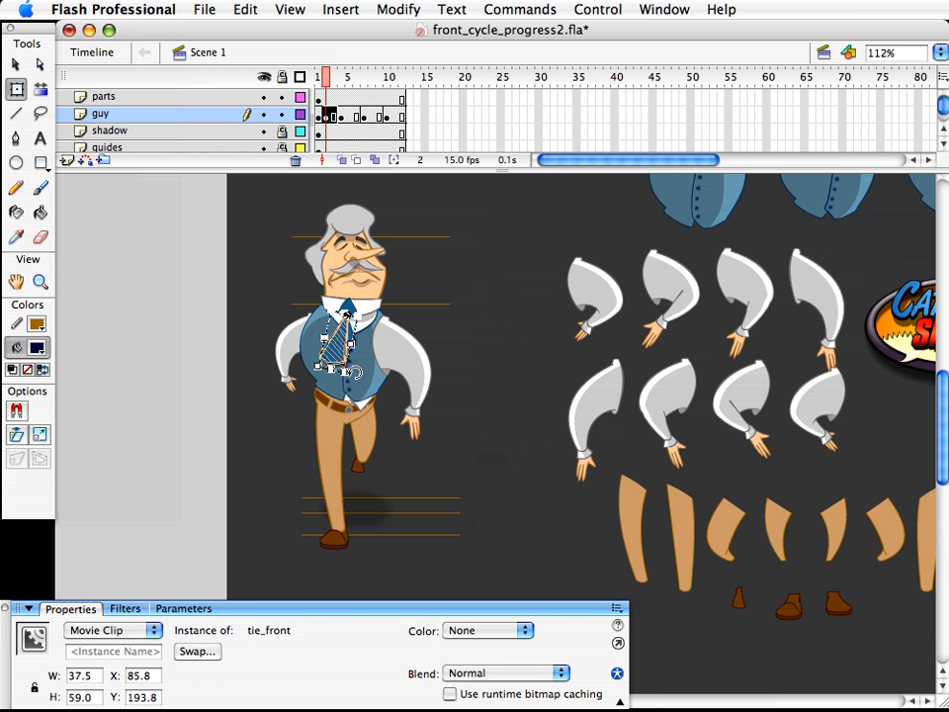
pyautogui.moveTo(353, 373); pyautogui.dragTo(345, 373)
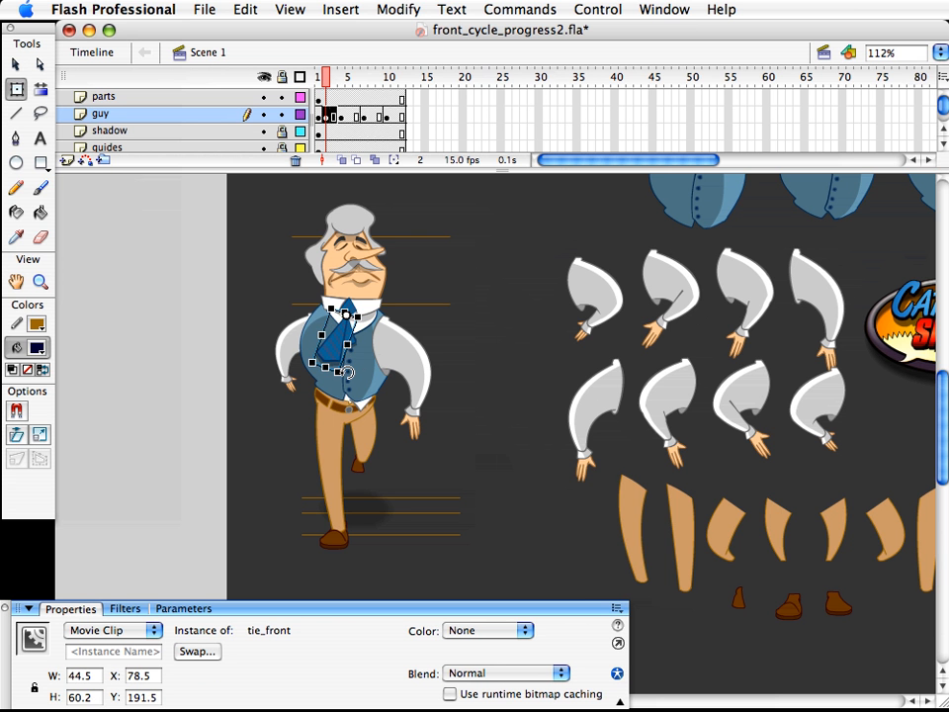
pyautogui.press('v')
pyautogui.click(364, 355)
pyautogui.click(356, 344)
pyautogui.press('q')
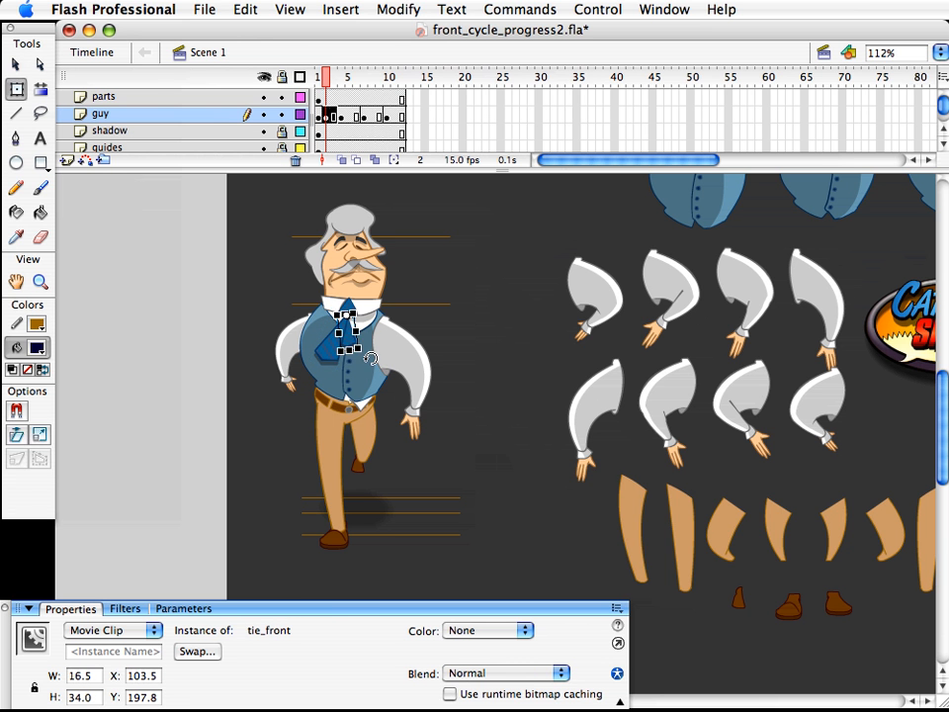
pyautogui.press('v')
# - Swap the smaller rear arm's symbol in frame 2 from guy_arm1 to the more bent guy_arm3
pyautogui.click(307, 378)
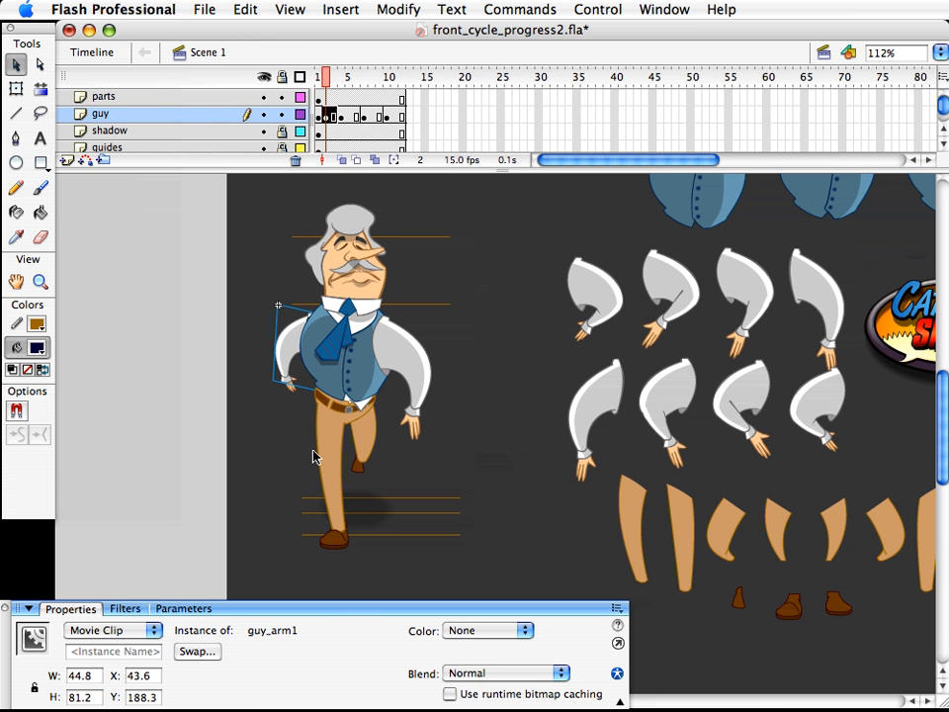
pyautogui.click(590, 319)
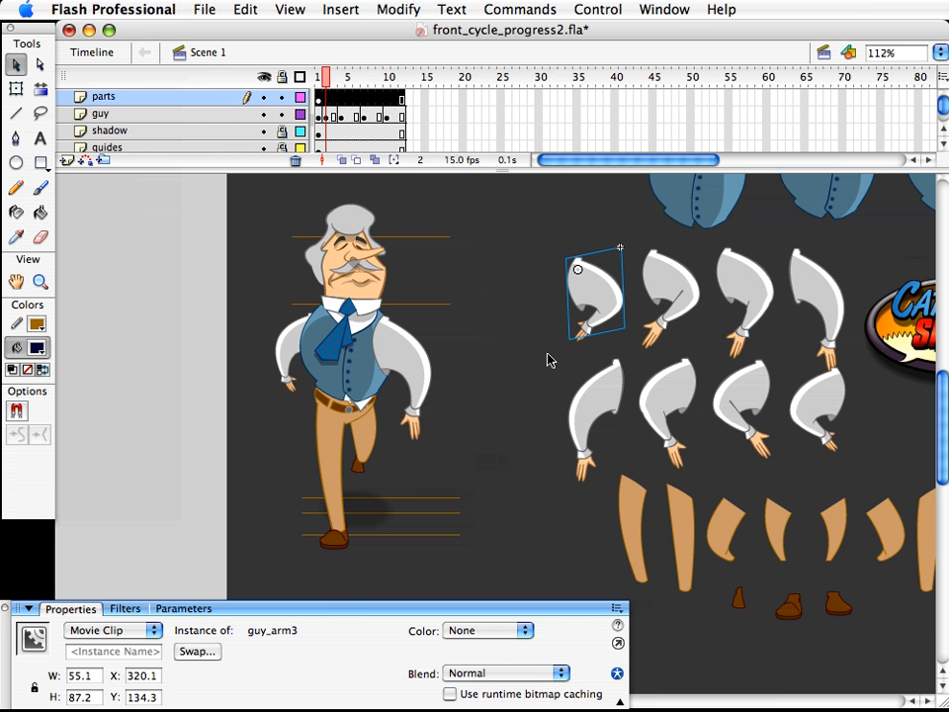
pyautogui.click(281, 363)
pyautogui.press('super+alt+s')
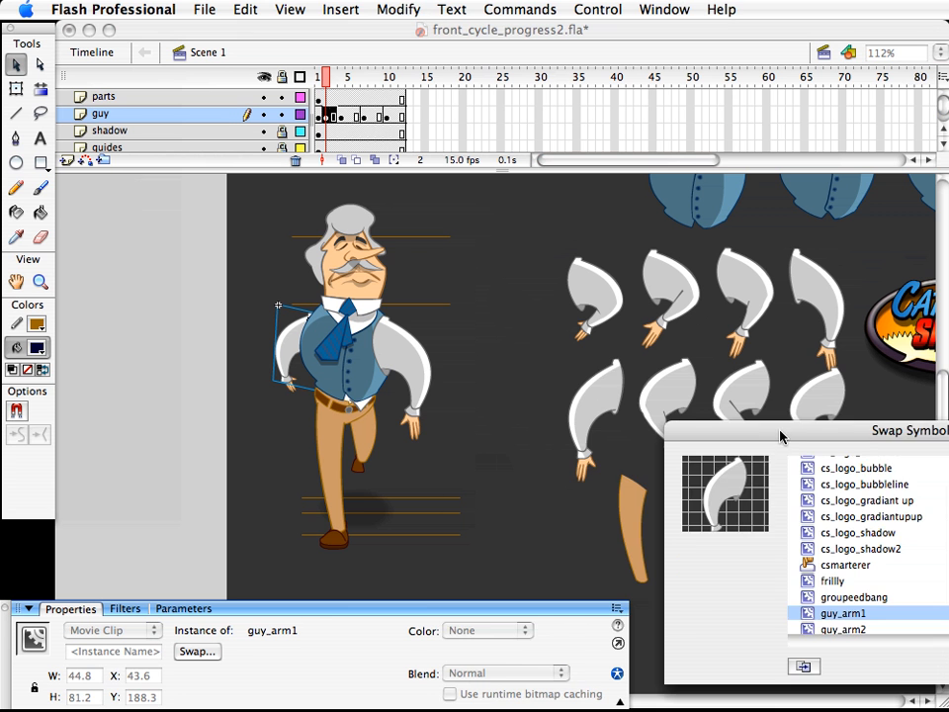
pyautogui.moveTo(778, 430); pyautogui.dragTo(537, 378)
pyautogui.click(610, 577)
pyautogui.press('Down')
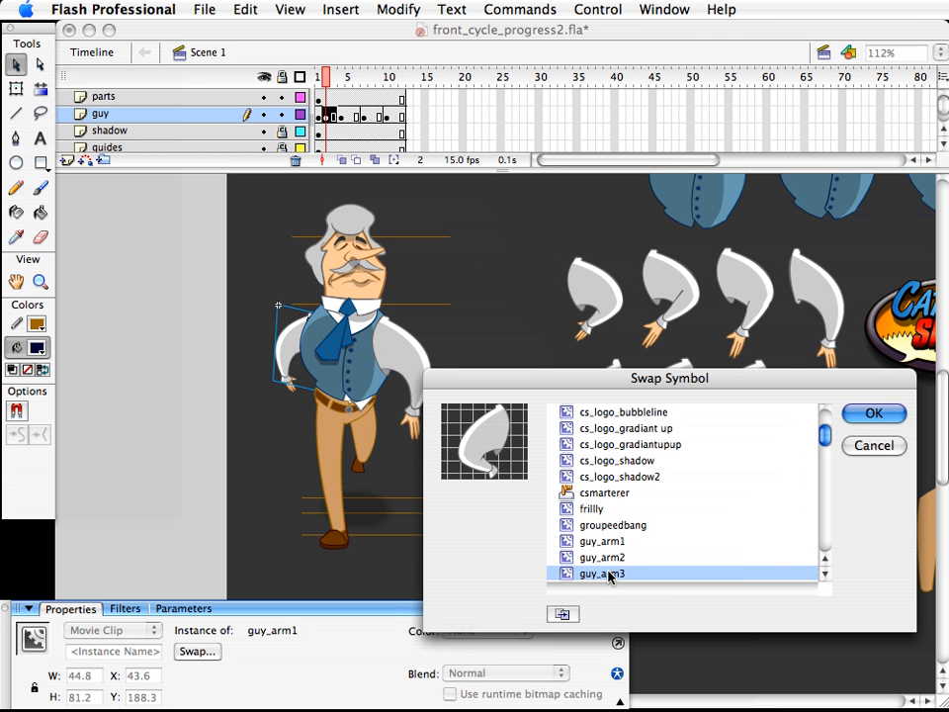
pyautogui.press('Return')
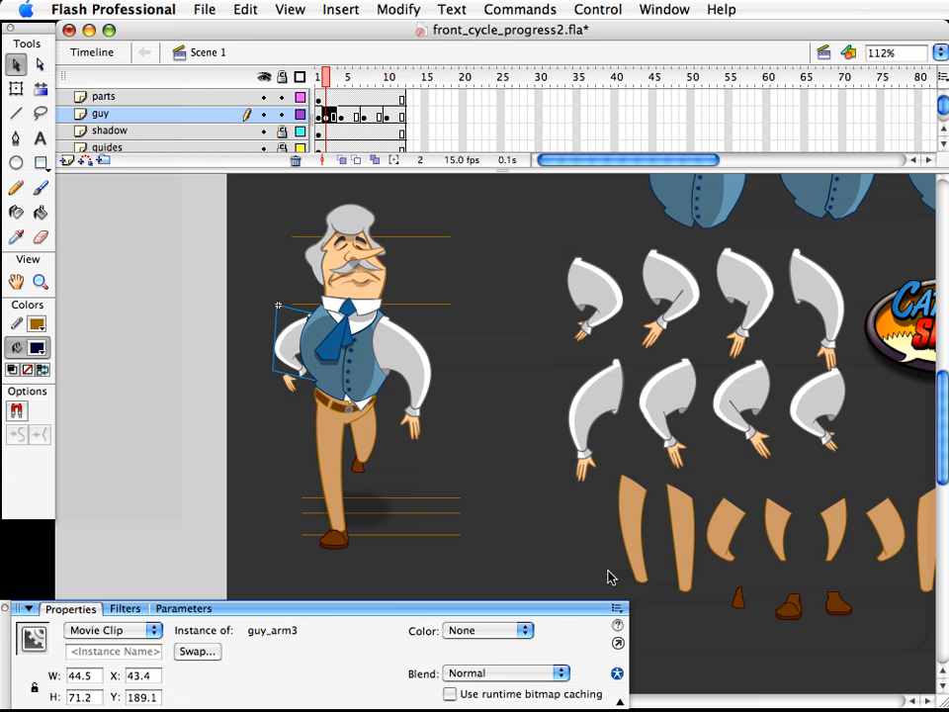
# - Nudge the swapped rear arm in toward the torso and slightly down so its sleeve tucks behind the vest
pyautogui.press('Right')
pyautogui.press('Right')
pyautogui.press('Right')
pyautogui.press('Right')
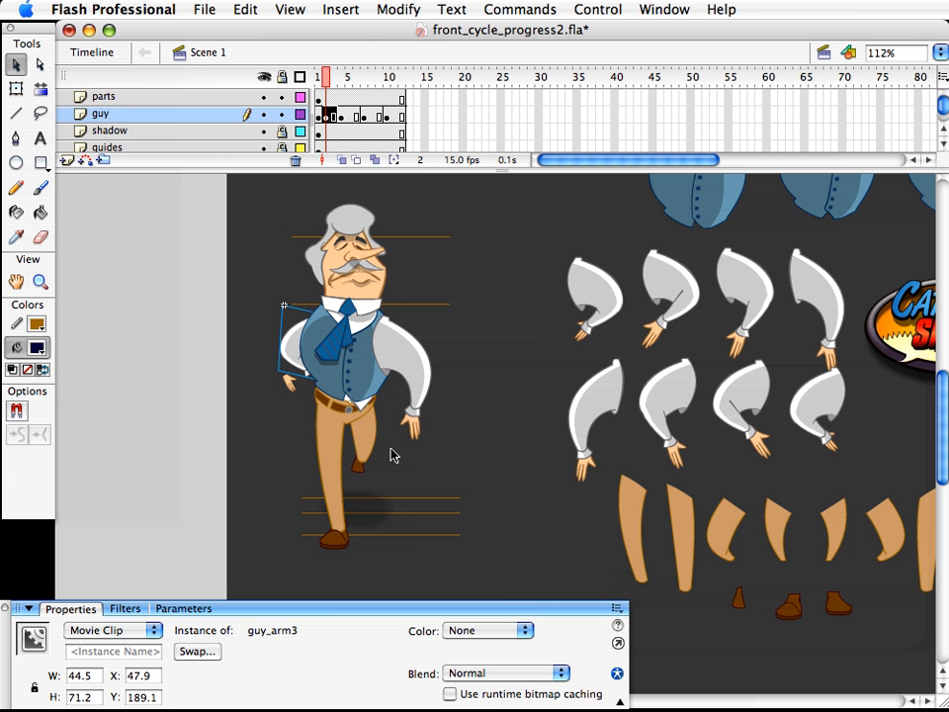
pyautogui.press('Right')
pyautogui.press('Right')
pyautogui.press('Right')
pyautogui.press('Right')
pyautogui.press('Down')
pyautogui.press('Down')
pyautogui.press('Right')
pyautogui.press('Down')
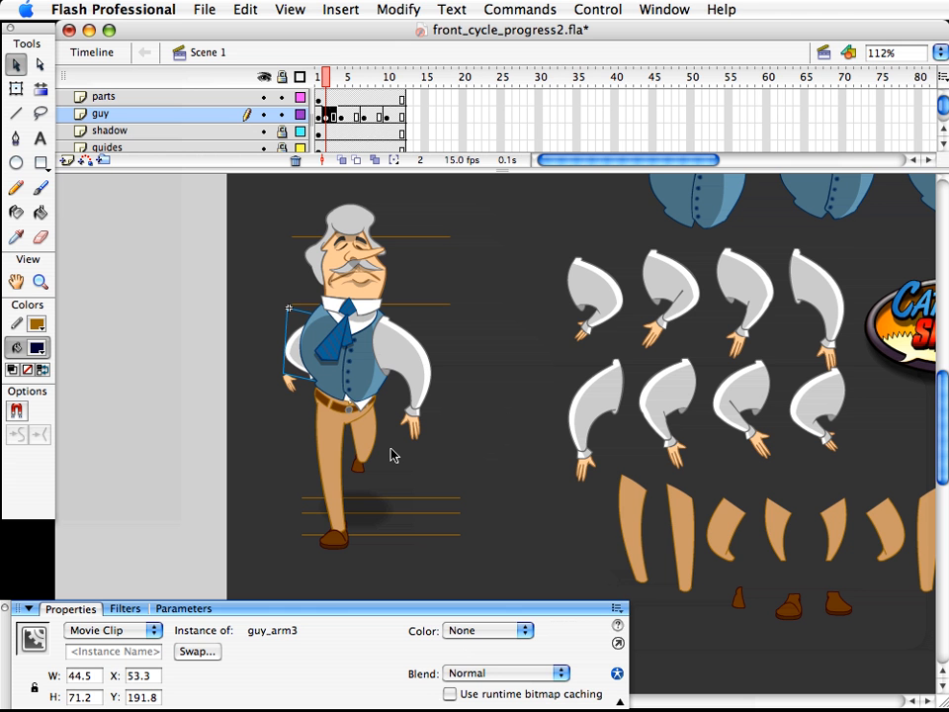
pyautogui.press('Up')
# - Move the rear arm's detached hand inward so it sits behind the vest at the sleeve's end
pyautogui.click(288, 383)
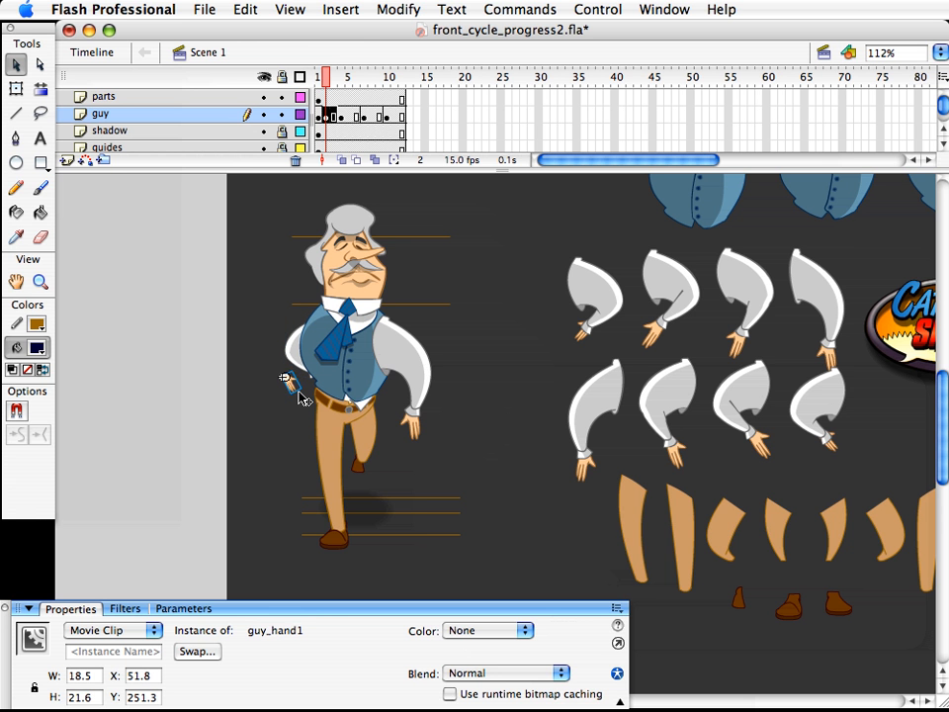
pyautogui.hotkey('shift', 'Right')
pyautogui.hotkey('shift', 'Right')
pyautogui.hotkey('shift', 'Right')
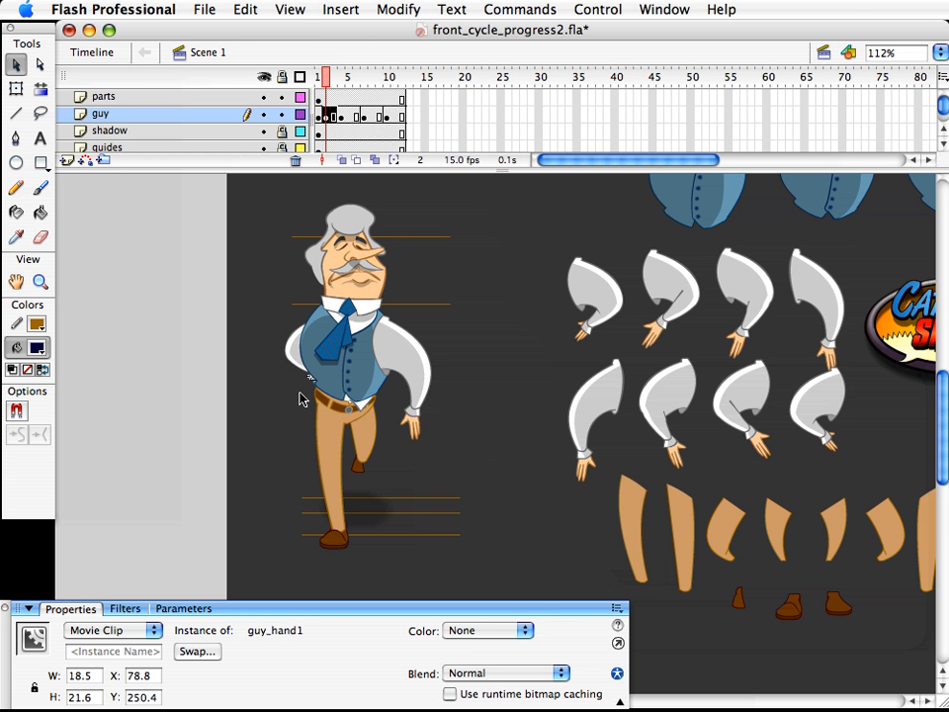
pyautogui.click(519, 324)
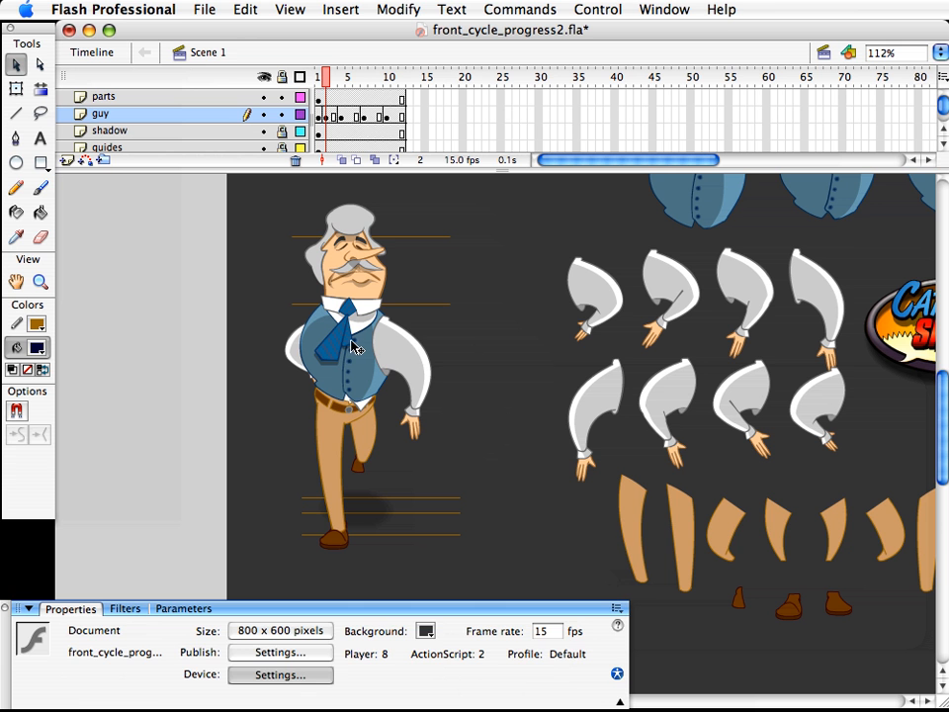
# - Enlarge the forward arm and its hand together in frame 2 to about 60.9 by 127.3 pixels
pyautogui.click(353, 346)
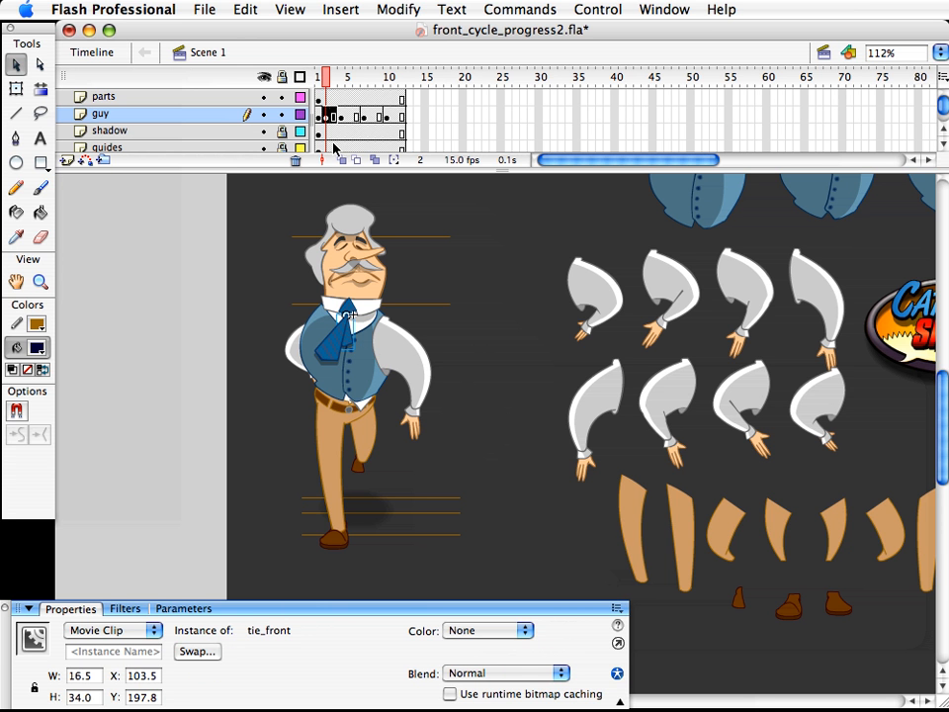
pyautogui.click(325, 80)
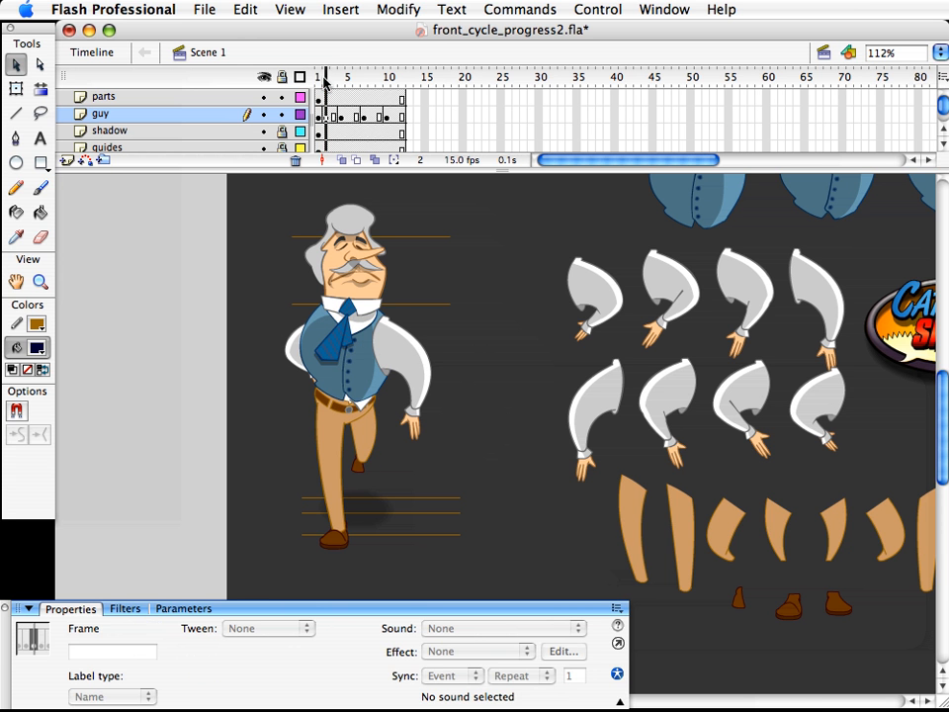
pyautogui.click(415, 413)
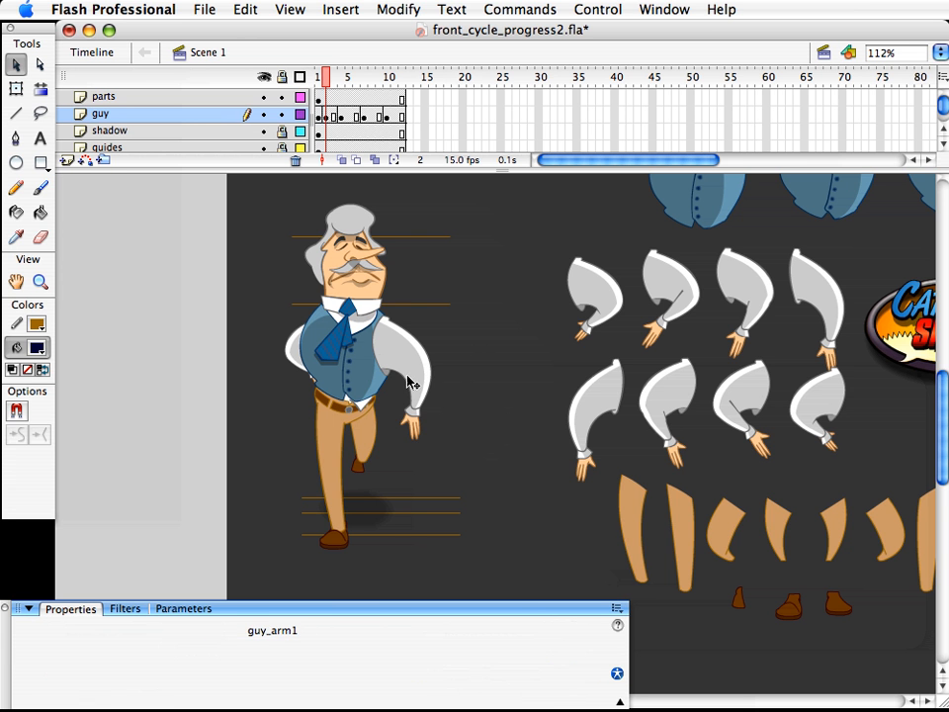
pyautogui.press('q')
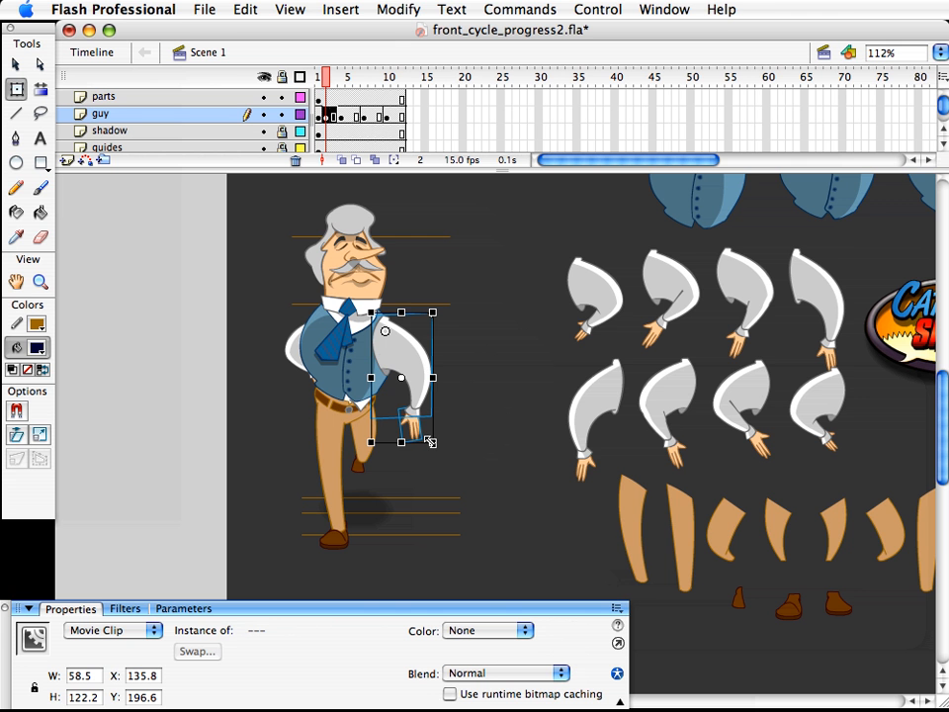
pyautogui.moveTo(430, 442)
pyautogui.mouseDown()
pyautogui.moveTo(436, 449)
pyautogui.moveTo(417, 445)
pyautogui.moveTo(432, 447)
pyautogui.mouseUp()
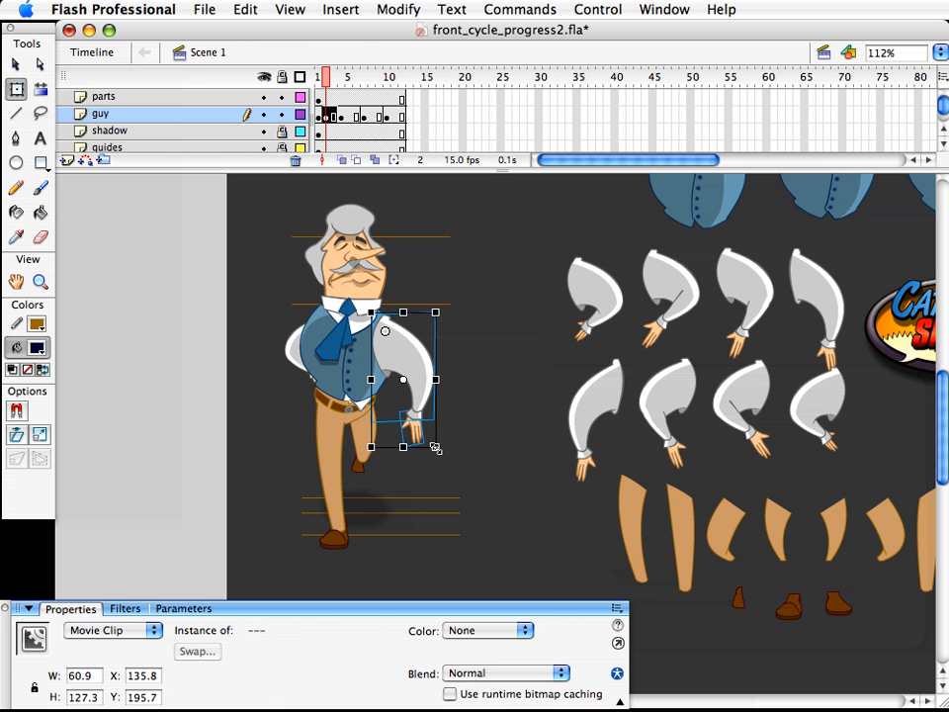
pyautogui.click(471, 426)
# - Check the arm's motion against the adjacent frames and skew the forward arm and hand slightly downward on their outer side
pyautogui.moveTo(328, 79)
pyautogui.mouseDown()
pyautogui.moveTo(318, 79)
pyautogui.moveTo(328, 78)
pyautogui.mouseUp()
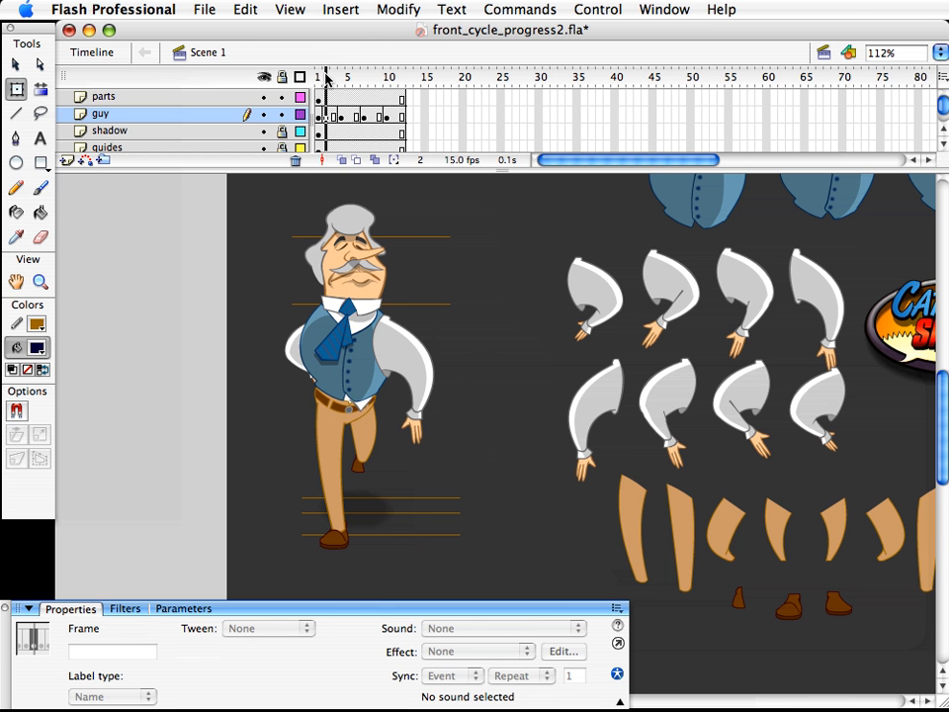
pyautogui.moveTo(329, 78)
pyautogui.mouseDown()
pyautogui.moveTo(319, 78)
pyautogui.moveTo(331, 77)
pyautogui.mouseUp()
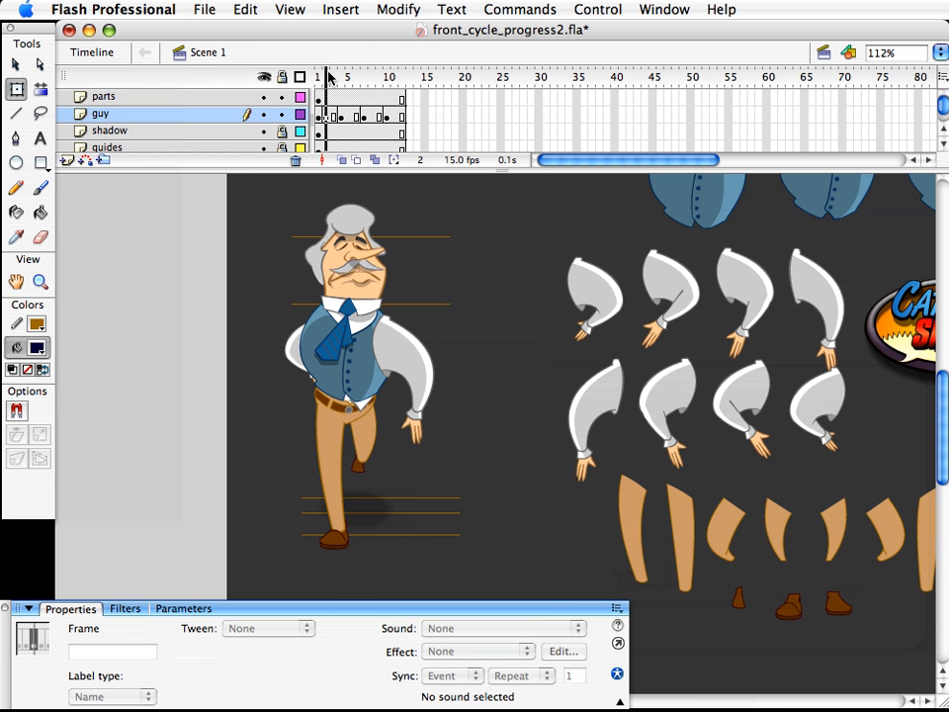
pyautogui.press('v')
pyautogui.click(403, 376)
pyautogui.keyDown('shift'); pyautogui.click(416, 436); pyautogui.keyUp('shift')
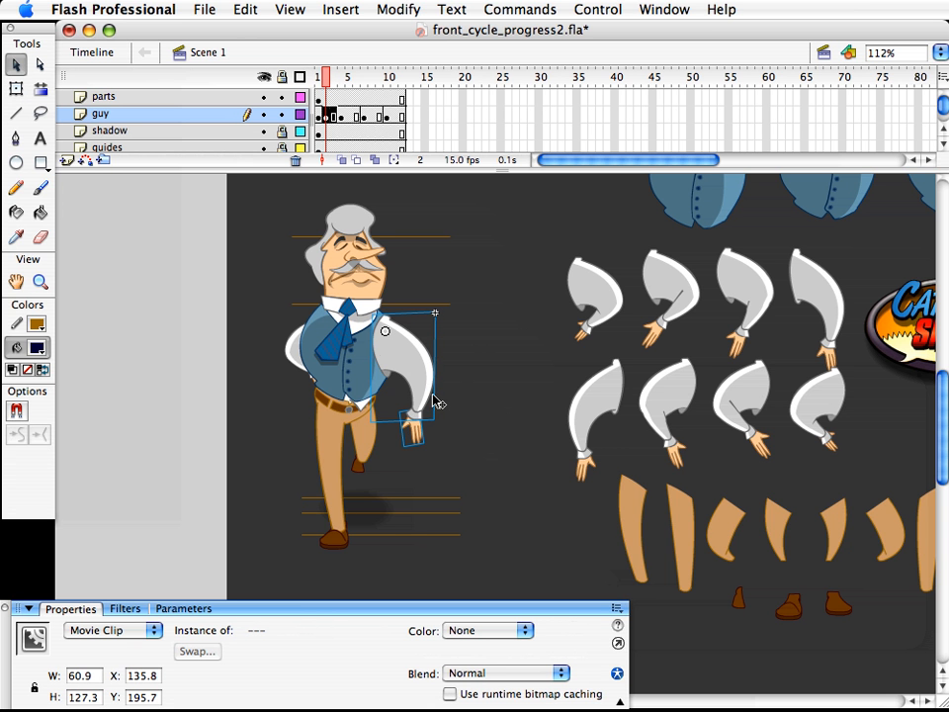
pyautogui.press('q')
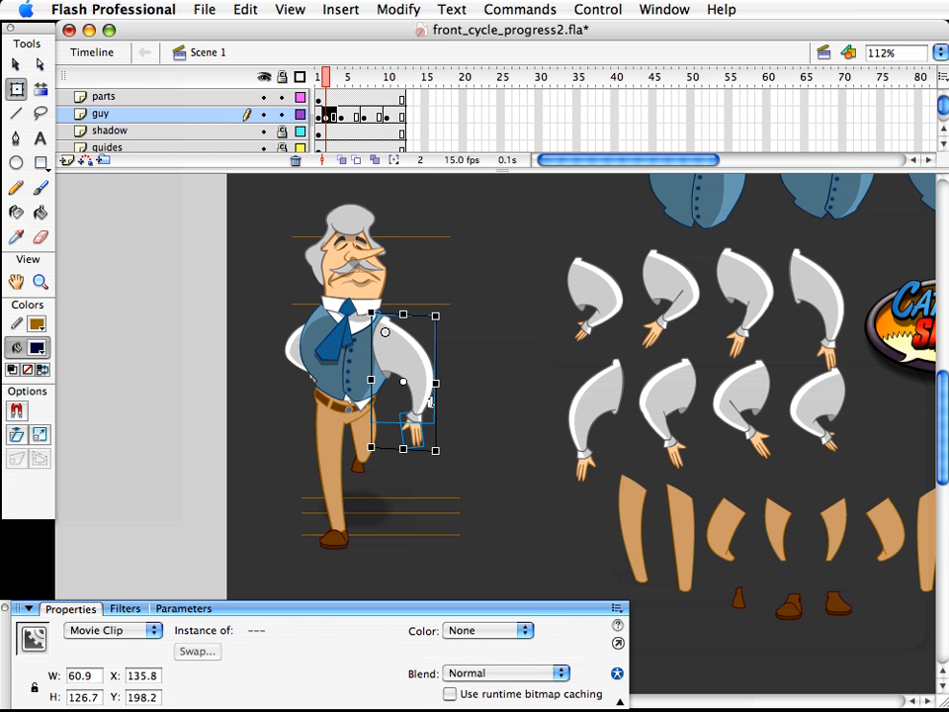
pyautogui.click(447, 460)
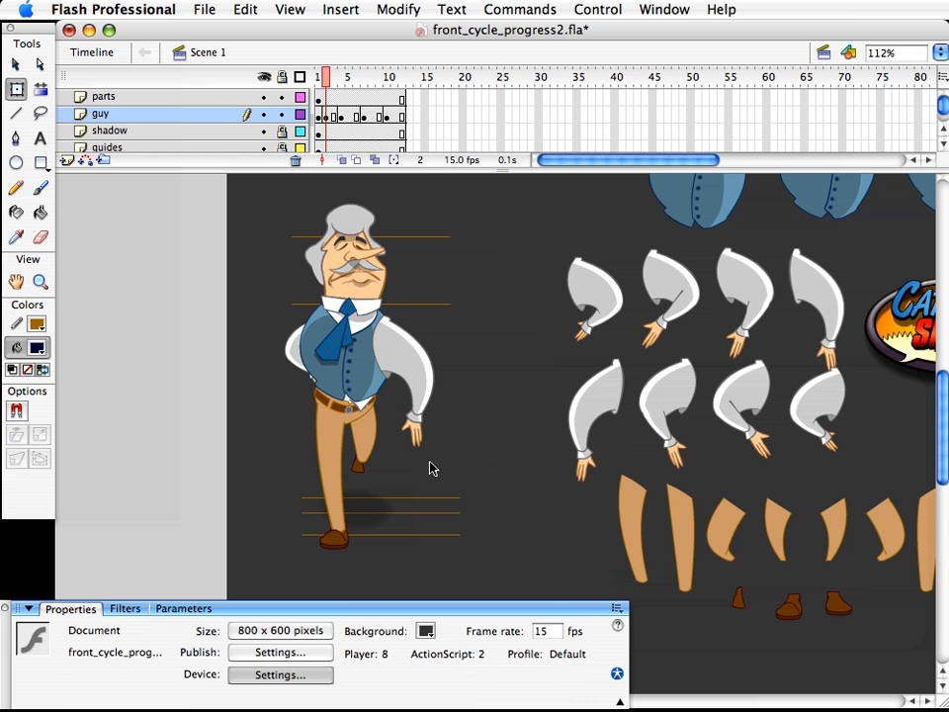
# - Rotate the forward hand in frame 2 at the wrist so the fingers point slightly outward
pyautogui.click(414, 447)
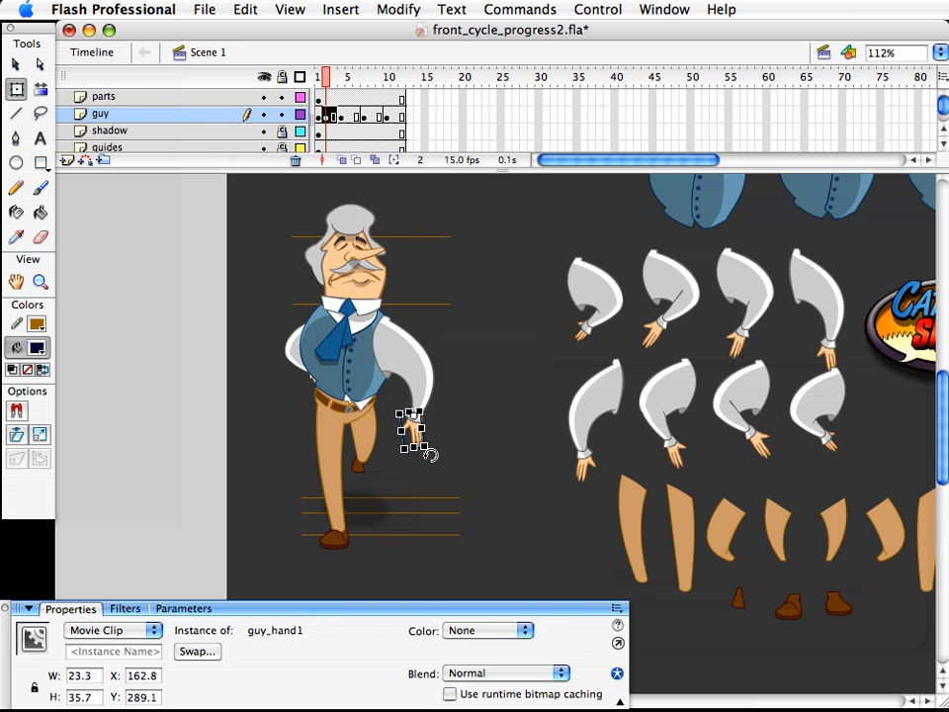
pyautogui.moveTo(432, 455); pyautogui.dragTo(447, 454)
pyautogui.press('v')
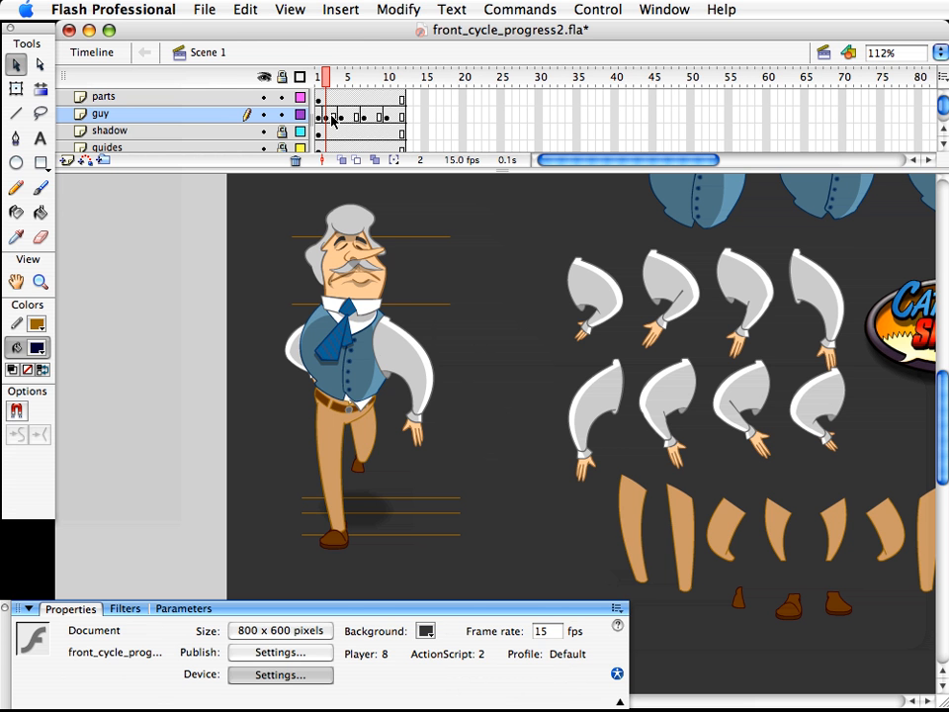
# - Review the motion between frames and rotate the narrow piece of the tie slightly toward the wide piece in frame 2
pyautogui.moveTo(326, 83); pyautogui.dragTo(324, 84)
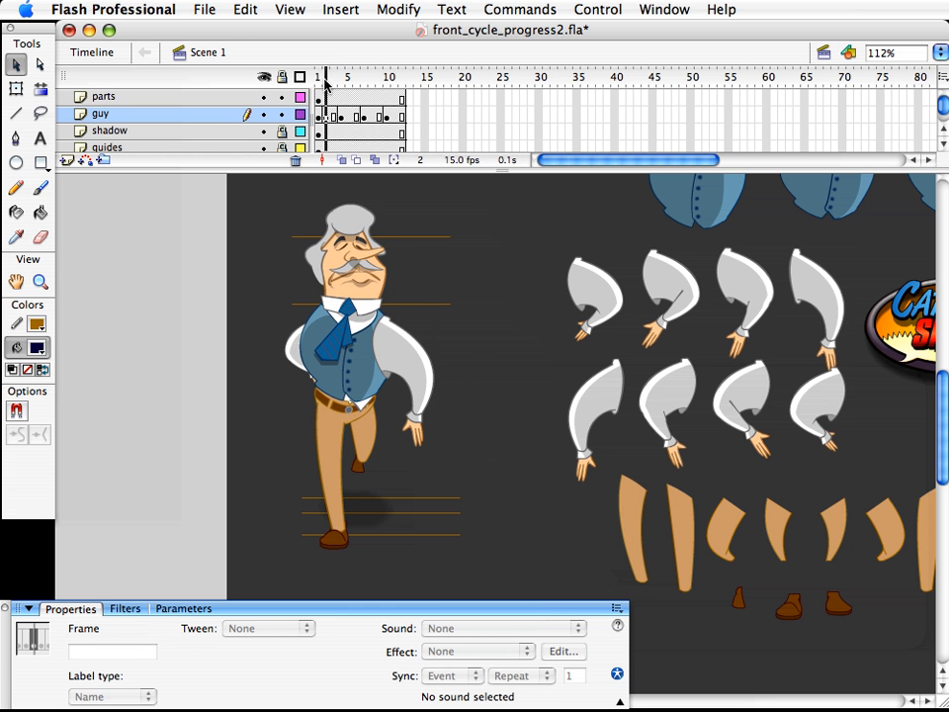
pyautogui.press('q')
pyautogui.click(346, 328)
pyautogui.moveTo(366, 351); pyautogui.dragTo(360, 352)
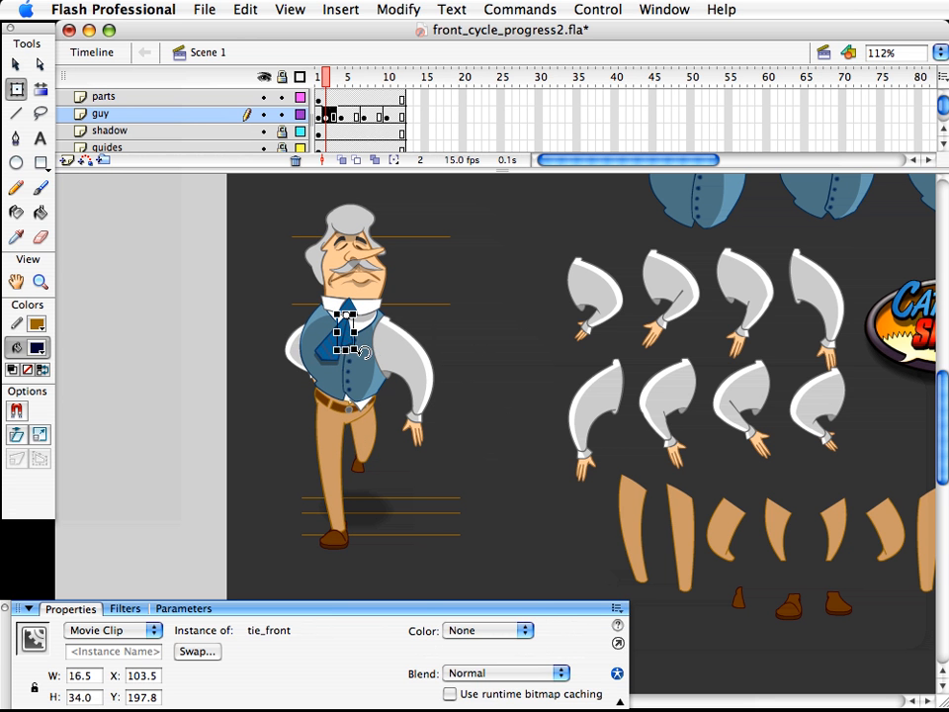
# - Nudge the hanging shirt piece at the belt slightly up in frame 2 and save the file
pyautogui.press('v')
pyautogui.click(367, 407)
pyautogui.press('Up')
pyautogui.press('super+s')
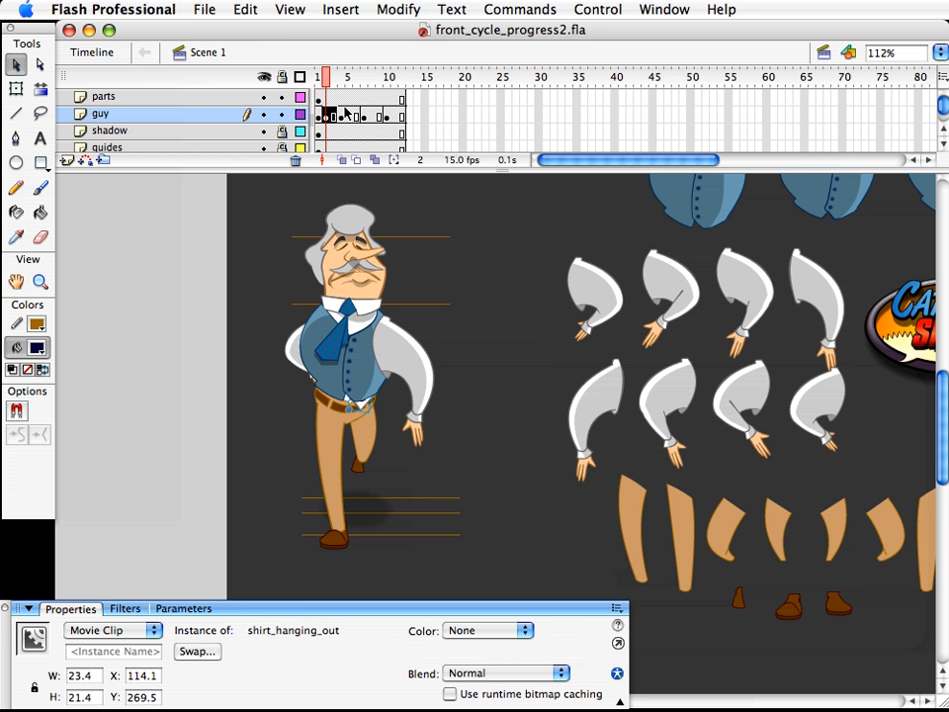
# - Insert a keyframe at frame 3 on the guy layer and compare its pose with the neighbouring frames
pyautogui.click(336, 117)
pyautogui.press('F6')
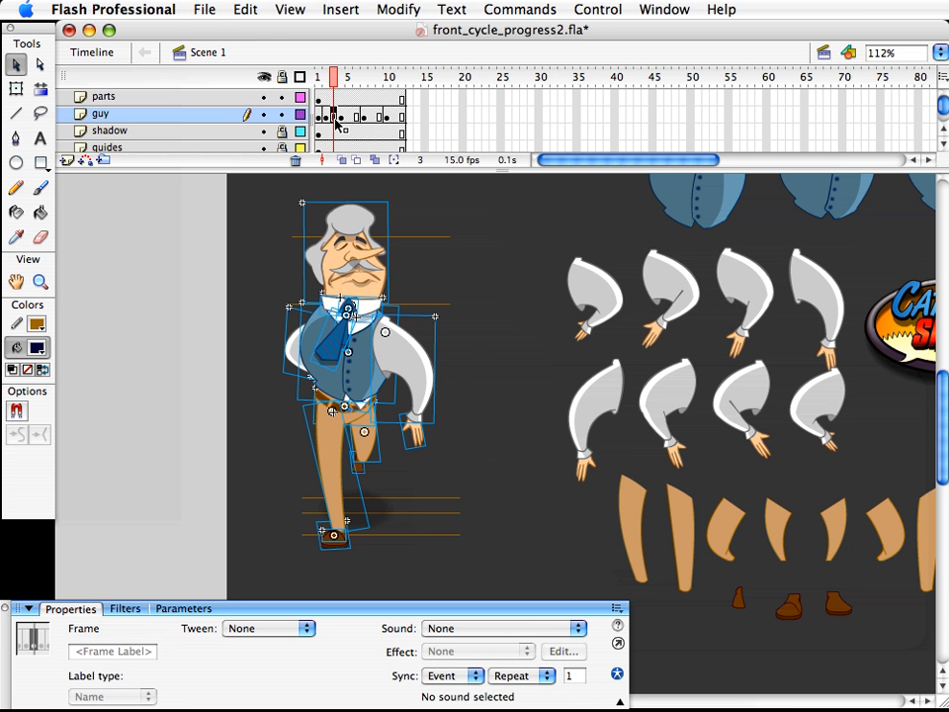
pyautogui.press('F6')
pyautogui.moveTo(494, 442); pyautogui.dragTo(263, 201)
pyautogui.click(510, 263)
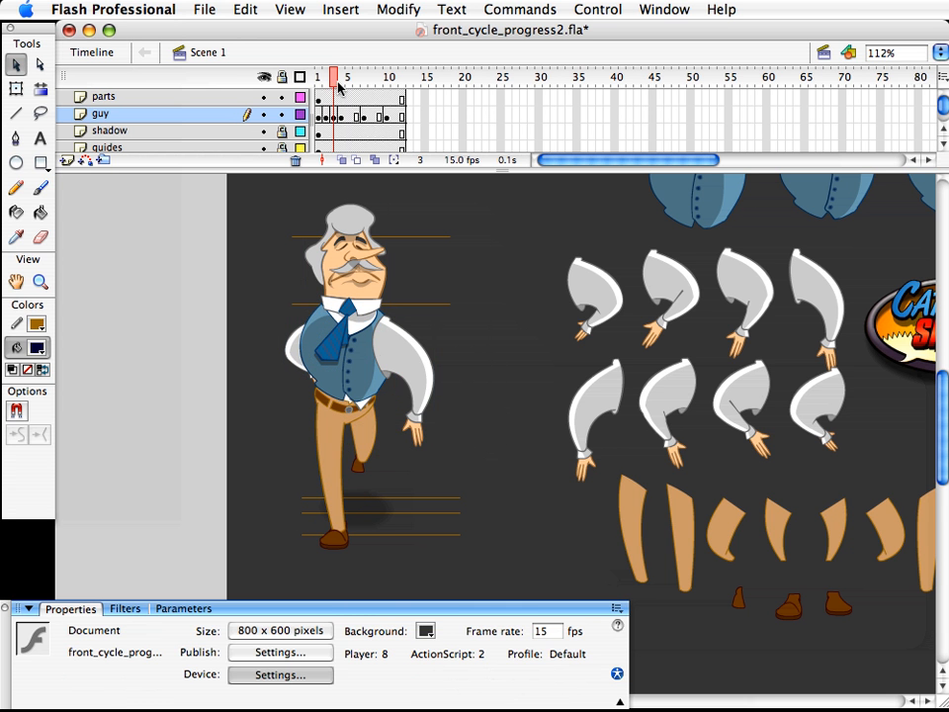
pyautogui.moveTo(343, 87); pyautogui.dragTo(333, 86)
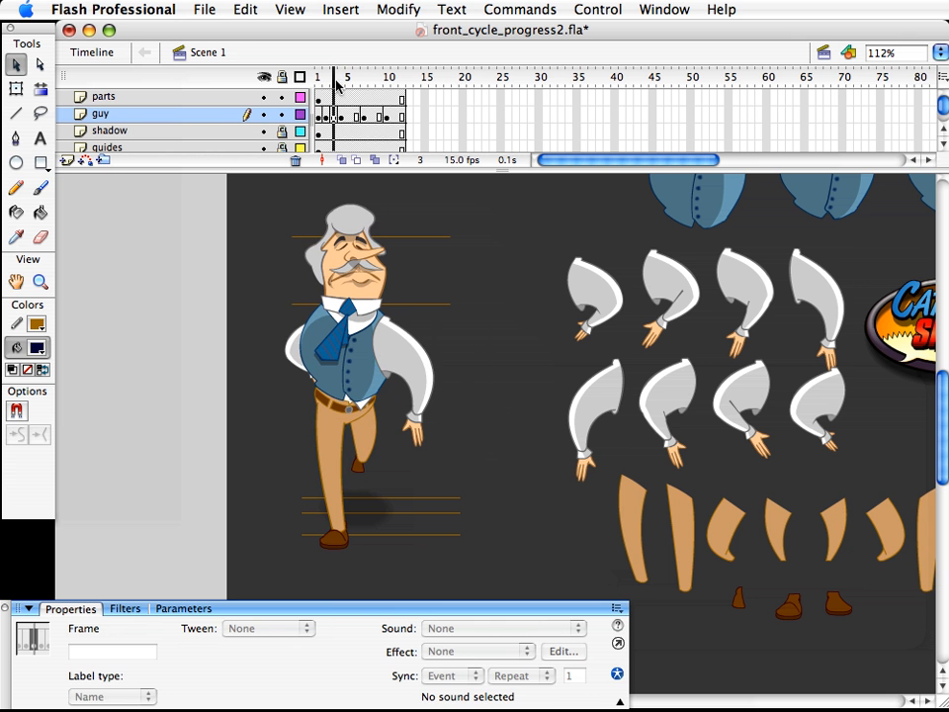
# - Nudge the upper body, both arms, forward hand and lifted leg with its foot up 5 pixels in frame 3
pyautogui.click(243, 204)
pyautogui.moveTo(228, 197); pyautogui.dragTo(521, 445)
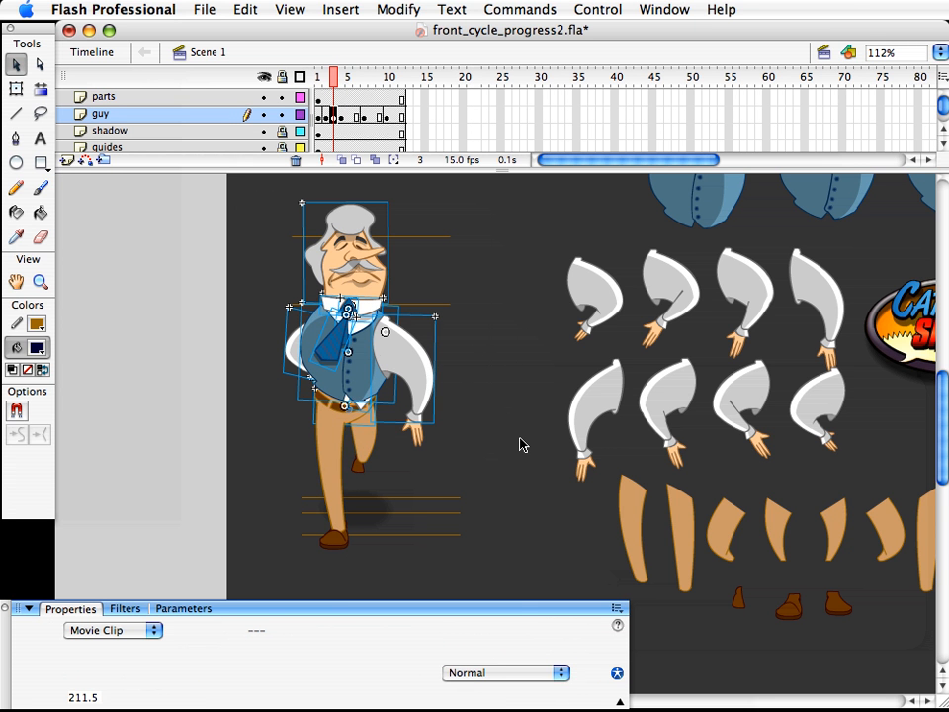
pyautogui.keyDown('shift'); pyautogui.click(413, 436); pyautogui.keyUp('shift')
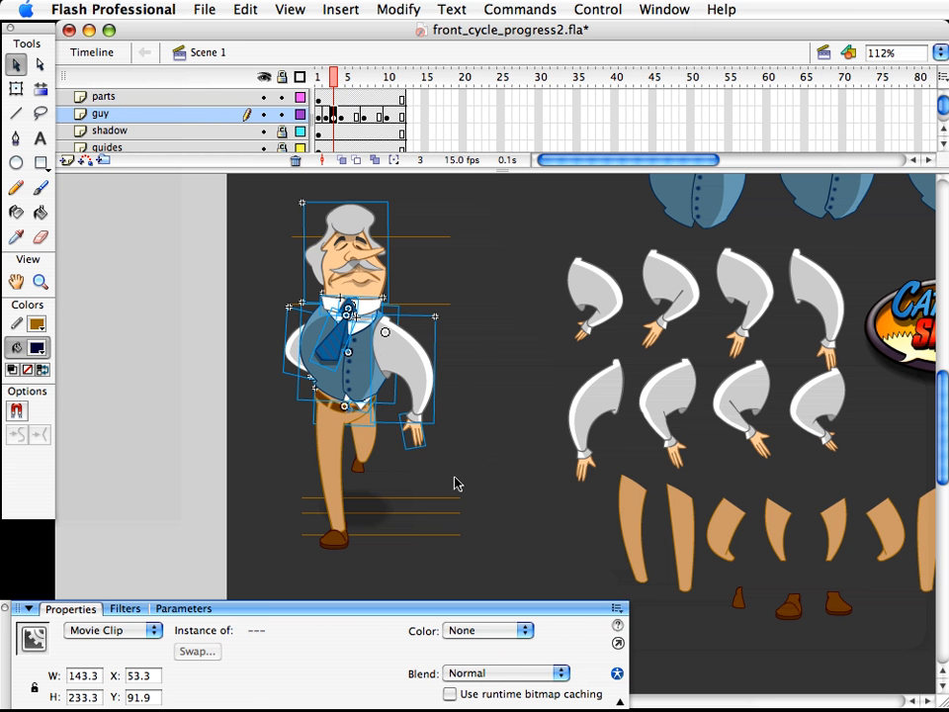
pyautogui.moveTo(452, 477); pyautogui.dragTo(267, 335)
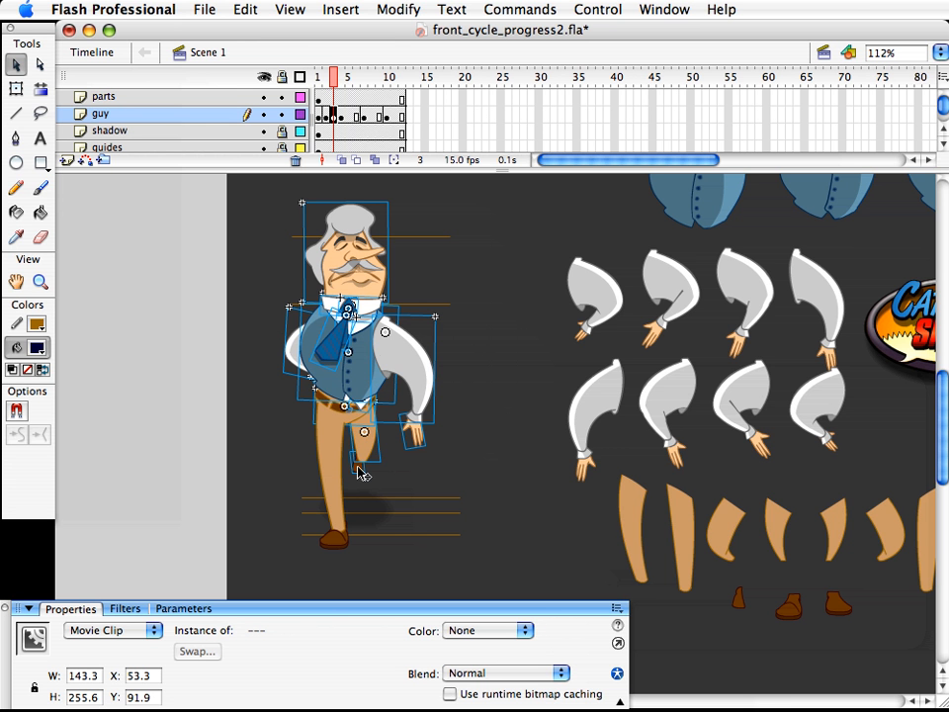
pyautogui.press('Up')
pyautogui.press('Up')
pyautogui.press('Up')
pyautogui.press('Up')
pyautogui.press('Up')
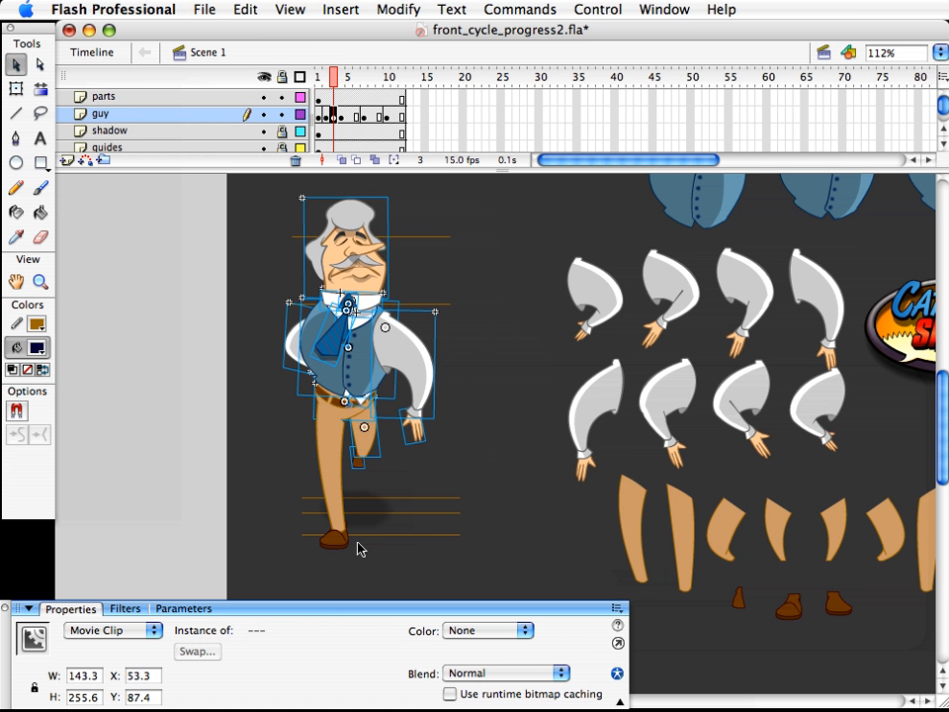
pyautogui.click(466, 433)
# - Nudge the planted leg up 5 pixels in frame 3 to meet the raised hips
pyautogui.click(334, 419)
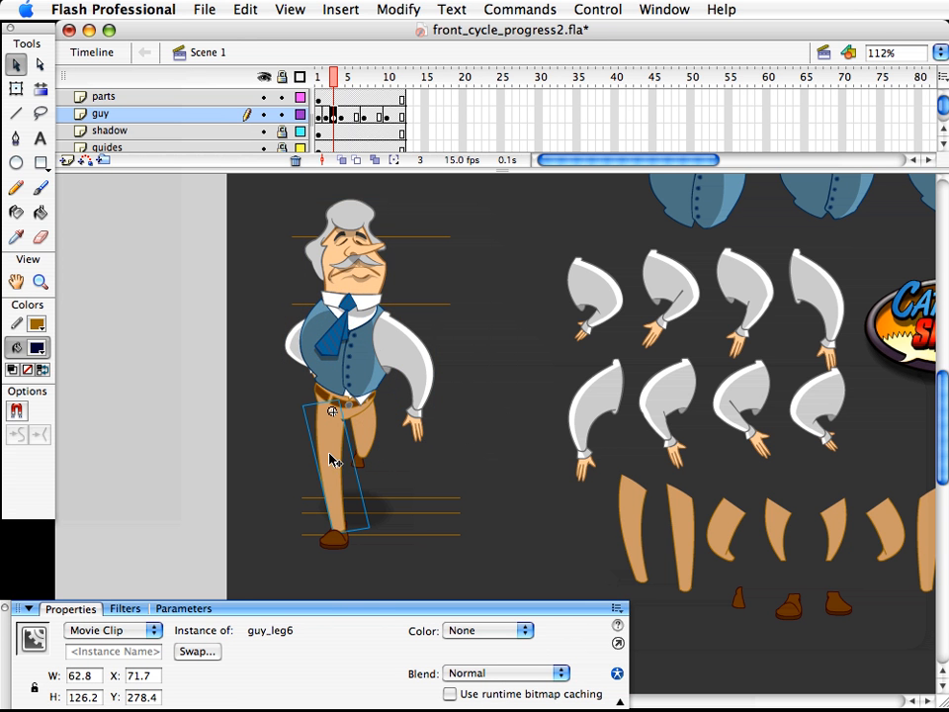
pyautogui.press('Up')
pyautogui.press('Up')
pyautogui.press('Up')
pyautogui.press('Up')
pyautogui.press('Up')
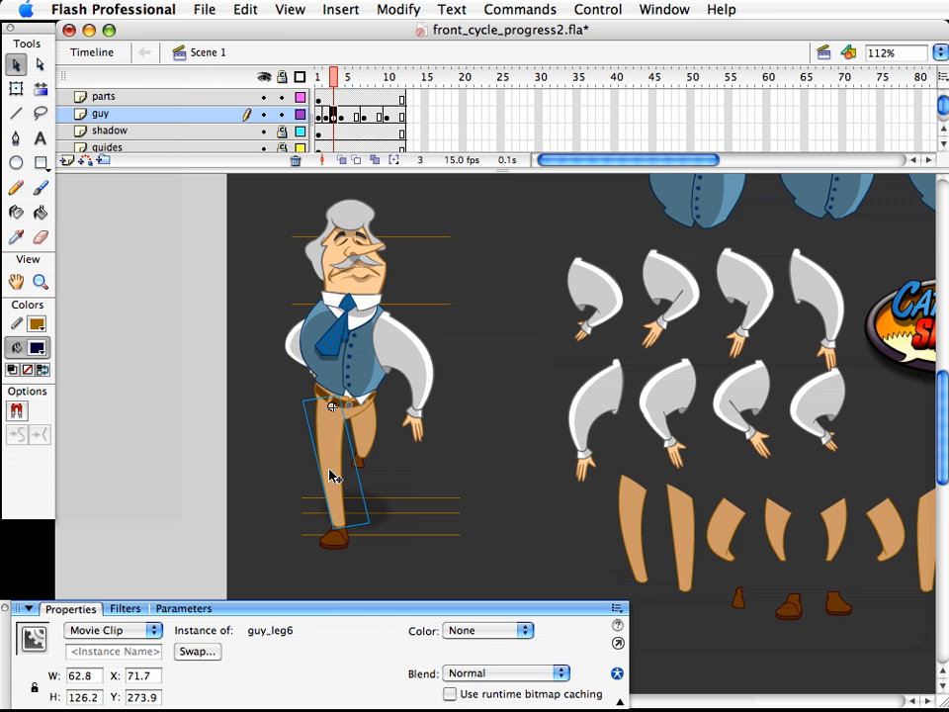
# - Duplicate the planted leg's symbol as guy_leg8 and slightly reshape the inner edge of the copy
pyautogui.press('super+d')
pyautogui.moveTo(886, 536); pyautogui.dragTo(798, 554)
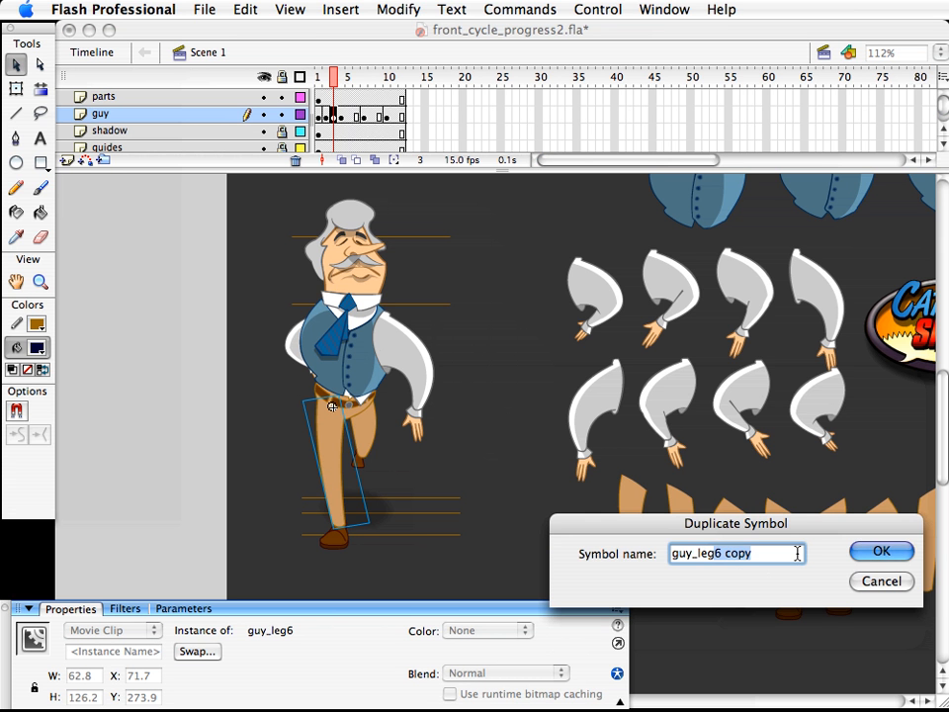
pyautogui.write('leg8')
pyautogui.click(881, 551)
pyautogui.doubleClick(332, 471)
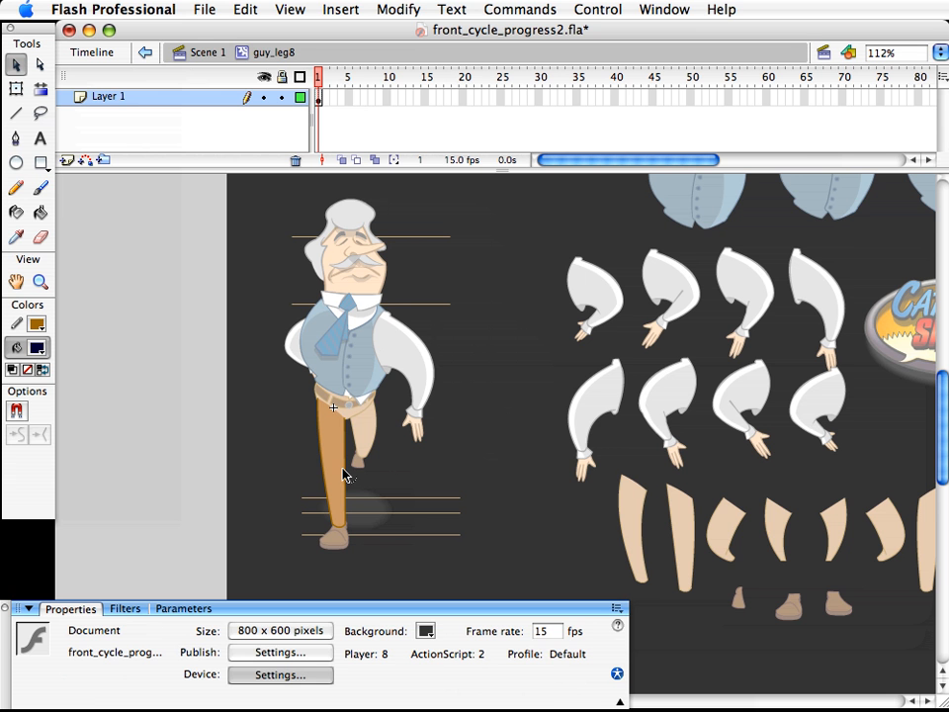
pyautogui.click(212, 53)
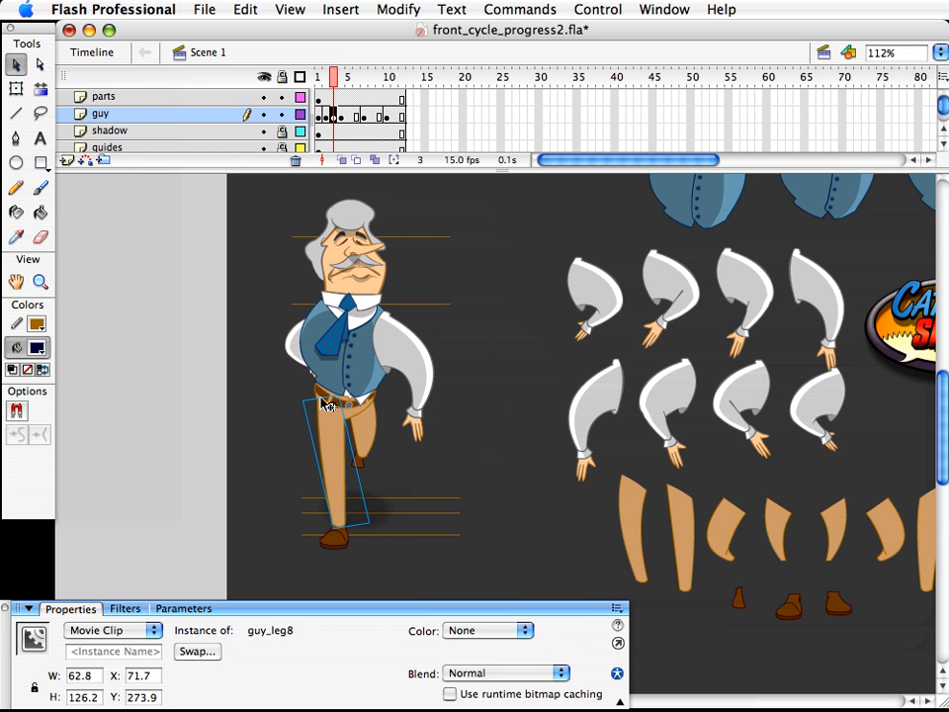
# - Shorten the planted leg from its lower end to a height of about 121 in frame 3
pyautogui.press('q')
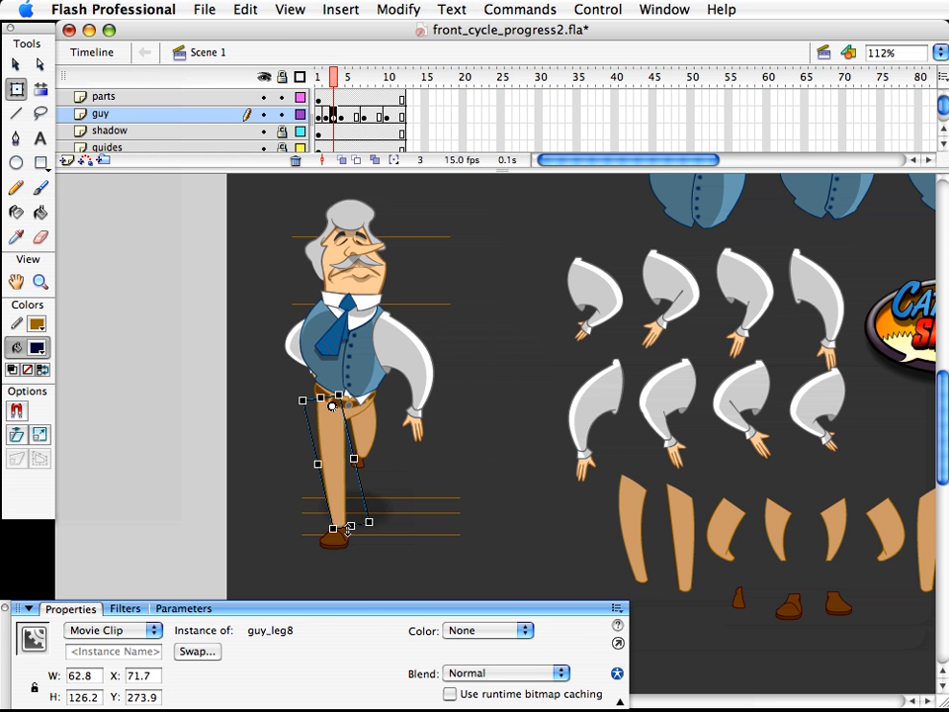
pyautogui.moveTo(348, 530); pyautogui.dragTo(348, 521)
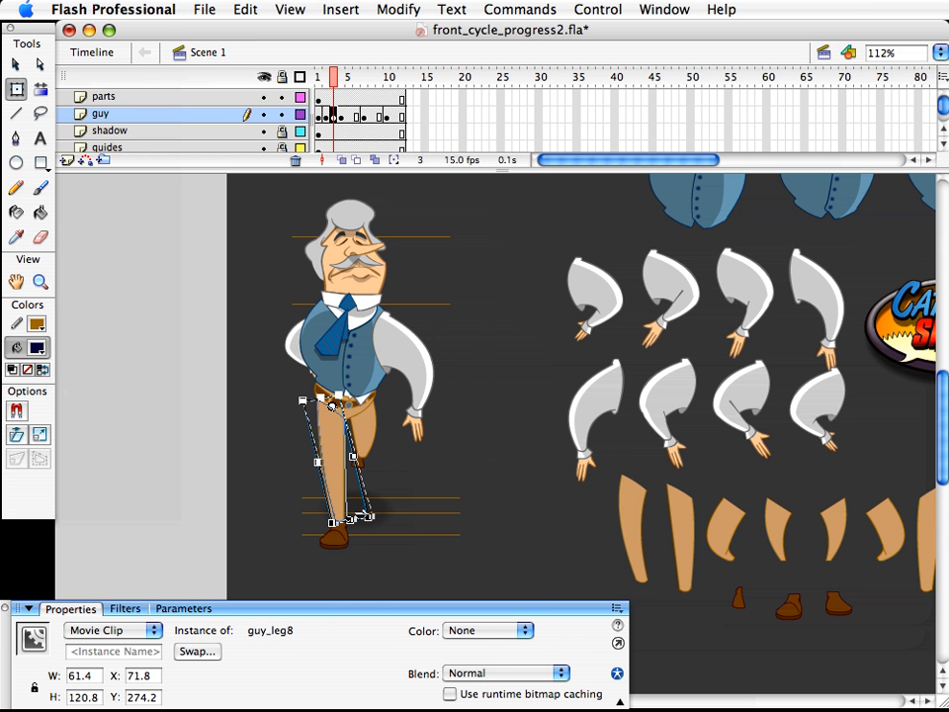
pyautogui.press('v')
# - Nudge both pieces of the planted shoe slightly up and toward the inner side, under the shortened leg
pyautogui.click(352, 550)
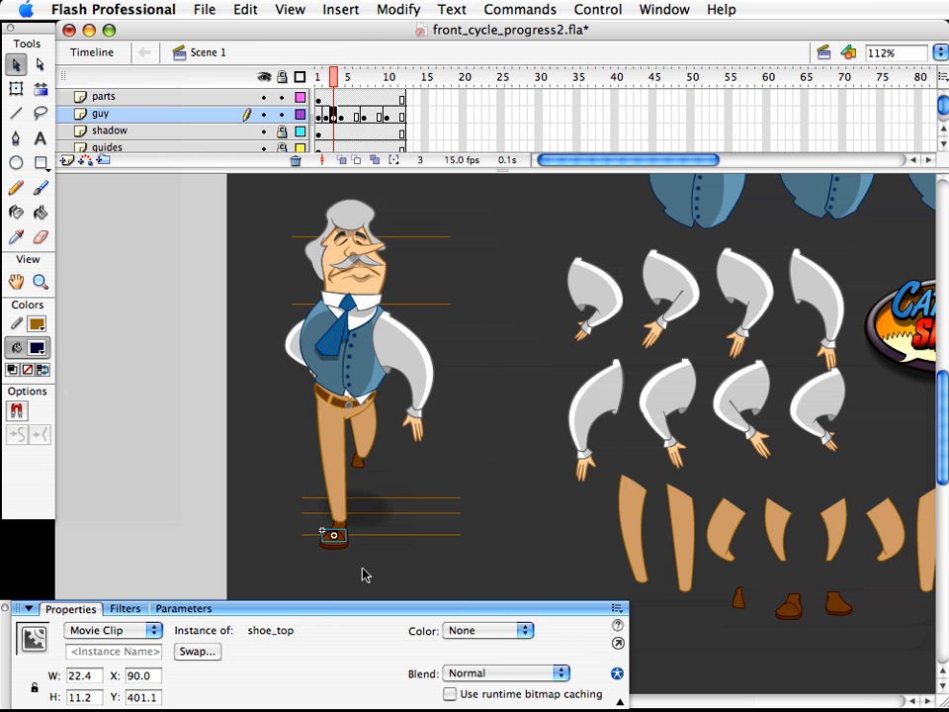
pyautogui.moveTo(366, 573); pyautogui.dragTo(299, 503)
pyautogui.press('Up')
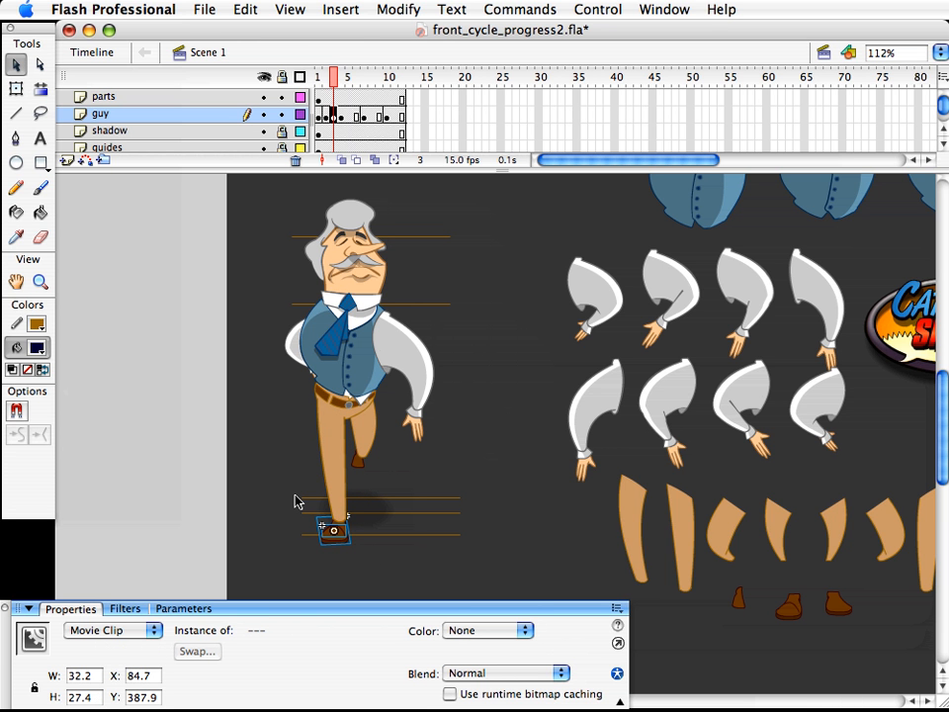
pyautogui.press('Right')
pyautogui.press('Right')
pyautogui.press('Up')
pyautogui.press('Up')
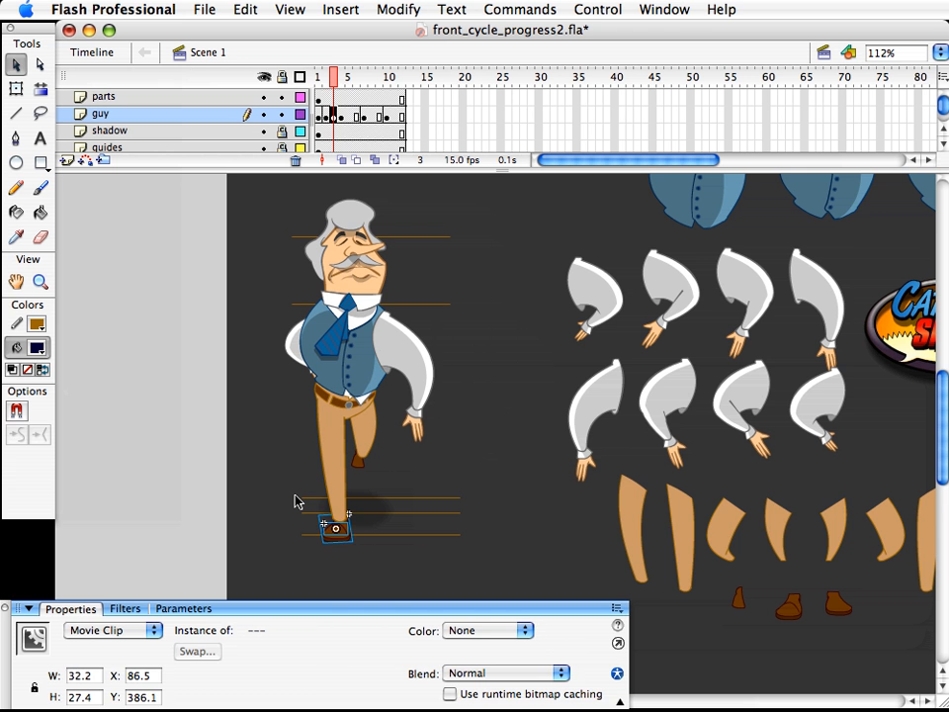
pyautogui.click(78, 336)
# - Flatten and slightly narrow the planted foot's shoe_top piece to about 21.6 by 7.3, then save the file
pyautogui.click(40, 282)
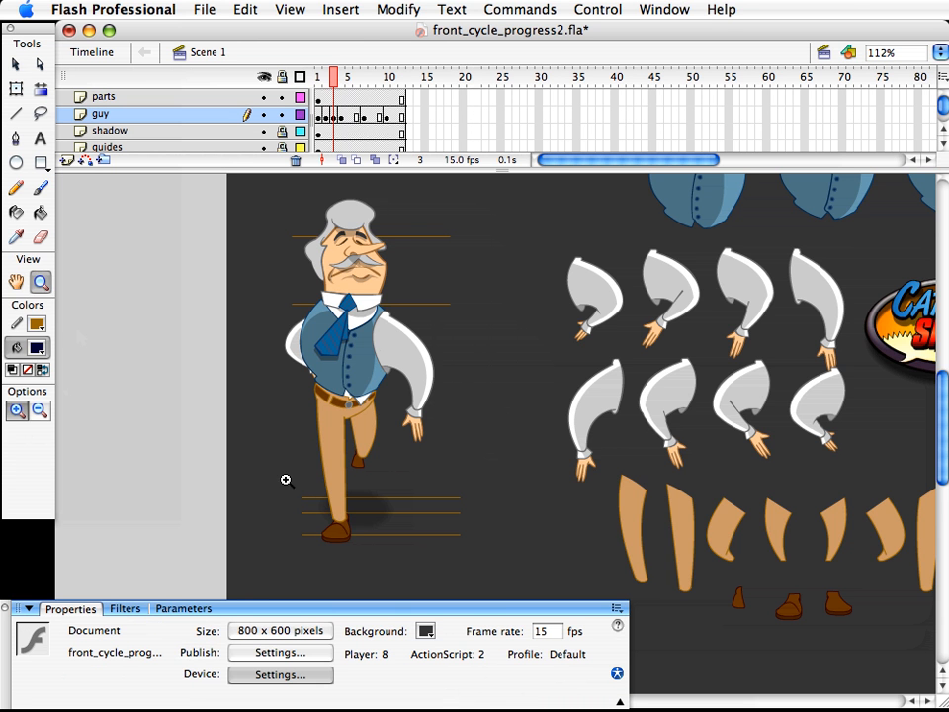
pyautogui.moveTo(286, 479); pyautogui.dragTo(403, 560)
pyautogui.click(489, 469)
pyautogui.press('q')
pyautogui.moveTo(485, 445); pyautogui.dragTo(485, 457)
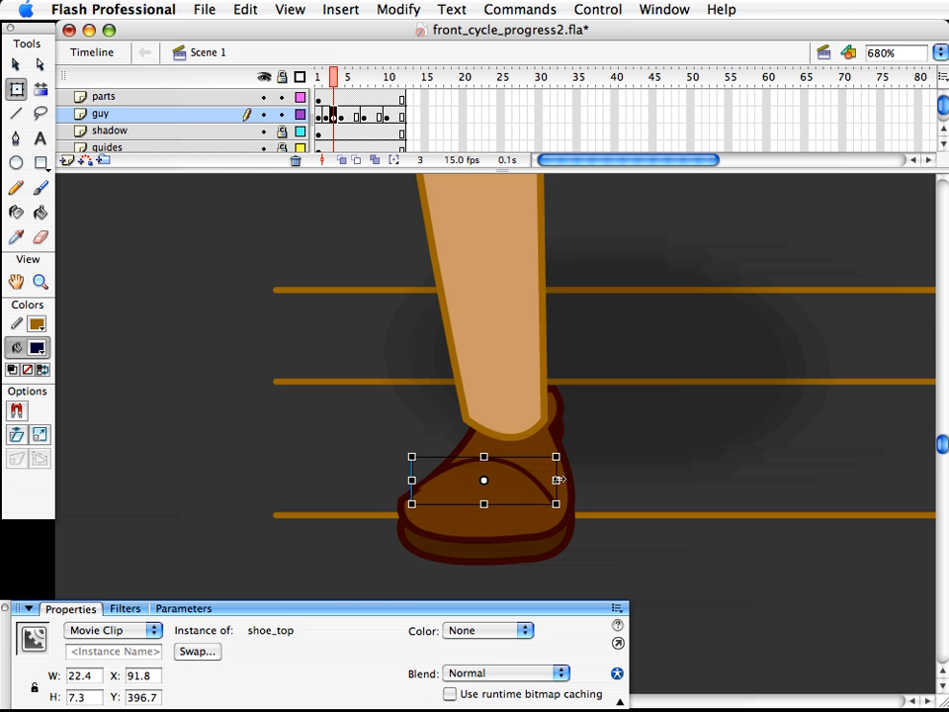
pyautogui.moveTo(555, 480); pyautogui.dragTo(415, 481)
pyautogui.press('v')
pyautogui.press('super+s')
# - Step back and forth through the first frames to review how the body, planted leg and shoe move into frame 3
pyautogui.click(40, 282)
pyautogui.keyDown('alt'); pyautogui.click(424, 403); pyautogui.keyUp('alt')
pyautogui.keyDown('alt'); pyautogui.click(424, 404); pyautogui.keyUp('alt')
pyautogui.keyDown('alt'); pyautogui.click(425, 403); pyautogui.keyUp('alt')
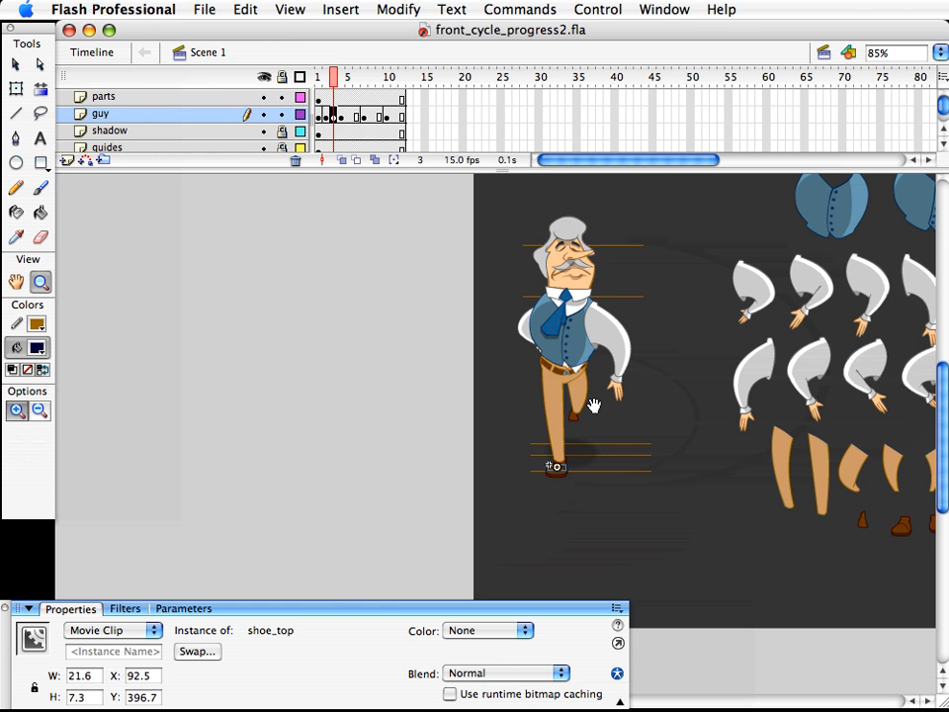
pyautogui.moveTo(595, 406); pyautogui.dragTo(403, 488)
pyautogui.press('v')
pyautogui.click(458, 430)
pyautogui.moveTo(332, 79); pyautogui.dragTo(285, 87)
pyautogui.click(265, 258)
pyautogui.press('.')
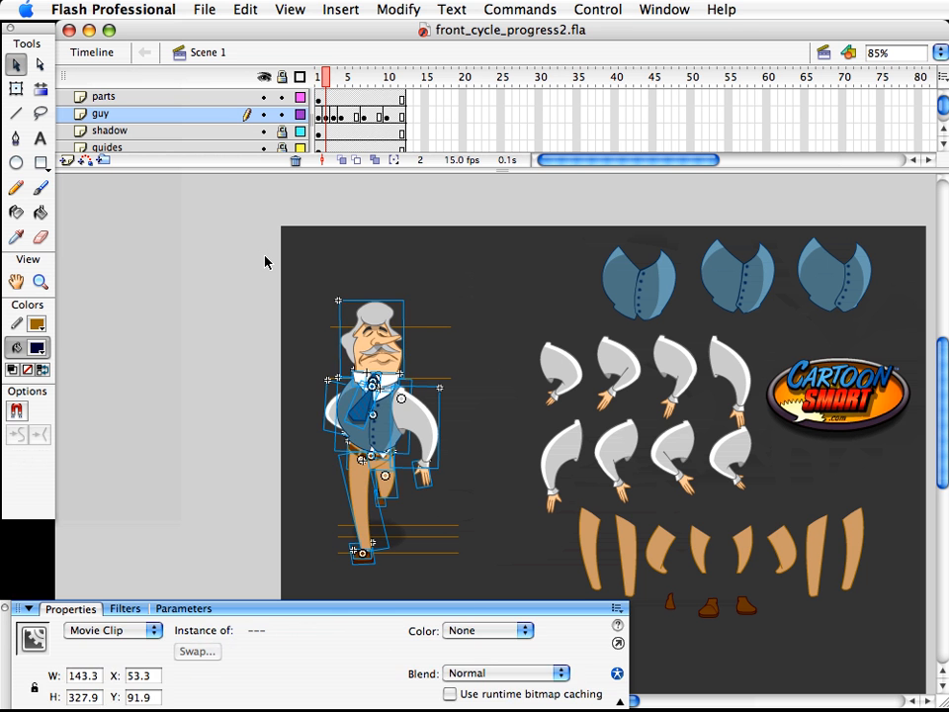
pyautogui.click(265, 262)
pyautogui.press('.')
pyautogui.press('.')
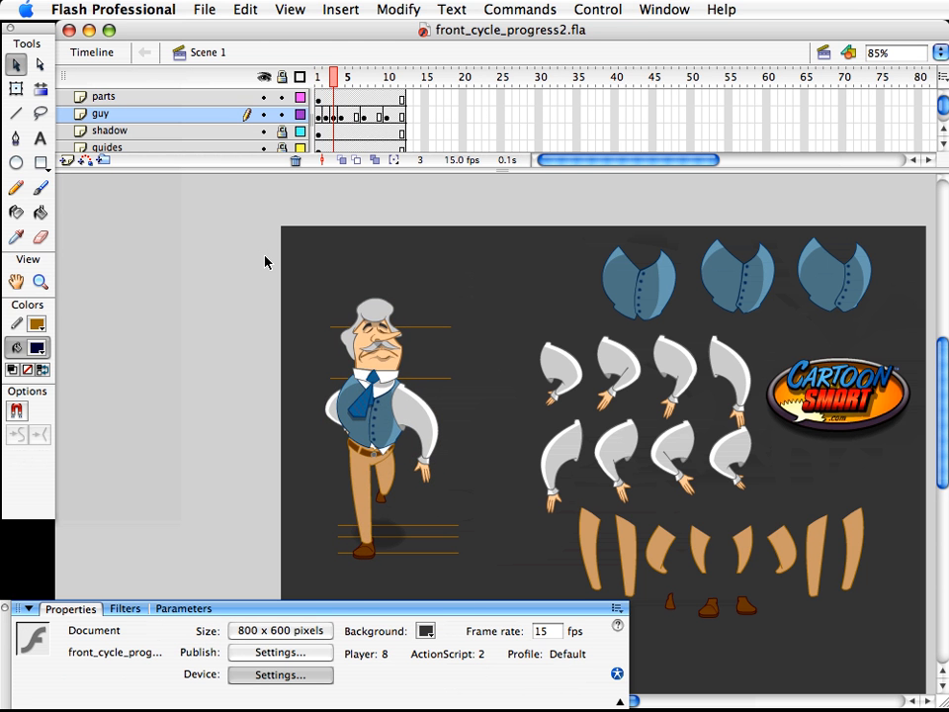
pyautogui.press('.')
pyautogui.press('.')
pyautogui.press(',')
pyautogui.press(',')
pyautogui.press('.')
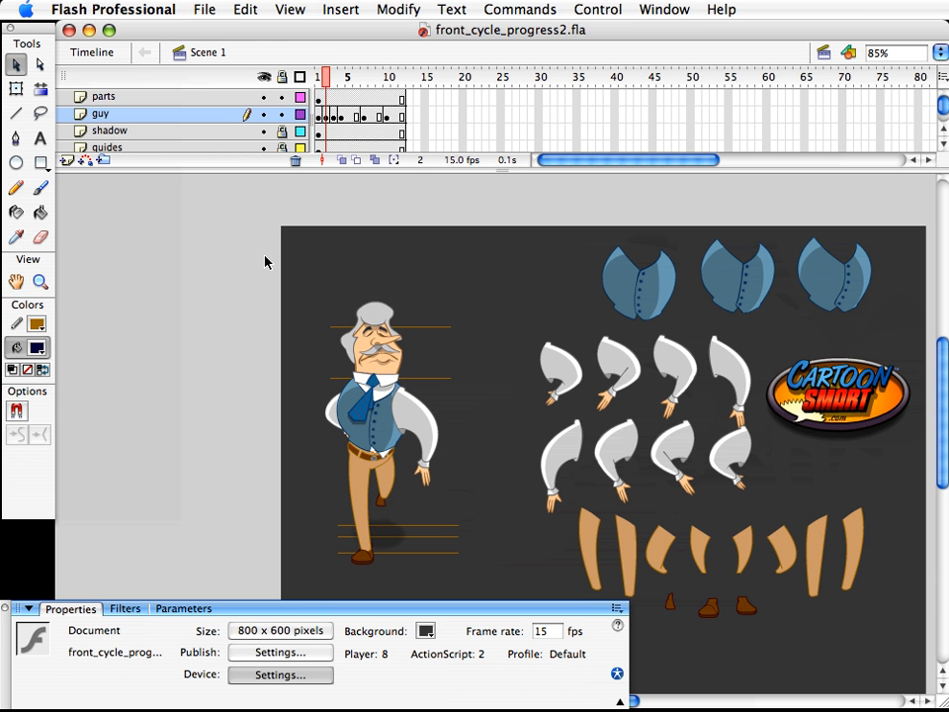
pyautogui.press('.')
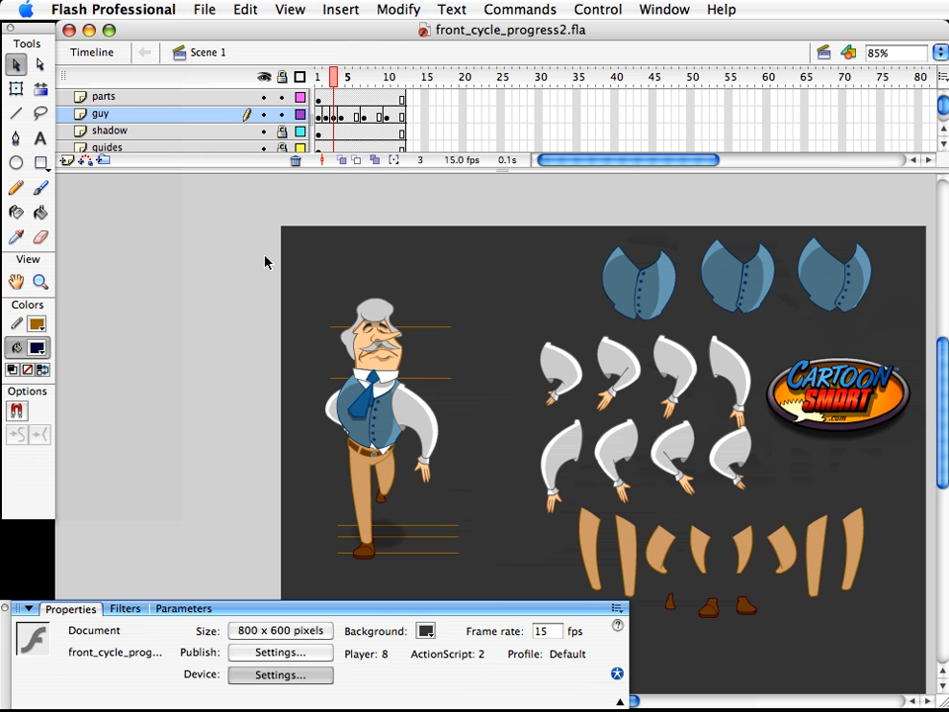
# - Check the vest against the frame 4 pose and swap it for the vest2 symbol in frame 3
pyautogui.click(374, 426)
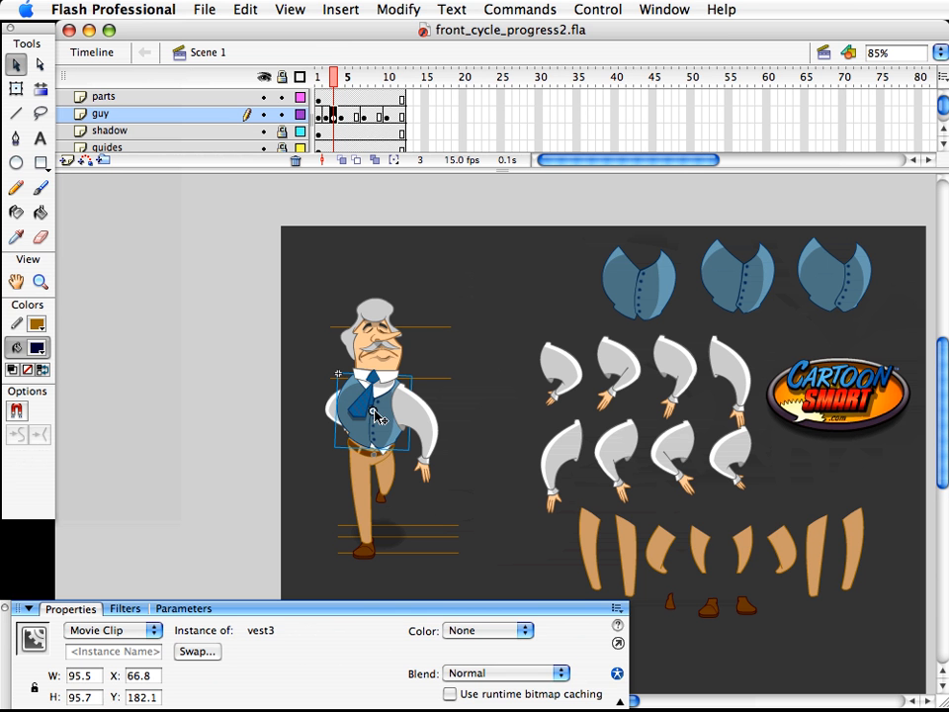
pyautogui.click(338, 119)
pyautogui.press('F6')
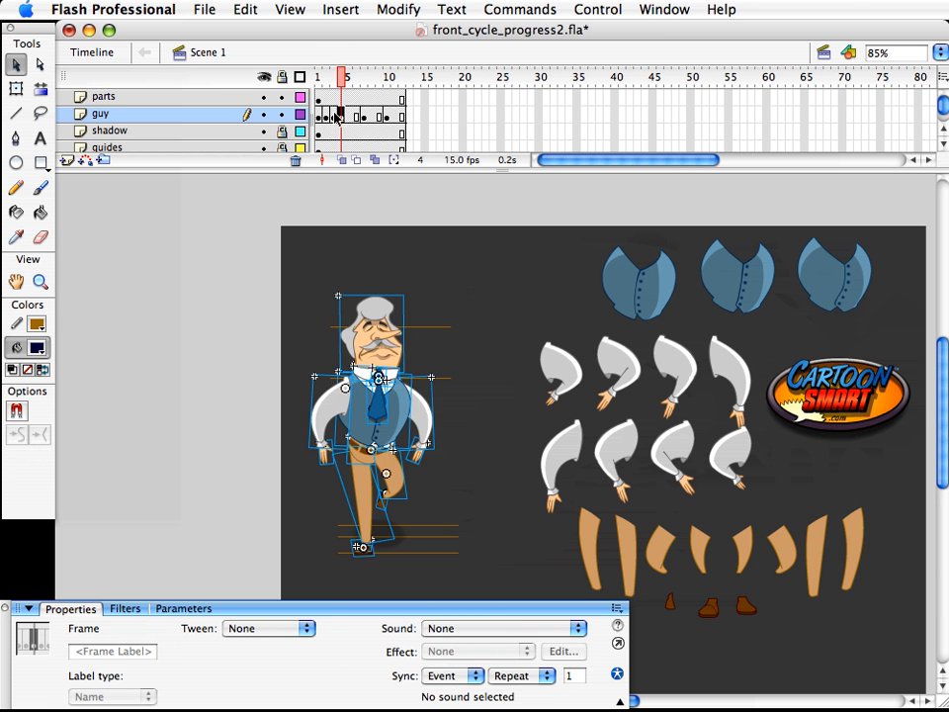
pyautogui.click(332, 116)
pyautogui.click(456, 324)
pyautogui.click(372, 405)
pyautogui.click(196, 651)
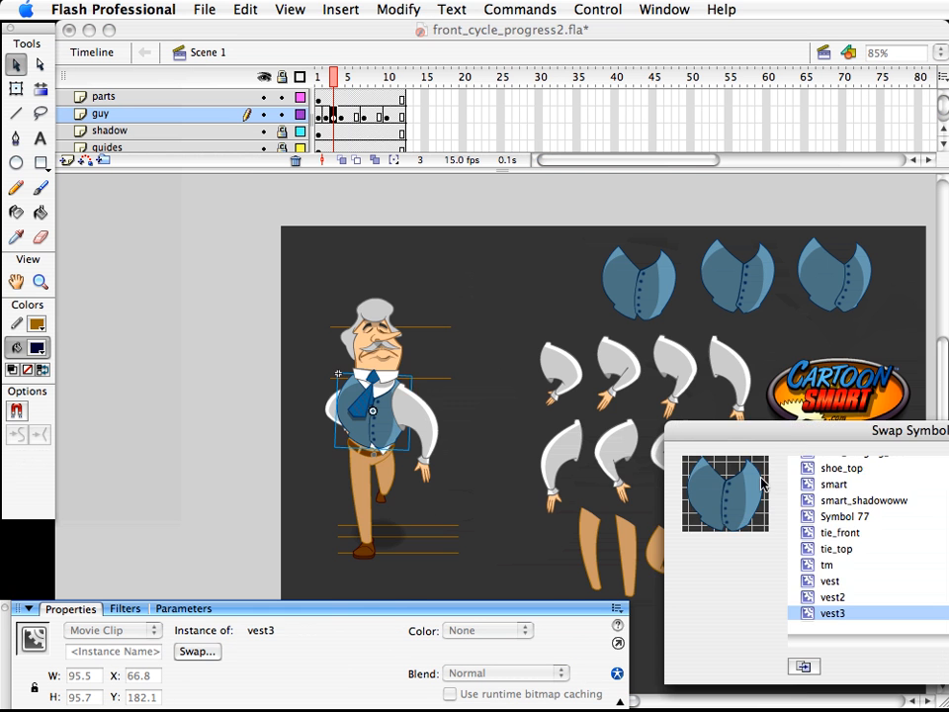
pyautogui.moveTo(799, 435); pyautogui.dragTo(482, 316)
pyautogui.click(536, 479)
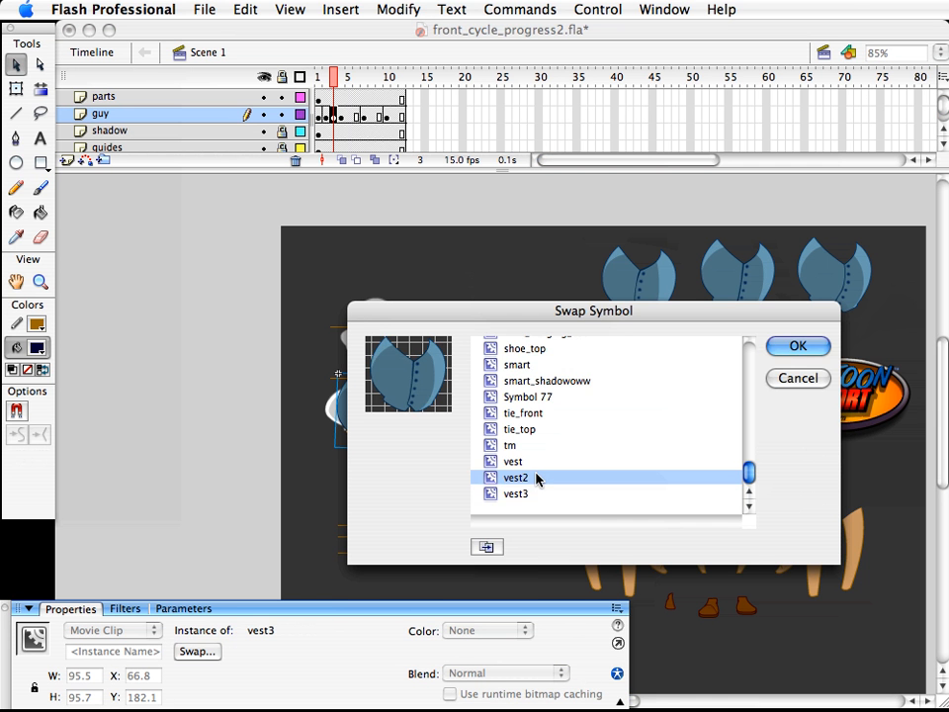
pyautogui.doubleClick(536, 478)
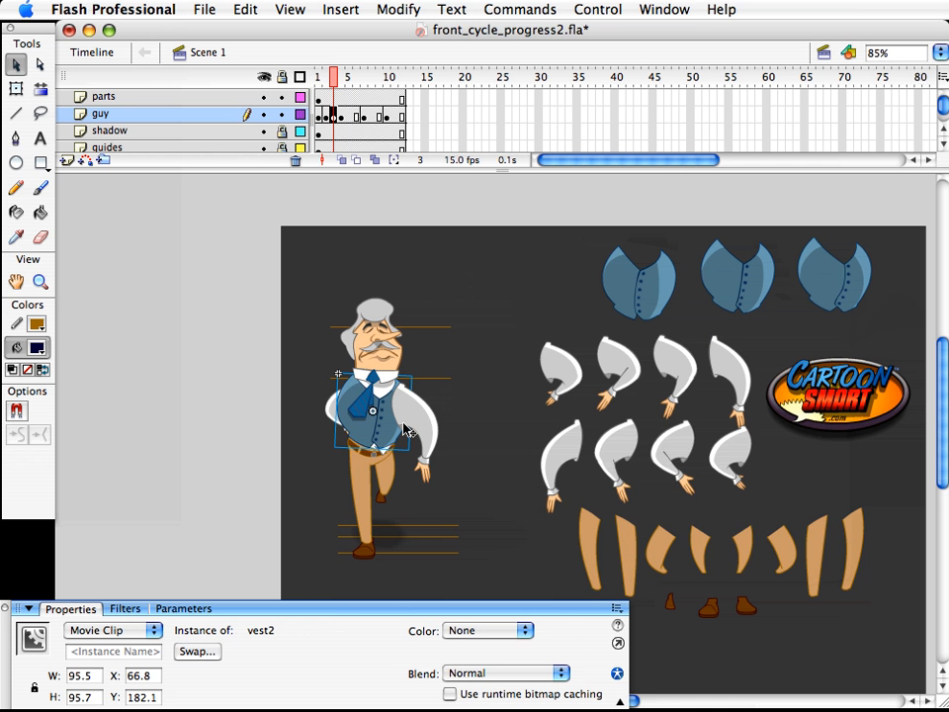
# - Swap the forward arm's symbol for guy_arm2 in frame 3
pyautogui.click(425, 404)
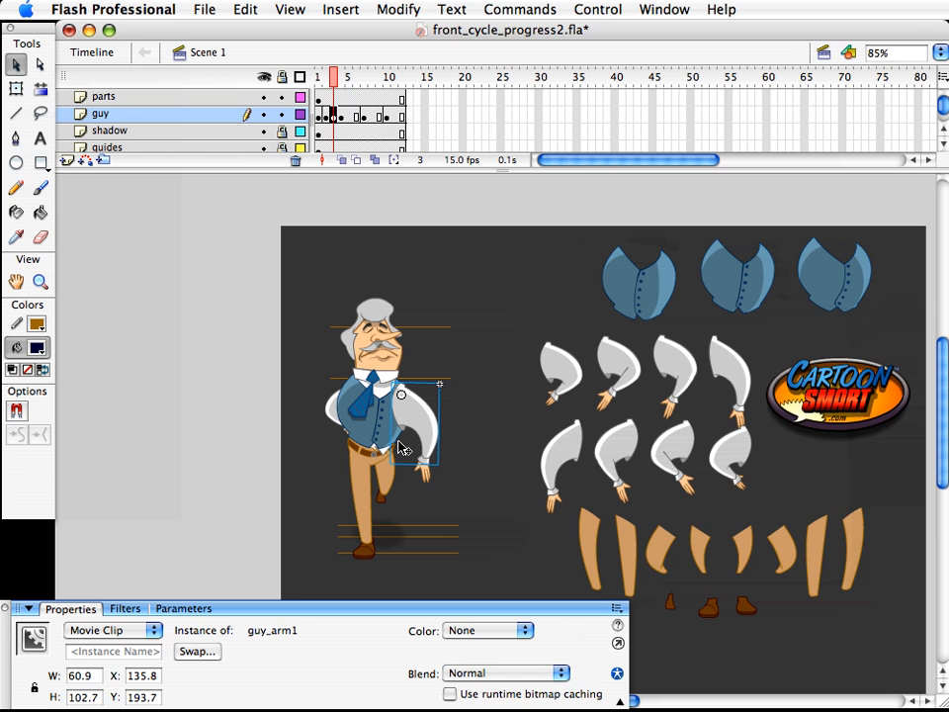
pyautogui.press('super+shift+s')
pyautogui.moveTo(794, 430); pyautogui.dragTo(578, 290)
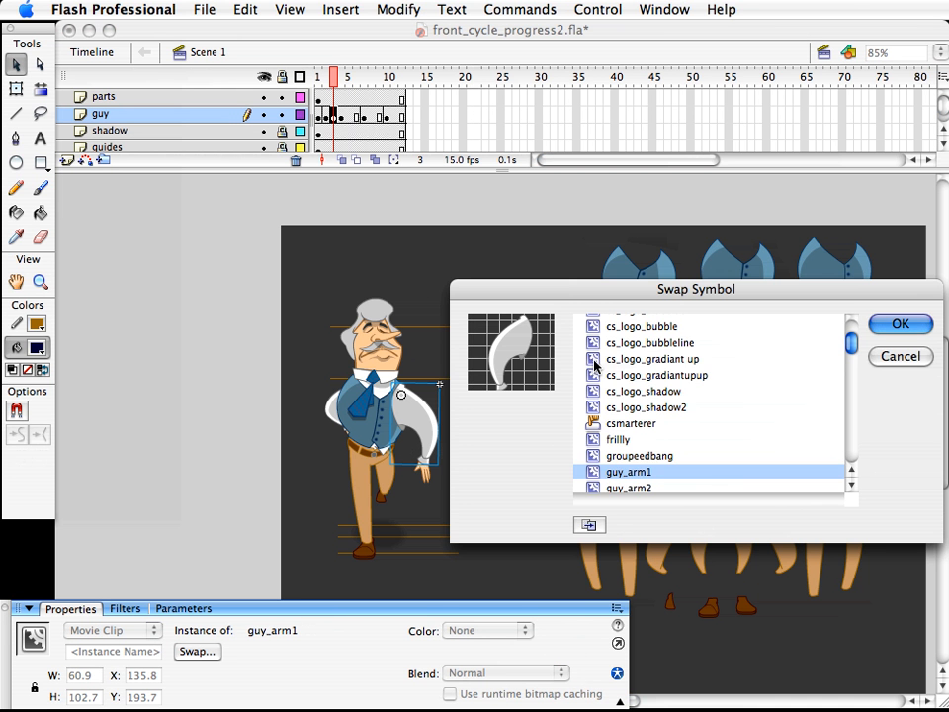
pyautogui.click(640, 487)
pyautogui.doubleClick(640, 489)
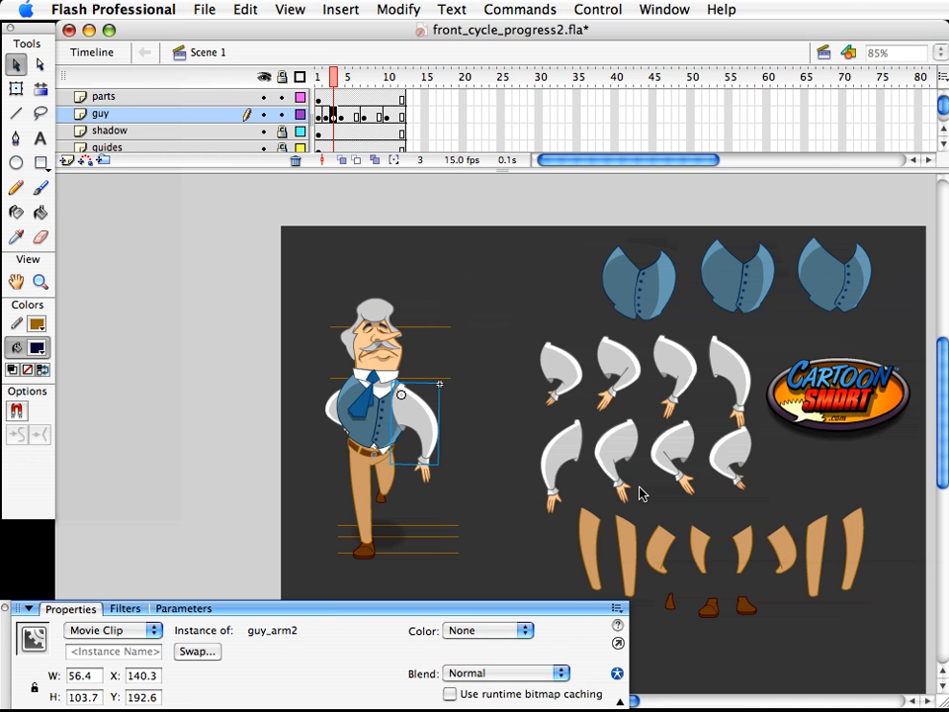
pyautogui.click(485, 423)
pyautogui.click(436, 431)
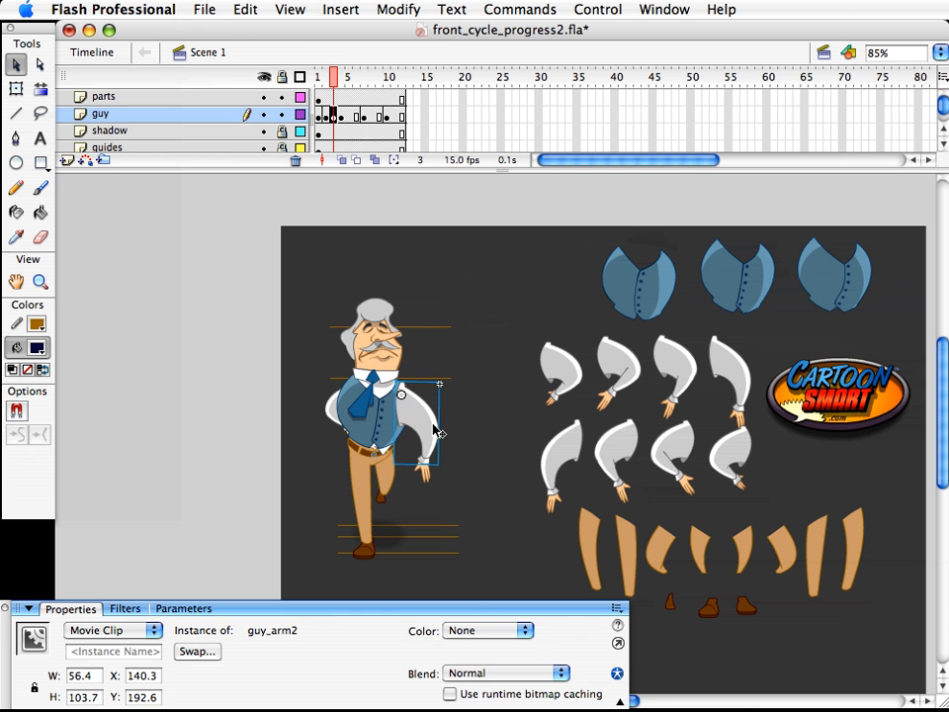
# - Rotate the forward hand slightly inward at the wrist in frame 3
pyautogui.click(422, 478)
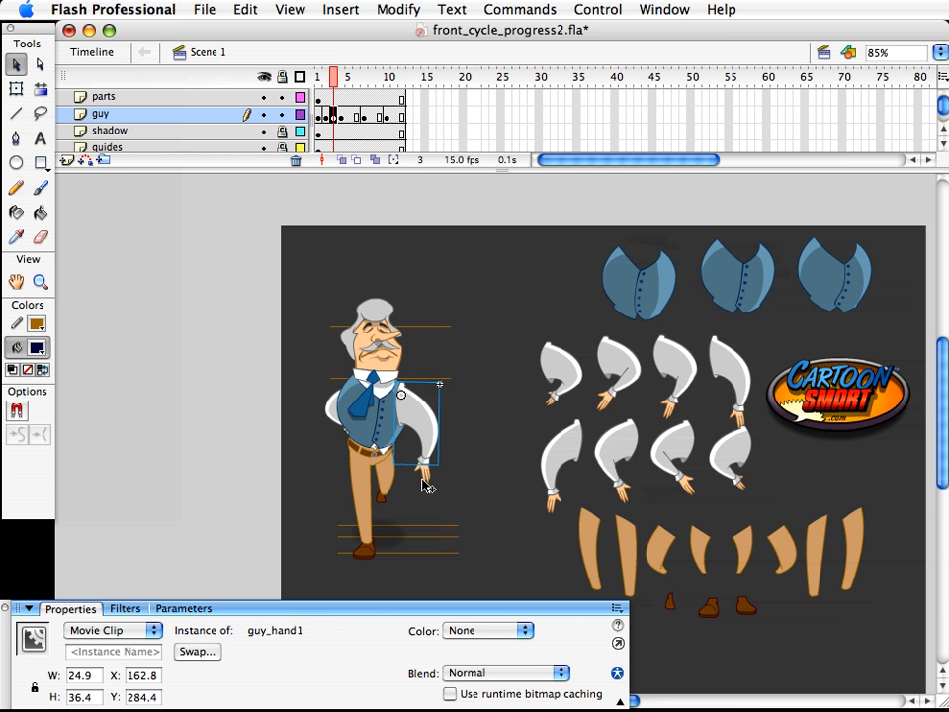
pyautogui.press('q')
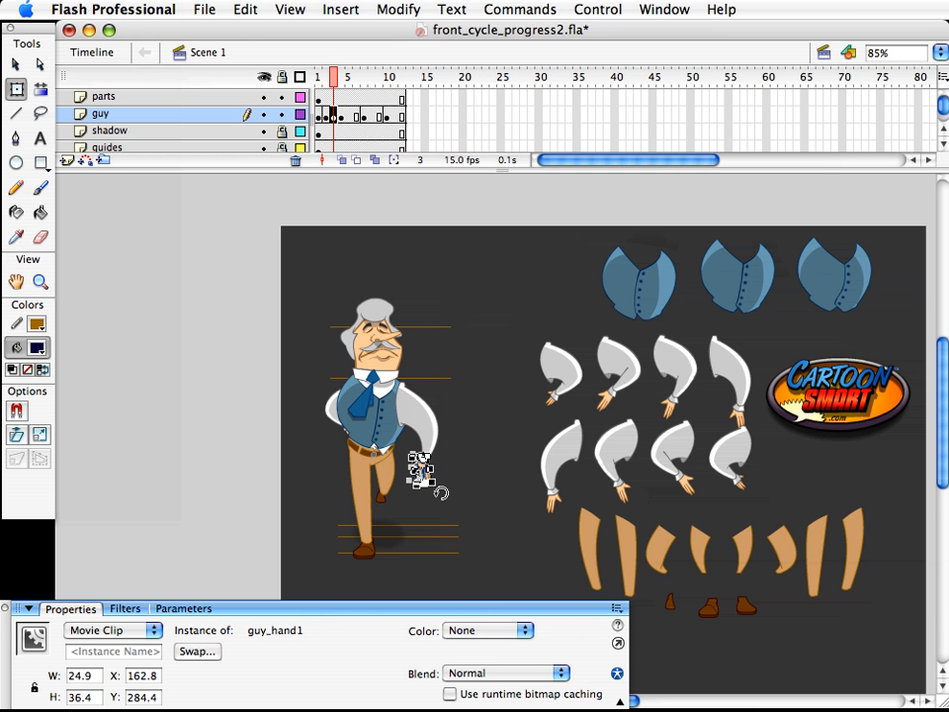
pyautogui.moveTo(441, 493); pyautogui.dragTo(443, 494)
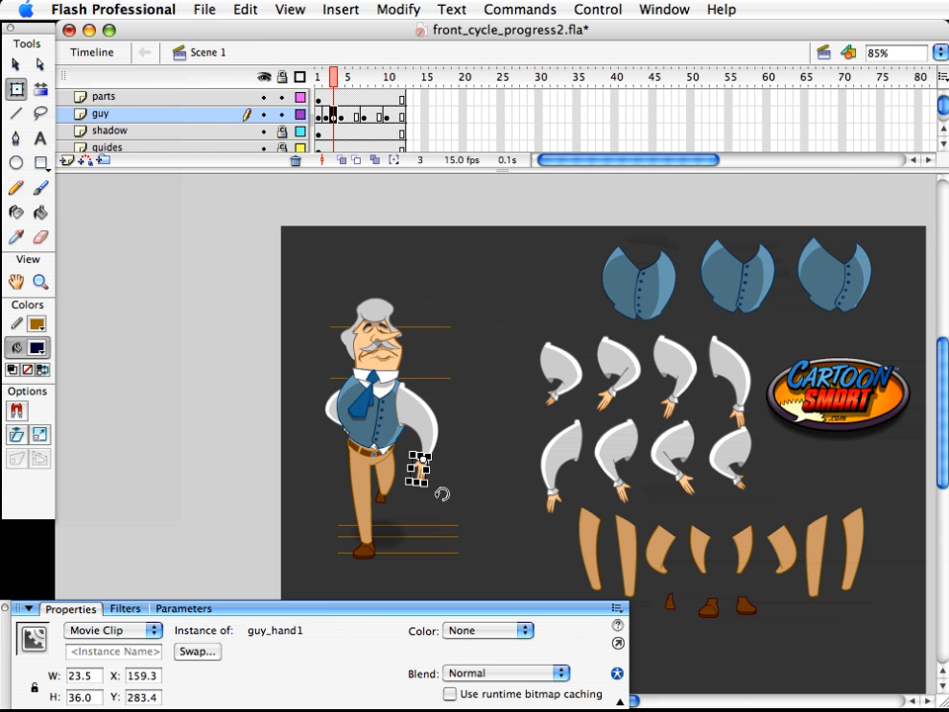
pyautogui.moveTo(441, 493); pyautogui.dragTo(441, 491)
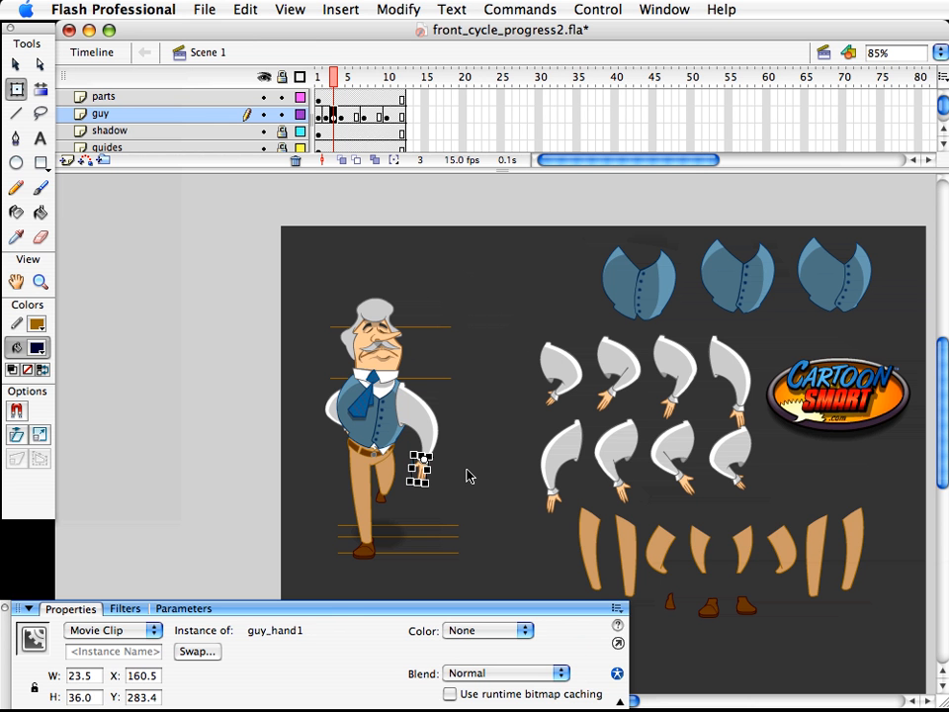
pyautogui.click(470, 475)
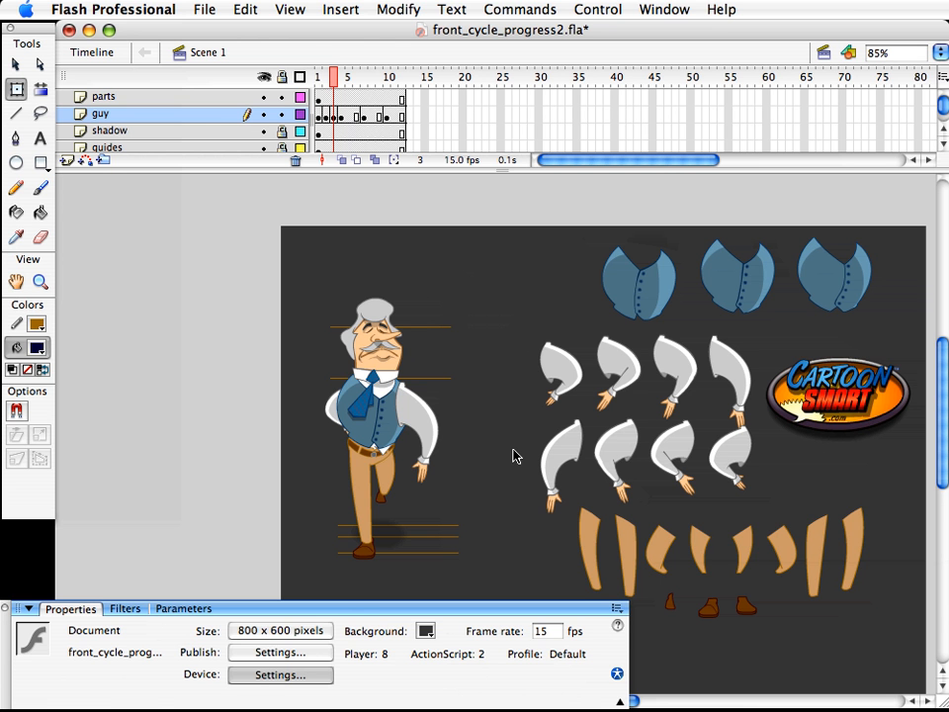
# - Scale the forward arm and hand together slightly smaller, to about 53 wide by 118.9 high, in frame 3
pyautogui.click(423, 461)
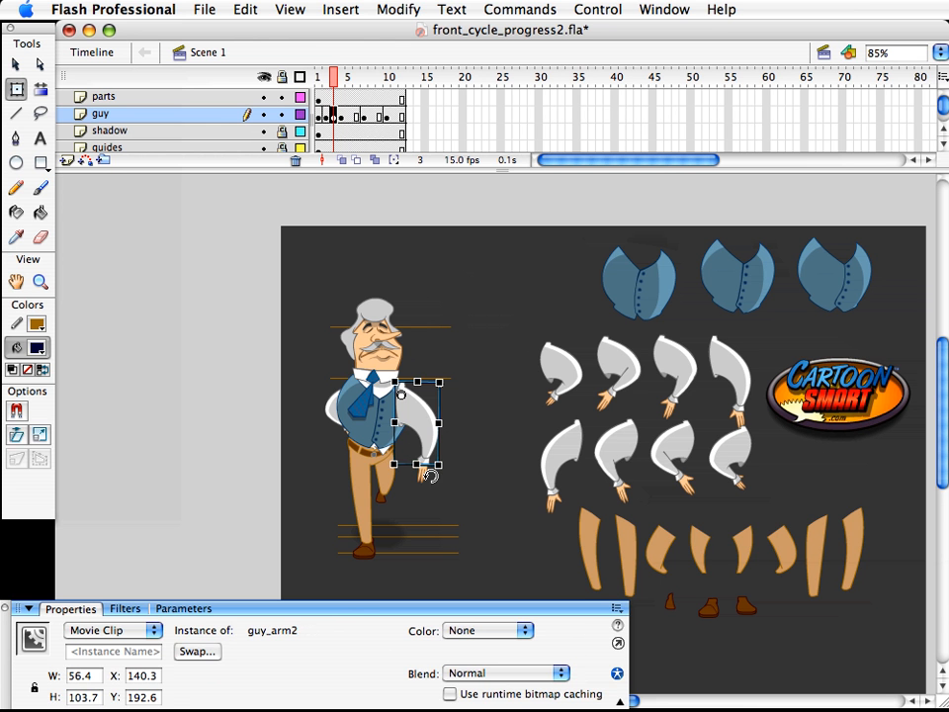
pyautogui.press('v')
pyautogui.keyDown('shift'); pyautogui.click(425, 477); pyautogui.keyUp('shift')
pyautogui.moveTo(424, 484); pyautogui.dragTo(425, 484)
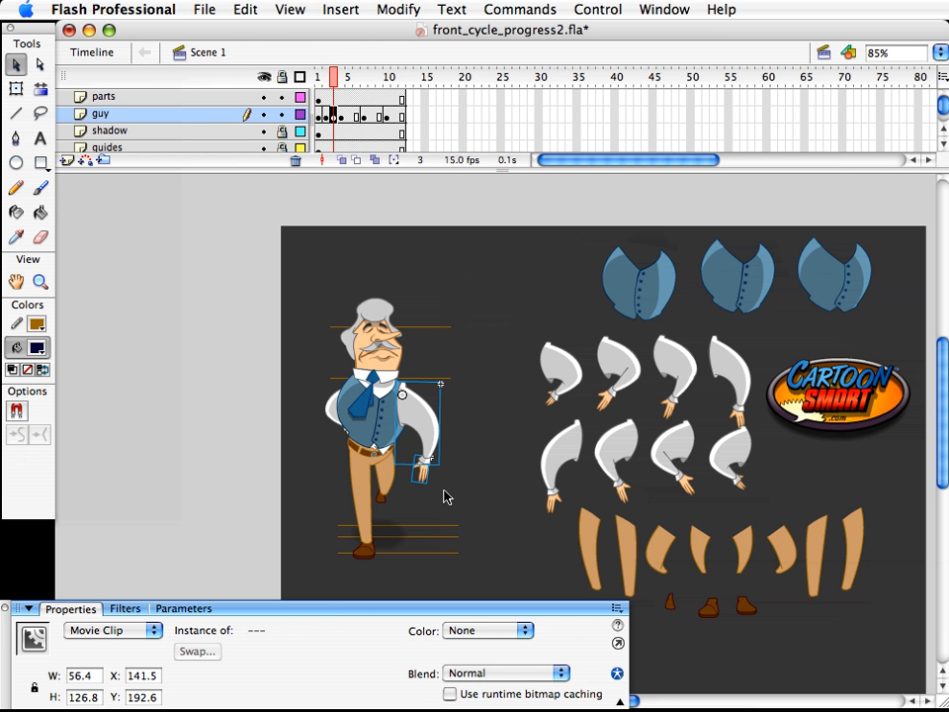
pyautogui.press('q')
pyautogui.moveTo(443, 484); pyautogui.dragTo(442, 482)
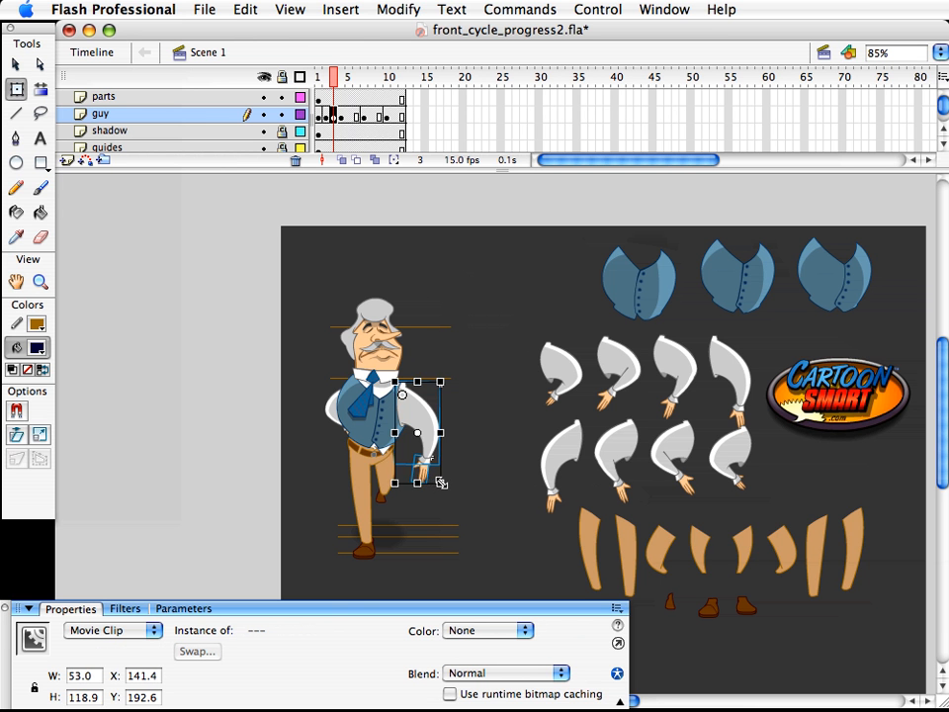
pyautogui.click(487, 442)
pyautogui.moveTo(337, 78)
pyautogui.mouseDown()
pyautogui.moveTo(327, 79)
pyautogui.moveTo(334, 83)
pyautogui.mouseUp()
# - Duplicate the forward arm's symbol in frame 3 under the name guy_arm6
pyautogui.click(408, 447)
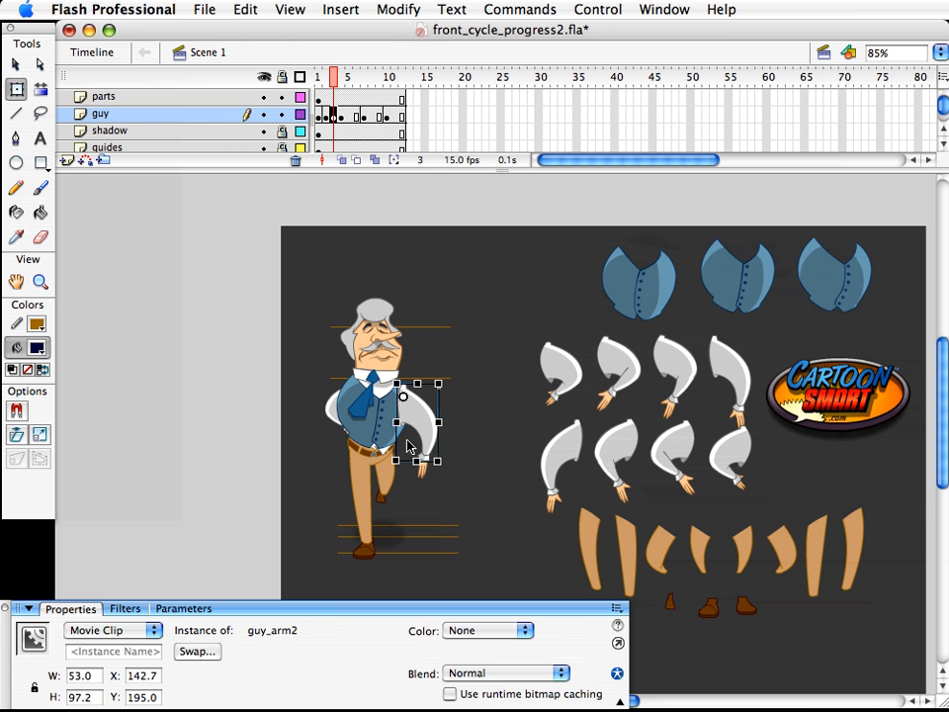
pyautogui.press('super+d')
pyautogui.moveTo(813, 531); pyautogui.dragTo(525, 504)
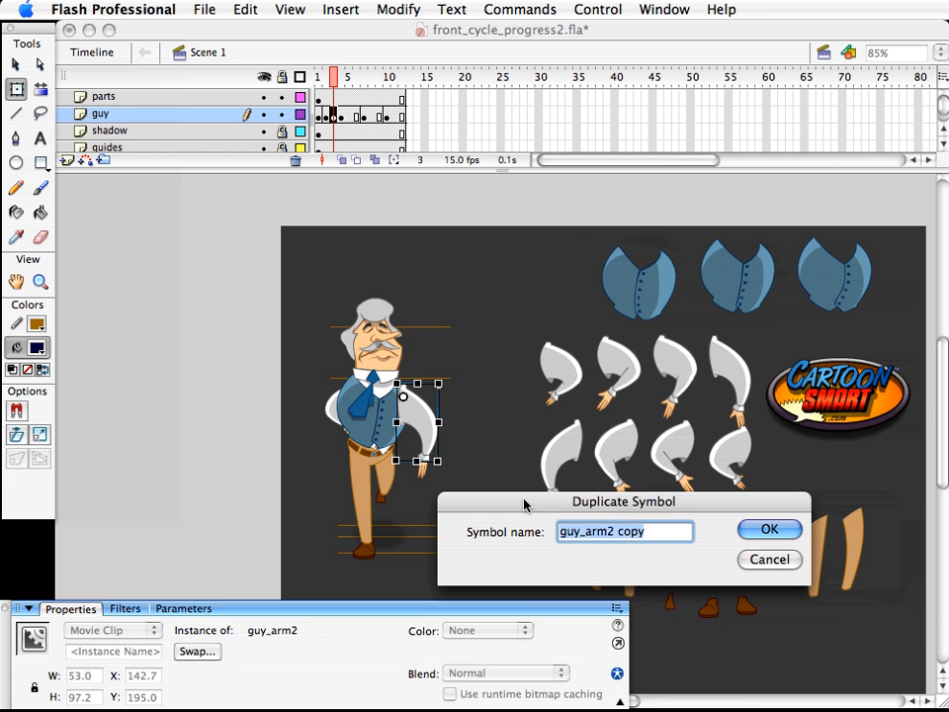
pyautogui.moveTo(608, 532); pyautogui.dragTo(773, 560)
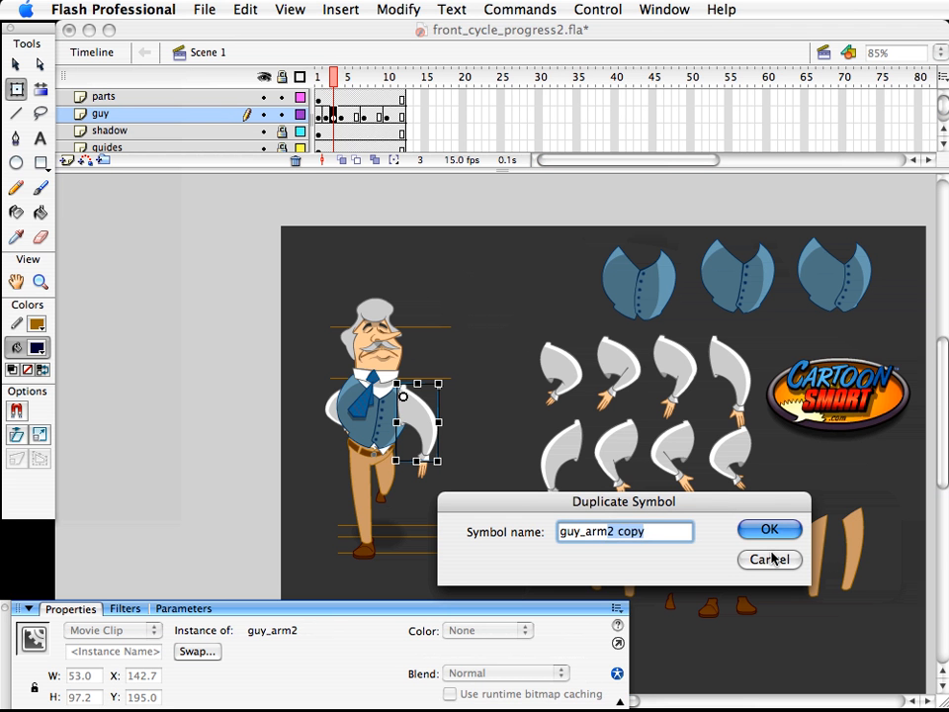
pyautogui.write('6')
pyautogui.press('Return')
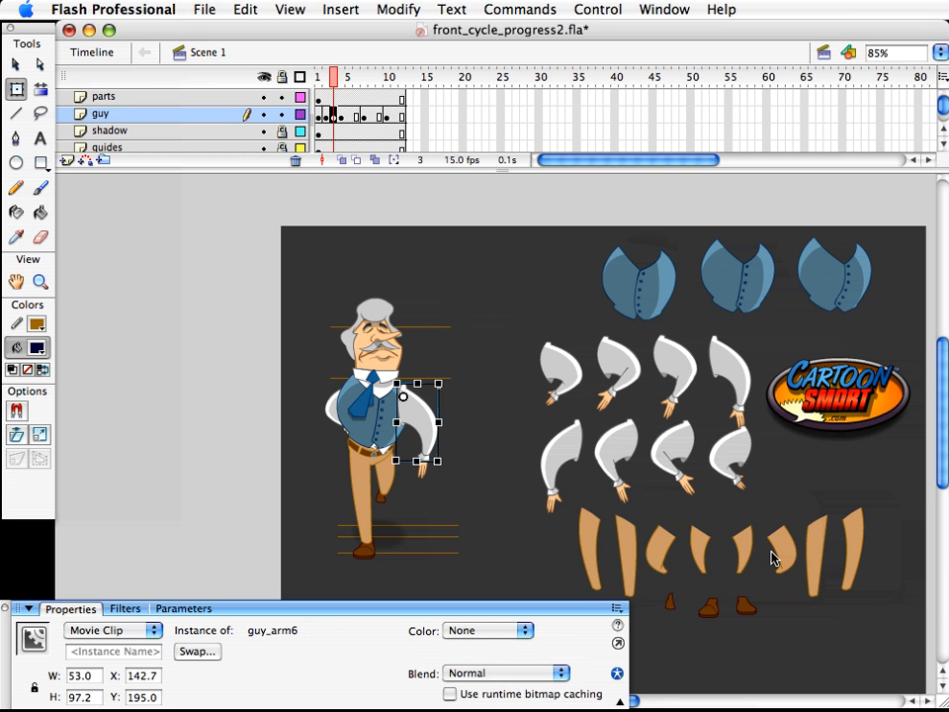
# - Reshape guy_arm6's inner outline by pulling it in toward the sleeve's shading, and nudge the arm and hand slightly outward in frame 3
pyautogui.press('v')
pyautogui.doubleClick(426, 401)
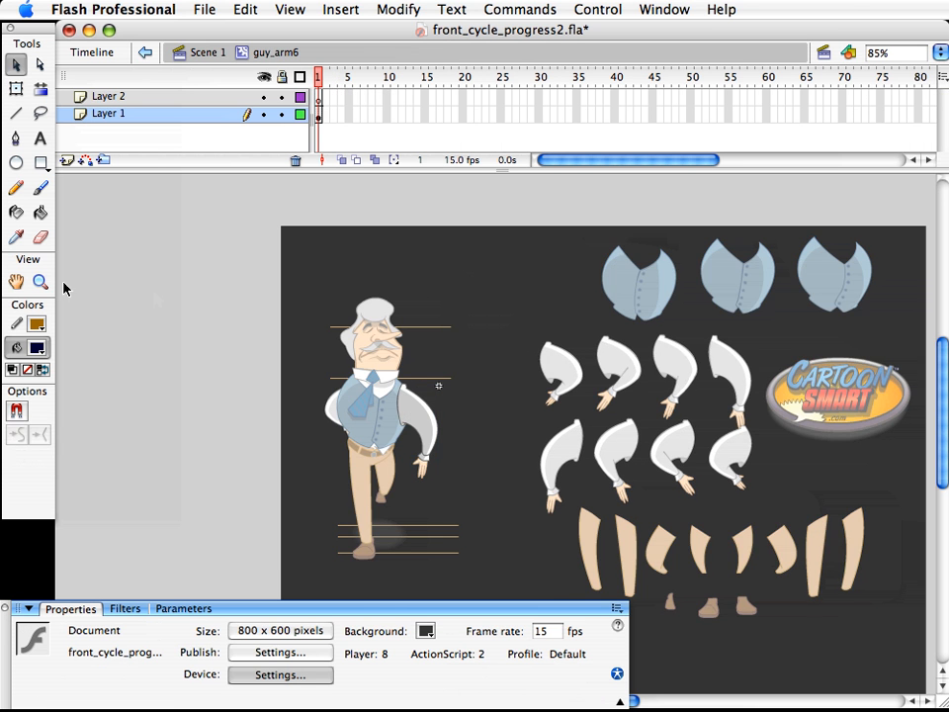
pyautogui.click(40, 282)
pyautogui.moveTo(384, 373); pyautogui.dragTo(458, 472)
pyautogui.press('v')
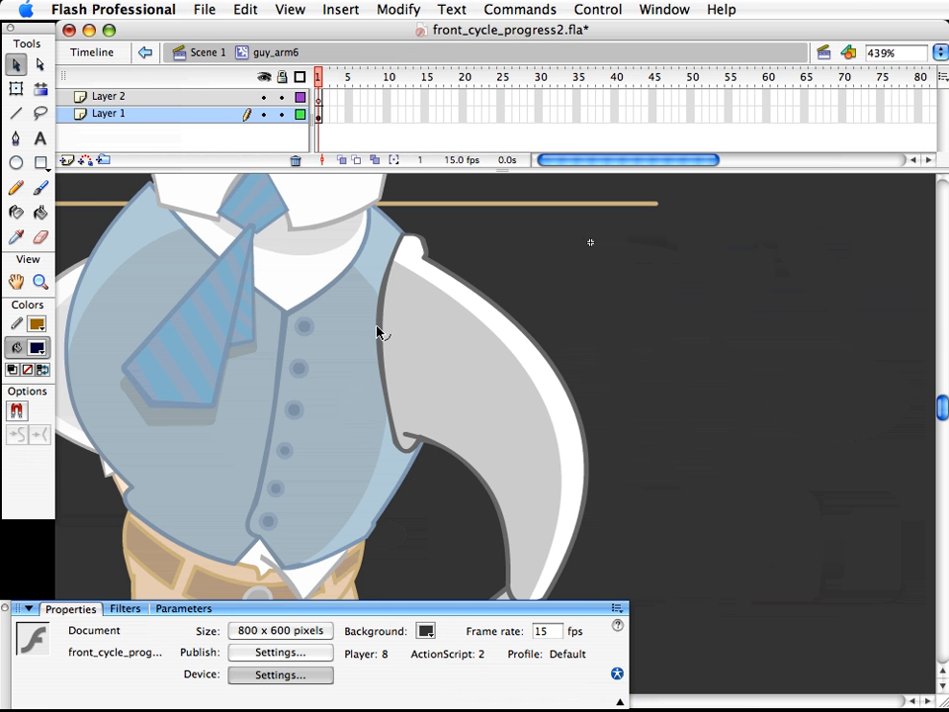
pyautogui.moveTo(384, 332)
pyautogui.mouseDown()
pyautogui.moveTo(394, 330)
pyautogui.moveTo(377, 332)
pyautogui.moveTo(389, 332)
pyautogui.moveTo(383, 340)
pyautogui.mouseUp()
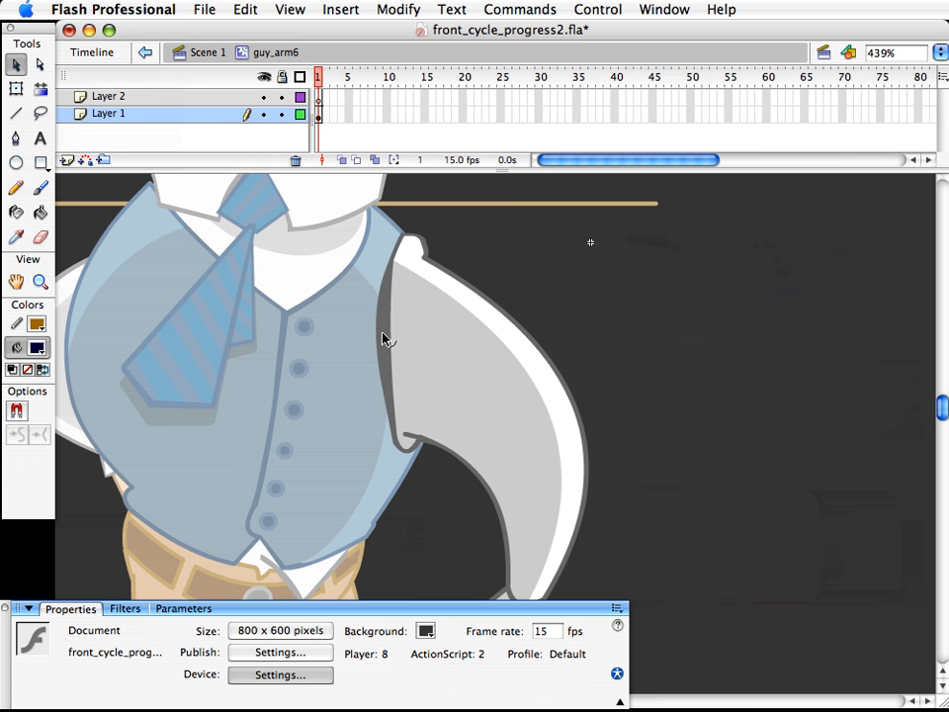
pyautogui.moveTo(383, 386); pyautogui.dragTo(388, 392)
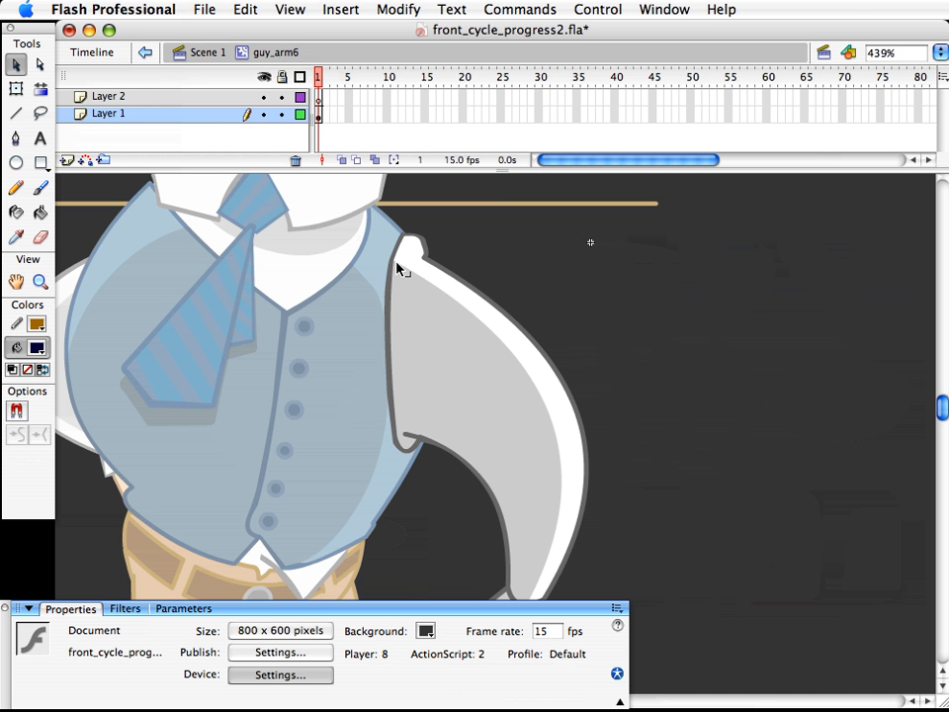
pyautogui.moveTo(397, 246); pyautogui.dragTo(398, 253)
pyautogui.press('super+e')
pyautogui.click(432, 433)
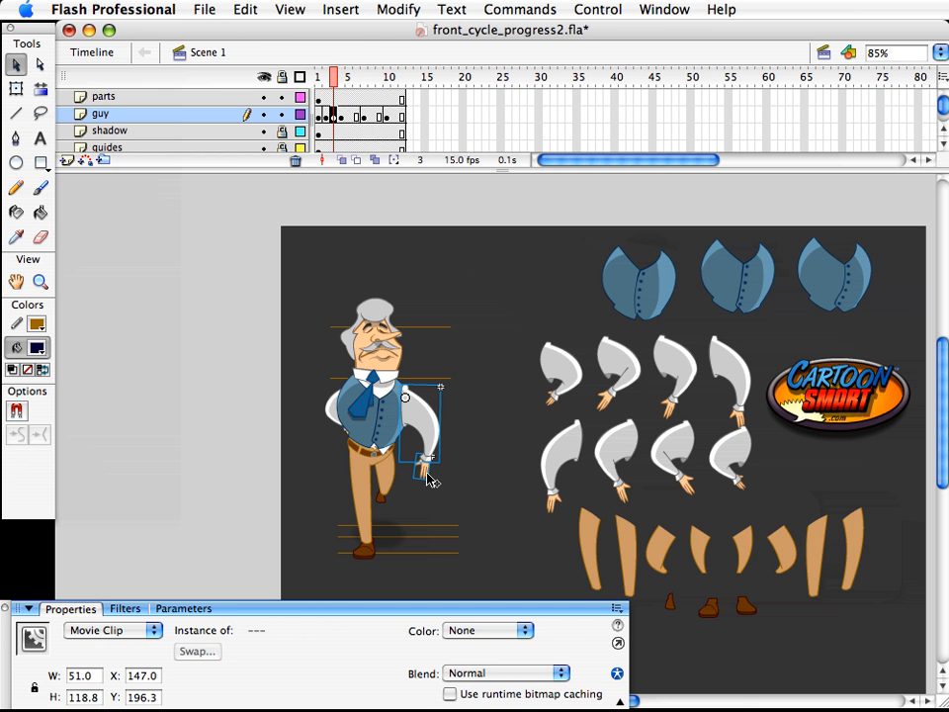
pyautogui.click(492, 462)
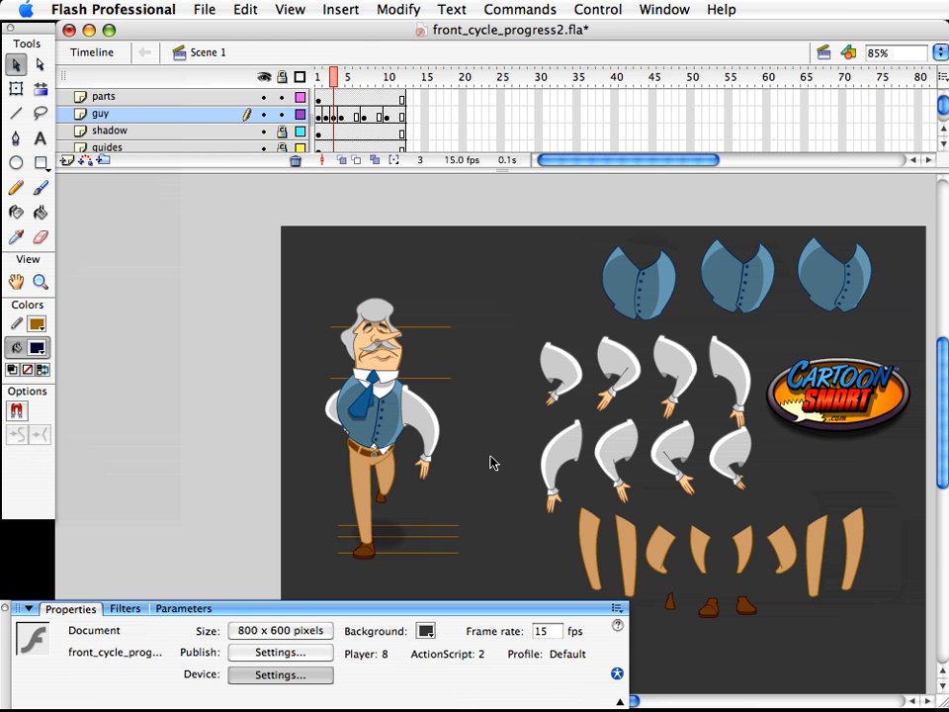
# - Play the walk cycle and step through frames 1 to 4 to examine how the pose flows through frame 3
pyautogui.moveTo(332, 77); pyautogui.dragTo(320, 78)
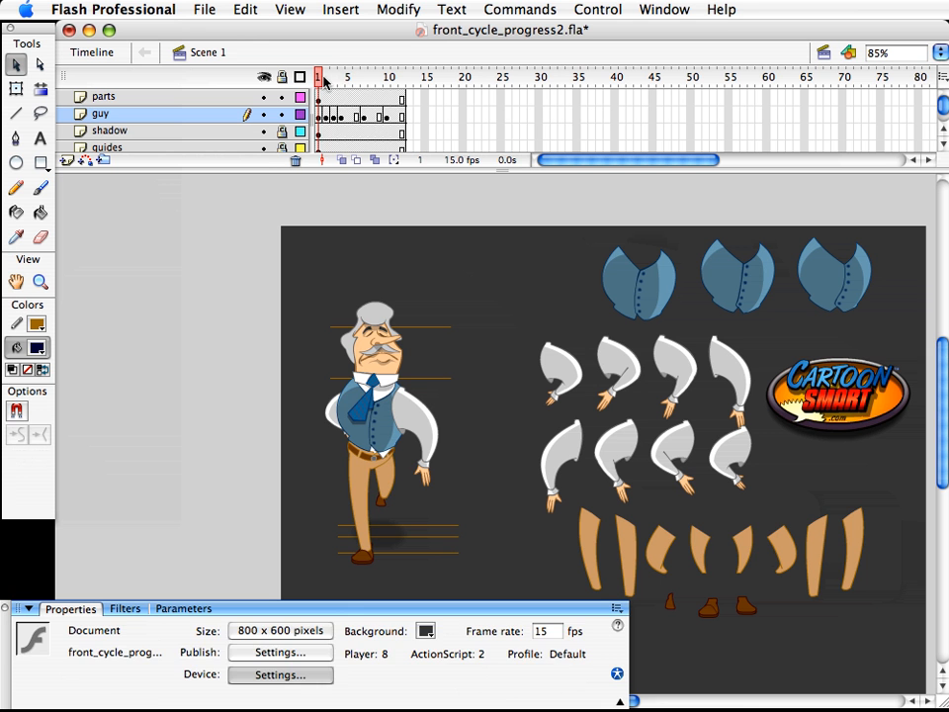
pyautogui.press('Return')
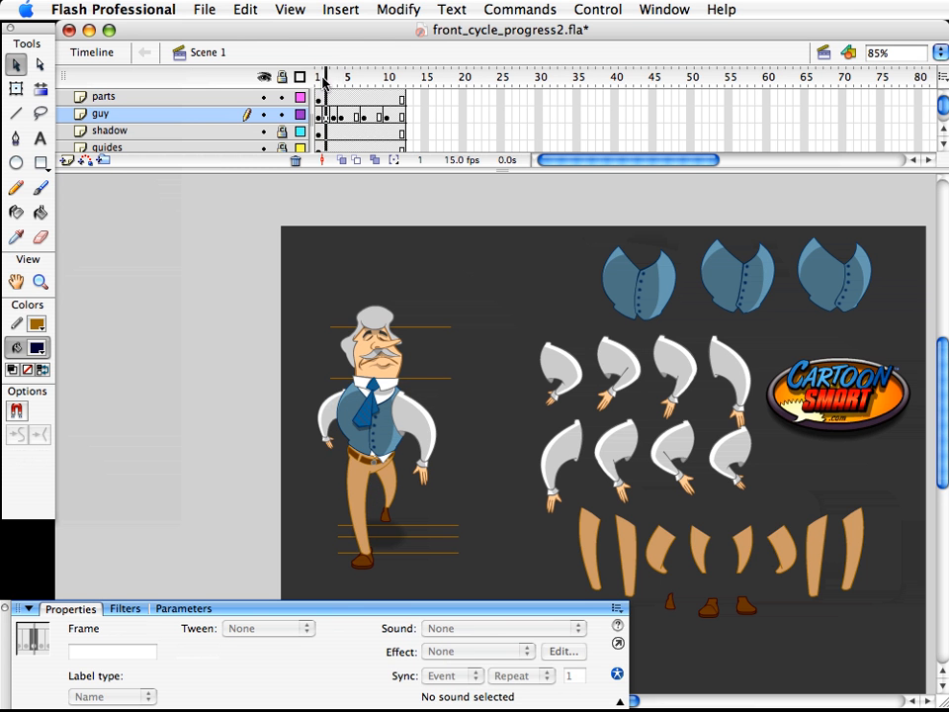
pyautogui.press('Return')
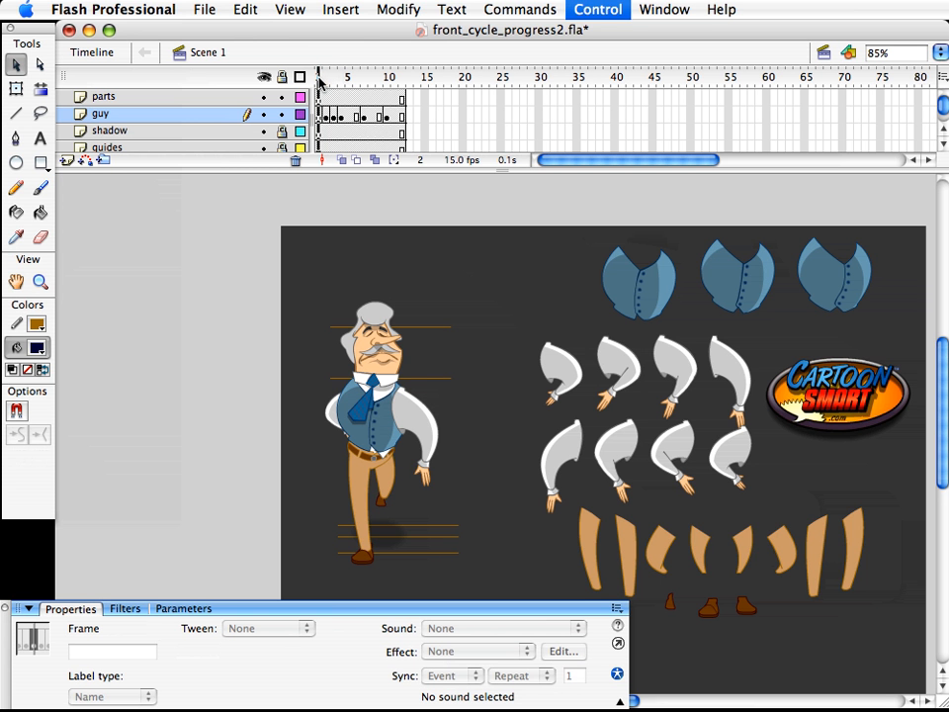
pyautogui.click(414, 245)
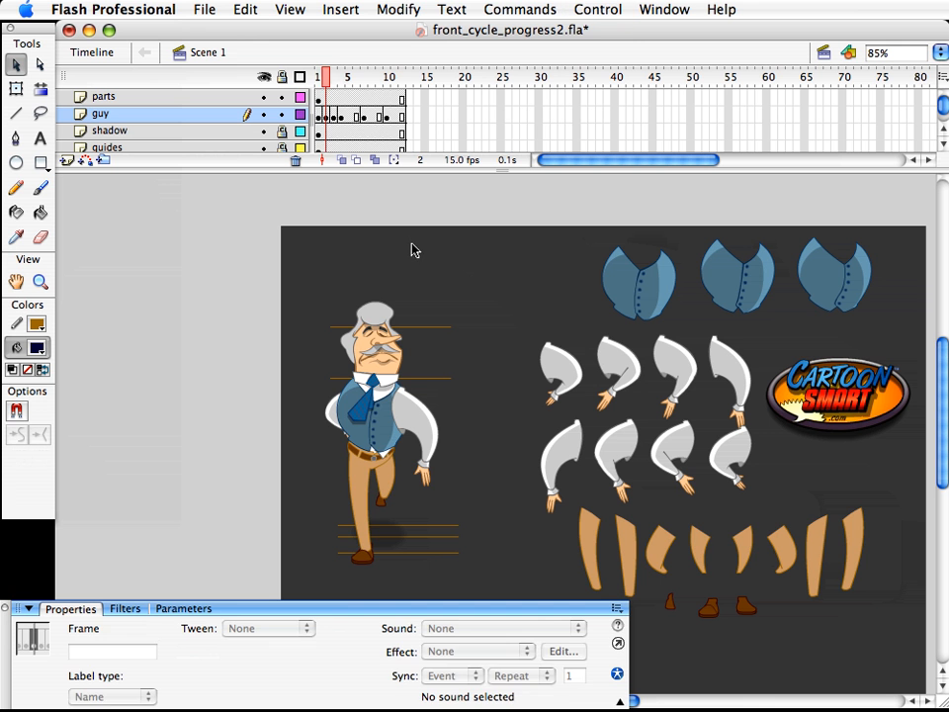
pyautogui.click(315, 83)
pyautogui.click(318, 86)
pyautogui.click(326, 88)
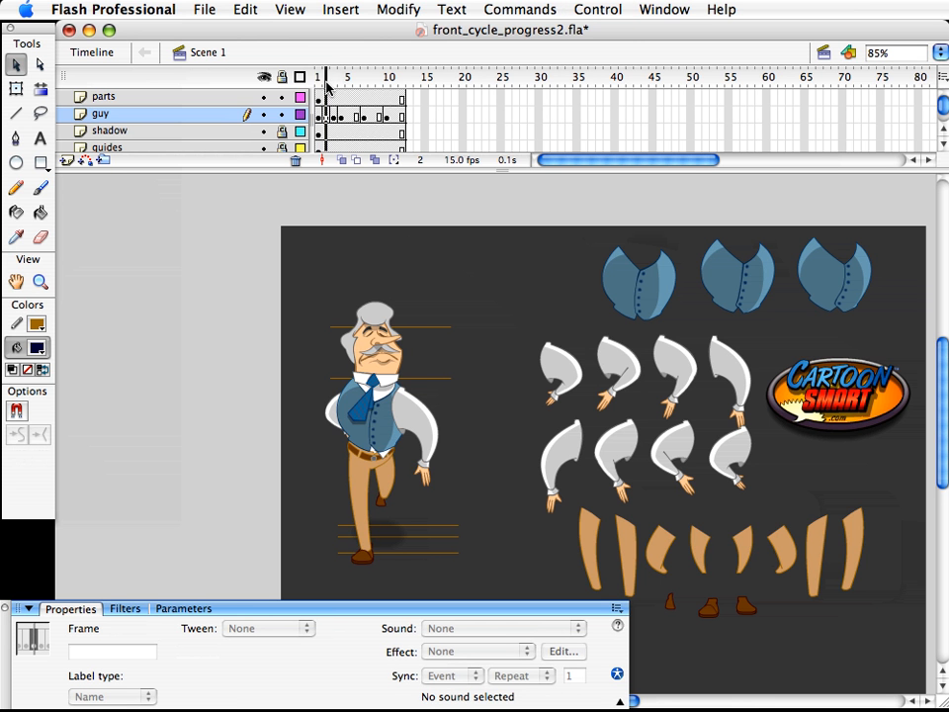
pyautogui.click(333, 84)
pyautogui.click(327, 85)
pyautogui.click(332, 84)
pyautogui.moveTo(340, 83)
pyautogui.mouseDown()
pyautogui.moveTo(314, 90)
pyautogui.moveTo(332, 91)
pyautogui.mouseUp()
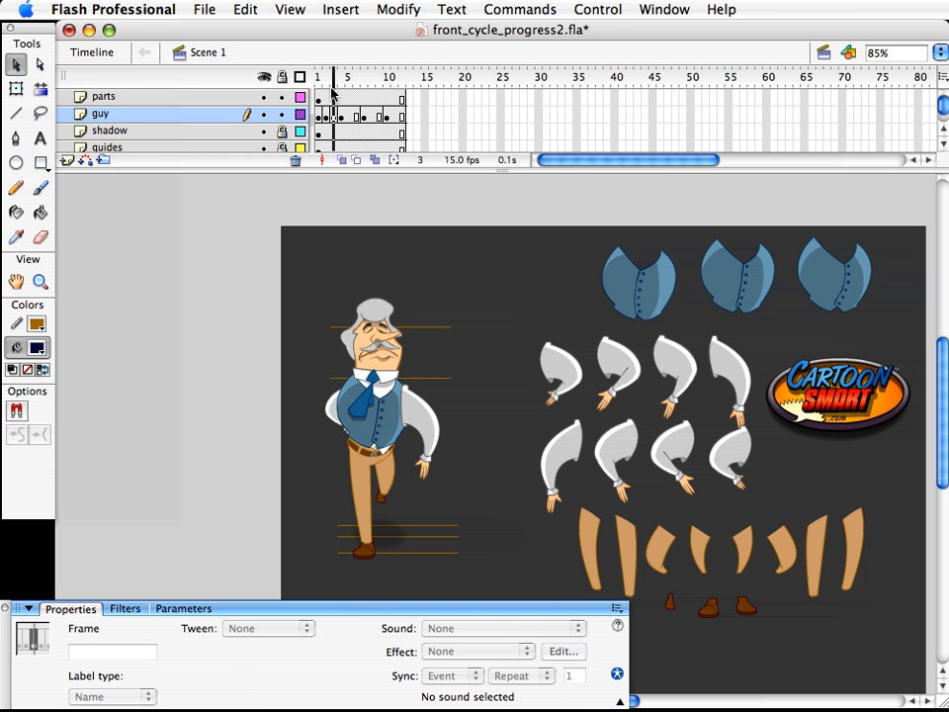
# - Rotate the collar slightly and nudge it a little to the right in frame 3
pyautogui.click(383, 381)
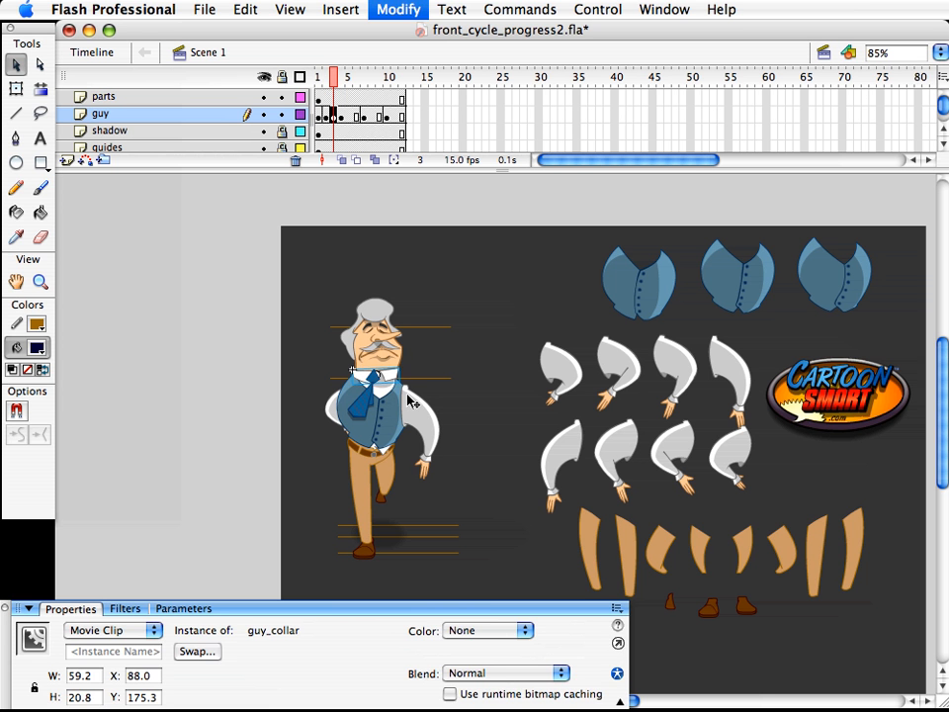
pyautogui.press('q')
pyautogui.moveTo(414, 363); pyautogui.dragTo(413, 365)
pyautogui.press('v')
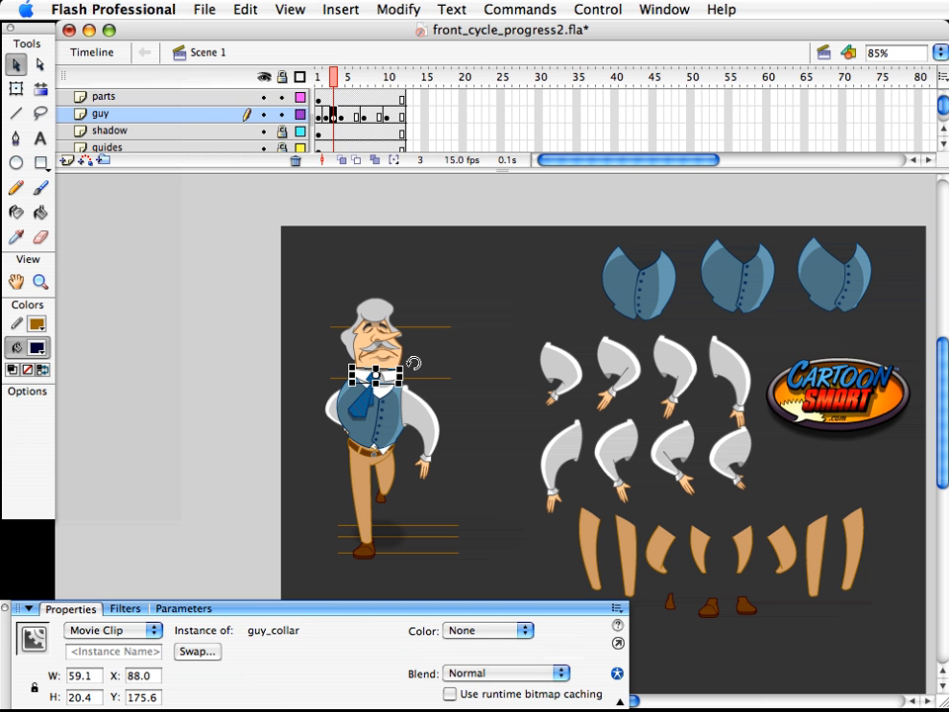
pyautogui.press('Right')
# - Move the tie knot and tie front together about 10 pixels right in frame 3 to follow the turned vest
pyautogui.click(382, 381)
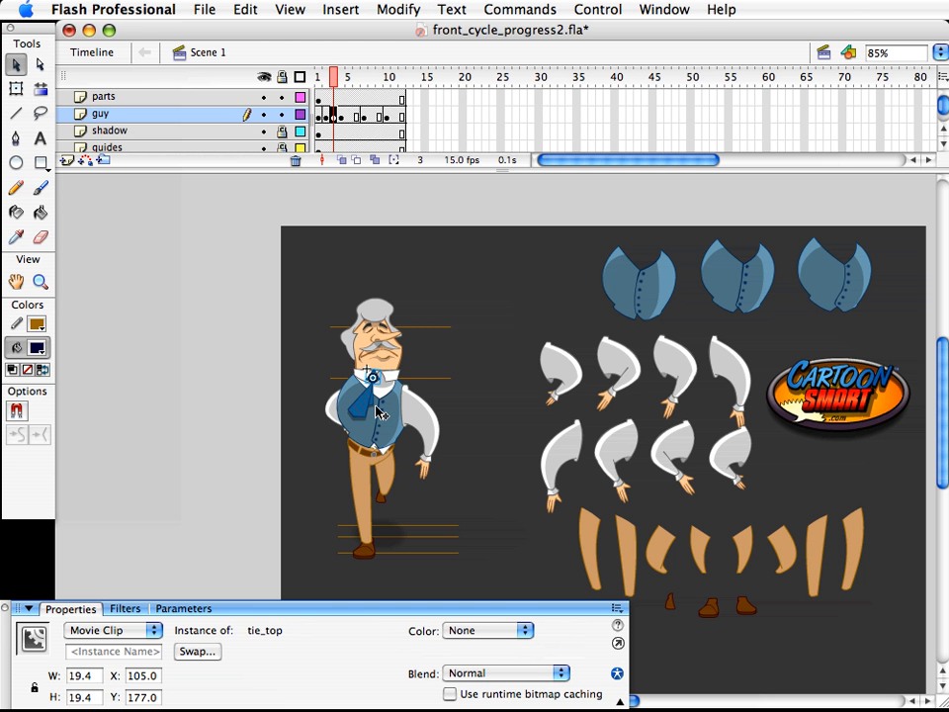
pyautogui.keyDown('shift'); pyautogui.click(369, 414); pyautogui.keyUp('shift')
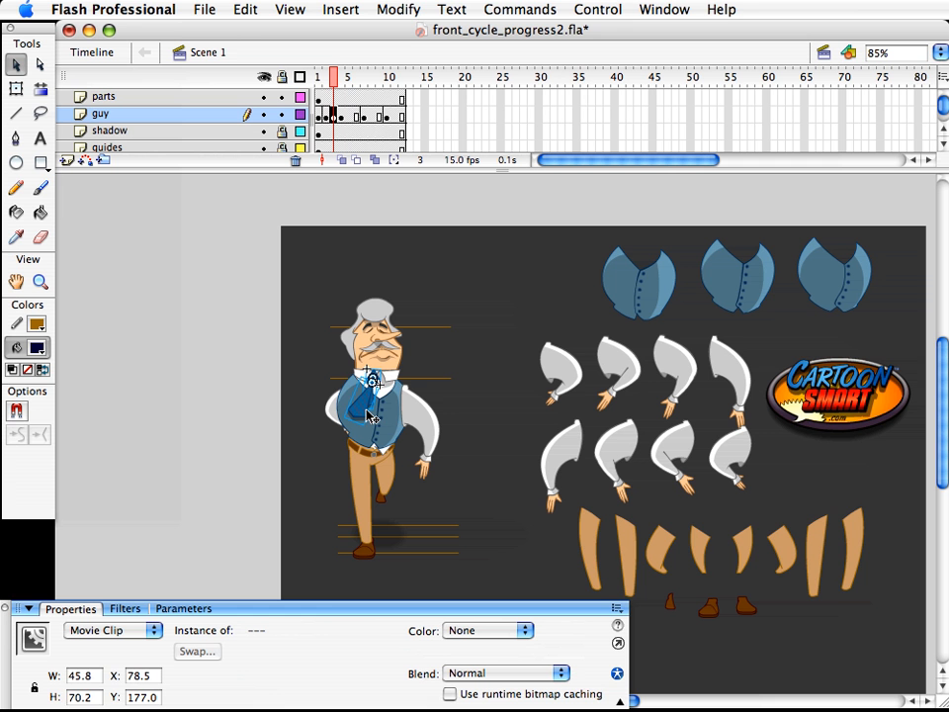
pyautogui.press('Right')
pyautogui.press('Right')
pyautogui.press('Right')
pyautogui.press('Right')
pyautogui.press('Right')
pyautogui.press('Right')
pyautogui.press('Right')
pyautogui.press('Right')
pyautogui.press('Down')
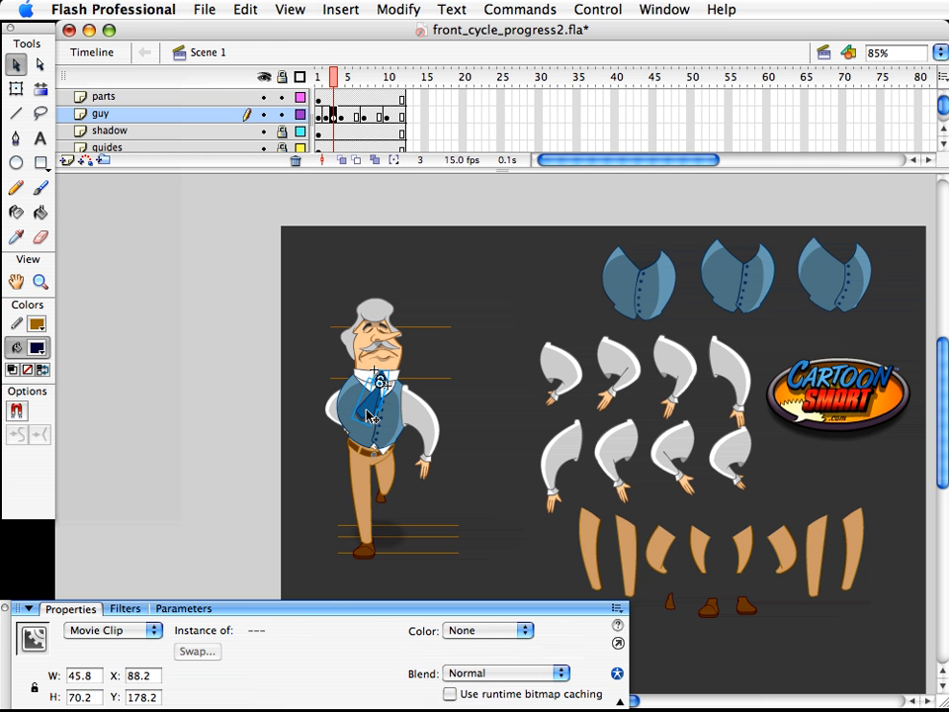
pyautogui.press('Up')
pyautogui.press('Up')
pyautogui.press('Escape')
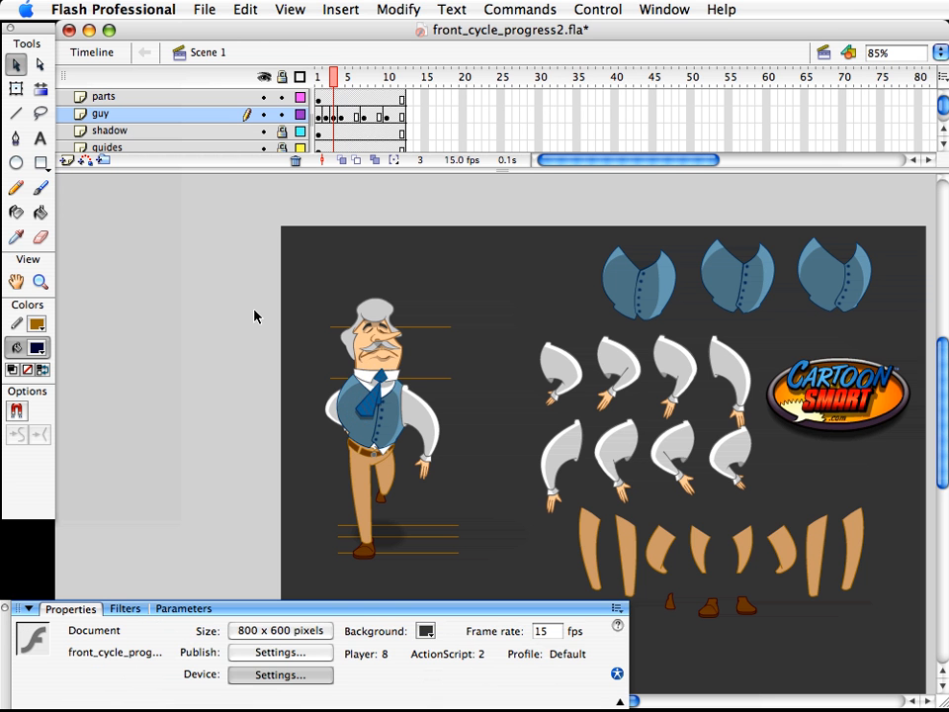
# - Rotate the tie front about its knot in frame 3 so it hangs closer to vertical
pyautogui.click(40, 282)
pyautogui.moveTo(285, 262); pyautogui.dragTo(645, 644)
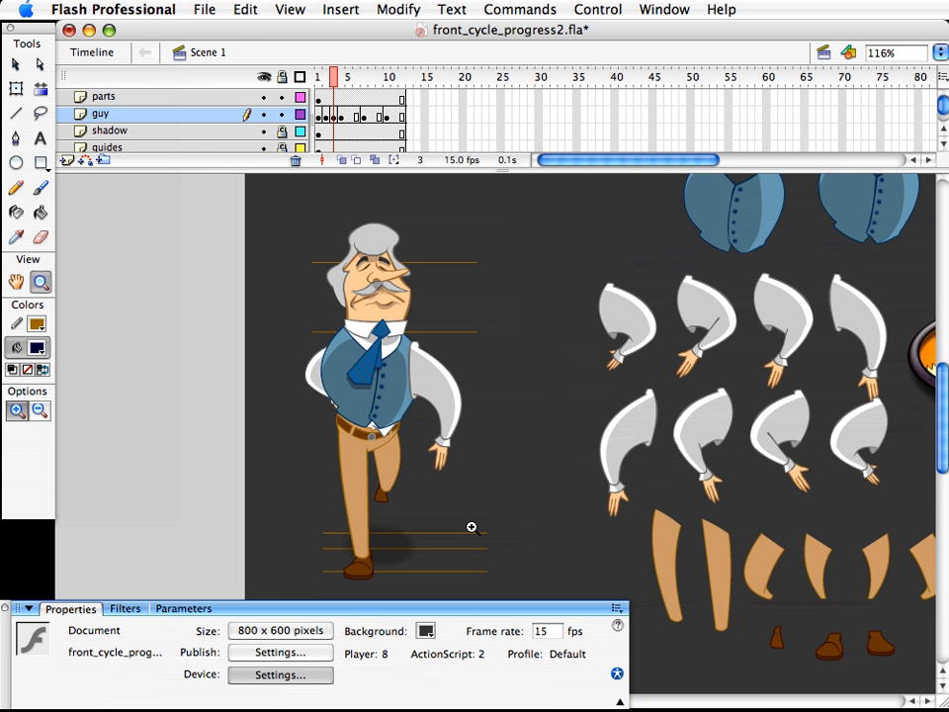
pyautogui.press('v')
pyautogui.moveTo(419, 458); pyautogui.dragTo(391, 476)
pyautogui.click(339, 393)
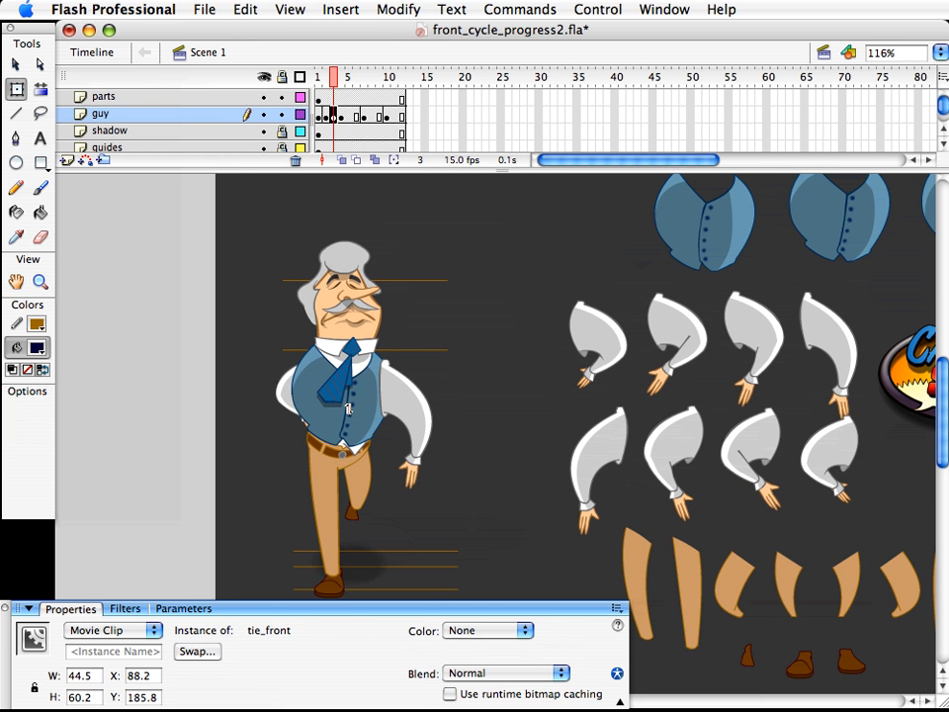
pyautogui.press('q')
pyautogui.moveTo(370, 412); pyautogui.dragTo(375, 420)
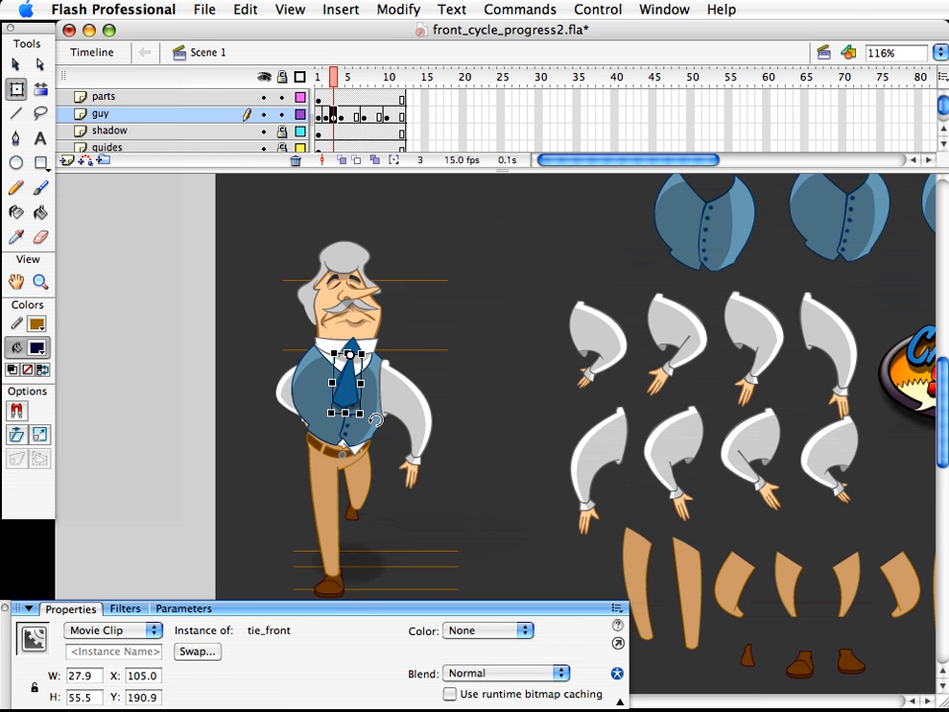
# - Enlarge the rear arm guy_arm3 in frame 3 to about 52.2 by 83.6 and raise its shoulder slightly
pyautogui.click(281, 404)
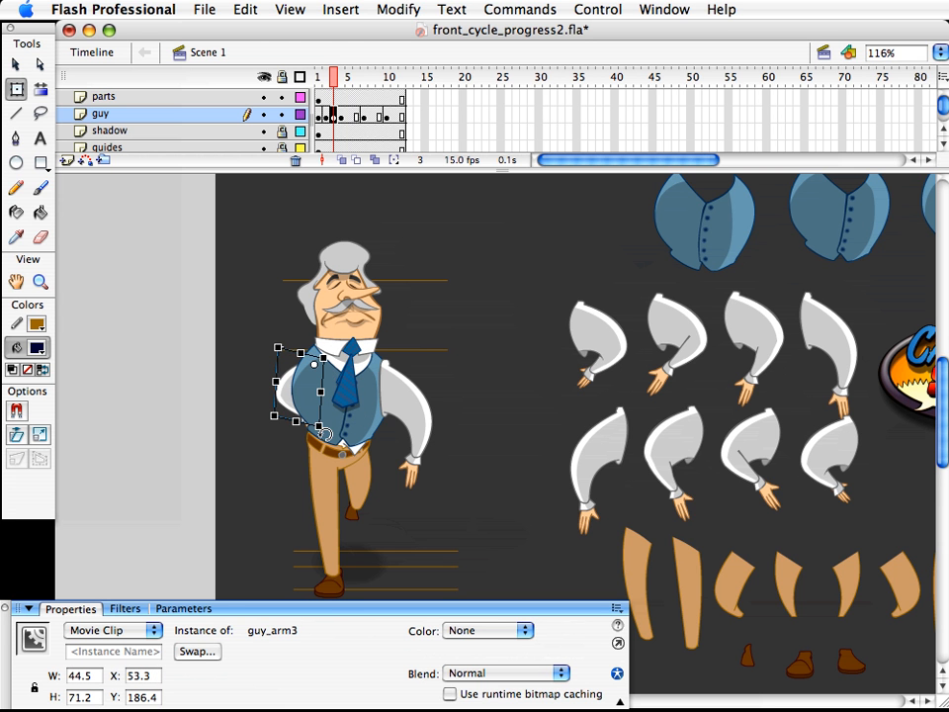
pyautogui.moveTo(346, 436); pyautogui.dragTo(312, 422)
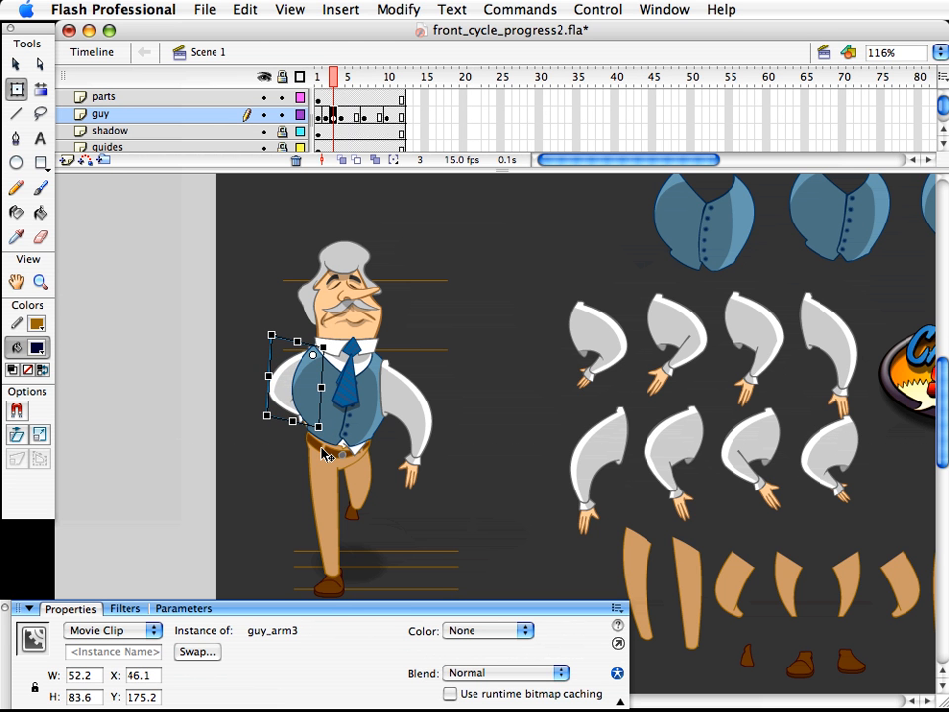
pyautogui.press('v')
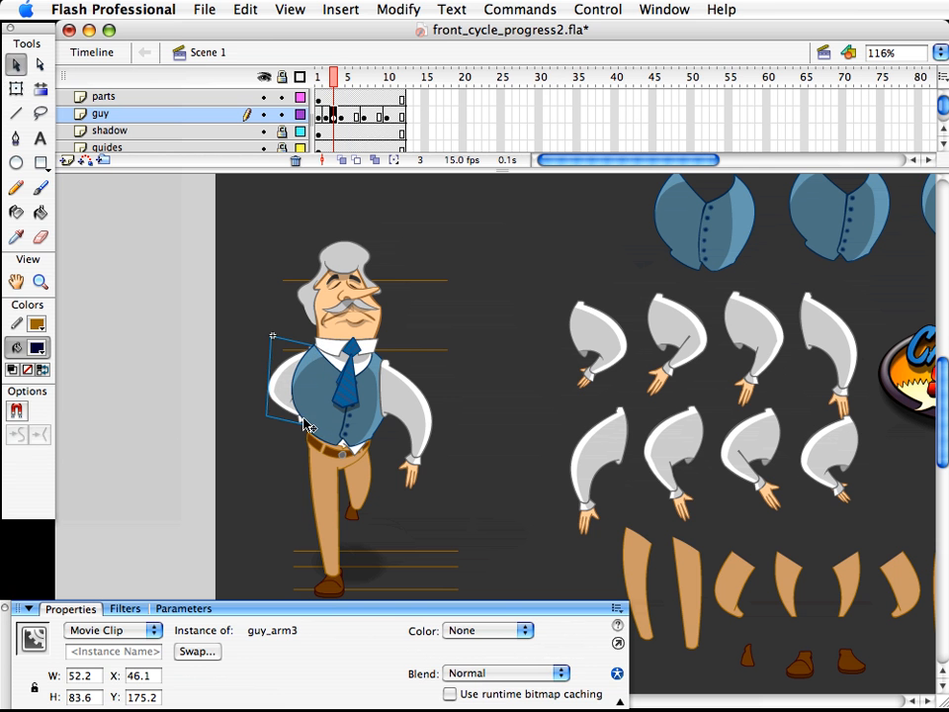
pyautogui.press('q')
pyautogui.click(337, 202)
# - Raise the rear arm slightly to about Y 185.8 in frame 2 and compare its pose with frame 3
pyautogui.moveTo(333, 77)
pyautogui.mouseDown()
pyautogui.moveTo(341, 79)
pyautogui.moveTo(319, 87)
pyautogui.moveTo(329, 89)
pyautogui.mouseUp()
pyautogui.press('v')
pyautogui.click(282, 400)
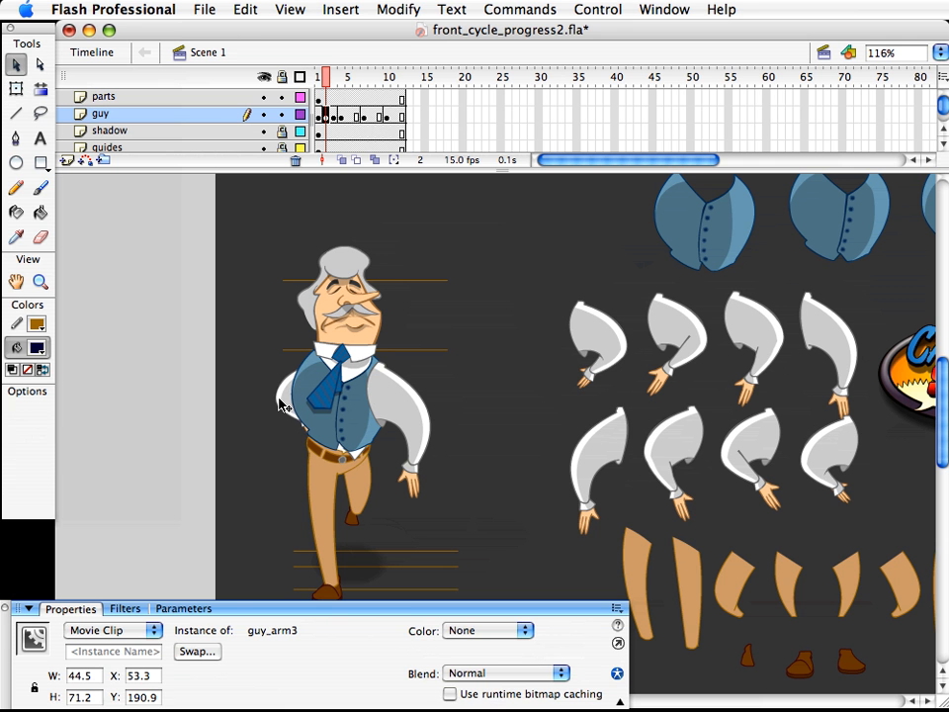
pyautogui.moveTo(280, 404); pyautogui.dragTo(280, 402)
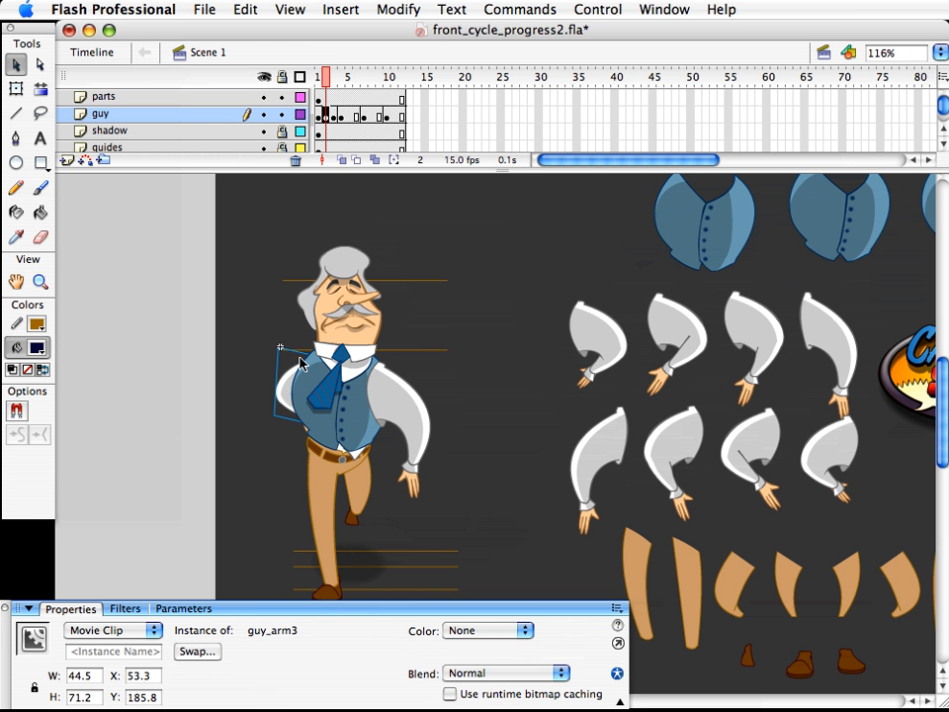
pyautogui.click(326, 85)
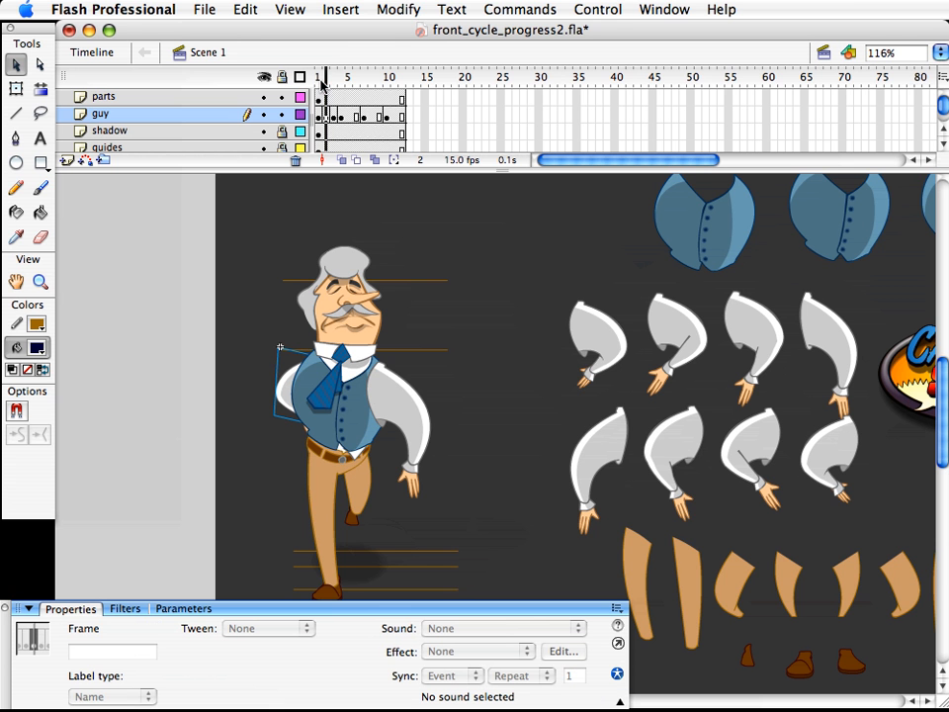
pyautogui.click(333, 79)
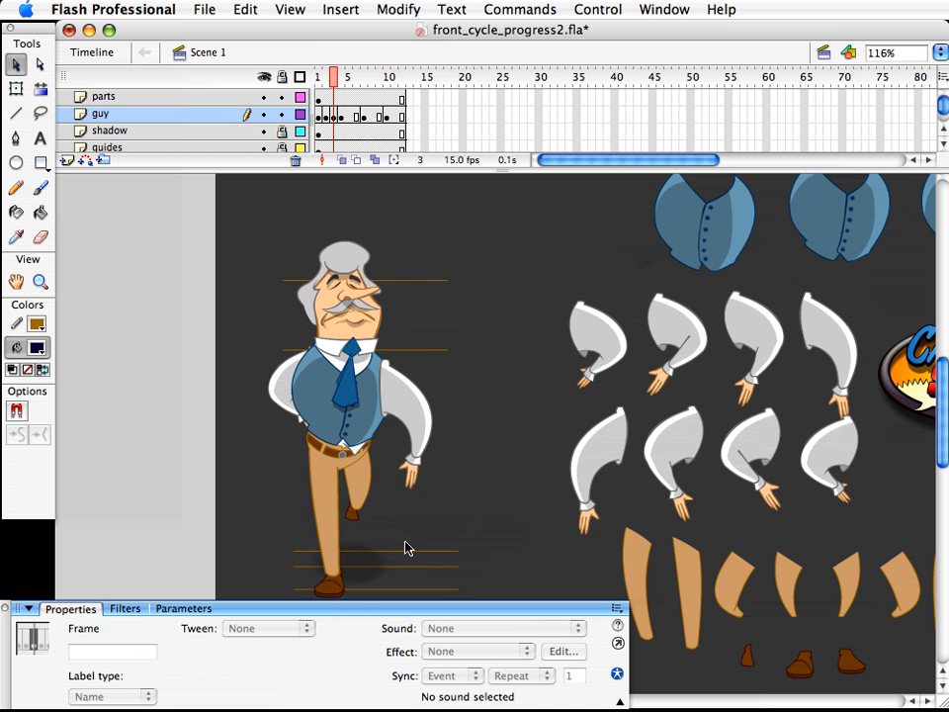
pyautogui.moveTo(212, 324); pyautogui.dragTo(386, 464)
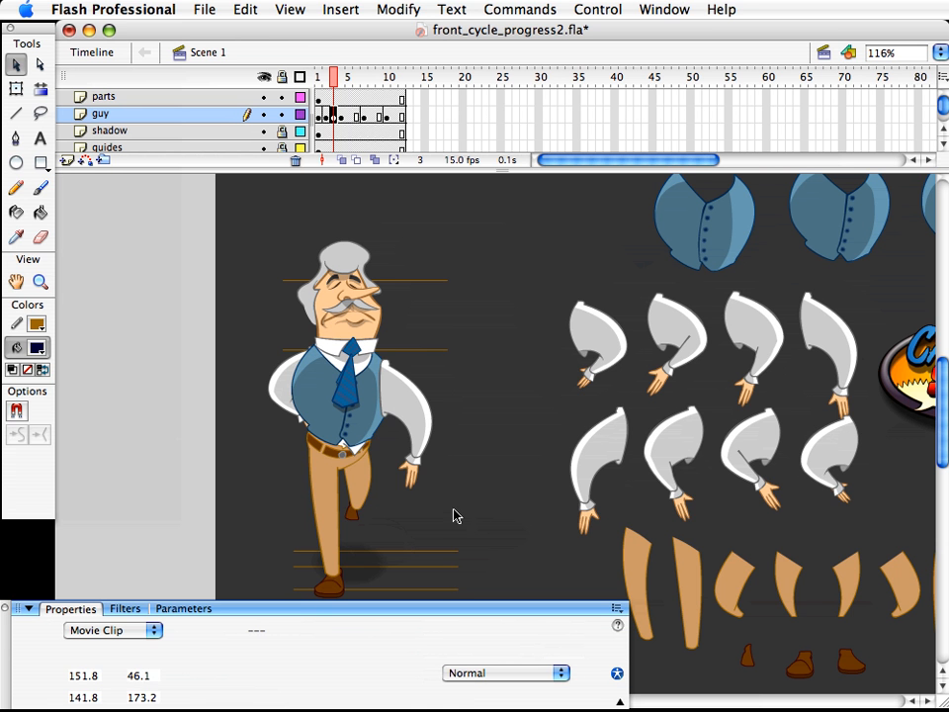
pyautogui.press('q')
pyautogui.moveTo(435, 384); pyautogui.dragTo(435, 393)
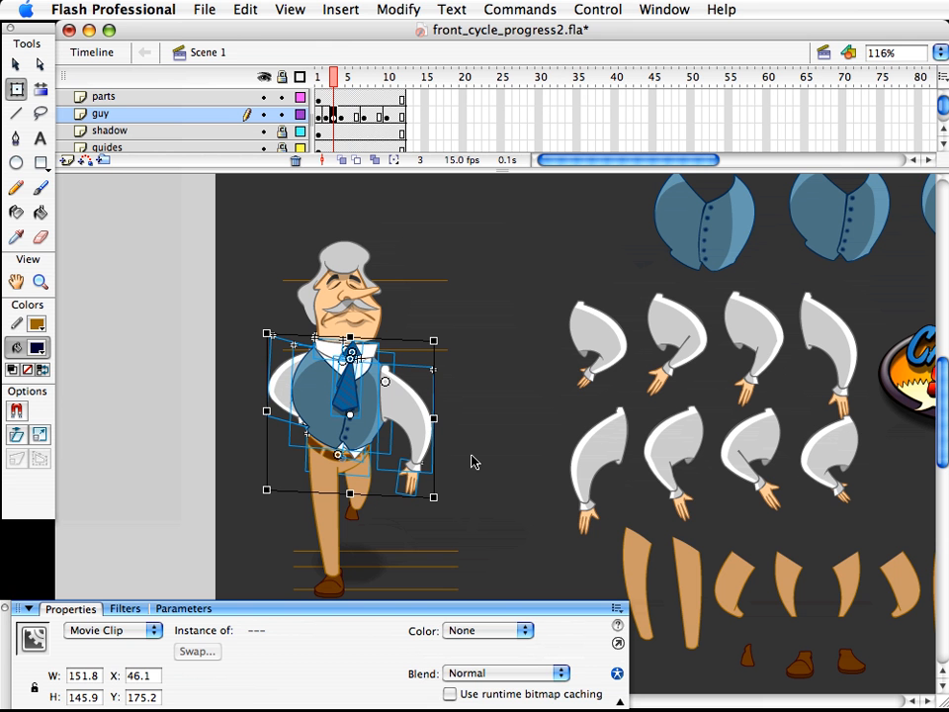
pyautogui.press('super+z')
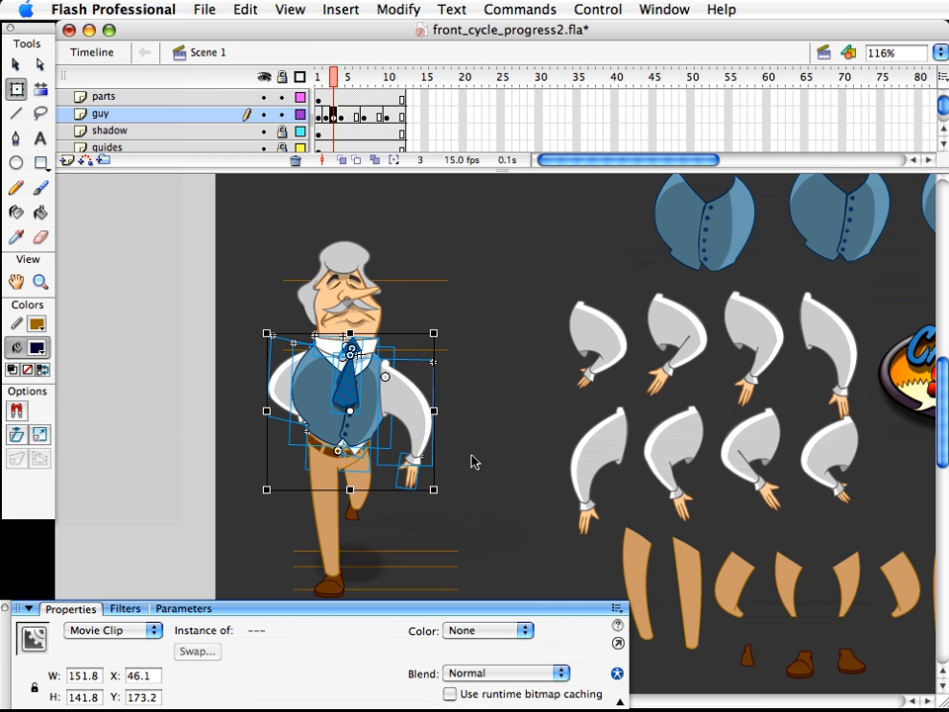
pyautogui.click(492, 435)
# - Nudge the tie knot and tie front about 1 pixel left and down in frame 3, leaving the collar in place
pyautogui.moveTo(333, 81)
pyautogui.mouseDown()
pyautogui.moveTo(320, 83)
pyautogui.moveTo(339, 79)
pyautogui.mouseUp()
pyautogui.press('v')
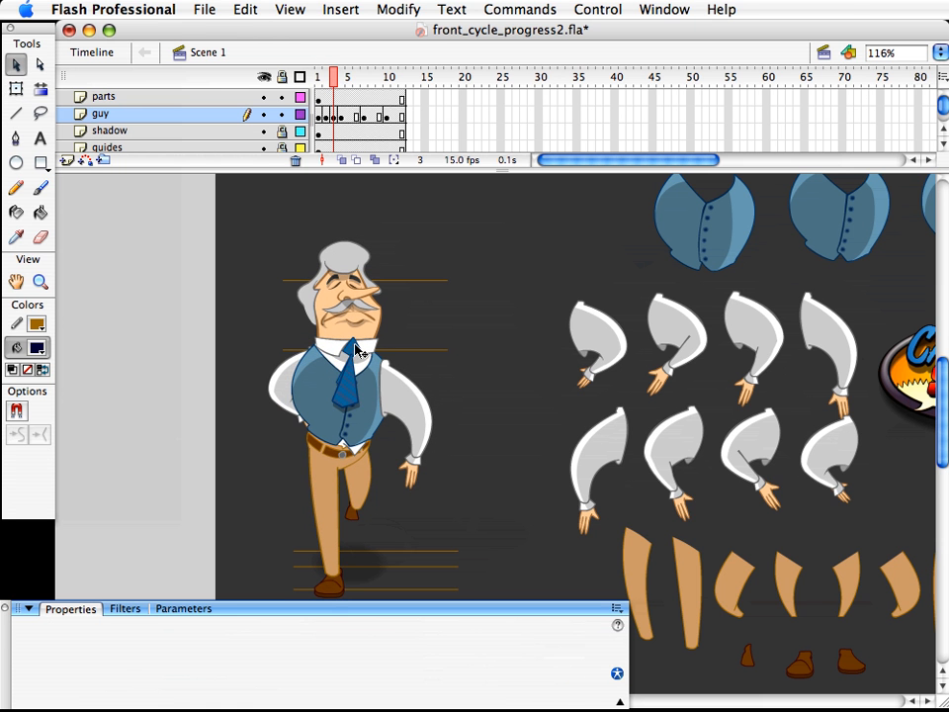
pyautogui.click(358, 349)
pyautogui.moveTo(438, 328); pyautogui.dragTo(308, 418)
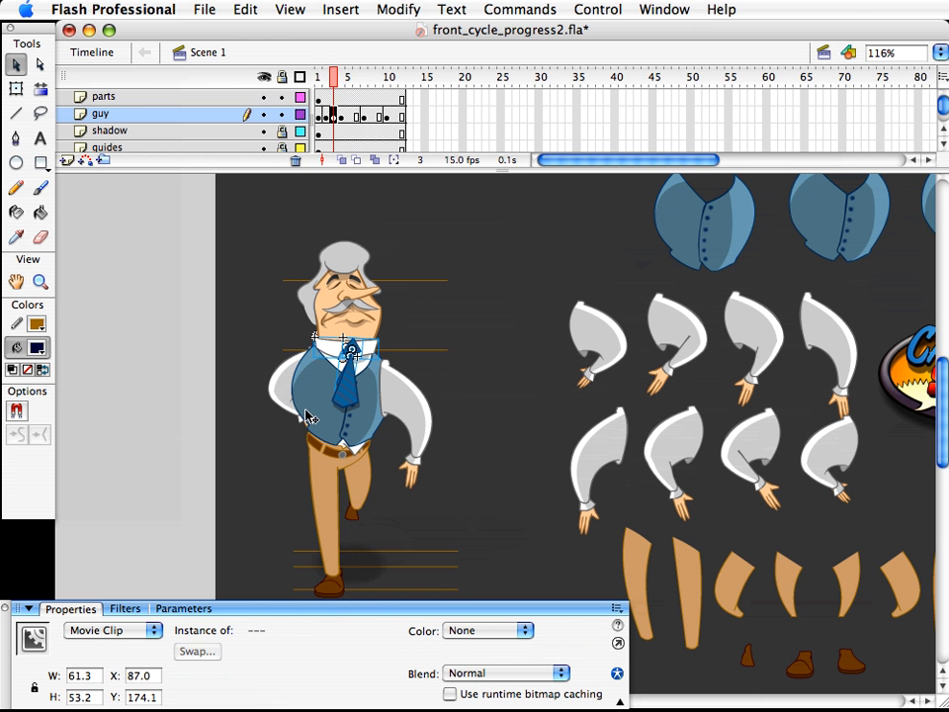
pyautogui.press('super+z')
pyautogui.press('Up')
pyautogui.press('Down')
pyautogui.keyDown('shift'); pyautogui.click(372, 354); pyautogui.keyUp('shift')
pyautogui.press('Left')
pyautogui.press('Down')
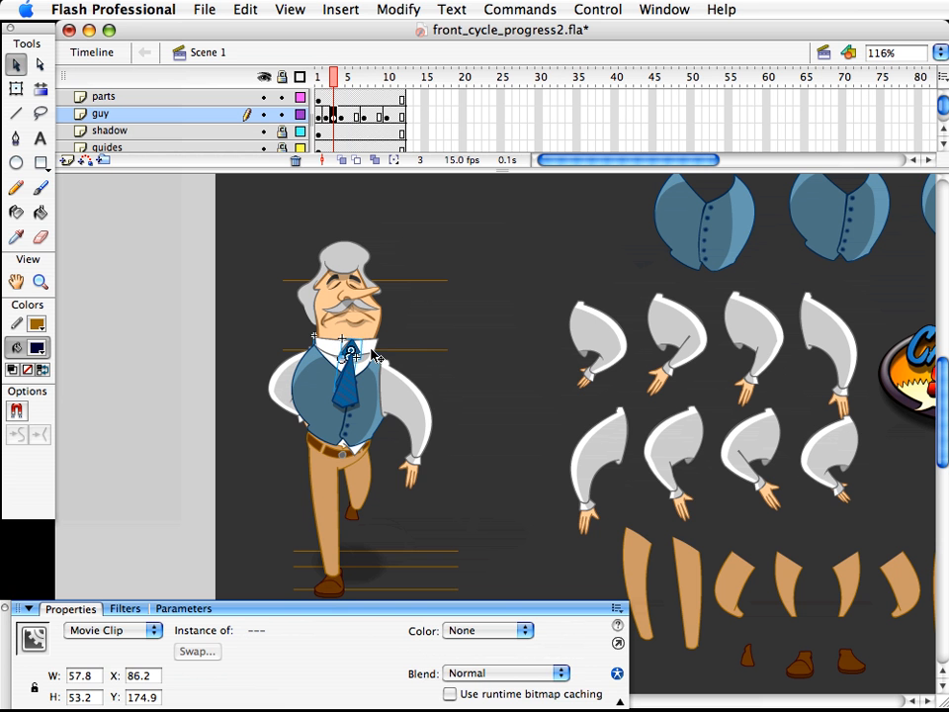
pyautogui.click(352, 384)
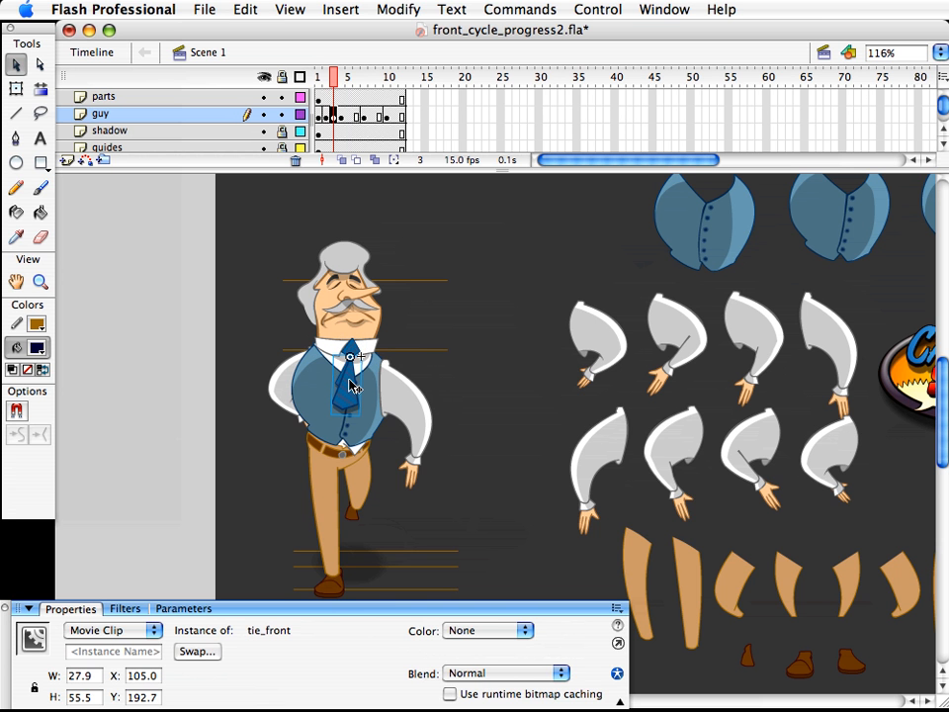
pyautogui.press('Return')
pyautogui.click(330, 79)
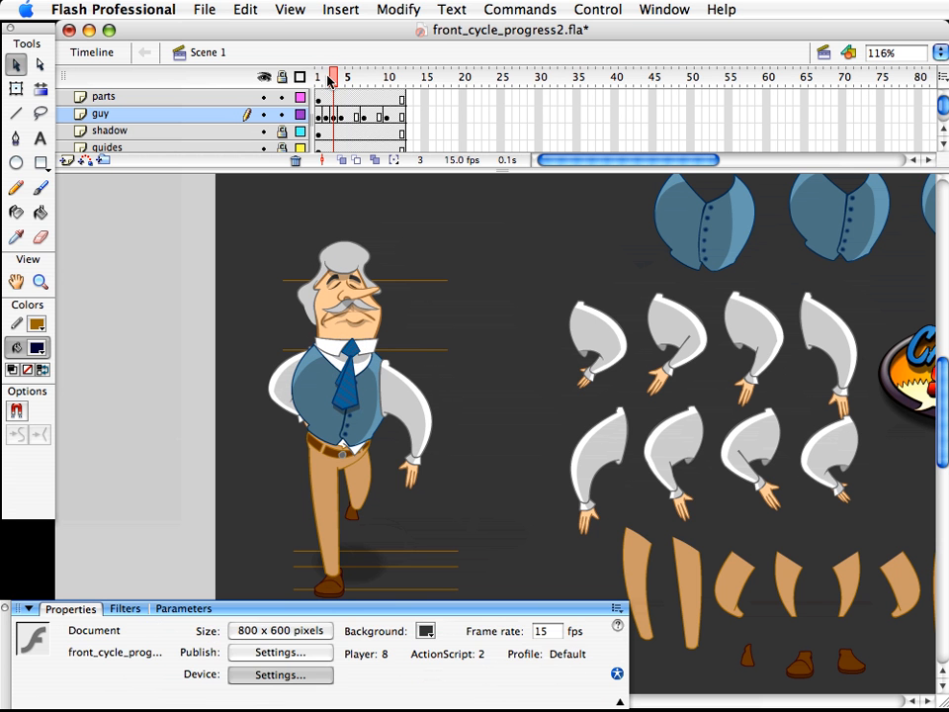
# - Rotate tie_front about its knot in frame 4 so its lower end swings slightly to the right
pyautogui.moveTo(329, 79); pyautogui.dragTo(342, 79)
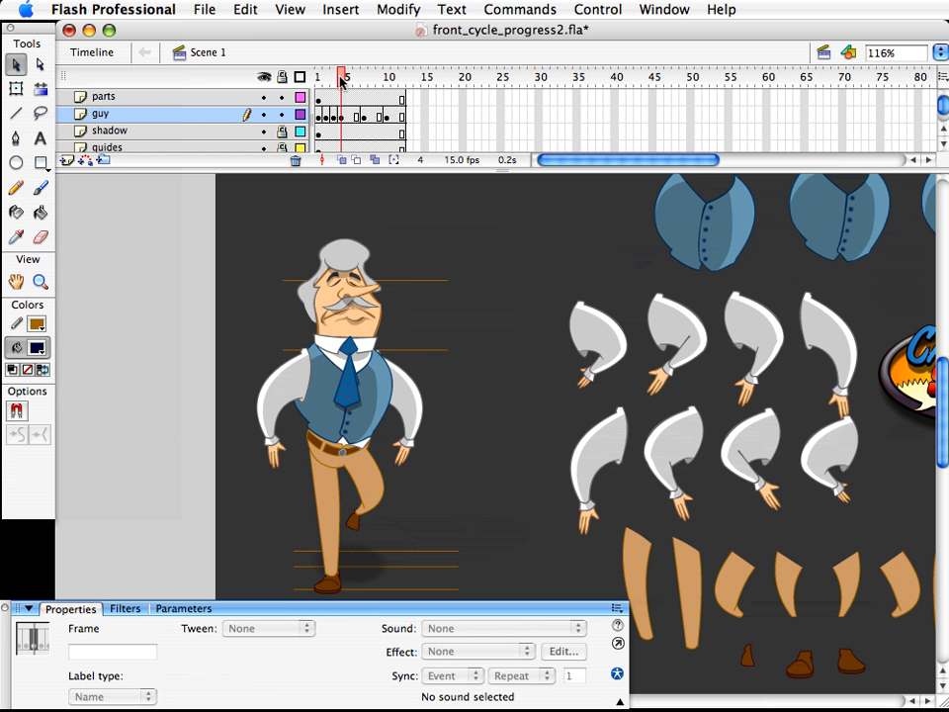
pyautogui.press('q')
pyautogui.click(356, 400)
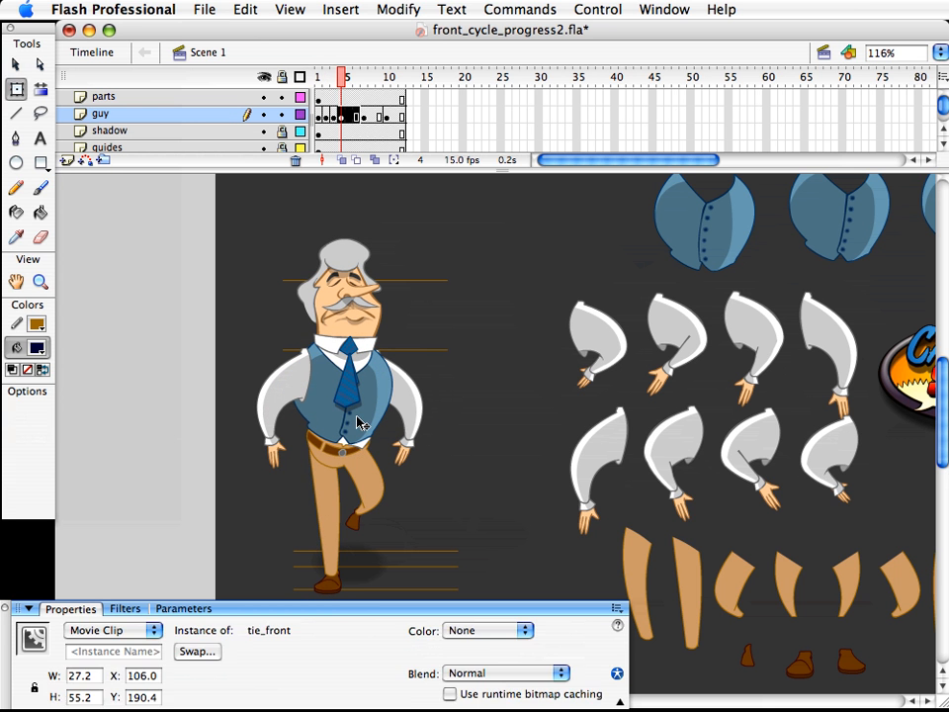
pyautogui.moveTo(359, 400); pyautogui.dragTo(371, 396)
pyautogui.press('v')
pyautogui.click(370, 244)
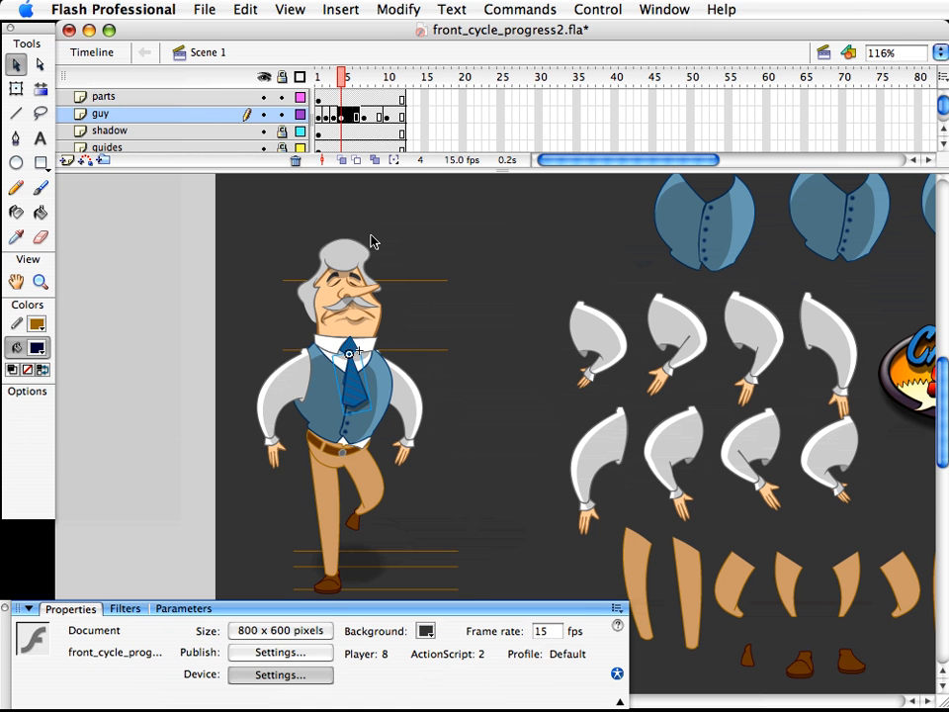
# - Step back and forth through frames 1 to 4 to examine how the tie, arms and legs move between poses
pyautogui.moveTo(341, 84); pyautogui.dragTo(318, 84)
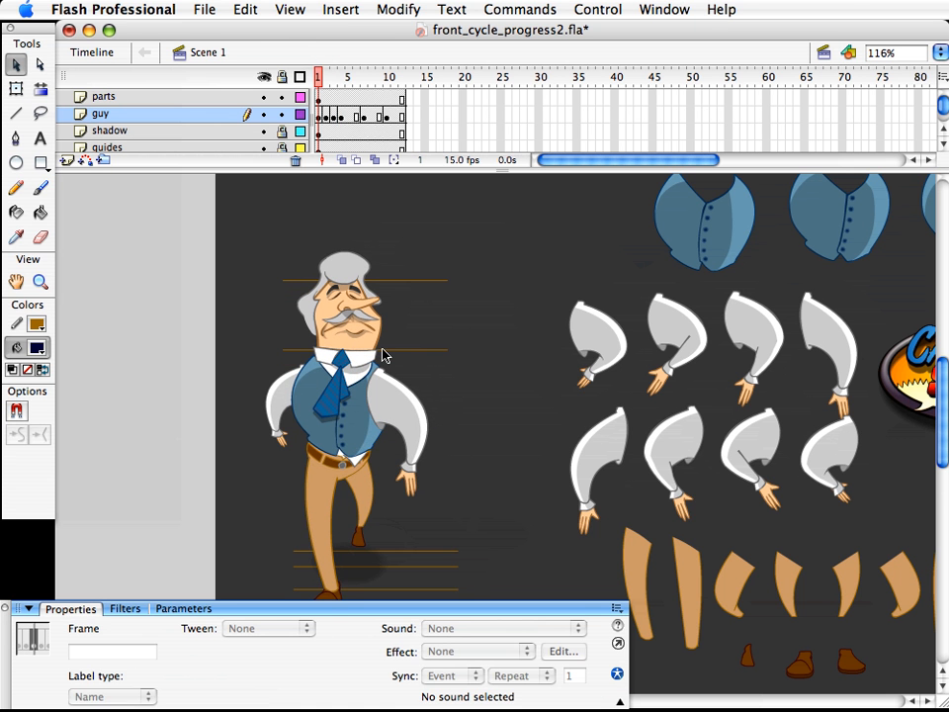
pyautogui.scroll(-2, 384, 356)
pyautogui.press('.')
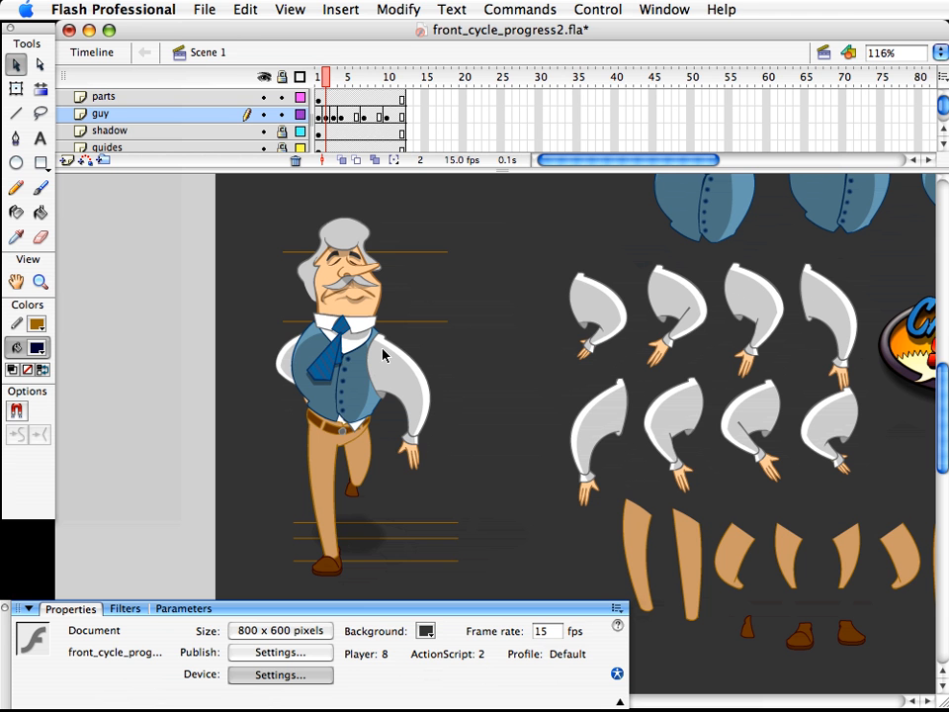
pyautogui.press('.')
pyautogui.press(',')
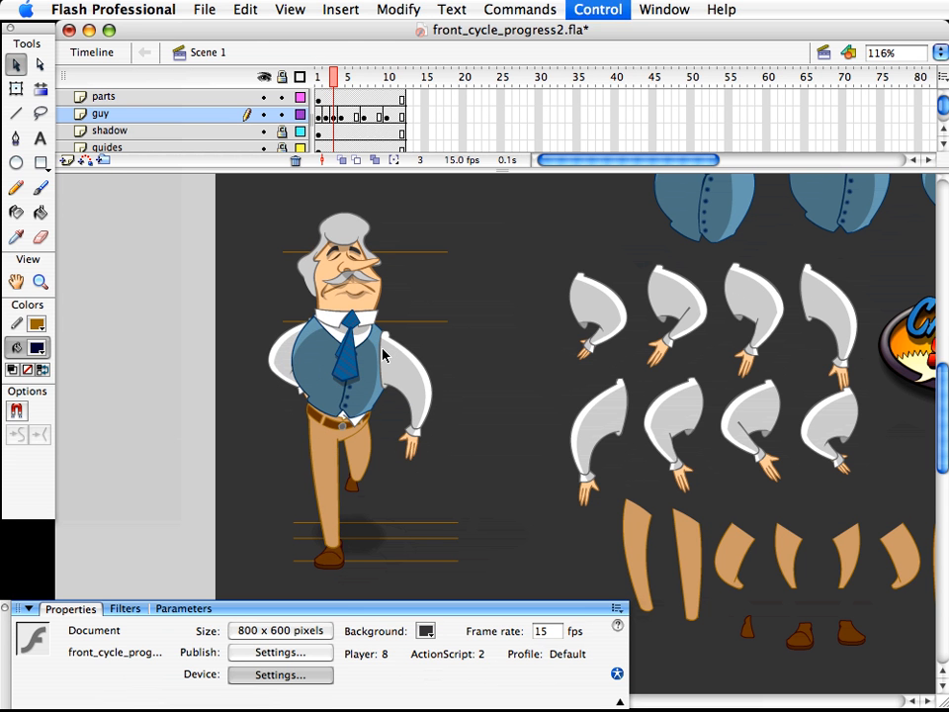
pyautogui.press('.')
pyautogui.press(',')
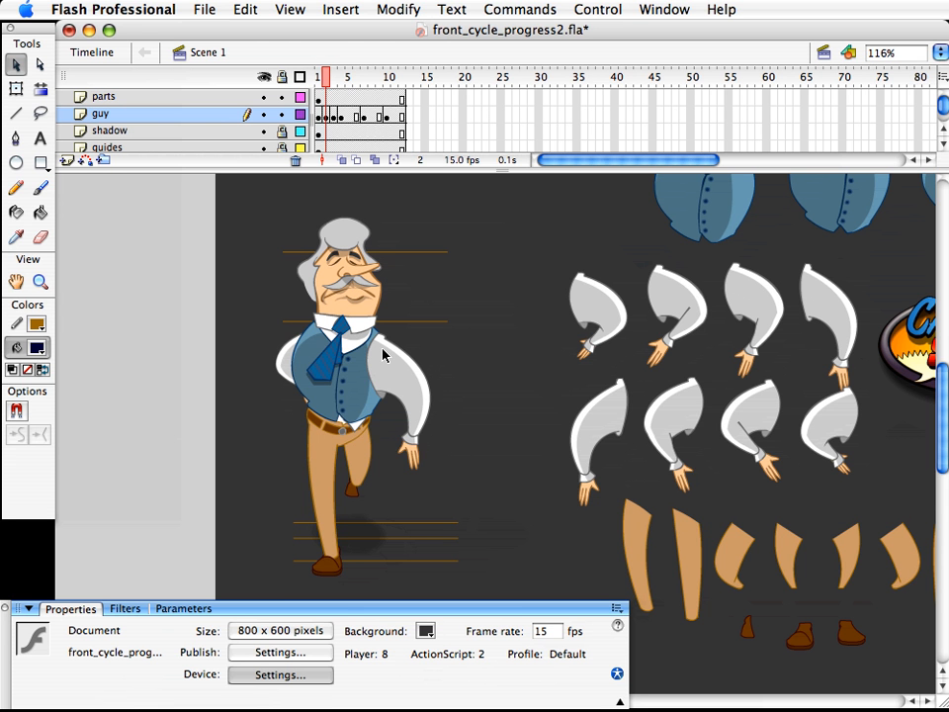
pyautogui.press('.')
pyautogui.press(',')
pyautogui.press('.')
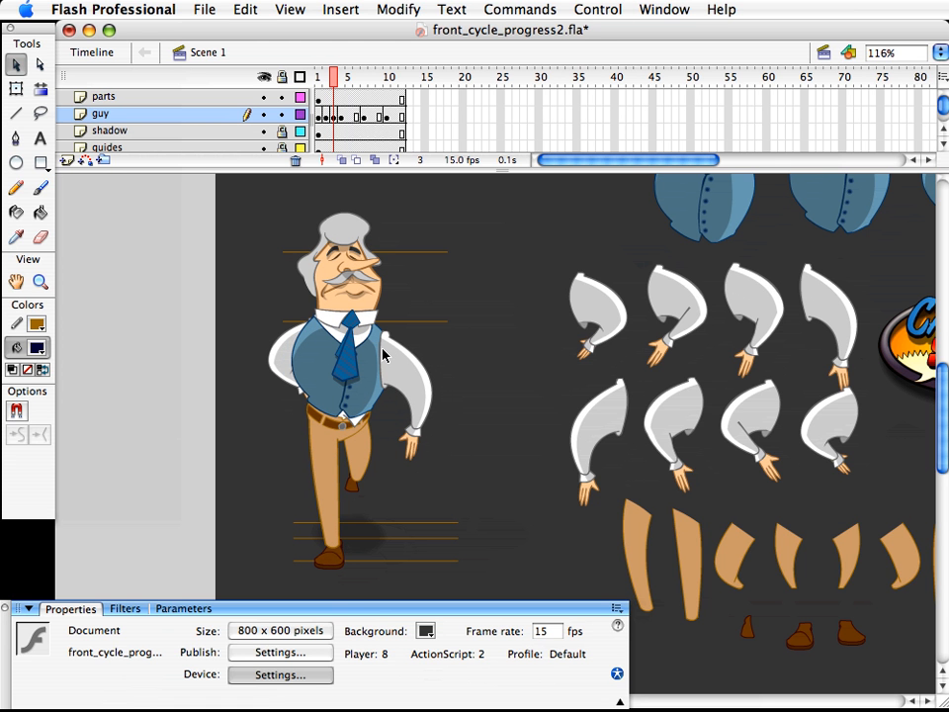
pyautogui.press('.')
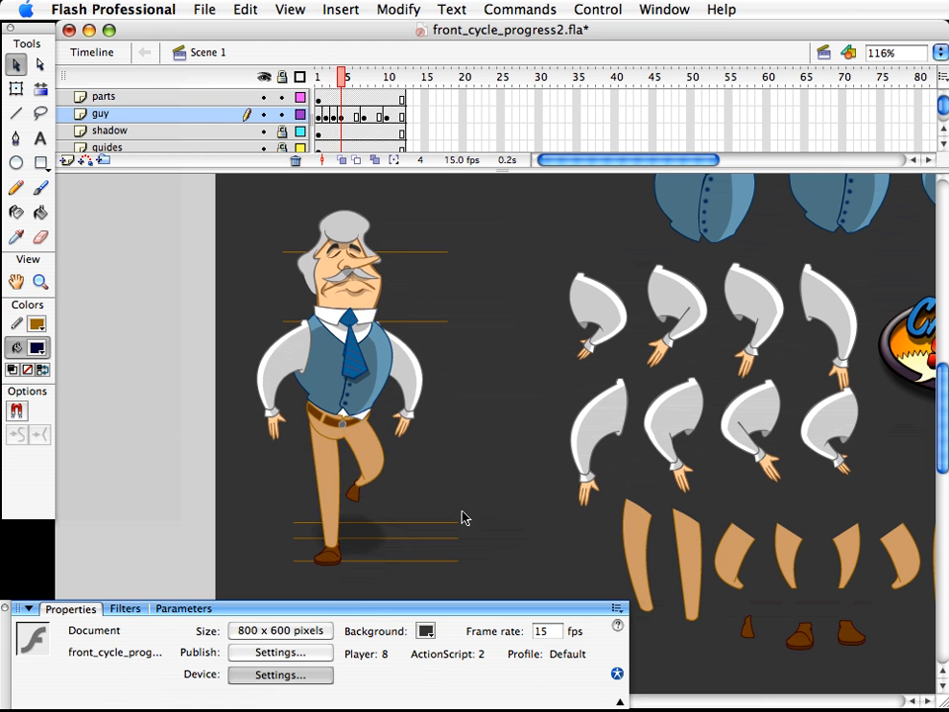
pyautogui.press(',')
pyautogui.press('.')
pyautogui.press(',')
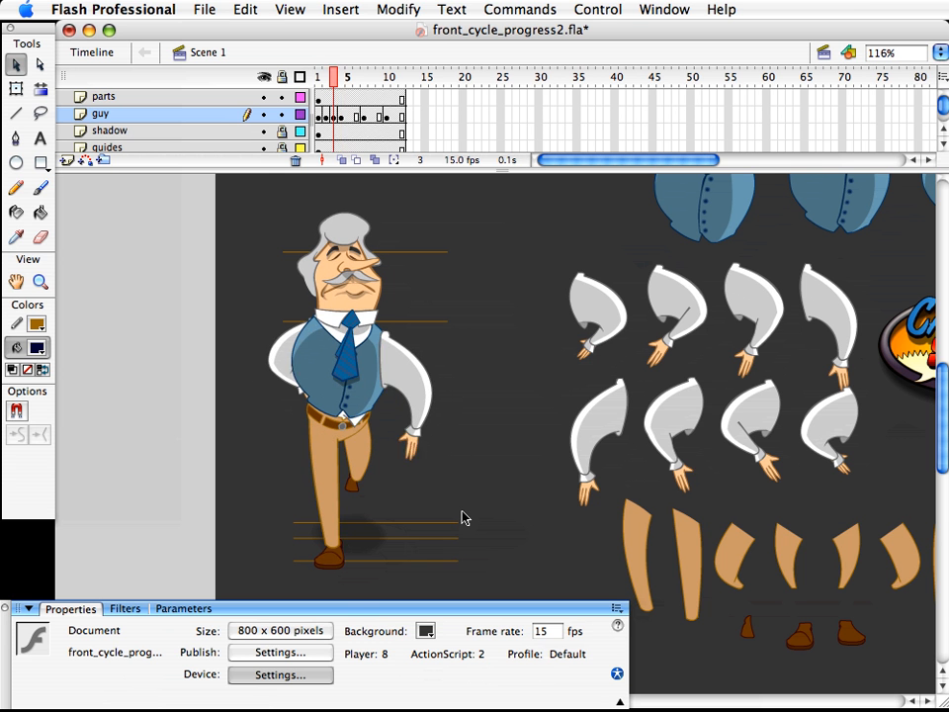
pyautogui.press('.')
pyautogui.press(',')
pyautogui.press(',')
pyautogui.press(',')
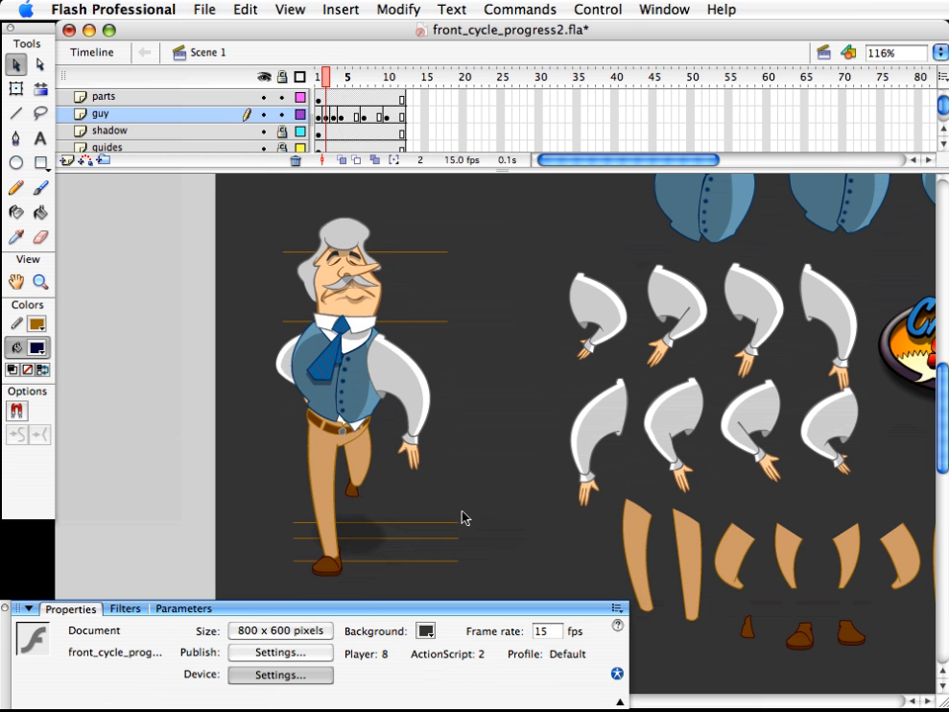
pyautogui.press('.')
pyautogui.press('.')
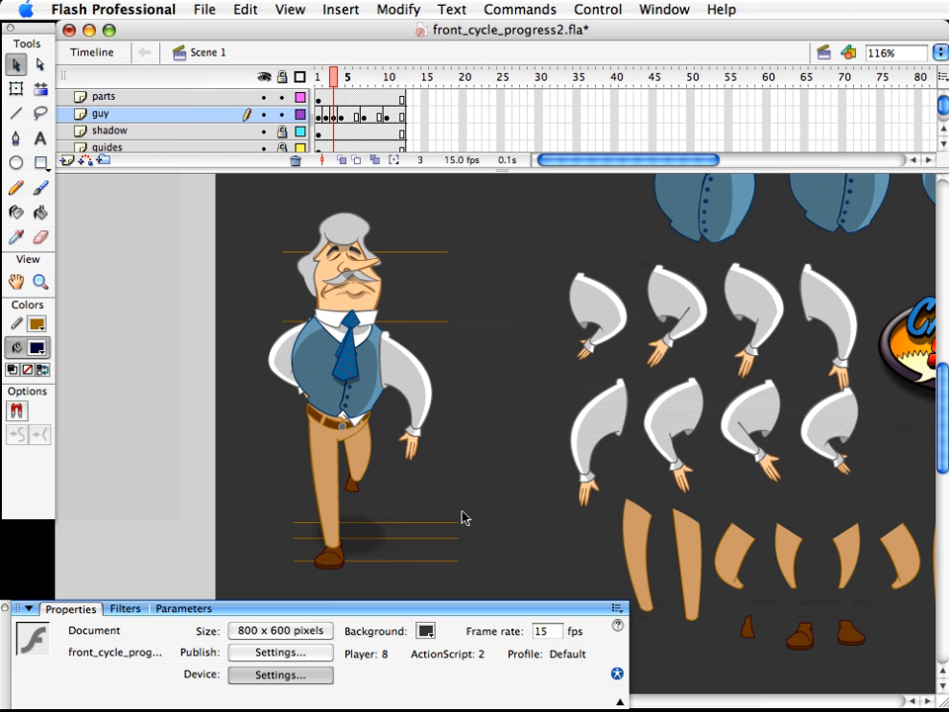
pyautogui.press('.')
pyautogui.press(',')
# - Copy the raised leg guy_leg4 together with its shoe from frame 4
pyautogui.click(366, 451)
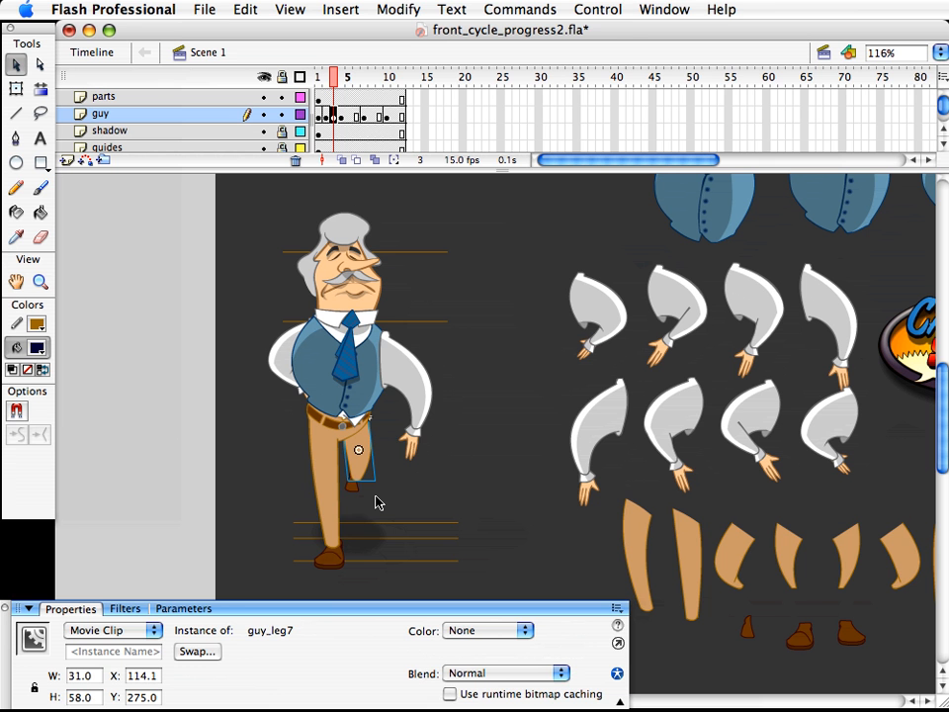
pyautogui.press('.')
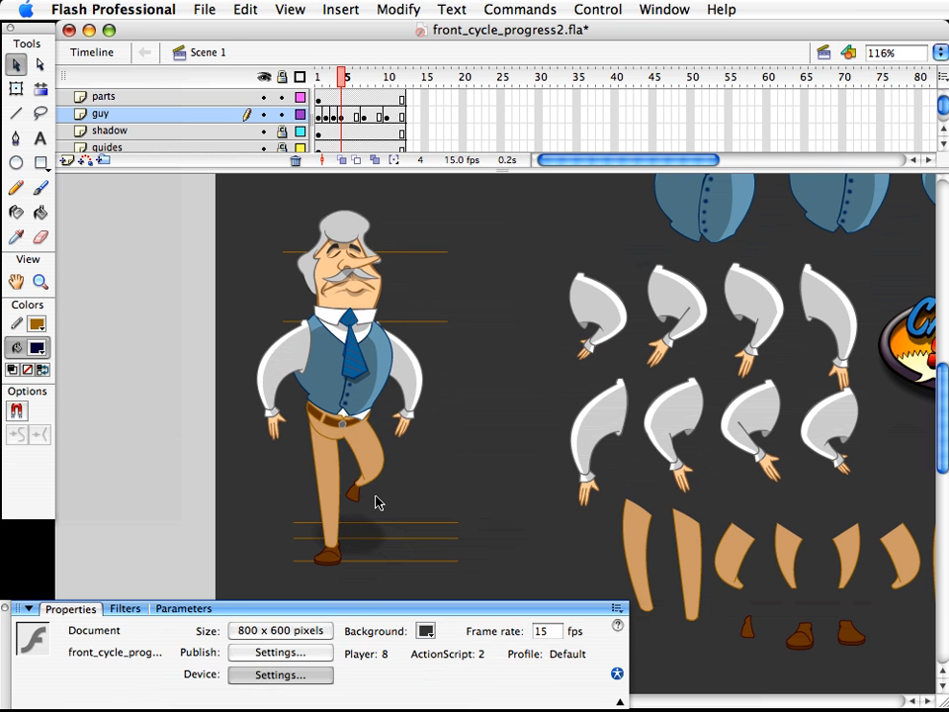
pyautogui.click(376, 479)
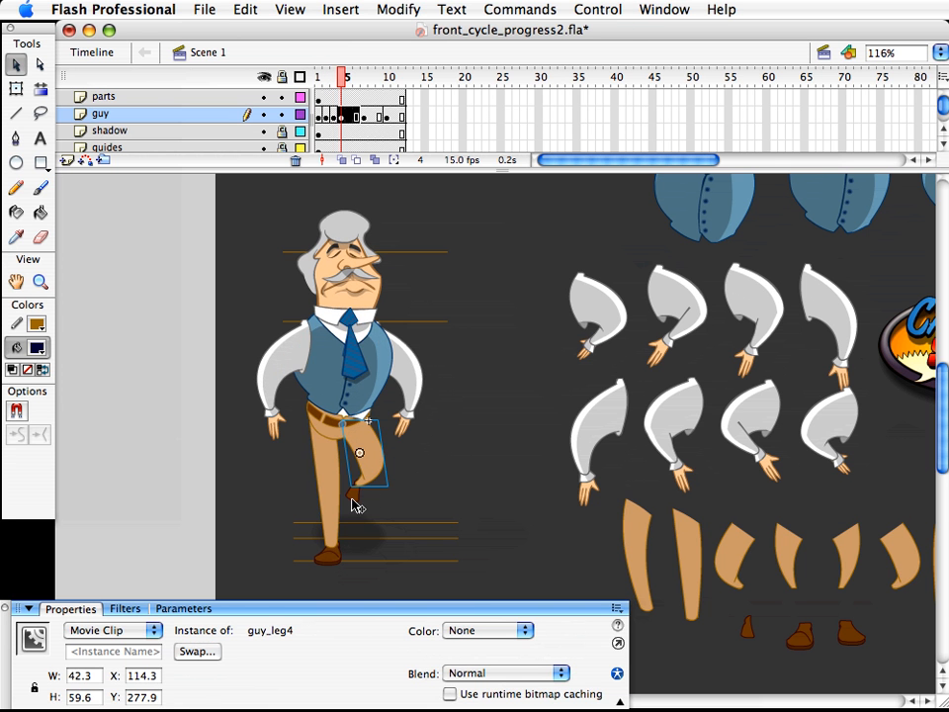
pyautogui.keyDown('shift'); pyautogui.click(361, 500); pyautogui.keyUp('shift')
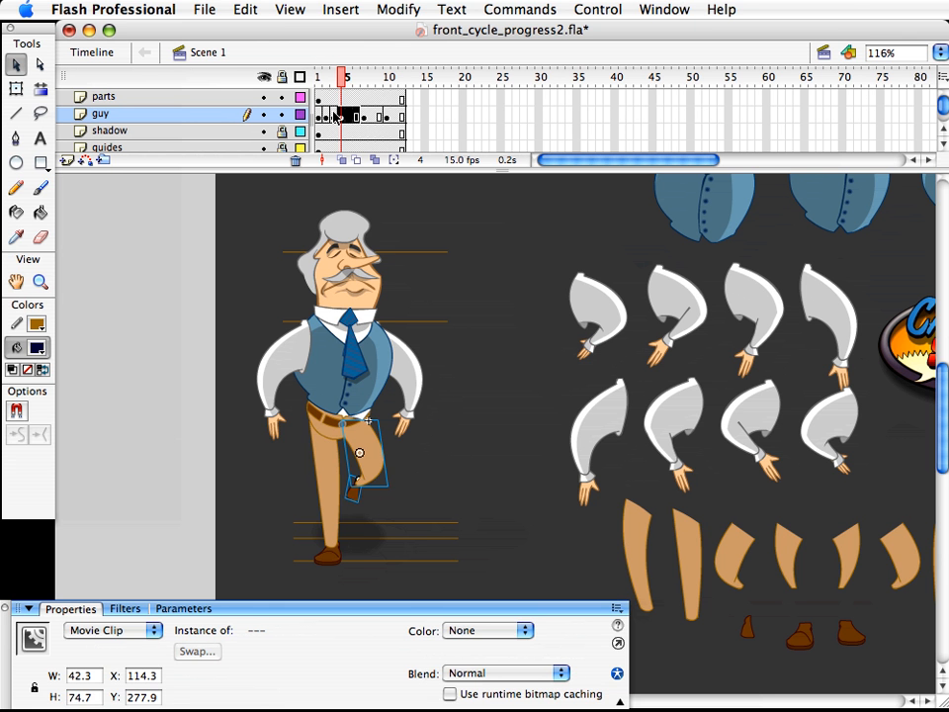
# - Replace the raised leg and shoe in frame 3 with the copied leg and shoe, pasted in place
pyautogui.click(335, 116)
pyautogui.click(354, 499)
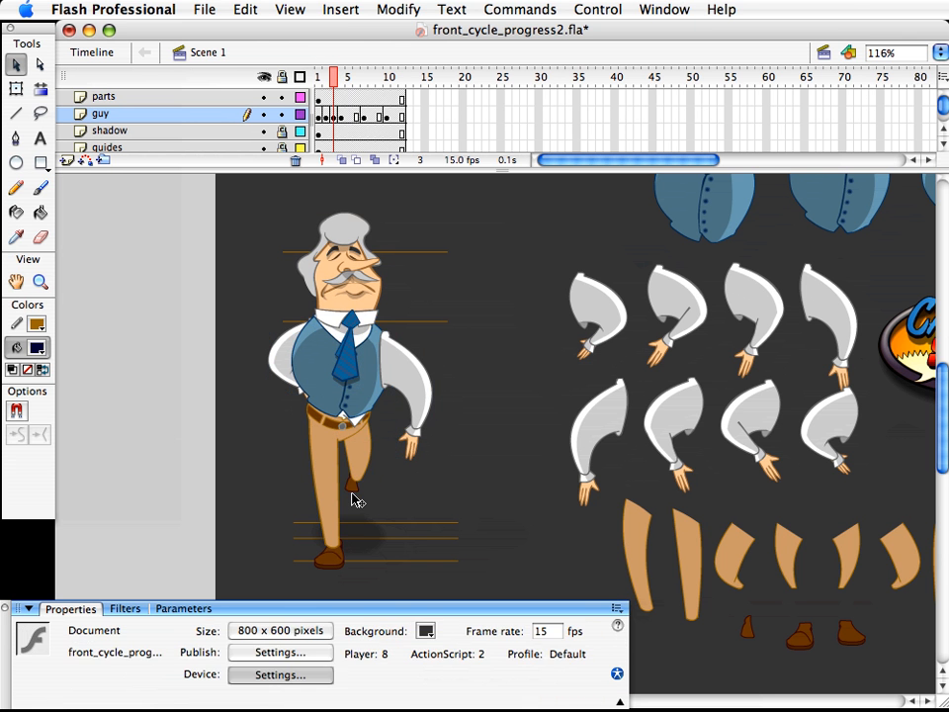
pyautogui.click(352, 483)
pyautogui.click(362, 451)
pyautogui.press('super+c')
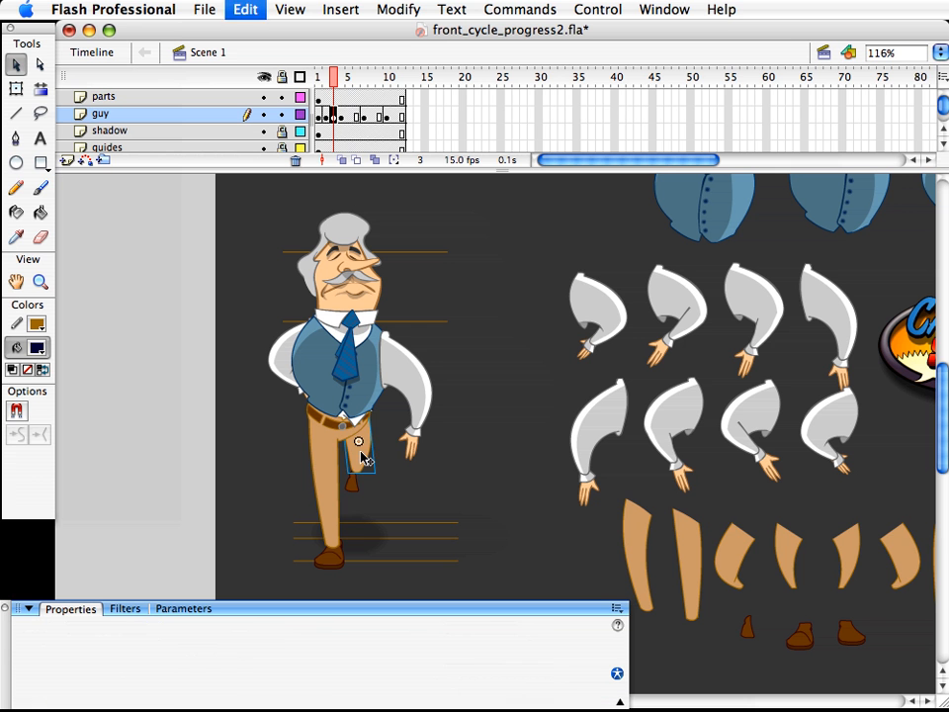
pyautogui.press('Delete')
pyautogui.click(351, 490)
pyautogui.press('Delete')
pyautogui.press('super+shift+v')
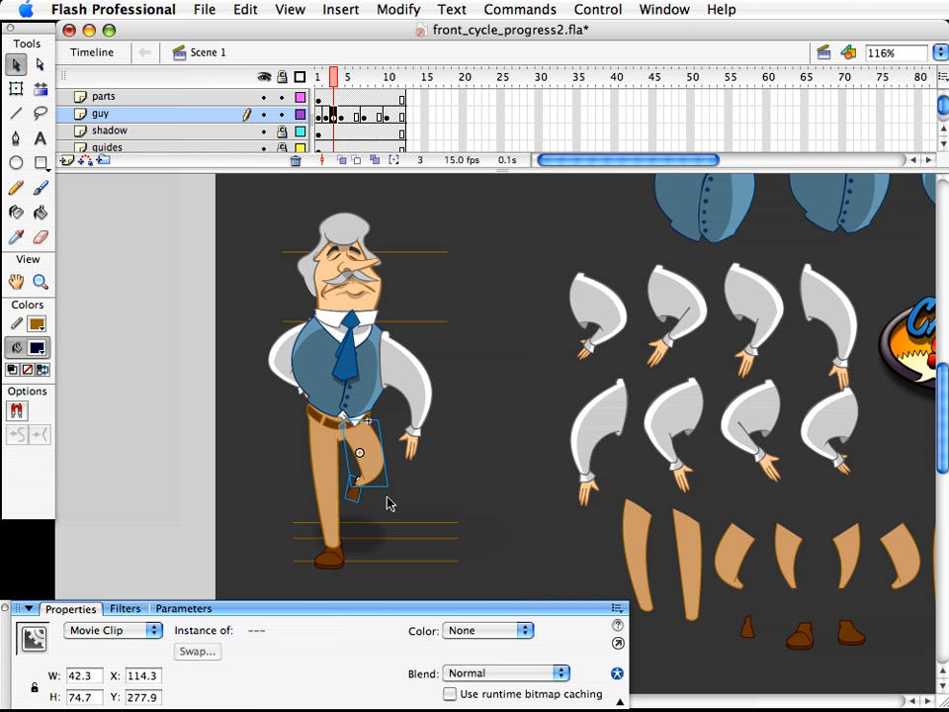
# - Rotate the pasted leg and shoe slightly clockwise in frame 3 and send them behind the standing leg
pyautogui.press('q')
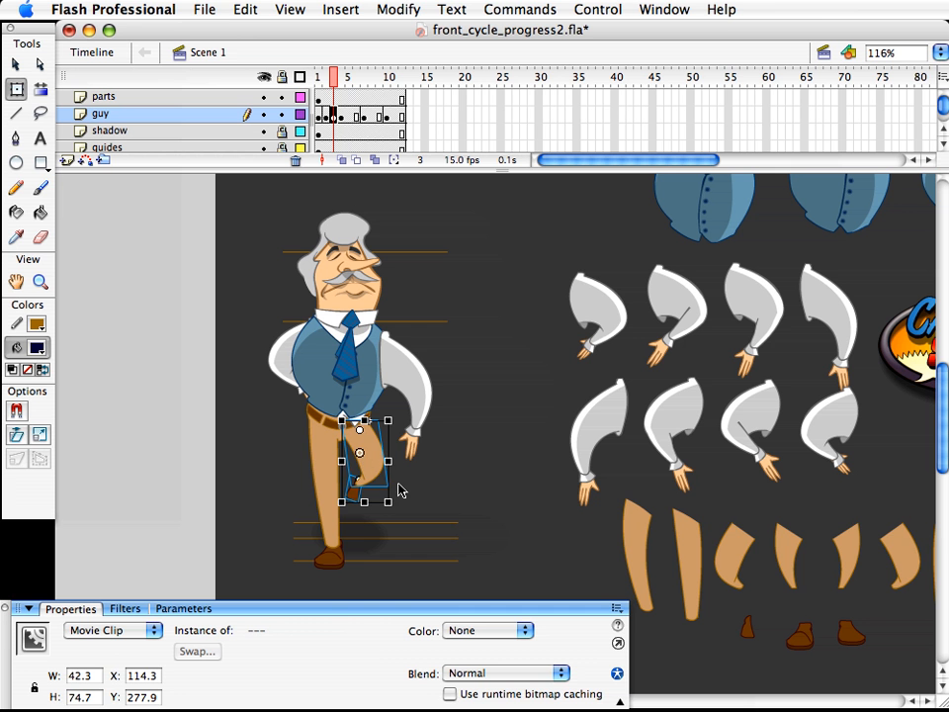
pyautogui.moveTo(397, 489); pyautogui.dragTo(394, 503)
pyautogui.press('v')
pyautogui.click(365, 491)
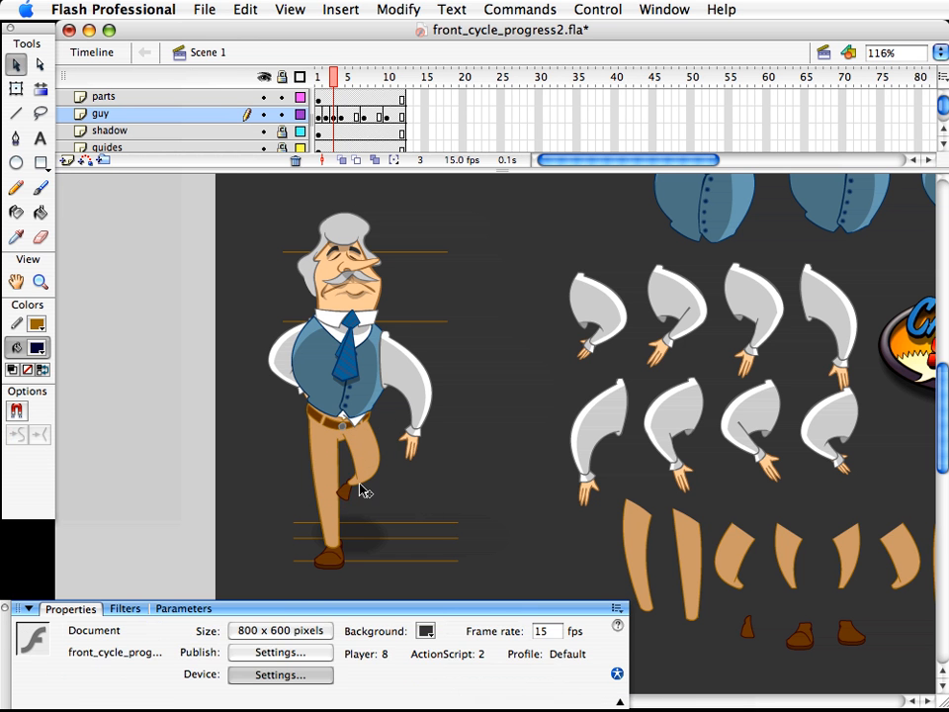
pyautogui.press('super+z')
pyautogui.press('super+Down')
pyautogui.press('super+Down')
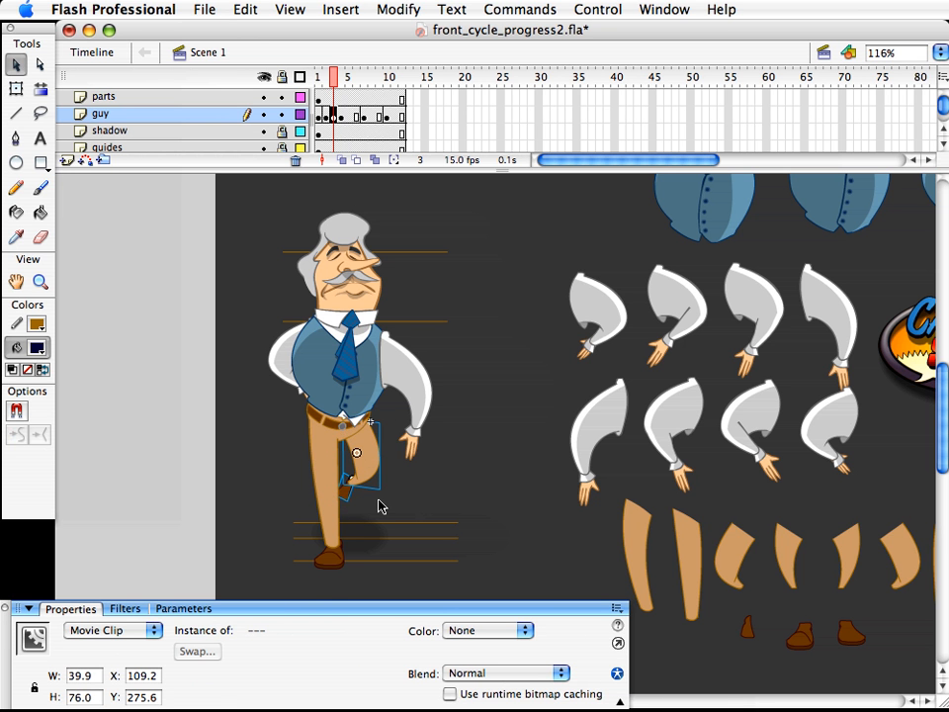
# - Scale the raised leg and shoe in frame 3 to about 37.0 by 70.3, and rotate guy_shoe2 about its ankle
pyautogui.press('q')
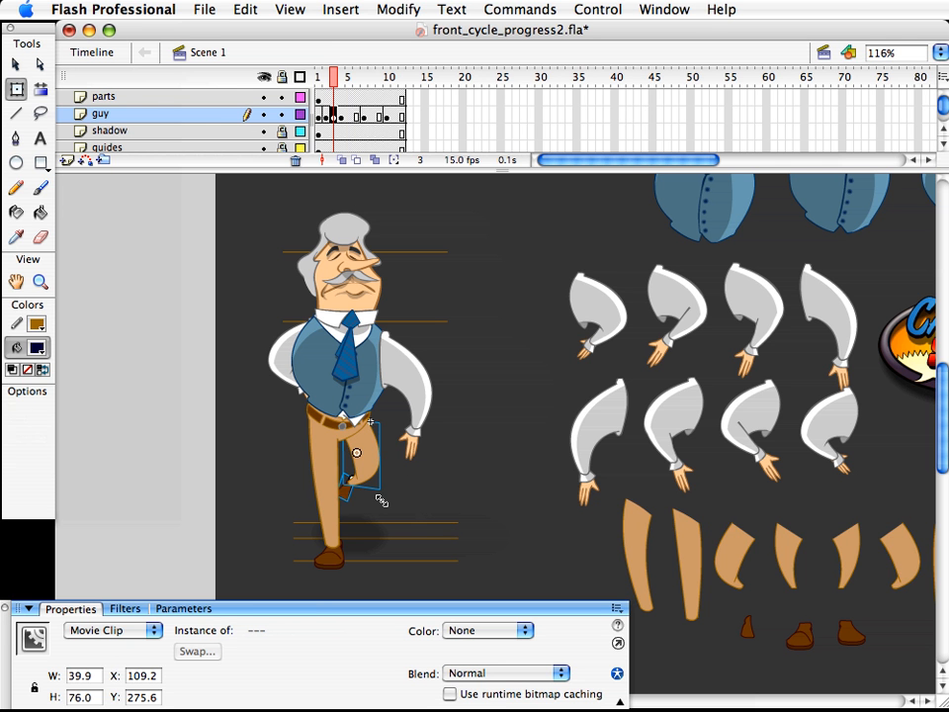
pyautogui.moveTo(377, 500); pyautogui.dragTo(377, 495)
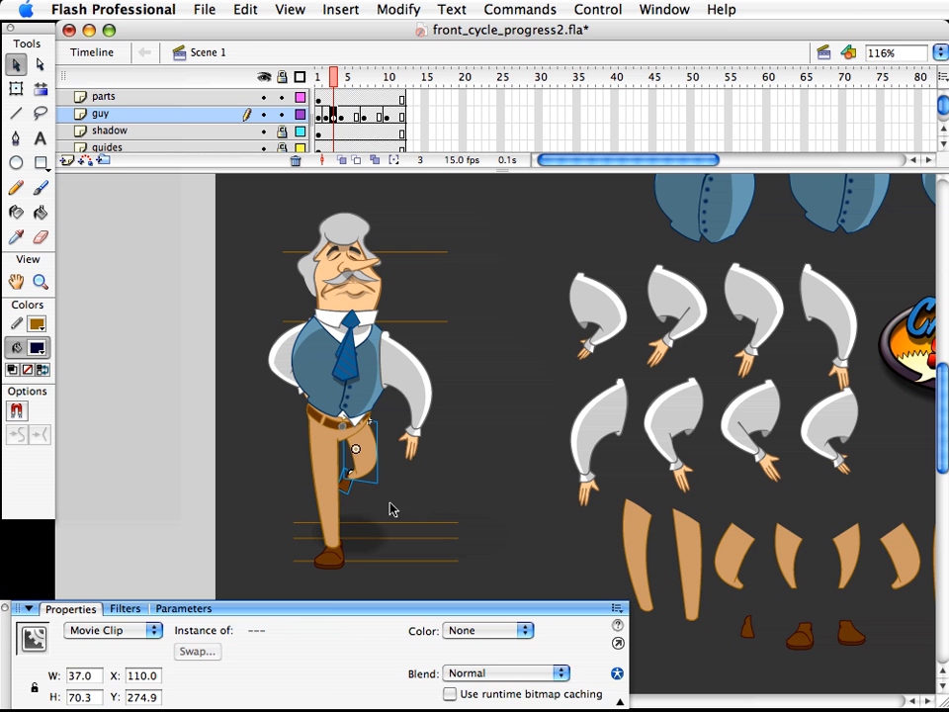
pyautogui.click(354, 501)
pyautogui.click(348, 487)
pyautogui.moveTo(360, 502); pyautogui.dragTo(373, 503)
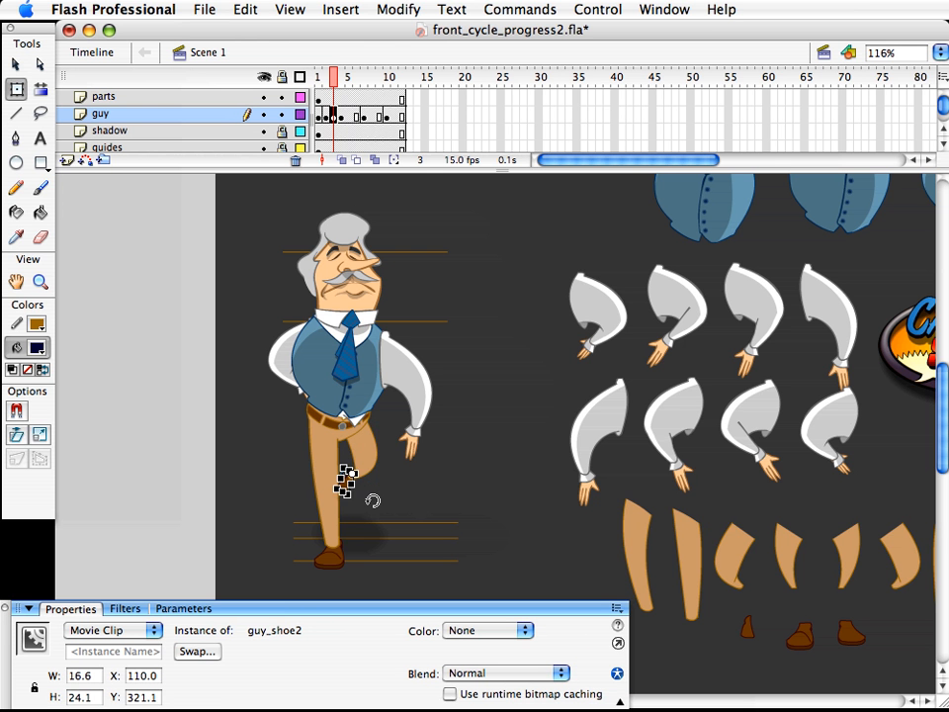
pyautogui.press('v')
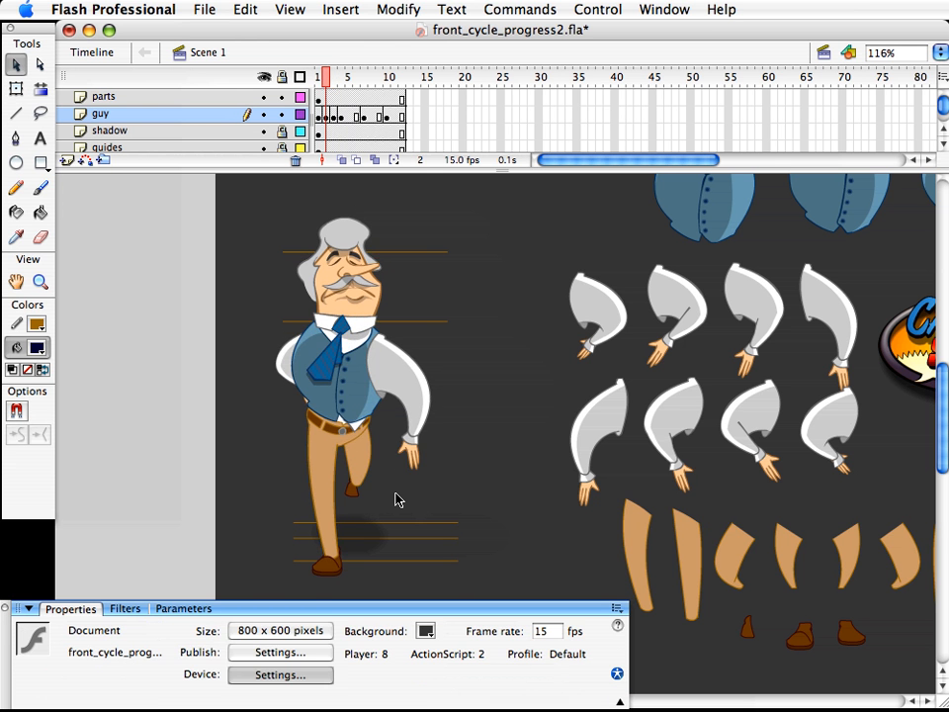
pyautogui.press('.')
pyautogui.press('.')
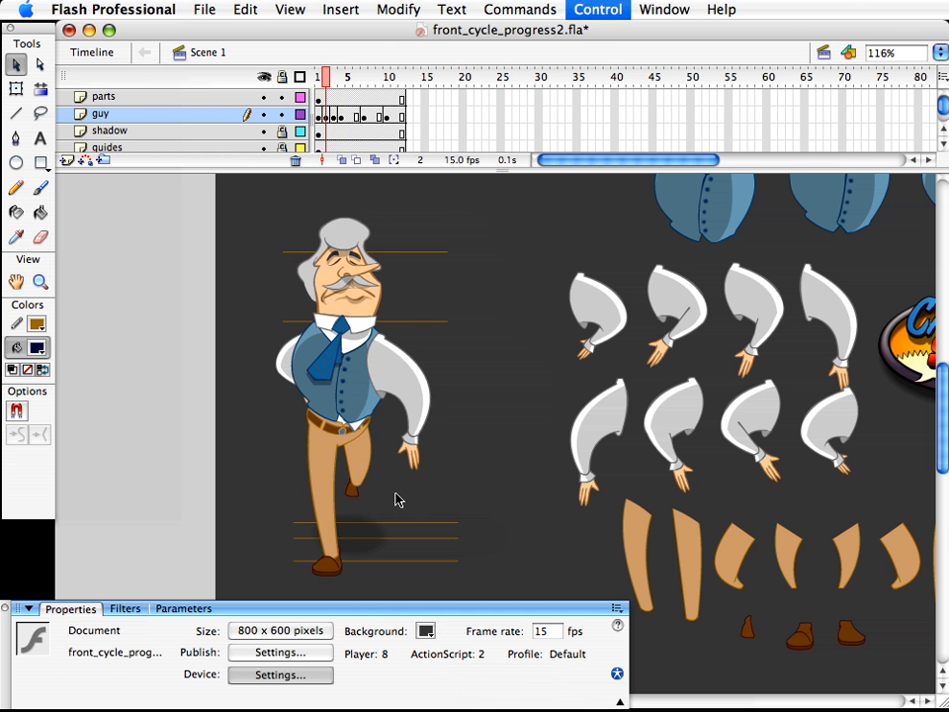
# - Step back and forth through frames 1 to 4 to check how the walk poses and raised leg flow together
pyautogui.press('.')
pyautogui.press('.')
pyautogui.press('.')
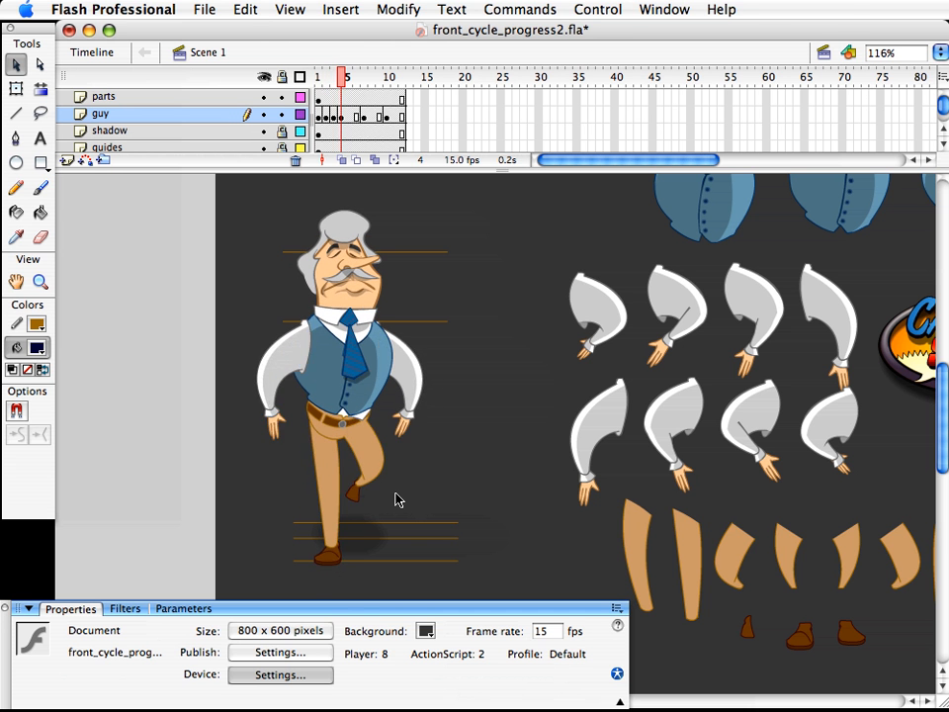
pyautogui.press('.')
pyautogui.press('.')
pyautogui.press('.')
pyautogui.press('.')
pyautogui.press('.')
pyautogui.press('.')
pyautogui.press('.')
pyautogui.press('.')
pyautogui.press('.')
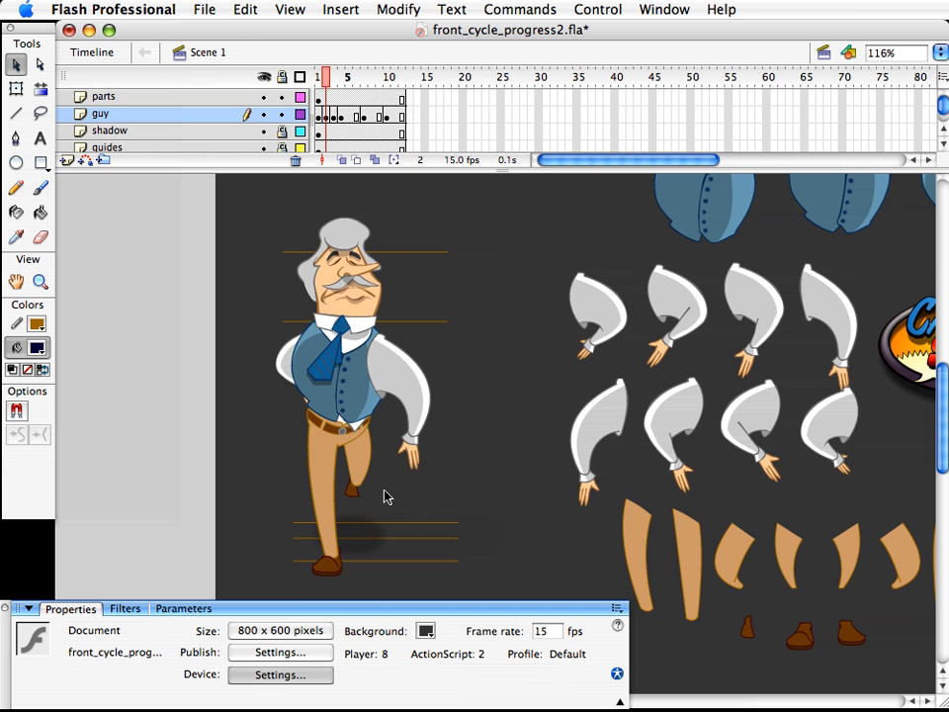
pyautogui.press('.')
pyautogui.press('.')
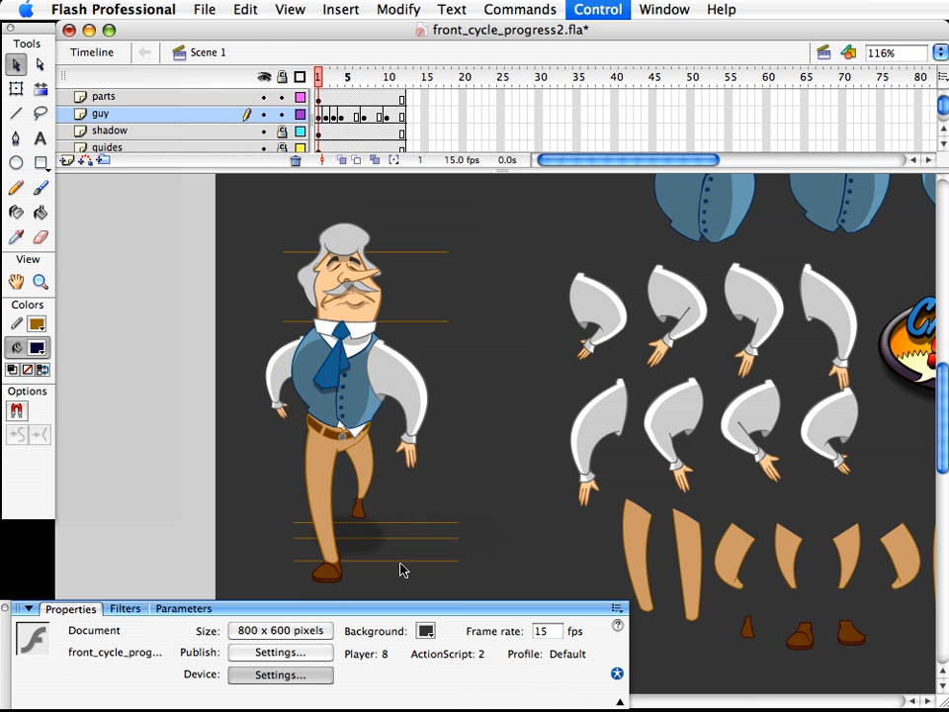
pyautogui.press('.')
pyautogui.press('.')
pyautogui.press('.')
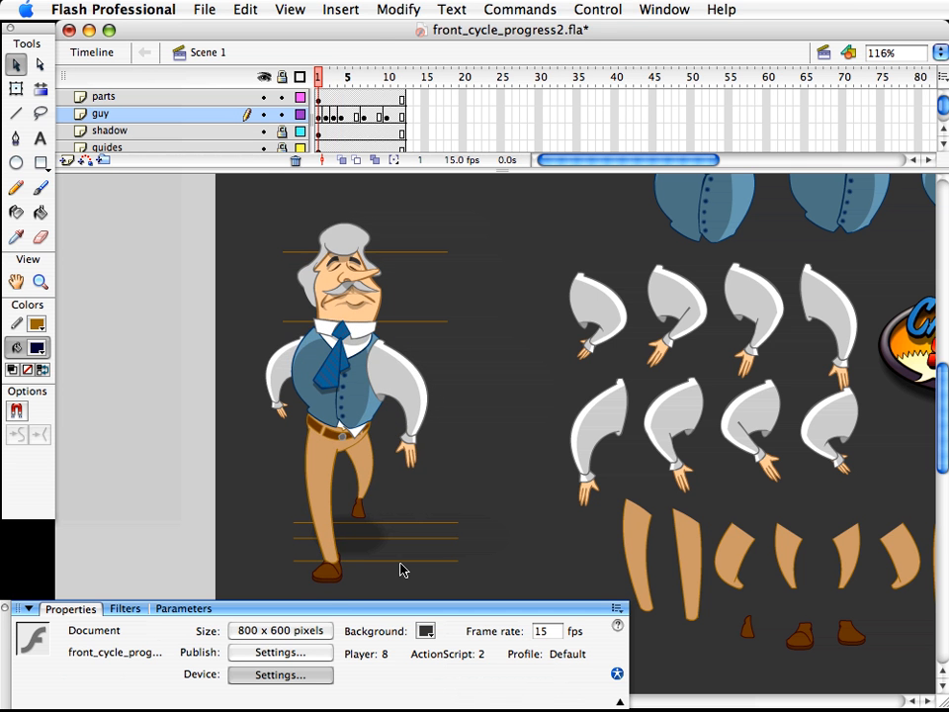
pyautogui.press('.')
pyautogui.press('.')
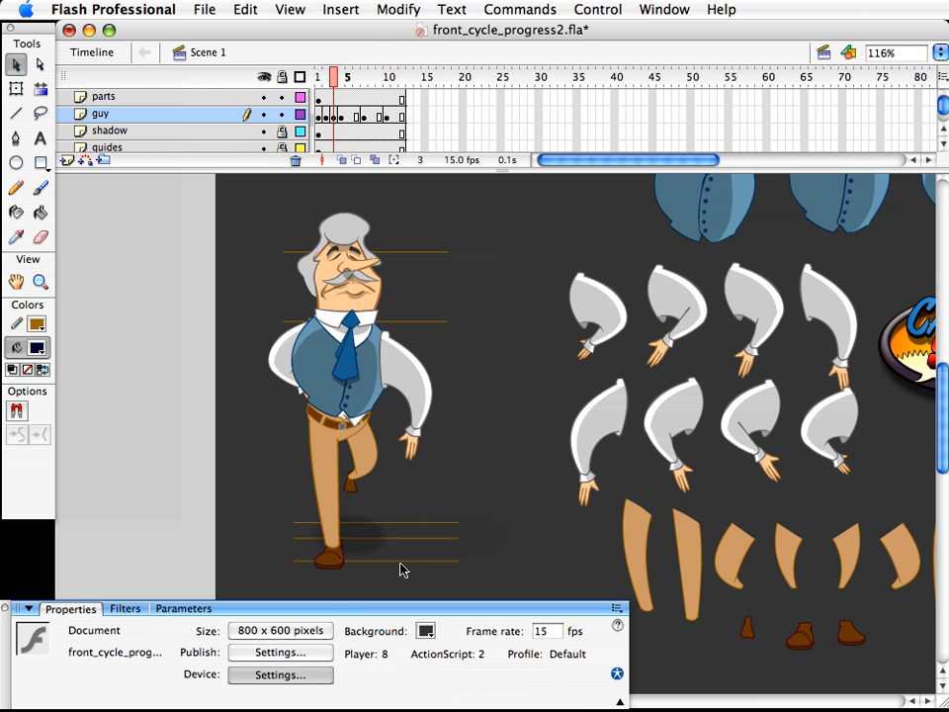
pyautogui.press('.')
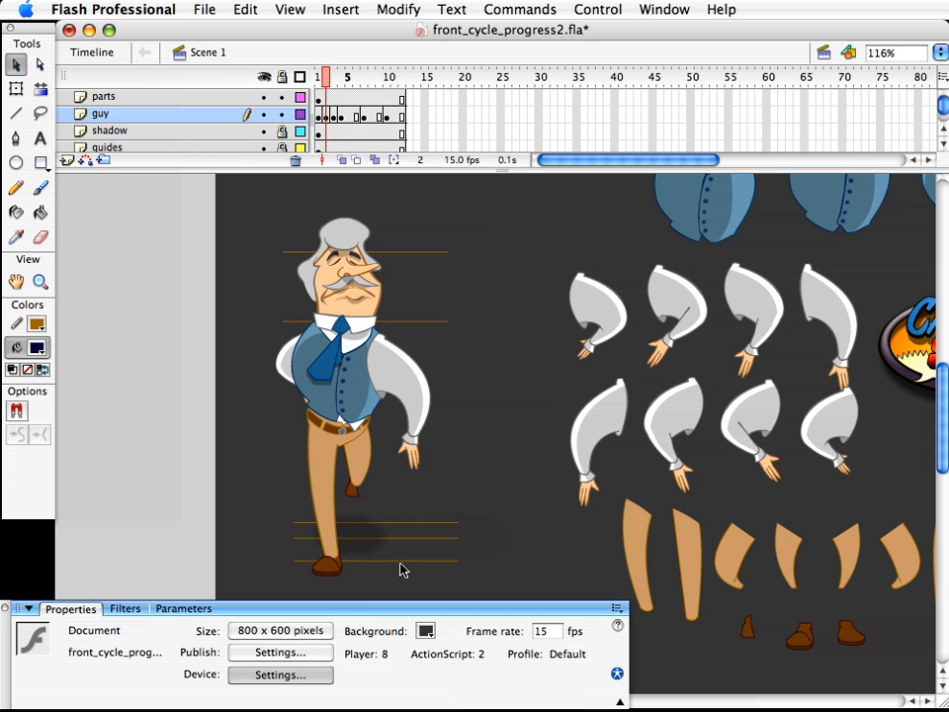
# - Stretch the front leg and its shoe in frame 1 downward to about 148.3 high, and scale them to 104%
pyautogui.scroll(-4, 399, 566)
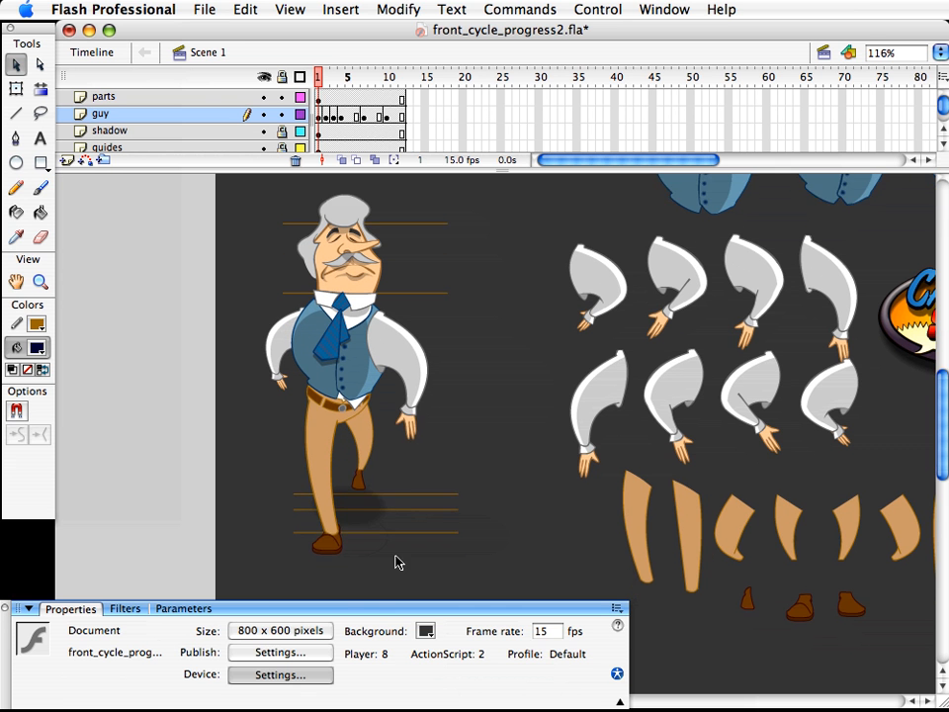
pyautogui.click(327, 510)
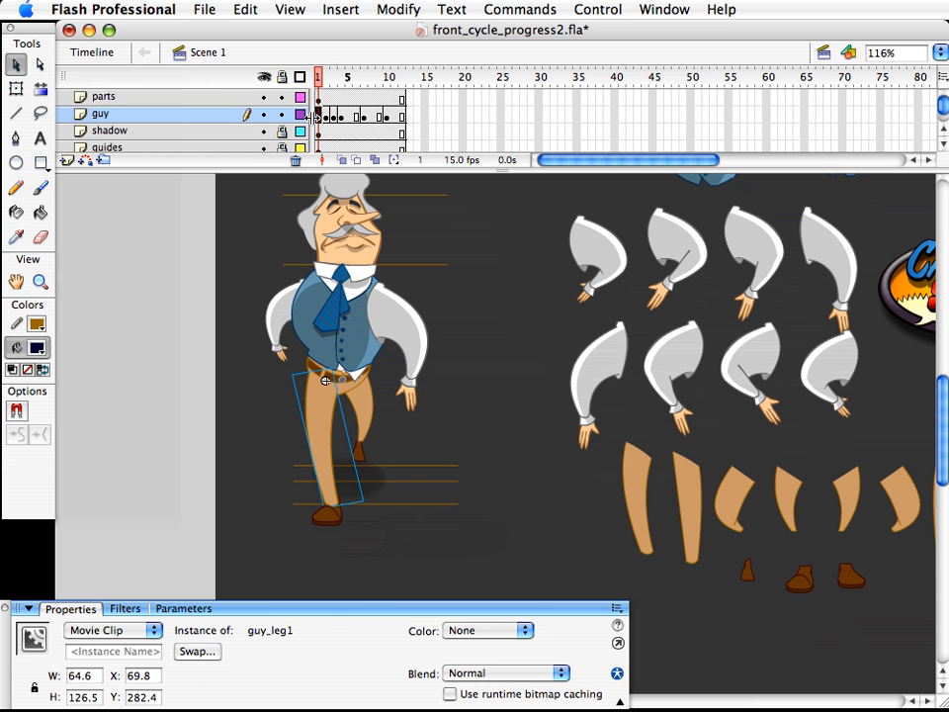
pyautogui.moveTo(278, 547); pyautogui.dragTo(352, 478)
pyautogui.press('q')
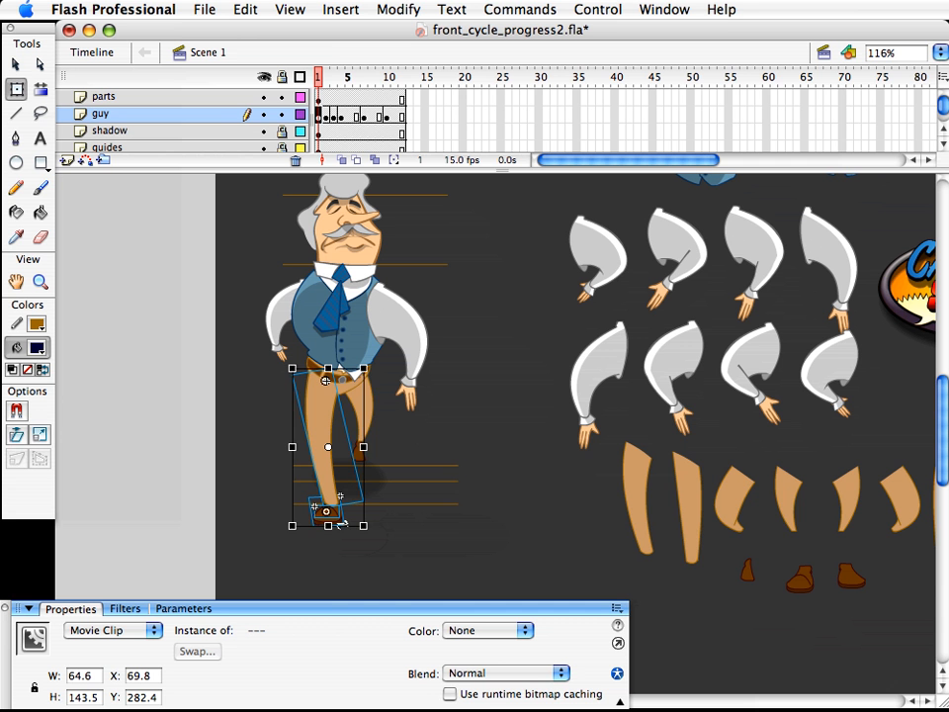
pyautogui.moveTo(327, 526); pyautogui.dragTo(327, 532)
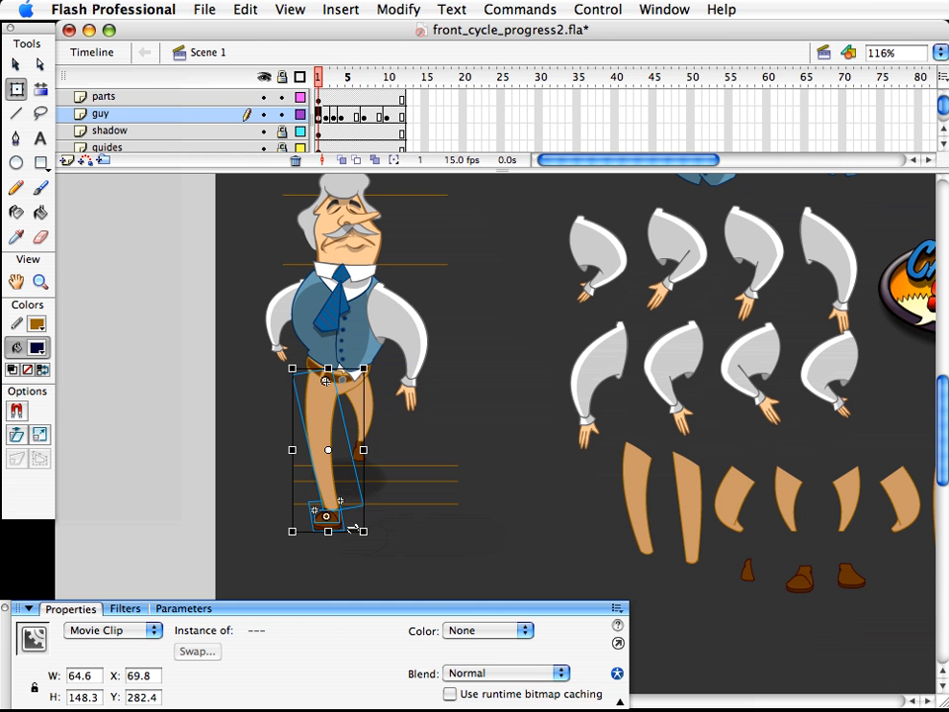
pyautogui.press('super+alt+s')
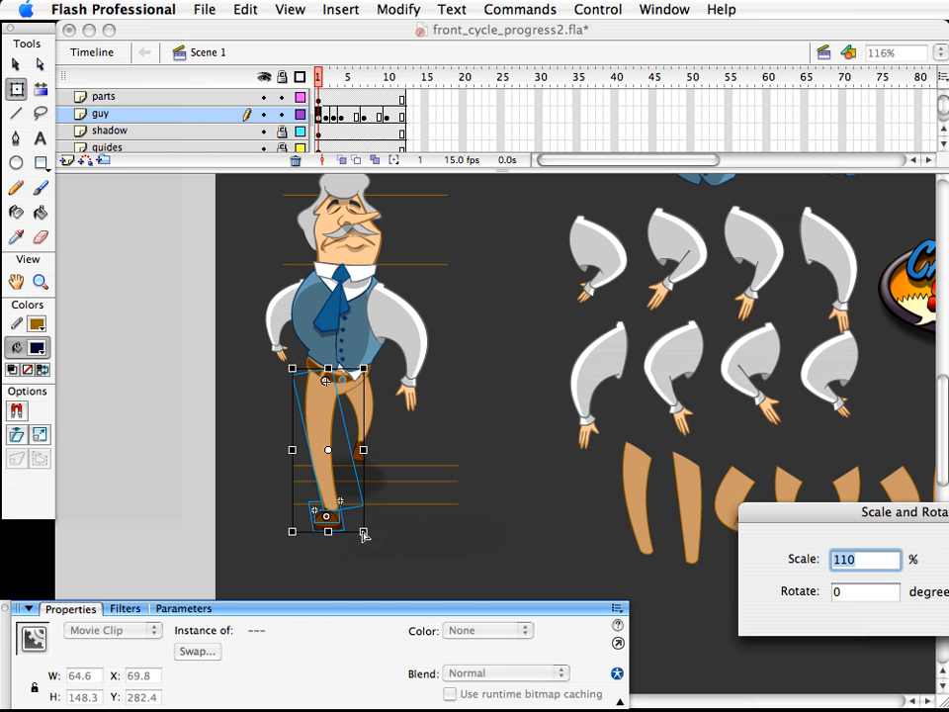
pyautogui.write('104')
pyautogui.press('Return')
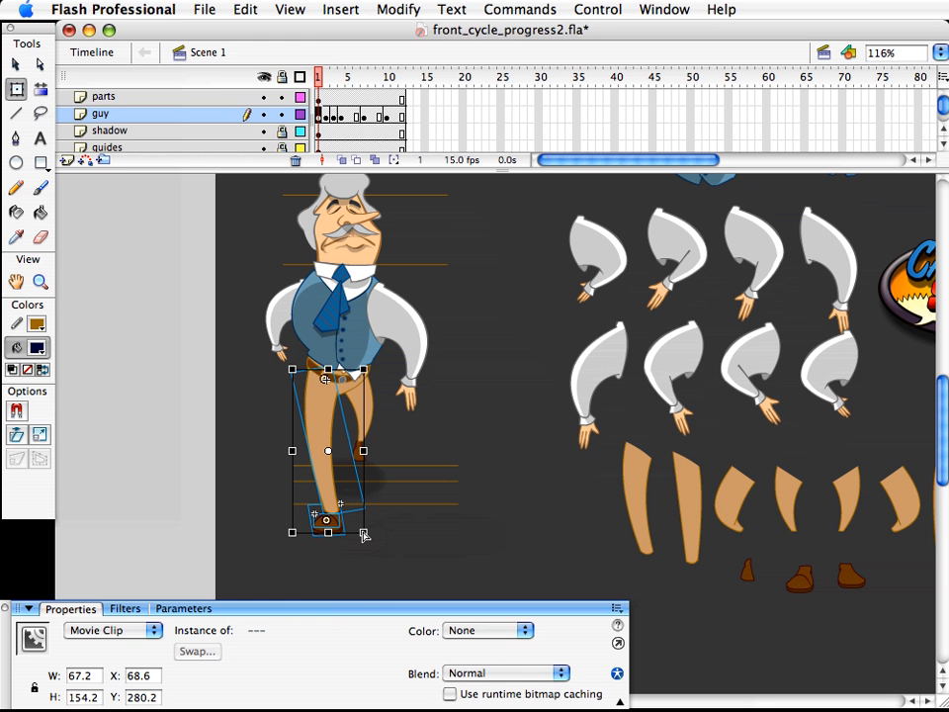
pyautogui.click(454, 541)
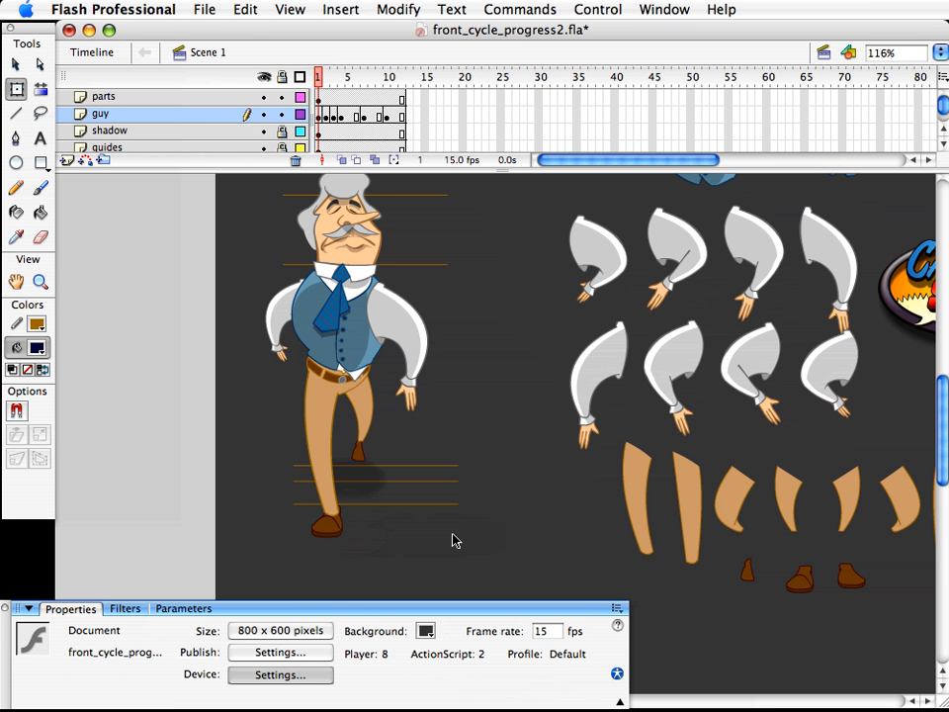
# - Step repeatedly through frames 1 to 4 to check the enlarged front leg and shoe in motion
pyautogui.press('.')
pyautogui.press(',')
pyautogui.press('.')
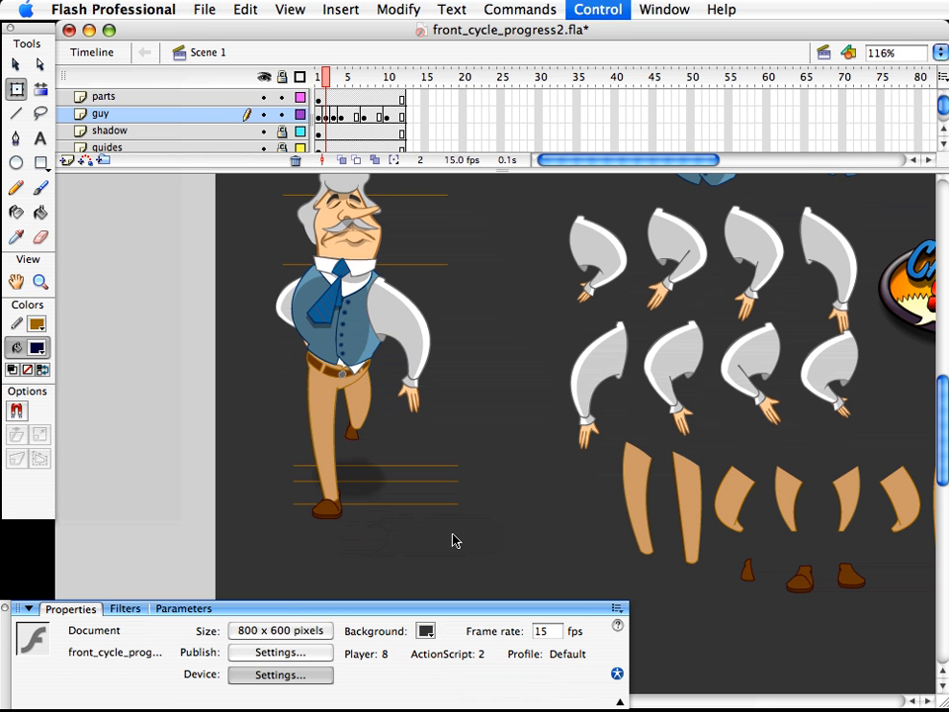
pyautogui.press(',')
pyautogui.press('.')
pyautogui.press(',')
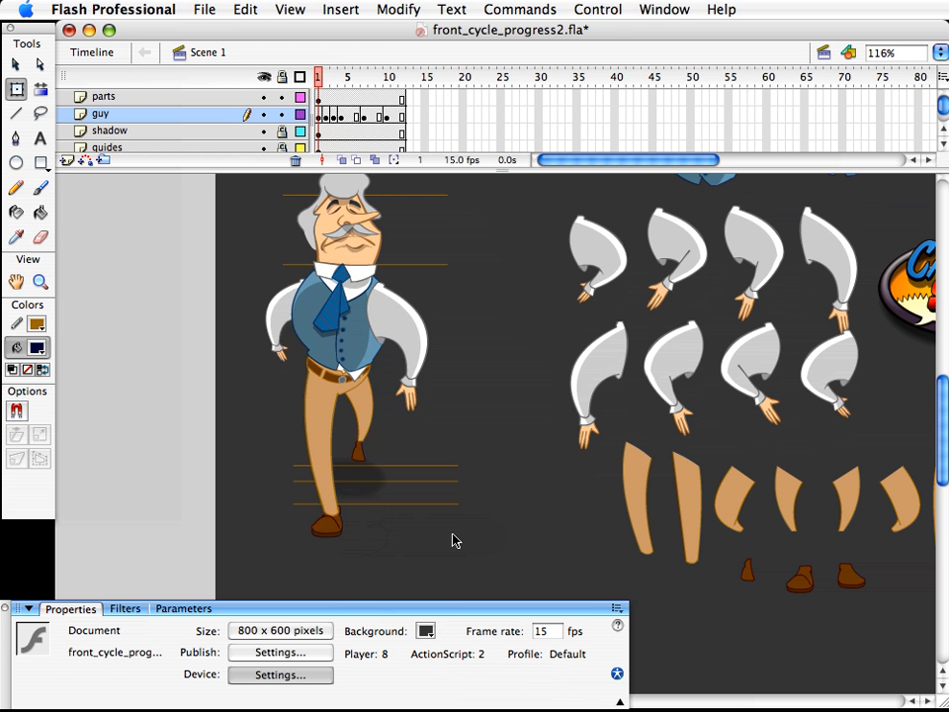
pyautogui.press('.')
pyautogui.press('.')
pyautogui.press('.')
pyautogui.press(',')
pyautogui.press(',')
pyautogui.press(',')
pyautogui.press('.')
pyautogui.press('.')
pyautogui.press('.')
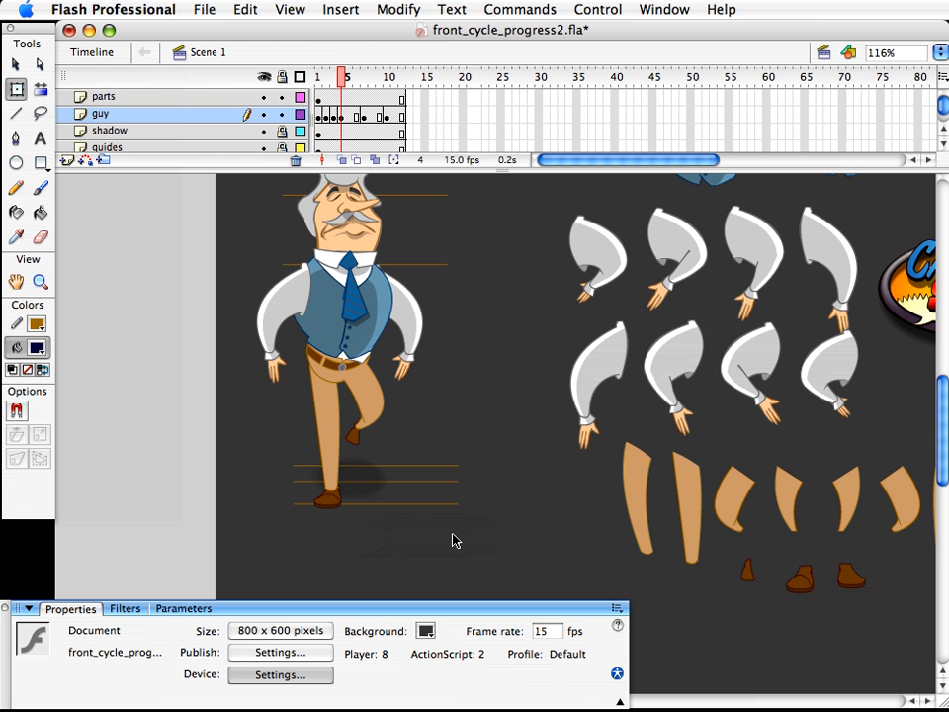
pyautogui.press(',')
pyautogui.press('.')
# - Save the file and insert a keyframe at frame 5 on the guy layer
pyautogui.click(348, 113)
pyautogui.press('super+s')
pyautogui.click(378, 353)
pyautogui.scroll(2, 379, 353)
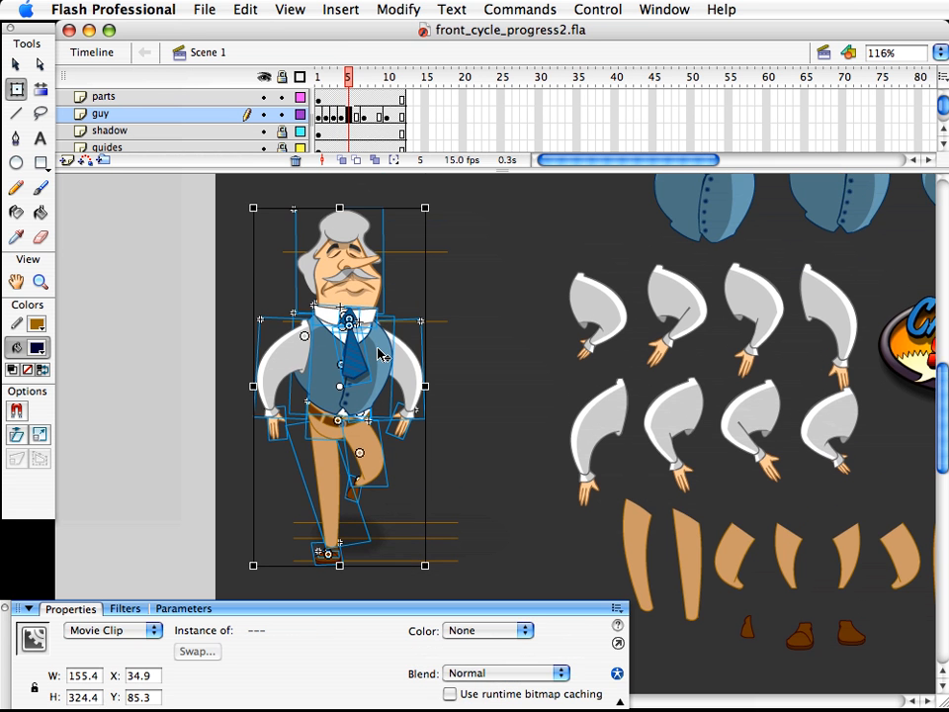
pyautogui.click(521, 321)
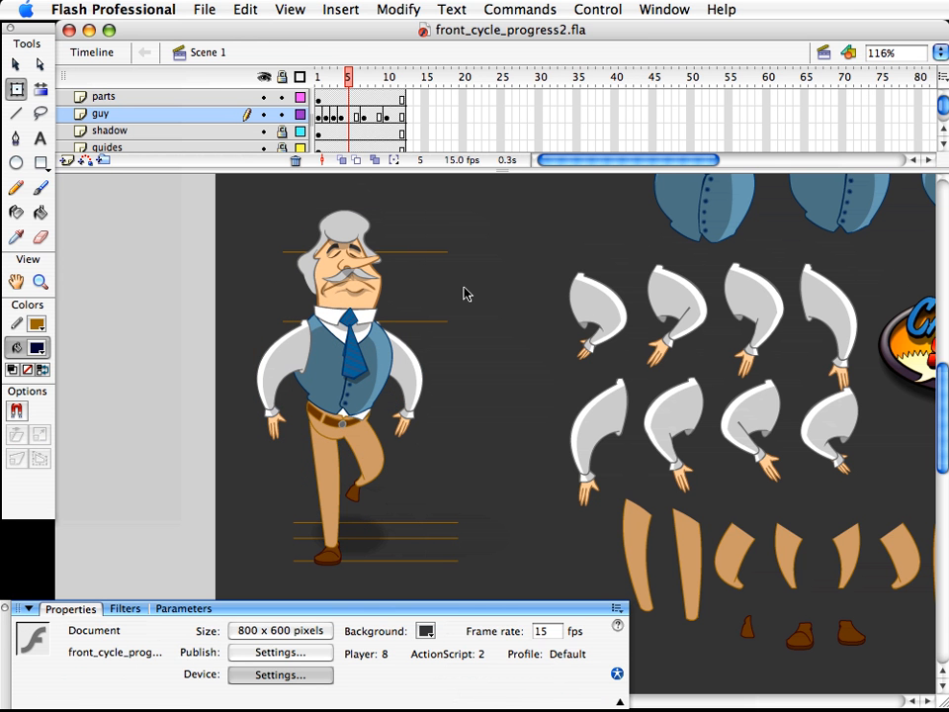
pyautogui.click(353, 116)
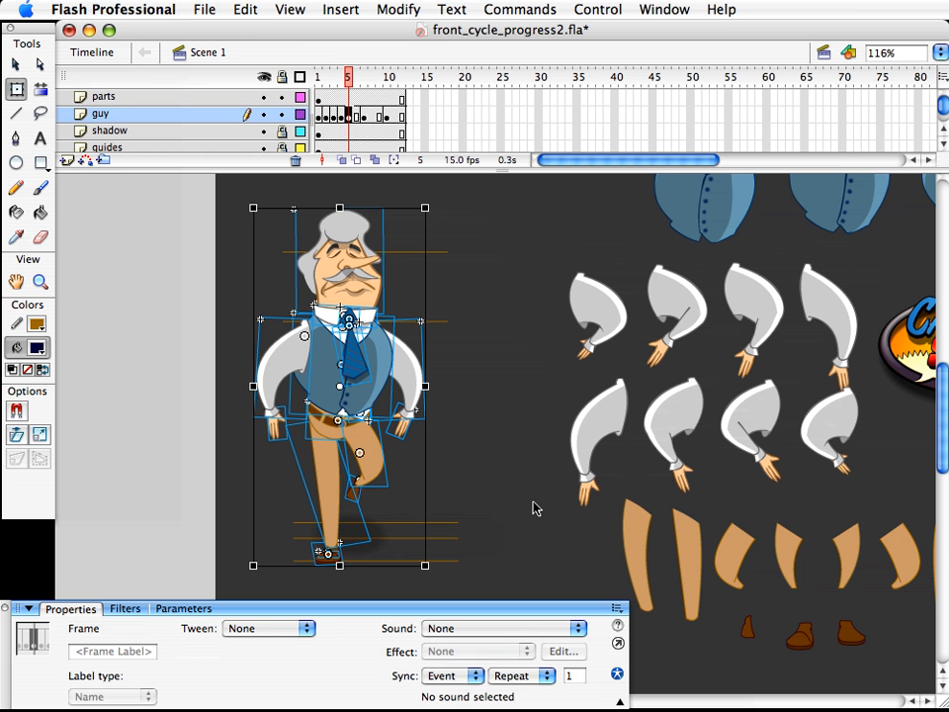
pyautogui.click(484, 458)
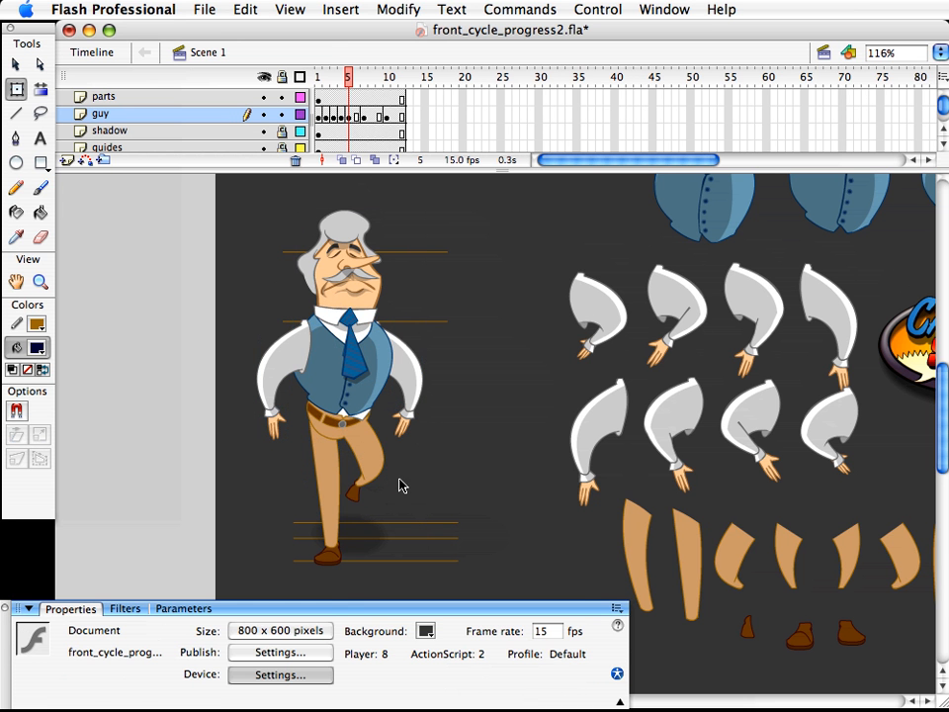
# - Angle the standing leg guy_leg3 in frame 5 slightly toward the raised leg, to about 80.5 by 117.8, and compare it with frame 4
pyautogui.click(336, 485)
pyautogui.press('v')
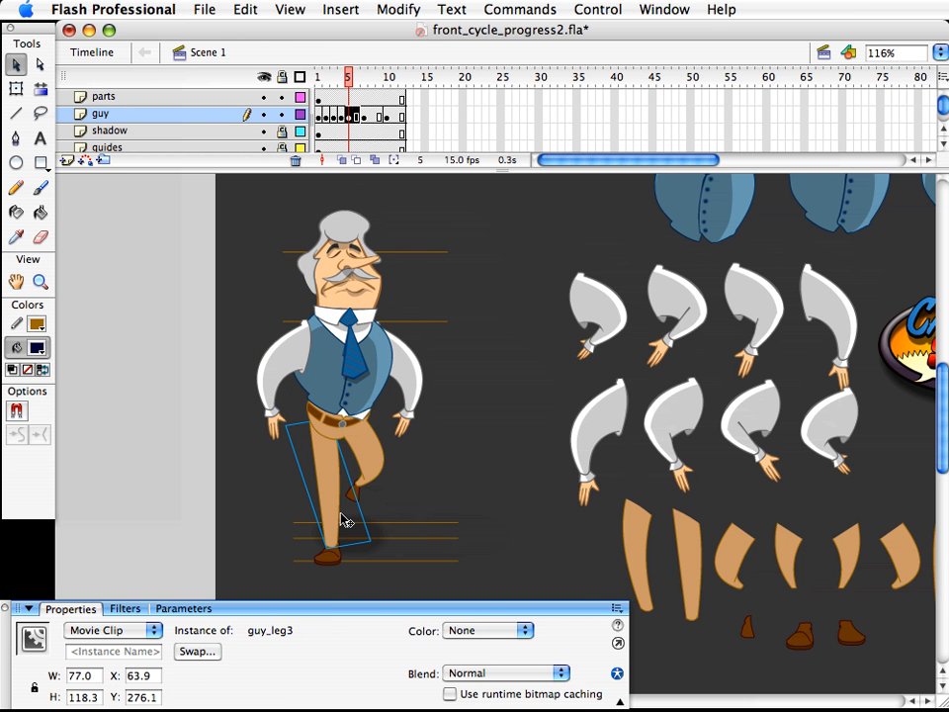
pyautogui.press('q')
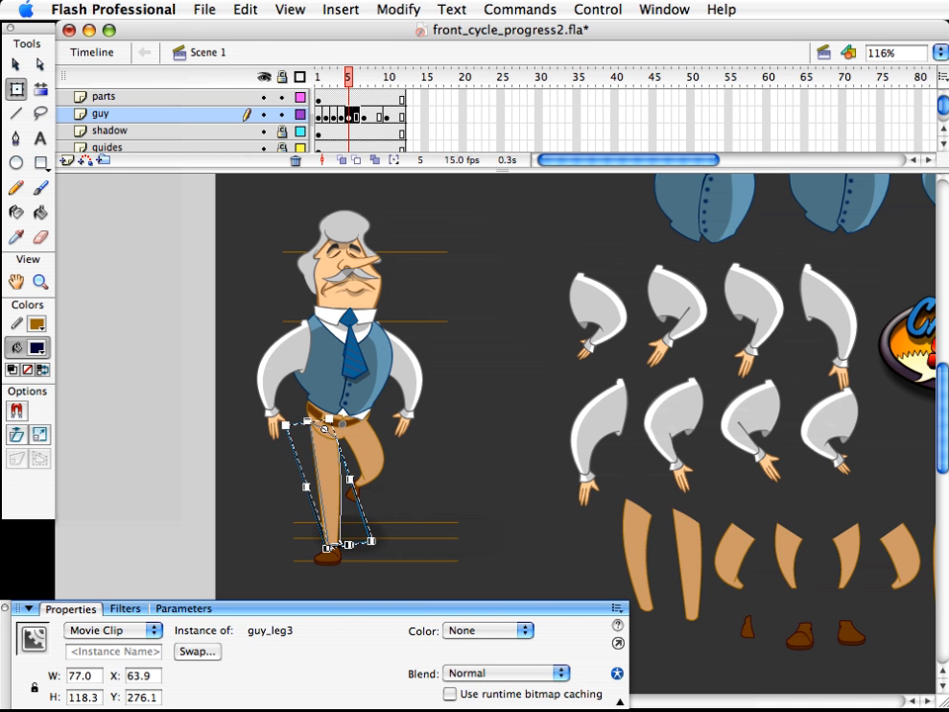
pyautogui.moveTo(347, 544); pyautogui.dragTo(350, 546)
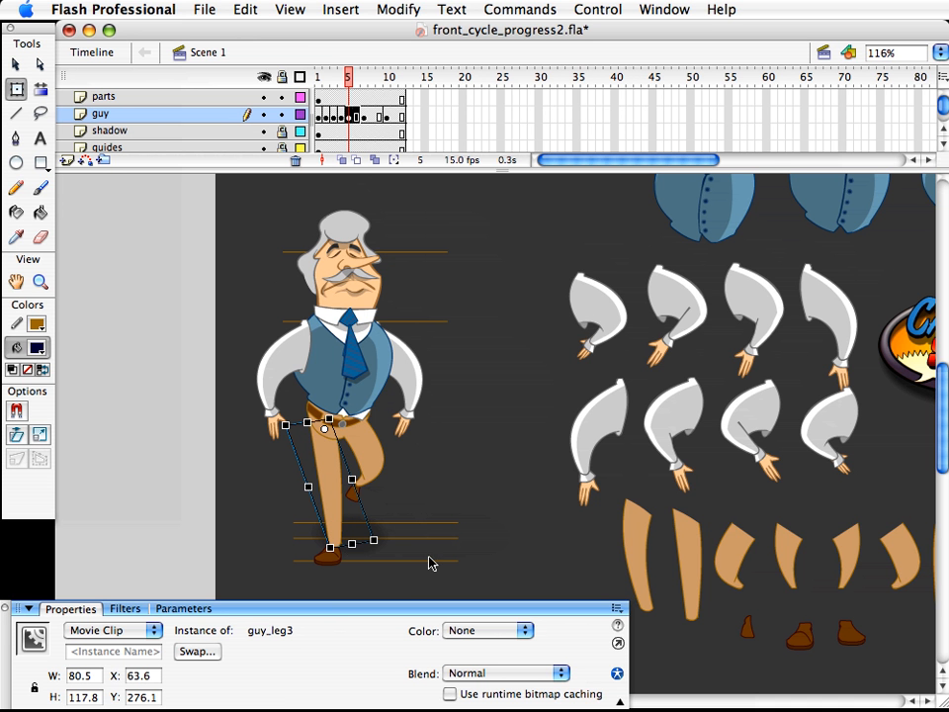
pyautogui.click(346, 117)
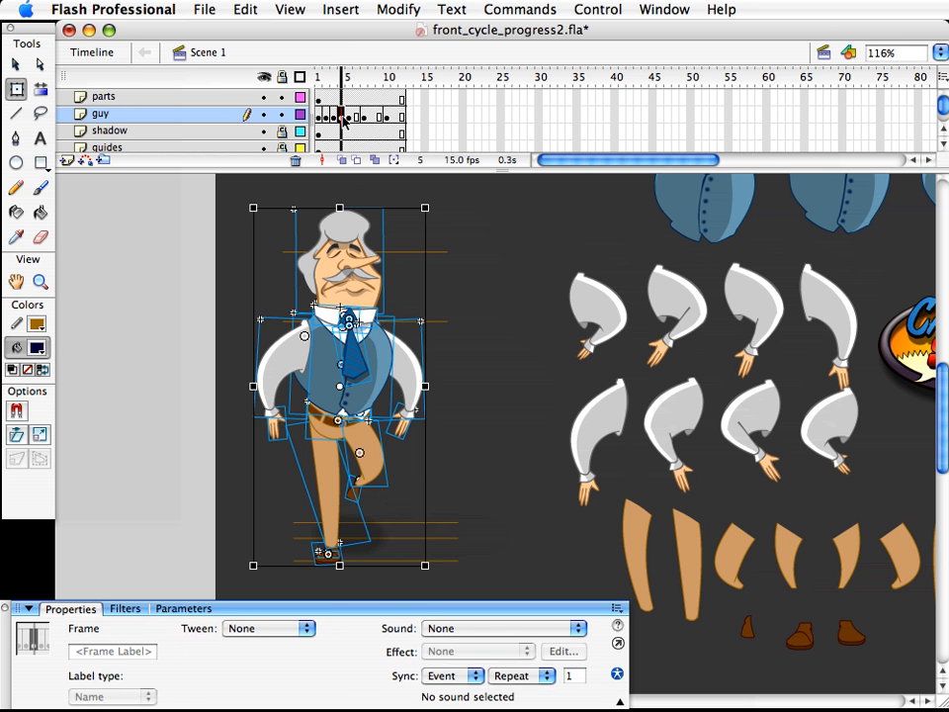
pyautogui.press(',')
pyautogui.click(330, 497)
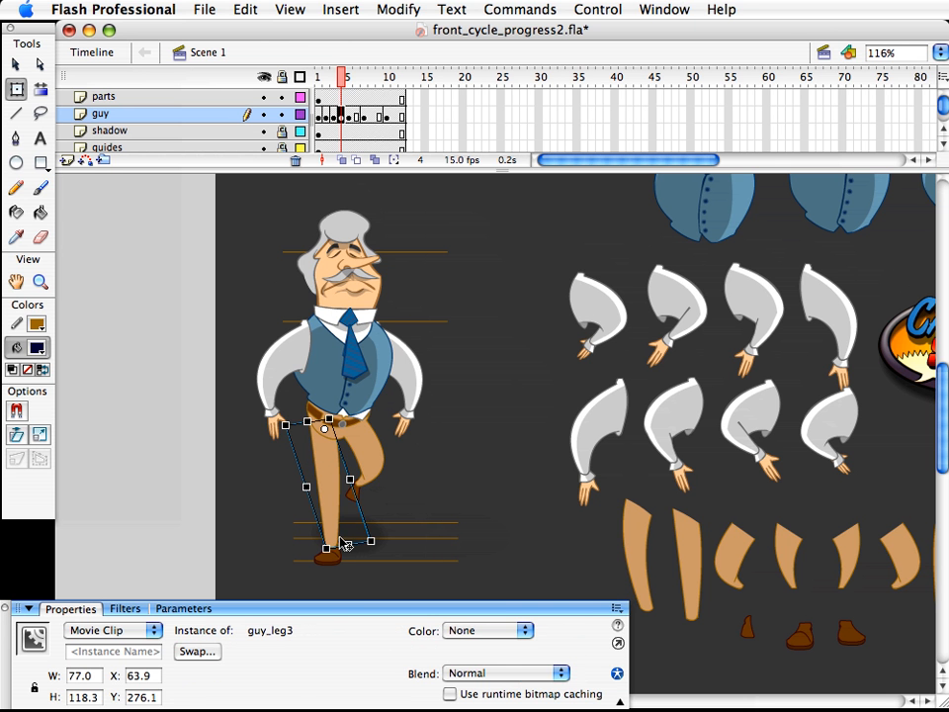
pyautogui.click(352, 79)
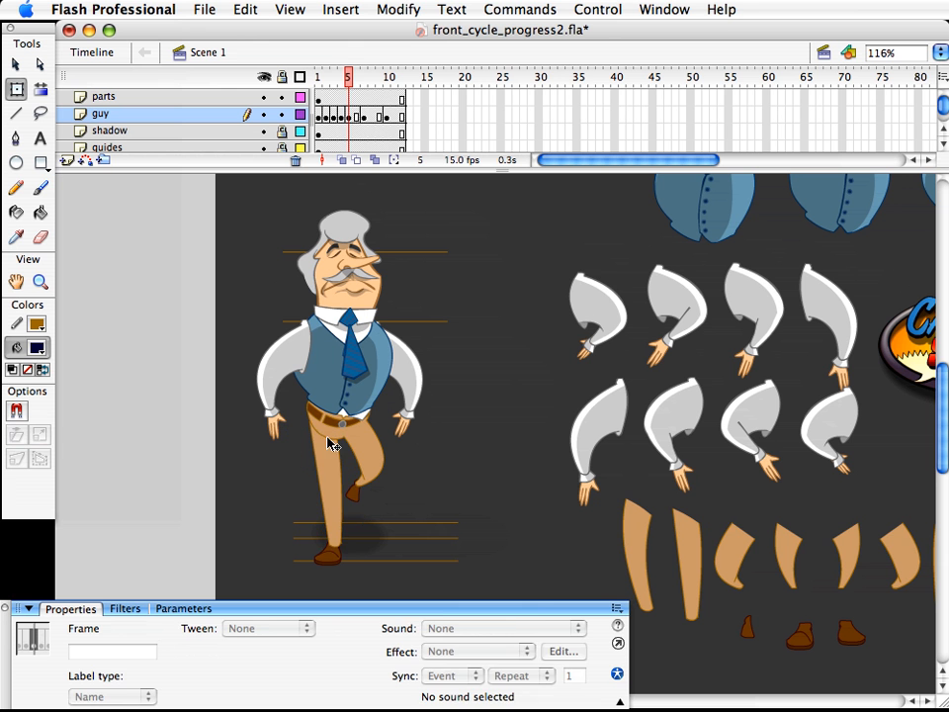
pyautogui.click(349, 506)
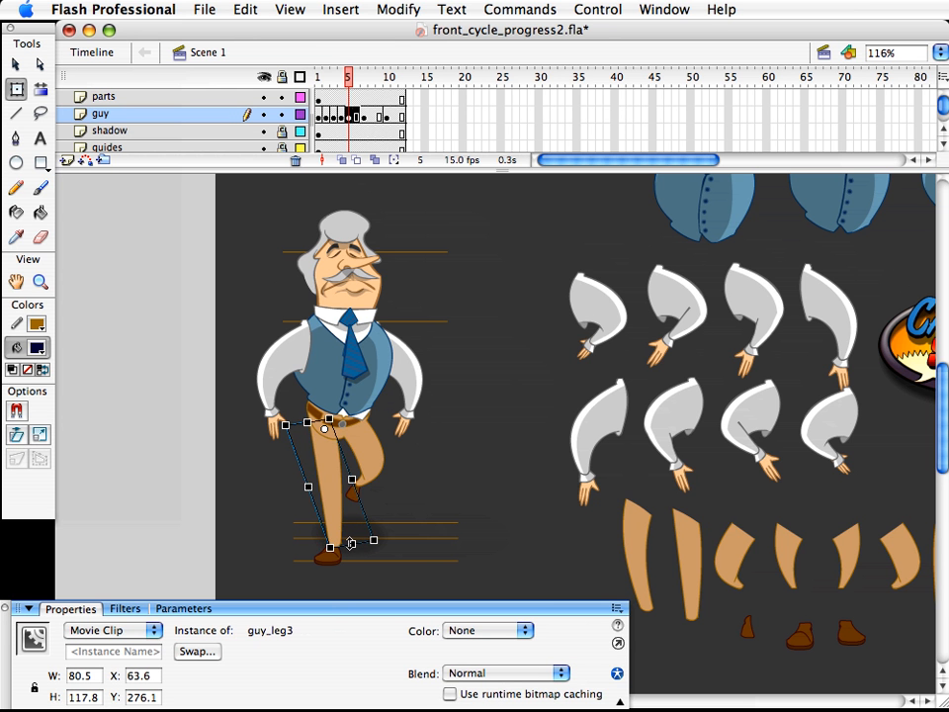
pyautogui.moveTo(351, 543); pyautogui.dragTo(350, 538)
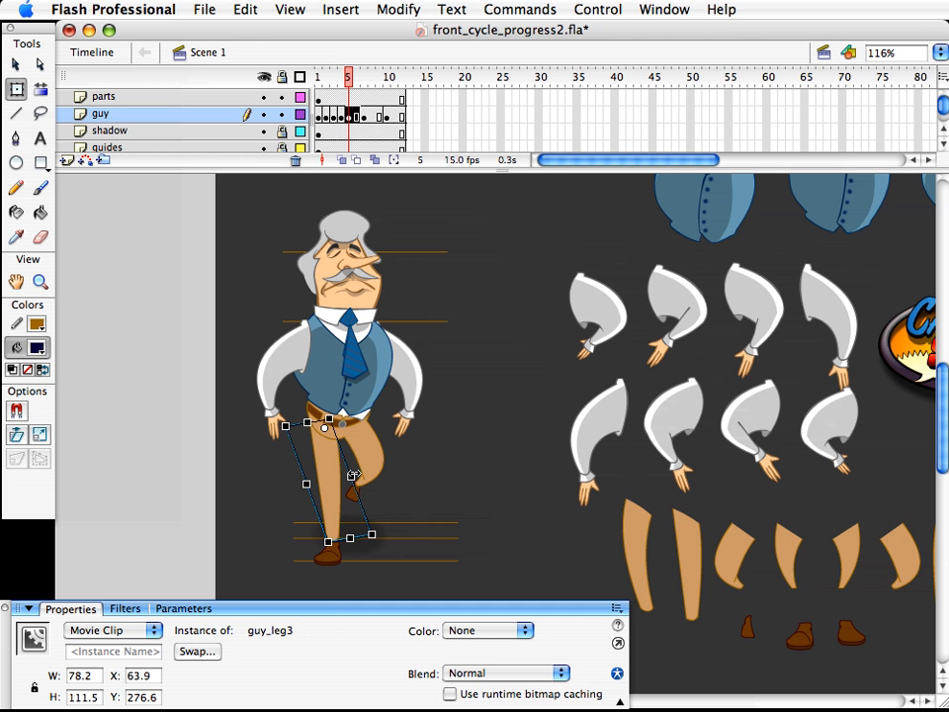
pyautogui.moveTo(352, 475); pyautogui.dragTo(349, 478)
pyautogui.press('super+z')
pyautogui.press('super+z')
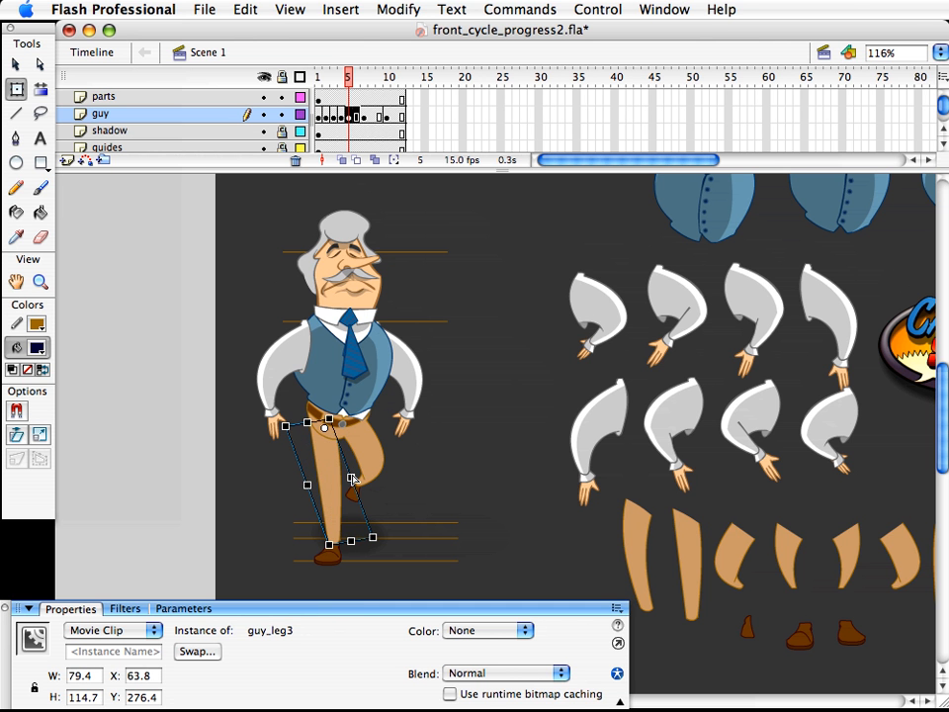
pyautogui.press('super+z')
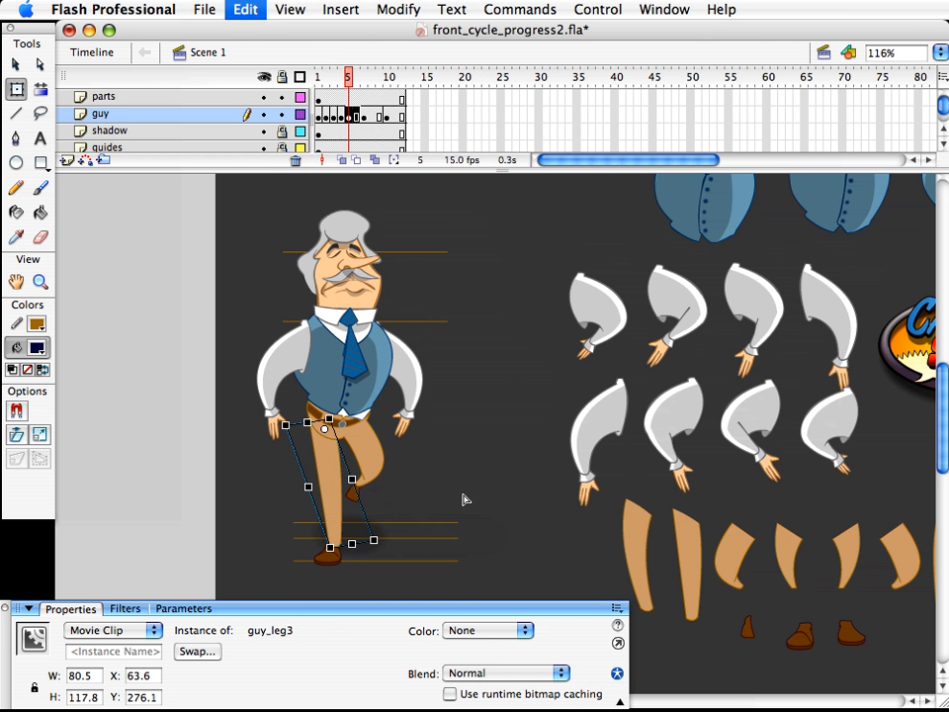
# - Scale the standing leg guy_leg3 in frame 5 to 90%
pyautogui.press('super+alt+s')
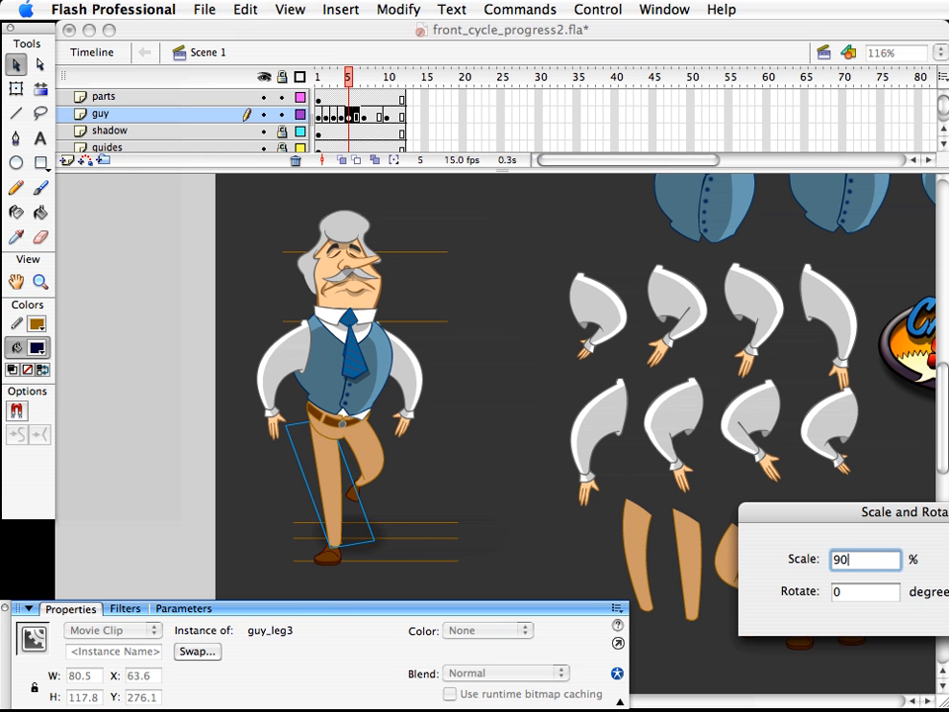
pyautogui.write('90')
pyautogui.press('Return')
pyautogui.press('v')
pyautogui.click(380, 510)
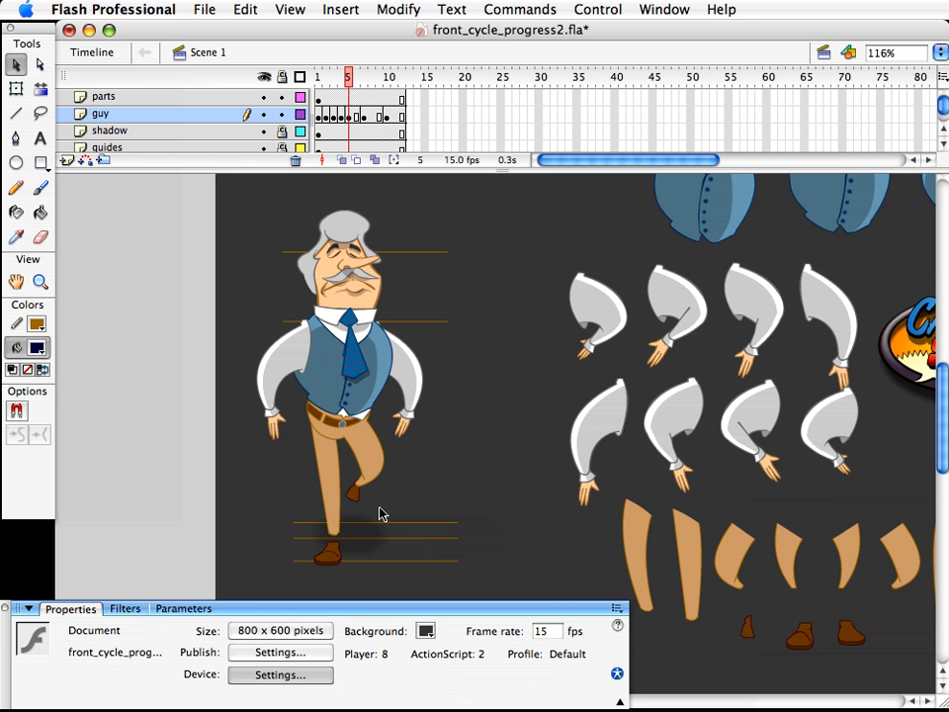
# - Nudge the standing leg's shoe and shoe_top in frame 5 up and slightly right to meet the shortened leg, at about X 88.7, Y 379.6
pyautogui.click(328, 547)
pyautogui.click(333, 555)
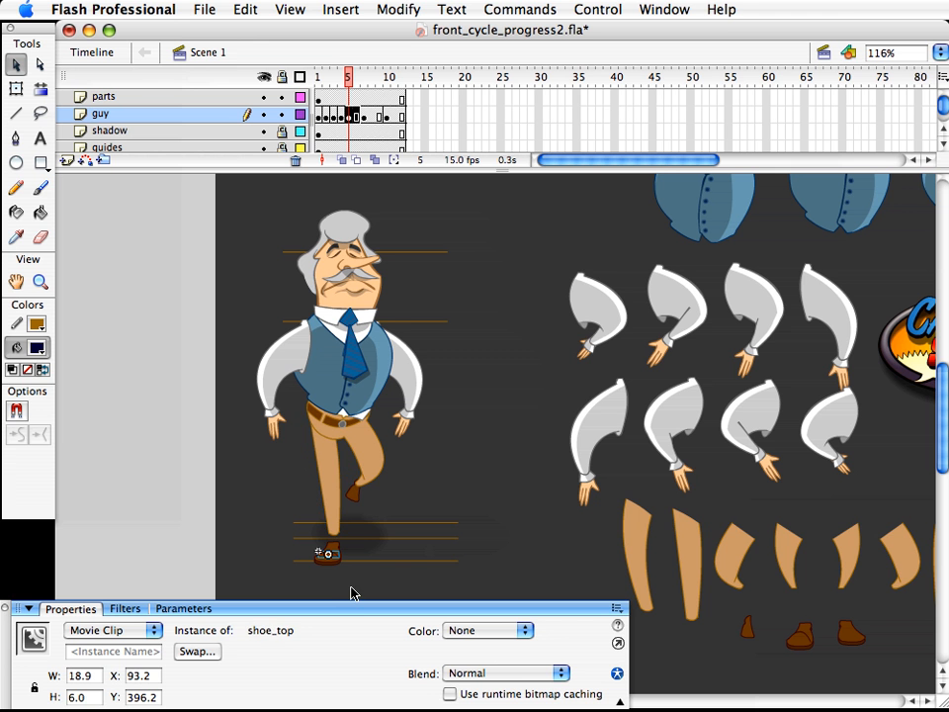
pyautogui.keyDown('shift'); pyautogui.click(332, 566); pyautogui.keyUp('shift')
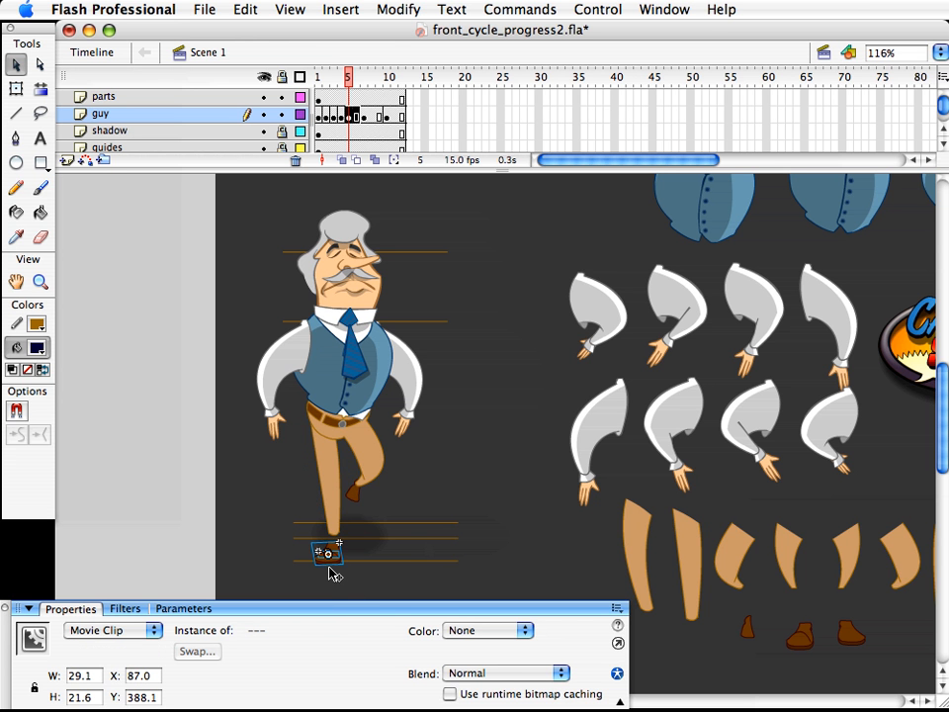
pyautogui.press('Up')
pyautogui.press('Up')
pyautogui.press('Up')
pyautogui.press('Up')
pyautogui.press('Up')
pyautogui.press('Up')
pyautogui.press('Up')
pyautogui.press('Up')
pyautogui.press('Right')
pyautogui.press('Right')
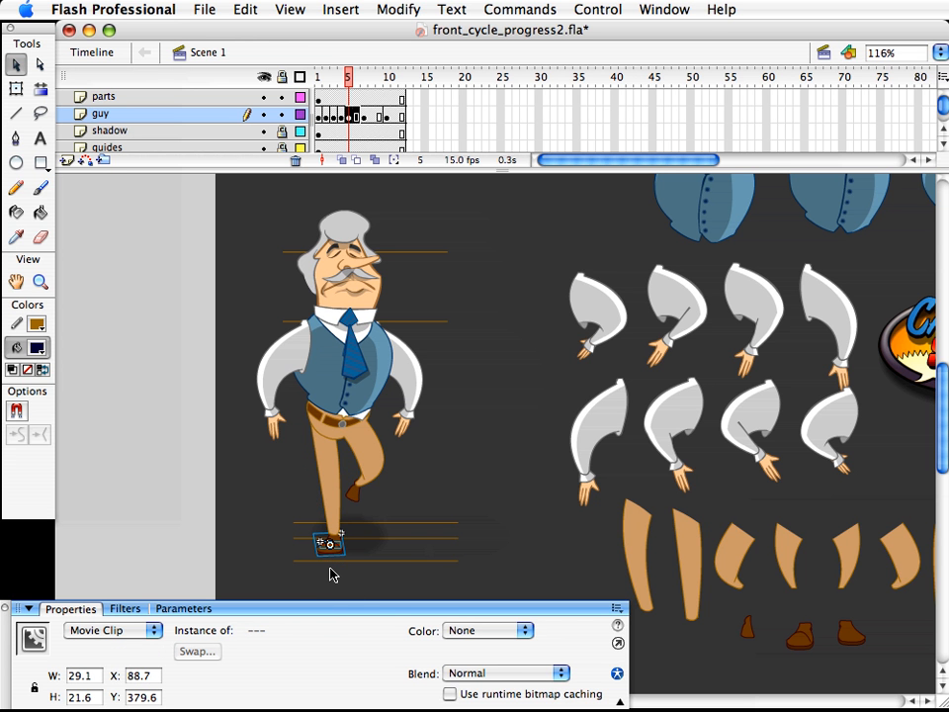
# - Nudge the standing foot's shoe up slightly in frame 5 and delete the shoe_top piece over it
pyautogui.press('Up')
pyautogui.click(350, 538)
pyautogui.click(333, 545)
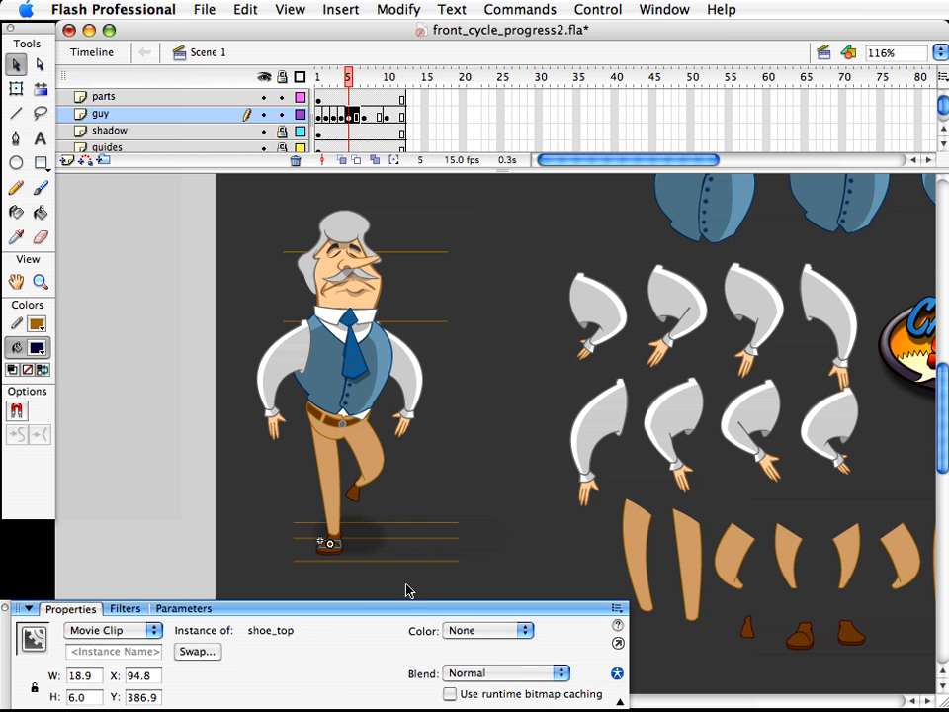
pyautogui.click(407, 591)
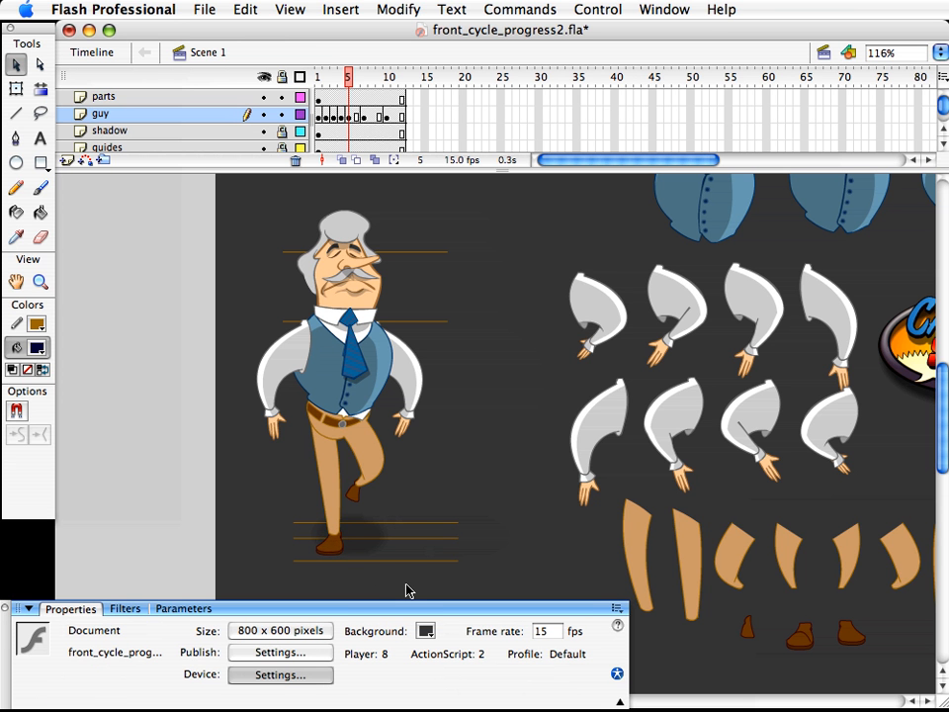
# - Scale guy_shoe1 in frame 5 to 90%, raise it to about X 91.0, Y 377.1, and compare neighbouring frames
pyautogui.click(332, 557)
pyautogui.press('super+alt+s')
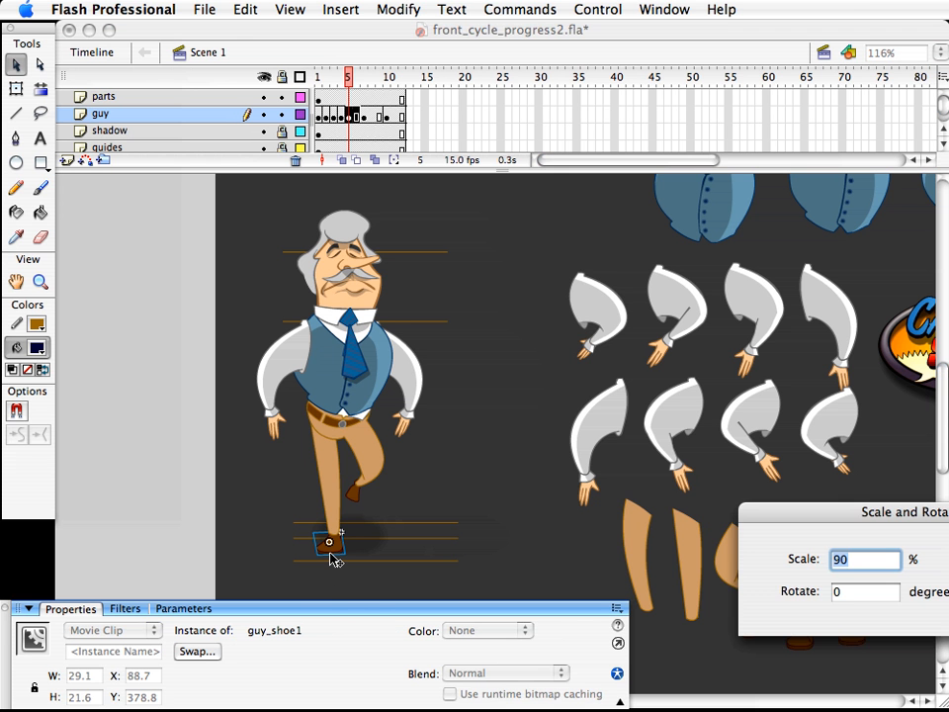
pyautogui.press('Return')
pyautogui.moveTo(333, 558); pyautogui.dragTo(333, 555)
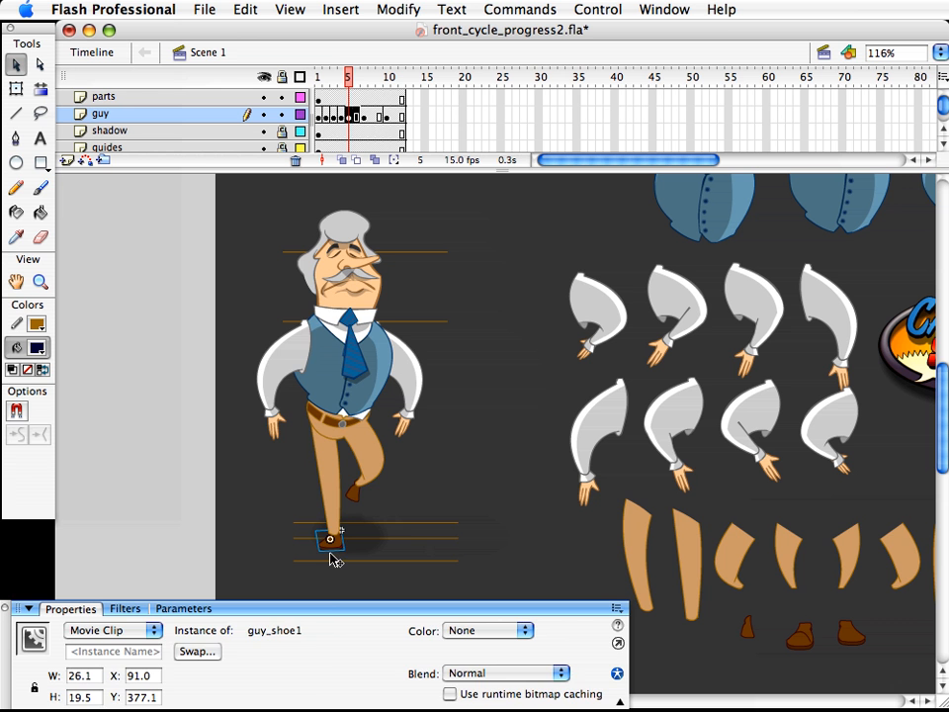
pyautogui.click(404, 522)
pyautogui.moveTo(348, 77)
pyautogui.mouseDown()
pyautogui.moveTo(329, 79)
pyautogui.moveTo(358, 81)
pyautogui.moveTo(318, 80)
pyautogui.moveTo(348, 77)
pyautogui.mouseUp()
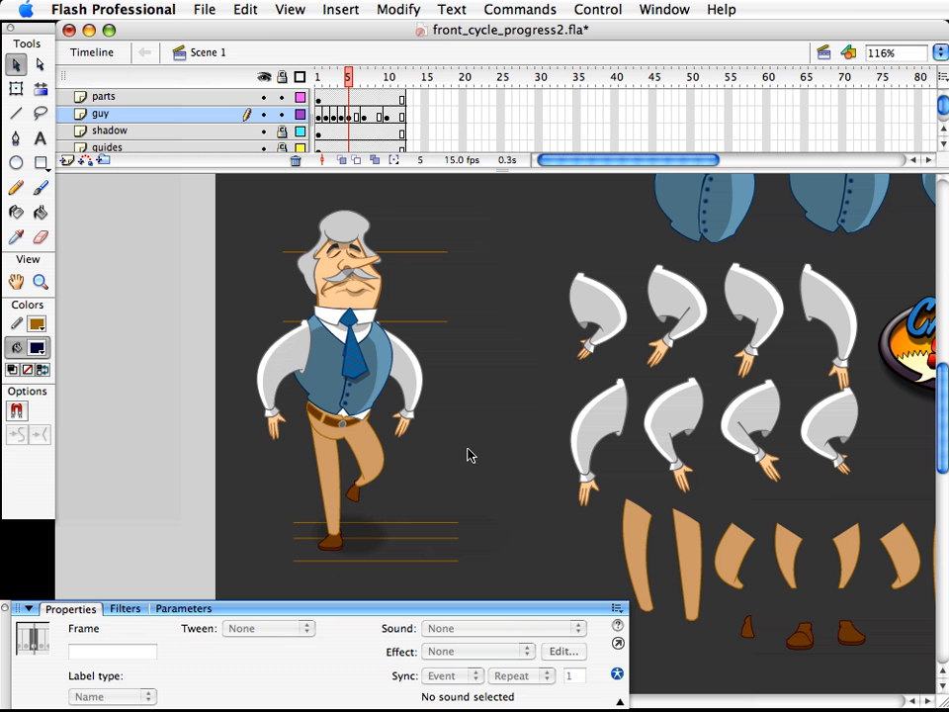
# - Raise the head, torso, arms and hips together in frame 5 to about Y 82.8
pyautogui.moveTo(505, 451); pyautogui.dragTo(231, 202)
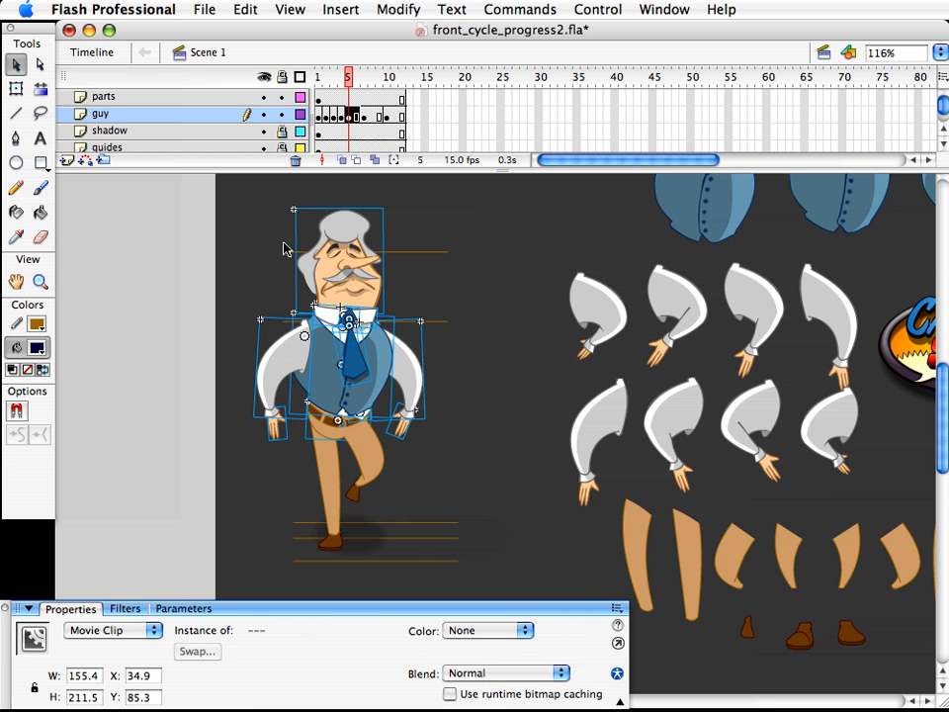
pyautogui.press('Up')
pyautogui.press('Up')
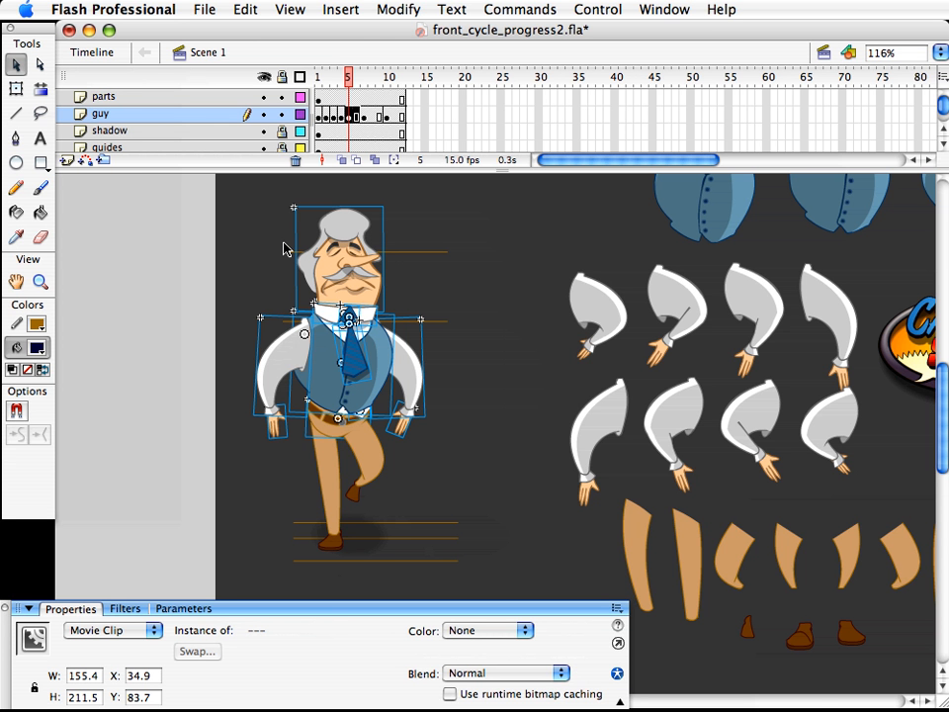
pyautogui.press('Up')
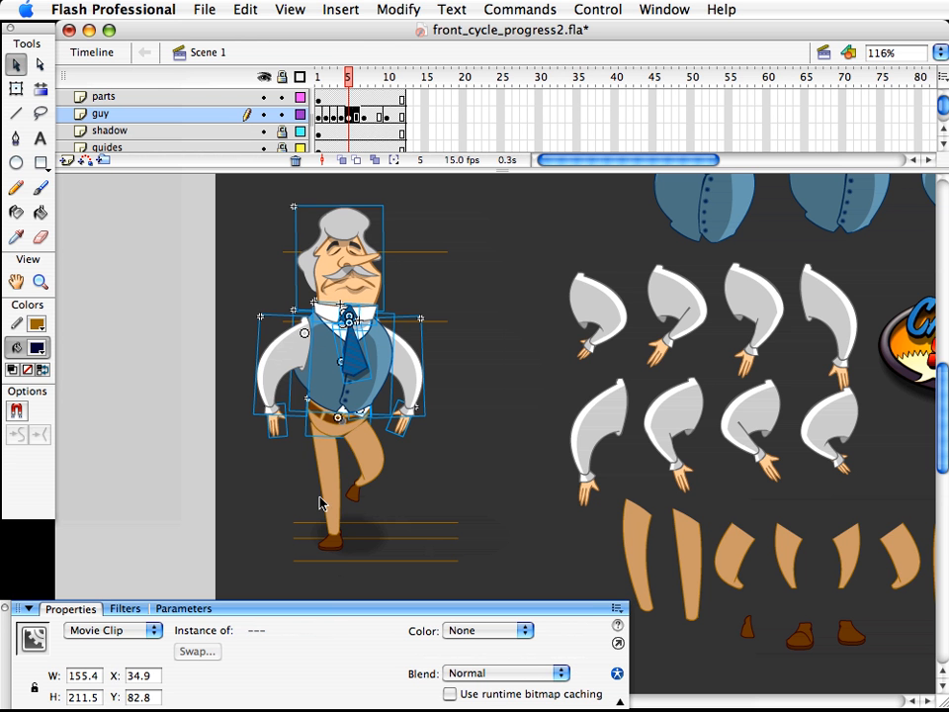
# - Move the standing leg and its shoe up to follow the raised hips, at about X 68.0, Y 274.5
pyautogui.click(337, 552)
pyautogui.moveTo(337, 556); pyautogui.dragTo(339, 554)
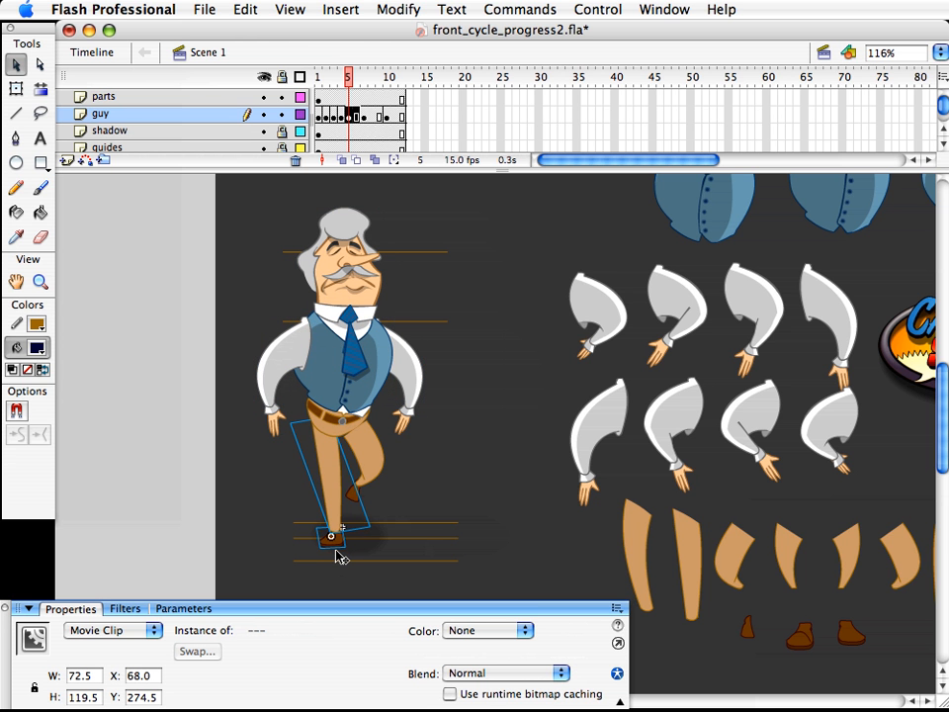
pyautogui.moveTo(349, 81)
pyautogui.mouseDown()
pyautogui.moveTo(310, 88)
pyautogui.moveTo(348, 87)
pyautogui.mouseUp()
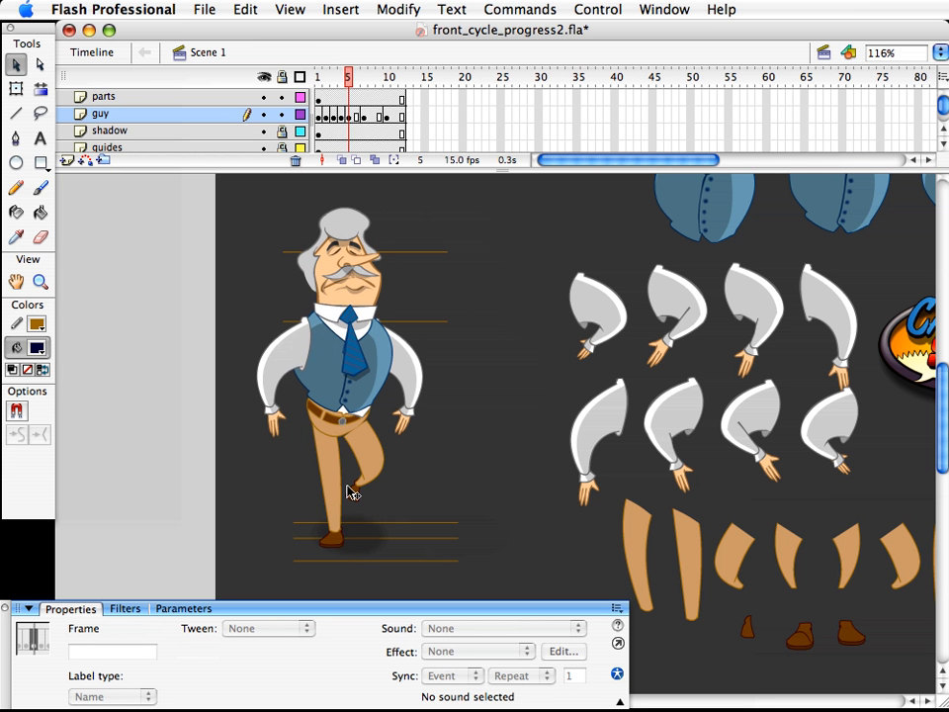
# - Stretch the standing leg and shoe together slightly downward with Free Transform in frame 5, and compare the pose with nearby frames
pyautogui.click(337, 542)
pyautogui.keyDown('shift'); pyautogui.click(335, 550); pyautogui.keyUp('shift')
pyautogui.press('q')
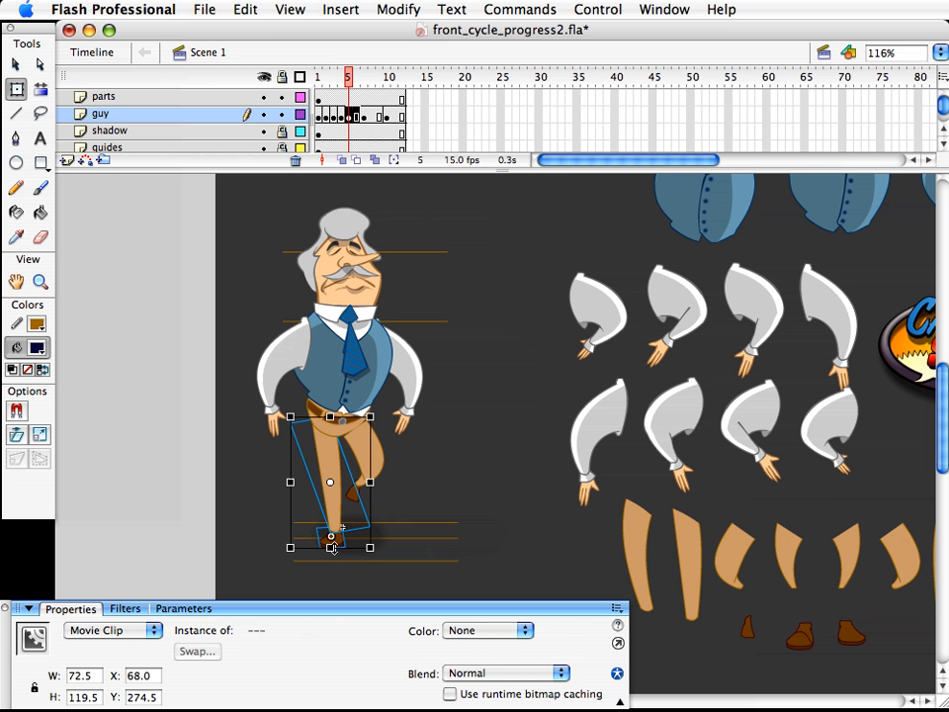
pyautogui.moveTo(330, 550); pyautogui.dragTo(348, 555)
pyautogui.click(433, 504)
pyautogui.moveTo(346, 80)
pyautogui.mouseDown()
pyautogui.moveTo(338, 79)
pyautogui.moveTo(358, 75)
pyautogui.moveTo(322, 76)
pyautogui.moveTo(364, 76)
pyautogui.moveTo(337, 76)
pyautogui.moveTo(348, 77)
pyautogui.mouseUp()
# - Duplicate the raised leg's guy_leg4 symbol in frame 5 as guy_leg48
pyautogui.click(382, 452)
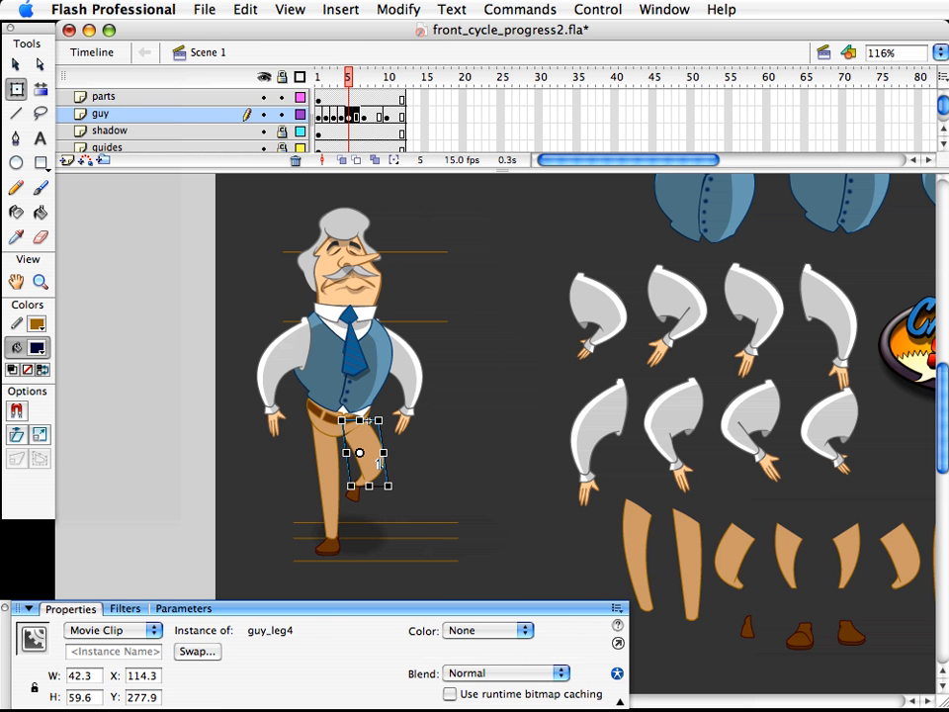
pyautogui.press('super+d')
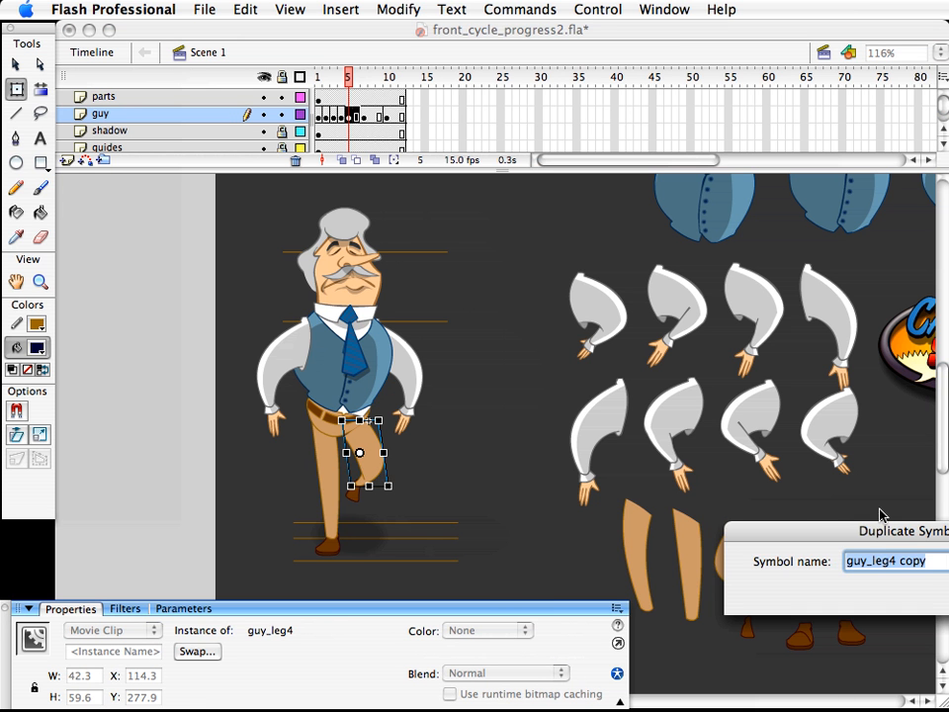
pyautogui.moveTo(876, 530); pyautogui.dragTo(755, 578)
pyautogui.write('8')
pyautogui.press('Return')
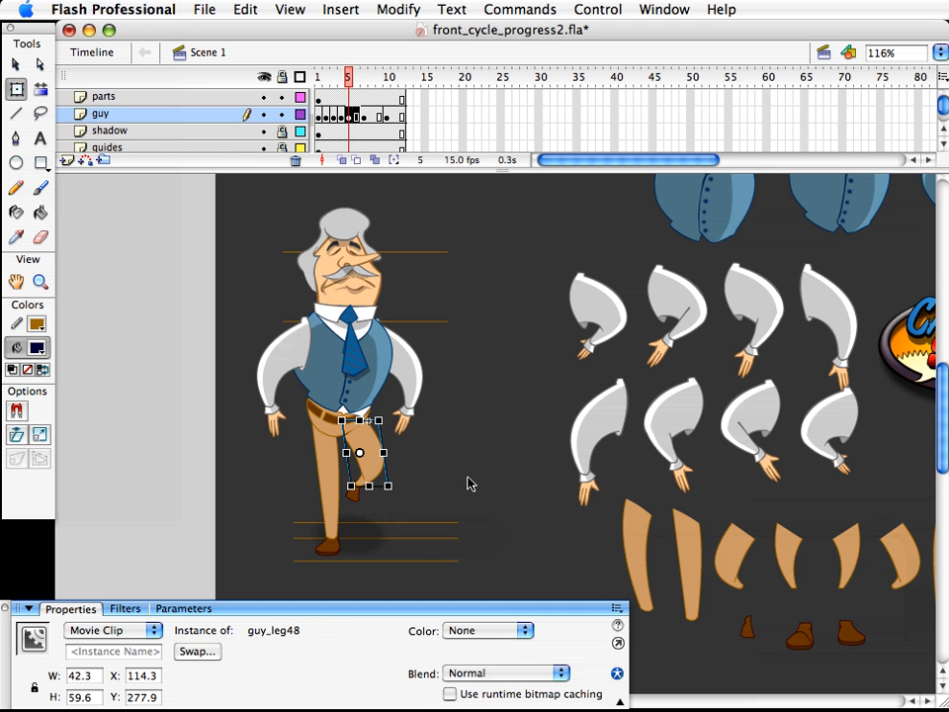
# - Transform the raised leg guy_leg48 so it hangs more upright, at about 36.0 by 63.5
pyautogui.press('v')
pyautogui.press('q')
pyautogui.press('v')
pyautogui.press('q')
pyautogui.moveTo(388, 486); pyautogui.dragTo(393, 495)
pyautogui.press('v')
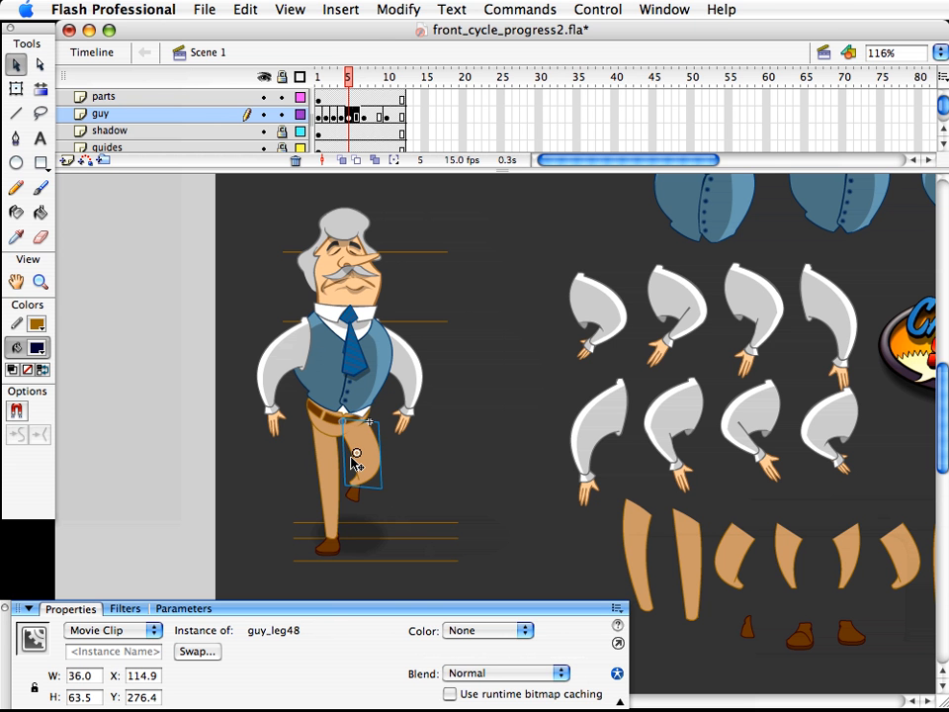
# - Edit the guy_leg48 symbol, pulling the bottom of the bent knee down and drawing the outer curve inward
pyautogui.doubleClick(353, 457)
pyautogui.click(41, 279)
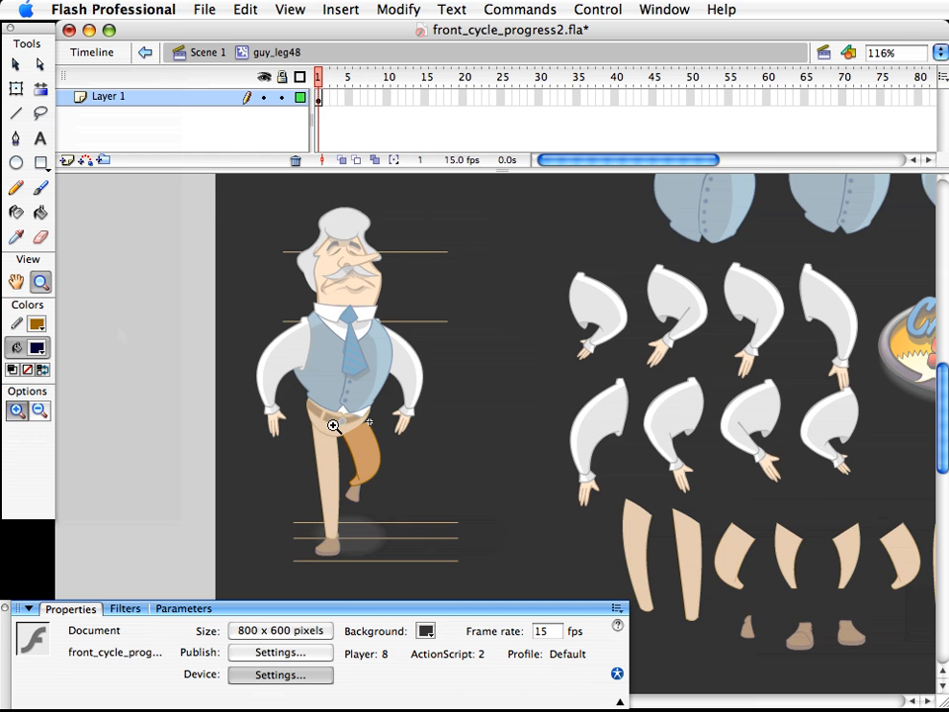
pyautogui.moveTo(332, 424); pyautogui.dragTo(430, 532)
pyautogui.press('v')
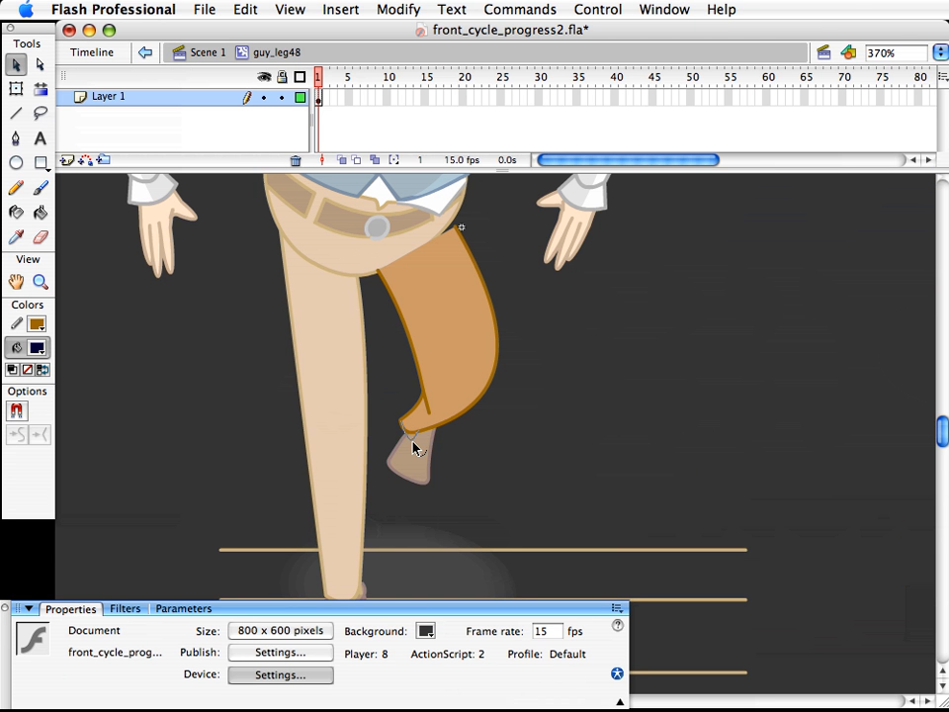
pyautogui.moveTo(427, 439); pyautogui.dragTo(452, 461)
pyautogui.moveTo(502, 391); pyautogui.dragTo(490, 394)
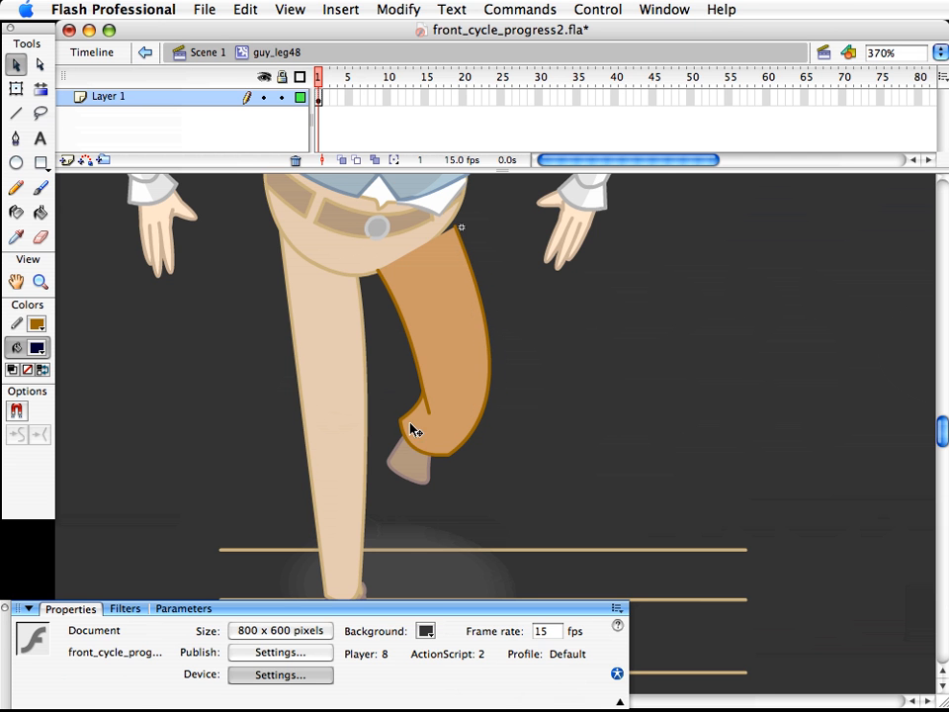
# - Reshape guy_leg48's lower end into a rounded, longer knee with the cuff corner lowered, and return to Scene 1
pyautogui.moveTo(401, 425); pyautogui.dragTo(415, 446)
pyautogui.press('super+z')
pyautogui.click(469, 489)
pyautogui.moveTo(440, 465); pyautogui.dragTo(451, 462)
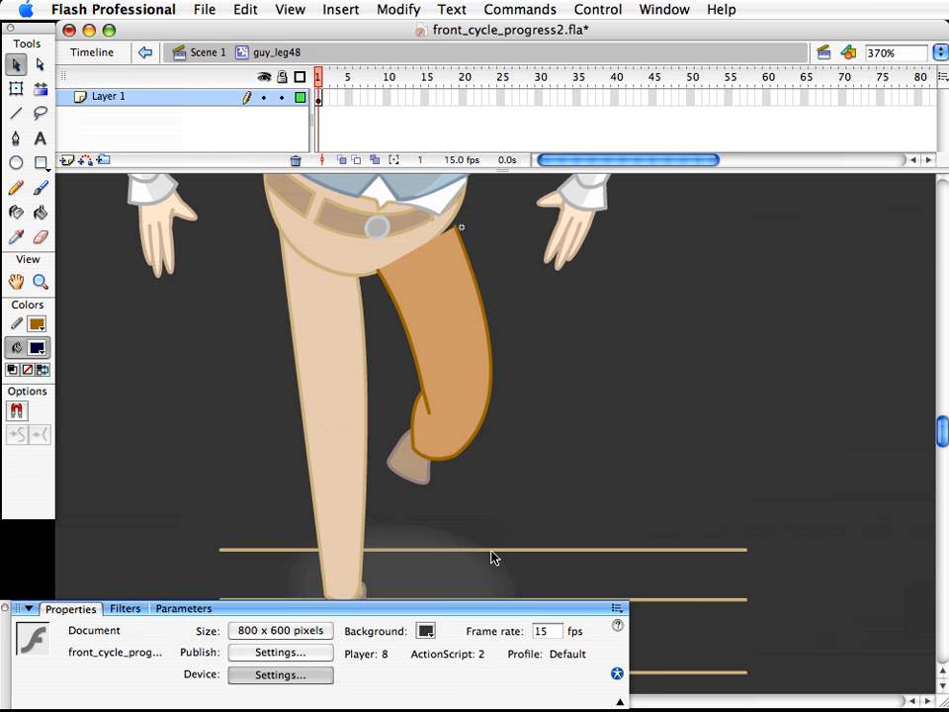
pyautogui.moveTo(423, 405); pyautogui.dragTo(415, 450)
pyautogui.click(210, 55)
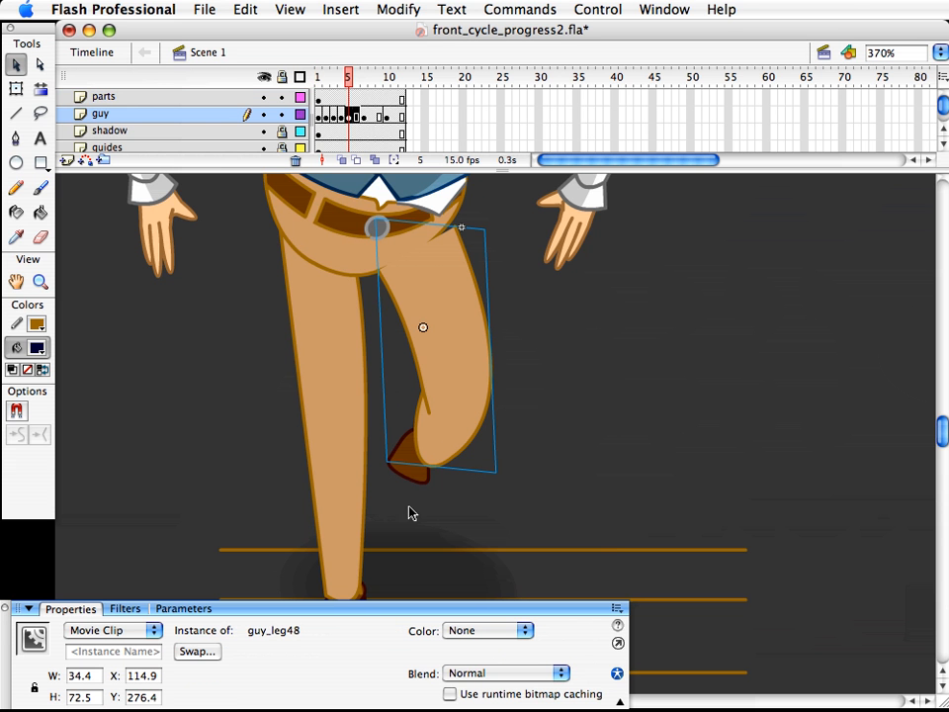
# - Rotate the raised foot's guy_shoe2 to point straight down below the knee, at about X 121.0, Y 330.5
pyautogui.click(409, 478)
pyautogui.press('q')
pyautogui.moveTo(430, 494); pyautogui.dragTo(453, 489)
pyautogui.press('v')
pyautogui.press('q')
pyautogui.press('v')
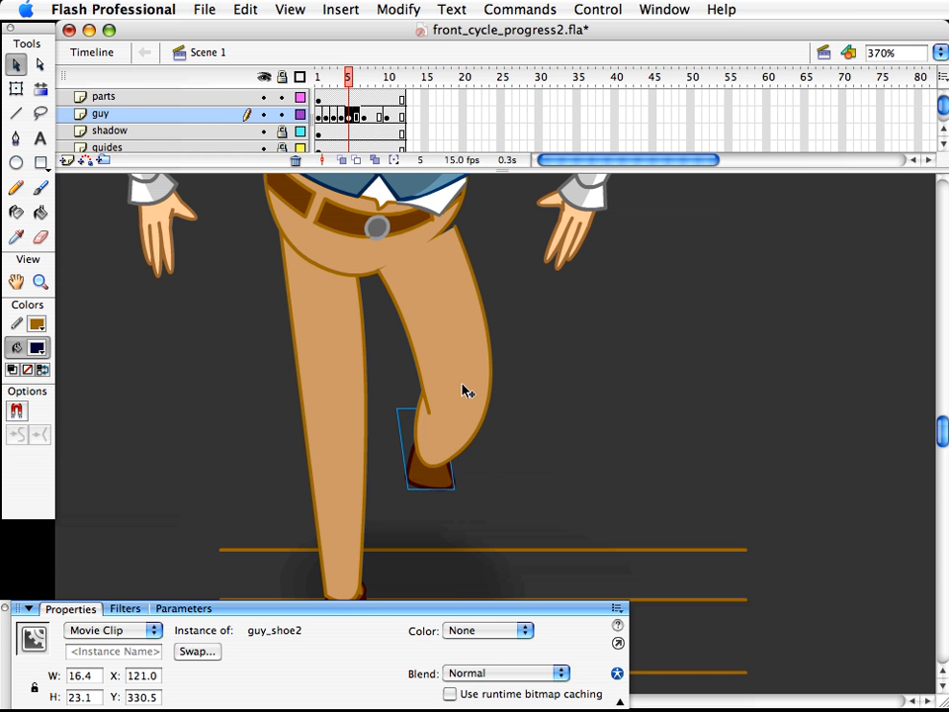
# - Skew the raised leg and shoe together slightly toward the standing leg, and nudge them left and up to about X 114.2
pyautogui.keyDown('shift'); pyautogui.click(461, 434); pyautogui.keyUp('shift')
pyautogui.press('q')
pyautogui.moveTo(437, 488); pyautogui.dragTo(431, 489)
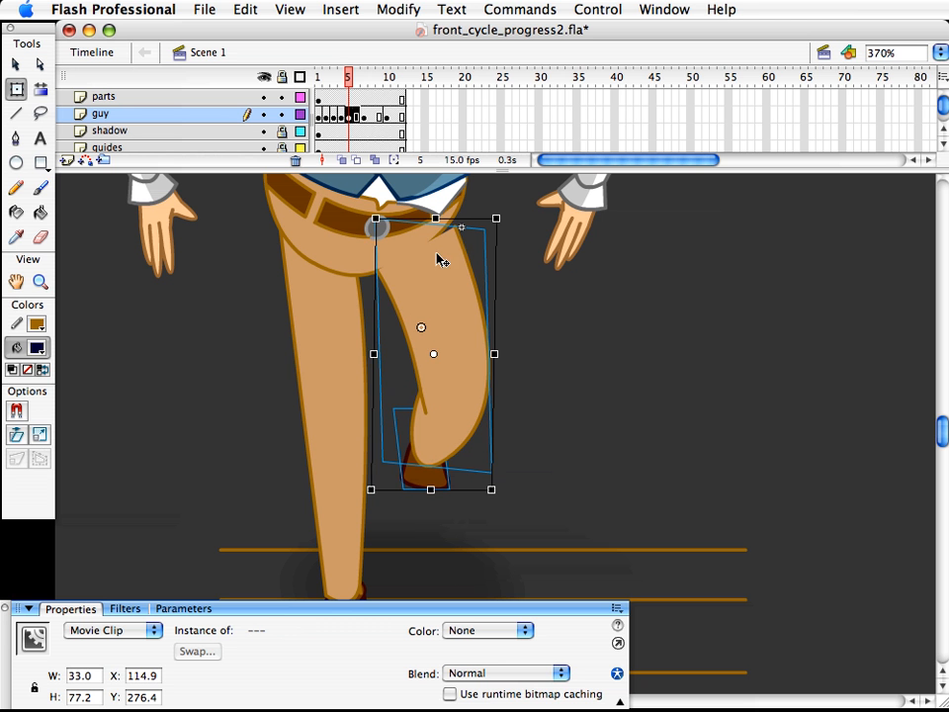
pyautogui.press('Left')
pyautogui.press('Left')
pyautogui.press('Up')
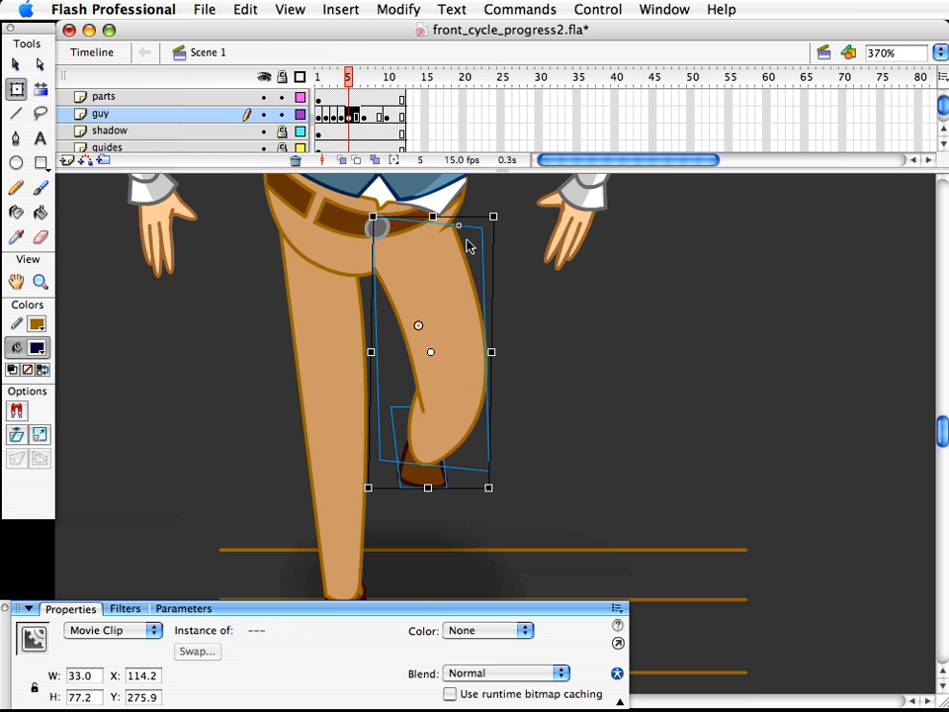
pyautogui.press('Up')
pyautogui.click(218, 291)
# - Examine the whole figure's pose in frame 5, including the arm and tie, against the neighbouring frames
pyautogui.press('z')
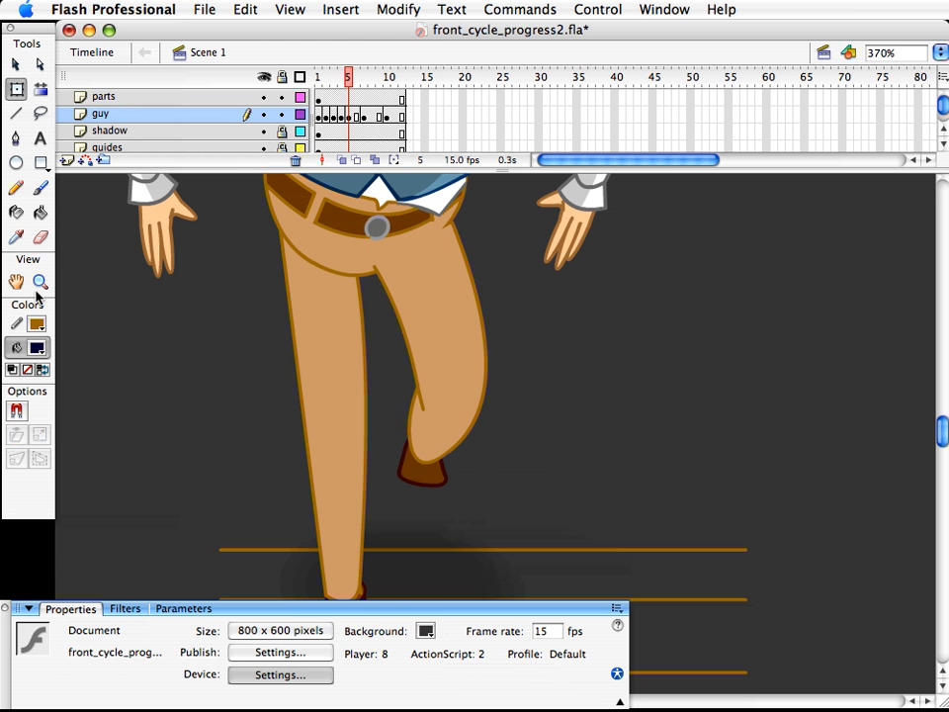
pyautogui.keyDown('alt'); pyautogui.click(562, 453); pyautogui.keyUp('alt')
pyautogui.keyDown('alt'); pyautogui.click(561, 453); pyautogui.keyUp('alt')
pyautogui.moveTo(469, 350); pyautogui.dragTo(459, 402)
pyautogui.press('v')
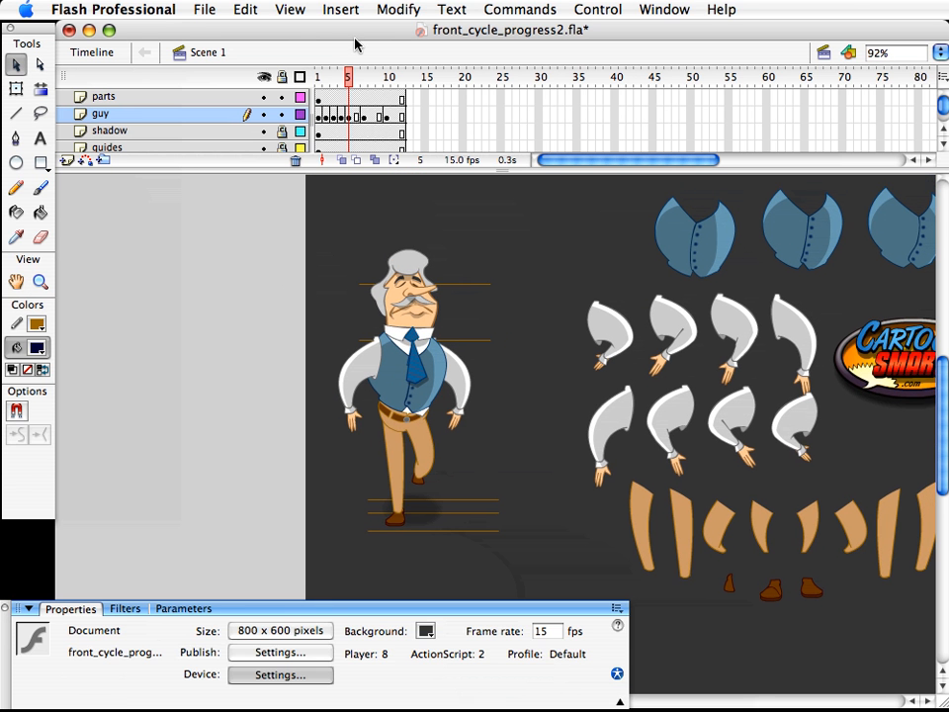
pyautogui.moveTo(350, 79)
pyautogui.mouseDown()
pyautogui.moveTo(319, 81)
pyautogui.moveTo(355, 85)
pyautogui.moveTo(342, 79)
pyautogui.moveTo(351, 77)
pyautogui.mouseUp()
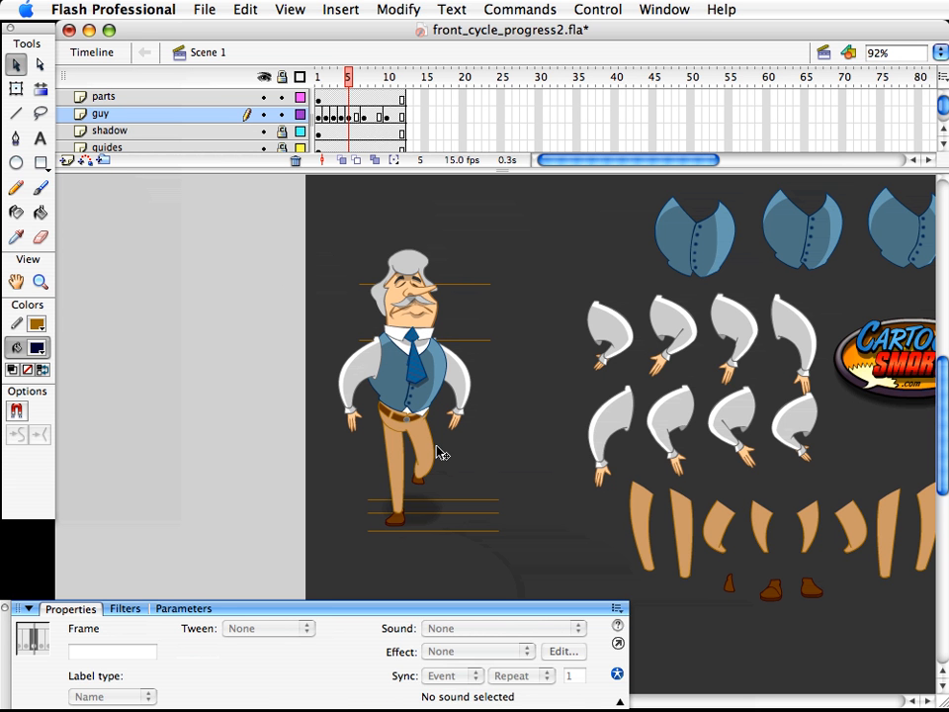
pyautogui.click(347, 374)
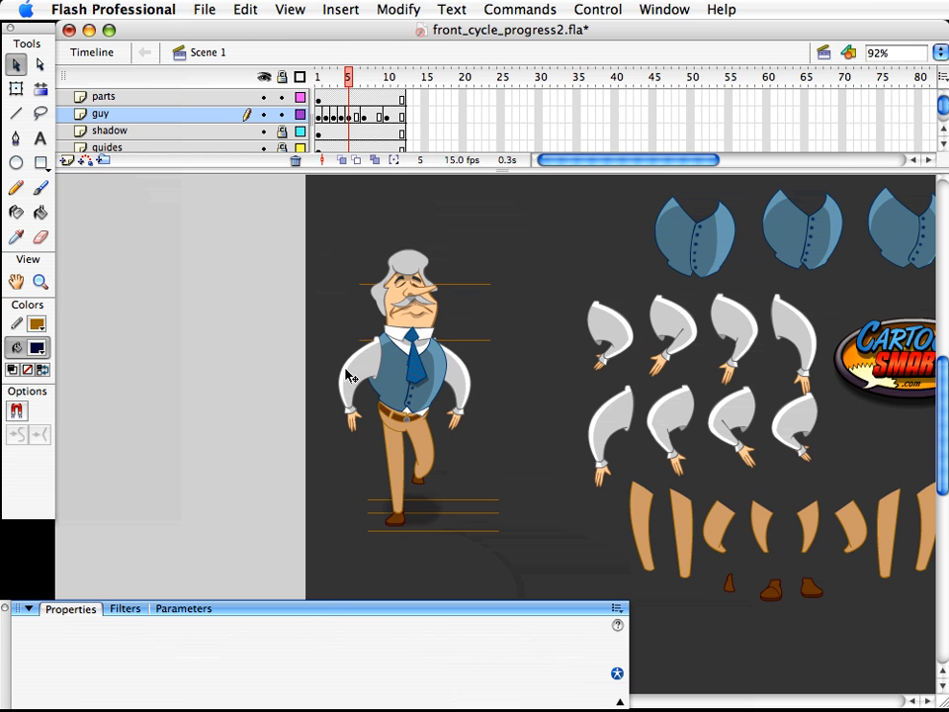
pyautogui.click(426, 378)
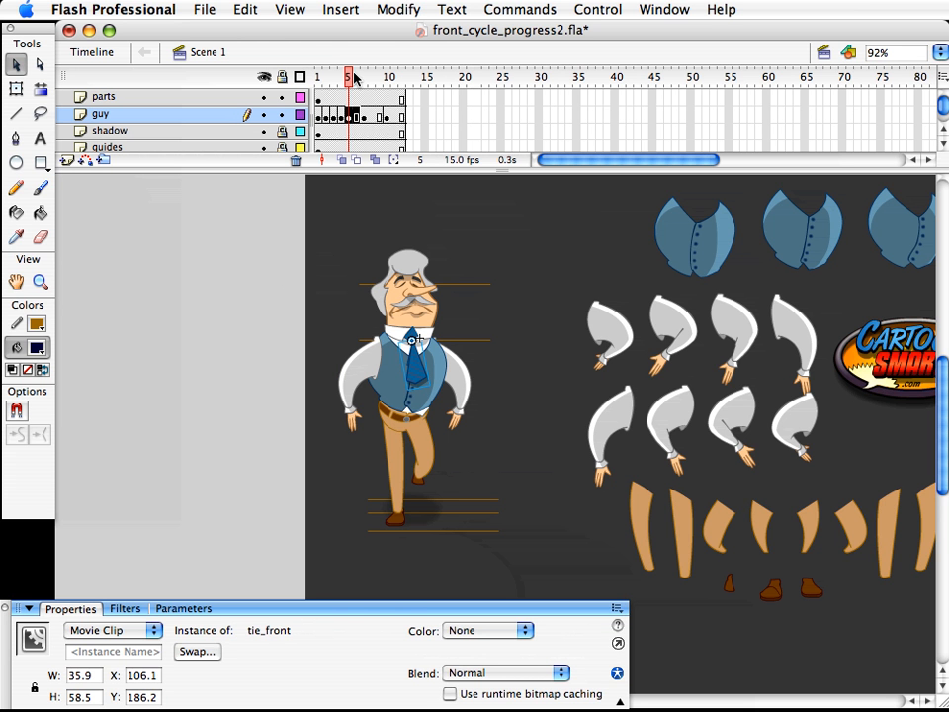
pyautogui.moveTo(352, 79)
pyautogui.mouseDown()
pyautogui.moveTo(364, 79)
pyautogui.moveTo(339, 78)
pyautogui.moveTo(347, 79)
pyautogui.mouseUp()
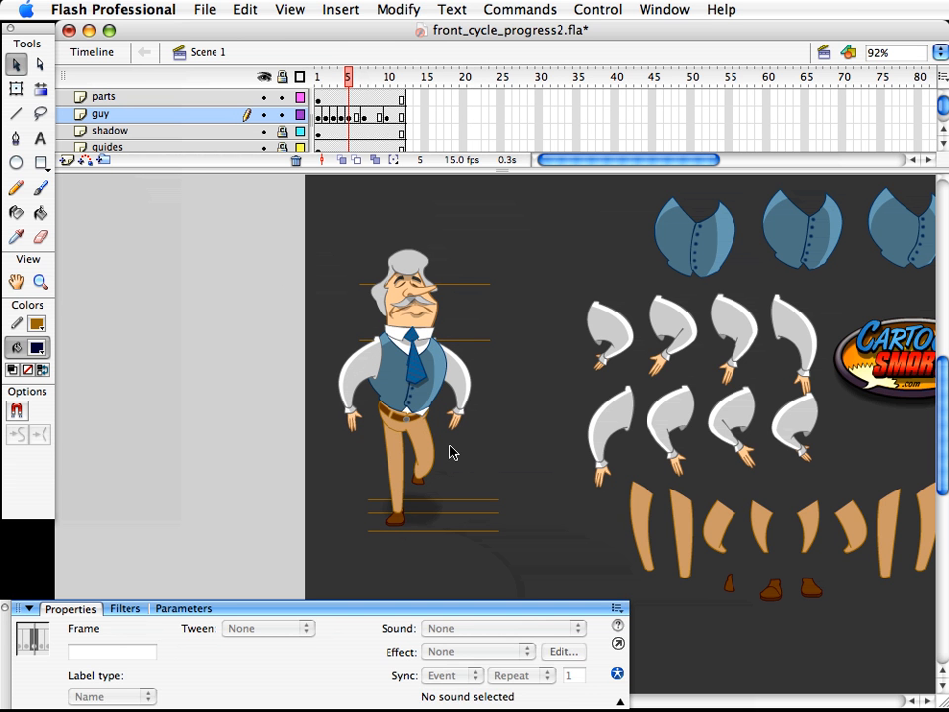
# - Rotate the large tie_front piece in frame 5 slightly further outward, to about 40.8 by 59.6
pyautogui.press('q')
pyautogui.click(424, 379)
pyautogui.click(405, 374)
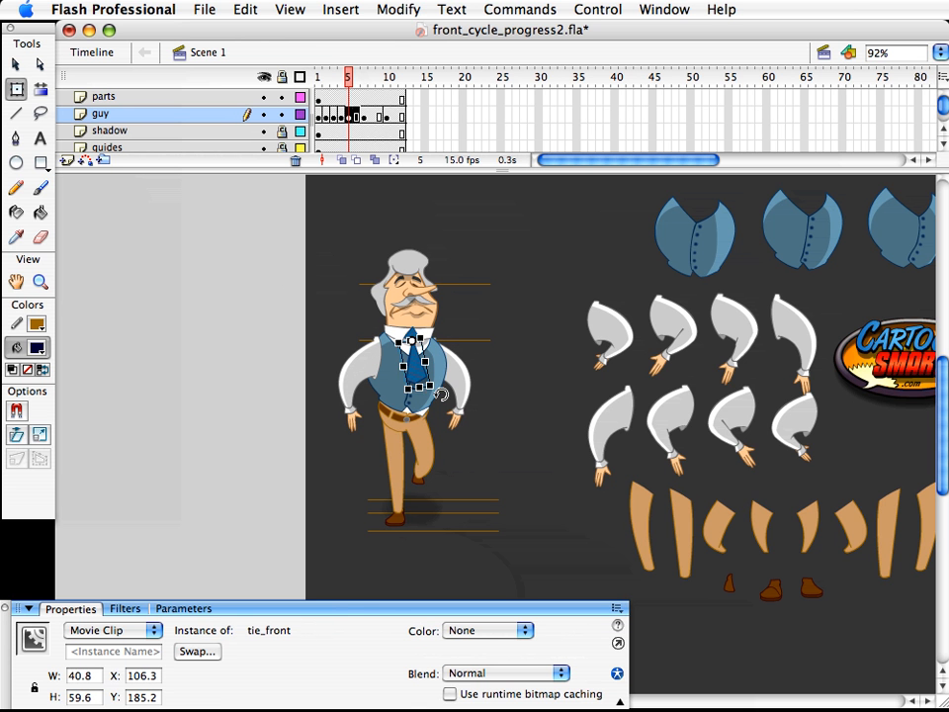
pyautogui.press('v')
# - Rotate the smaller tie_front piece in frame 5 to match the tilted tie, to about 22.6 by 36.2
pyautogui.click(402, 392)
pyautogui.click(414, 370)
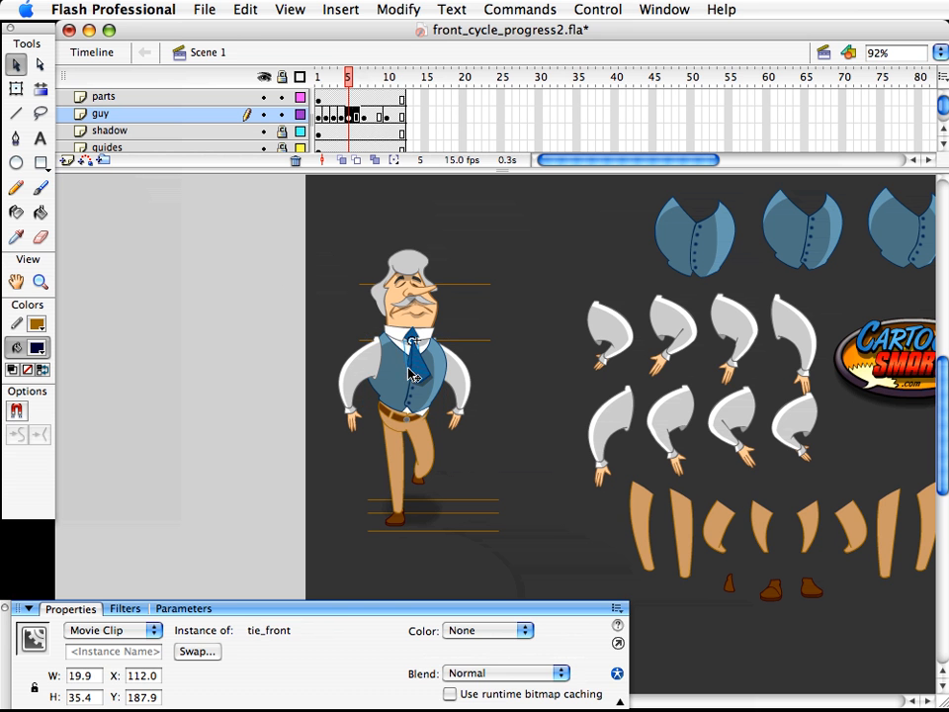
pyautogui.press('q')
pyautogui.moveTo(433, 384); pyautogui.dragTo(436, 392)
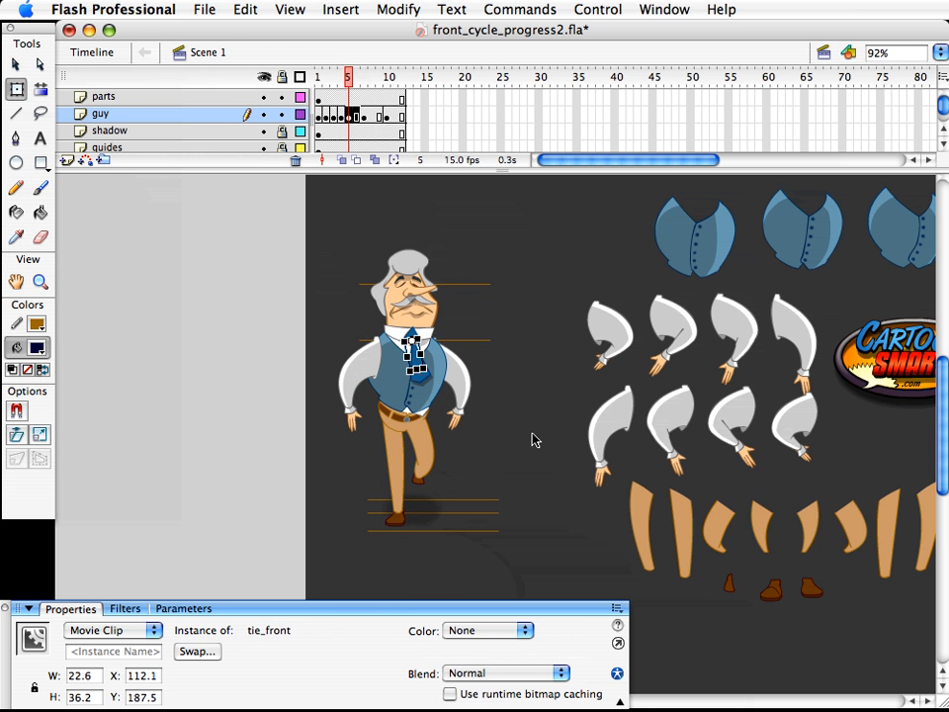
pyautogui.click(534, 443)
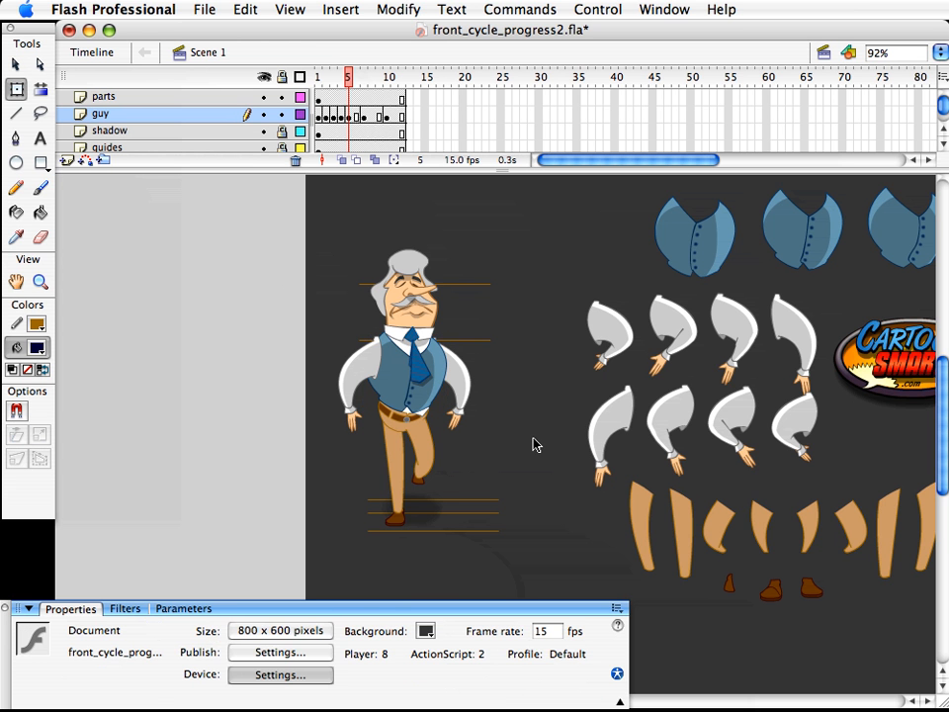
# - Try scaling the arm and hand on the raised-leg side to 90% in frame 4, and nudge them up and toward the body
pyautogui.click(363, 83)
pyautogui.click(355, 83)
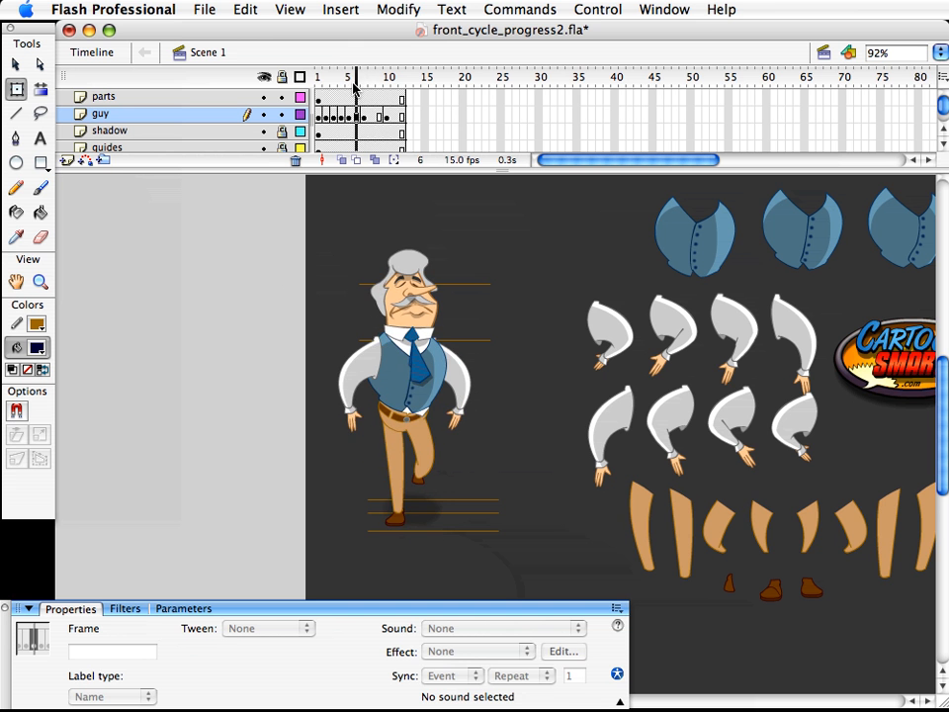
pyautogui.moveTo(354, 84); pyautogui.dragTo(341, 86)
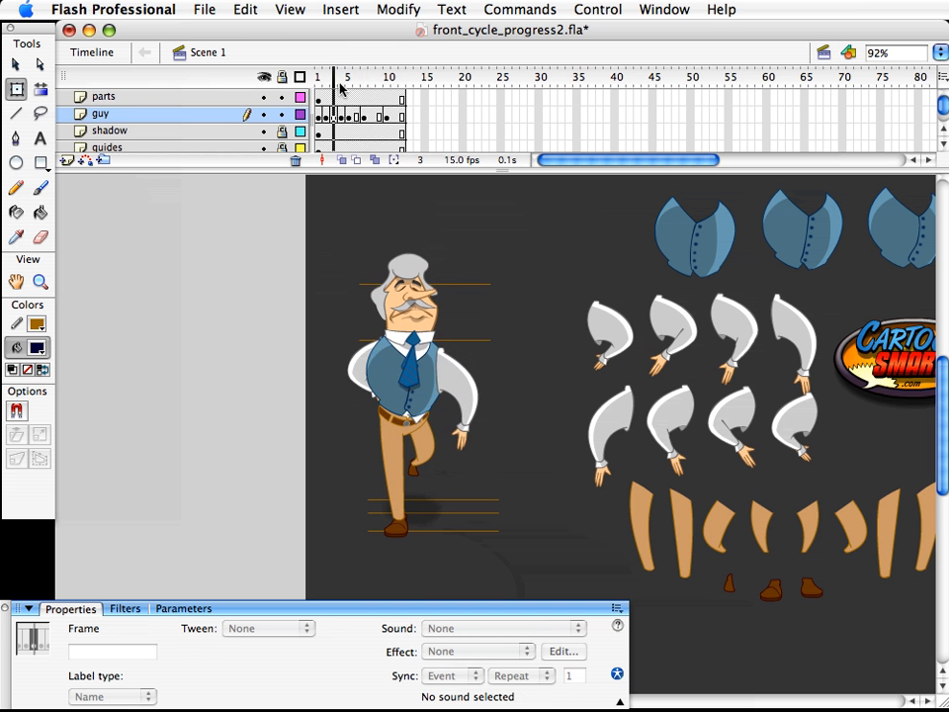
pyautogui.click(465, 390)
pyautogui.press('v')
pyautogui.press('q')
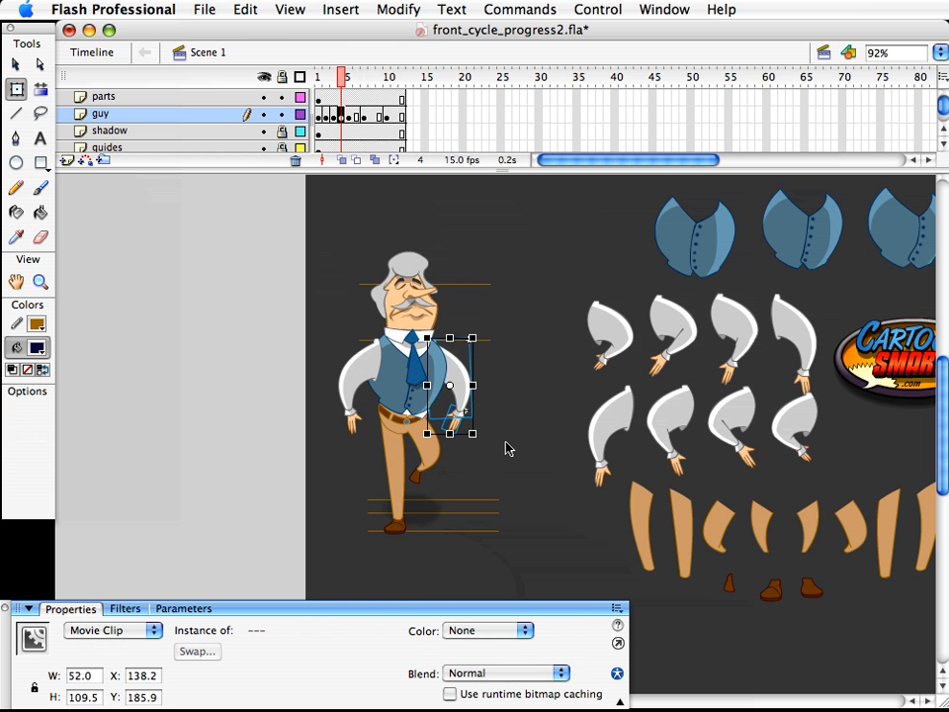
pyautogui.hotkey('ctrl', 'alt', 's')
pyautogui.write('90')
pyautogui.press('Return')
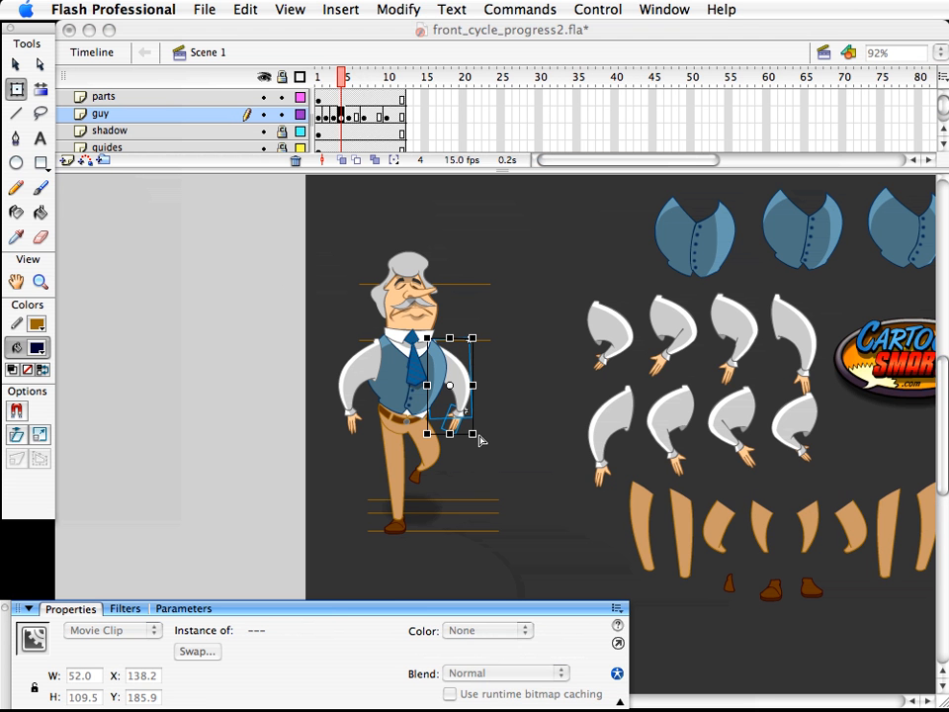
pyautogui.press('Up')
pyautogui.press('Up')
pyautogui.press('Up')
pyautogui.press('Up')
pyautogui.press('Up')
pyautogui.press('Left')
pyautogui.press('Left')
pyautogui.press('Down')
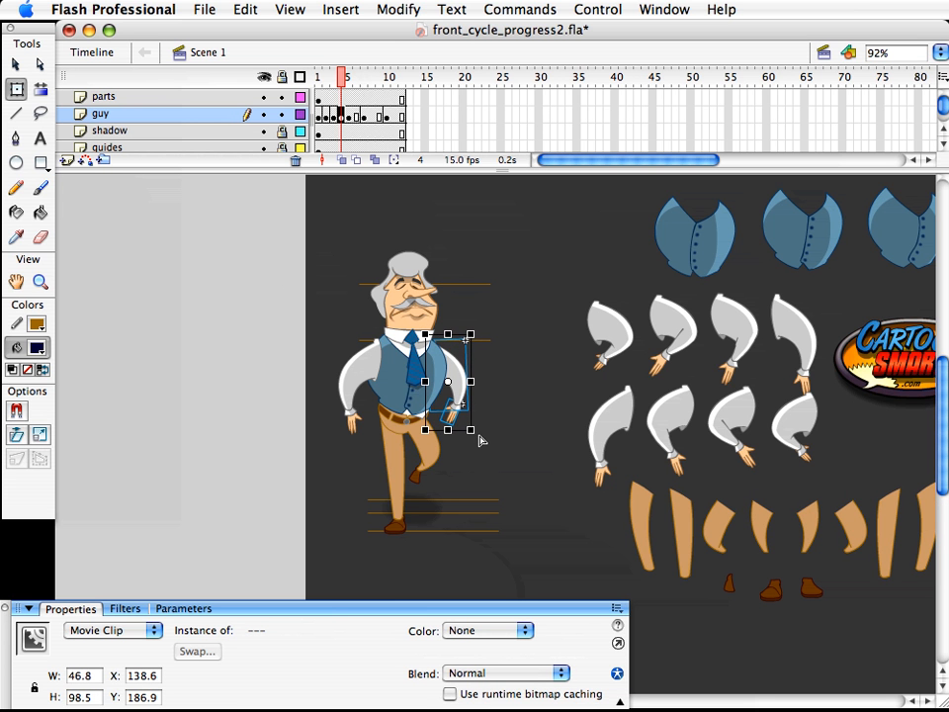
pyautogui.press('Left')
pyautogui.press('Up')
# - Try scaling the arm and hand on the standing-leg side to 105% in frame 4, and nudge them down slightly
pyautogui.click(360, 382)
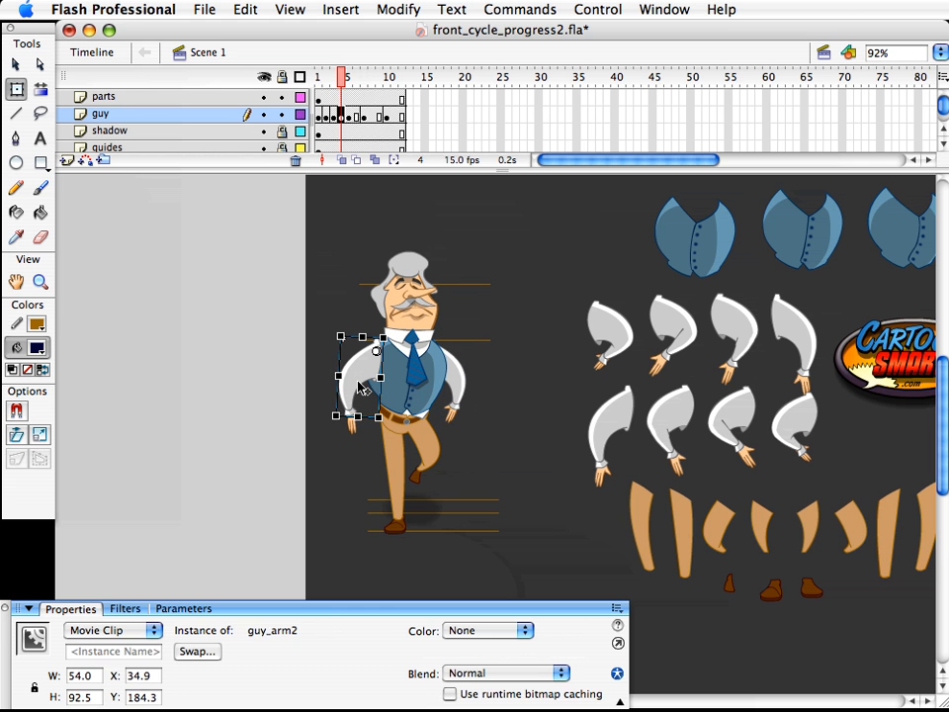
pyautogui.keyDown('shift'); pyautogui.click(352, 426); pyautogui.keyUp('shift')
pyautogui.press('super+alt+s')
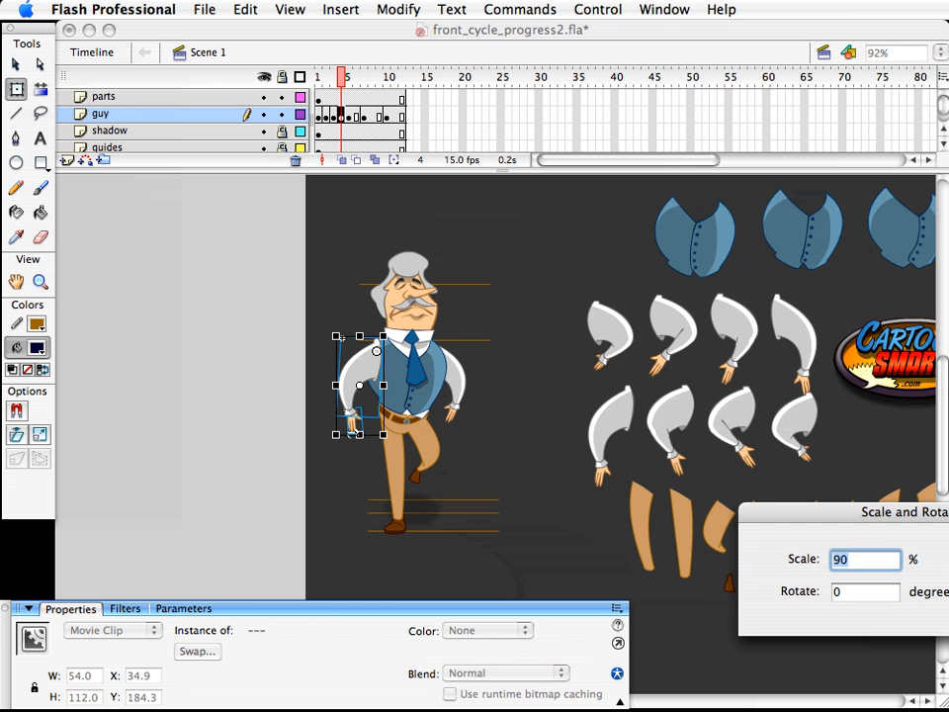
pyautogui.write('105')
pyautogui.press('Return')
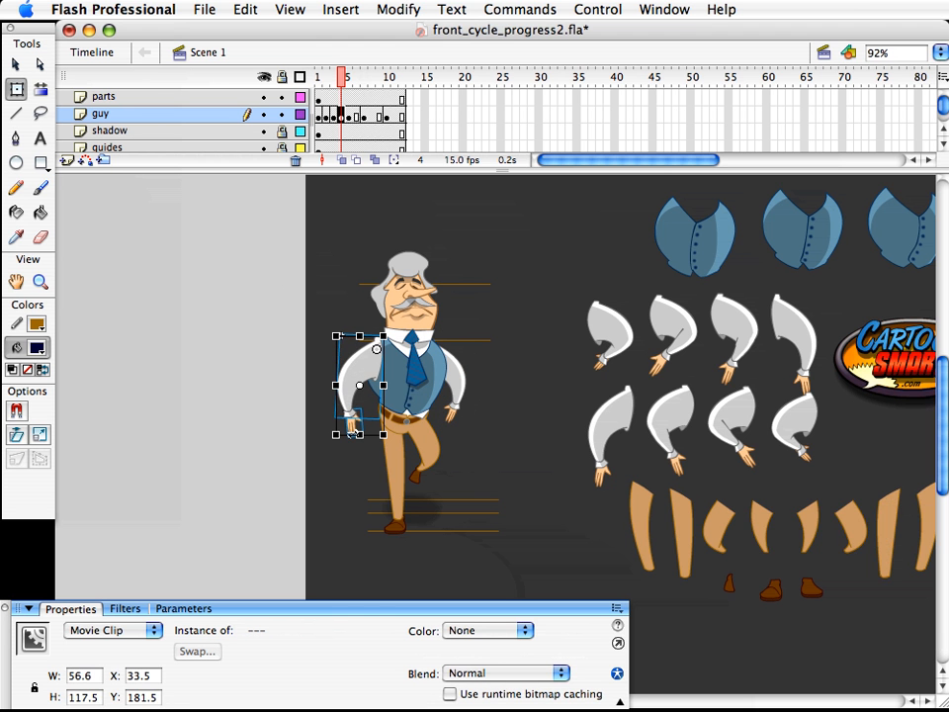
pyautogui.press('Down')
pyautogui.press('Down')
pyautogui.press('Down')
pyautogui.click(557, 432)
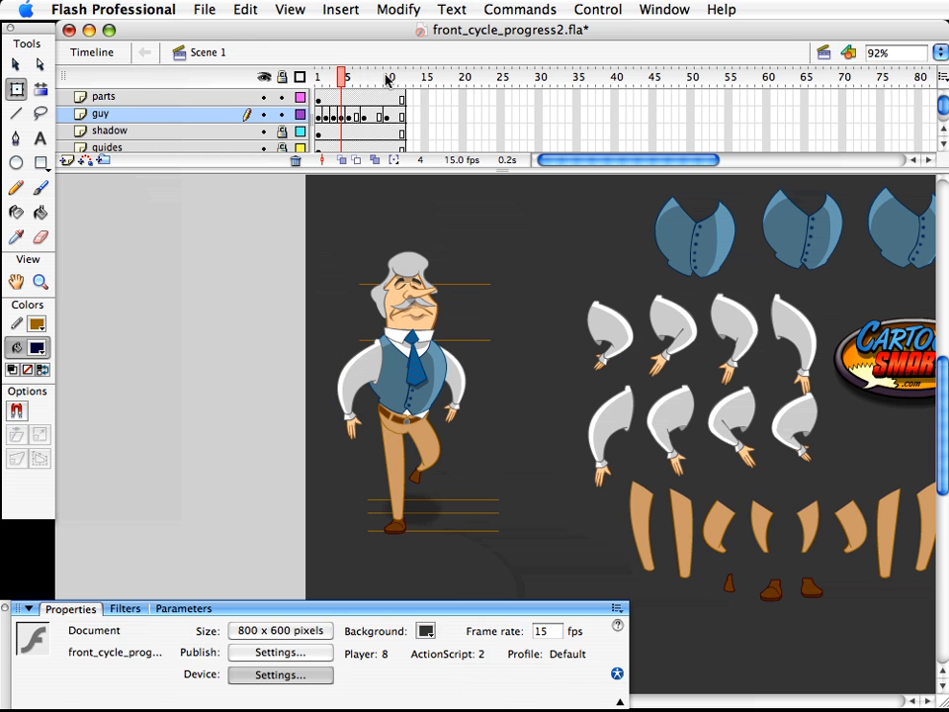
# - Undo the scaling and nudging of both arms in frame 4
pyautogui.press('super+z')
pyautogui.press('super+z')
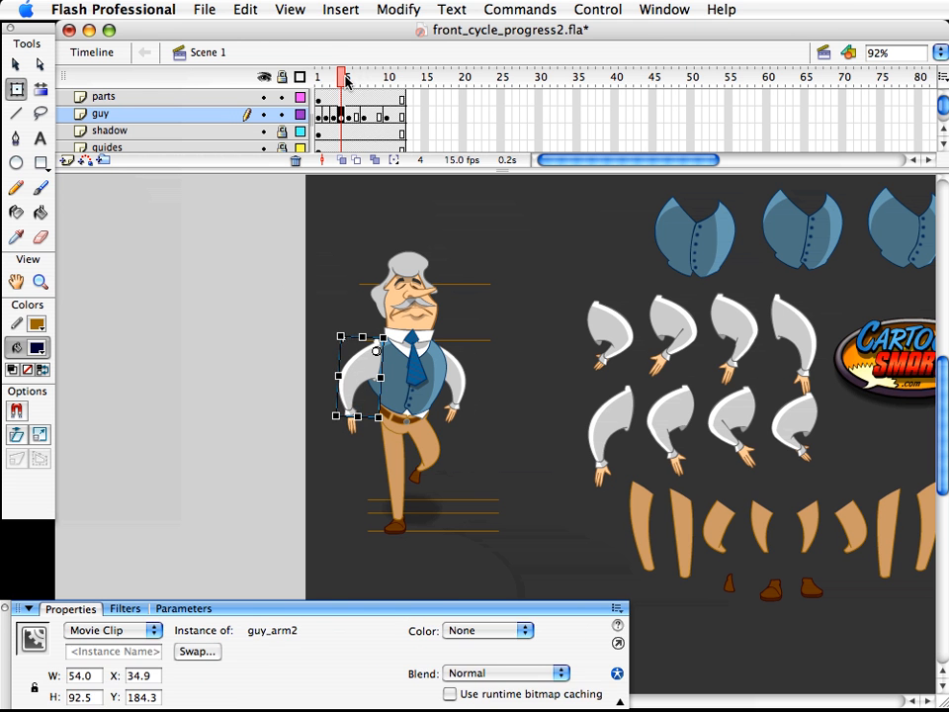
pyautogui.click(345, 79)
pyautogui.click(339, 79)
pyautogui.click(347, 79)
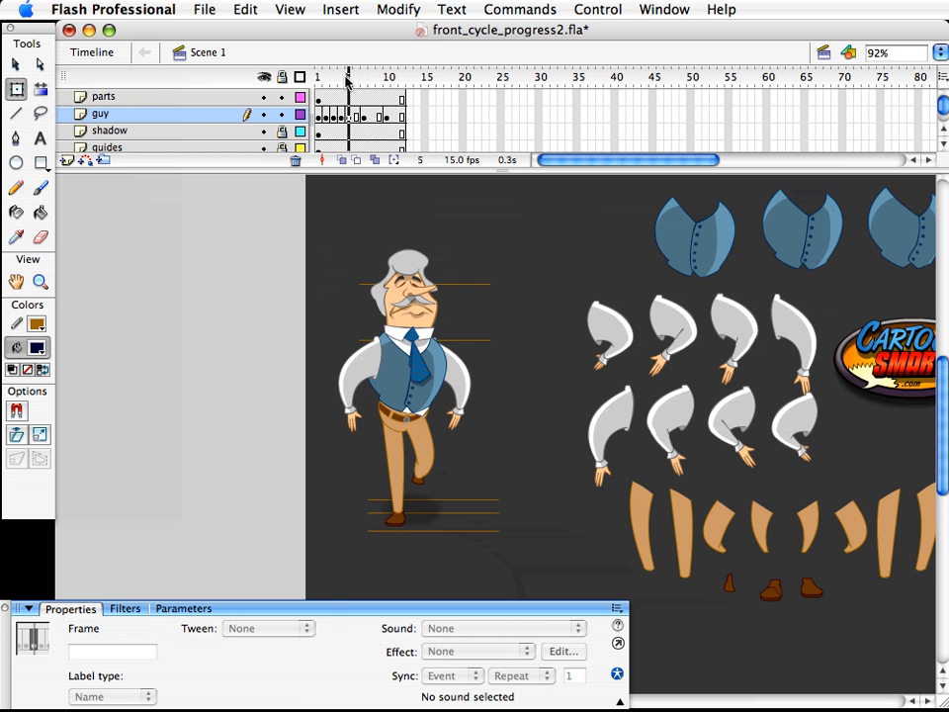
pyautogui.moveTo(346, 82); pyautogui.dragTo(343, 81)
pyautogui.click(360, 366)
pyautogui.press('super+z')
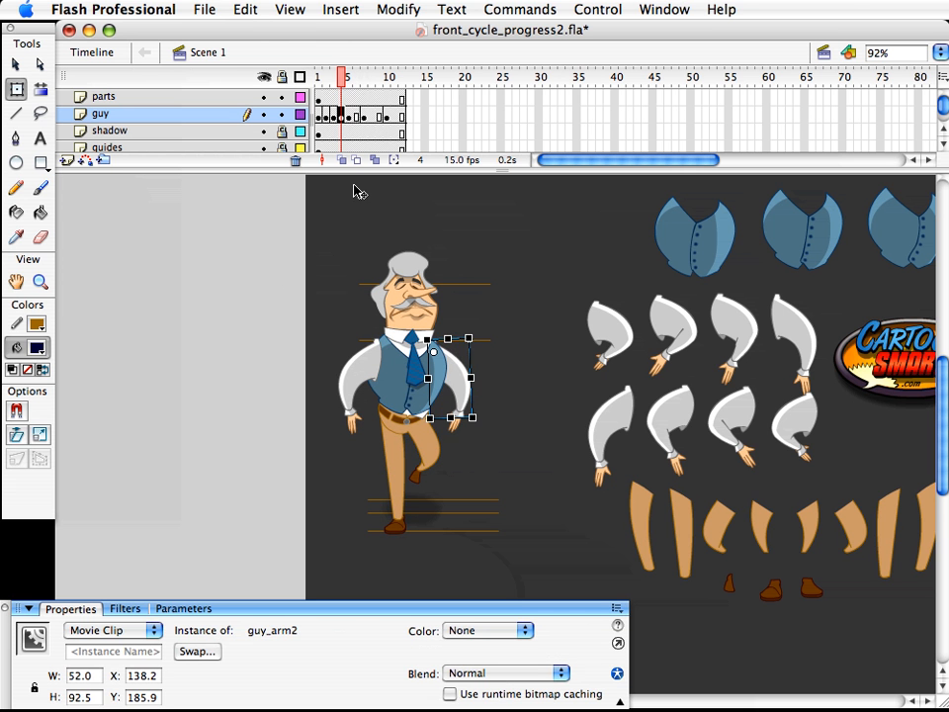
# - In frame 5, scale the arm and hand on the raised-leg side to 90% and nudge them up to the shoulder
pyautogui.click(345, 81)
pyautogui.click(468, 400)
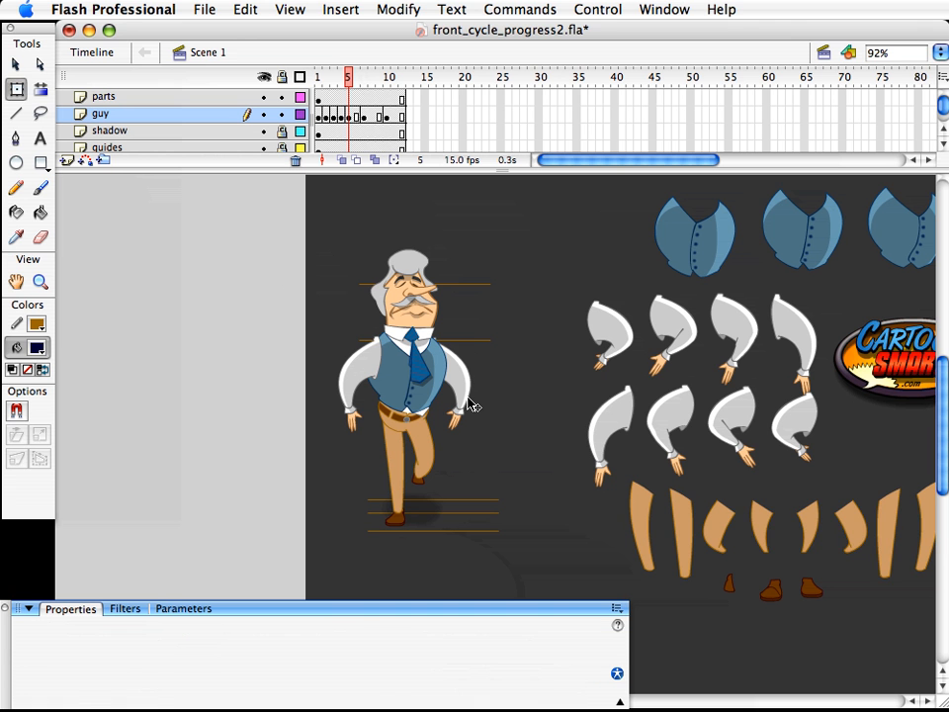
pyautogui.press('v')
pyautogui.keyDown('shift'); pyautogui.click(456, 428); pyautogui.keyUp('shift')
pyautogui.press('alt+super+s')
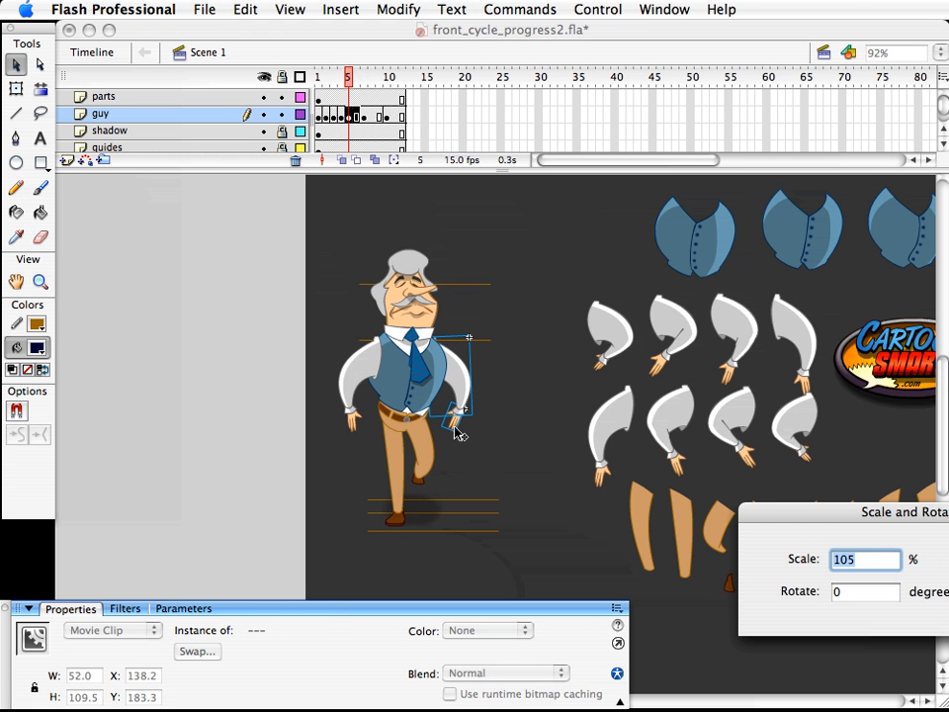
pyautogui.write('90')
pyautogui.press('Return')
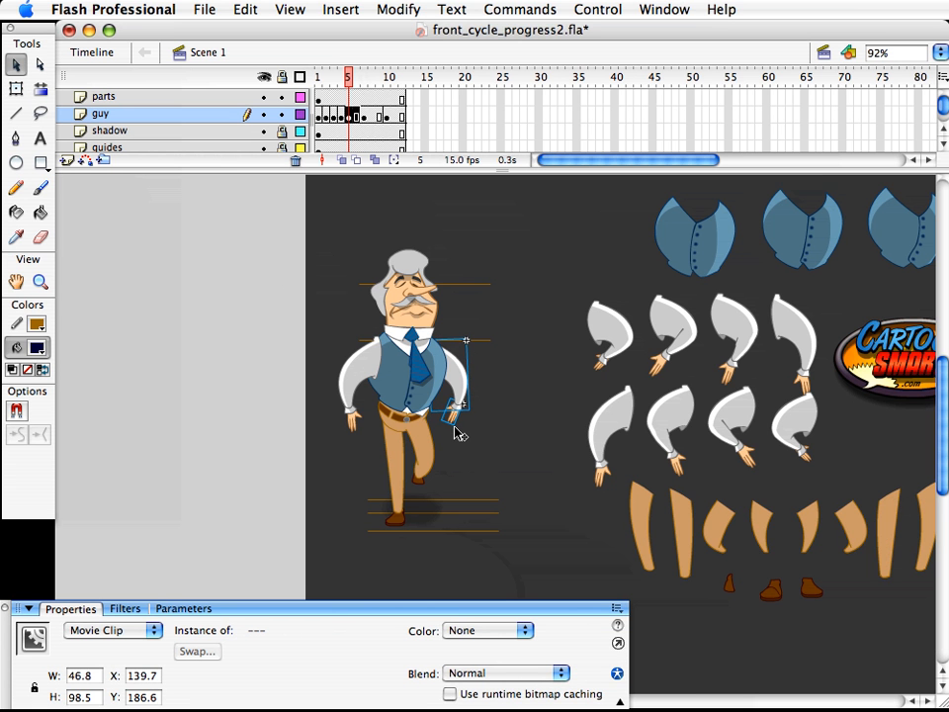
pyautogui.press('Up')
pyautogui.press('Up')
pyautogui.press('Up')
# - In frame 5, scale the arm and hand on the standing-leg side to 105% and nudge them down slightly
pyautogui.click(360, 431)
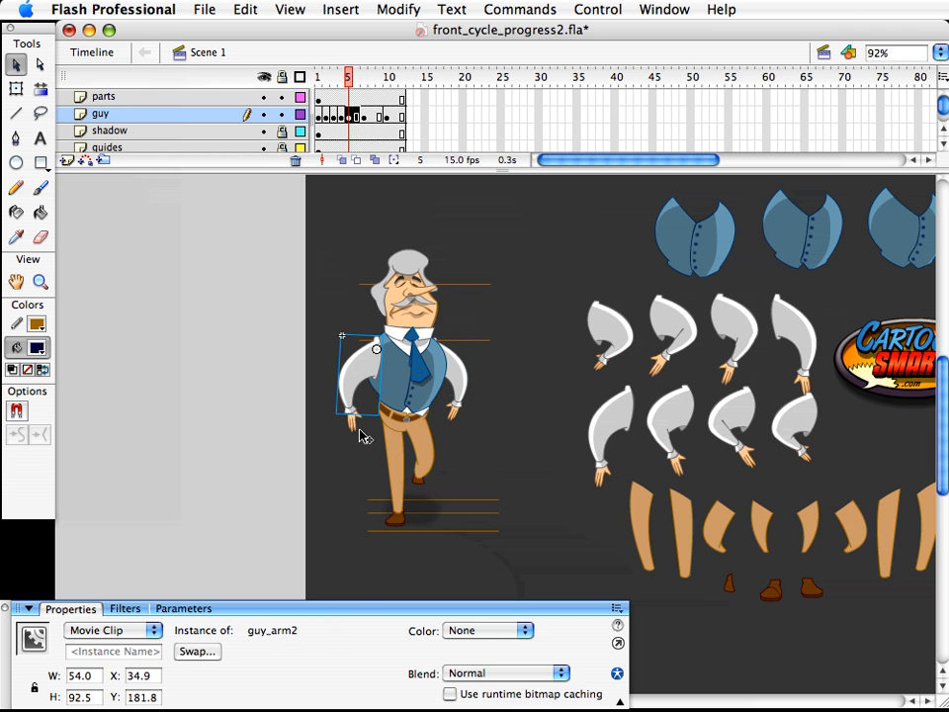
pyautogui.keyDown('shift'); pyautogui.click(360, 435); pyautogui.keyUp('shift')
pyautogui.press('q')
pyautogui.press('alt+super+s')
pyautogui.write('1')
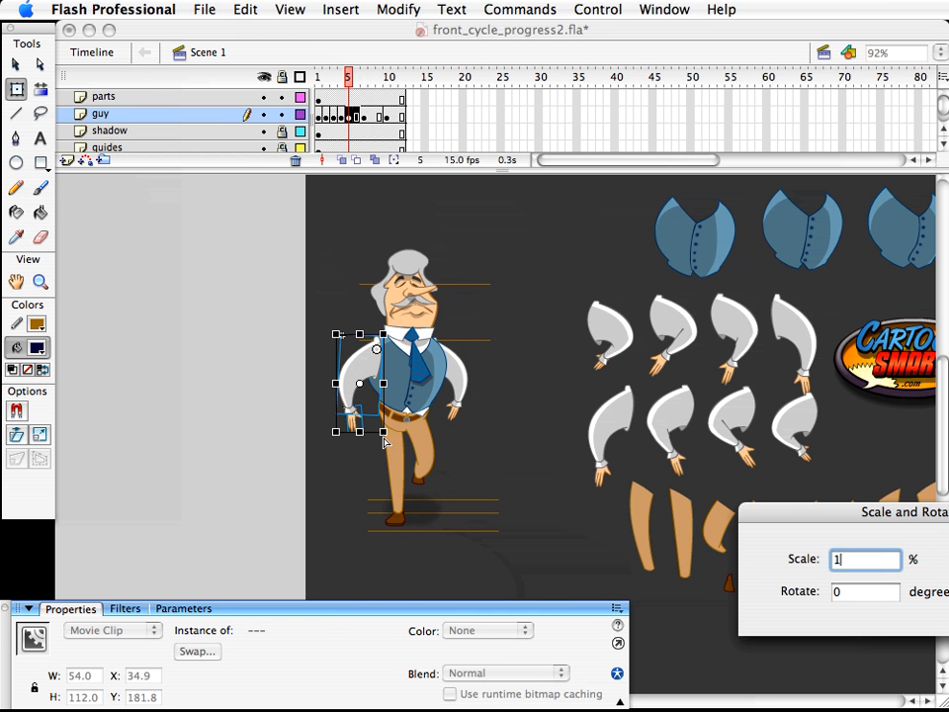
pyautogui.write('05')
pyautogui.press('Return')
pyautogui.press('Down')
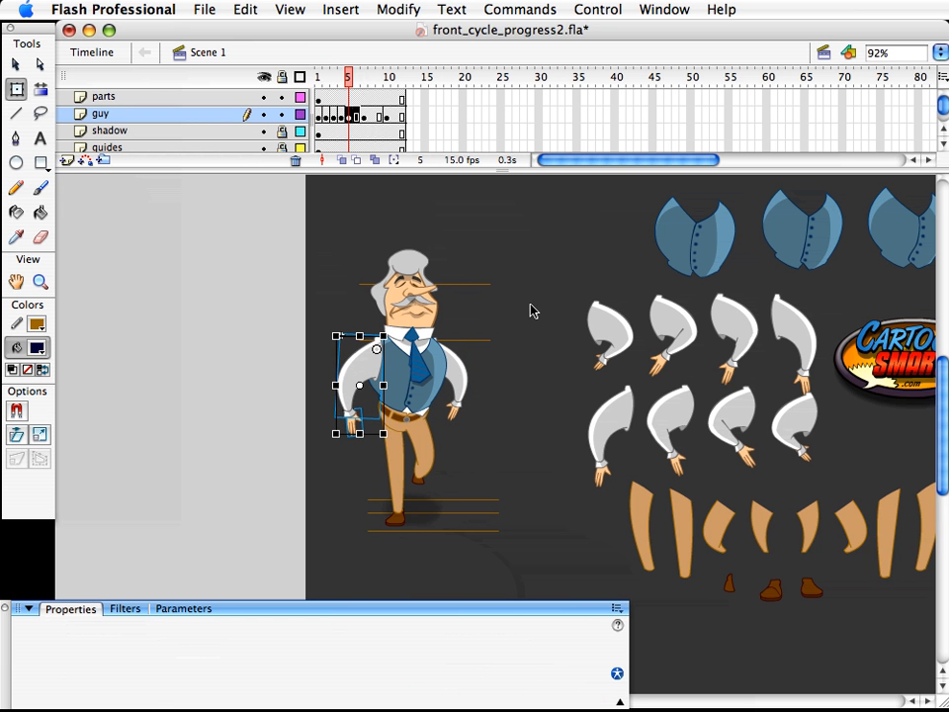
pyautogui.click(531, 311)
# - Insert a keyframe at frame 6 of the guy layer, copying the frame 5 pose
pyautogui.moveTo(341, 79); pyautogui.dragTo(353, 81)
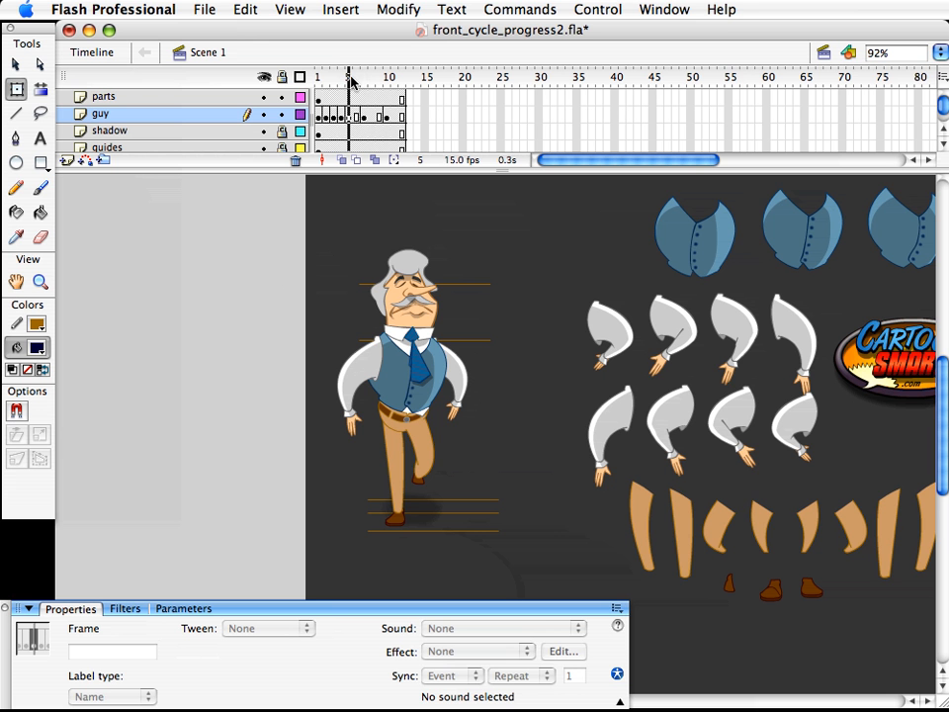
pyautogui.click(358, 116)
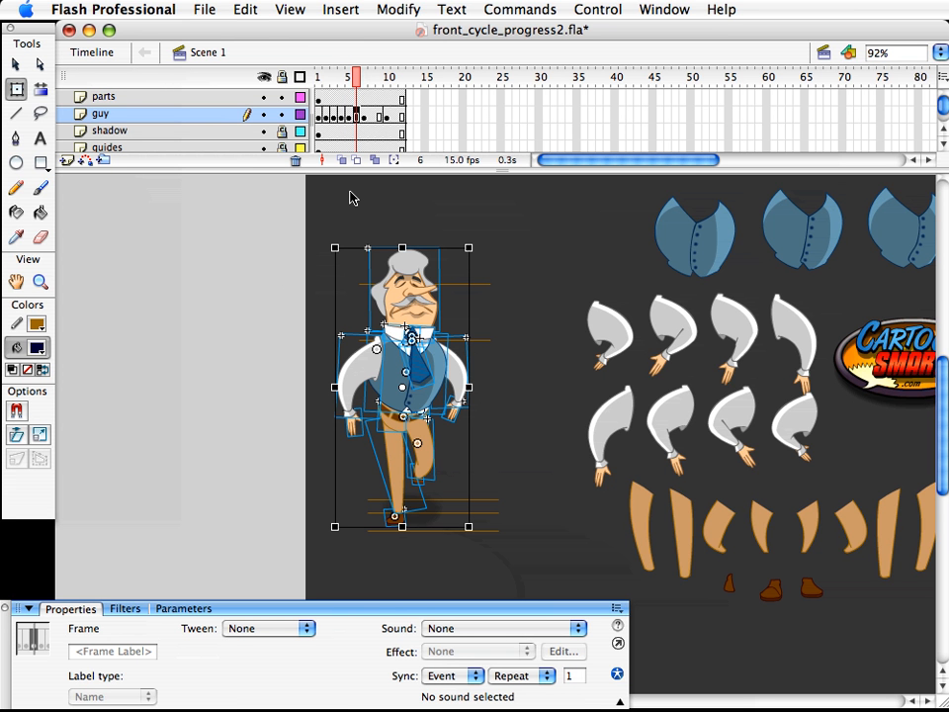
pyautogui.press('F6')
pyautogui.click(526, 470)
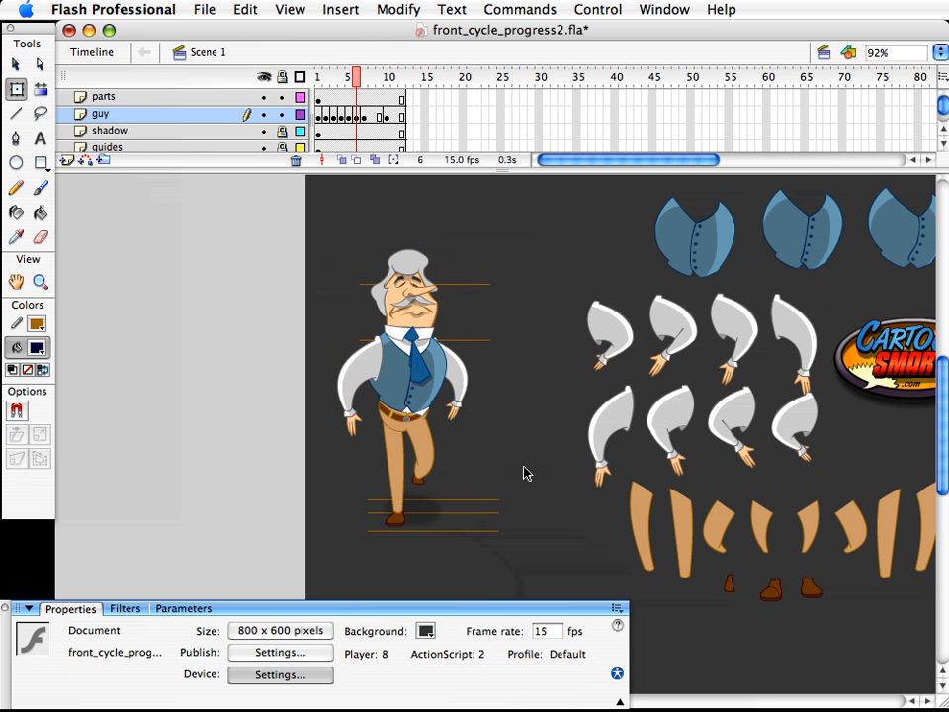
# - In frame 6, lower the head, torso, arms, tie and hips together to about Y 86.1, leaving the legs in place
pyautogui.click(401, 488)
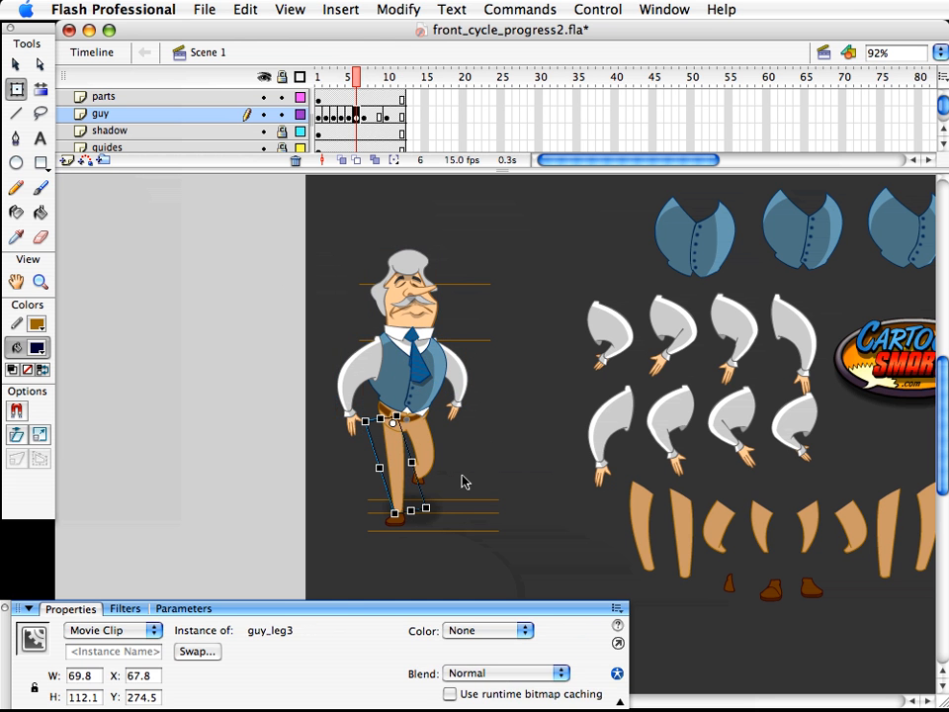
pyautogui.click(364, 80)
pyautogui.click(358, 81)
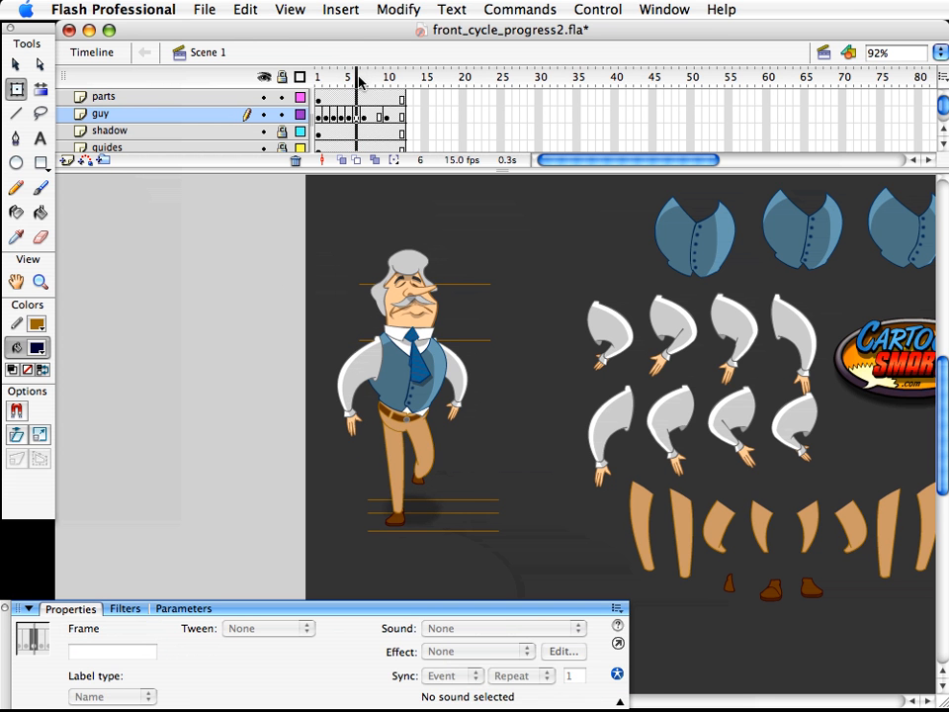
pyautogui.click(362, 80)
pyautogui.click(358, 80)
pyautogui.moveTo(293, 221); pyautogui.dragTo(516, 457)
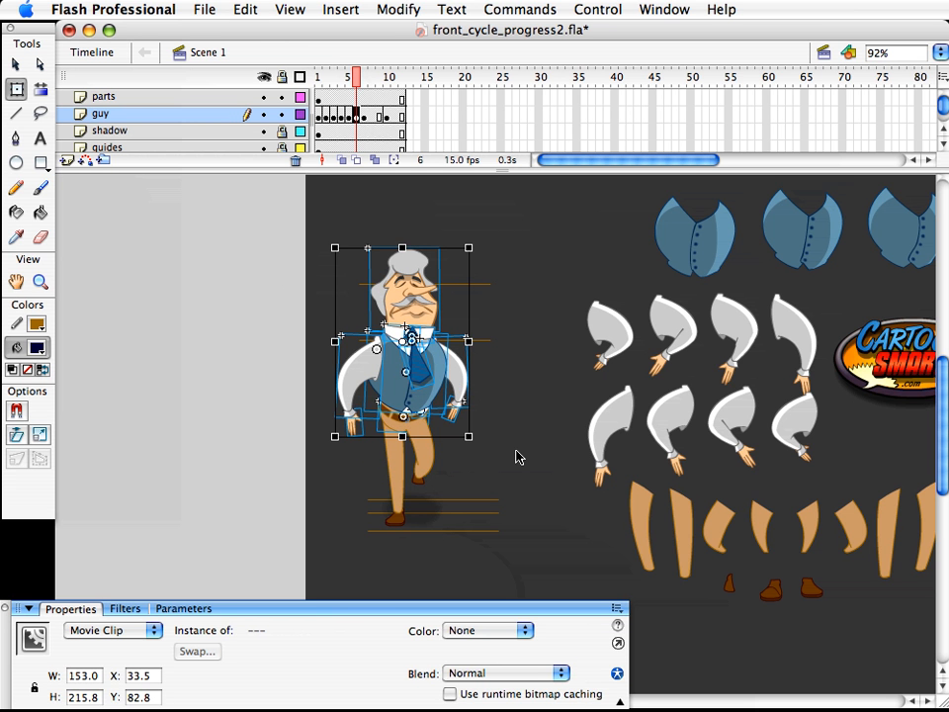
pyautogui.press('Down')
pyautogui.press('Down')
pyautogui.press('Down')
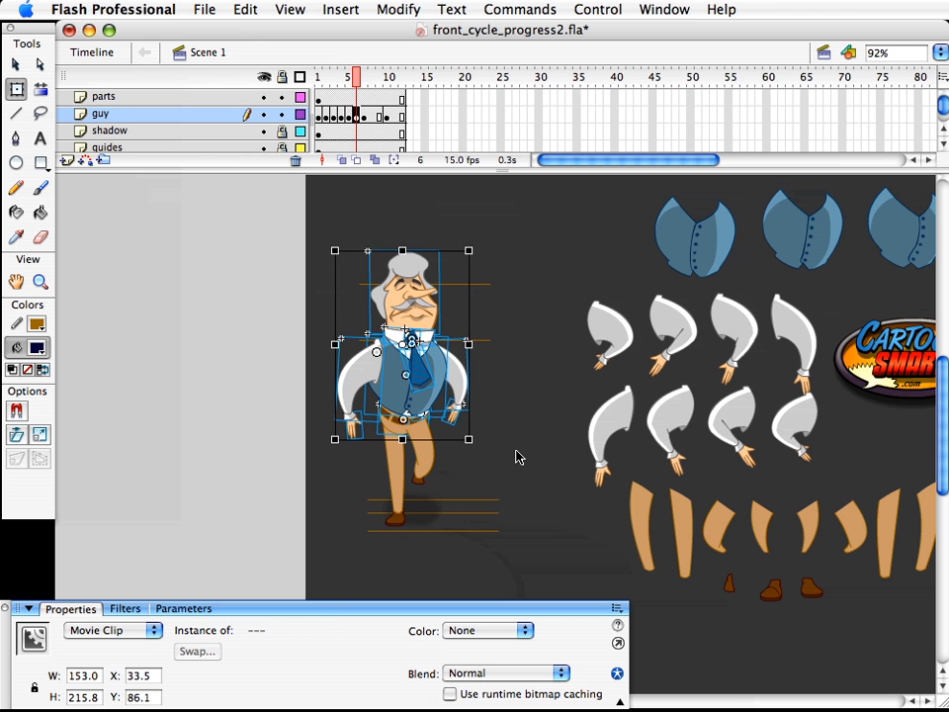
# - Scale the standing guy_leg3 and its shoe together to 90% in frame 6
pyautogui.click(410, 489)
pyautogui.press('v')
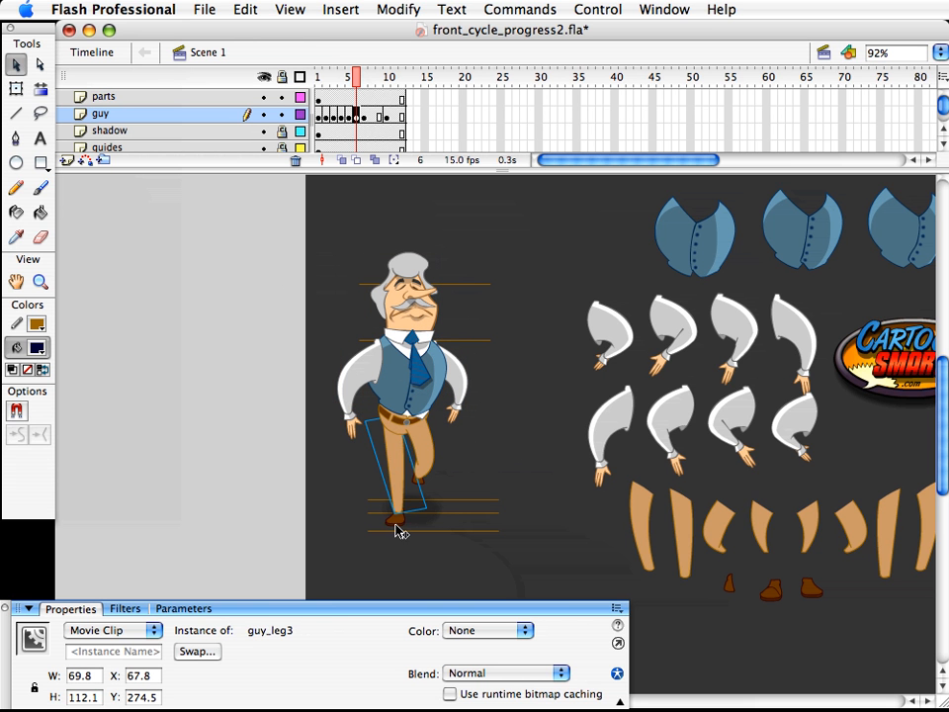
pyautogui.keyDown('shift'); pyautogui.click(397, 522); pyautogui.keyUp('shift')
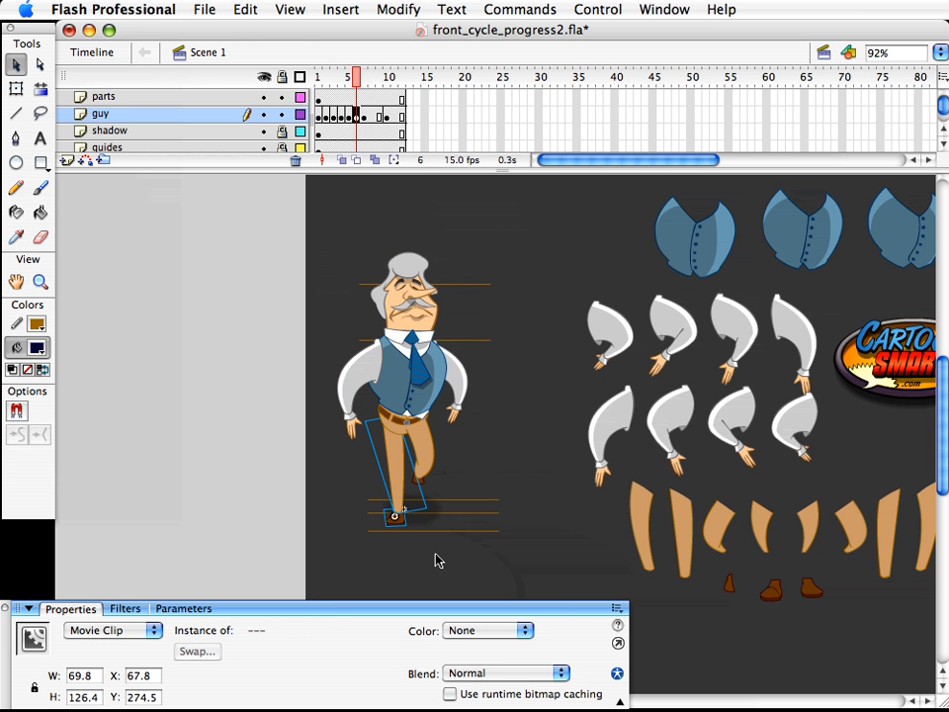
pyautogui.press('super+alt+s')
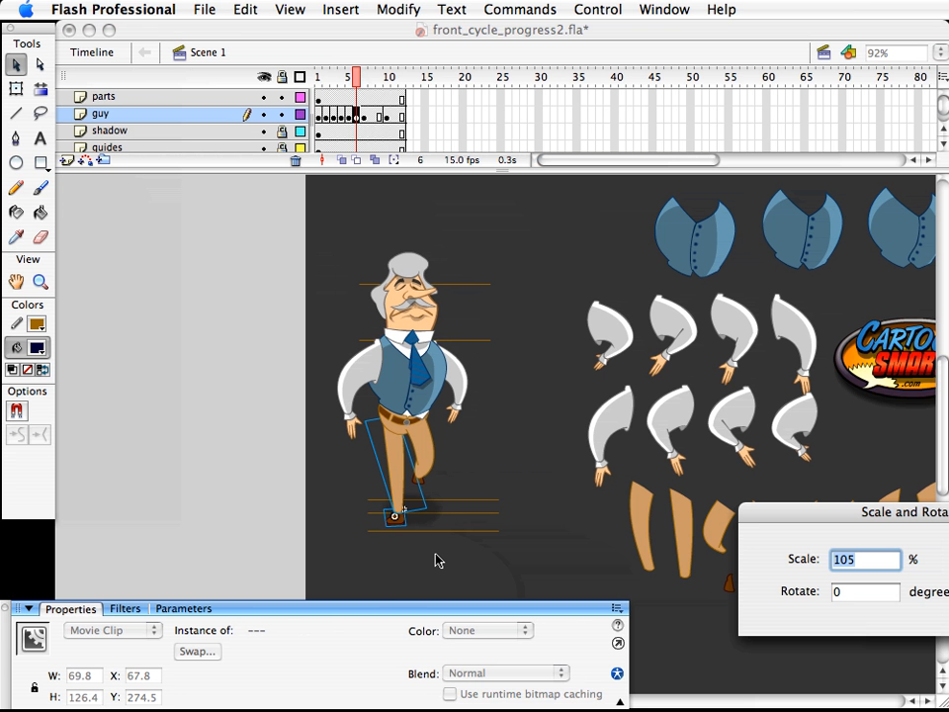
pyautogui.write('90')
pyautogui.press('Return')
# - Move the shrunken standing leg and shoe up to about Y 269.8 so they meet the hips
pyautogui.press('Up')
pyautogui.press('Up')
pyautogui.press('Up')
pyautogui.press('Up')
pyautogui.press('Up')
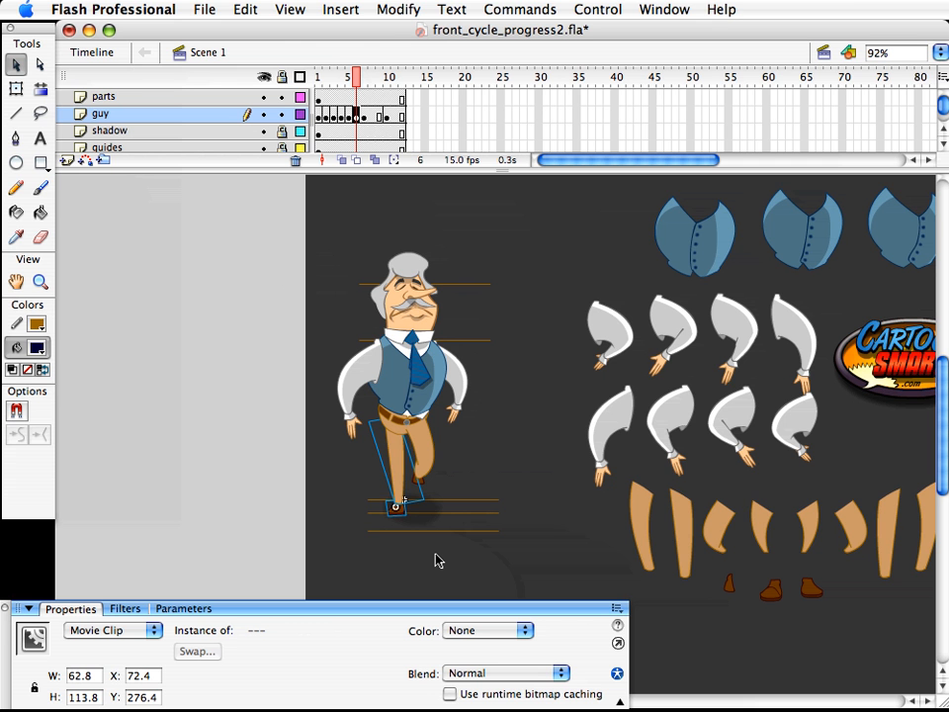
pyautogui.press('Up')
pyautogui.press('Up')
pyautogui.press('Up')
pyautogui.press('Up')
pyautogui.press('Up')
pyautogui.press('Up')
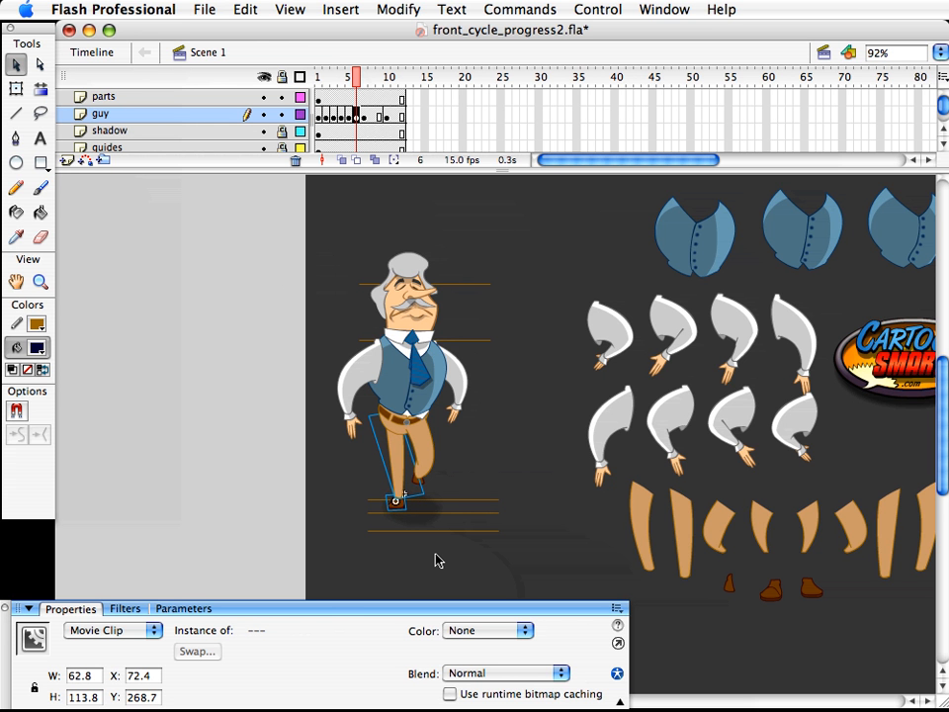
pyautogui.press('Up')
pyautogui.press('Down')
pyautogui.press('Down')
pyautogui.click(465, 467)
# - Duplicate the standing leg's guy_leg3 symbol in frame 6 under the name guy_leg9
pyautogui.click(392, 513)
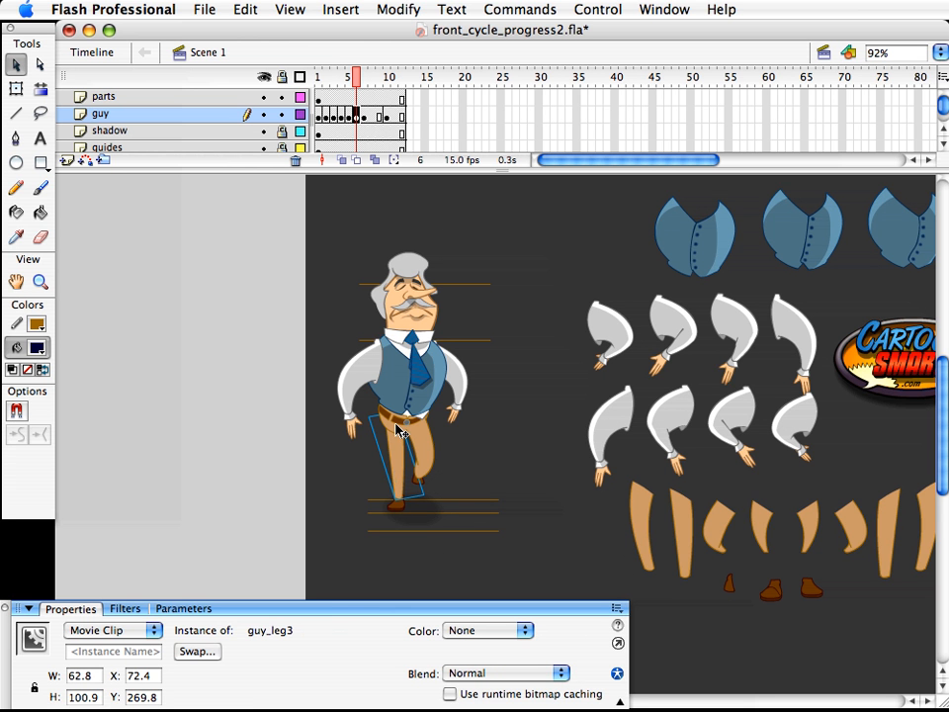
pyautogui.moveTo(356, 78); pyautogui.dragTo(364, 81)
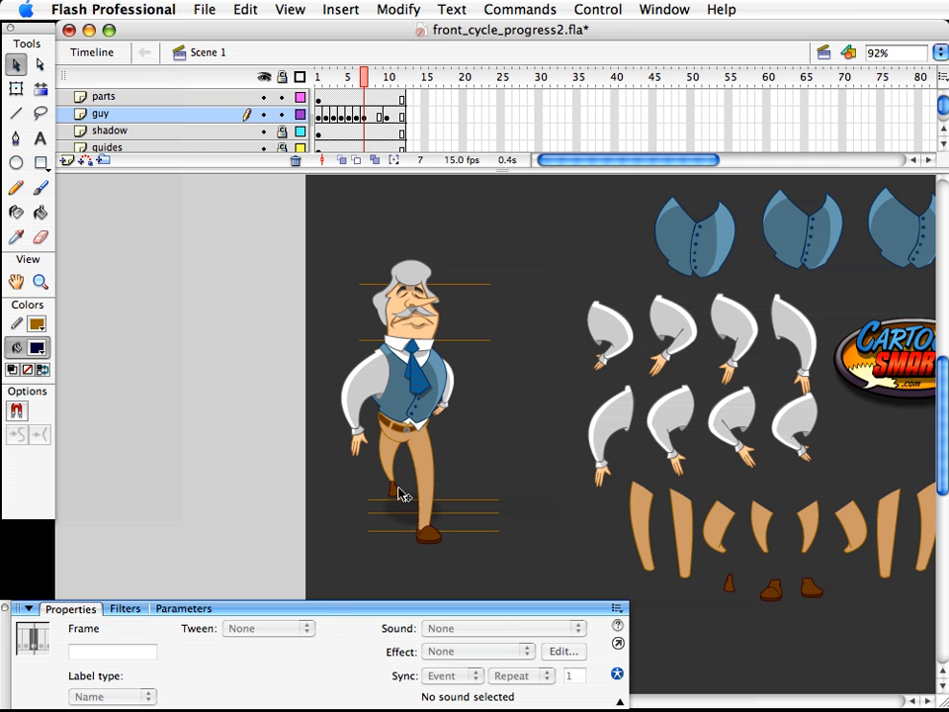
pyautogui.click(358, 79)
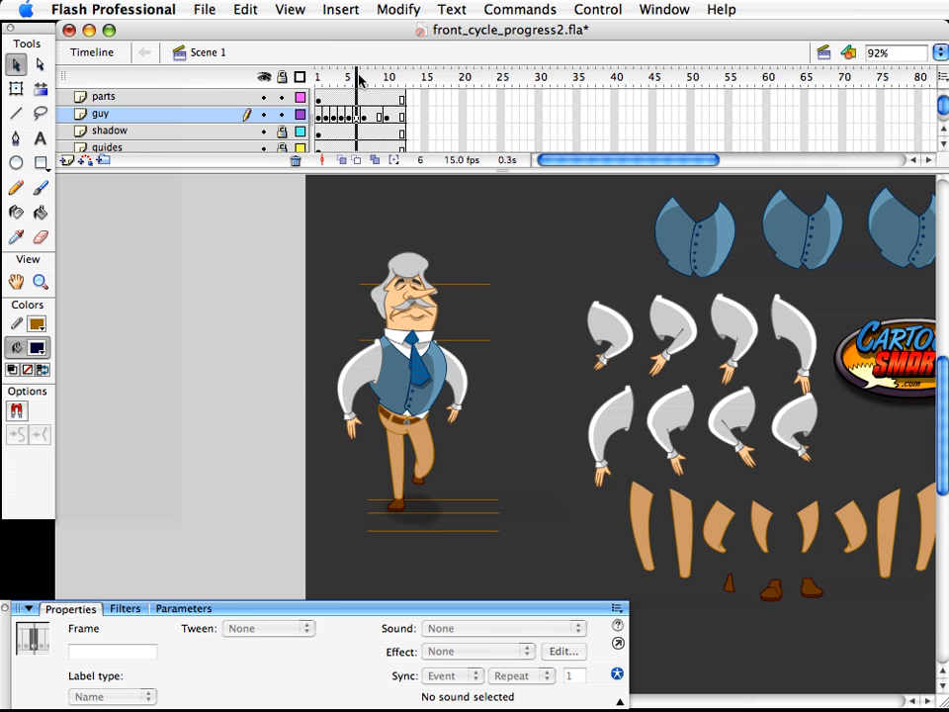
pyautogui.click(40, 281)
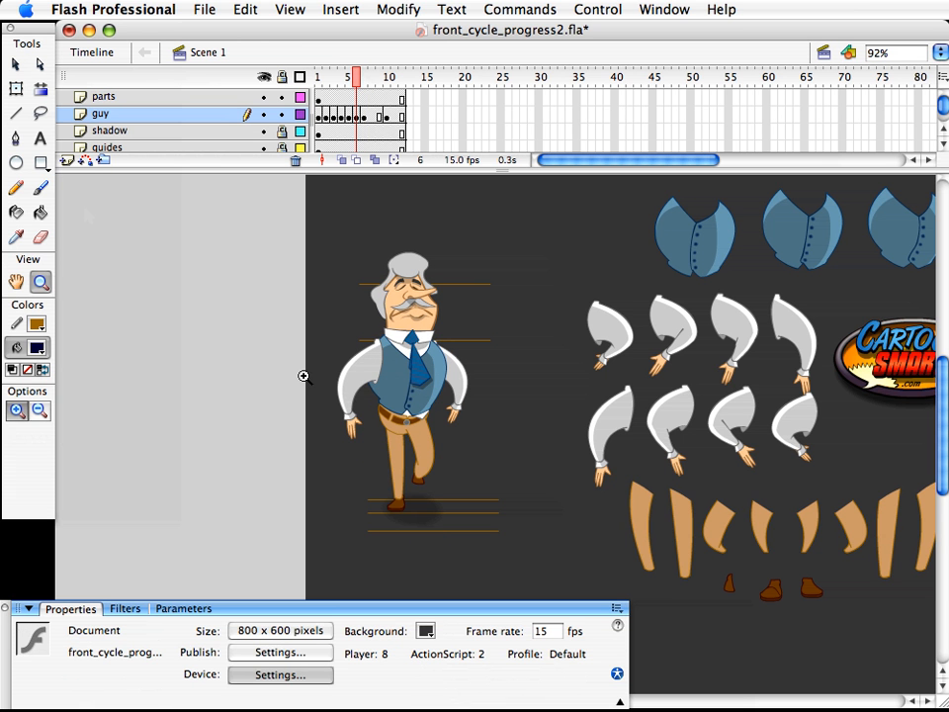
pyautogui.moveTo(347, 372); pyautogui.dragTo(530, 575)
pyautogui.press('v')
pyautogui.click(389, 372)
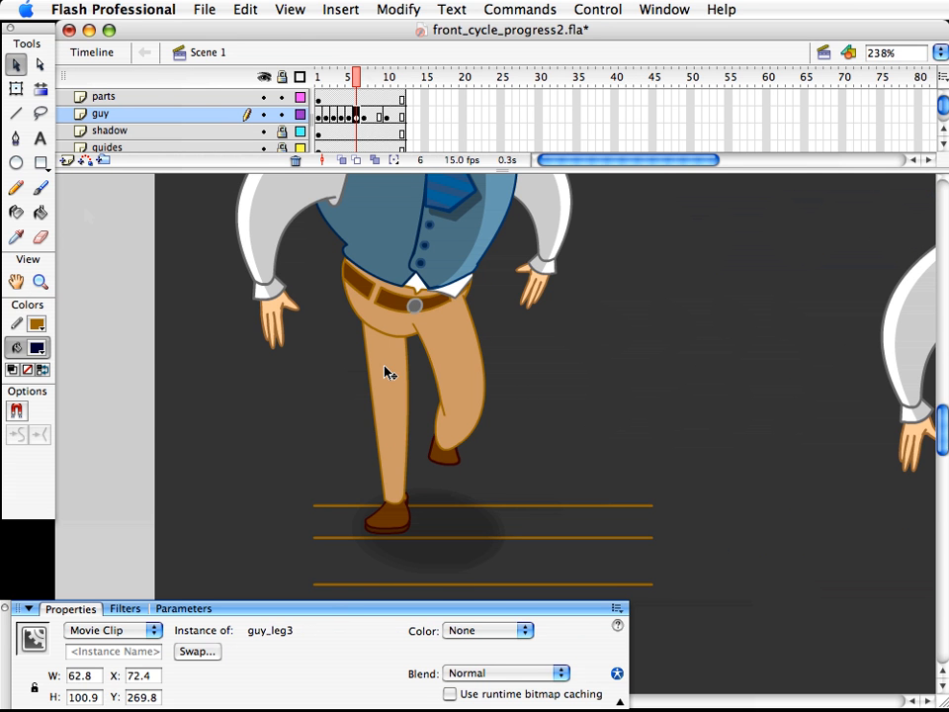
pyautogui.press('super+d')
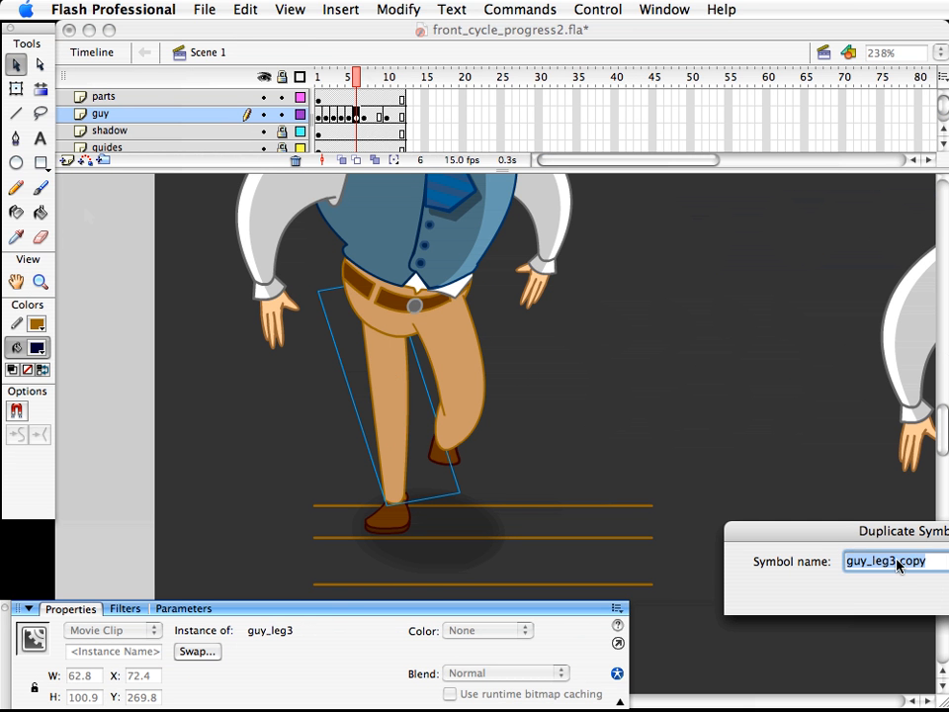
pyautogui.moveTo(888, 562); pyautogui.dragTo(944, 562)
pyautogui.write('9')
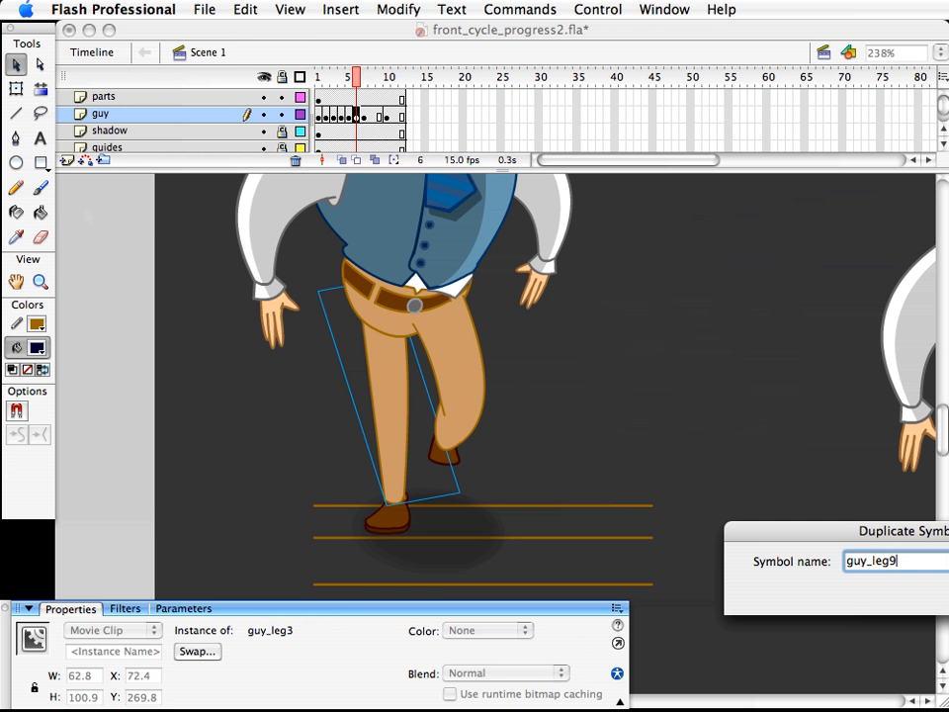
# - Duplicate the planted leg's symbol as guy_leg9 and reshape its outline with a slimmer inner side, wider hip corner and curved outer edge
pyautogui.press('Return')
pyautogui.doubleClick(393, 408)
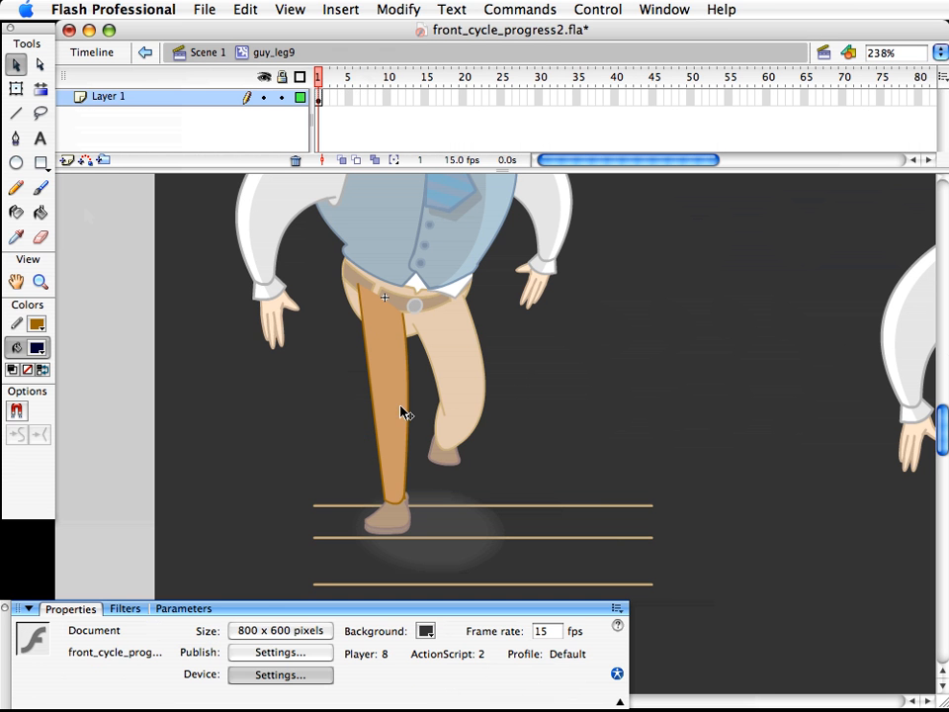
pyautogui.moveTo(408, 413); pyautogui.dragTo(376, 409)
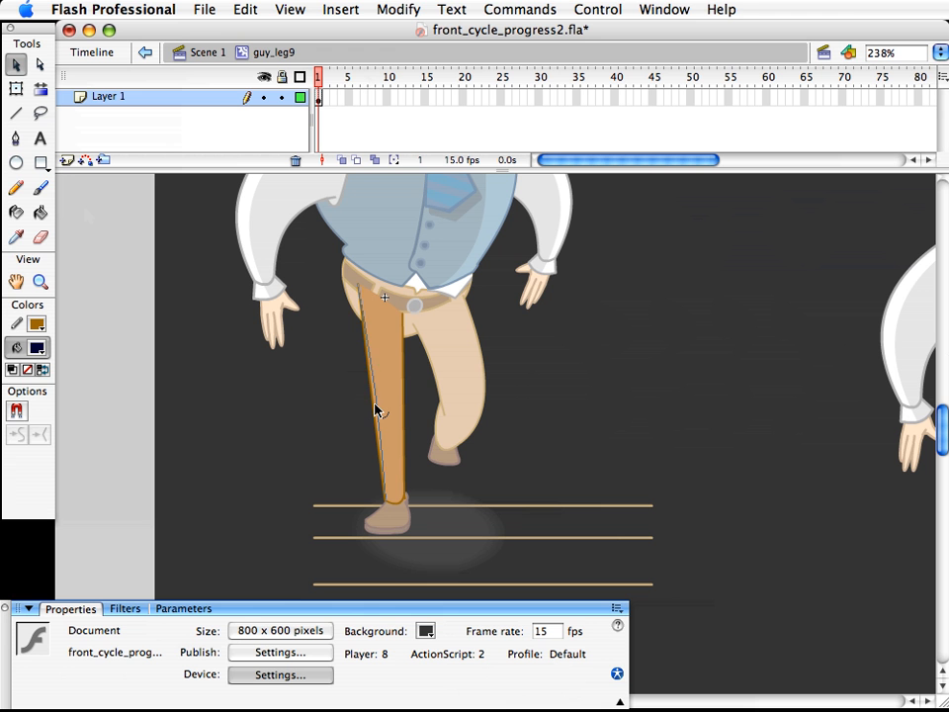
pyautogui.moveTo(365, 296)
pyautogui.mouseDown()
pyautogui.moveTo(384, 296)
pyautogui.moveTo(369, 298)
pyautogui.moveTo(352, 283)
pyautogui.mouseUp()
pyautogui.moveTo(371, 393); pyautogui.dragTo(373, 363)
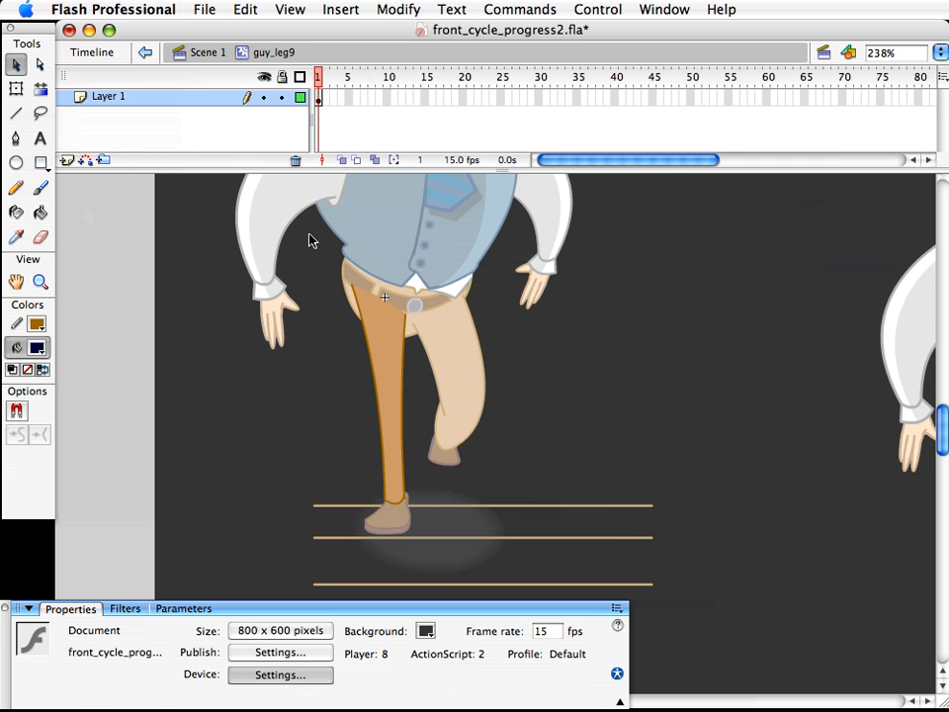
pyautogui.click(207, 52)
pyautogui.click(121, 265)
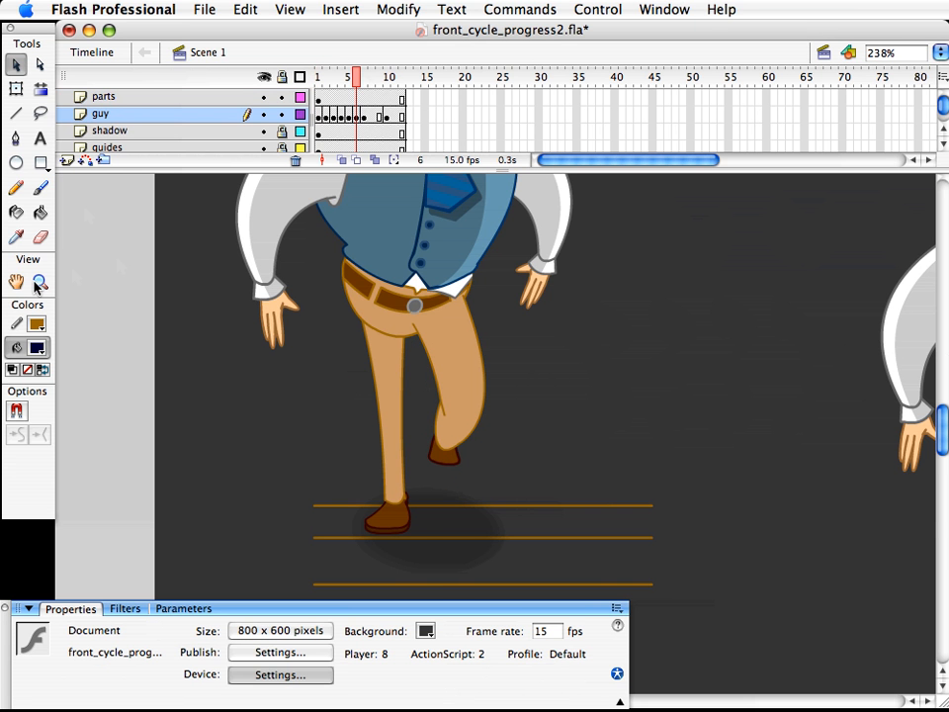
# - Narrow the shoe of the planted foot on frame 6 with Free Transform to fit under the trouser leg
pyautogui.click(401, 517)
pyautogui.press('q')
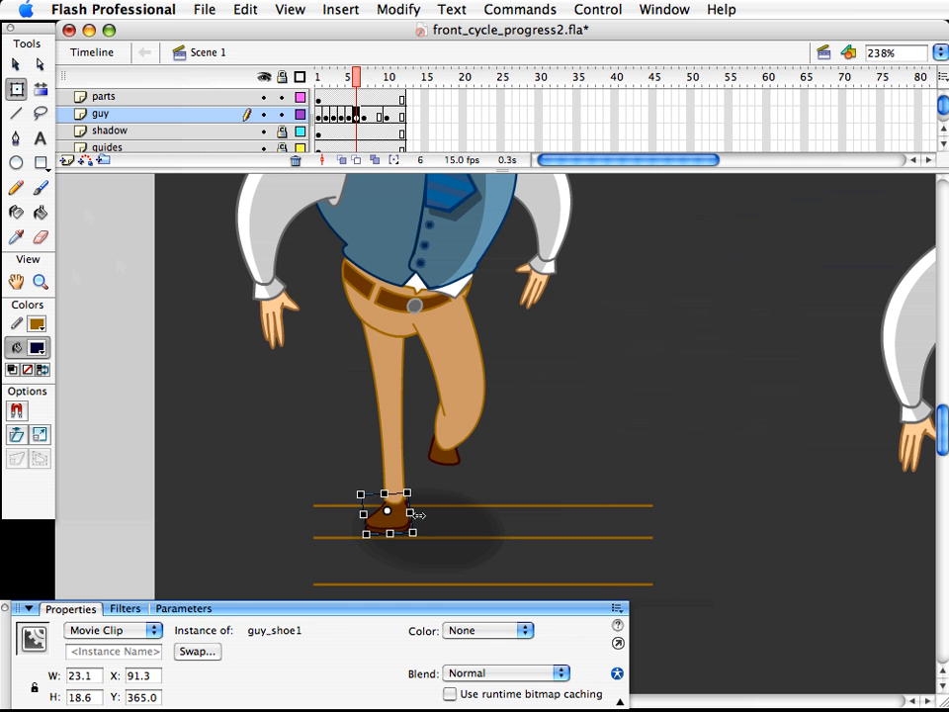
pyautogui.moveTo(418, 515); pyautogui.dragTo(376, 507)
pyautogui.click(445, 486)
# - Examine the whole character's walk poses by stepping back and forth through the first six frames
pyautogui.click(37, 283)
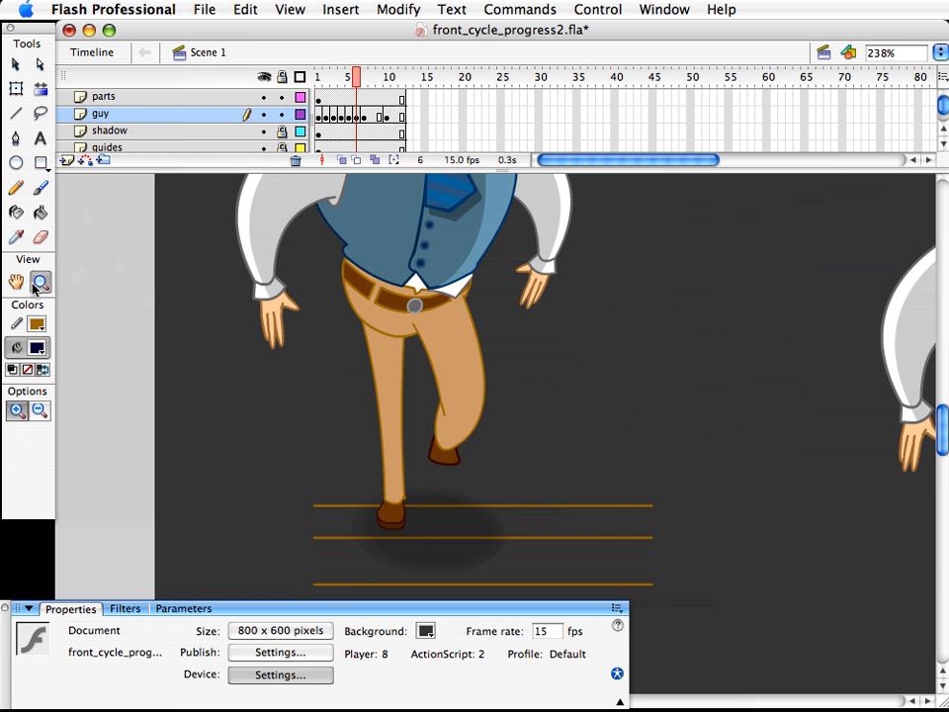
pyautogui.keyDown('alt'); pyautogui.click(360, 441); pyautogui.keyUp('alt')
pyautogui.keyDown('alt'); pyautogui.click(360, 441); pyautogui.keyUp('alt')
pyautogui.moveTo(462, 238); pyautogui.dragTo(727, 594)
pyautogui.press('v')
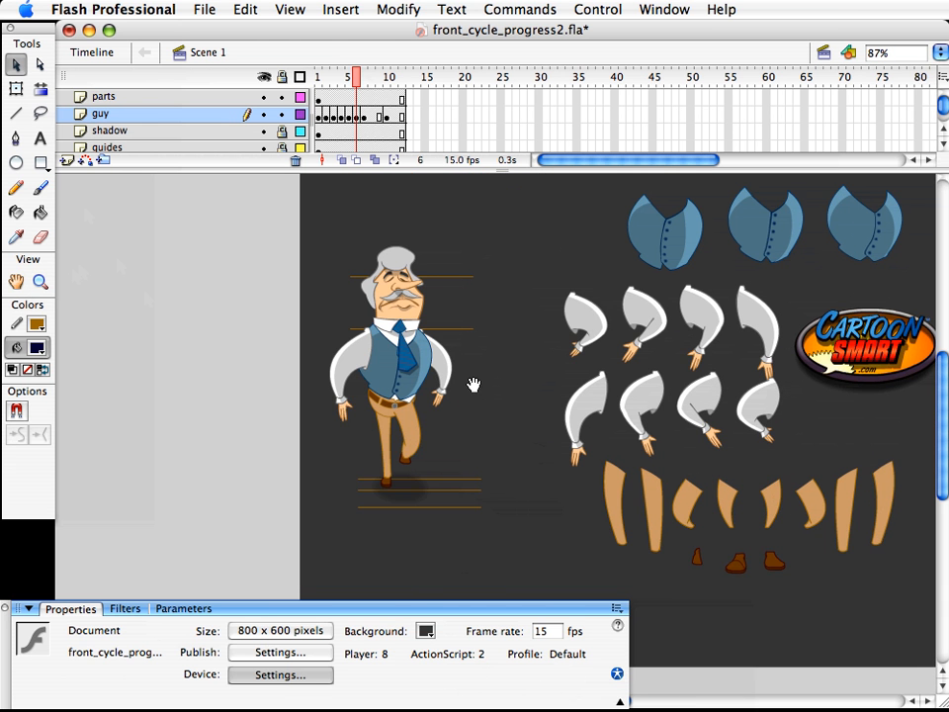
pyautogui.moveTo(473, 385); pyautogui.dragTo(471, 407)
pyautogui.moveTo(356, 76); pyautogui.dragTo(244, 67)
pyautogui.press('Return')
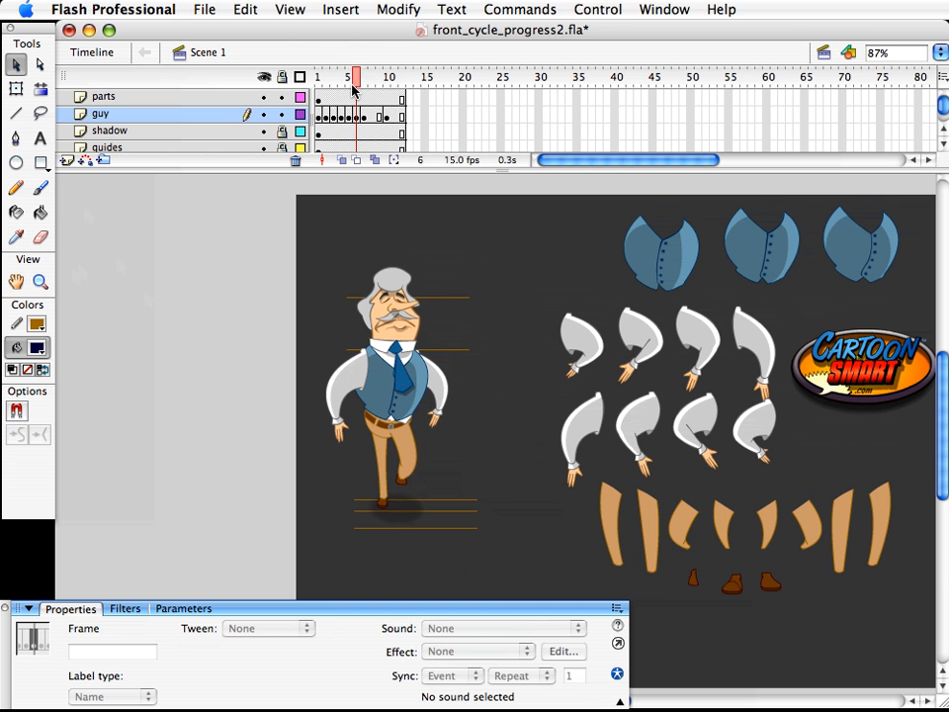
pyautogui.press(',')
pyautogui.press(',')
pyautogui.press('.')
pyautogui.press('.')
pyautogui.press(',')
pyautogui.press(',')
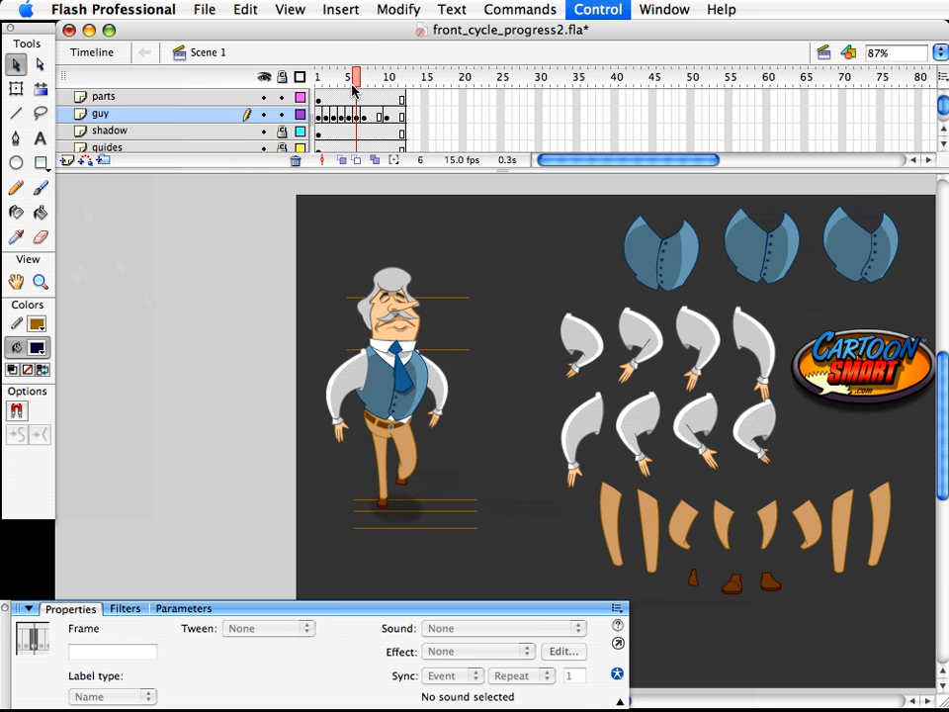
pyautogui.press('.')
pyautogui.press(',')
pyautogui.press(',')
pyautogui.press(',')
pyautogui.press(',')
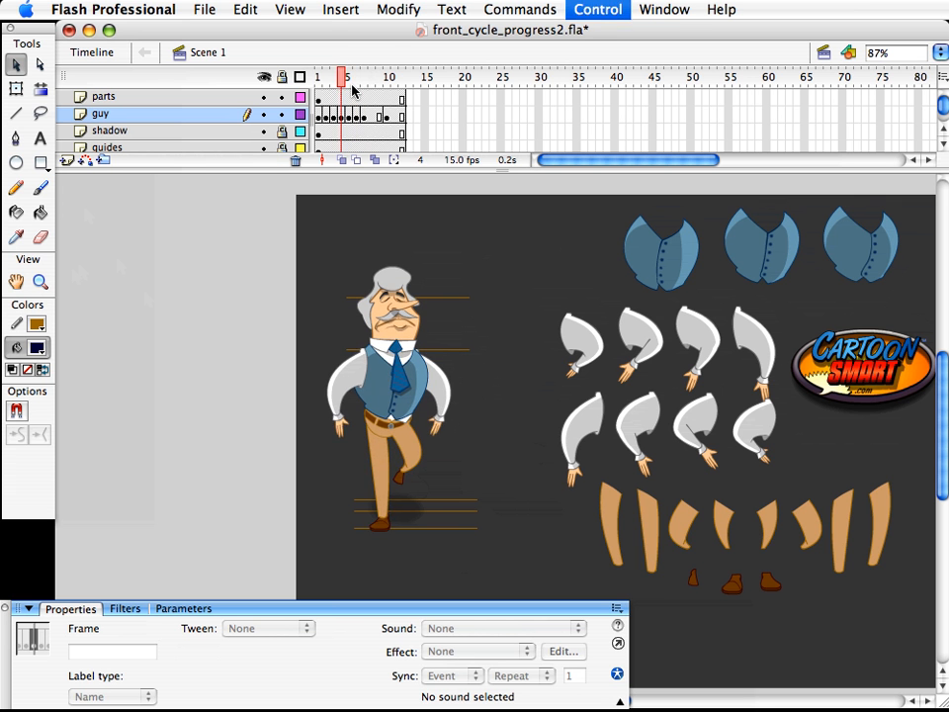
pyautogui.press(',')
pyautogui.press('.')
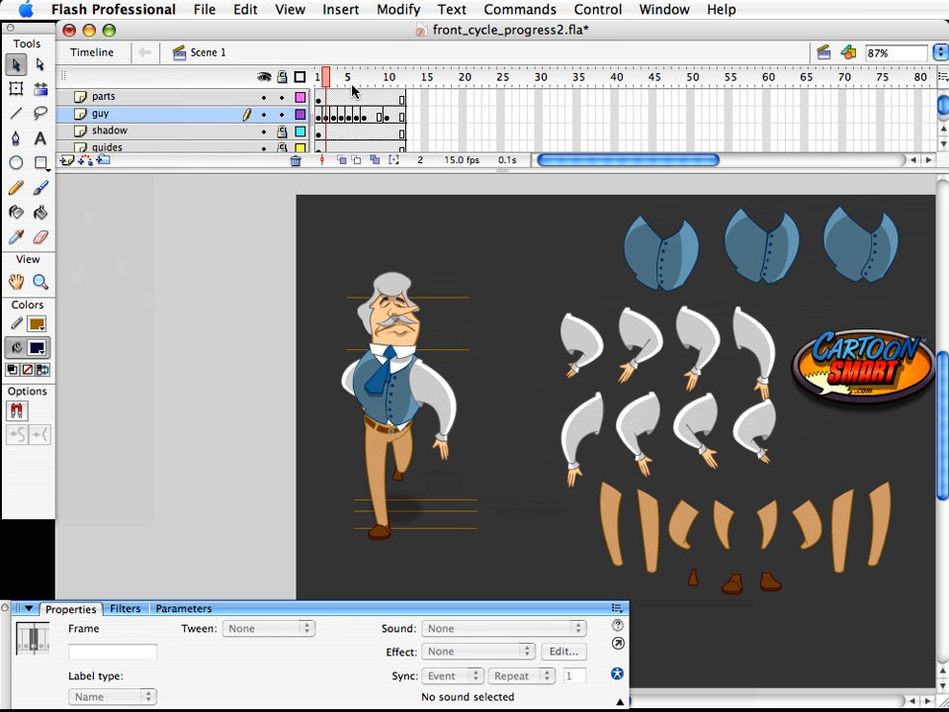
pyautogui.press('.')
pyautogui.press('.')
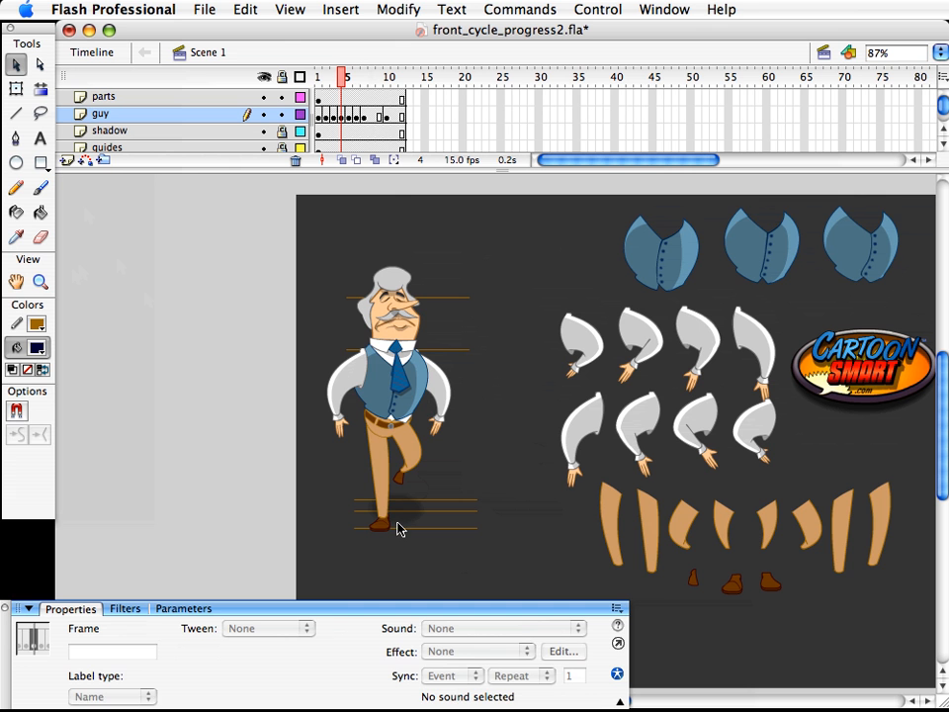
# - Compare the planted shoe's position and shape at close range across frames 2 to 5
pyautogui.click(41, 282)
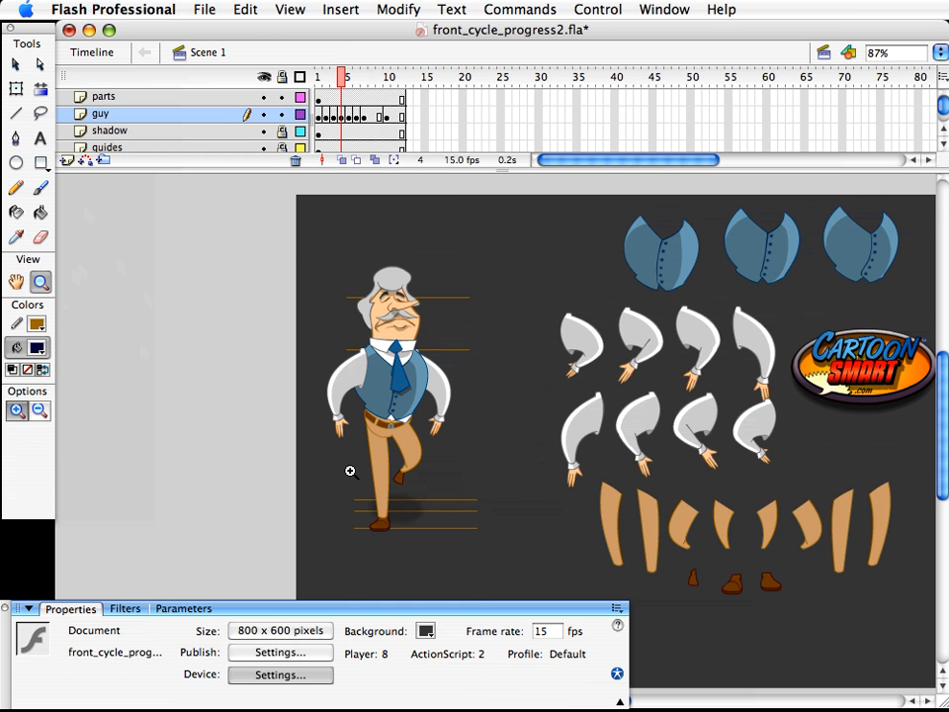
pyautogui.moveTo(350, 471); pyautogui.dragTo(476, 576)
pyautogui.press('v')
pyautogui.click(380, 377)
pyautogui.press('Delete')
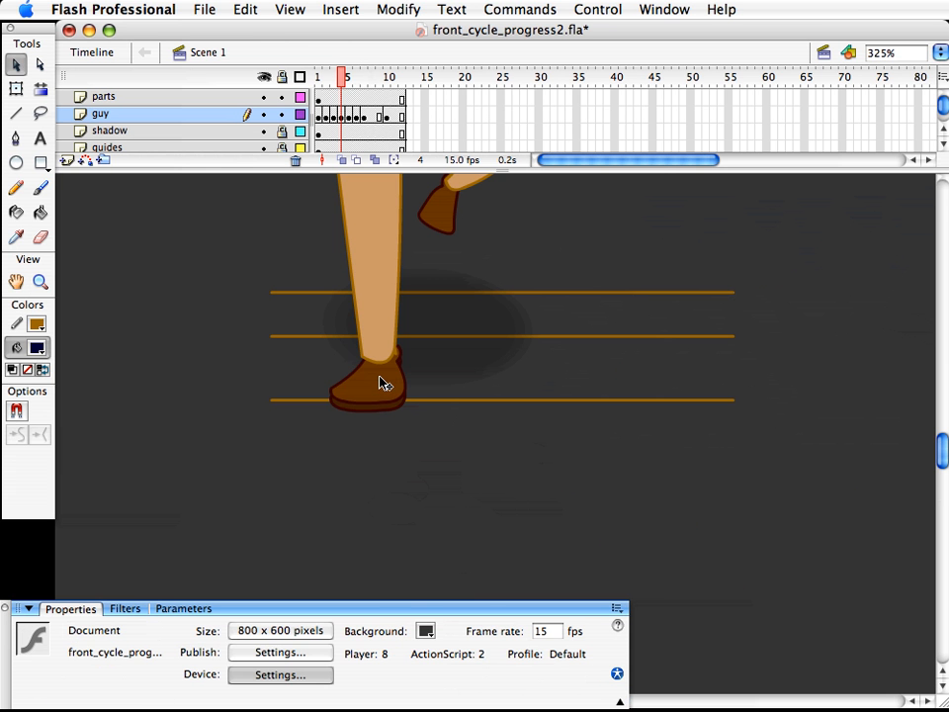
pyautogui.press('.')
pyautogui.press(',')
pyautogui.press(',')
pyautogui.press(',')
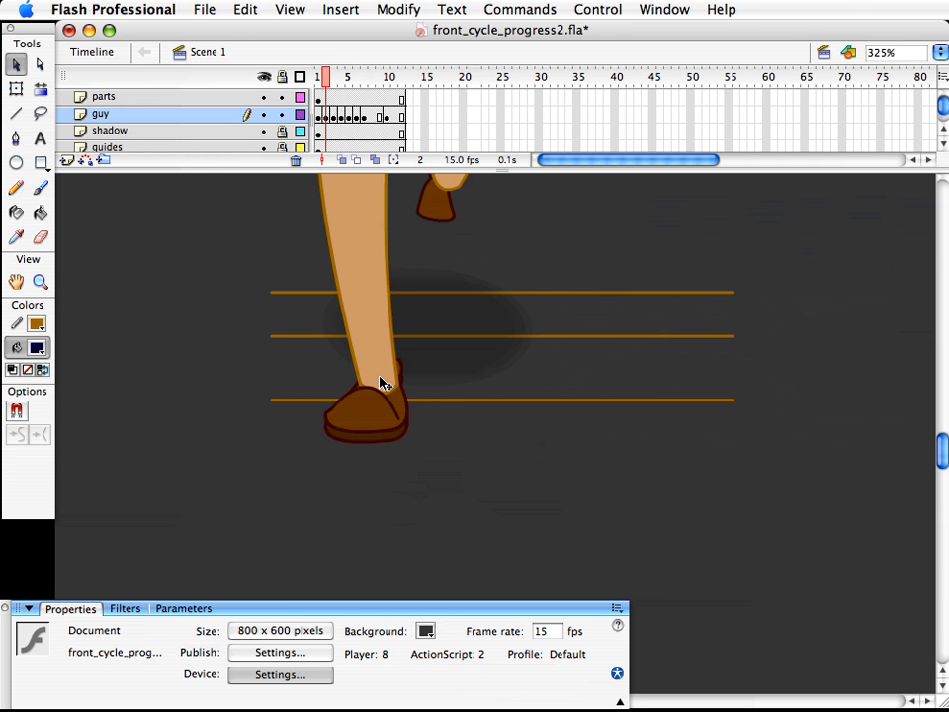
pyautogui.press('.')
pyautogui.press('.')
pyautogui.press('.')
# - Widen the guy_leg9 leg on frame 6 to about 71.2 px with Free Transform
pyautogui.press('z')
pyautogui.keyDown('alt'); pyautogui.click(335, 354); pyautogui.keyUp('alt')
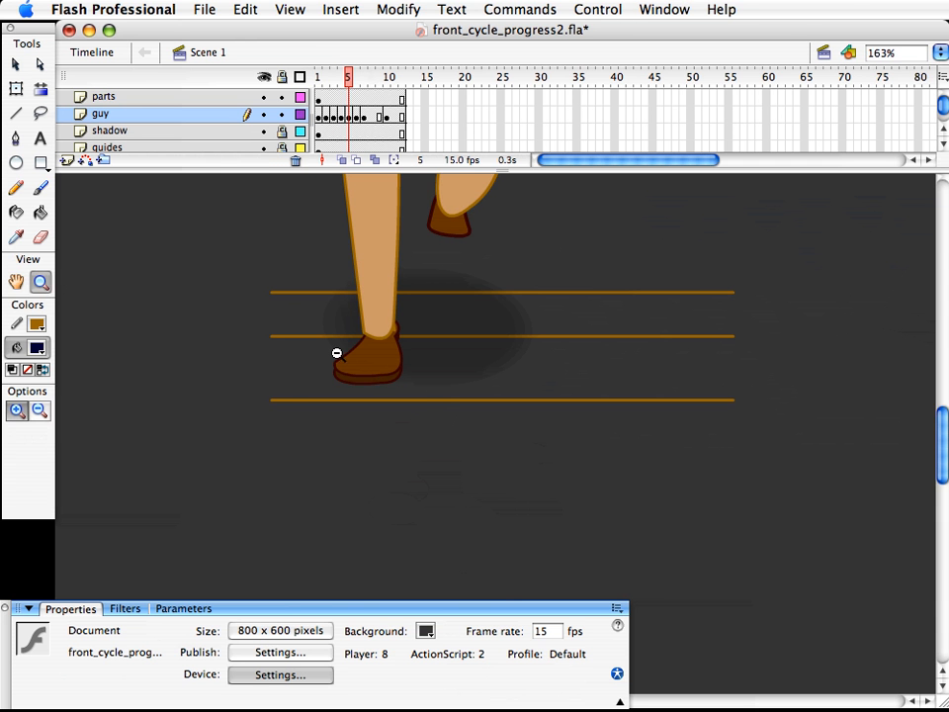
pyautogui.keyDown('alt'); pyautogui.click(506, 421); pyautogui.keyUp('alt')
pyautogui.moveTo(509, 205); pyautogui.dragTo(840, 528)
pyautogui.press('v')
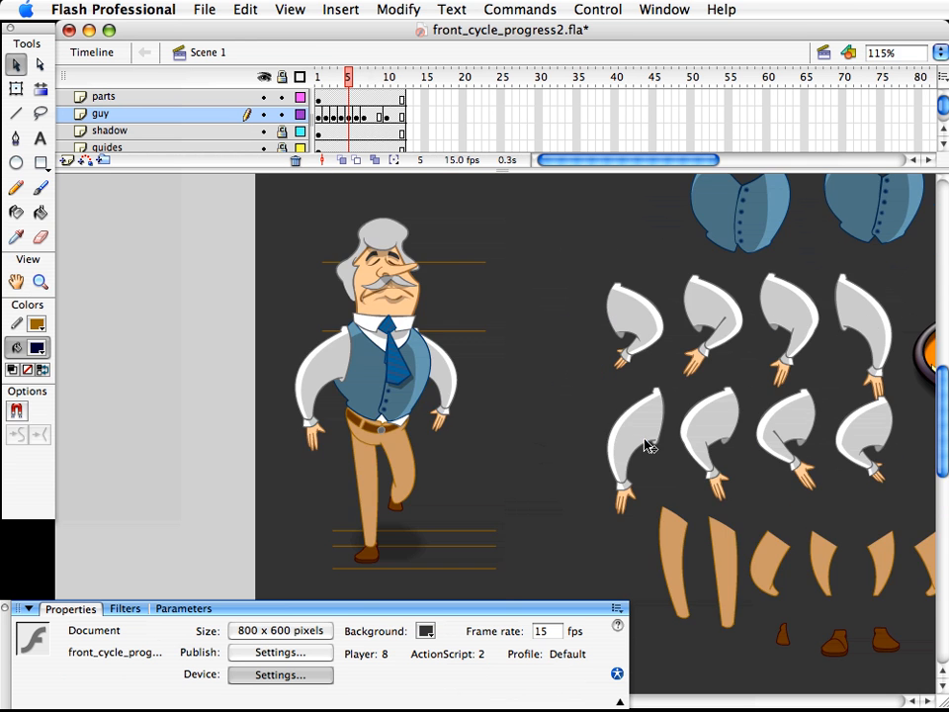
pyautogui.click(348, 77)
pyautogui.moveTo(348, 77)
pyautogui.mouseDown()
pyautogui.moveTo(330, 77)
pyautogui.moveTo(354, 79)
pyautogui.mouseUp()
pyautogui.press('q')
pyautogui.click(379, 482)
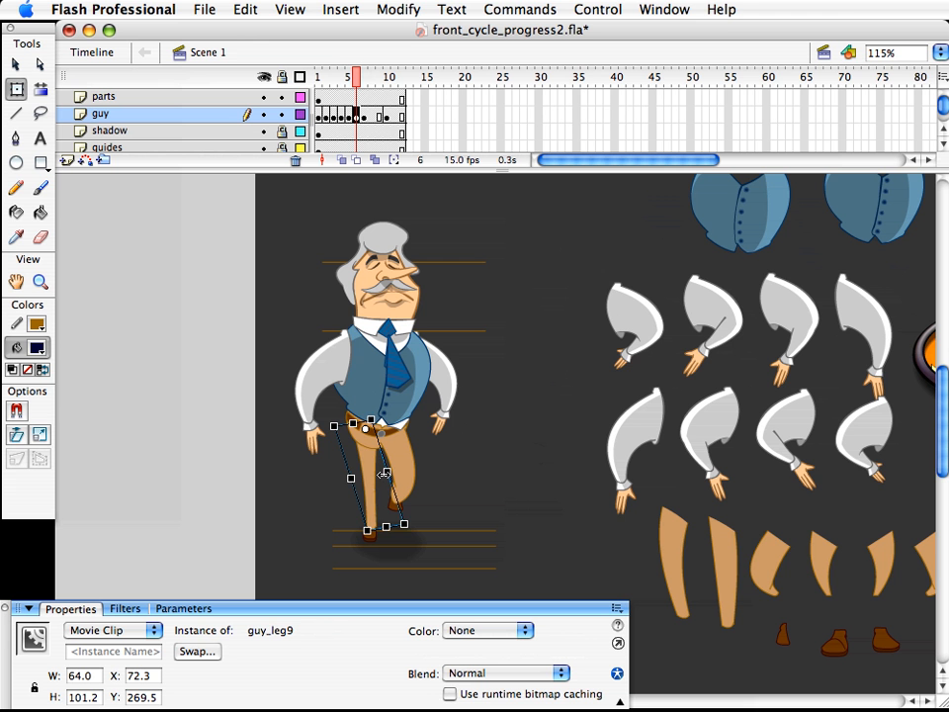
pyautogui.moveTo(386, 471); pyautogui.dragTo(346, 478)
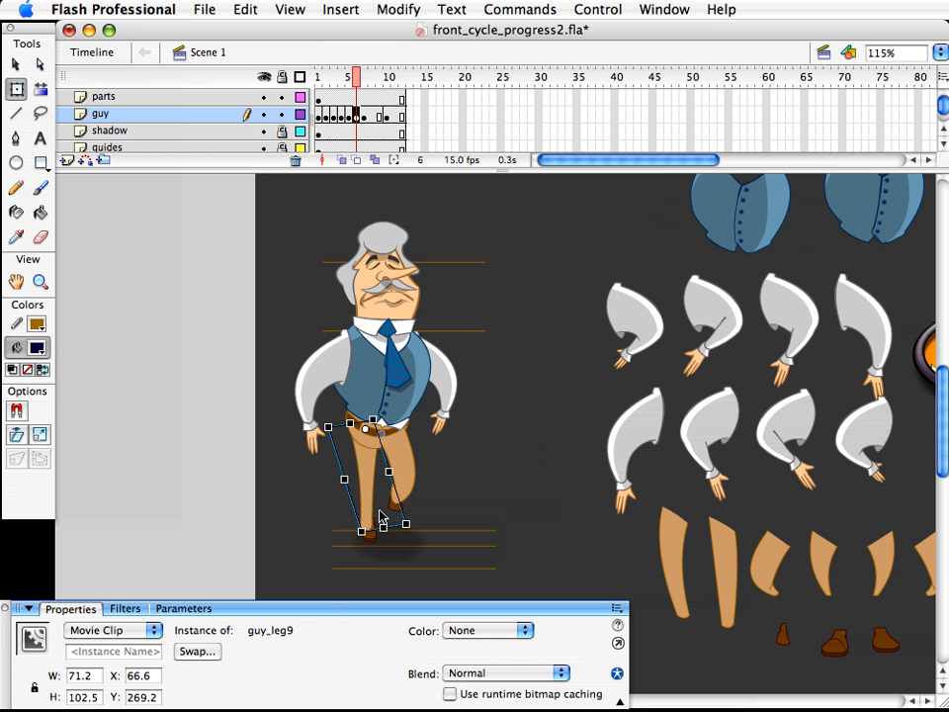
pyautogui.moveTo(373, 527); pyautogui.dragTo(410, 510)
pyautogui.click(484, 500)
# - Play the walk cycle to check the leg motion around frames 6 and 7
pyautogui.press('Return')
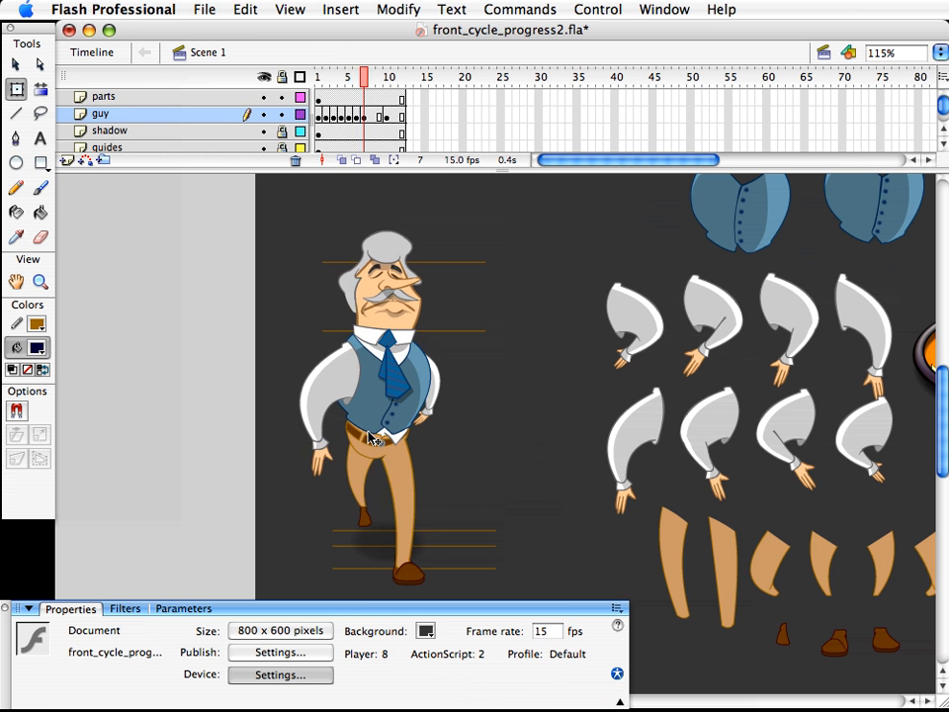
pyautogui.press('Return')
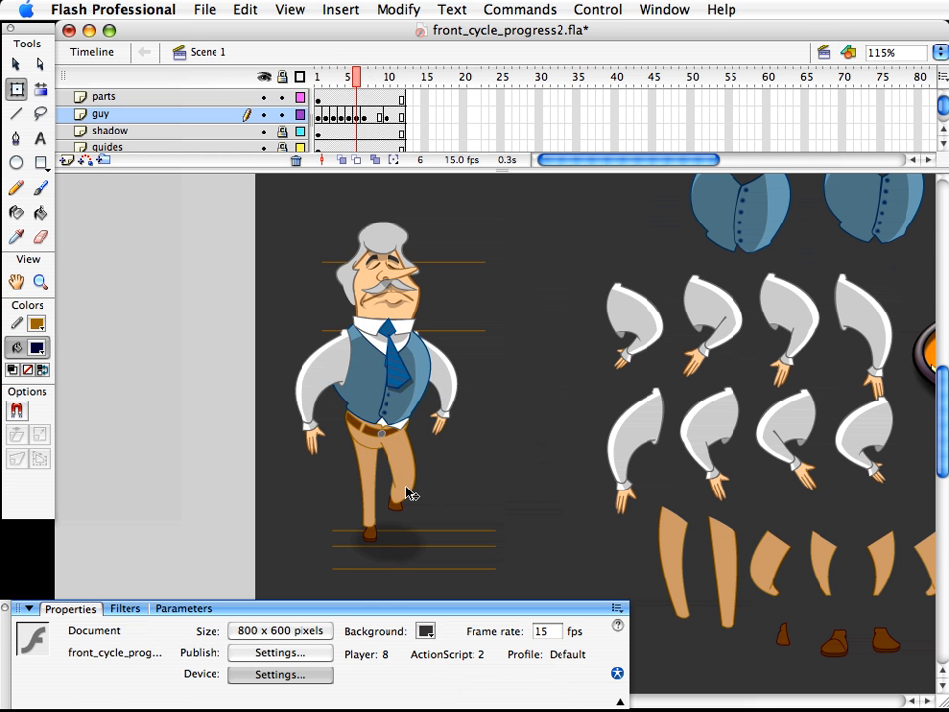
pyautogui.hotkey('ctrl', 's')
# - Replace the raised bent leg on frame 6 with the straight guy_leg1 leg from frame 7, pasted in place
pyautogui.click(404, 489)
pyautogui.click(361, 87)
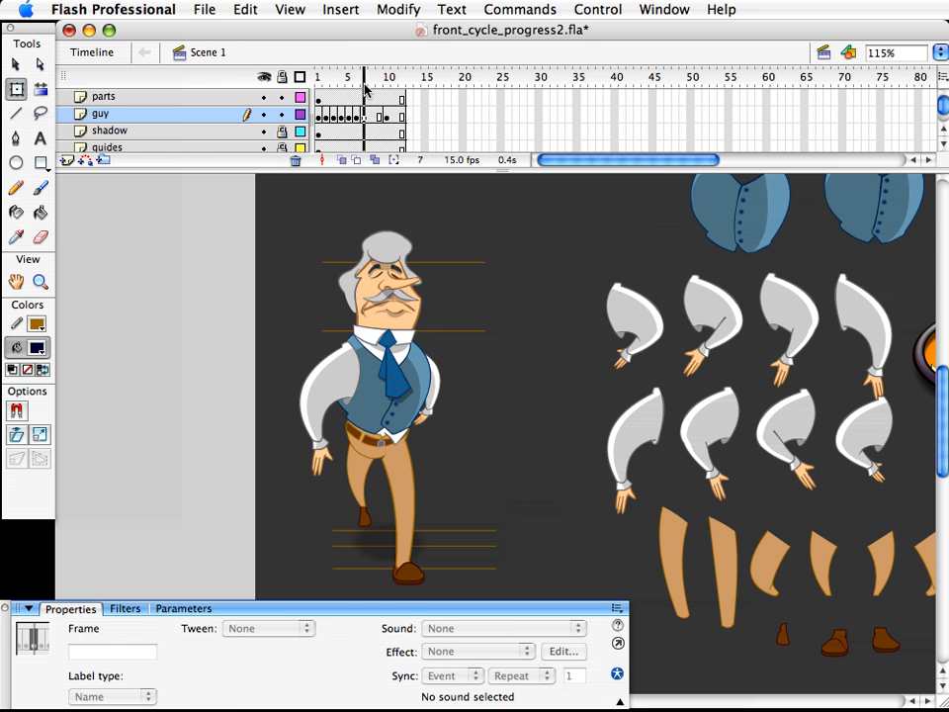
pyautogui.click(406, 512)
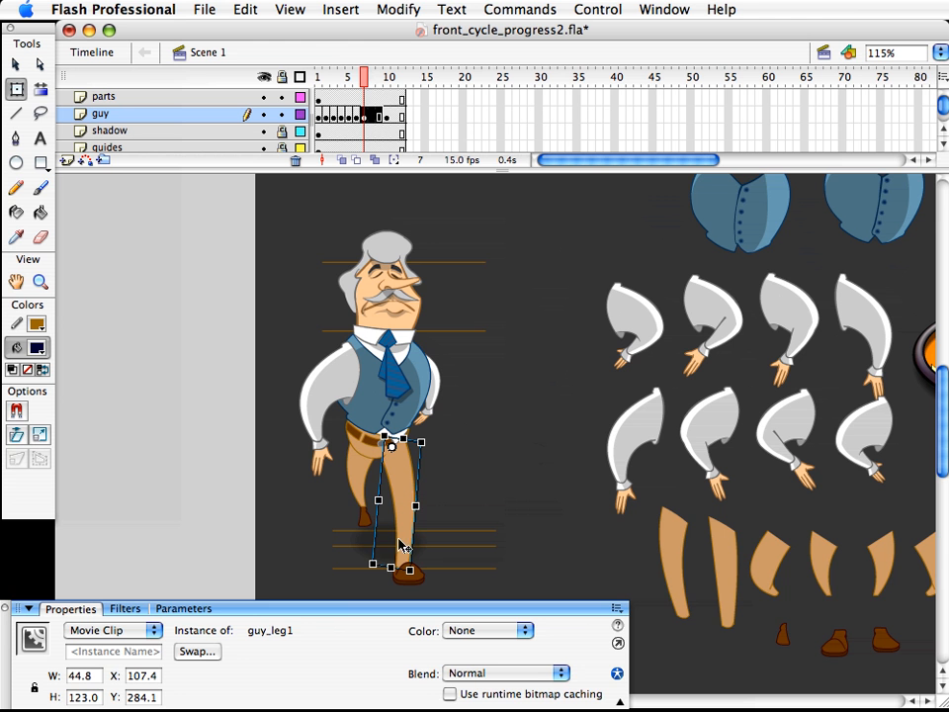
pyautogui.scroll(-1, 409, 484)
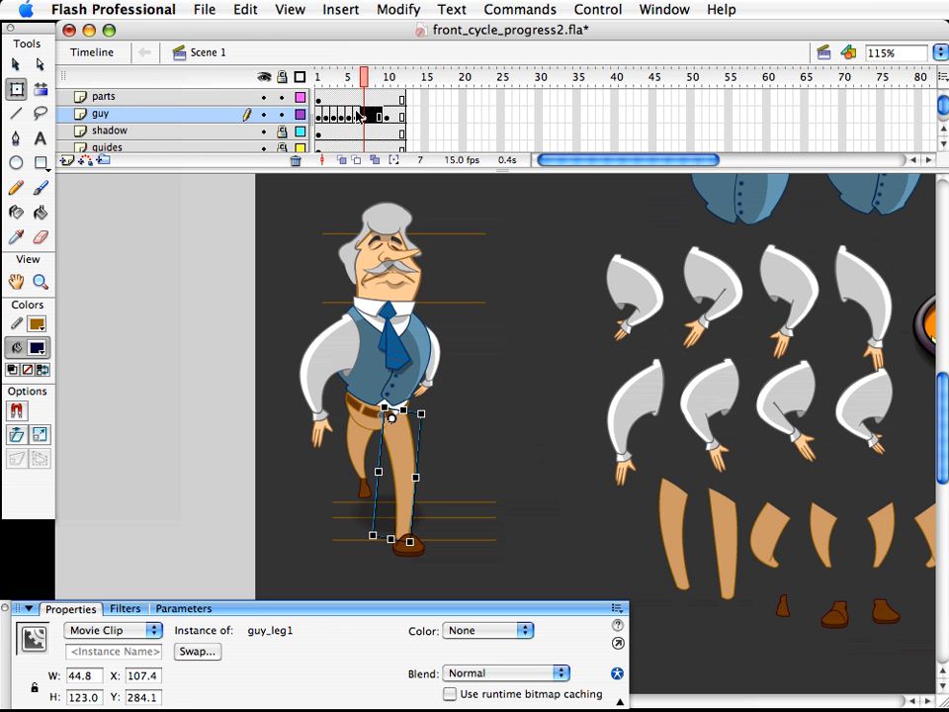
pyautogui.moveTo(363, 84); pyautogui.dragTo(359, 84)
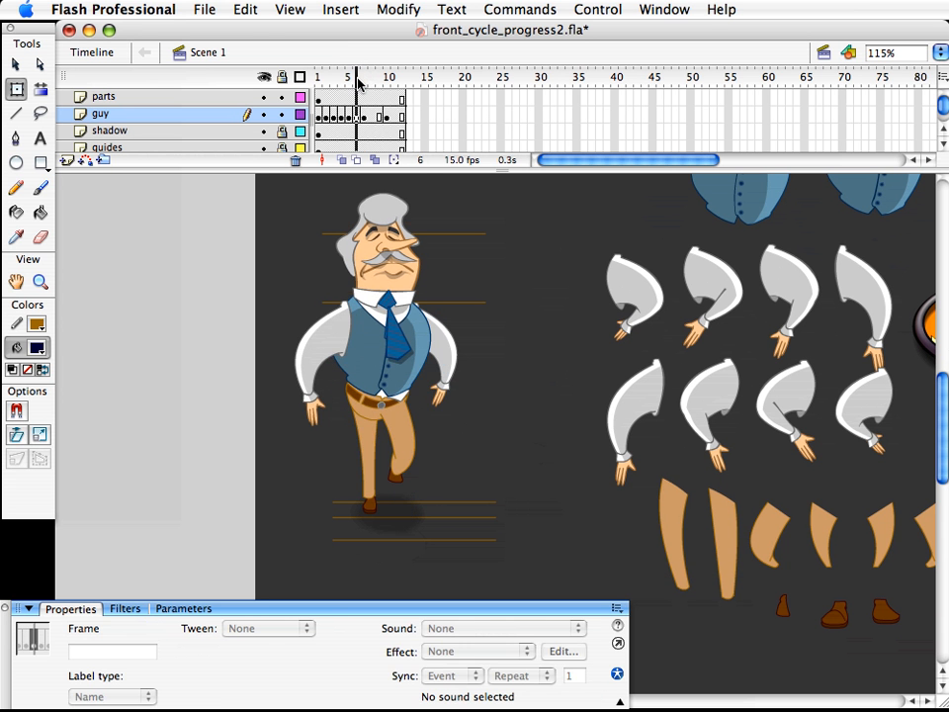
pyautogui.click(402, 450)
pyautogui.press('Delete')
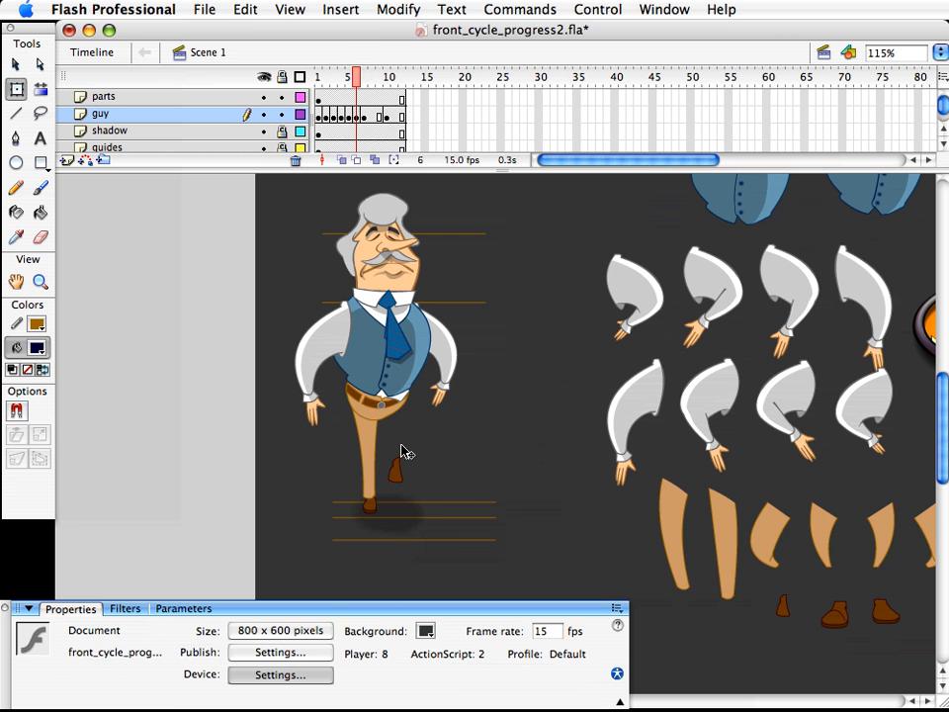
pyautogui.hotkey('ctrl', 'shift', 'v')
# - Nudge the pasted guy_leg1 leg up and slightly right under the hips to X 108.2, Y 273.1
pyautogui.hotkey('shift', 'Up')
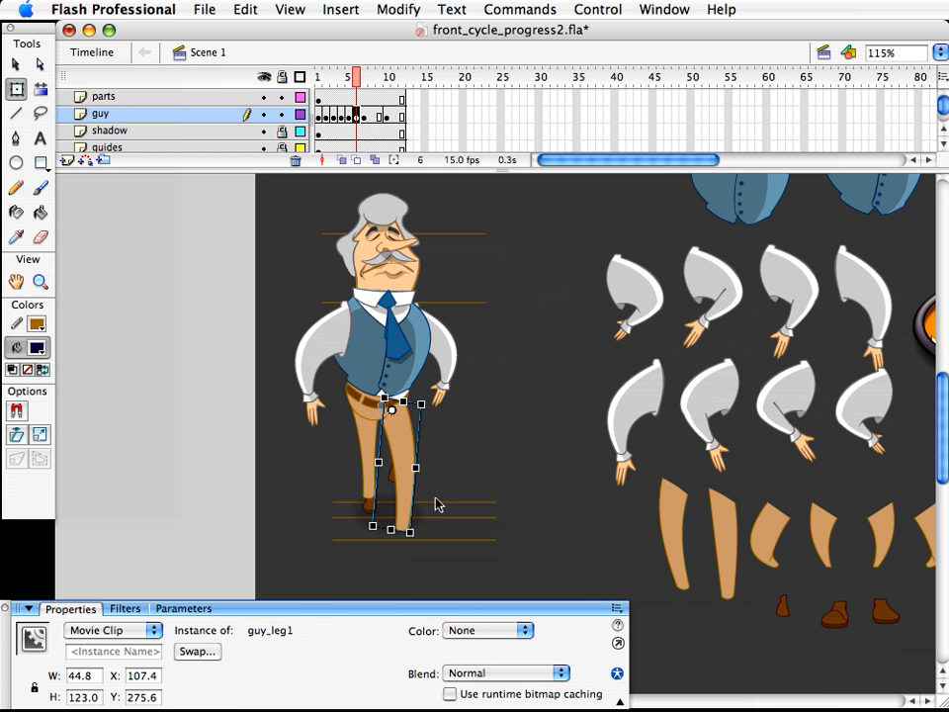
pyautogui.press('Up')
pyautogui.press('Up')
pyautogui.press('Up')
pyautogui.press('Right')
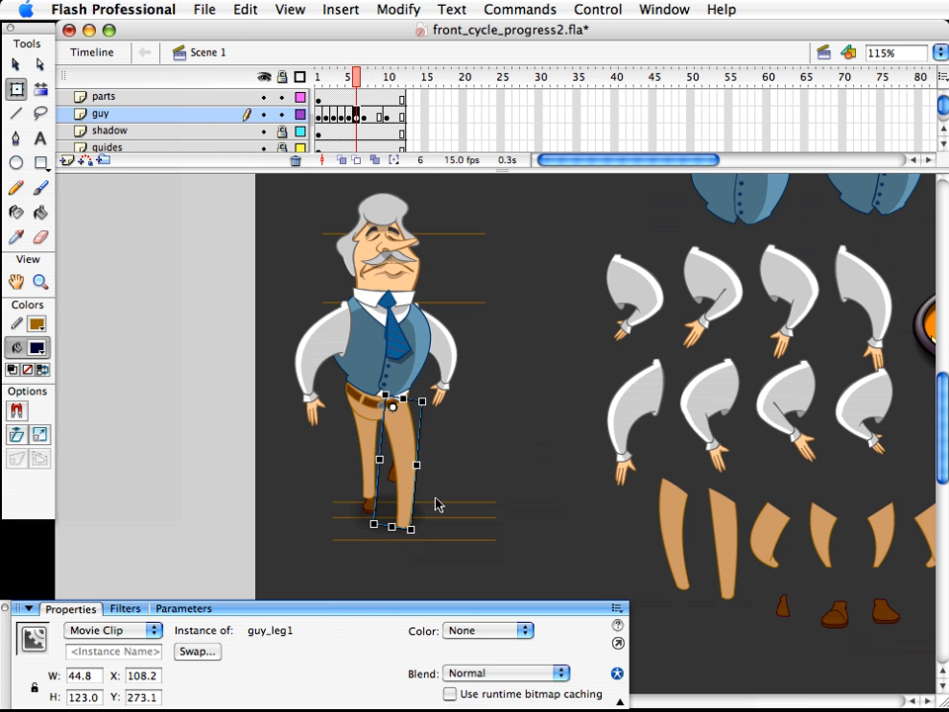
# - Duplicate the pasted leg's symbol under the name guy_leg10
pyautogui.press('super+d')
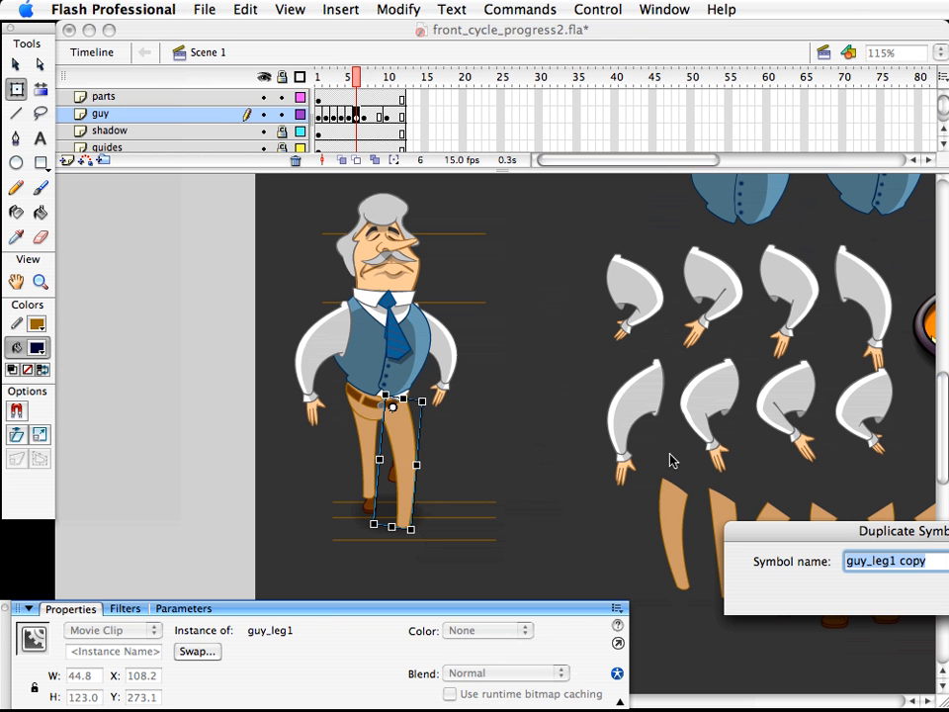
pyautogui.click(875, 562)
pyautogui.moveTo(897, 561); pyautogui.dragTo(927, 562)
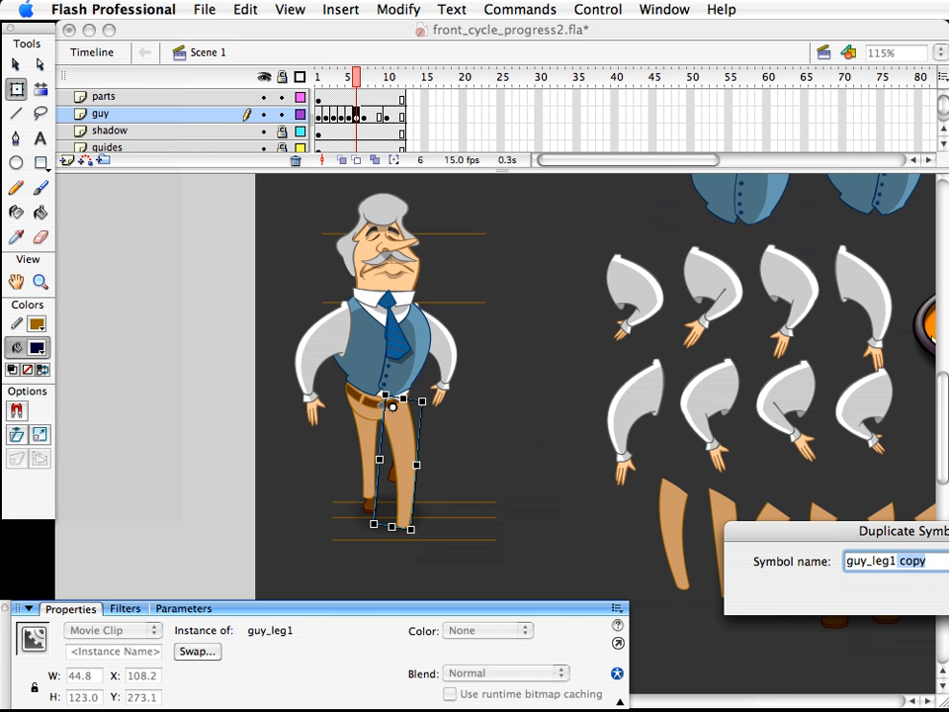
pyautogui.write('0')
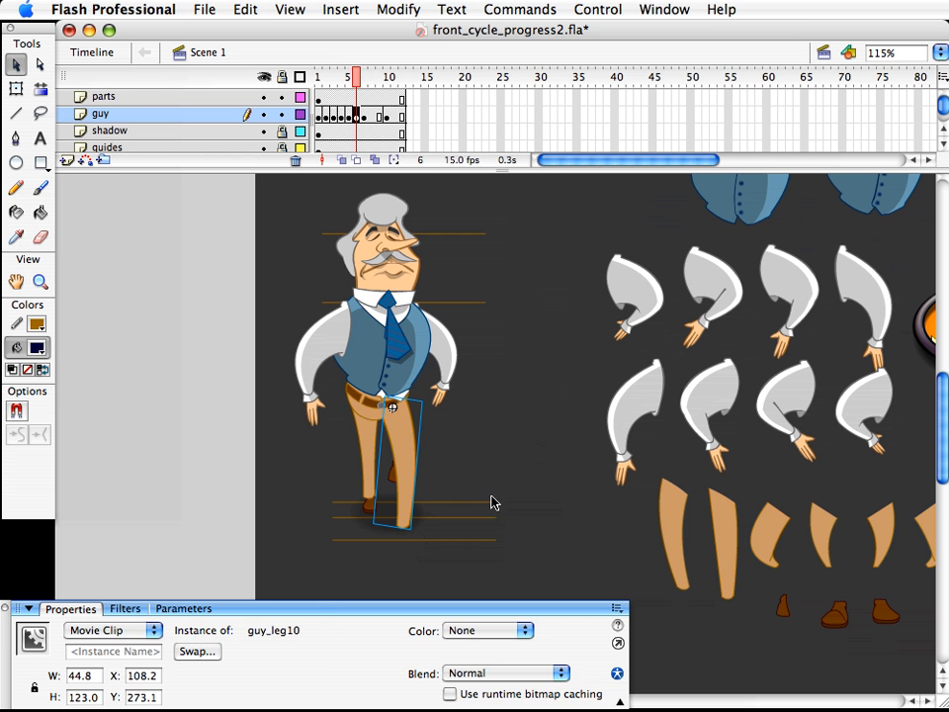
# - Move the guy_shoe2 shoe on frame 6 out beside the new leg's ankle, to X 153.2, Y 363.5
pyautogui.click(441, 439)
pyautogui.moveTo(451, 411); pyautogui.dragTo(368, 508)
pyautogui.press('Right')
pyautogui.press('Right')
pyautogui.press('Right')
pyautogui.press('Right')
pyautogui.press('Right')
pyautogui.press('Right')
pyautogui.press('Right')
pyautogui.press('Right')
pyautogui.press('Right')
pyautogui.press('Right')
pyautogui.press('Right')
pyautogui.press('Right')
pyautogui.press('Right')
pyautogui.press('Right')
pyautogui.press('Right')
pyautogui.press('Right')
pyautogui.press('Right')
pyautogui.press('Right')
pyautogui.press('Right')
pyautogui.press('Right')
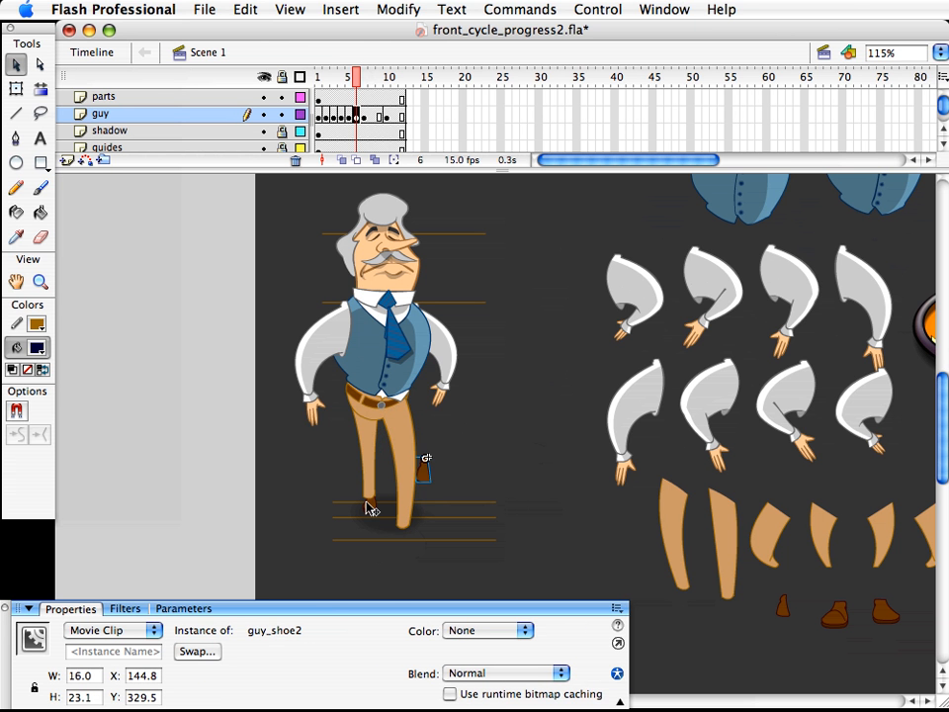
pyautogui.press('Down')
pyautogui.press('Down')
pyautogui.press('Down')
pyautogui.press('Down')
pyautogui.press('Down')
pyautogui.press('Down')
pyautogui.press('Down')
pyautogui.press('Down')
pyautogui.press('Down')
pyautogui.press('Down')
pyautogui.press('Down')
pyautogui.press('Down')
pyautogui.press('Down')
pyautogui.press('Down')
pyautogui.press('Down')
pyautogui.press('Down')
pyautogui.press('Down')
pyautogui.press('Down')
pyautogui.press('Down')
pyautogui.press('Down')
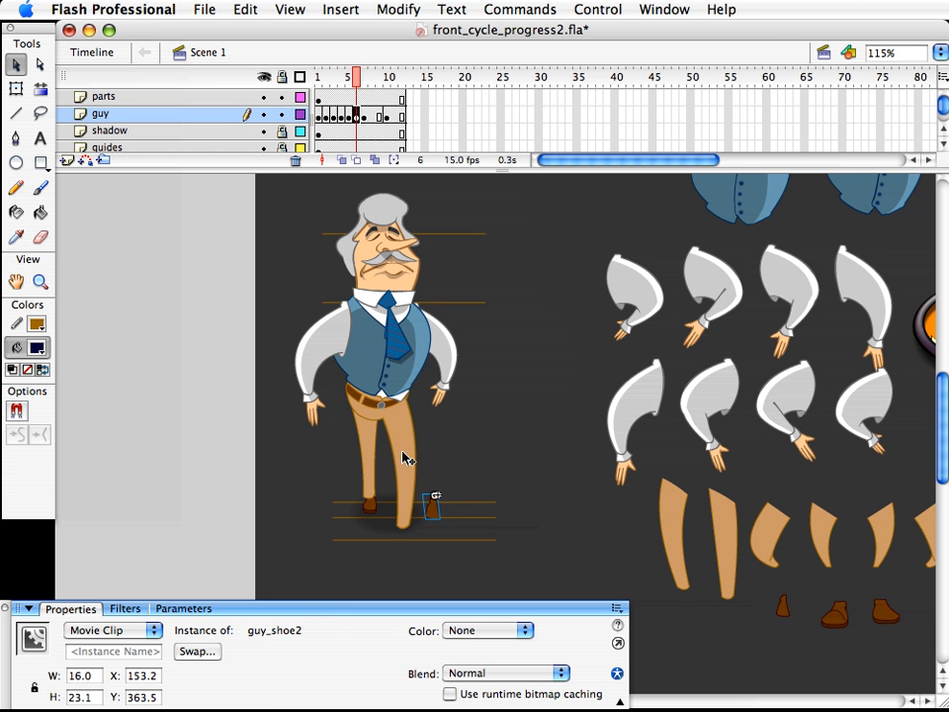
# - Open the guy_leg10 symbol and straighten both curved side outlines of the trouser leg into straight tapering edges
pyautogui.doubleClick(403, 458)
pyautogui.press('z')
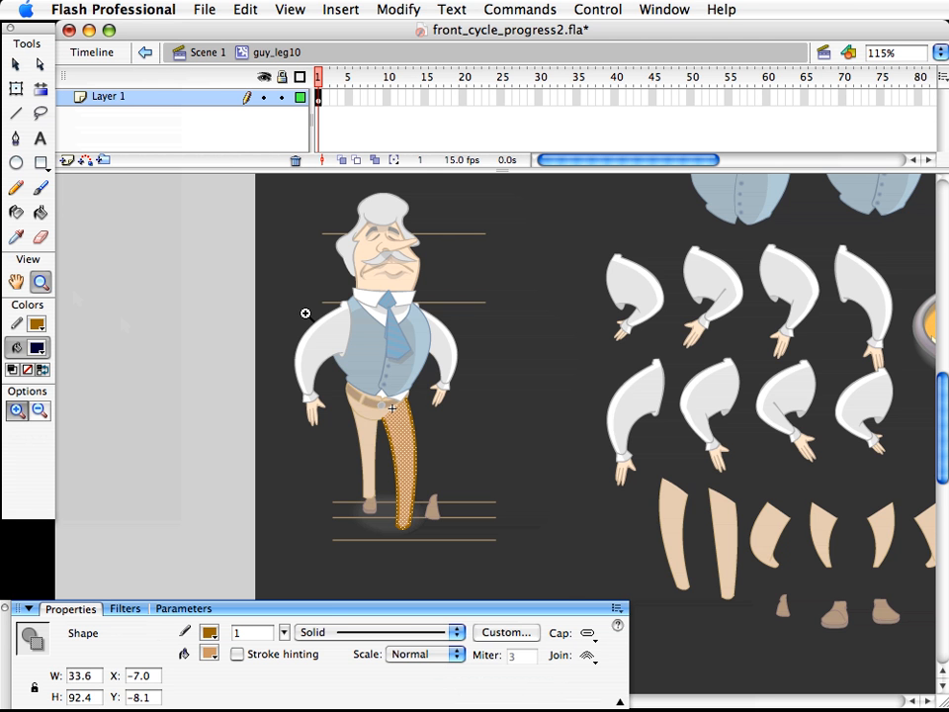
pyautogui.moveTo(316, 313); pyautogui.dragTo(646, 661)
pyautogui.press('v')
pyautogui.press('space')
pyautogui.moveTo(439, 487); pyautogui.dragTo(426, 478)
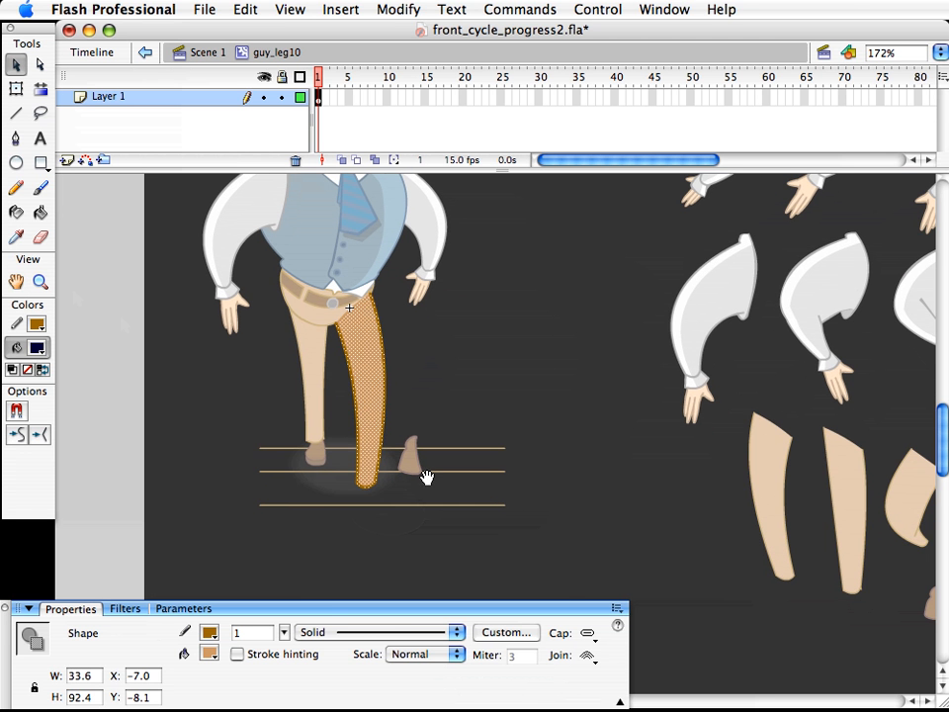
pyautogui.click(405, 419)
pyautogui.moveTo(359, 420); pyautogui.dragTo(349, 420)
pyautogui.moveTo(385, 385); pyautogui.dragTo(374, 398)
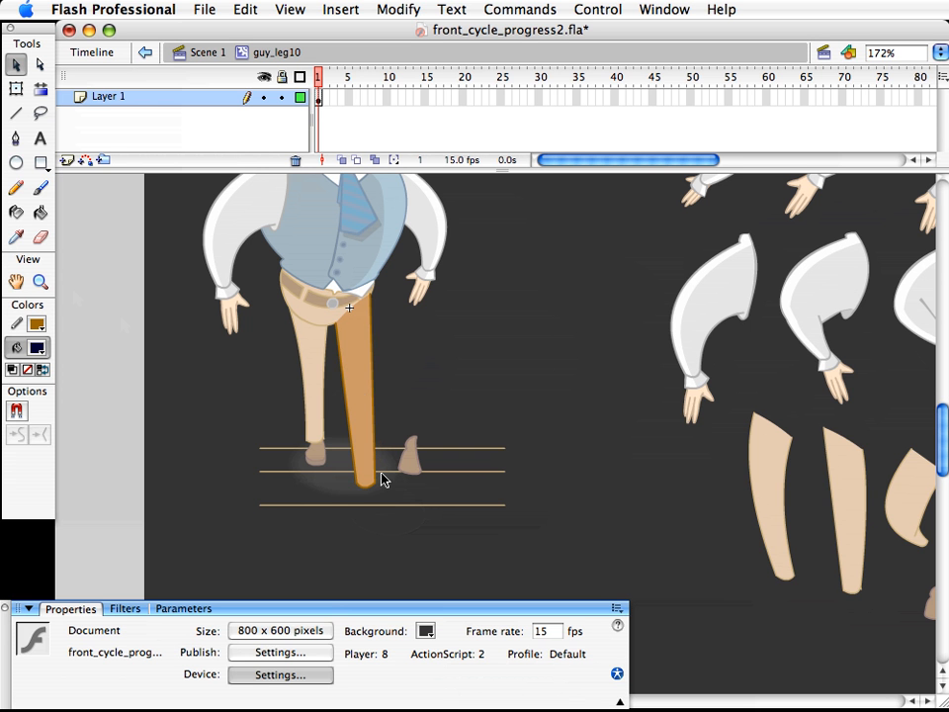
# - Extend the guy_leg10 bottom corners down and outward into a flared cuff, bend the sides slightly inward, and return to the scene
pyautogui.moveTo(382, 489)
pyautogui.mouseDown()
pyautogui.moveTo(394, 515)
pyautogui.moveTo(392, 506)
pyautogui.moveTo(350, 513)
pyautogui.moveTo(349, 503)
pyautogui.moveTo(385, 504)
pyautogui.mouseUp()
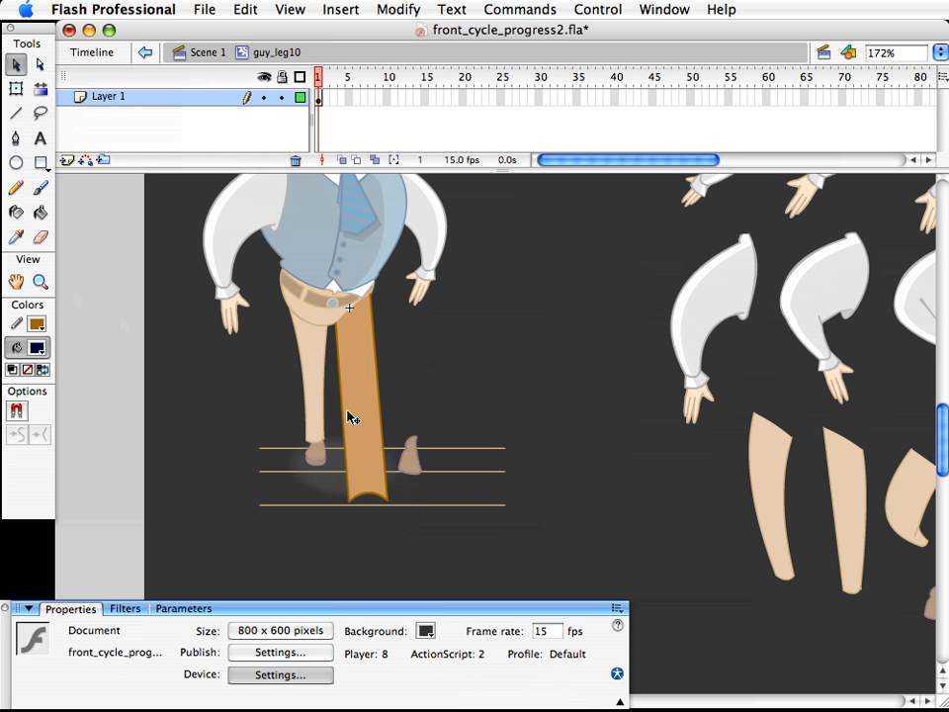
pyautogui.moveTo(349, 418); pyautogui.dragTo(357, 416)
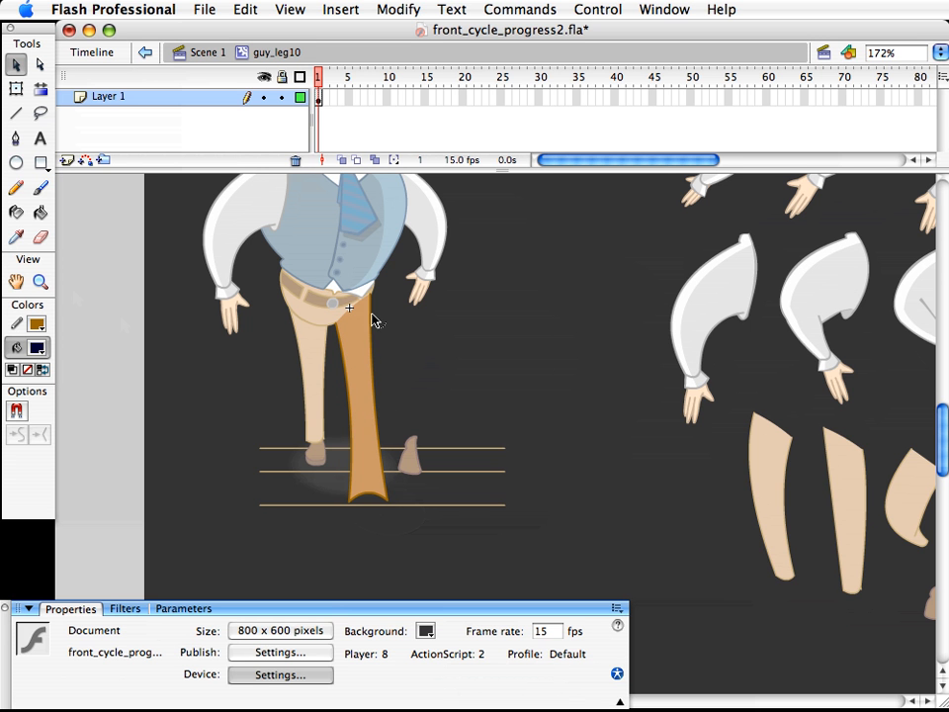
pyautogui.moveTo(354, 398); pyautogui.dragTo(350, 505)
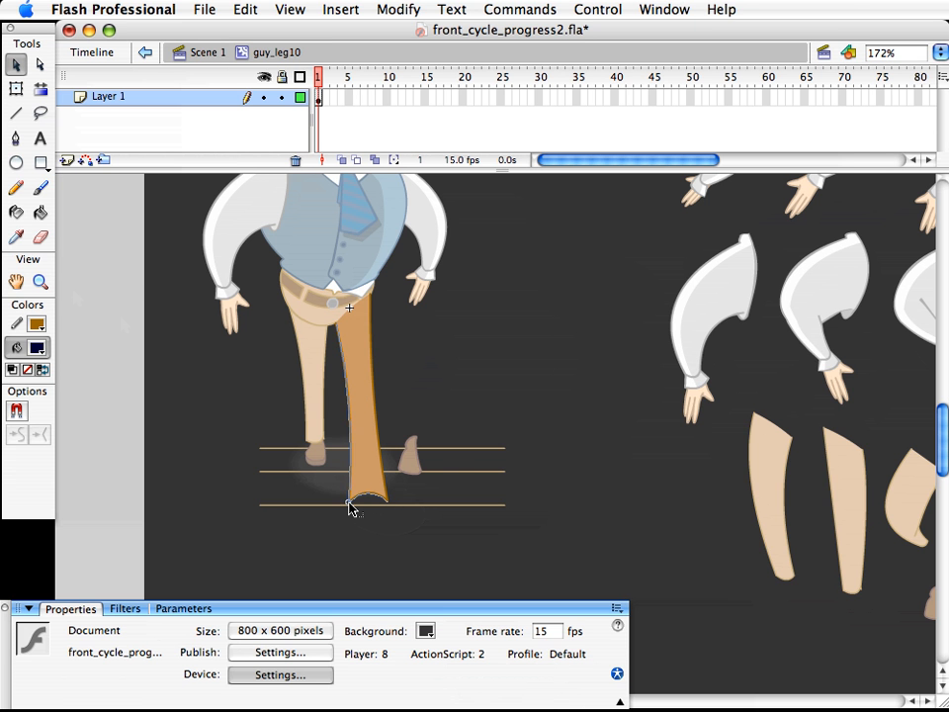
pyautogui.click(208, 53)
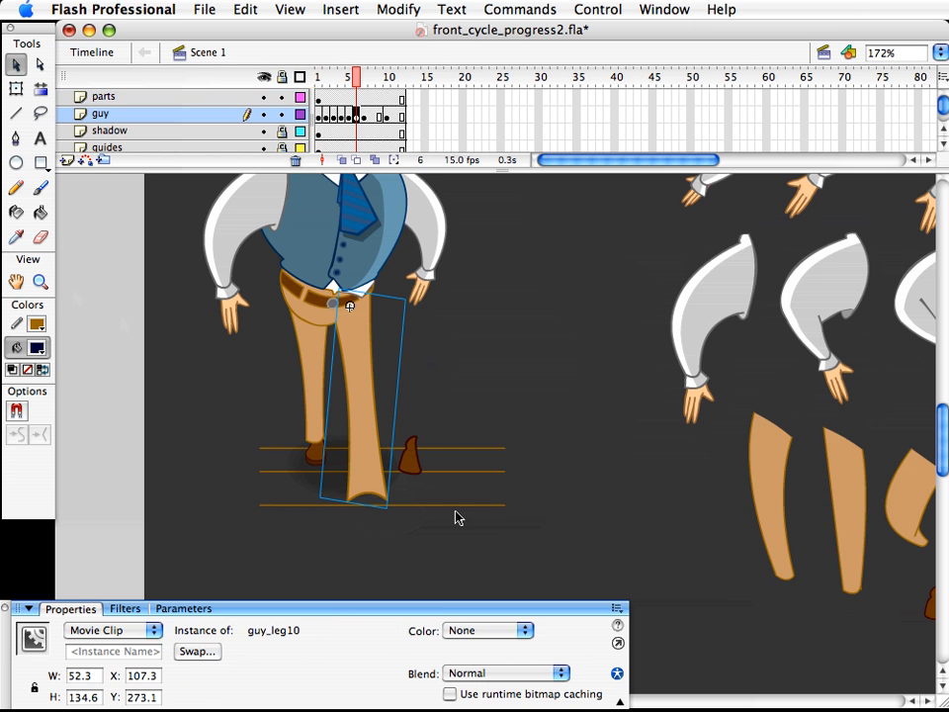
# - Enlarge the guy_shoe2 shoe to 29.4 × 37.6 and place it under the front leg's cuff at X 121.0, Y 383.9
pyautogui.click(413, 464)
pyautogui.press('q')
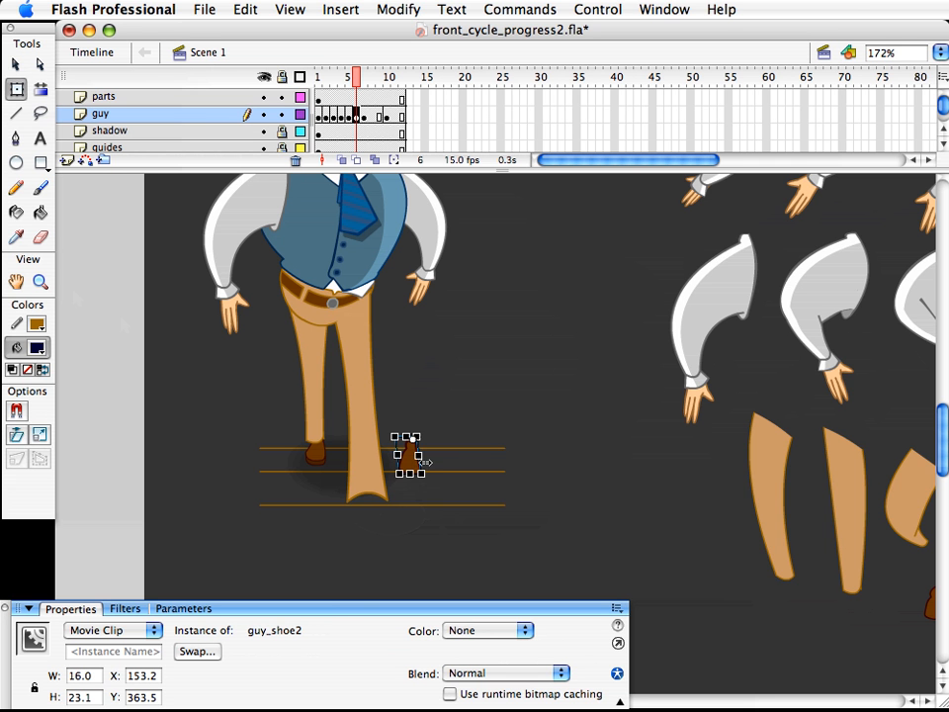
pyautogui.moveTo(423, 476); pyautogui.dragTo(432, 494)
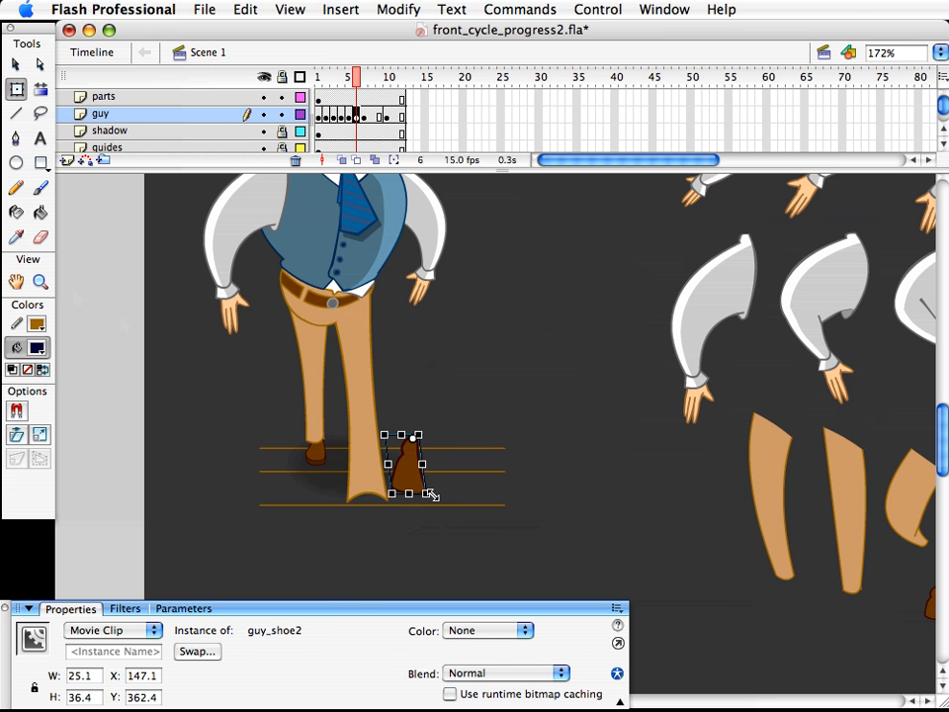
pyautogui.press('v')
pyautogui.moveTo(413, 453); pyautogui.dragTo(401, 542)
pyautogui.press('Down')
pyautogui.press('Down')
pyautogui.press('Down')
pyautogui.press('Down')
pyautogui.press('Down')
pyautogui.press('Down')
pyautogui.press('q')
pyautogui.press('v')
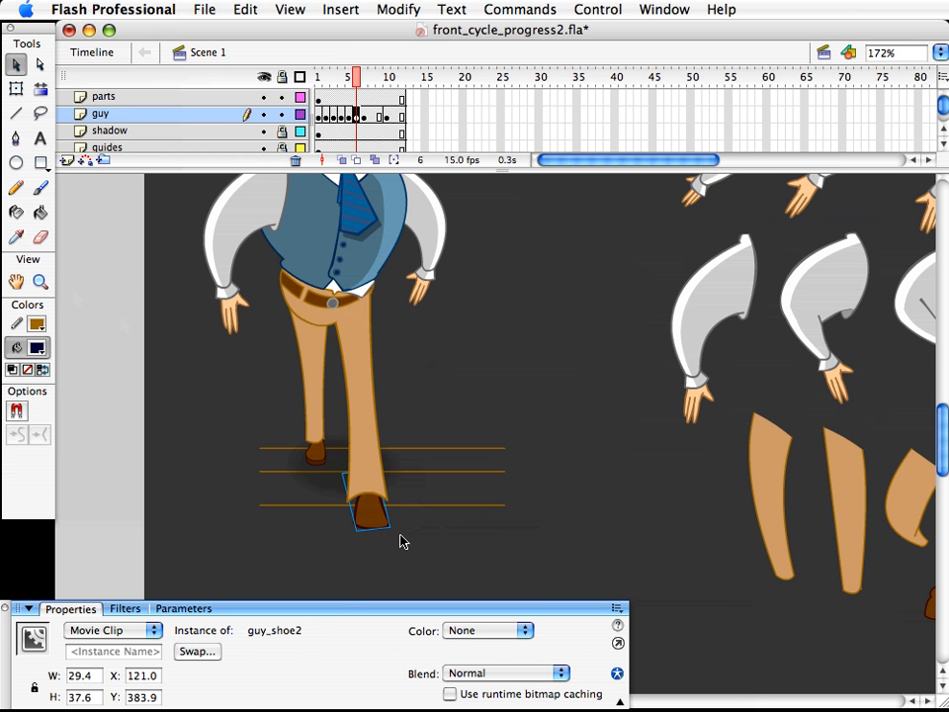
# - Check frame 6 against its neighbouring frames and shorten the front guy_leg10 leg to a height of 129.1
pyautogui.click(413, 542)
pyautogui.press('z')
pyautogui.keyDown('alt'); pyautogui.click(483, 396); pyautogui.keyUp('alt')
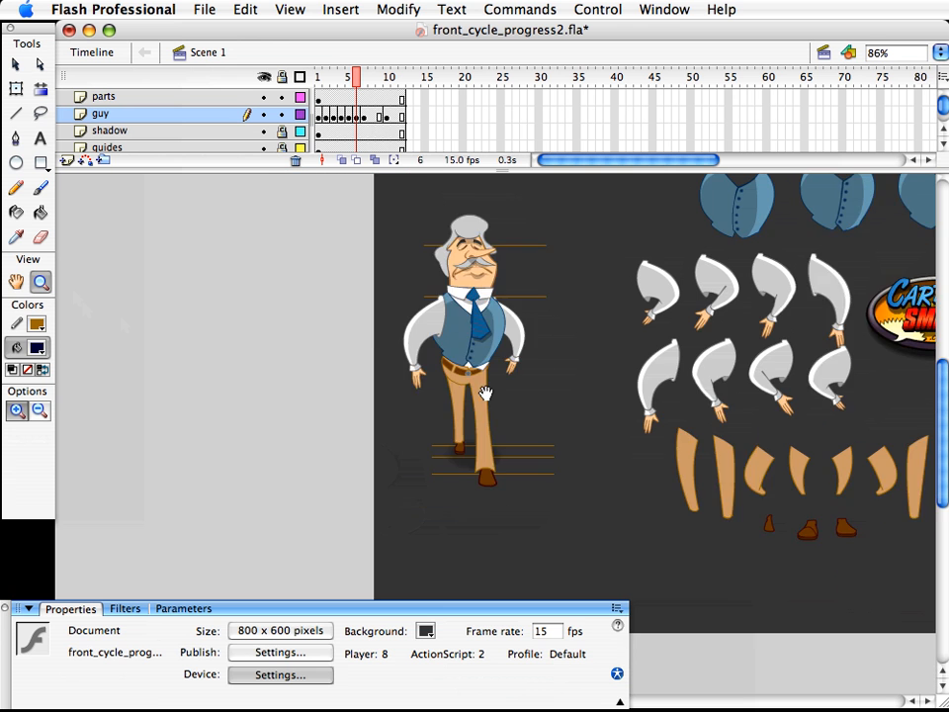
pyautogui.press('v')
pyautogui.click(364, 78)
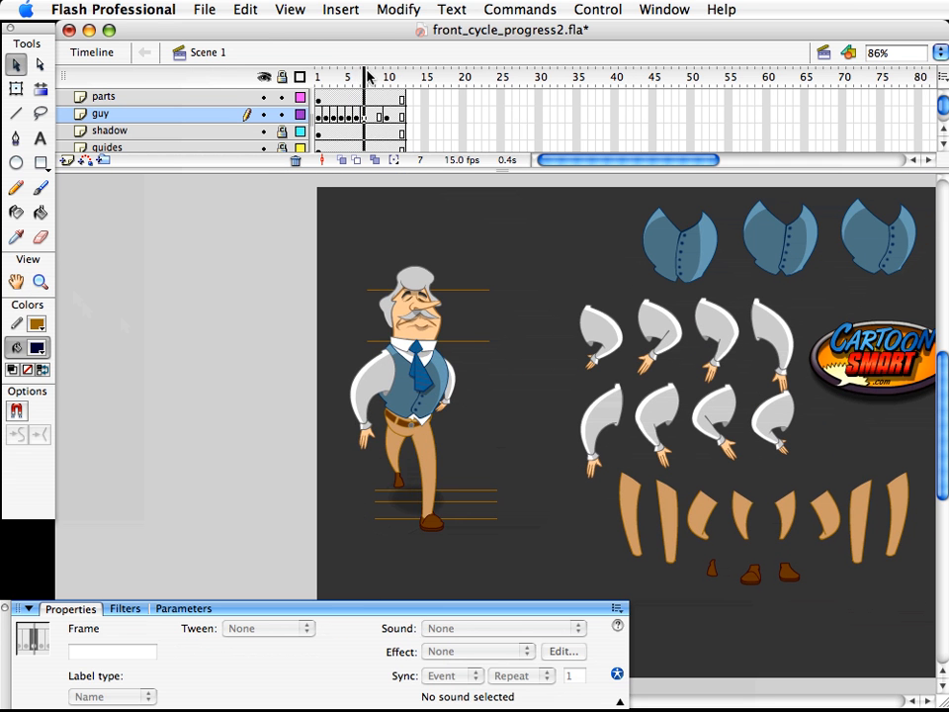
pyautogui.click(348, 77)
pyautogui.moveTo(349, 77); pyautogui.dragTo(360, 78)
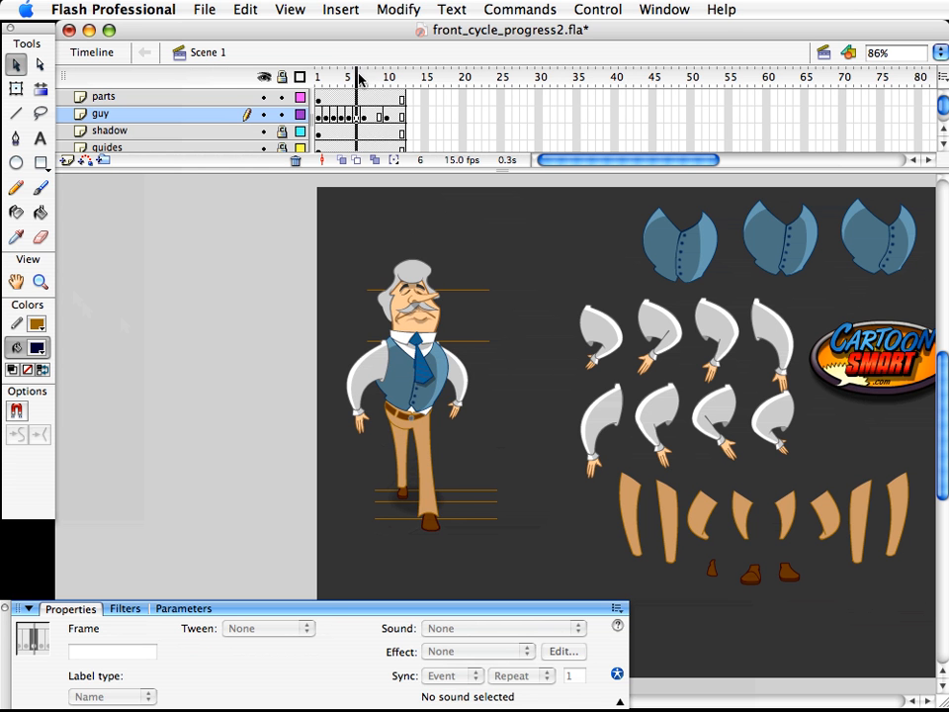
pyautogui.press('q')
pyautogui.click(431, 509)
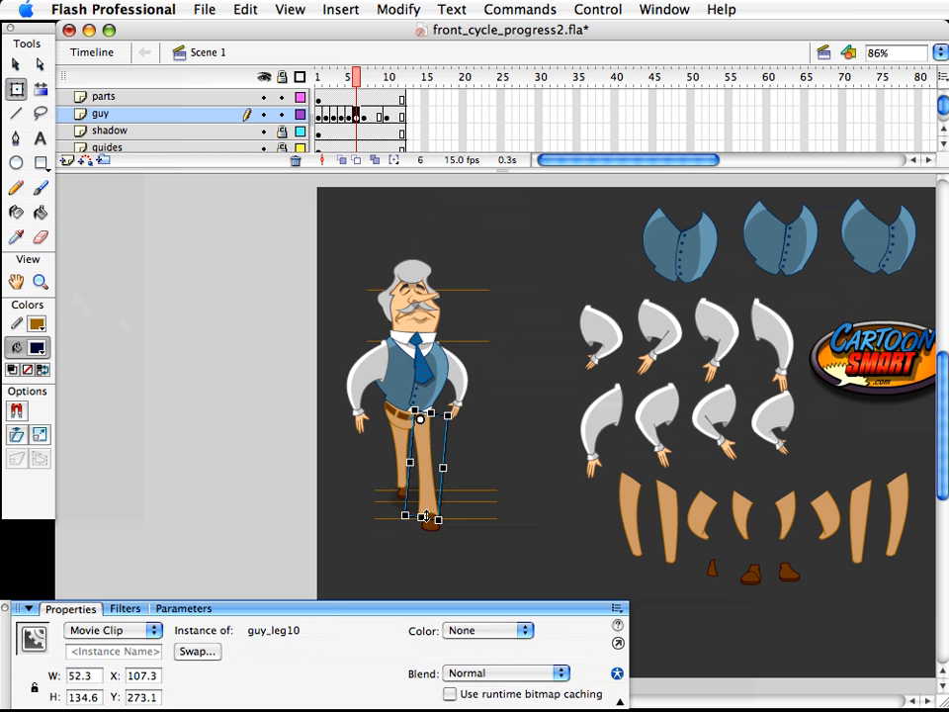
pyautogui.moveTo(425, 512); pyautogui.dragTo(425, 507)
pyautogui.press('v')
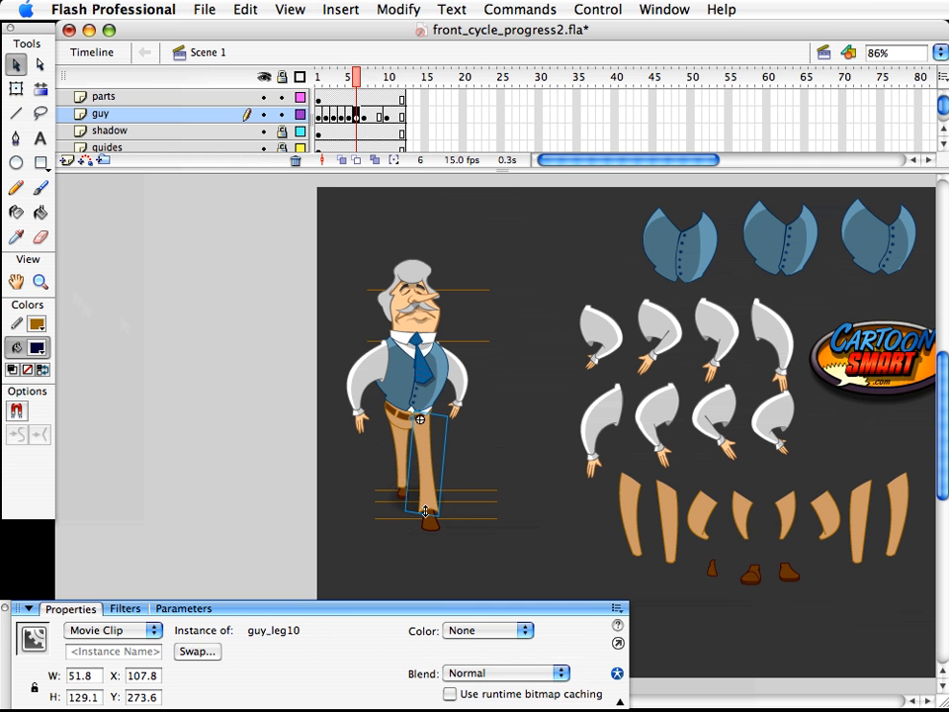
# - Replace the front leg's shoe with a copy of the front-facing guy_shoe1 and shoe_top parts, placed behind the cuff at X 125.3, Y 385.1
pyautogui.moveTo(772, 602); pyautogui.dragTo(725, 549)
pyautogui.click(431, 520)
pyautogui.press('super+x')
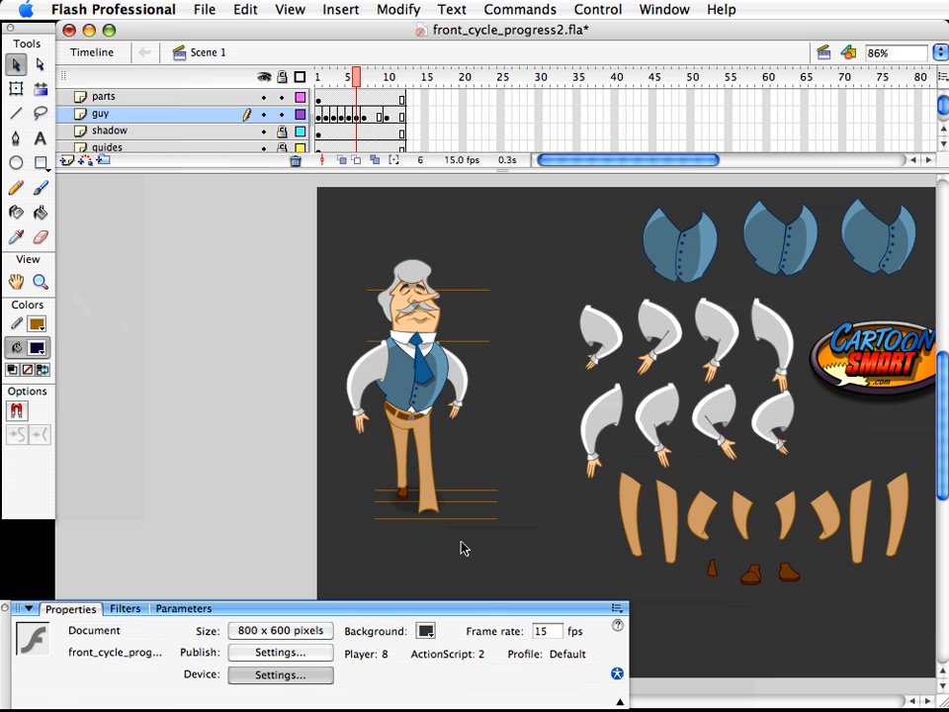
pyautogui.press('super+v')
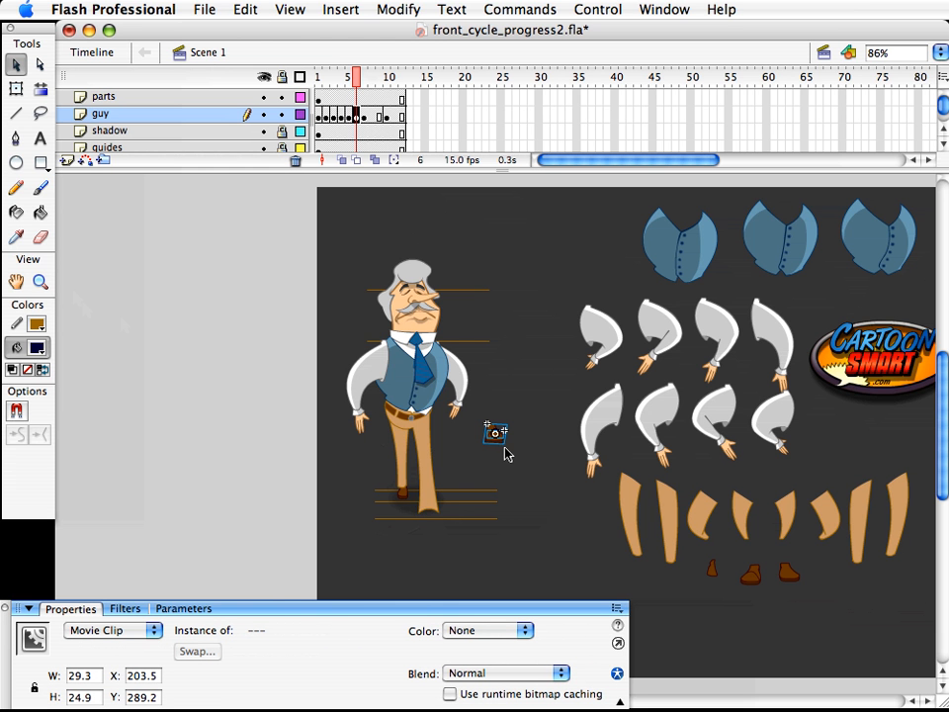
pyautogui.moveTo(495, 433); pyautogui.dragTo(433, 515)
pyautogui.press('super+shift+Down')
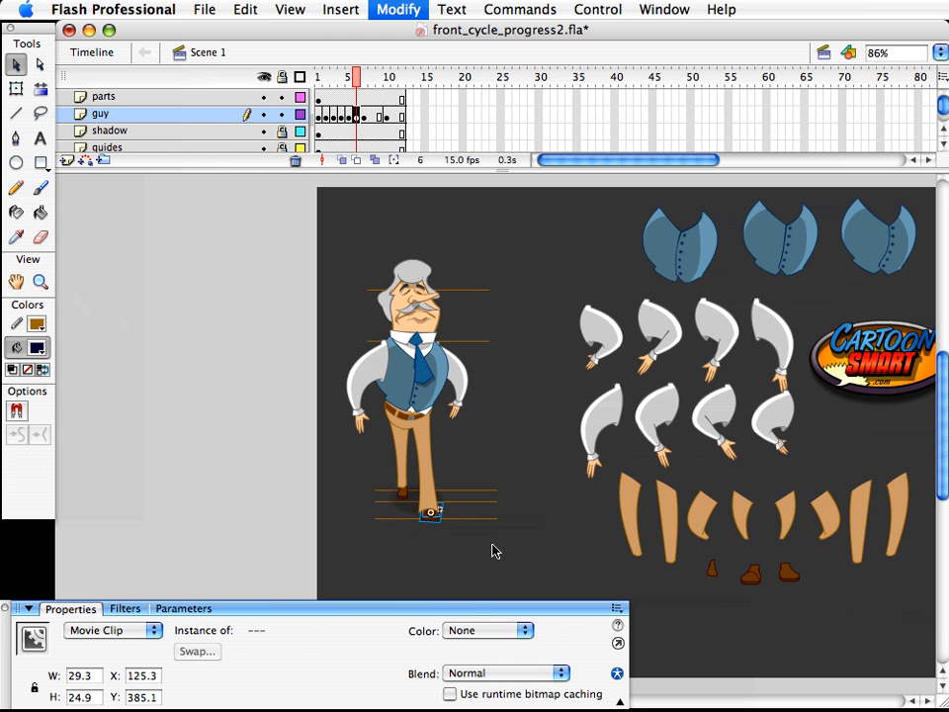
pyautogui.click(329, 460)
# - Enlarge the pasted front shoe to 32.9 × 27.9 and shift it left and up under the flared cuff
pyautogui.click(41, 281)
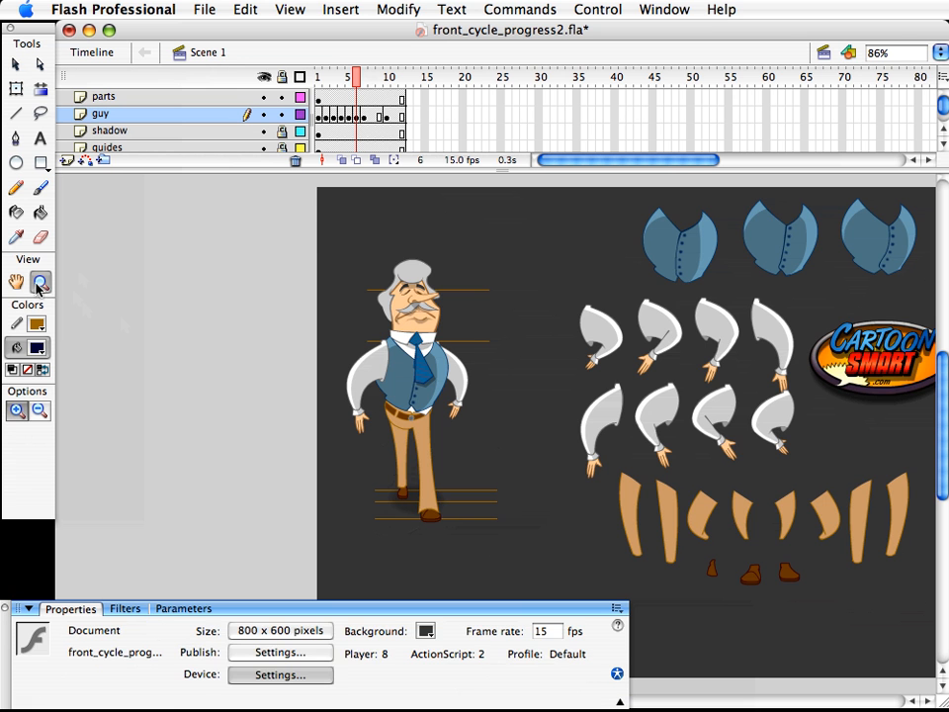
pyautogui.moveTo(390, 447); pyautogui.dragTo(530, 581)
pyautogui.press('v')
pyautogui.click(421, 483)
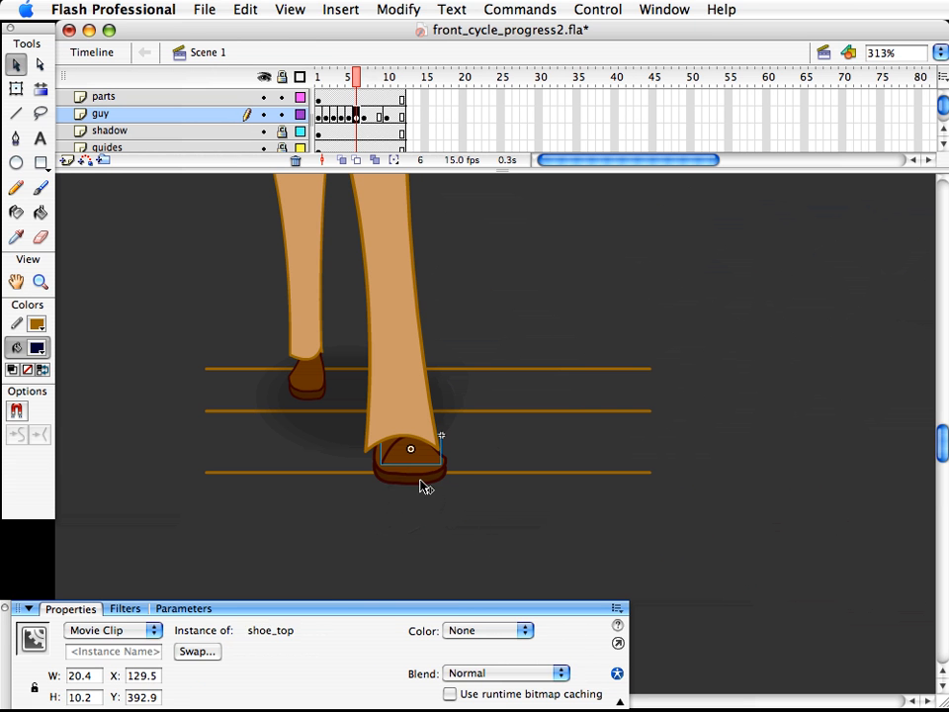
pyautogui.press('q')
pyautogui.moveTo(454, 483); pyautogui.dragTo(464, 494)
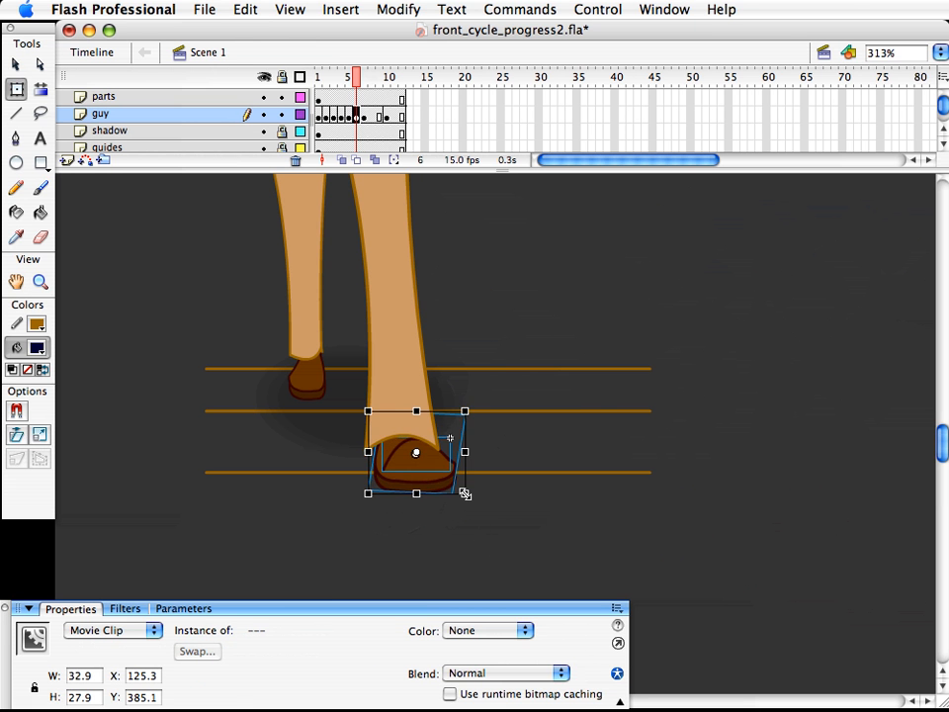
pyautogui.hotkey('ctrl', 'z')
pyautogui.press('v')
pyautogui.click(466, 502)
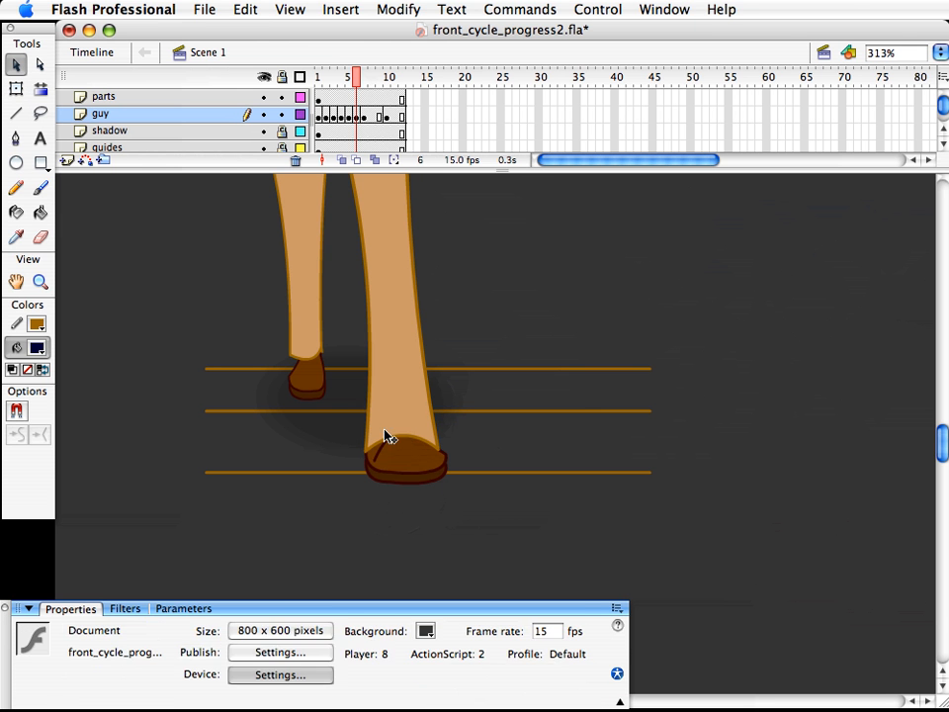
# - Bring the shoe_top piece in front of the trouser cuff and nudge it to X 126.2, Y 389.6
pyautogui.click(415, 478)
pyautogui.click(403, 444)
pyautogui.click(416, 426)
pyautogui.press('super+shift+v')
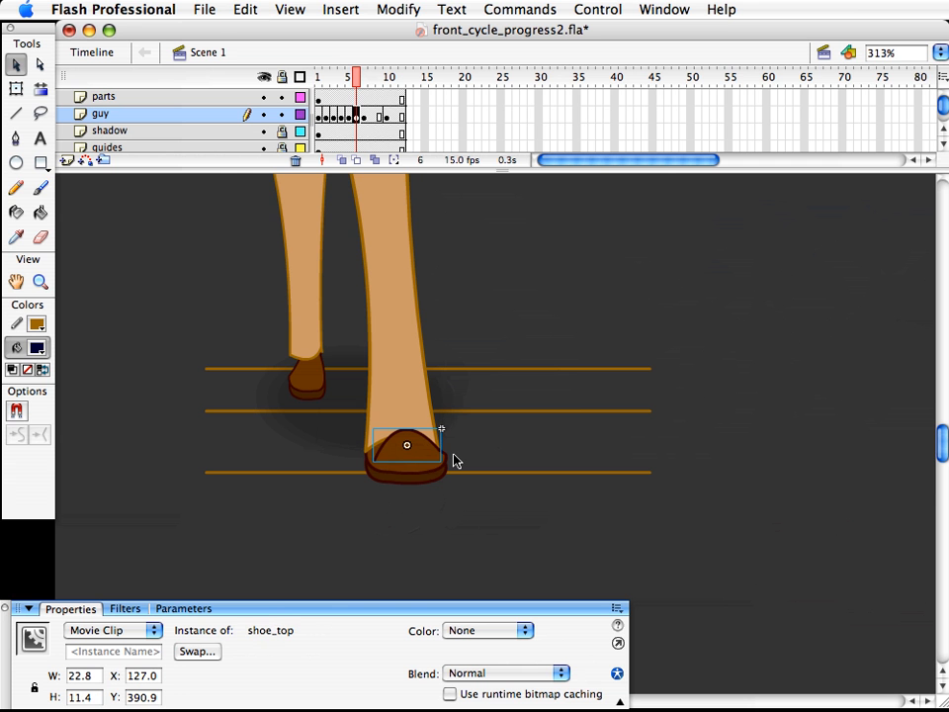
pyautogui.press('Up')
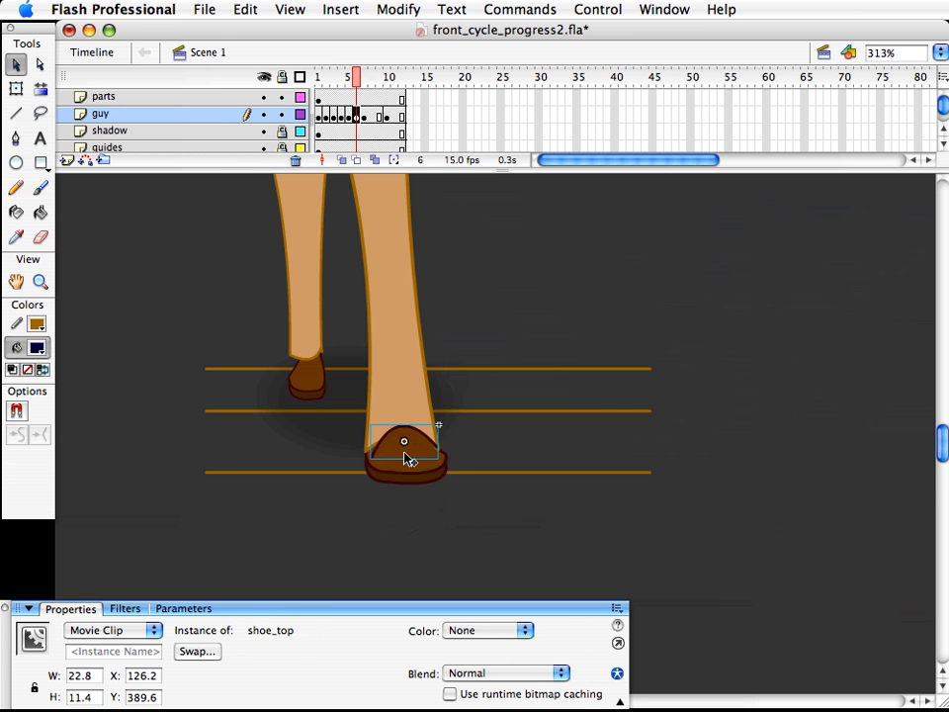
# - Enlarge the guy_shoe1 base to 35.3 × 30.0 and rotate the shoe_top piece slightly to fit it
pyautogui.click(441, 482)
pyautogui.press('q')
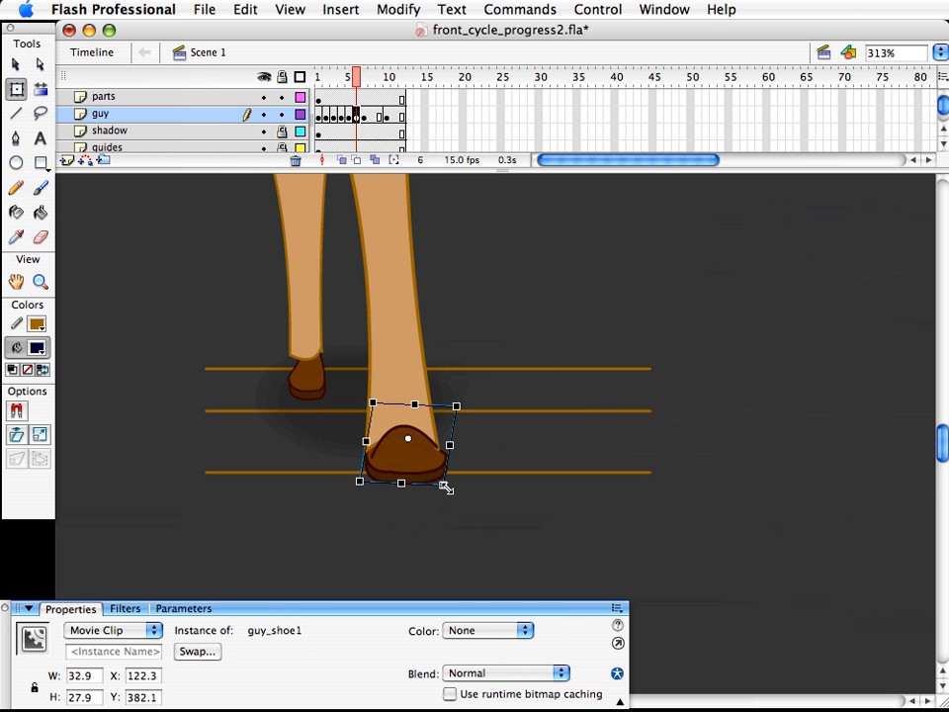
pyautogui.moveTo(447, 491); pyautogui.dragTo(445, 489)
pyautogui.press('v')
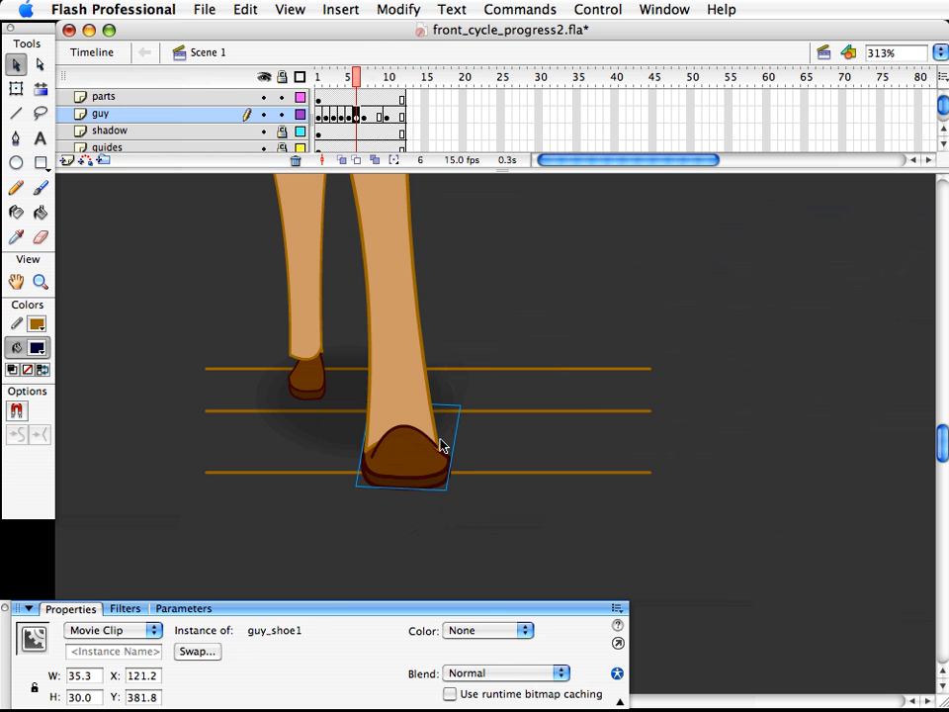
pyautogui.click(441, 452)
pyautogui.press('q')
pyautogui.moveTo(447, 415); pyautogui.dragTo(447, 416)
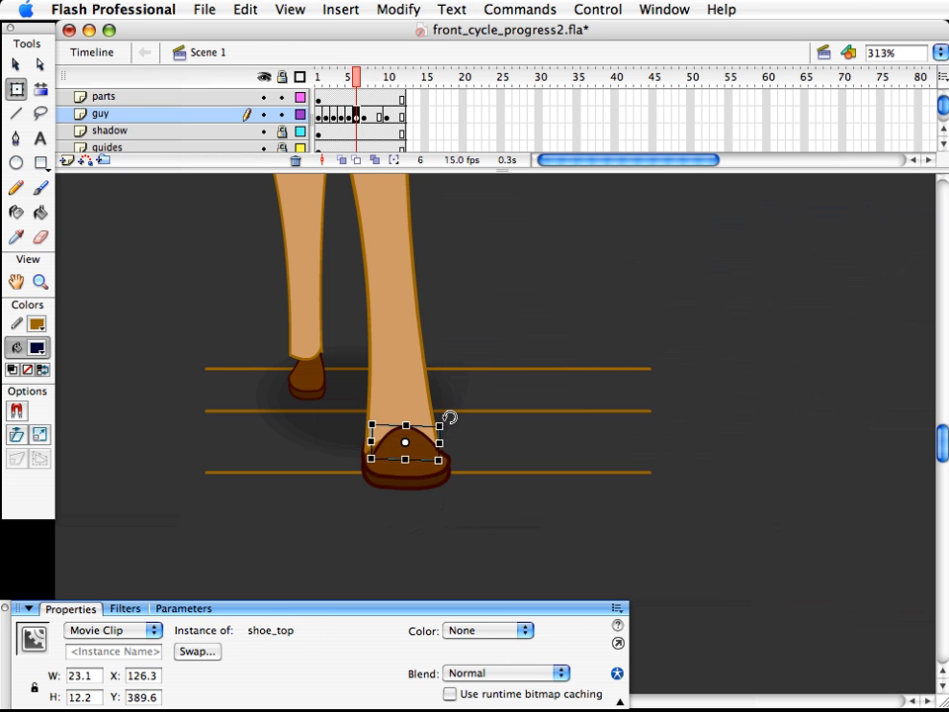
pyautogui.press('v')
pyautogui.click(456, 345)
# - Examine the full figure on frame 6 and compare its leg and shoe pose with frame 5
pyautogui.click(41, 281)
pyautogui.keyDown('alt'); pyautogui.click(443, 328); pyautogui.keyUp('alt')
pyautogui.keyDown('alt'); pyautogui.click(443, 328); pyautogui.keyUp('alt')
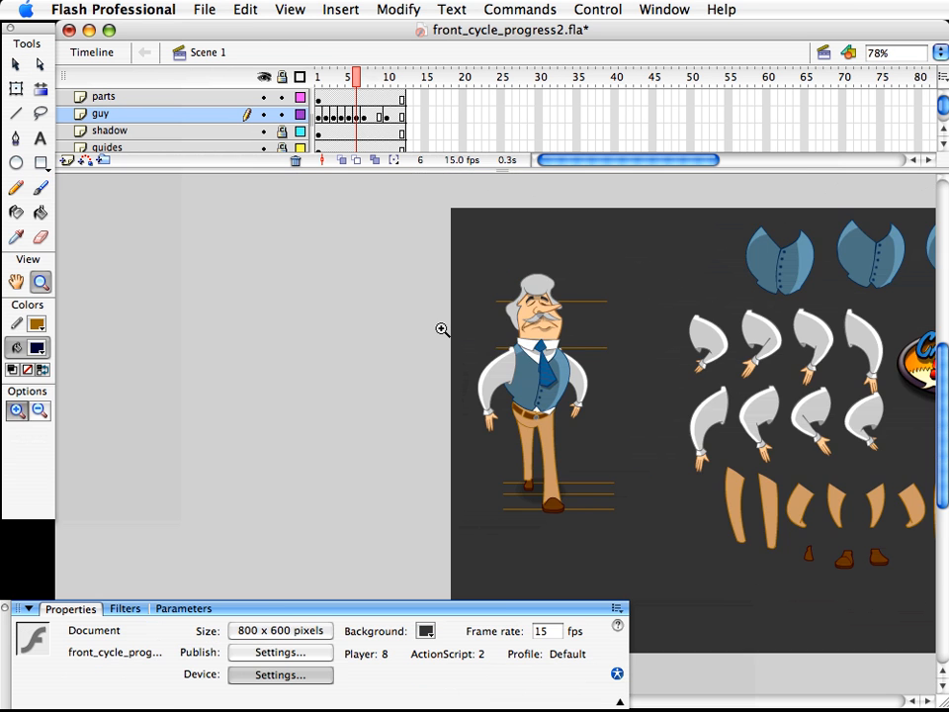
pyautogui.moveTo(472, 257); pyautogui.dragTo(651, 520)
pyautogui.press('v')
pyautogui.moveTo(557, 399); pyautogui.dragTo(536, 367)
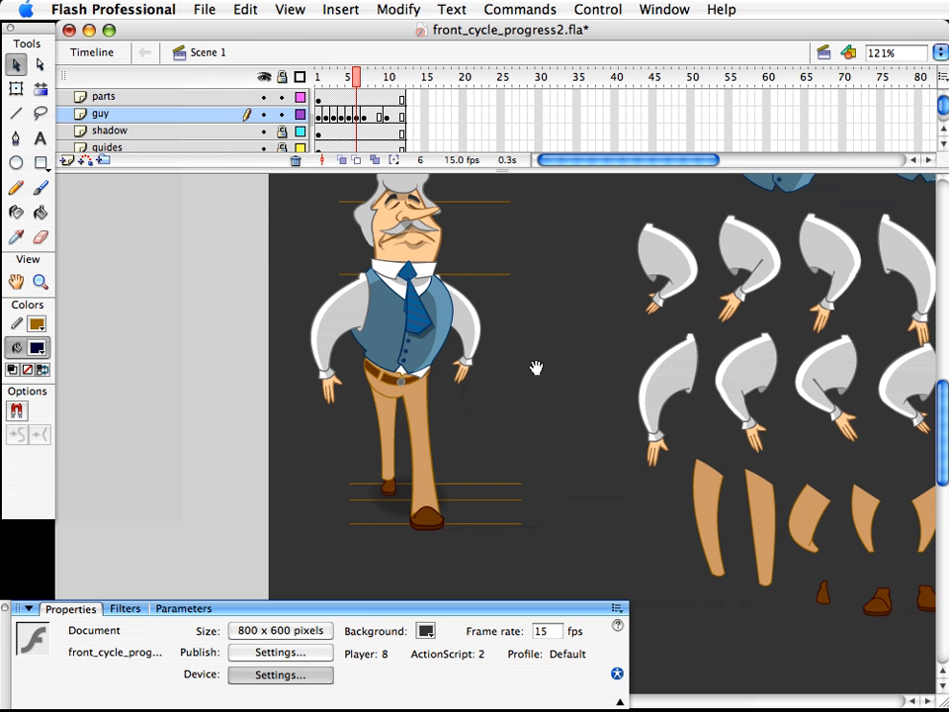
pyautogui.click(351, 79)
pyautogui.moveTo(352, 79); pyautogui.dragTo(358, 81)
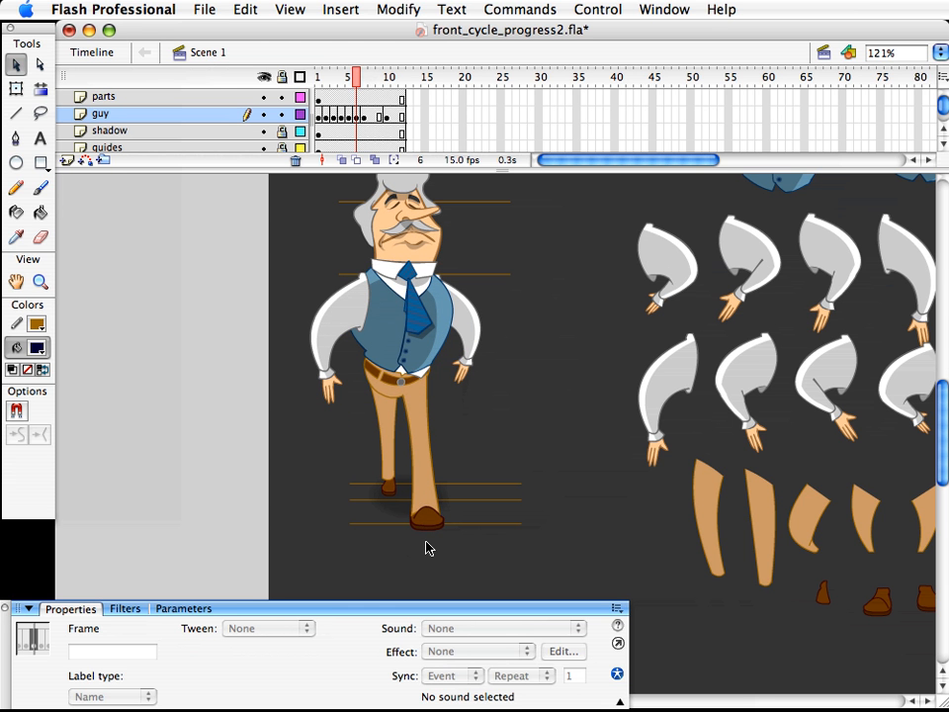
# - Unlock the shadow layer, reposition the shadow on the ground between the two feet, and save the file
pyautogui.click(399, 504)
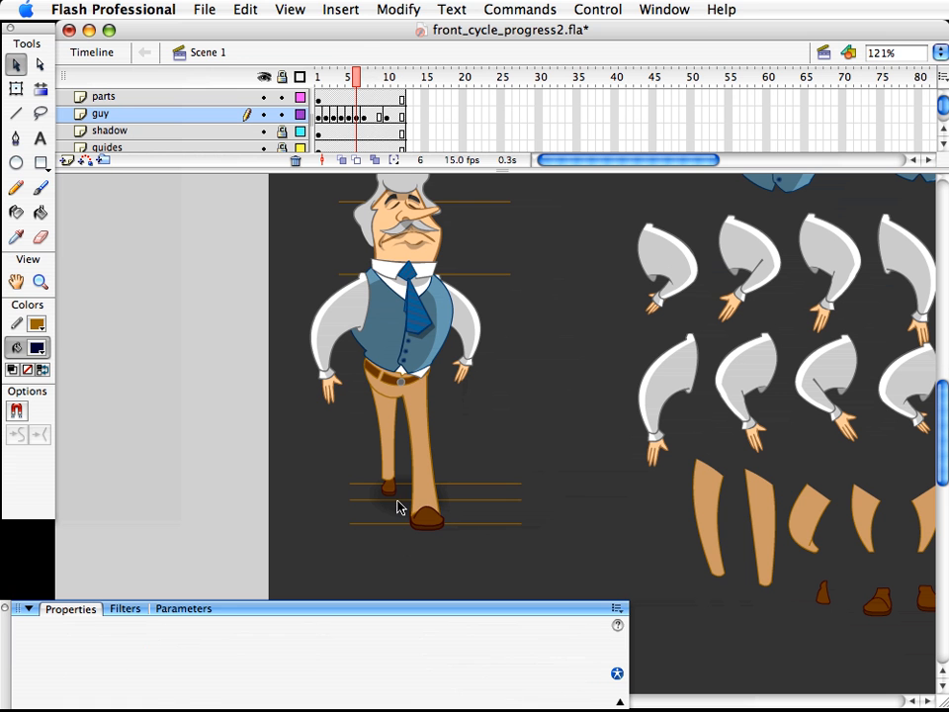
pyautogui.click(282, 130)
pyautogui.moveTo(400, 517); pyautogui.dragTo(409, 556)
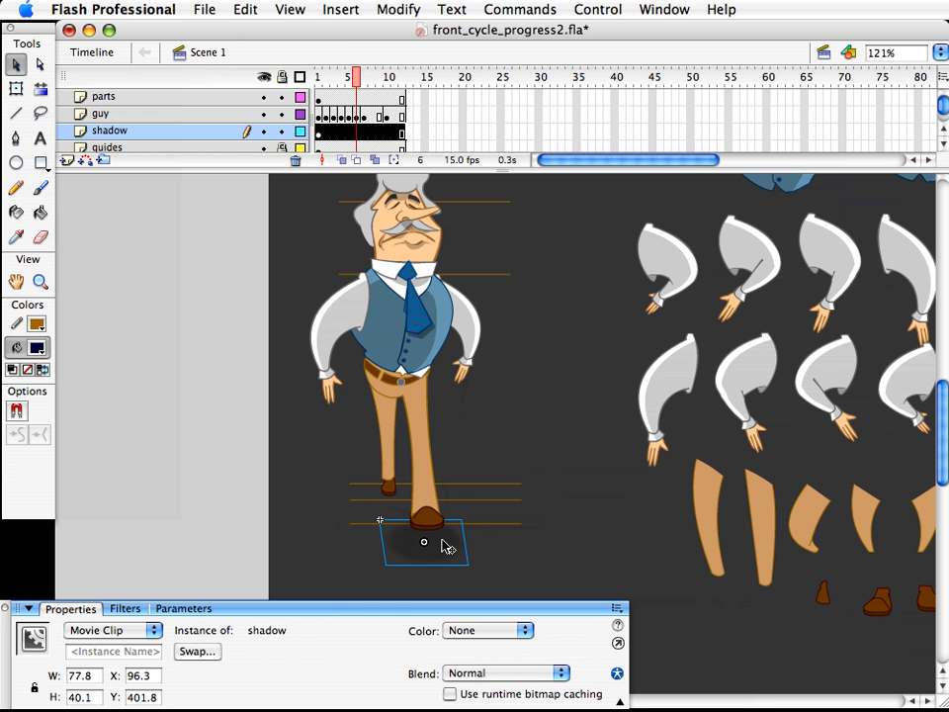
pyautogui.moveTo(418, 560); pyautogui.dragTo(400, 524)
pyautogui.click(339, 392)
pyautogui.press('super+s')
# - On frame 6, scale the viewer's-right arm and hand to 85% and tuck them closer to the vest at X 136.7, Y 187.2
pyautogui.moveTo(360, 83)
pyautogui.mouseDown()
pyautogui.moveTo(382, 78)
pyautogui.moveTo(356, 85)
pyautogui.moveTo(370, 82)
pyautogui.moveTo(346, 77)
pyautogui.moveTo(380, 77)
pyautogui.moveTo(360, 77)
pyautogui.mouseUp()
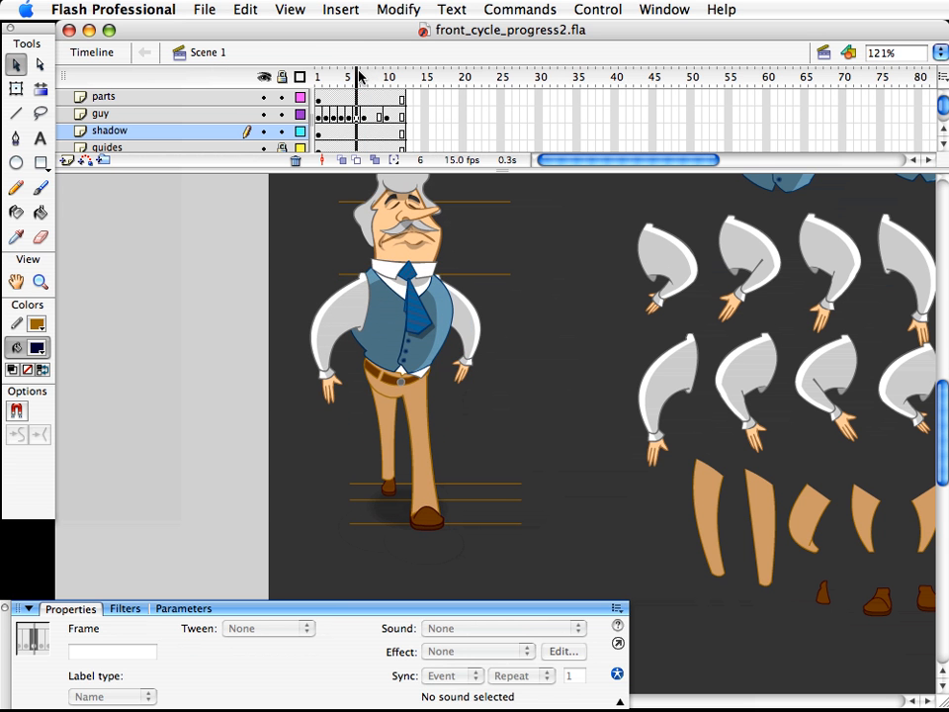
pyautogui.click(470, 386)
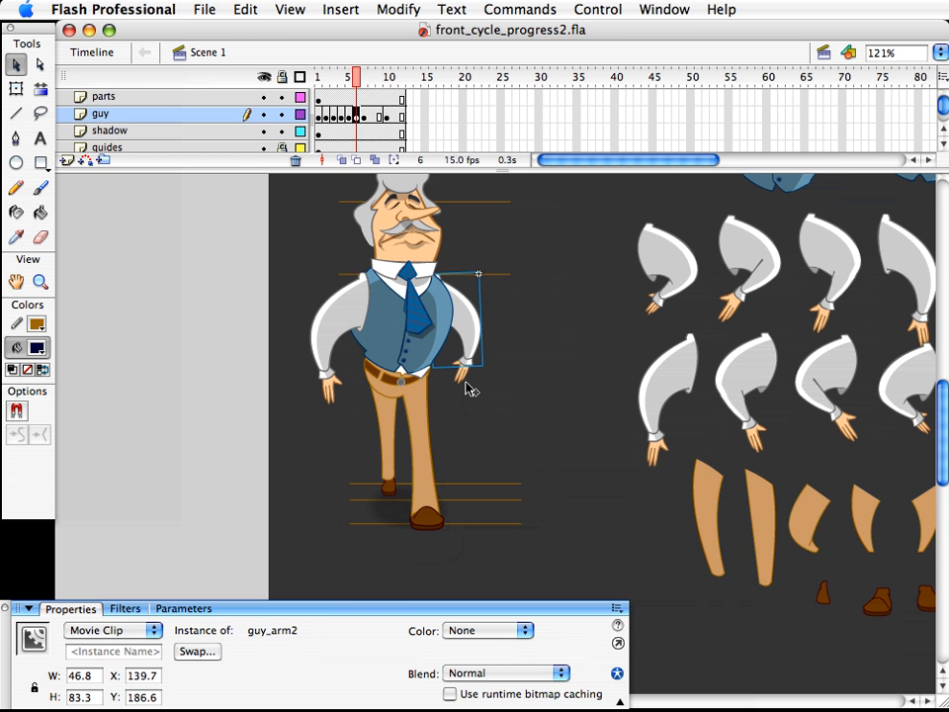
pyautogui.press('super+alt+s')
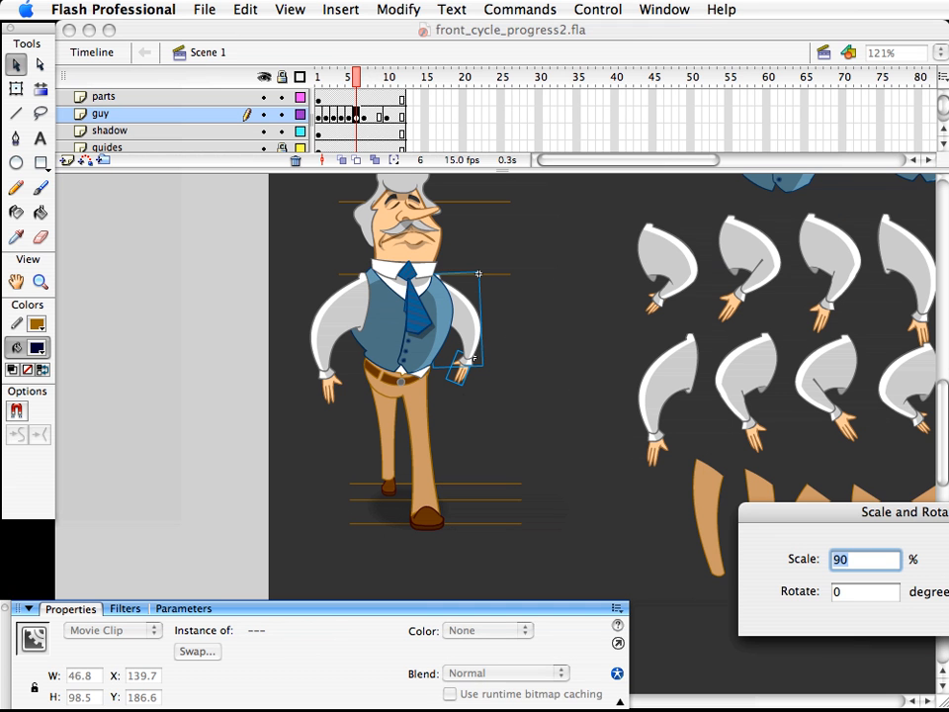
pyautogui.write('85')
pyautogui.press('Return')
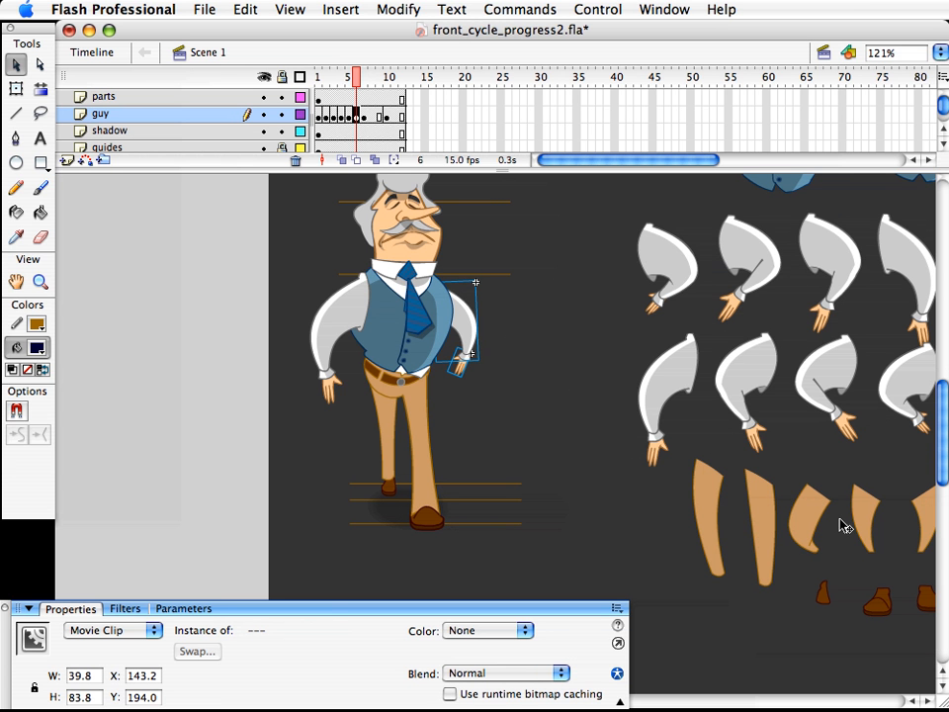
pyautogui.press('q')
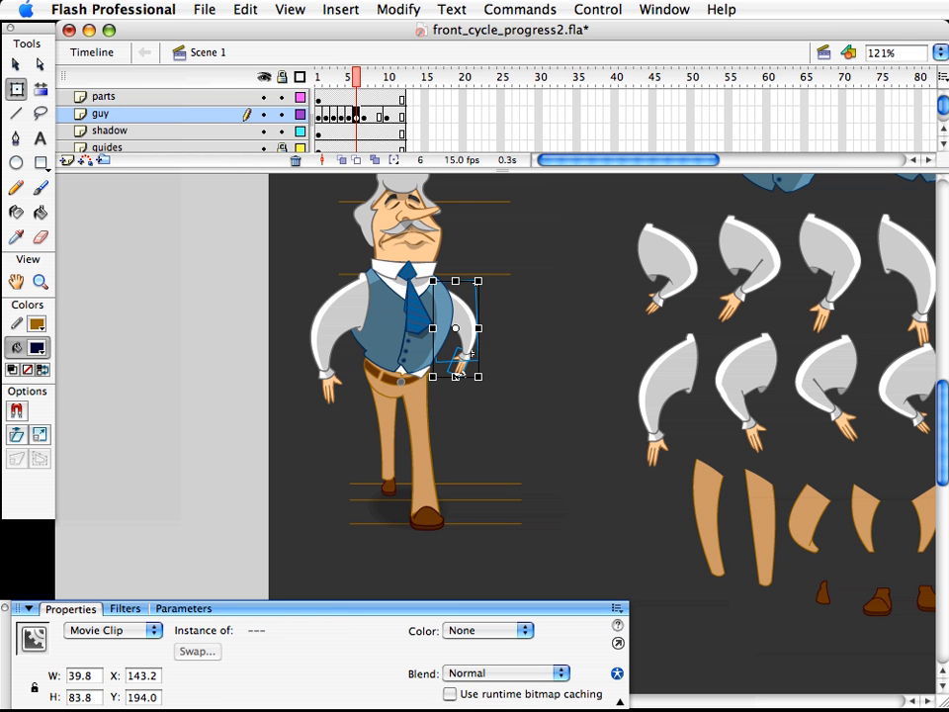
pyautogui.moveTo(458, 378); pyautogui.dragTo(459, 375)
pyautogui.press('v')
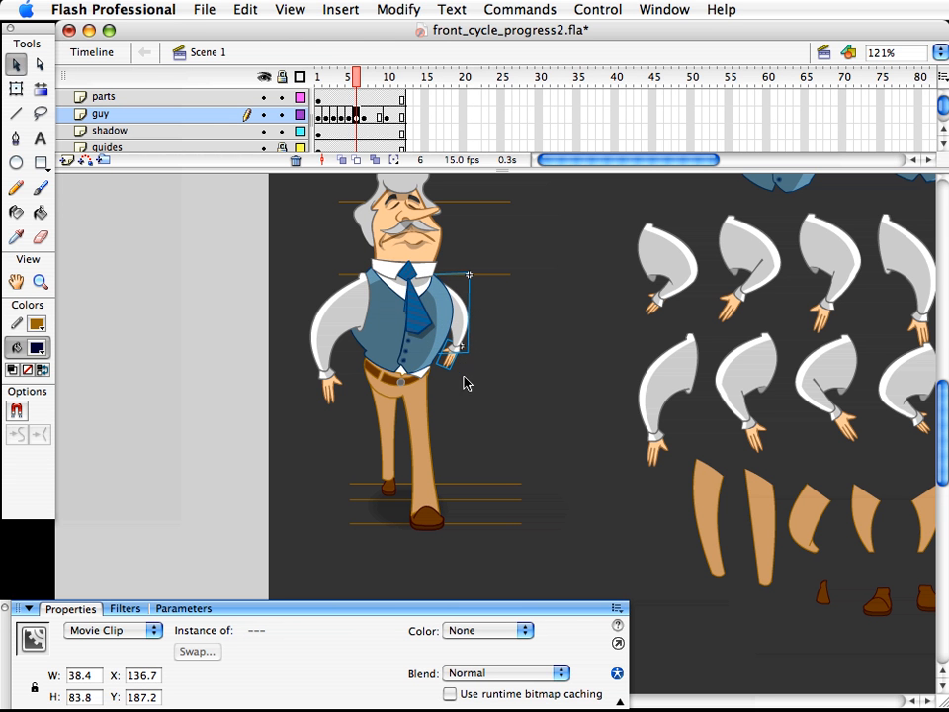
# - Swap the viewer's-left guy_arm2 sleeve for the guy_arm1 symbol and nudge it to X 36.0
pyautogui.click(330, 352)
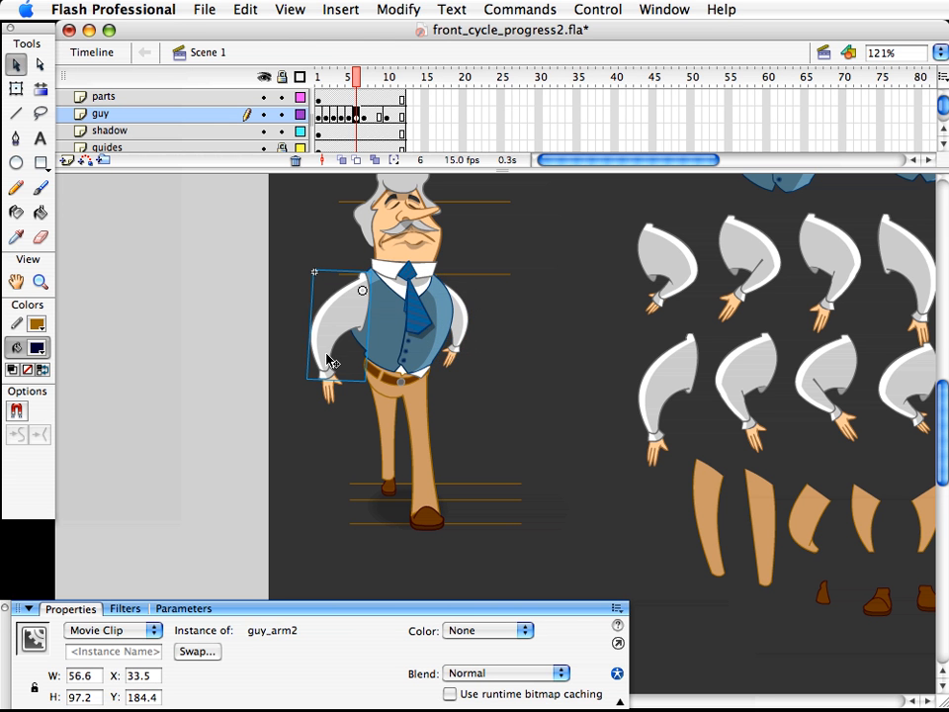
pyautogui.press('s')
pyautogui.moveTo(738, 429); pyautogui.dragTo(525, 420)
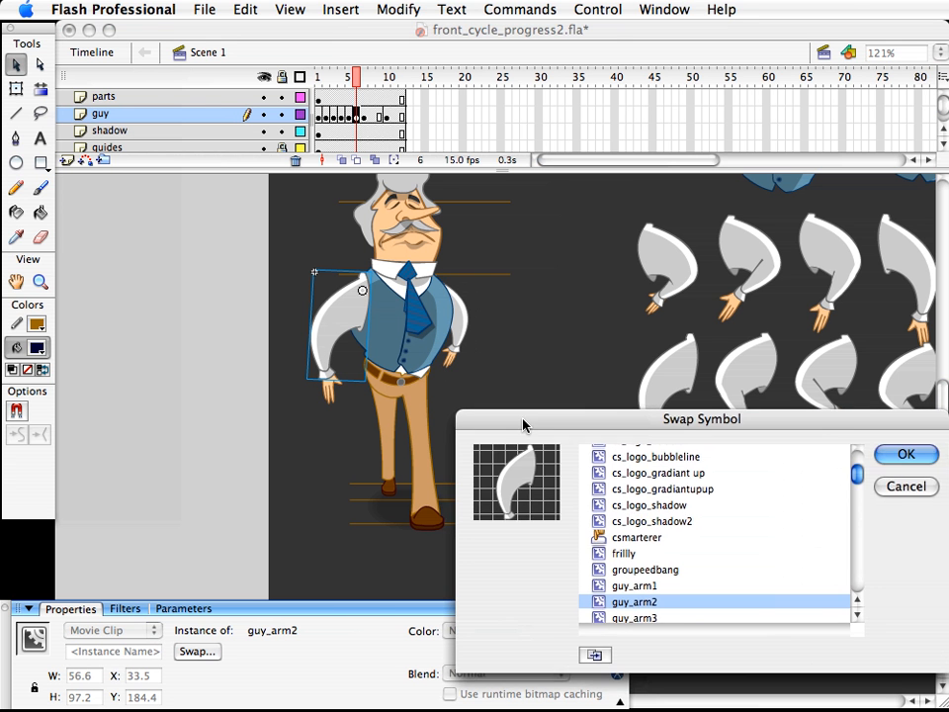
pyautogui.click(641, 588)
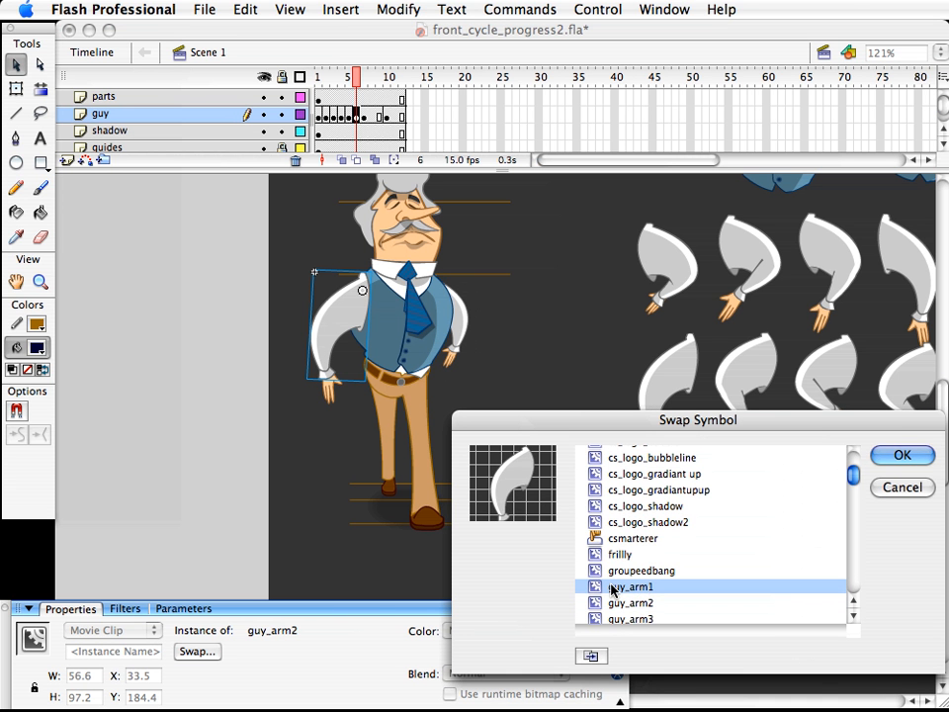
pyautogui.click(901, 457)
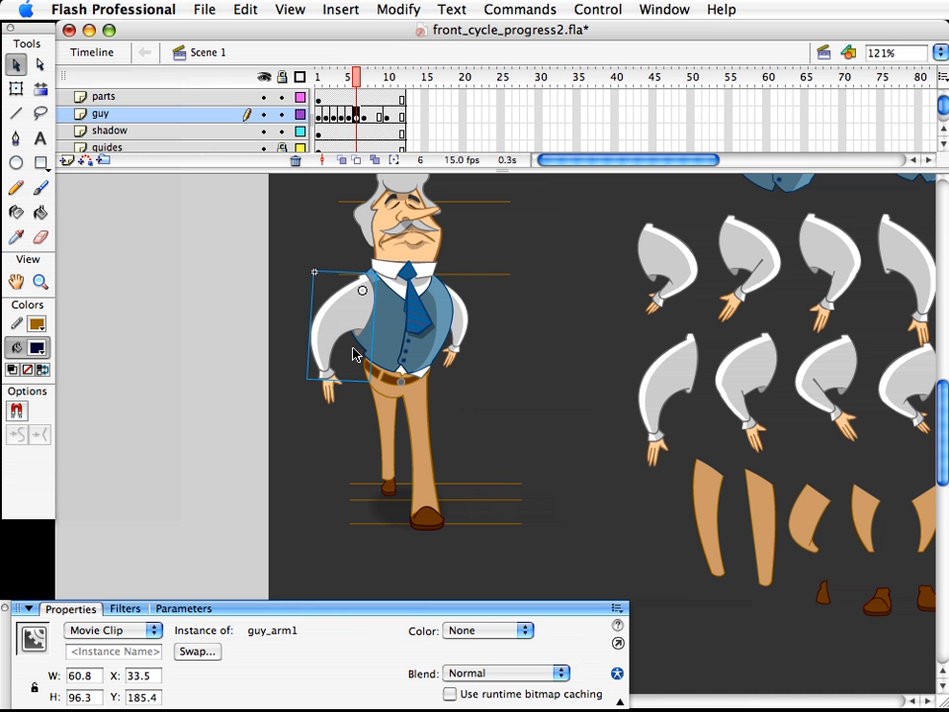
pyautogui.moveTo(354, 354); pyautogui.dragTo(357, 354)
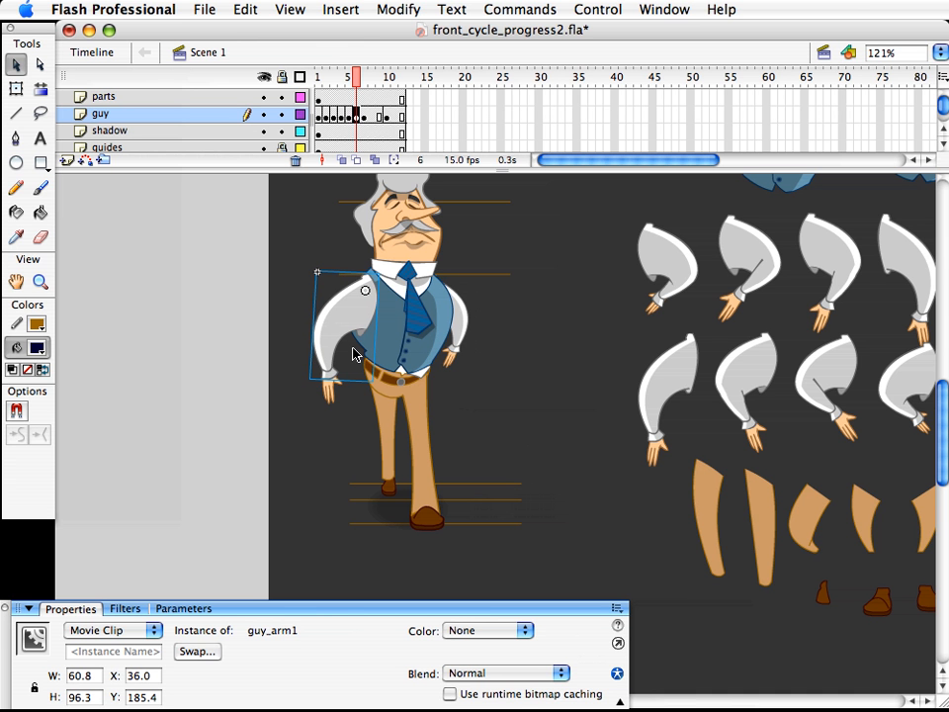
# - Rotate the viewer's-left guy_hand1 hand slightly at its wrist to follow the new sleeve
pyautogui.click(335, 398)
pyautogui.press('q')
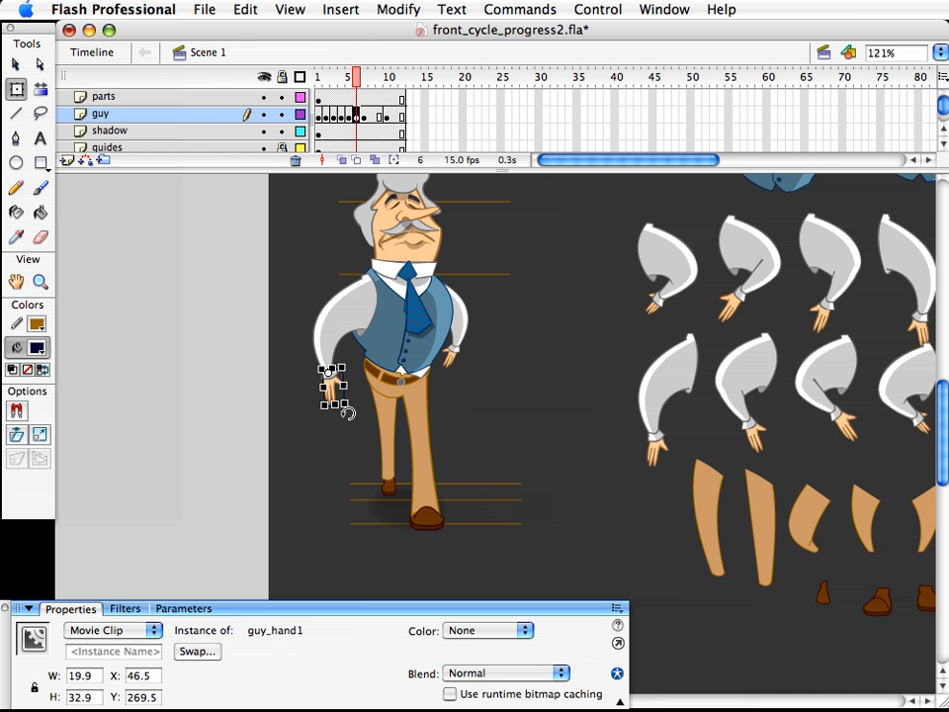
pyautogui.moveTo(349, 417); pyautogui.dragTo(309, 412)
pyautogui.press('v')
# - Scale the viewer's-left arm and hand together to 105%
pyautogui.keyDown('shift'); pyautogui.click(335, 349); pyautogui.keyUp('shift')
pyautogui.press('q')
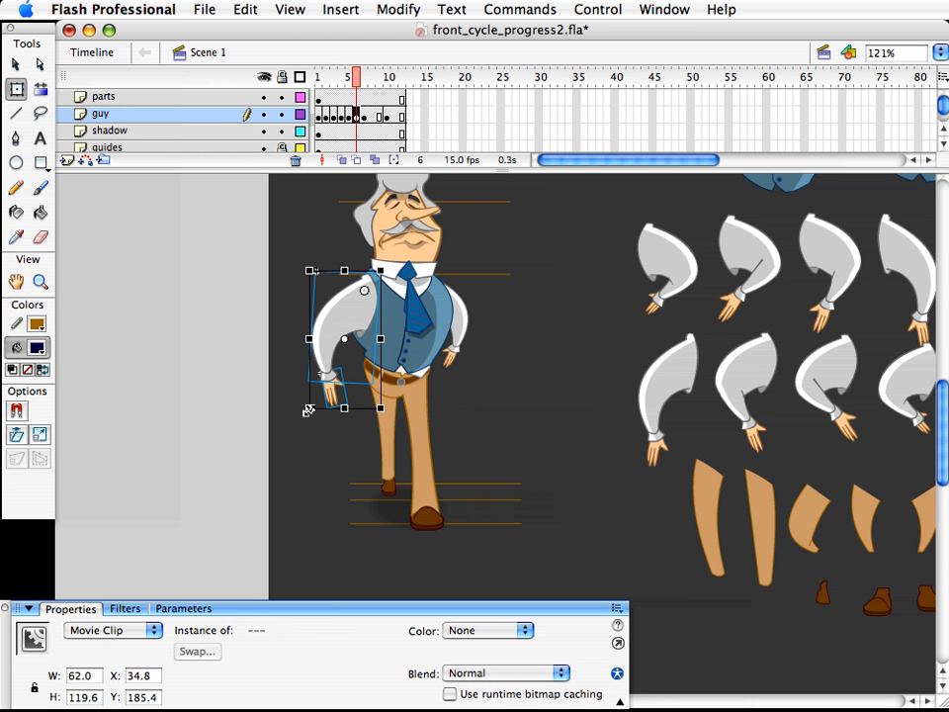
pyautogui.press('super+z')
pyautogui.press('super+alt+s')
pyautogui.write('105')
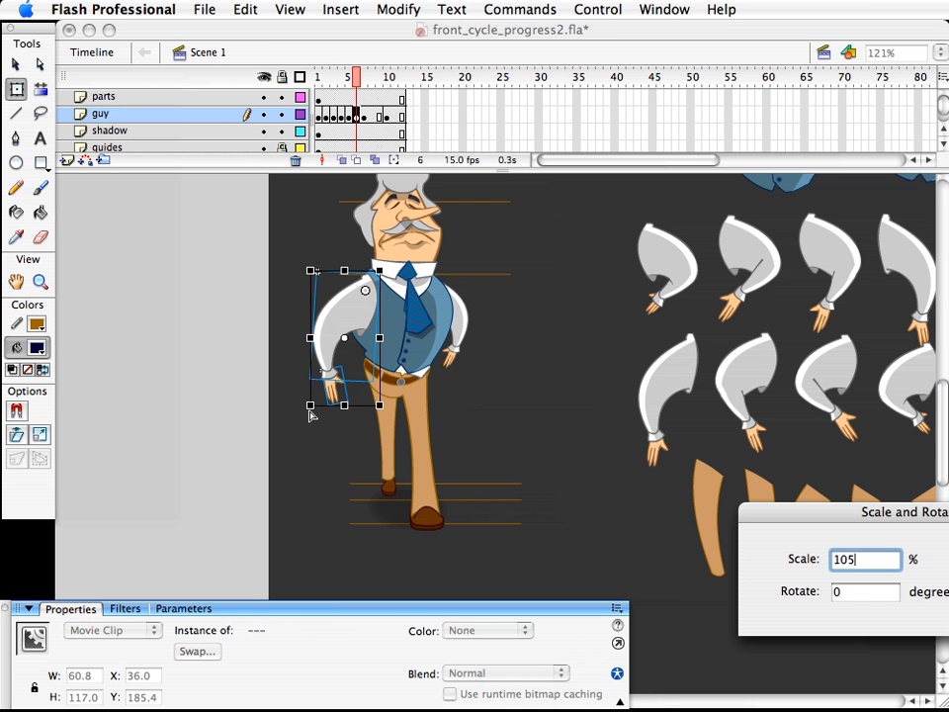
pyautogui.press('Return')
pyautogui.click(430, 441)
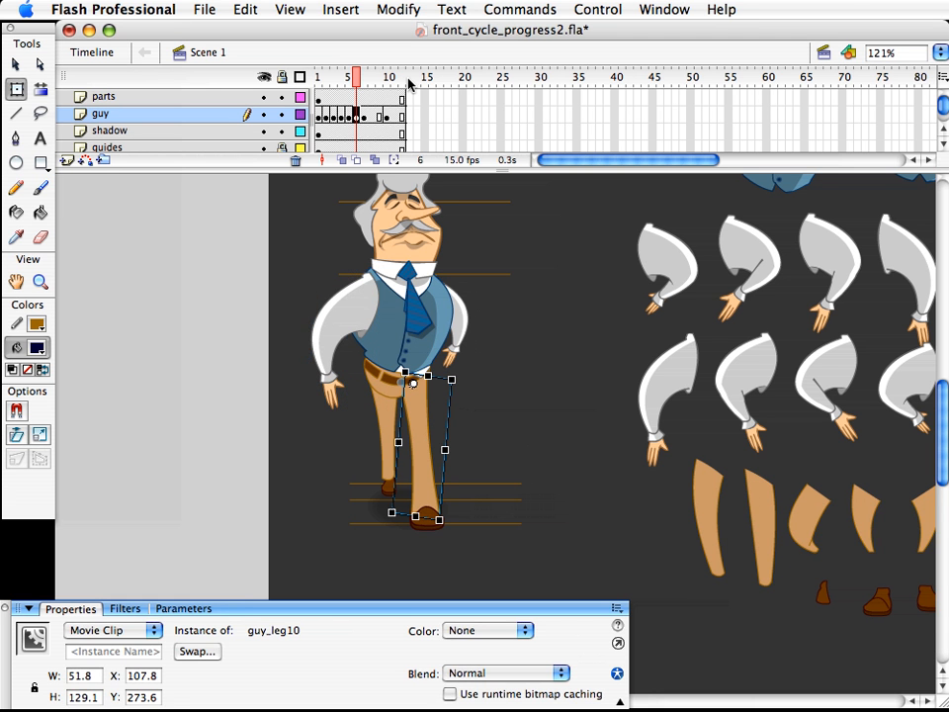
# - Rotate the tie_front piece on frame 6 so its tip swings outward toward the viewer's-right side of the vest
pyautogui.moveTo(361, 77)
pyautogui.mouseDown()
pyautogui.moveTo(369, 76)
pyautogui.moveTo(336, 84)
pyautogui.moveTo(385, 80)
pyautogui.moveTo(342, 79)
pyautogui.moveTo(357, 81)
pyautogui.mouseUp()
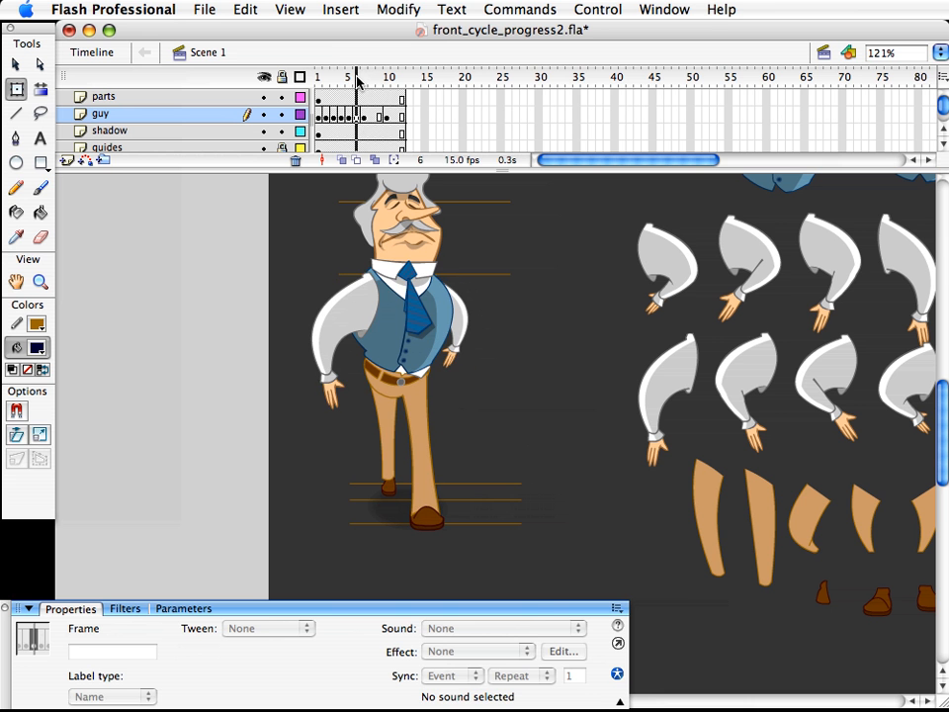
pyautogui.click(416, 304)
pyautogui.press('v')
pyautogui.moveTo(446, 345); pyautogui.dragTo(441, 318)
pyautogui.click(408, 316)
pyautogui.press('q')
pyautogui.press('v')
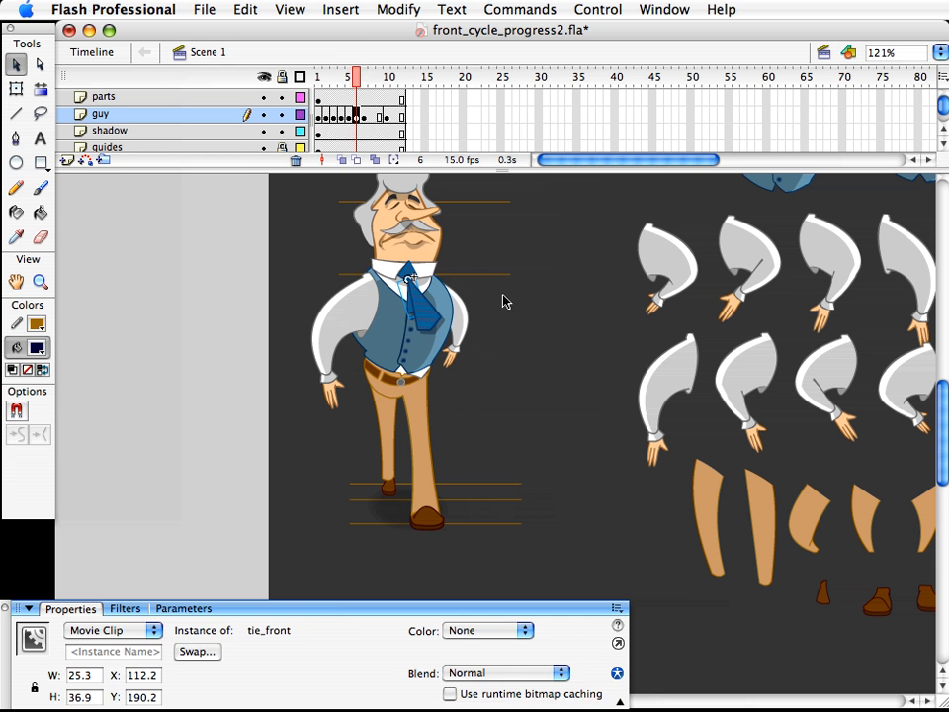
# - On frame 4, rotate the viewer's-left hand about its wrist so the fingers point in toward the leg
pyautogui.click(348, 80)
pyautogui.moveTo(344, 84)
pyautogui.mouseDown()
pyautogui.moveTo(313, 81)
pyautogui.moveTo(367, 94)
pyautogui.moveTo(328, 100)
pyautogui.moveTo(339, 99)
pyautogui.mouseUp()
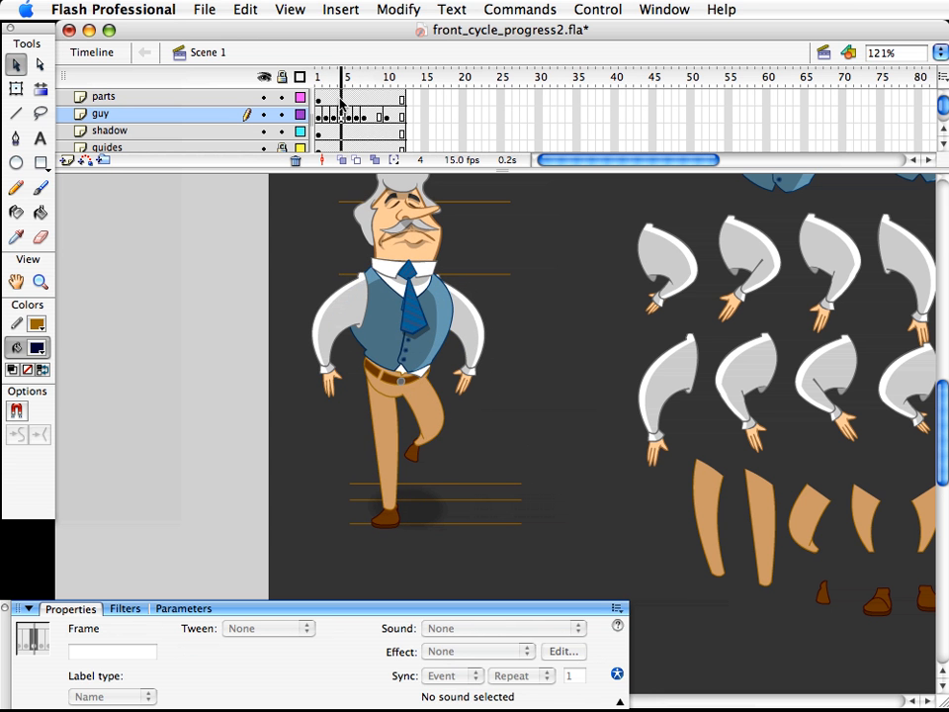
pyautogui.click(330, 392)
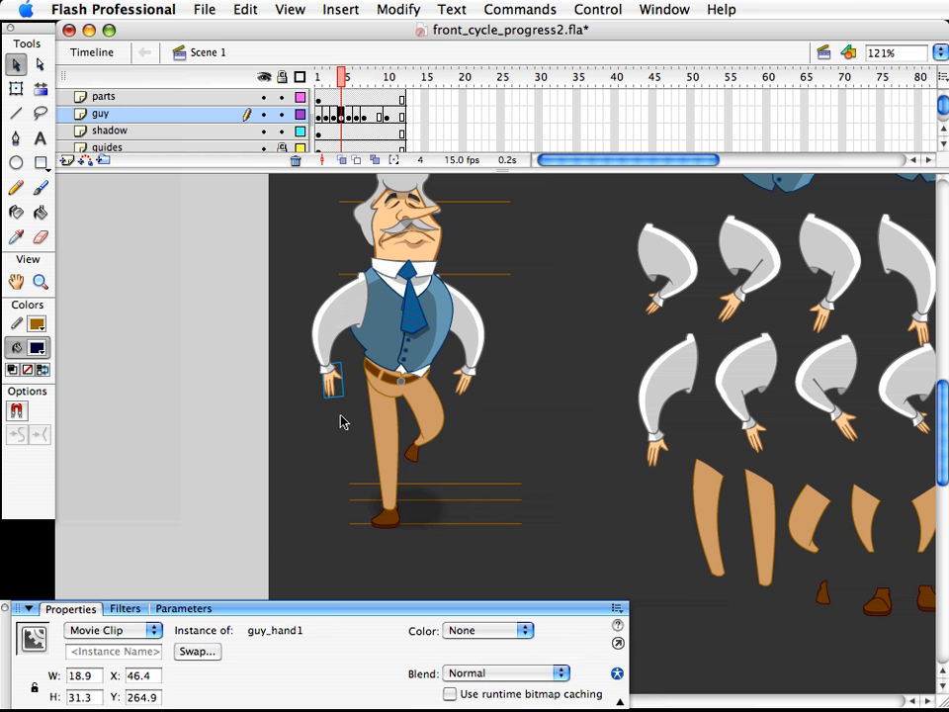
pyautogui.press('q')
pyautogui.moveTo(358, 409); pyautogui.dragTo(365, 401)
pyautogui.press('v')
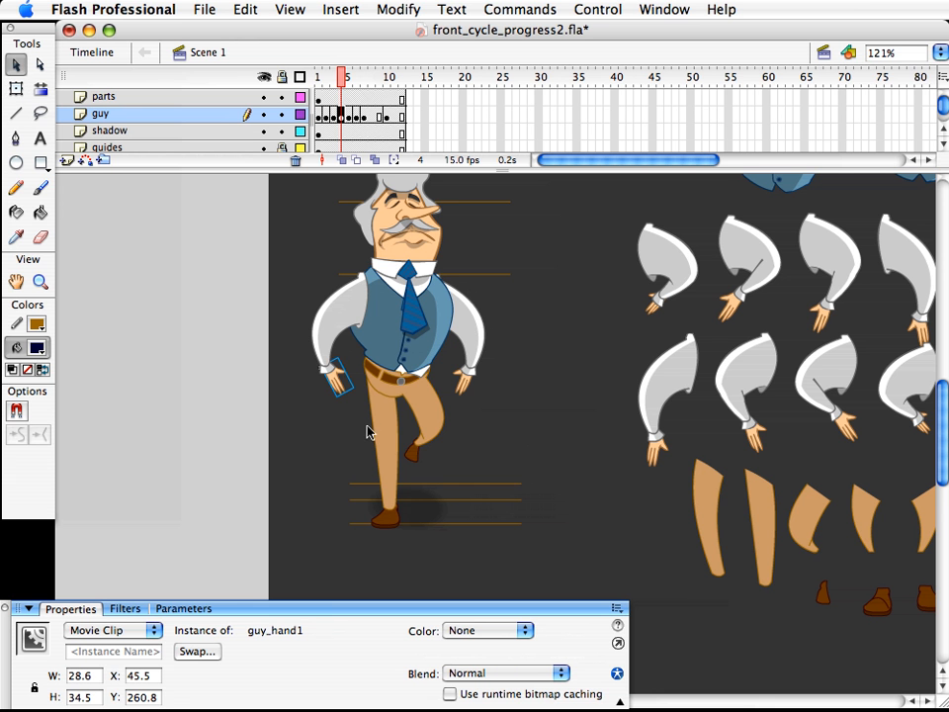
pyautogui.press('q')
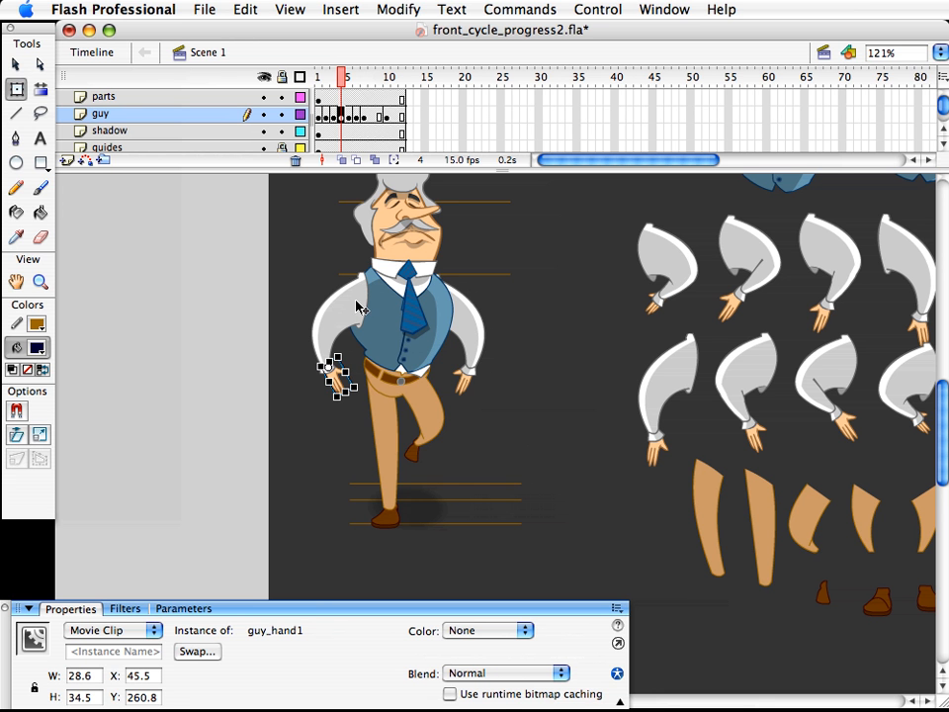
# - Compare frames 5 and 6, and rotate the viewer's-left hand on frame 5 to smooth its swing between poses
pyautogui.click(348, 86)
pyautogui.click(356, 86)
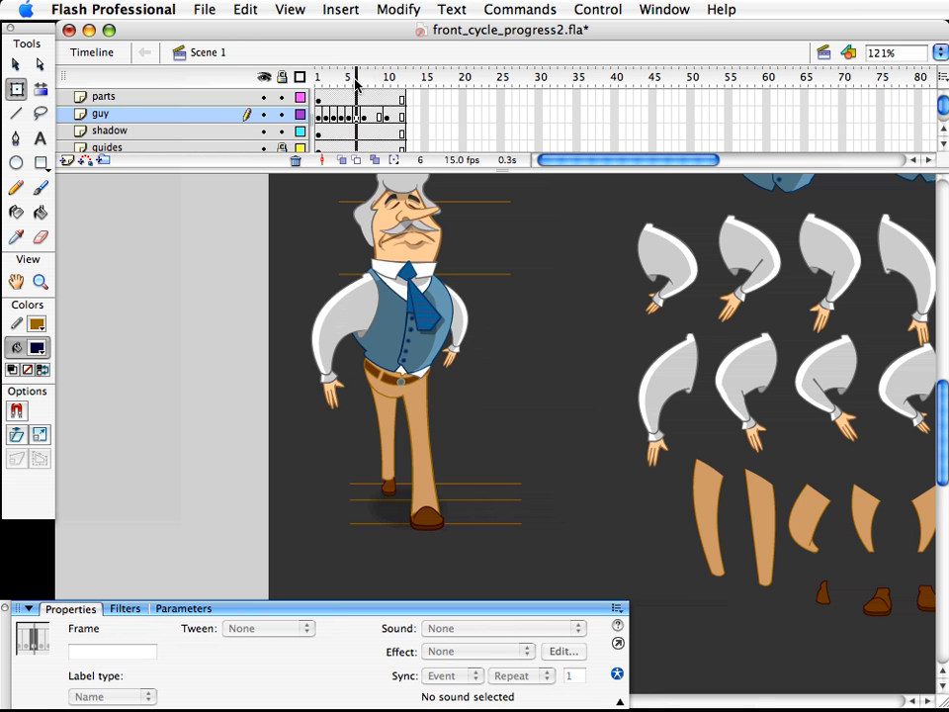
pyautogui.click(348, 86)
pyautogui.click(358, 86)
pyautogui.click(347, 87)
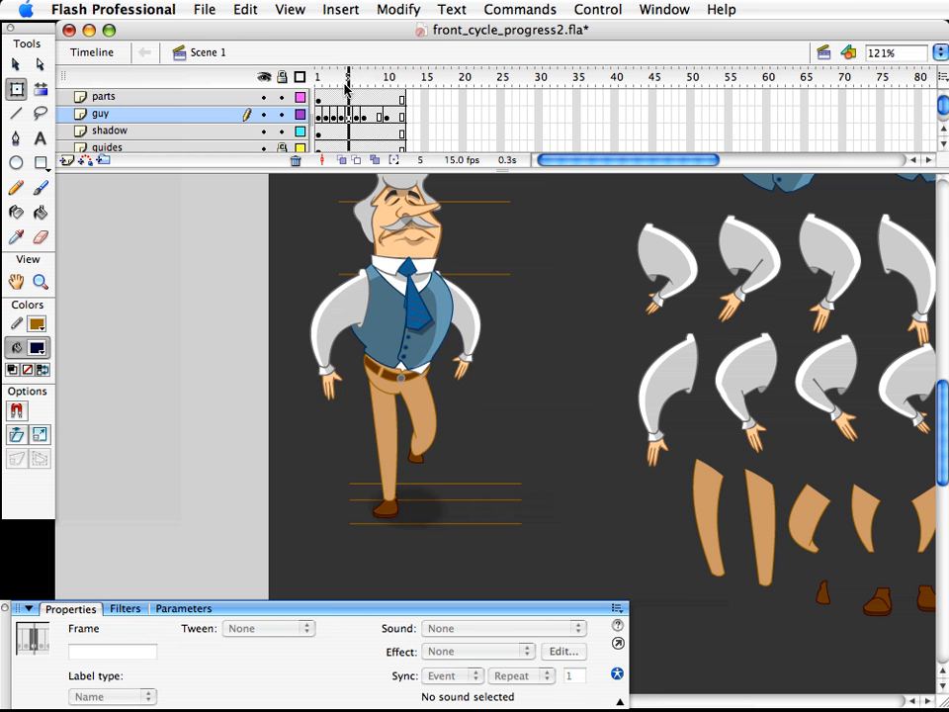
pyautogui.moveTo(346, 86)
pyautogui.mouseDown()
pyautogui.moveTo(336, 87)
pyautogui.moveTo(349, 90)
pyautogui.mouseUp()
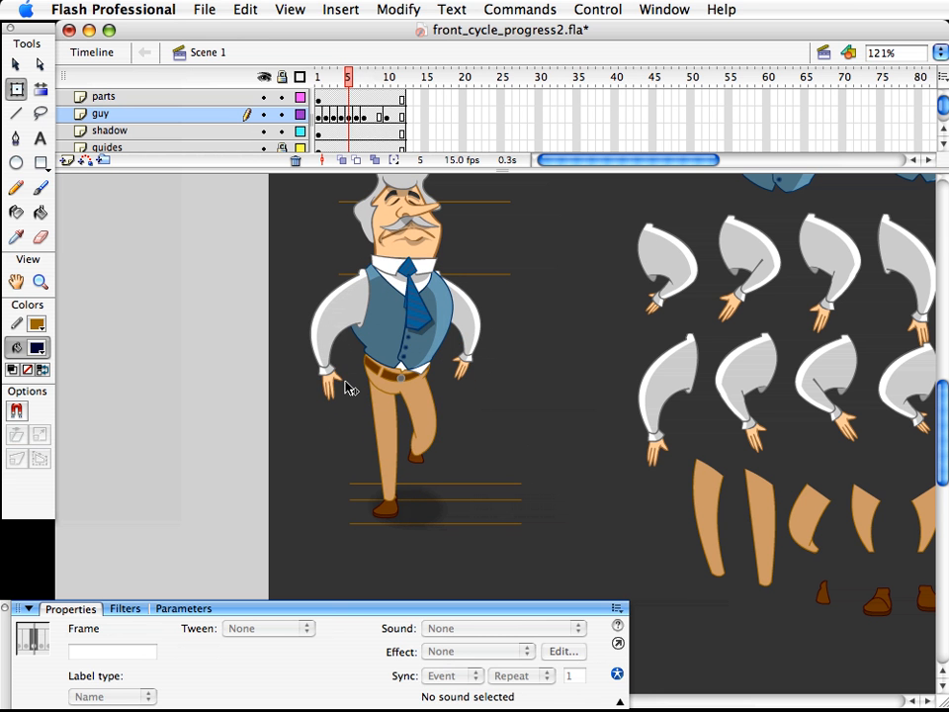
pyautogui.click(330, 382)
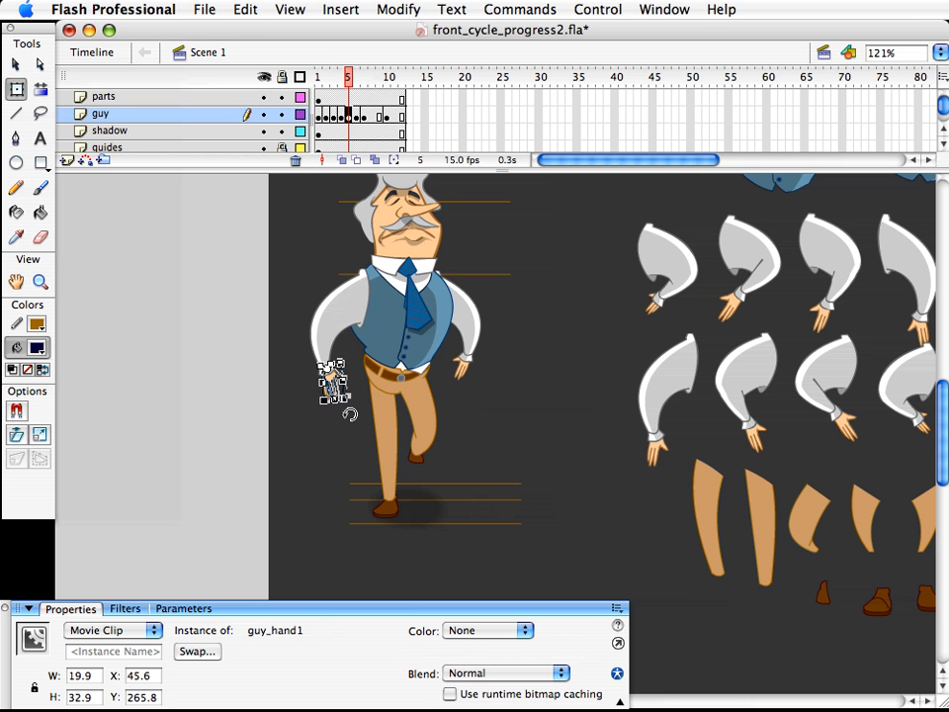
pyautogui.moveTo(349, 414); pyautogui.dragTo(345, 332)
pyautogui.press('v')
# - Play through the poses up to frame 7 and save the file
pyautogui.click(356, 84)
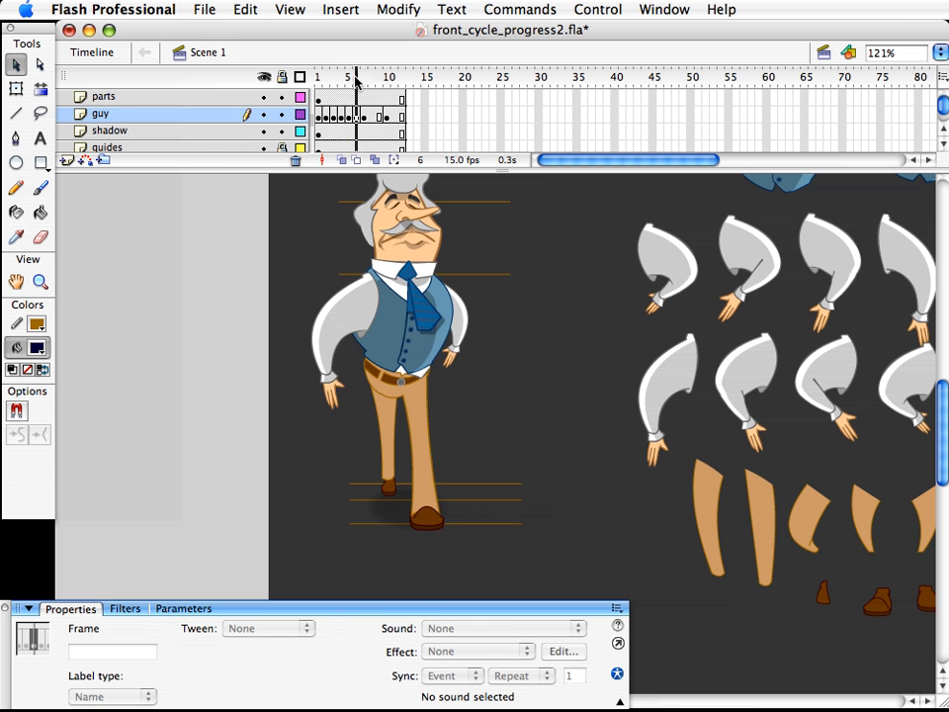
pyautogui.moveTo(356, 79)
pyautogui.mouseDown()
pyautogui.moveTo(366, 79)
pyautogui.moveTo(318, 80)
pyautogui.moveTo(326, 93)
pyautogui.moveTo(318, 89)
pyautogui.moveTo(387, 88)
pyautogui.moveTo(326, 95)
pyautogui.moveTo(361, 91)
pyautogui.mouseUp()
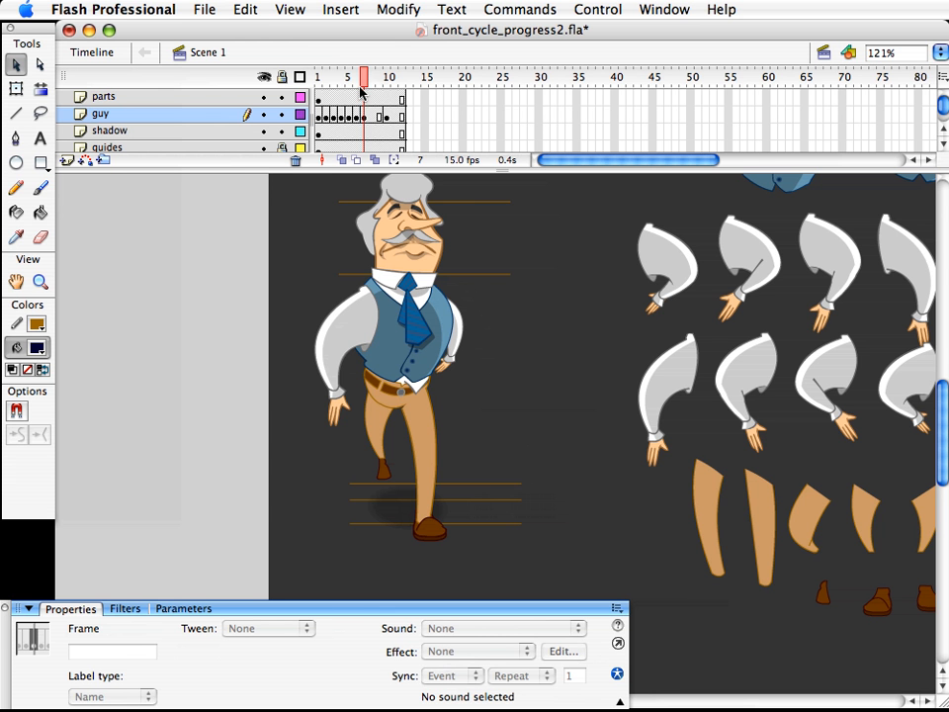
pyautogui.moveTo(361, 91); pyautogui.dragTo(367, 91)
pyautogui.press('super+s')
pyautogui.click(492, 566)
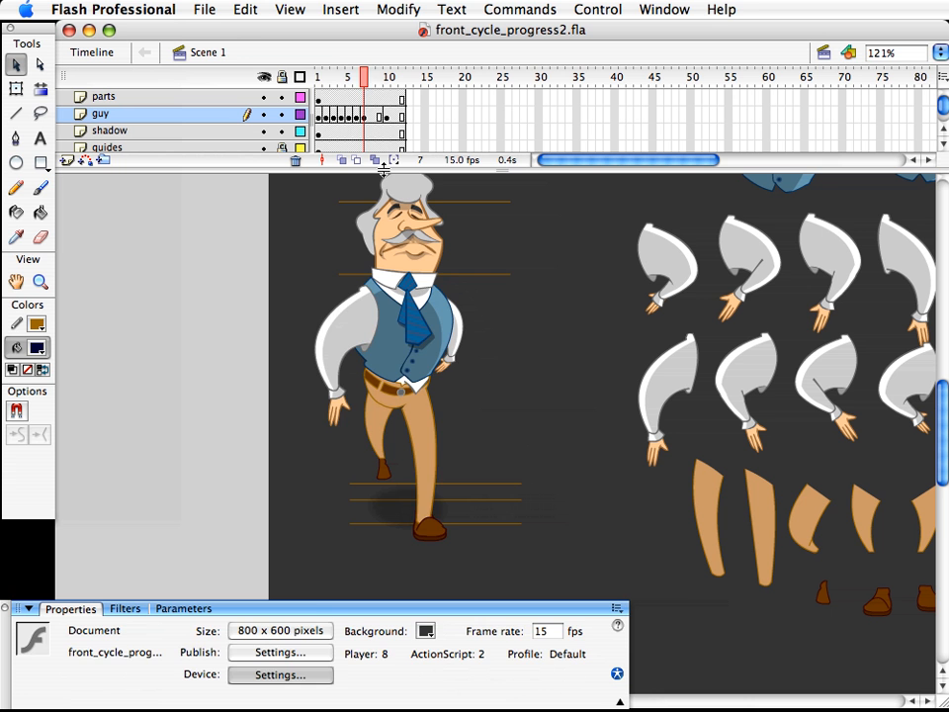
# - Review the motion from frame 4 to 7 and check the guy layer's held poses on frames 9, 11 and 12
pyautogui.click(340, 74)
pyautogui.moveTo(339, 75); pyautogui.dragTo(364, 74)
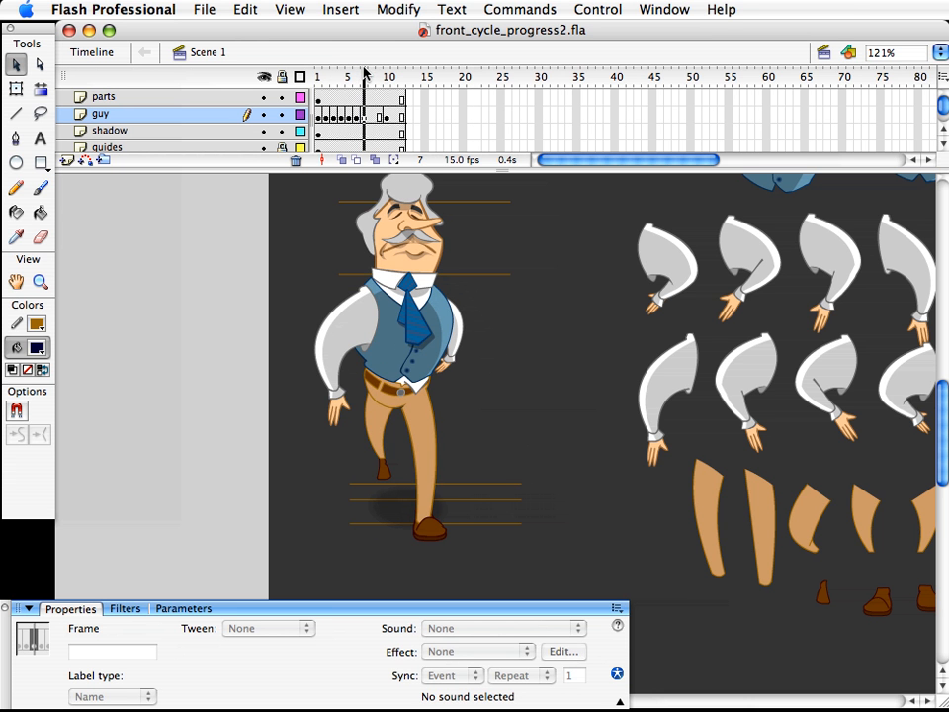
pyautogui.click(380, 117)
pyautogui.press('F6')
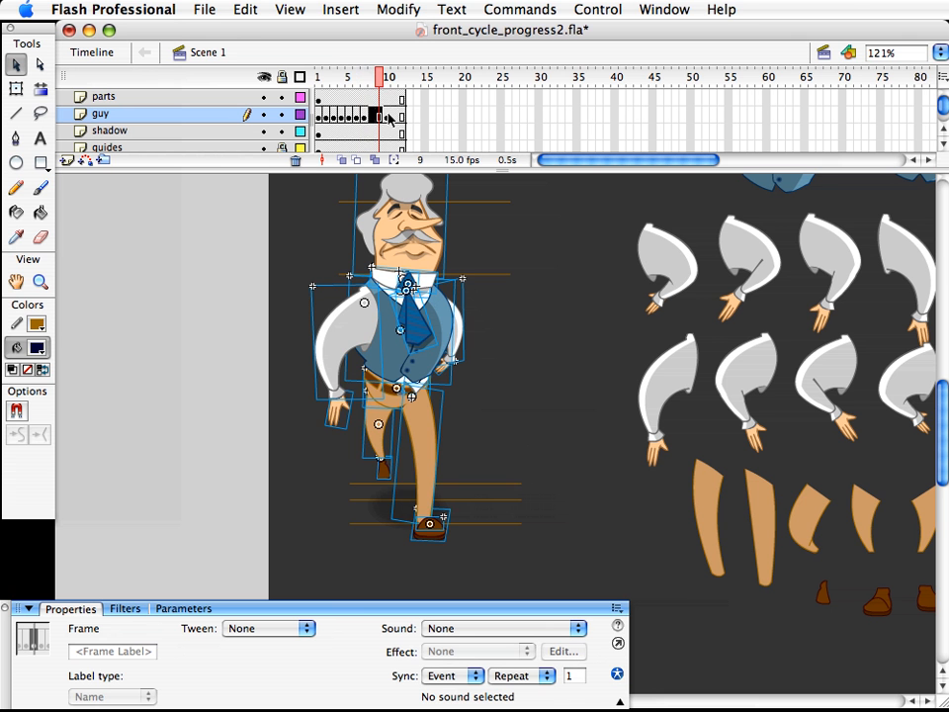
pyautogui.click(401, 117)
pyautogui.click(401, 117)
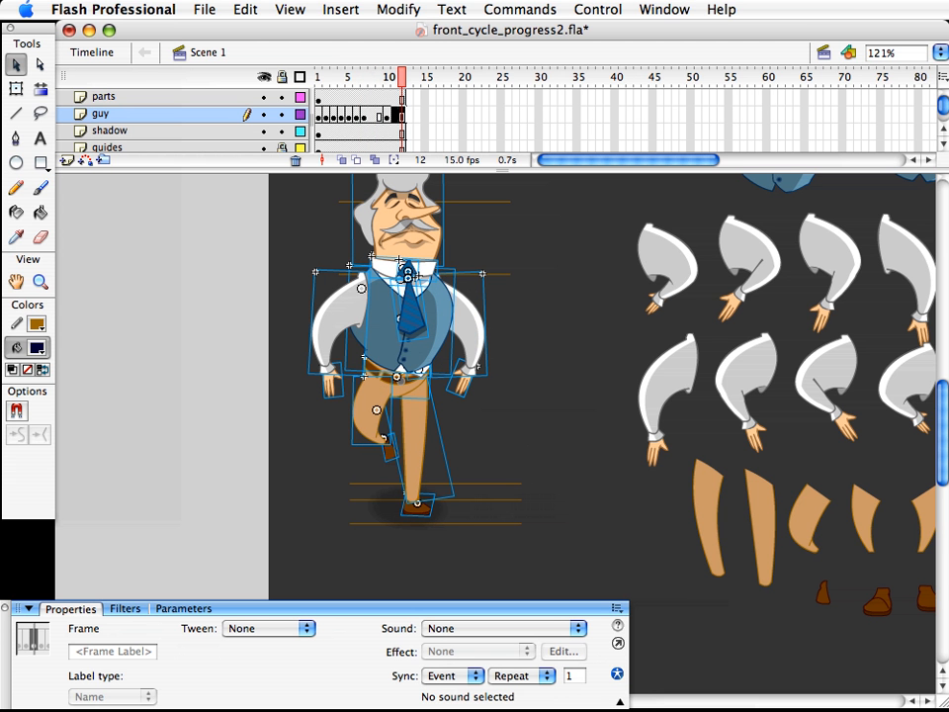
pyautogui.click(395, 116)
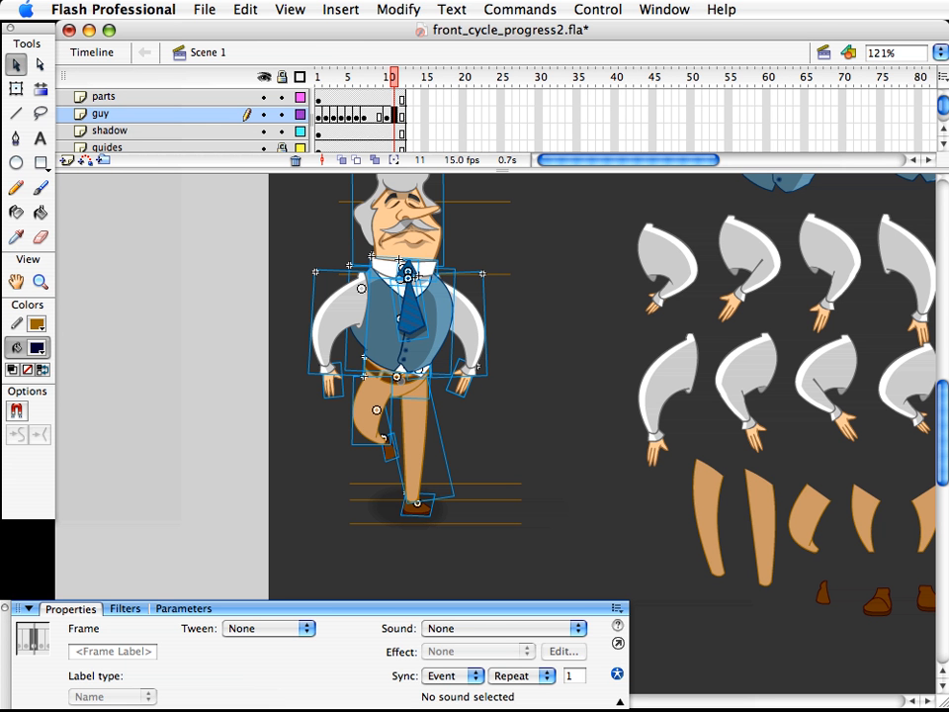
# - Save the file and set the document's frame rate to 4 fps
pyautogui.press('super+s')
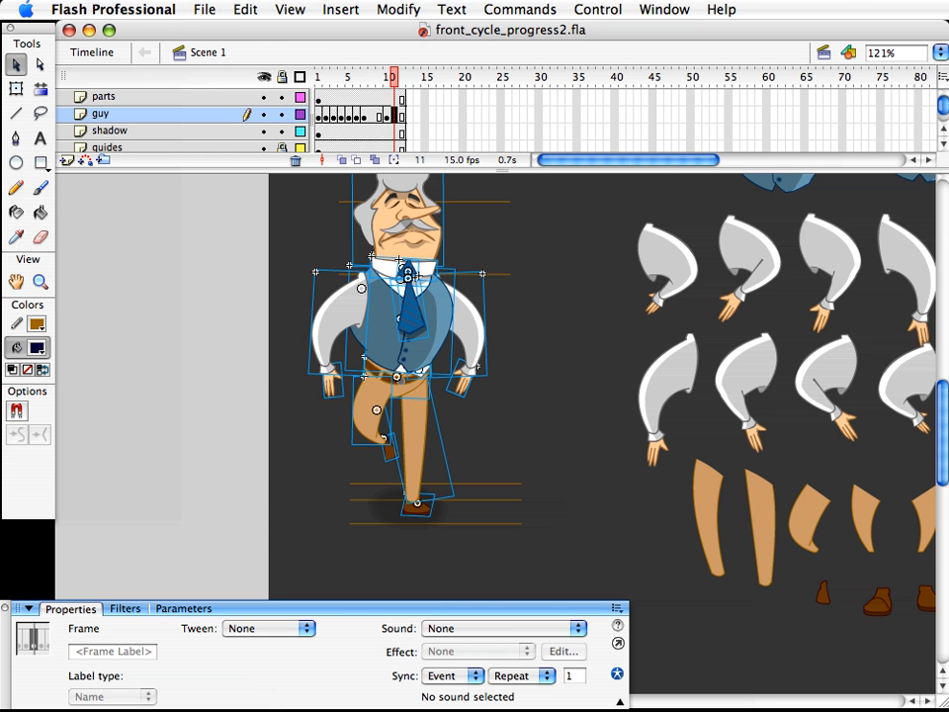
pyautogui.click(585, 565)
pyautogui.doubleClick(547, 631)
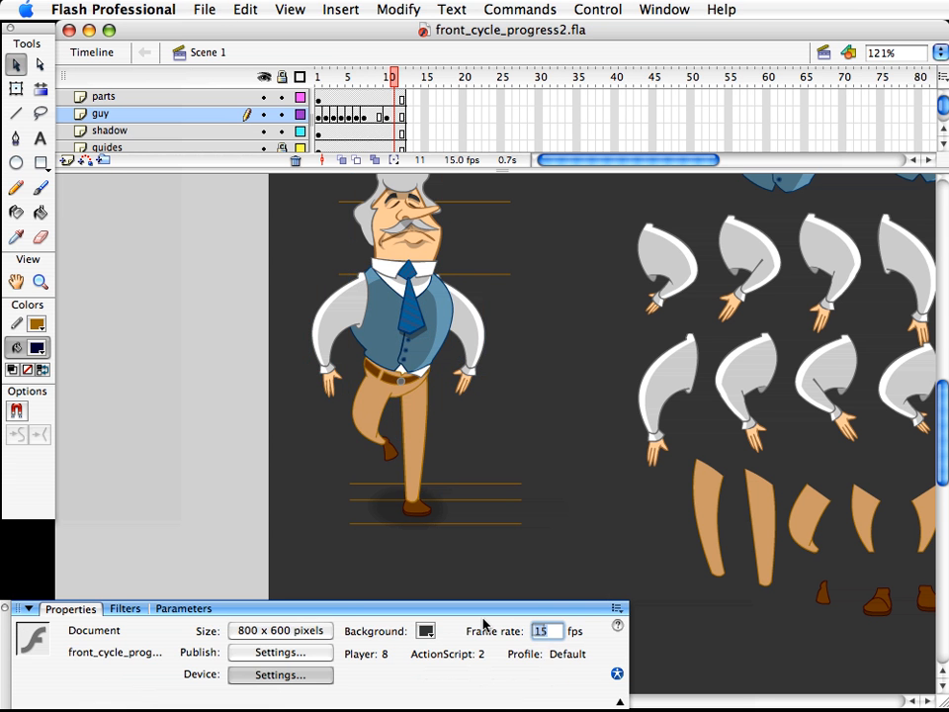
pyautogui.write('4')
pyautogui.press('Return')
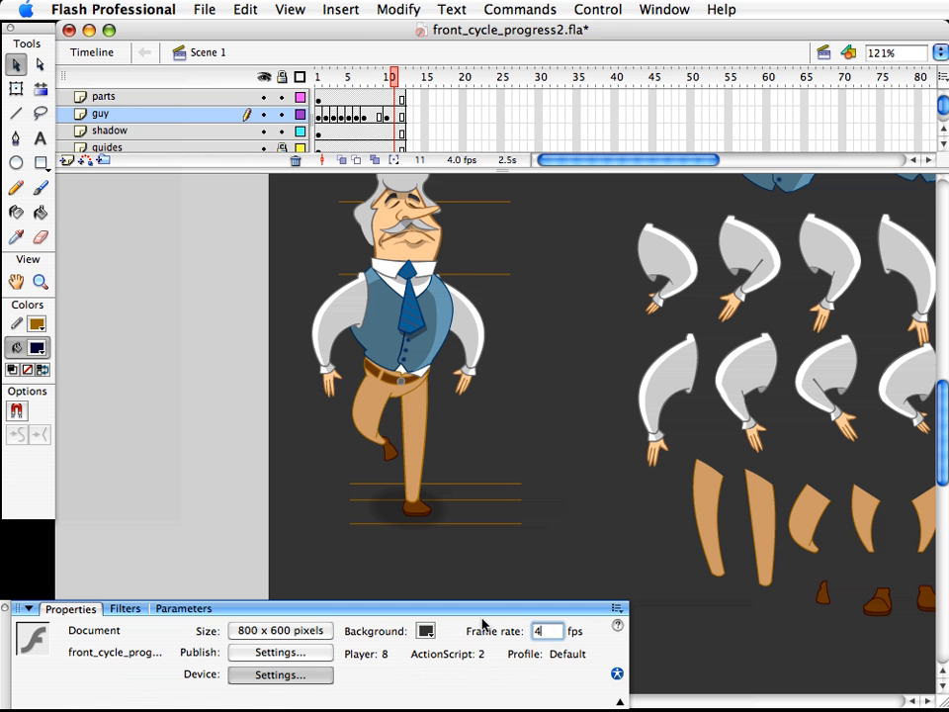
# - Preview the walk cycle as a test movie, and set the document's frame rate to 15 fps
pyautogui.press('super+Return')
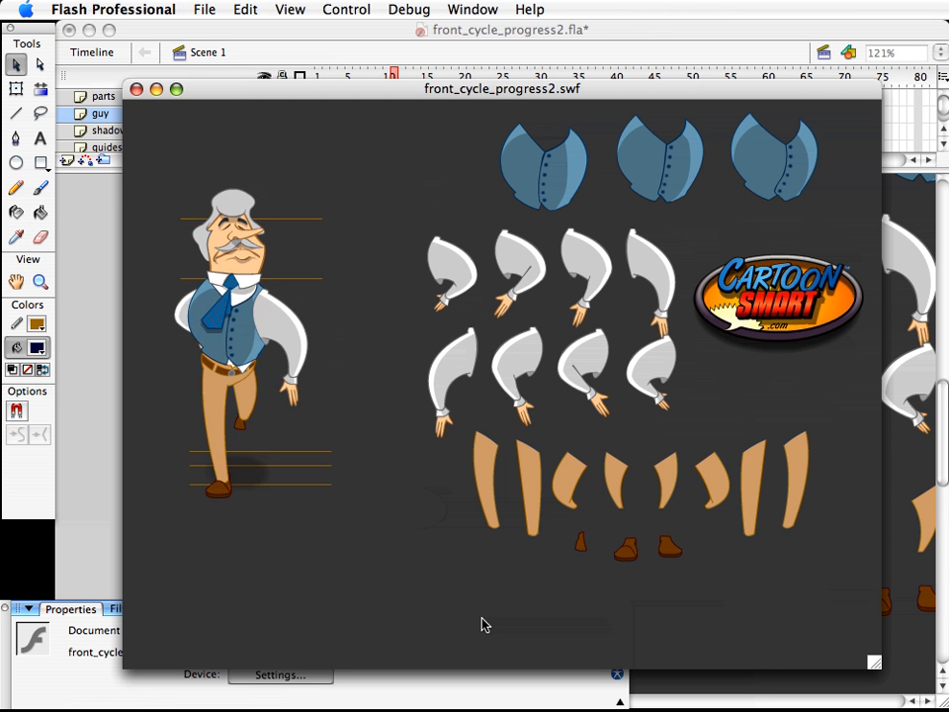
pyautogui.press('super+w')
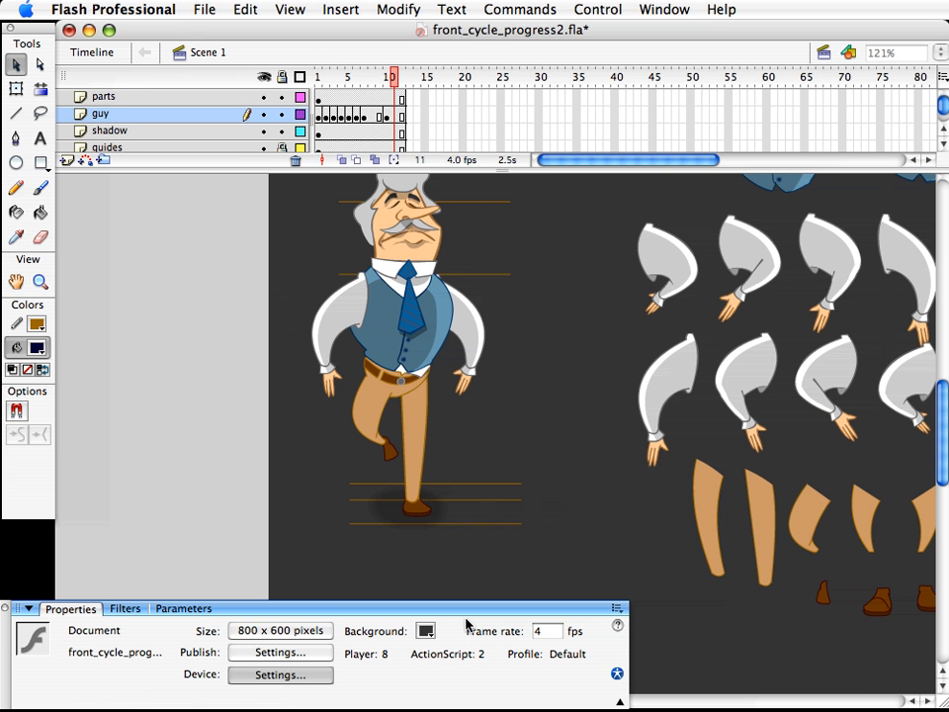
pyautogui.click(532, 632)
pyautogui.write('1')
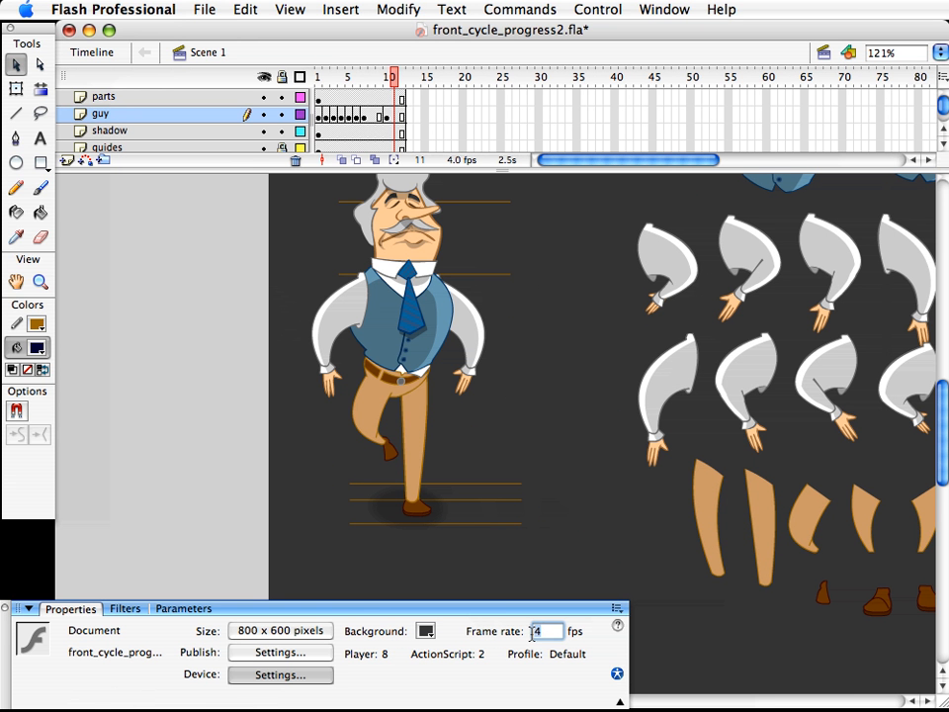
pyautogui.press('Delete')
pyautogui.write('5')
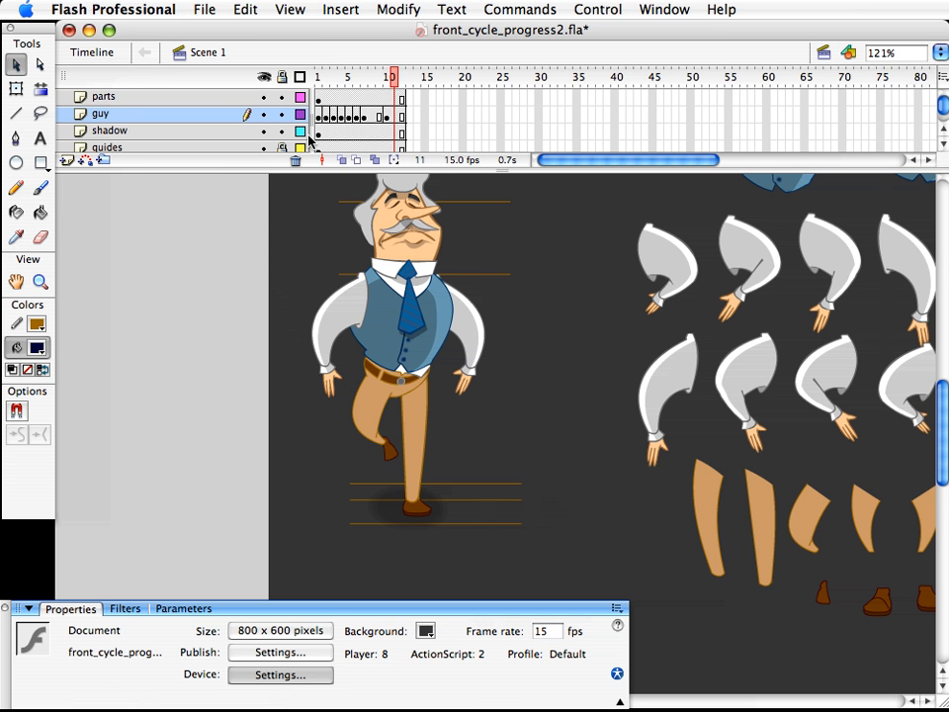
# - On frame 4, send the viewer's-left arm and hand behind the vest and nudge them down by 1 pixel
pyautogui.click(317, 80)
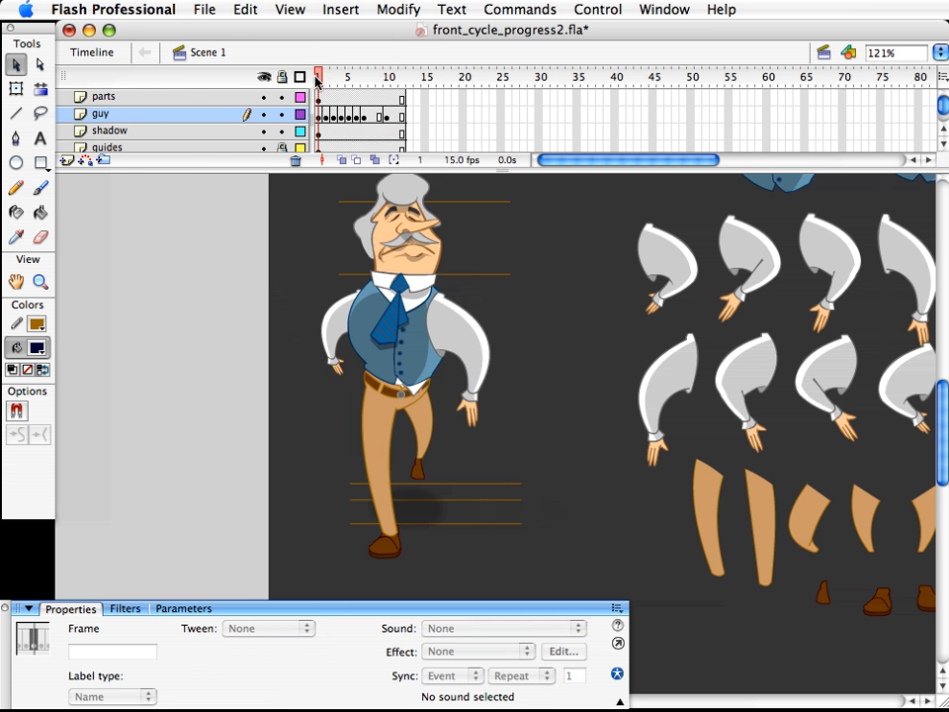
pyautogui.press('Return')
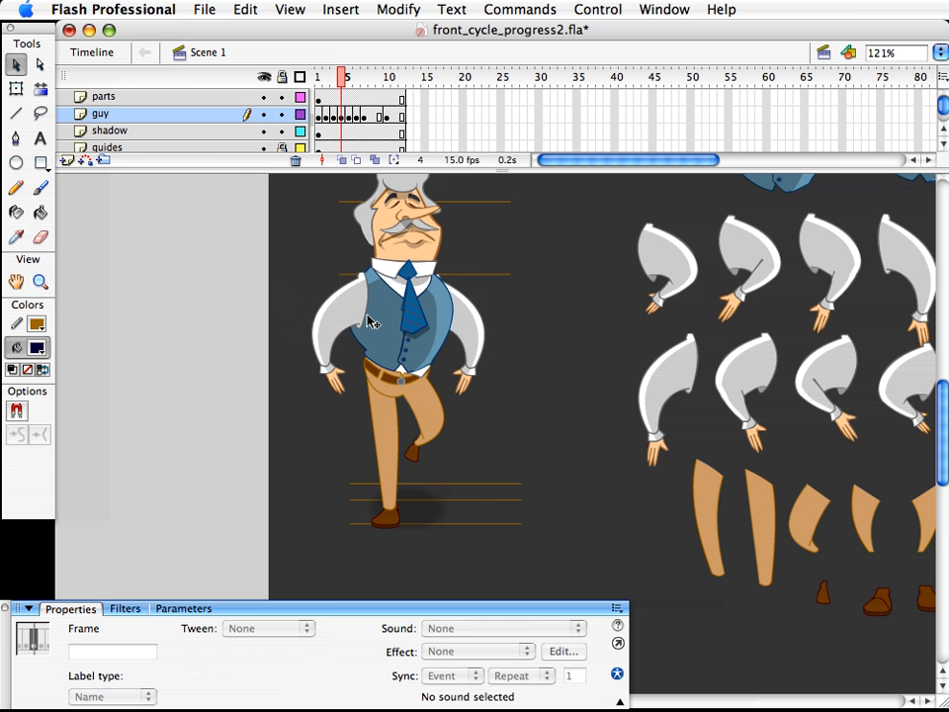
pyautogui.press('.')
pyautogui.press(',')
pyautogui.press('.')
pyautogui.press(',')
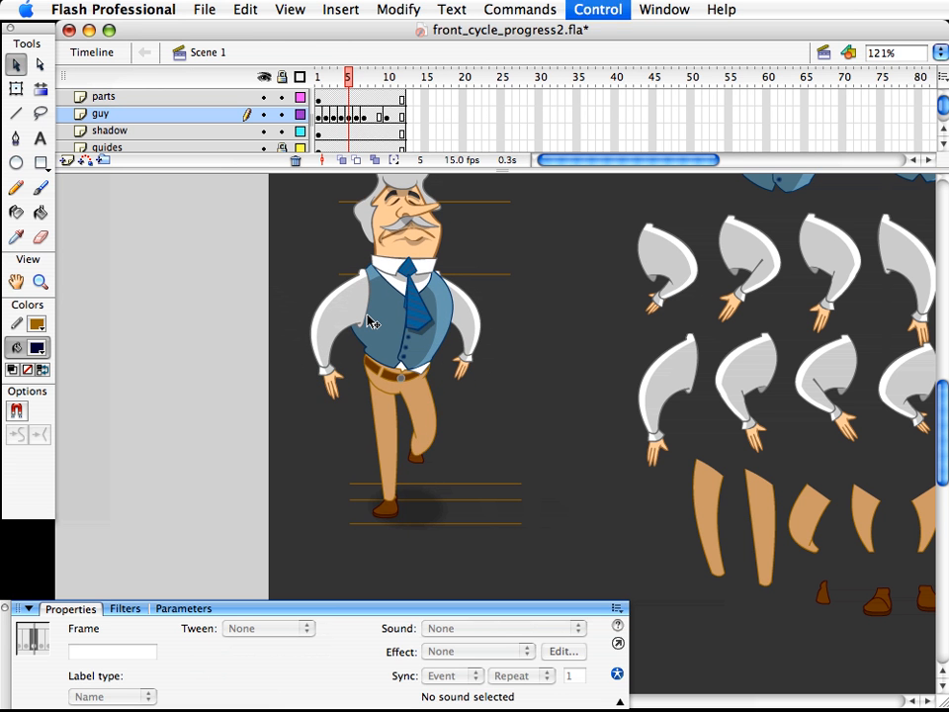
pyautogui.press(',')
pyautogui.click(358, 323)
pyautogui.keyDown('shift'); pyautogui.click(341, 392); pyautogui.keyUp('shift')
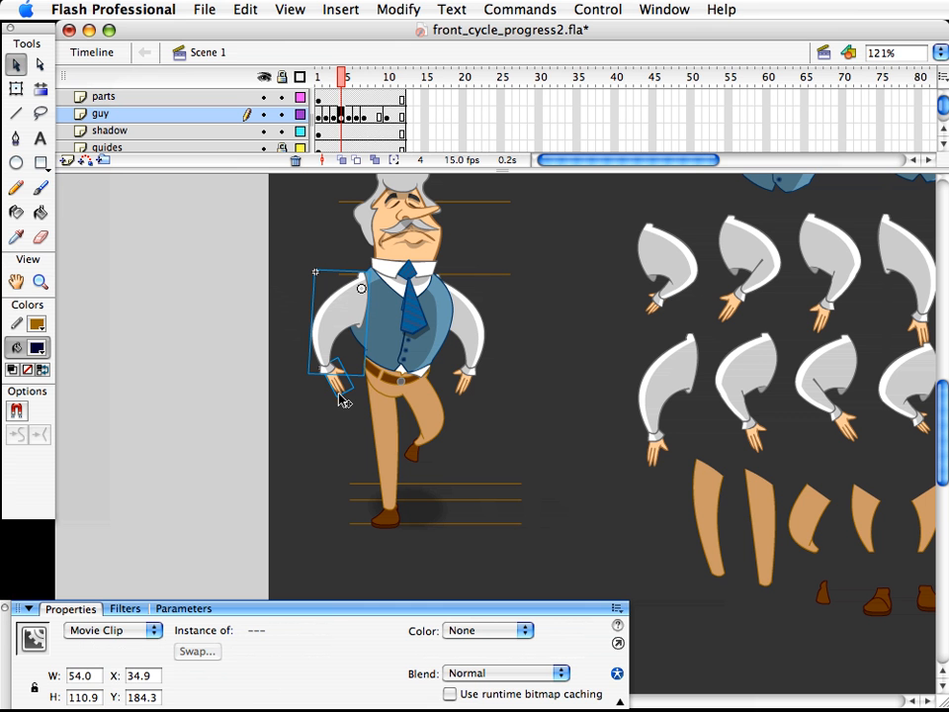
pyautogui.hotkey('ctrl', 'Down')
pyautogui.press('Down')
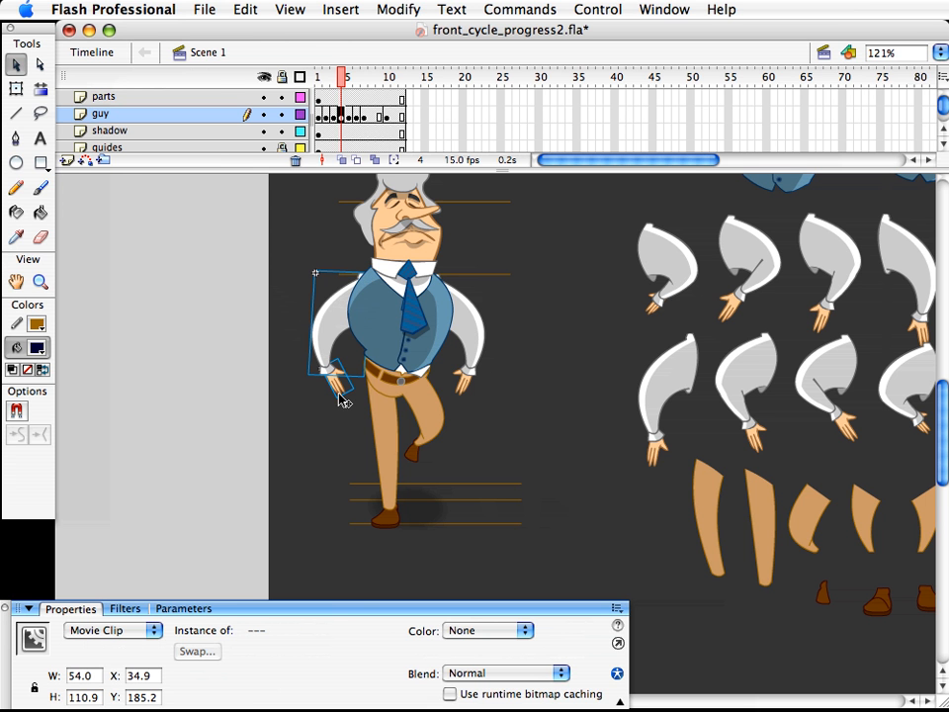
pyautogui.click(553, 310)
# - Step back and forth through frames 1 to 6 to check how the arms swing around the vest
pyautogui.click(335, 76)
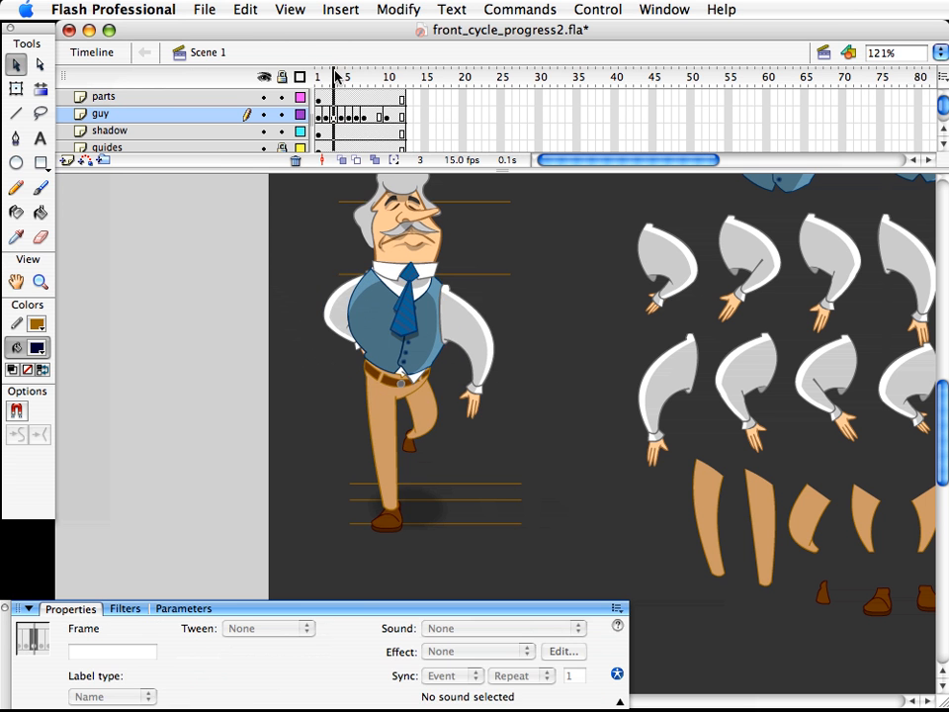
pyautogui.moveTo(336, 77); pyautogui.dragTo(313, 81)
pyautogui.press('.')
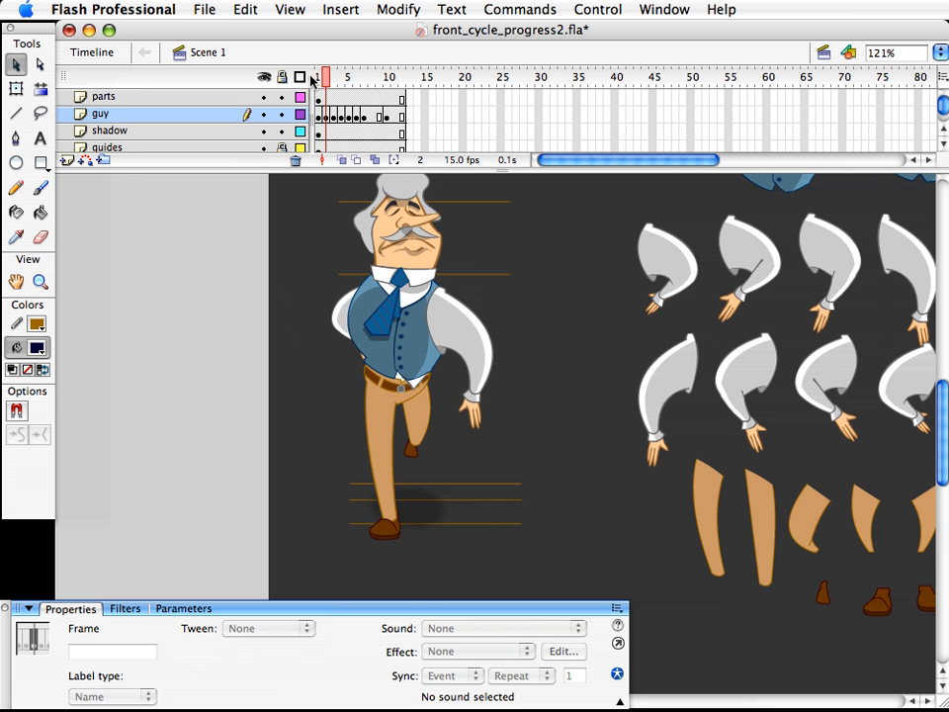
pyautogui.press('.')
pyautogui.press('.')
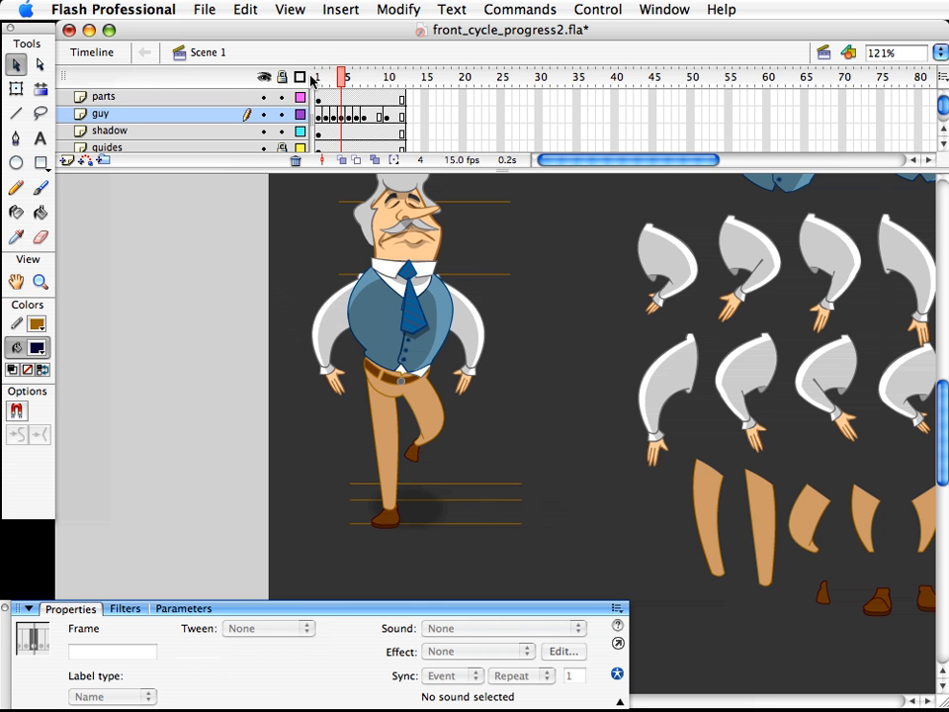
pyautogui.press('.')
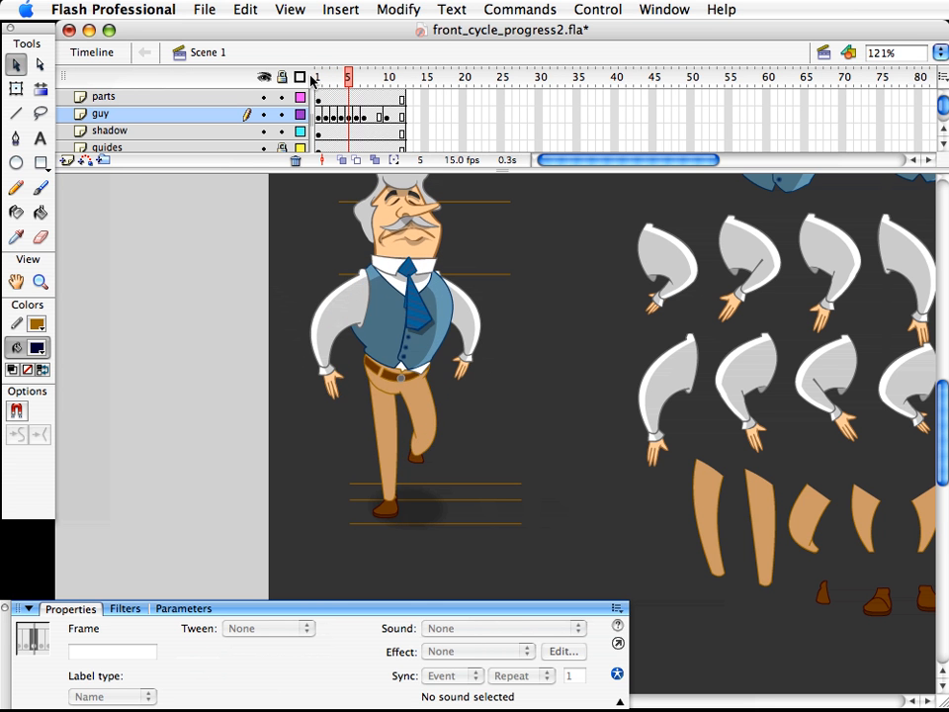
pyautogui.press('.')
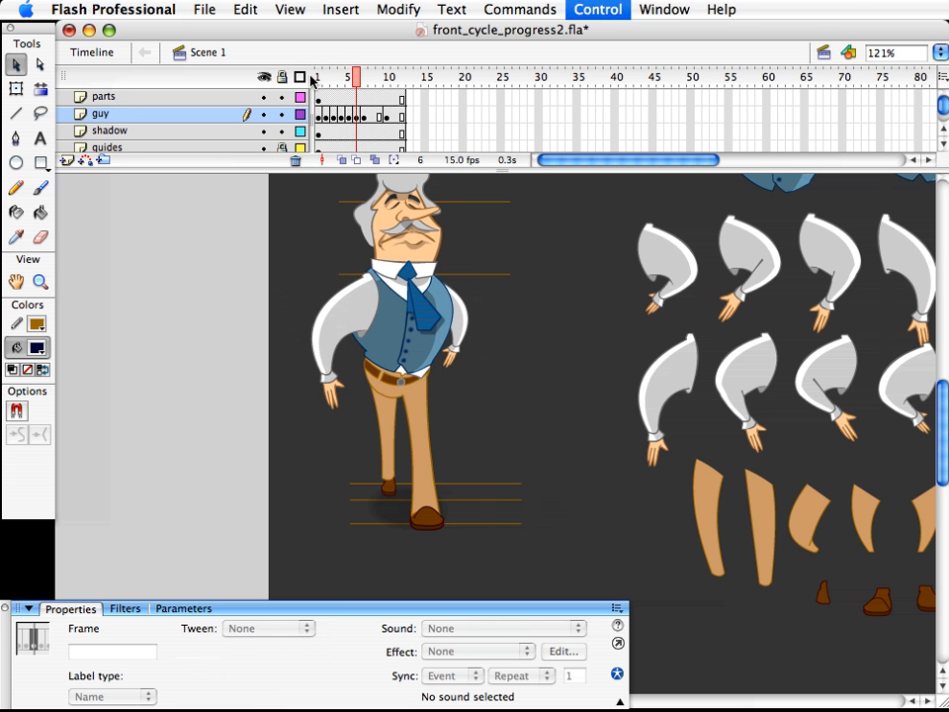
pyautogui.press(',')
pyautogui.press(',')
pyautogui.press(',')
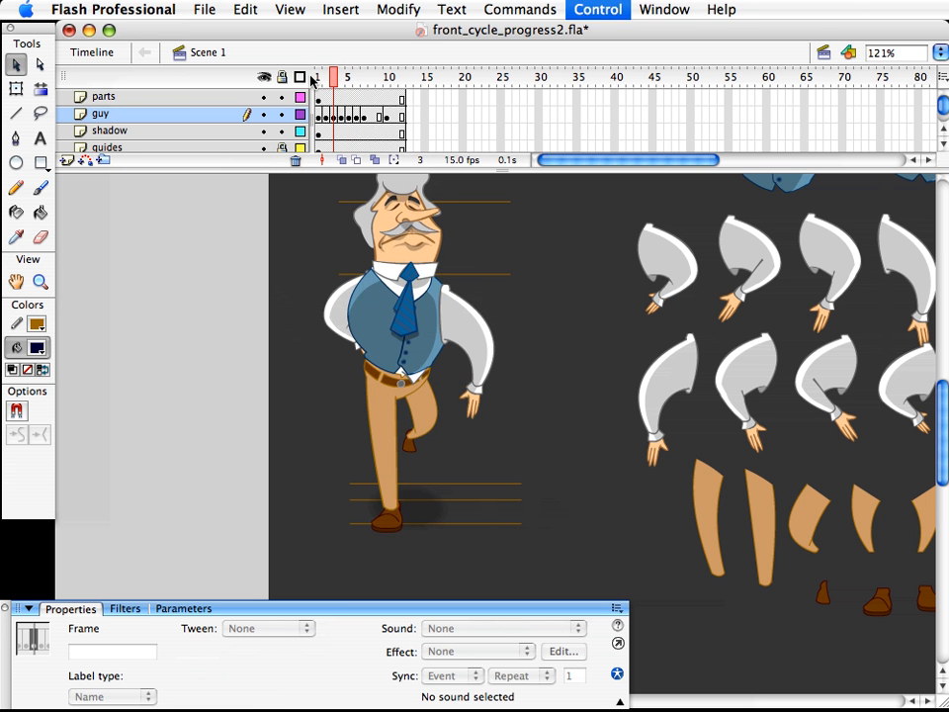
pyautogui.press('.')
pyautogui.press('.')
pyautogui.press('.')
pyautogui.press(',')
pyautogui.press(',')
pyautogui.press(',')
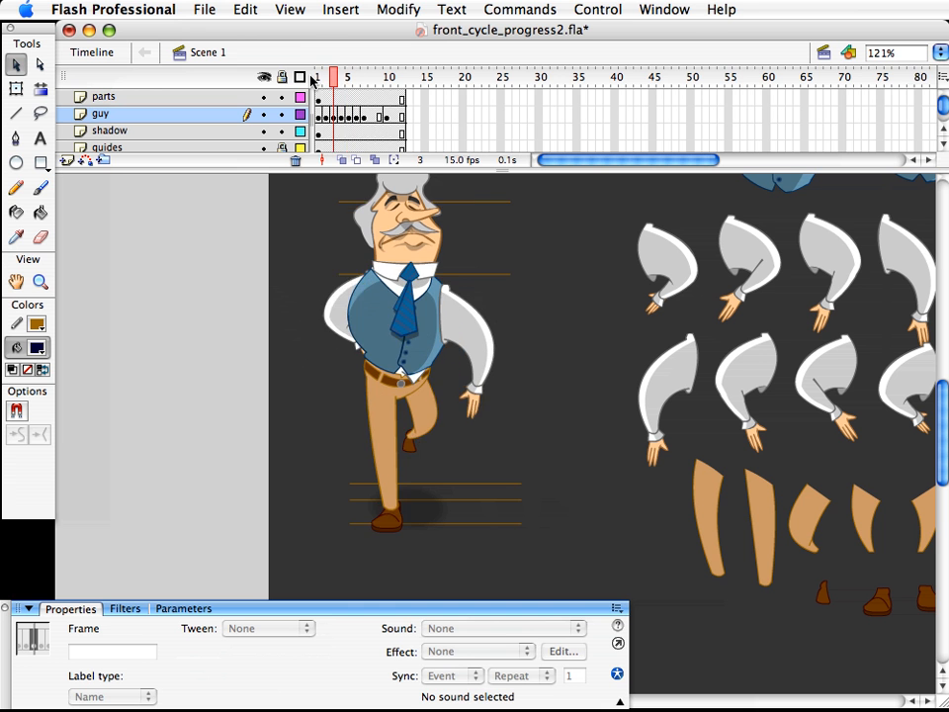
# - Flip repeatedly between frames 1 and 4 to examine how the vest and tie turn from pose to pose
pyautogui.press(',')
pyautogui.press('.')
pyautogui.press(',')
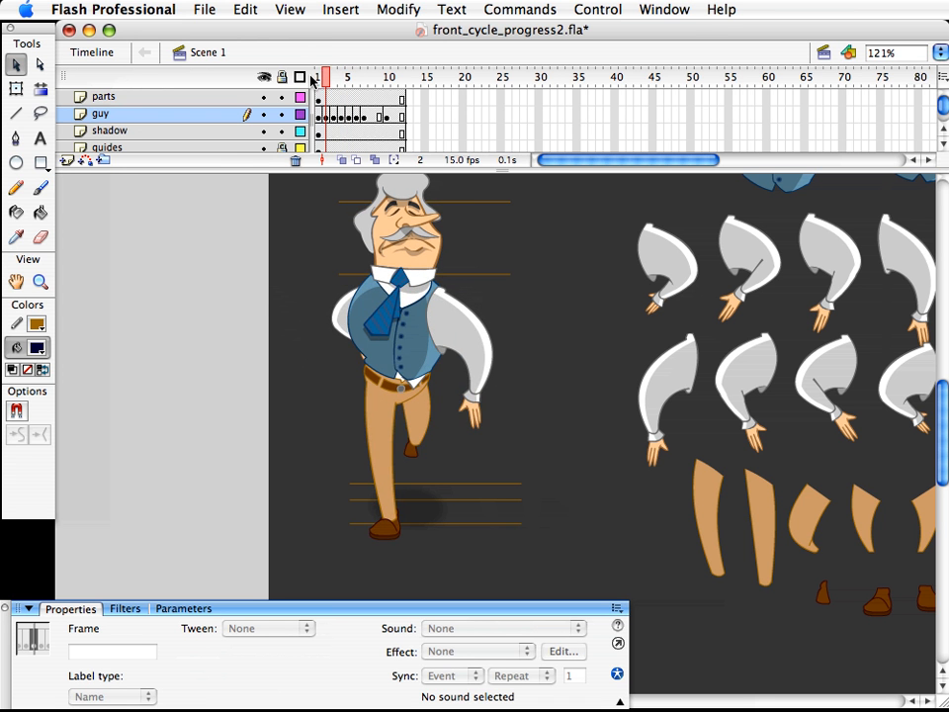
pyautogui.press(',')
pyautogui.press('.')
pyautogui.press('.')
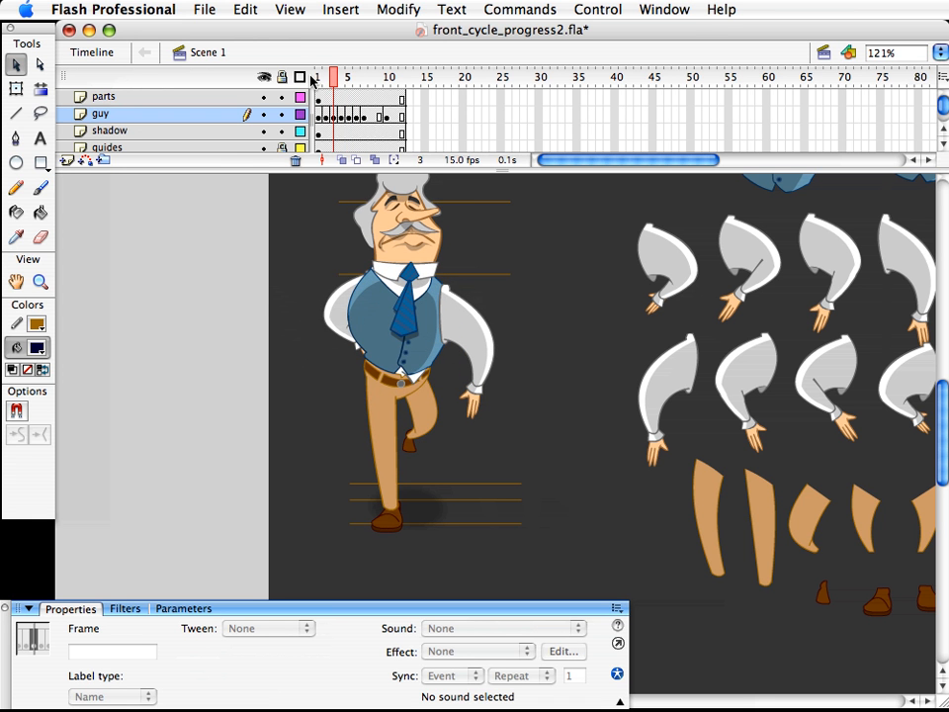
pyautogui.press(',')
pyautogui.press('.')
pyautogui.press(',')
pyautogui.press('.')
pyautogui.press('.')
pyautogui.press(',')
pyautogui.press(',')
pyautogui.press('.')
pyautogui.press('.')
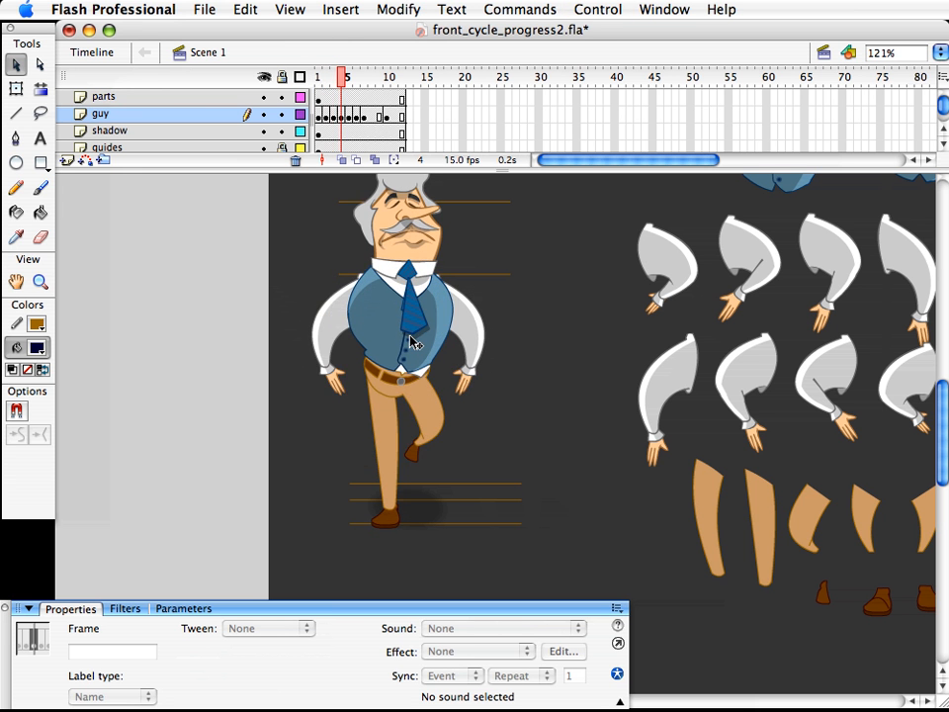
# - Compare the vest's artwork on frames 2, 3 and 4, and save the file
pyautogui.click(403, 365)
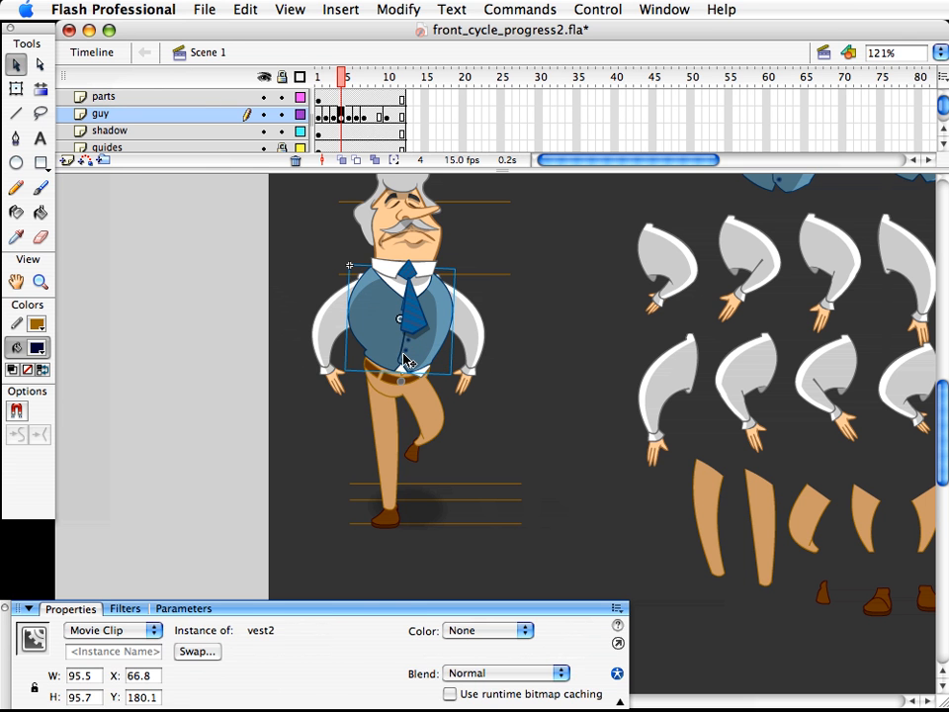
pyautogui.press(',')
pyautogui.press(',')
pyautogui.press('.')
pyautogui.press('.')
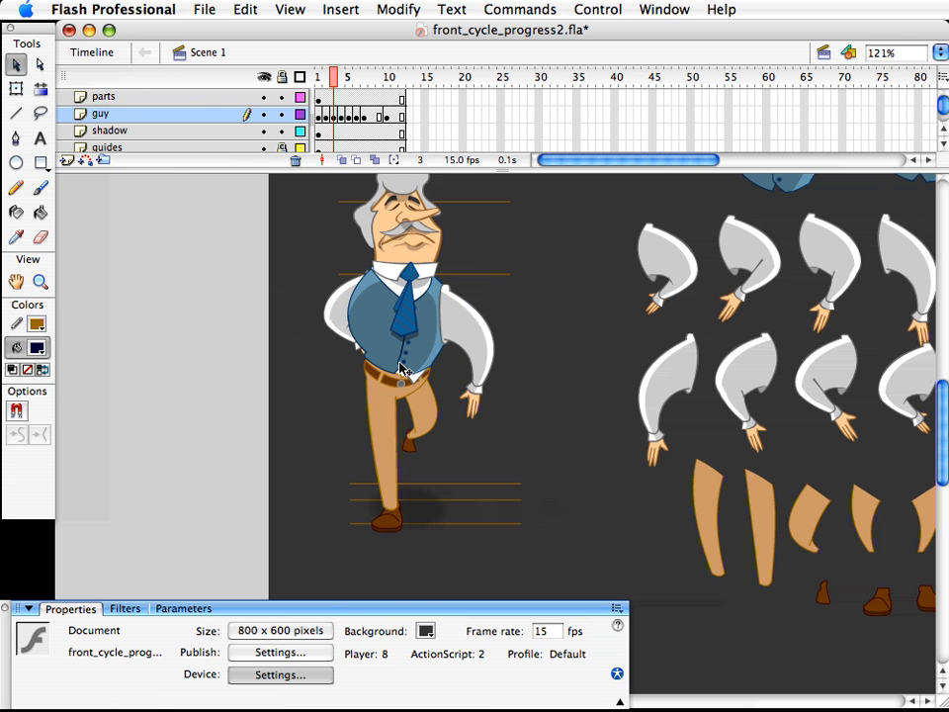
pyautogui.press(',')
pyautogui.press(',')
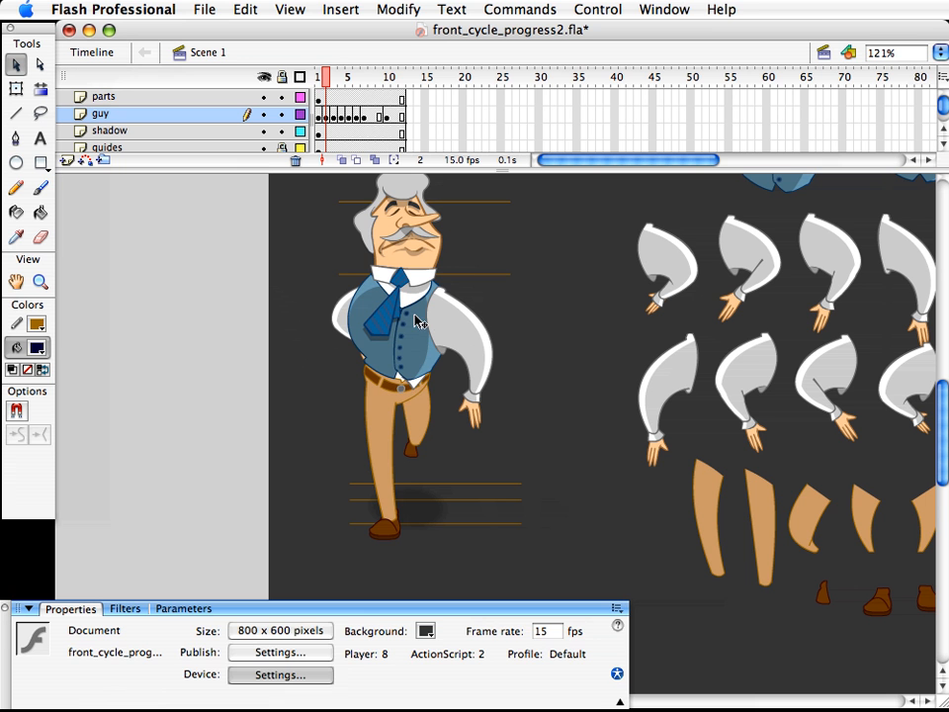
pyautogui.click(405, 366)
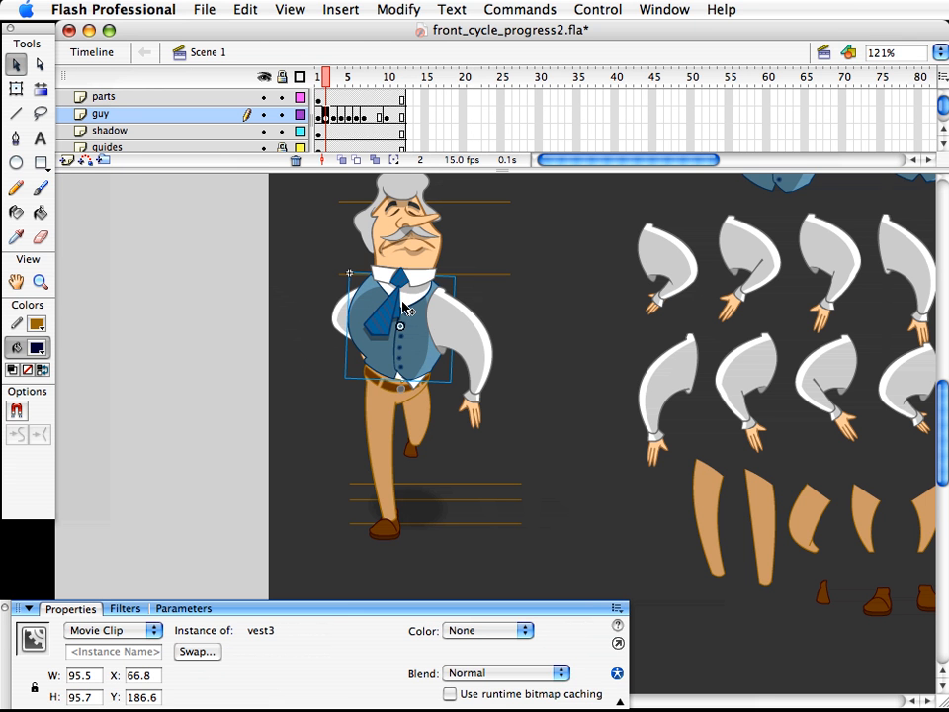
pyautogui.press('.')
pyautogui.click(395, 378)
pyautogui.press(',')
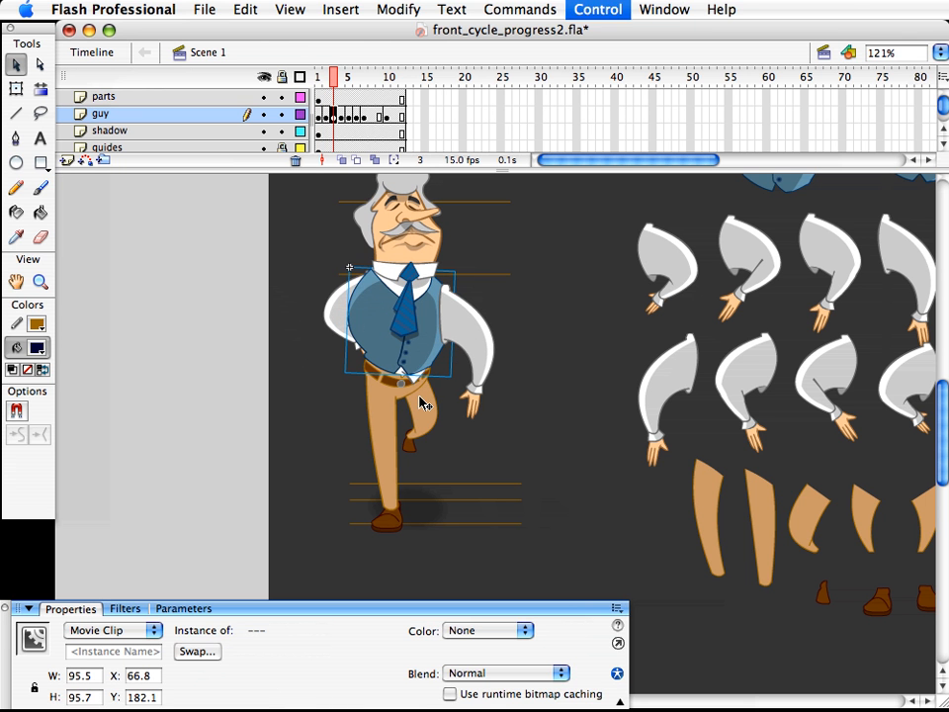
pyautogui.press('.')
pyautogui.press('super+s')
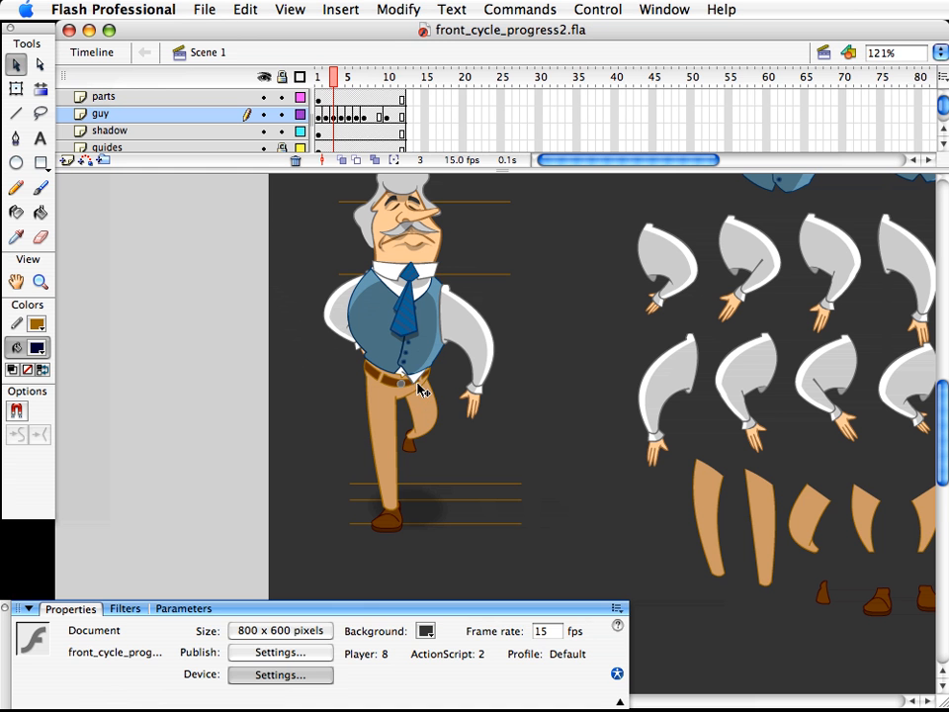
pyautogui.click(415, 369)
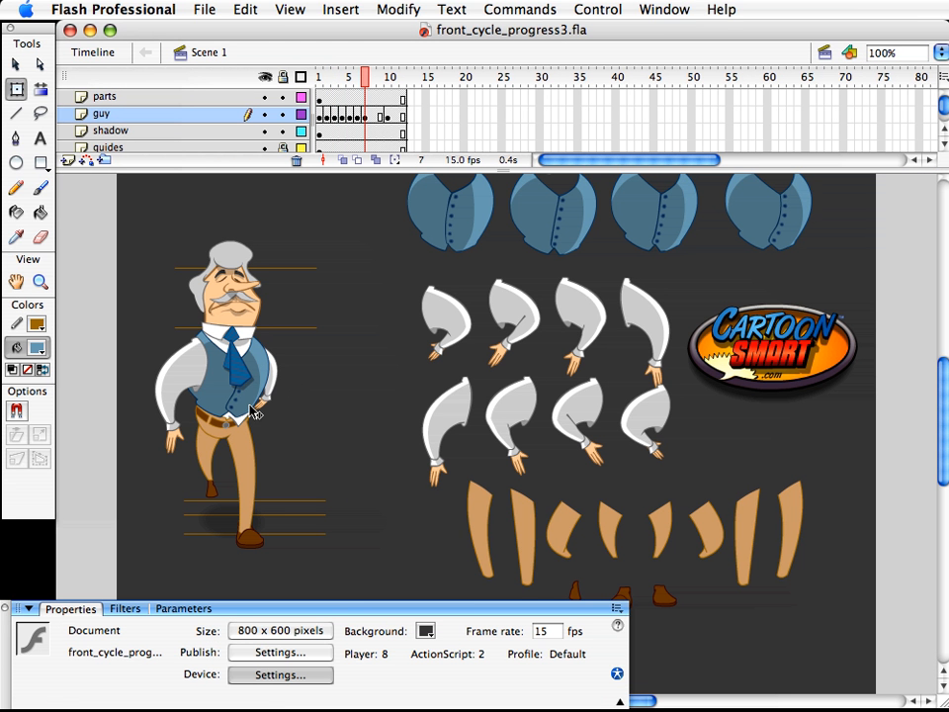
# - Insert a keyframe on frame 8 of the guy layer and move the man's upper body up 4 pixels
pyautogui.click(373, 116)
pyautogui.press('F6')
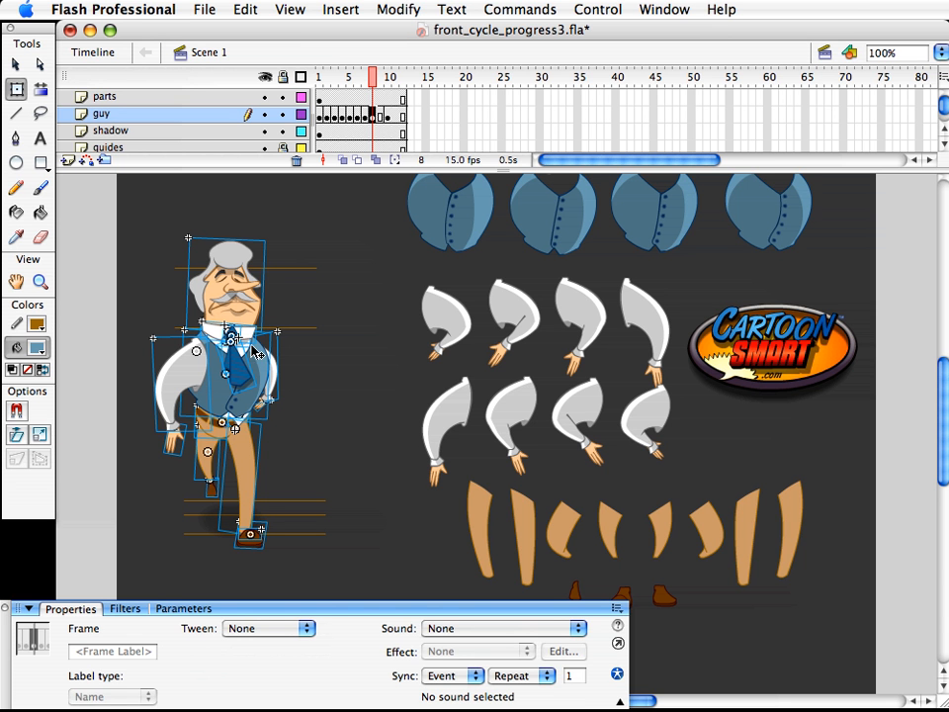
pyautogui.moveTo(148, 223); pyautogui.dragTo(327, 467)
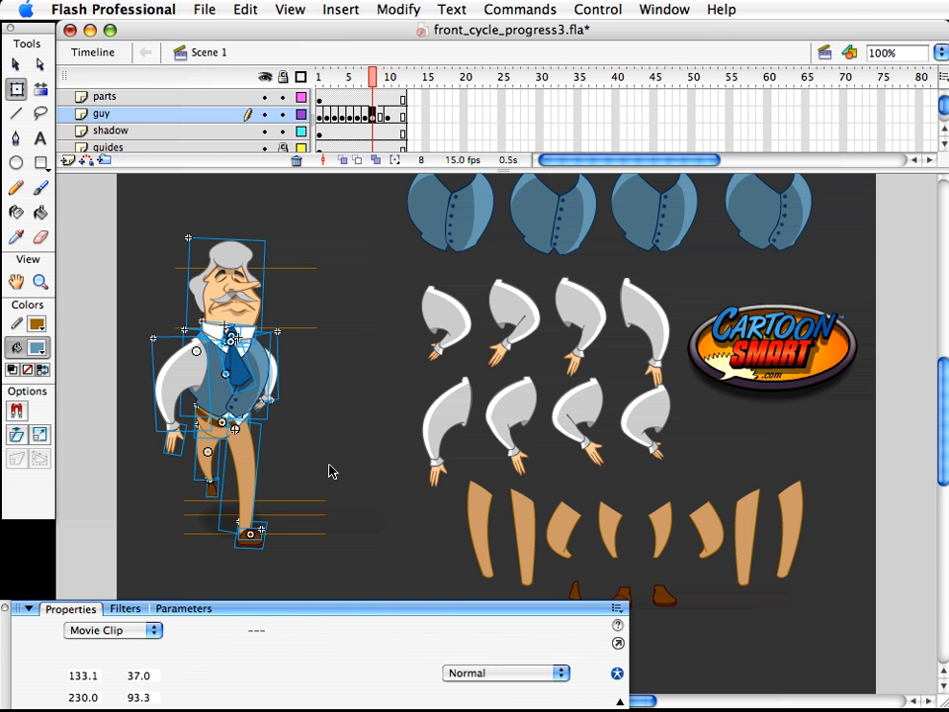
pyautogui.press('Up')
pyautogui.press('Up')
pyautogui.press('Up')
pyautogui.press('Up')
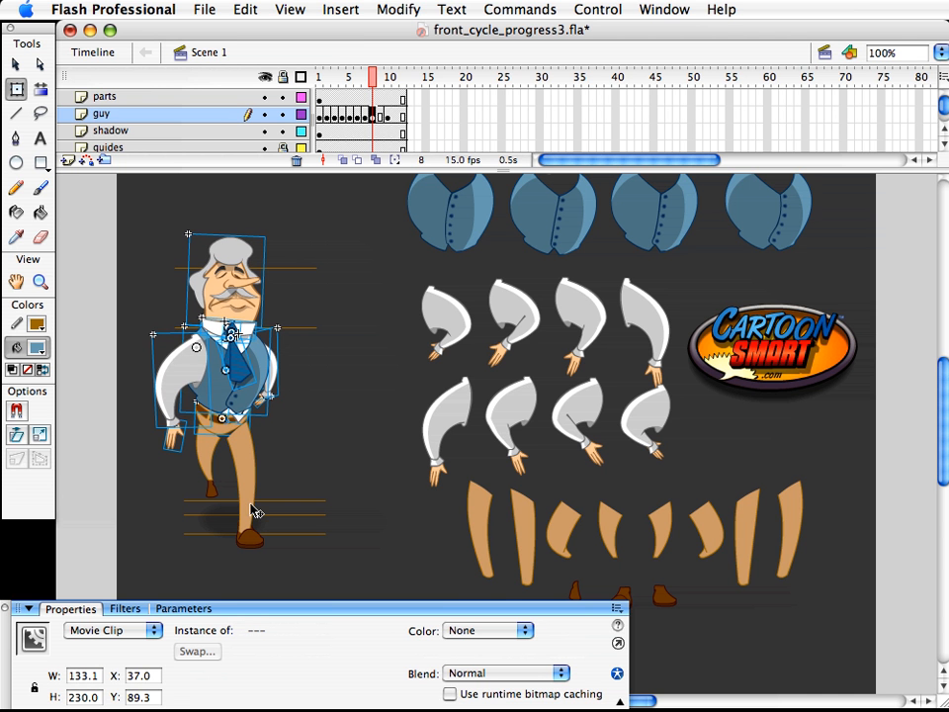
# - Compare the poses on frames 8 and 10, and examine the extended front leg on frame 8
pyautogui.moveTo(375, 78); pyautogui.dragTo(390, 79)
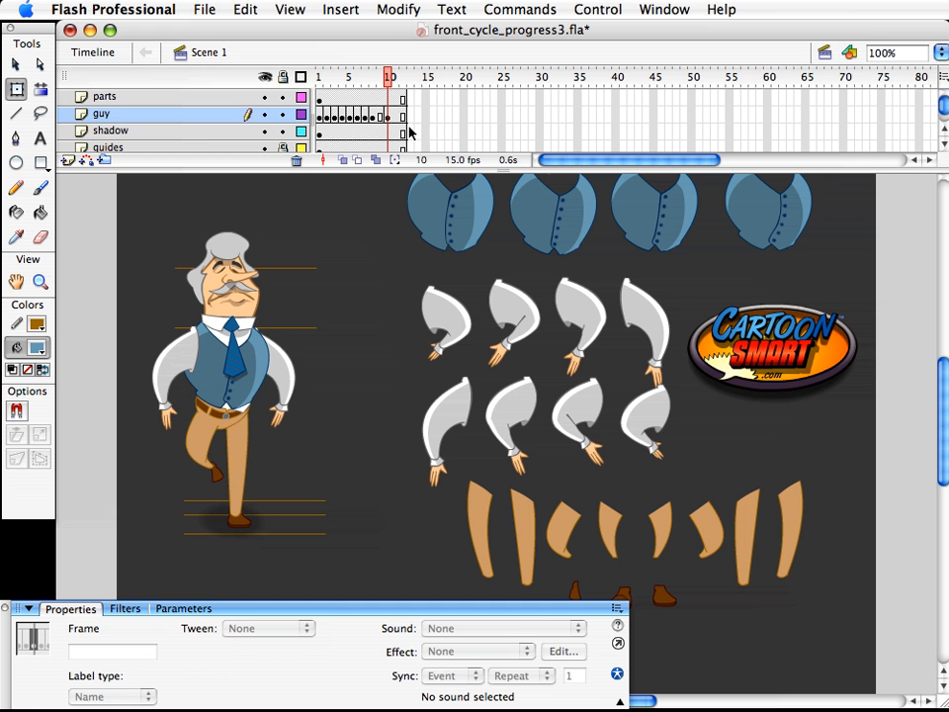
pyautogui.click(368, 89)
pyautogui.click(374, 89)
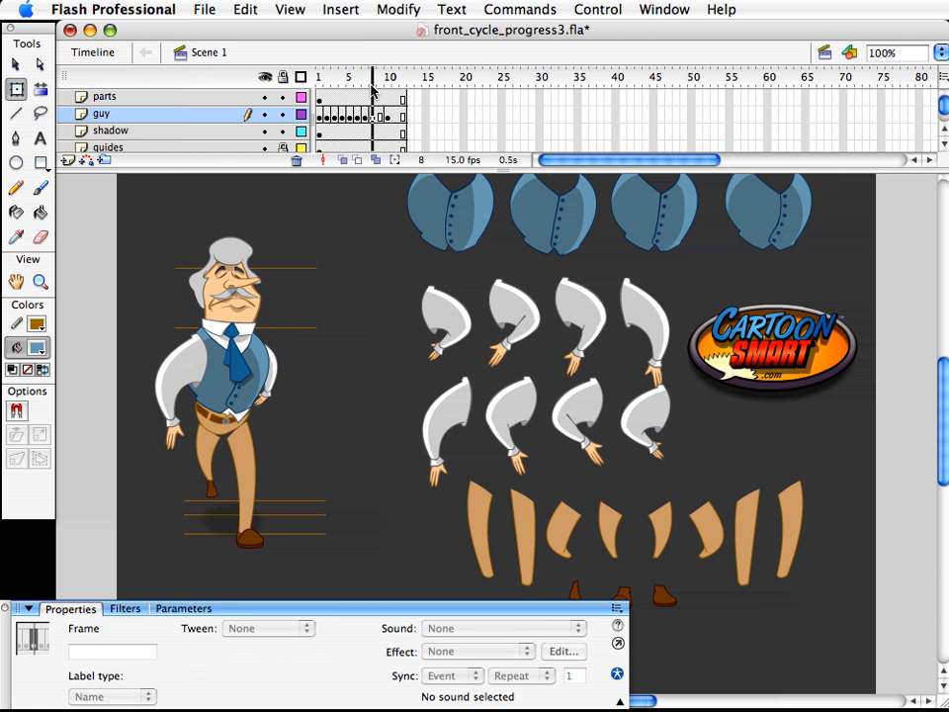
pyautogui.click(243, 453)
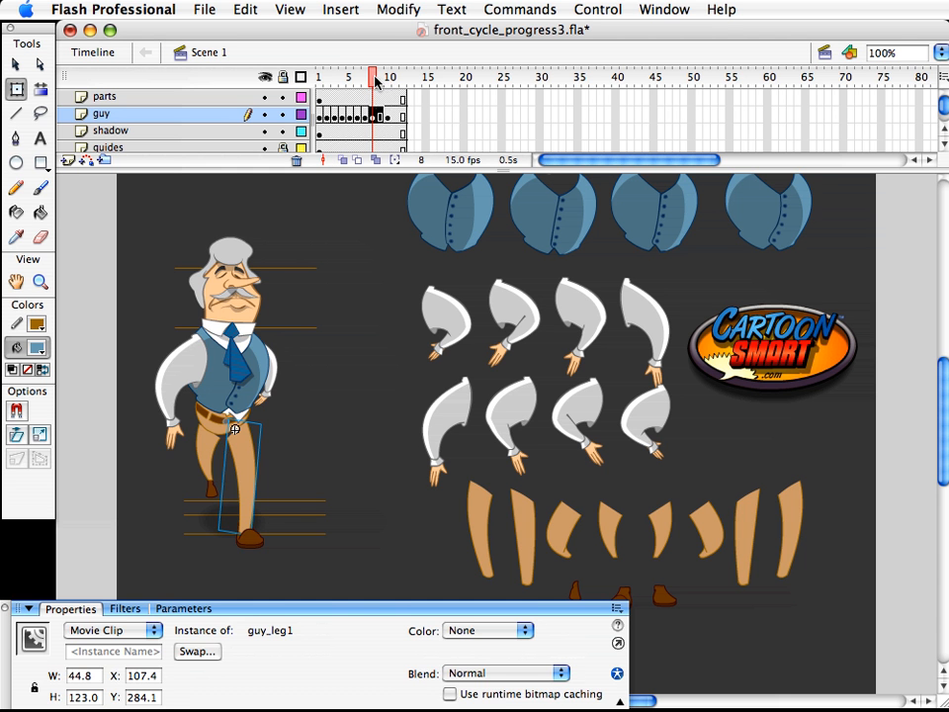
# - Copy both legs and their shoes from frame 2 and paste them into frame 8
pyautogui.moveTo(377, 83); pyautogui.dragTo(325, 87)
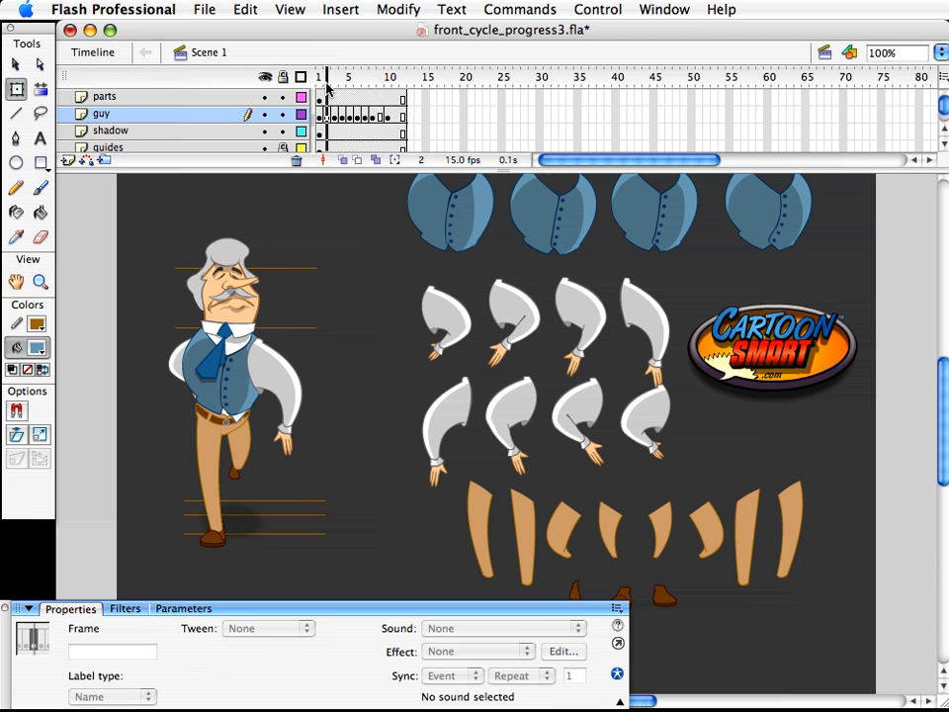
pyautogui.click(212, 476)
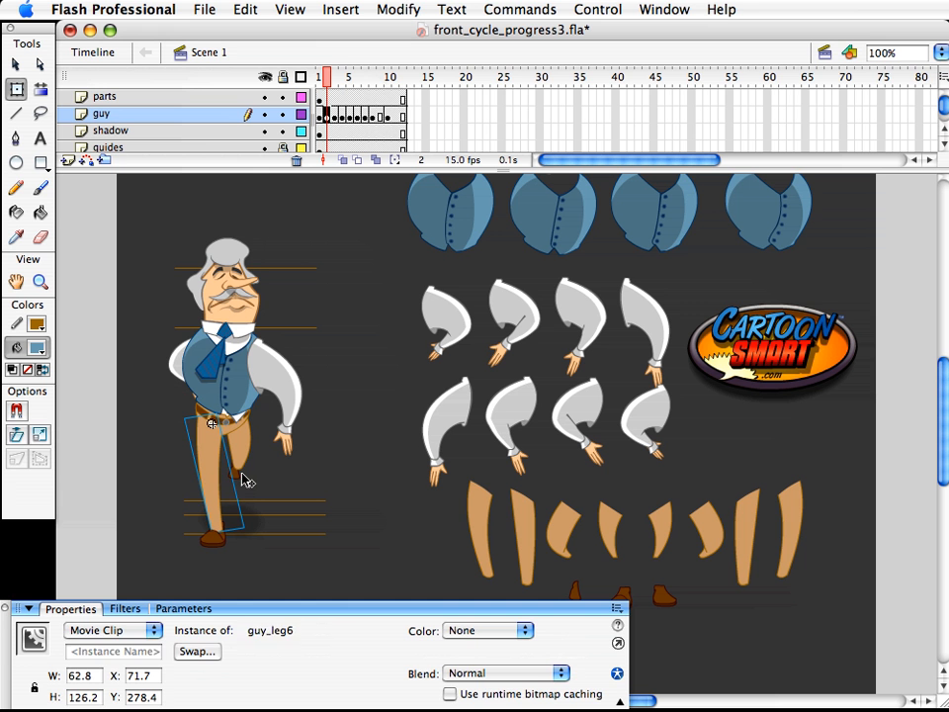
pyautogui.keyDown('shift'); pyautogui.click(242, 491); pyautogui.keyUp('shift')
pyautogui.keyDown('shift'); pyautogui.click(219, 546); pyautogui.keyUp('shift')
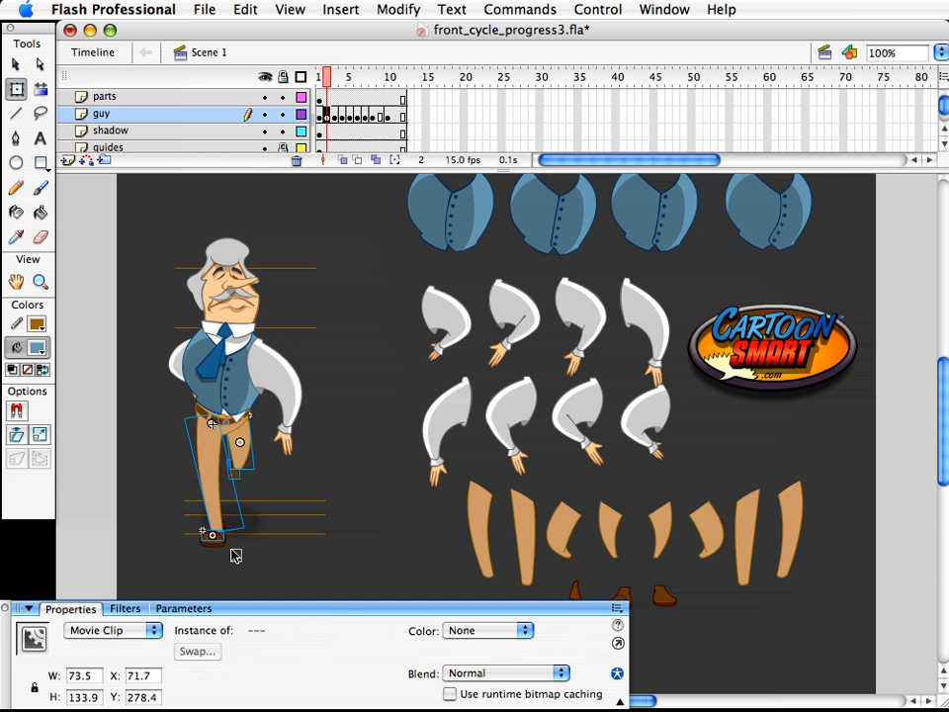
pyautogui.keyDown('shift'); pyautogui.click(244, 542); pyautogui.keyUp('shift')
pyautogui.click(373, 79)
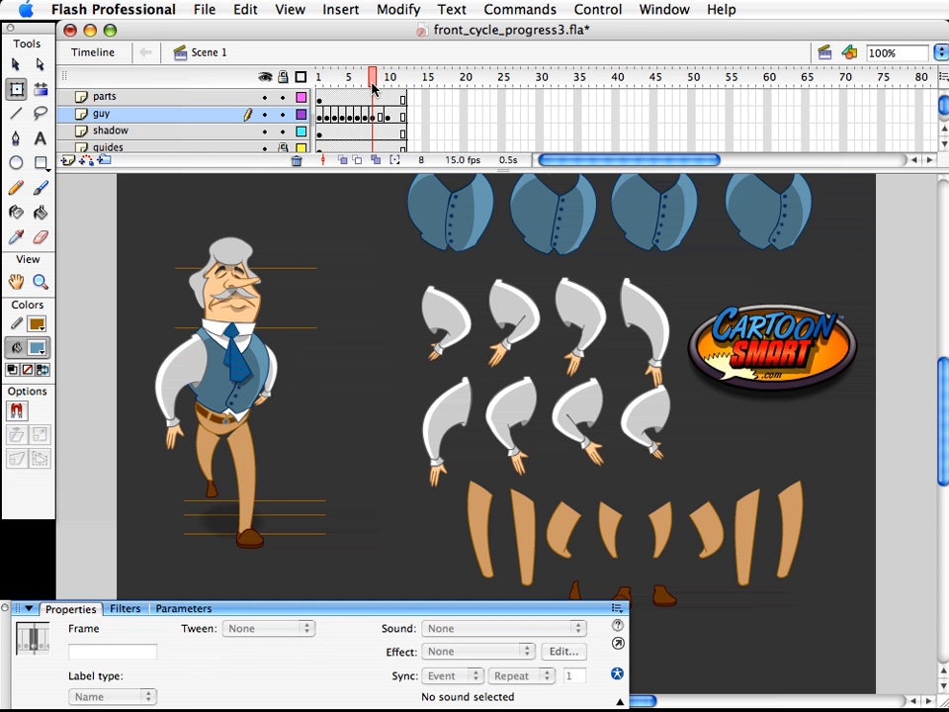
pyautogui.press('super+v')
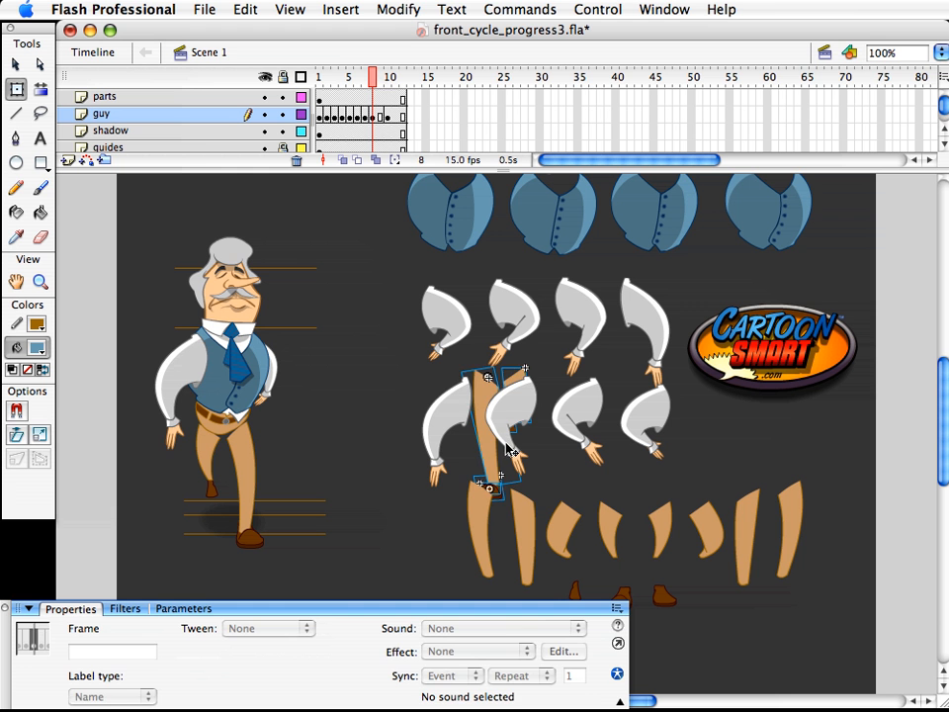
# - Flip the pasted legs and shoes horizontally beside the man and rotate them slightly counterclockwise
pyautogui.moveTo(458, 455); pyautogui.dragTo(339, 446)
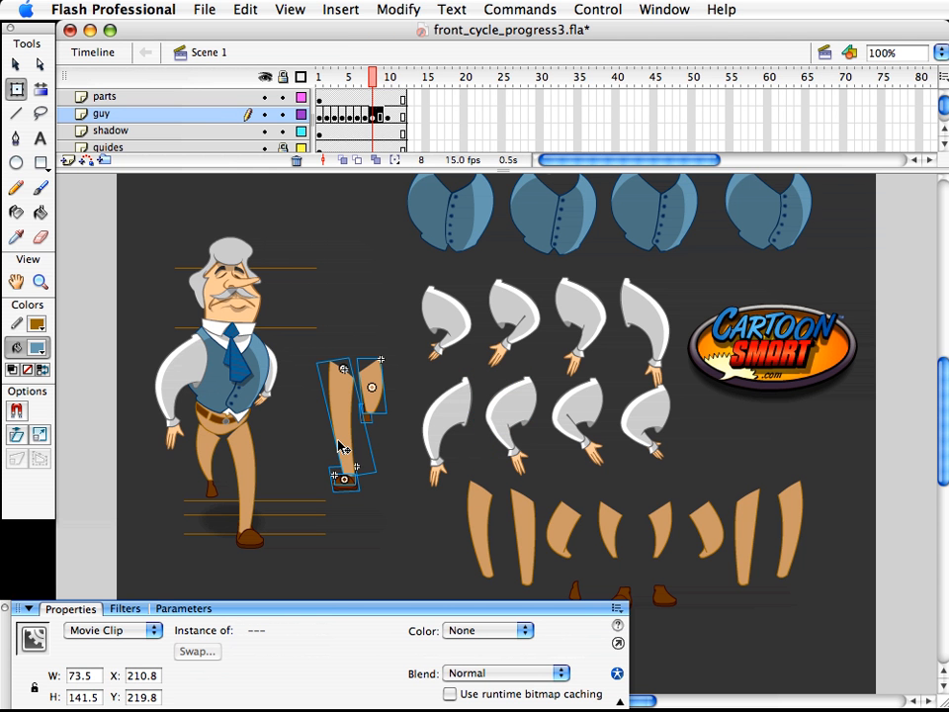
pyautogui.hotkey('shift', 'Up')
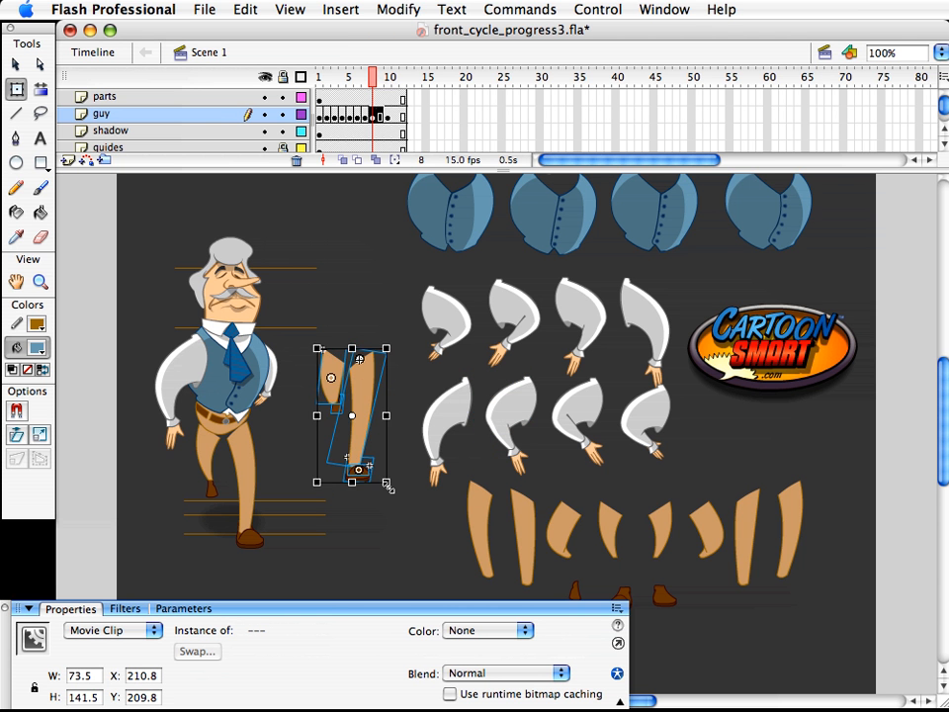
pyautogui.moveTo(387, 485); pyautogui.dragTo(308, 340)
# - Move the flipped legs and shoes onto the man's hips over the old legs, at X 84.9, Y 276.5
pyautogui.press('v')
pyautogui.click(375, 441)
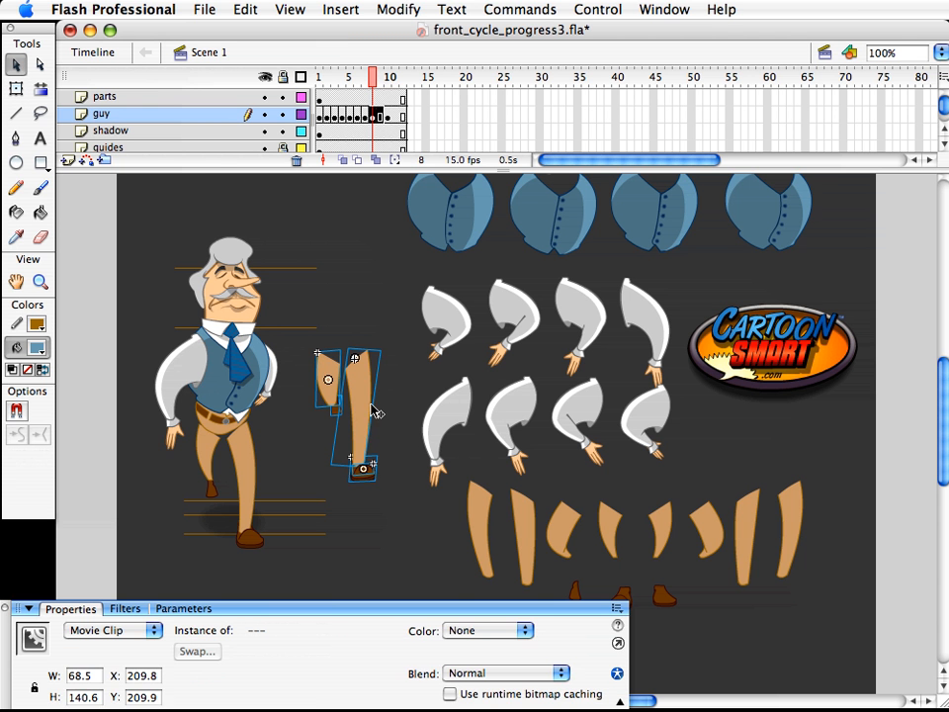
pyautogui.click(395, 501)
pyautogui.moveTo(399, 568); pyautogui.dragTo(297, 334)
pyautogui.moveTo(330, 399); pyautogui.dragTo(214, 456)
pyautogui.press('Up')
pyautogui.press('Up')
pyautogui.press('Up')
pyautogui.press('Up')
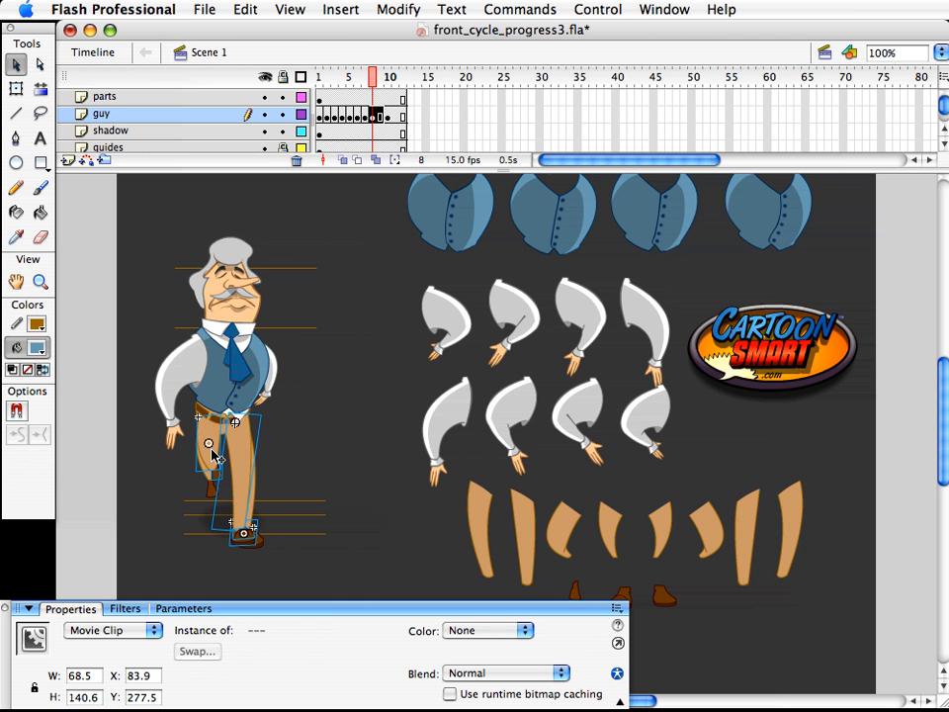
pyautogui.press('Up')
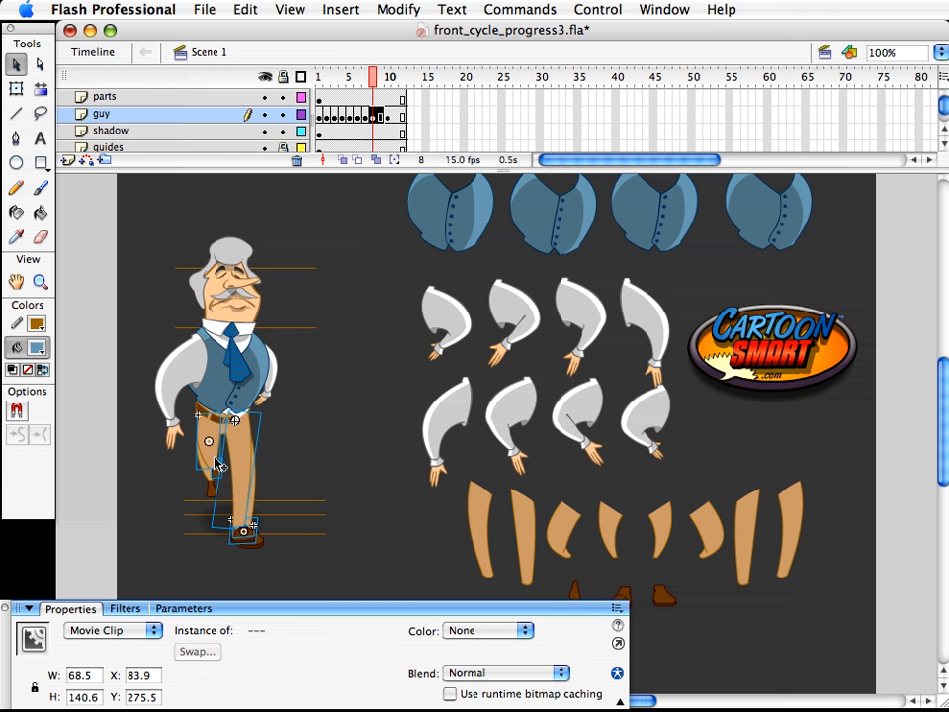
pyautogui.press('Right')
pyautogui.press('Down')
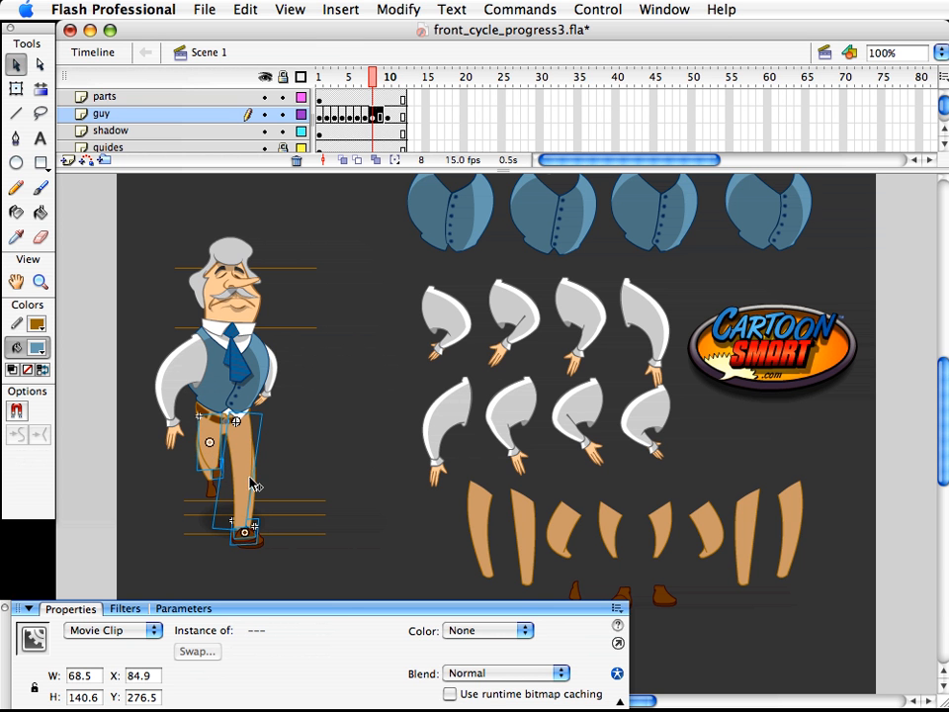
# - Delete the old legs and shoes left under the new ones on frame 8
pyautogui.click(259, 493)
pyautogui.press('super+shift+a')
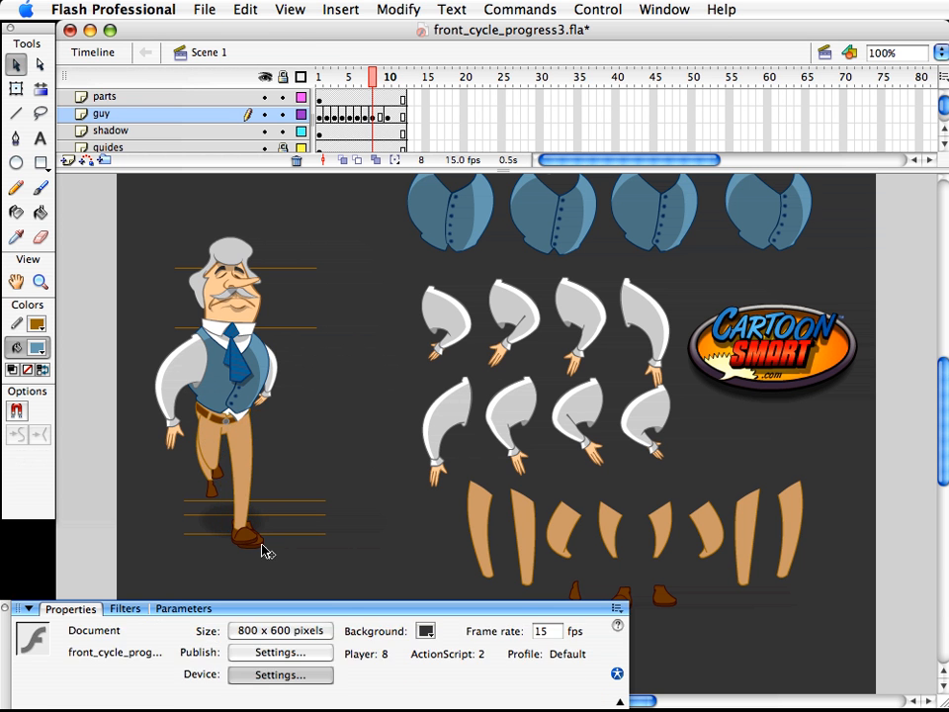
pyautogui.click(256, 534)
pyautogui.press('super+shift+a')
pyautogui.click(210, 485)
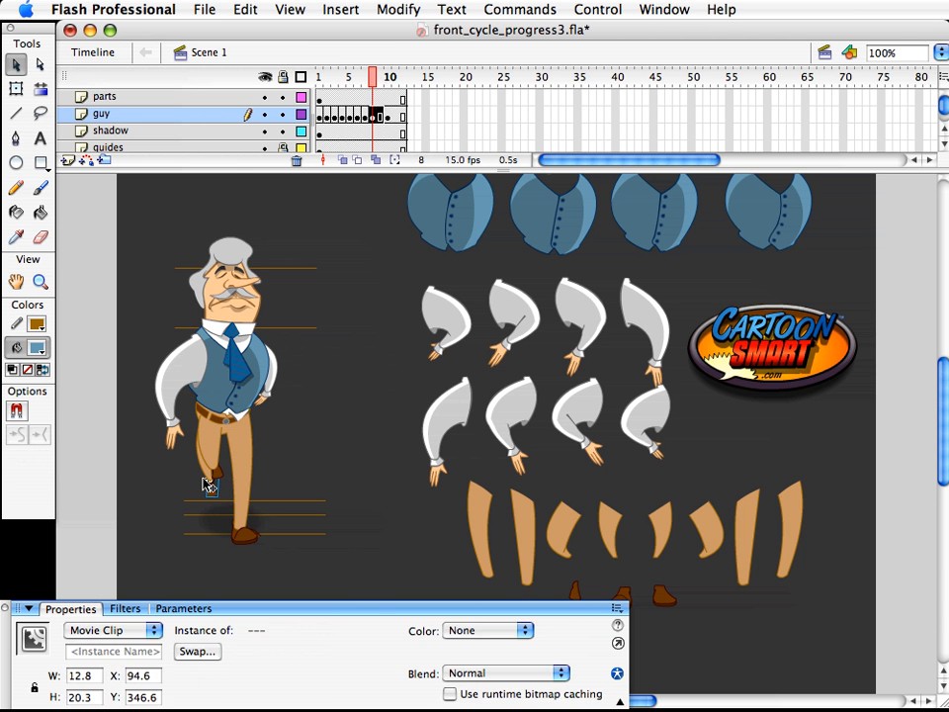
pyautogui.press('super+shift+a')
# - Nudge the bent rear leg and its shoe 1 pixel left, and check the front leg and shoe in frame 8's pose
pyautogui.click(212, 451)
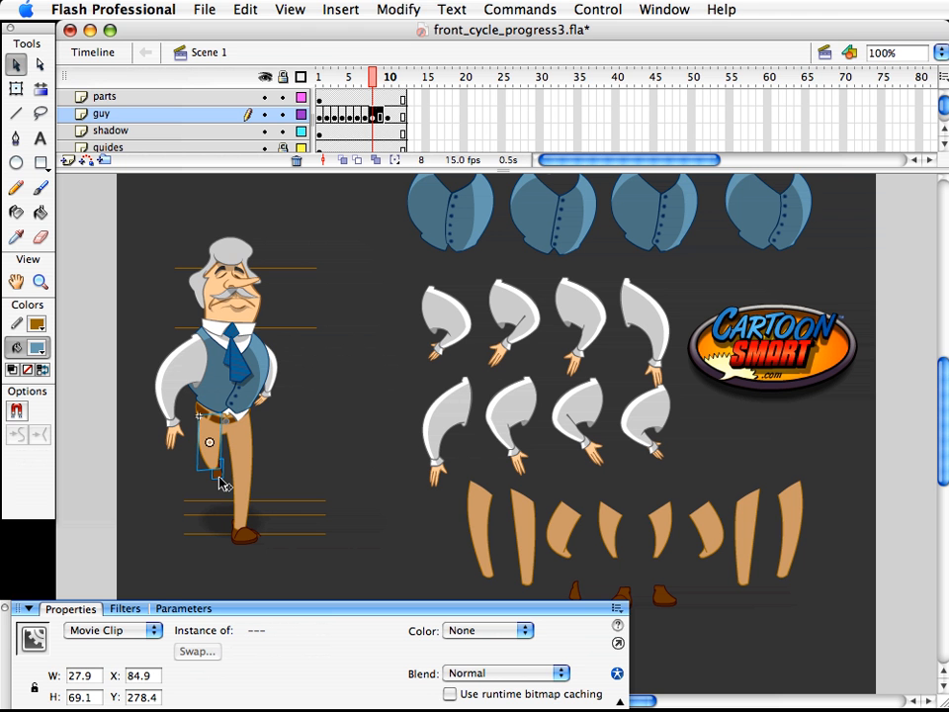
pyautogui.press('Left')
pyautogui.click(255, 500)
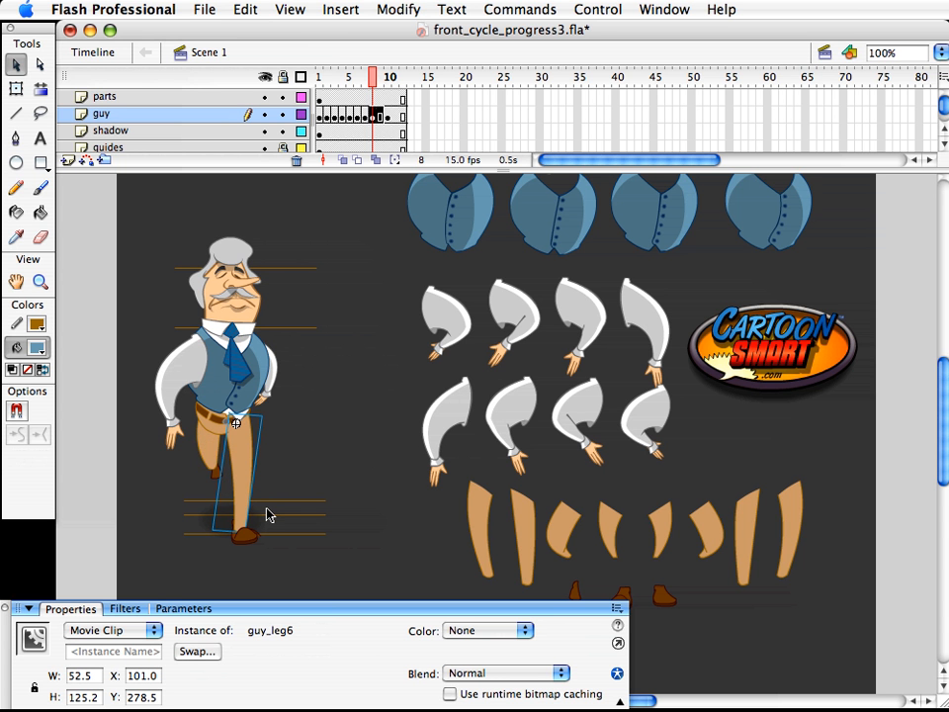
pyautogui.click(262, 537)
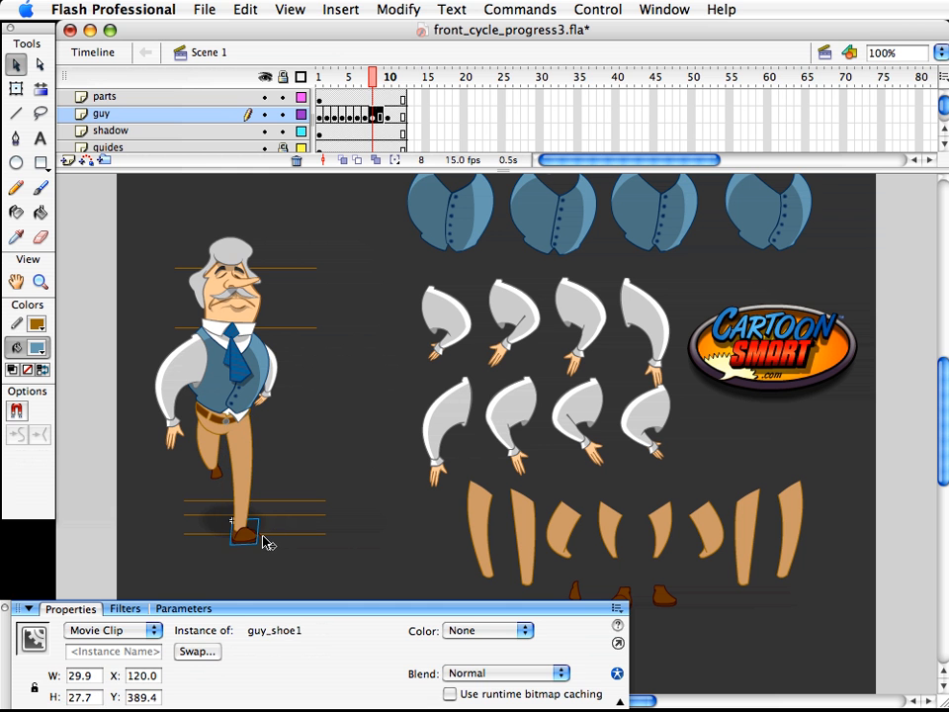
pyautogui.click(265, 540)
pyautogui.click(328, 471)
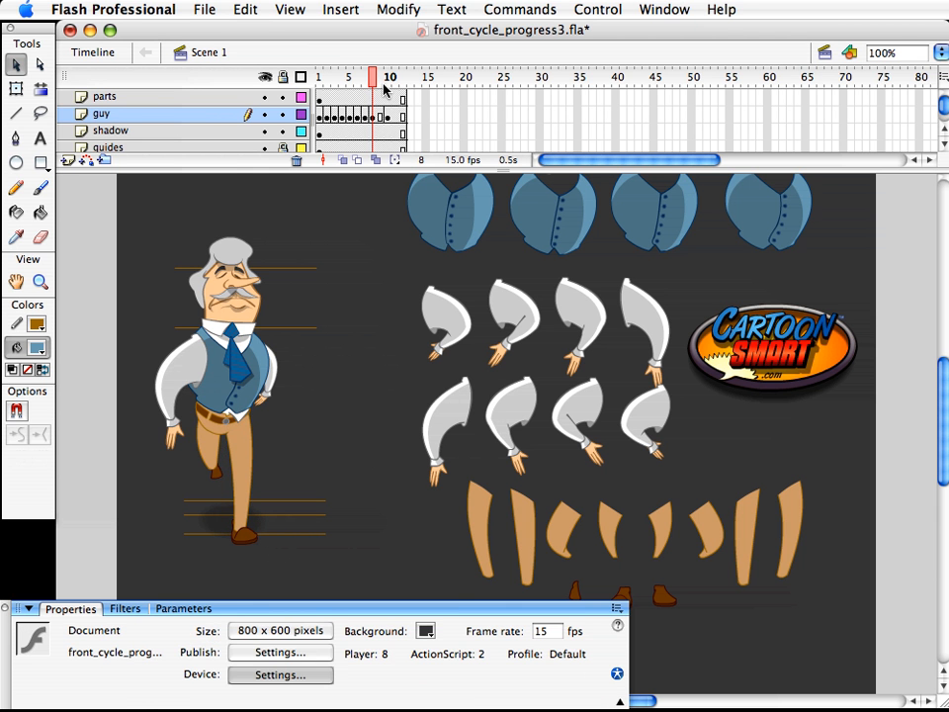
pyautogui.moveTo(376, 82)
pyautogui.mouseDown()
pyautogui.moveTo(362, 88)
pyautogui.moveTo(373, 87)
pyautogui.mouseUp()
pyautogui.click(329, 248)
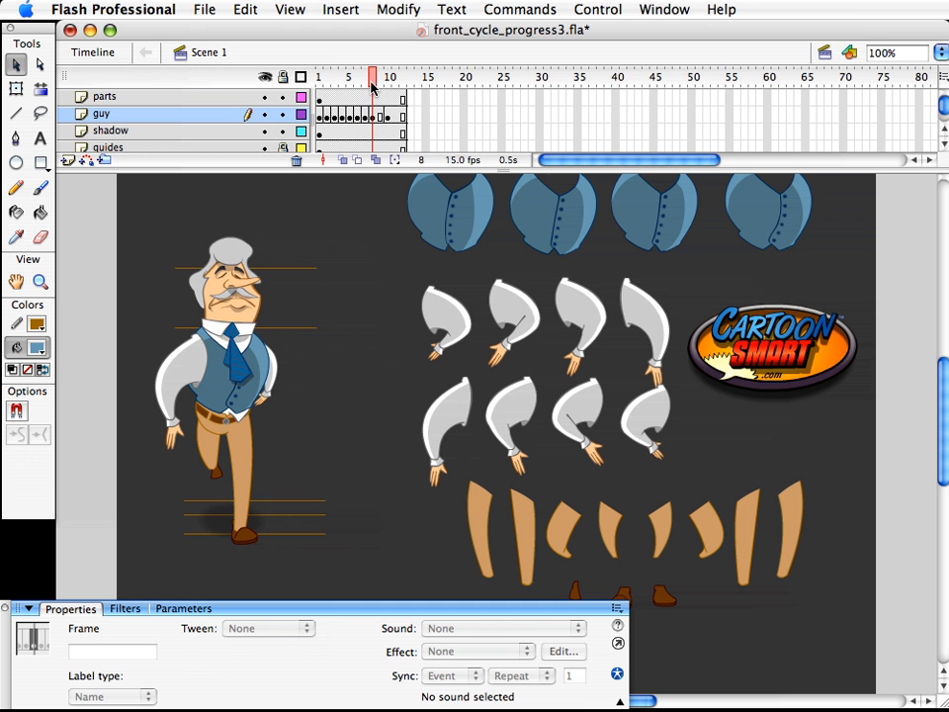
# - Rotate the rear arm and hand slightly clockwise on frame 8 and tuck them behind the vest at X 122.6, Y 189.2
pyautogui.click(277, 393)
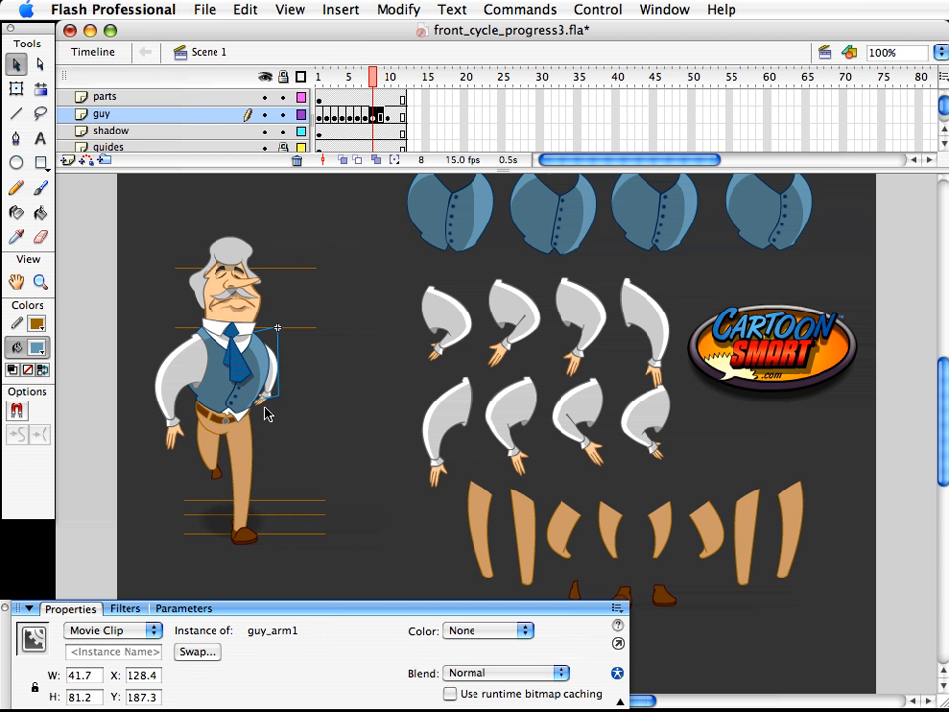
pyautogui.press('q')
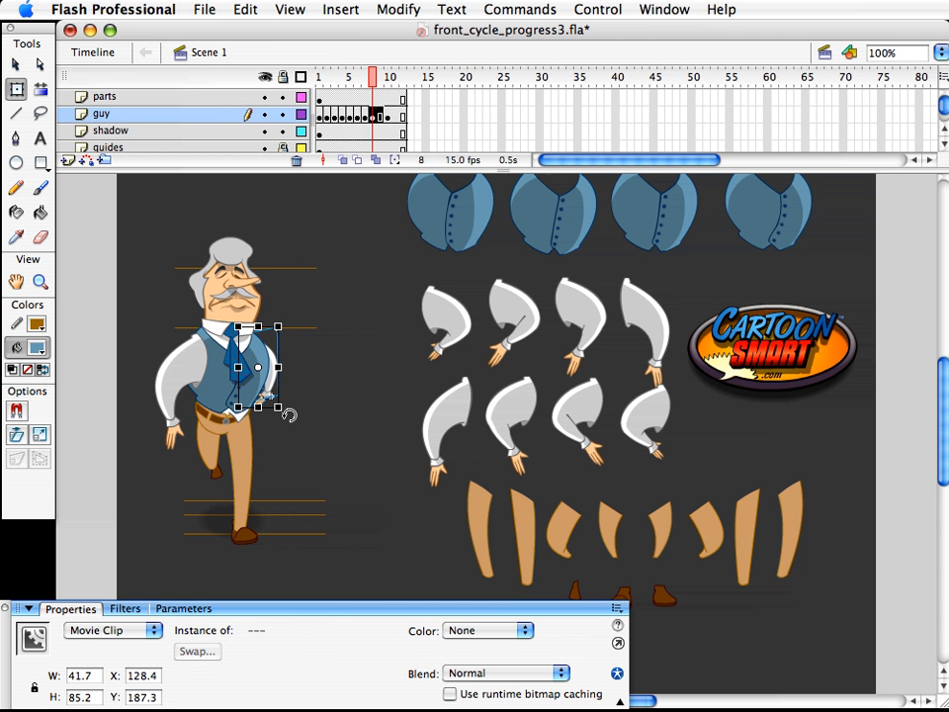
pyautogui.moveTo(284, 415); pyautogui.dragTo(283, 415)
pyautogui.press('Left')
pyautogui.press('Left')
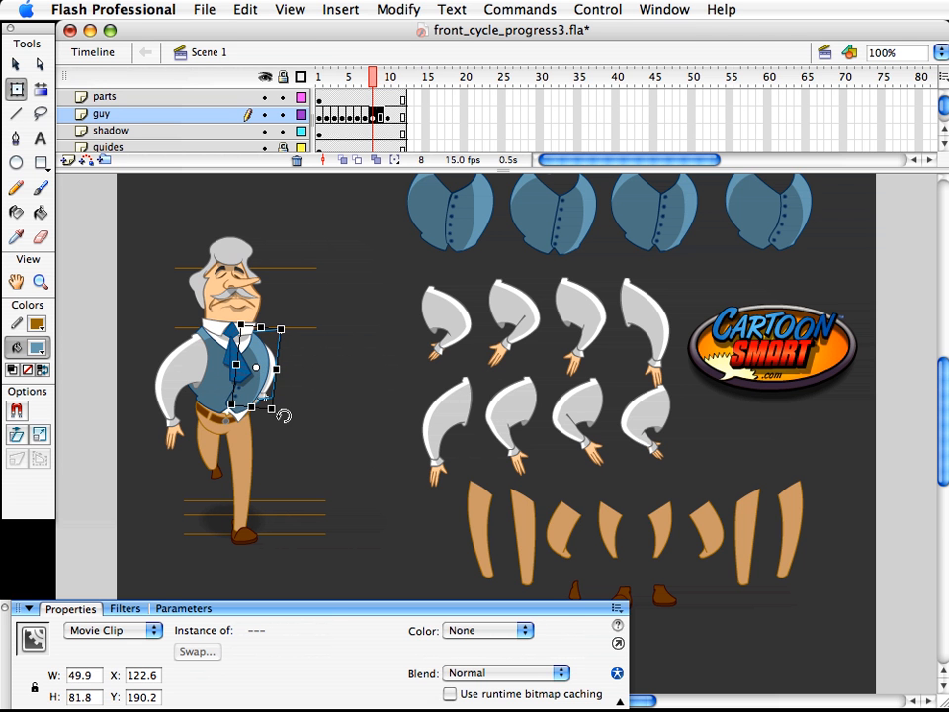
pyautogui.press('Up')
pyautogui.press('v')
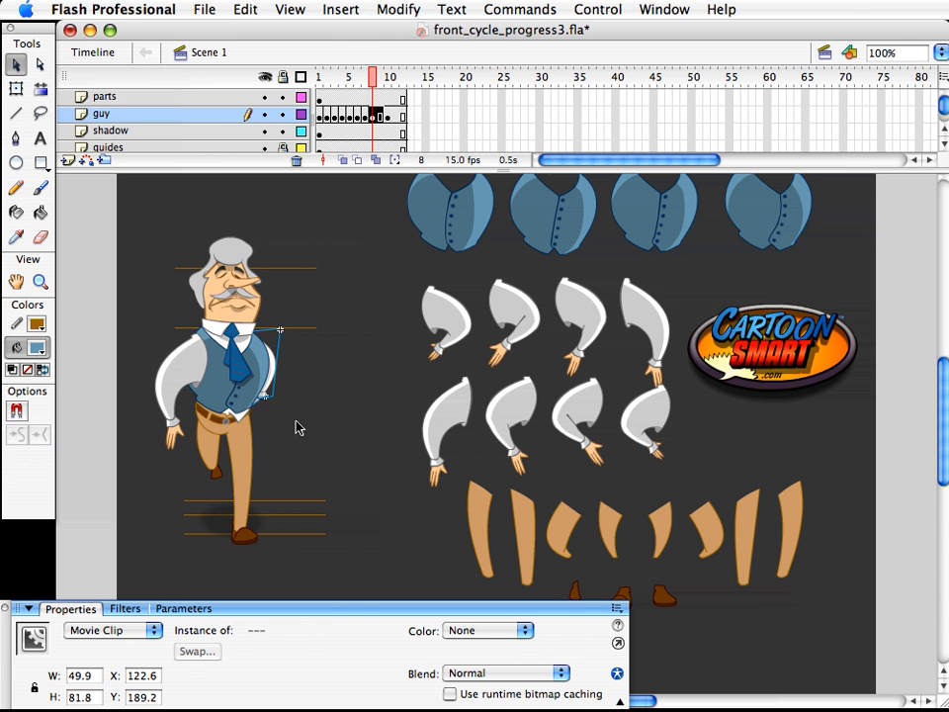
# - Scale frame 8's front arm and hand to 103% and shift them 1 pixel left
pyautogui.click(183, 394)
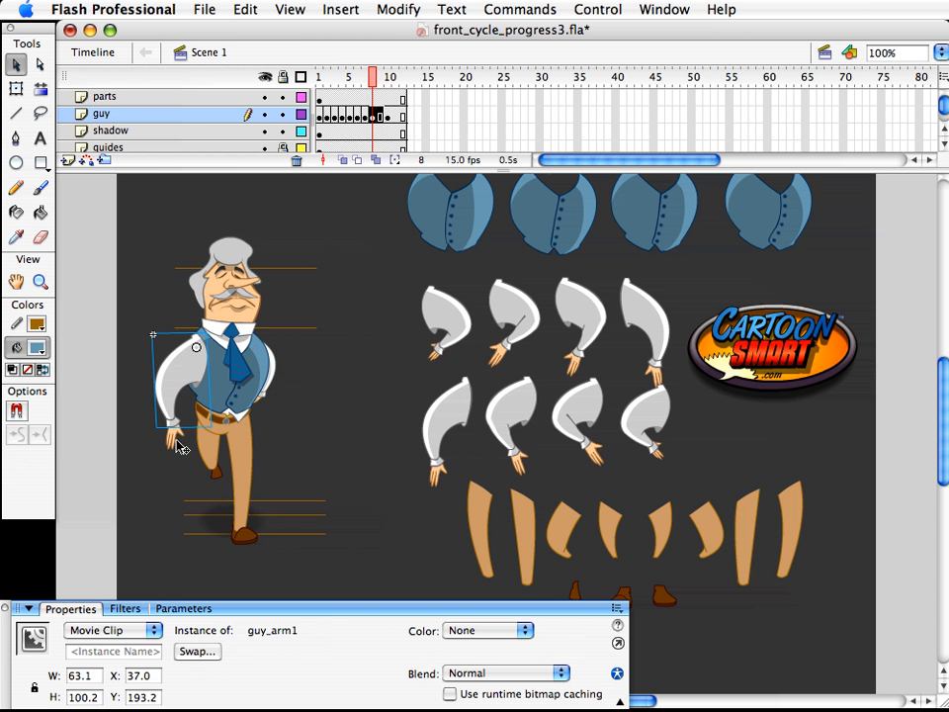
pyautogui.keyDown('shift'); pyautogui.click(181, 448); pyautogui.keyUp('shift')
pyautogui.press('super+alt+s')
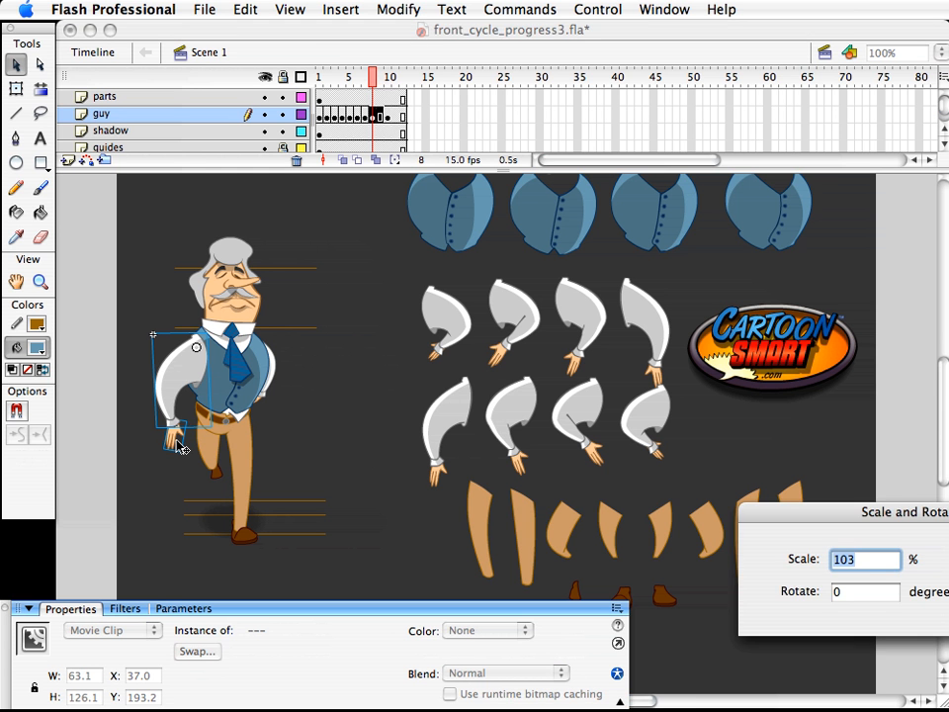
pyautogui.press('Return')
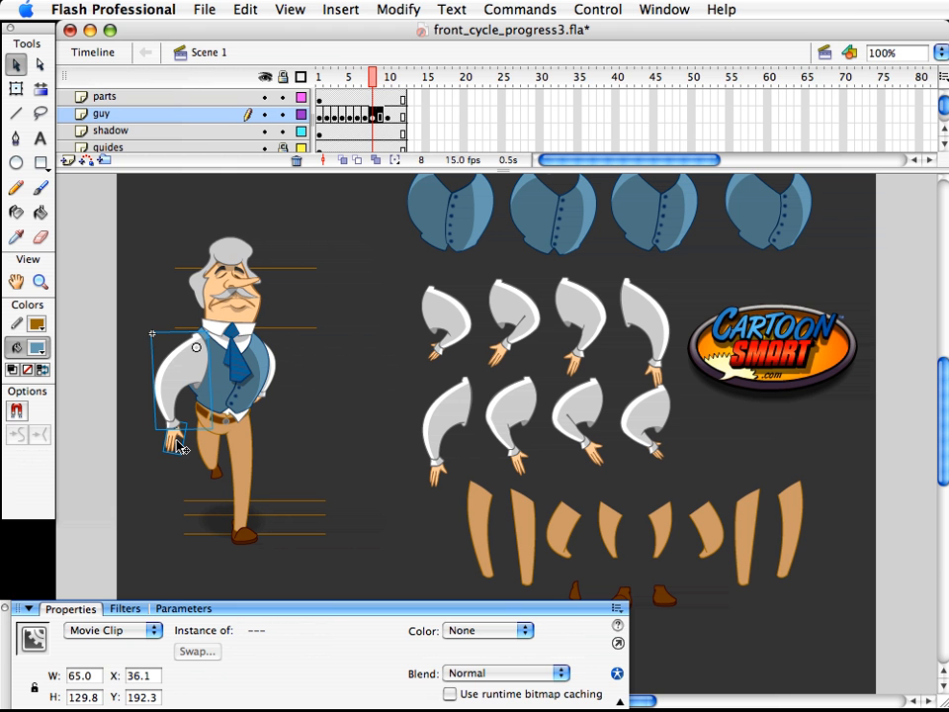
pyautogui.moveTo(182, 449); pyautogui.dragTo(180, 449)
pyautogui.press('Right')
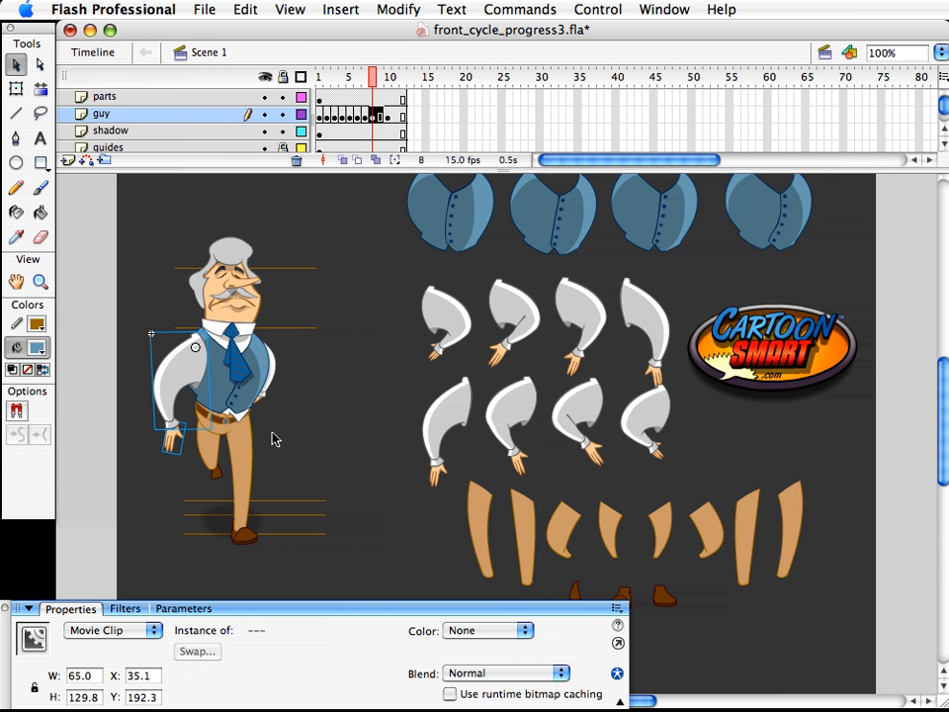
pyautogui.click(271, 439)
# - Swap the front arm on frame 8 for the guy_arm2 symbol and nudge the arm and hand 1 pixel left
pyautogui.click(197, 384)
pyautogui.click(196, 650)
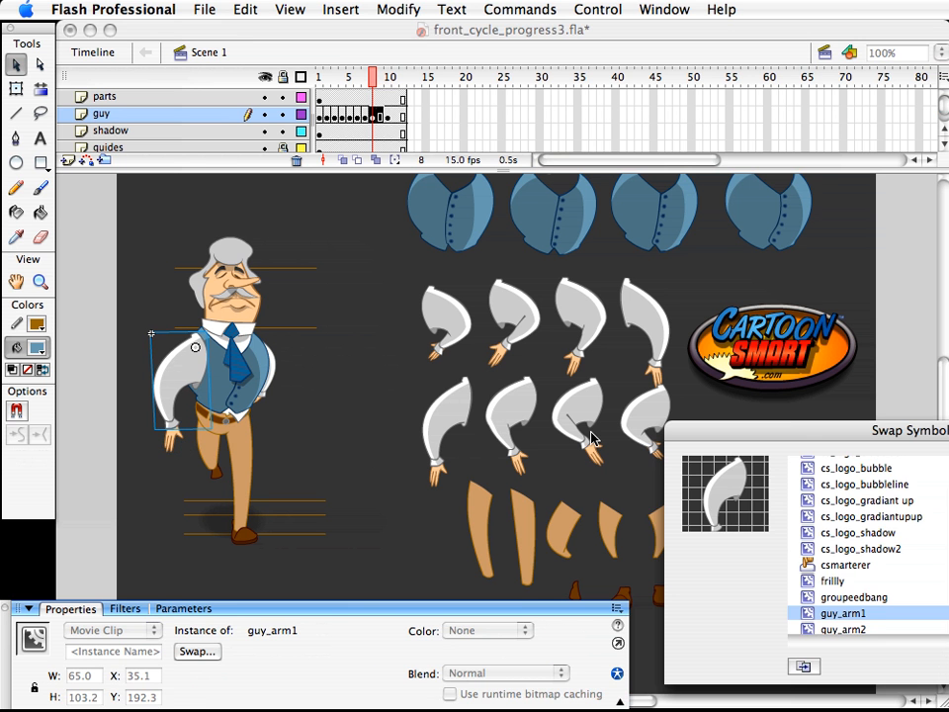
pyautogui.click(868, 629)
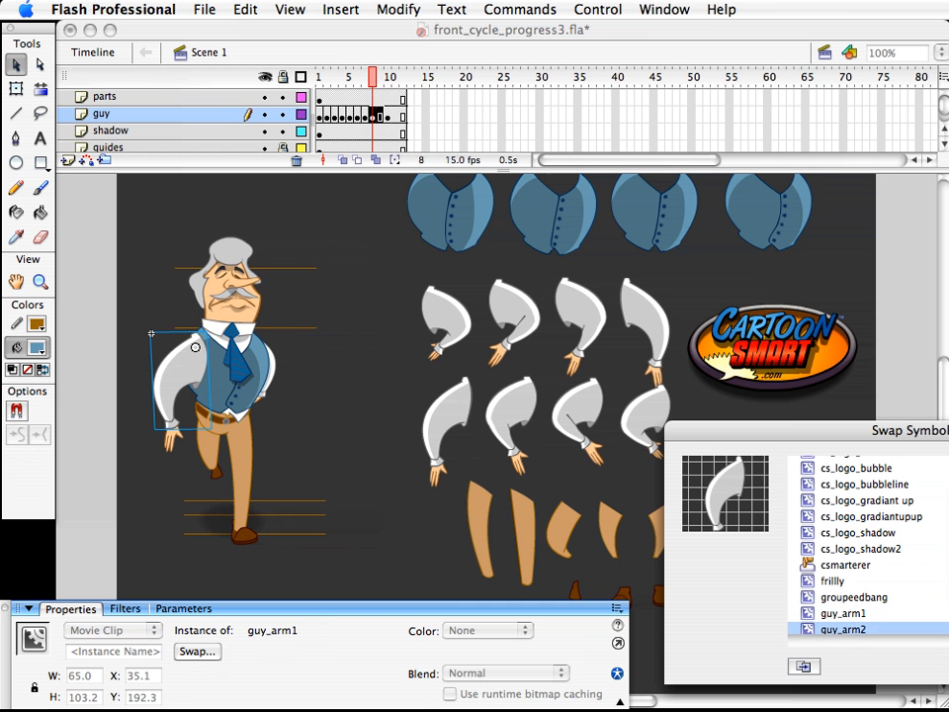
pyautogui.press('Return')
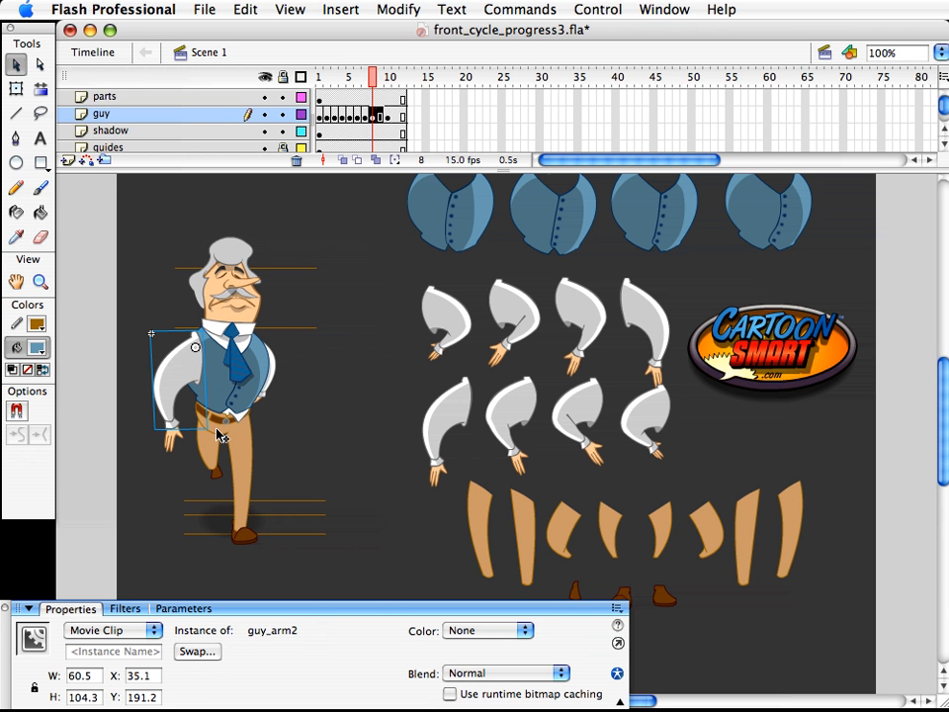
pyautogui.keyDown('shift'); pyautogui.click(180, 445); pyautogui.keyUp('shift')
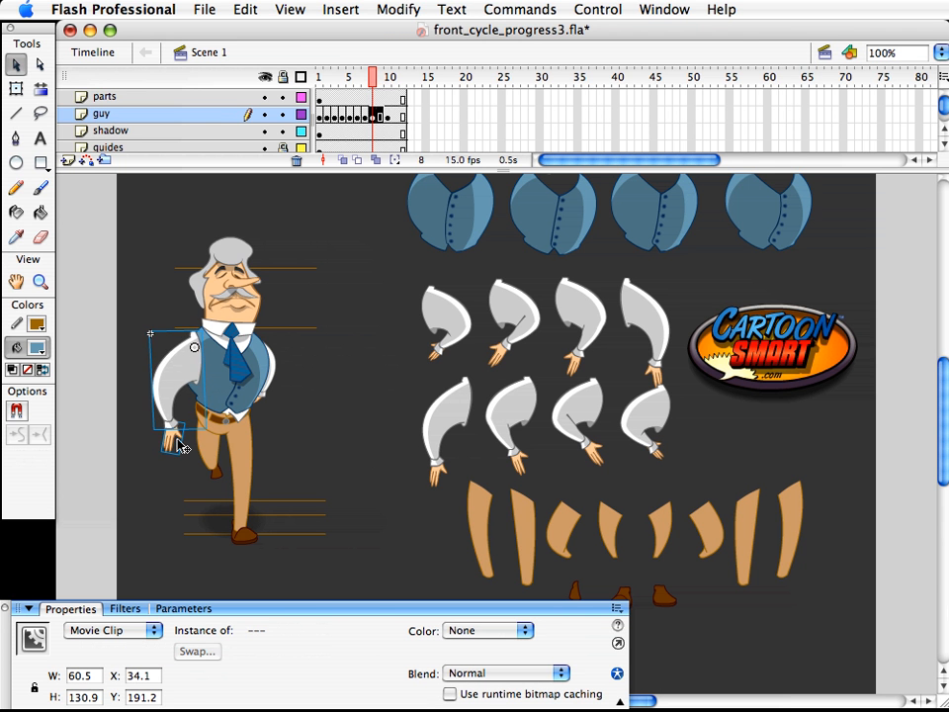
pyautogui.click(293, 451)
# - On frame 10, nudge the arm and hand above the bent leg down slightly, place them behind the vest, and compare with frame 4
pyautogui.moveTo(371, 87)
pyautogui.mouseDown()
pyautogui.moveTo(391, 80)
pyautogui.moveTo(353, 89)
pyautogui.moveTo(387, 84)
pyautogui.mouseUp()
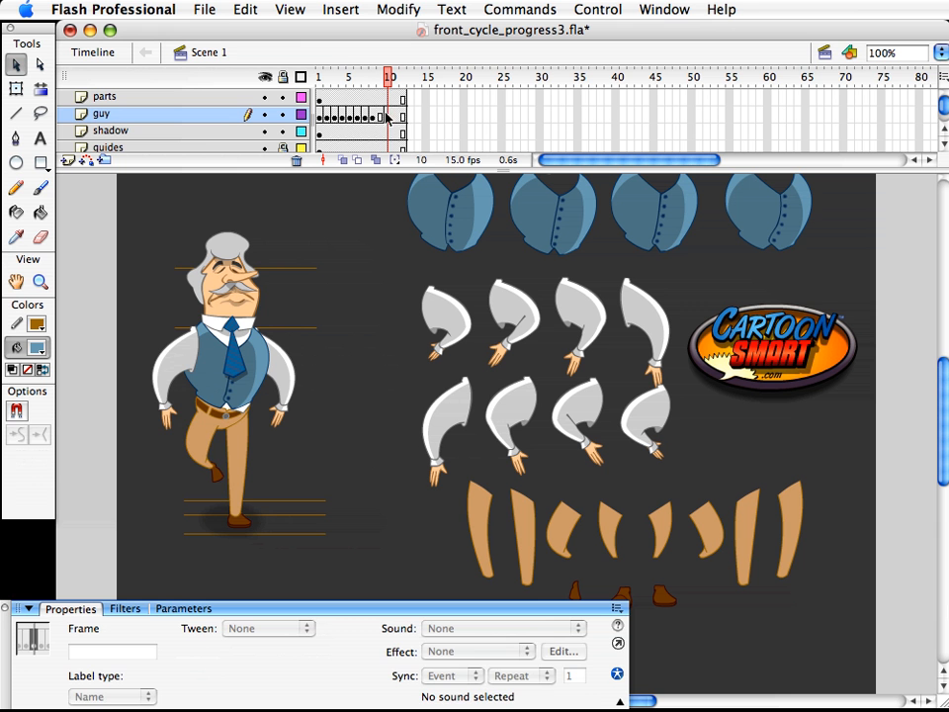
pyautogui.click(394, 117)
pyautogui.click(335, 318)
pyautogui.click(168, 420)
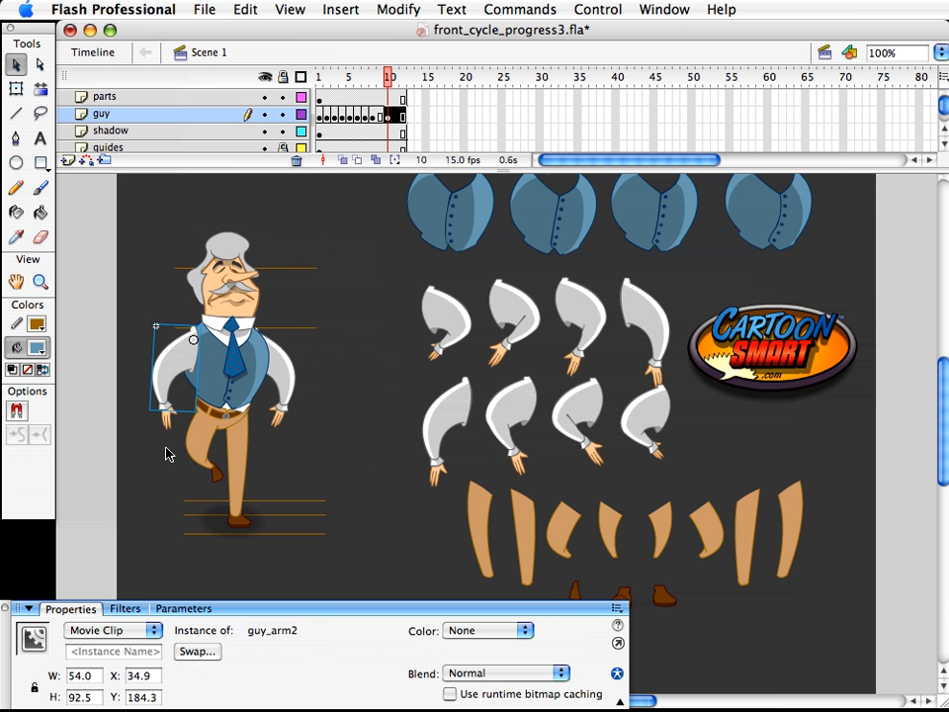
pyautogui.press('Down')
pyautogui.press('Down')
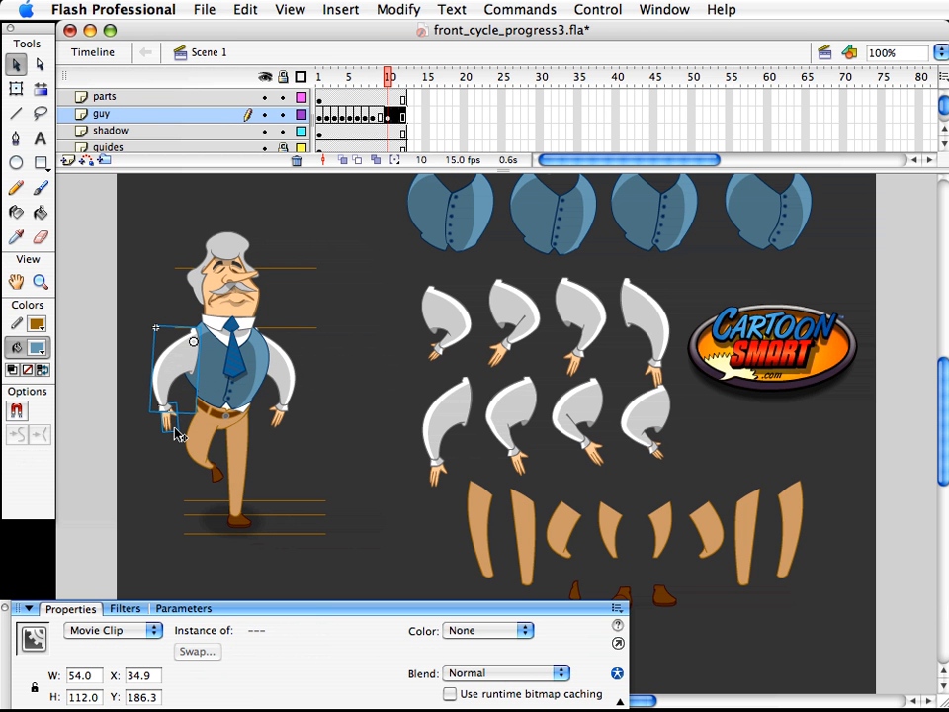
pyautogui.press('Up')
pyautogui.click(308, 503)
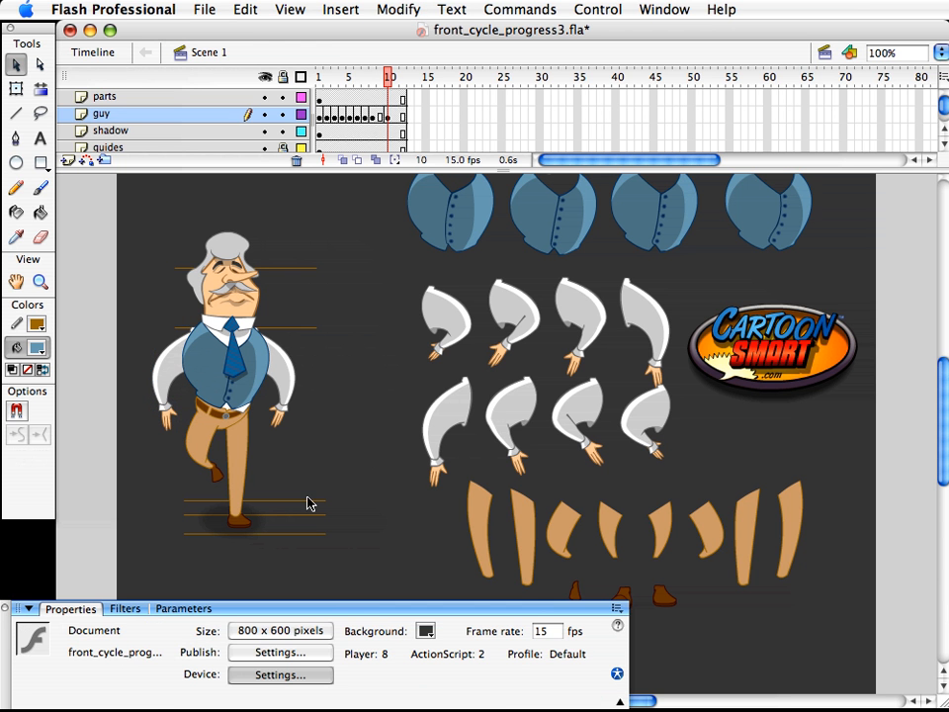
pyautogui.moveTo(351, 81); pyautogui.dragTo(345, 84)
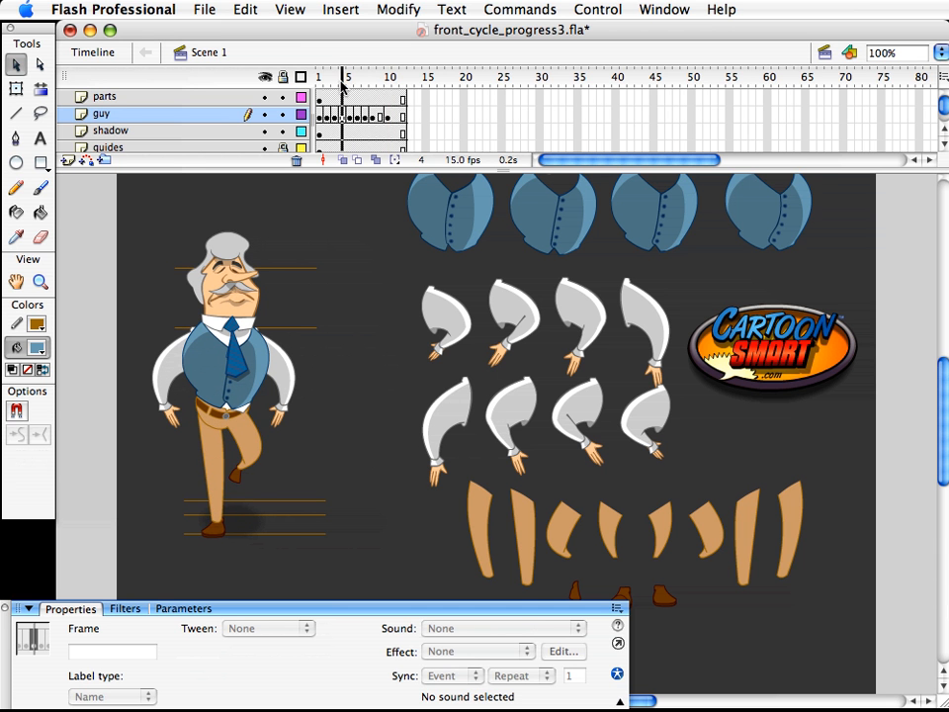
# - Compare the poses on frames 4 and 10 by switching between them
pyautogui.click(342, 116)
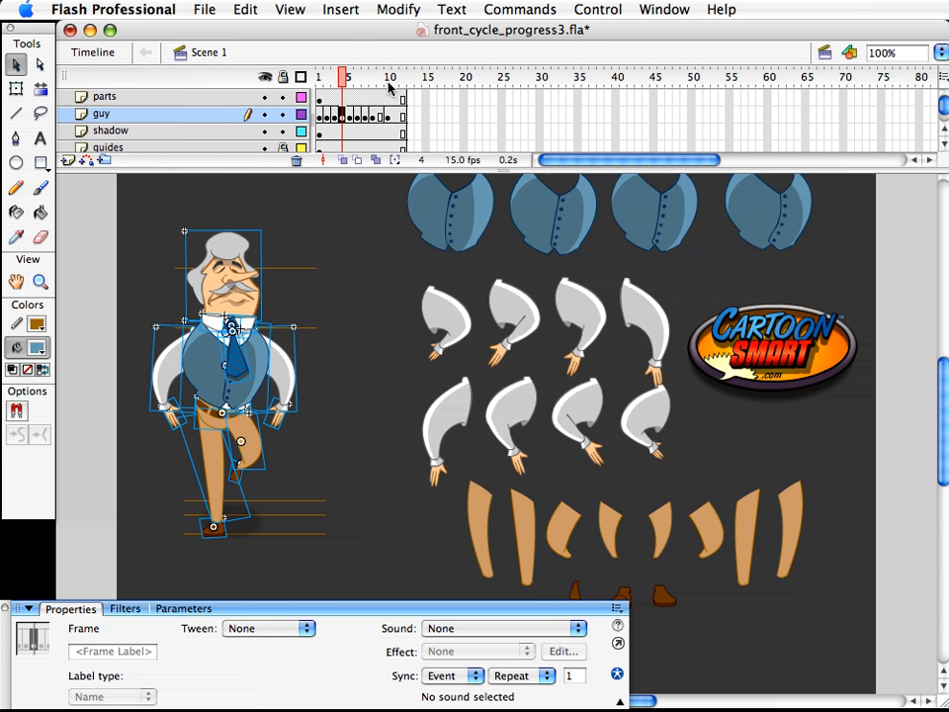
pyautogui.click(388, 79)
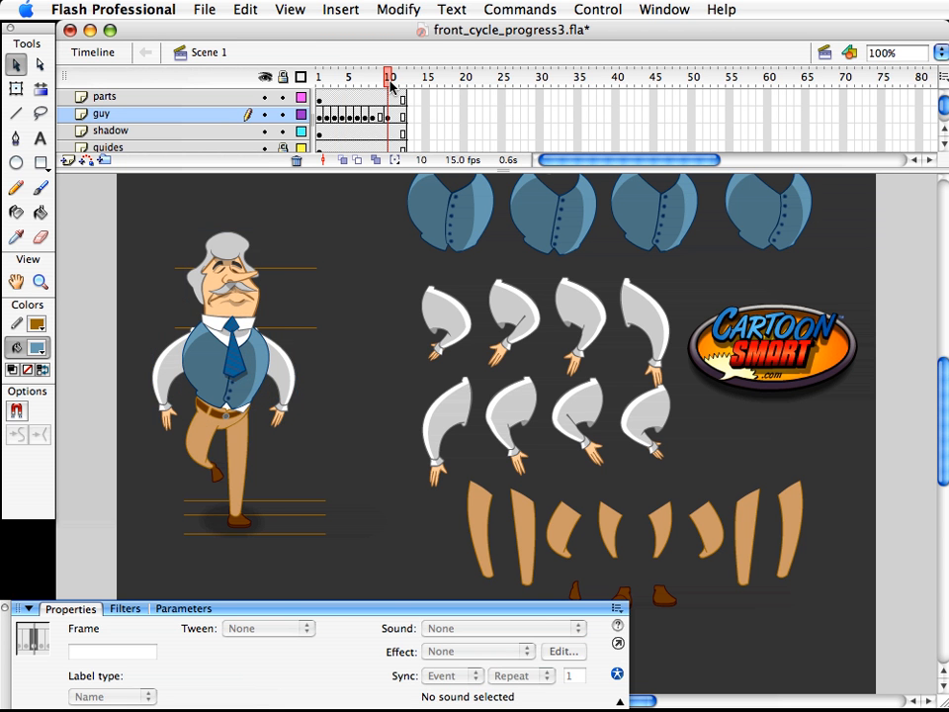
pyautogui.click(342, 78)
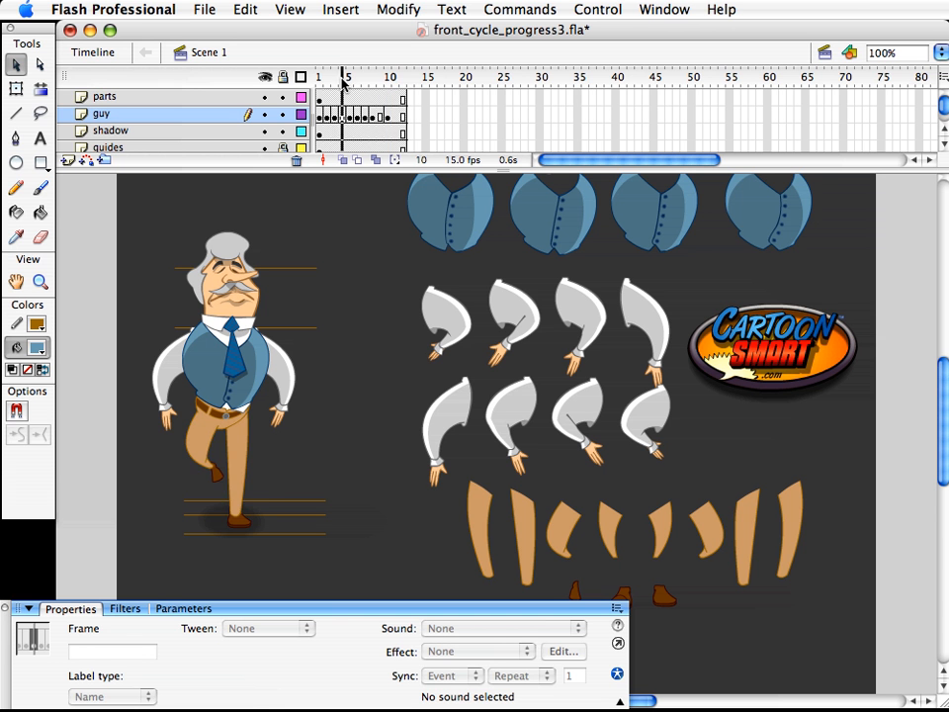
pyautogui.click(389, 79)
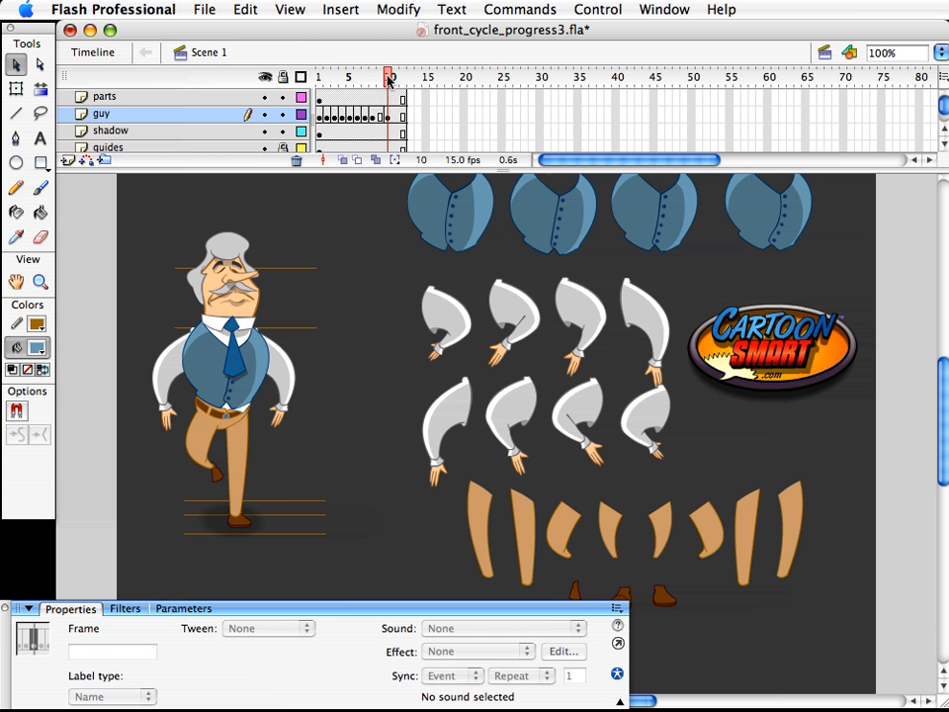
# - Rotate the tie on frame 8 clockwise so it hangs almost straight down, and save the file
pyautogui.moveTo(389, 80)
pyautogui.mouseDown()
pyautogui.moveTo(350, 87)
pyautogui.moveTo(374, 87)
pyautogui.mouseUp()
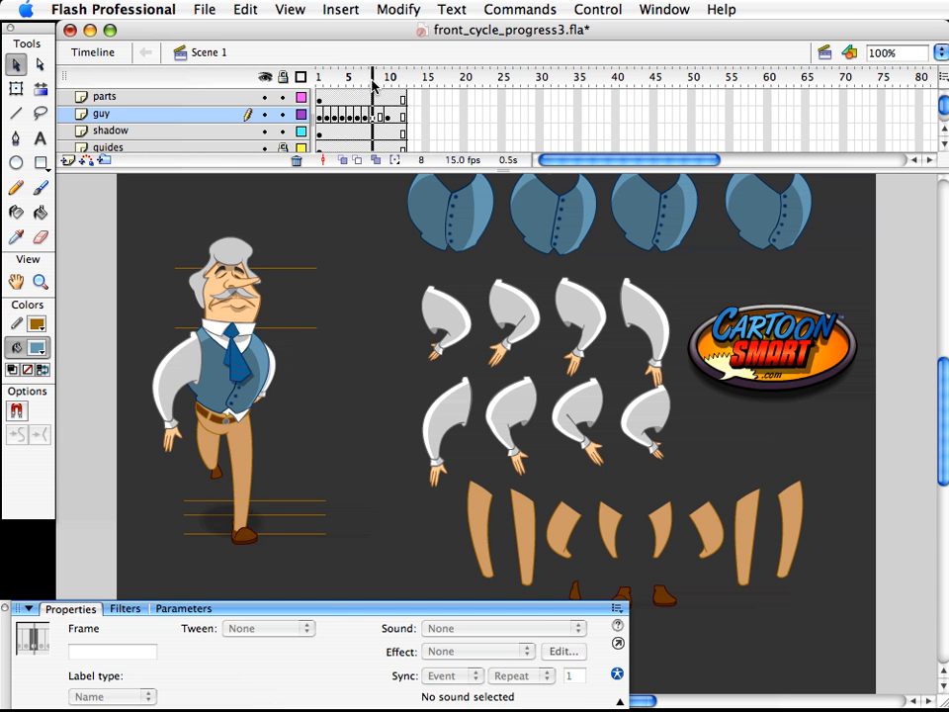
pyautogui.click(239, 373)
pyautogui.press('q')
pyautogui.moveTo(258, 412); pyautogui.dragTo(251, 386)
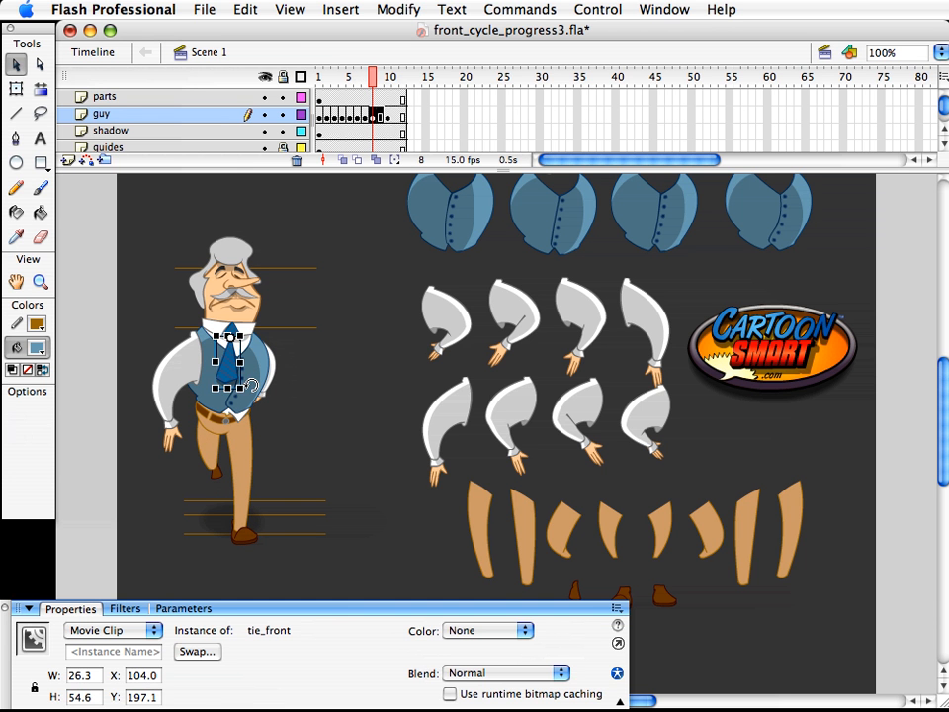
pyautogui.click(345, 398)
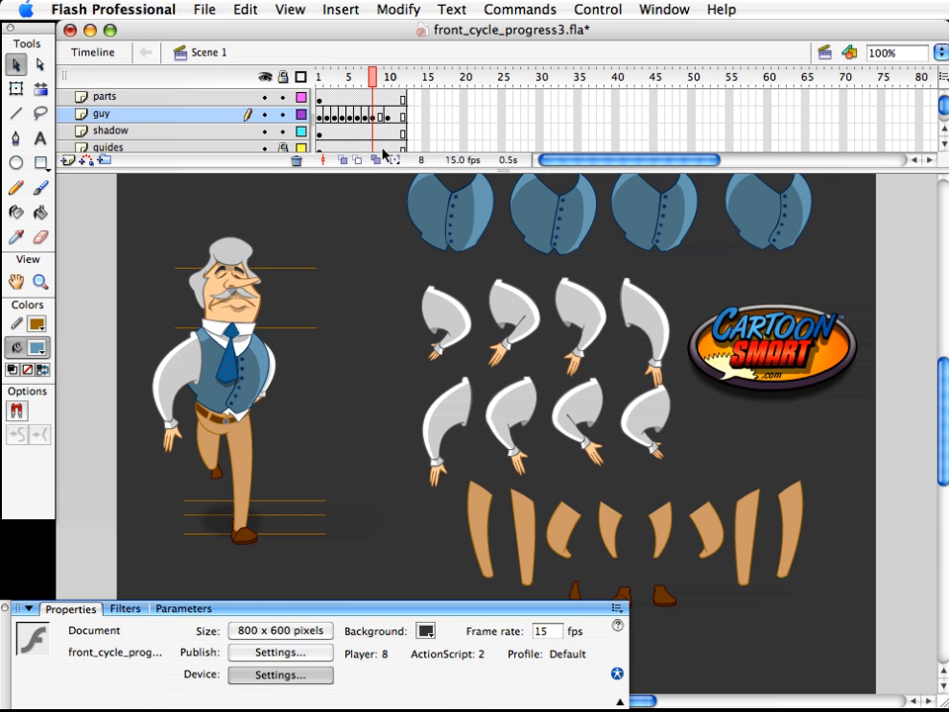
pyautogui.press('super+s')
# - Check the symbol names of the first two spare vests and of the vest worn on frame 4
pyautogui.moveTo(376, 79); pyautogui.dragTo(324, 93)
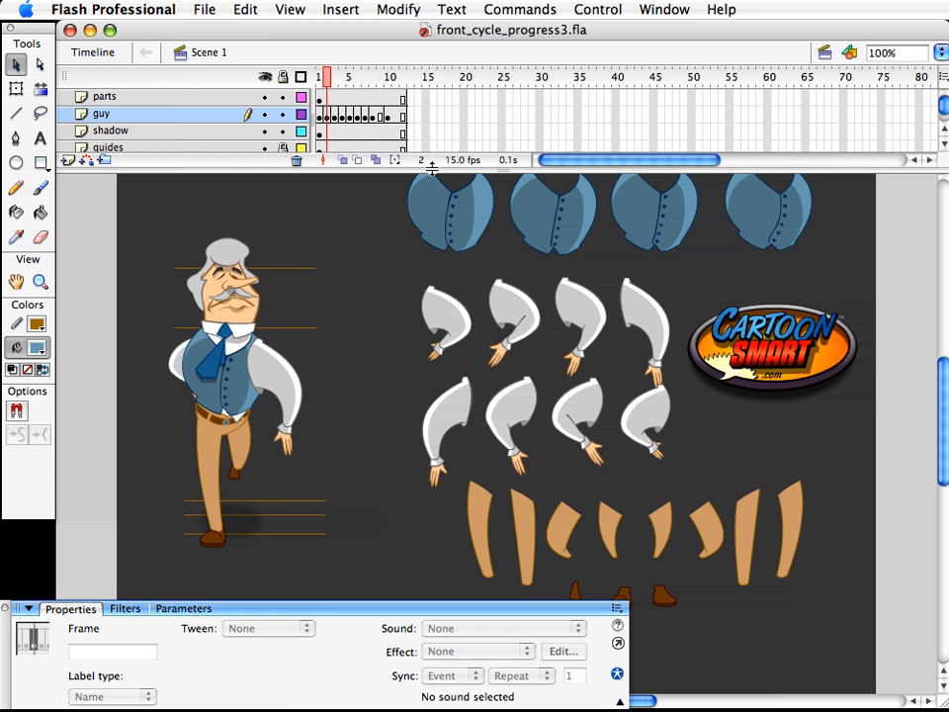
pyautogui.click(453, 230)
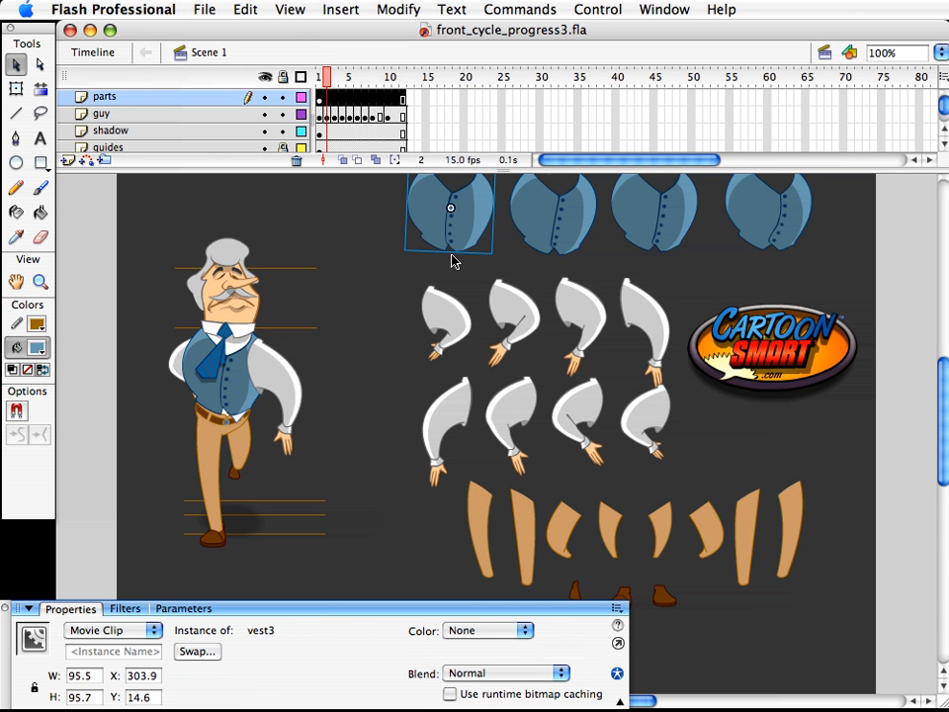
pyautogui.click(579, 225)
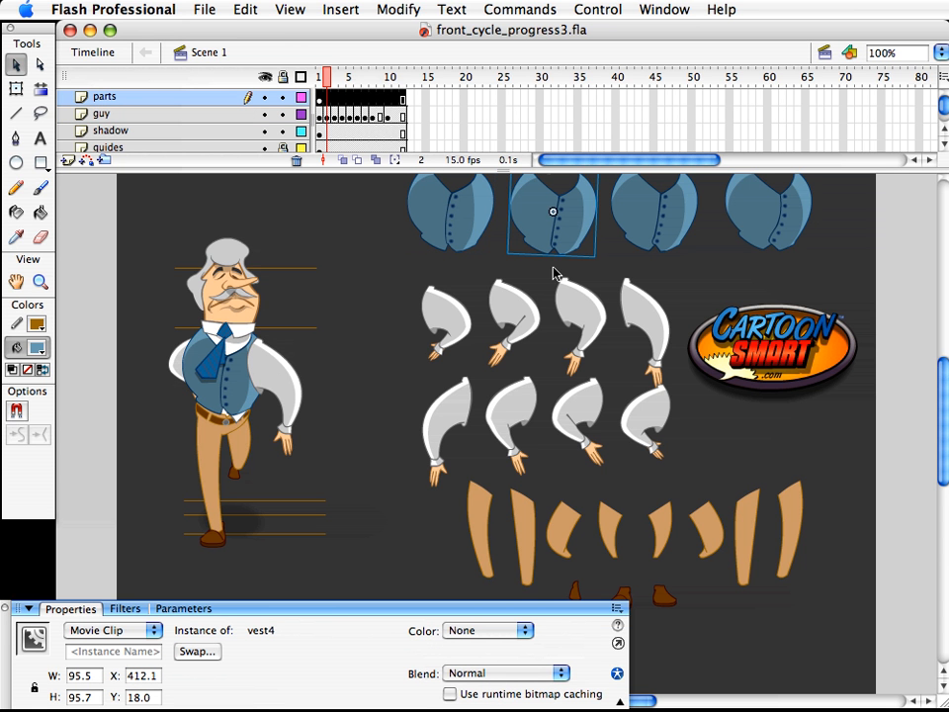
pyautogui.moveTo(327, 81); pyautogui.dragTo(343, 84)
pyautogui.click(216, 400)
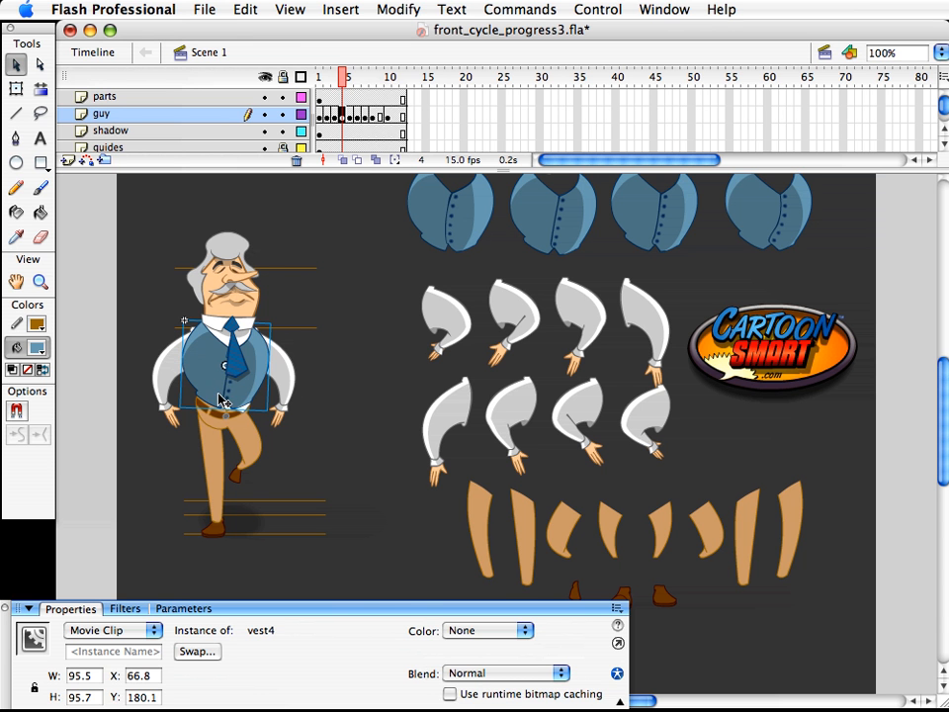
# - Swap the vest on frame 10 for the vest4 symbol
pyautogui.moveTo(343, 81); pyautogui.dragTo(388, 84)
pyautogui.click(196, 384)
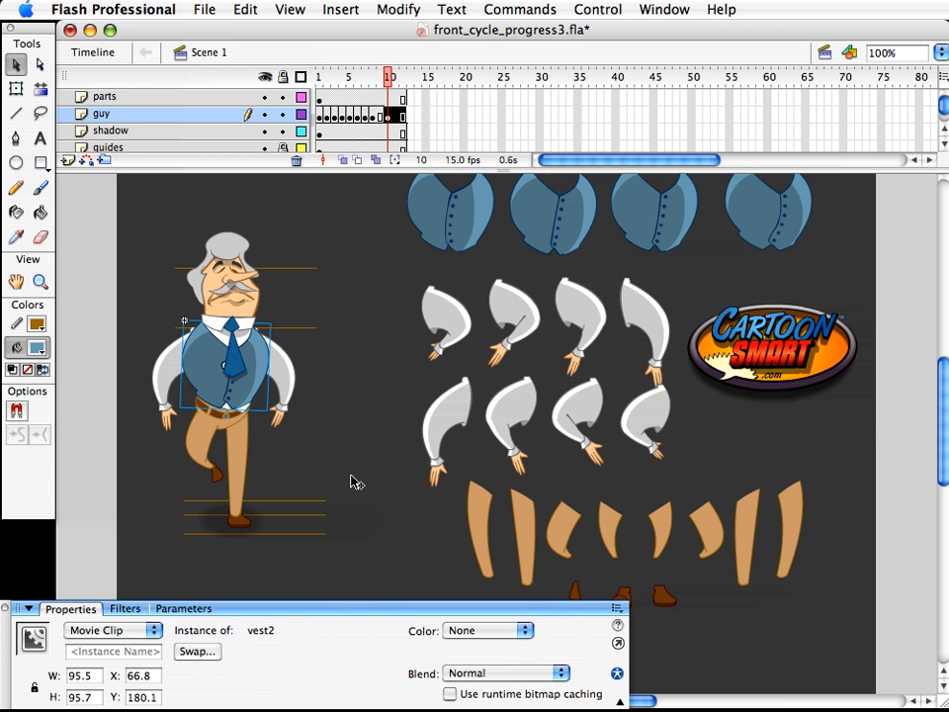
pyautogui.click(197, 650)
pyautogui.moveTo(773, 475); pyautogui.dragTo(548, 351)
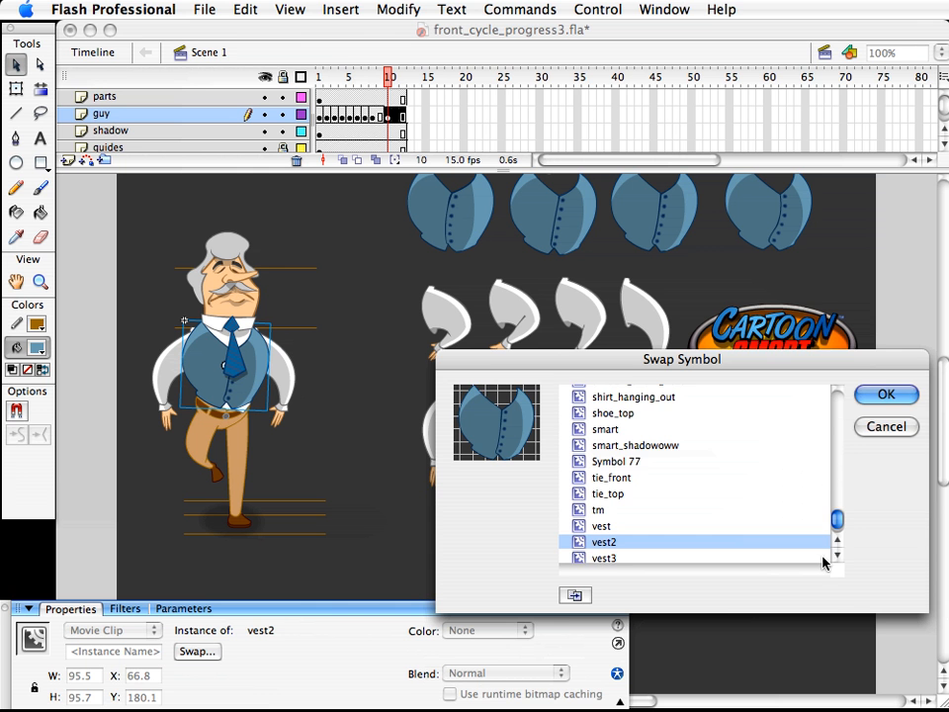
pyautogui.click(838, 555)
pyautogui.click(620, 554)
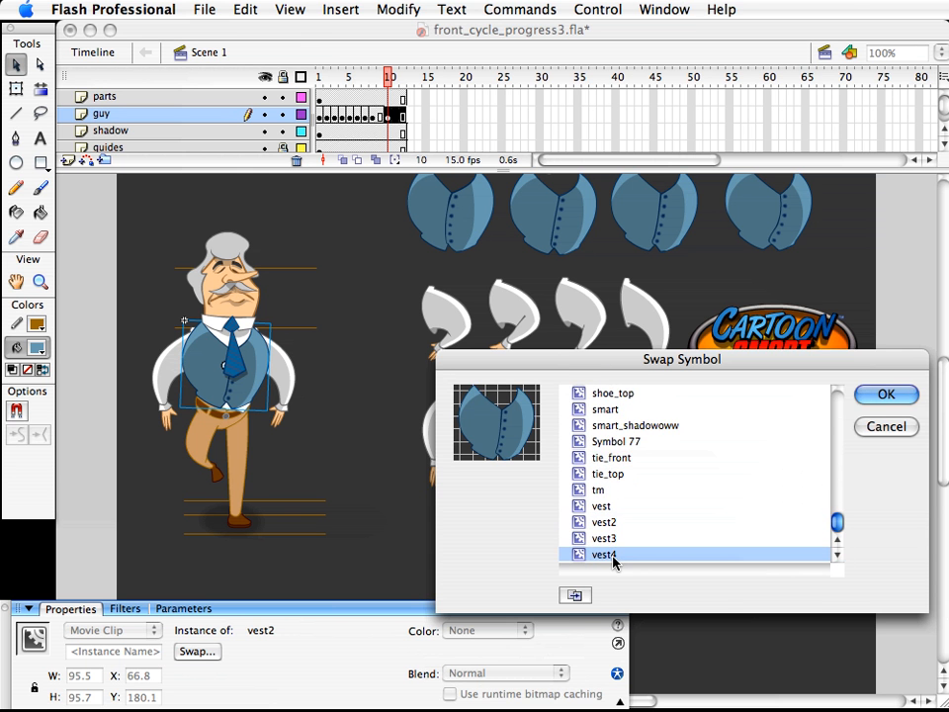
pyautogui.click(862, 396)
pyautogui.click(382, 401)
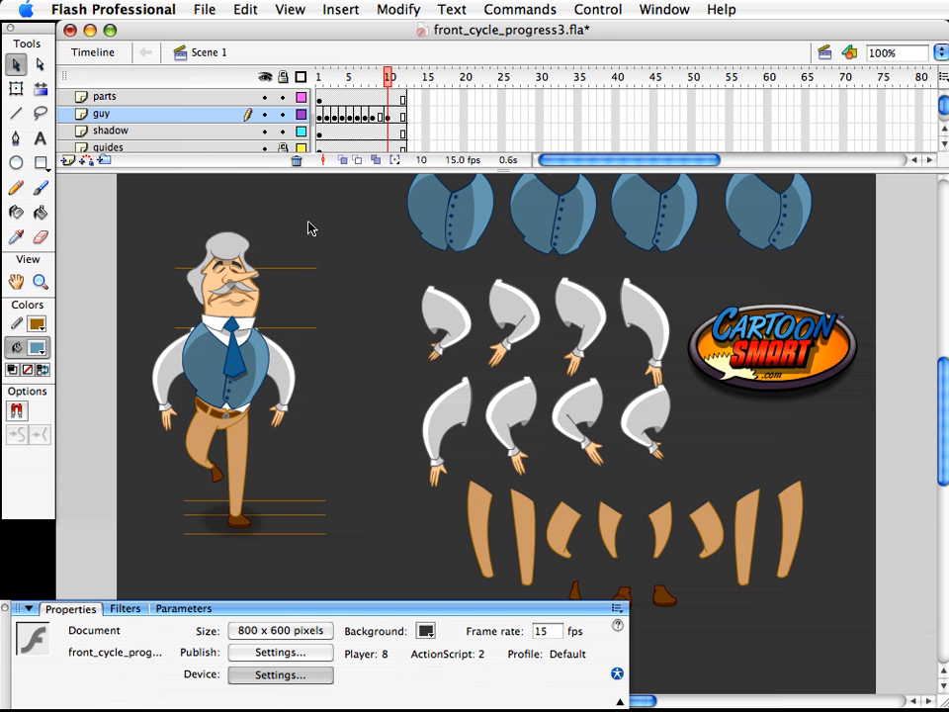
# - Identify the spare collar on the fourth vest and swap the collar on frame 7 for guy_collar2
pyautogui.scroll(3, 435, 211)
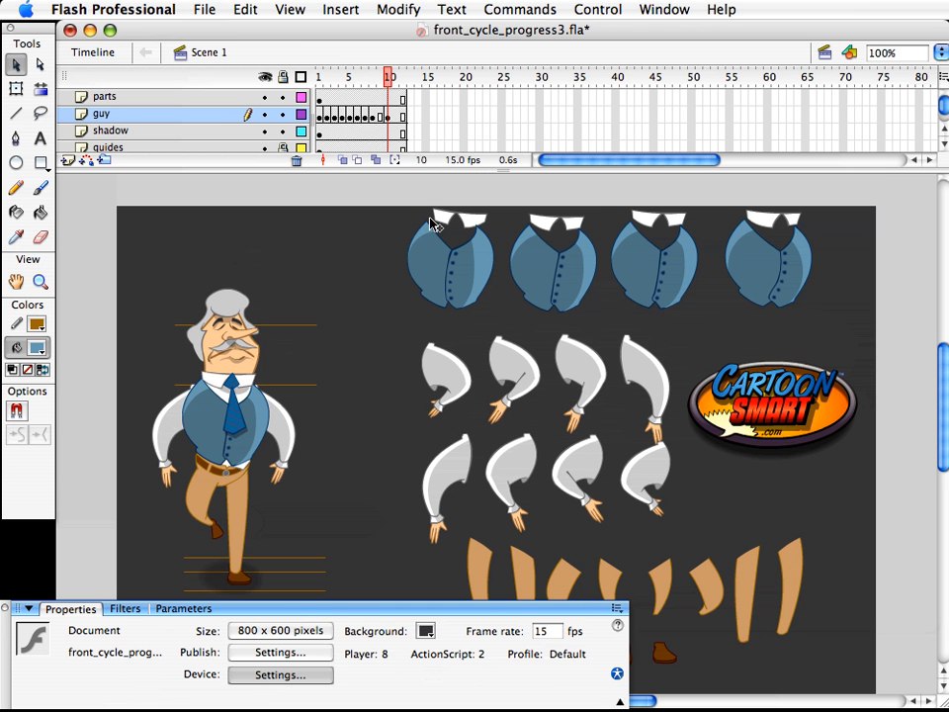
pyautogui.scroll(-1, 430, 259)
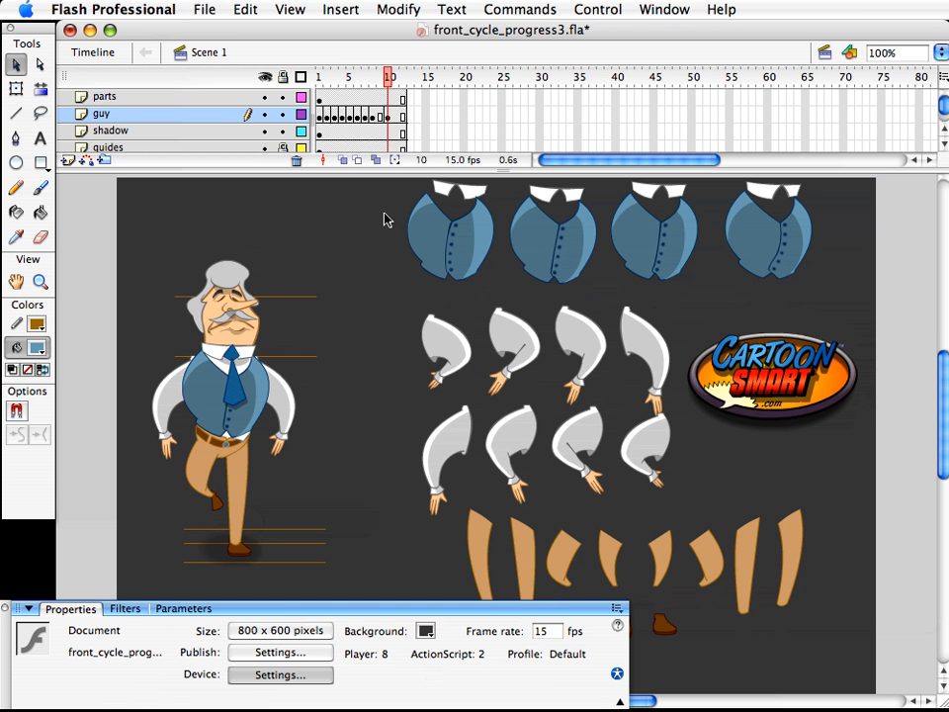
pyautogui.click(771, 194)
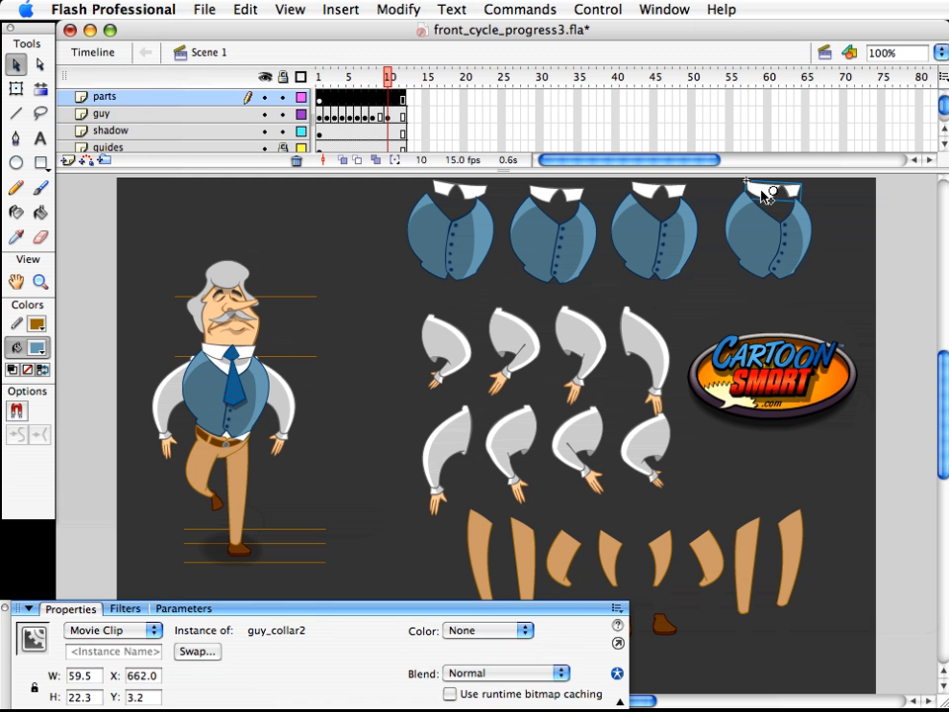
pyautogui.moveTo(390, 77); pyautogui.dragTo(365, 91)
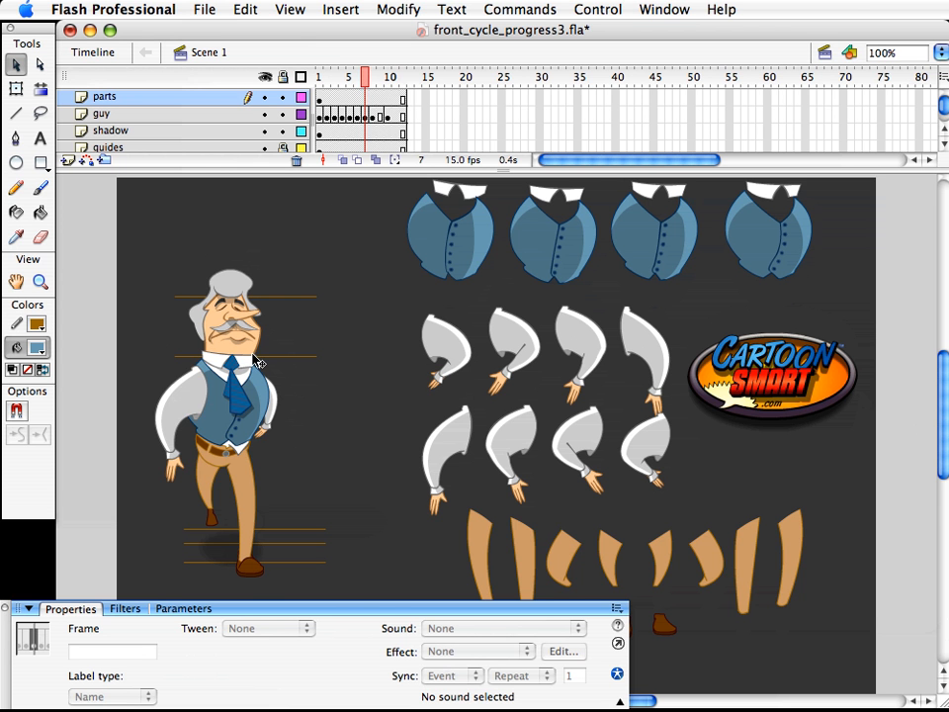
pyautogui.press('.')
pyautogui.press(',')
pyautogui.click(267, 389)
pyautogui.press('super+shift+s')
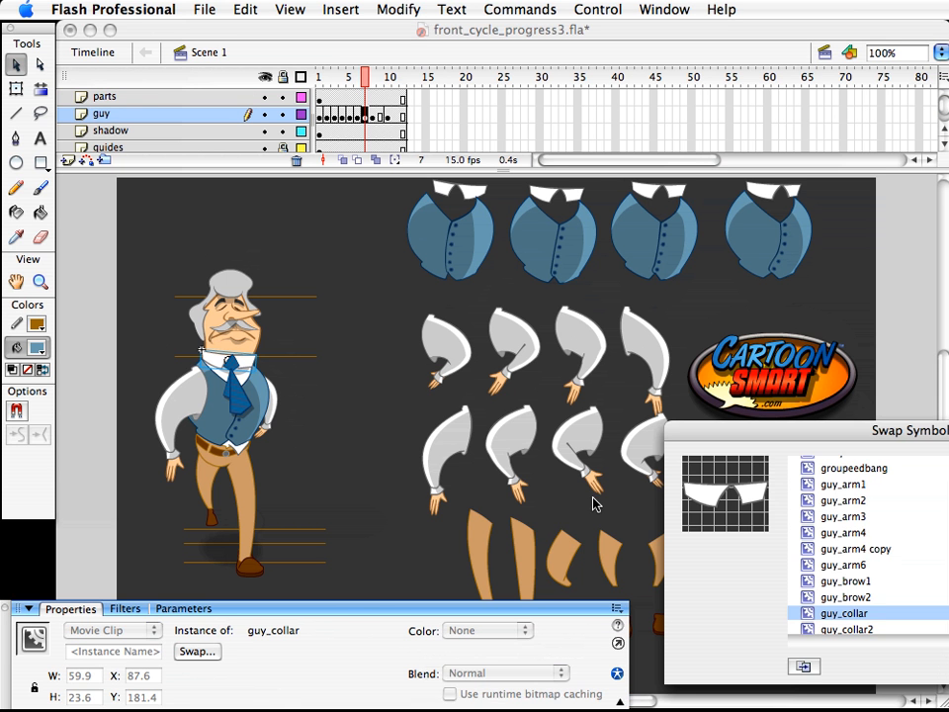
pyautogui.click(860, 629)
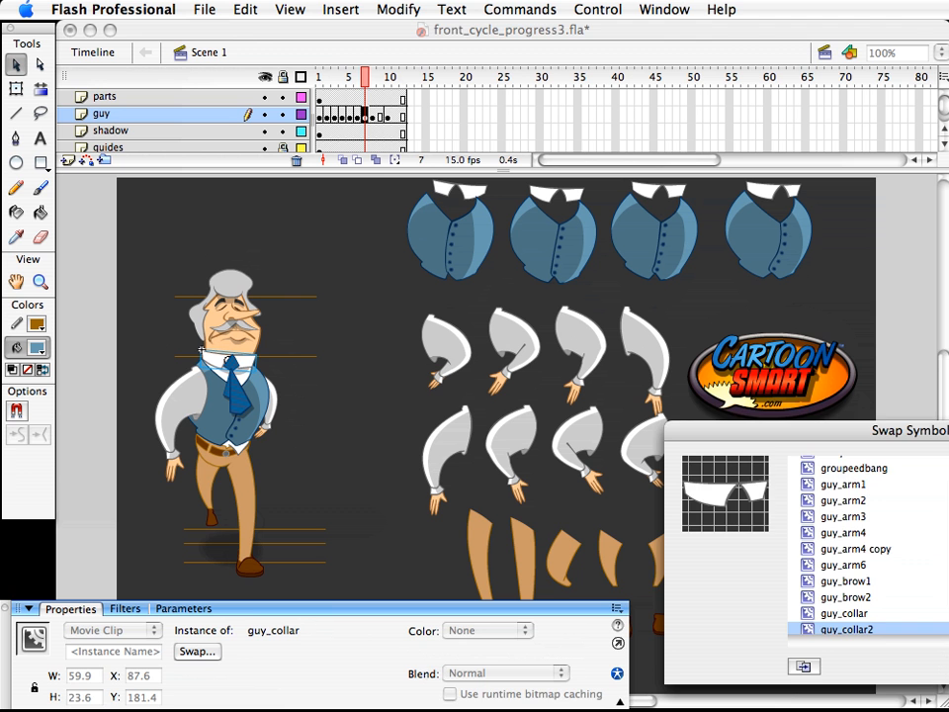
pyautogui.press('Return')
# - Swap the collar on frame 6 for the guy_collar2 symbol
pyautogui.moveTo(365, 83); pyautogui.dragTo(359, 81)
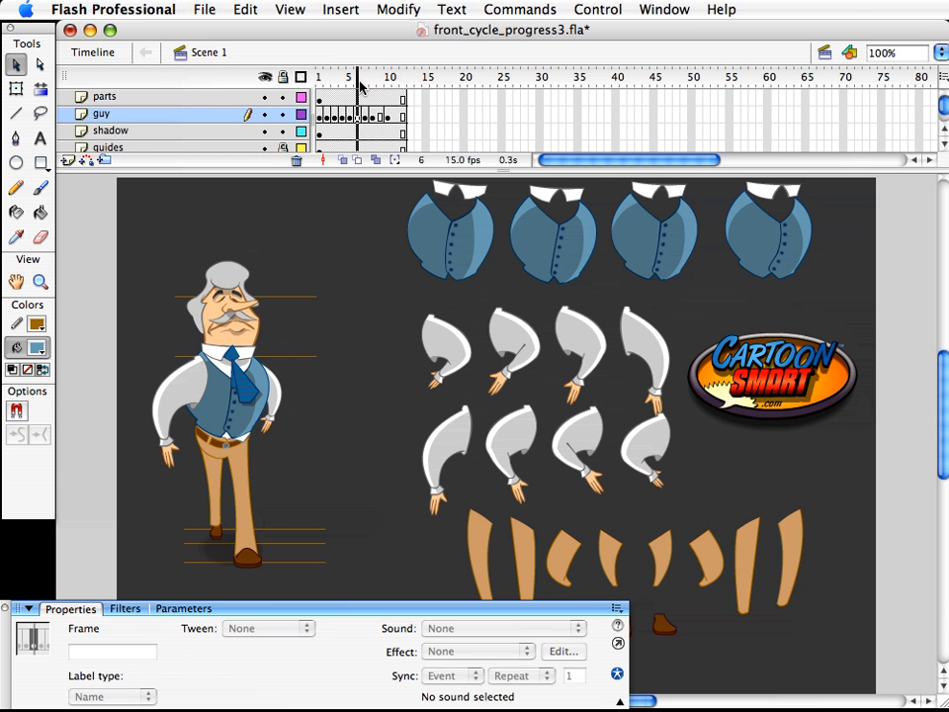
pyautogui.click(203, 345)
pyautogui.press('super+shift+s')
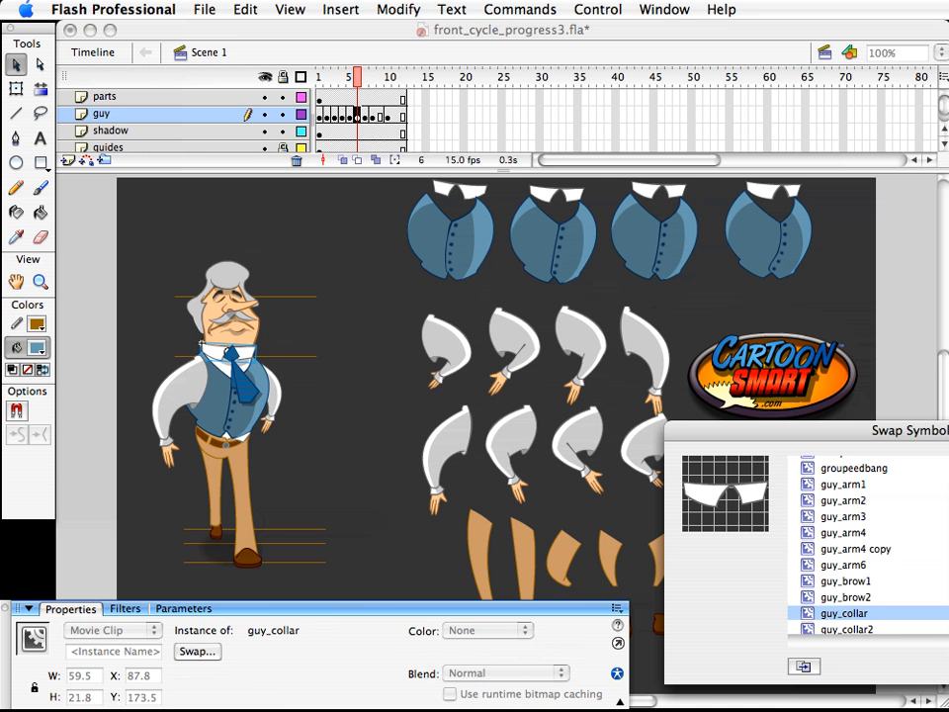
pyautogui.click(886, 630)
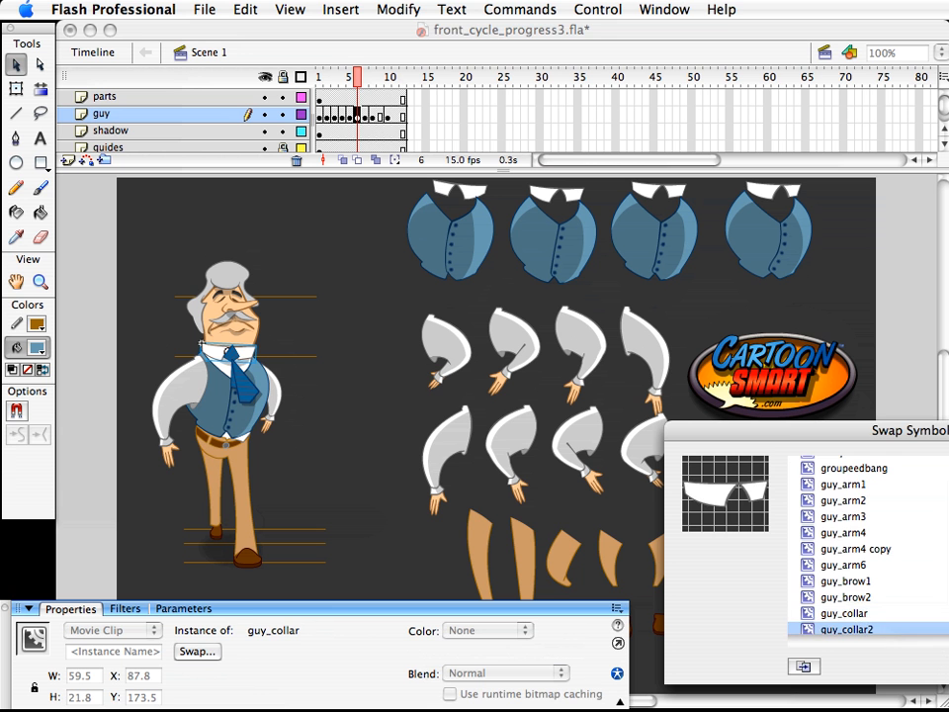
pyautogui.press('Return')
# - Swap the collar on frame 8 for the guy_collar2 symbol
pyautogui.click(365, 79)
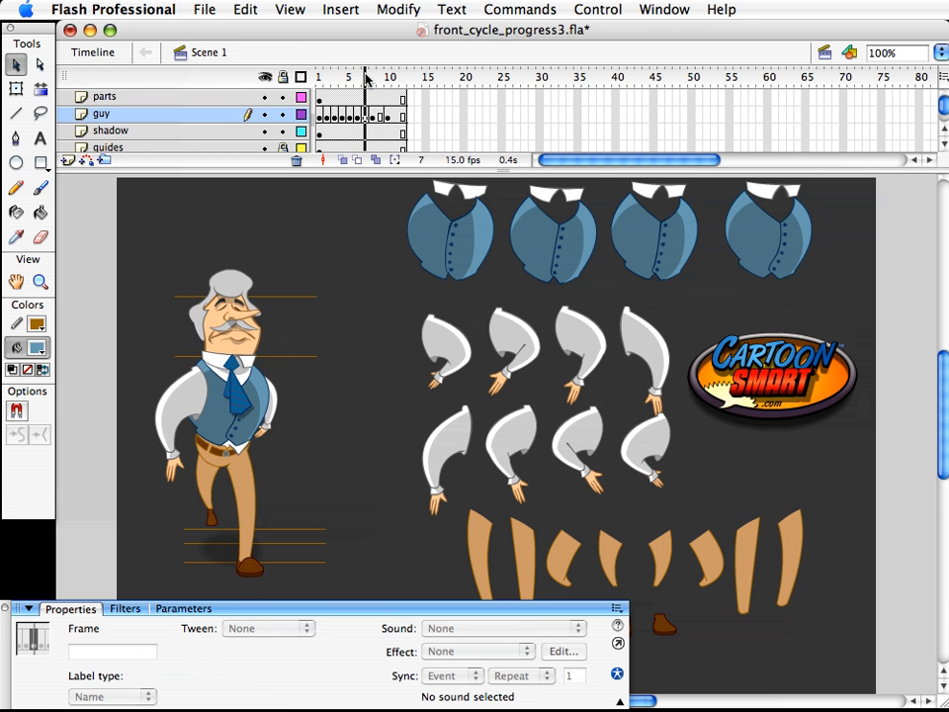
pyautogui.click(373, 79)
pyautogui.click(228, 352)
pyautogui.press('super+shift+s')
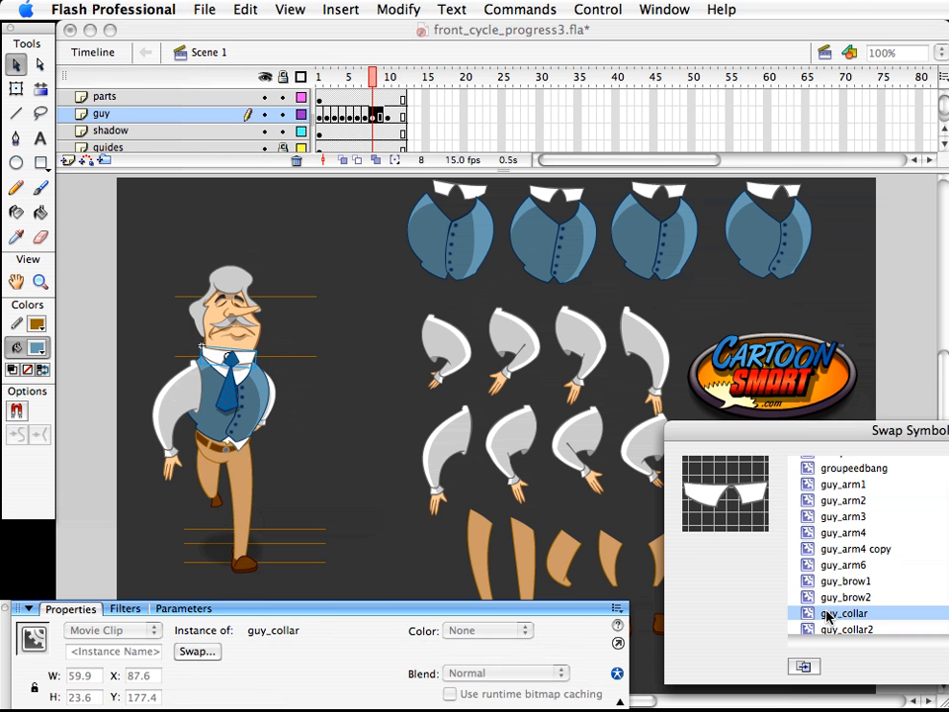
pyautogui.click(831, 629)
pyautogui.press('Return')
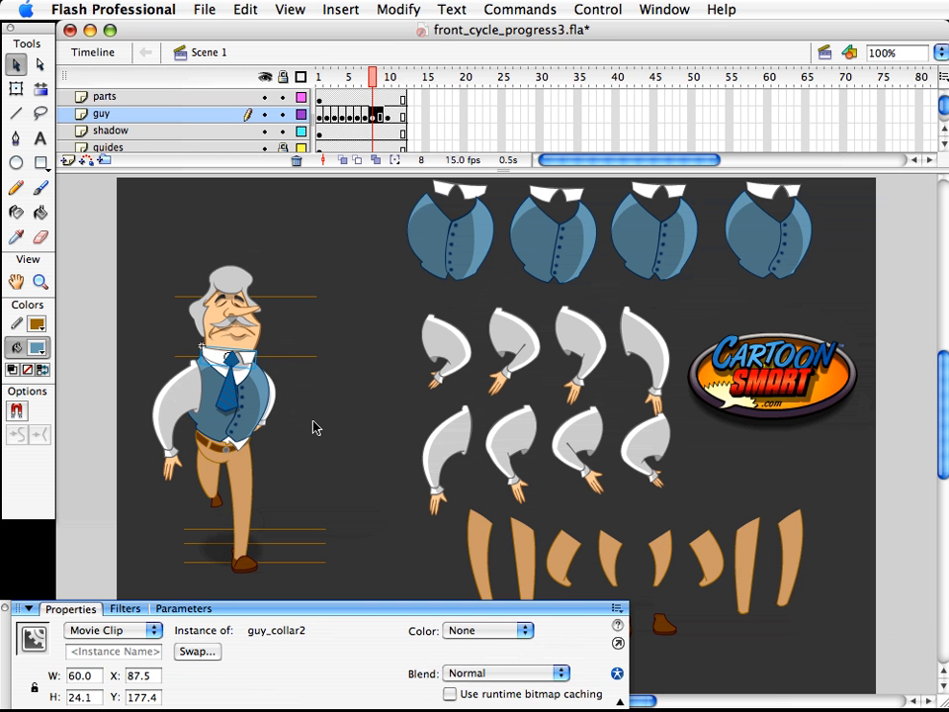
# - Select the tie pieces on frame 8 together and nudge them 5 pixels right
pyautogui.moveTo(286, 432); pyautogui.dragTo(210, 351)
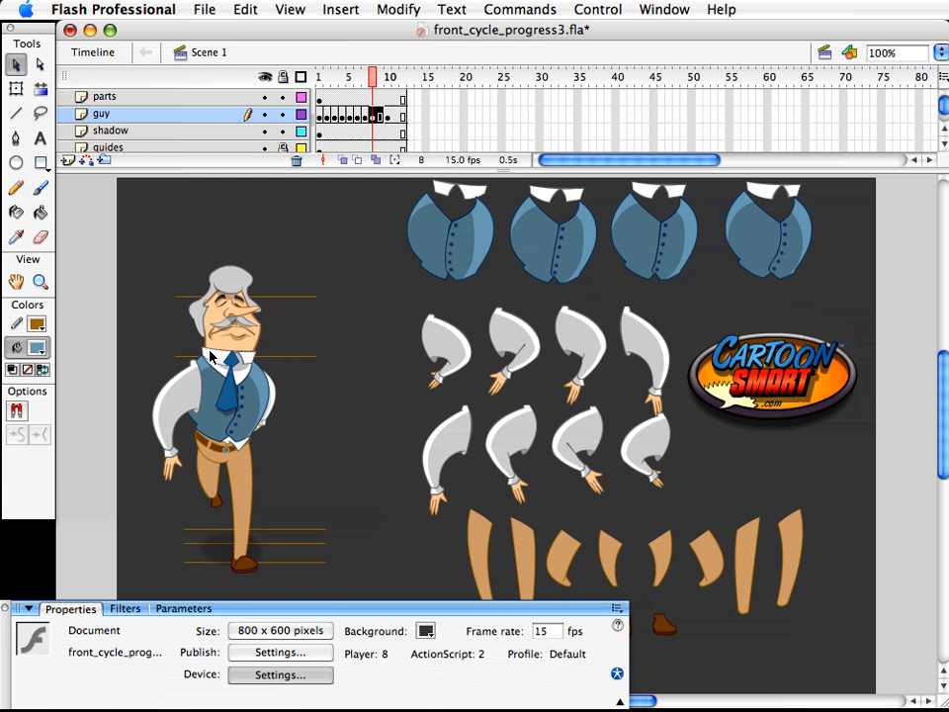
pyautogui.click(334, 412)
pyautogui.moveTo(288, 339); pyautogui.dragTo(201, 423)
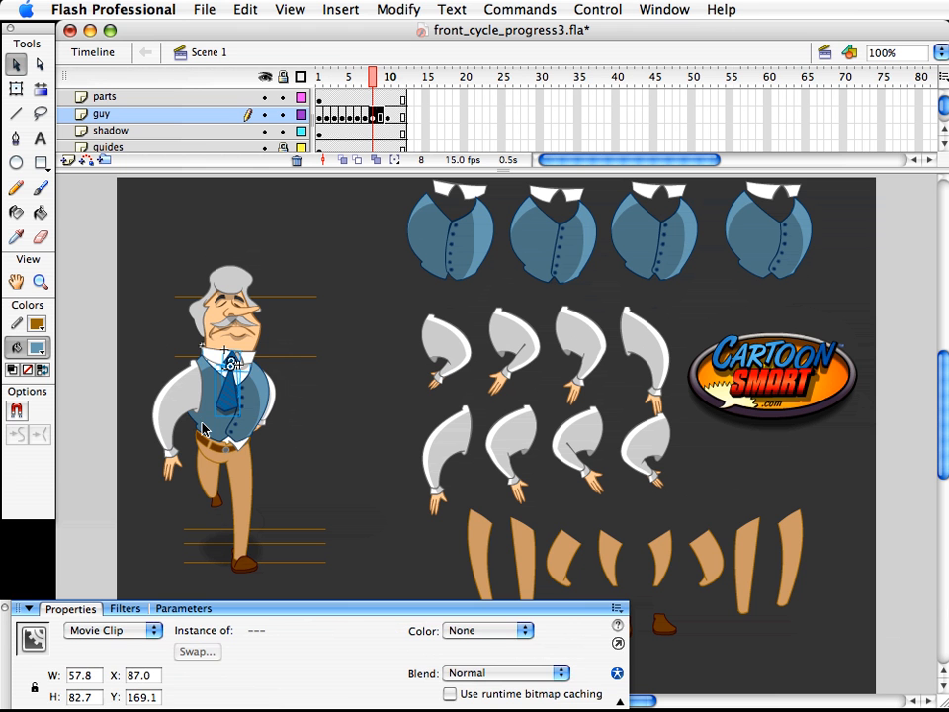
pyautogui.press('Right')
pyautogui.press('Right')
pyautogui.press('Right')
pyautogui.press('Right')
pyautogui.press('Right')
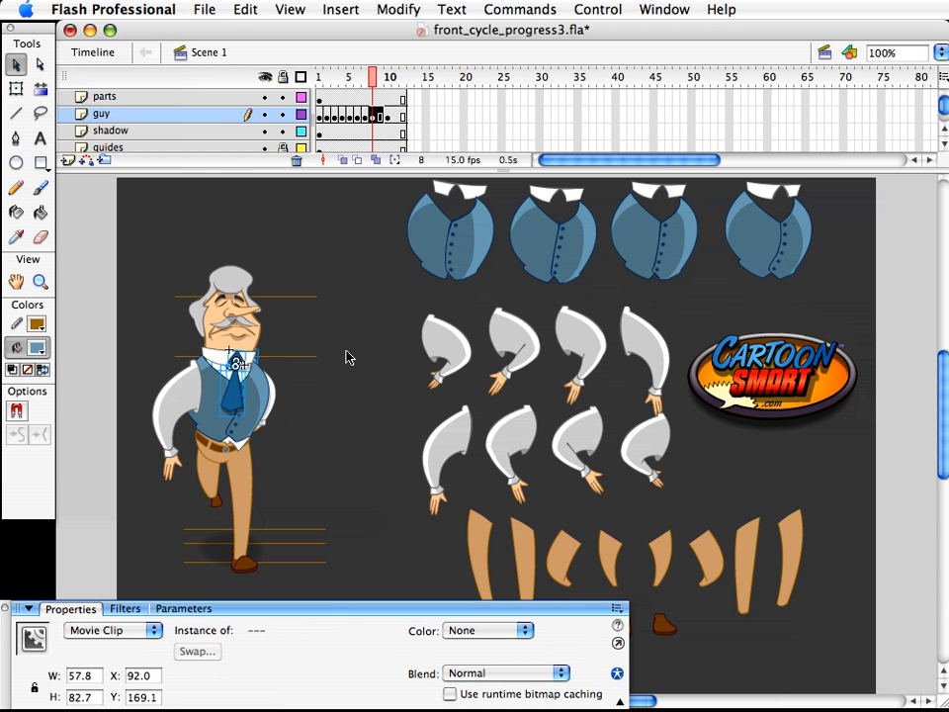
pyautogui.click(347, 357)
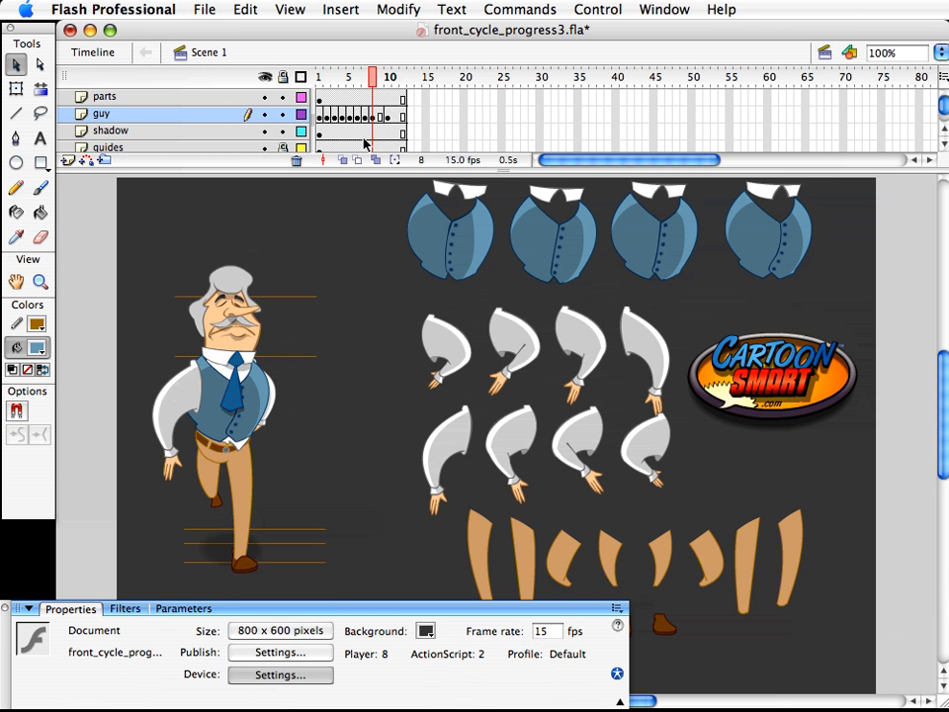
# - Nudge the tie and its knot on frame 7 a few pixels right to fit the new collar
pyautogui.click(365, 77)
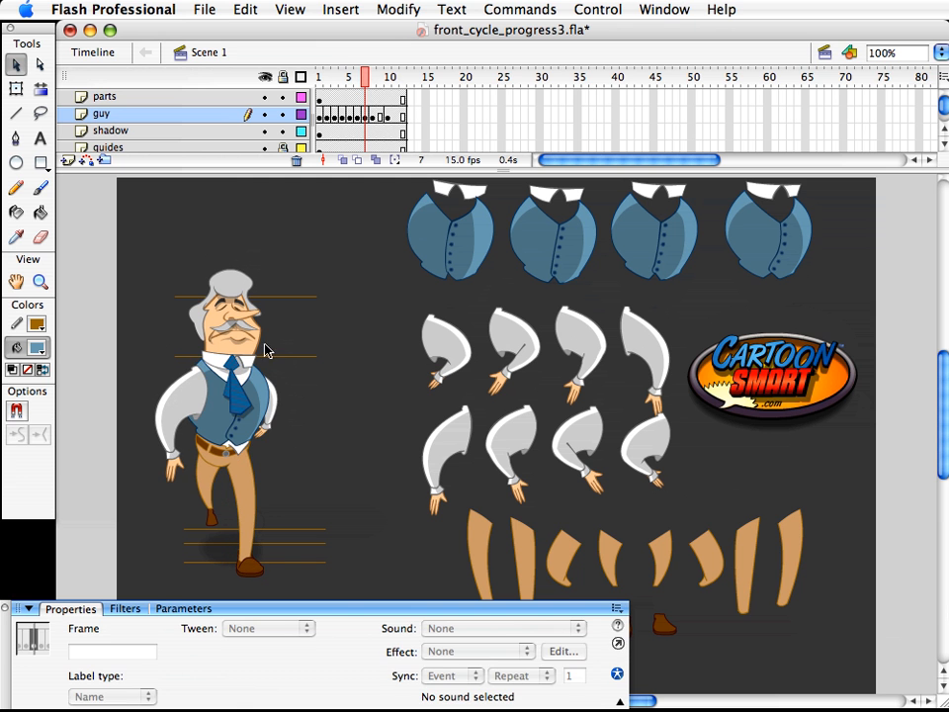
pyautogui.click(237, 396)
pyautogui.press('Right')
pyautogui.press('Right')
pyautogui.press('Right')
pyautogui.press('Right')
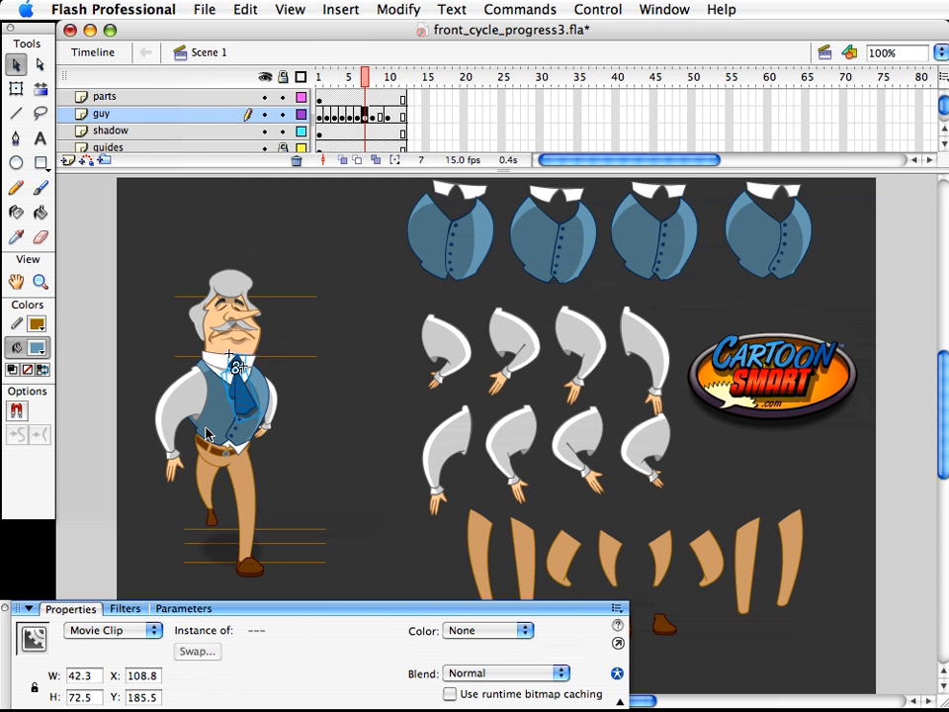
pyautogui.click(317, 396)
# - Nudge the tie and its knot on frame 6 right by 5 pixels to fit the new collar
pyautogui.click(358, 79)
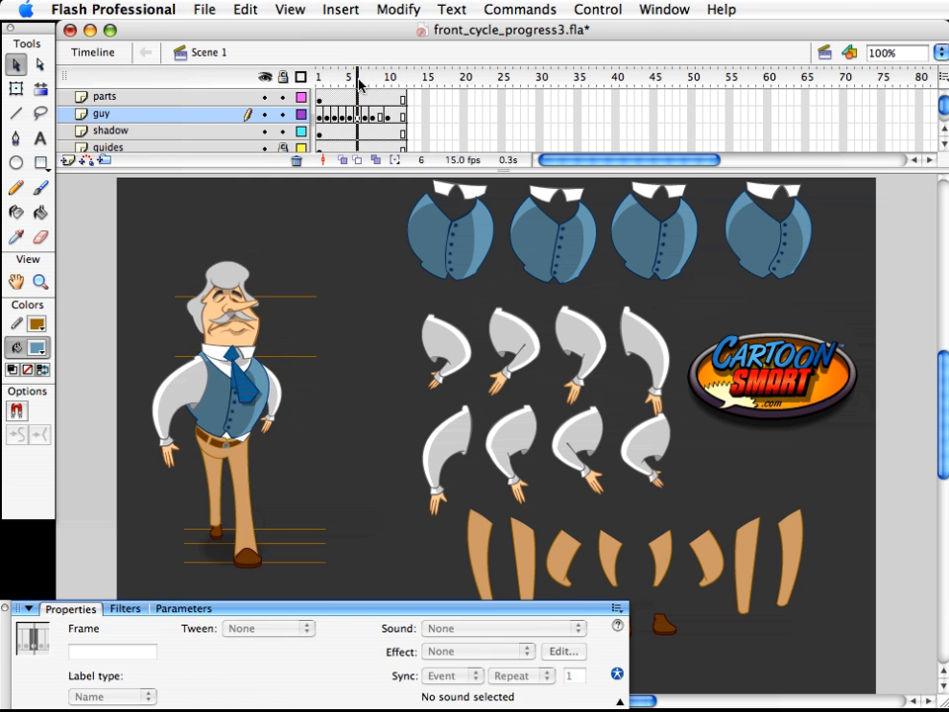
pyautogui.click(250, 371)
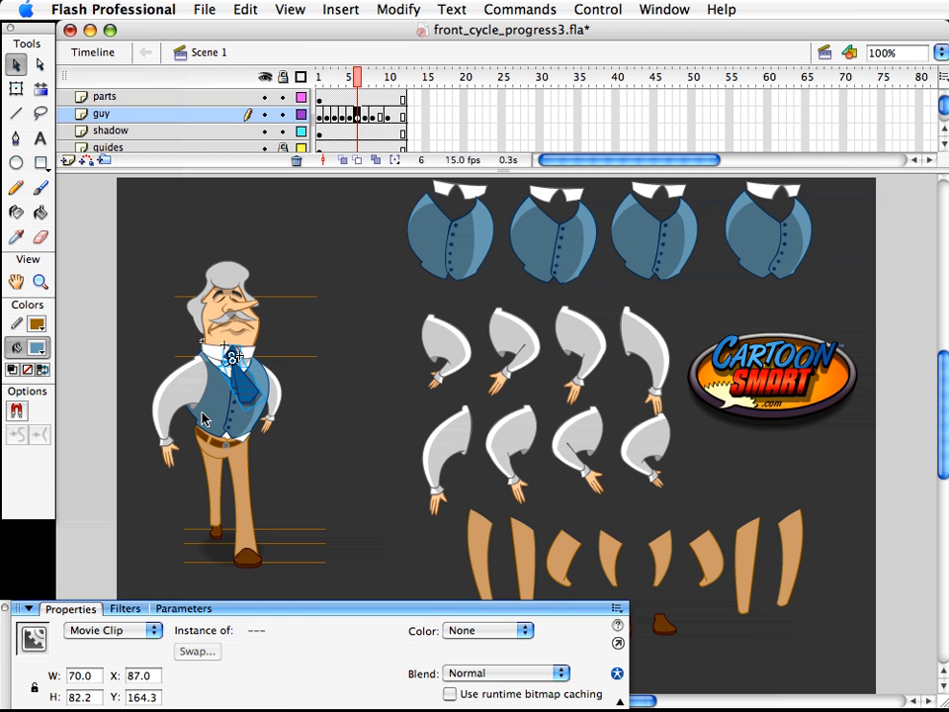
pyautogui.press('Right')
pyautogui.press('Right')
pyautogui.press('Right')
pyautogui.press('Right')
pyautogui.press('Right')
pyautogui.click(277, 452)
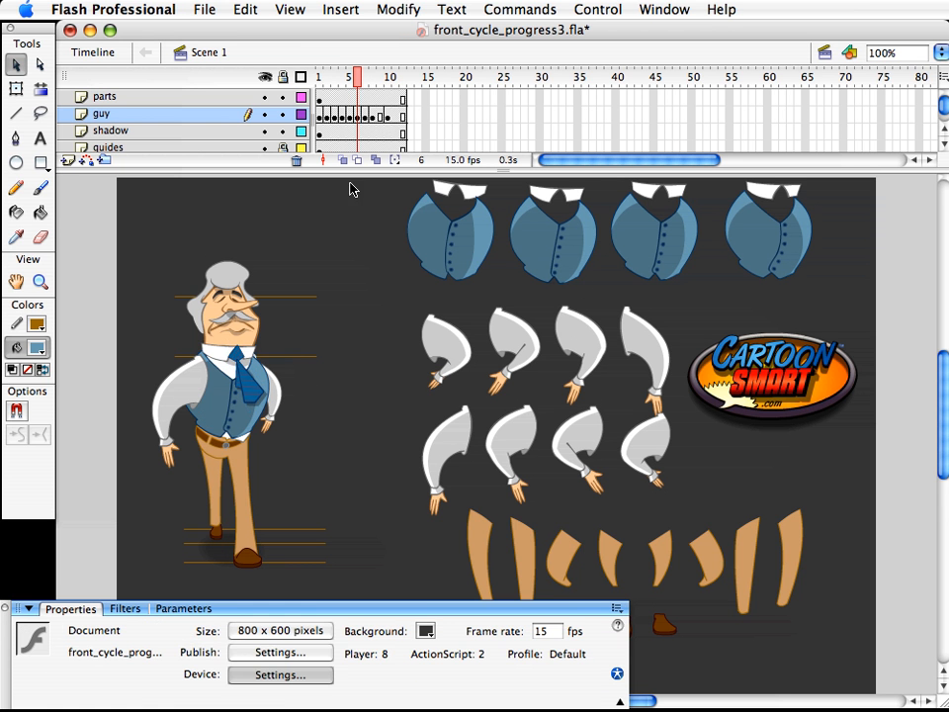
# - Compare frames 4 to 6 and swap the arm beside the vest's shaded side on frame 6 for the guy_arm2 symbol
pyautogui.click(352, 78)
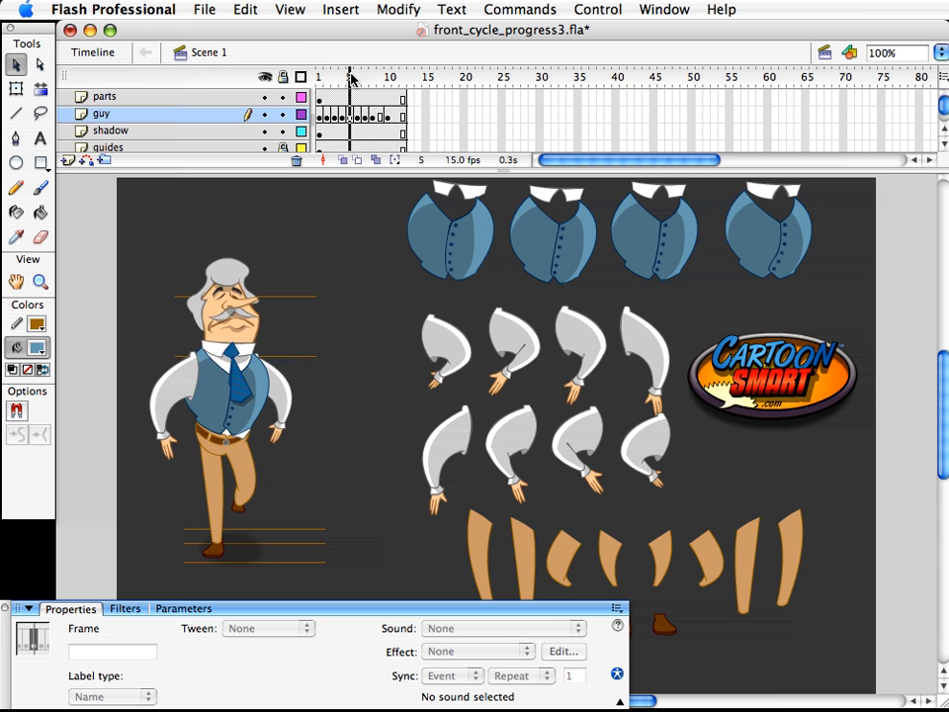
pyautogui.moveTo(352, 78)
pyautogui.mouseDown()
pyautogui.moveTo(376, 81)
pyautogui.moveTo(349, 79)
pyautogui.mouseUp()
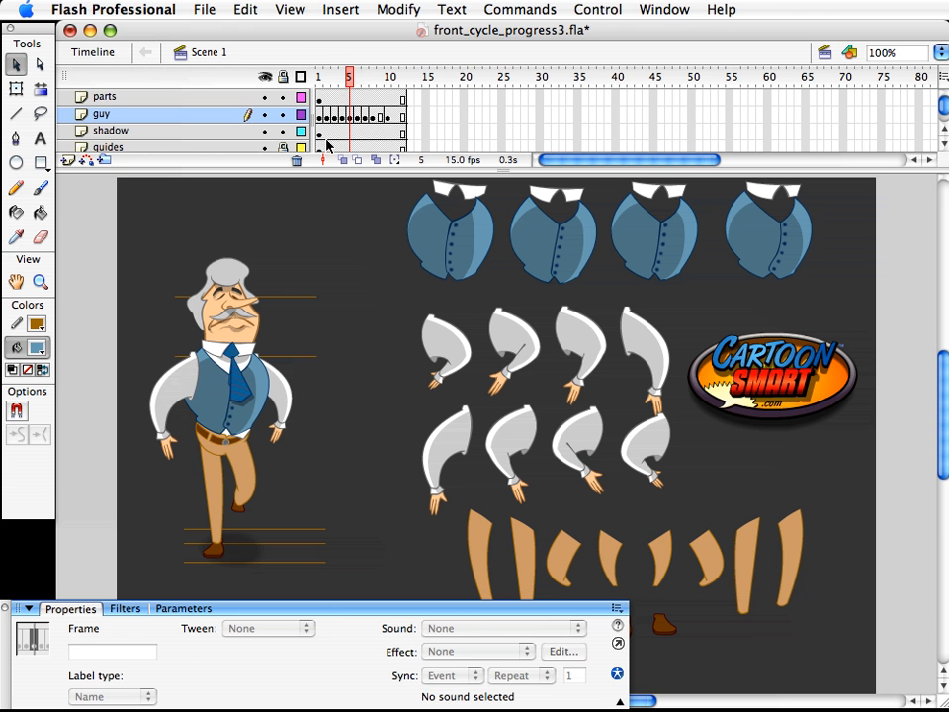
pyautogui.click(236, 318)
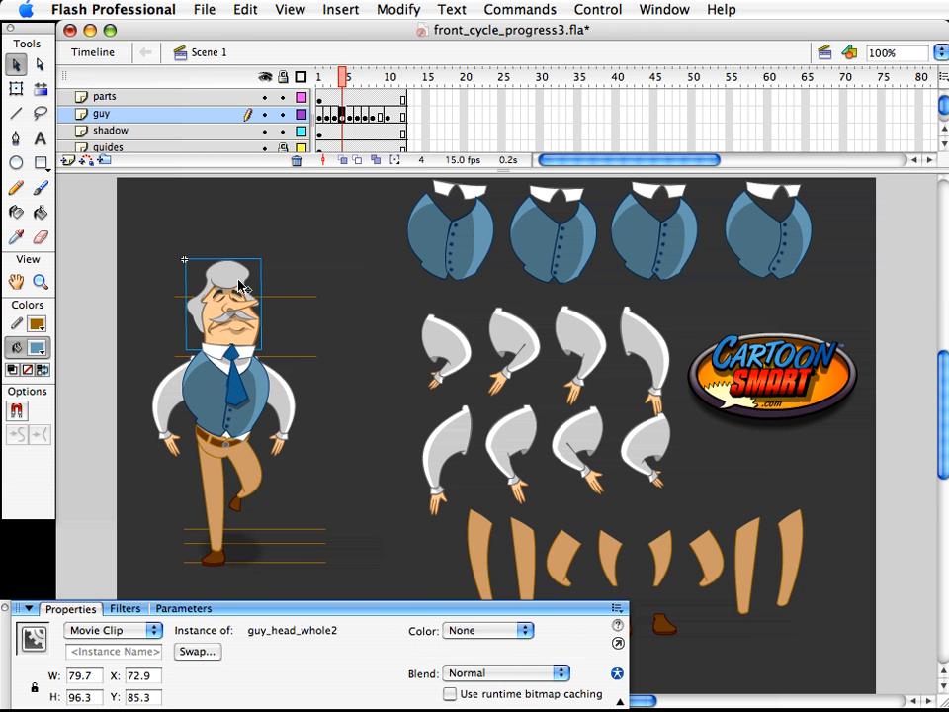
pyautogui.click(344, 79)
pyautogui.moveTo(344, 79); pyautogui.dragTo(358, 79)
pyautogui.click(182, 398)
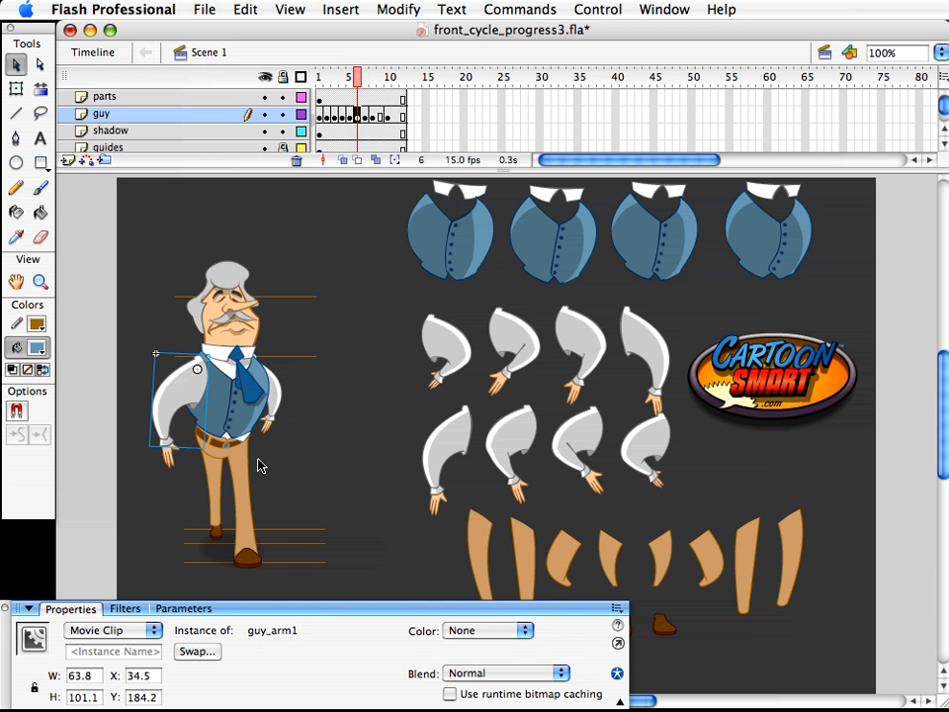
pyautogui.click(197, 651)
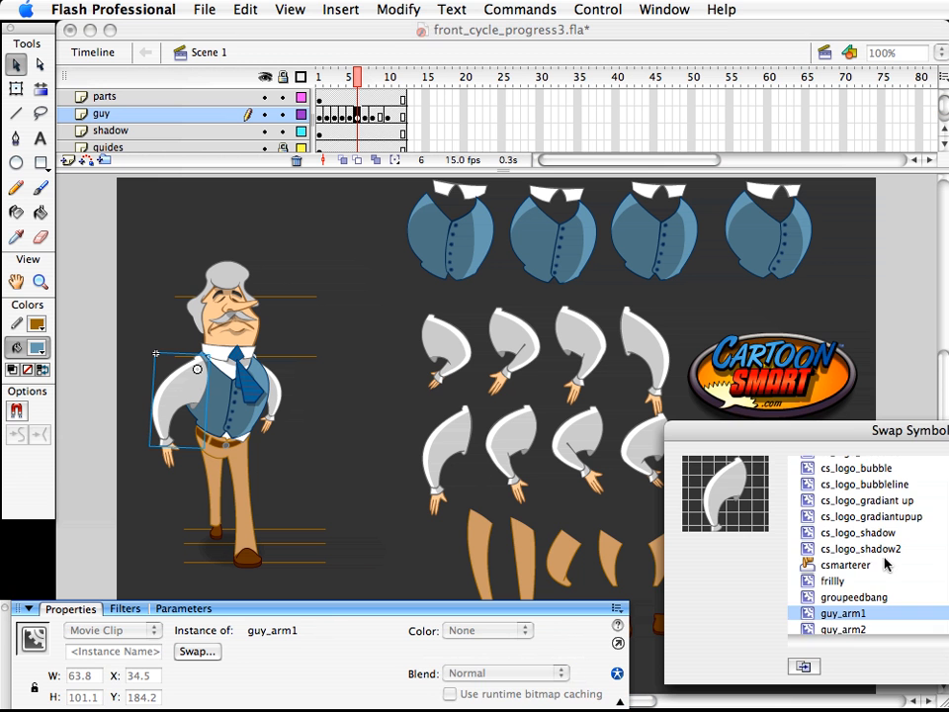
pyautogui.click(876, 630)
pyautogui.doubleClick(876, 630)
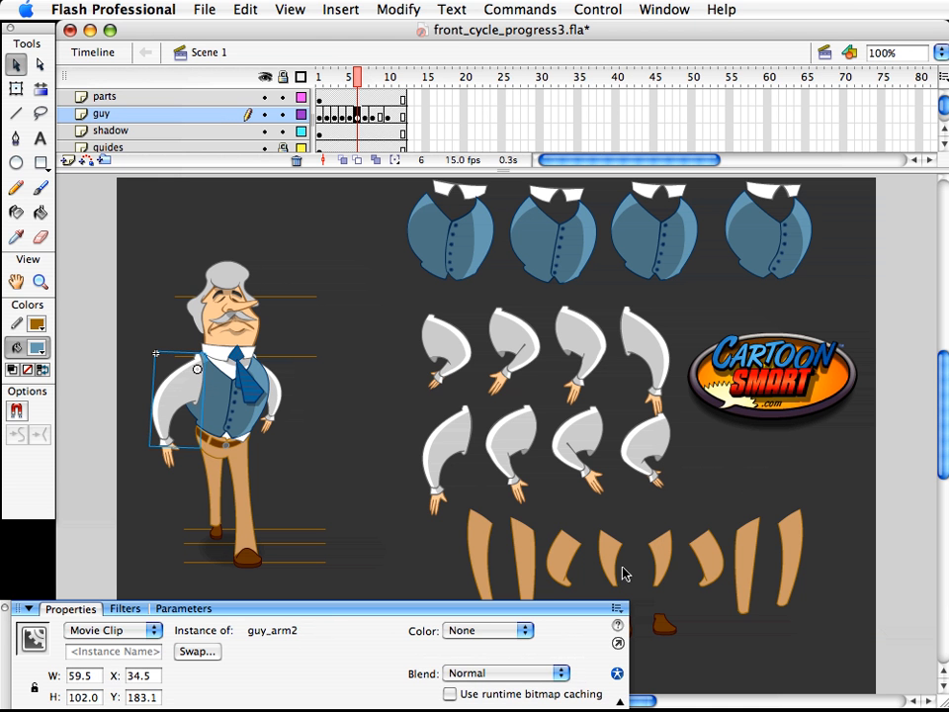
pyautogui.click(362, 458)
# - Nudge the swapped arm and its hand on frame 6 left by 3 pixels
pyautogui.moveTo(360, 80)
pyautogui.mouseDown()
pyautogui.moveTo(351, 80)
pyautogui.moveTo(368, 82)
pyautogui.moveTo(348, 90)
pyautogui.moveTo(357, 89)
pyautogui.mouseUp()
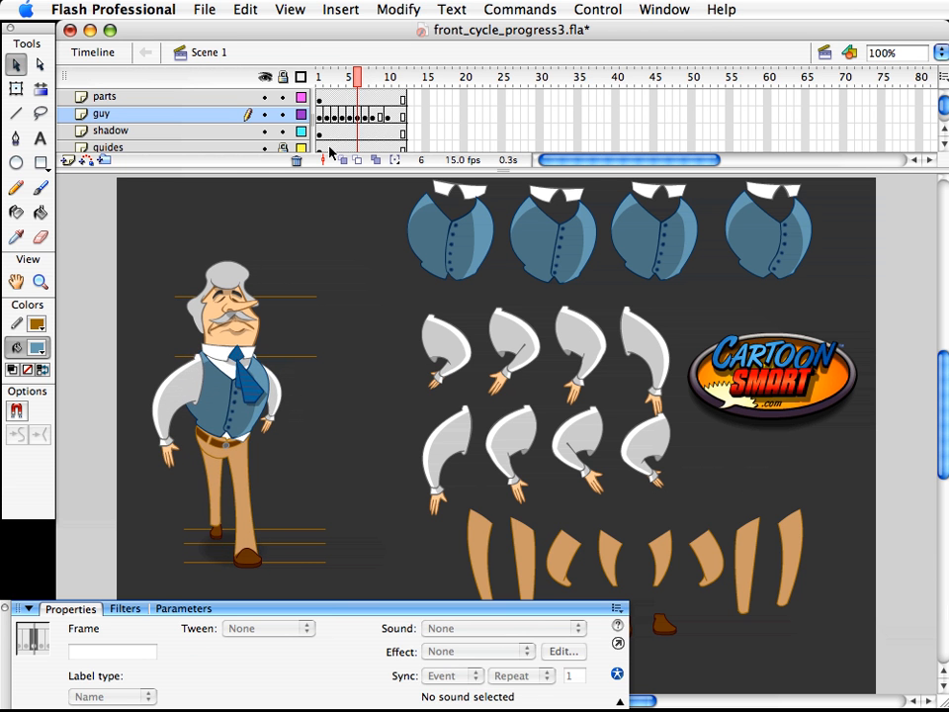
pyautogui.click(169, 397)
pyautogui.keyDown('shift'); pyautogui.click(174, 462); pyautogui.keyUp('shift')
pyautogui.press('Left')
pyautogui.press('Left')
pyautogui.press('Left')
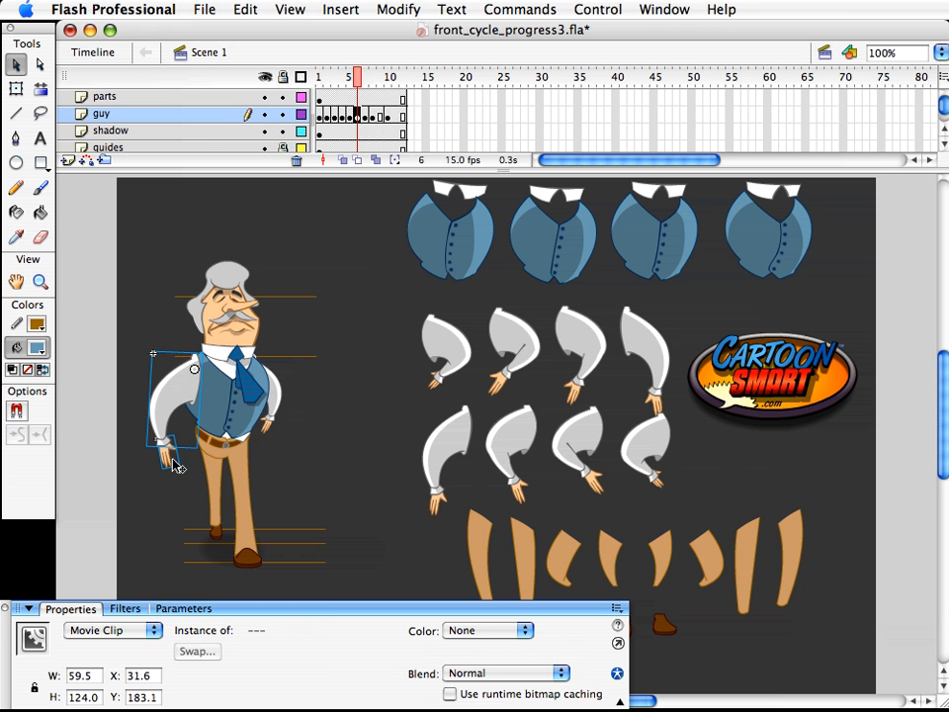
pyautogui.click(307, 247)
# - Insert a keyframe at frame 9 of the guy layer
pyautogui.moveTo(364, 77)
pyautogui.mouseDown()
pyautogui.moveTo(385, 78)
pyautogui.moveTo(349, 84)
pyautogui.moveTo(373, 84)
pyautogui.mouseUp()
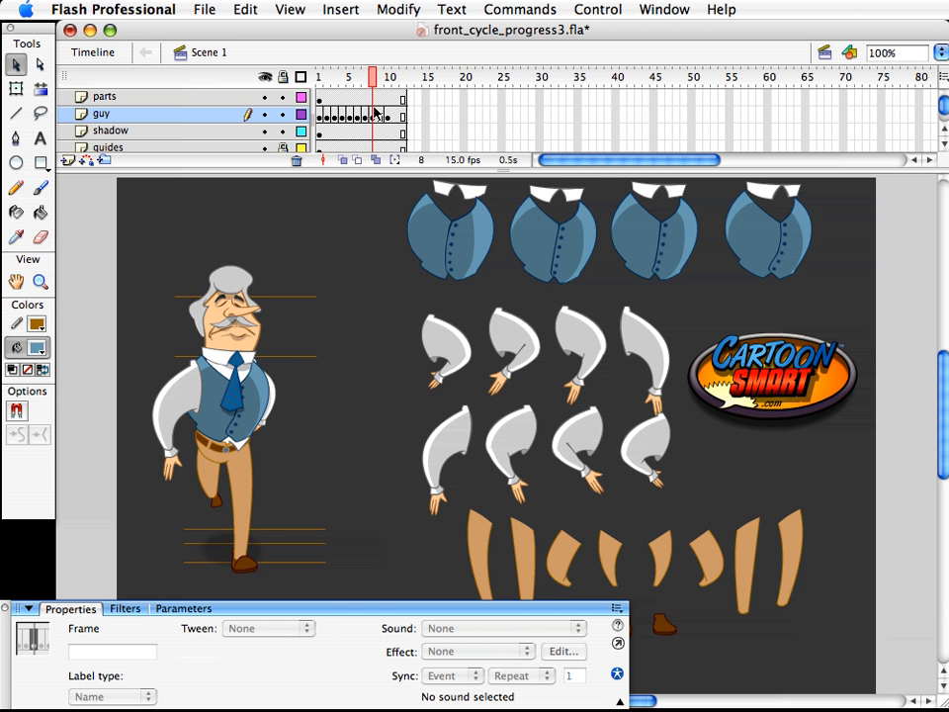
pyautogui.click(384, 116)
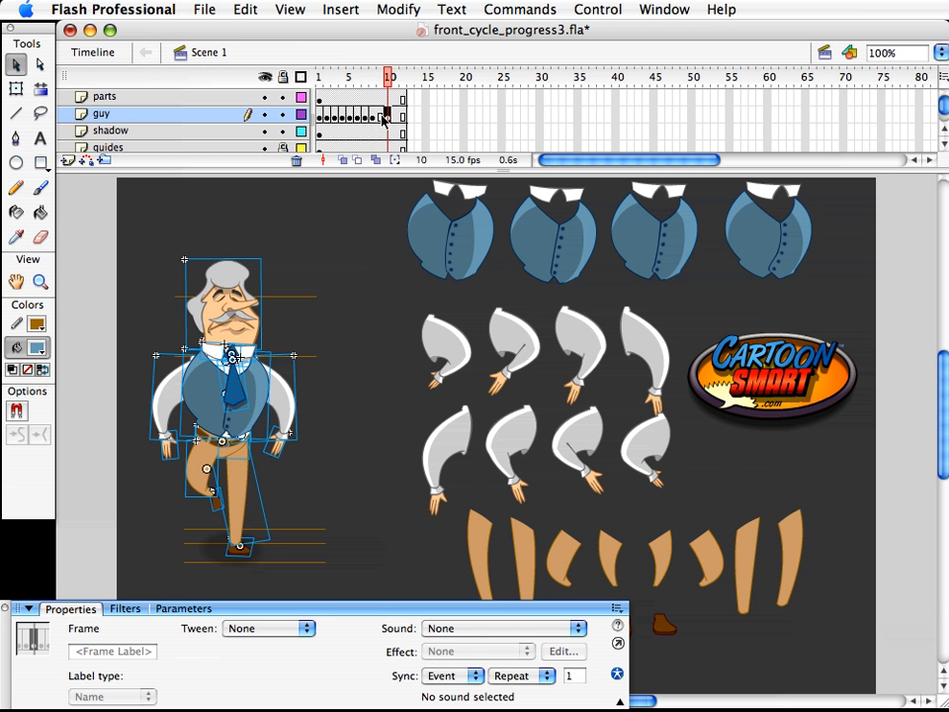
pyautogui.click(380, 116)
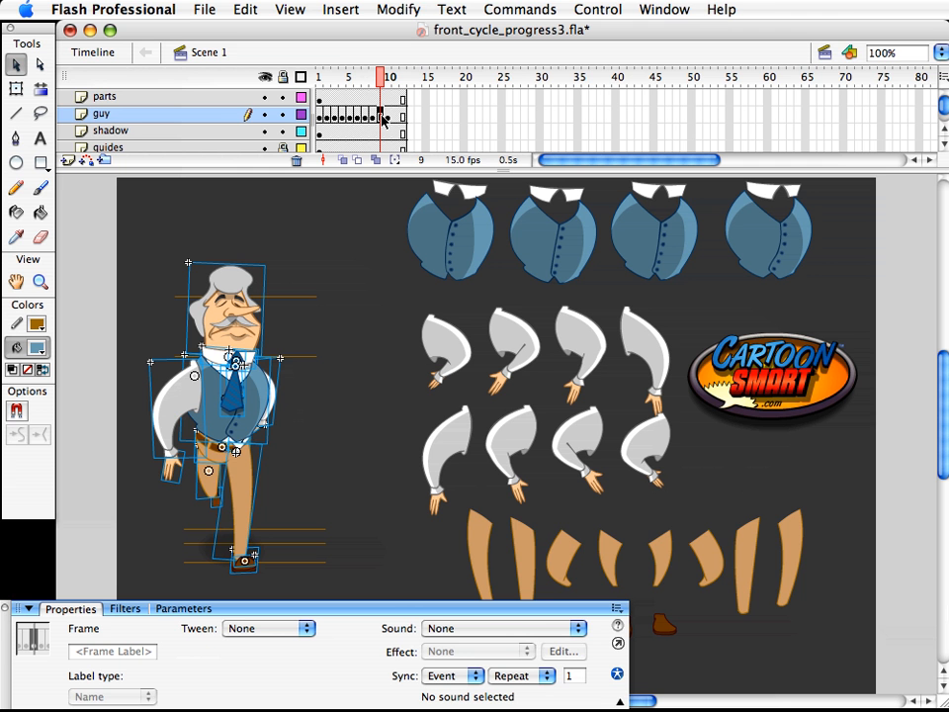
pyautogui.press('F6')
pyautogui.click(334, 471)
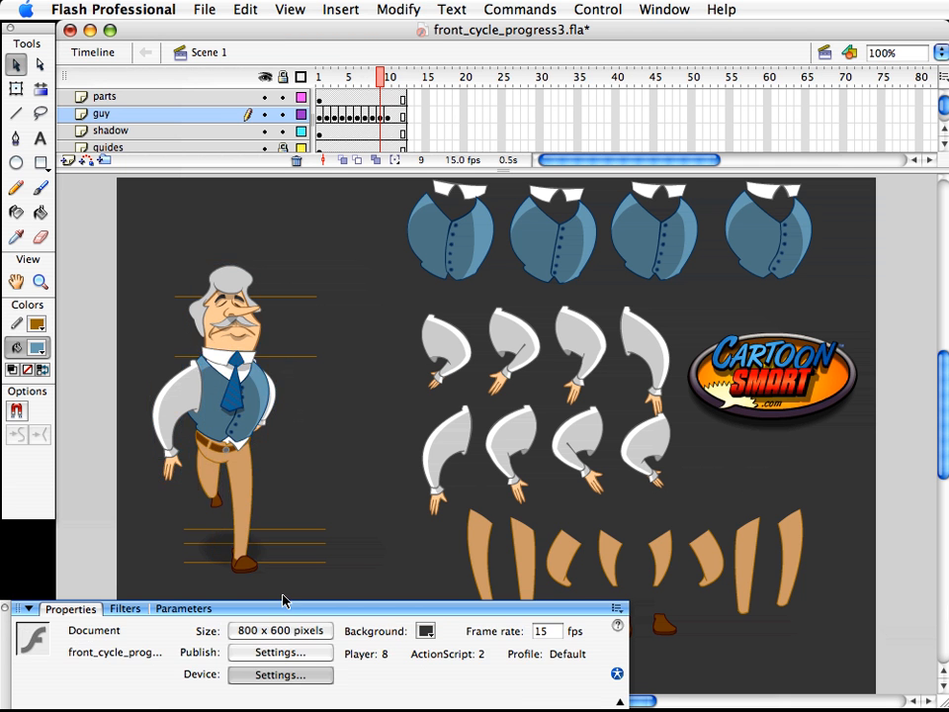
# - Swap the planted front leg on frame 9 for the guy_leg8 symbol
pyautogui.moveTo(282, 593); pyautogui.dragTo(218, 501)
pyautogui.click(247, 478)
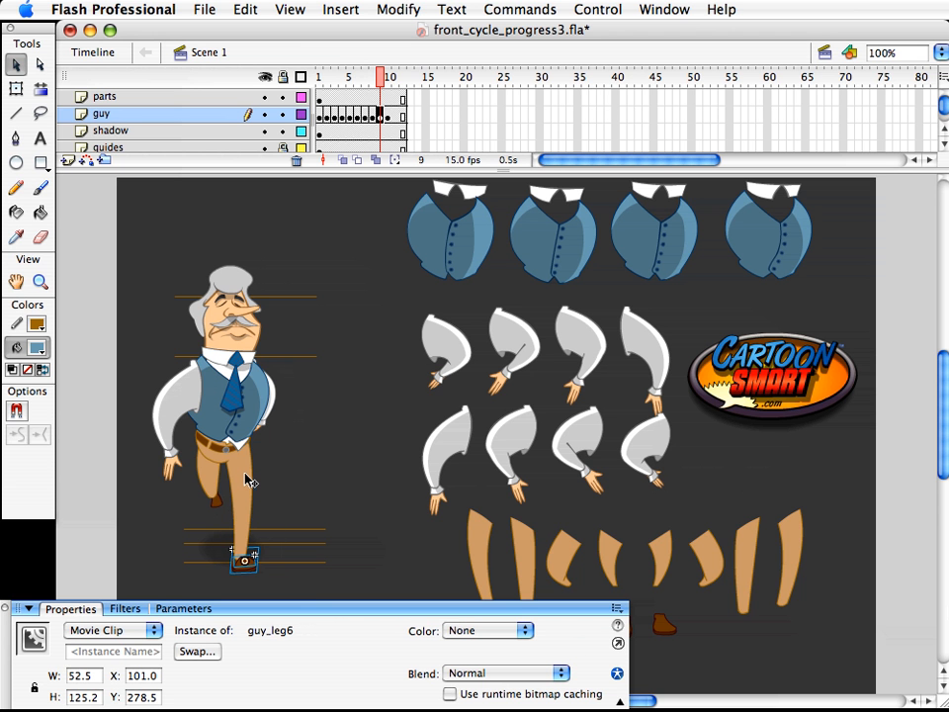
pyautogui.press('super+shift+s')
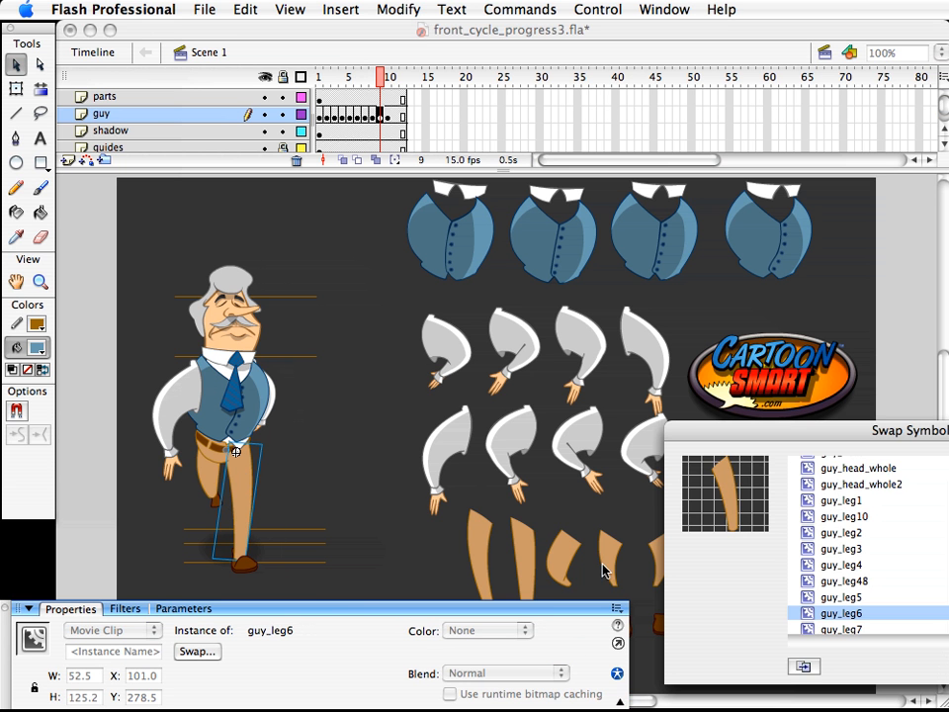
pyautogui.press('Down')
pyautogui.press('Down')
pyautogui.press('Down')
pyautogui.doubleClick(853, 613)
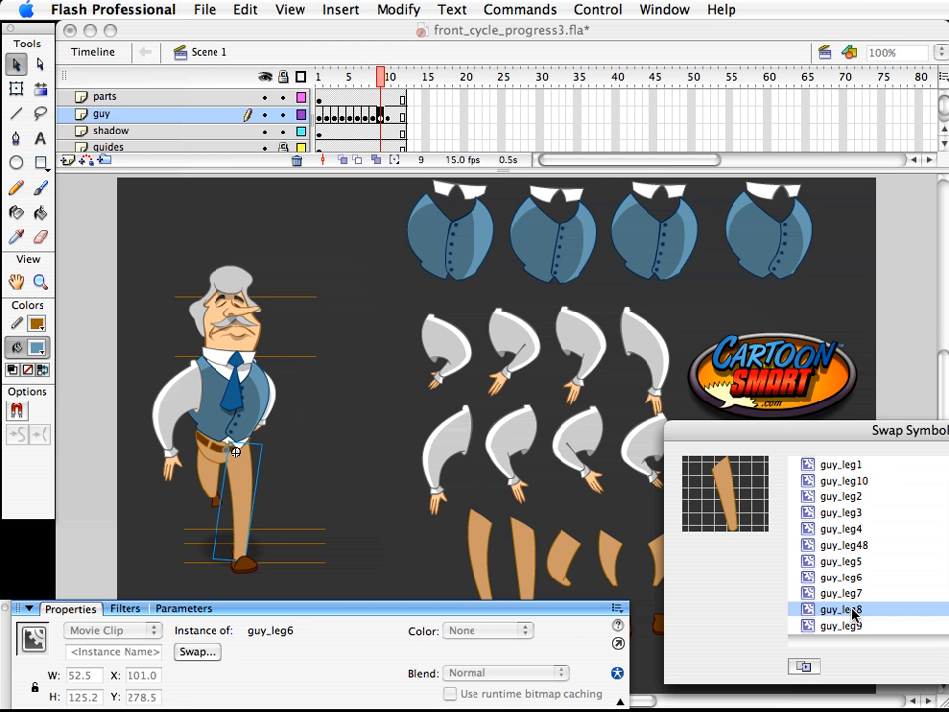
# - Shorten and slightly slant the planted leg and its shoe on frame 9, and scale both to 97%
pyautogui.moveTo(280, 596); pyautogui.dragTo(230, 533)
pyautogui.keyDown('shift'); pyautogui.click(242, 542); pyautogui.keyUp('shift')
pyautogui.press('q')
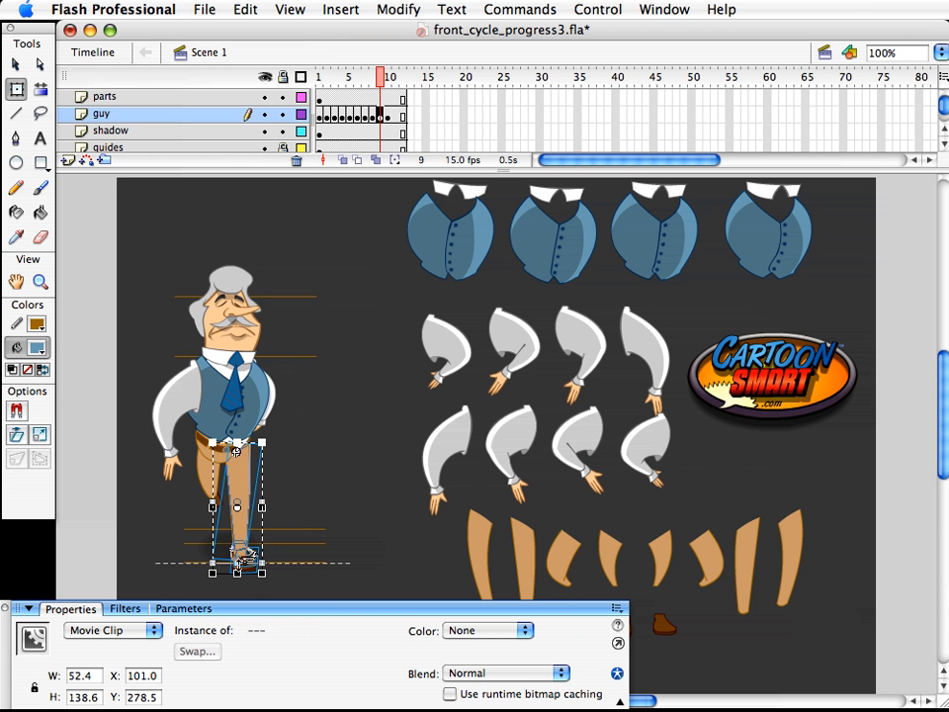
pyautogui.moveTo(237, 573); pyautogui.dragTo(250, 558)
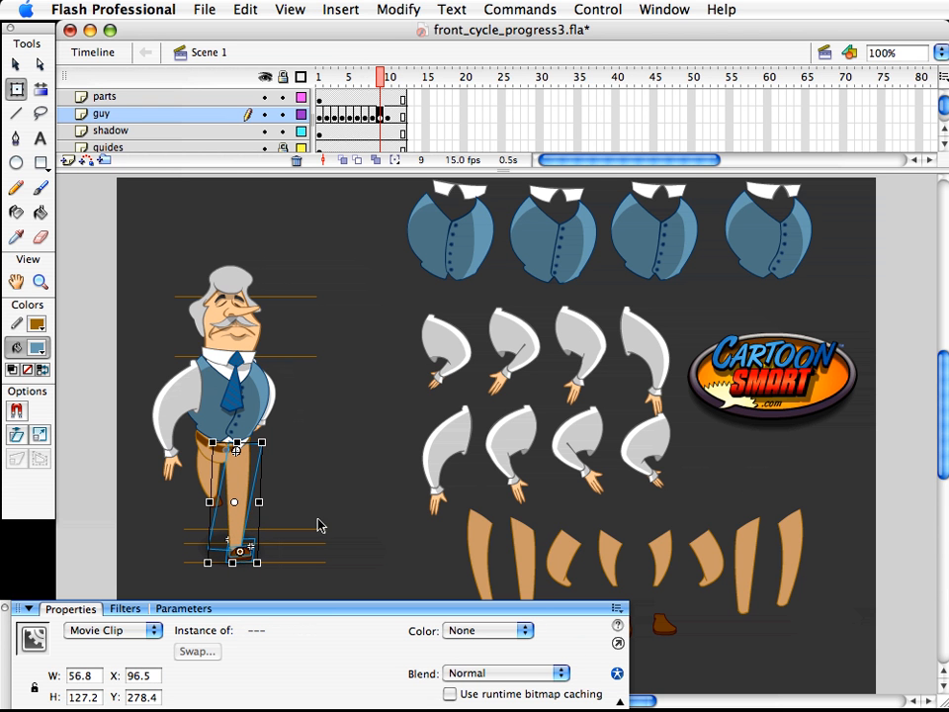
pyautogui.press('super+alt+s')
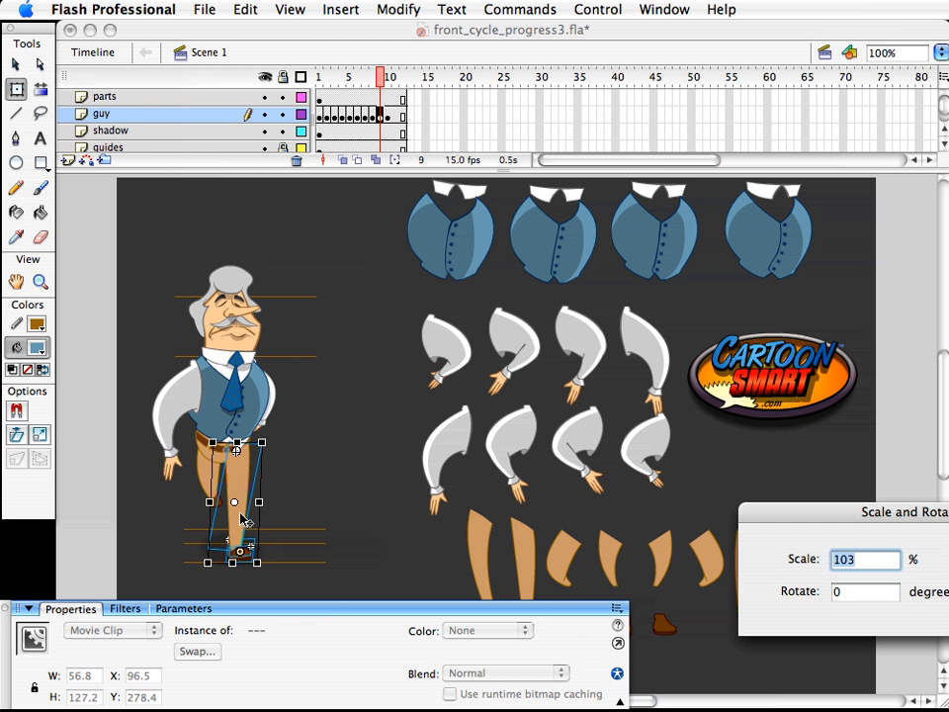
pyautogui.write('97')
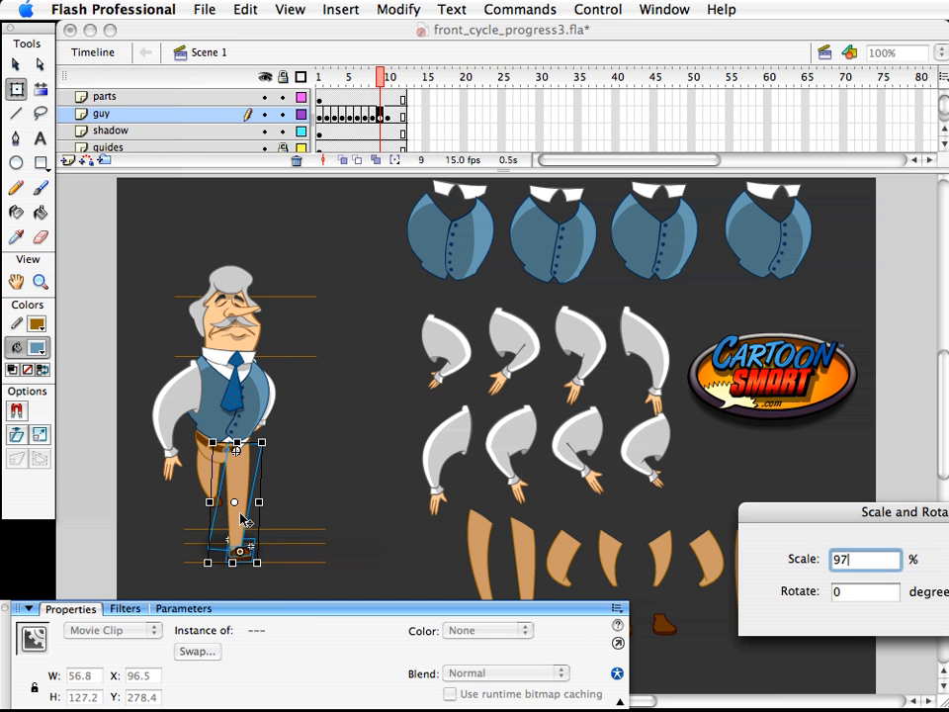
pyautogui.press('Return')
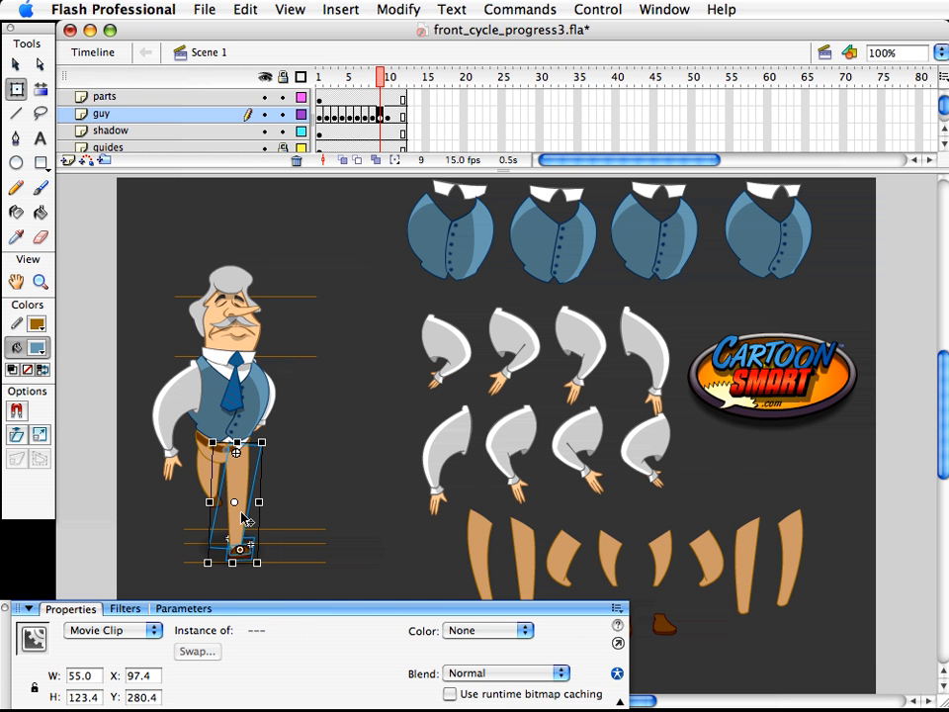
# - Copy the raised bent leg and its shoe from frame 4 for reuse on frame 9
pyautogui.click(187, 490)
pyautogui.click(205, 482)
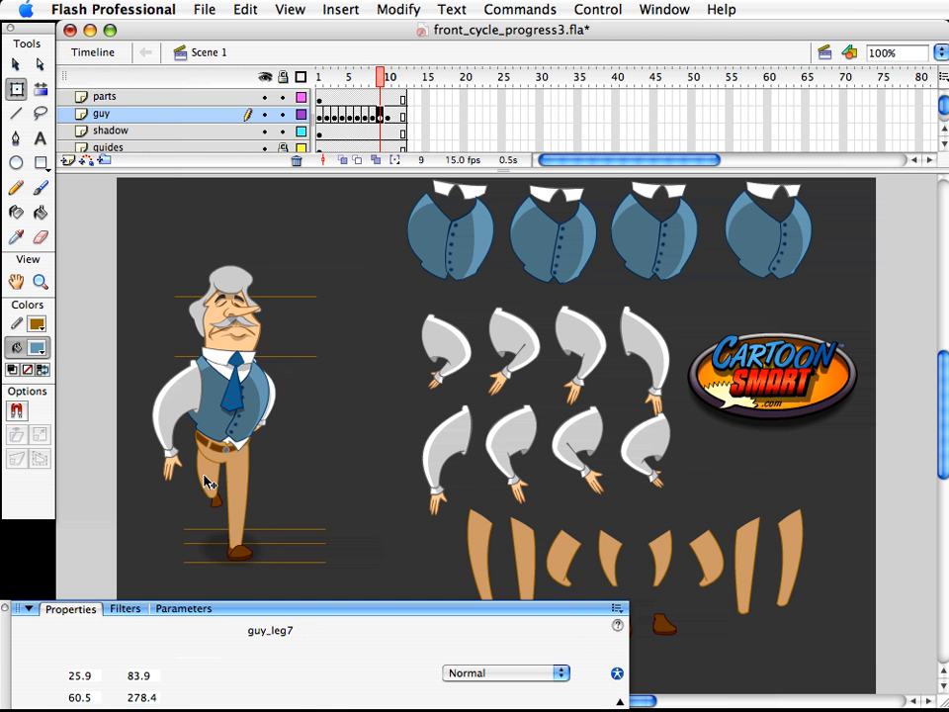
pyautogui.moveTo(379, 81); pyautogui.dragTo(344, 82)
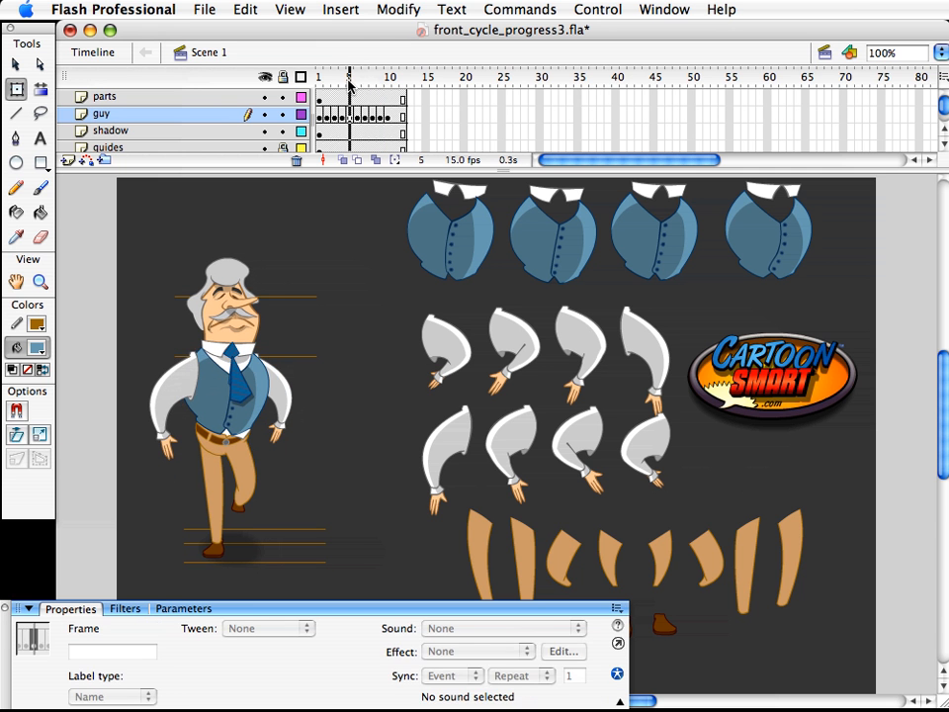
pyautogui.click(234, 492)
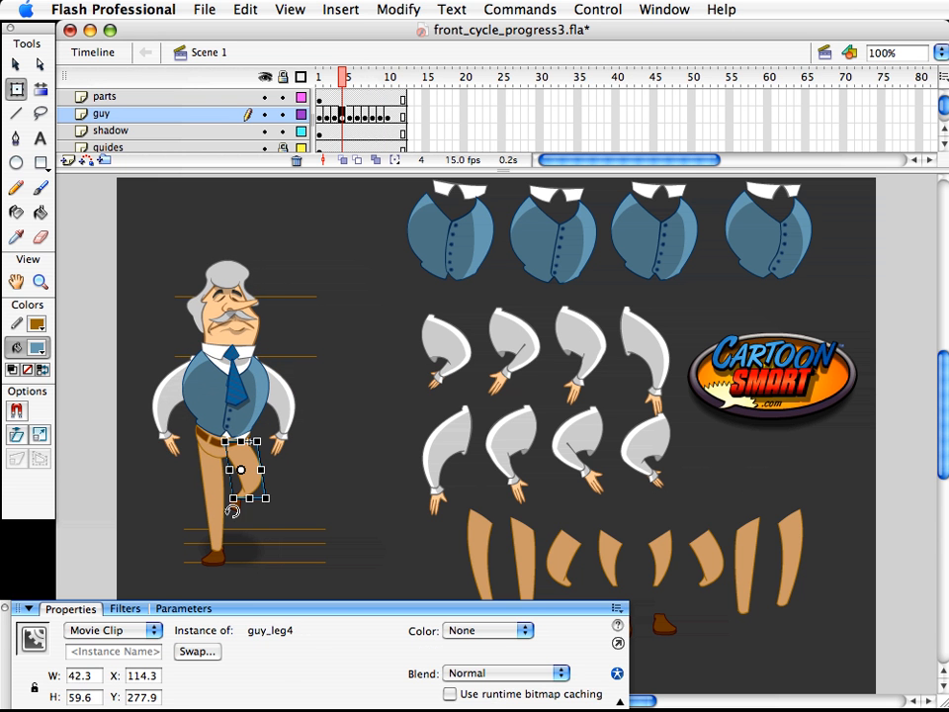
pyautogui.press('v')
pyautogui.keyDown('shift'); pyautogui.click(237, 506); pyautogui.keyUp('shift')
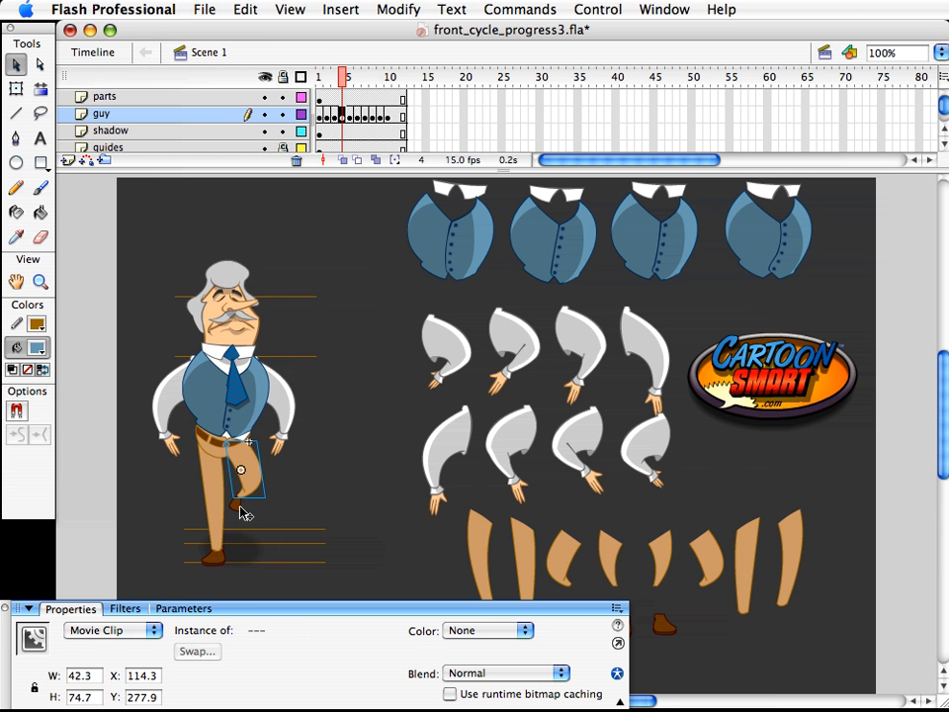
# - Delete the old raised leg and its shoe on frame 9
pyautogui.click(382, 79)
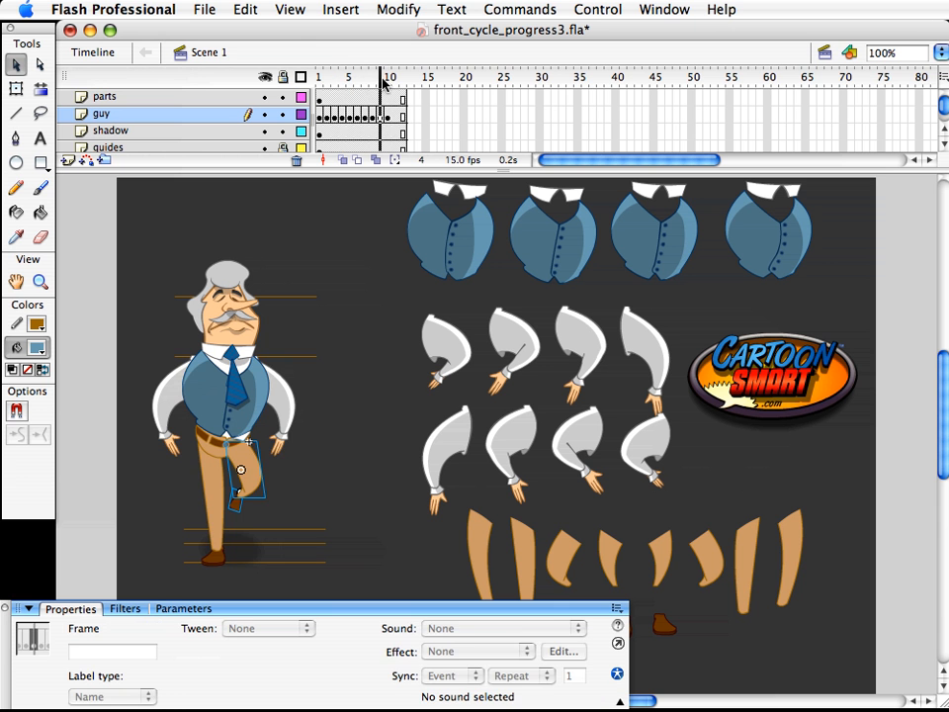
pyautogui.click(217, 504)
pyautogui.keyDown('shift'); pyautogui.click(219, 511); pyautogui.keyUp('shift')
pyautogui.press('Delete')
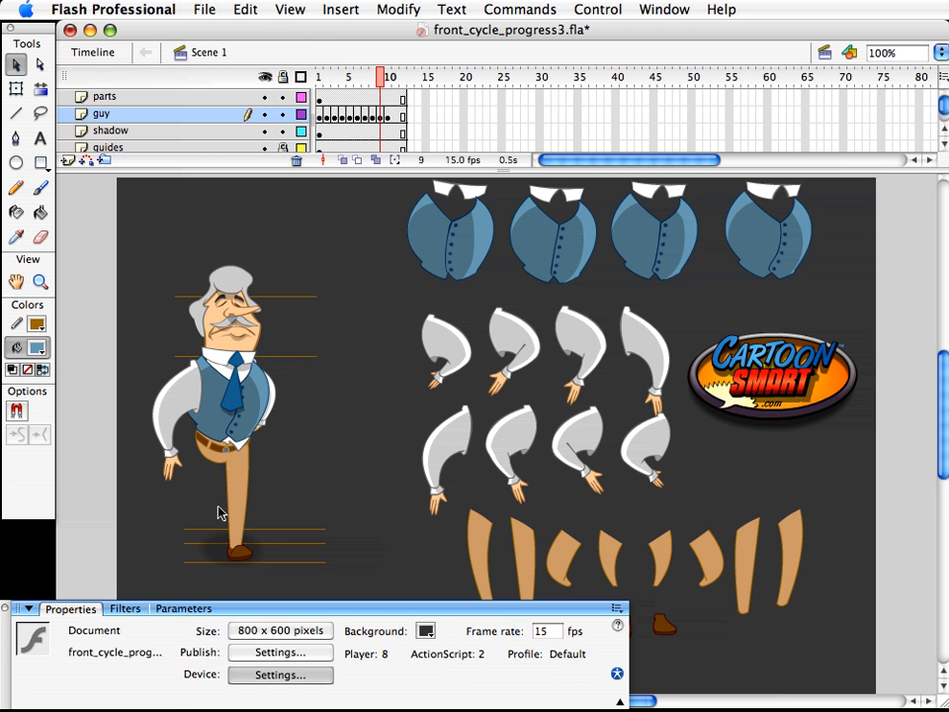
# - Paste the copied leg and shoe in place on frame 9 and shift them left by 50 pixels
pyautogui.press('super+shift+v')
pyautogui.hotkey('shift', 'Left')
pyautogui.hotkey('shift', 'Left')
pyautogui.hotkey('shift', 'Left')
pyautogui.hotkey('shift', 'Left')
pyautogui.hotkey('shift', 'Left')
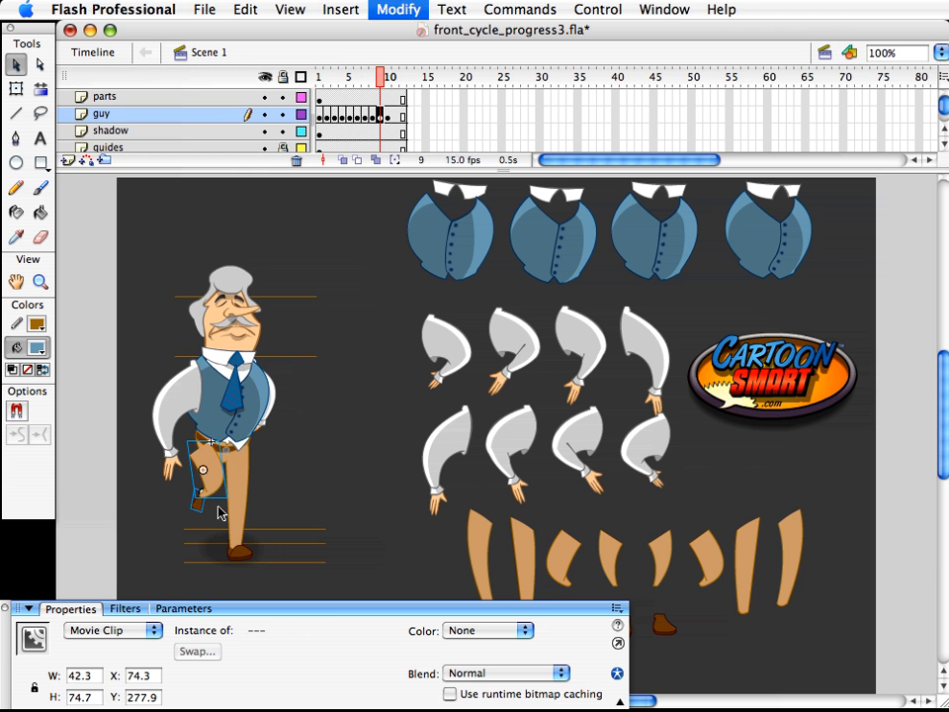
# - Flip the pasted leg and shoe horizontally and nudge them into place under the belt at X 69.3, Y 279.9
pyautogui.press('Down')
pyautogui.press('Down')
pyautogui.press('Down')
pyautogui.press('Right')
pyautogui.press('Right')
pyautogui.press('Down')
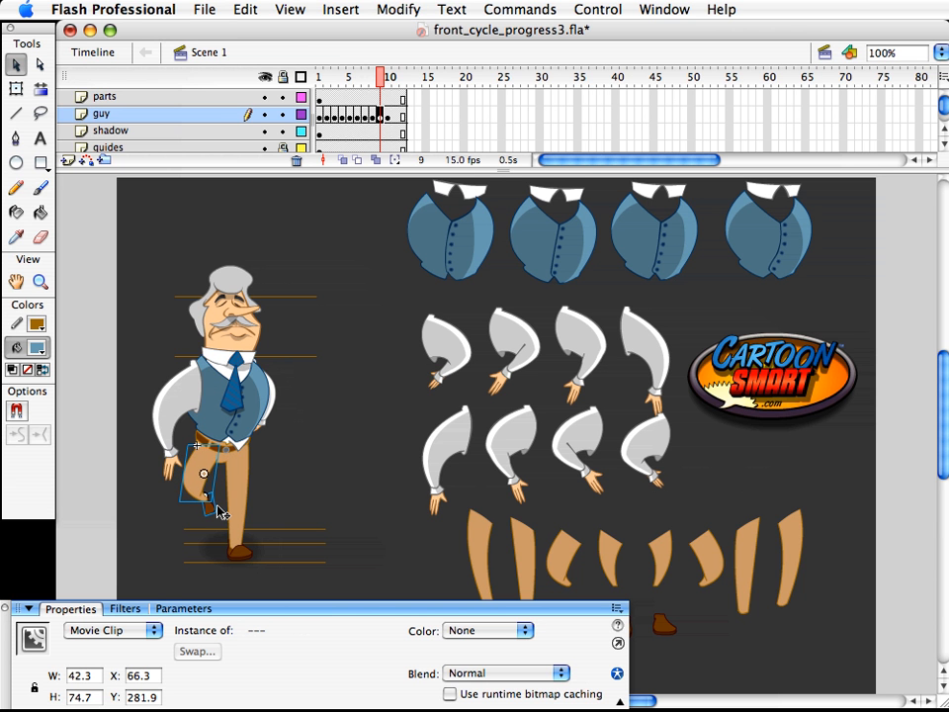
pyautogui.press('Right')
pyautogui.press('Down')
pyautogui.hotkey('ctrl', 'Up')
pyautogui.press('Up')
pyautogui.press('Up')
pyautogui.press('Up')
pyautogui.press('Right')
pyautogui.press('Right')
# - Rotate the raised leg and shoe on frame 9 slightly counter-clockwise and nudge them right by 4 pixels
pyautogui.press('q')
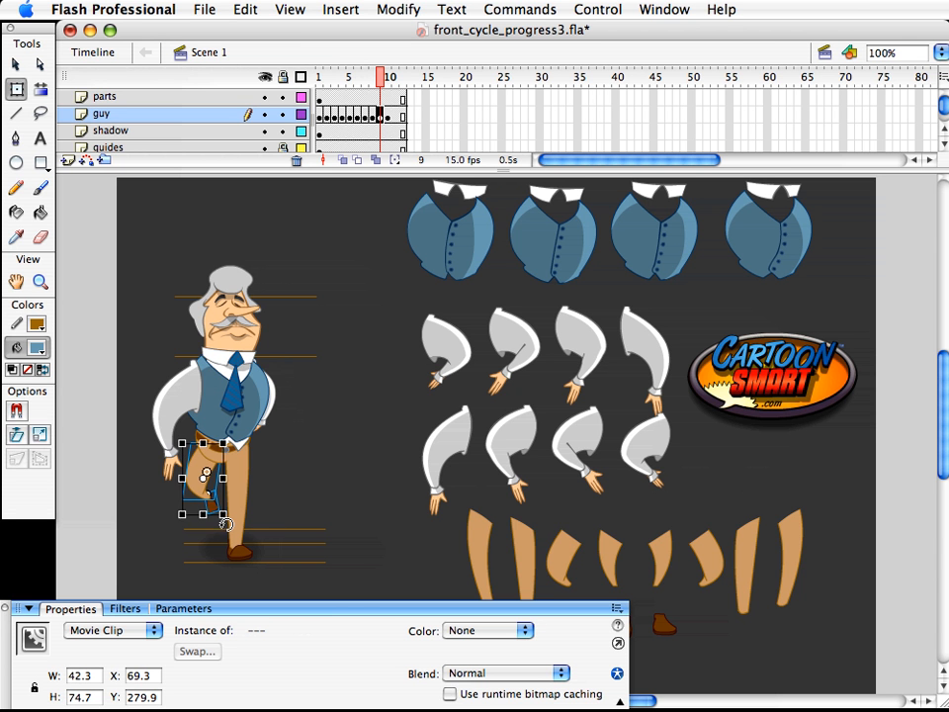
pyautogui.moveTo(225, 525); pyautogui.dragTo(231, 522)
pyautogui.press('v')
pyautogui.press('Right')
pyautogui.press('Right')
pyautogui.press('Right')
pyautogui.press('Right')
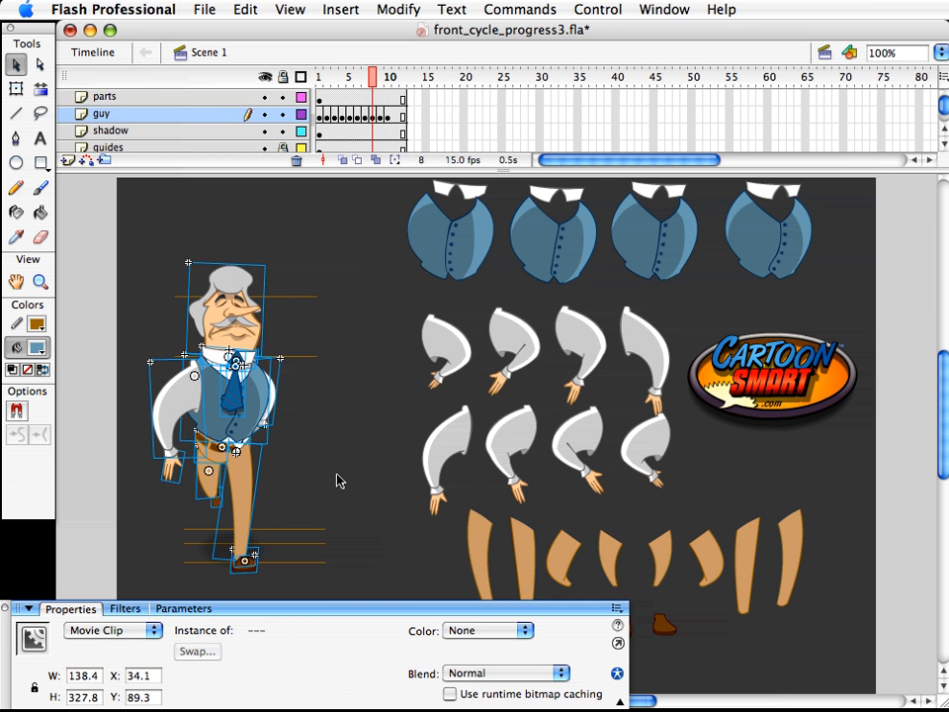
# - Compare frames 8 and 9, and raise the whole upper body on frame 9 by 3 pixels, leaving out the legs
pyautogui.press('.')
pyautogui.press('.')
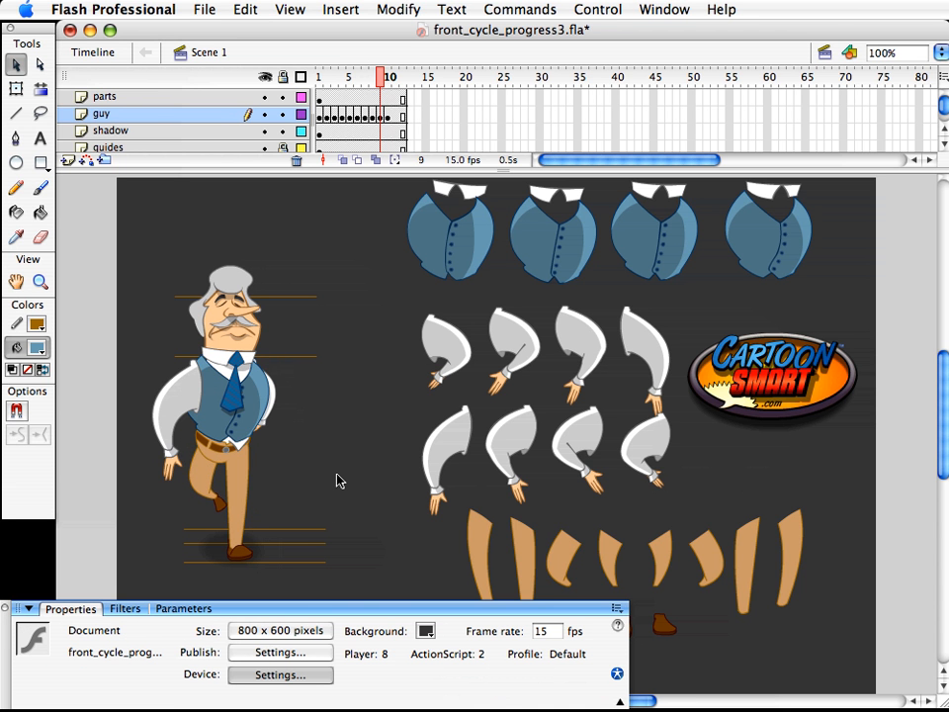
pyautogui.press(',')
pyautogui.press('.')
pyautogui.moveTo(273, 491); pyautogui.dragTo(123, 240)
pyautogui.press('Up')
pyautogui.press('Up')
pyautogui.press('Up')
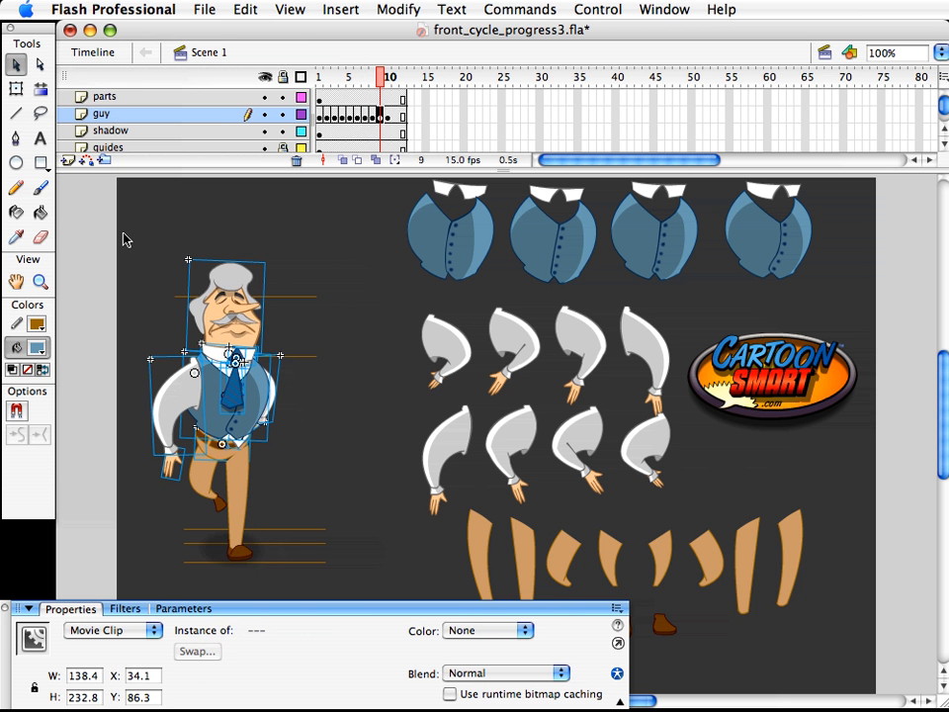
# - Send the straight supporting leg on frame 9 behind the belt and the other body parts
pyautogui.click(243, 497)
pyautogui.click(243, 500)
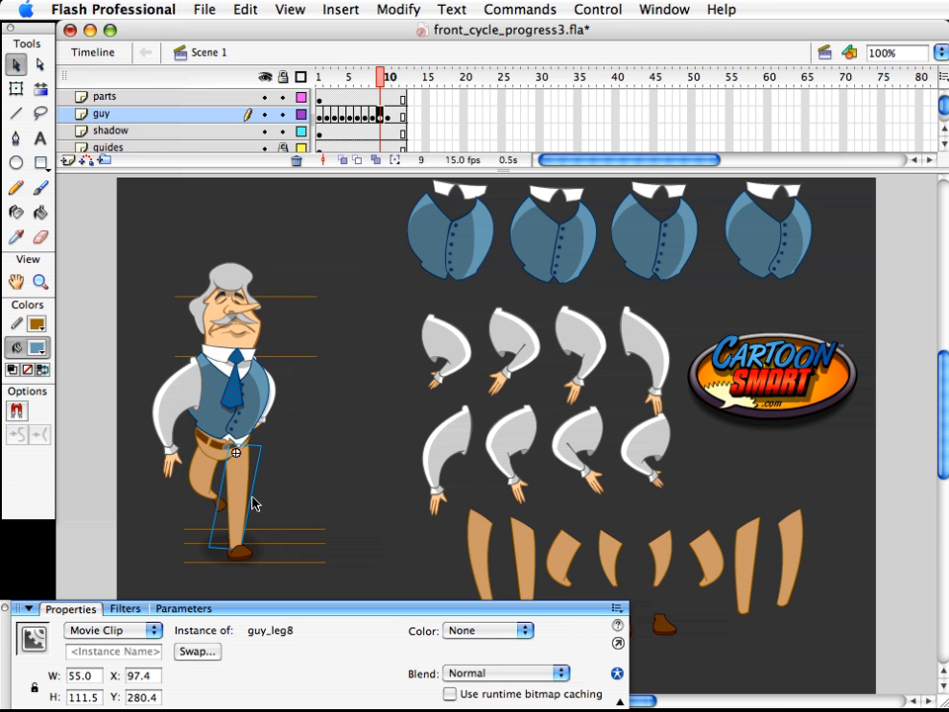
pyautogui.hotkey('alt', 'shift', 'Down')
# - Flip back and forth between frames 8, 9 and 10 to compare the leg and body motion around frame 9
pyautogui.press(',')
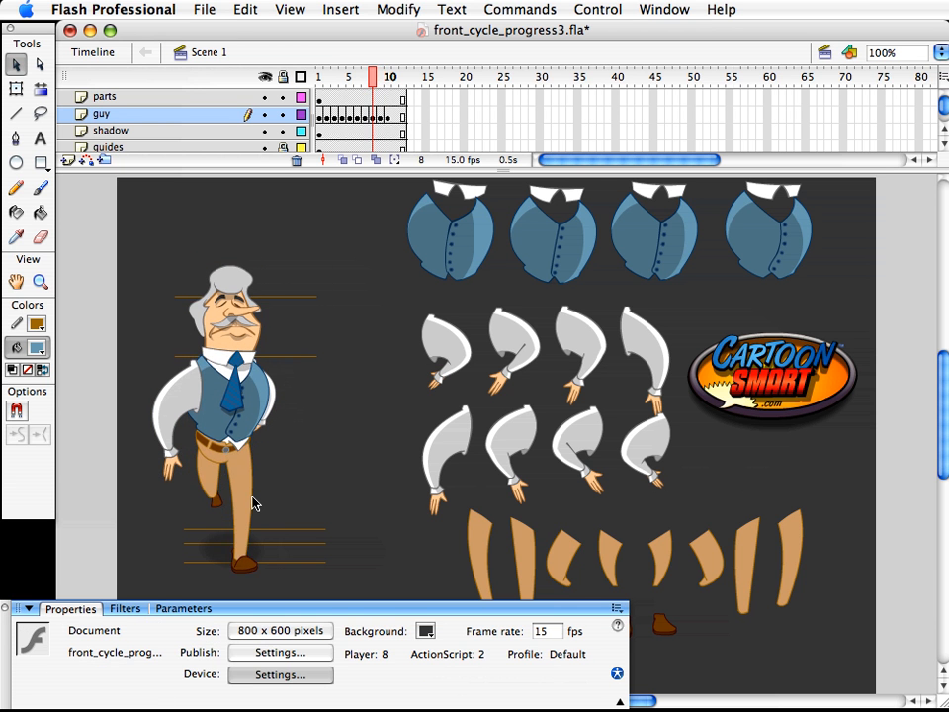
pyautogui.press('.')
pyautogui.press('.')
pyautogui.press(',')
pyautogui.press('.')
pyautogui.press(',')
pyautogui.press(',')
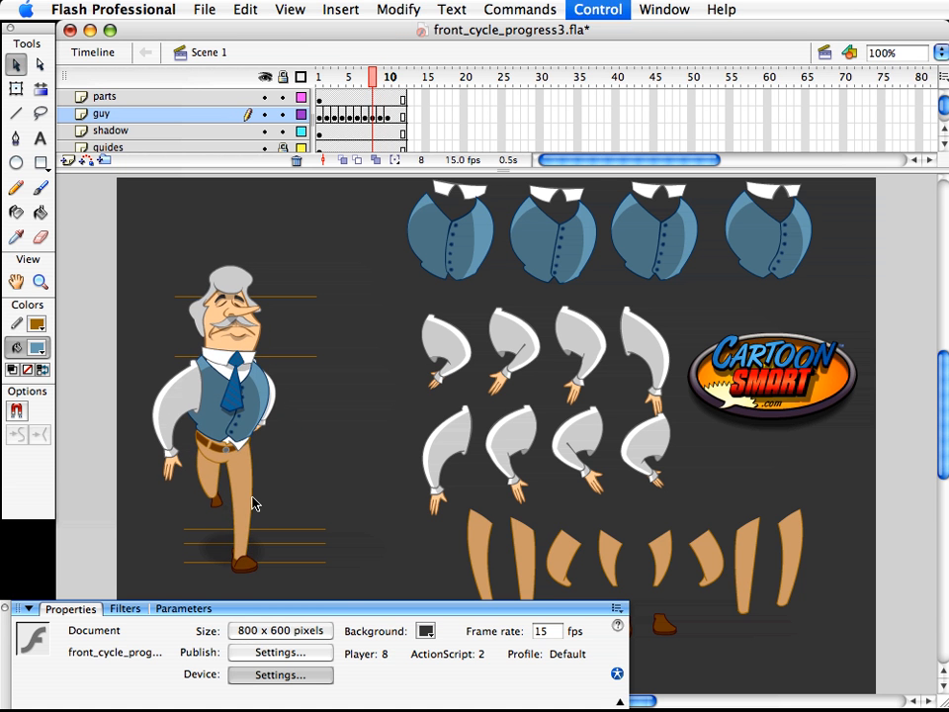
pyautogui.press(',')
pyautogui.press('.')
pyautogui.press('.')
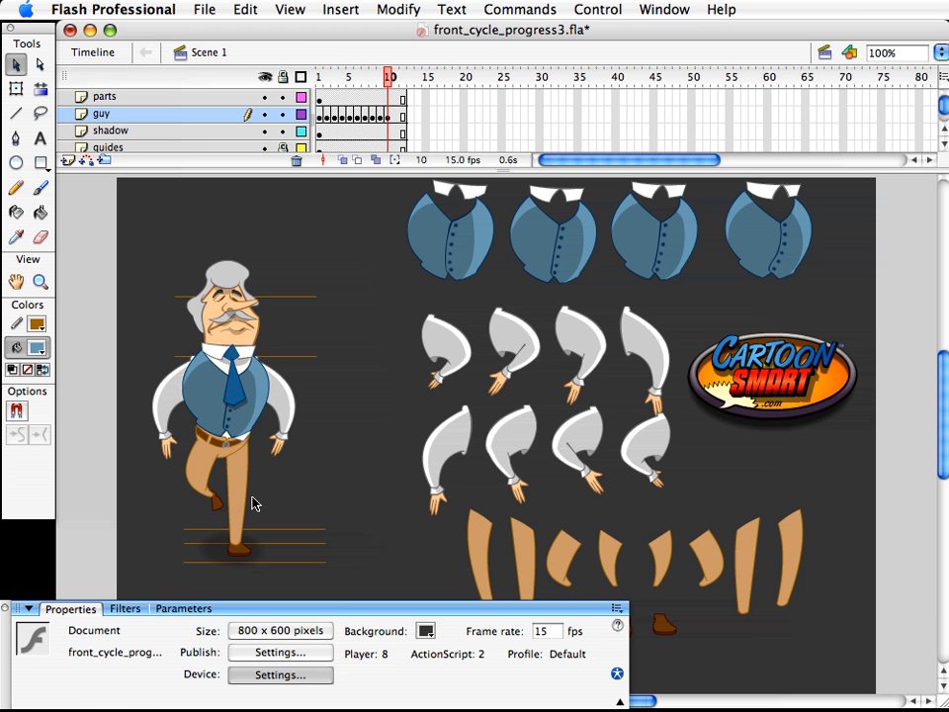
pyautogui.press(',')
# - Rotate the raised leg slightly on frame 9 and turn its shoe clockwise to nearly upright, nudging the shoe right
pyautogui.click(188, 477)
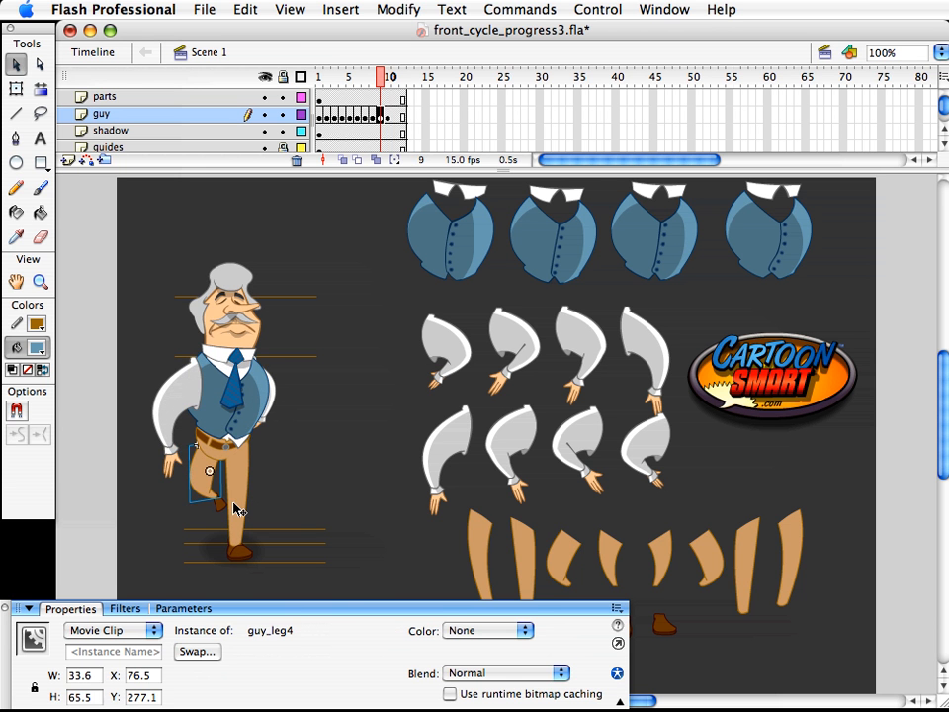
pyautogui.press('q')
pyautogui.moveTo(234, 508); pyautogui.dragTo(218, 503)
pyautogui.press('v')
pyautogui.click(226, 510)
pyautogui.press('q')
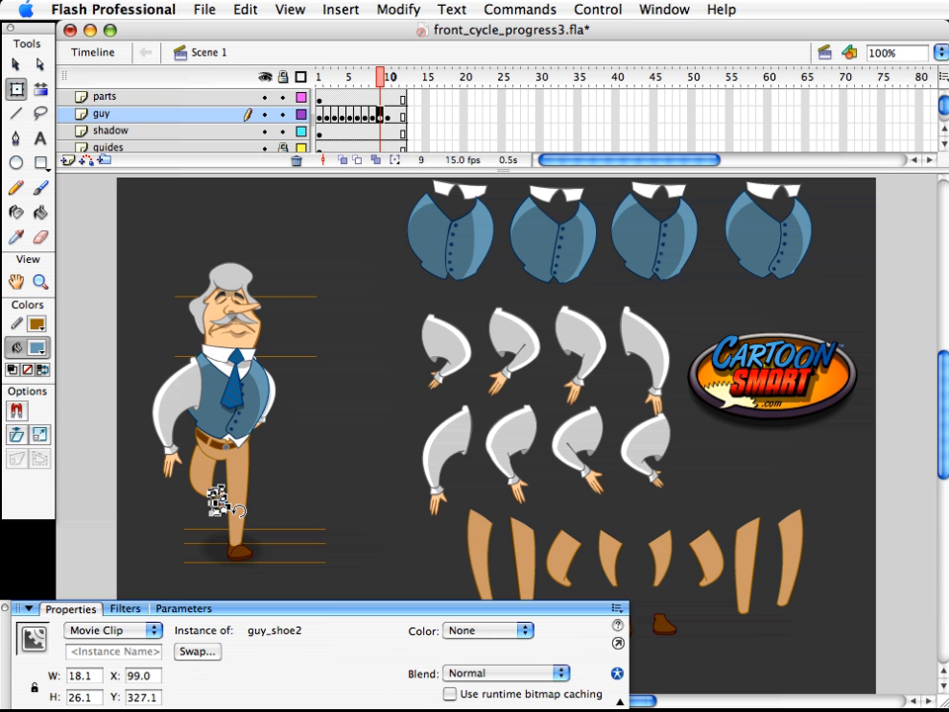
pyautogui.press('v')
pyautogui.press('Right')
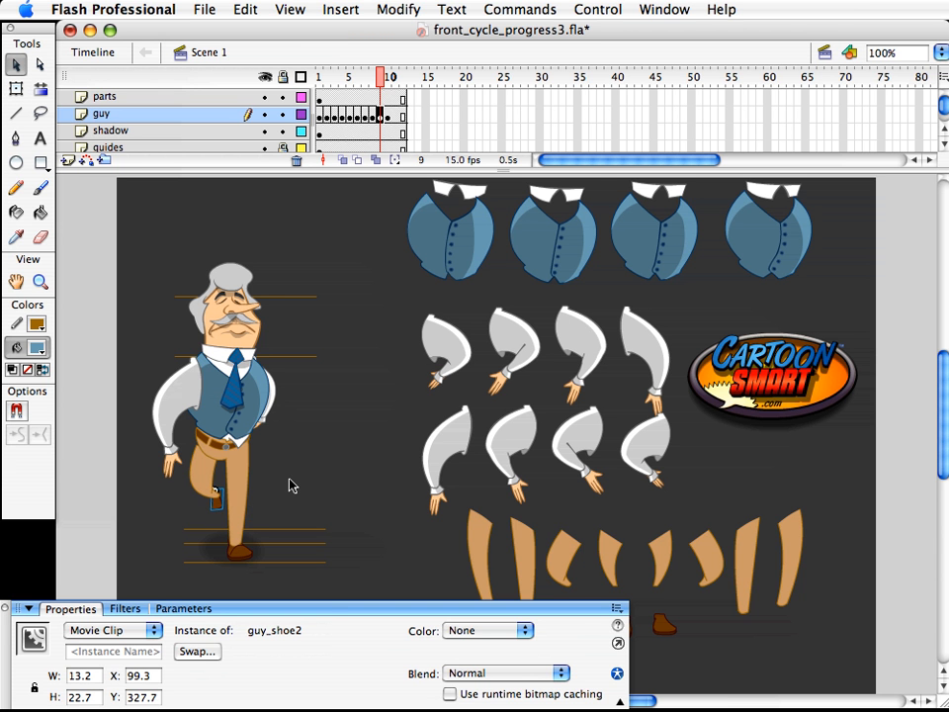
# - Replace the raised leg on frame 9 with a copy of frame 8's guy_leg7, pasted in place and sent to the back
pyautogui.press('Return')
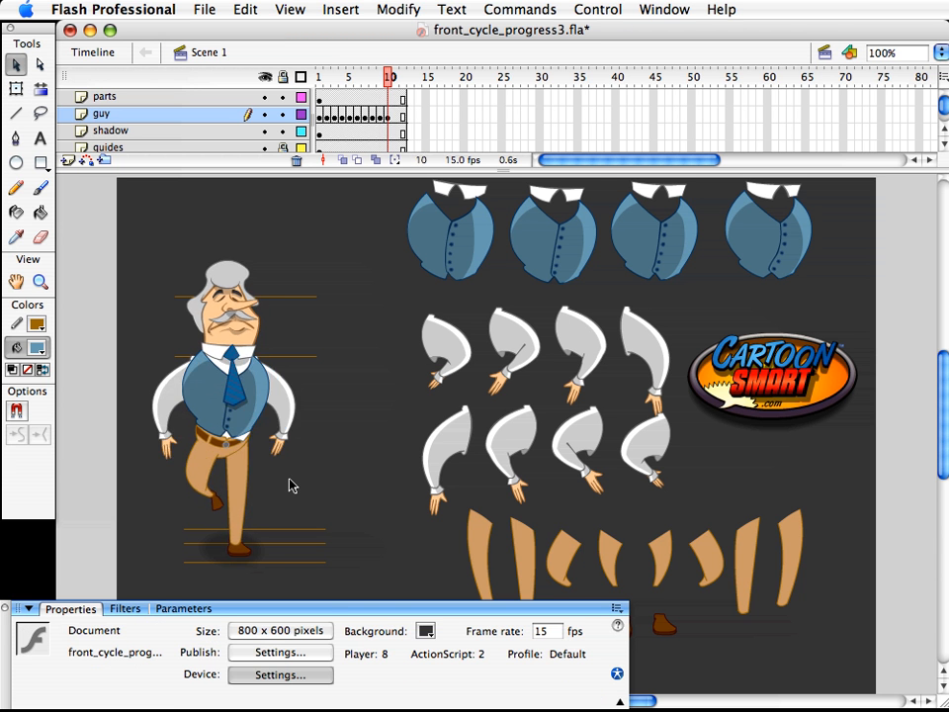
pyautogui.press(',')
pyautogui.press(',')
pyautogui.press(',')
pyautogui.press('.')
pyautogui.press('.')
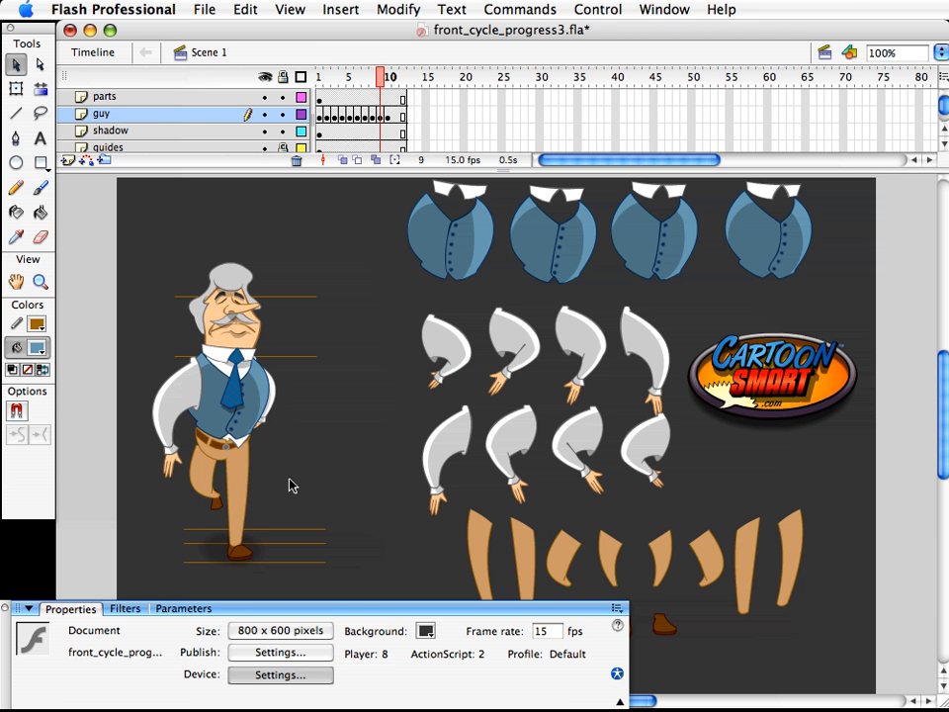
pyautogui.press(',')
pyautogui.click(205, 489)
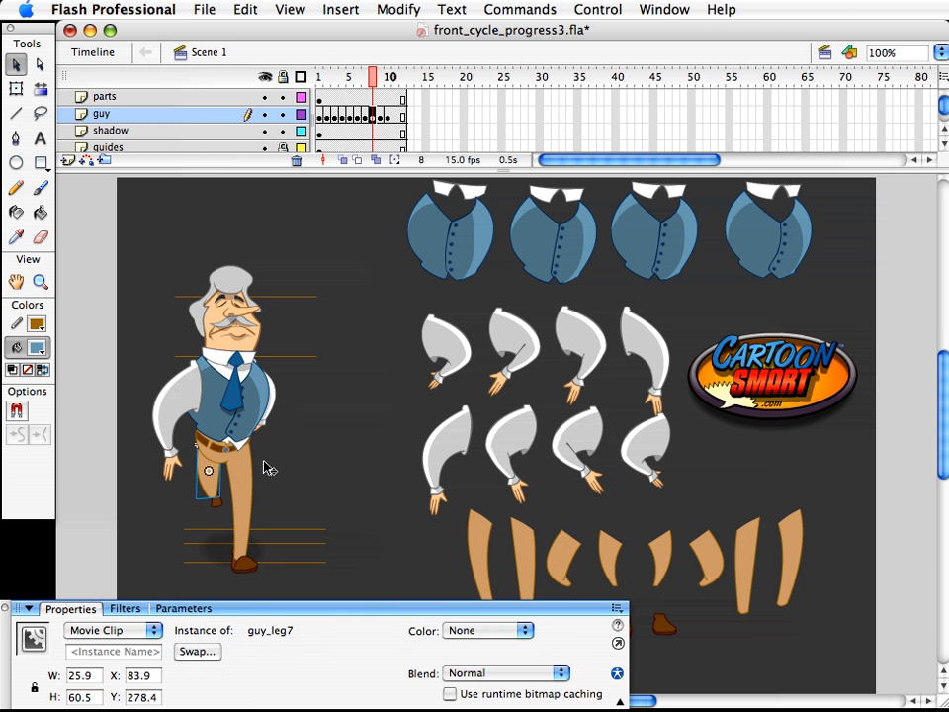
pyautogui.press('.')
pyautogui.click(218, 486)
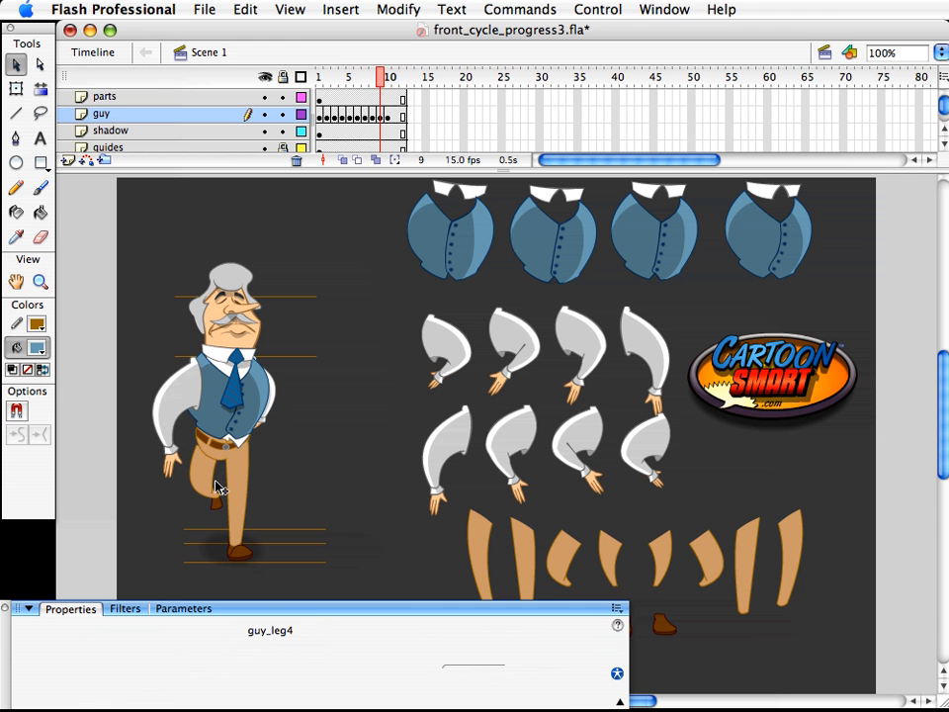
pyautogui.press('Delete')
pyautogui.press('super+shift+v')
pyautogui.press('super+shift+Down')
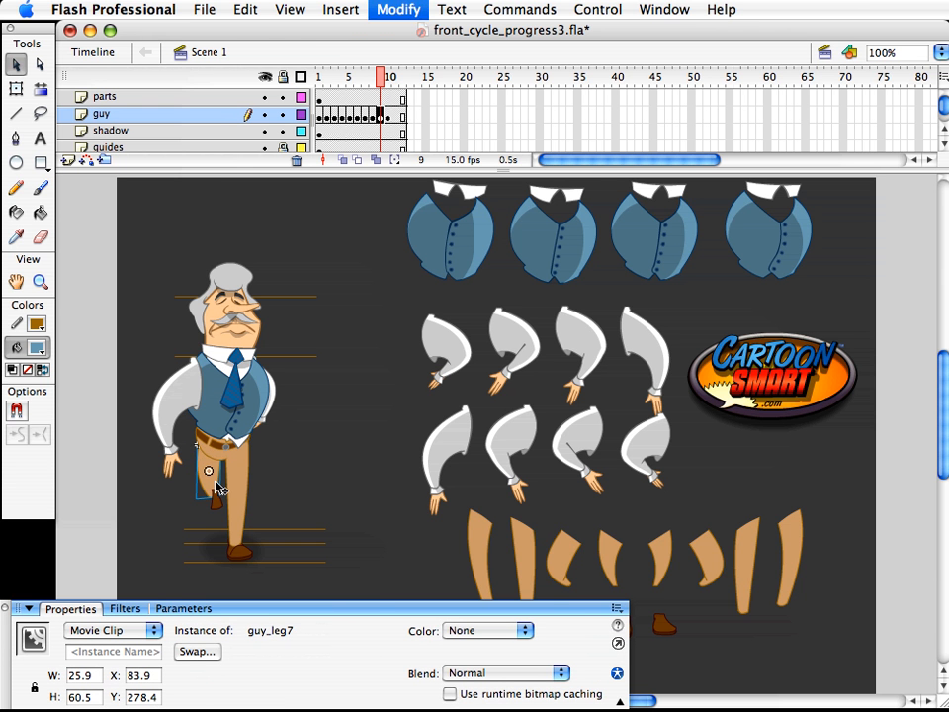
# - Nudge the raised leg's shoe on frame 9 left by 3 pixels to fit the new leg
pyautogui.press('q')
pyautogui.press('v')
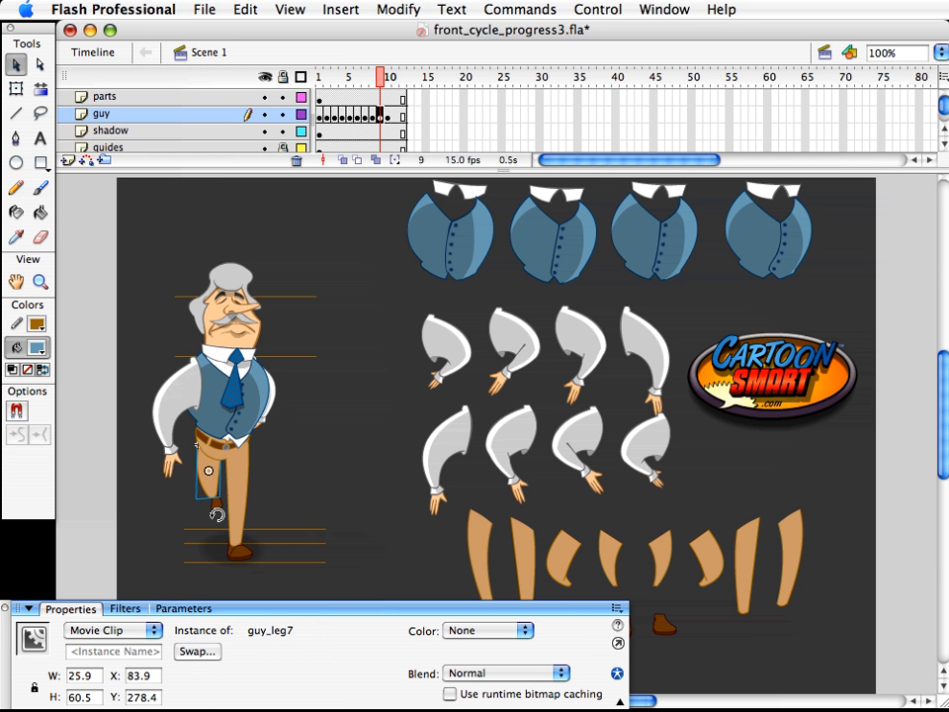
pyautogui.click(217, 513)
pyautogui.press('Left')
pyautogui.press('Left')
pyautogui.press('Left')
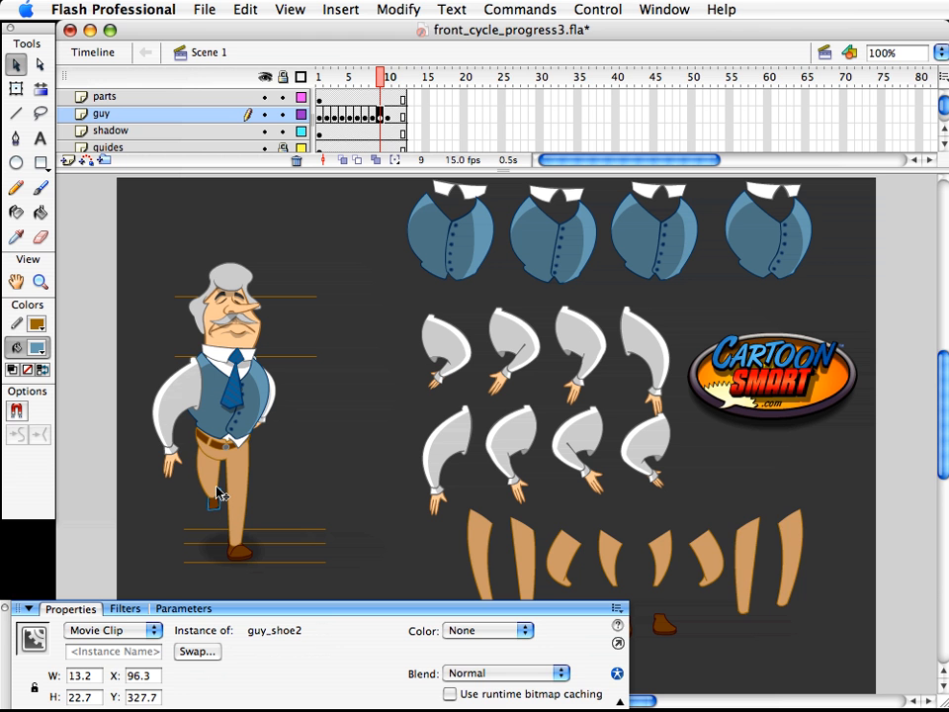
# - Scale the raised leg on frame 9 to 105%
pyautogui.click(218, 490)
pyautogui.press('super+alt+s')
pyautogui.write('105')
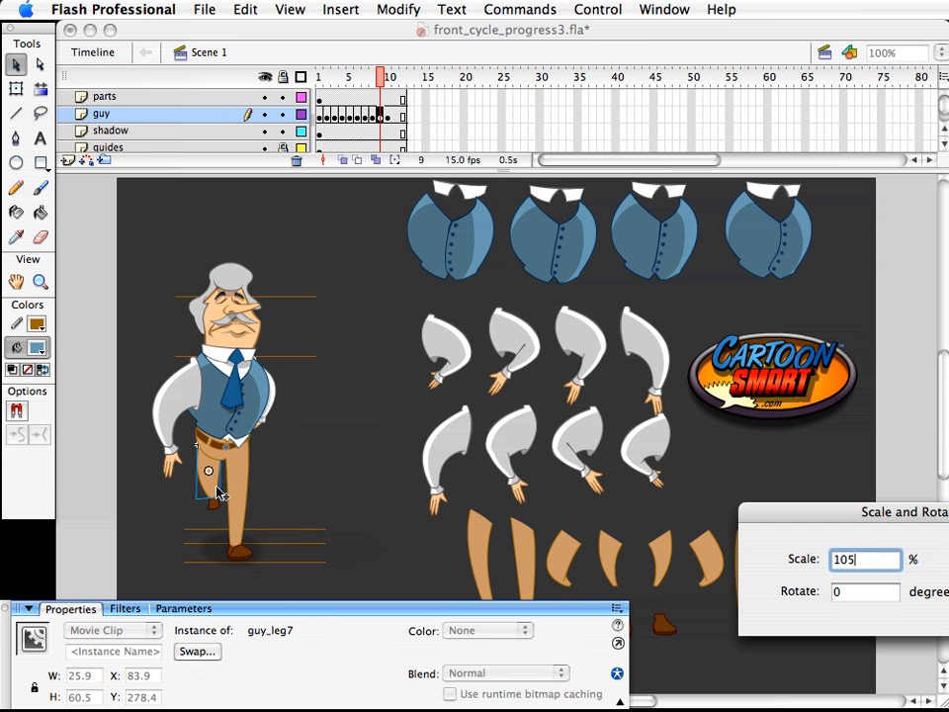
pyautogui.press('Return')
pyautogui.press('super+shift+a')
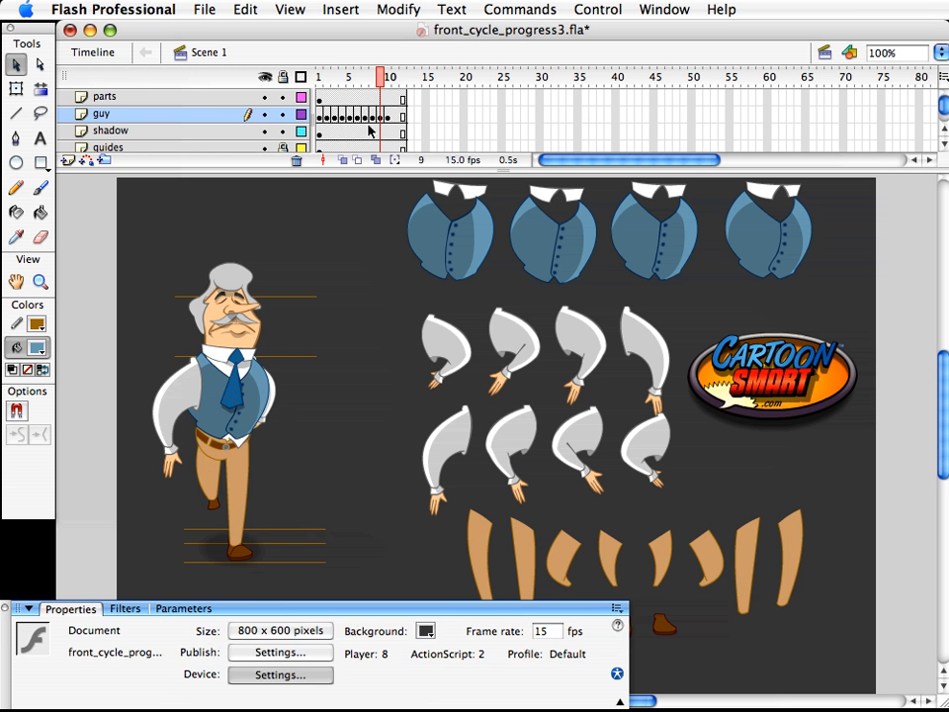
# - Compare the arms on frames 9 and 10, and swap frame 9's guy_arm2 for the guy_arm6 symbol
pyautogui.moveTo(381, 78)
pyautogui.mouseDown()
pyautogui.moveTo(367, 78)
pyautogui.moveTo(389, 78)
pyautogui.moveTo(360, 87)
pyautogui.moveTo(404, 82)
pyautogui.moveTo(365, 80)
pyautogui.moveTo(390, 84)
pyautogui.mouseUp()
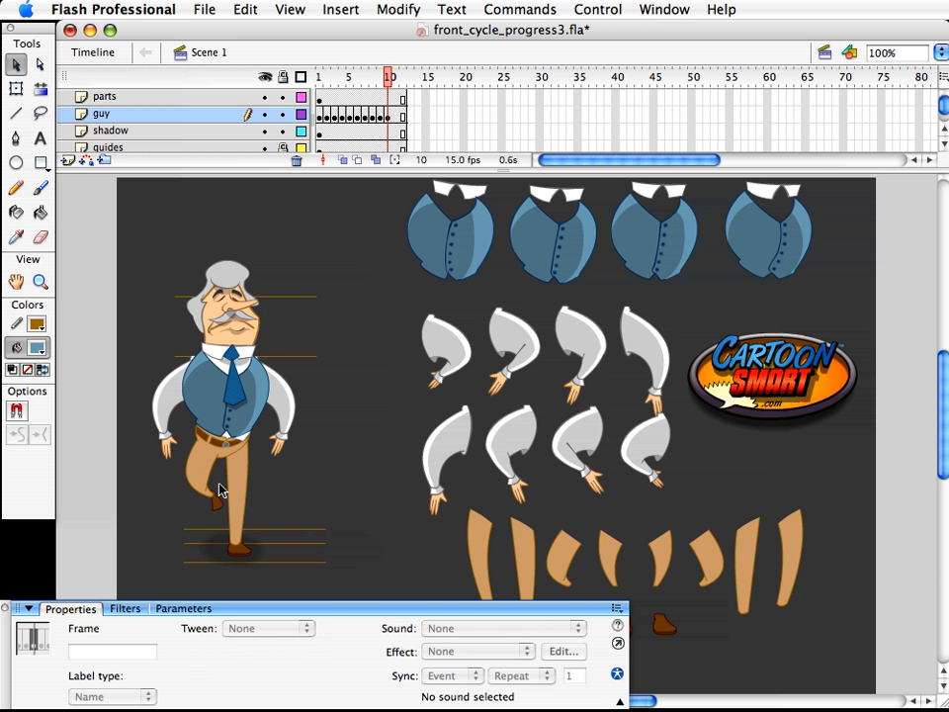
pyautogui.moveTo(388, 83)
pyautogui.mouseDown()
pyautogui.moveTo(375, 87)
pyautogui.moveTo(391, 87)
pyautogui.moveTo(384, 89)
pyautogui.mouseUp()
pyautogui.click(271, 445)
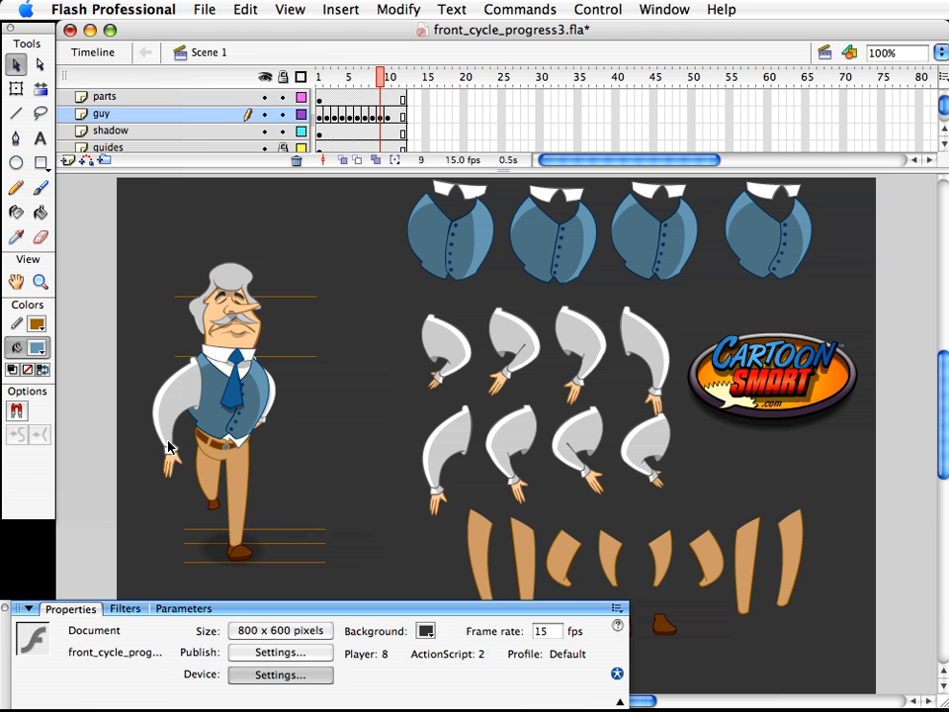
pyautogui.click(184, 416)
pyautogui.press('q')
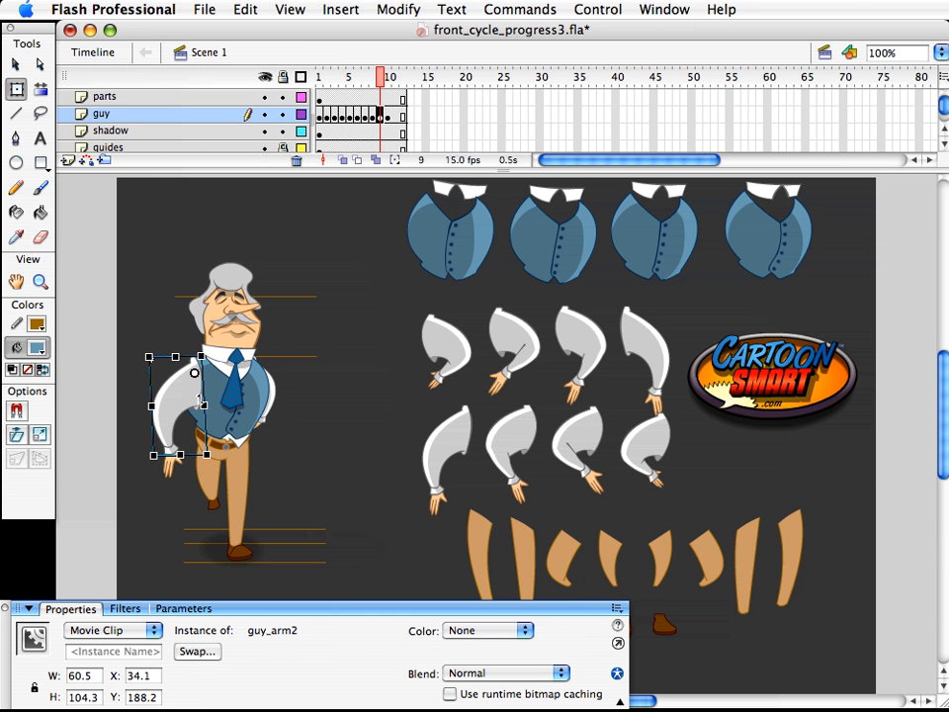
pyautogui.click(196, 651)
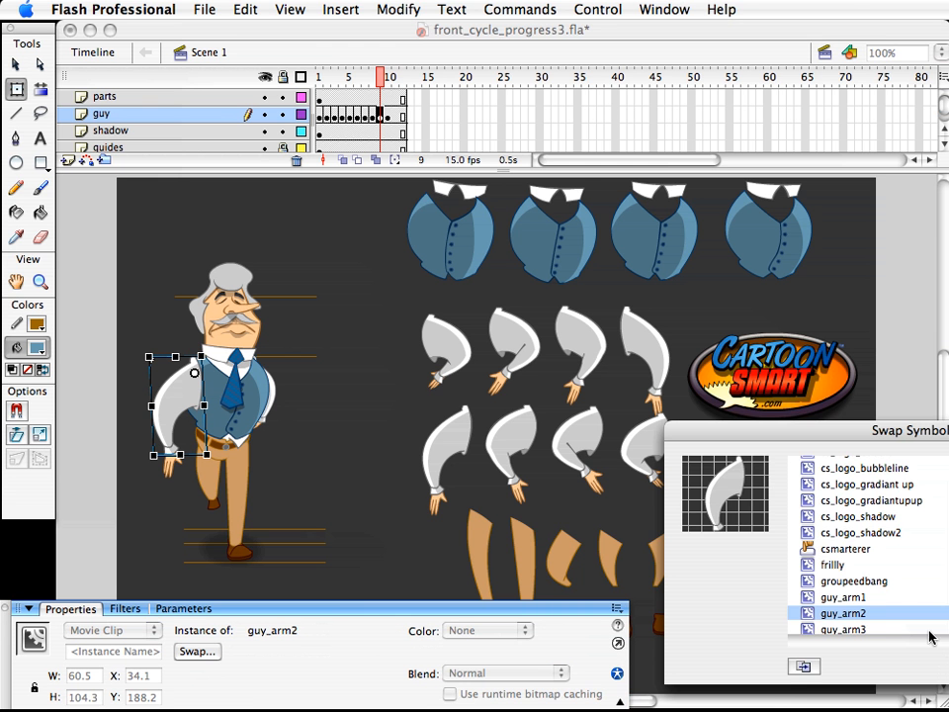
pyautogui.moveTo(848, 441); pyautogui.dragTo(820, 447)
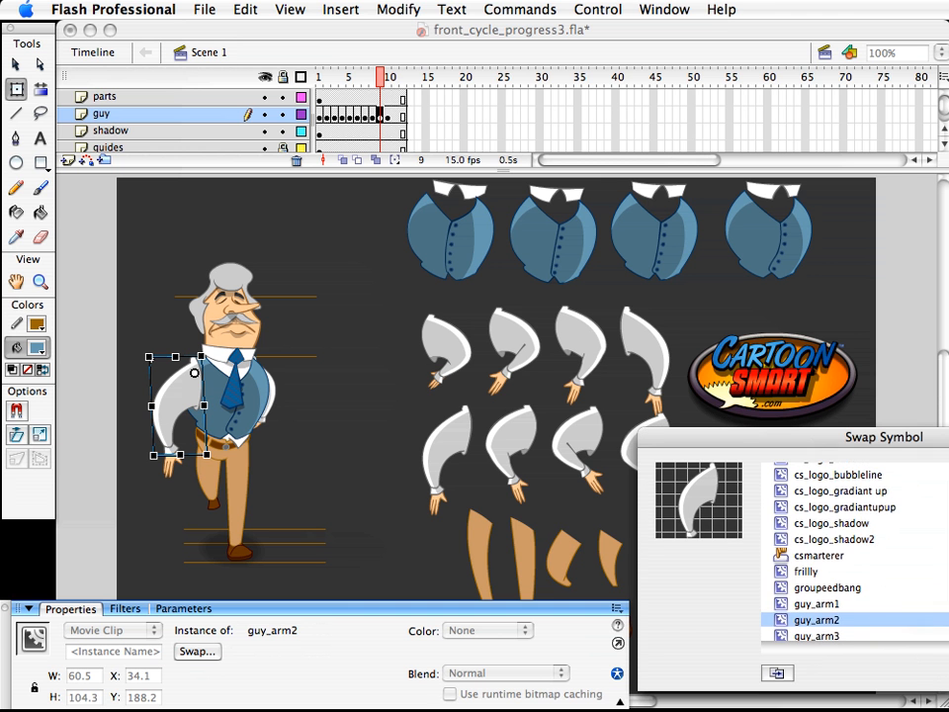
pyautogui.scroll(-1, 856, 549)
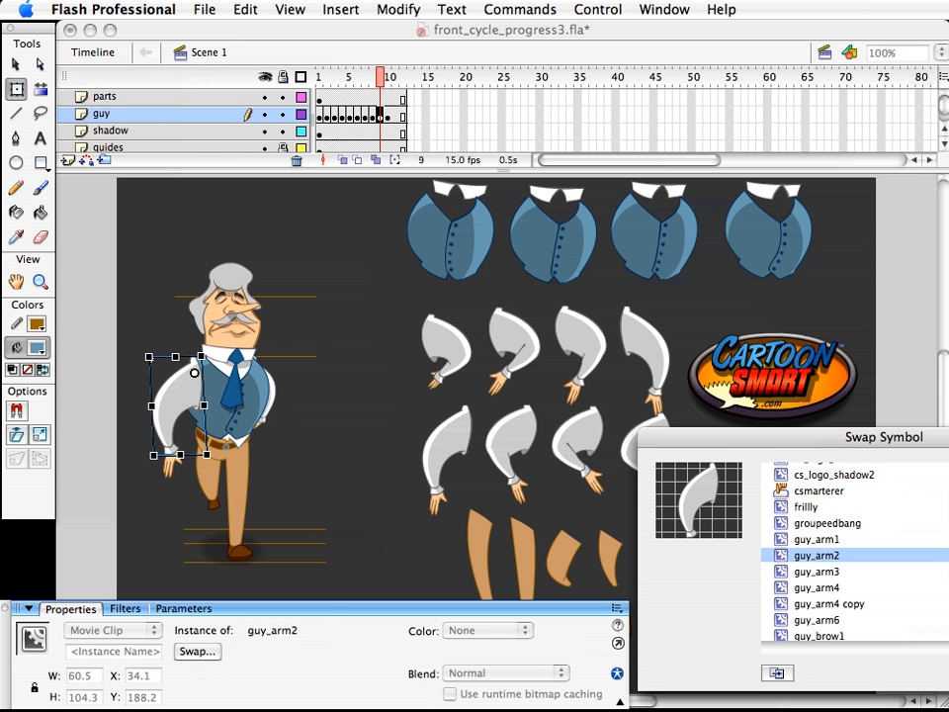
pyautogui.click(869, 620)
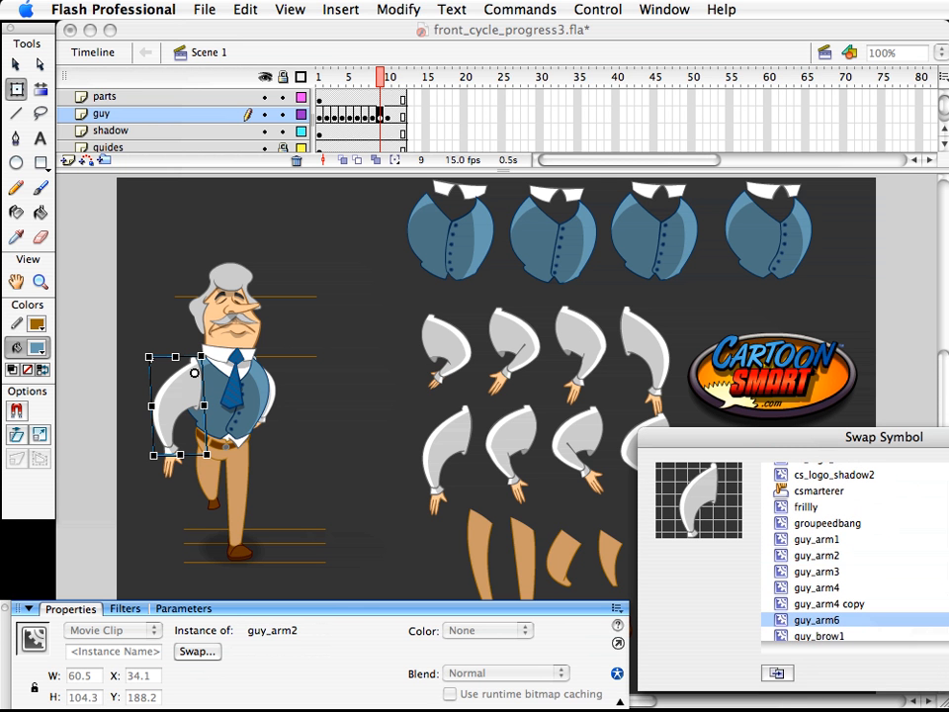
pyautogui.press('Return')
pyautogui.press('v')
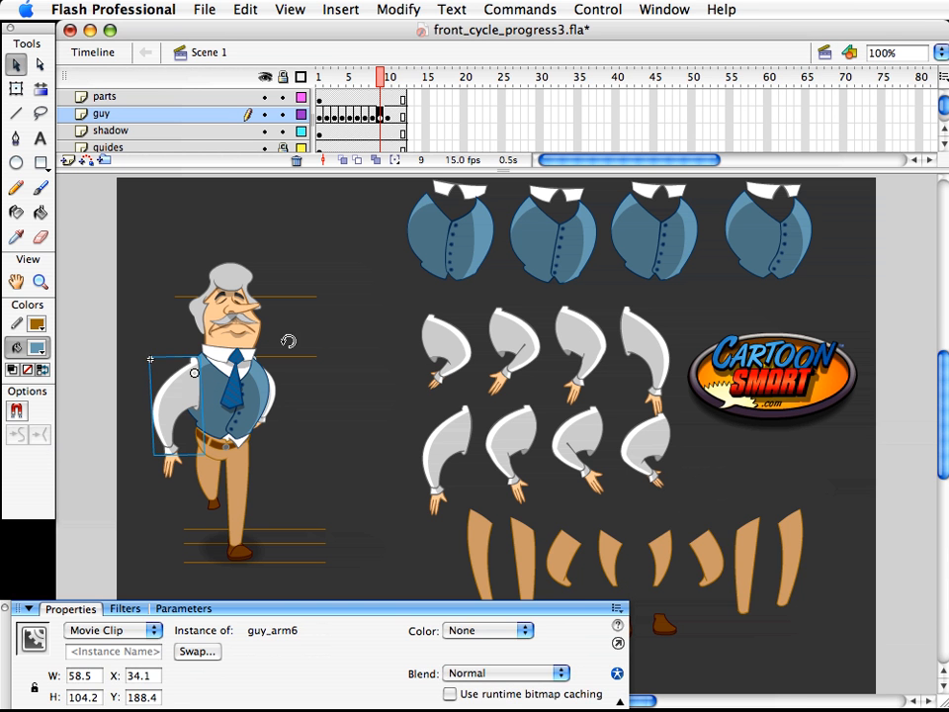
# - Rotate the swapped arm and its hand slightly clockwise and nudge them left and up to X 29.4, Y 185.4
pyautogui.click(288, 341)
pyautogui.click(193, 406)
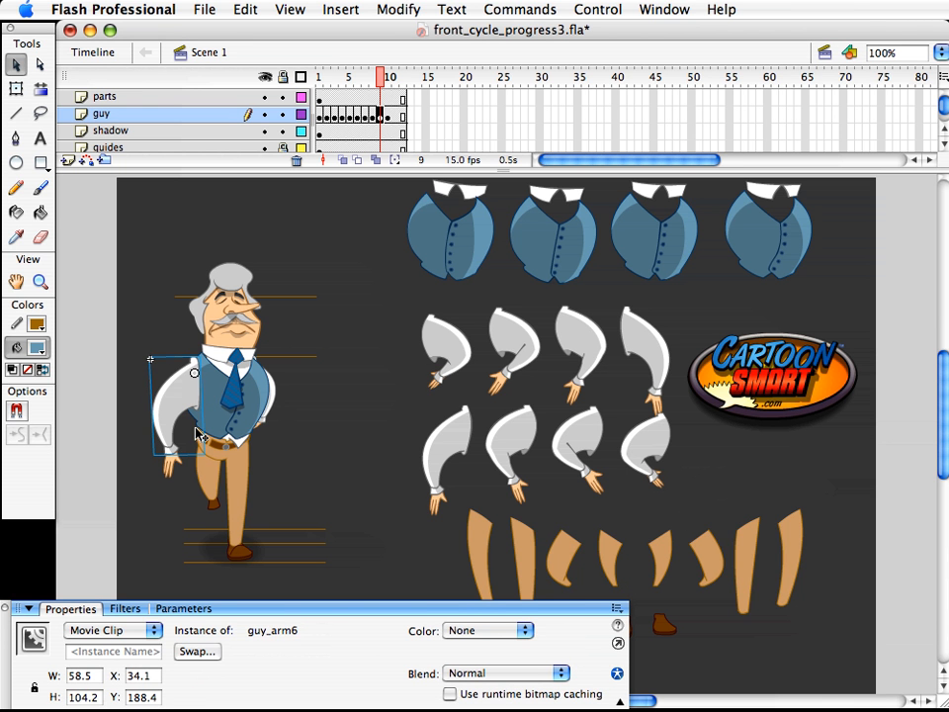
pyautogui.keyDown('shift'); pyautogui.click(179, 481); pyautogui.keyUp('shift')
pyautogui.press('q')
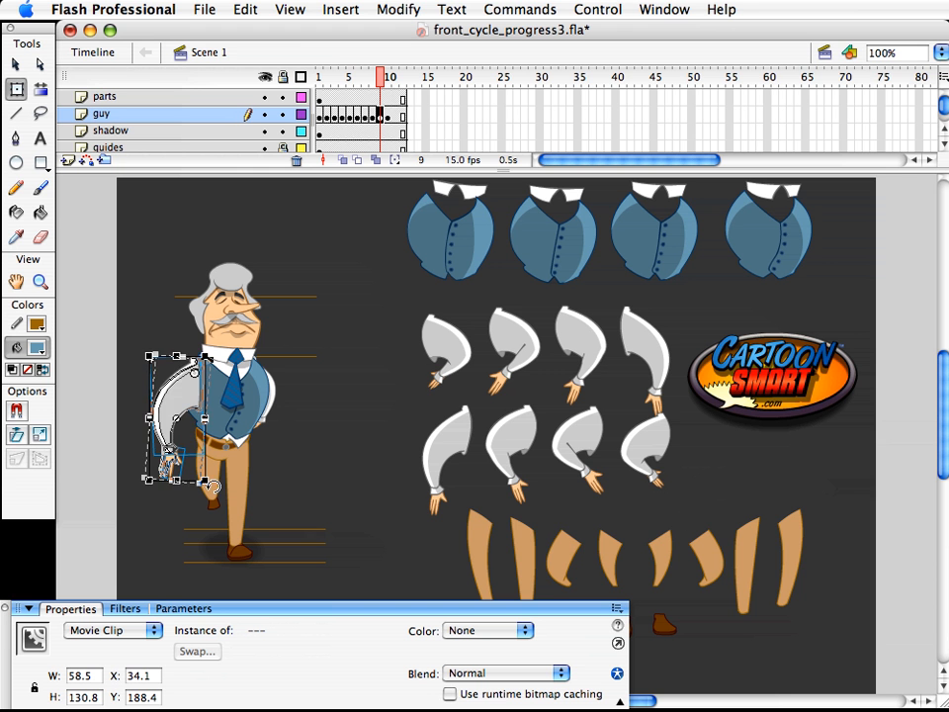
pyautogui.moveTo(214, 487); pyautogui.dragTo(212, 487)
pyautogui.press('Left')
pyautogui.press('Left')
pyautogui.press('Left')
pyautogui.press('Left')
pyautogui.press('Left')
pyautogui.press('Up')
pyautogui.press('Left')
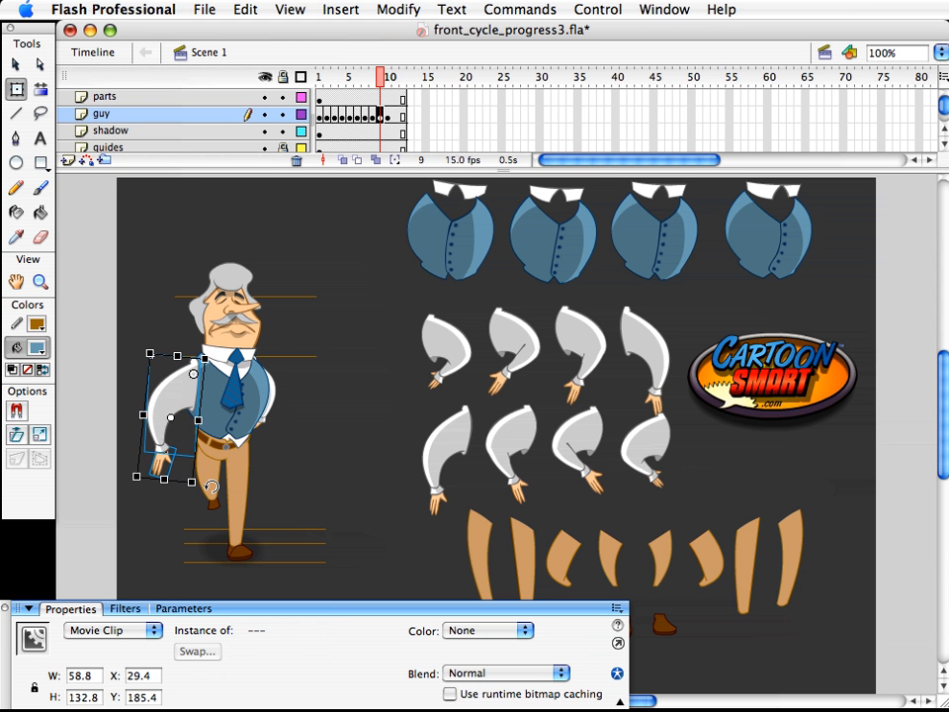
# - Rotate the opposite arm and hand on frame 9 counter-clockwise and move them right by 10 pixels and down slightly
pyautogui.click(260, 423)
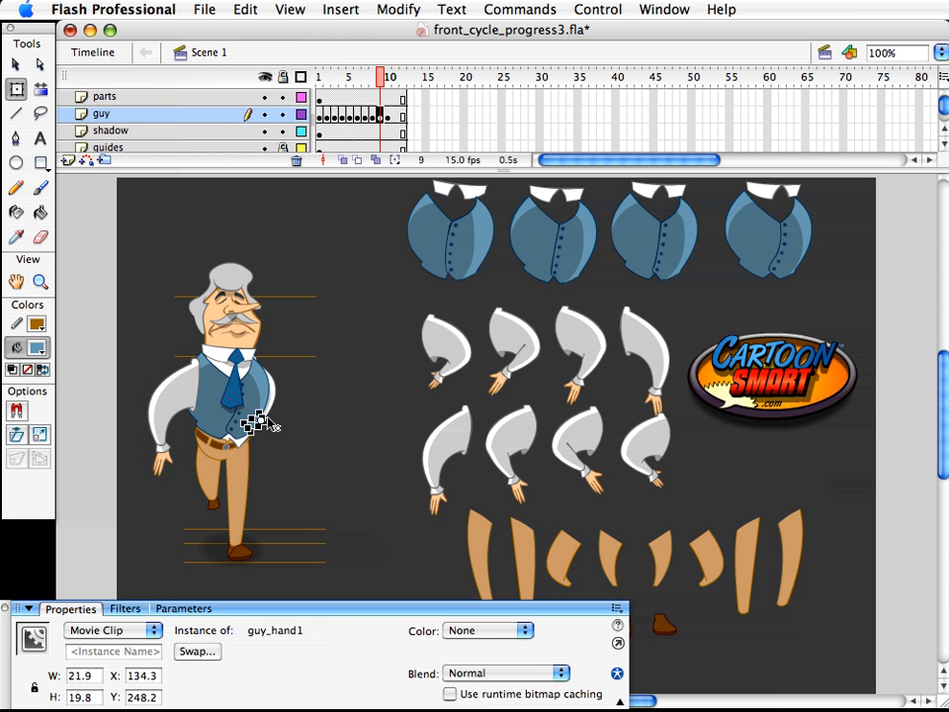
pyautogui.press('v')
pyautogui.keyDown('shift'); pyautogui.click(277, 418); pyautogui.keyUp('shift')
pyautogui.press('q')
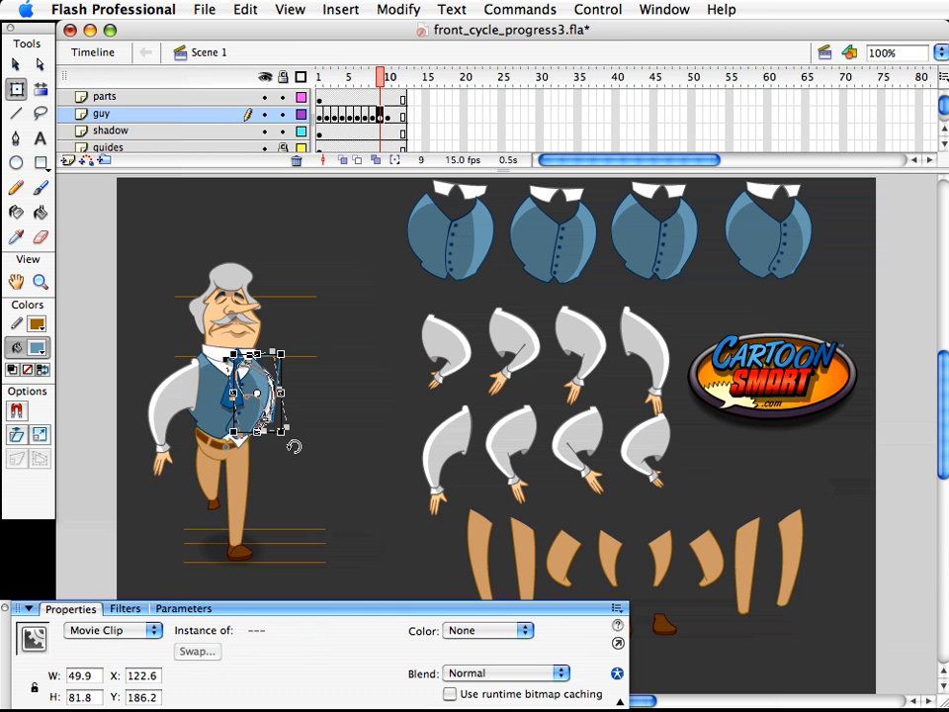
pyautogui.moveTo(294, 447); pyautogui.dragTo(296, 445)
pyautogui.hotkey('shift', 'Right')
pyautogui.press('Down')
# - Scale that arm and hand to 110% and rotate them slightly back clockwise to fit the shoulder
pyautogui.hotkey('ctrl', 'alt', 's')
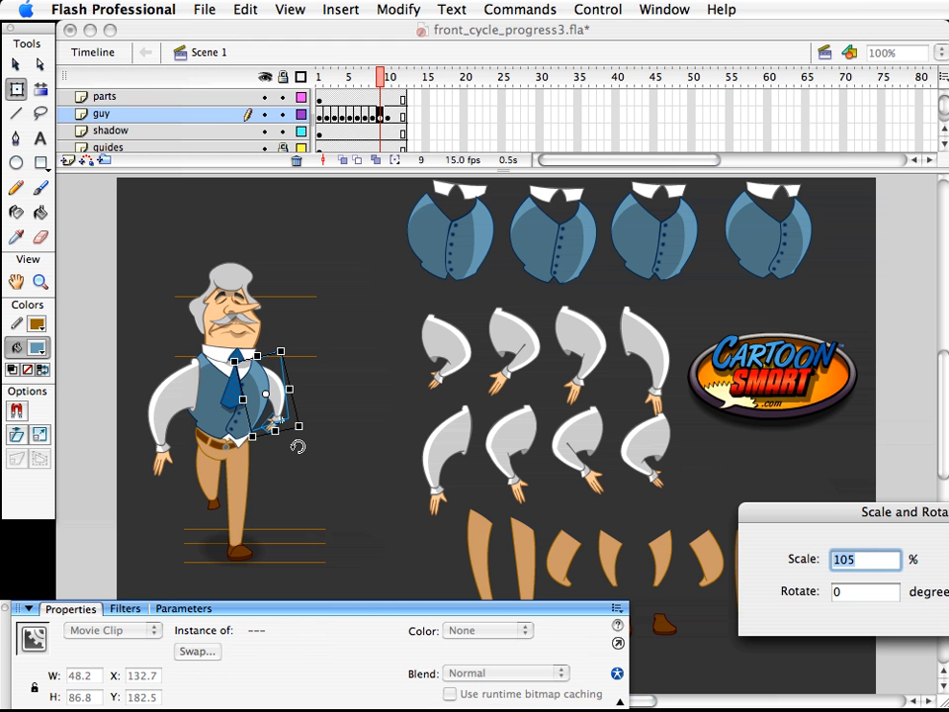
pyautogui.write('110')
pyautogui.press('Return')
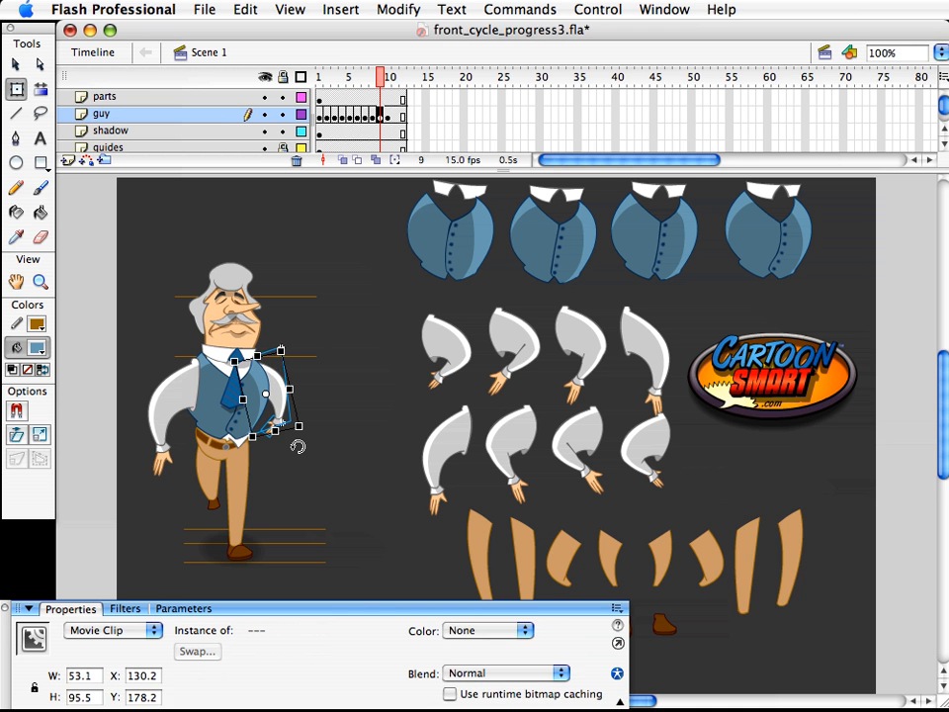
pyautogui.moveTo(301, 441); pyautogui.dragTo(309, 440)
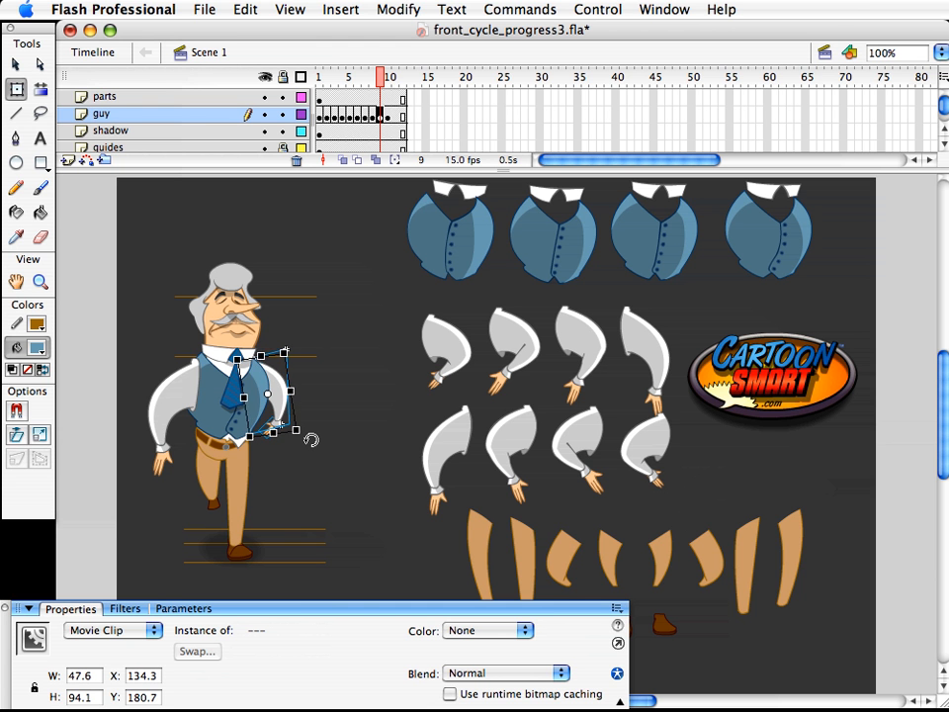
pyautogui.press('v')
pyautogui.press('Down')
pyautogui.press('Up')
pyautogui.click(284, 445)
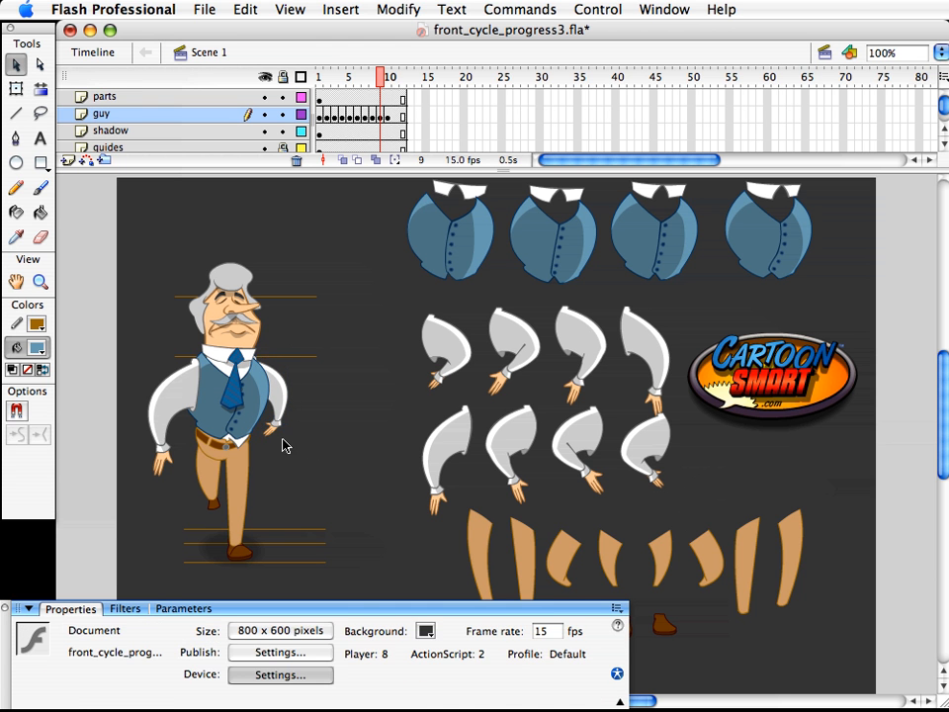
# - Rotate the enlarged arm's hand on frame 9 counter-clockwise so its fingers point down, and check the motion against the neighbouring frame
pyautogui.click(275, 442)
pyautogui.press('q')
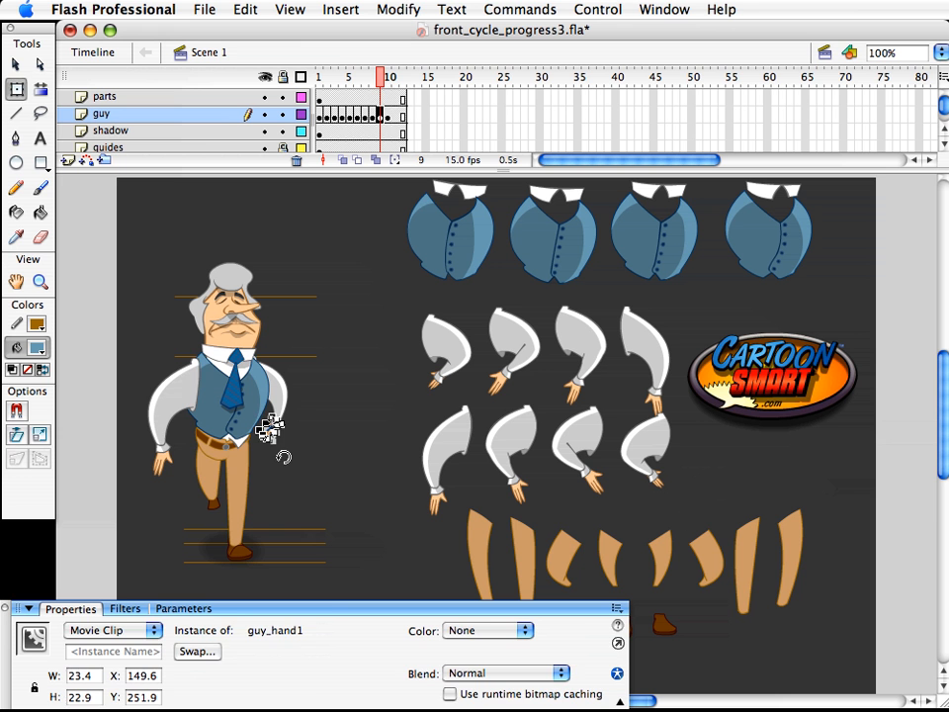
pyautogui.press('v')
pyautogui.click(319, 375)
pyautogui.moveTo(385, 84)
pyautogui.mouseDown()
pyautogui.moveTo(367, 84)
pyautogui.moveTo(390, 84)
pyautogui.moveTo(382, 84)
pyautogui.mouseUp()
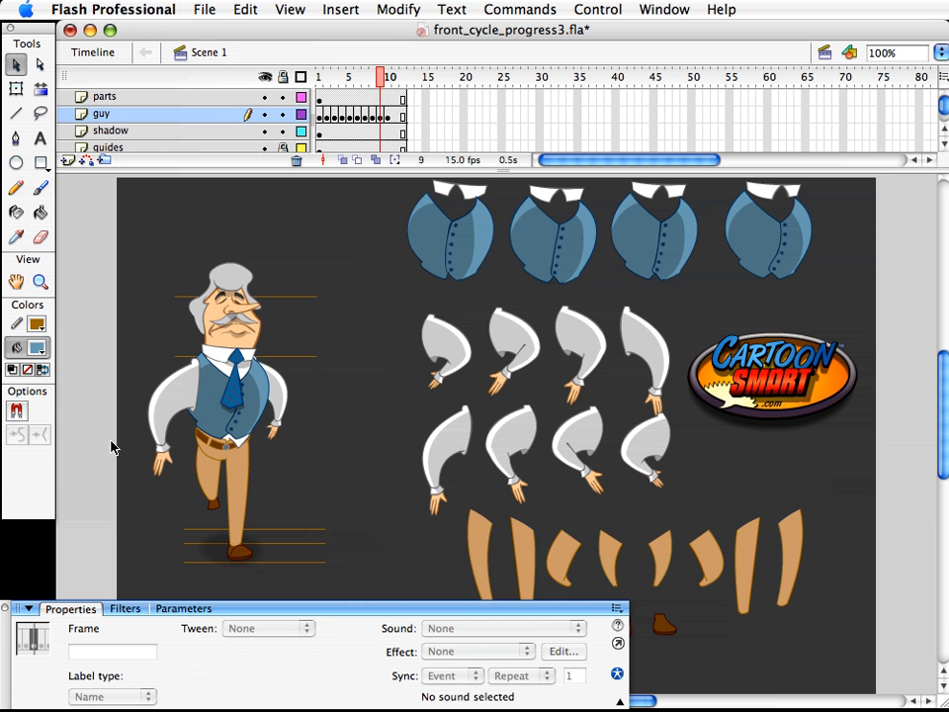
# - Rotate the larger arm's hand on frame 9 slightly so its fingers angle outward, and check it against the neighbouring frame
pyautogui.press('q')
pyautogui.click(161, 471)
pyautogui.moveTo(181, 489); pyautogui.dragTo(187, 490)
pyautogui.press('v')
pyautogui.click(310, 421)
pyautogui.moveTo(380, 99)
pyautogui.mouseDown()
pyautogui.moveTo(362, 89)
pyautogui.moveTo(393, 99)
pyautogui.moveTo(349, 99)
pyautogui.moveTo(391, 104)
pyautogui.moveTo(358, 107)
pyautogui.moveTo(380, 107)
pyautogui.mouseUp()
# - Rotate the tie and its shadow on frame 9 slightly clockwise so the tie swings away from the vest buttons
pyautogui.click(231, 390)
pyautogui.press('q')
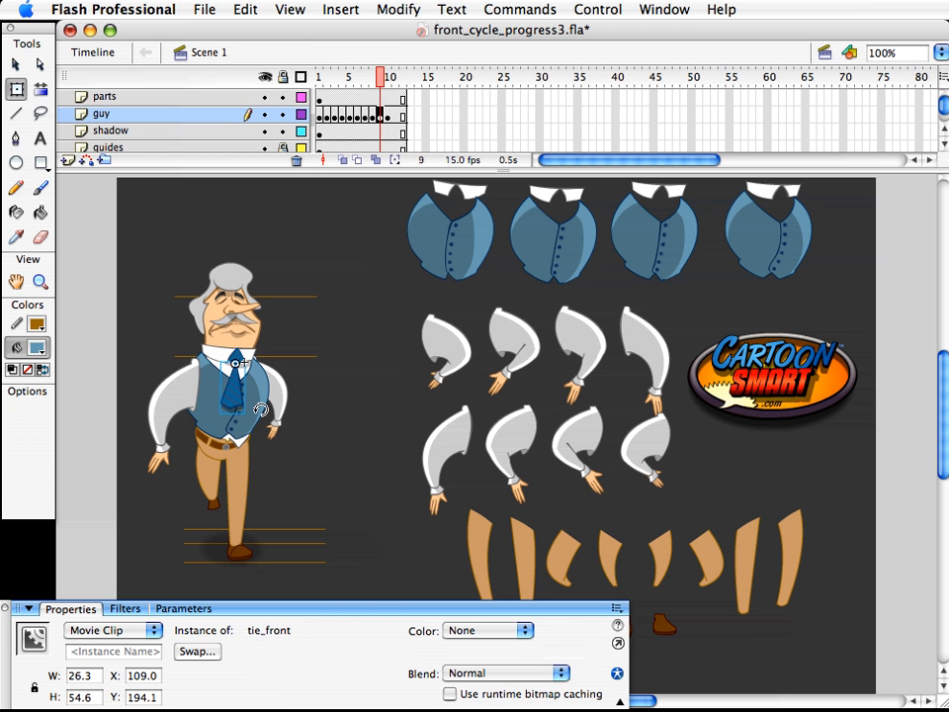
pyautogui.moveTo(259, 412); pyautogui.dragTo(252, 414)
pyautogui.press('v')
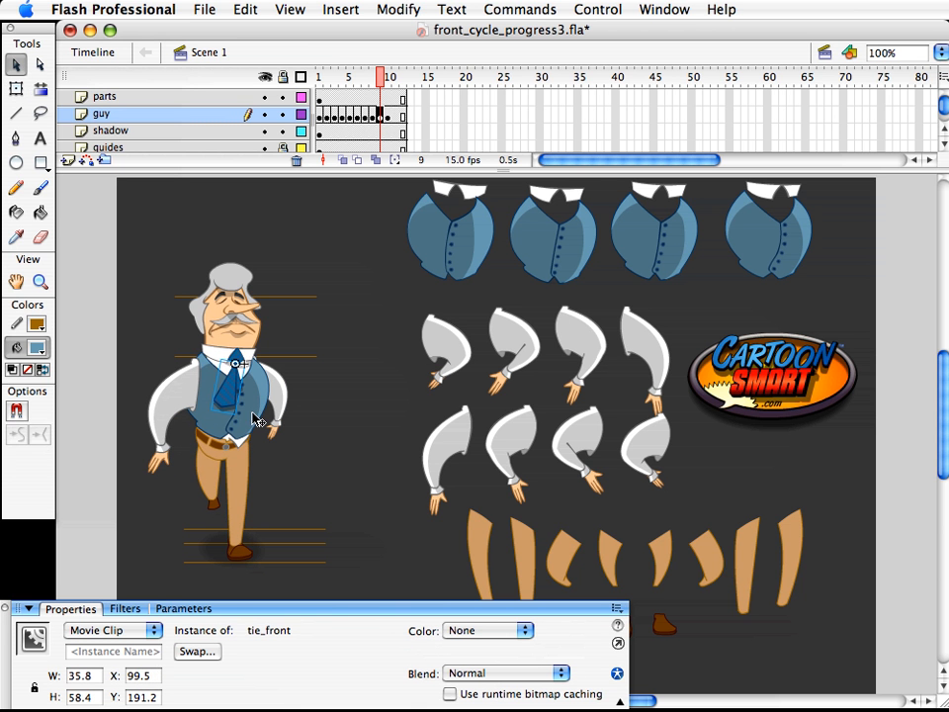
pyautogui.click(249, 398)
pyautogui.click(248, 396)
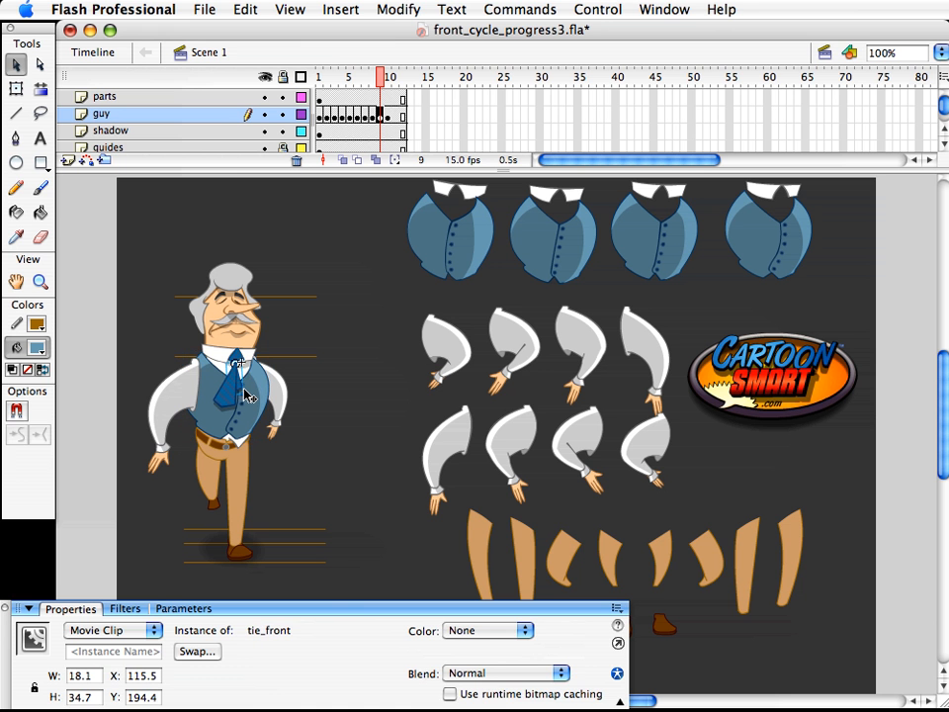
pyautogui.press('q')
pyautogui.moveTo(247, 384); pyautogui.dragTo(245, 386)
pyautogui.press('v')
pyautogui.click(341, 390)
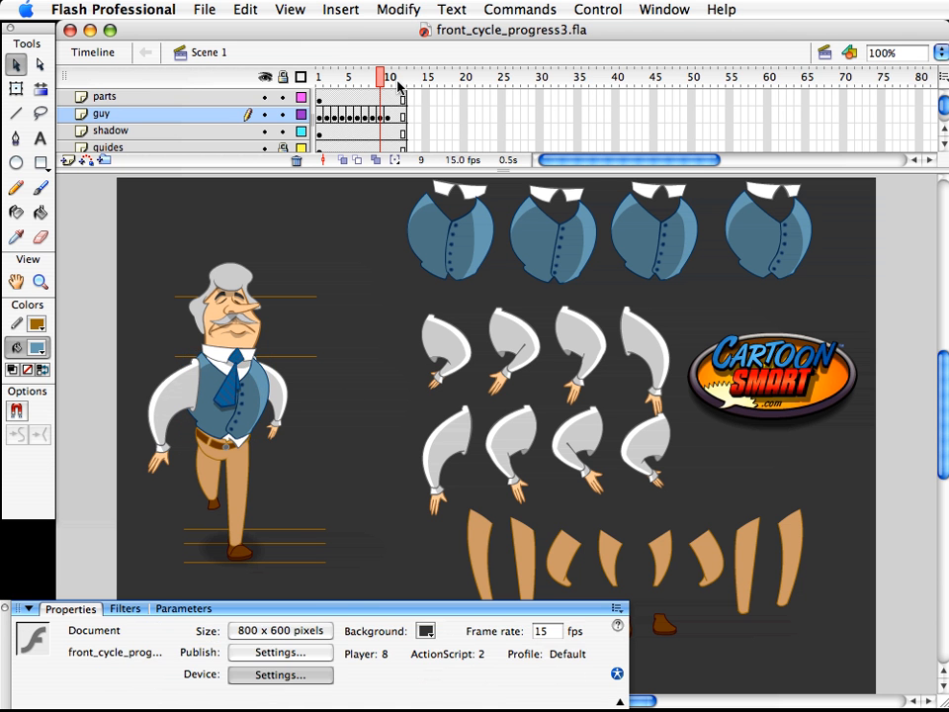
# - Add a keyframe at frame 11 of the guy layer and raise the head, torso, arms, hands and belt by 3 pixels
pyautogui.click(394, 81)
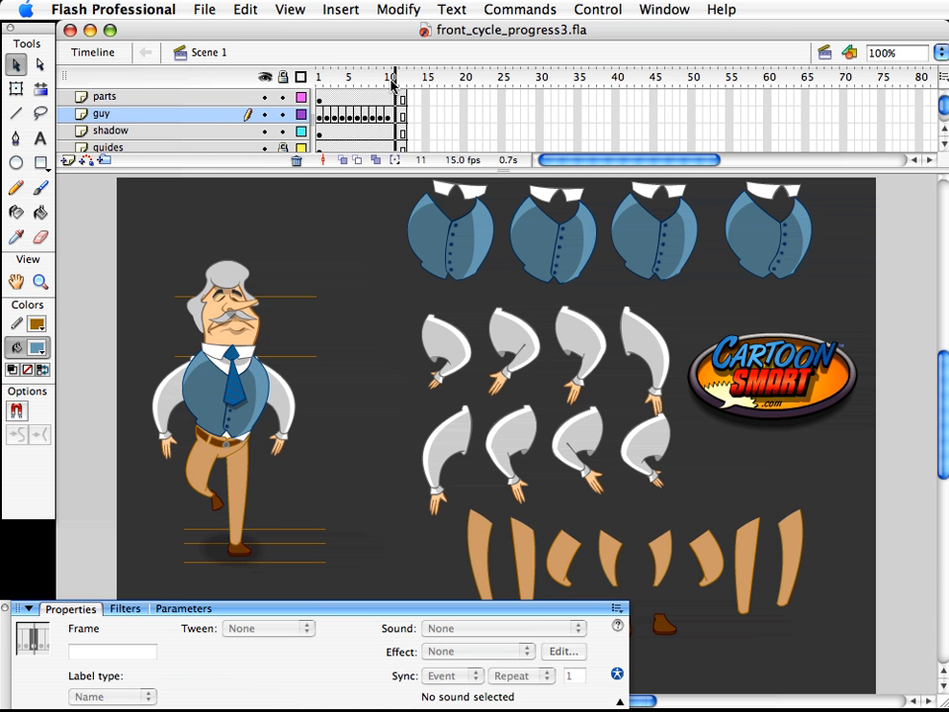
pyautogui.click(398, 118)
pyautogui.press('F6')
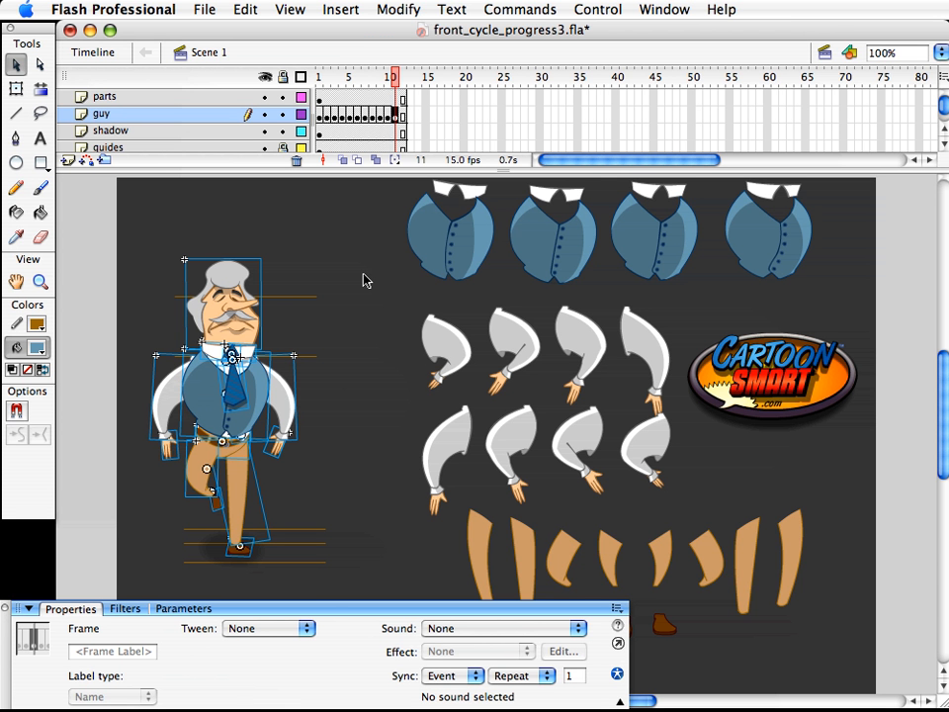
pyautogui.moveTo(344, 470); pyautogui.dragTo(125, 244)
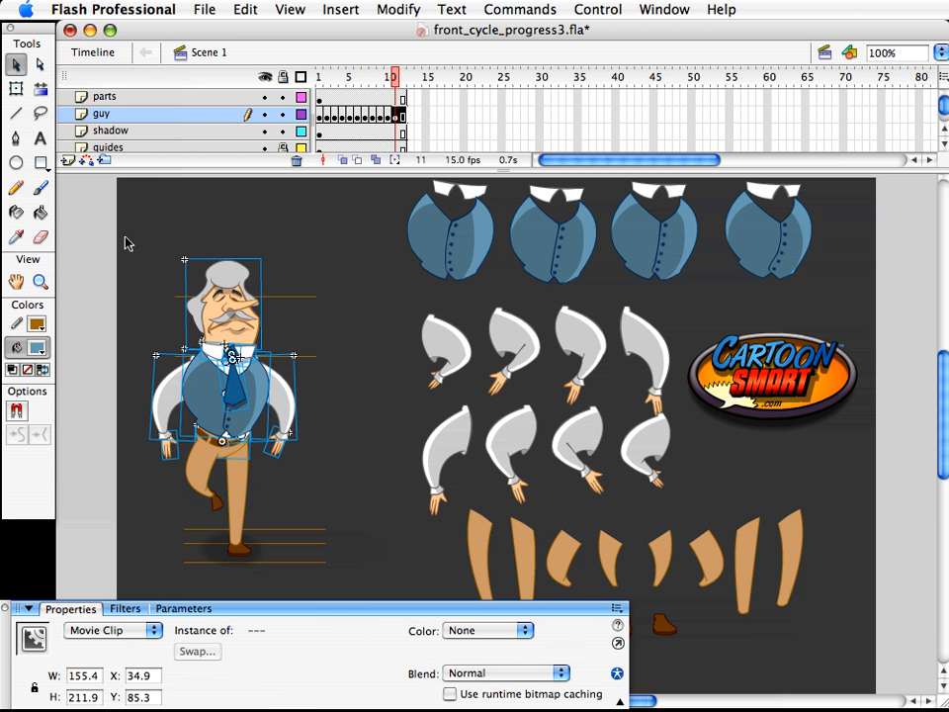
pyautogui.press('Up')
pyautogui.press('Up')
pyautogui.press('Up')
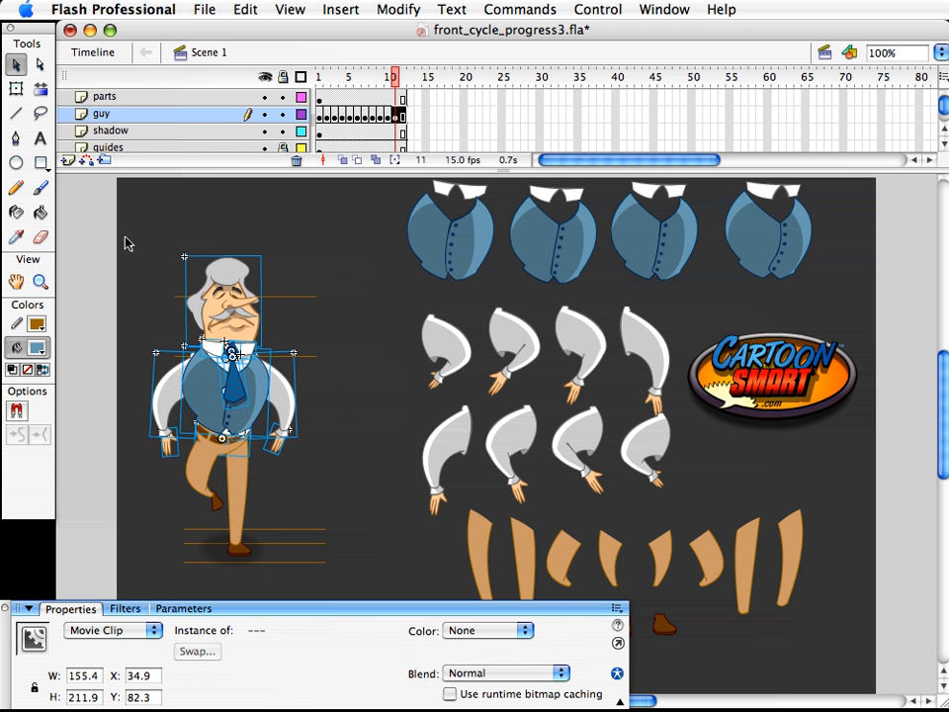
# - Copy the bent leg and its shoe from frame 5 and paste them into frame 11
pyautogui.click(195, 473)
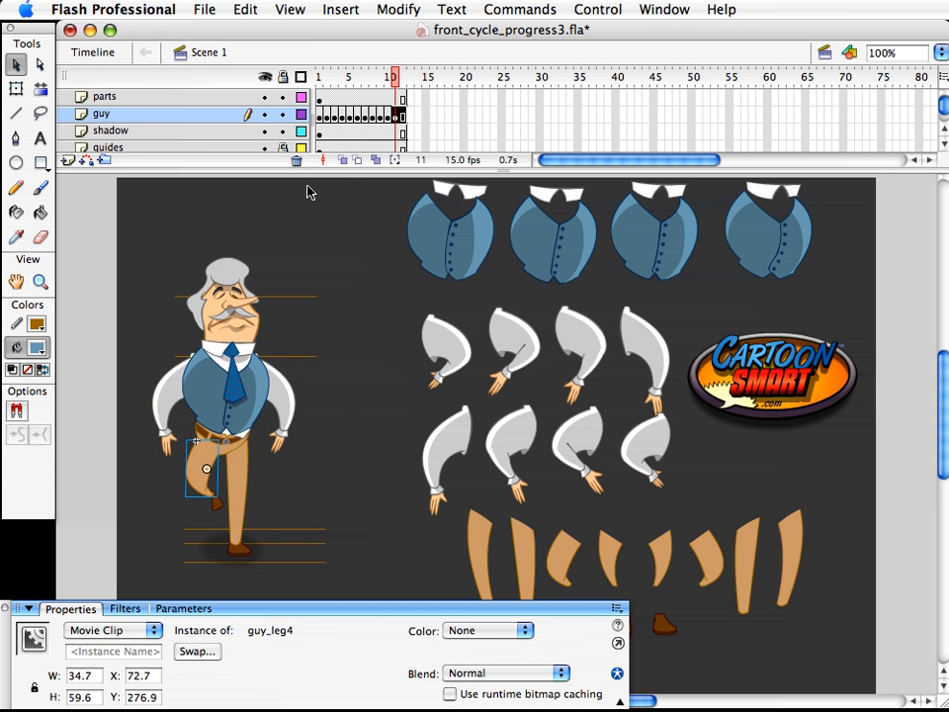
pyautogui.moveTo(399, 79); pyautogui.dragTo(348, 84)
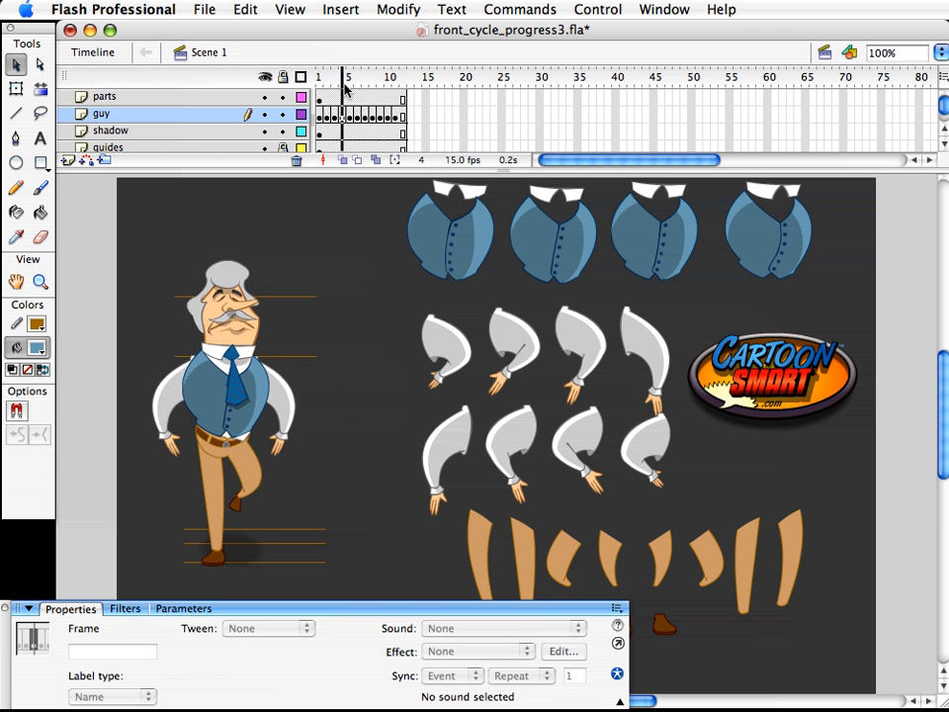
pyautogui.click(246, 481)
pyautogui.click(249, 500)
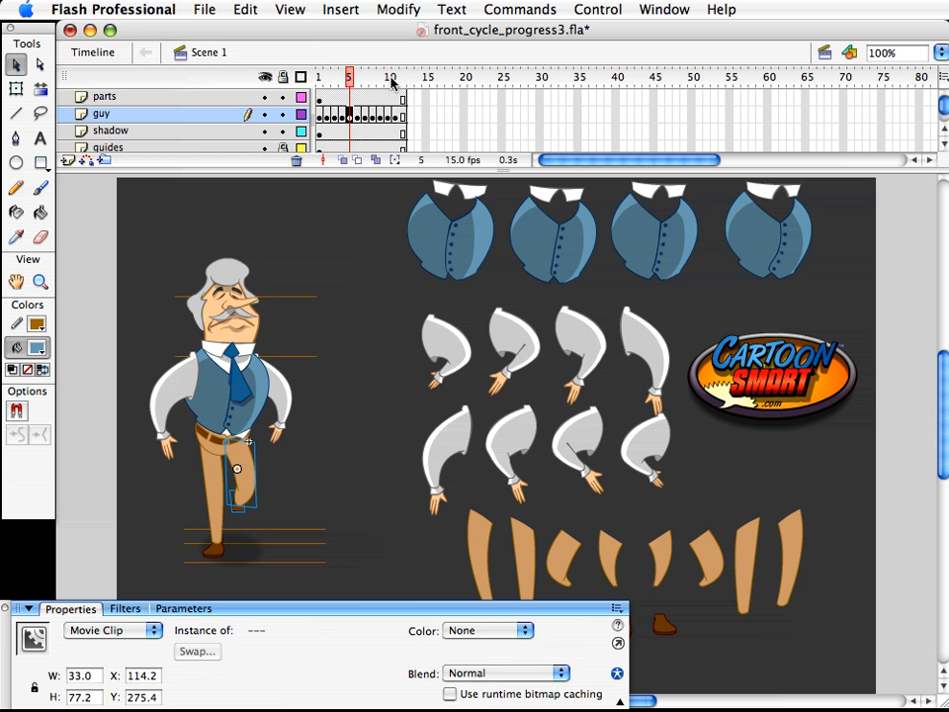
pyautogui.click(398, 80)
pyautogui.click(389, 85)
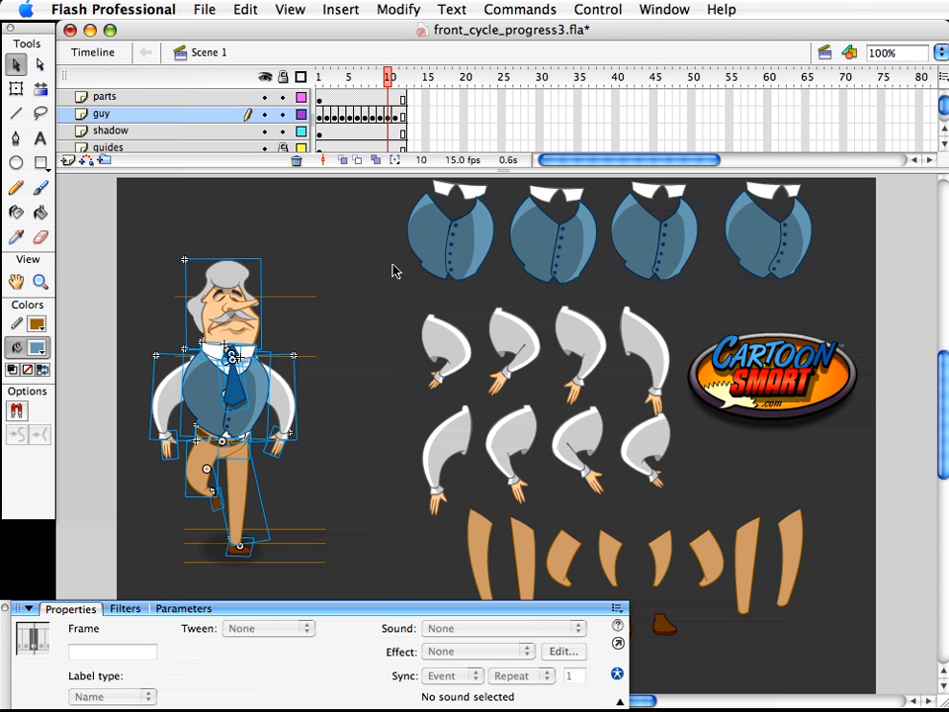
pyautogui.click(396, 83)
pyautogui.click(333, 416)
pyautogui.press('super+v')
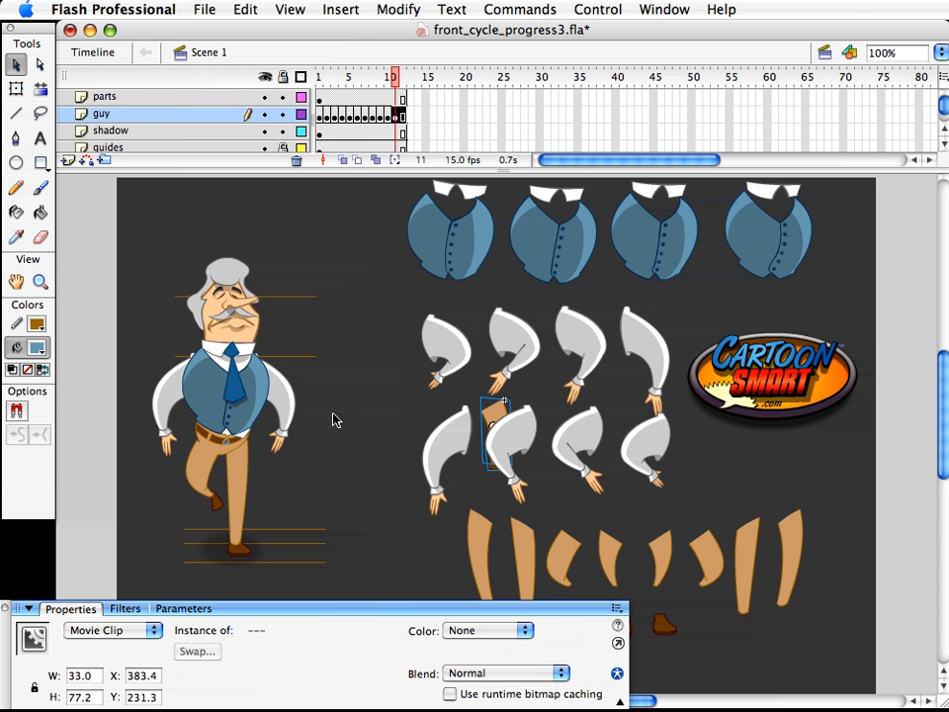
# - Flip the pasted leg and shoe horizontally and replace frame 11's old bent leg and shoe with them at X 75.3, Y 271.7
pyautogui.moveTo(495, 408); pyautogui.dragTo(202, 452)
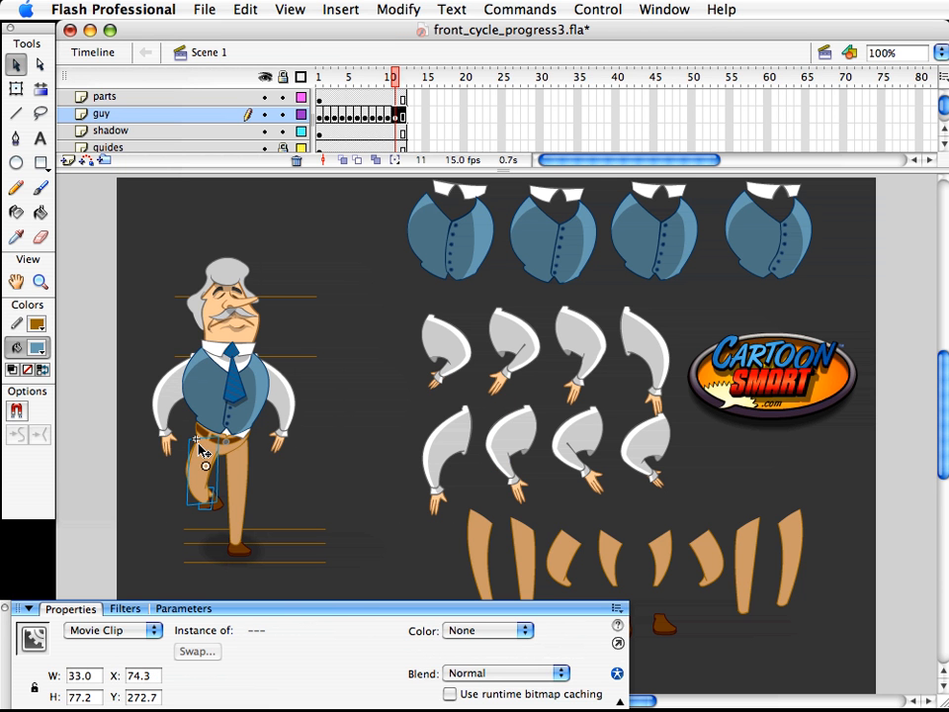
pyautogui.press('Up')
pyautogui.press('Delete')
pyautogui.click(207, 486)
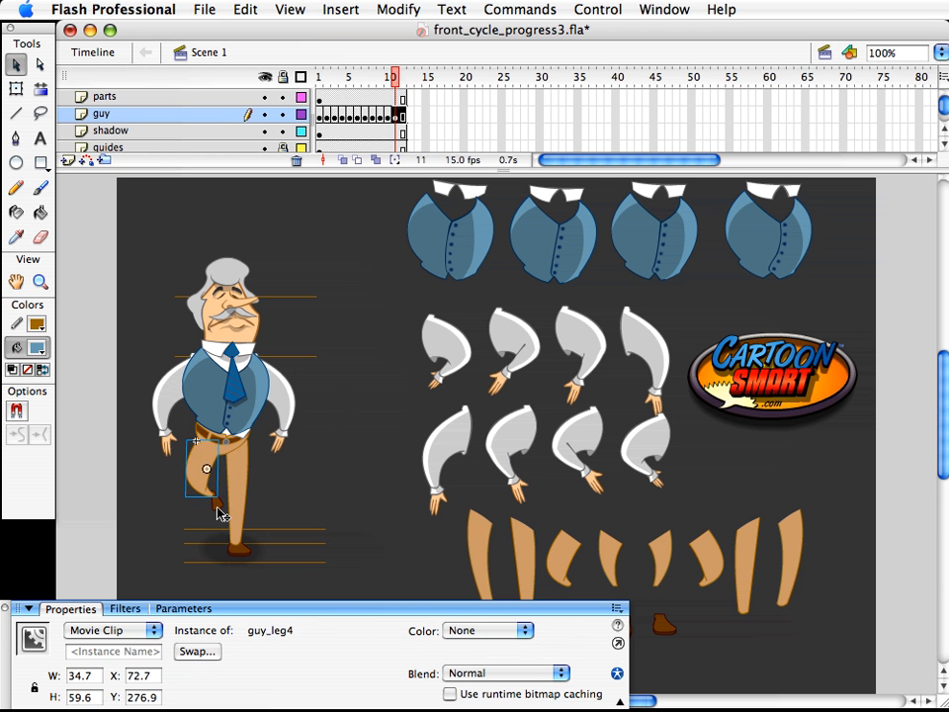
pyautogui.keyDown('shift'); pyautogui.click(216, 508); pyautogui.keyUp('shift')
pyautogui.press('Delete')
pyautogui.press('super+shift+v')
pyautogui.press('Right')
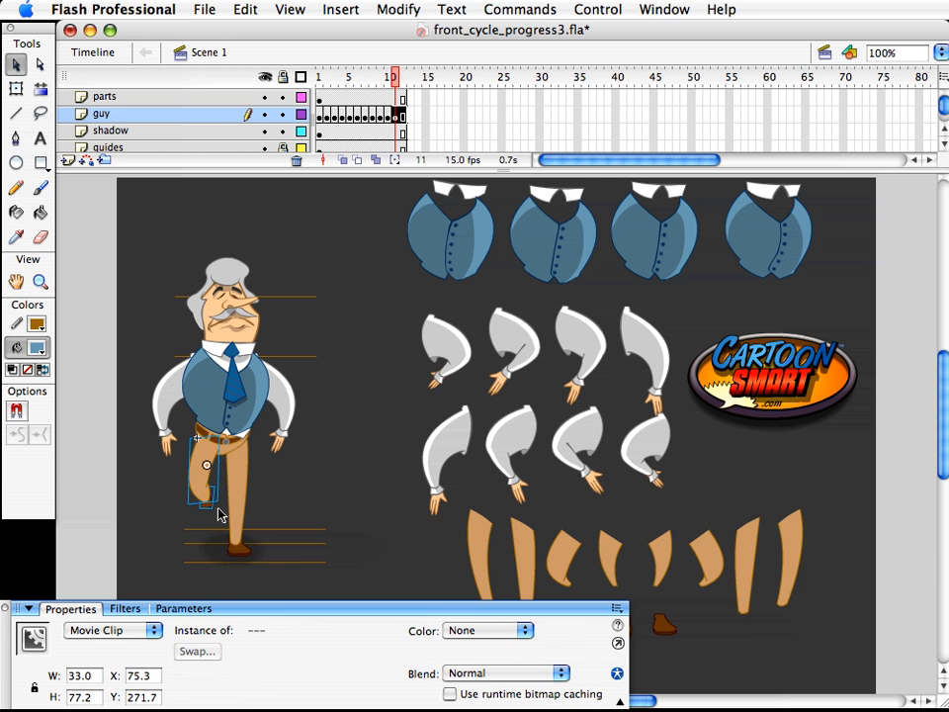
# - Nudge the new bent leg's shoe on frame 11 slightly right and 2 pixels down
pyautogui.click(195, 522)
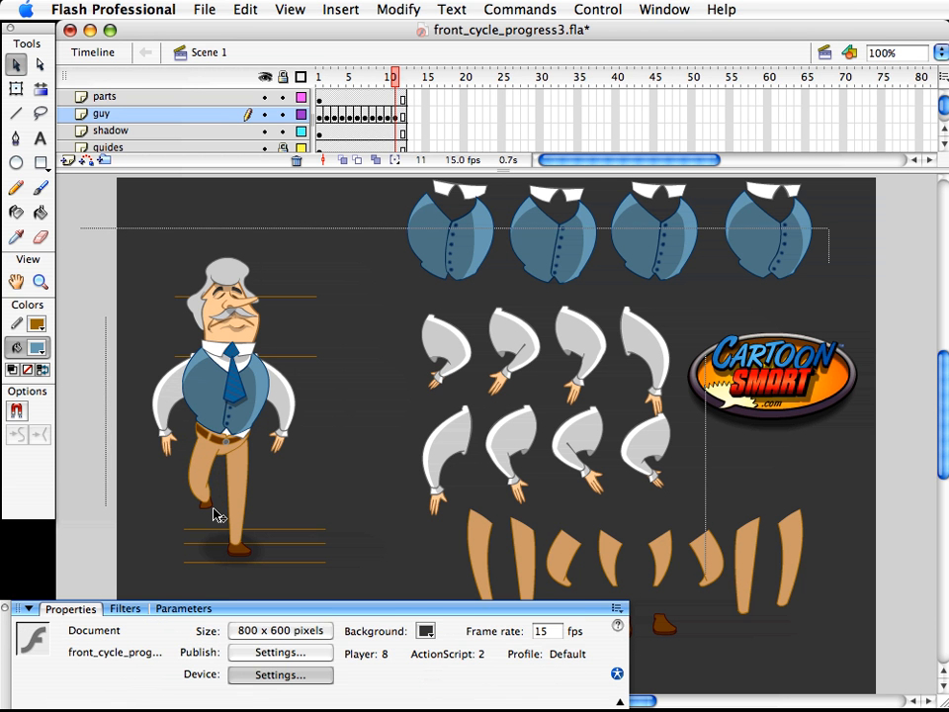
pyautogui.doubleClick(214, 514)
pyautogui.doubleClick(204, 524)
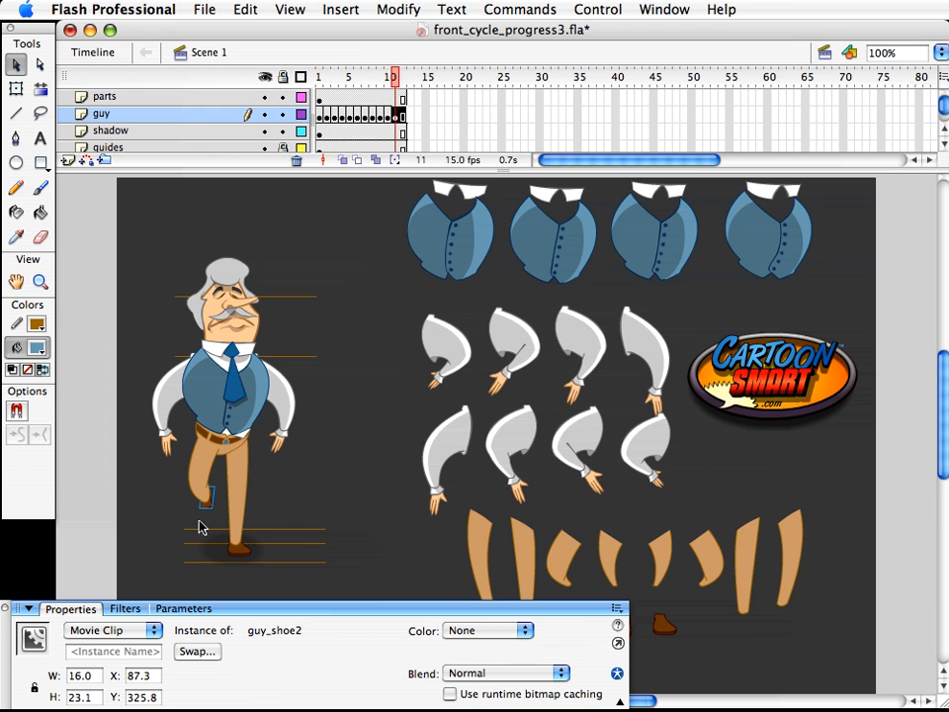
pyautogui.press('Right')
pyautogui.press('Down')
# - Scale the new bent leg and its shoe to 105% and nudge them slightly down and right to fit the hip
pyautogui.keyDown('shift'); pyautogui.click(211, 482); pyautogui.keyUp('shift')
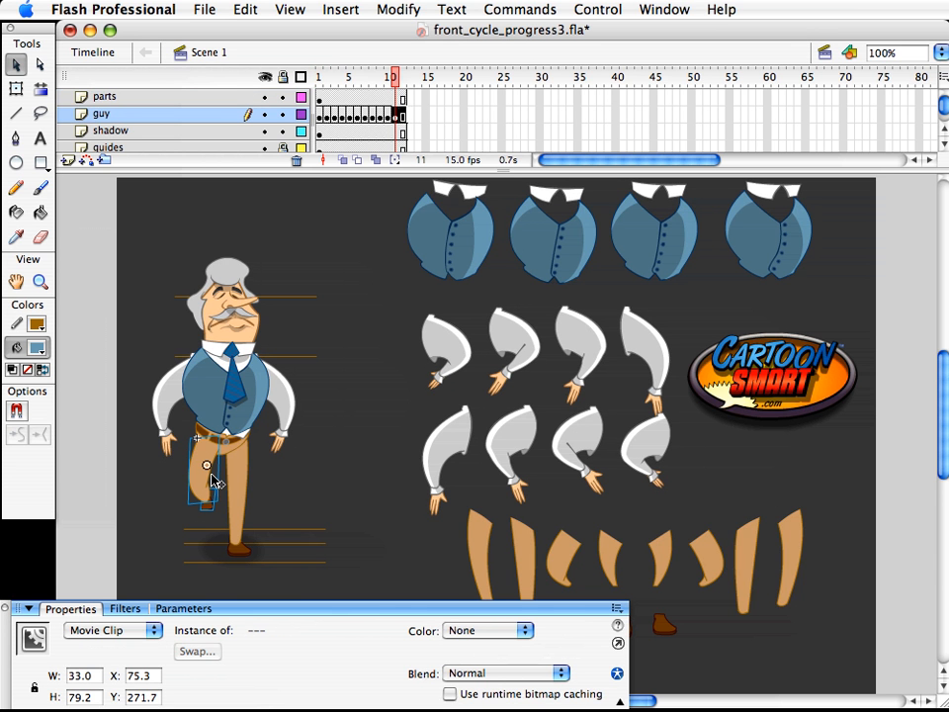
pyautogui.hotkey('ctrl', 'alt', 's')
pyautogui.write('105')
pyautogui.press('Return')
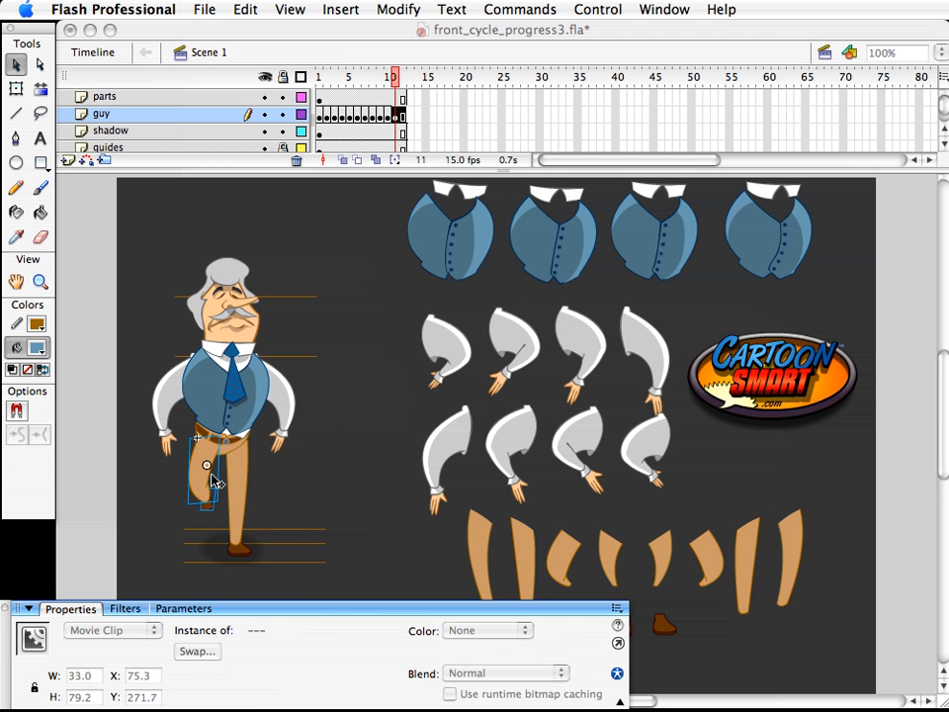
pyautogui.press('Down')
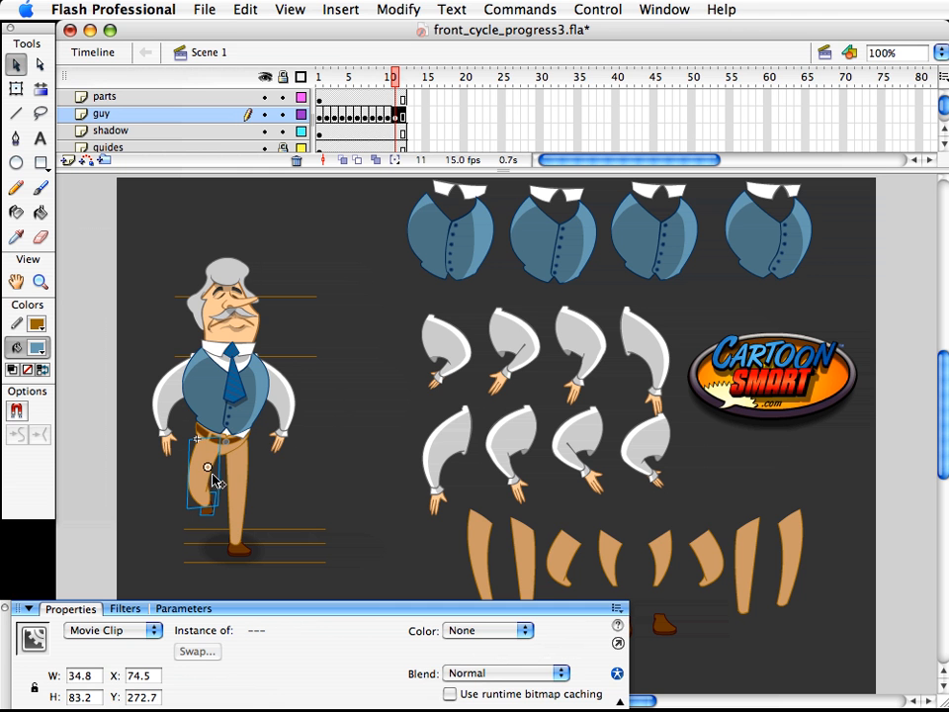
pyautogui.press('Down')
pyautogui.press('Right')
pyautogui.click(267, 492)
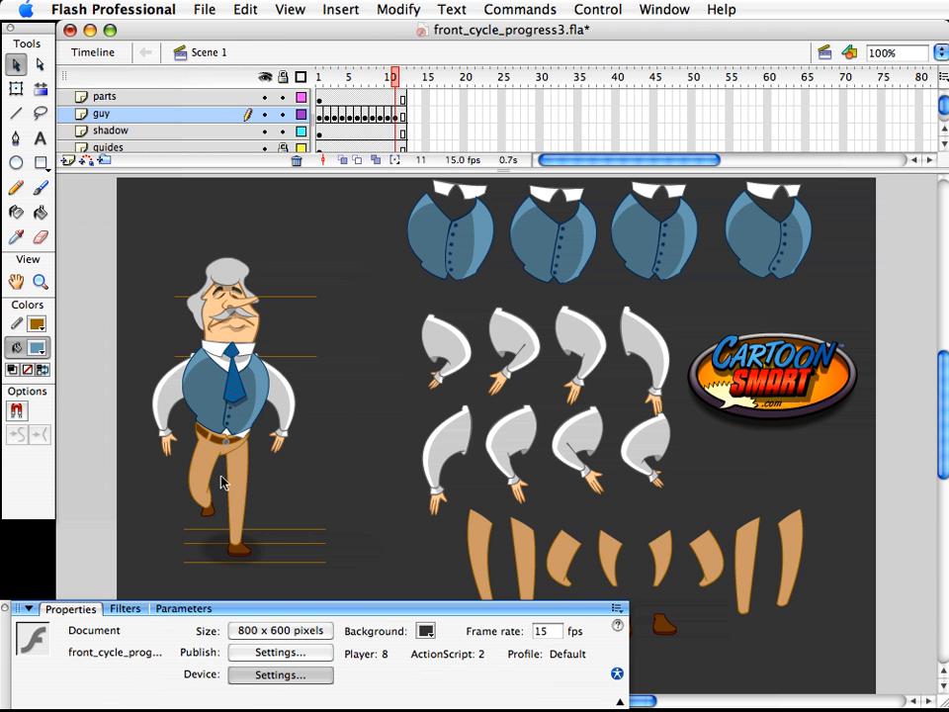
# - Scale the straight supporting leg and its shoe on frame 11 to 93% and nudge them up and left to meet the belt
pyautogui.click(255, 507)
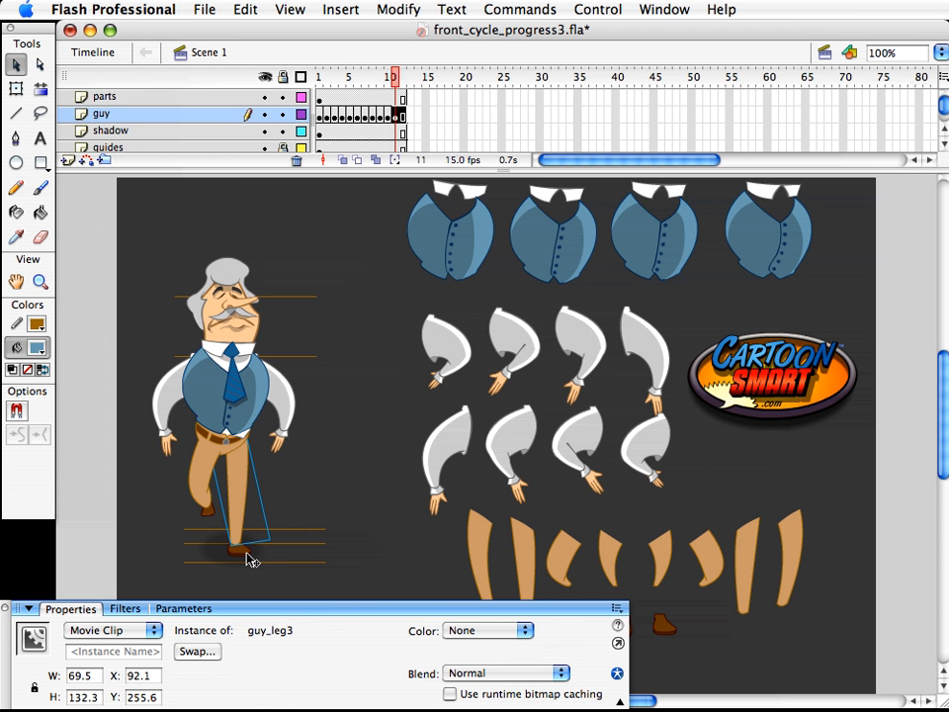
pyautogui.keyDown('shift'); pyautogui.click(247, 557); pyautogui.keyUp('shift')
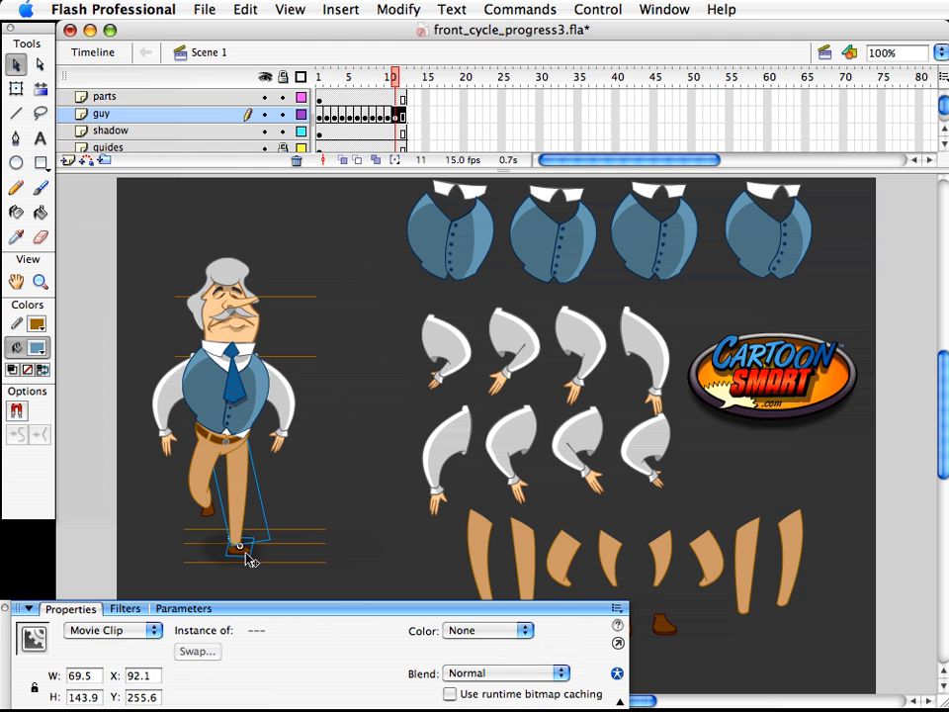
pyautogui.hotkey('ctrl', 'alt', 's')
pyautogui.write('9')
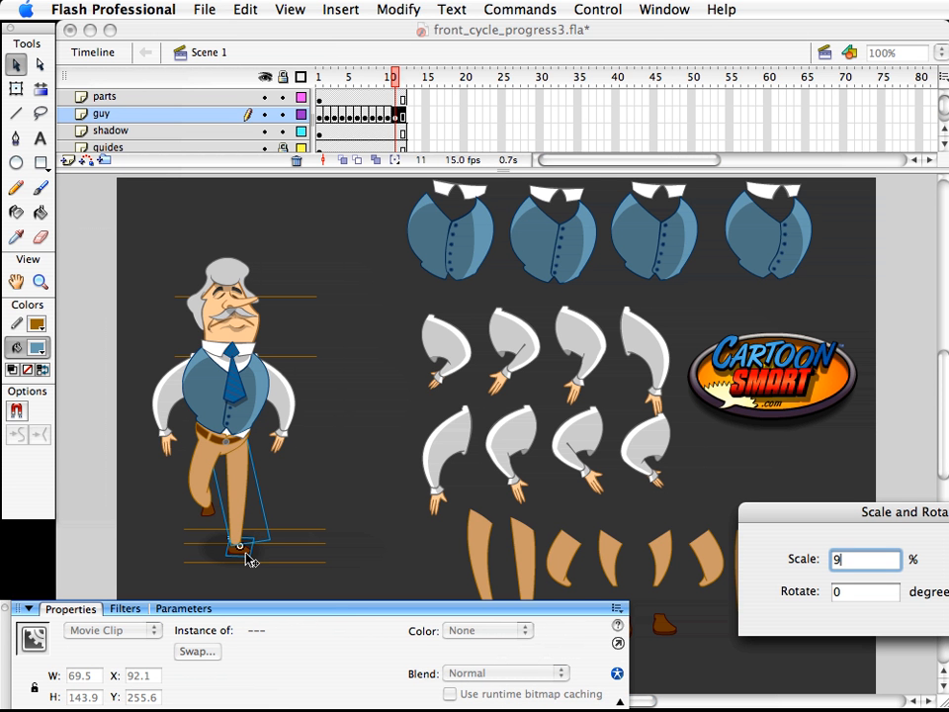
pyautogui.write('3')
pyautogui.press('Return')
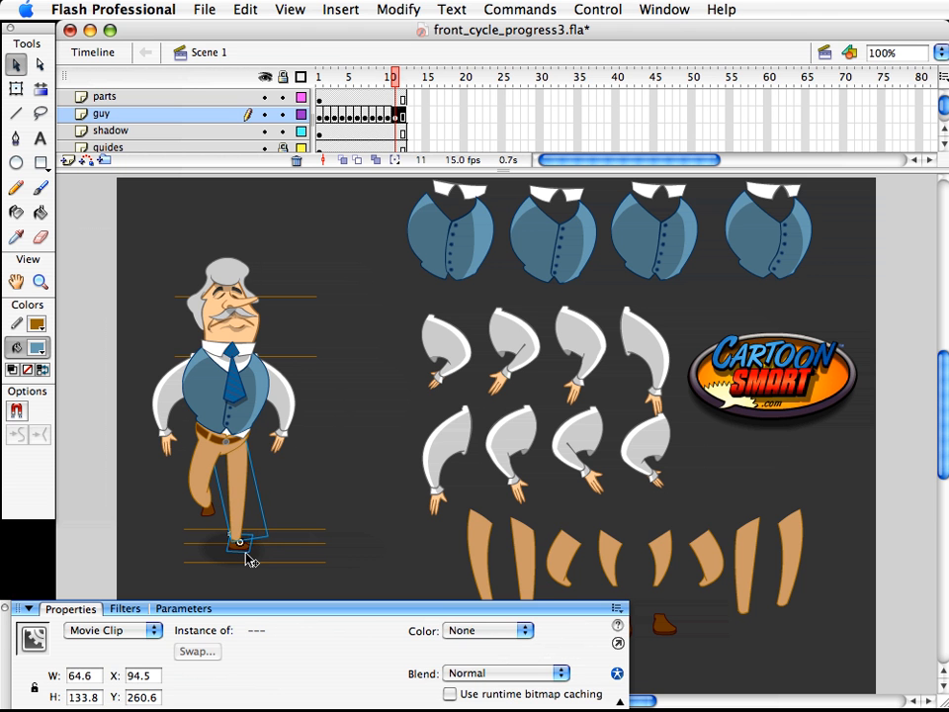
pyautogui.press('Up')
pyautogui.press('Left')
pyautogui.click(264, 556)
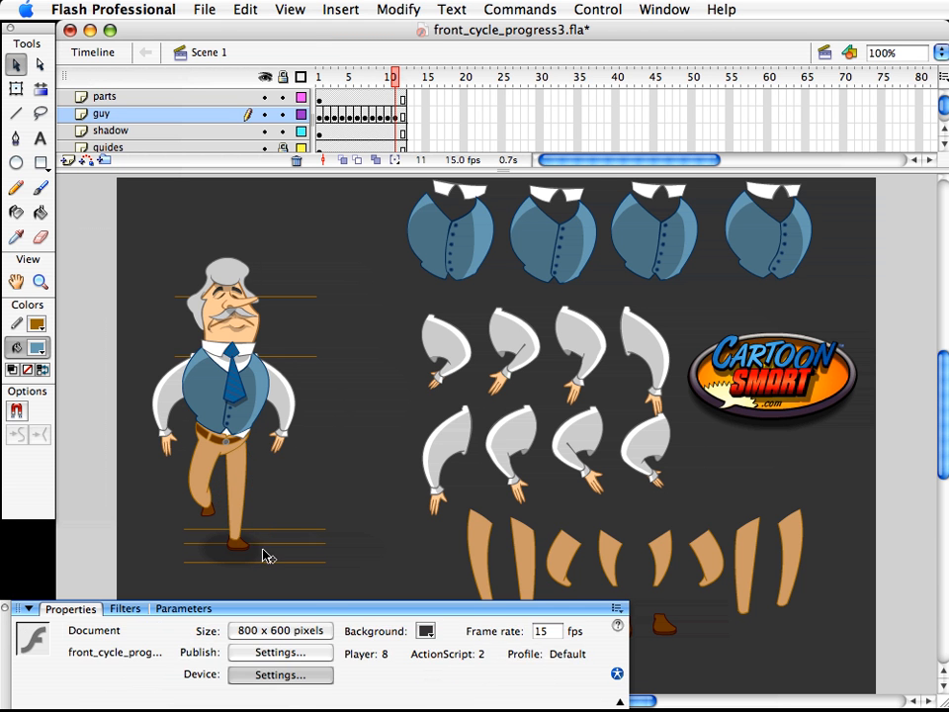
# - Nudge the supporting leg's shoe on frame 11 up slightly to close up with the trouser cuff
pyautogui.click(243, 549)
pyautogui.press('Up')
pyautogui.press('Up')
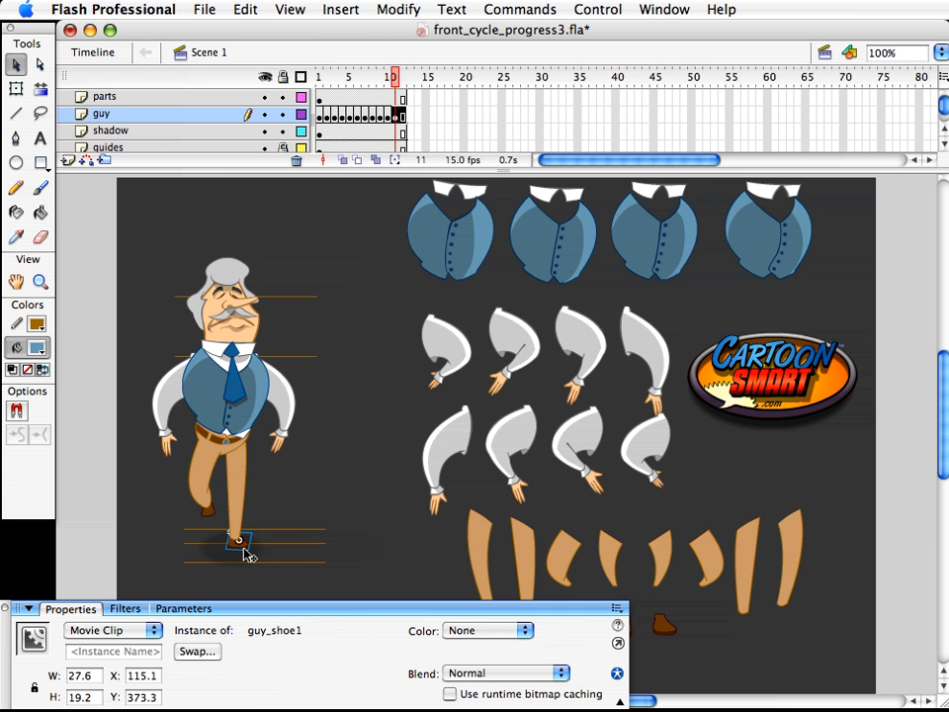
pyautogui.click(309, 508)
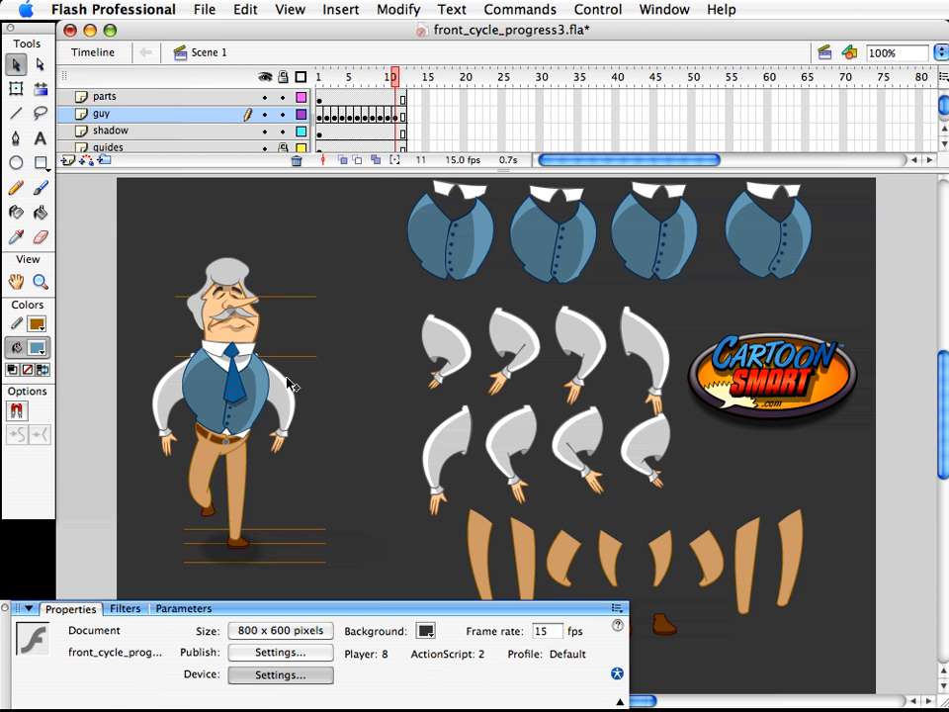
# - Compare frame 11 with its neighbouring frames and scale the arm and hand on the bent-leg side to 95%
pyautogui.moveTo(401, 87)
pyautogui.mouseDown()
pyautogui.moveTo(367, 87)
pyautogui.moveTo(395, 83)
pyautogui.mouseUp()
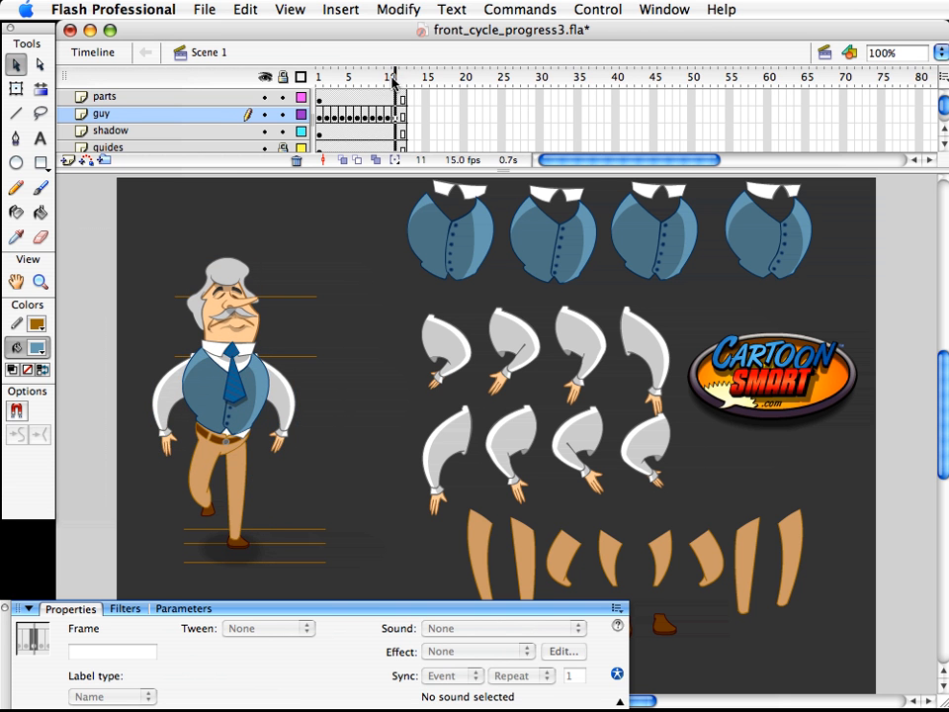
pyautogui.moveTo(396, 83)
pyautogui.mouseDown()
pyautogui.moveTo(381, 84)
pyautogui.moveTo(395, 84)
pyautogui.mouseUp()
pyautogui.click(170, 440)
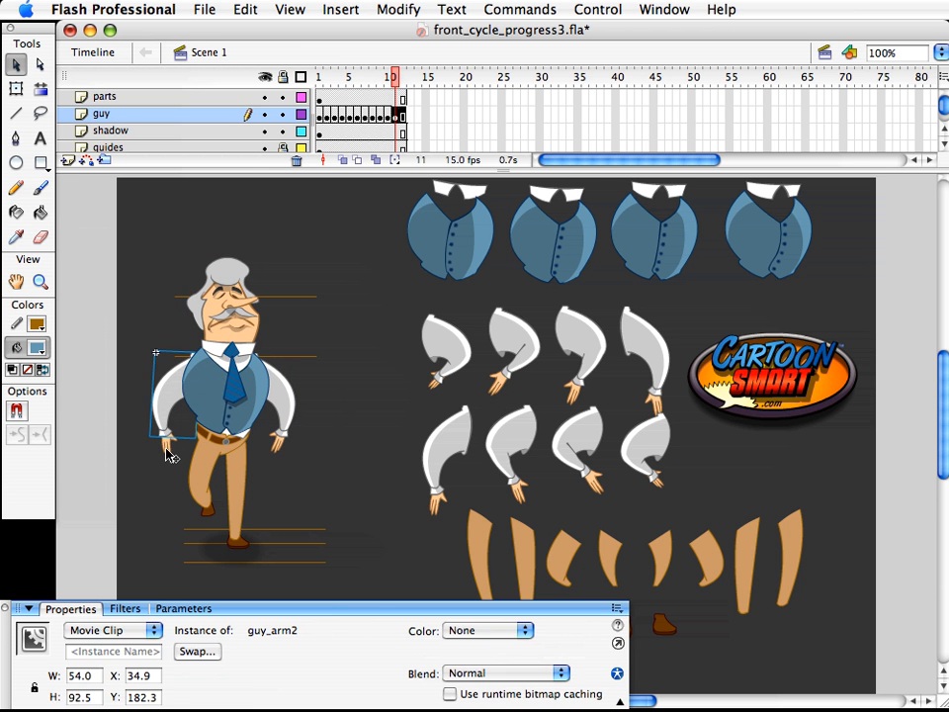
pyautogui.press('super+alt+s')
pyautogui.write('95')
pyautogui.press('Return')
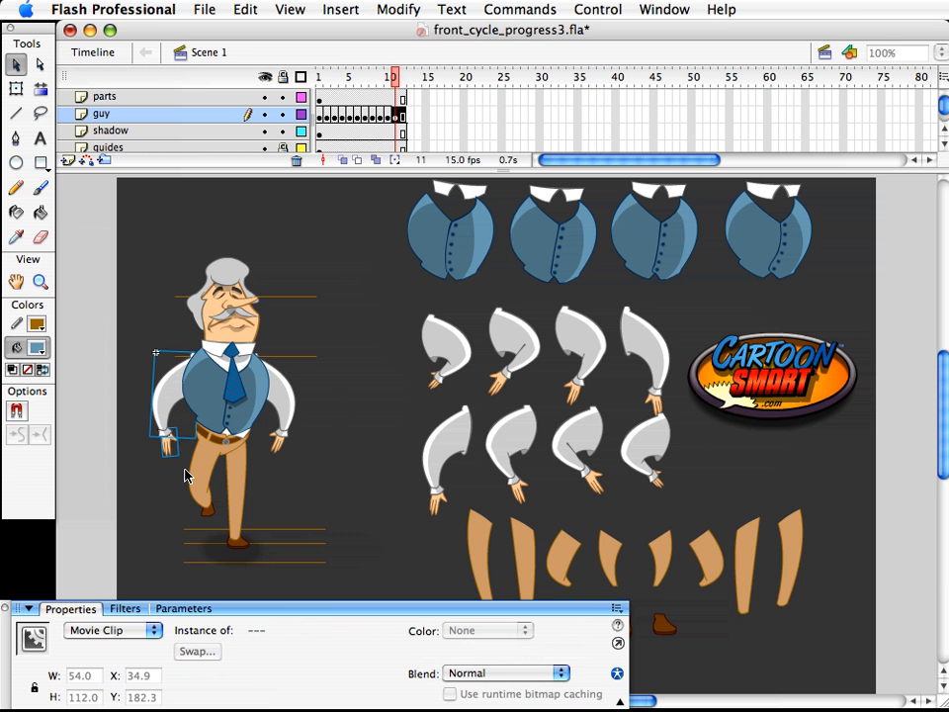
# - Scale the arm and hand on the supporting-leg side to 105% and move them 3 pixels right and 1 pixel down
pyautogui.click(283, 450)
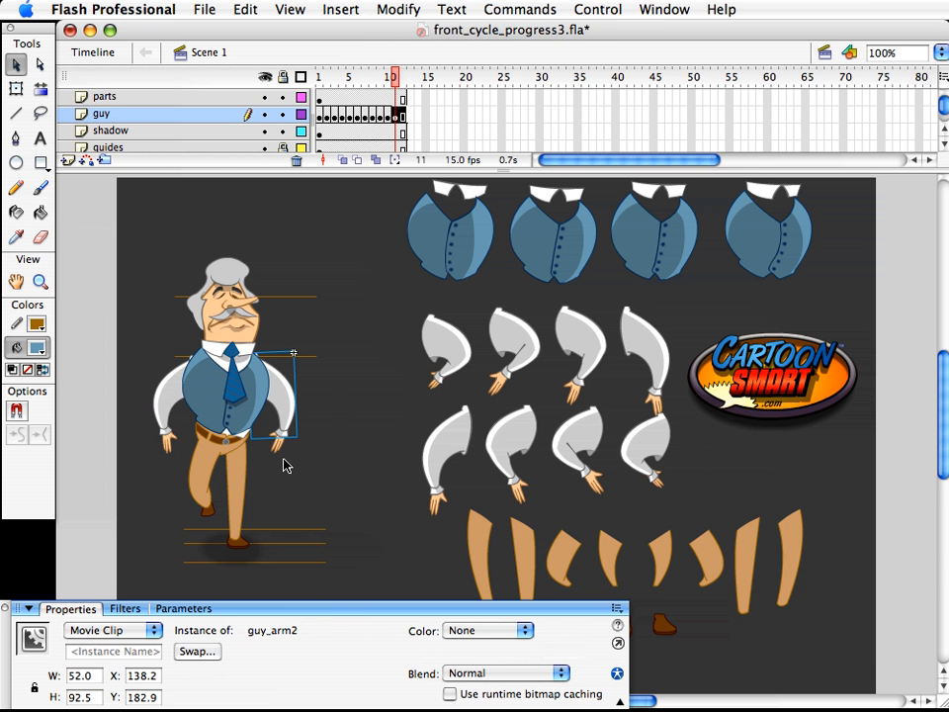
pyautogui.press('super+alt+s')
pyautogui.write('105')
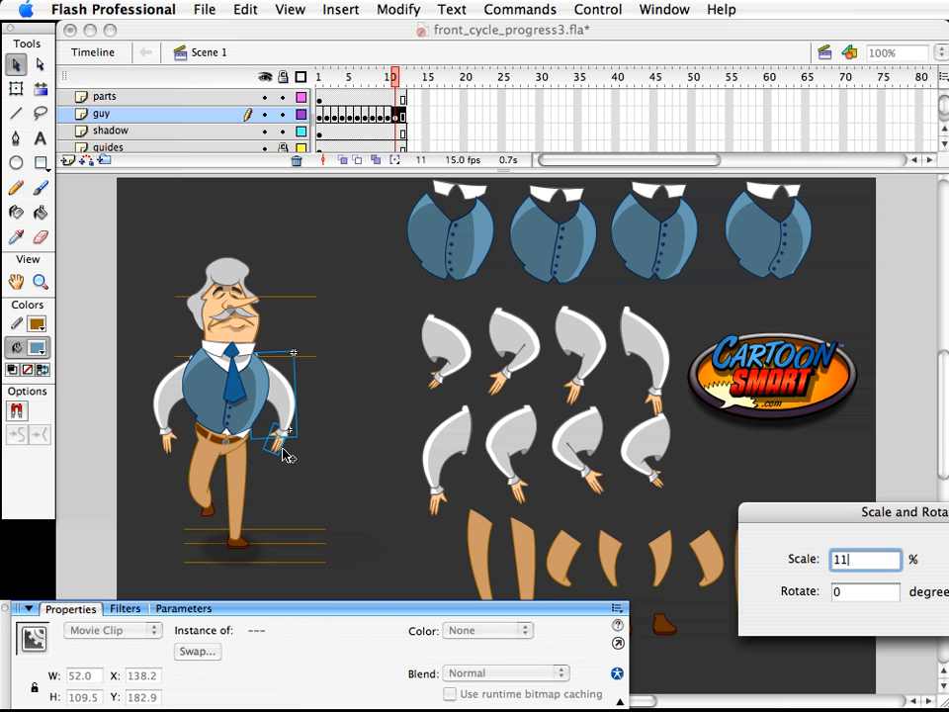
pyautogui.press('Return')
pyautogui.press('Right')
pyautogui.press('Right')
pyautogui.press('Right')
pyautogui.press('Down')
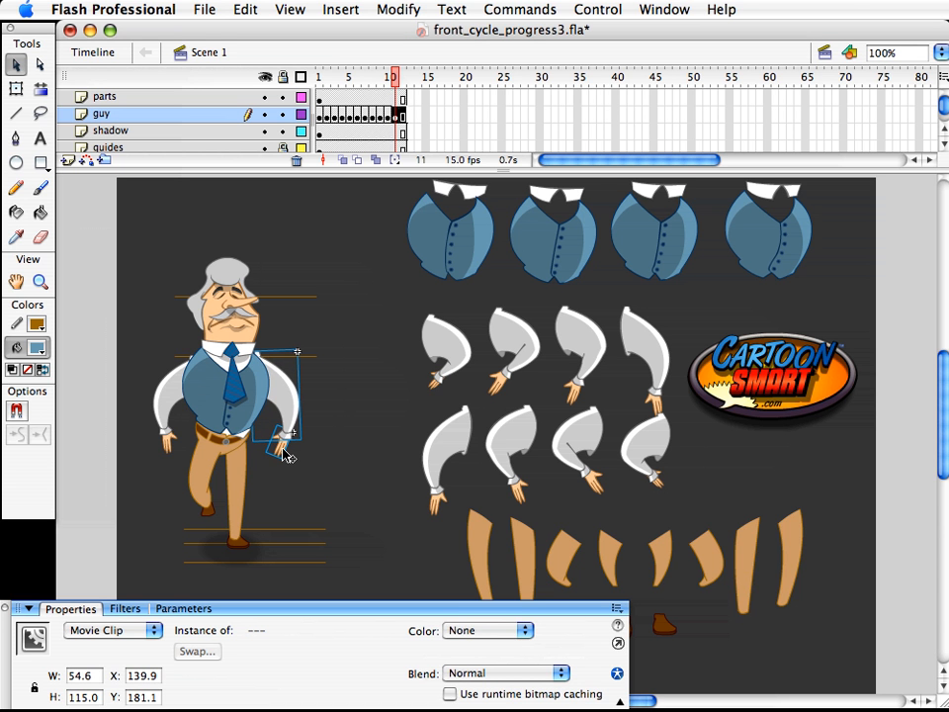
# - Scrub through the walk cycle from frame 1 to frame 11 to check the motion of the new pose
pyautogui.click(286, 448)
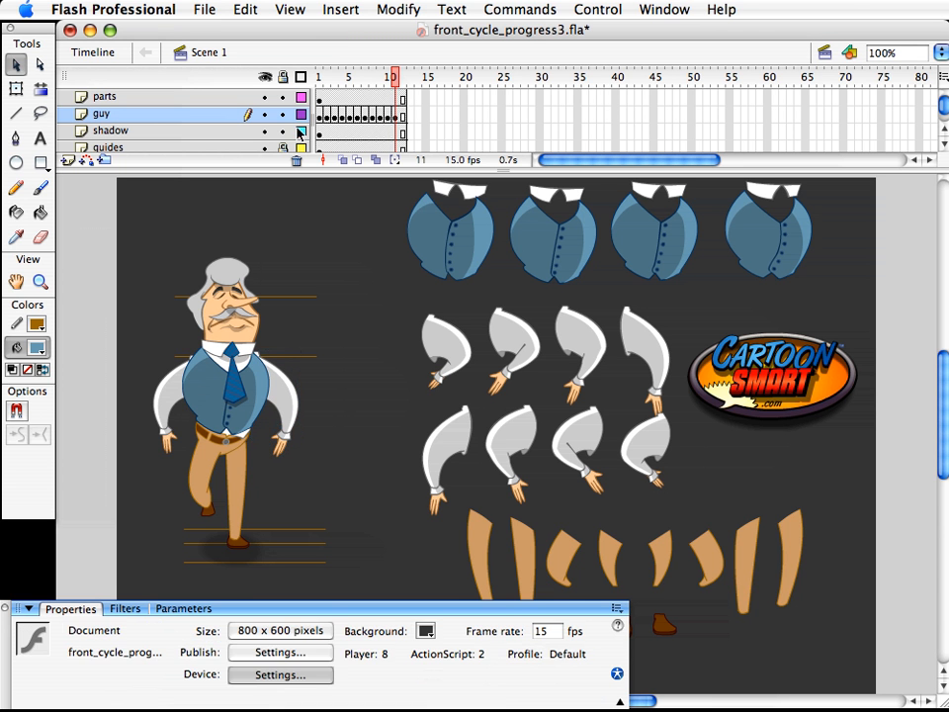
pyautogui.click(318, 84)
pyautogui.moveTo(319, 84); pyautogui.dragTo(389, 75)
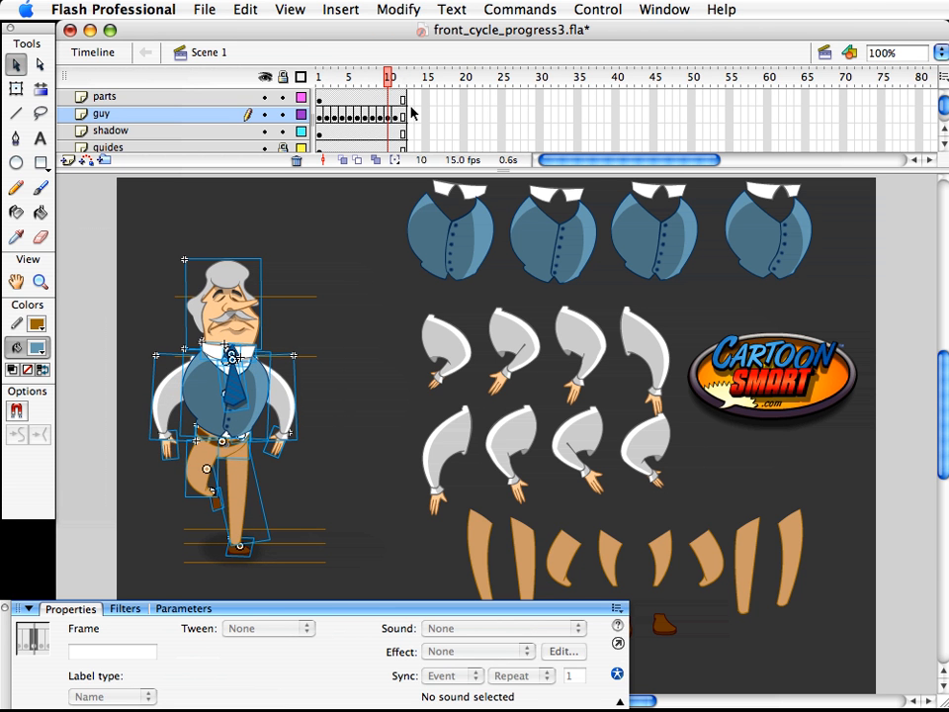
pyautogui.click(394, 107)
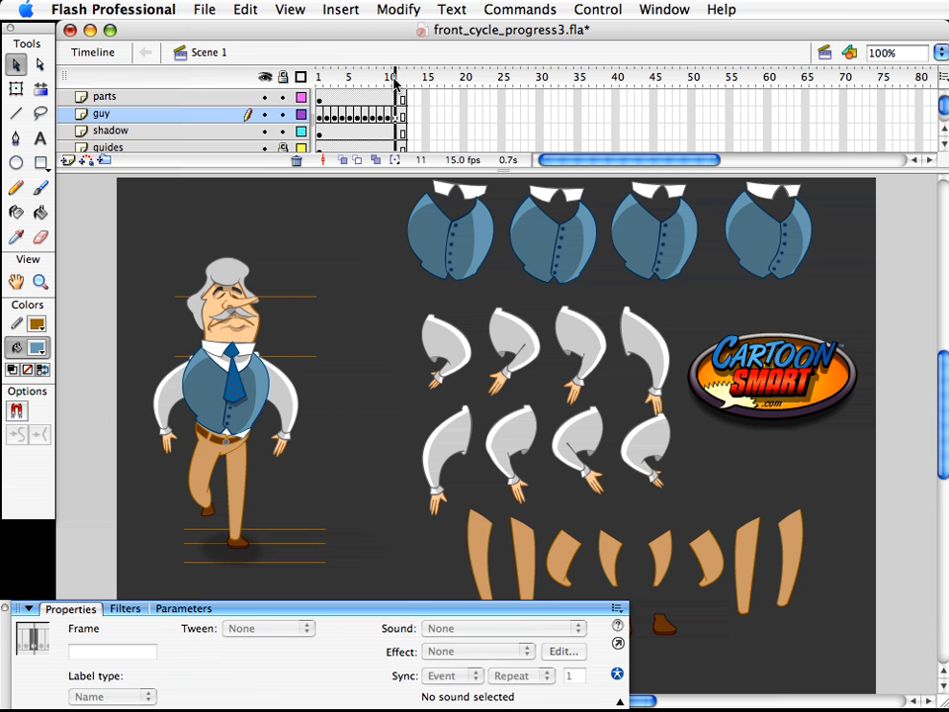
# - Try a mirrored copy of the guy_arm3 part over the bent-leg-side arm on frame 11 of the guy layer, and remove it
pyautogui.click(468, 336)
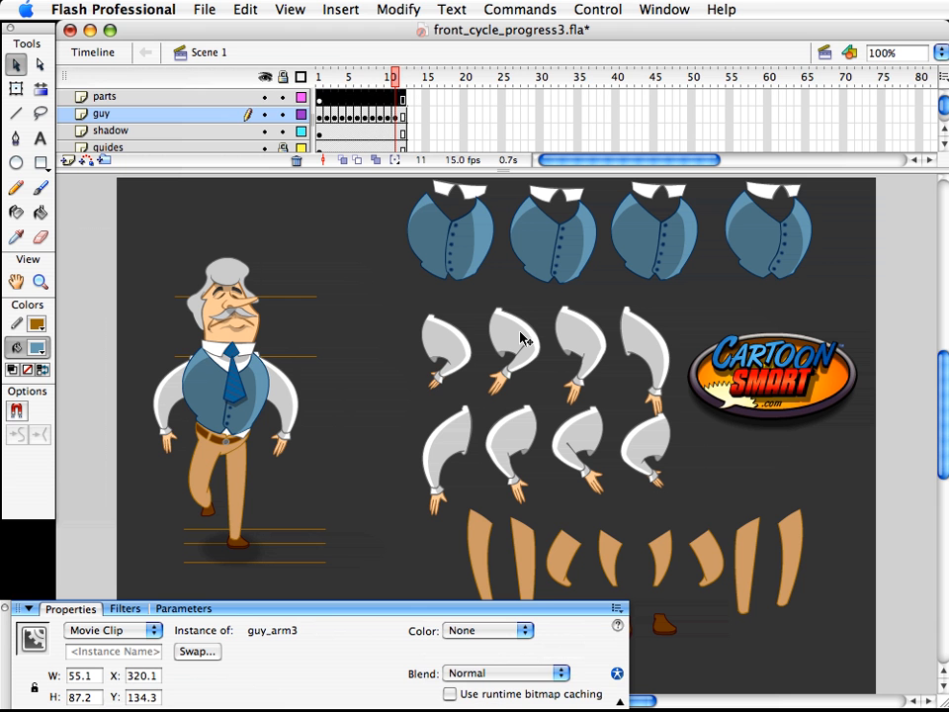
pyautogui.click(438, 364)
pyautogui.press('super+c')
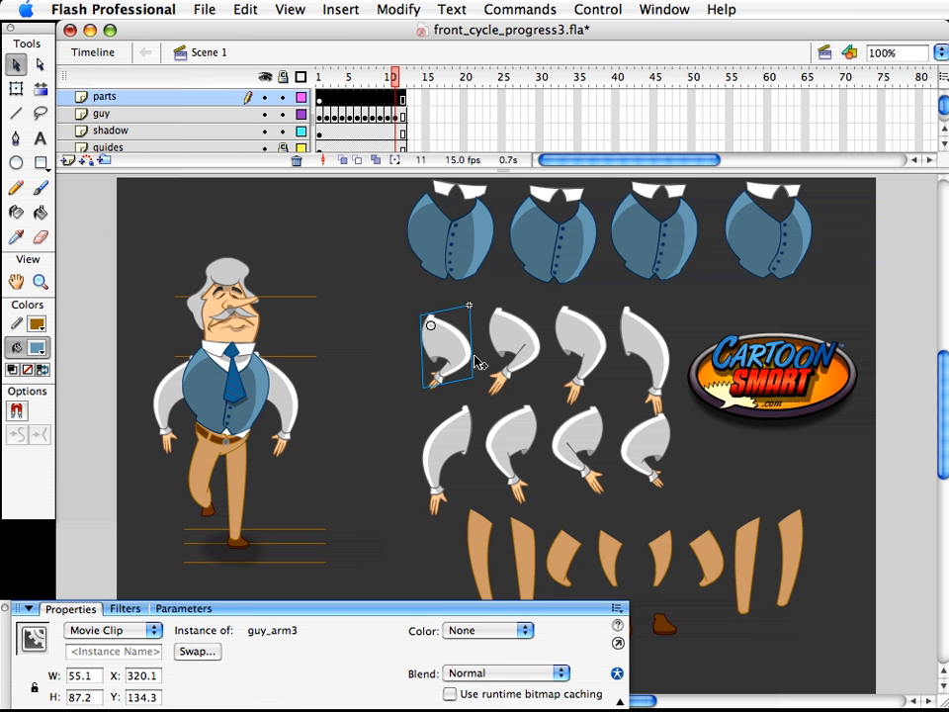
pyautogui.click(397, 114)
pyautogui.press('super+v')
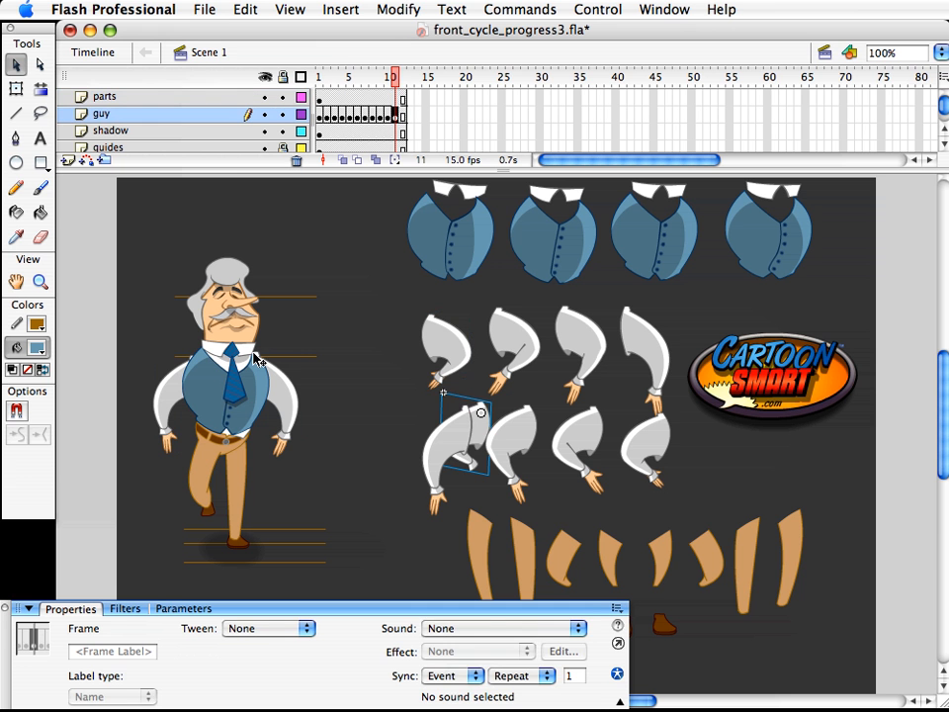
pyautogui.moveTo(482, 416); pyautogui.dragTo(193, 376)
pyautogui.hotkey('shift', 'Up')
pyautogui.press('Down')
pyautogui.press('Down')
pyautogui.press('Down')
pyautogui.press('Down')
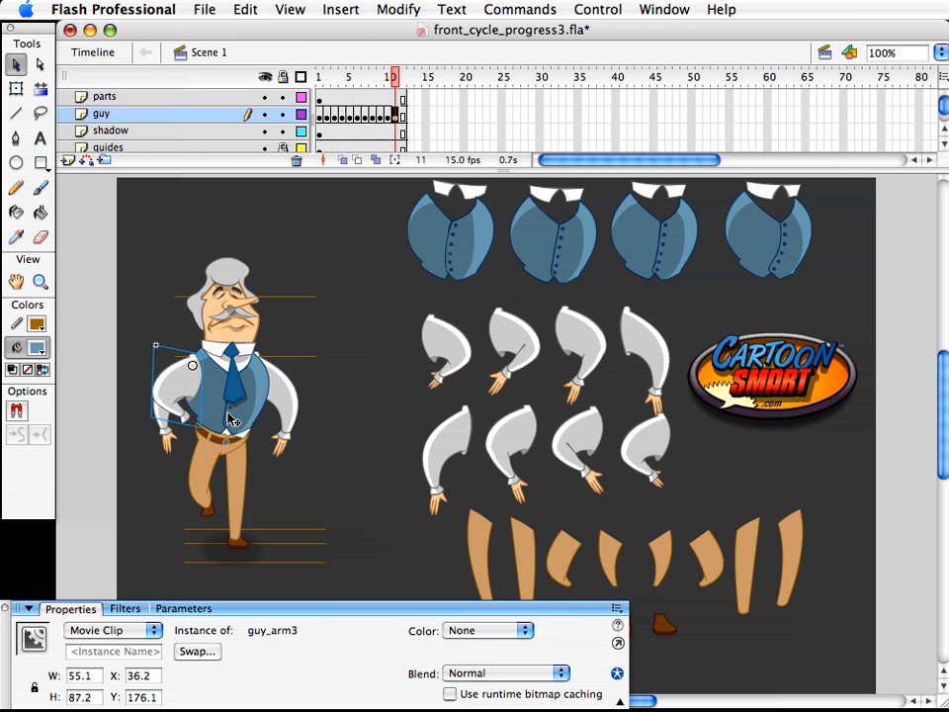
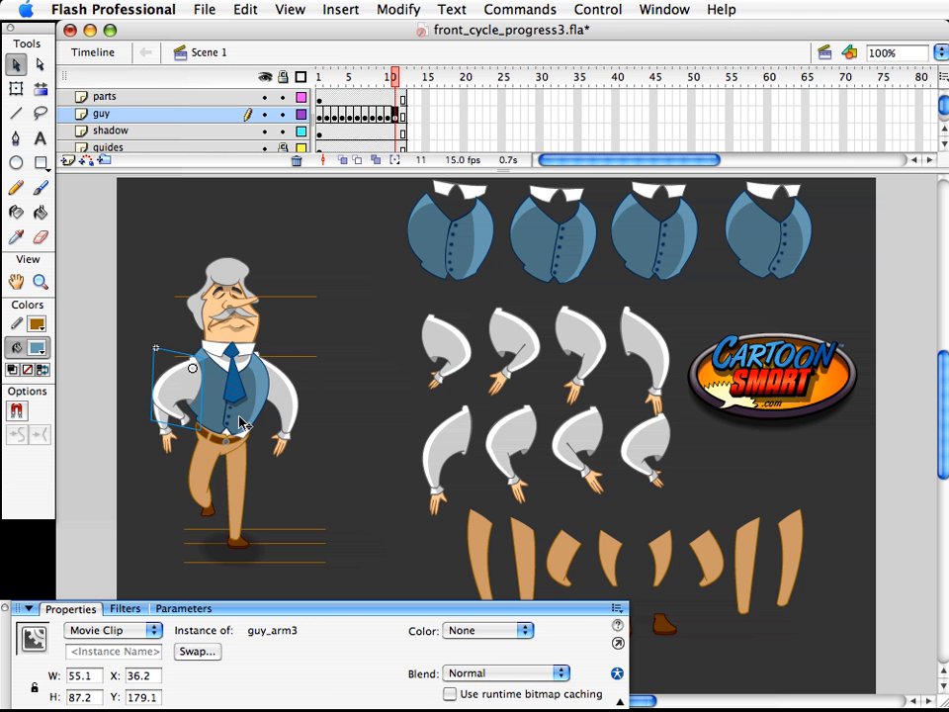
pyautogui.press('Delete')
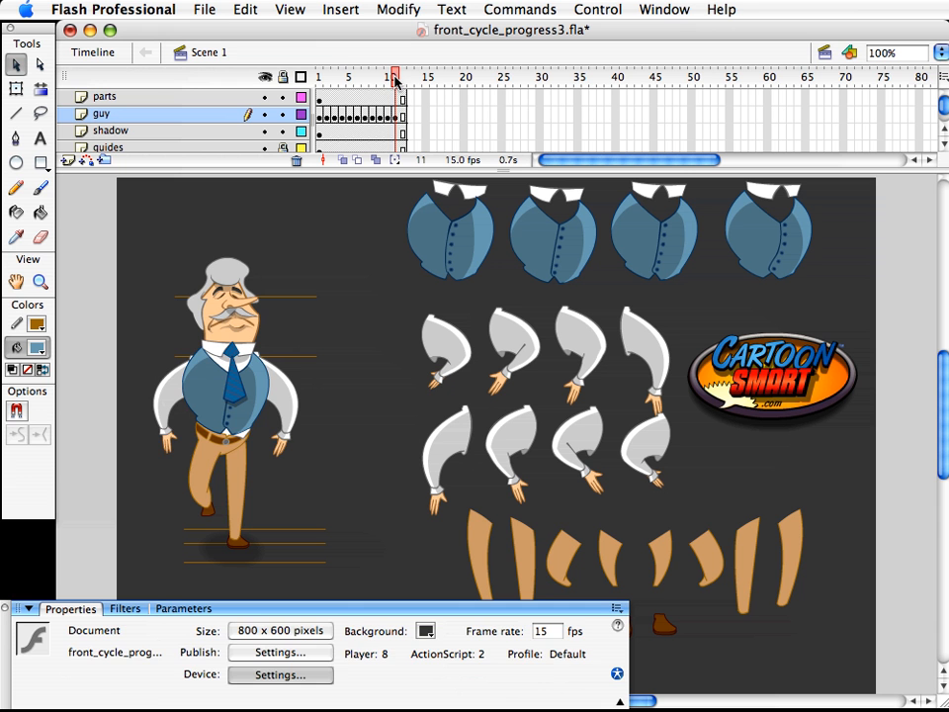
# - Rotate the tie on frame 11 of the guy layer about its top so its tip swings to the screen's left
pyautogui.moveTo(395, 81)
pyautogui.mouseDown()
pyautogui.moveTo(383, 82)
pyautogui.moveTo(396, 86)
pyautogui.mouseUp()
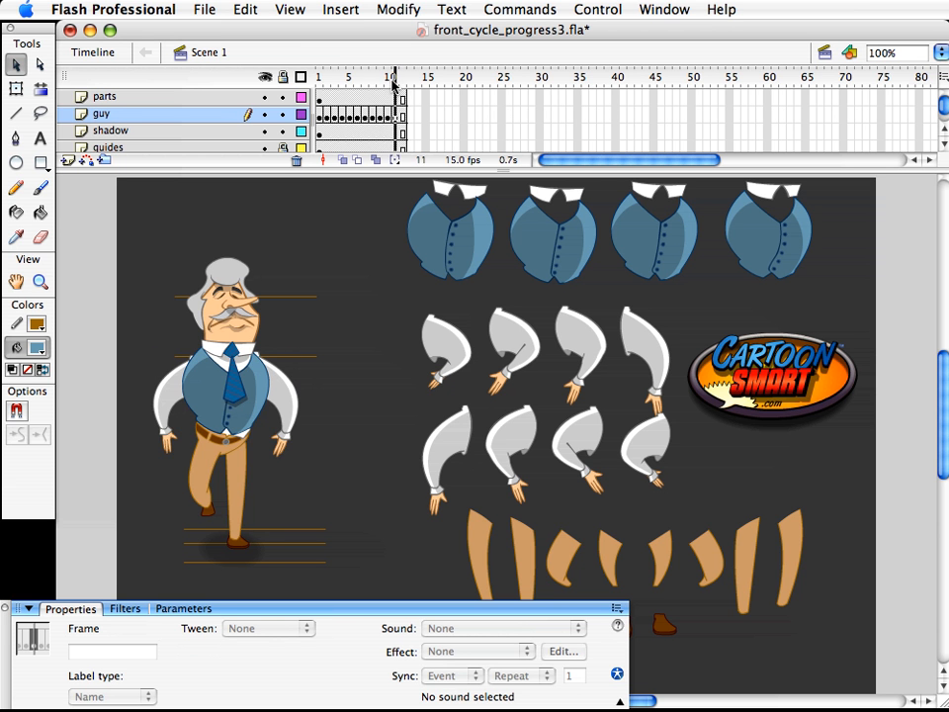
pyautogui.moveTo(399, 86)
pyautogui.mouseDown()
pyautogui.moveTo(375, 87)
pyautogui.moveTo(395, 91)
pyautogui.mouseUp()
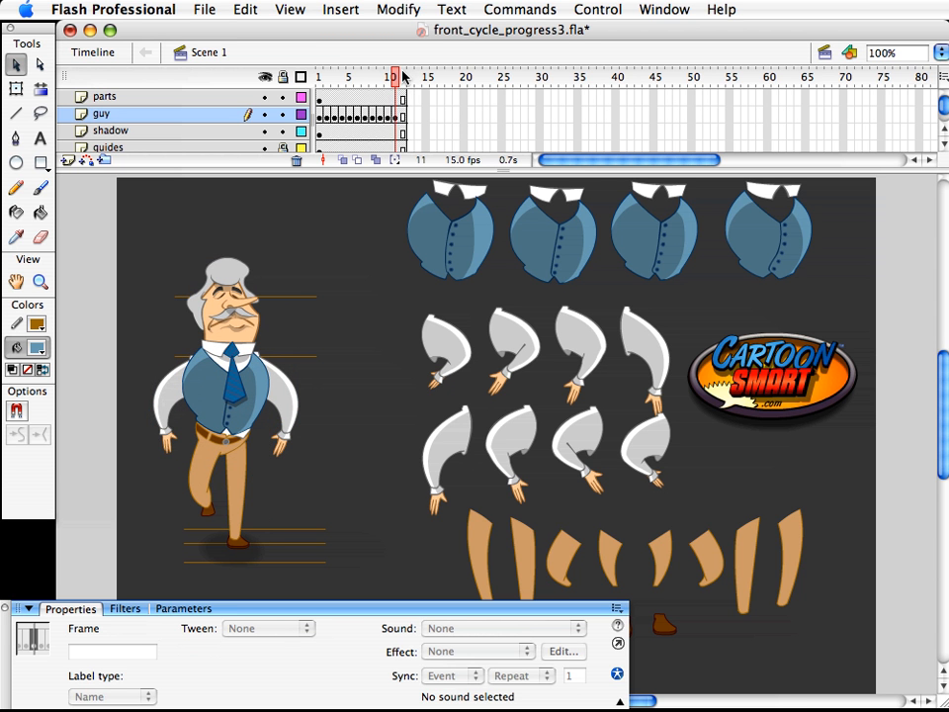
pyautogui.moveTo(394, 79); pyautogui.dragTo(394, 81)
pyautogui.press('q')
pyautogui.click(235, 386)
pyautogui.moveTo(259, 401); pyautogui.dragTo(252, 404)
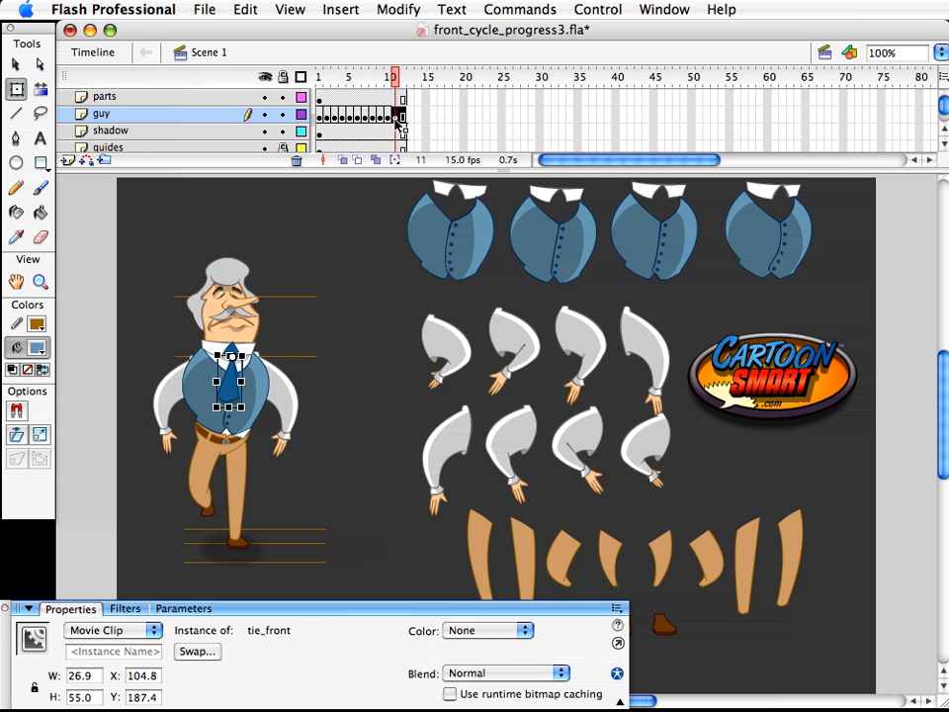
# - Shift the tie and its knot together on frame 3 horizontally to X 101.0
pyautogui.moveTo(395, 81); pyautogui.dragTo(340, 107)
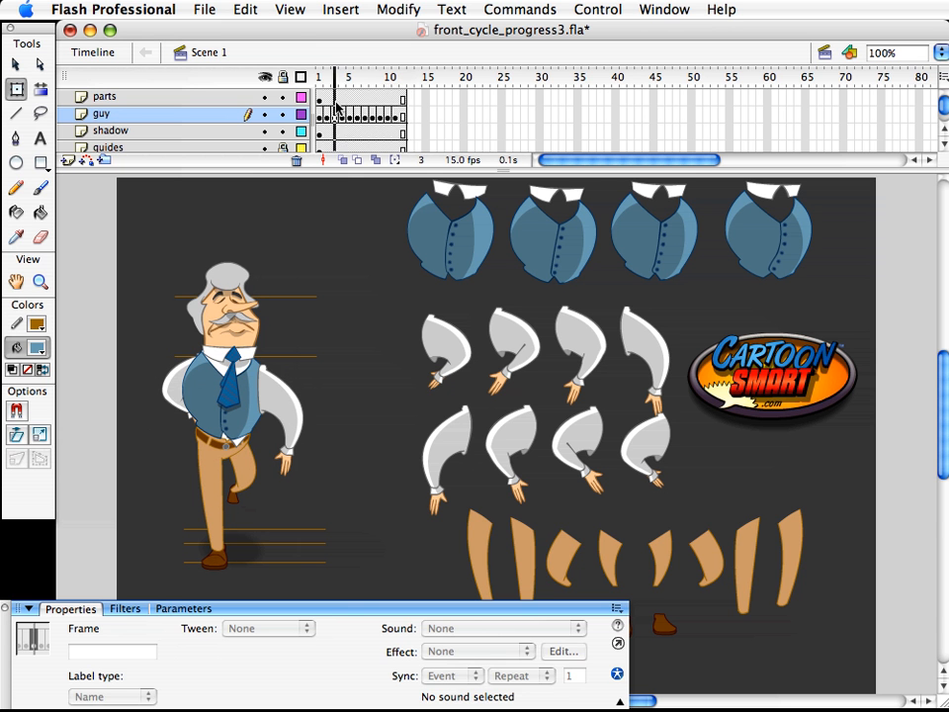
pyautogui.click(262, 355)
pyautogui.click(267, 358)
pyautogui.press('v')
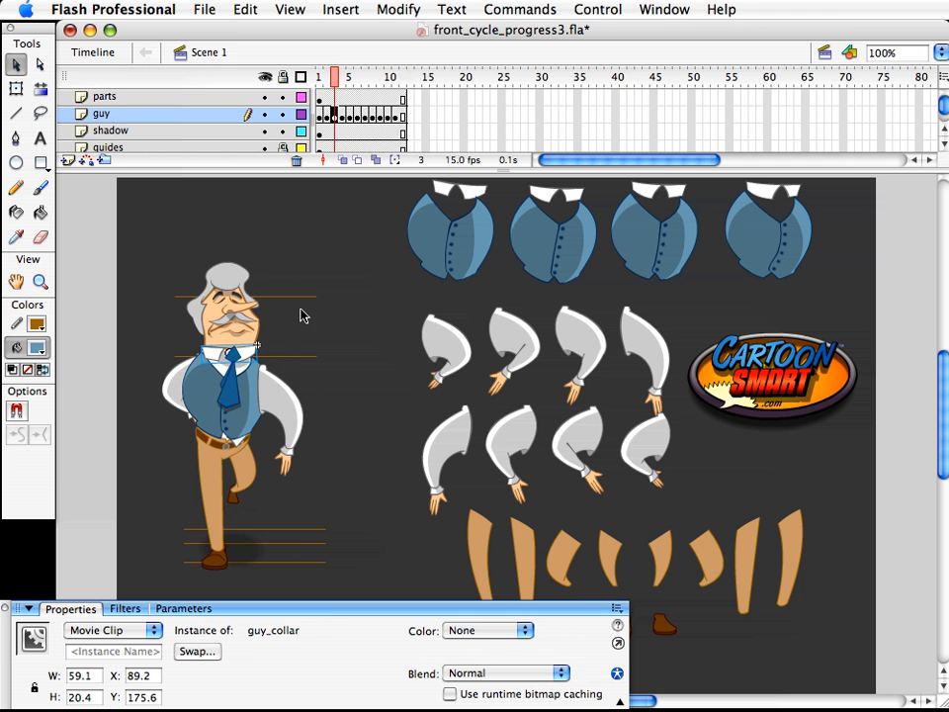
pyautogui.press('q')
pyautogui.press('v')
pyautogui.click(234, 386)
pyautogui.keyDown('shift'); pyautogui.click(233, 358); pyautogui.keyUp('shift')
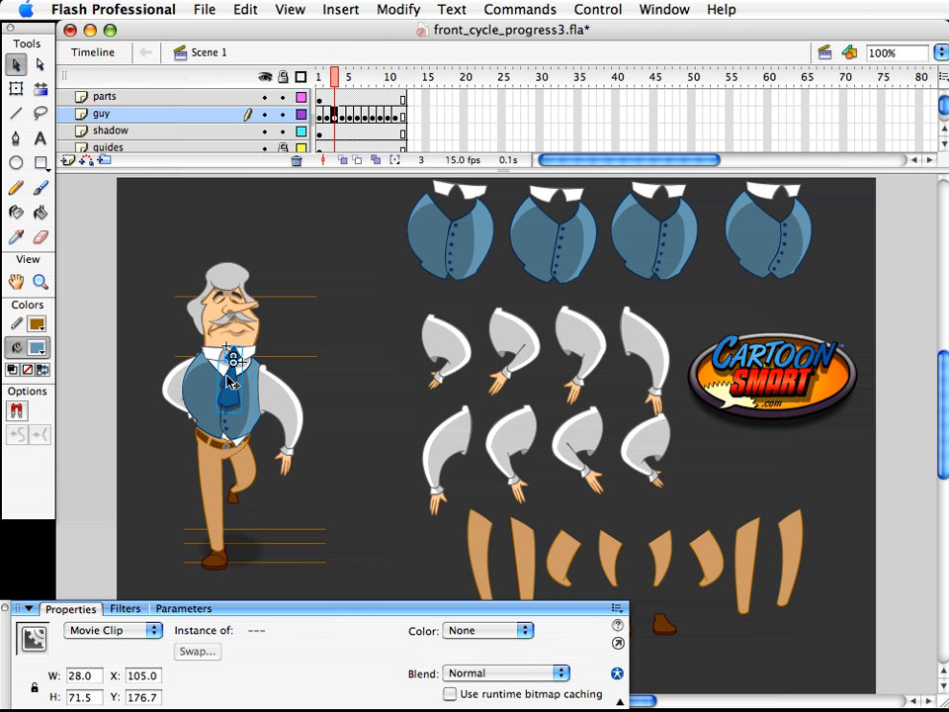
pyautogui.press('Left')
pyautogui.press('Left')
pyautogui.press('Left')
pyautogui.press('Left')
pyautogui.press('Left')
pyautogui.press('Left')
pyautogui.press('Left')
pyautogui.press('Left')
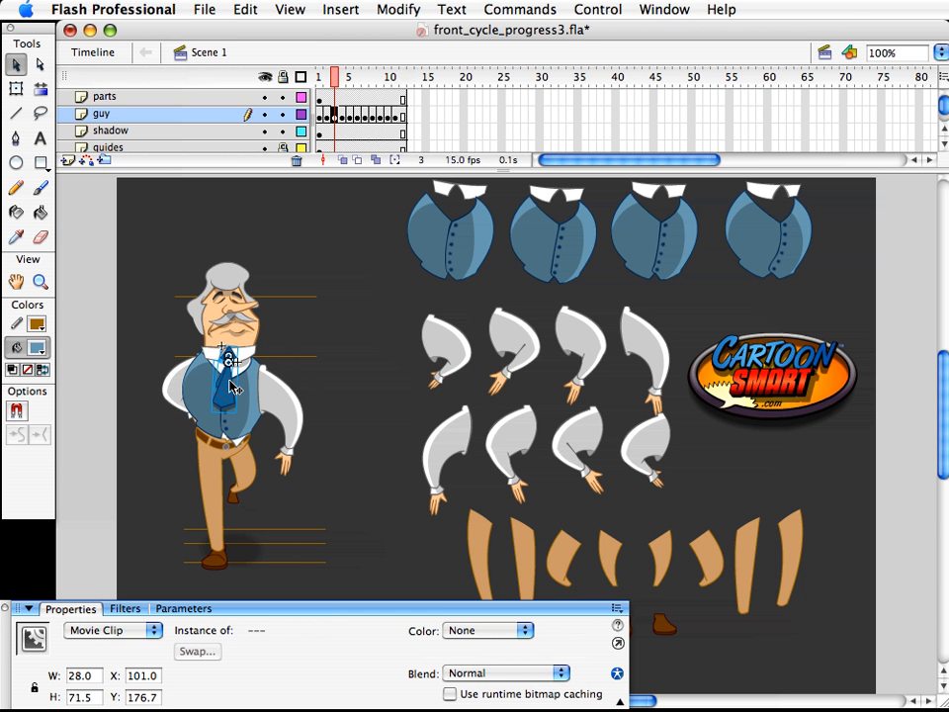
# - Swap the collar on frame 5 for the guy_collar2 symbol
pyautogui.press(',')
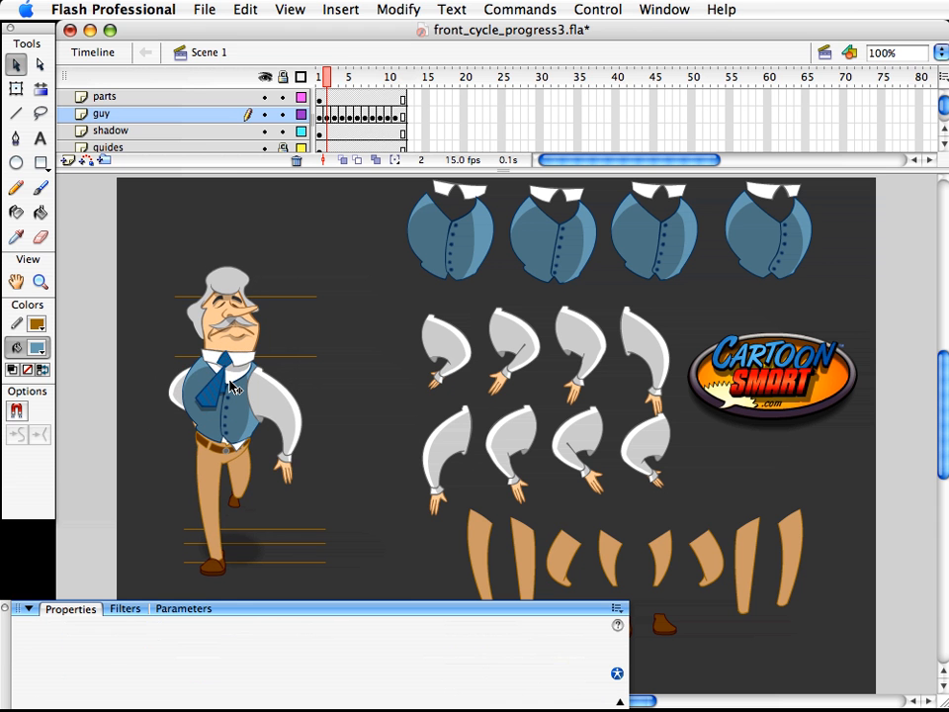
pyautogui.press('.')
pyautogui.press('.')
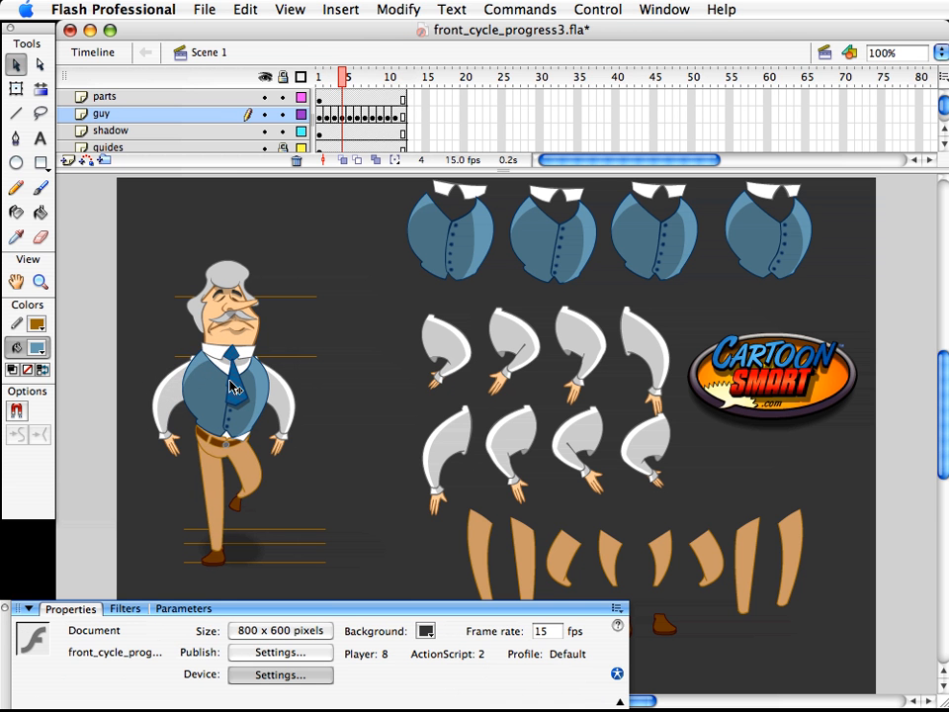
pyautogui.press('.')
pyautogui.press('.')
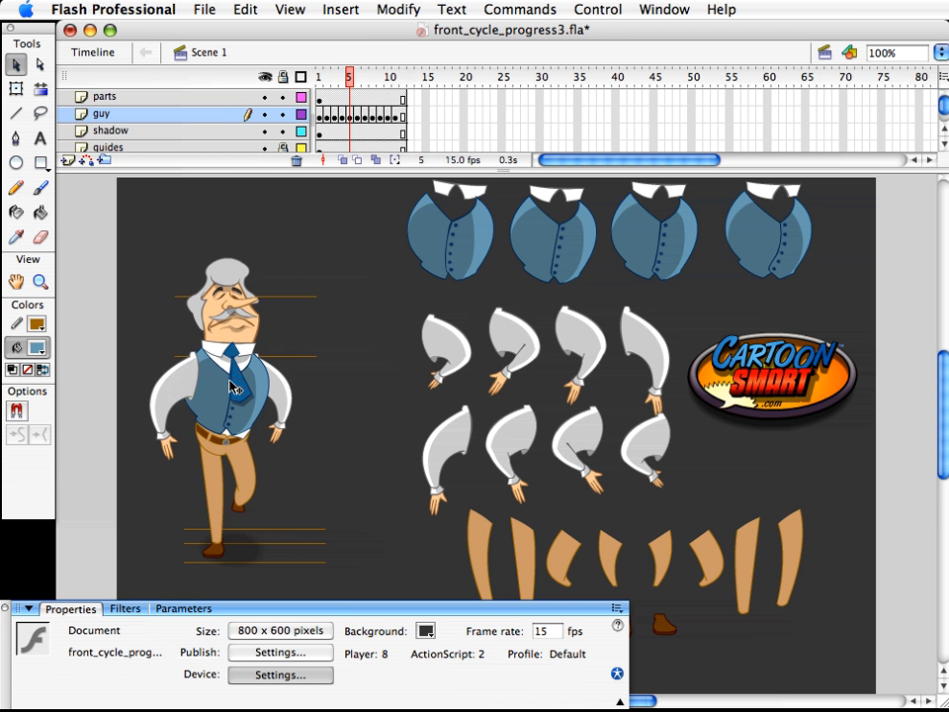
pyautogui.press(',')
pyautogui.press(',')
pyautogui.press('.')
pyautogui.click(252, 362)
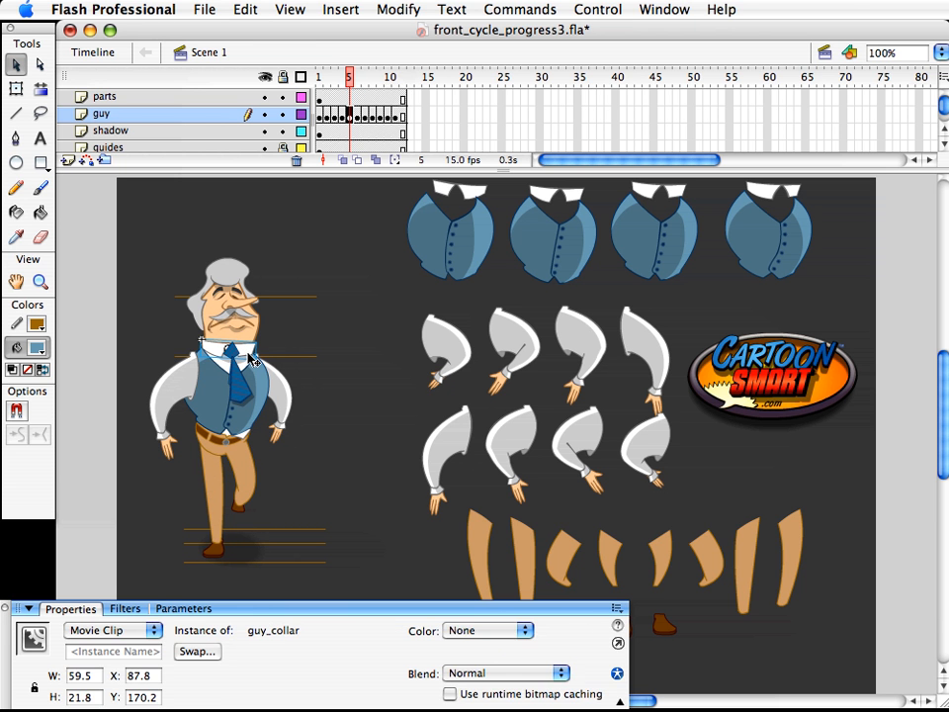
pyautogui.click(196, 651)
pyautogui.click(858, 634)
pyautogui.press('Return')
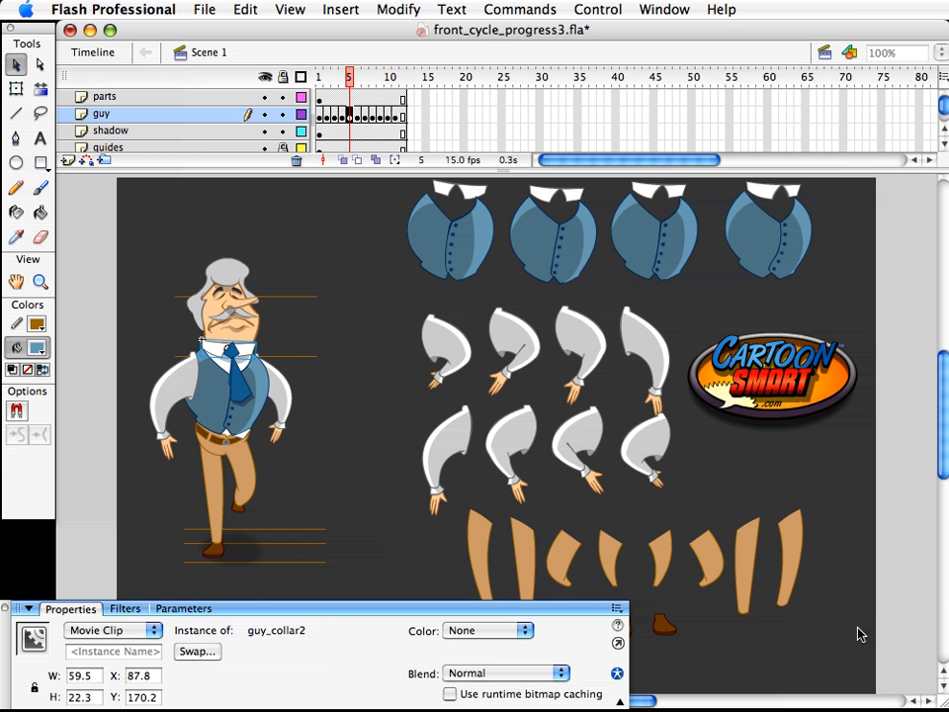
# - Shift the tie and its knot together on frame 5 horizontally to X 110.3
pyautogui.click(282, 377)
pyautogui.click(240, 388)
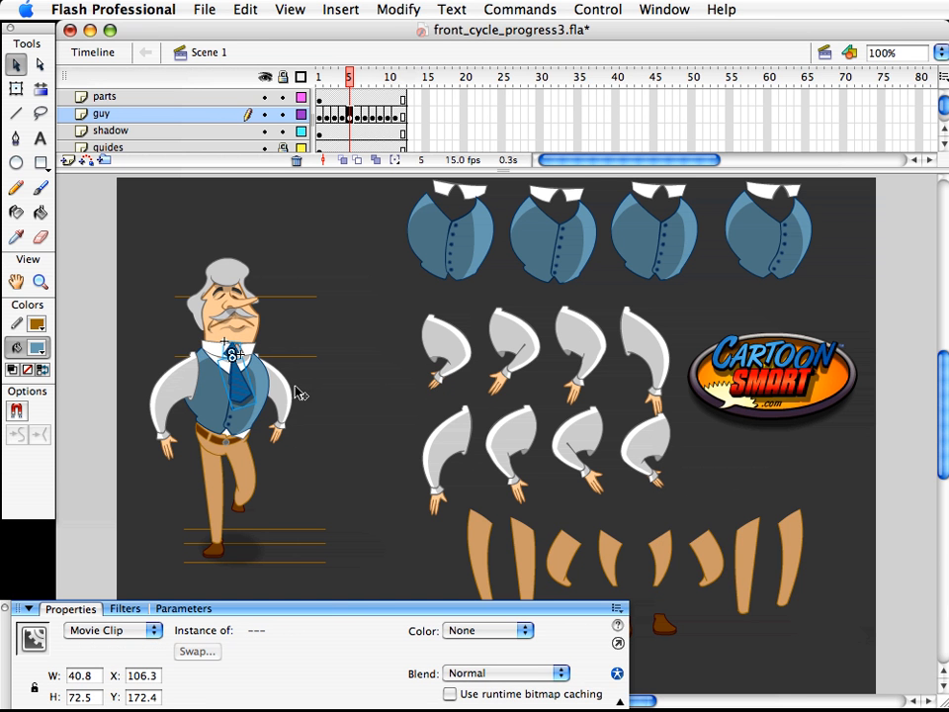
pyautogui.press('Right')
pyautogui.press('Right')
pyautogui.press('Right')
pyautogui.press('Right')
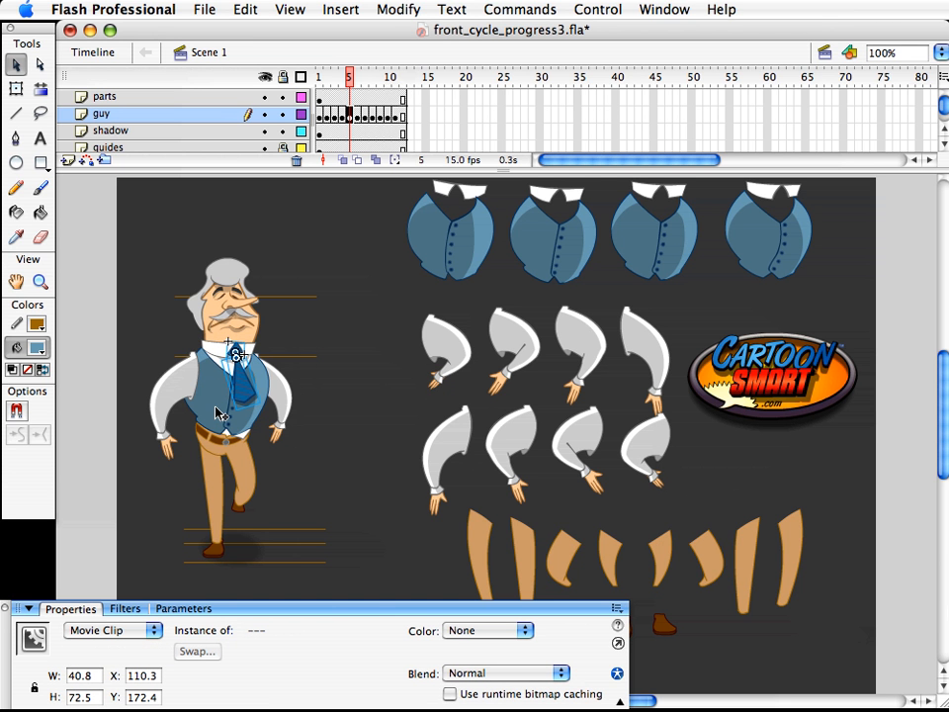
# - Rotate the tie on frame 10 about its top so its tip swings slightly past vertical to the screen's left
pyautogui.press('.')
pyautogui.press('.')
pyautogui.press('.')
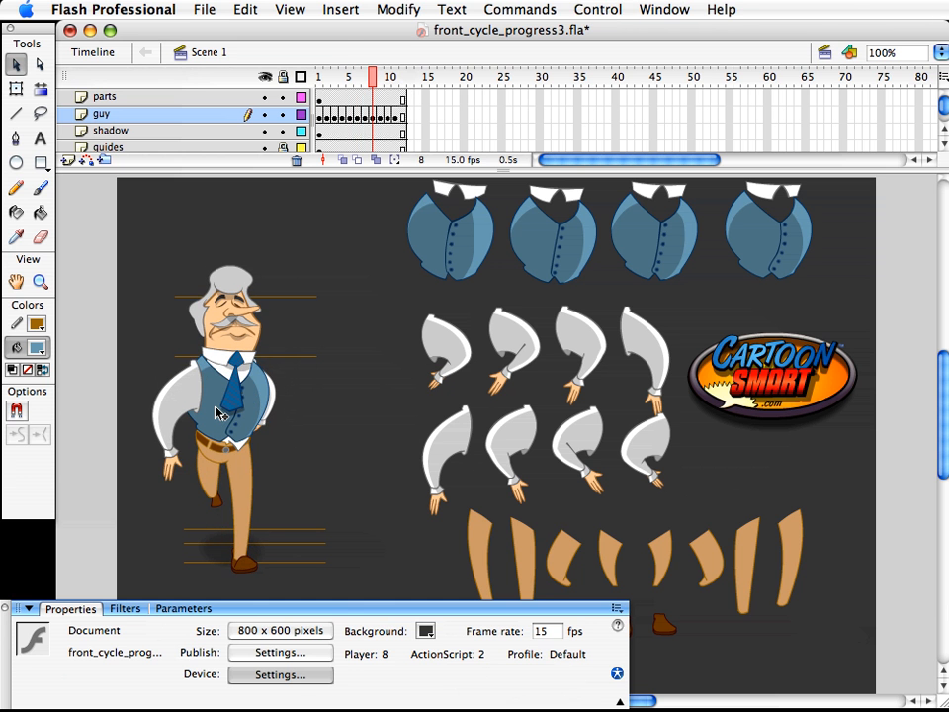
pyautogui.press('.')
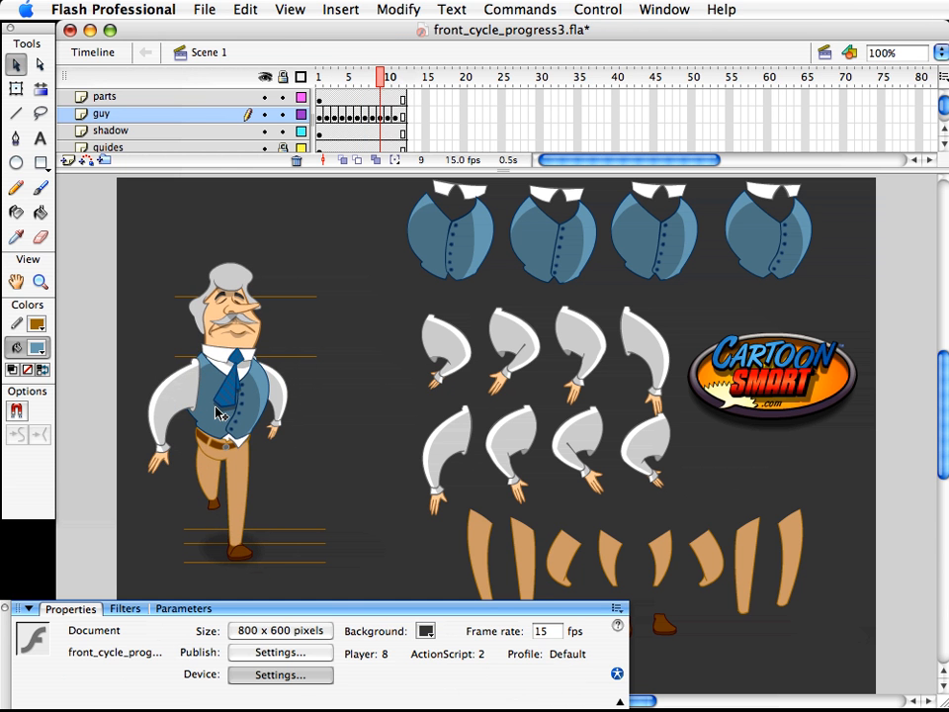
pyautogui.press('.')
pyautogui.press('.')
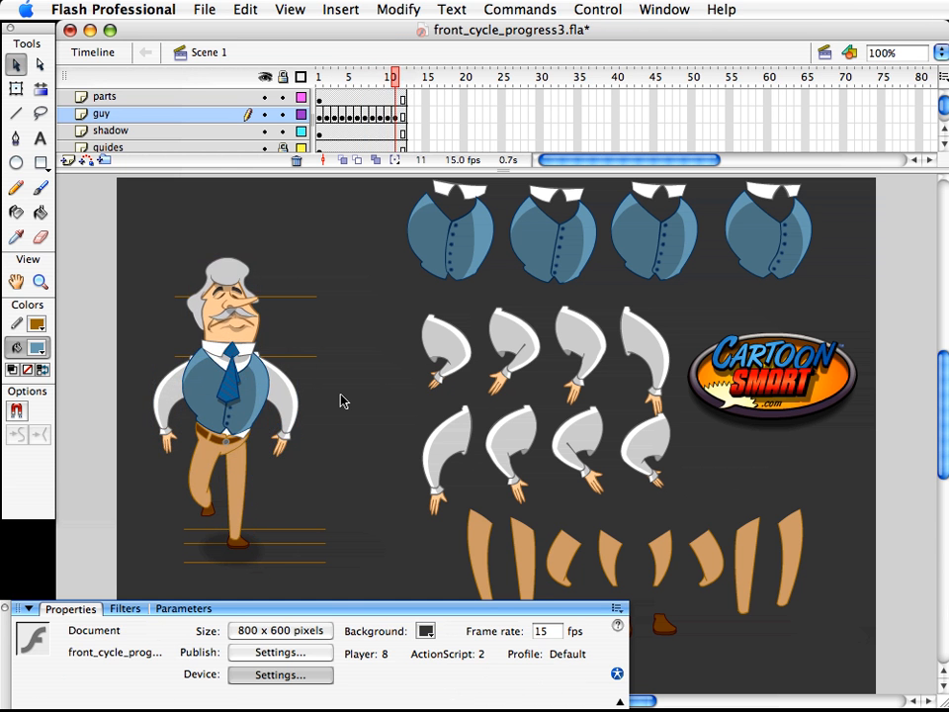
pyautogui.press(',')
pyautogui.click(259, 397)
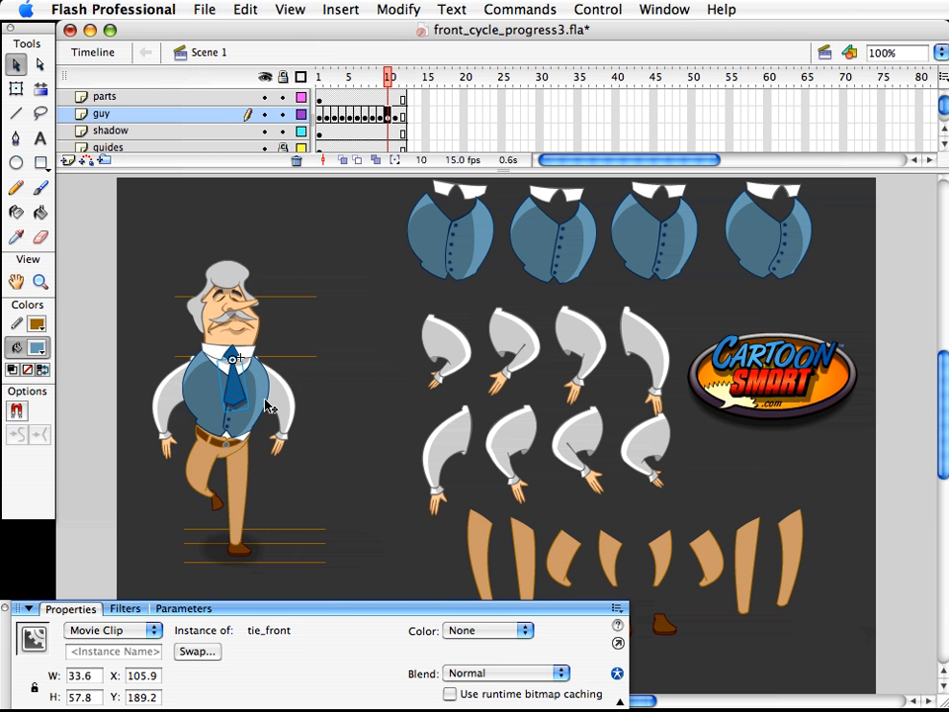
pyautogui.press('q')
pyautogui.press('v')
pyautogui.moveTo(265, 405); pyautogui.dragTo(242, 397)
pyautogui.click(245, 389)
pyautogui.press('q')
pyautogui.press('v')
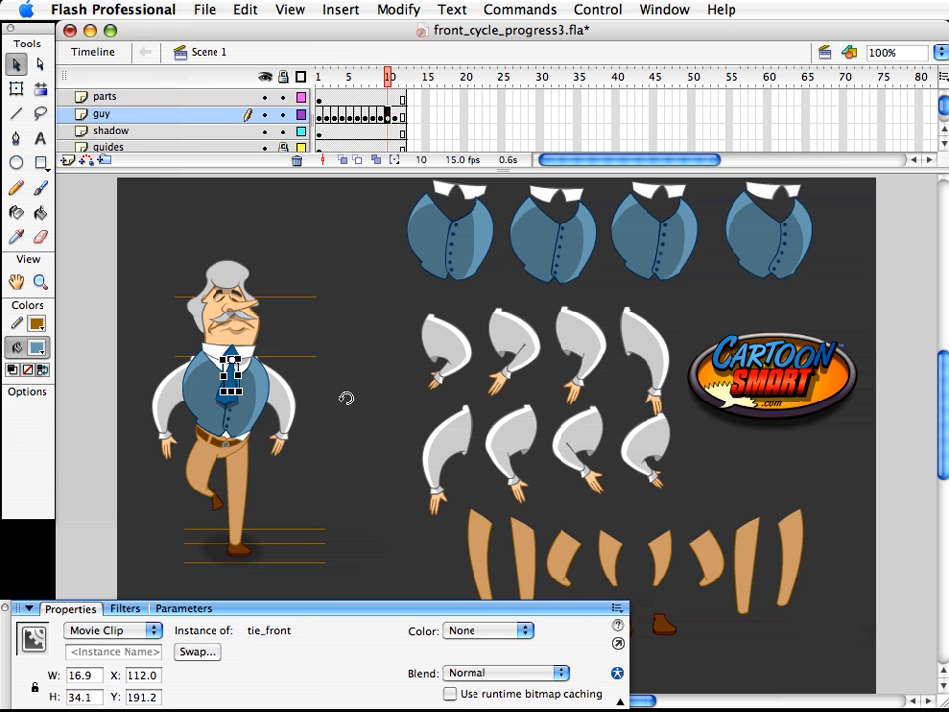
pyautogui.click(346, 398)
# - Rotate the tie on frame 11 slightly so its tip swings to the screen's right, and save the file
pyautogui.moveTo(388, 76)
pyautogui.mouseDown()
pyautogui.moveTo(375, 83)
pyautogui.moveTo(392, 82)
pyautogui.mouseUp()
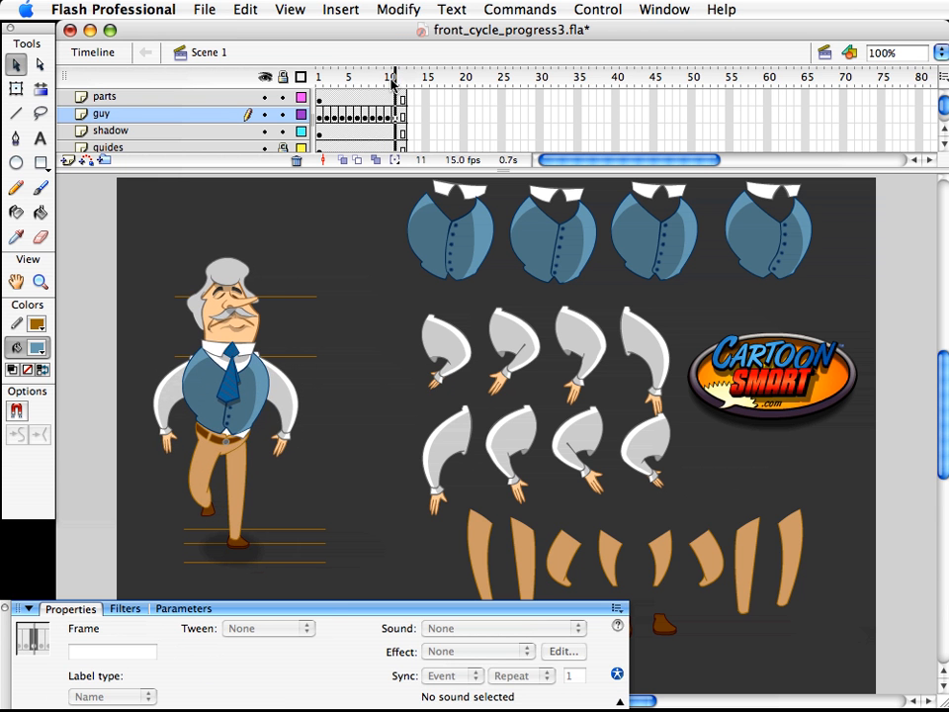
pyautogui.click(248, 400)
pyautogui.press('q')
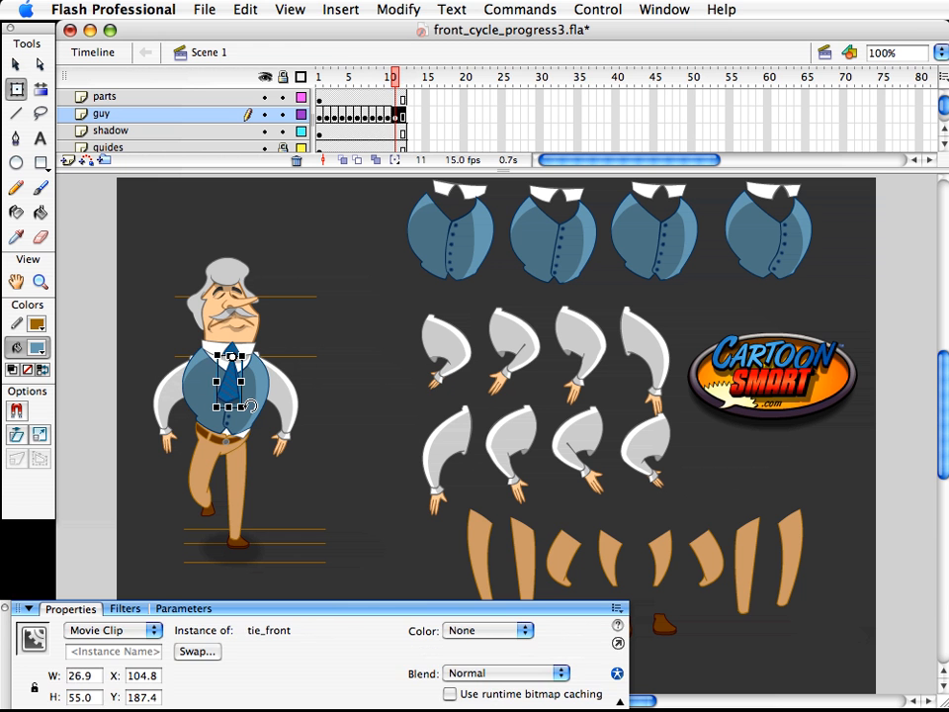
pyautogui.moveTo(251, 406); pyautogui.dragTo(252, 405)
pyautogui.press('v')
pyautogui.click(376, 185)
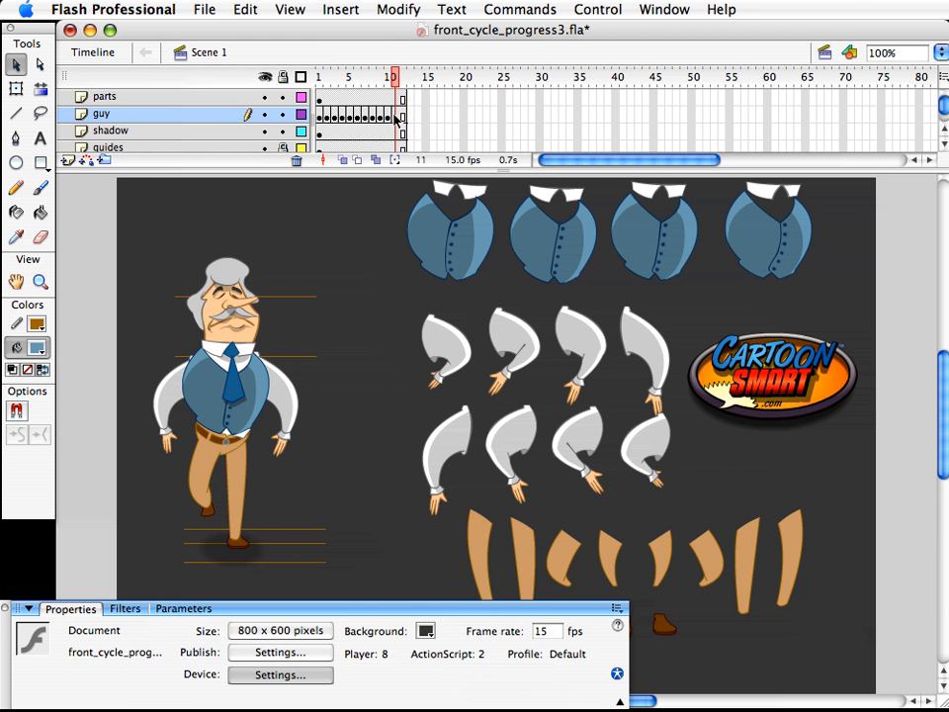
pyautogui.moveTo(394, 89)
pyautogui.mouseDown()
pyautogui.moveTo(376, 91)
pyautogui.moveTo(401, 96)
pyautogui.moveTo(377, 97)
pyautogui.moveTo(399, 96)
pyautogui.mouseUp()
pyautogui.press('super+s')
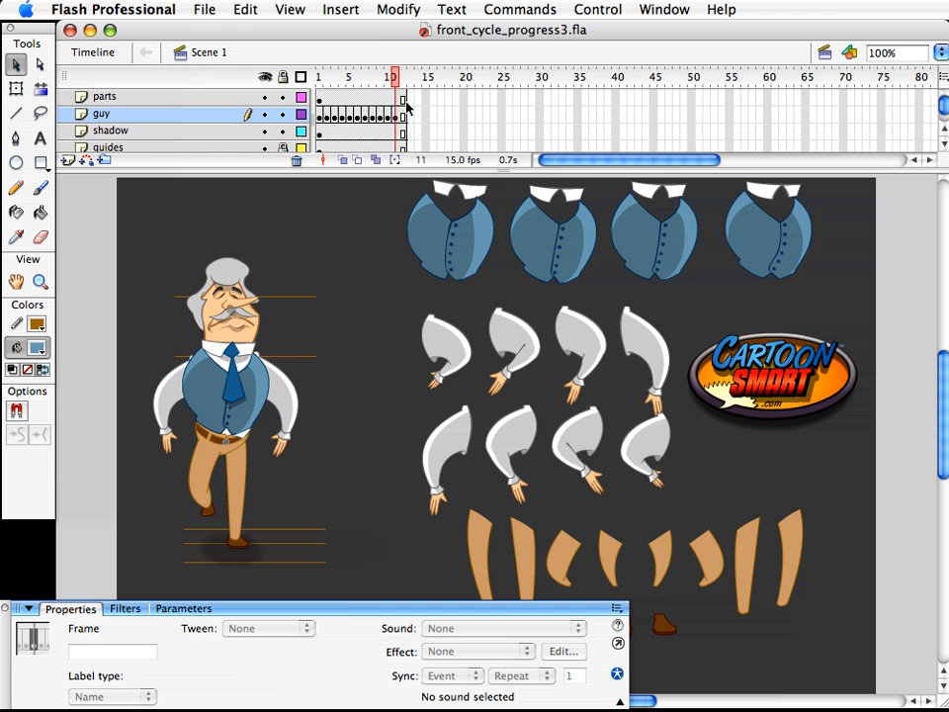
# - Insert a keyframe at frame 12 of the guy layer
pyautogui.click(404, 116)
pyautogui.press('F6')
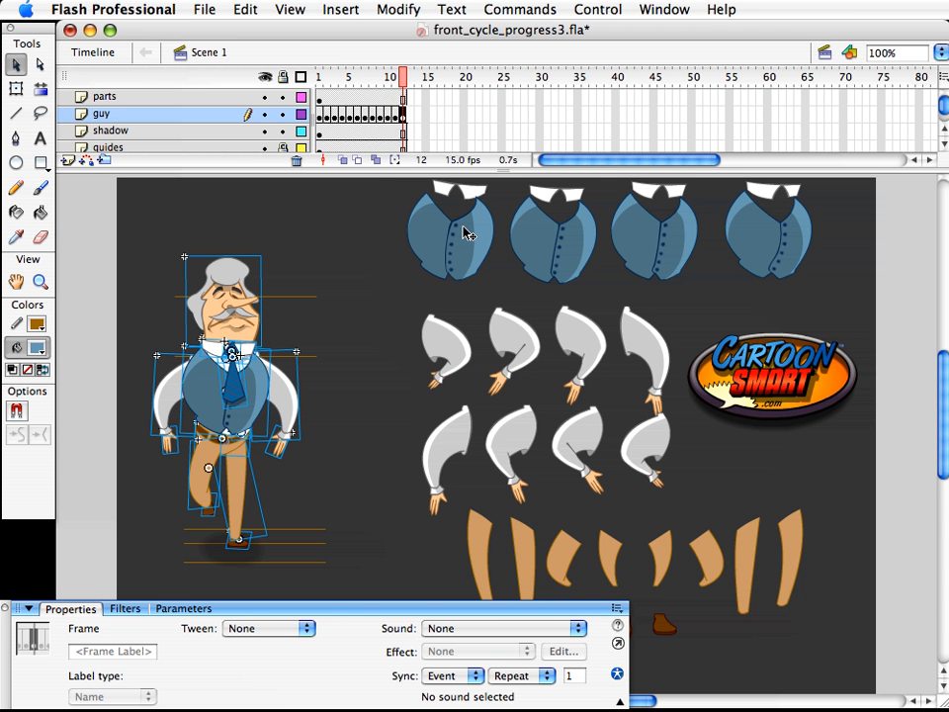
pyautogui.click(295, 493)
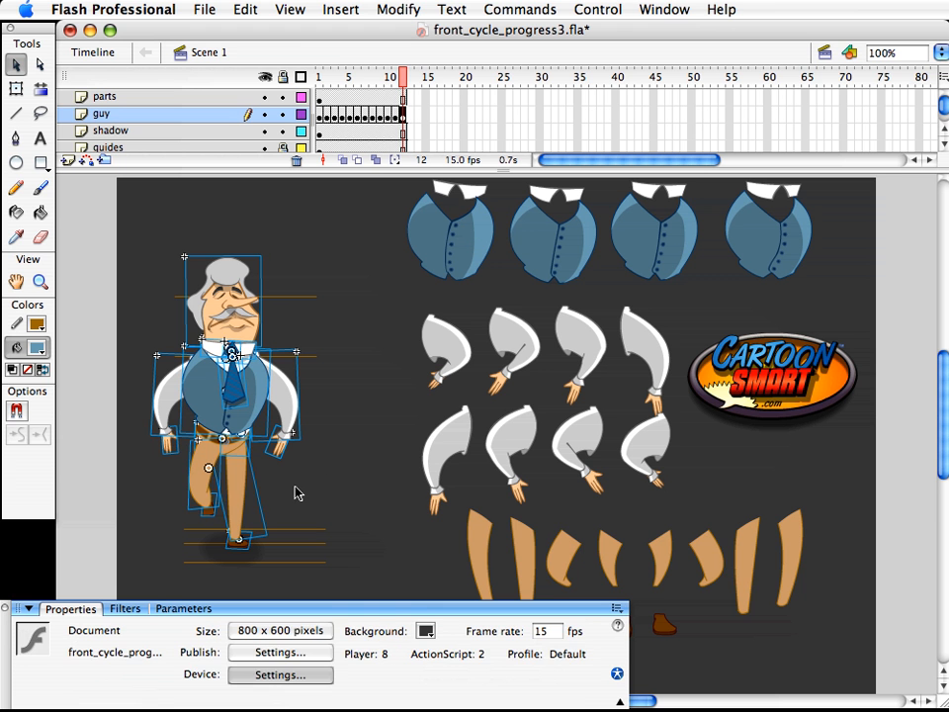
# - Swap the straight supporting leg on frame 12 for the guy_leg9 symbol
pyautogui.click(238, 478)
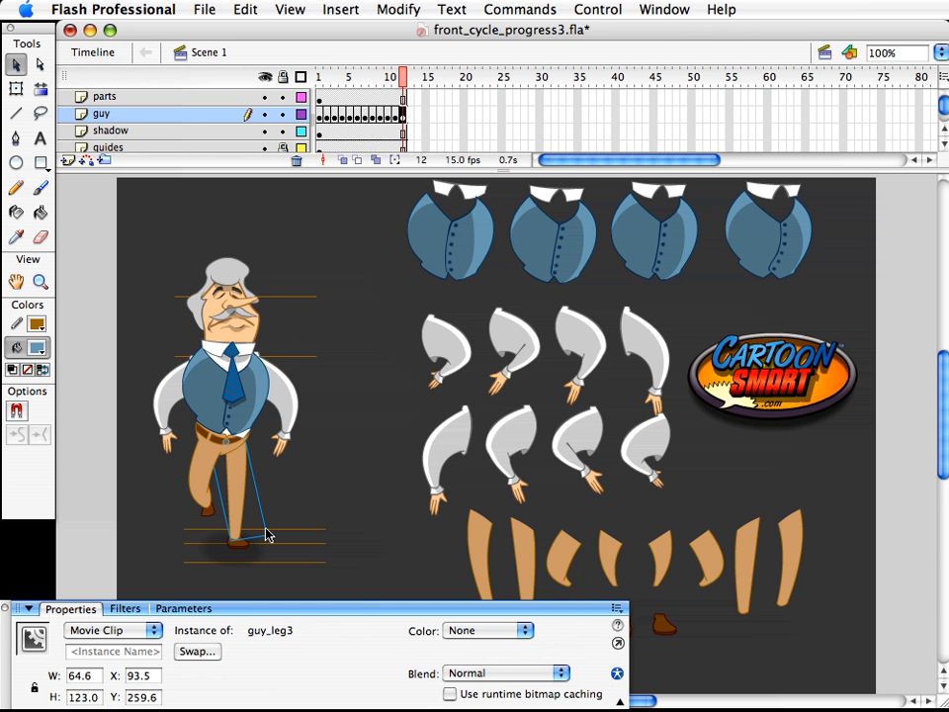
pyautogui.hotkey('ctrl', 'shift', 's')
pyautogui.moveTo(716, 451); pyautogui.dragTo(508, 365)
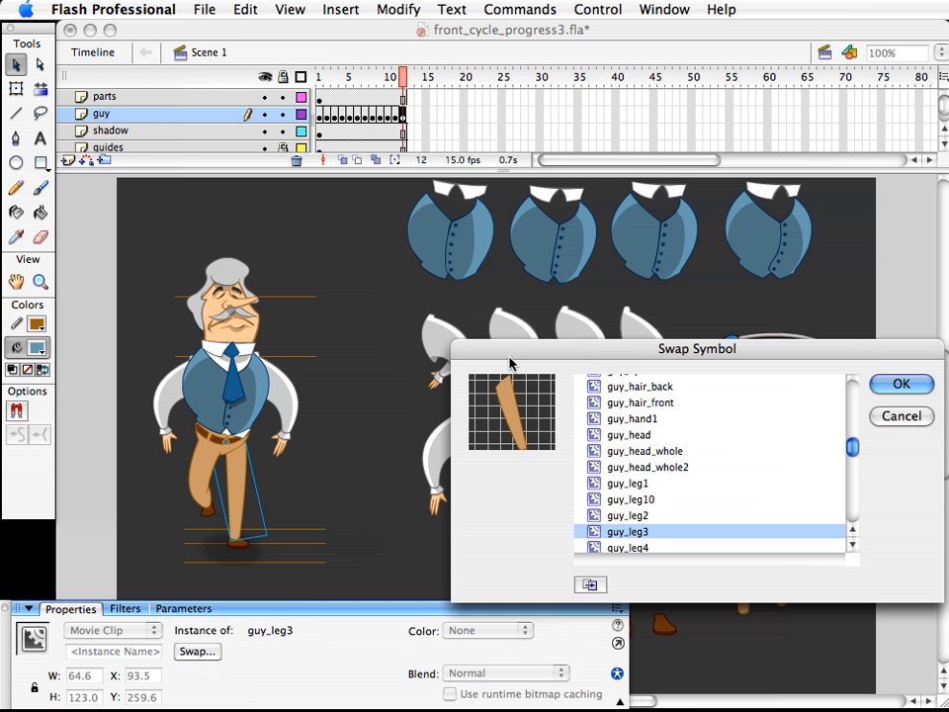
pyautogui.click(633, 516)
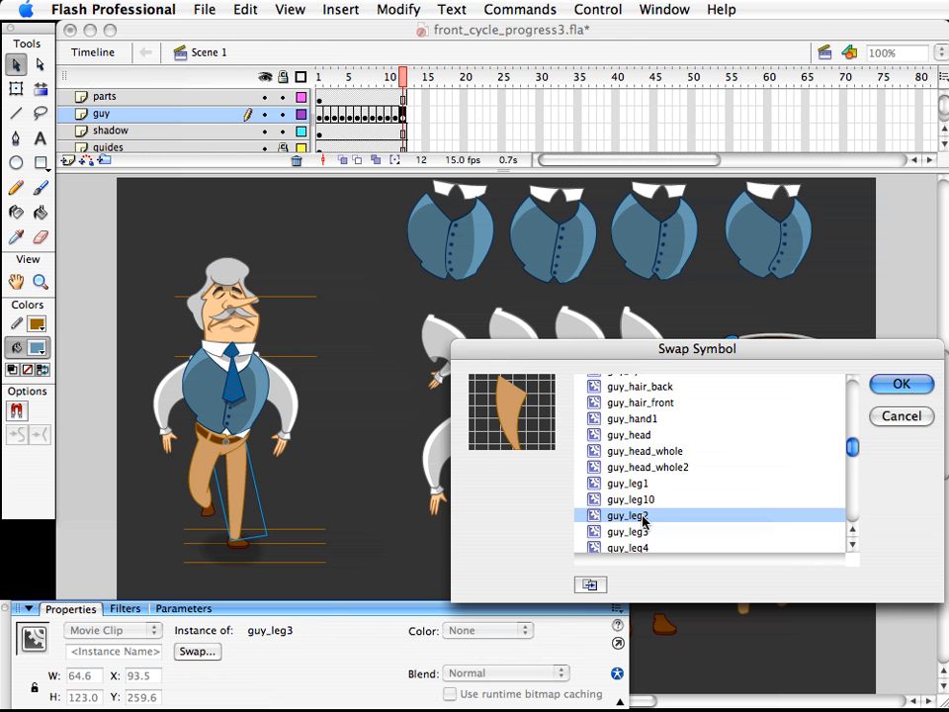
pyautogui.press('Up')
pyautogui.press('Down')
pyautogui.press('Down')
pyautogui.press('Down')
pyautogui.press('Down')
pyautogui.press('Down')
pyautogui.press('Down')
pyautogui.press('Down')
pyautogui.press('Down')
pyautogui.press('Down')
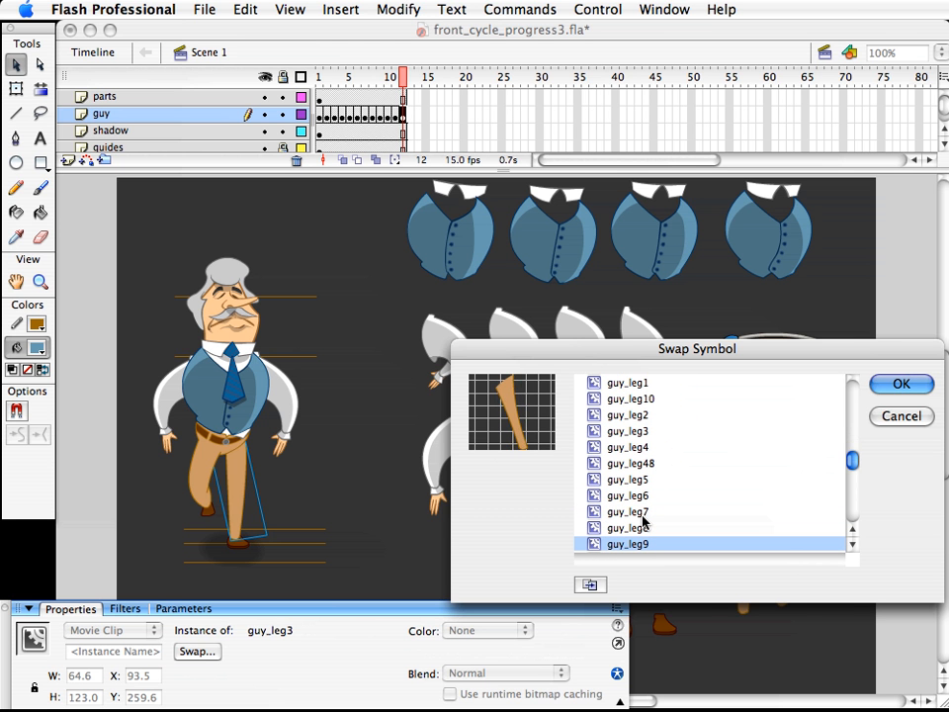
pyautogui.press('Return')
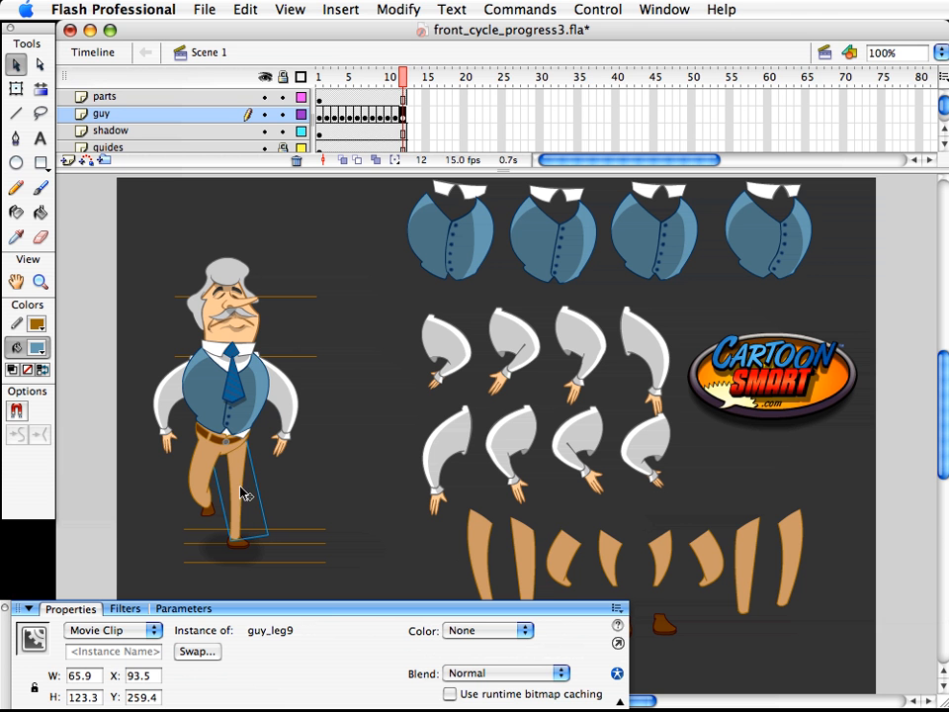
# - Shorten the guy_leg9 leg on frame 12 slightly from its lower end
pyautogui.press('q')
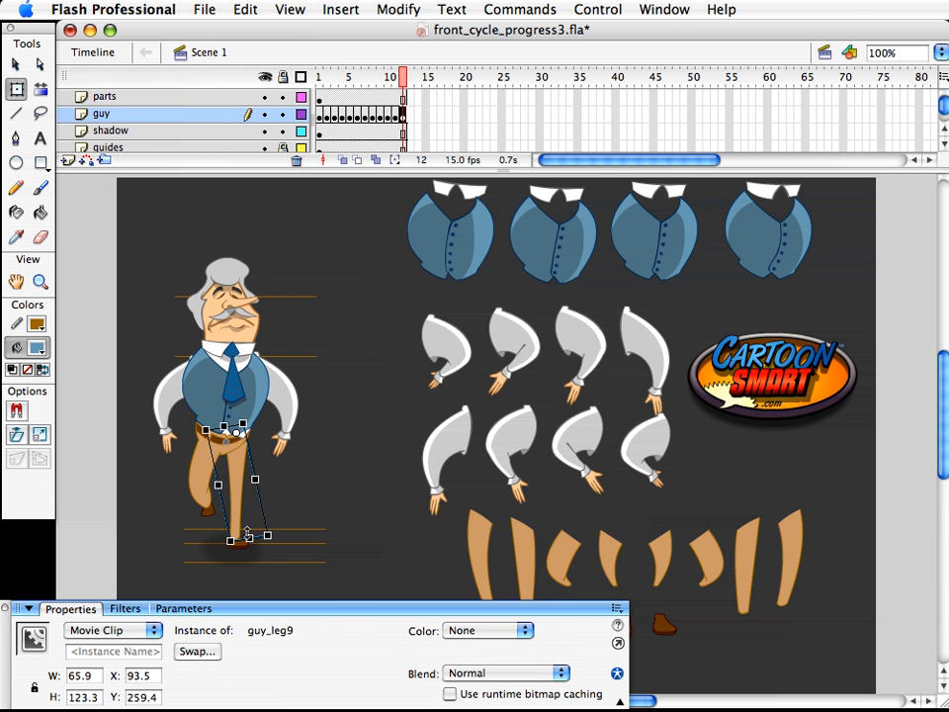
pyautogui.moveTo(247, 535); pyautogui.dragTo(248, 527)
pyautogui.press('v')
# - Raise the supporting leg's shoe on frame 12 to Y 370.3 and scale it to 90%
pyautogui.click(242, 543)
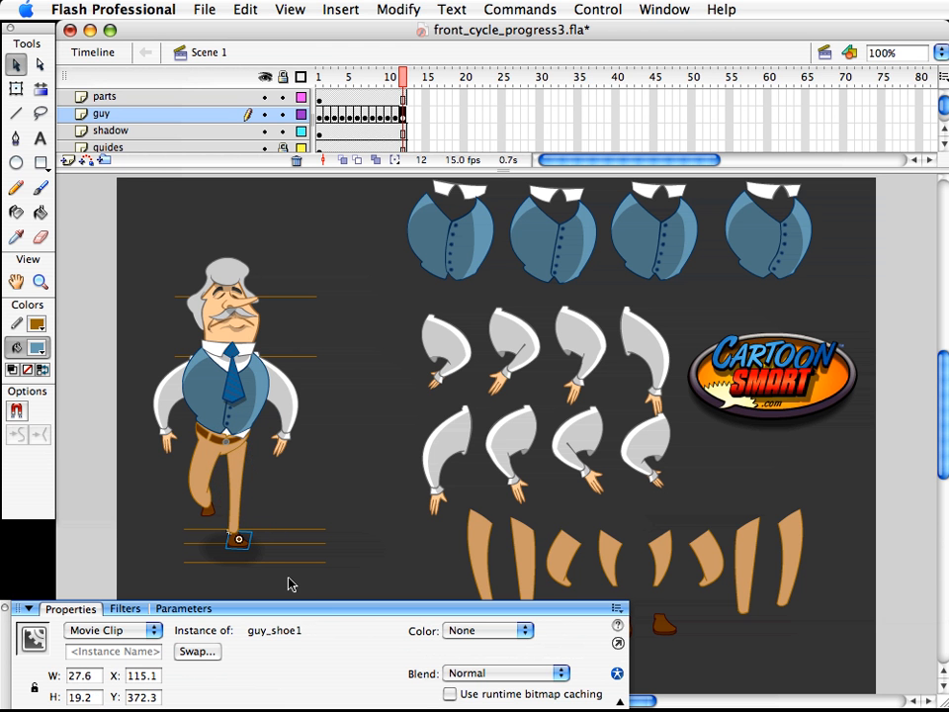
pyautogui.press('Up')
pyautogui.press('Up')
pyautogui.press('Up')
pyautogui.press('Down')
pyautogui.hotkey('ctrl', 'alt', 's')
pyautogui.write('90')
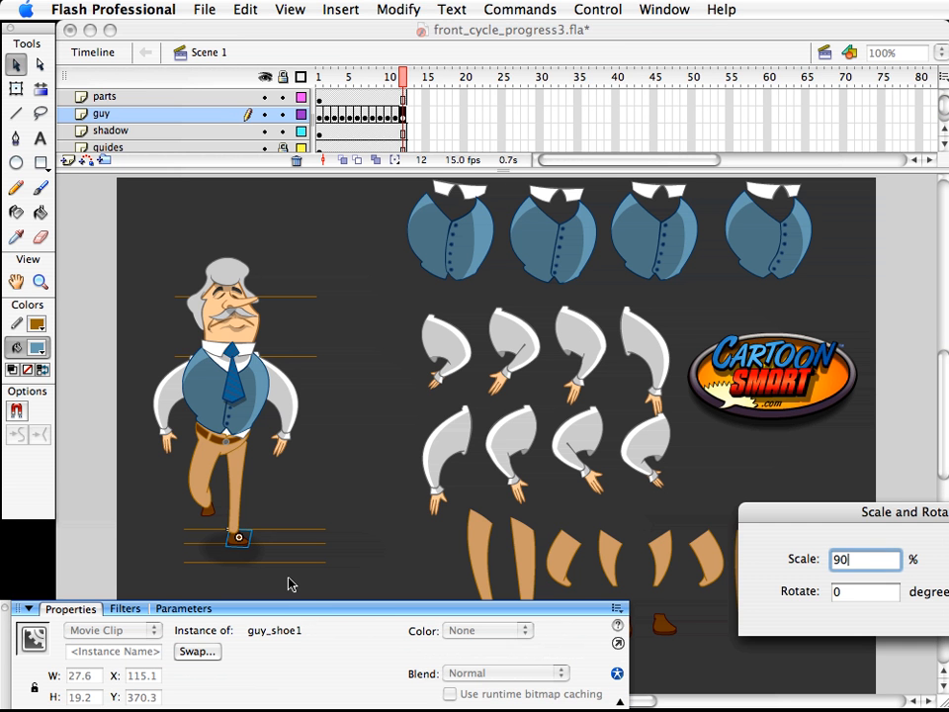
pyautogui.press('Return')
pyautogui.click(287, 562)
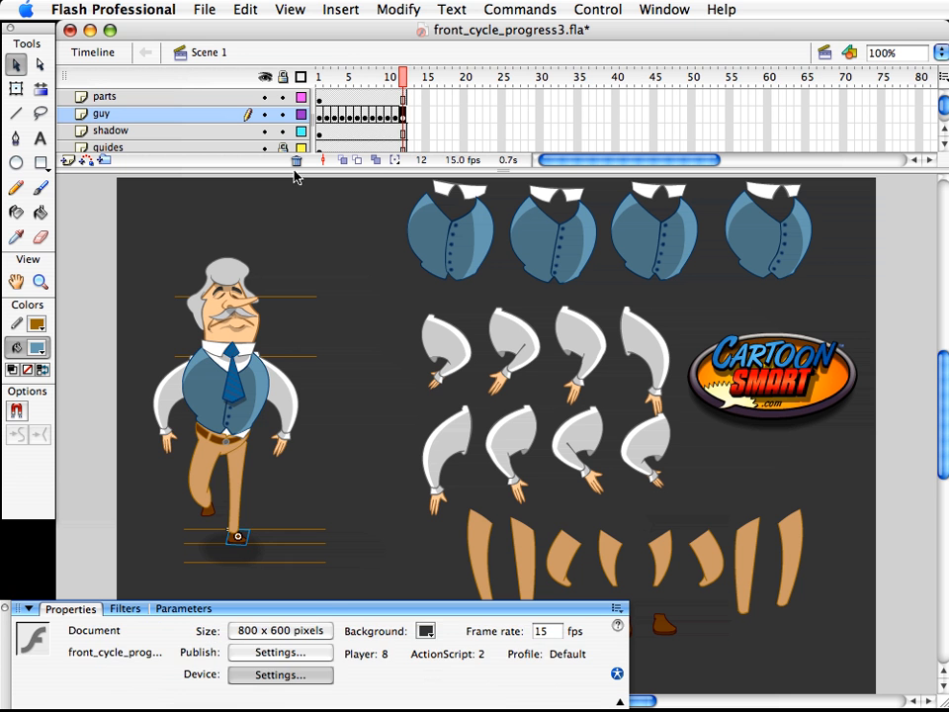
pyautogui.click(319, 78)
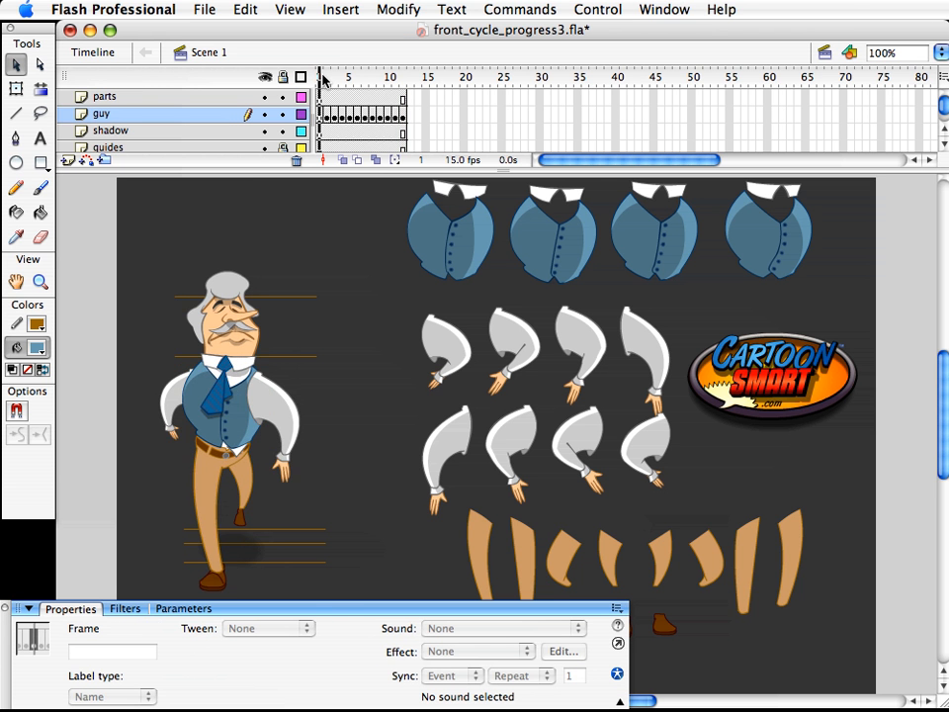
# - Nudge the supporting leg's shoe on frame 12 up to Y 367.1
pyautogui.moveTo(321, 78); pyautogui.dragTo(402, 95)
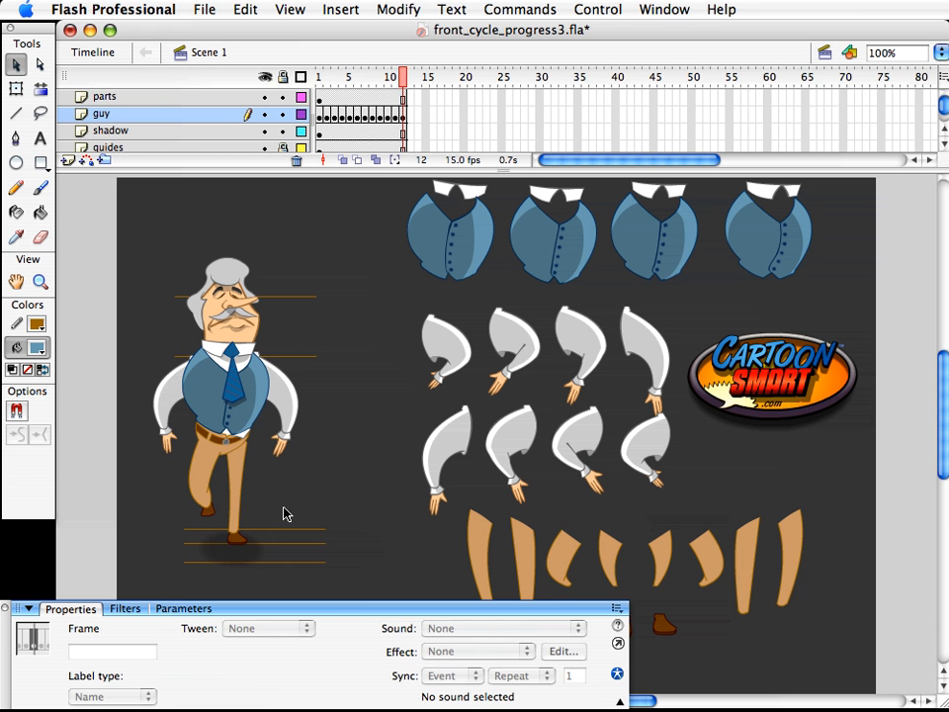
pyautogui.click(246, 545)
pyautogui.click(243, 542)
pyautogui.press('Up')
pyautogui.press('Up')
pyautogui.press('Up')
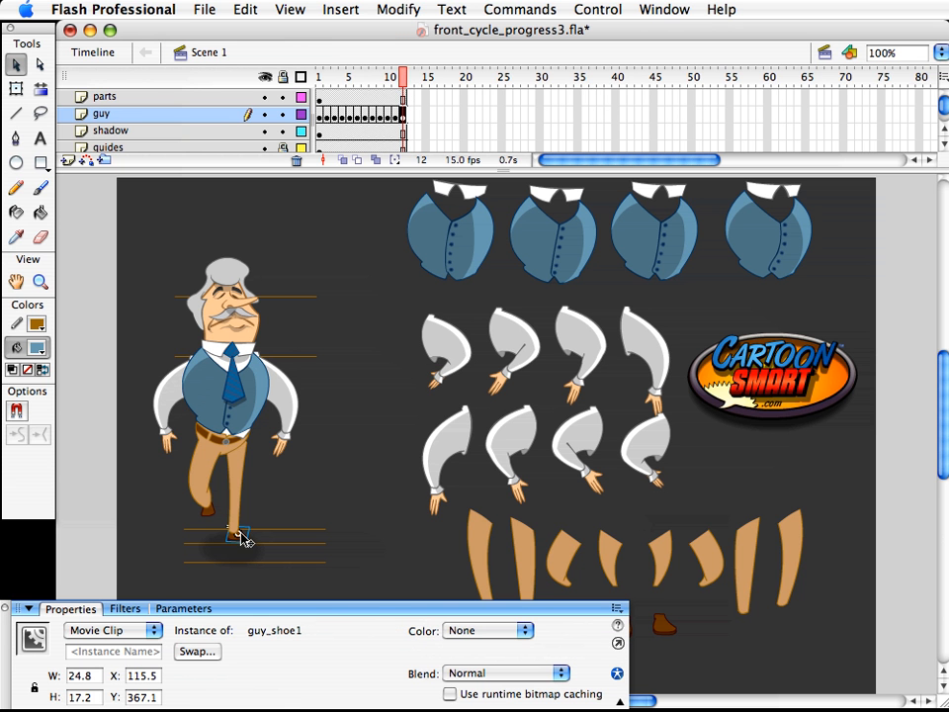
# - Copy the forward leg guy_leg10 and its shoe from frame 6 and paste them onto frame 12 of the guy layer
pyautogui.click(354, 79)
pyautogui.click(358, 77)
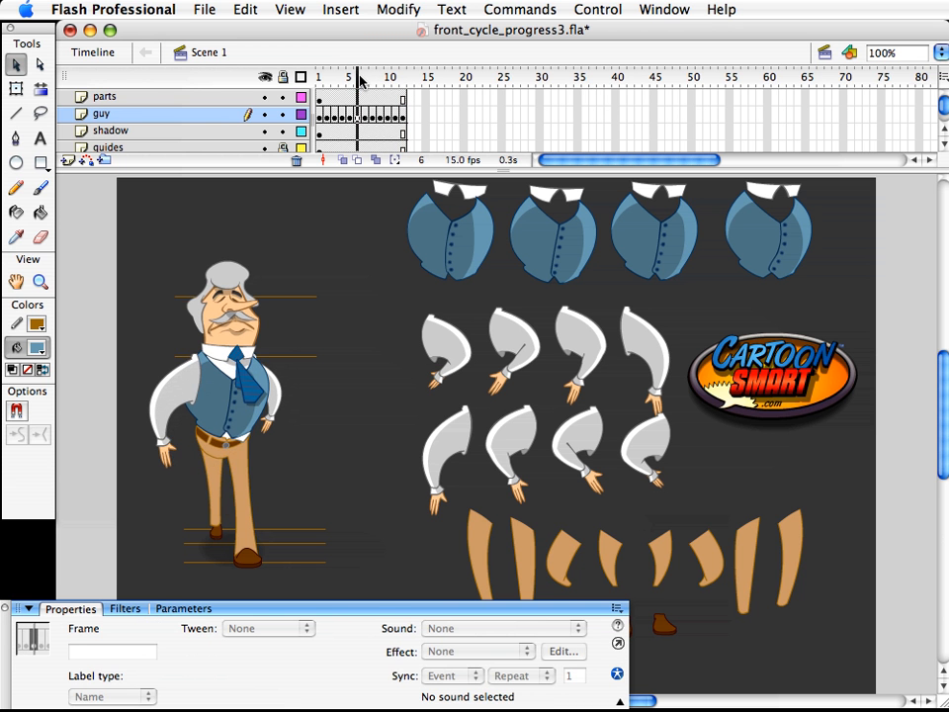
pyautogui.click(235, 531)
pyautogui.click(246, 531)
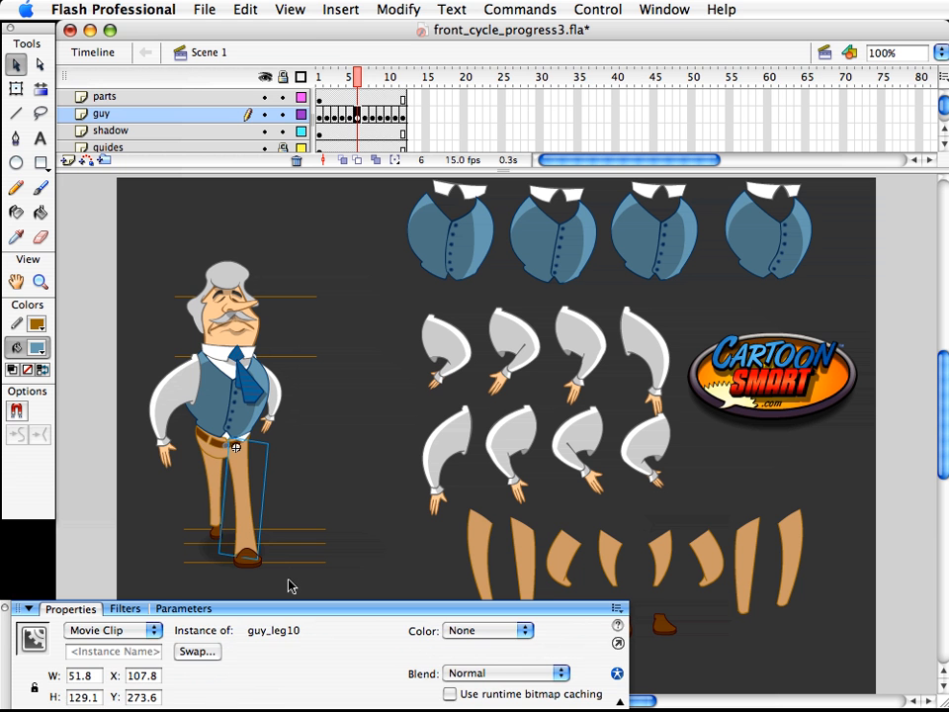
pyautogui.keyDown('shift'); pyautogui.click(247, 554); pyautogui.keyUp('shift')
pyautogui.click(402, 115)
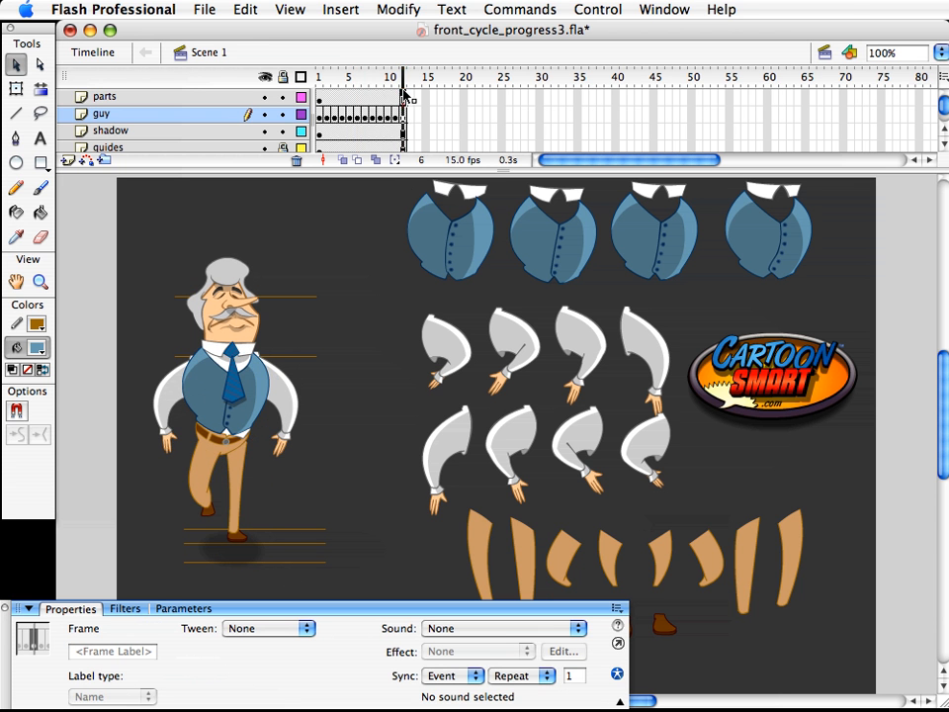
pyautogui.click(403, 97)
pyautogui.click(388, 116)
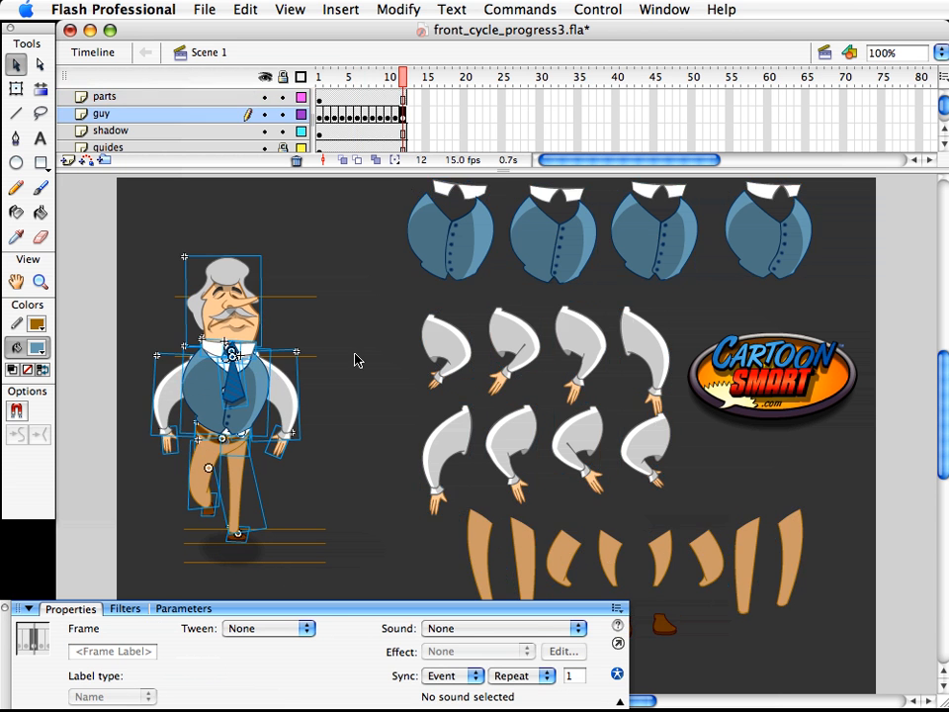
pyautogui.click(356, 360)
pyautogui.hotkey('ctrl', 'v')
# - Flip the pasted leg and shoe horizontally and place them under the belt over the bent leg, at X 63.7, Y 268.8
pyautogui.hotkey('shift', 'Right')
pyautogui.hotkey('shift', 'Left')
pyautogui.hotkey('shift', 'Left')
pyautogui.hotkey('shift', 'Left')
pyautogui.hotkey('shift', 'Left')
pyautogui.hotkey('shift', 'Left')
pyautogui.hotkey('shift', 'Left')
pyautogui.hotkey('shift', 'Left')
pyautogui.hotkey('shift', 'Left')
pyautogui.hotkey('shift', 'Left')
pyautogui.hotkey('shift', 'Left')
pyautogui.hotkey('shift', 'Left')
pyautogui.hotkey('shift', 'Left')
pyautogui.hotkey('shift', 'Left')
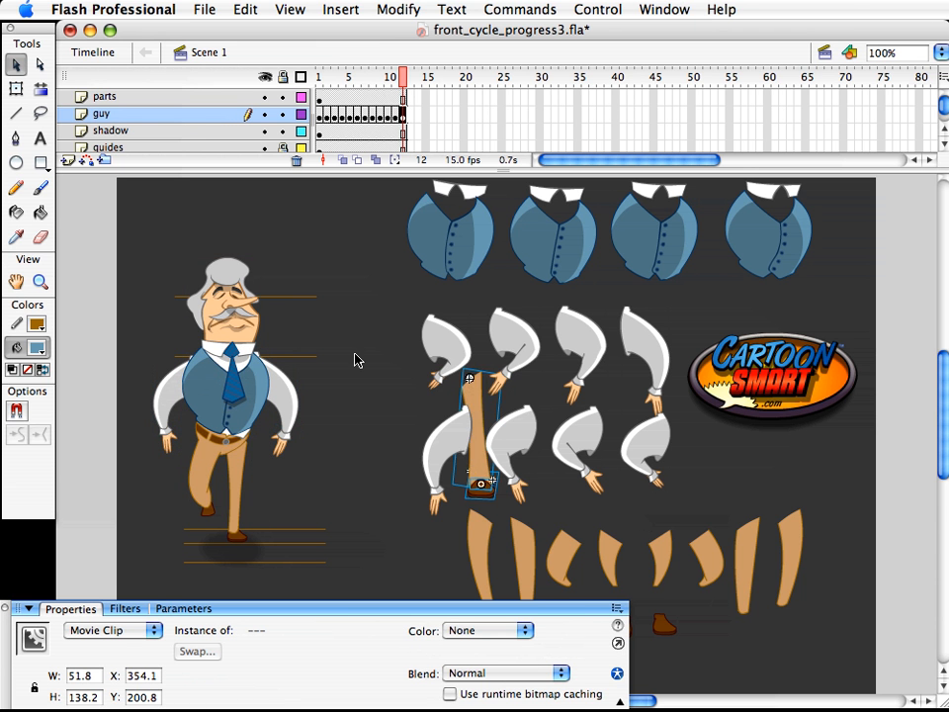
pyautogui.hotkey('shift', 'Left')
pyautogui.hotkey('shift', 'Left')
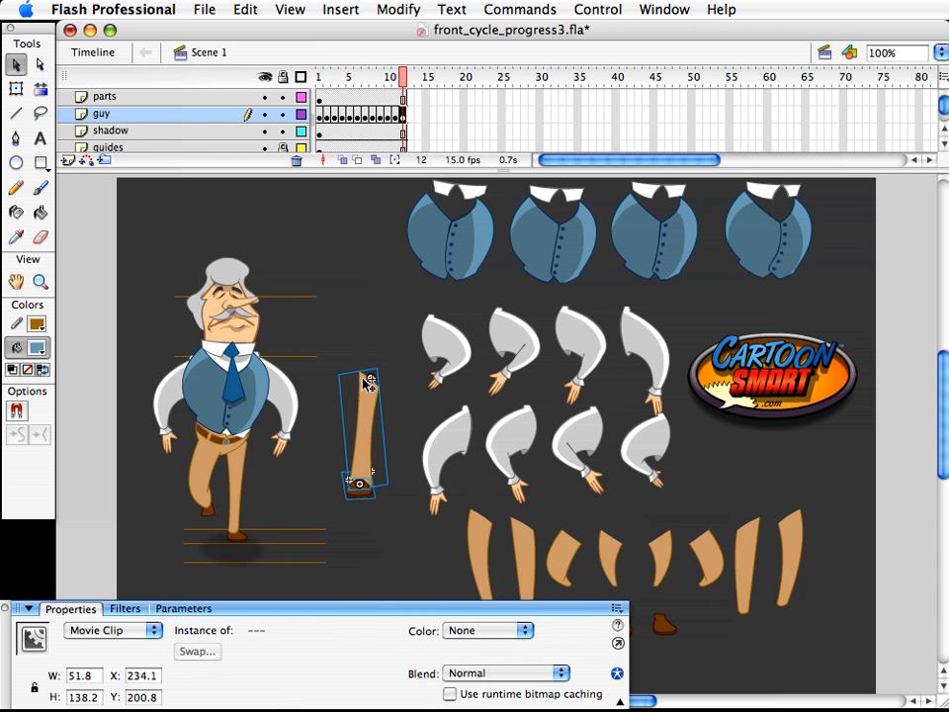
pyautogui.moveTo(366, 434); pyautogui.dragTo(211, 506)
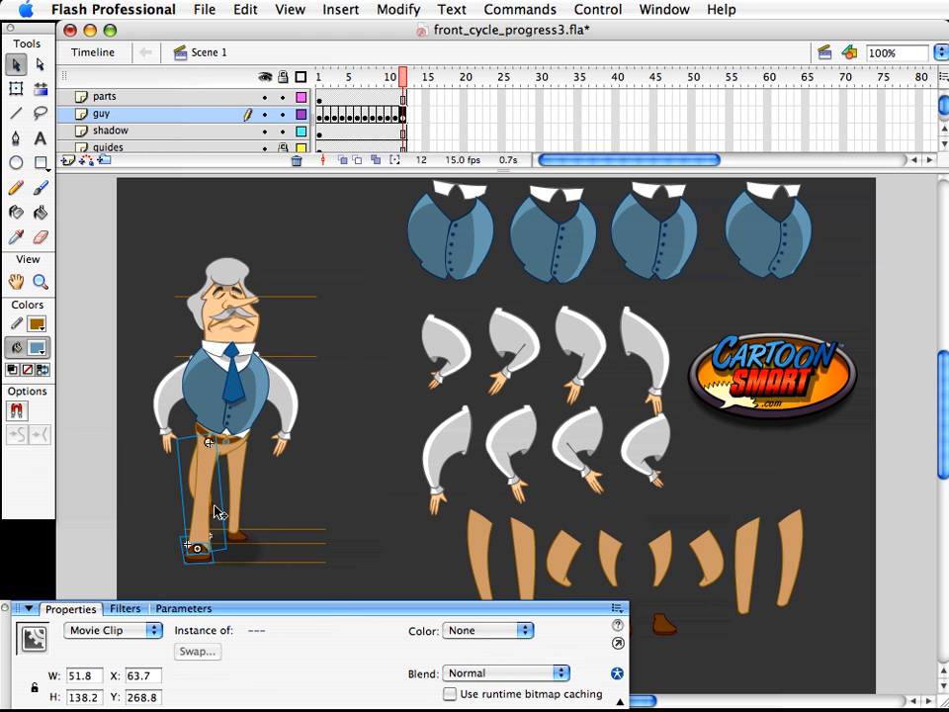
# - Scale the pasted leg and shoe on frame 12 to 110%
pyautogui.hotkey('ctrl', 'alt', 's')
pyautogui.write('1101')
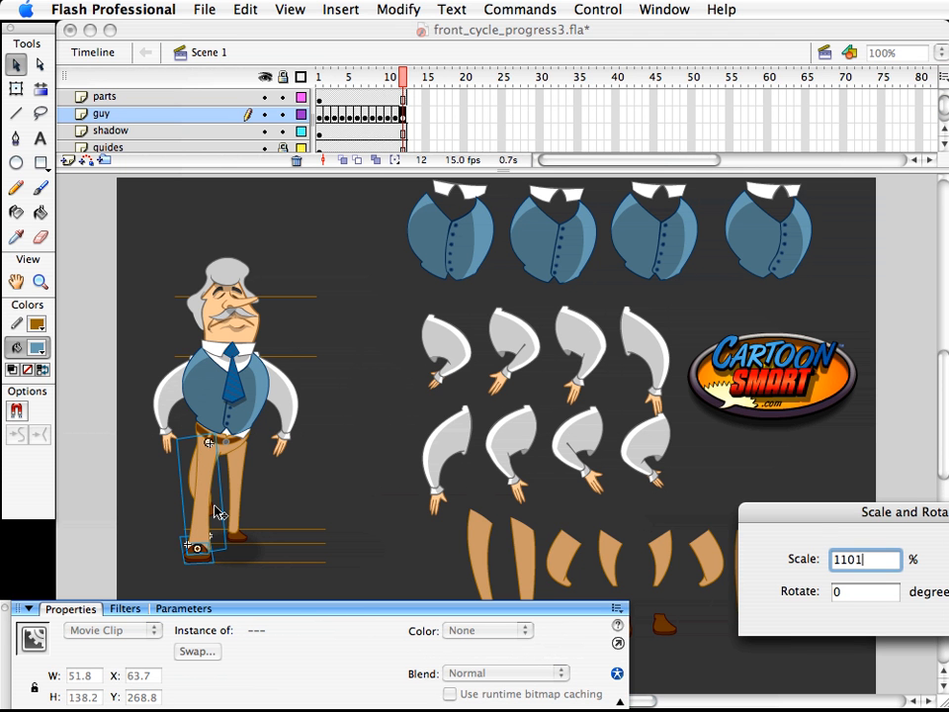
pyautogui.press('BackSpace')
pyautogui.write('0')
pyautogui.press('Return')
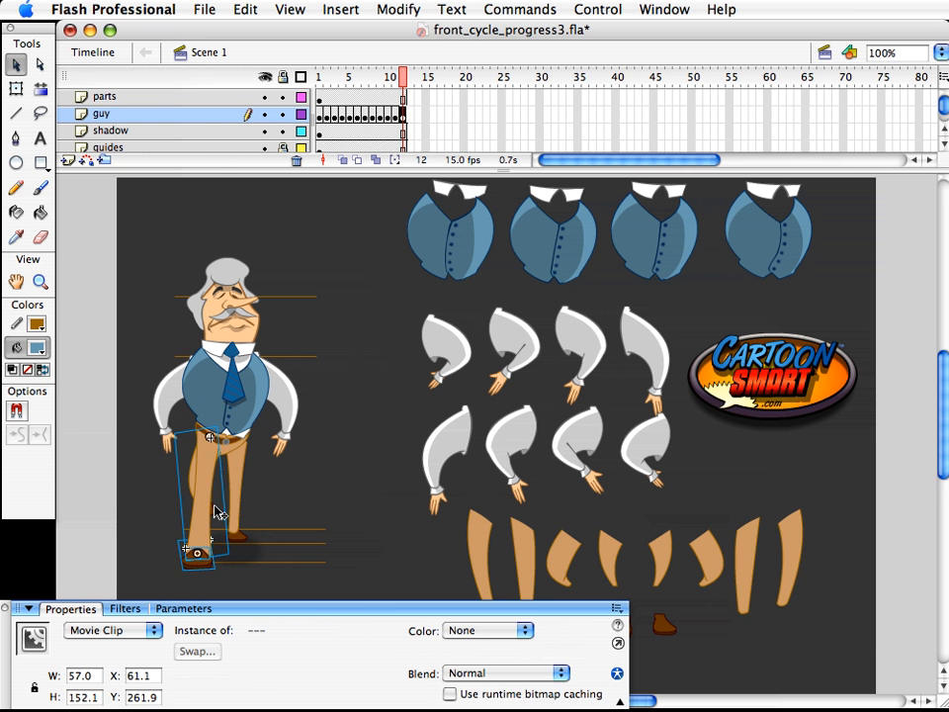
# - Skew the lower end of the enlarged leg and shoe slightly toward the supporting leg
pyautogui.scroll(-1, 218, 551)
pyautogui.press('q')
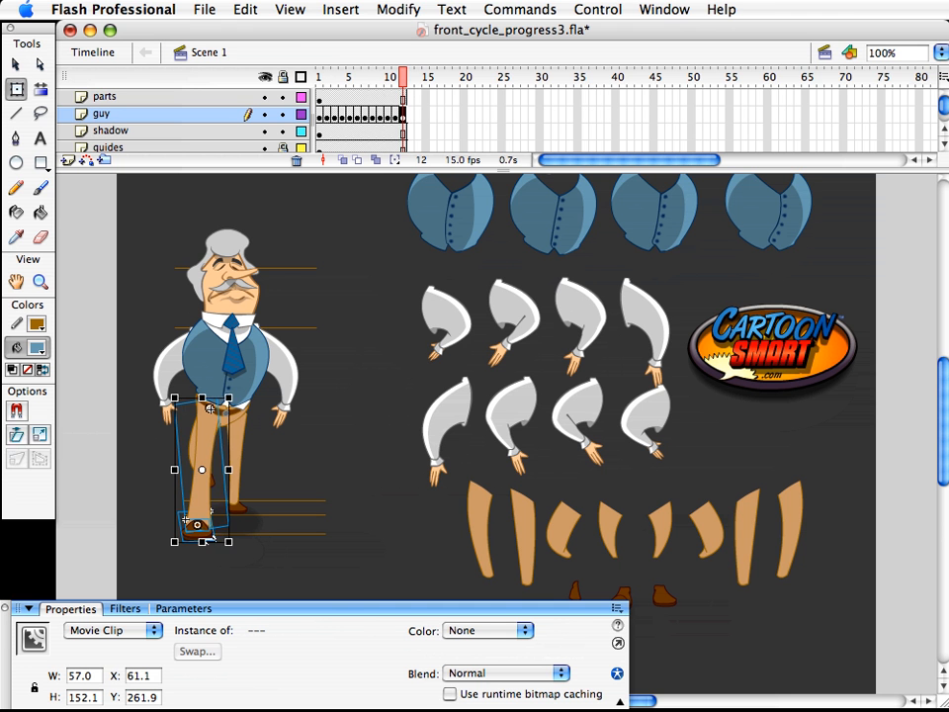
pyautogui.moveTo(210, 540); pyautogui.dragTo(218, 544)
pyautogui.press('v')
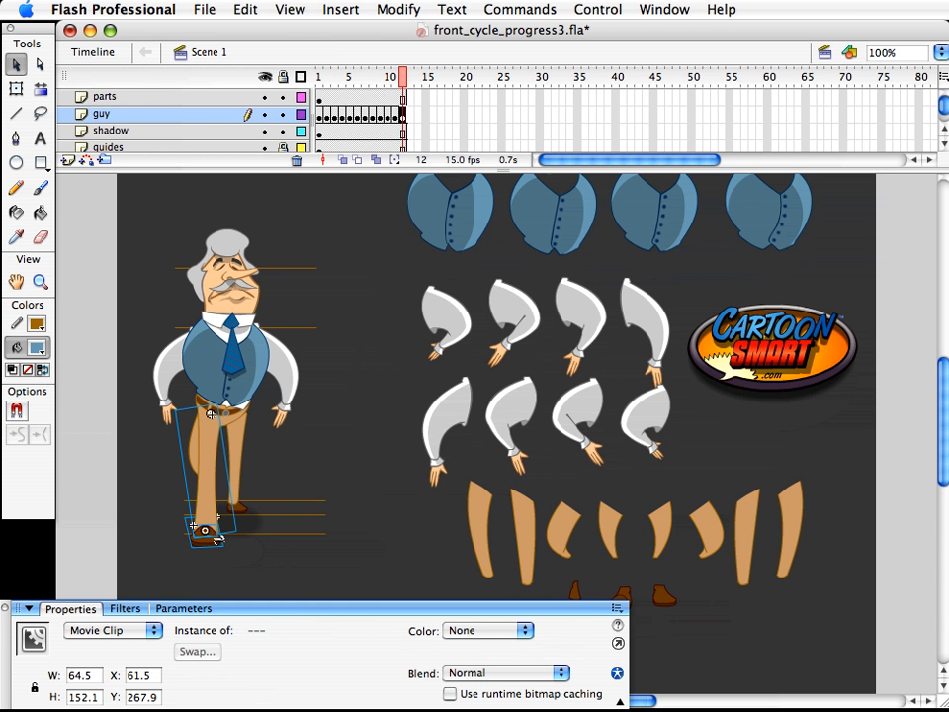
# - Delete the old bent leg guy_leg48 and its shoe behind the new leg on frame 12
pyautogui.click(192, 458)
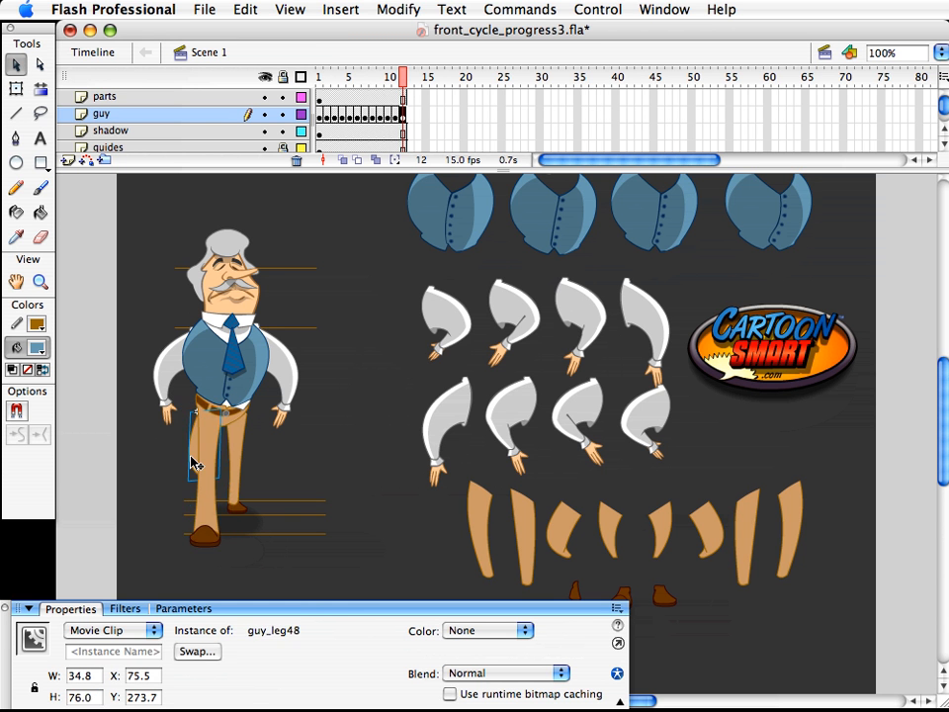
pyautogui.click(195, 500)
pyautogui.moveTo(149, 465); pyautogui.dragTo(230, 542)
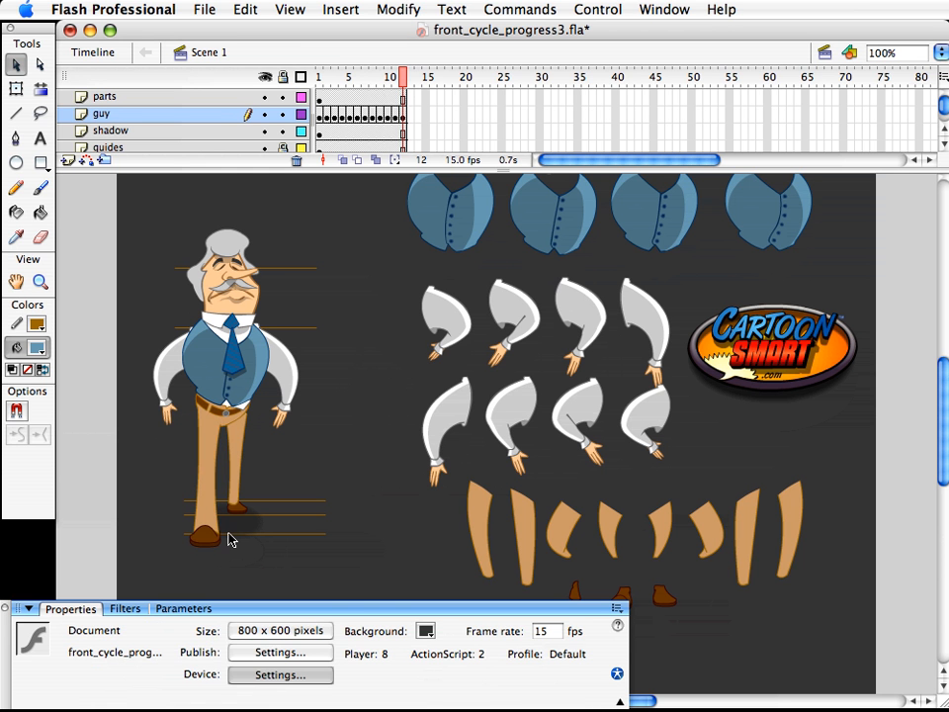
pyautogui.click(213, 540)
pyautogui.keyDown('shift'); pyautogui.click(219, 553); pyautogui.keyUp('shift')
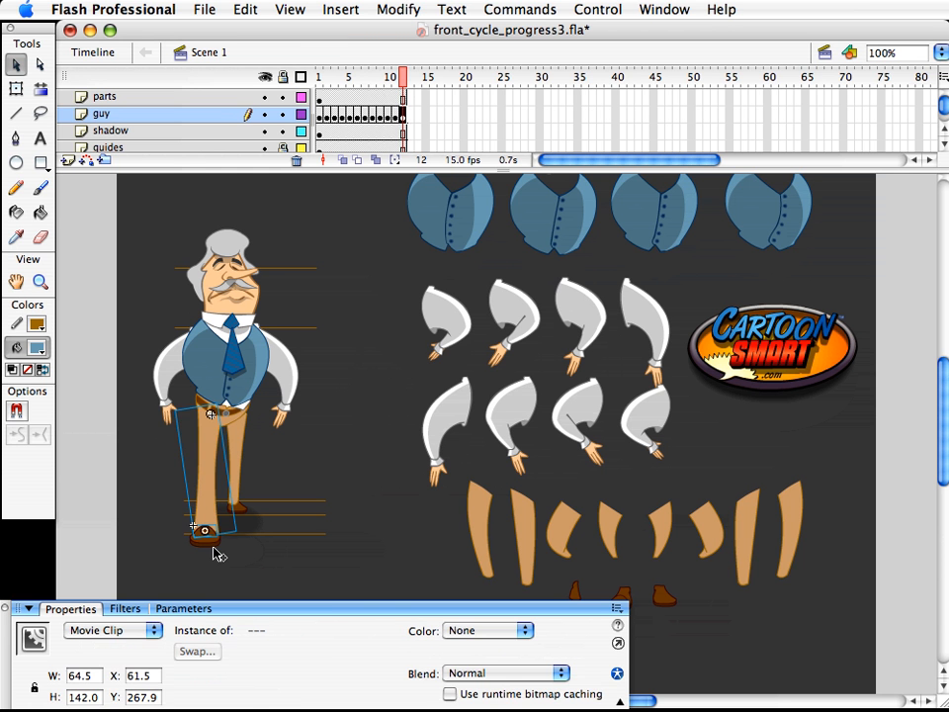
pyautogui.press('Delete')
pyautogui.moveTo(177, 570); pyautogui.dragTo(214, 465)
pyautogui.press('super+z')
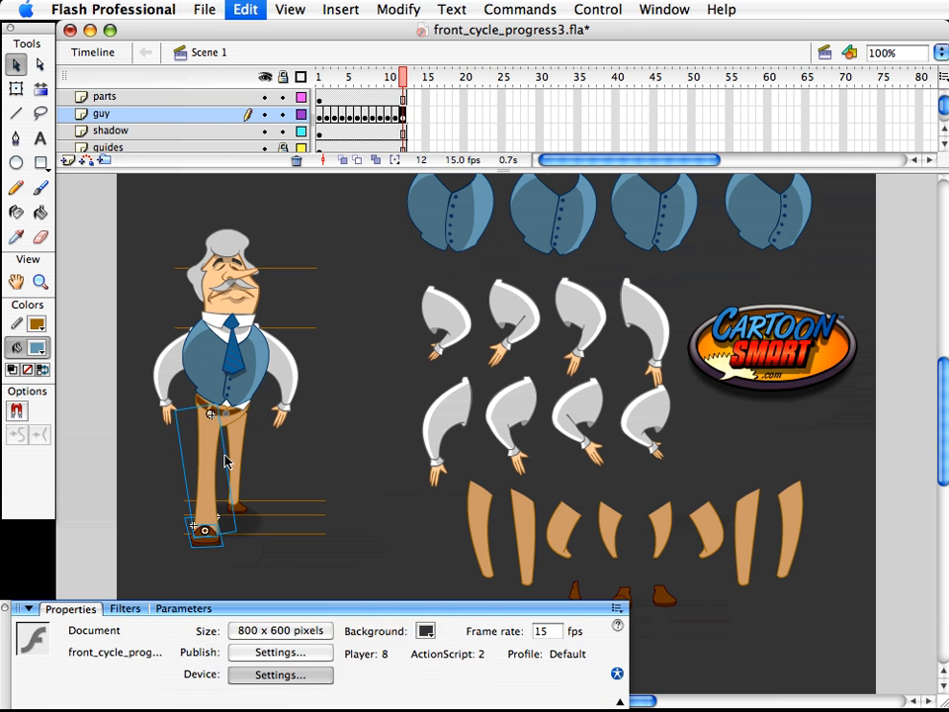
# - Compare frame 12 with frame 11, move the whole figure on frame 12 up to Y 80.3, and check its position
pyautogui.click(324, 458)
pyautogui.click(403, 80)
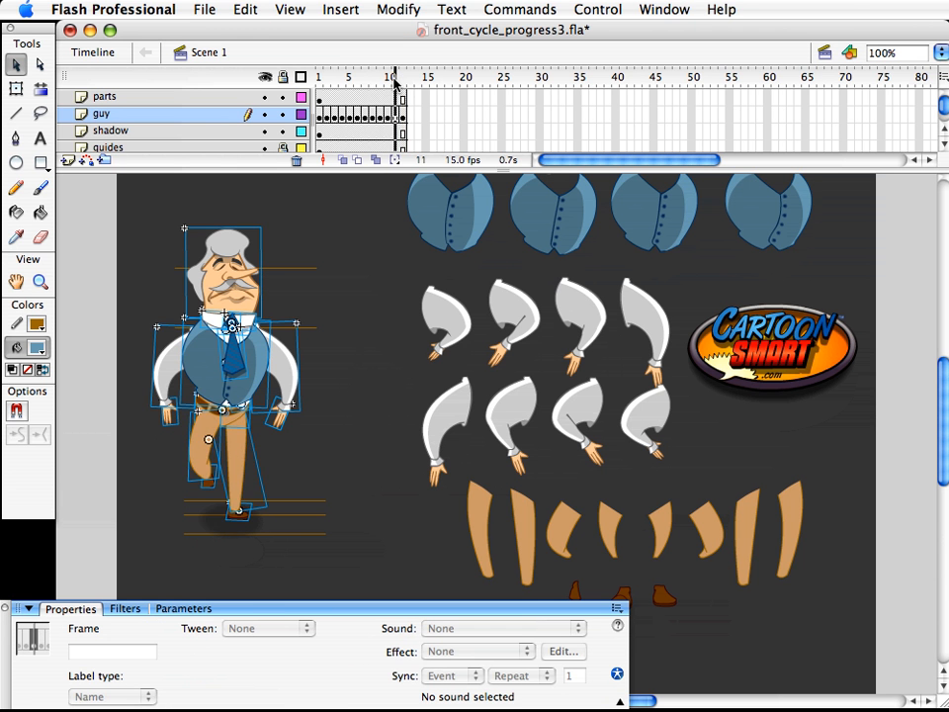
pyautogui.click(396, 83)
pyautogui.click(402, 79)
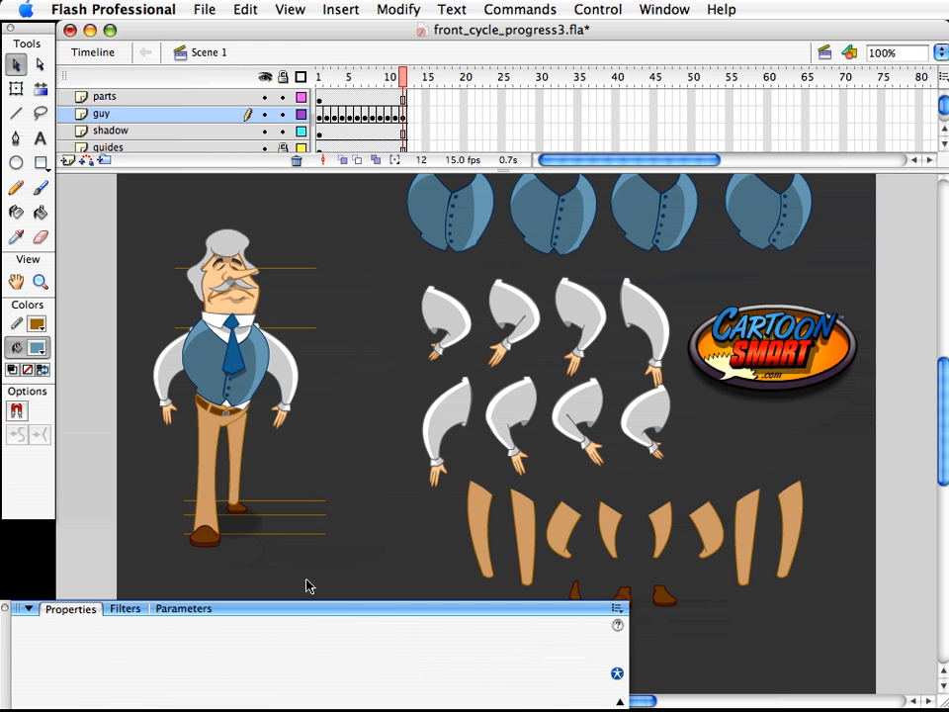
pyautogui.moveTo(307, 586); pyautogui.dragTo(132, 203)
pyautogui.press('Up')
pyautogui.press('Up')
pyautogui.press('Up')
pyautogui.press('Up')
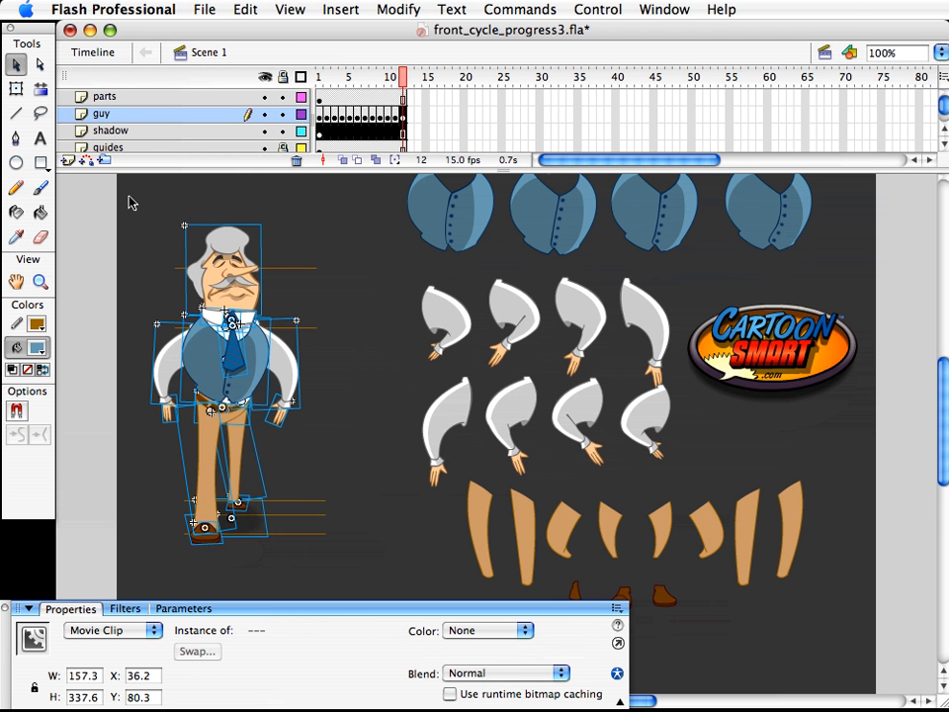
pyautogui.click(350, 339)
pyautogui.click(406, 83)
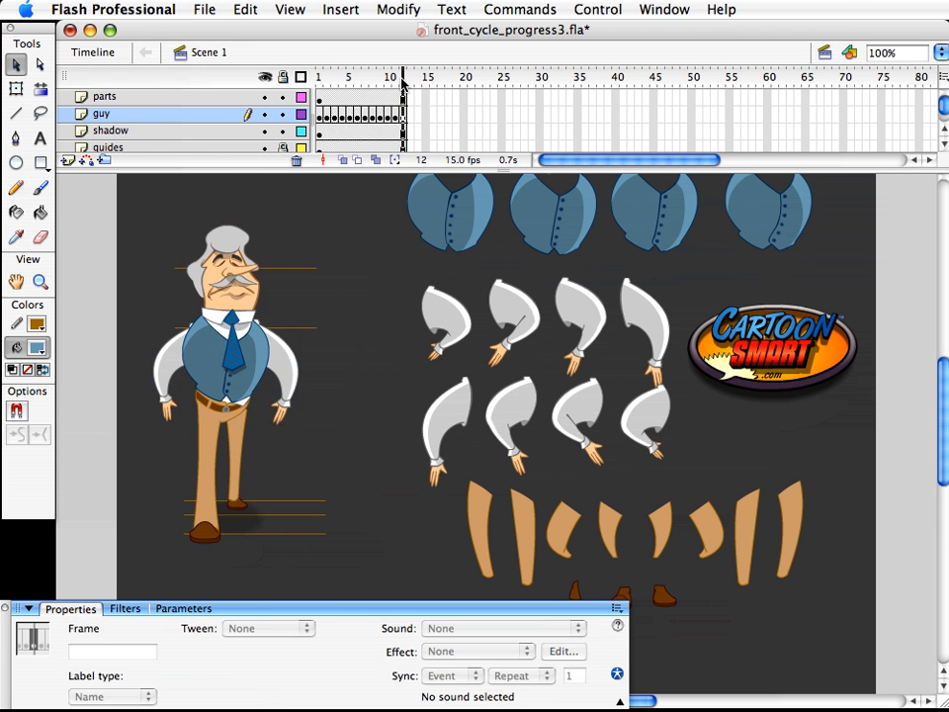
pyautogui.moveTo(405, 83)
pyautogui.mouseDown()
pyautogui.moveTo(377, 83)
pyautogui.moveTo(402, 85)
pyautogui.mouseUp()
# - Swap the vest4 instance on frame 12 for the vest3 symbol after comparing the pose with frame 1
pyautogui.click(265, 377)
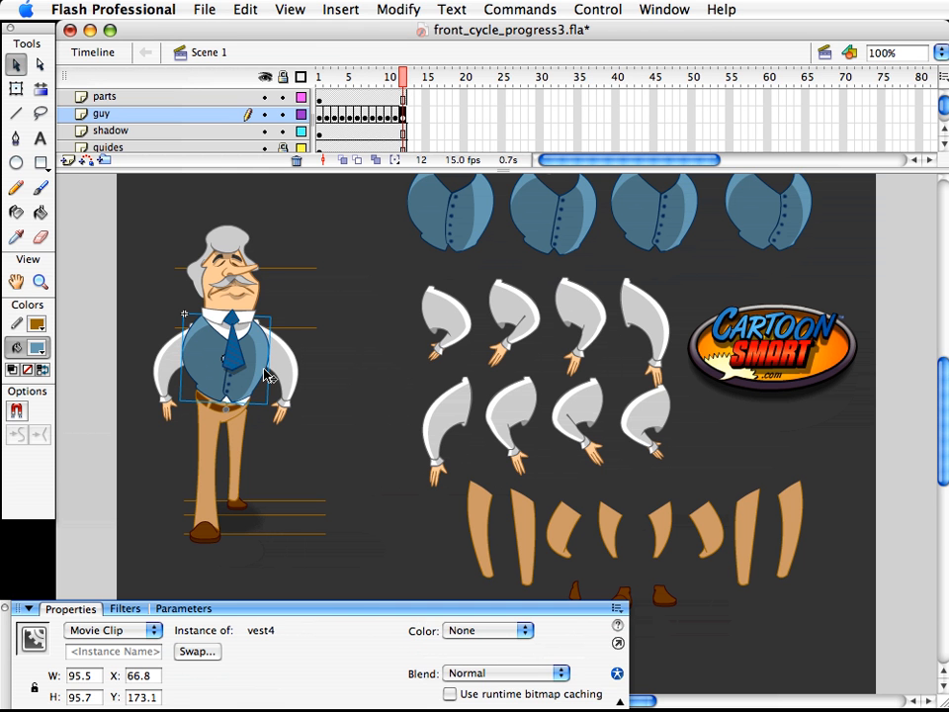
pyautogui.press('Home')
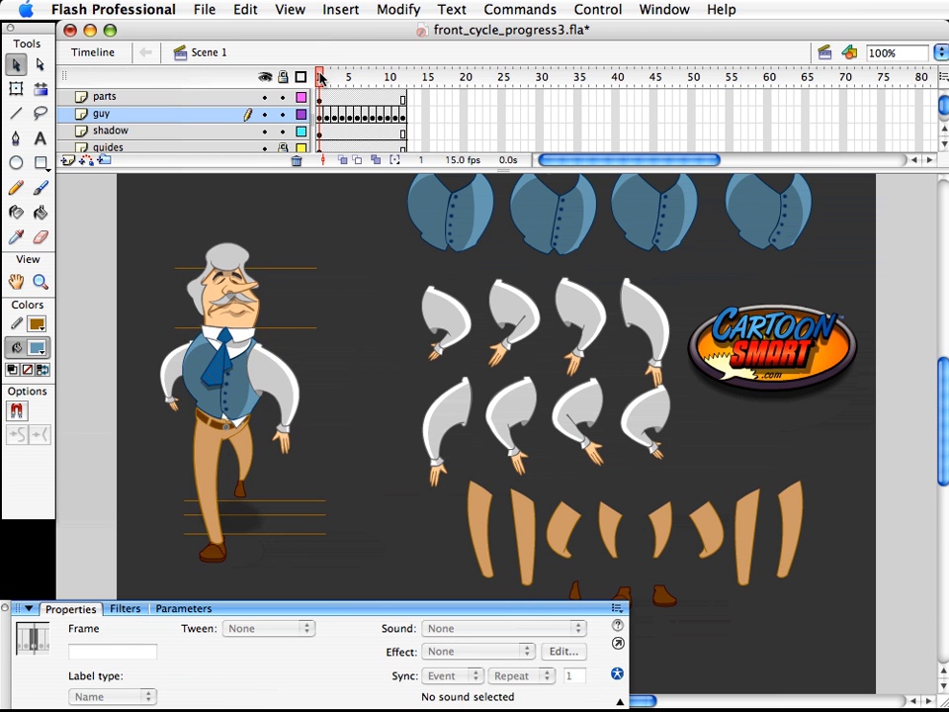
pyautogui.press('End')
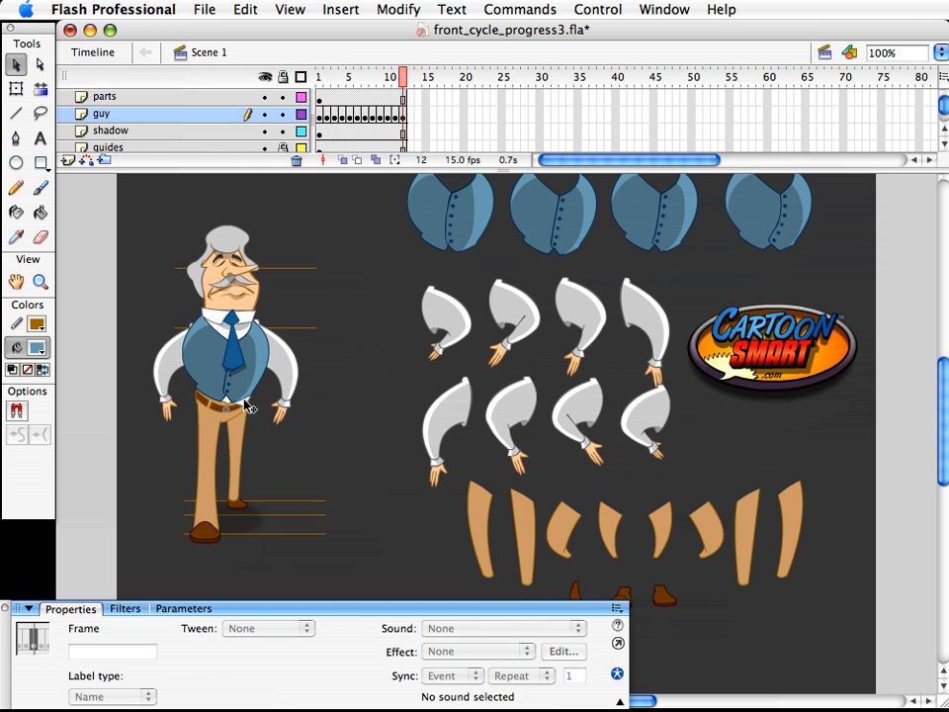
pyautogui.click(247, 404)
pyautogui.click(196, 651)
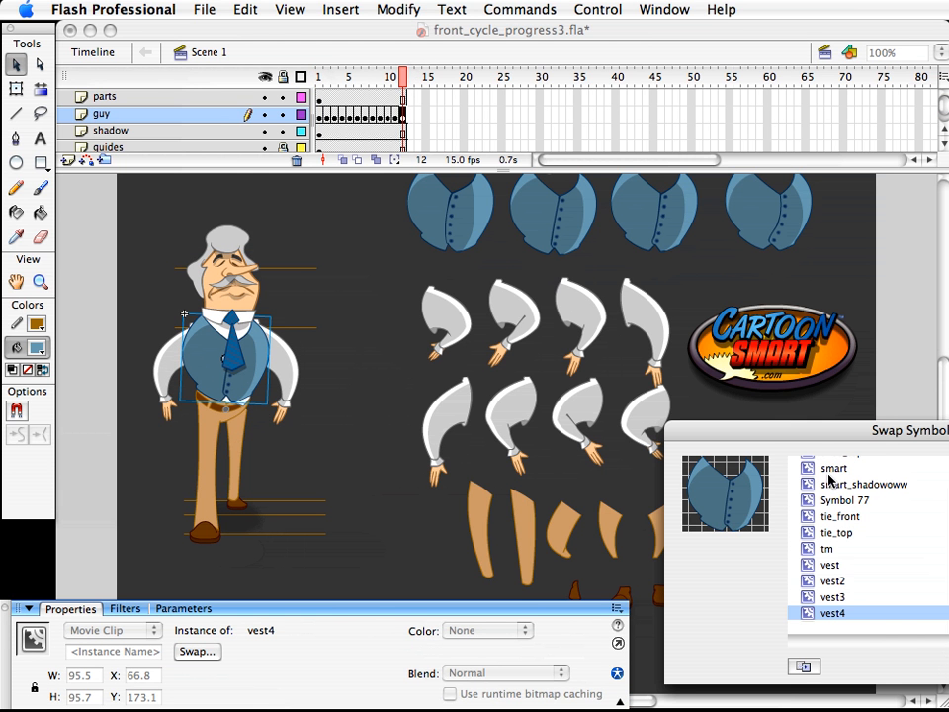
pyautogui.click(842, 582)
pyautogui.click(841, 566)
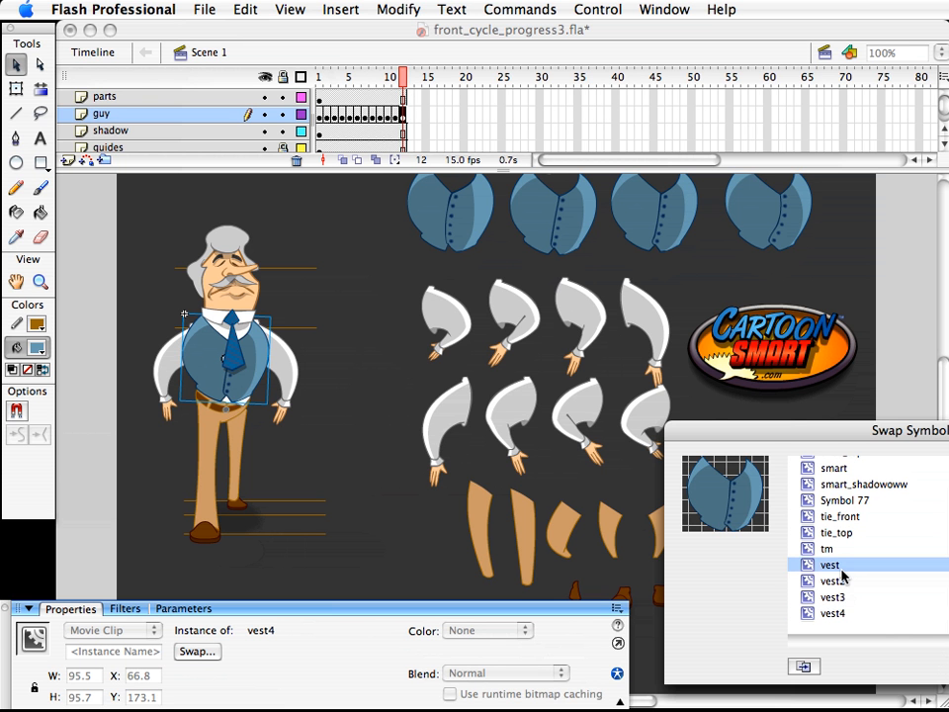
pyautogui.click(841, 599)
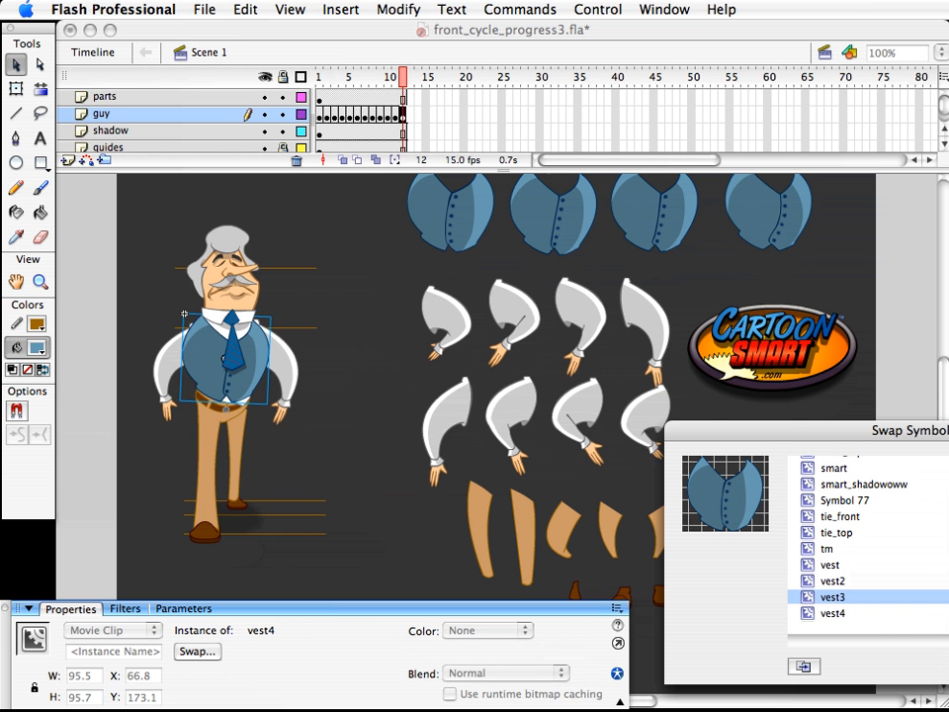
pyautogui.press('Return')
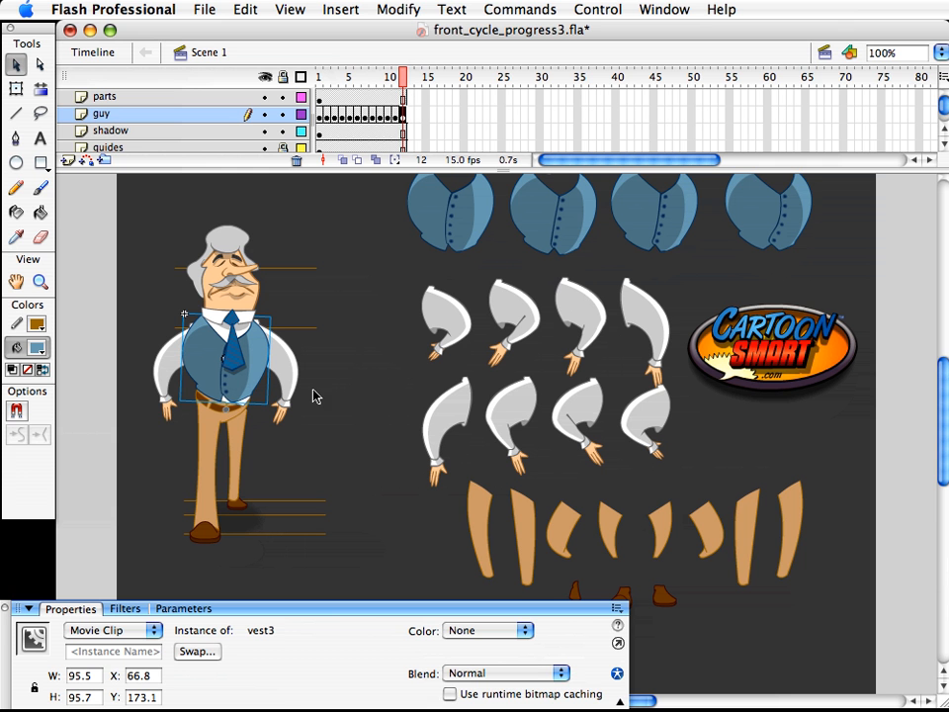
# - Scale the man's right arm and hand on frame 12 to 90% and nudge them to X 41.8, Y 181.4
pyautogui.click(169, 416)
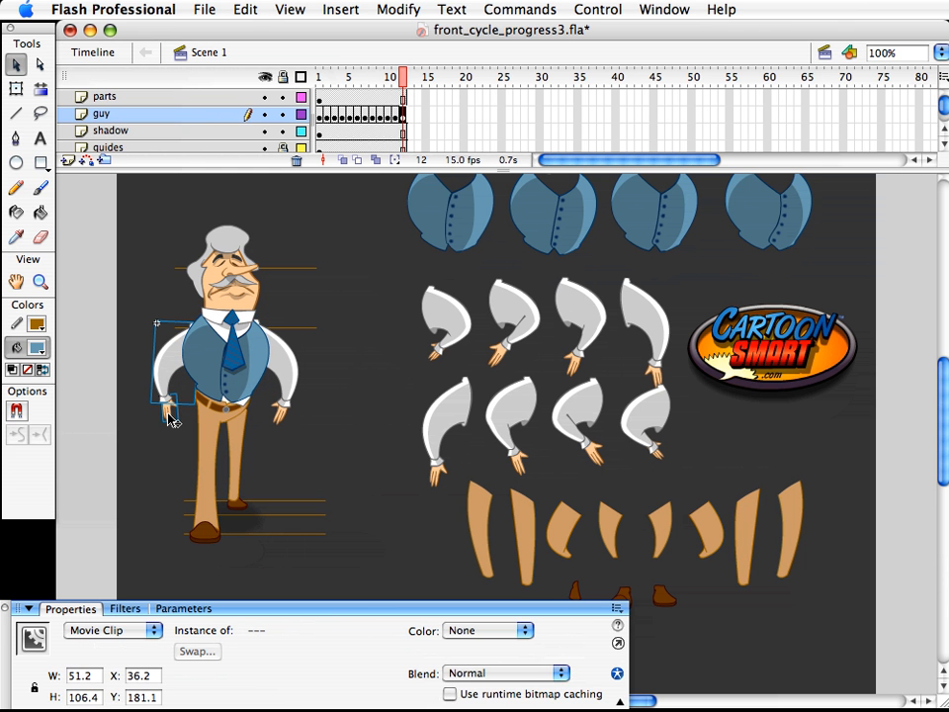
pyautogui.press('super+alt+s')
pyautogui.write('90')
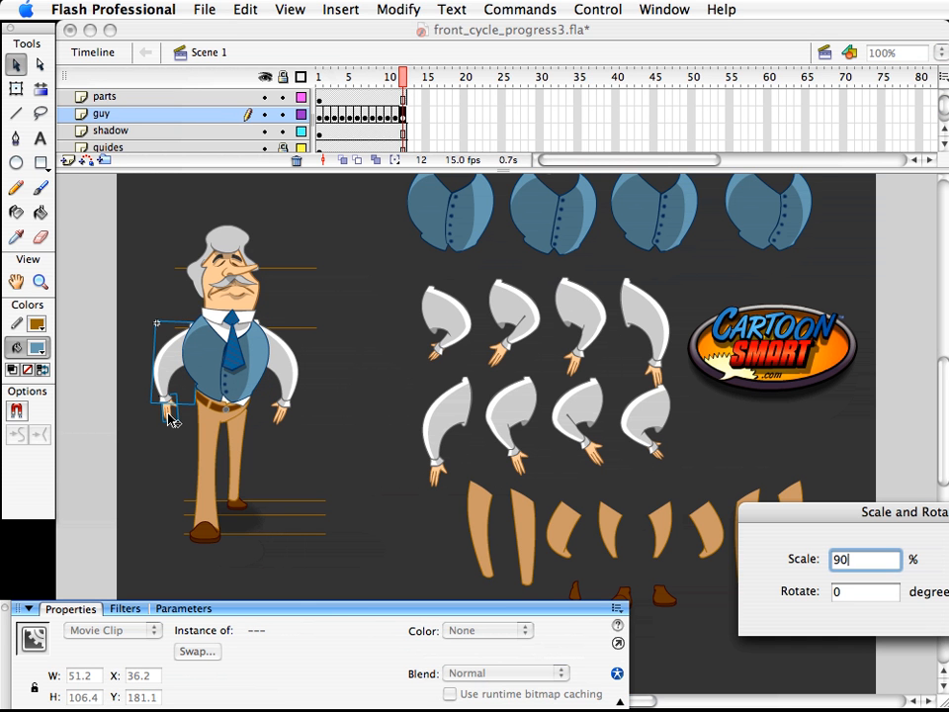
pyautogui.press('Return')
pyautogui.press('Up')
pyautogui.press('Up')
pyautogui.press('Up')
pyautogui.press('Up')
pyautogui.press('Right')
pyautogui.press('Right')
pyautogui.press('Right')
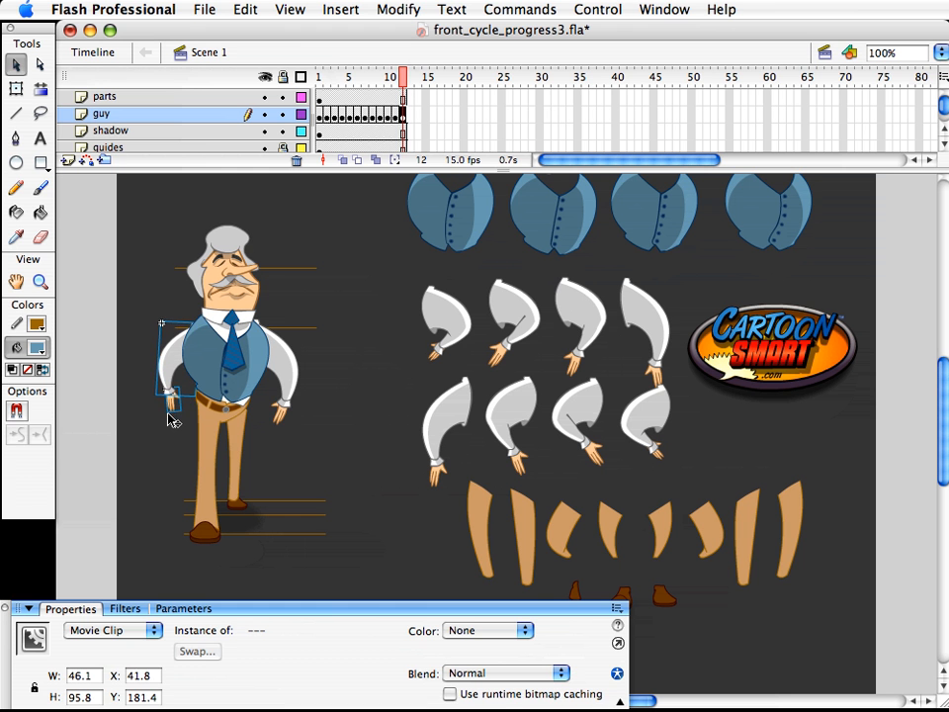
# - Swap the guy_arm2 instance of the man's left arm on frame 12 for another arm symbol after comparing the pose with frame 1
pyautogui.press('q')
pyautogui.hotkey('shift', ',')
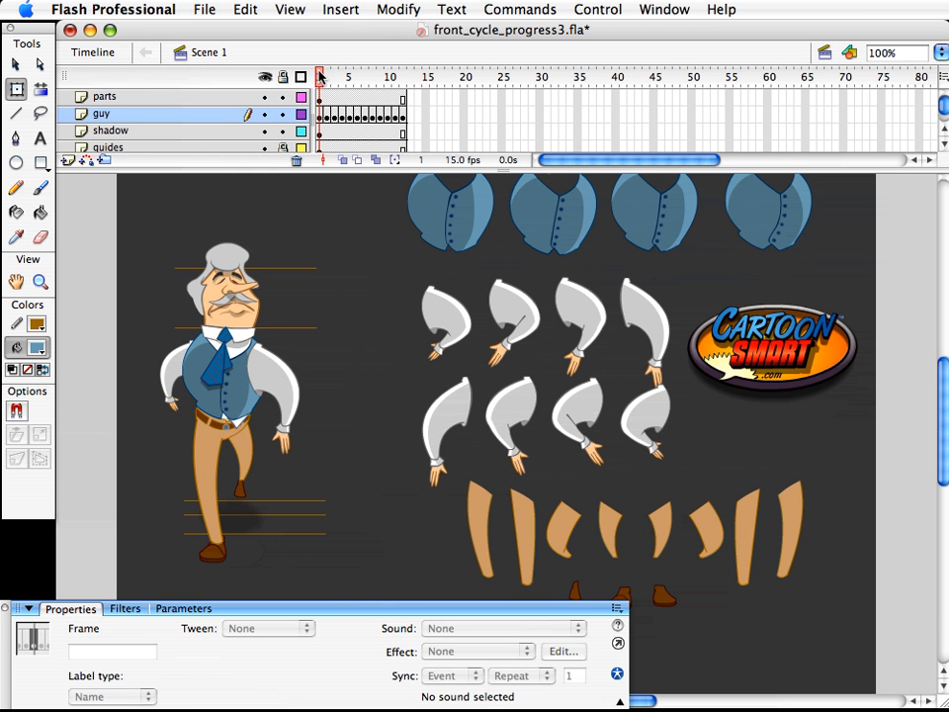
pyautogui.click(403, 77)
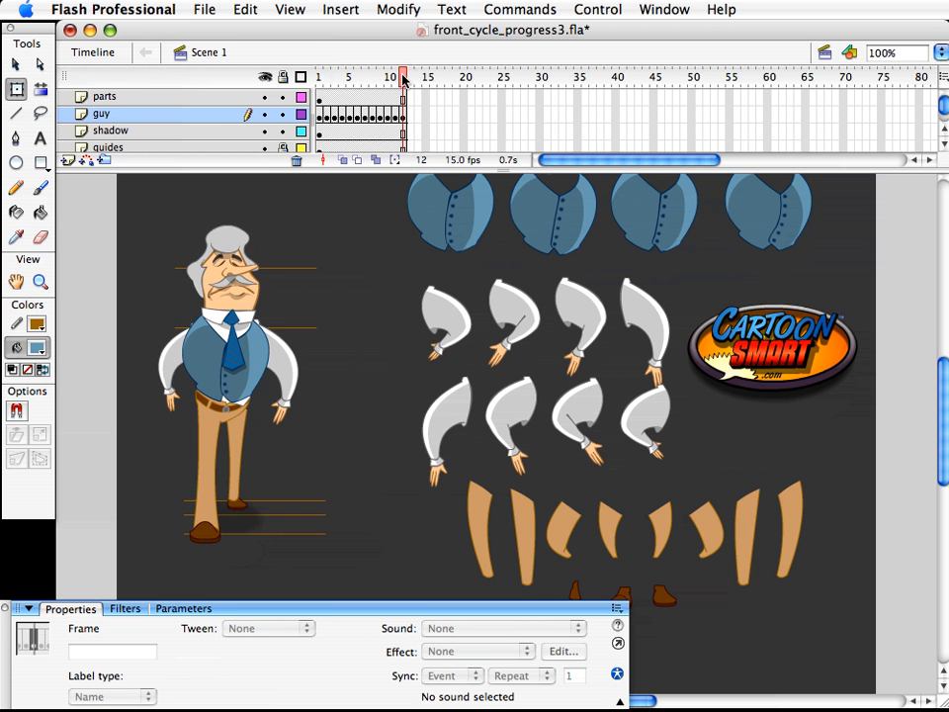
pyautogui.click(168, 420)
pyautogui.click(280, 379)
pyautogui.press('v')
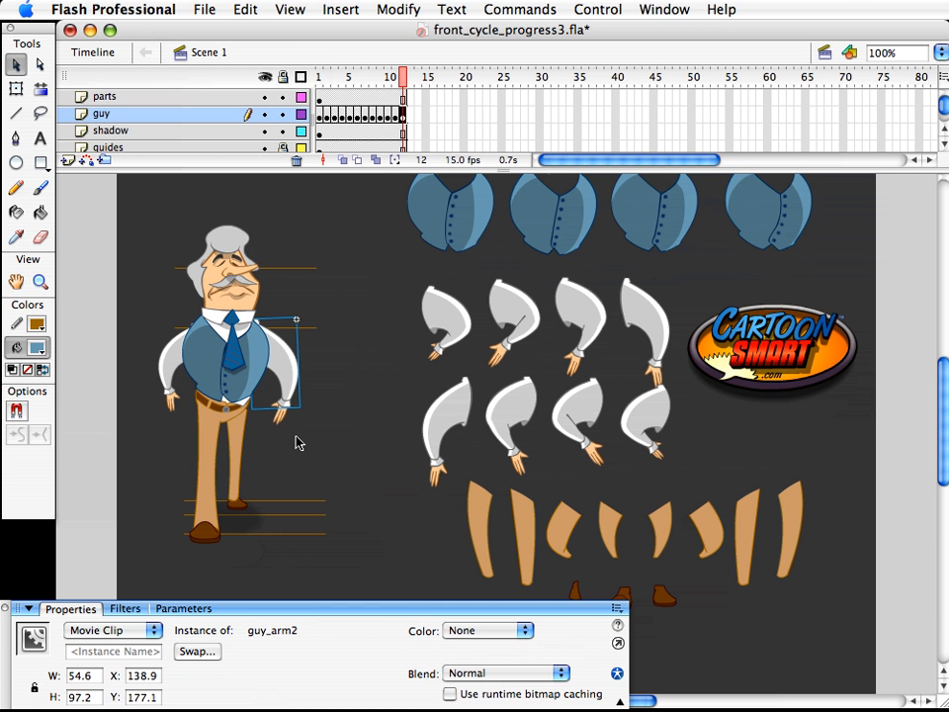
pyautogui.press('super+Down')
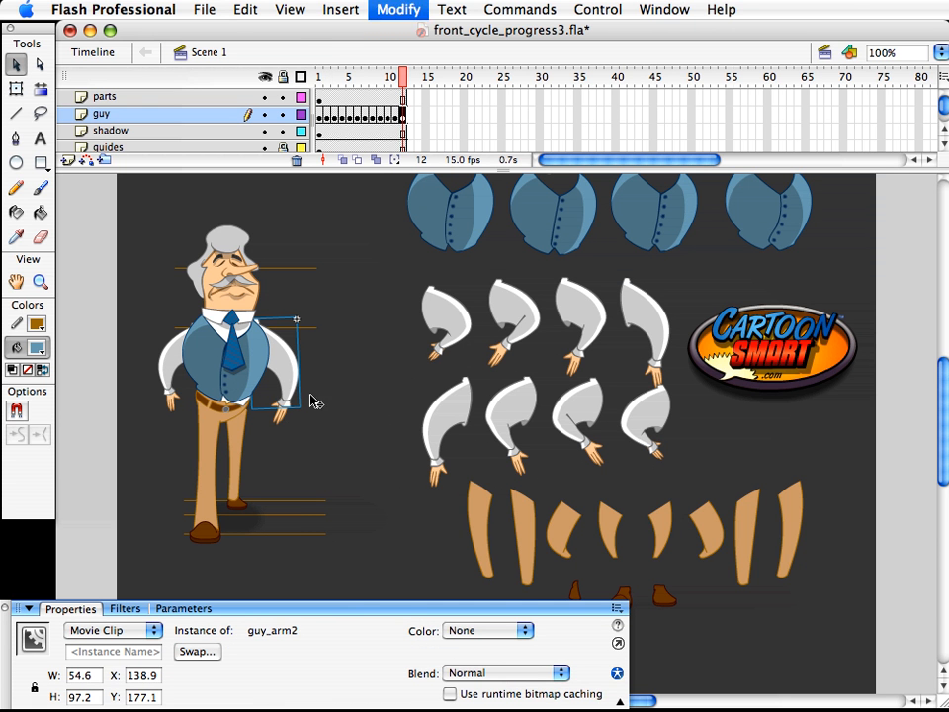
pyautogui.click(861, 629)
pyautogui.press('Down')
pyautogui.press('Down')
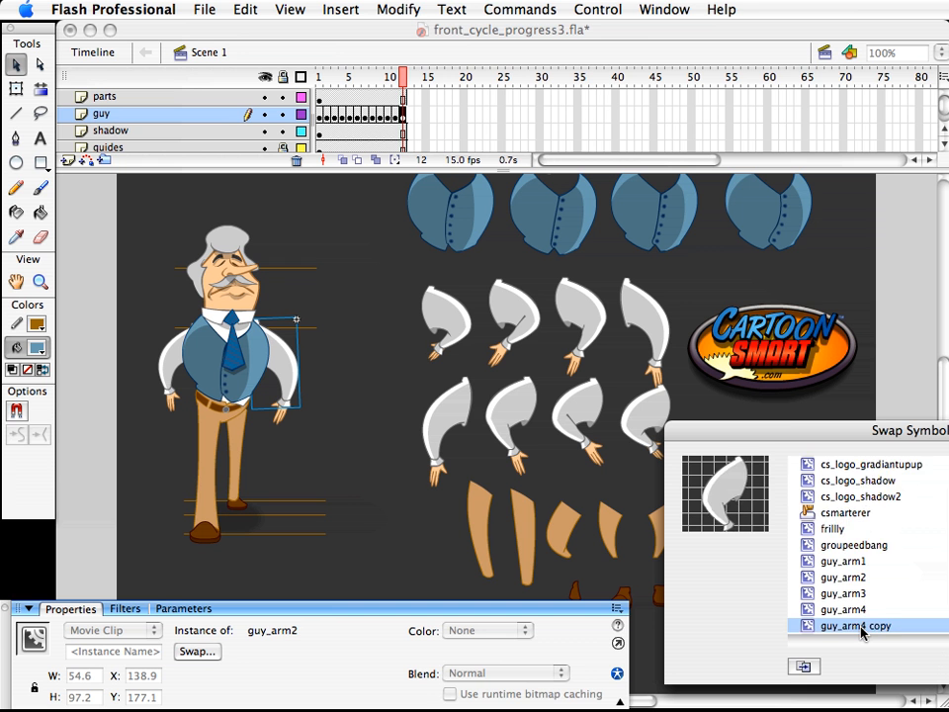
pyautogui.press('Down')
pyautogui.press('Return')
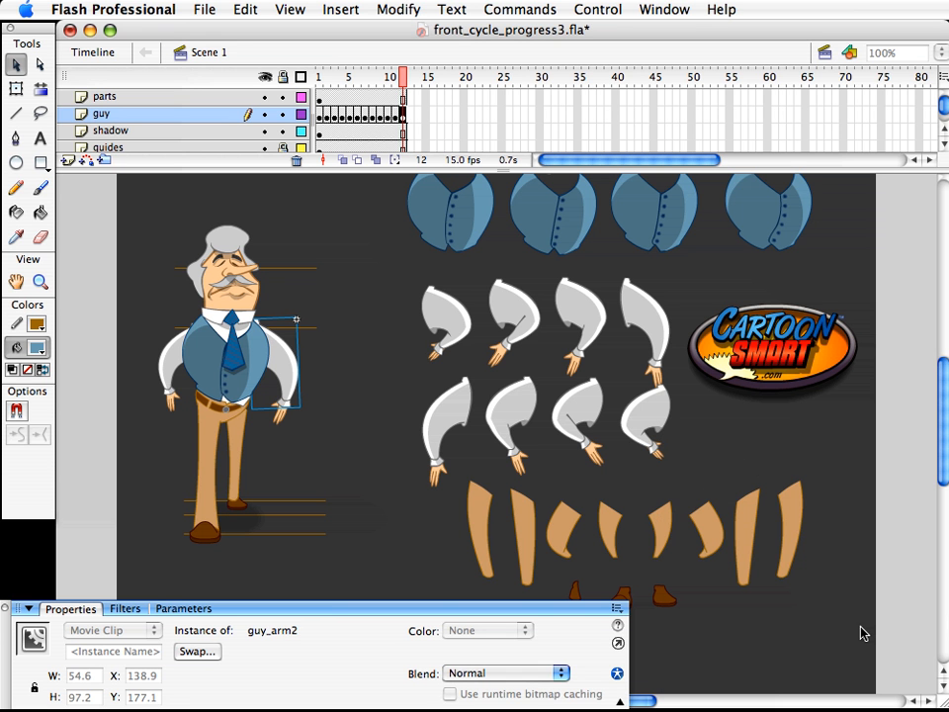
# - Bring the man's left arm and hand on frame 12 in front of the vest and nudge them to X 146.8 and about Y 180
pyautogui.keyDown('shift'); pyautogui.click(282, 423); pyautogui.keyUp('shift')
pyautogui.press('super+x')
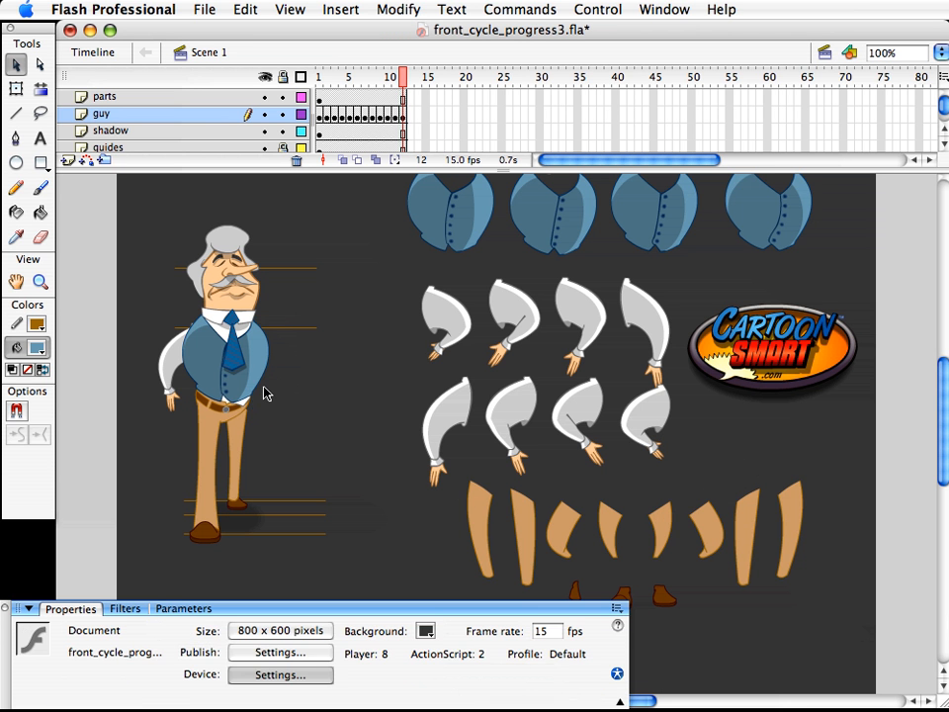
pyautogui.click(258, 384)
pyautogui.press('super+shift+v')
pyautogui.press('Right')
pyautogui.hotkey('shift', 'Right')
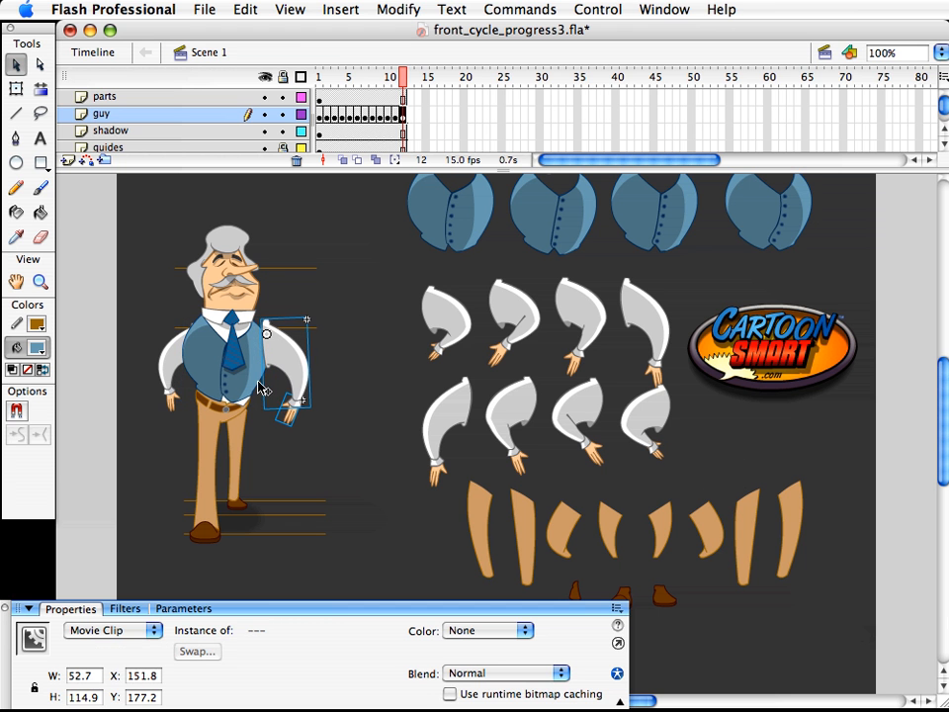
pyautogui.press('Left')
pyautogui.press('Left')
pyautogui.press('Left')
pyautogui.press('Left')
pyautogui.press('Left')
pyautogui.press('Left')
pyautogui.press('Down')
pyautogui.press('Down')
pyautogui.press('Down')
pyautogui.press('Right')
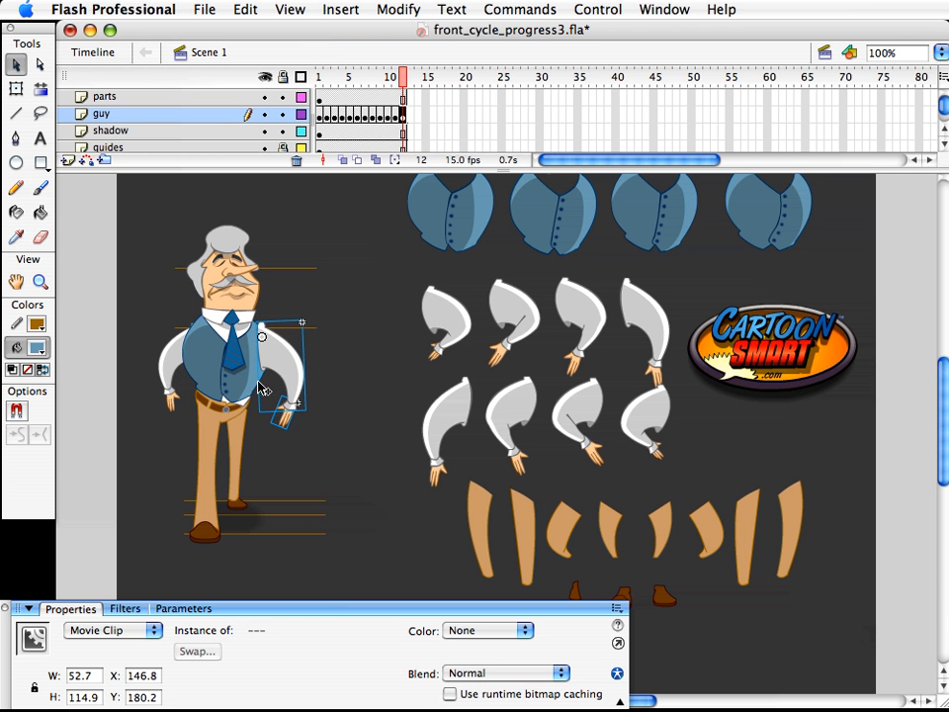
pyautogui.press('Down')
pyautogui.press('Down')
pyautogui.click(375, 446)
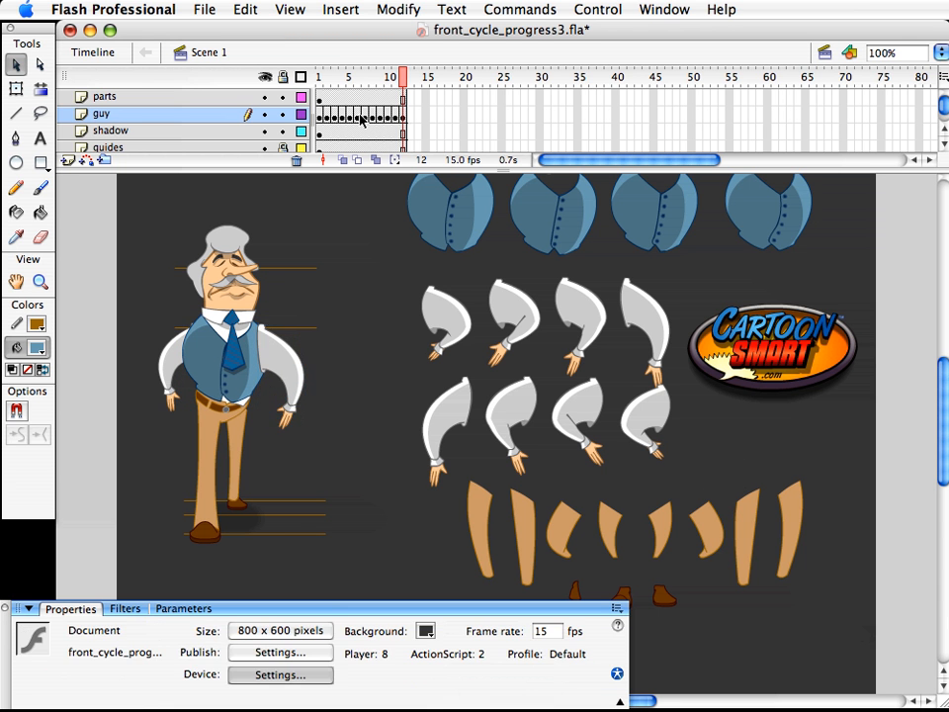
# - Scrub repeatedly through frames 1 to 12 to check the walk cycle's motion, and save the file
pyautogui.click(320, 78)
pyautogui.moveTo(320, 78); pyautogui.dragTo(402, 85)
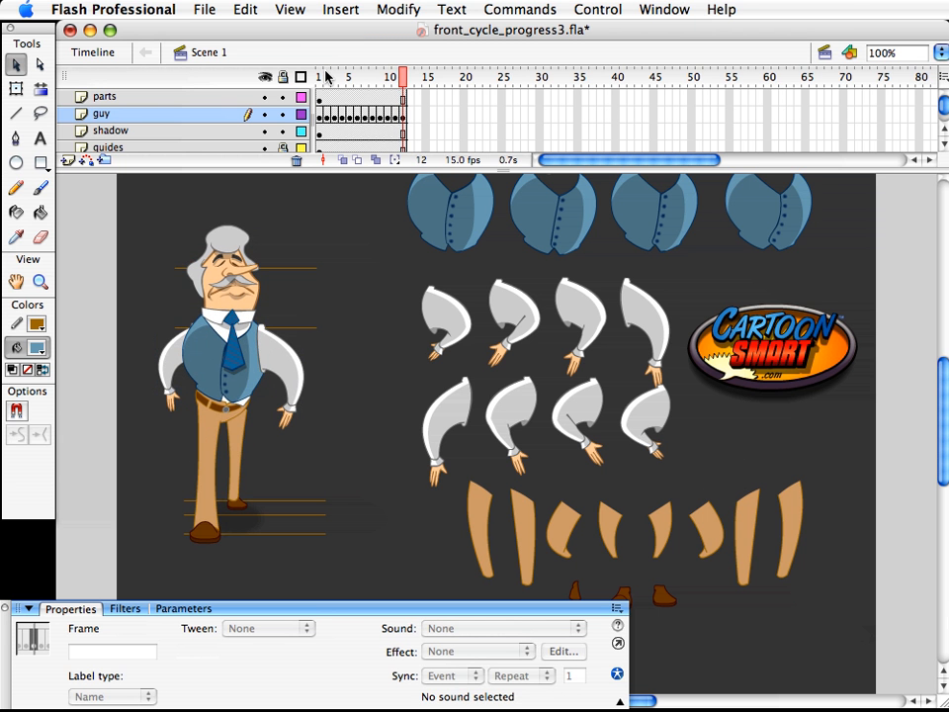
pyautogui.moveTo(321, 80); pyautogui.dragTo(403, 83)
pyautogui.click(319, 75)
pyautogui.moveTo(318, 74); pyautogui.dragTo(407, 74)
pyautogui.click(377, 388)
pyautogui.press('super+s')
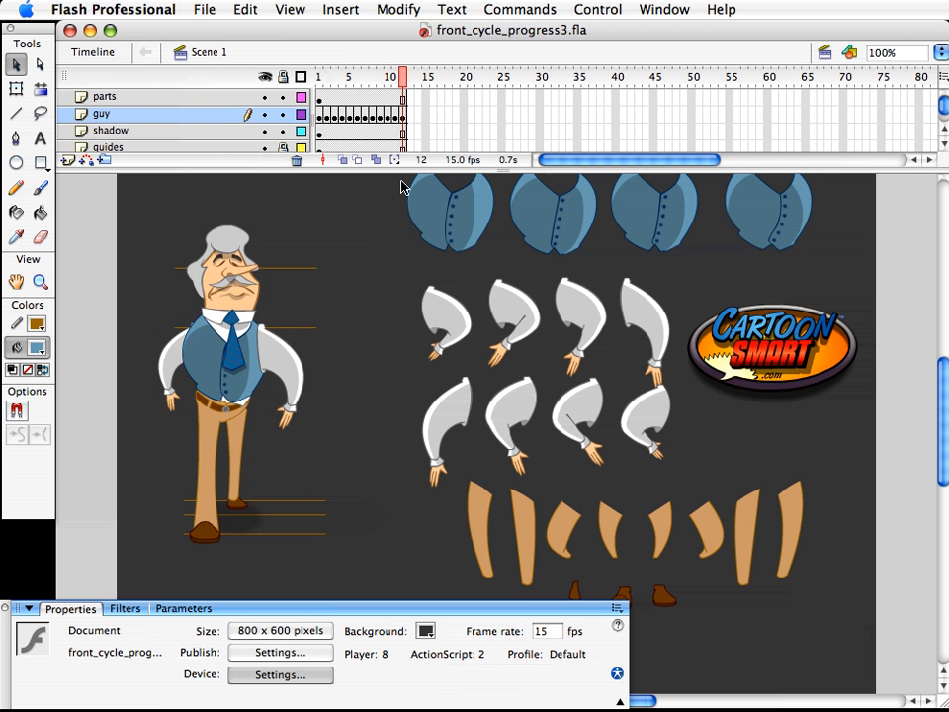
# - Set the frame rate to 4 fps, test the movie to watch the walk in slow motion, and close the preview
pyautogui.doubleClick(546, 633)
pyautogui.write('4')
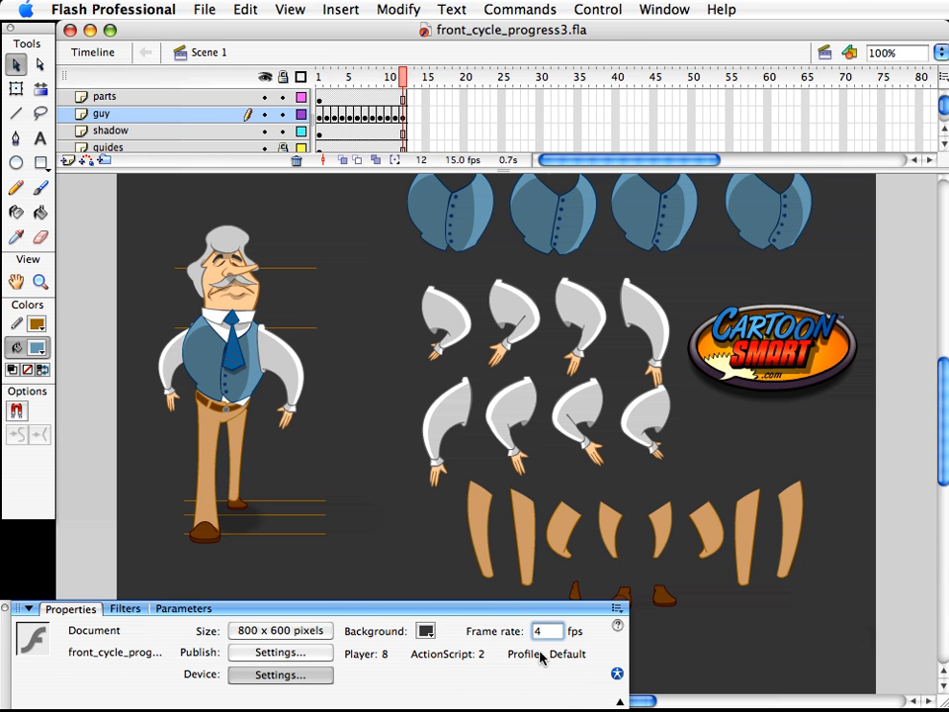
pyautogui.press('Return')
pyautogui.press('super+Return')
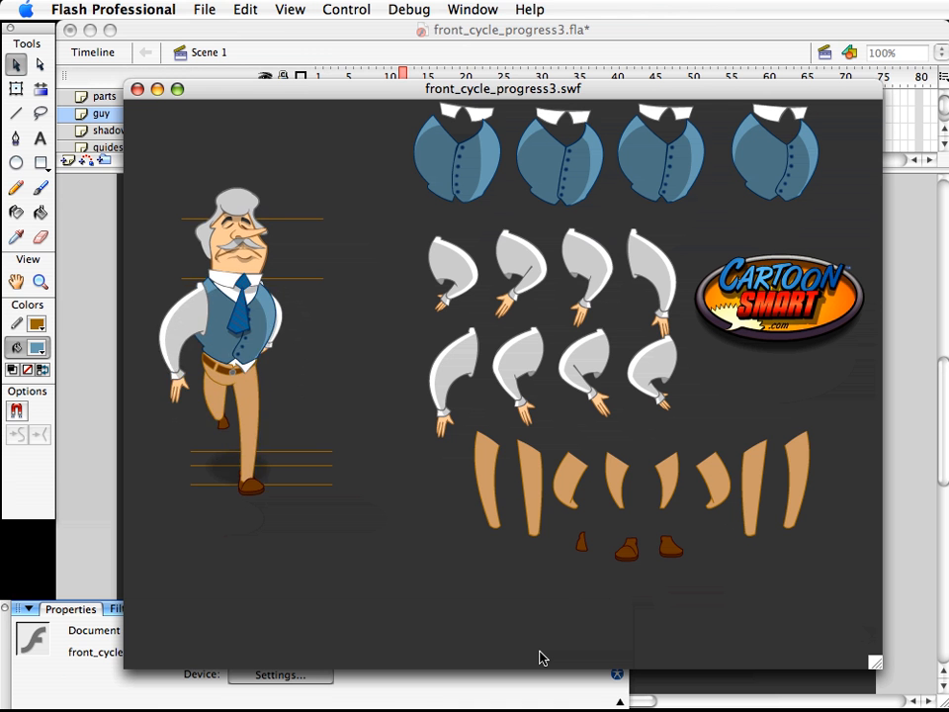
pyautogui.press('super+w')
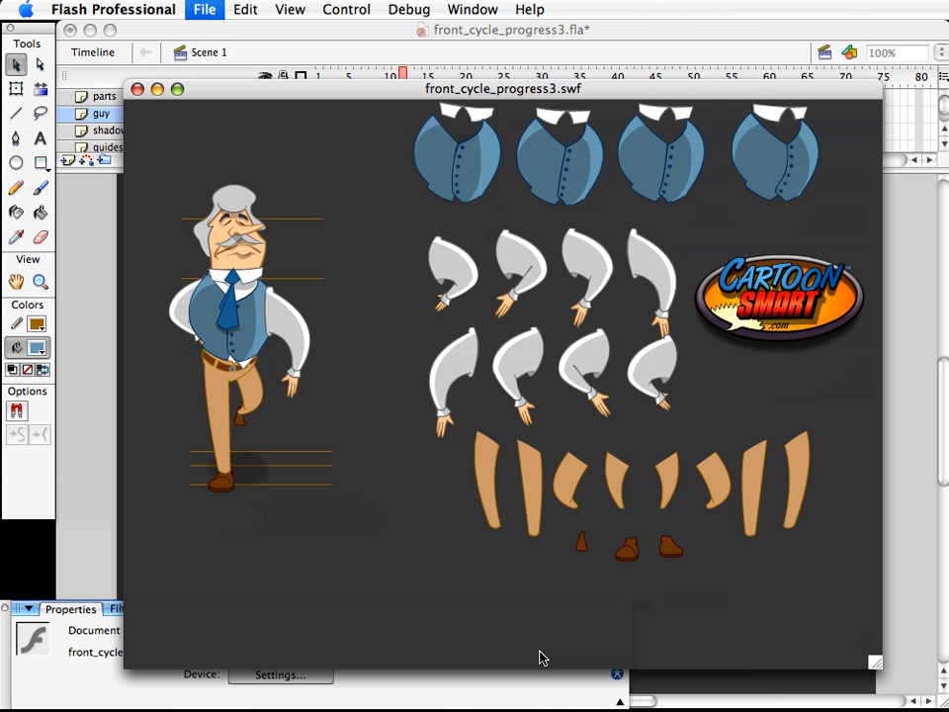
# - Examine the man's poses frame by frame from frame 9 to 12 and from frame 1 to 8
pyautogui.click(386, 81)
pyautogui.moveTo(386, 81); pyautogui.dragTo(360, 87)
pyautogui.press('super+Return')
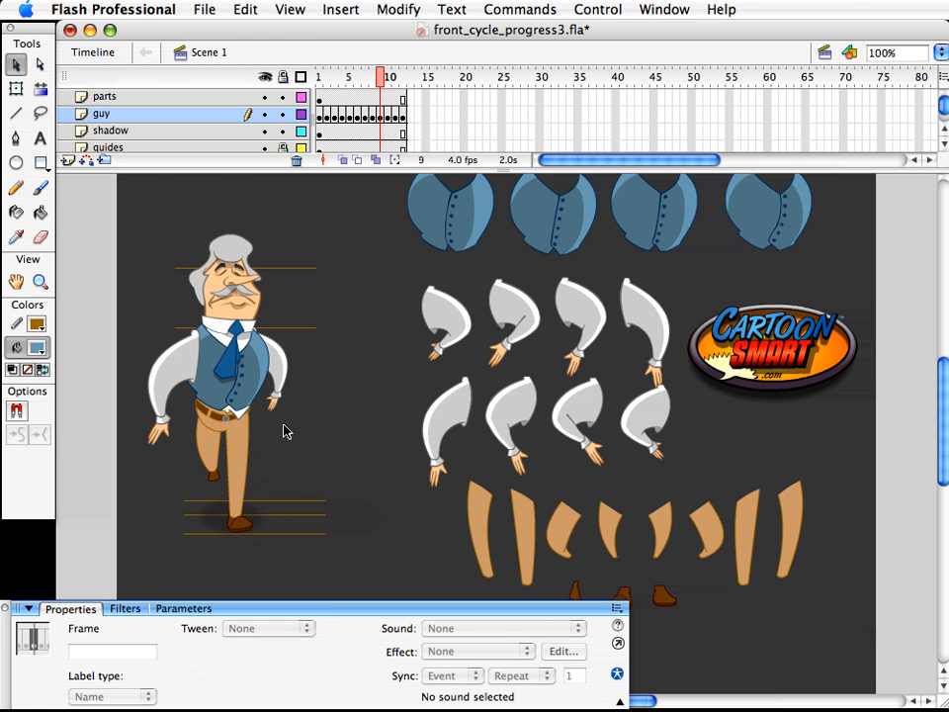
pyautogui.press('.')
pyautogui.press('.')
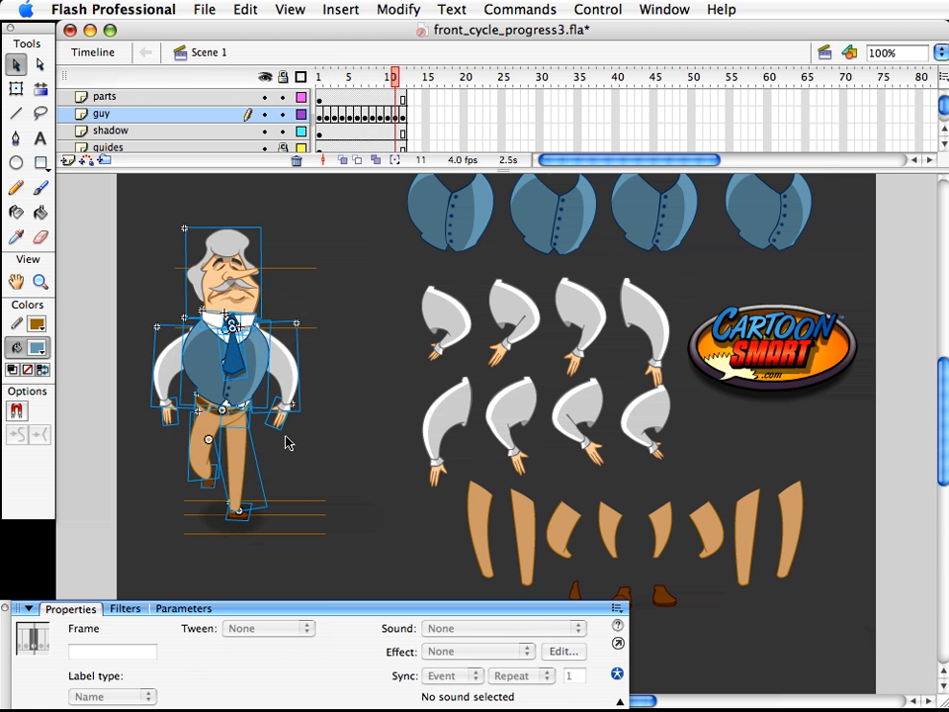
pyautogui.press('.')
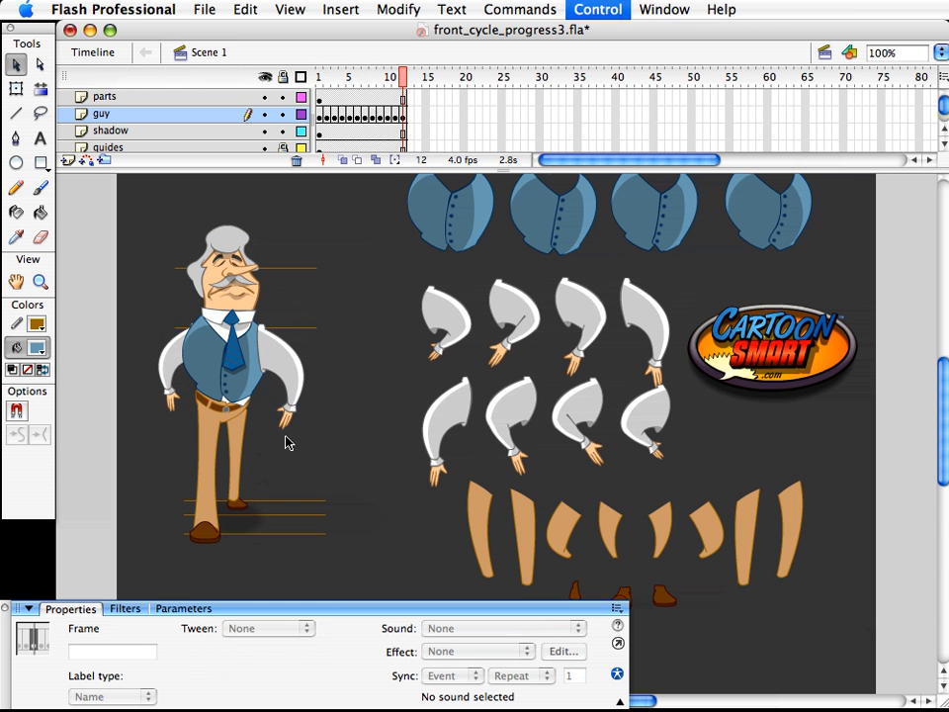
pyautogui.click(318, 77)
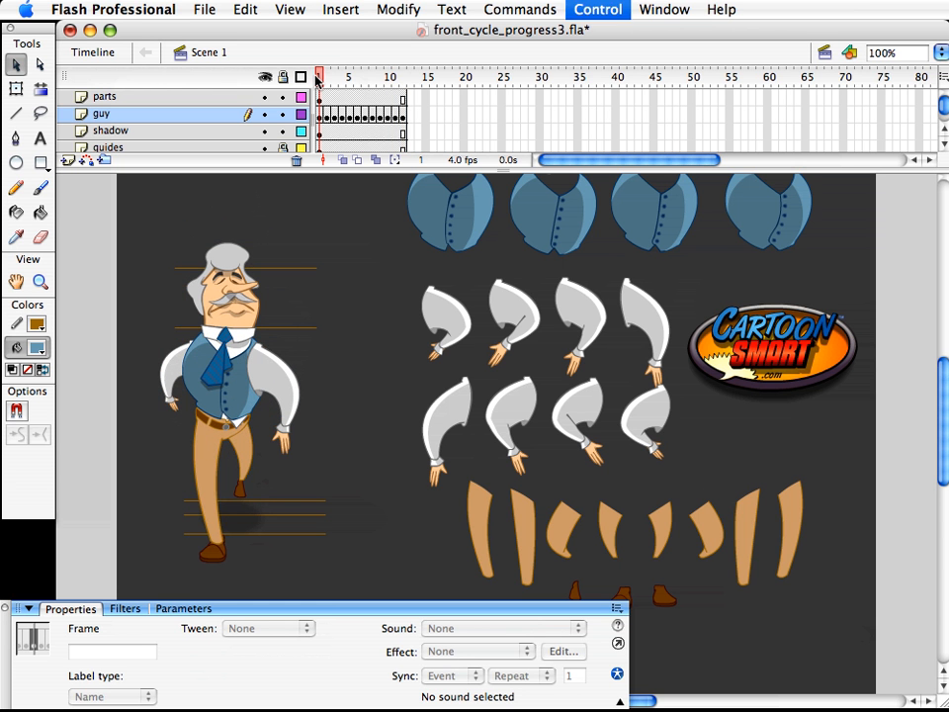
pyautogui.press('.')
pyautogui.press('.')
pyautogui.press('.')
pyautogui.press('.')
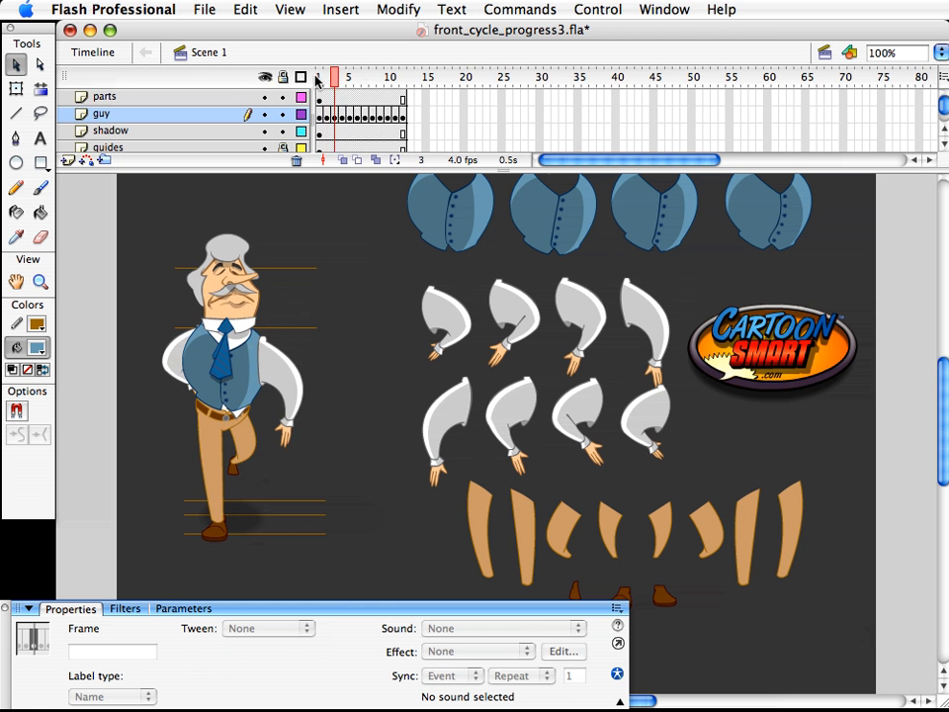
pyautogui.press('.')
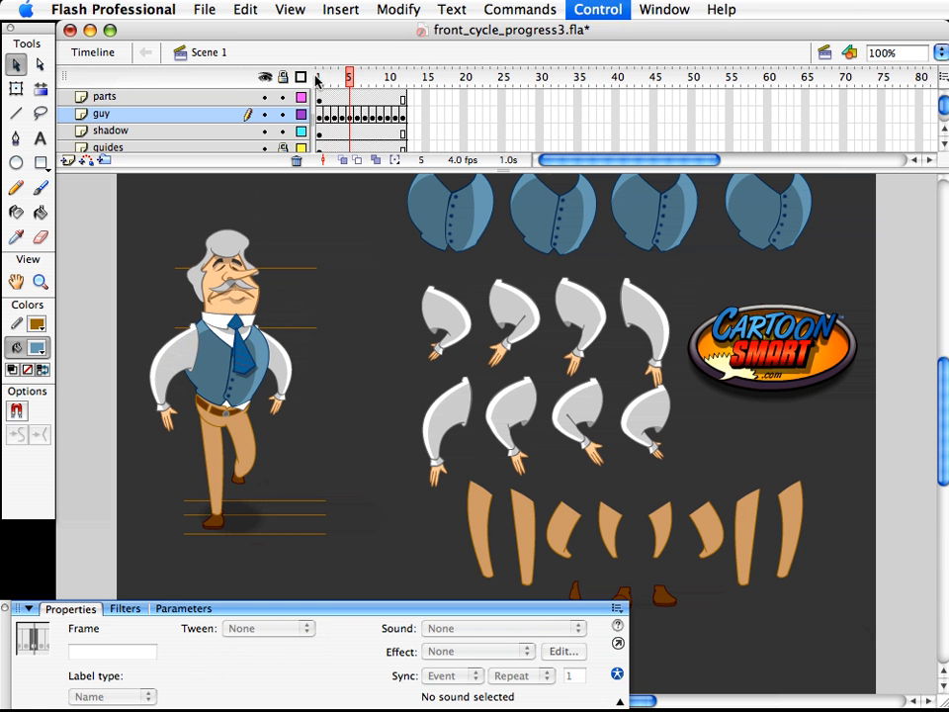
pyautogui.press('.')
pyautogui.press('.')
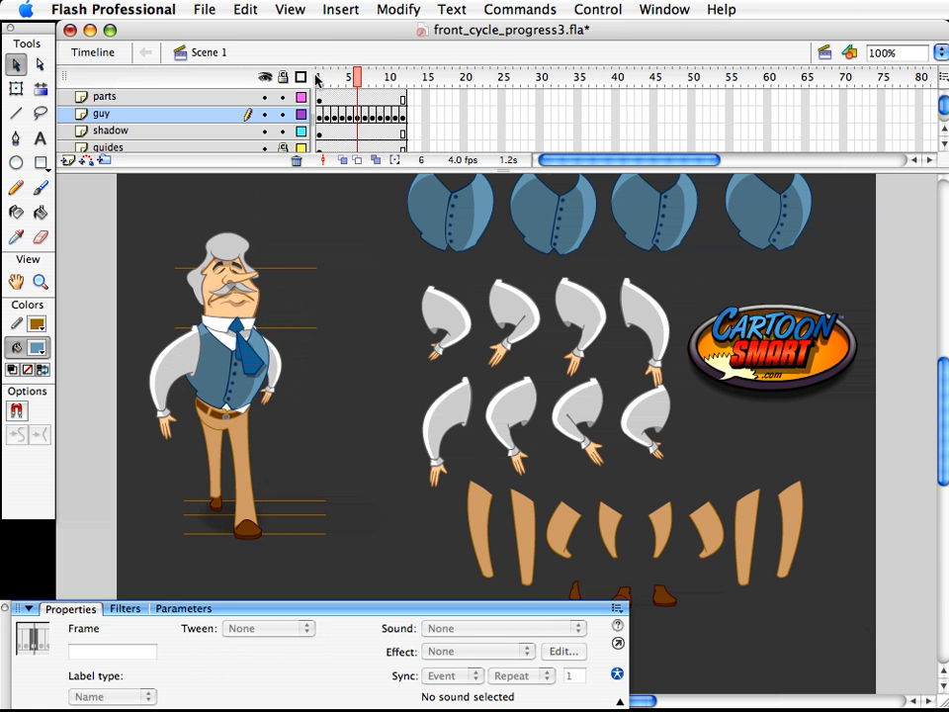
pyautogui.press('.')
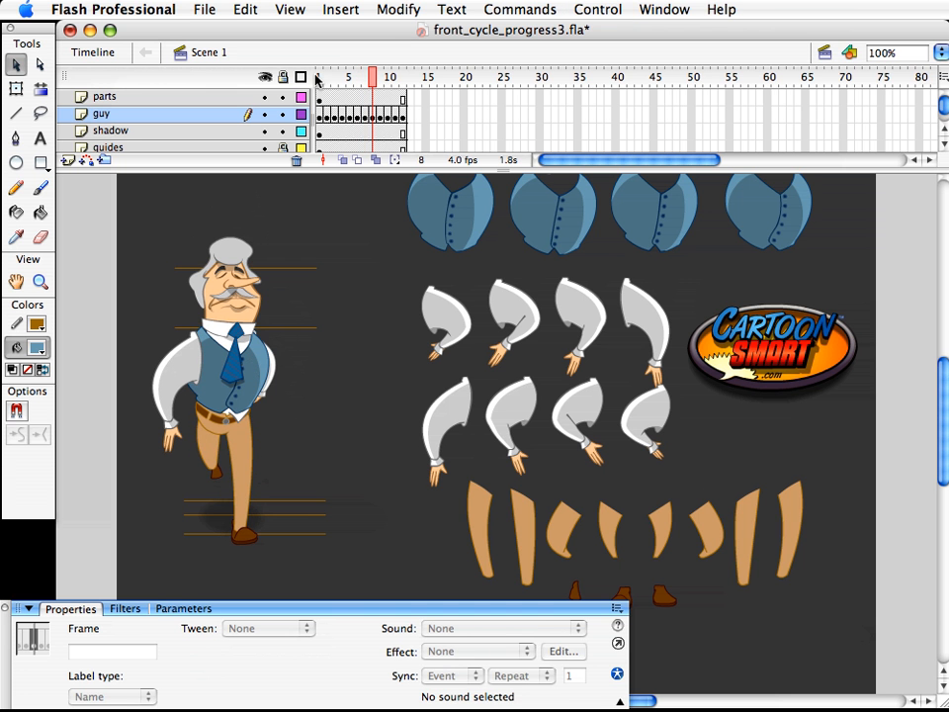
# - Set the document's frame rate back to 15 fps and save the file
pyautogui.press('super+s')
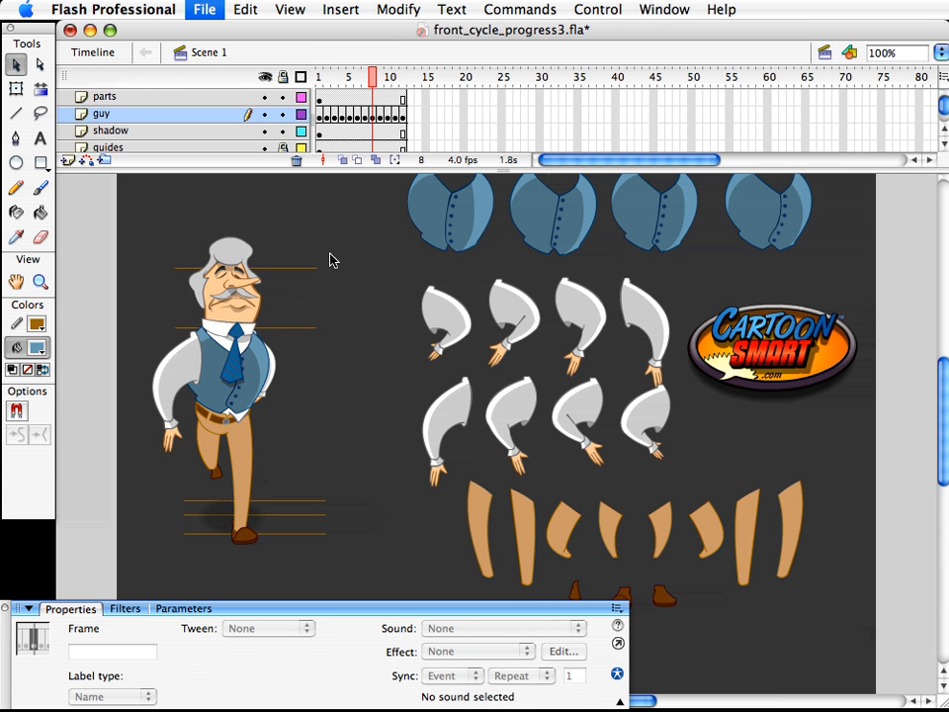
pyautogui.doubleClick(556, 633)
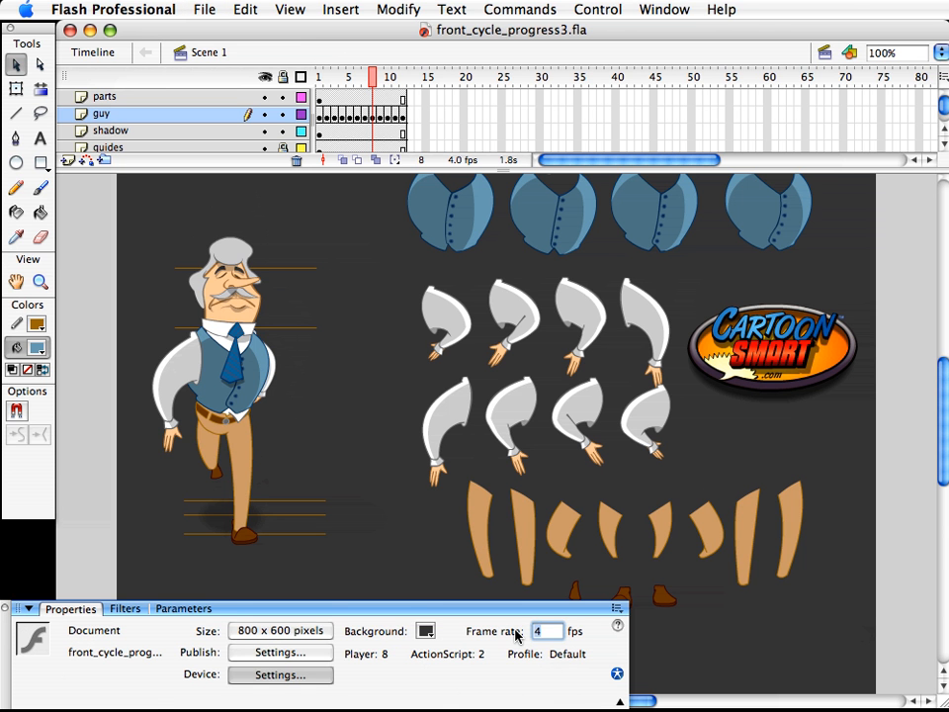
pyautogui.write('15')
pyautogui.press('Return')
pyautogui.press('super+s')
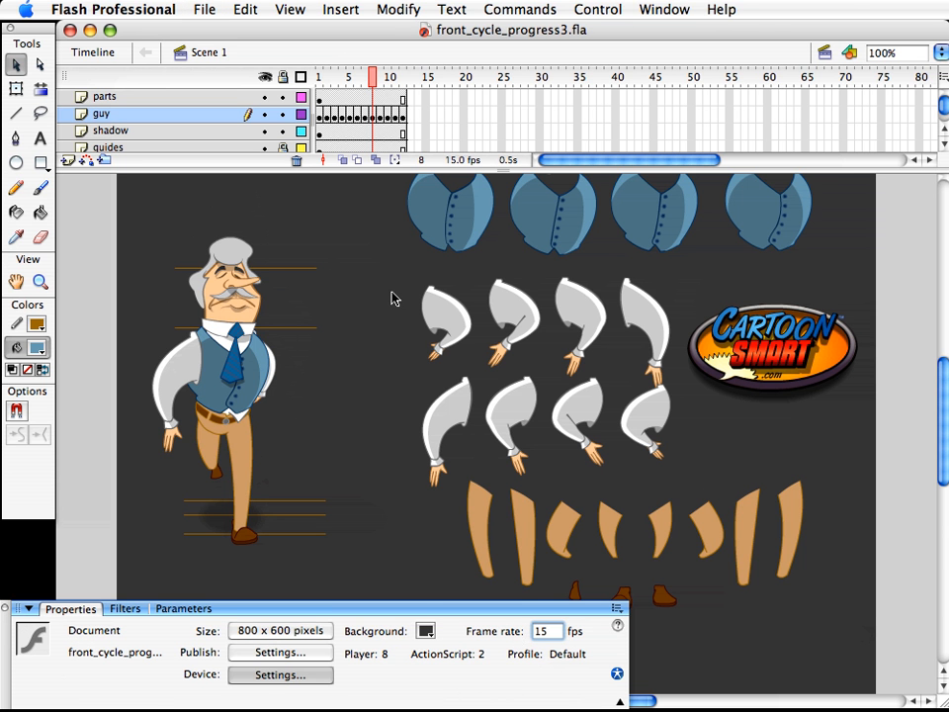
# - Enlarge the timeline so all four layers show, and review the poses around frames 2 to 8
pyautogui.click(333, 77)
pyautogui.moveTo(351, 171); pyautogui.dragTo(349, 203)
pyautogui.moveTo(339, 81); pyautogui.dragTo(351, 83)
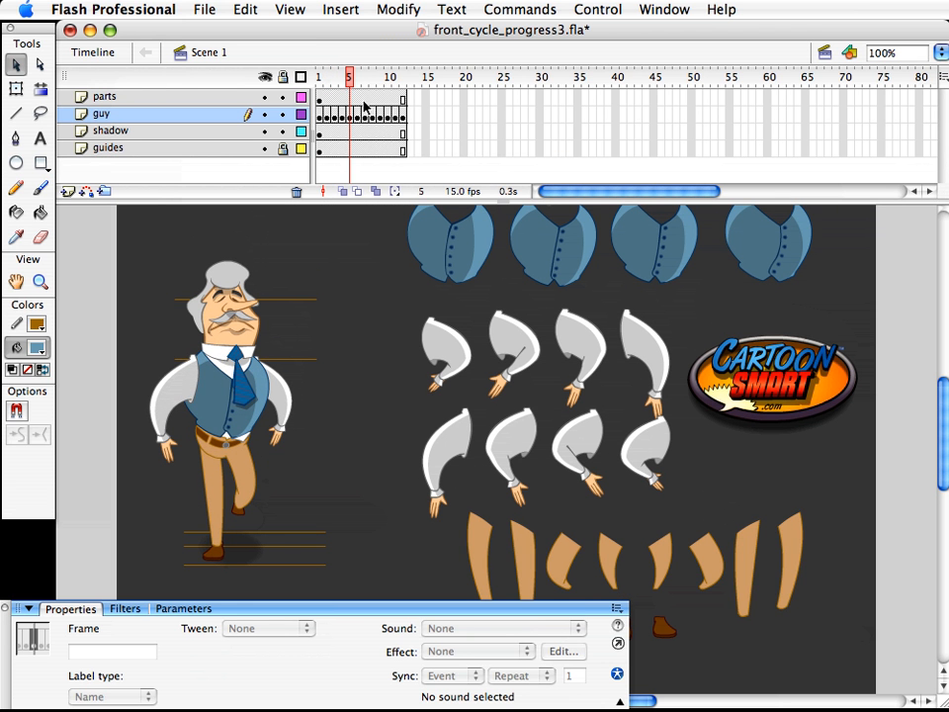
pyautogui.moveTo(350, 79); pyautogui.dragTo(373, 164)
pyautogui.click(372, 159)
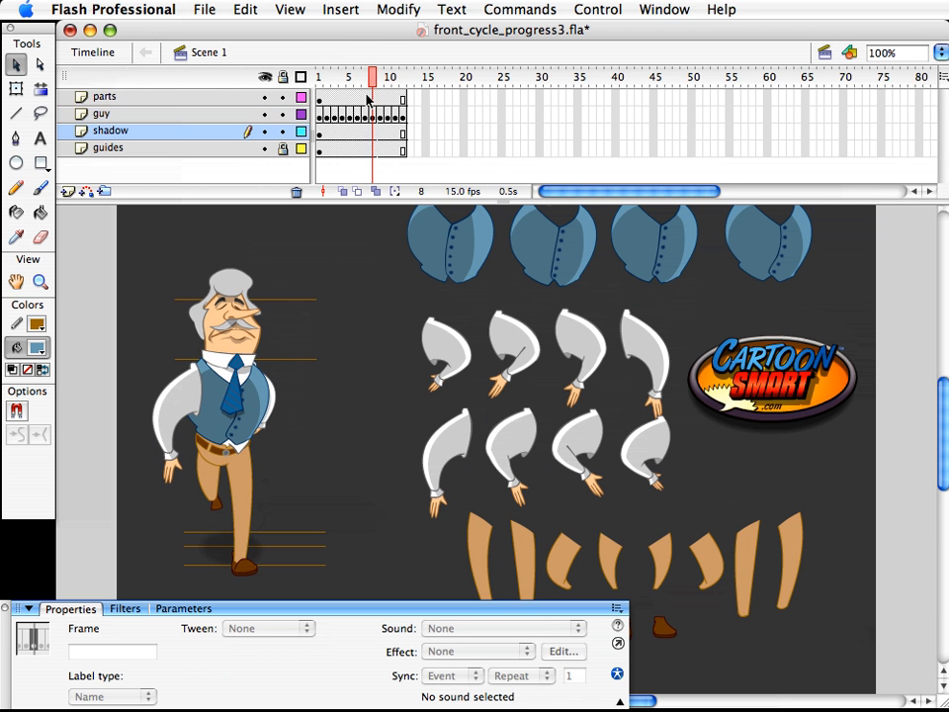
# - Insert an extra frame after frame 7 on all layers and make frame 8 of the guy layer a keyframe
pyautogui.moveTo(365, 98); pyautogui.dragTo(364, 166)
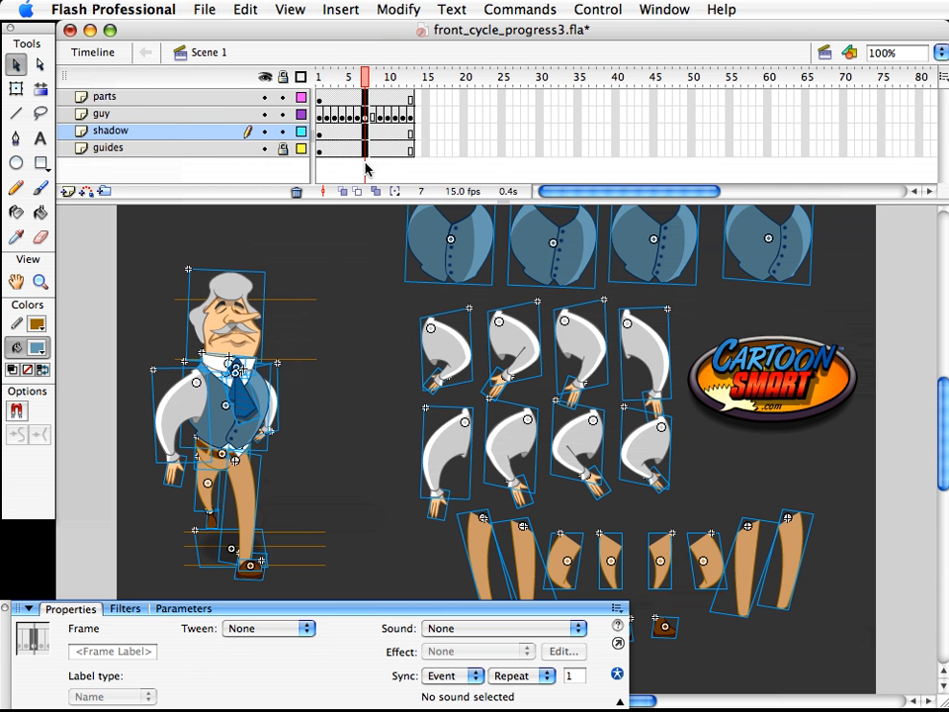
pyautogui.press('F5')
pyautogui.click(374, 115)
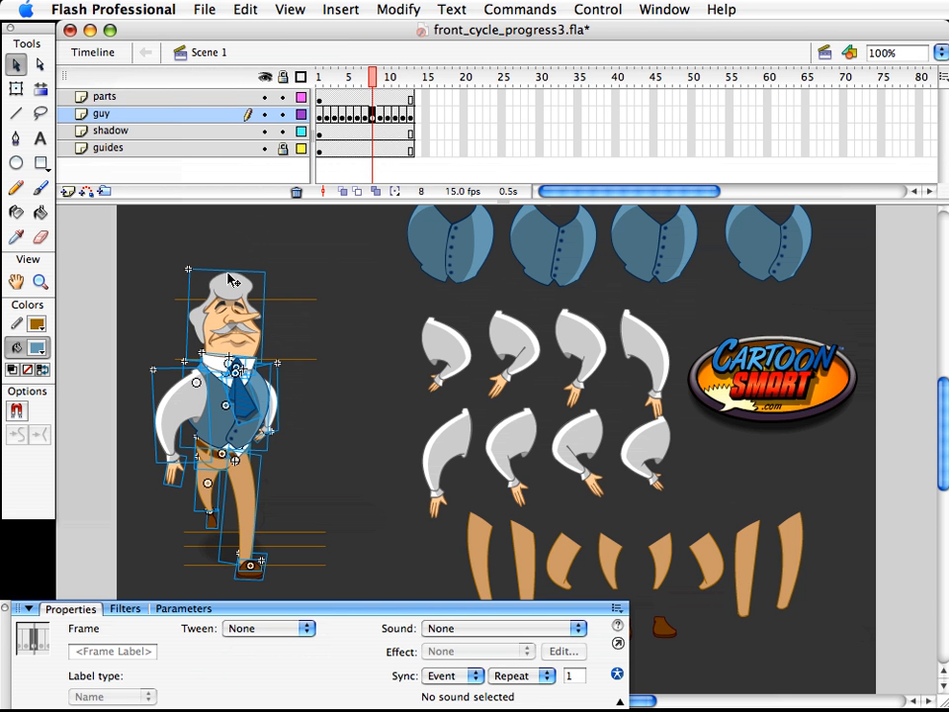
# - Squash the whole figure on frame 8 slightly from the top, by about 7 px, with Free Transform
pyautogui.press('q')
pyautogui.moveTo(215, 268); pyautogui.dragTo(216, 275)
pyautogui.click(318, 425)
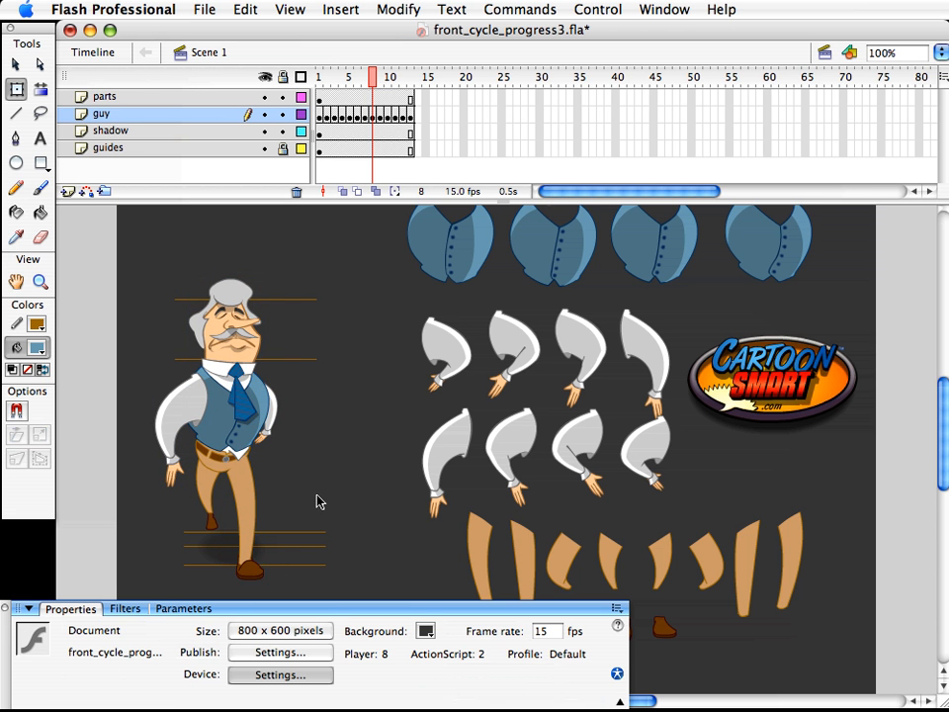
# - Stretch the man's front leg guy_leg1 and its shoe on frame 8 downward to a height of 138.9
pyautogui.scroll(-1, 269, 511)
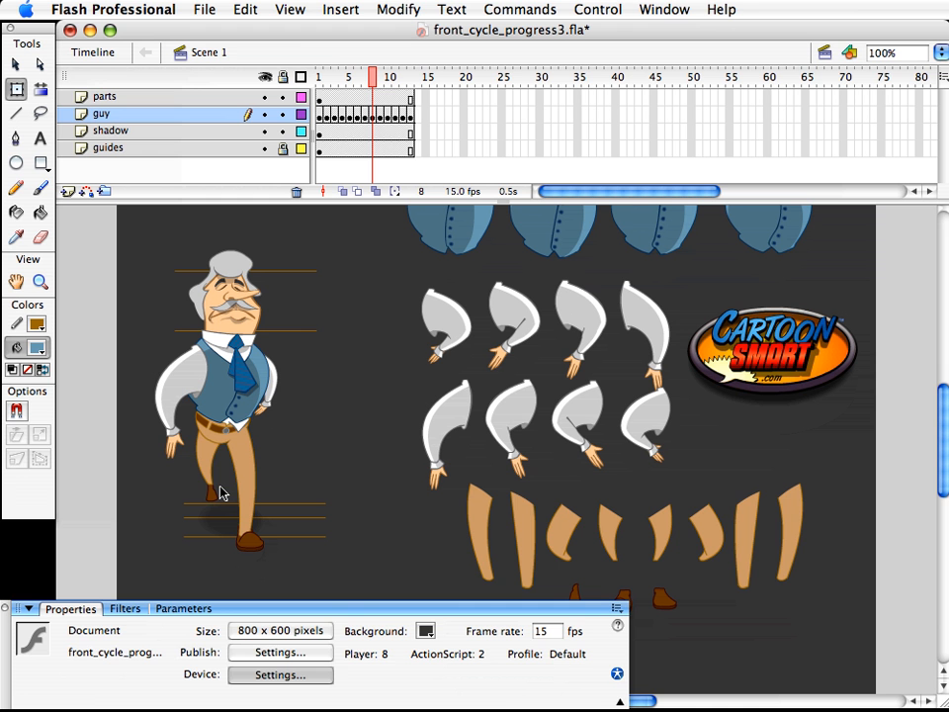
pyautogui.click(255, 479)
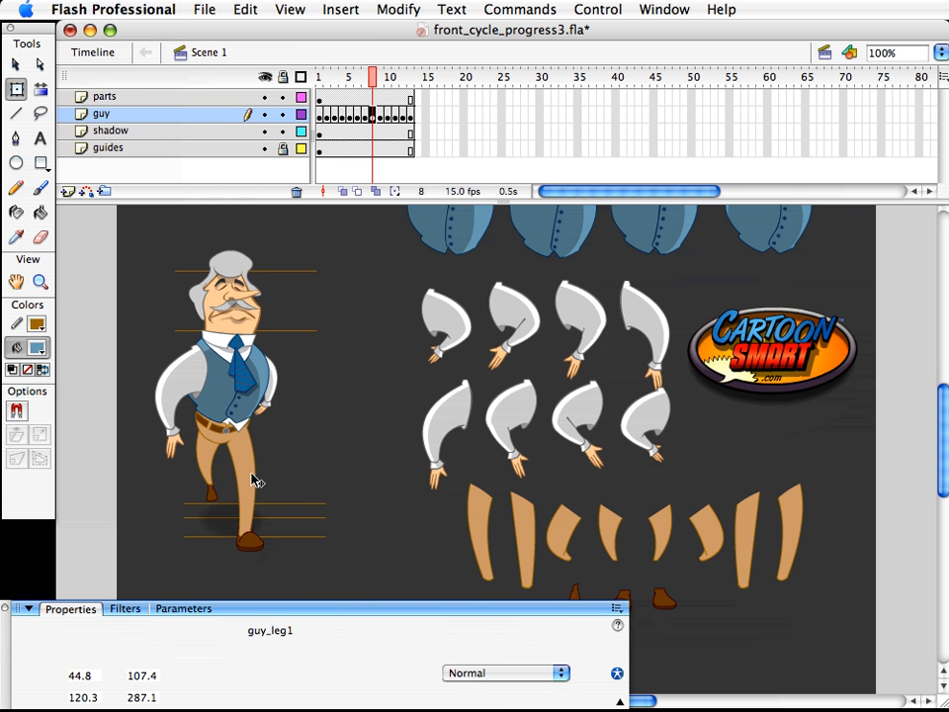
pyautogui.keyDown('shift'); pyautogui.click(247, 541); pyautogui.keyUp('shift')
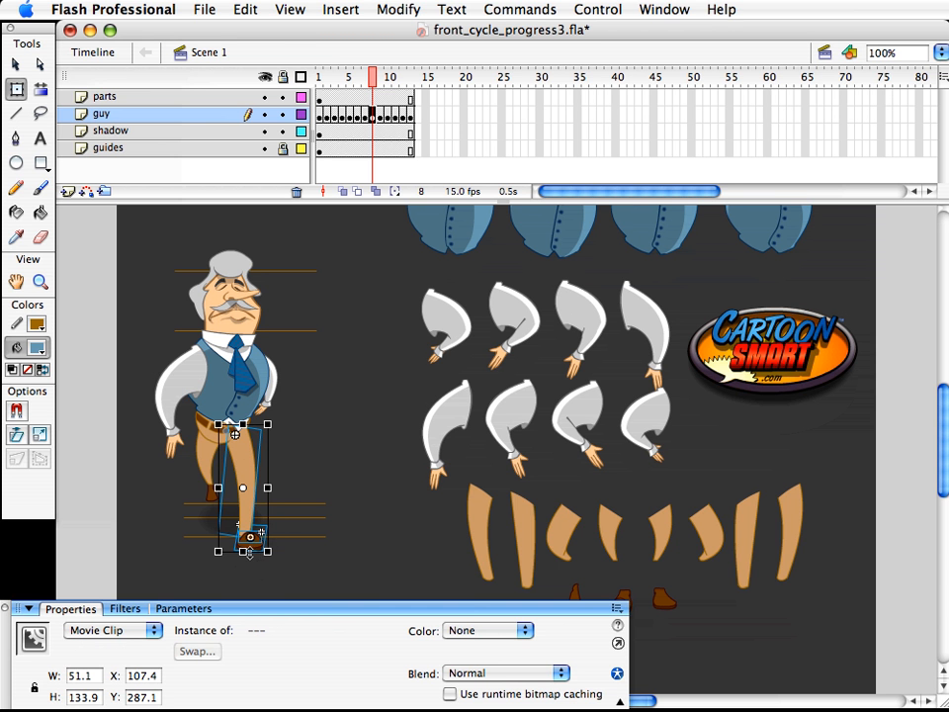
pyautogui.moveTo(244, 552); pyautogui.dragTo(240, 557)
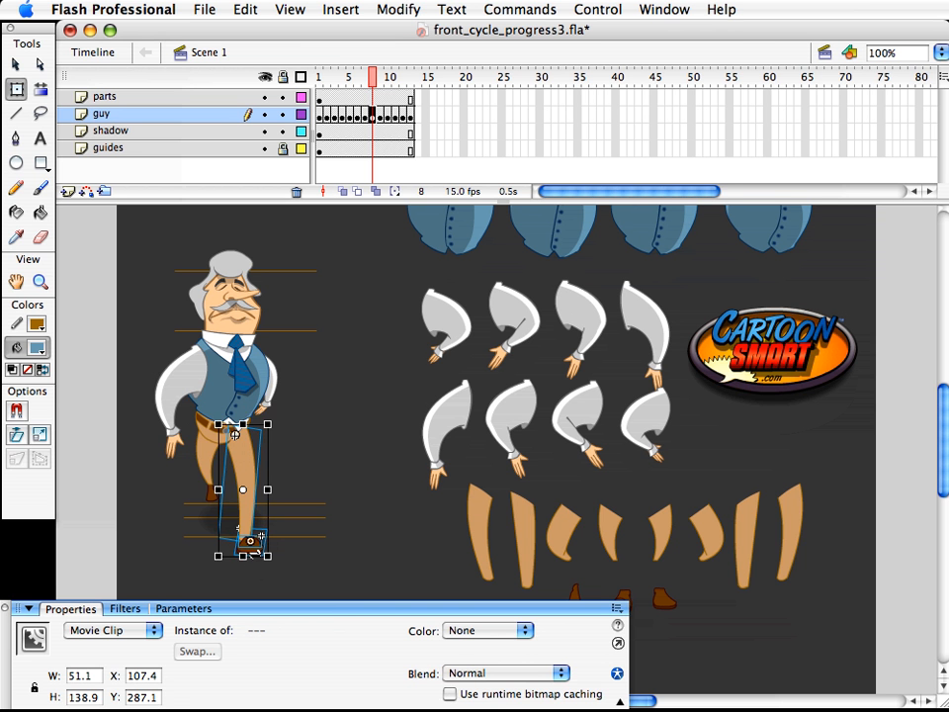
# - Raise the back shoe guy_shoe2 on frame 8 by 4 px and shorten the back leg and shoe together by about 6 px from below
pyautogui.press('v')
pyautogui.moveTo(374, 78)
pyautogui.mouseDown()
pyautogui.moveTo(384, 78)
pyautogui.moveTo(360, 79)
pyautogui.moveTo(384, 80)
pyautogui.moveTo(360, 80)
pyautogui.moveTo(384, 80)
pyautogui.moveTo(376, 82)
pyautogui.mouseUp()
pyautogui.click(220, 508)
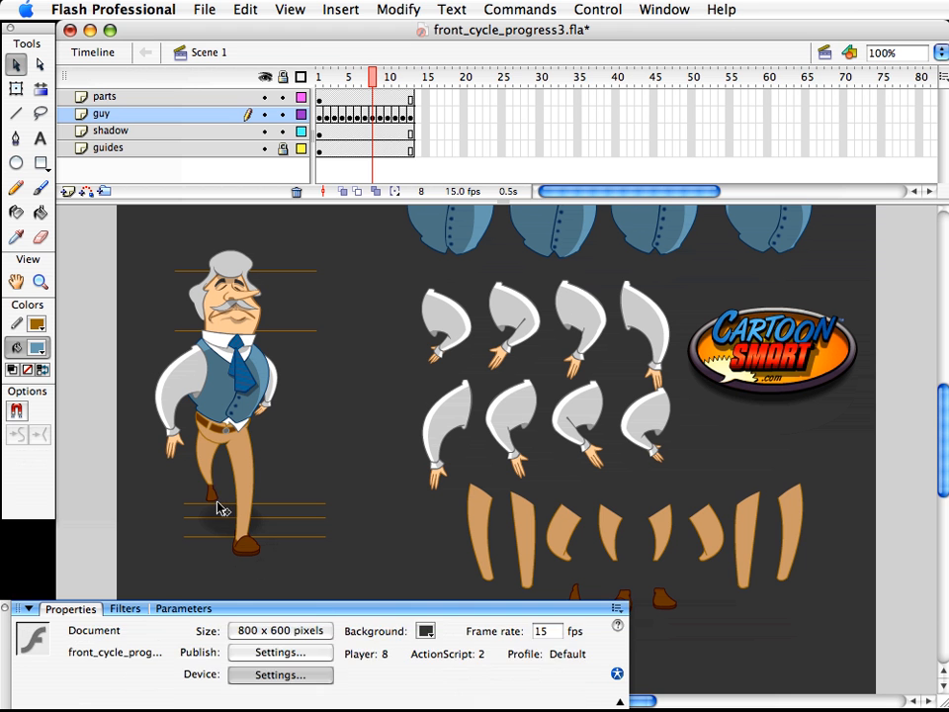
pyautogui.click(211, 490)
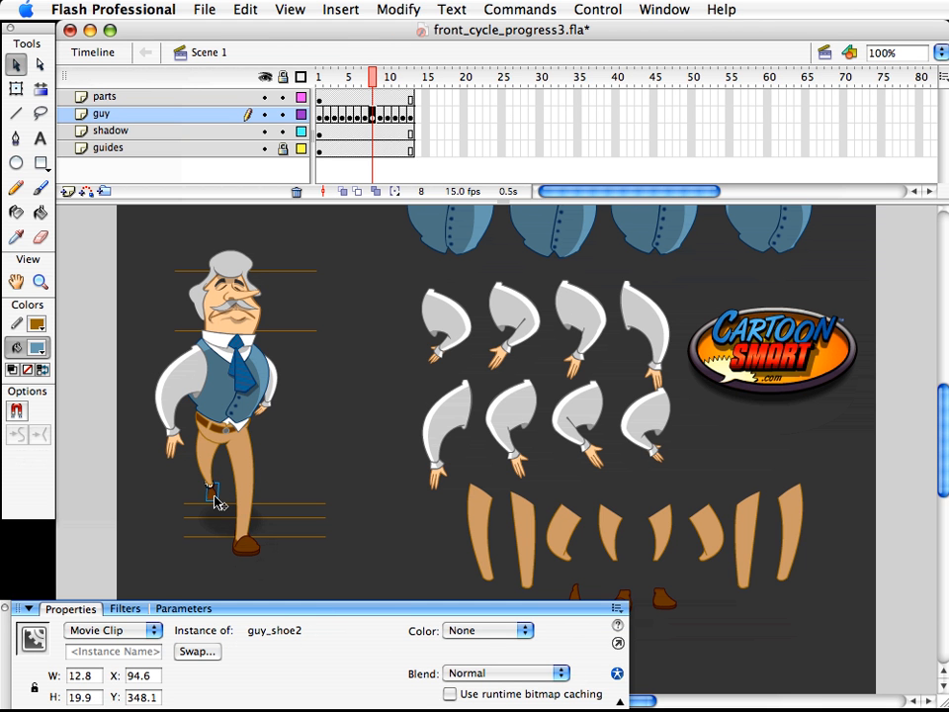
pyautogui.press('Up')
pyautogui.press('Up')
pyautogui.press('Up')
pyautogui.press('Up')
pyautogui.keyDown('shift'); pyautogui.click(212, 464); pyautogui.keyUp('shift')
pyautogui.press('q')
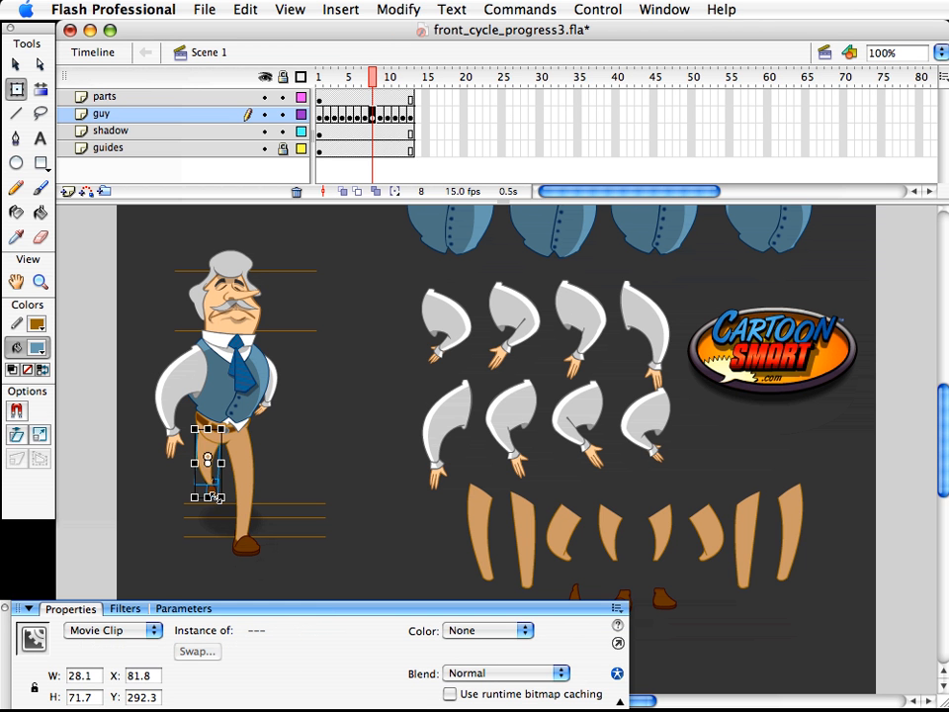
pyautogui.moveTo(208, 497); pyautogui.dragTo(208, 491)
pyautogui.click(303, 449)
pyautogui.press('v')
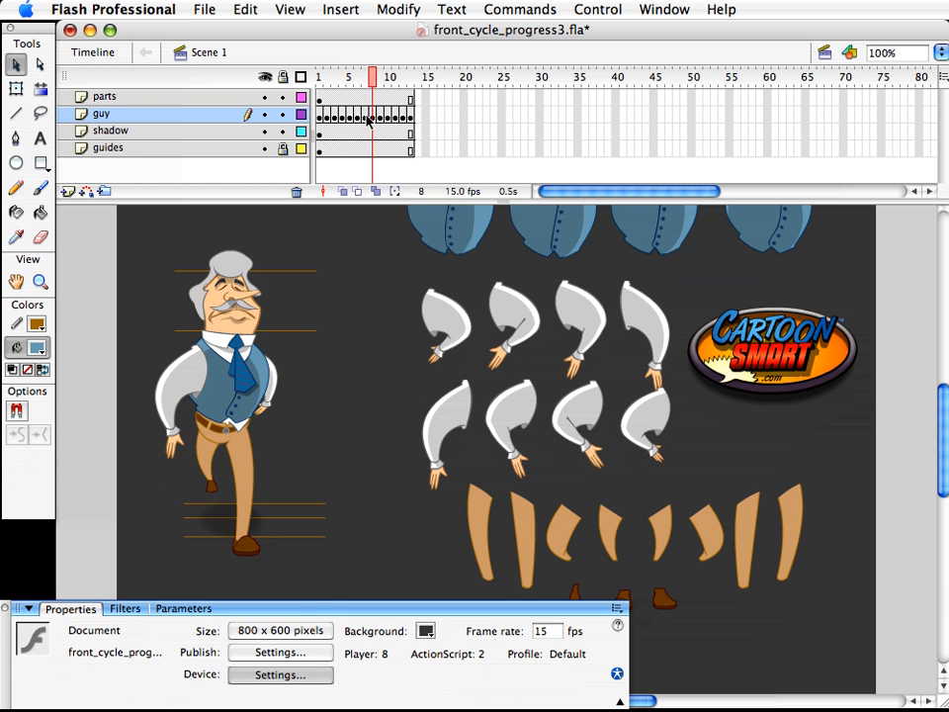
# - Compare frame 7 with frame 8, and move the whole figure on frame 8 down by 4 px
pyautogui.moveTo(373, 78)
pyautogui.mouseDown()
pyautogui.moveTo(382, 78)
pyautogui.moveTo(359, 79)
pyautogui.moveTo(382, 80)
pyautogui.moveTo(368, 83)
pyautogui.mouseUp()
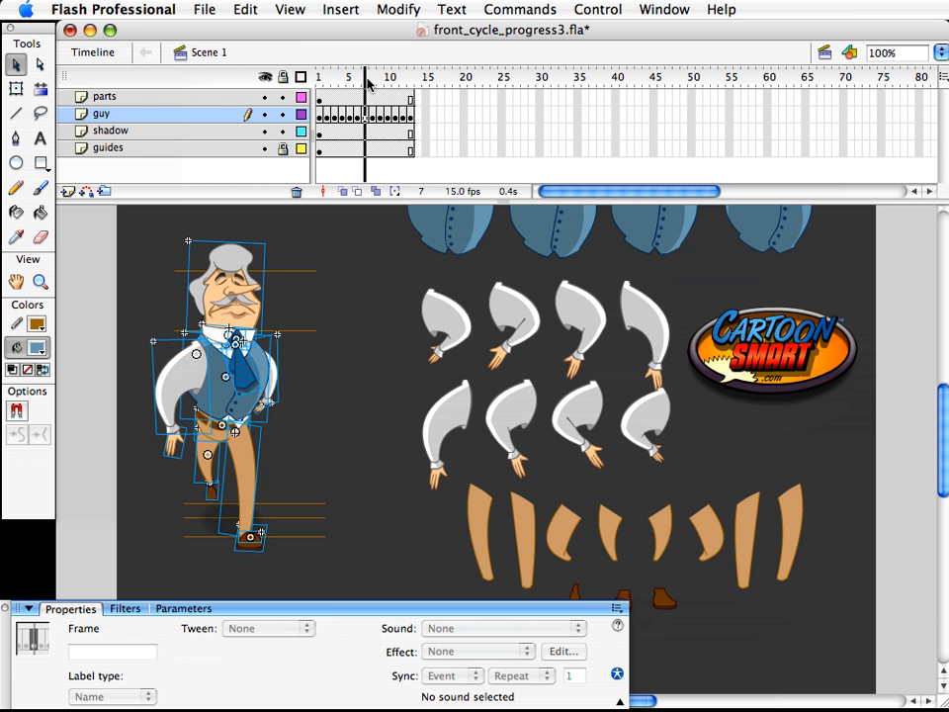
pyautogui.click(374, 124)
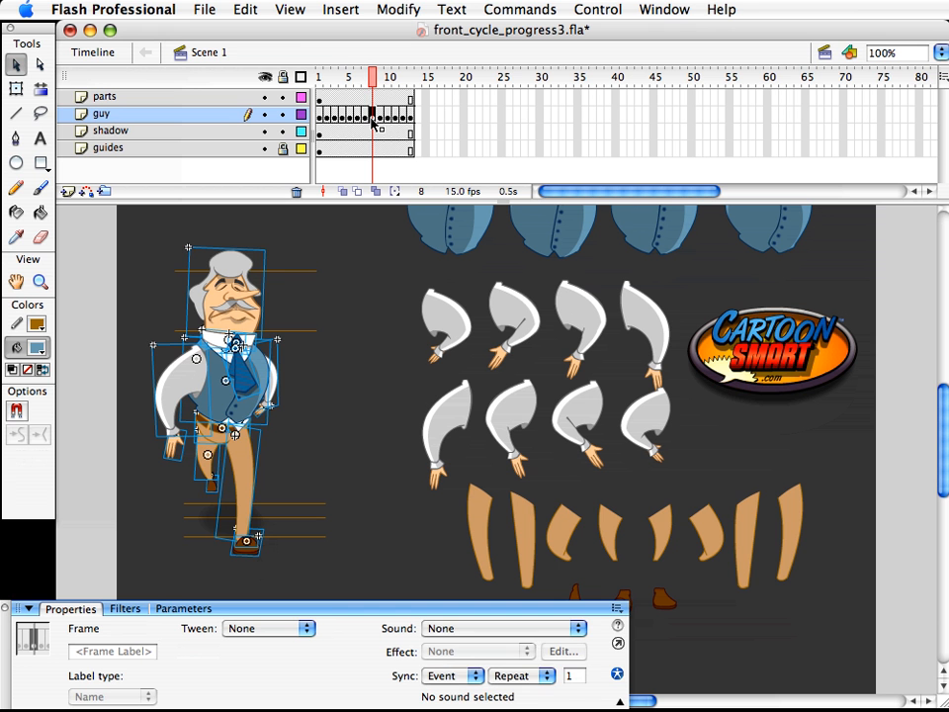
pyautogui.press('Down')
pyautogui.press('Down')
pyautogui.press('Down')
pyautogui.press('Down')
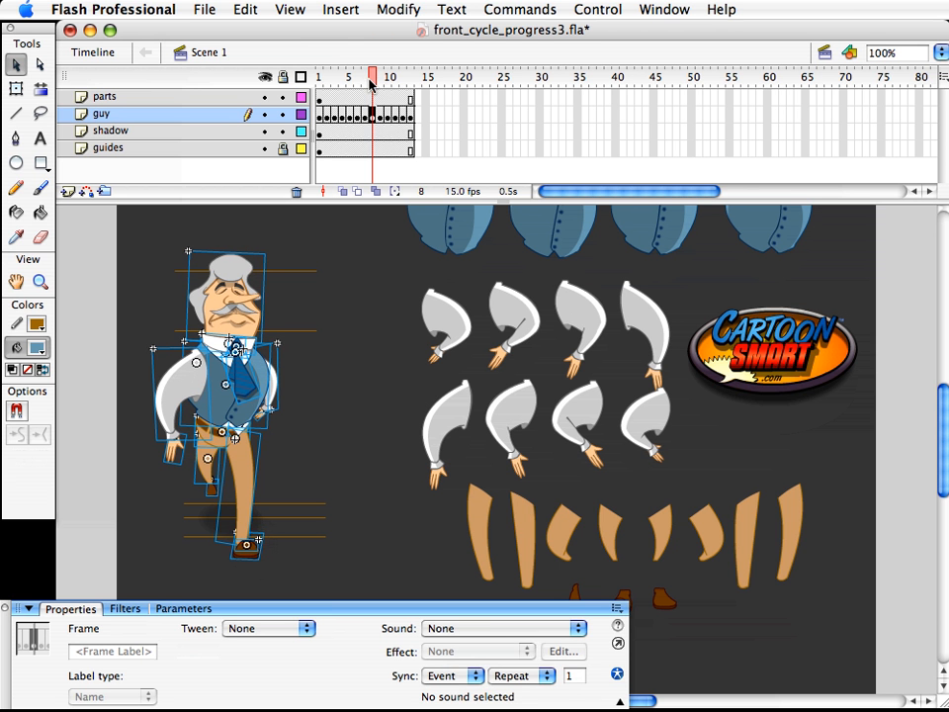
pyautogui.click(145, 307)
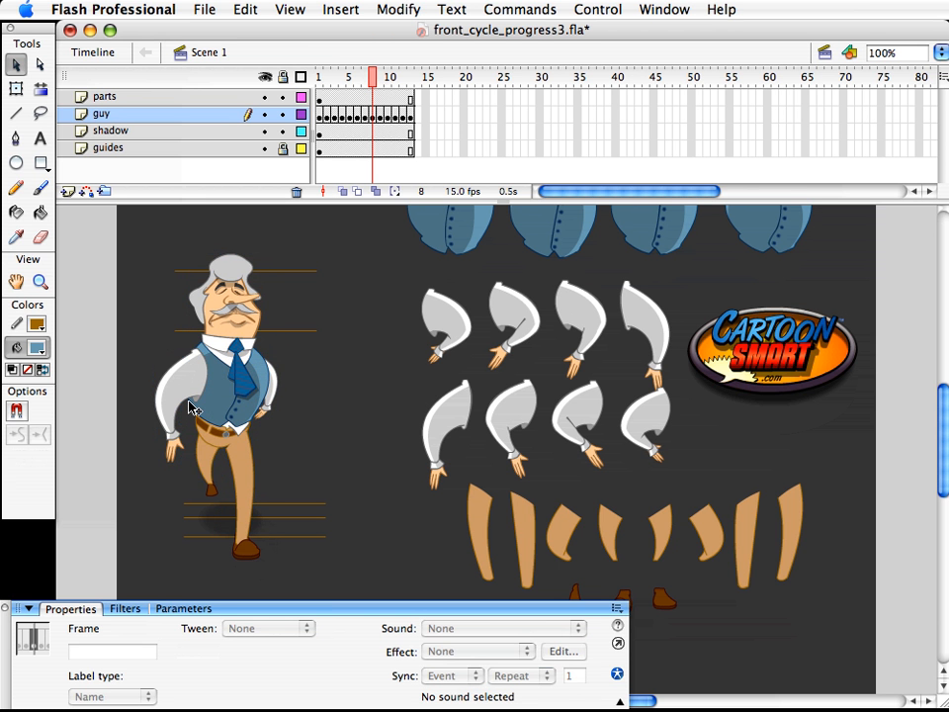
# - Rotate the hand guy_hand1 on frame 8 slightly so its fingers point more straight down
pyautogui.click(180, 450)
pyautogui.press('q')
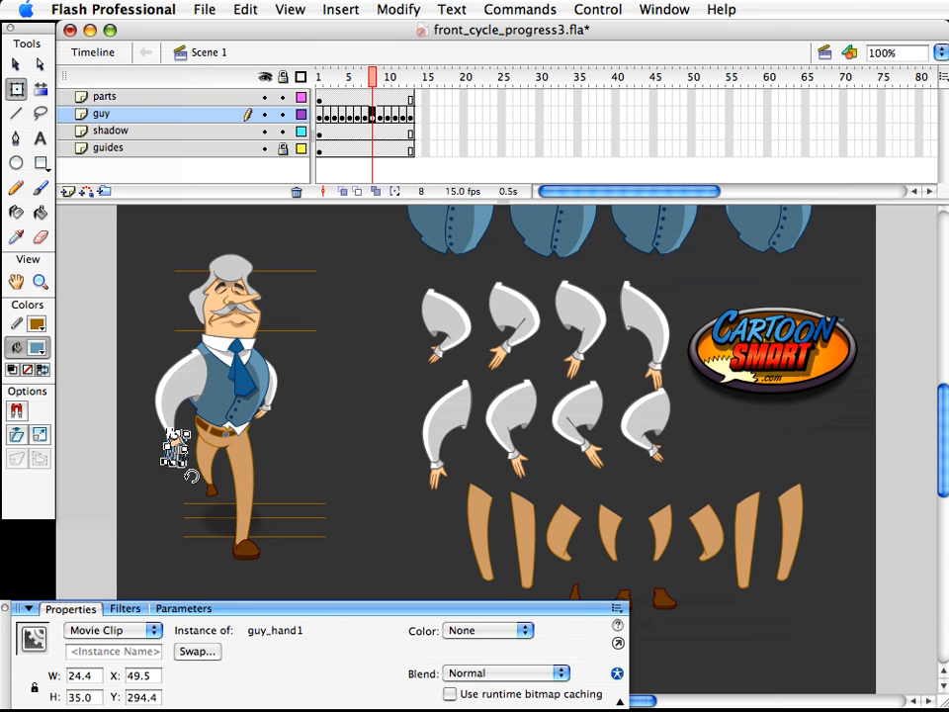
pyautogui.moveTo(190, 477); pyautogui.dragTo(184, 487)
pyautogui.press('v')
# - Review the poses from frame 8 to 10 and test the movie to check the walk cycle's motion
pyautogui.click(376, 84)
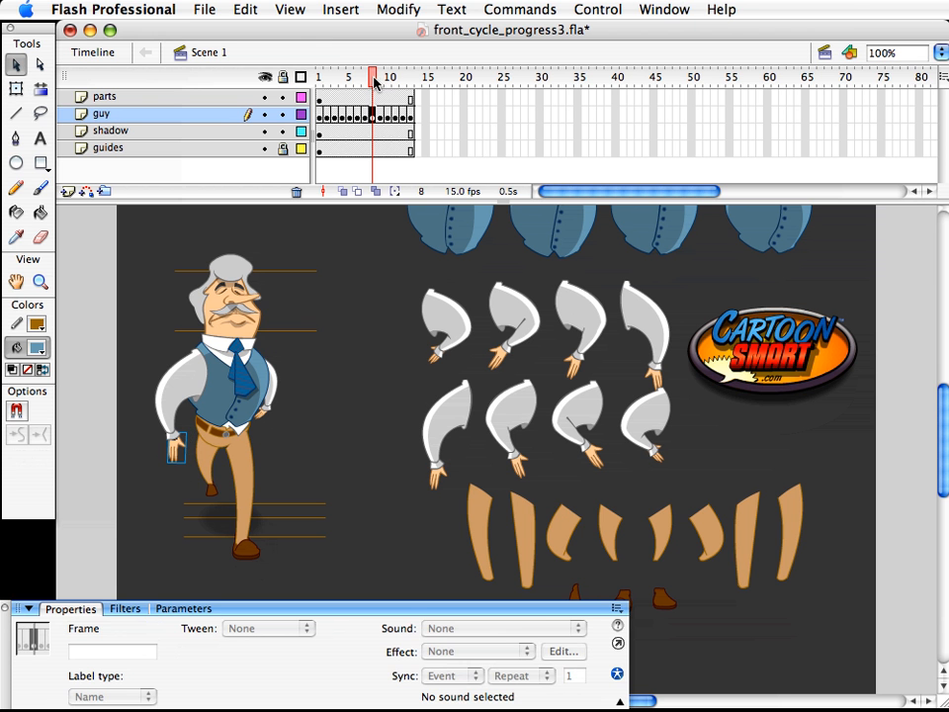
pyautogui.moveTo(376, 85)
pyautogui.mouseDown()
pyautogui.moveTo(396, 81)
pyautogui.moveTo(356, 81)
pyautogui.moveTo(386, 81)
pyautogui.mouseUp()
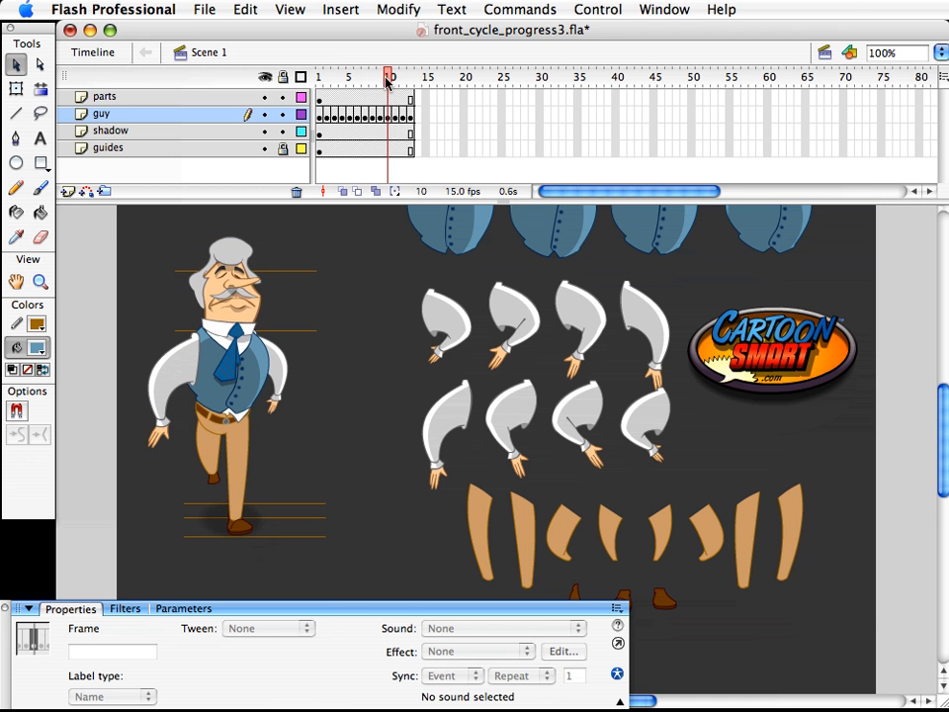
pyautogui.press('super+Return')
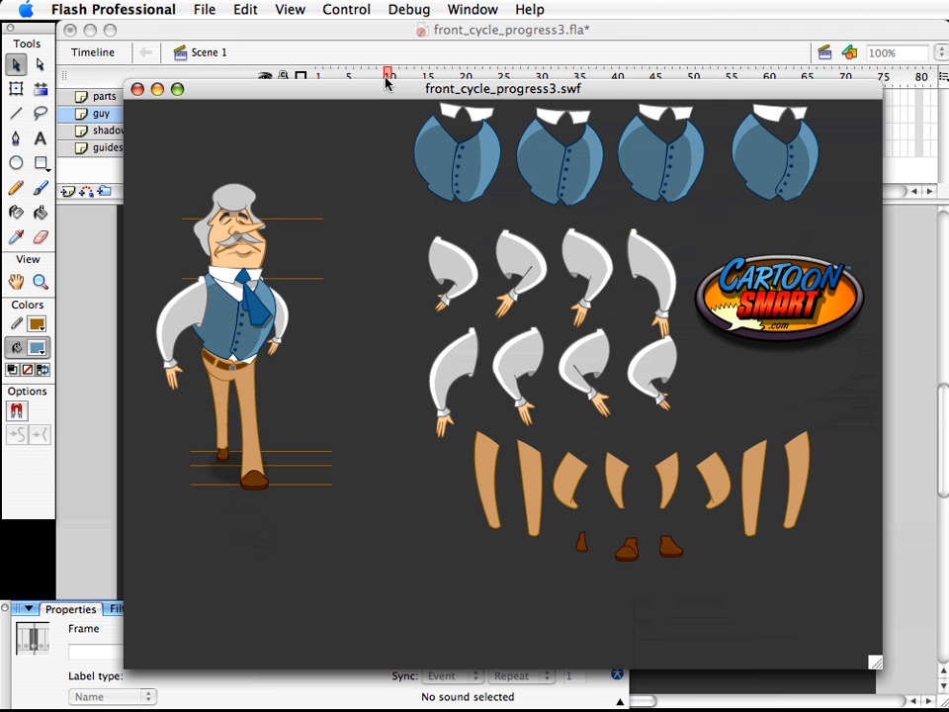
pyautogui.press('super+w')
# - Set the document's frame rate to 4 fps and test the movie to inspect the walk in slow motion
pyautogui.click(328, 381)
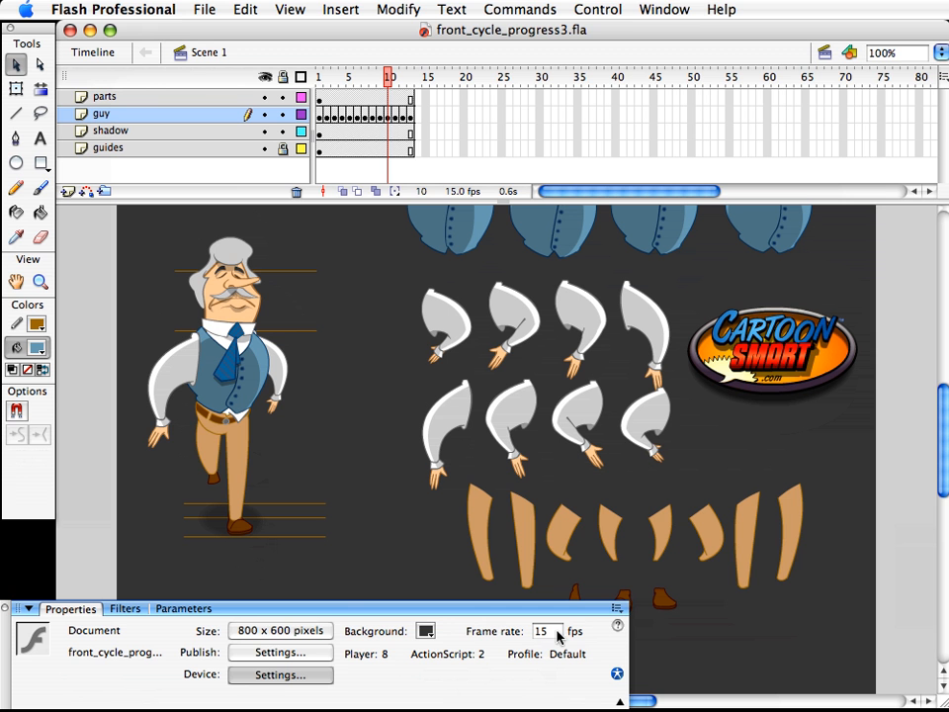
pyautogui.doubleClick(542, 631)
pyautogui.write('4')
pyautogui.press('super+Return')
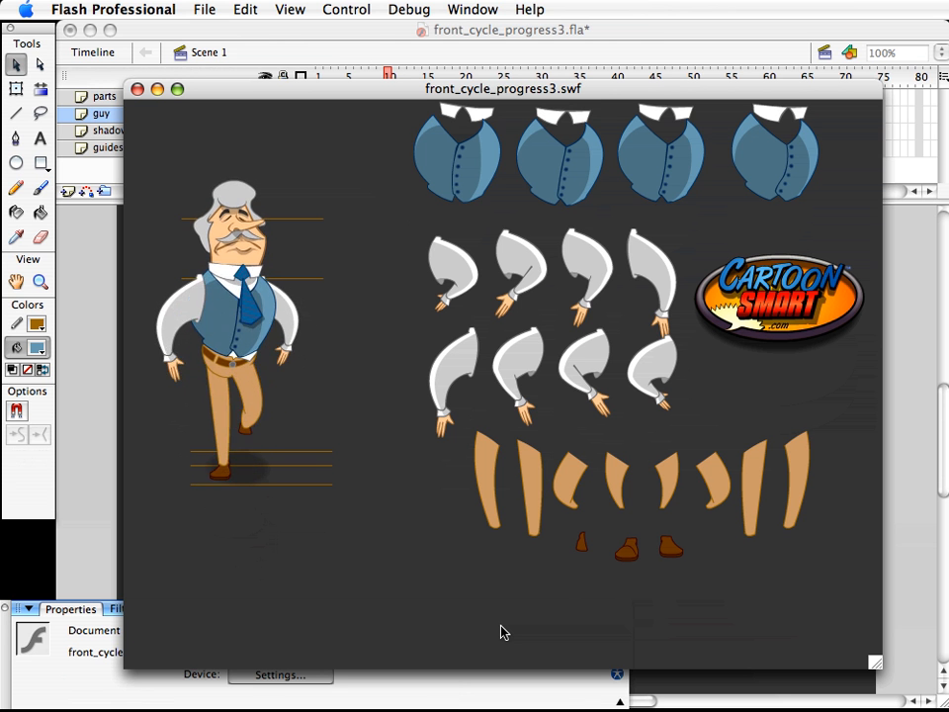
pyautogui.press('super+w')
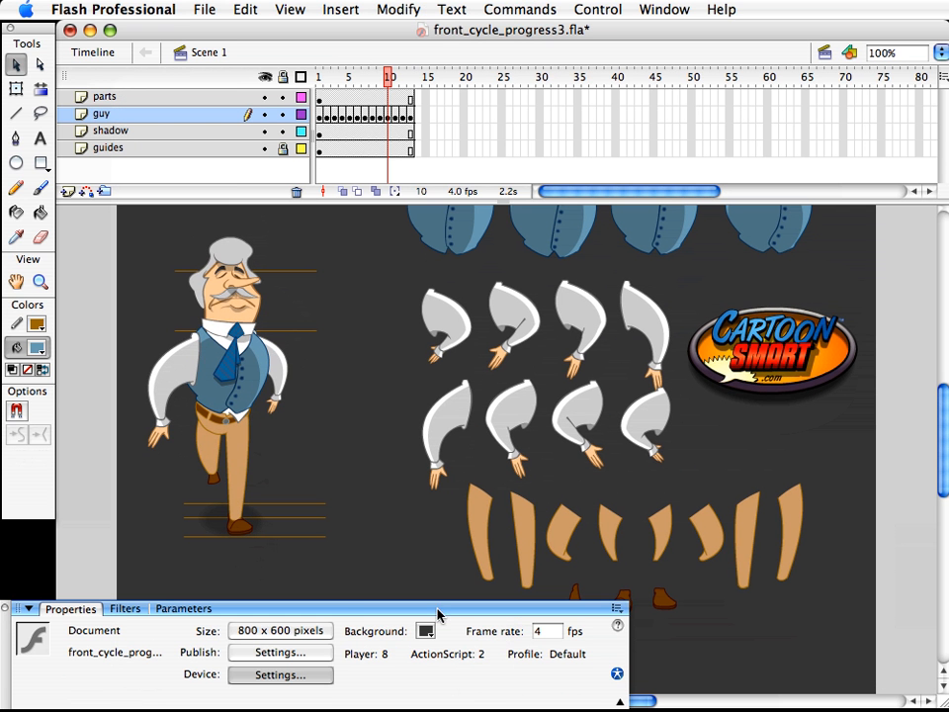
# - Stretch the front leg guy_leg1 and its shoe on frame 7 downward to a height of 152.4, and compare the pose with frame 8
pyautogui.moveTo(388, 82); pyautogui.dragTo(368, 88)
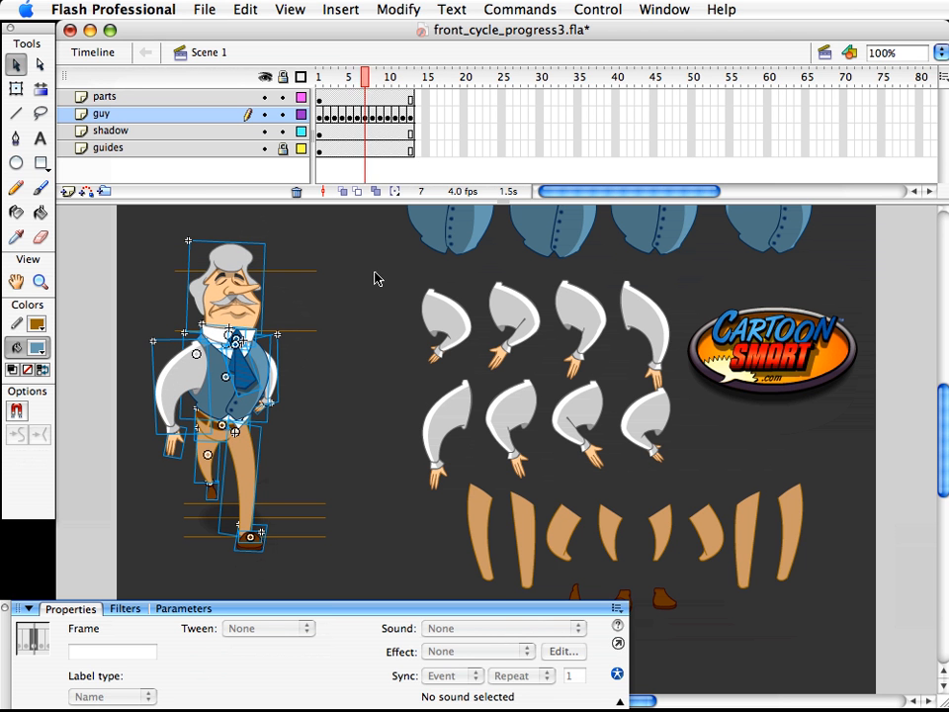
pyautogui.click(243, 498)
pyautogui.click(248, 475)
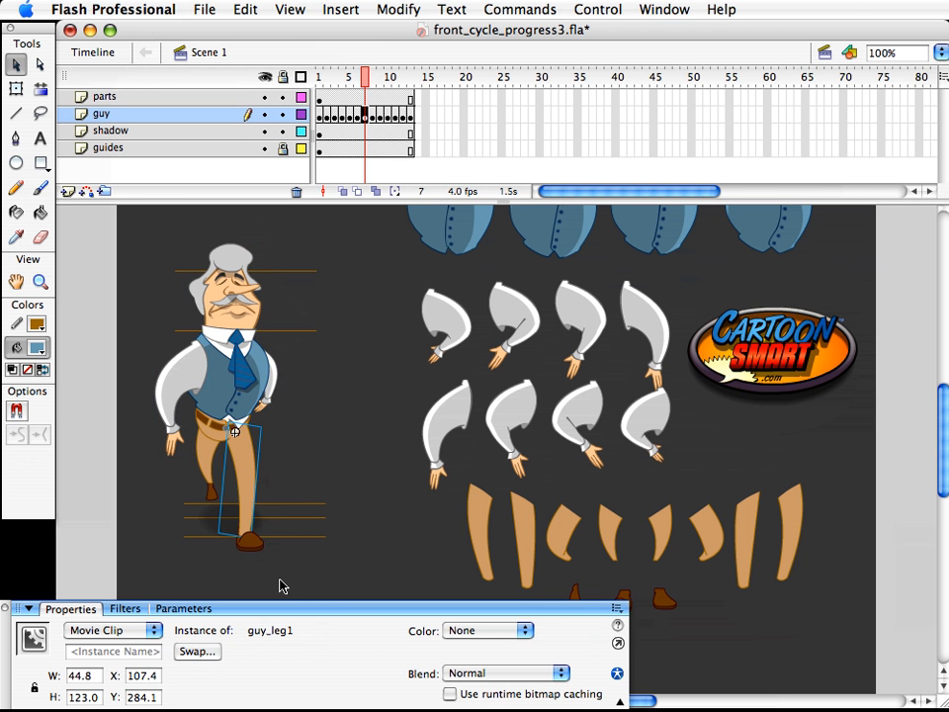
pyautogui.moveTo(279, 576); pyautogui.dragTo(214, 507)
pyautogui.press('q')
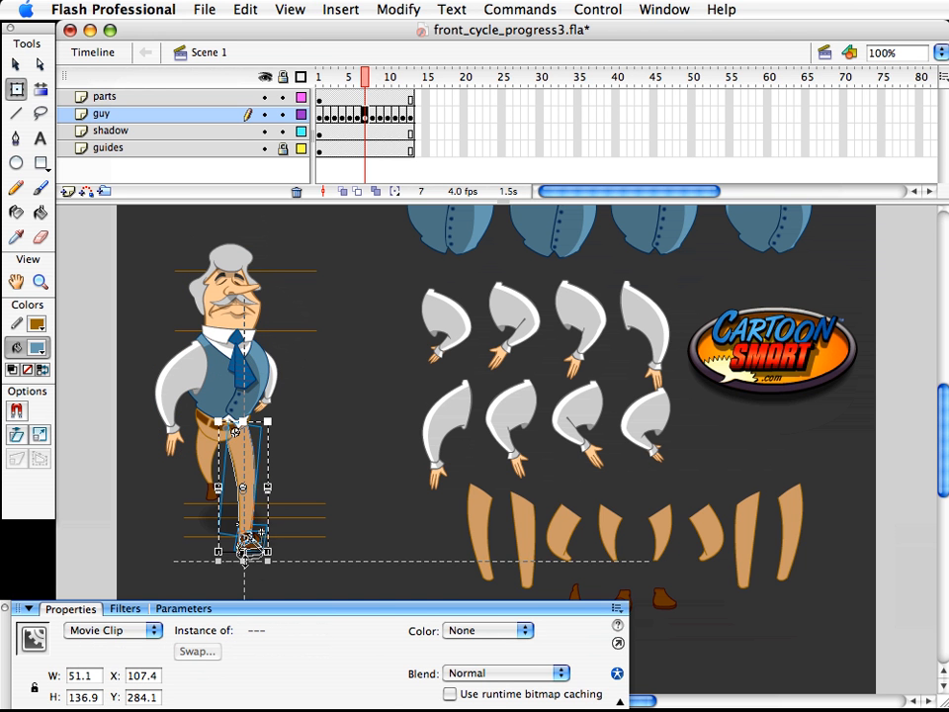
pyautogui.moveTo(243, 551); pyautogui.dragTo(243, 567)
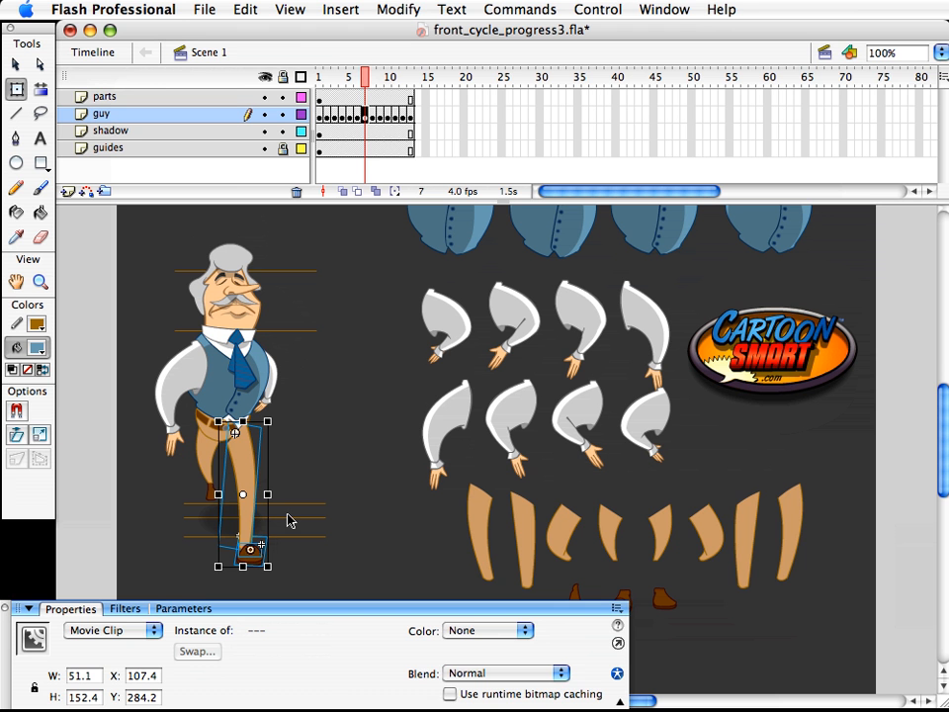
pyautogui.click(320, 427)
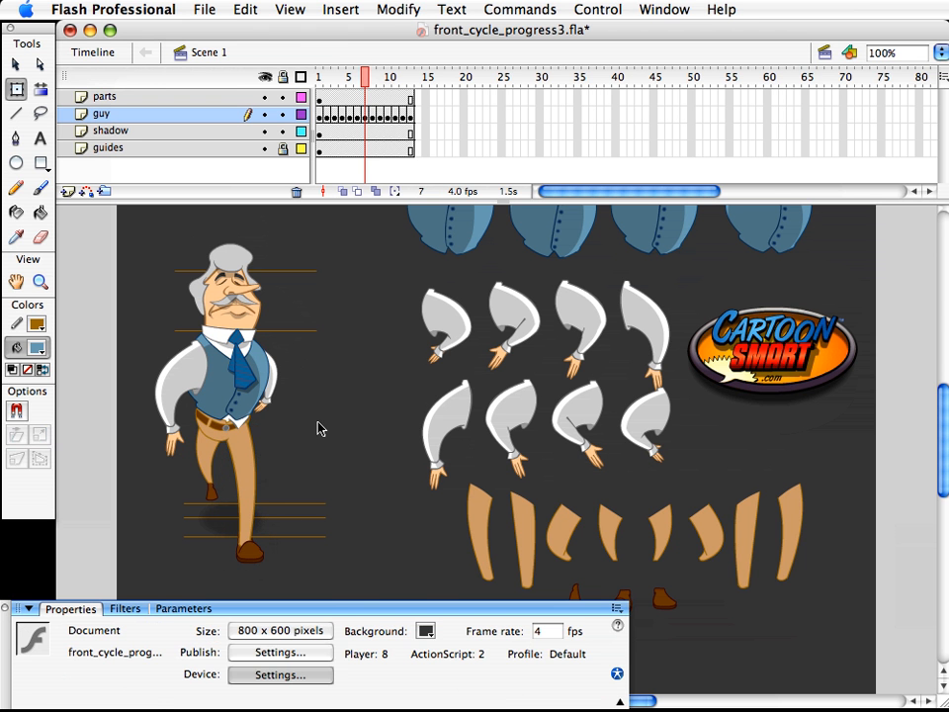
pyautogui.click(374, 75)
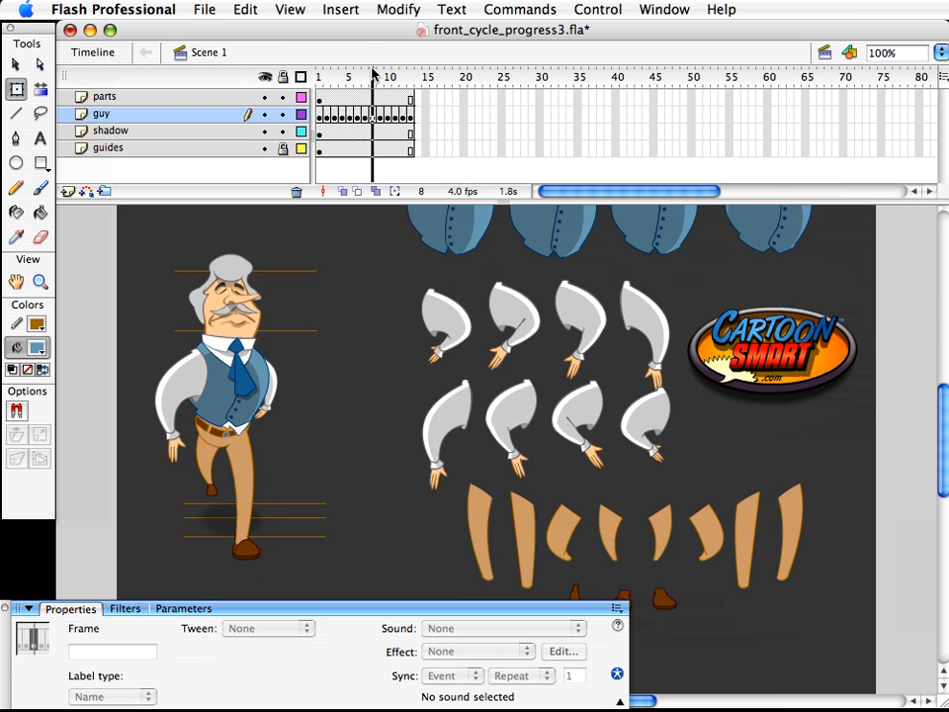
pyautogui.moveTo(374, 75)
pyautogui.mouseDown()
pyautogui.moveTo(356, 71)
pyautogui.moveTo(364, 78)
pyautogui.mouseUp()
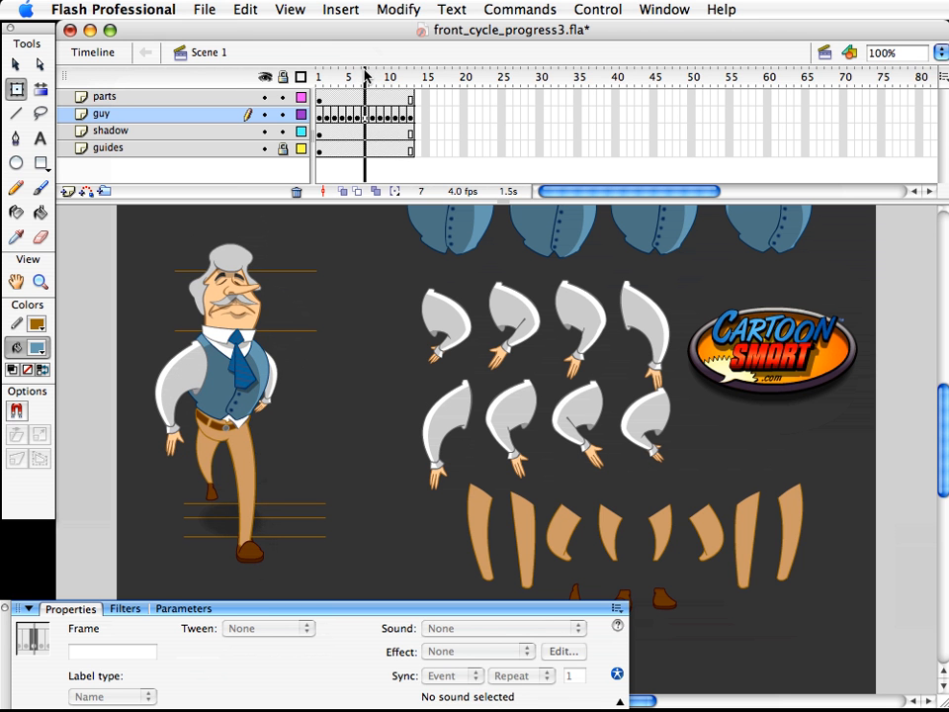
# - Duplicate the front leg's symbol on frame 7 as a new symbol named guy_leg11
pyautogui.click(247, 490)
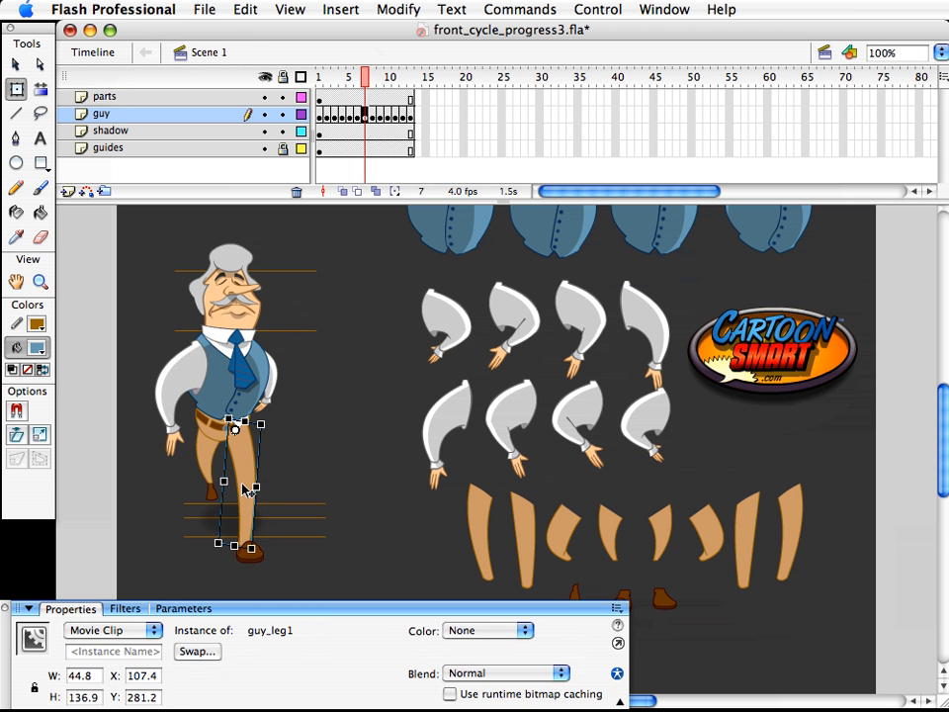
pyautogui.press('super+d')
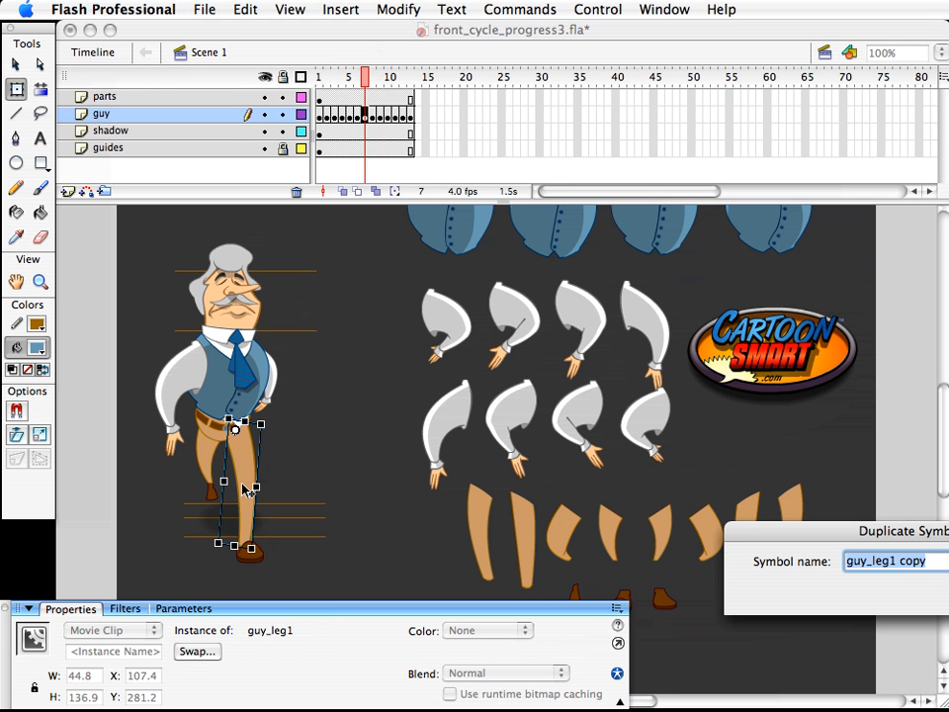
pyautogui.click(891, 561)
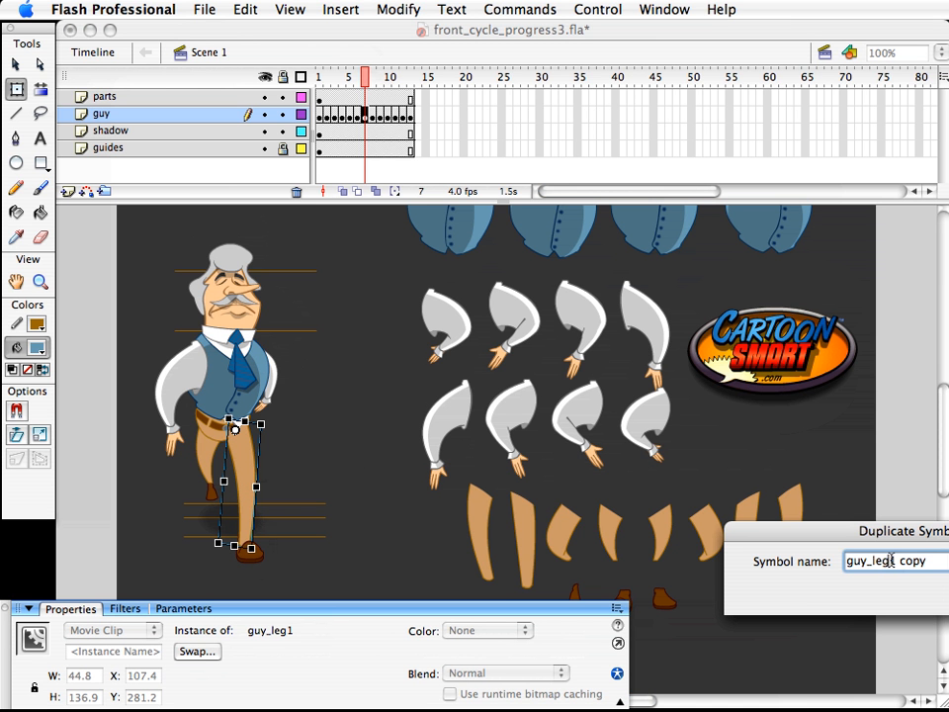
pyautogui.press('Delete')
pyautogui.press('Delete')
pyautogui.press('Delete')
pyautogui.press('Delete')
pyautogui.press('Delete')
pyautogui.write('1')
pyautogui.press('Return')
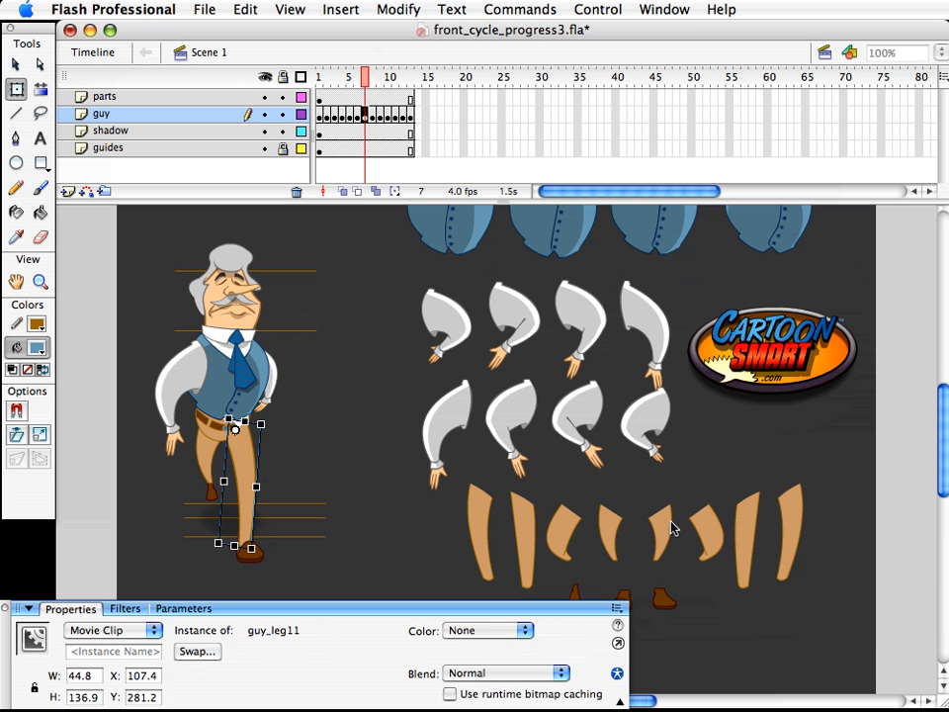
# - Reshape the leg drawing inside guy_leg11 into a straighter leg by bending its side edges, and return to Scene 1
pyautogui.doubleClick(250, 492)
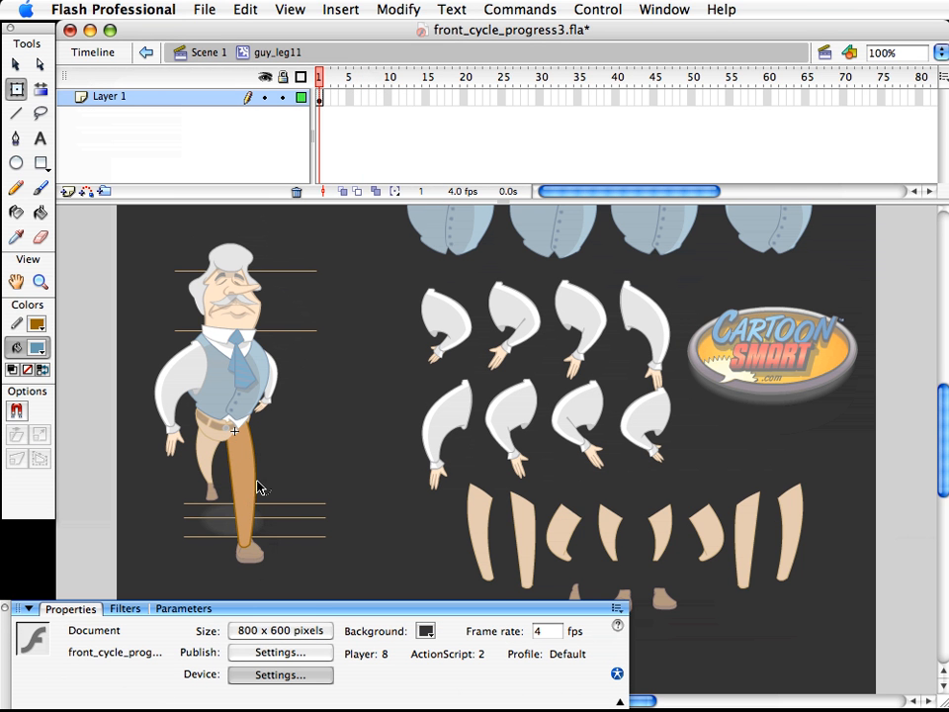
pyautogui.moveTo(258, 490); pyautogui.dragTo(254, 499)
pyautogui.click(209, 54)
pyautogui.moveTo(367, 85)
pyautogui.mouseDown()
pyautogui.moveTo(356, 89)
pyautogui.moveTo(386, 89)
pyautogui.moveTo(368, 89)
pyautogui.mouseUp()
pyautogui.click(271, 424)
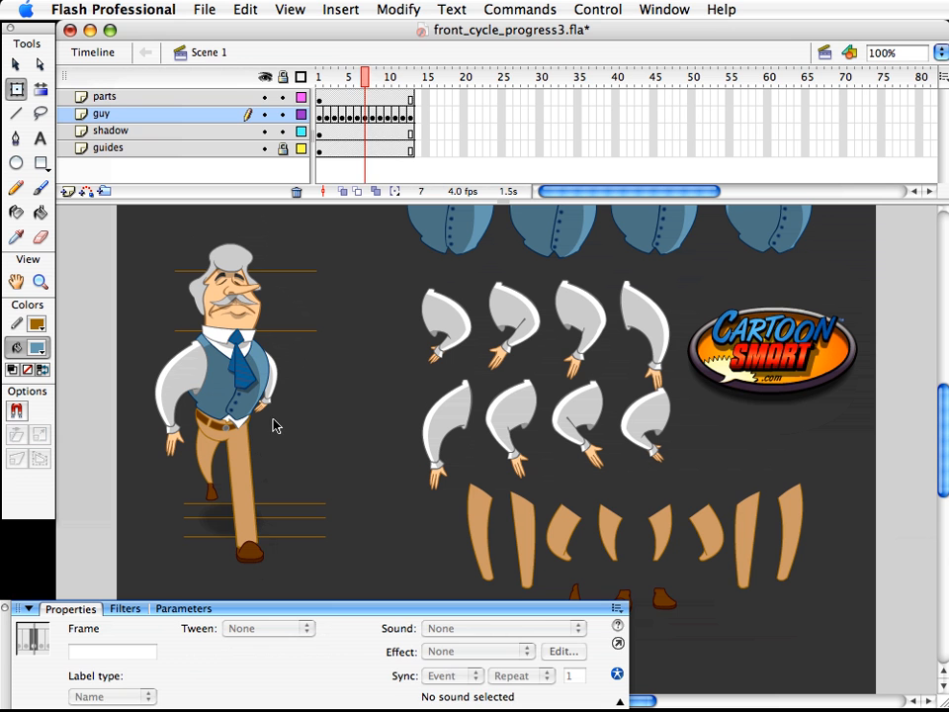
pyautogui.doubleClick(250, 499)
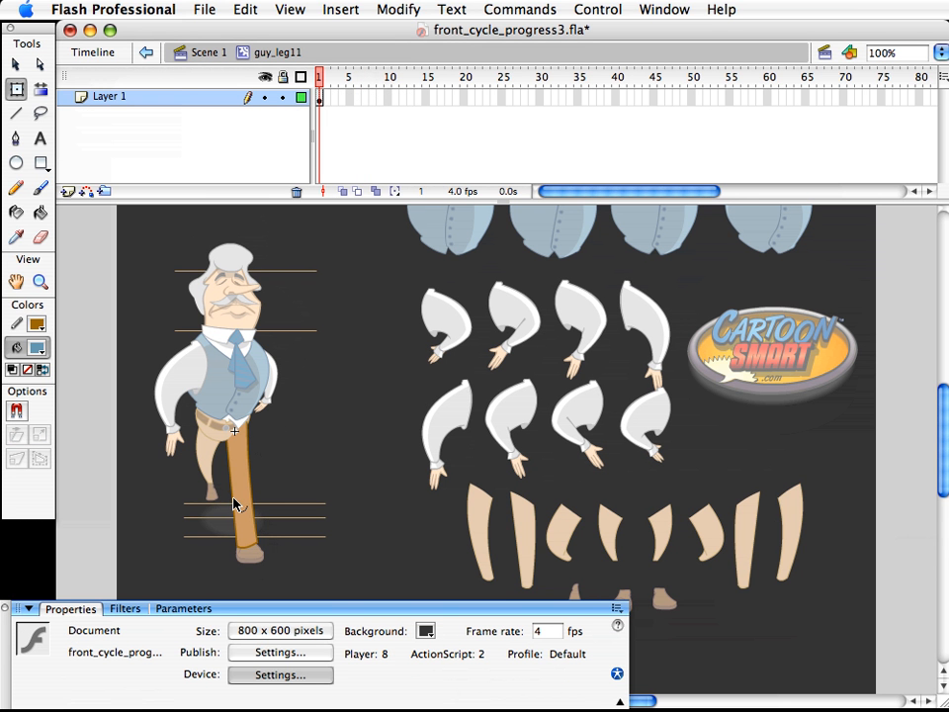
pyautogui.click(210, 53)
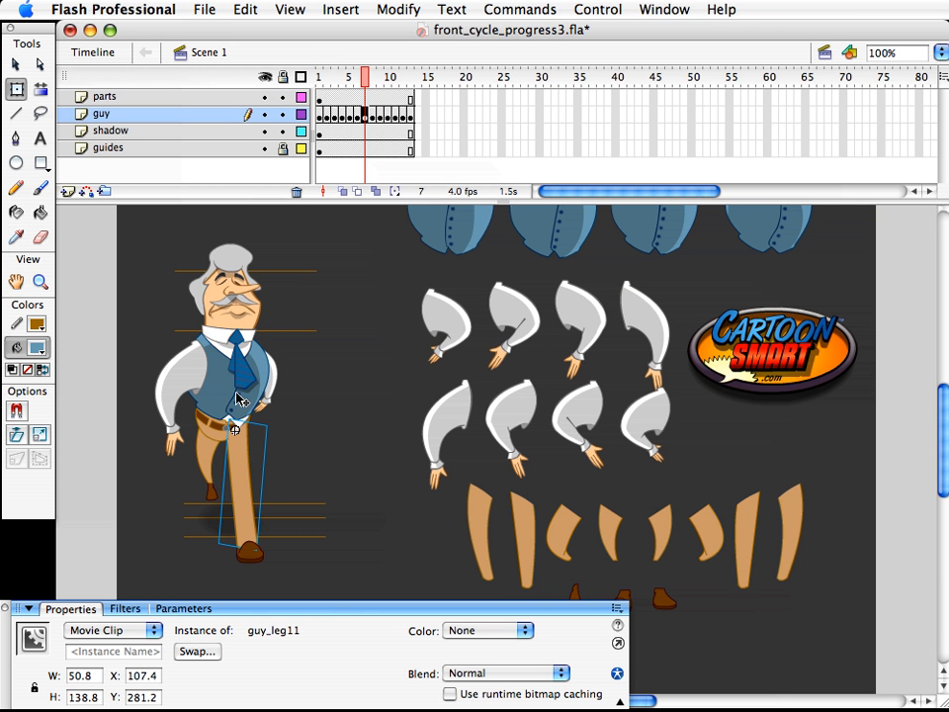
# - Check the reshaped leg's motion around frame 7, and select the front leg together with its shoe
pyautogui.click(367, 89)
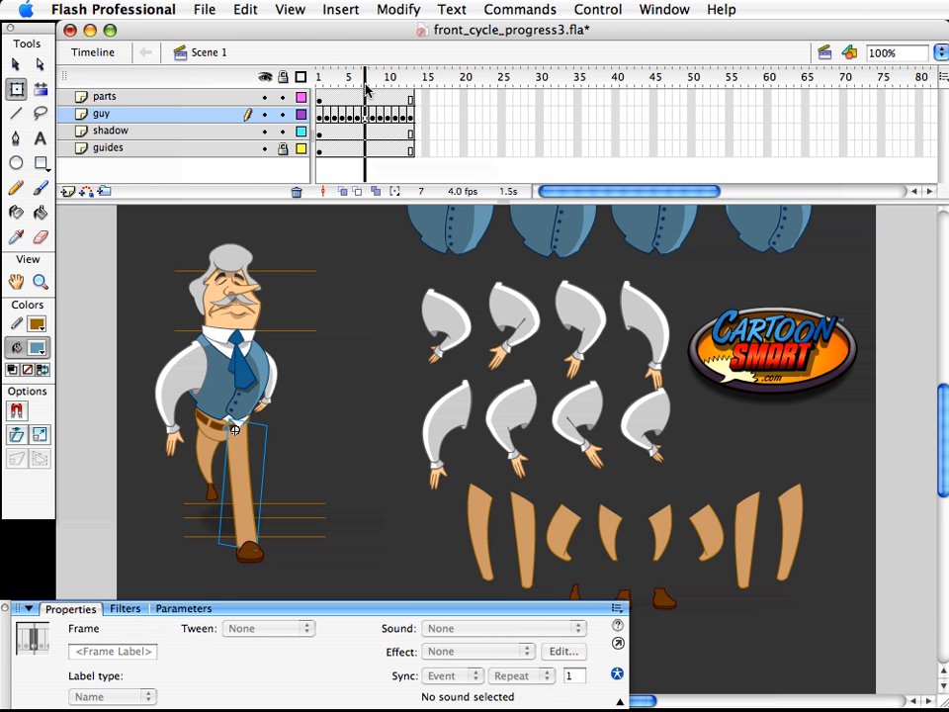
pyautogui.moveTo(366, 85)
pyautogui.mouseDown()
pyautogui.moveTo(404, 89)
pyautogui.moveTo(365, 90)
pyautogui.mouseUp()
pyautogui.click(240, 504)
pyautogui.keyDown('shift'); pyautogui.click(250, 550); pyautogui.keyUp('shift')
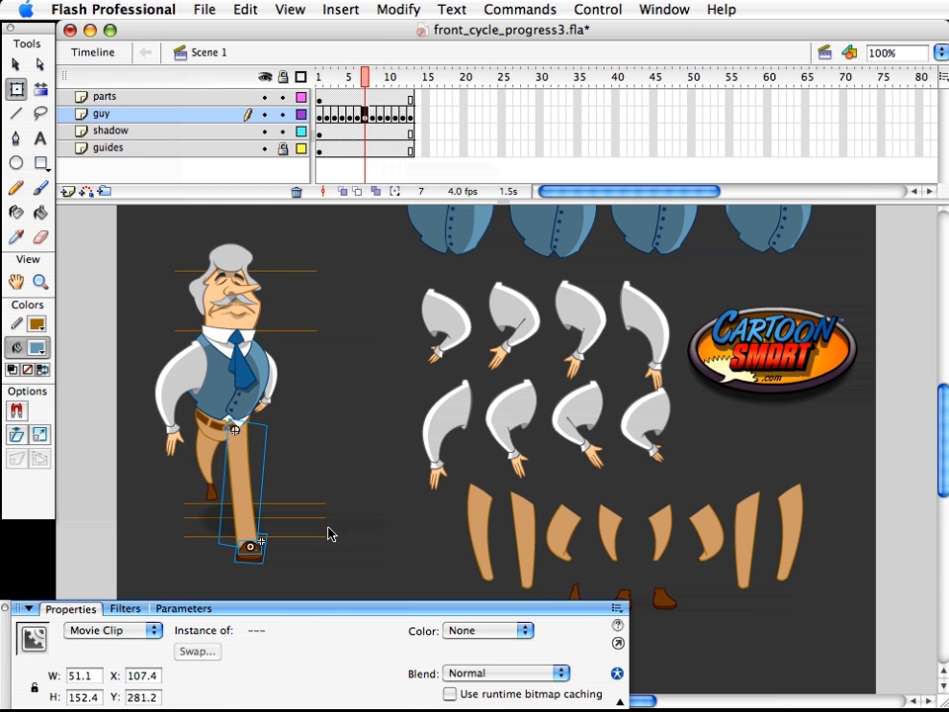
# - Insert an extra frame after frame 1 on all layers and make frame 2 of the guy layer a keyframe
pyautogui.moveTo(322, 85); pyautogui.dragTo(320, 173)
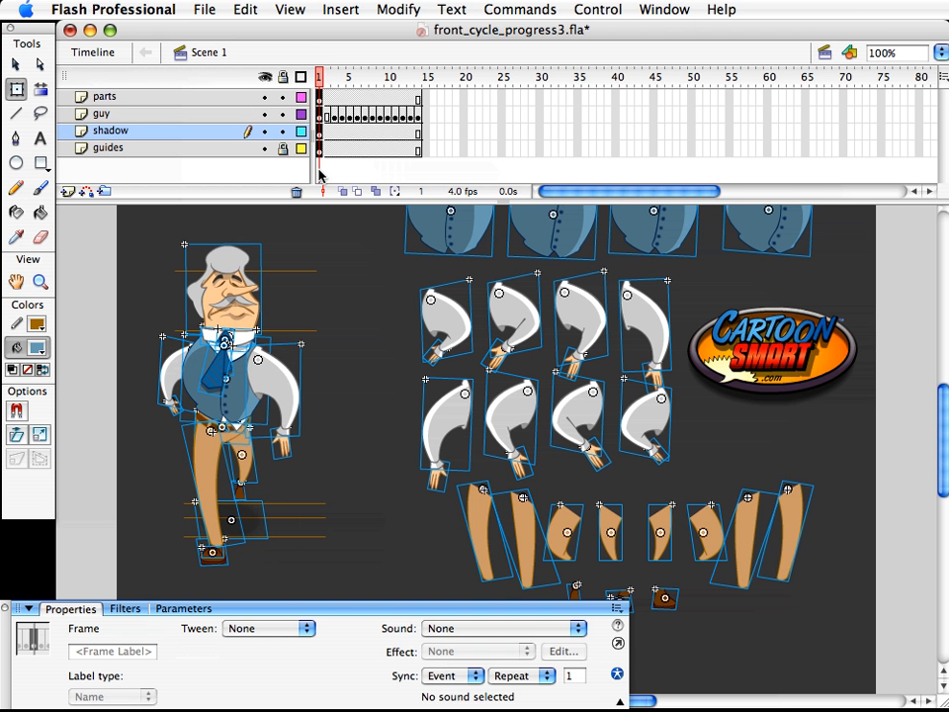
pyautogui.moveTo(319, 117); pyautogui.dragTo(327, 117)
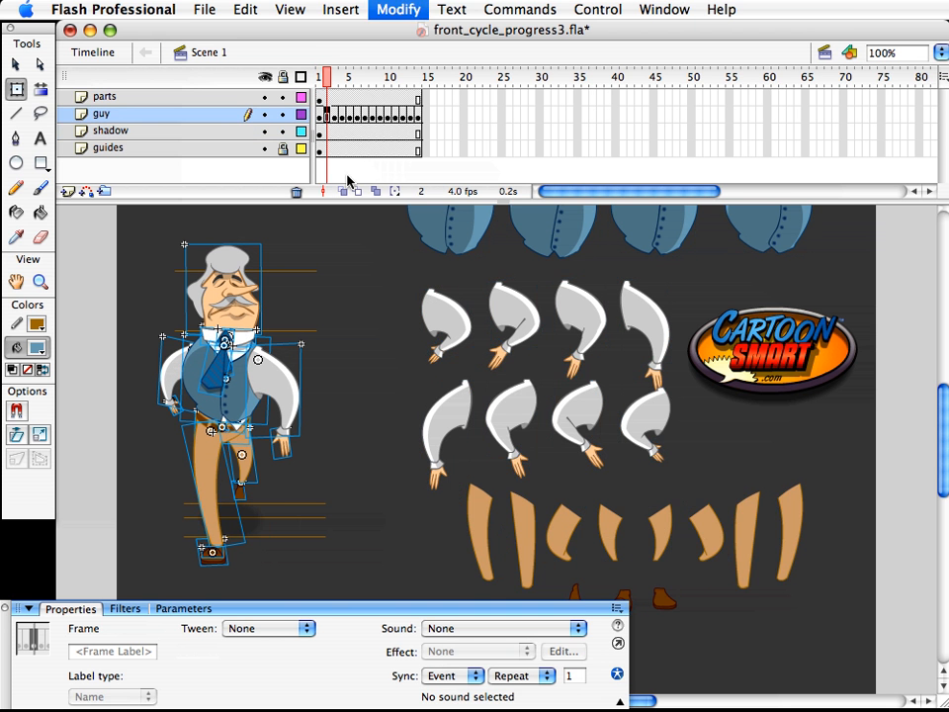
pyautogui.click(339, 314)
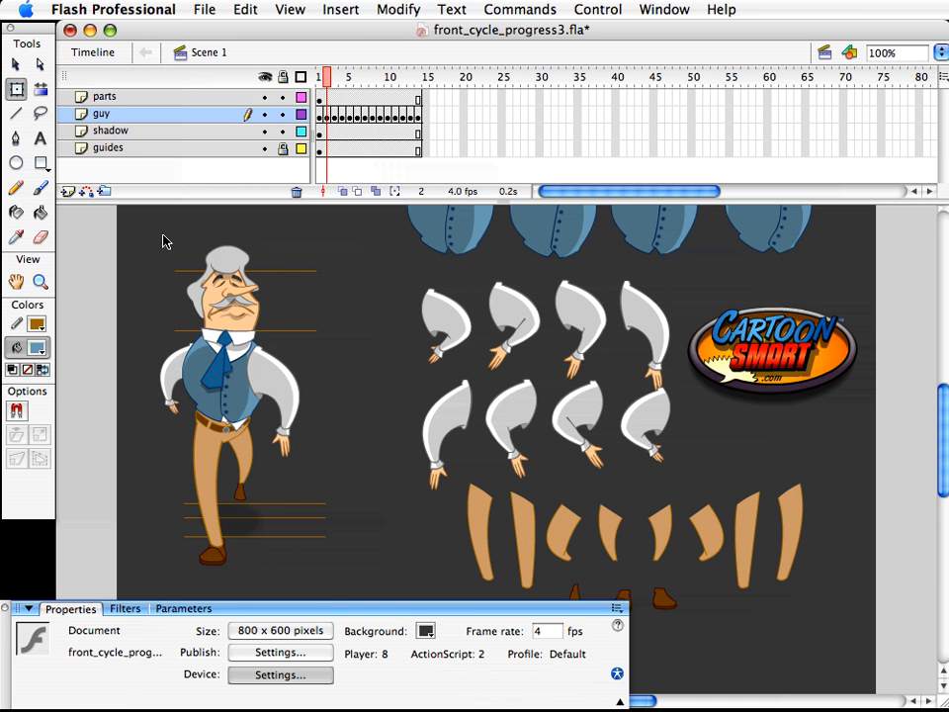
# - Move the whole figure on frame 2 down a few pixels
pyautogui.moveTo(158, 233); pyautogui.dragTo(318, 593)
pyautogui.press('Down')
pyautogui.press('Down')
pyautogui.press('Down')
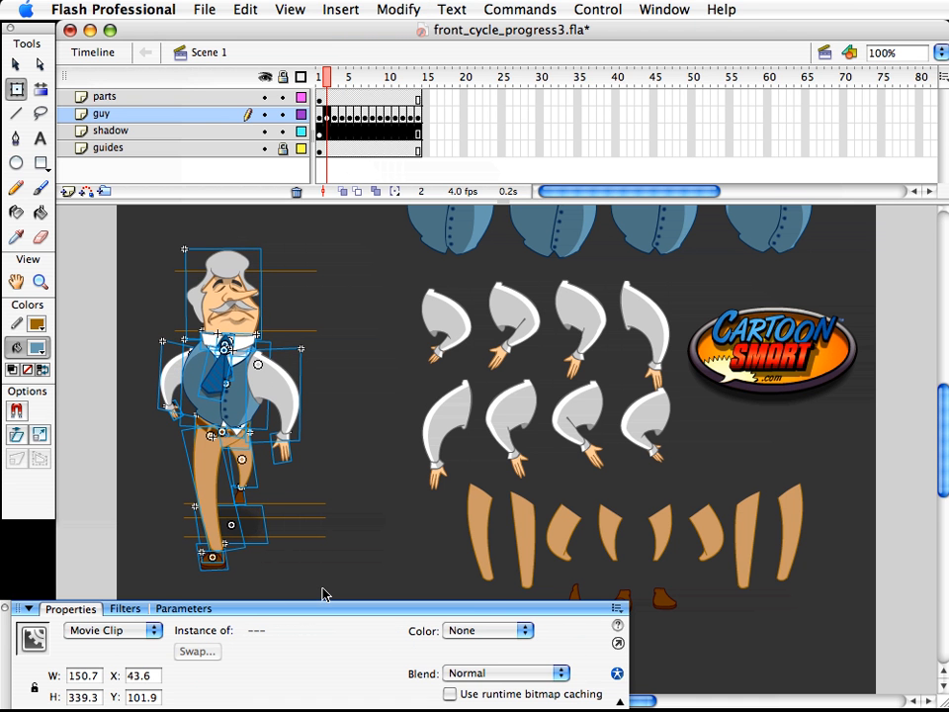
pyautogui.moveTo(233, 253); pyautogui.dragTo(234, 257)
pyautogui.click(367, 341)
# - Paste the copied straight leg with its shoe on frame 2, place it over the front leg and rotate it slightly to match
pyautogui.moveTo(253, 452); pyautogui.dragTo(504, 438)
pyautogui.press('v')
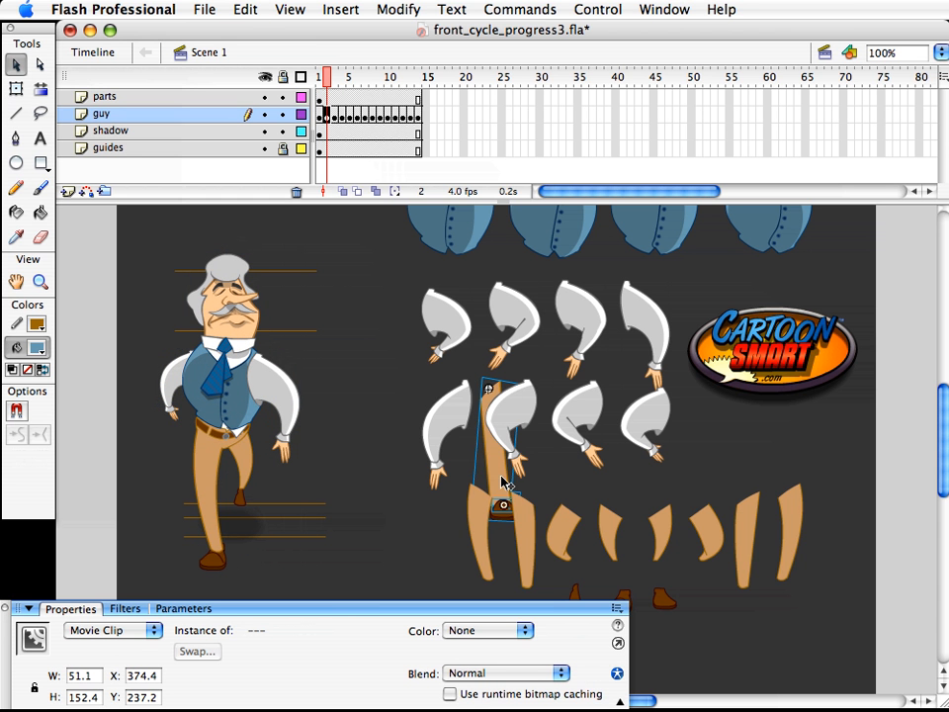
pyautogui.moveTo(505, 485); pyautogui.dragTo(208, 529)
pyautogui.press('q')
pyautogui.moveTo(224, 574); pyautogui.dragTo(211, 577)
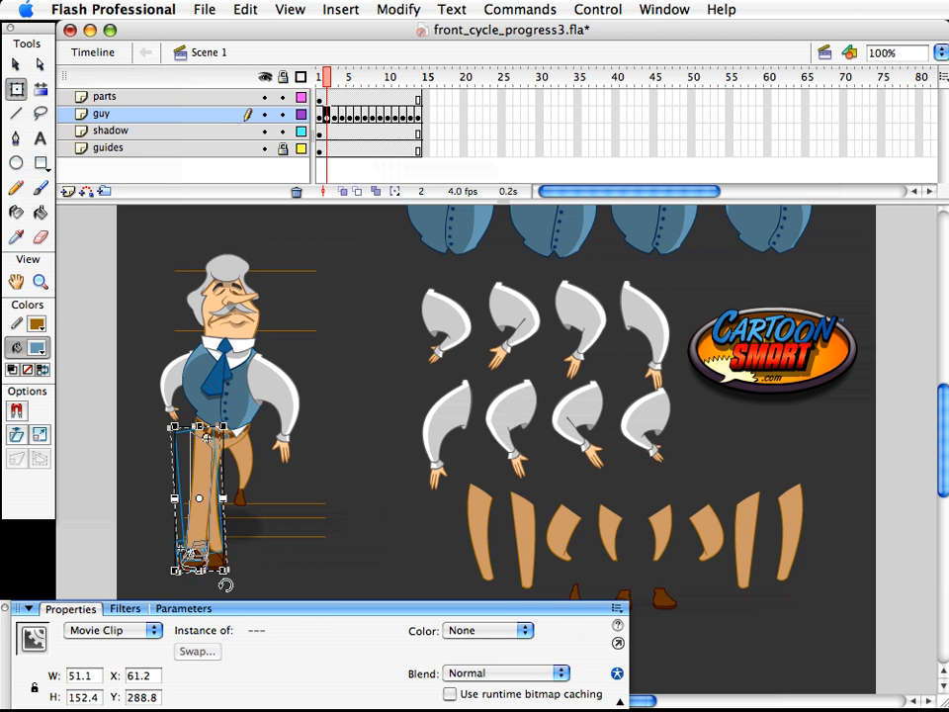
pyautogui.press('v')
pyautogui.press('Right')
pyautogui.press('Right')
pyautogui.press('Right')
pyautogui.press('Right')
# - Scale the straight leg and its shoe to 110% and nudge them into line under the hip
pyautogui.press('super+alt+s')
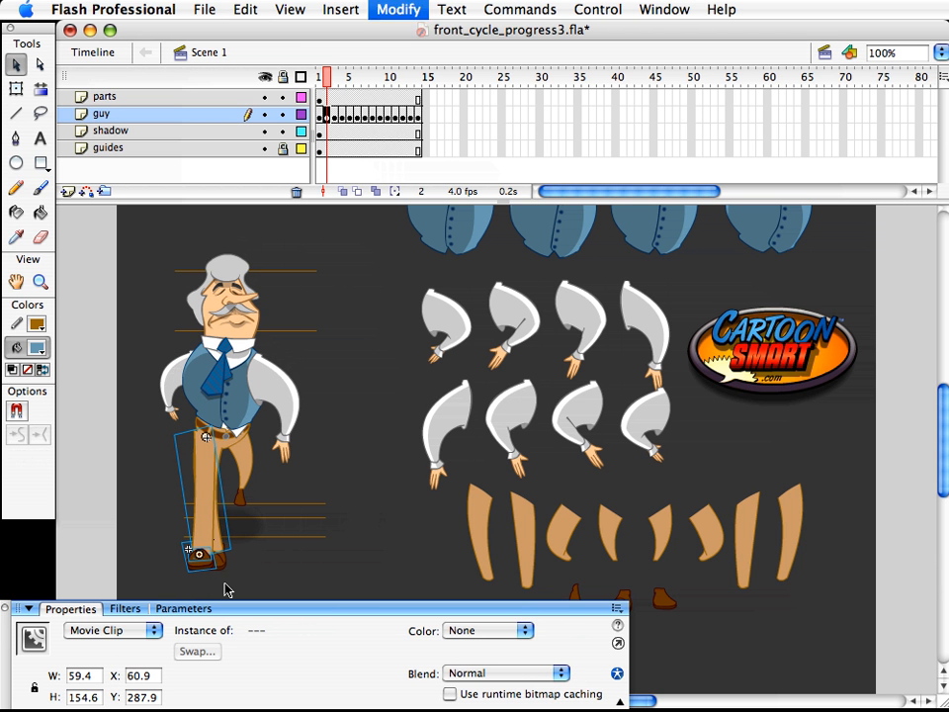
pyautogui.write('110')
pyautogui.press('Return')
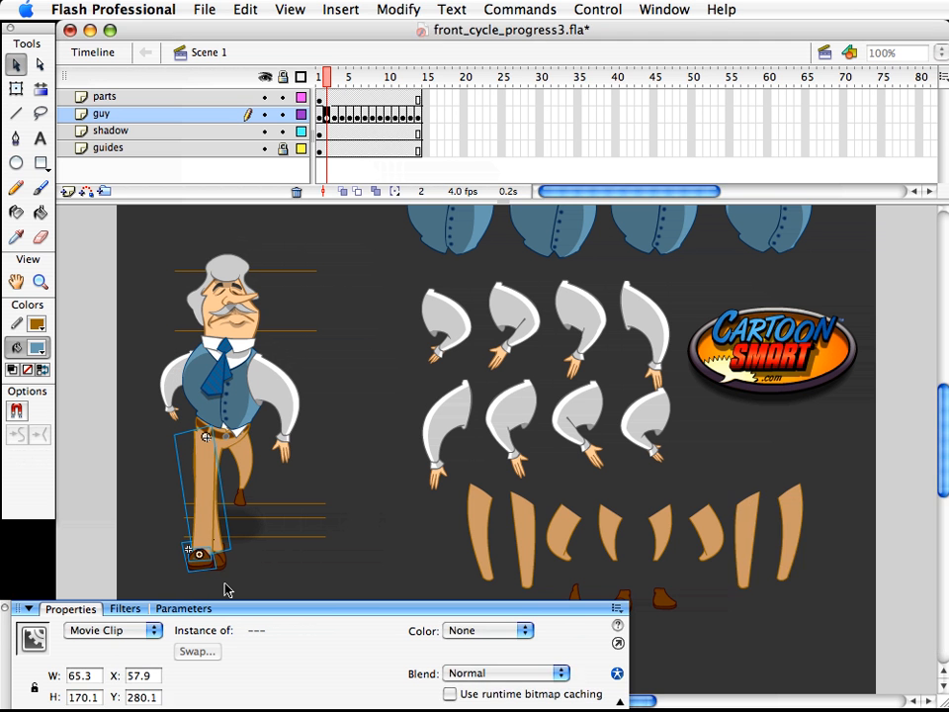
pyautogui.press('Right')
pyautogui.press('Down')
pyautogui.press('Down')
pyautogui.press('Down')
pyautogui.press('Down')
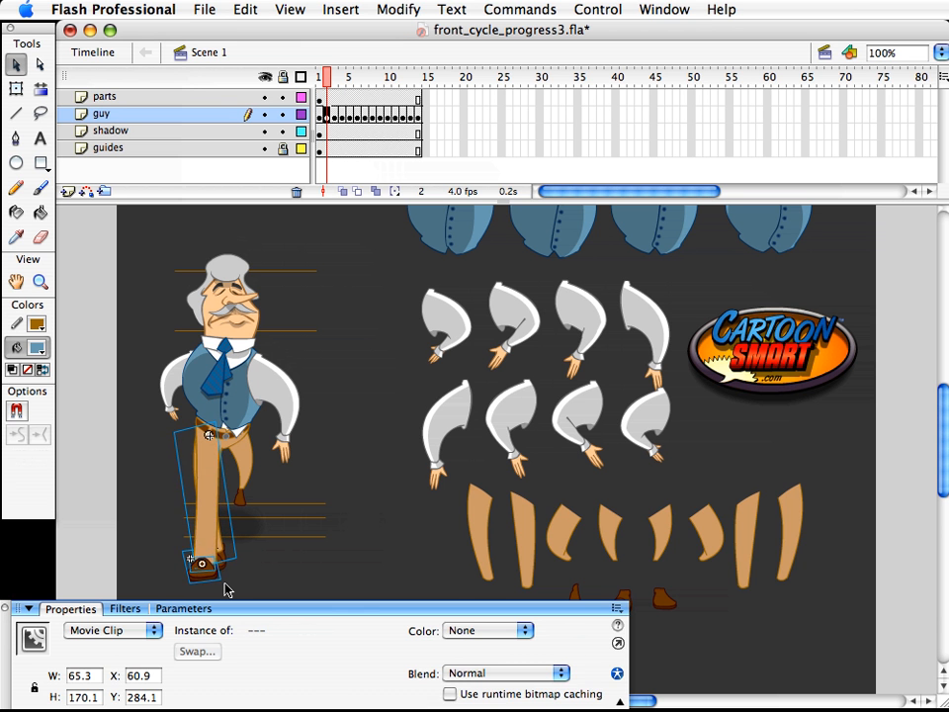
# - Replace the old curved front leg and shoe on frame 2 with the straight leg, pasted back in place
pyautogui.click(206, 594)
pyautogui.moveTo(228, 576); pyautogui.dragTo(198, 550)
pyautogui.click(203, 546)
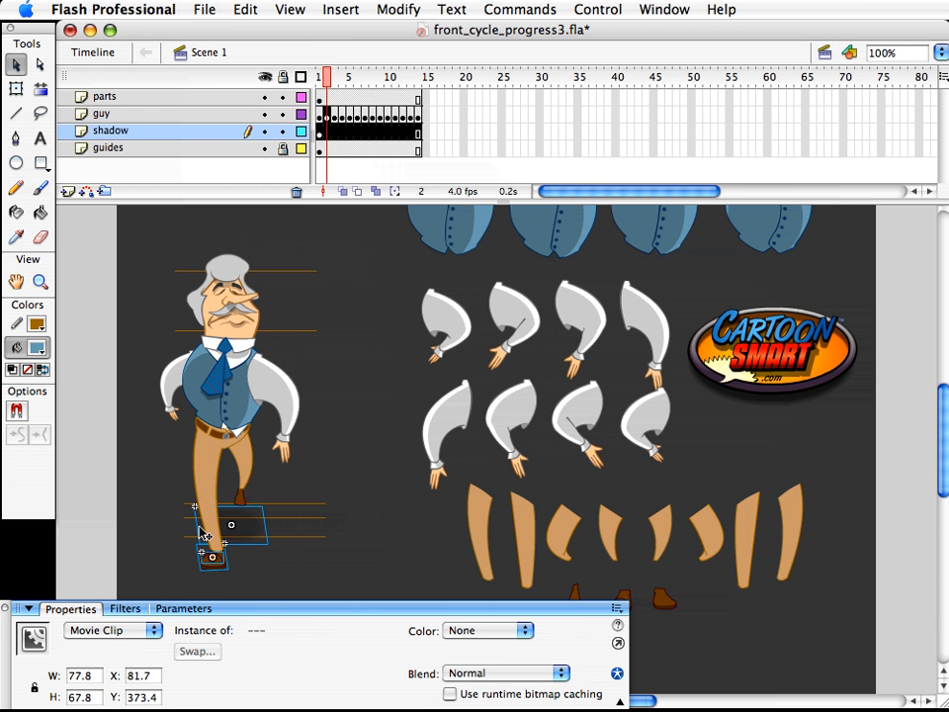
pyautogui.click(244, 598)
pyautogui.click(210, 559)
pyautogui.keyDown('shift'); pyautogui.click(203, 466); pyautogui.keyUp('shift')
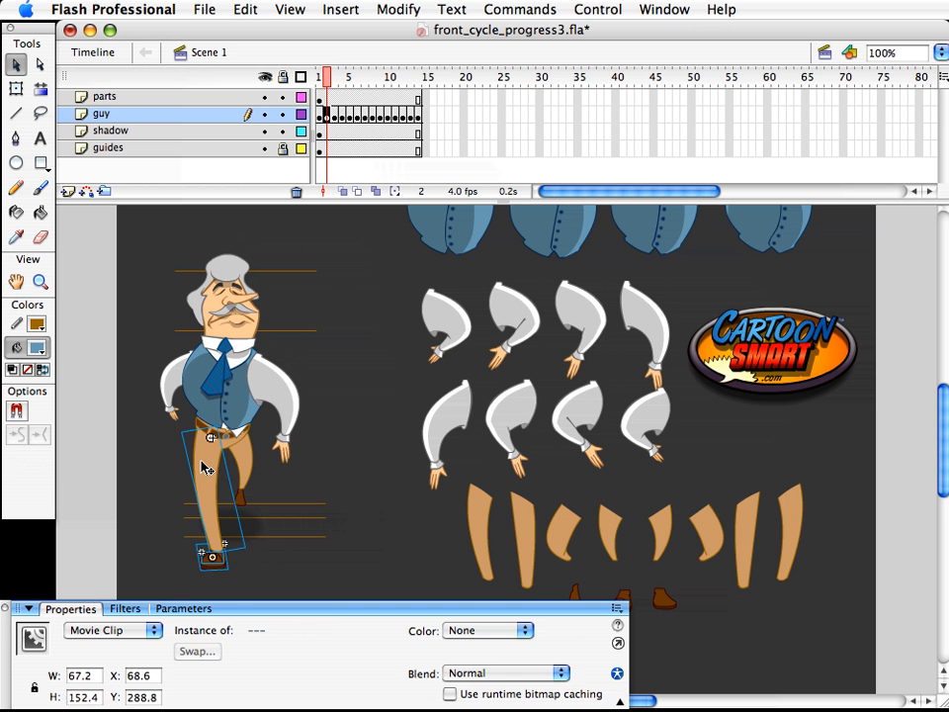
pyautogui.press('Delete')
pyautogui.press('super+shift+v')
# - Shorten the straight front leg and its shoe slightly to about 167 pixels high
pyautogui.press('q')
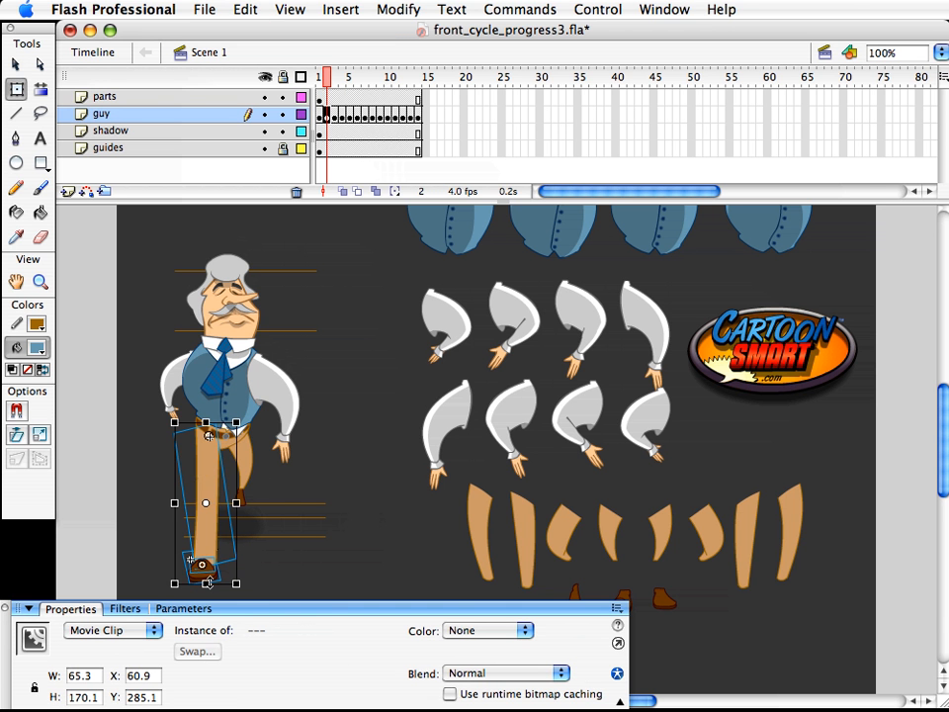
pyautogui.moveTo(206, 584); pyautogui.dragTo(205, 581)
pyautogui.press('v')
pyautogui.click(262, 574)
# - Raise the back leg guy_leg2 and its shoe guy_shoe2 a few pixels on frame 2
pyautogui.click(244, 464)
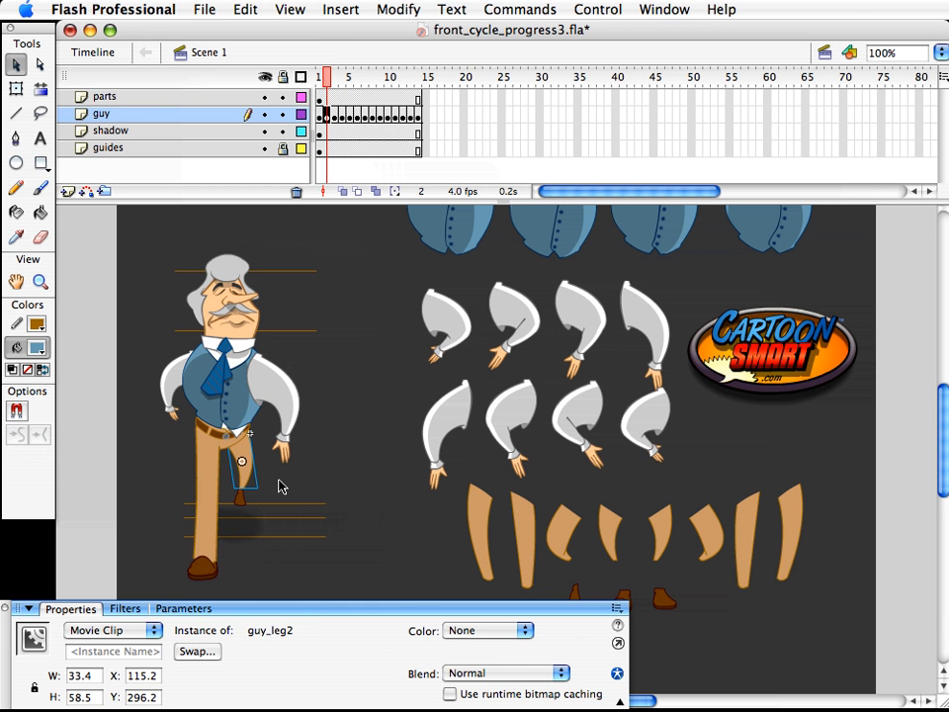
pyautogui.press('Up')
pyautogui.press('Up')
pyautogui.press('Up')
pyautogui.click(241, 497)
pyautogui.press('Up')
pyautogui.press('Up')
pyautogui.press('Up')
pyautogui.press('Up')
pyautogui.press('Up')
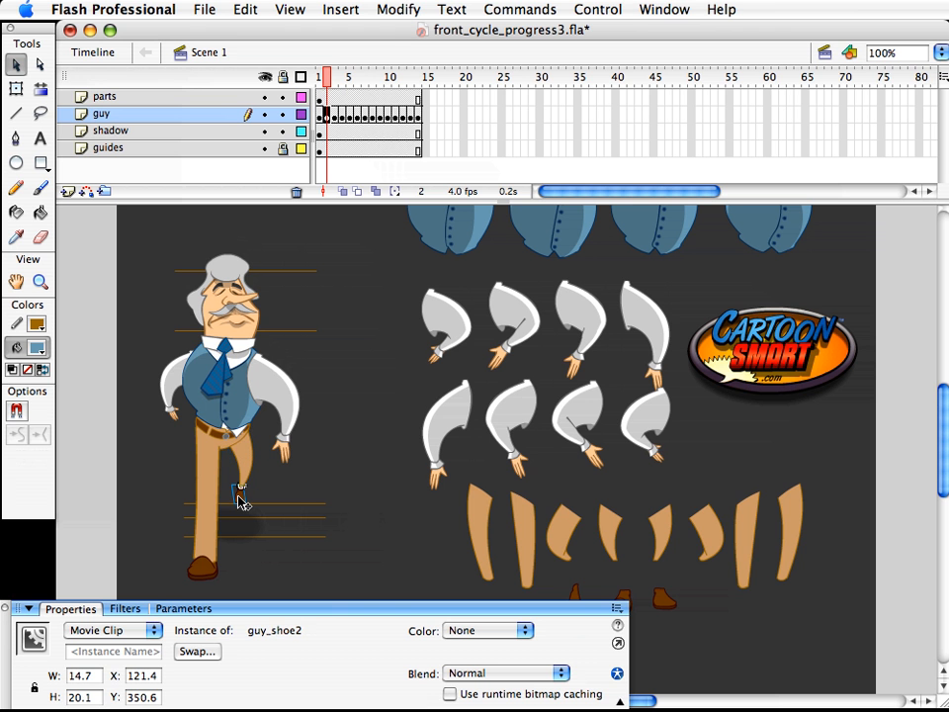
# - Scale the front leg and shoe on frame 2 to 96% and compare the pose with frame 1
pyautogui.press('super+a')
pyautogui.press('.')
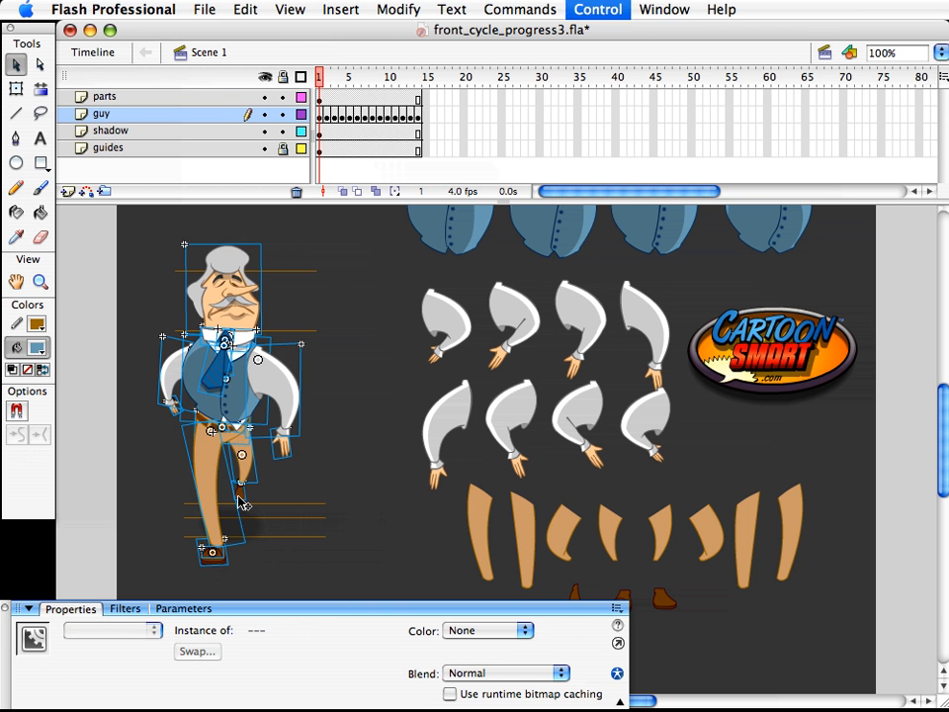
pyautogui.press(',')
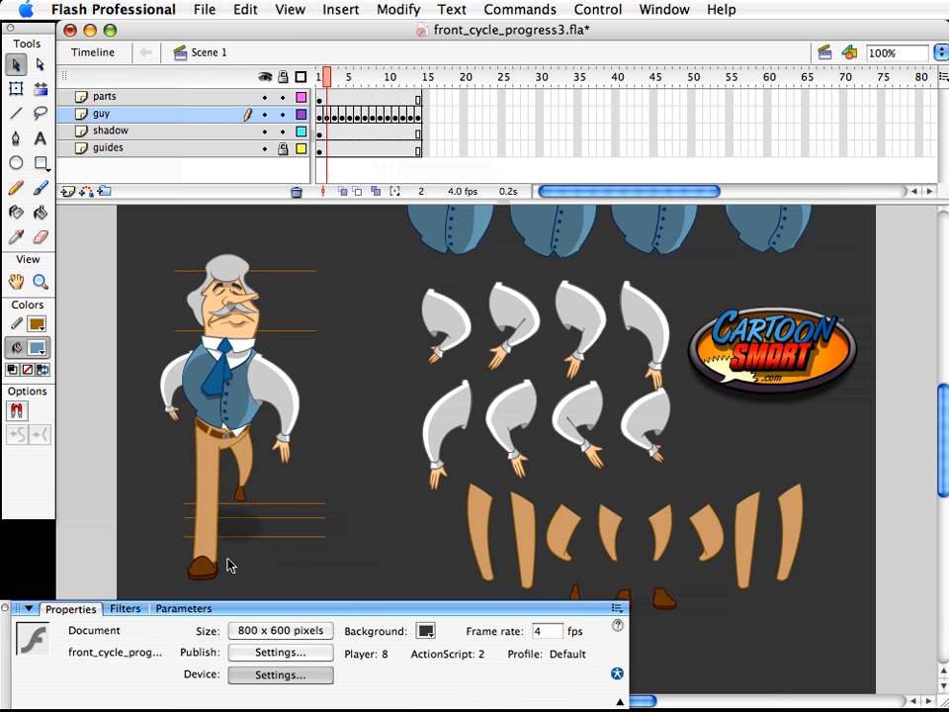
pyautogui.click(202, 562)
pyautogui.keyDown('shift'); pyautogui.click(205, 511); pyautogui.keyUp('shift')
pyautogui.press('super+alt+s')
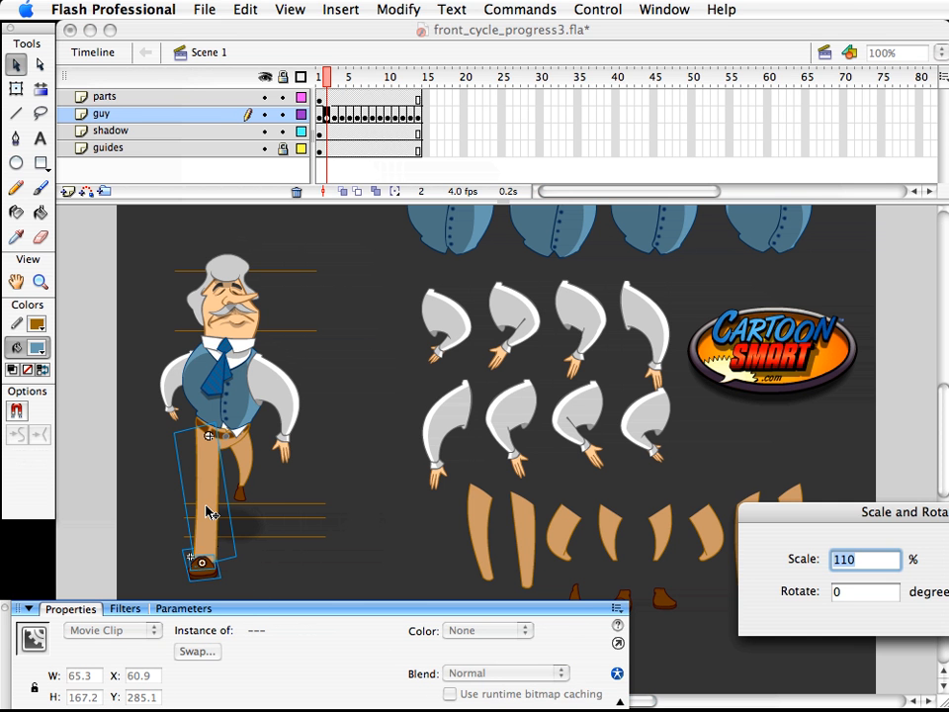
pyautogui.write('96')
pyautogui.press('Return')
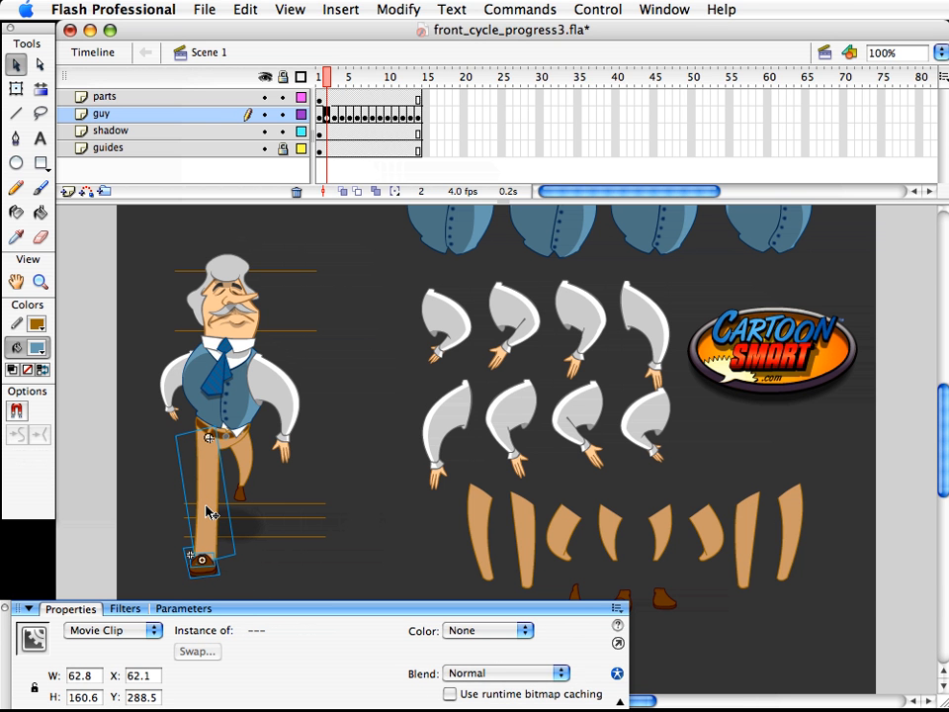
pyautogui.press('.')
pyautogui.press(',')
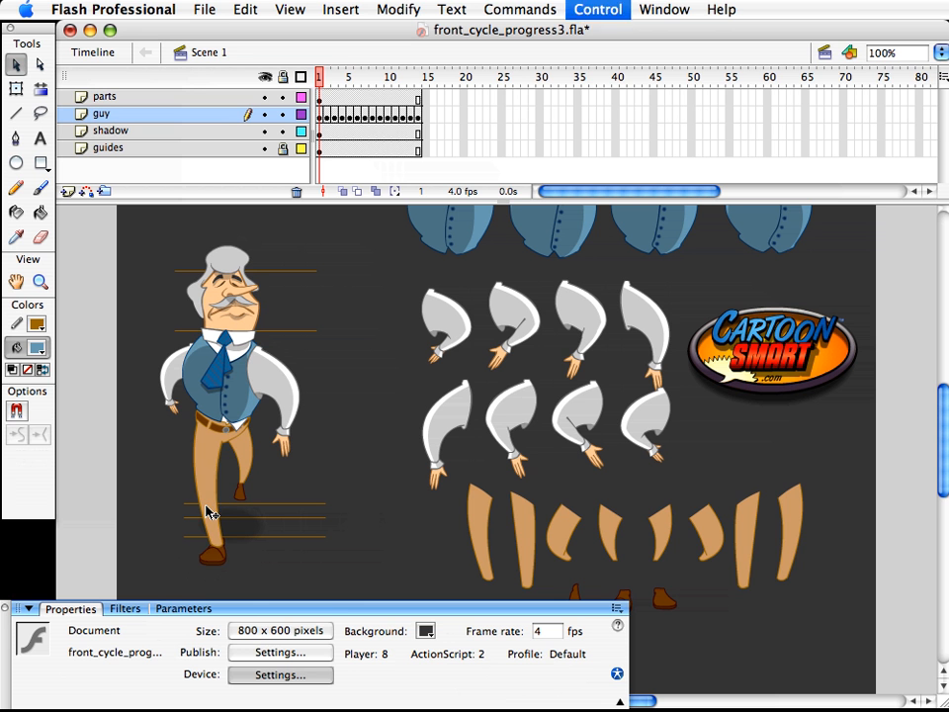
pyautogui.press(',')
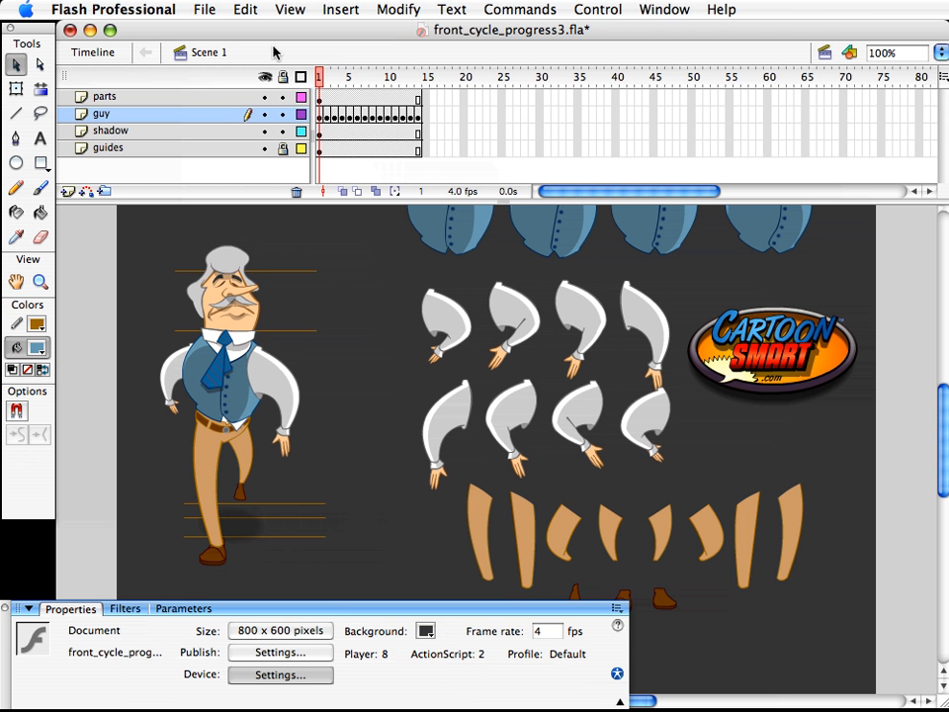
# - Swap the poses on frames 1 and 2 of the guy layer by way of a temporary layer, and delete the extra layer
pyautogui.moveTo(320, 84)
pyautogui.mouseDown()
pyautogui.moveTo(419, 85)
pyautogui.moveTo(322, 77)
pyautogui.mouseUp()
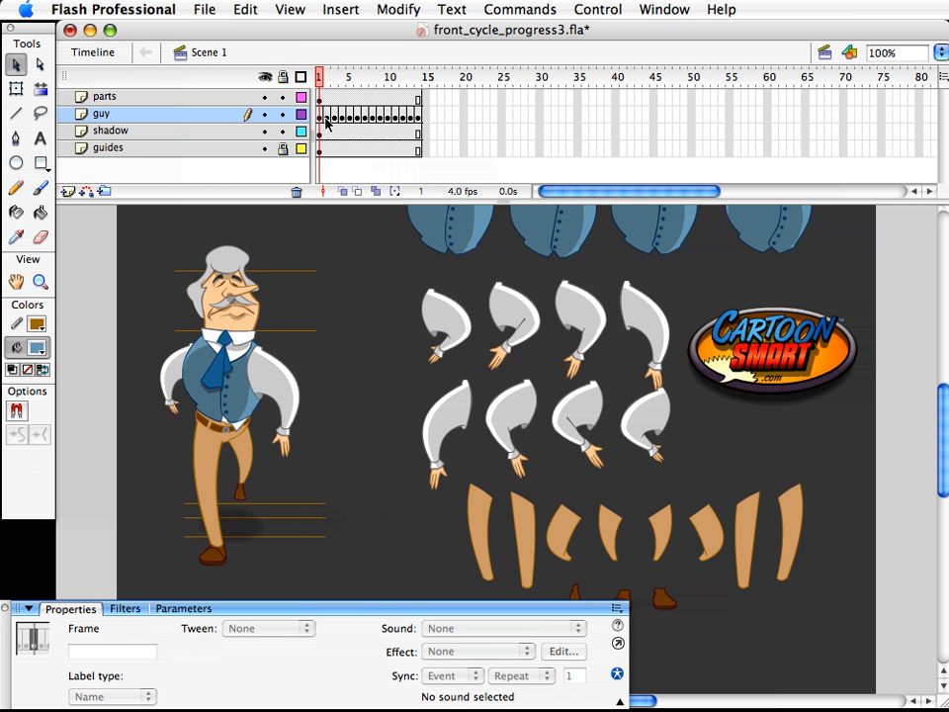
pyautogui.click(327, 116)
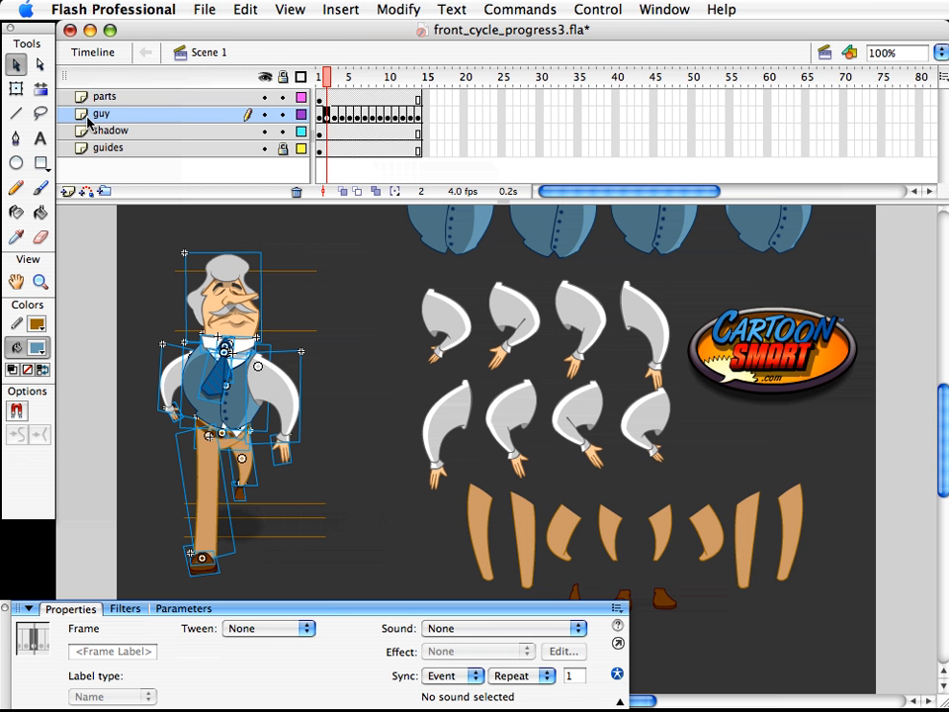
pyautogui.click(66, 191)
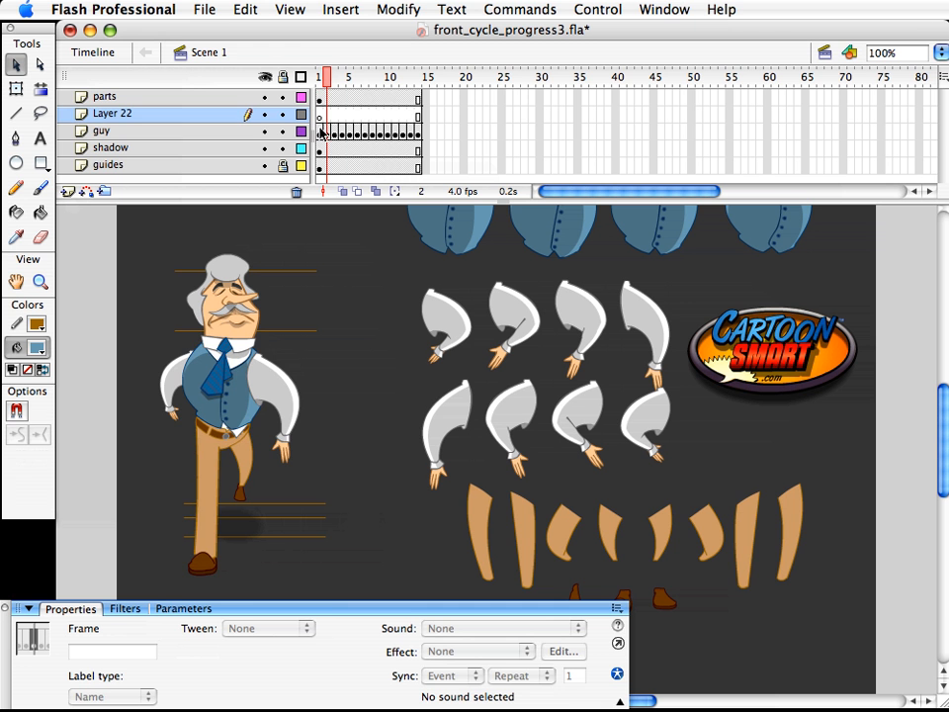
pyautogui.click(328, 130)
pyautogui.moveTo(327, 130); pyautogui.dragTo(328, 120)
pyautogui.click(327, 136)
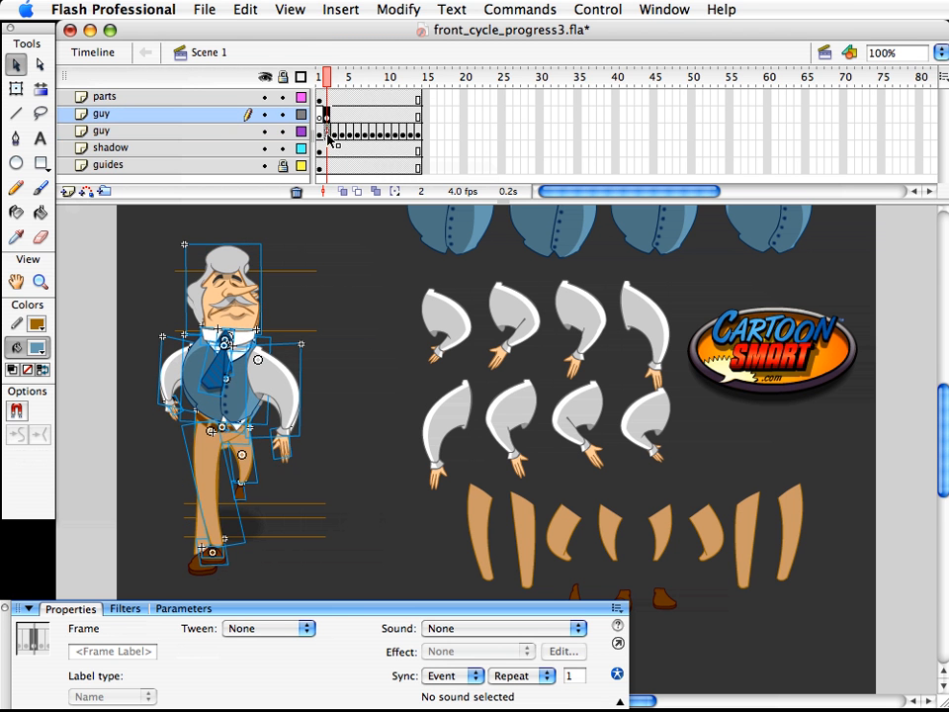
pyautogui.click(176, 128)
pyautogui.click(168, 114)
pyautogui.click(296, 192)
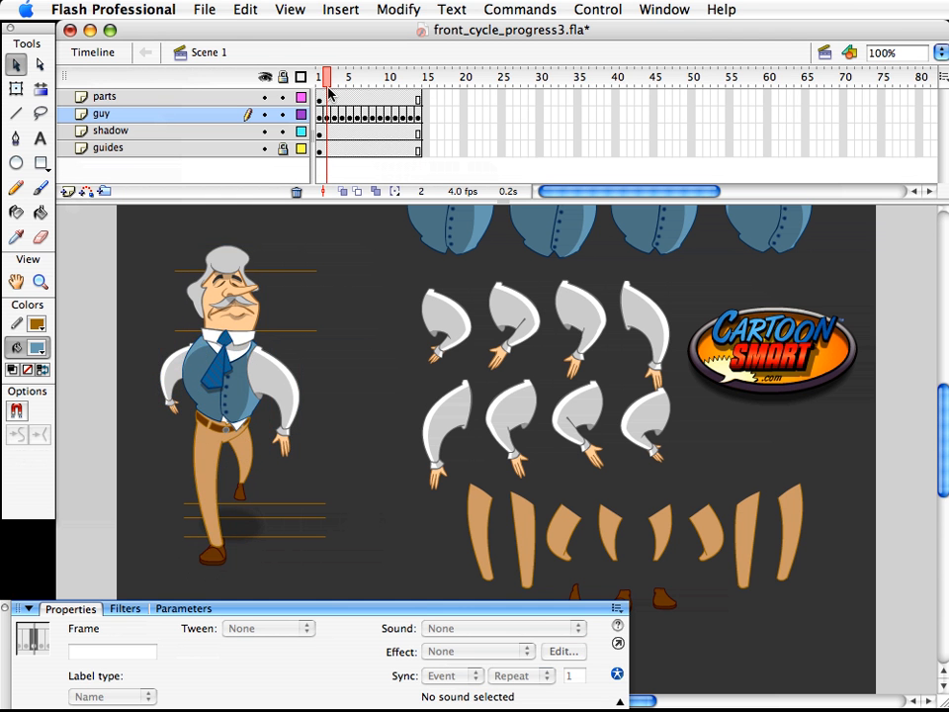
# - Scrub repeatedly through frames 1 to 14 to examine the motion of the reordered walk cycle
pyautogui.moveTo(329, 87); pyautogui.dragTo(419, 87)
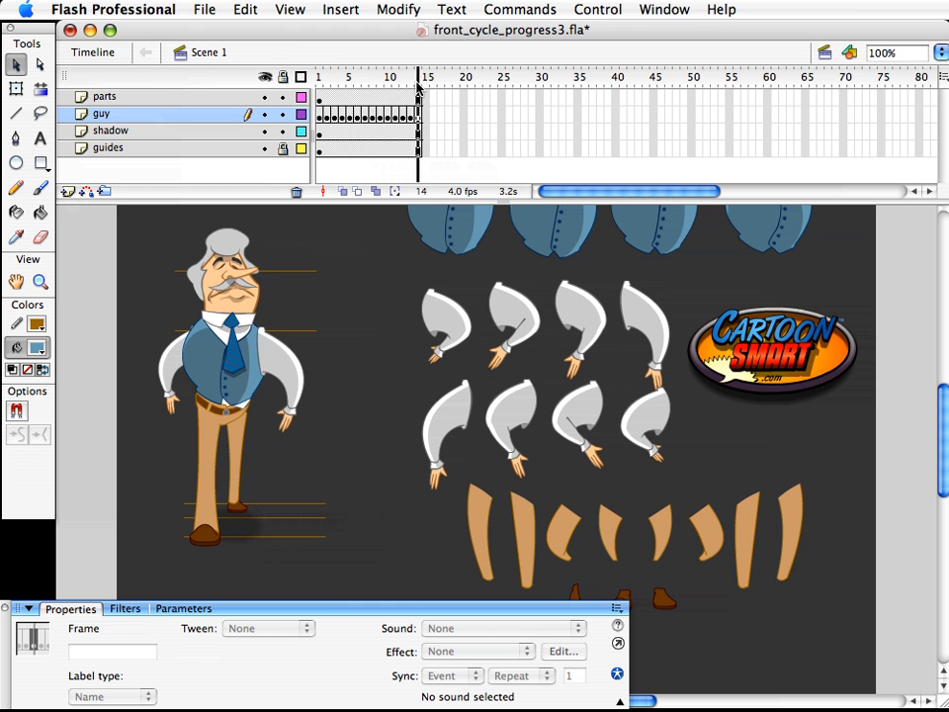
pyautogui.click(320, 78)
pyautogui.moveTo(320, 78)
pyautogui.mouseDown()
pyautogui.moveTo(329, 79)
pyautogui.moveTo(320, 77)
pyautogui.mouseUp()
pyautogui.moveTo(412, 75); pyautogui.dragTo(418, 77)
pyautogui.click(321, 78)
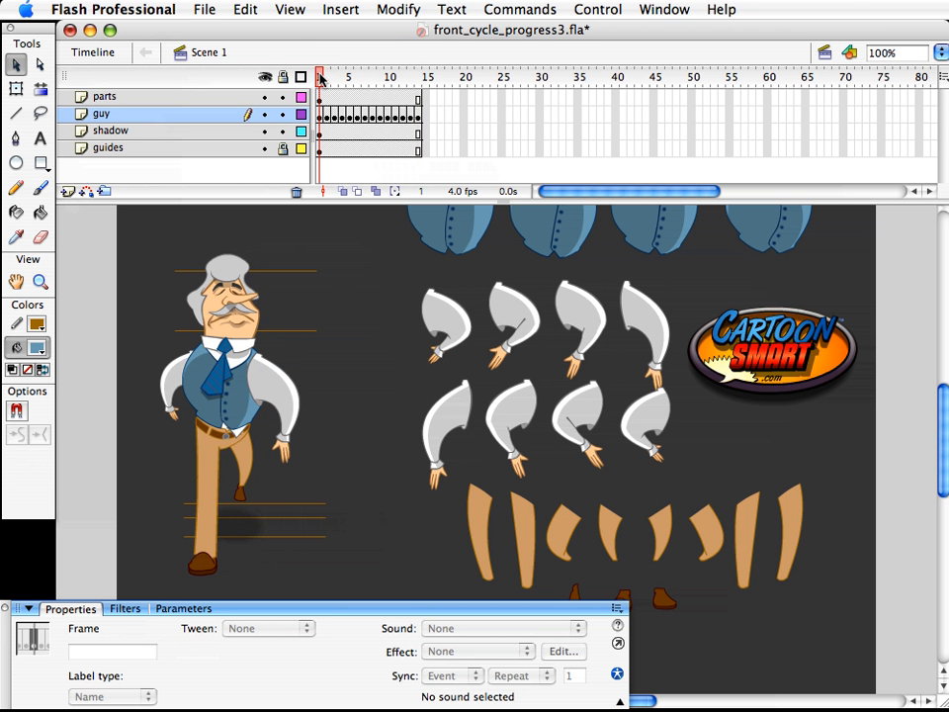
pyautogui.moveTo(322, 78); pyautogui.dragTo(420, 78)
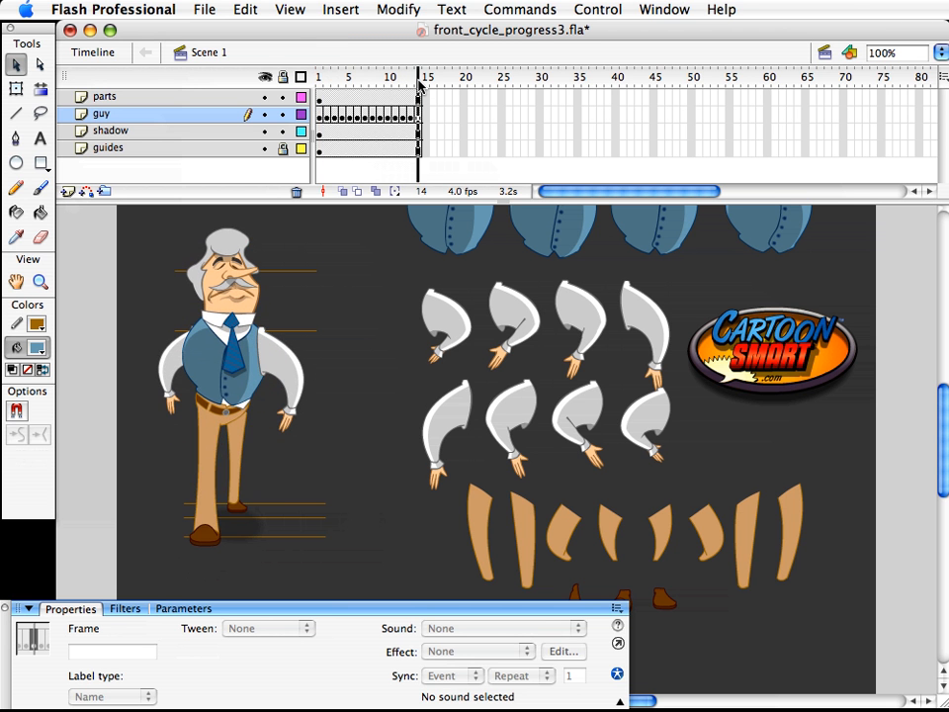
pyautogui.click(321, 77)
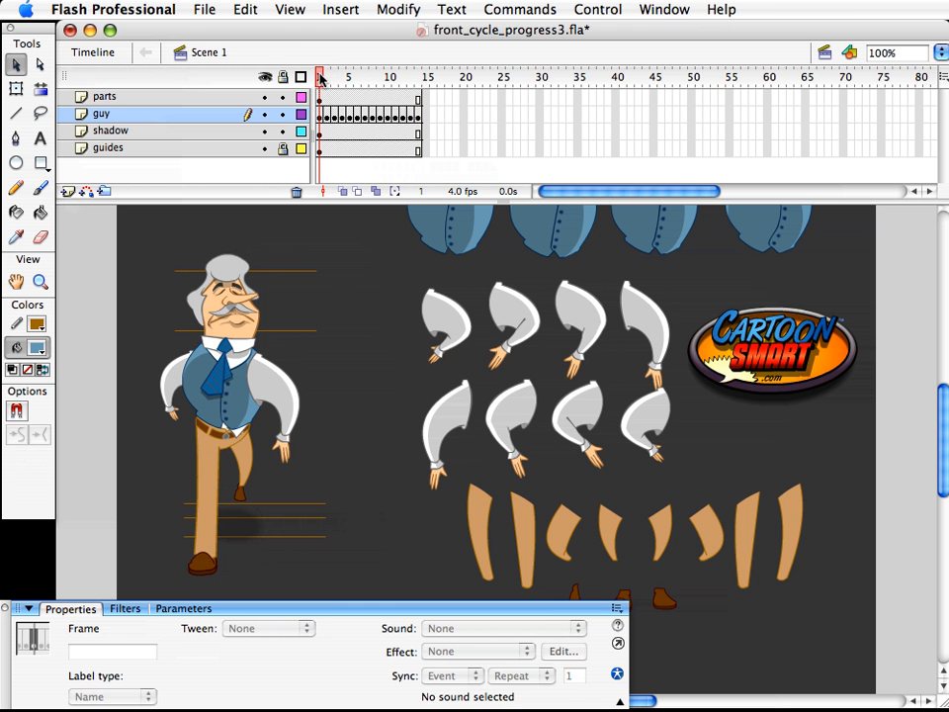
# - Shorten the main tie piece on frame 1 to about 50 pixels high and swing its lower end further outward
pyautogui.click(224, 409)
pyautogui.press('q')
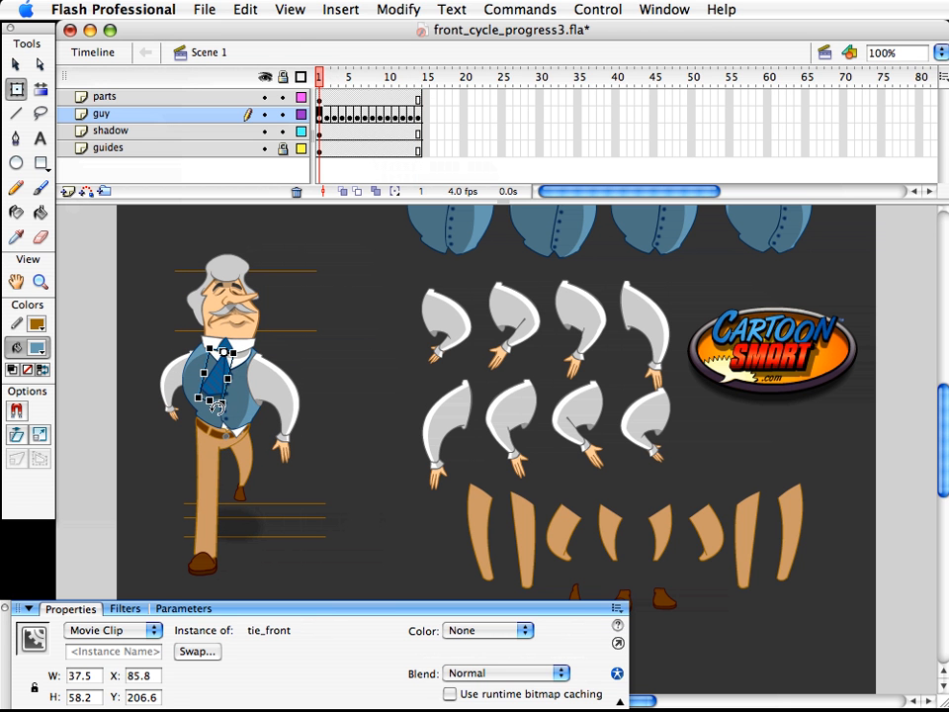
pyautogui.moveTo(214, 401); pyautogui.dragTo(222, 387)
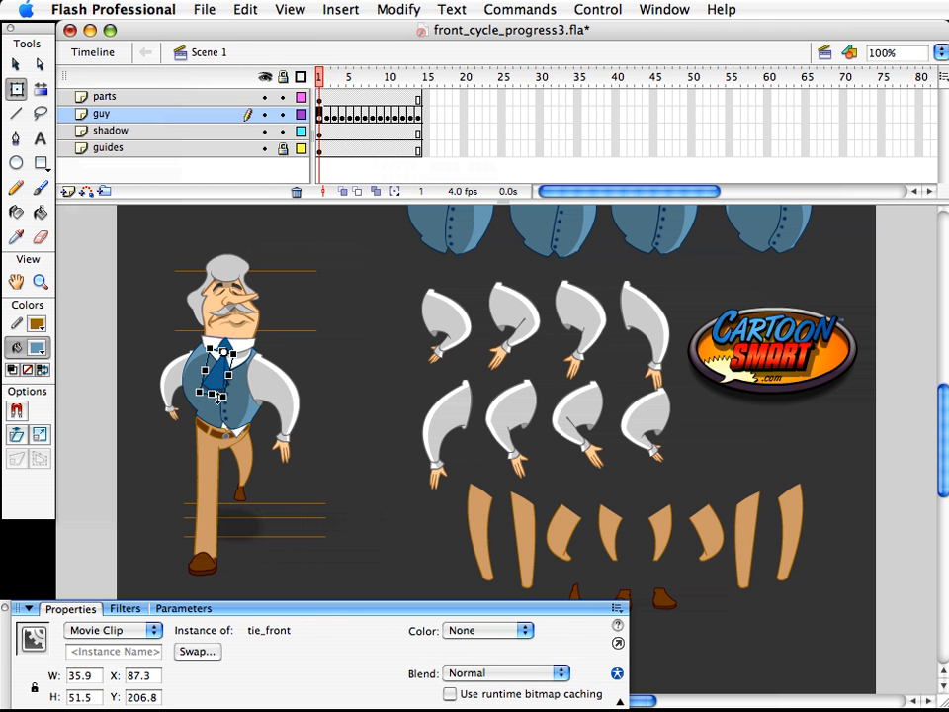
pyautogui.moveTo(217, 394); pyautogui.dragTo(209, 392)
pyautogui.press('v')
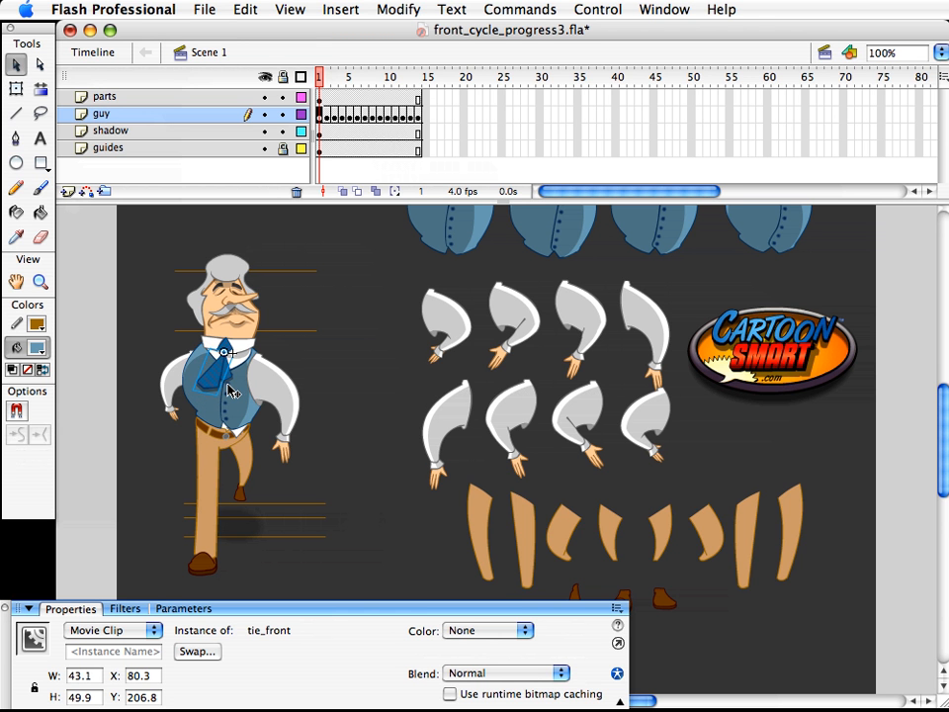
# - Shorten the smaller tie piece behind the main tie on frame 1 to about 30 pixels high
pyautogui.click(228, 383)
pyautogui.press('q')
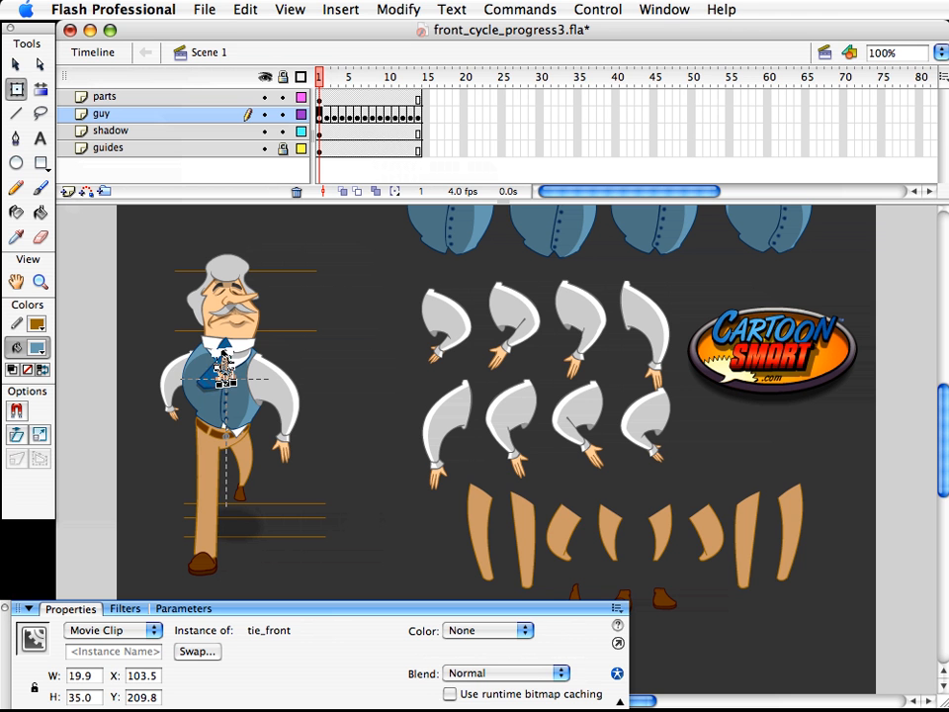
pyautogui.hotkey('ctrl', 'z')
pyautogui.press('v')
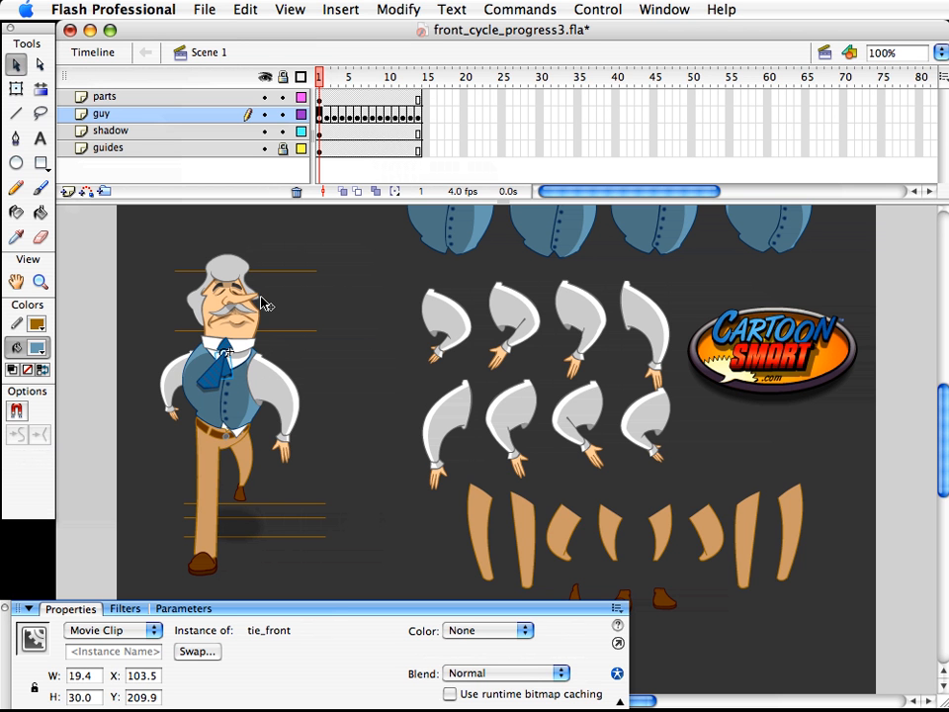
# - Nudge the smaller rear arm and its hand up slightly on frame 1
pyautogui.click(178, 402)
pyautogui.click(172, 381)
pyautogui.press('Up')
pyautogui.press('Up')
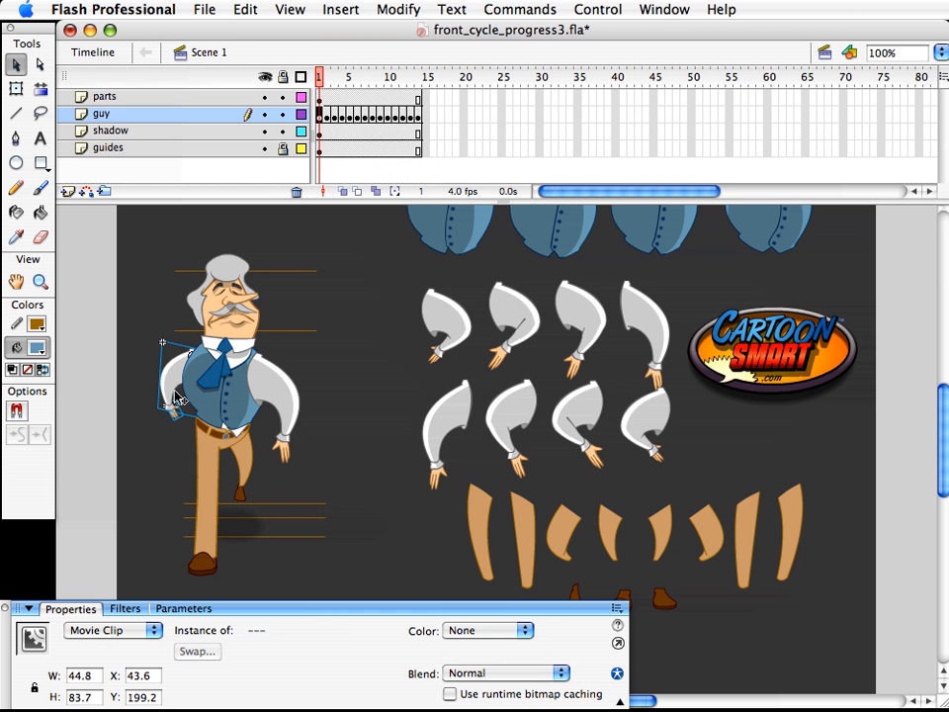
# - Stretch the longer front arm and its hand slightly downward on frame 1, and scrub to frame 14 to check the motion
pyautogui.click(282, 396)
pyautogui.keyDown('shift'); pyautogui.click(287, 461); pyautogui.keyUp('shift')
pyautogui.press('q')
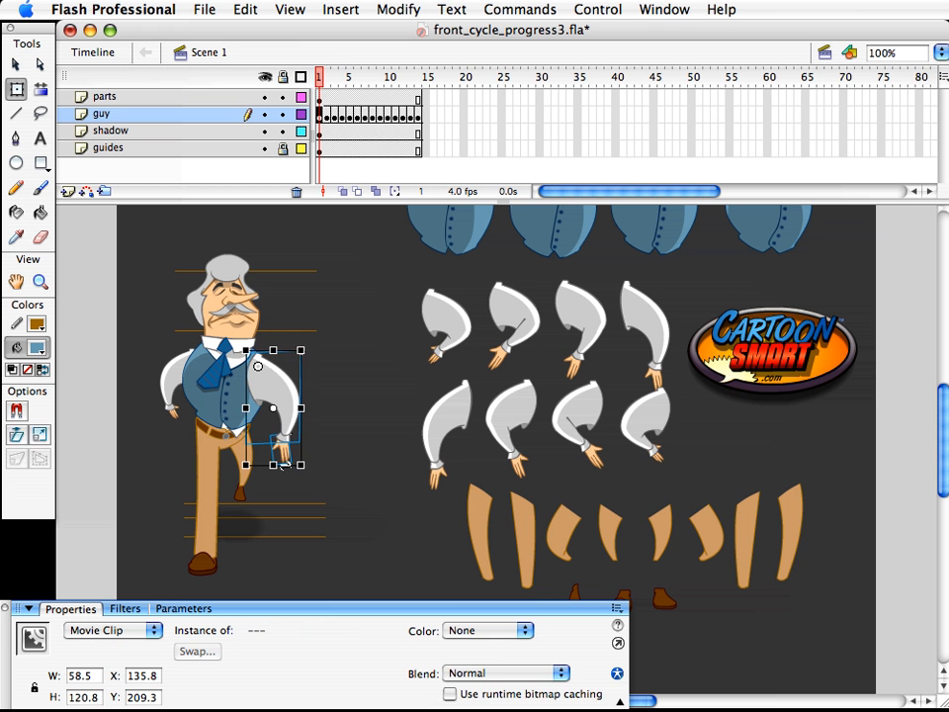
pyautogui.moveTo(275, 465); pyautogui.dragTo(277, 472)
pyautogui.click(371, 465)
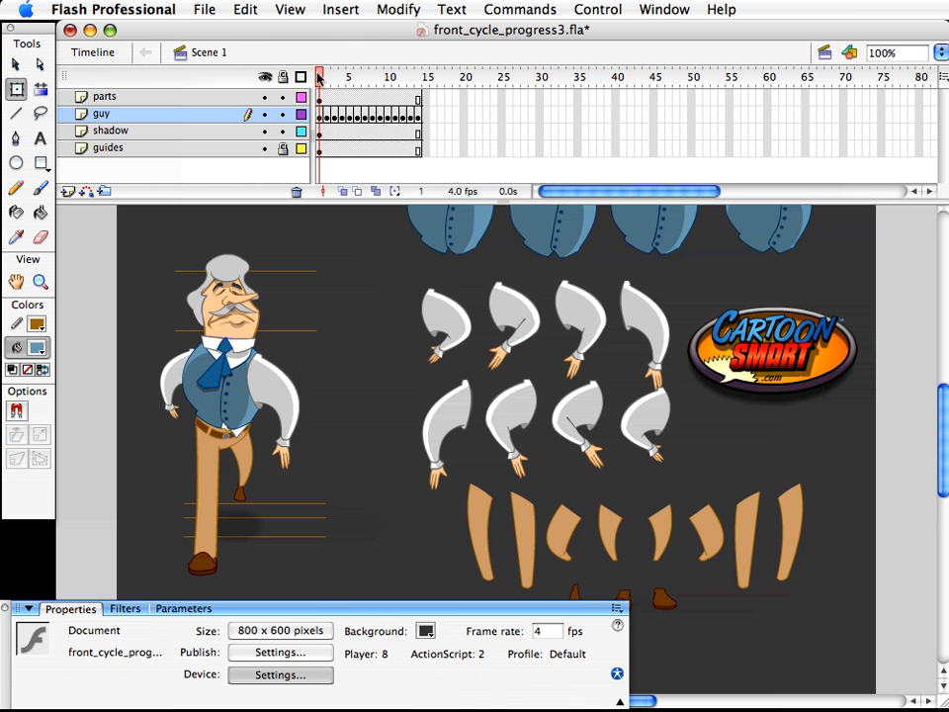
pyautogui.moveTo(326, 77); pyautogui.dragTo(423, 79)
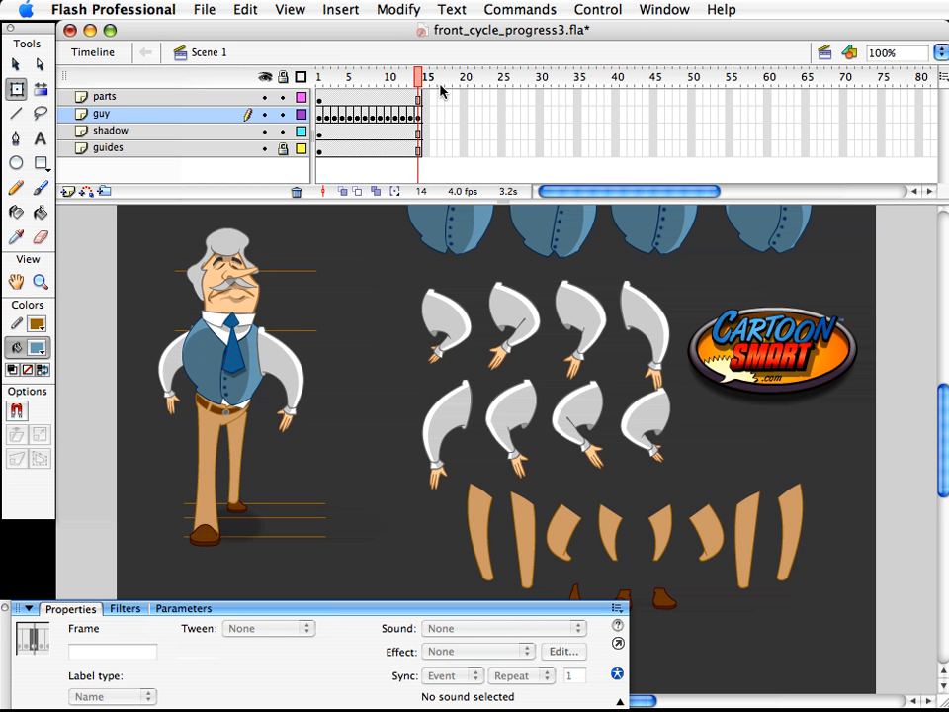
# - Rotate the smaller rear arm and its hand slightly inward on frame 2, and scrub to frame 9 to check the motion
pyautogui.click(321, 79)
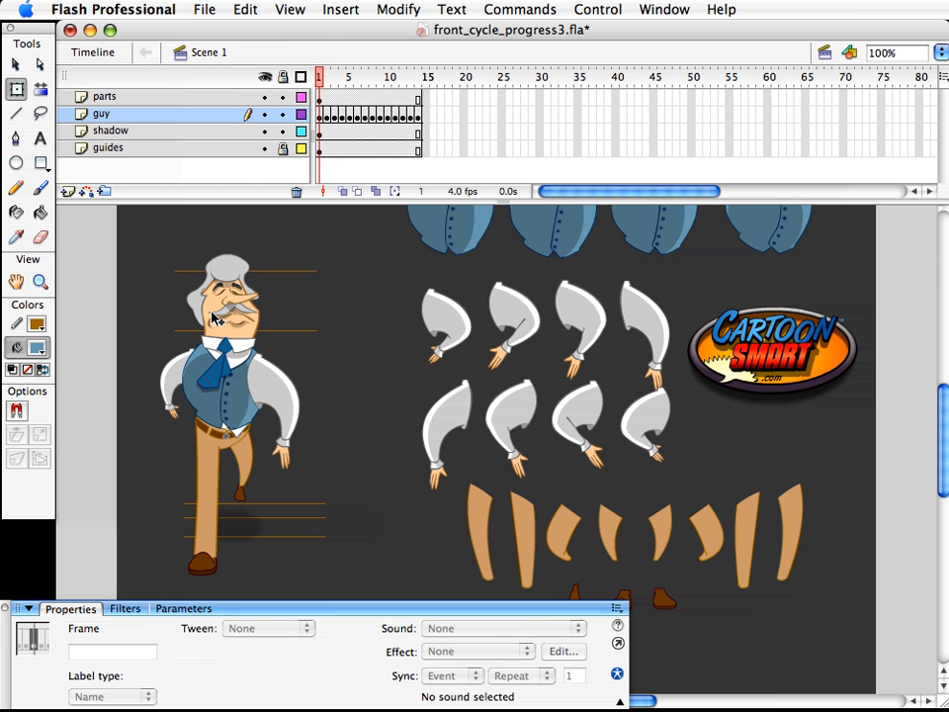
pyautogui.click(328, 79)
pyautogui.moveTo(333, 81); pyautogui.dragTo(328, 85)
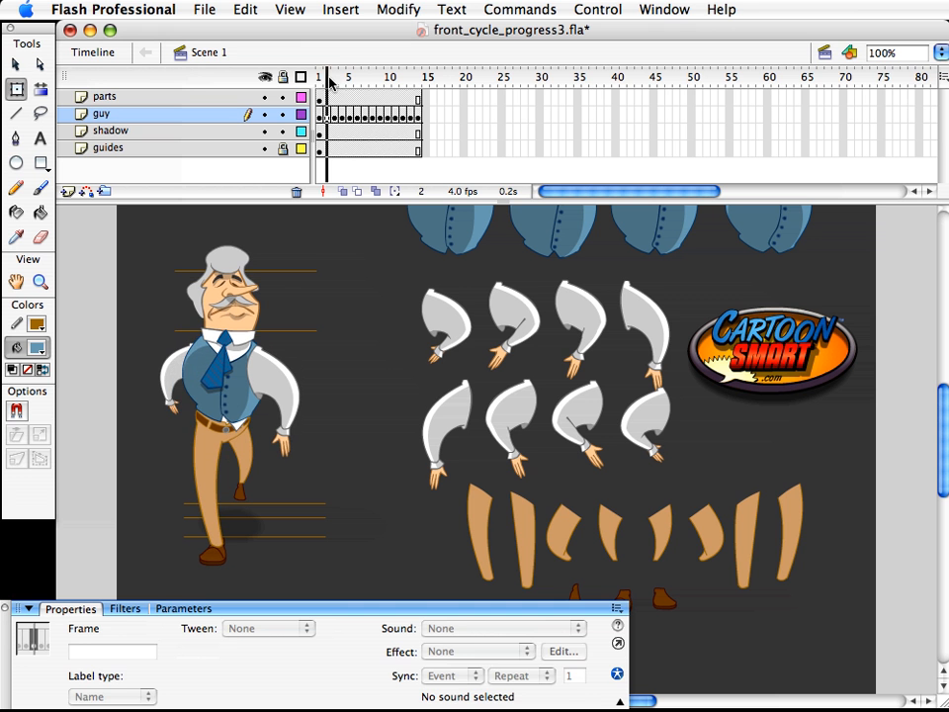
pyautogui.click(181, 369)
pyautogui.press('v')
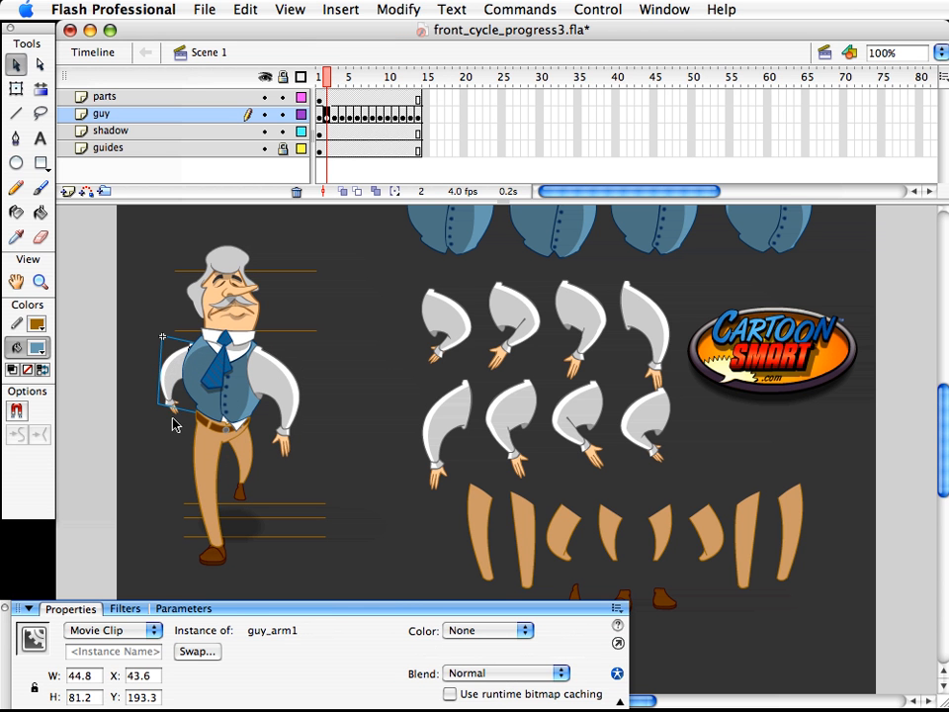
pyautogui.keyDown('shift'); pyautogui.click(171, 416); pyautogui.keyUp('shift')
pyautogui.press('q')
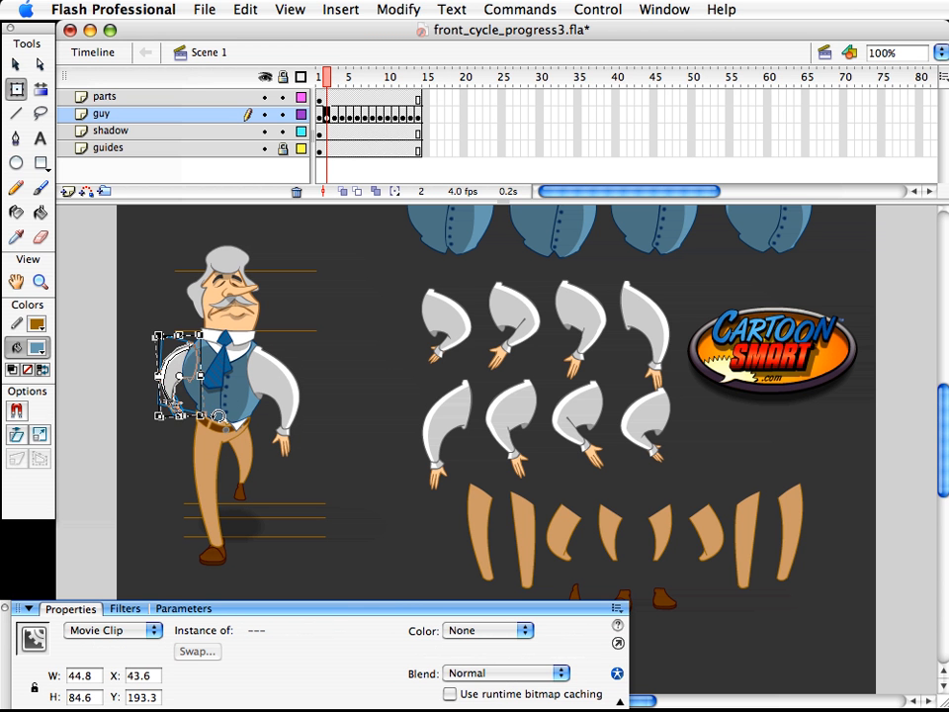
pyautogui.moveTo(214, 418); pyautogui.dragTo(221, 417)
pyautogui.press('v')
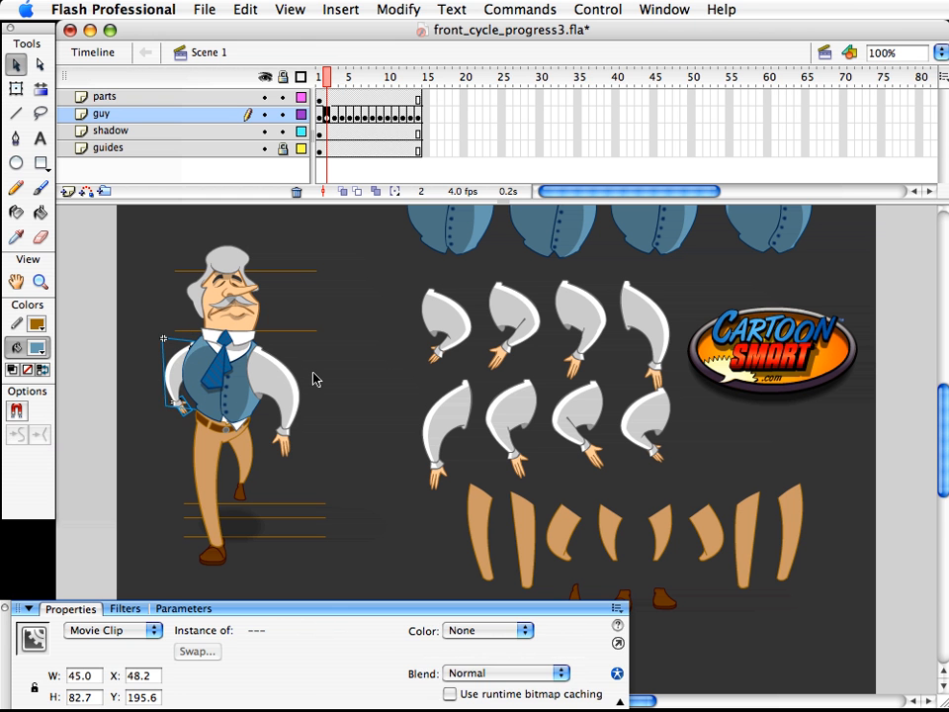
pyautogui.click(315, 379)
pyautogui.click(322, 83)
pyautogui.moveTo(322, 83); pyautogui.dragTo(380, 97)
# - Select the front tie piece on frame 9, save the file and play a test preview of the walk cycle
pyautogui.click(253, 383)
pyautogui.press('q')
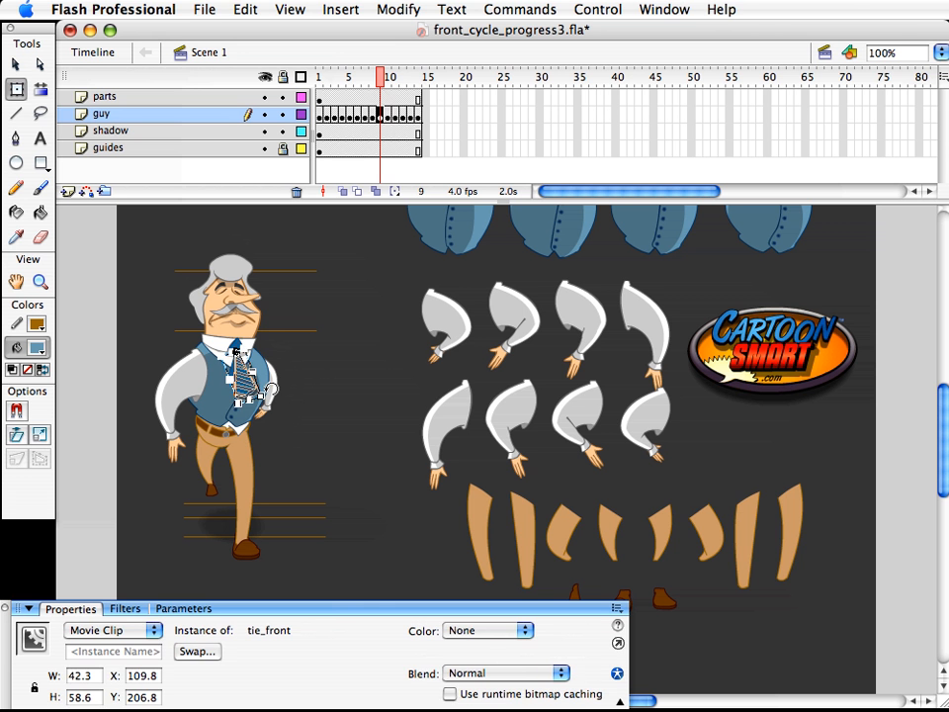
pyautogui.hotkey('ctrl', 's')
pyautogui.click(336, 384)
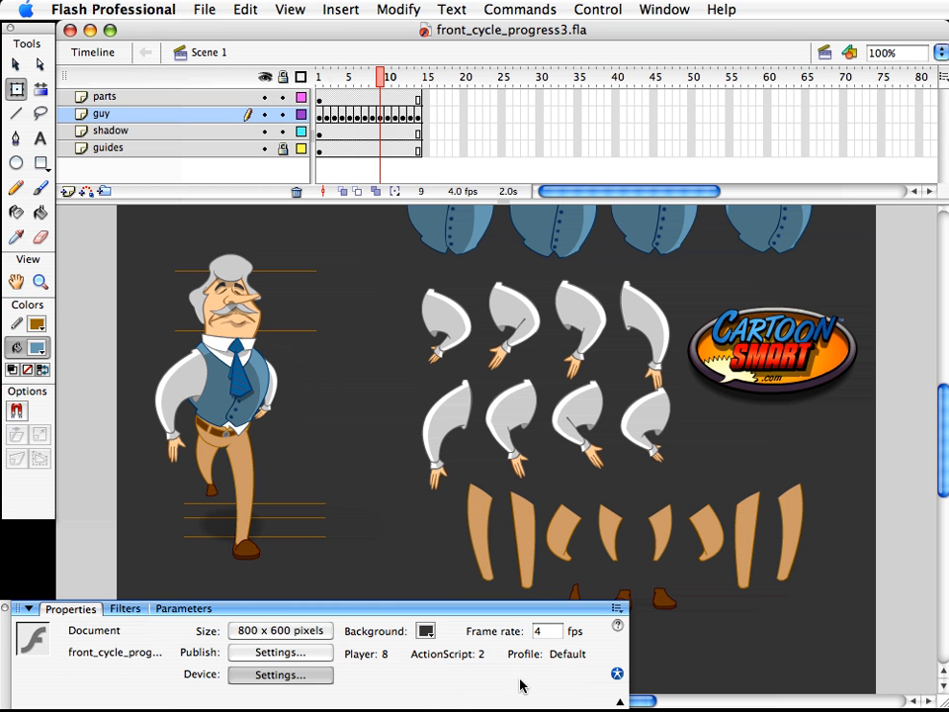
pyautogui.click(547, 631)
pyautogui.hotkey('ctrl', 'Return')
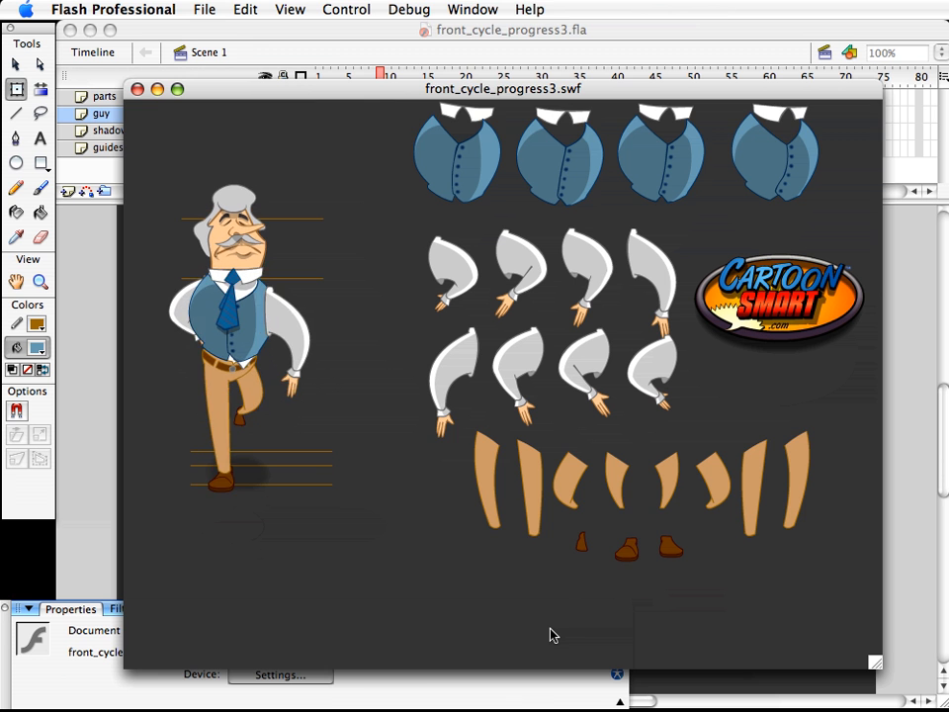
pyautogui.press('super+w')
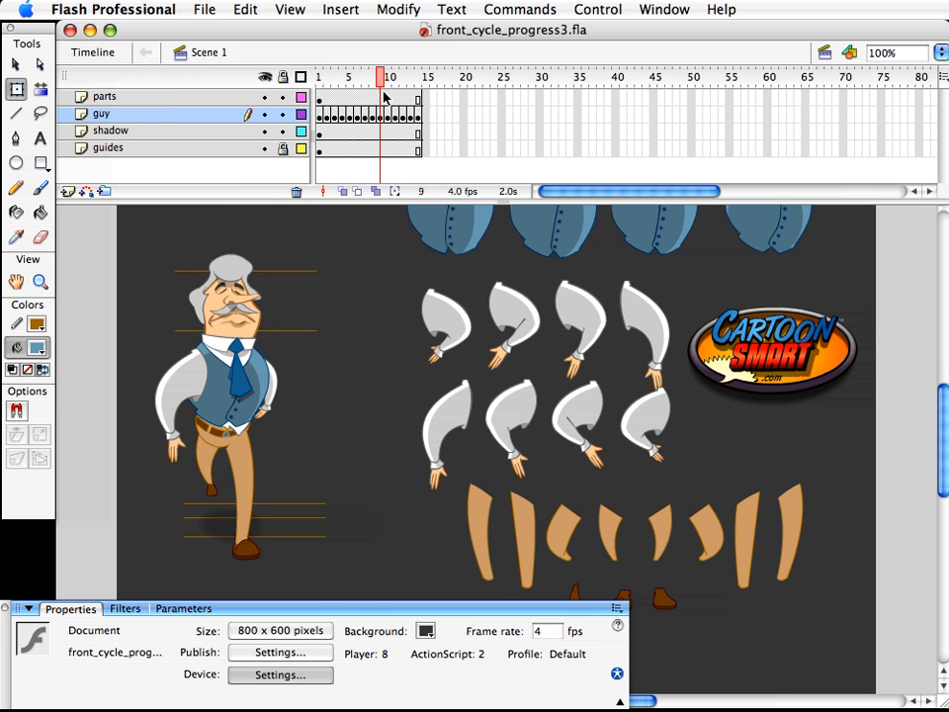
# - Examine the walk motion through frame 14 and compare the arm positions between frames 1 and 2
pyautogui.moveTo(381, 79); pyautogui.dragTo(427, 96)
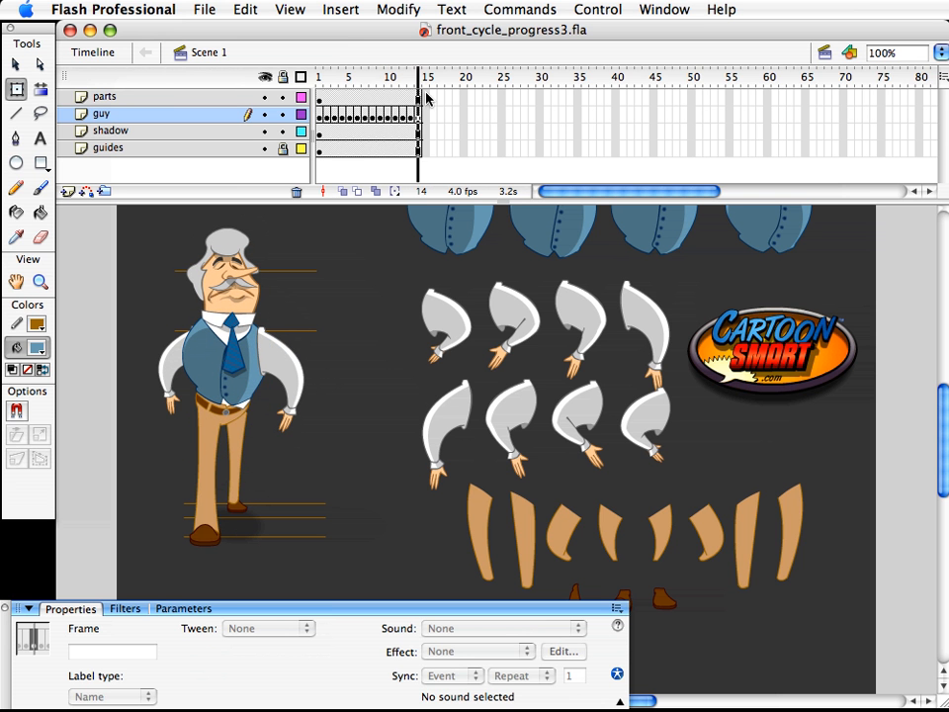
pyautogui.click(319, 86)
pyautogui.moveTo(318, 83); pyautogui.dragTo(319, 85)
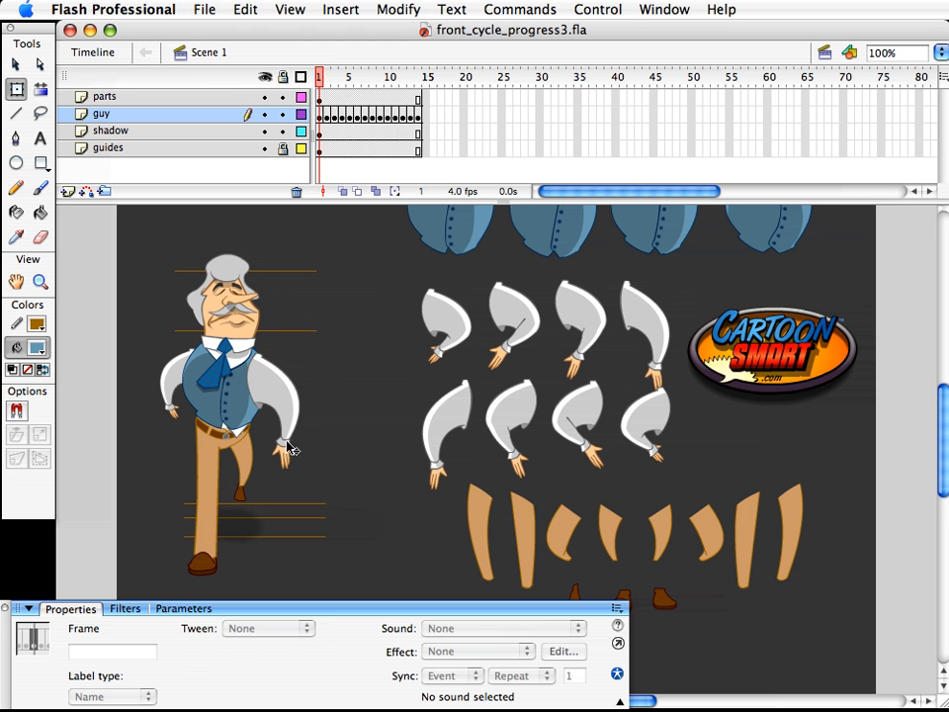
pyautogui.press('.')
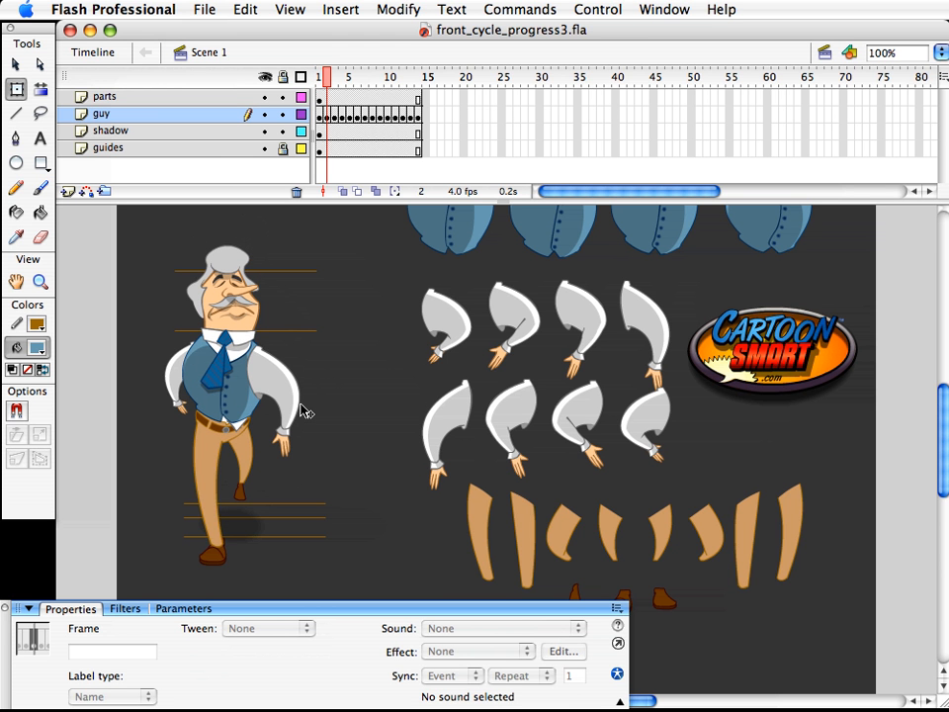
pyautogui.press(',')
pyautogui.press('.')
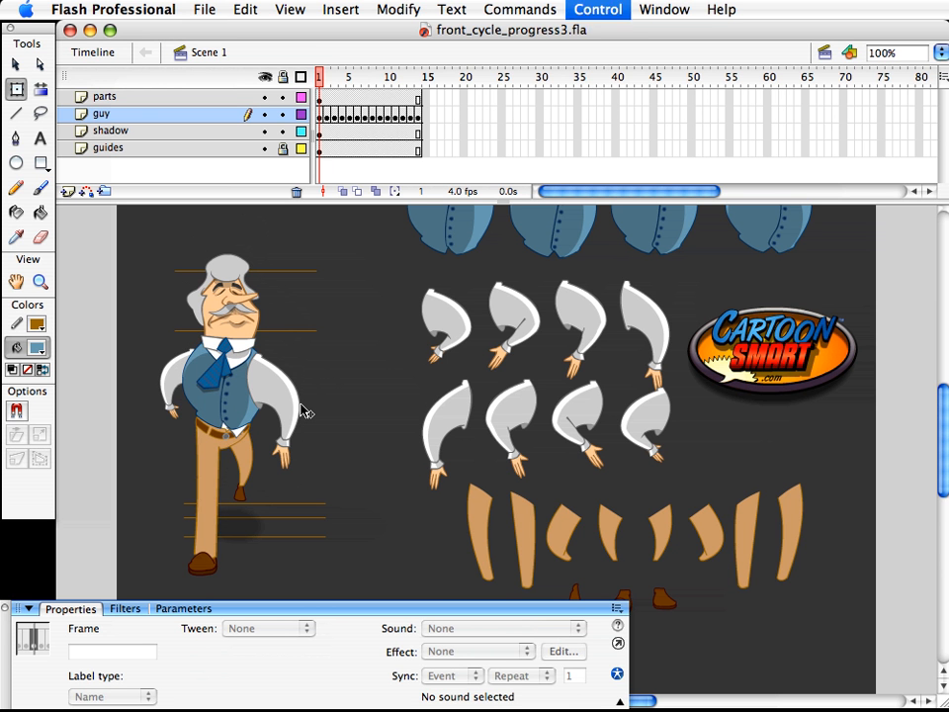
pyautogui.press('.')
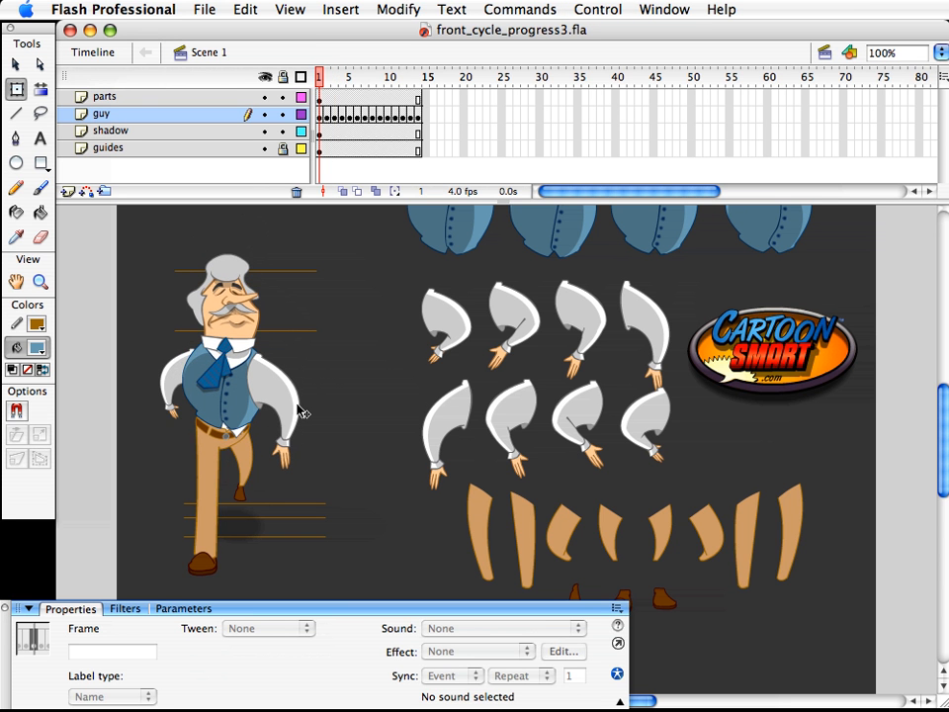
pyautogui.press(',')
# - Stretch the longer front arm and its hand downward on frame 2 to about 128 pixels high together, and compare with neighbouring frames
pyautogui.click(287, 384)
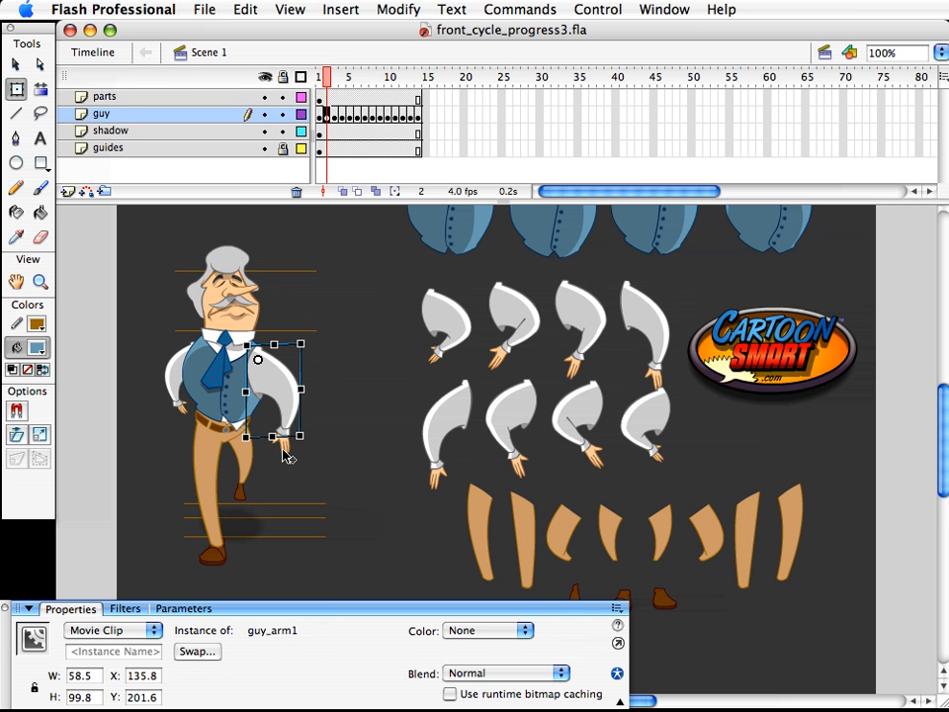
pyautogui.moveTo(273, 443); pyautogui.dragTo(271, 474)
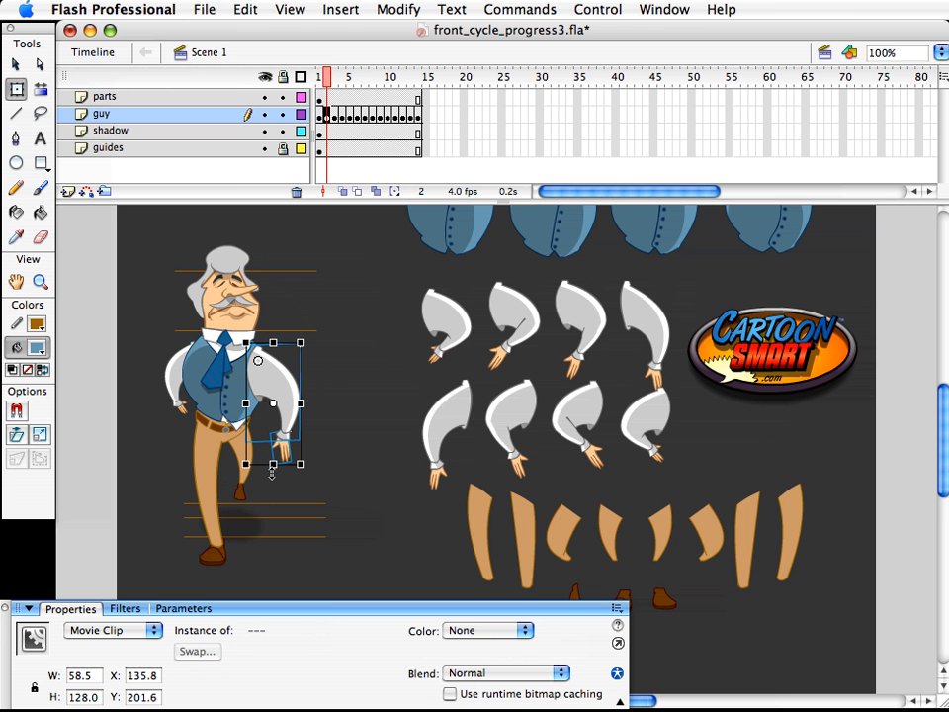
pyautogui.press('.')
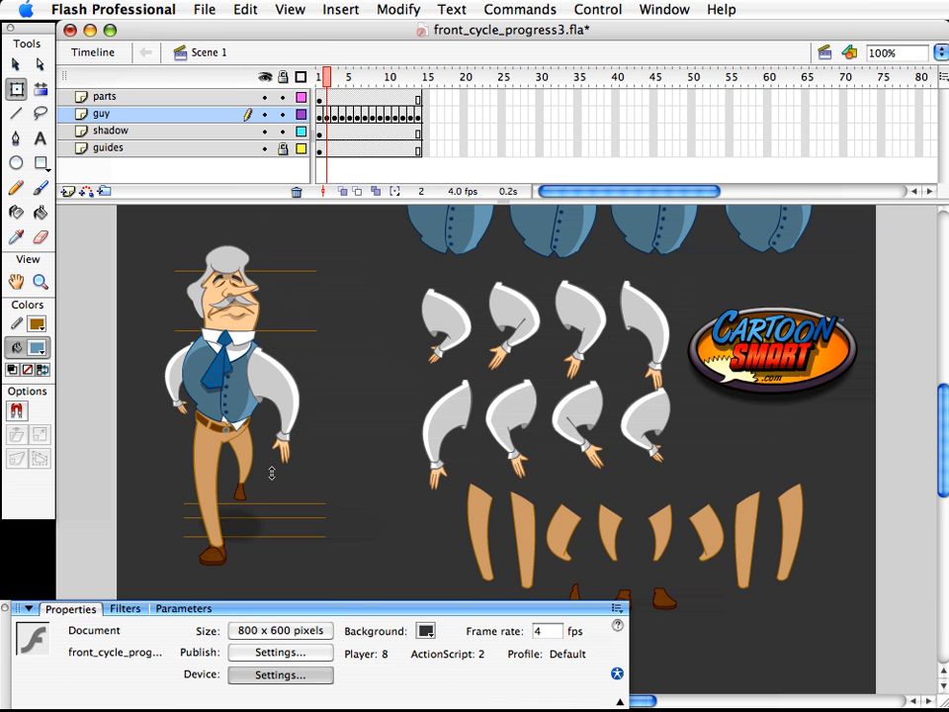
pyautogui.press(',')
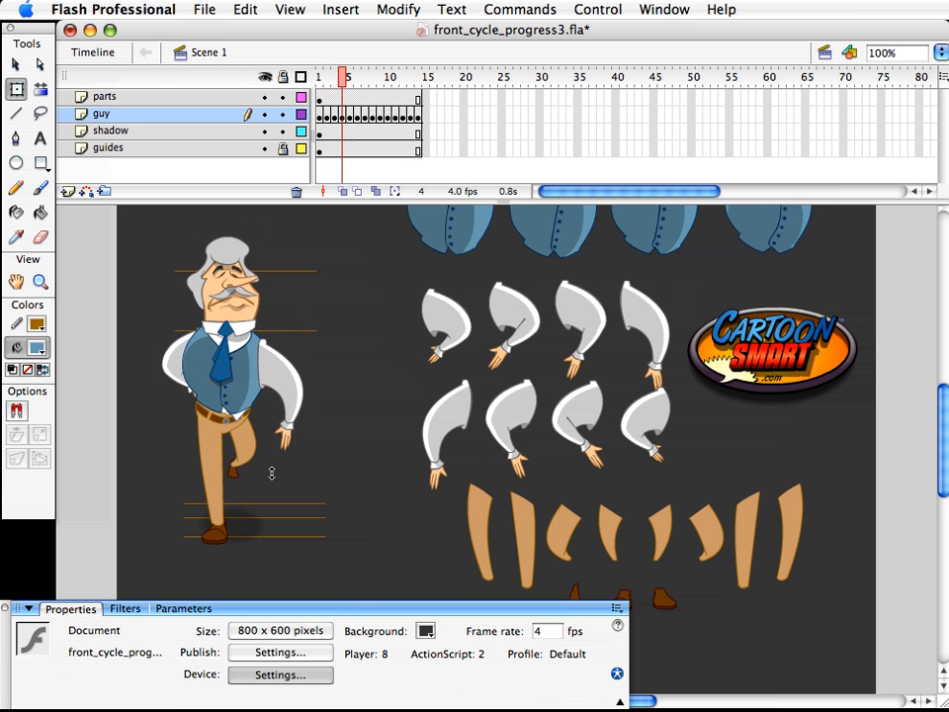
pyautogui.press(',')
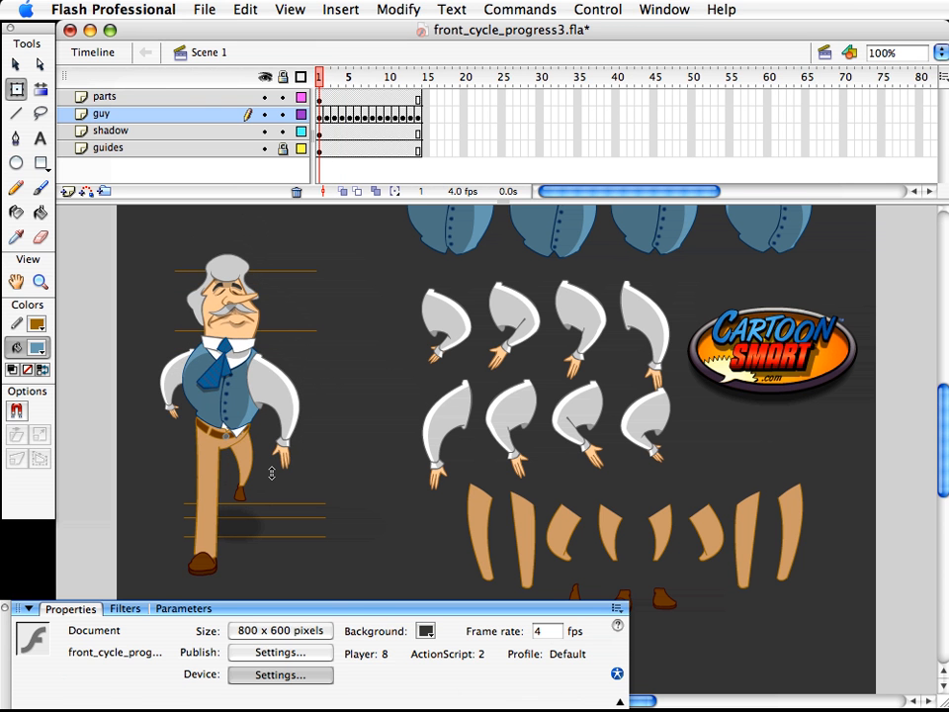
# - Skew the longer front arm and its hand slightly downward on frame 2, and step through the neighbouring frames to check the swing
pyautogui.press('.')
pyautogui.click(289, 440)
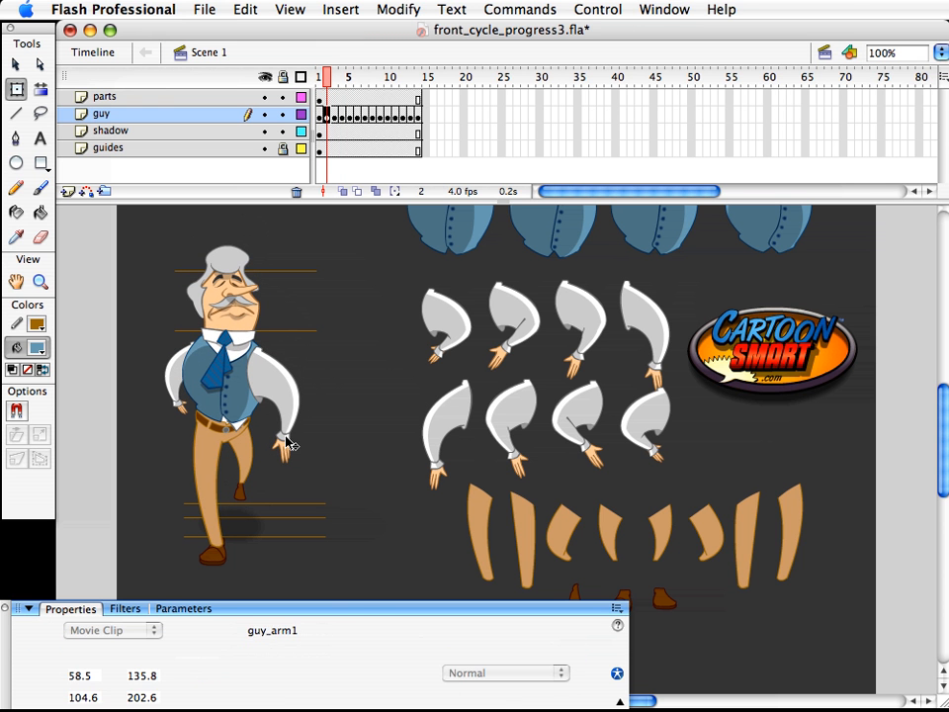
pyautogui.moveTo(297, 425); pyautogui.dragTo(302, 447)
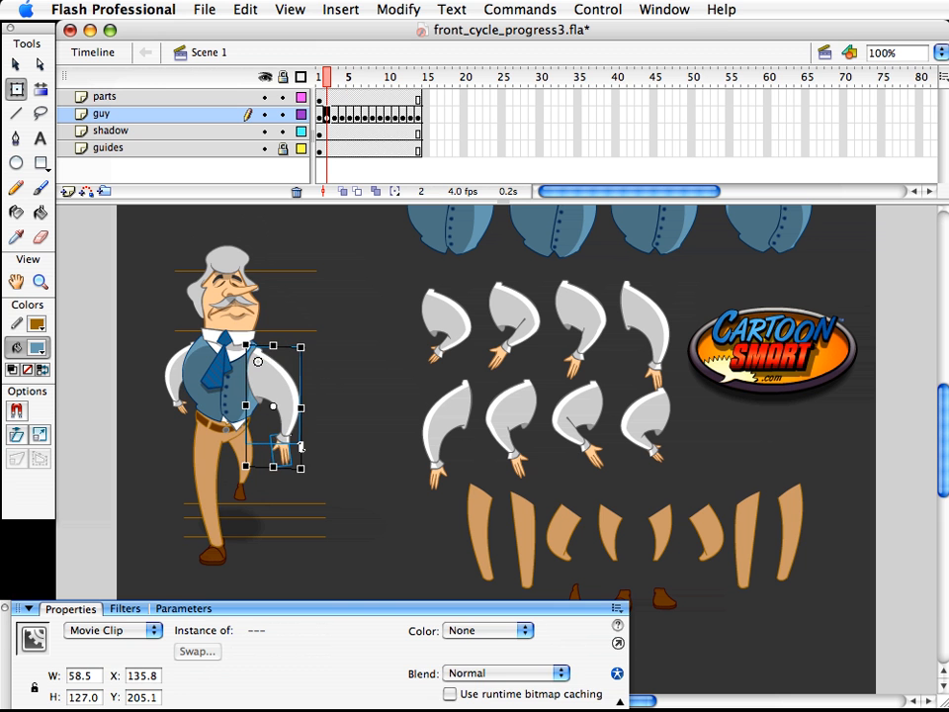
pyautogui.press('.')
pyautogui.press('.')
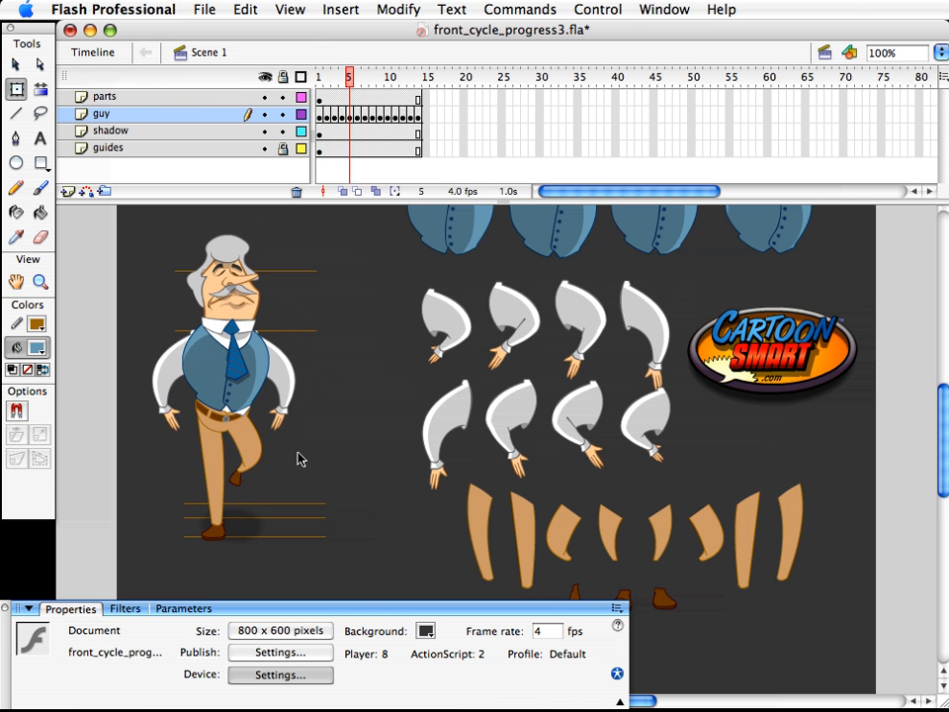
pyautogui.press(',')
pyautogui.press(',')
pyautogui.press(',')
# - Rotate the longer front arm's hand slightly outward on frame 1, and step through the following frames to check it
pyautogui.click(291, 456)
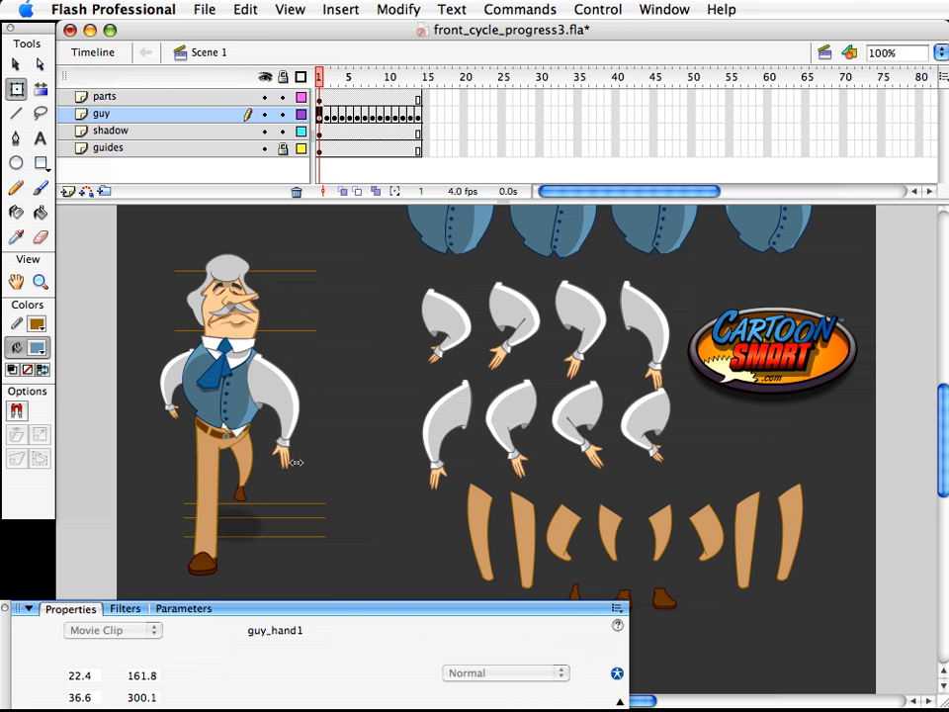
pyautogui.moveTo(300, 472); pyautogui.dragTo(299, 461)
pyautogui.press('.')
pyautogui.press('.')
pyautogui.press('.')
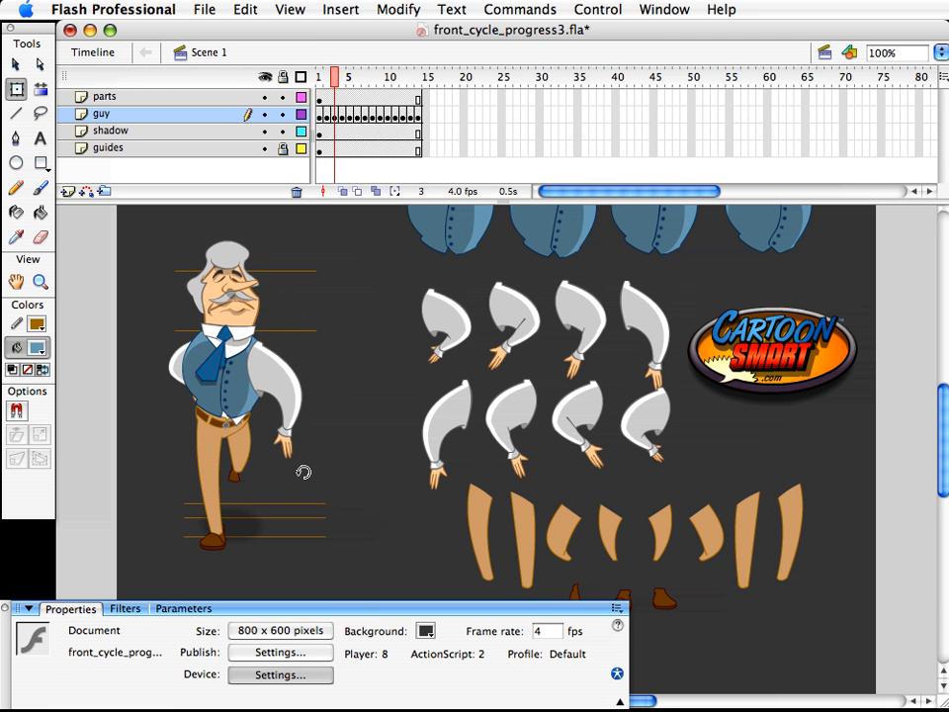
pyautogui.press(',')
pyautogui.press('.')
pyautogui.press('.')
pyautogui.press('.')
# - Rotate the longer front arm's hand slightly back inward on frame 1, and scrub to frame 14 to check the motion
pyautogui.press(',')
pyautogui.press(',')
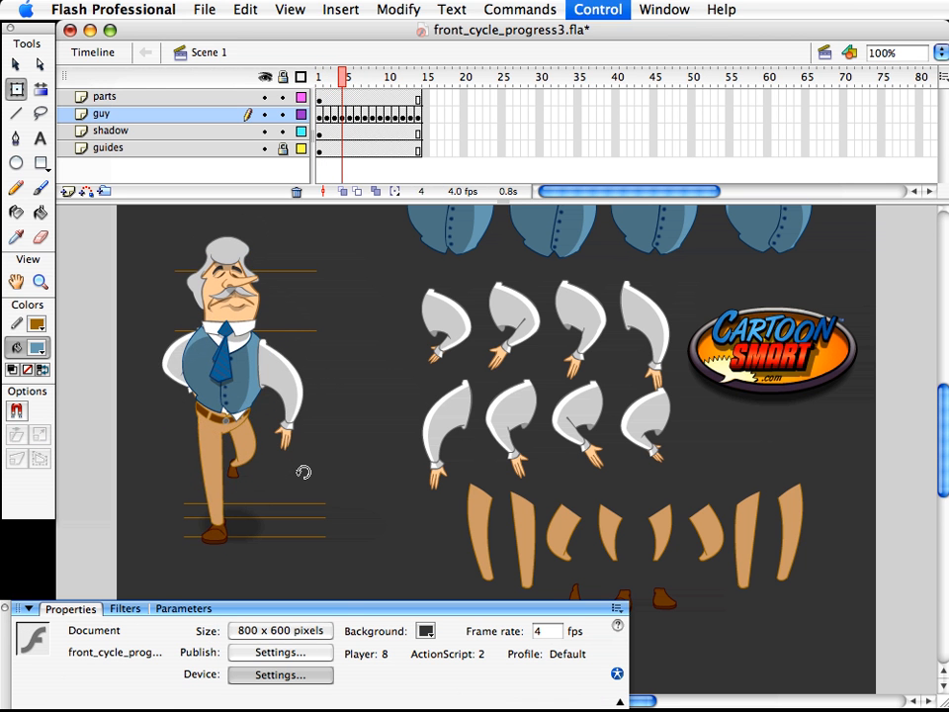
pyautogui.press(',')
pyautogui.press(',')
pyautogui.press(',')
pyautogui.click(284, 455)
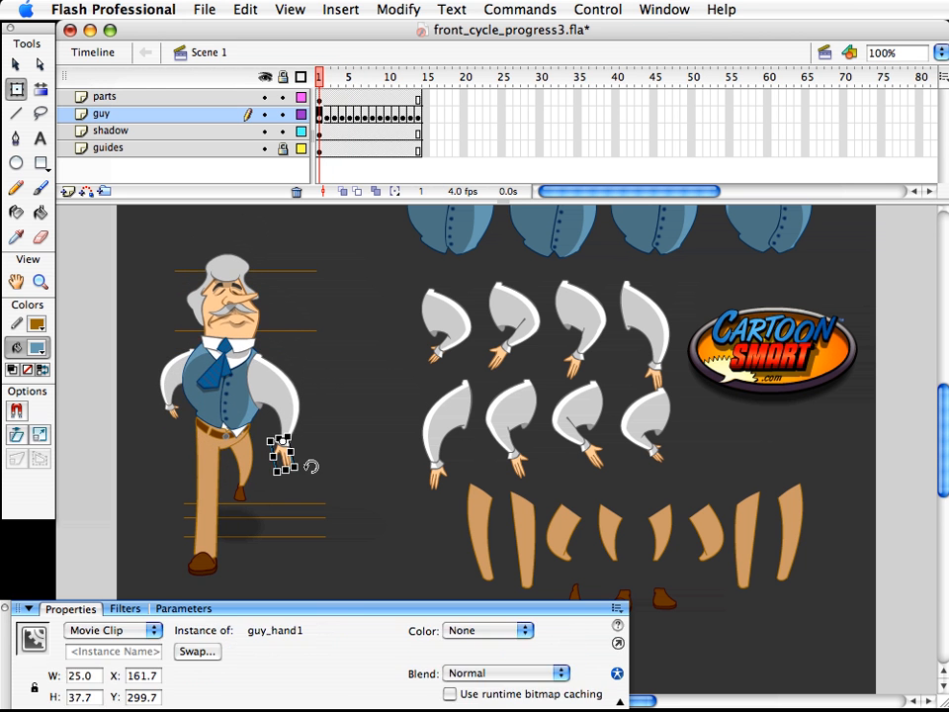
pyautogui.moveTo(302, 472); pyautogui.dragTo(303, 476)
pyautogui.press('.')
pyautogui.press('.')
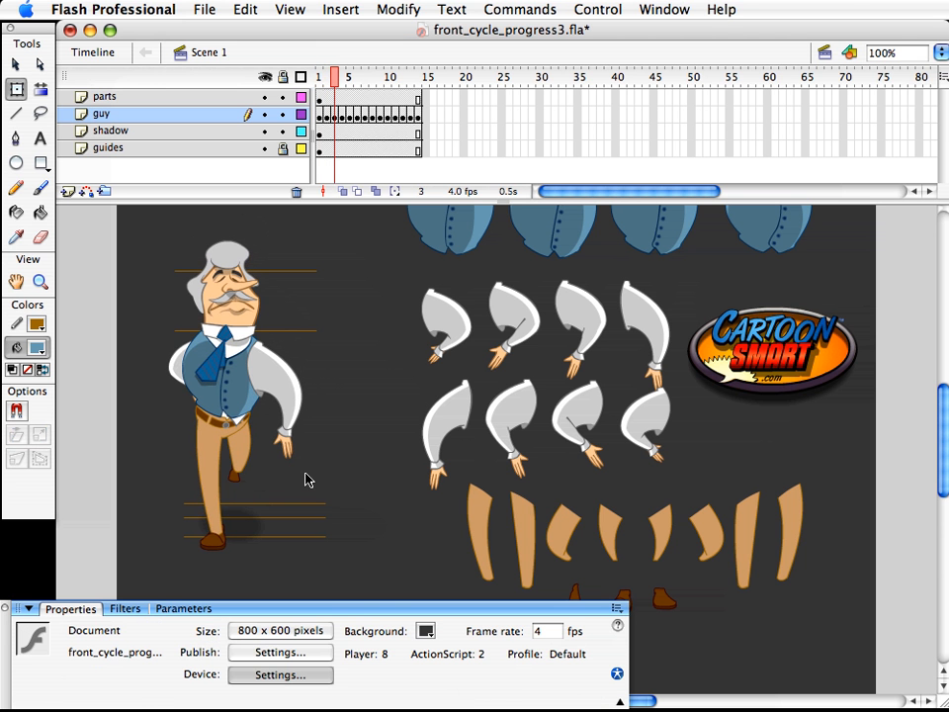
pyautogui.moveTo(412, 95); pyautogui.dragTo(419, 95)
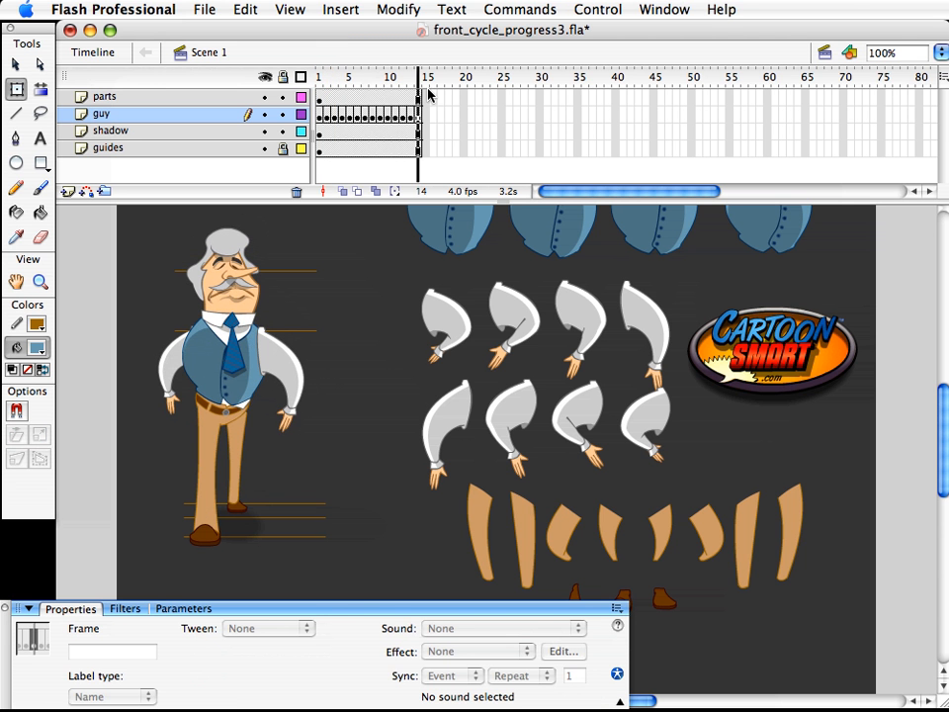
pyautogui.click(319, 76)
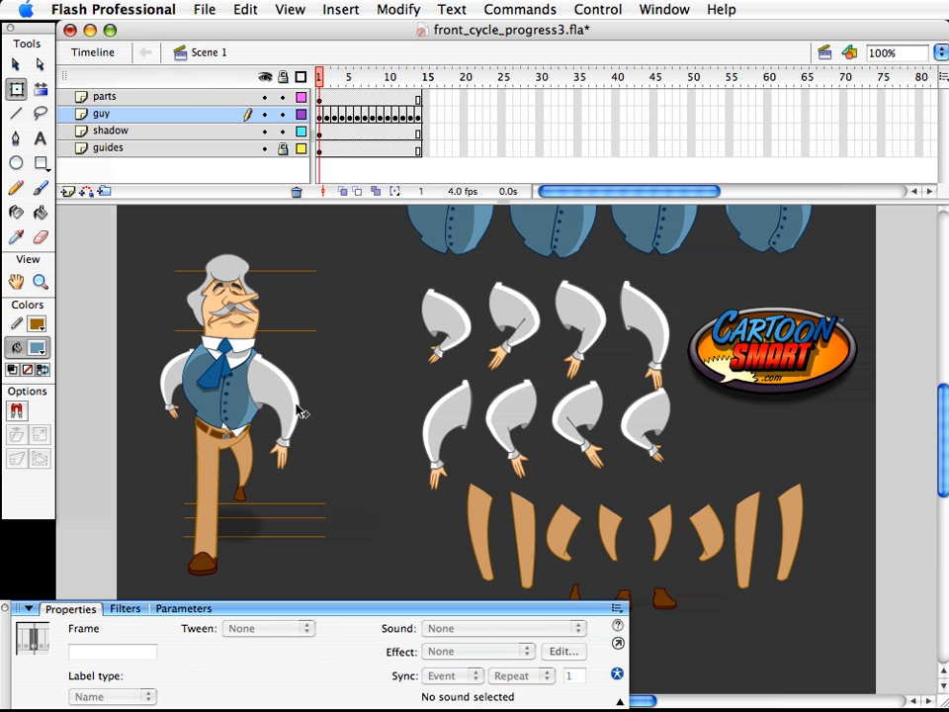
# - Rotate the longer arm's hand further inward on frame 1, angle the same hand on frame 2 to follow, and scrub through the cycle
pyautogui.click(285, 471)
pyautogui.moveTo(276, 456); pyautogui.dragTo(278, 462)
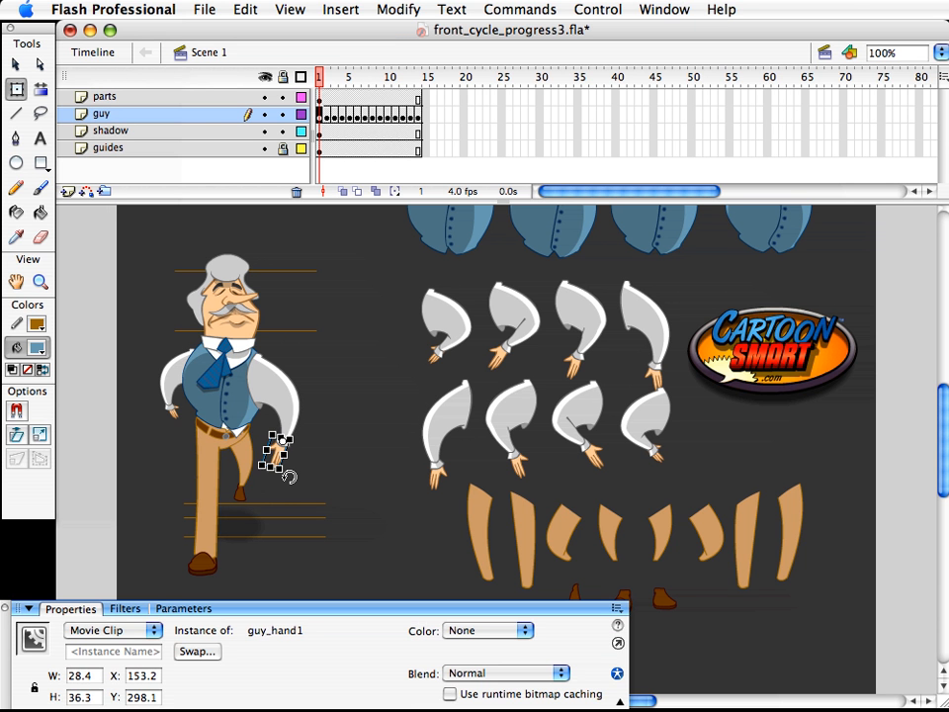
pyautogui.press('.')
pyautogui.click(283, 455)
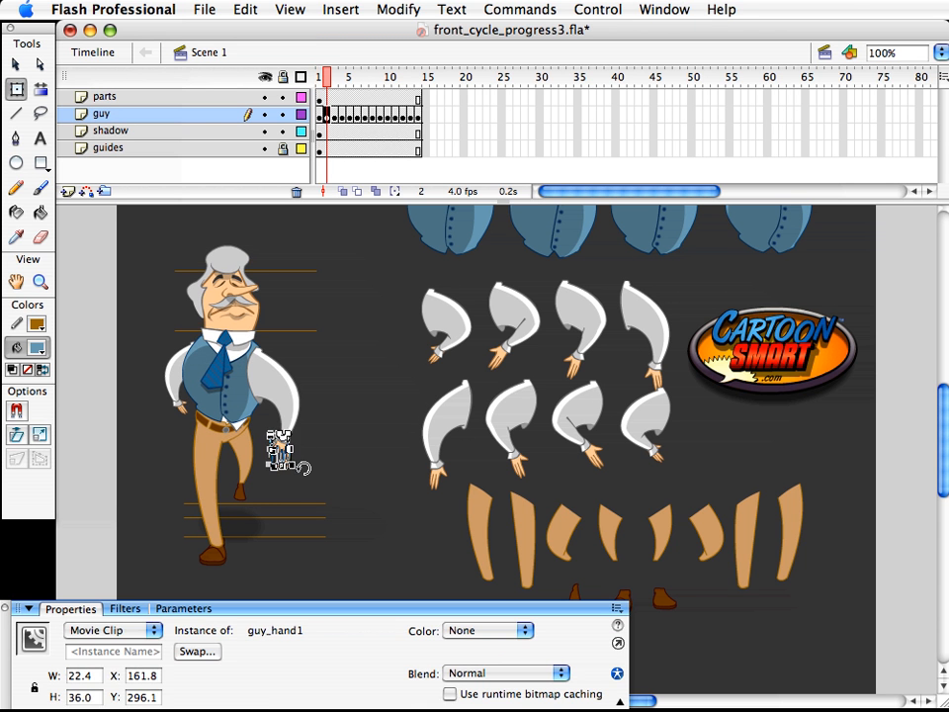
pyautogui.press('.')
pyautogui.click(336, 84)
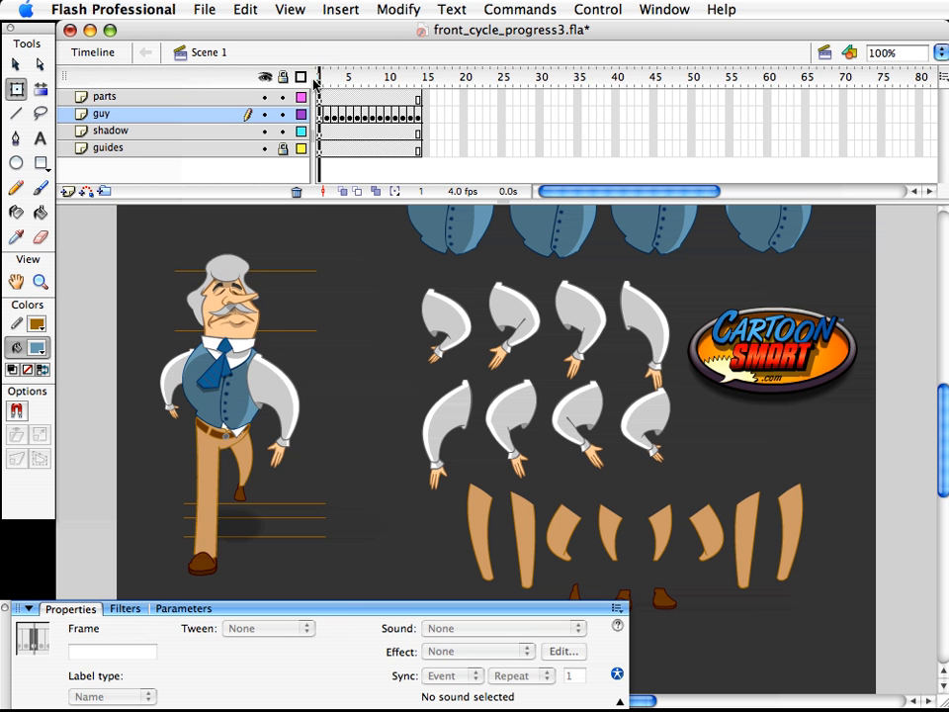
pyautogui.moveTo(336, 84); pyautogui.dragTo(427, 100)
# - Play a test preview of the saved walk cycle and return to the first keyframe of the guy layer
pyautogui.press('super+Return')
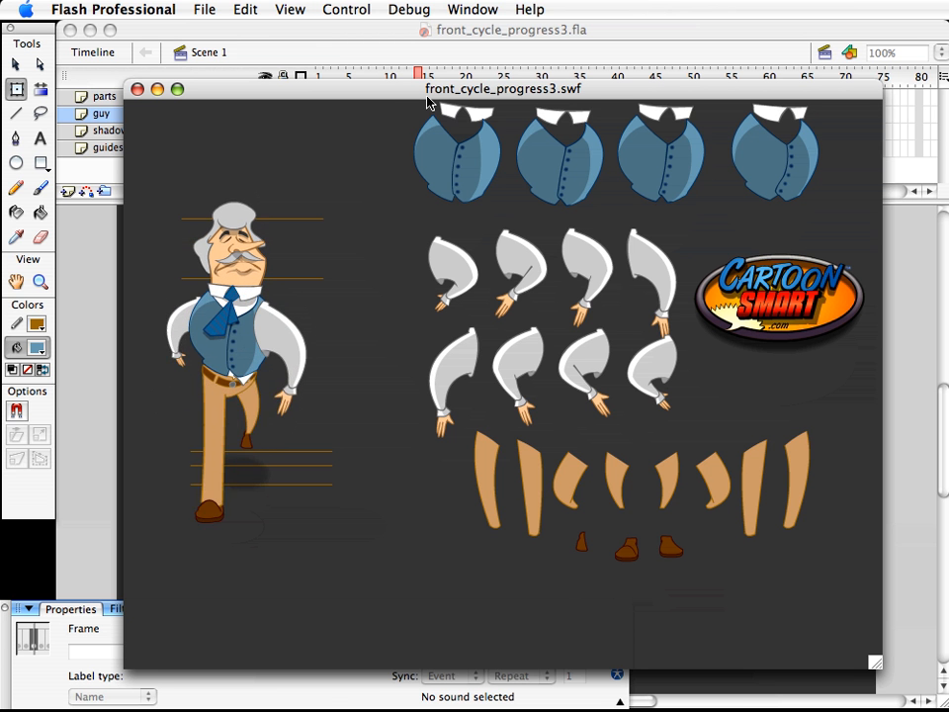
pyautogui.click(138, 89)
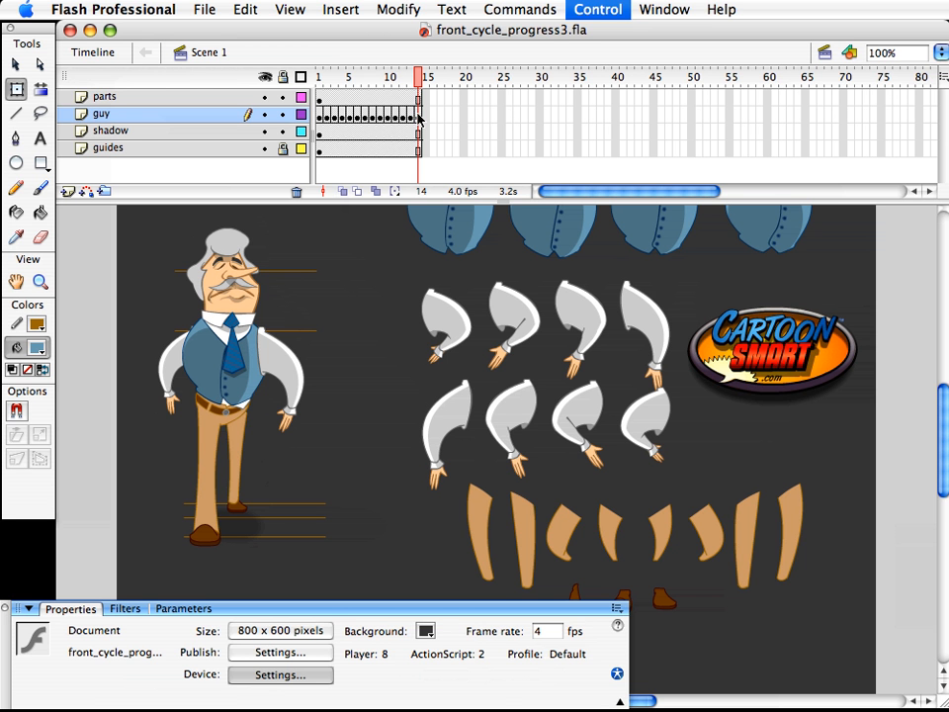
pyautogui.click(314, 115)
pyautogui.click(319, 115)
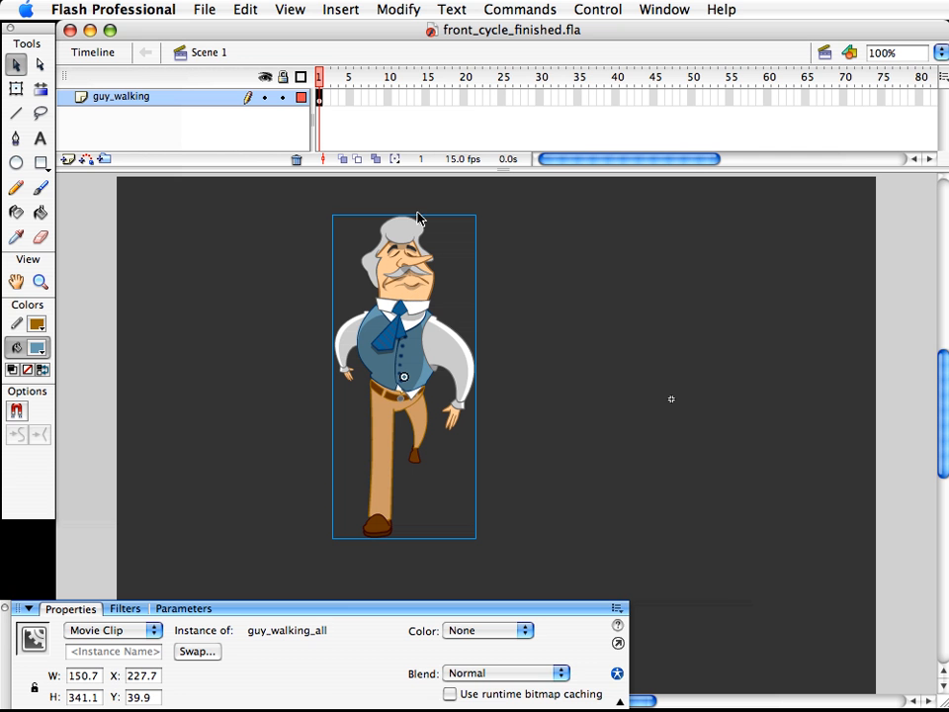
# - Open the walking man's movie clip, scrub through its walk cycle and return to the main scene
pyautogui.doubleClick(416, 311)
pyautogui.moveTo(322, 79); pyautogui.dragTo(422, 75)
pyautogui.click(210, 52)
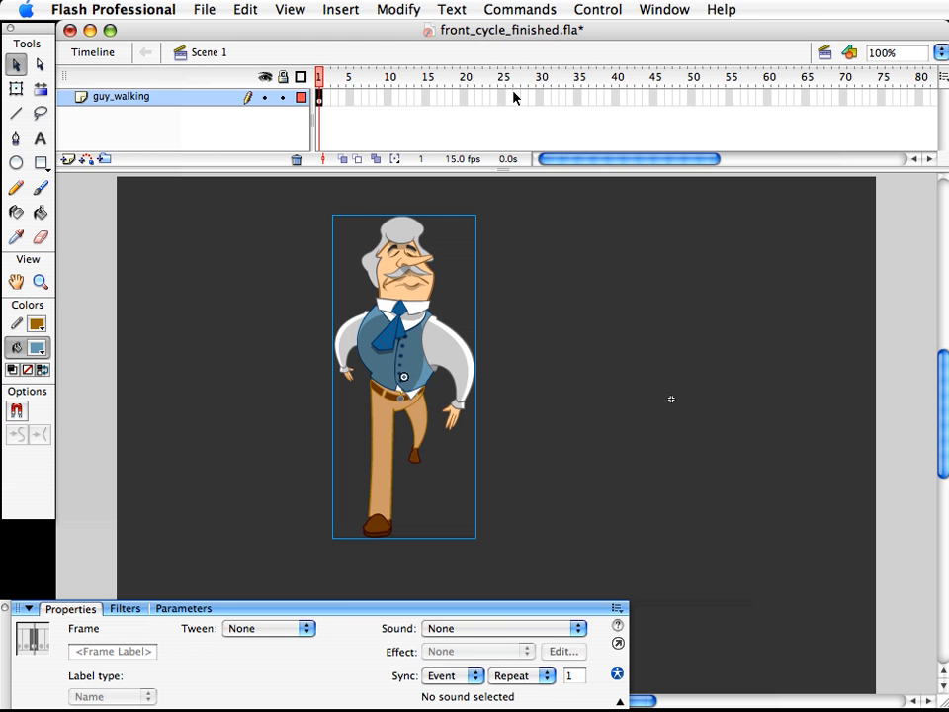
# - Insert a keyframe at frame 70 of the guy_walking layer and apply a motion tween to the frames before it
pyautogui.moveTo(712, 157); pyautogui.dragTo(714, 157)
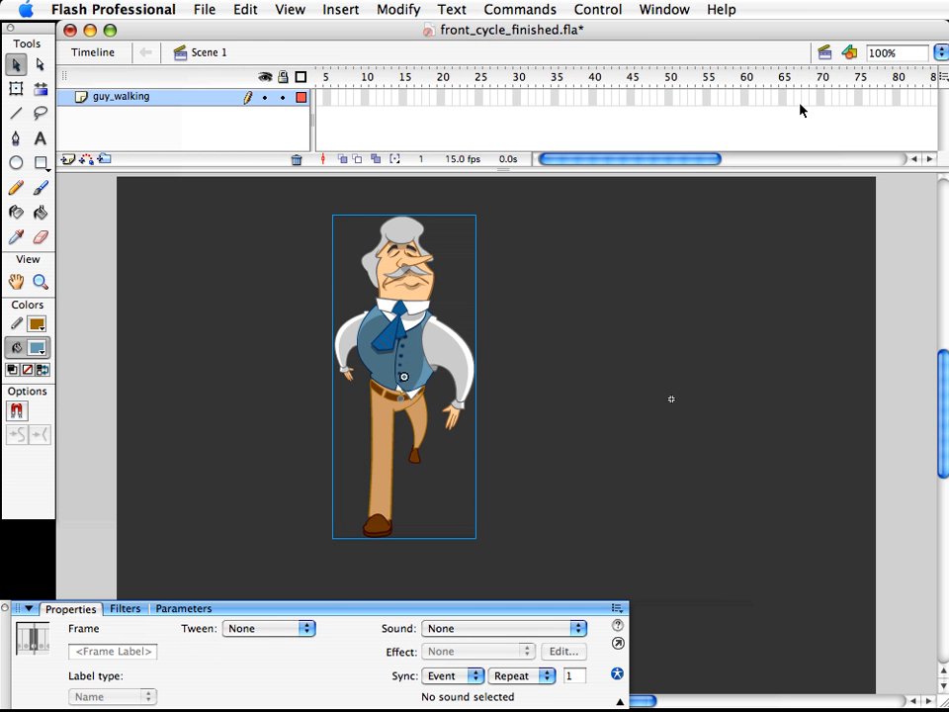
pyautogui.click(829, 99)
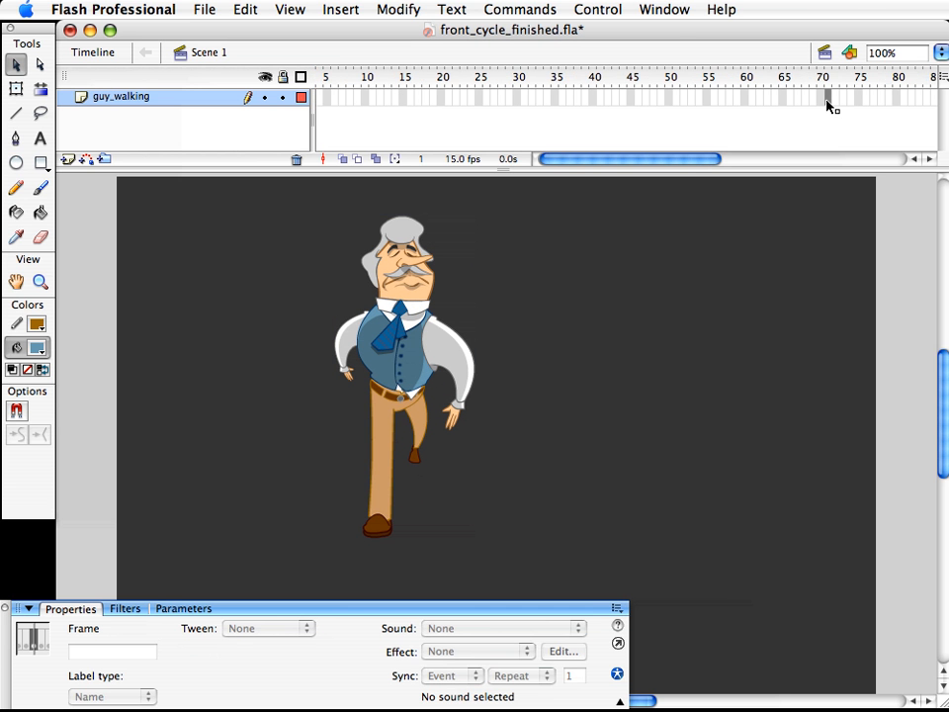
pyautogui.press('F6')
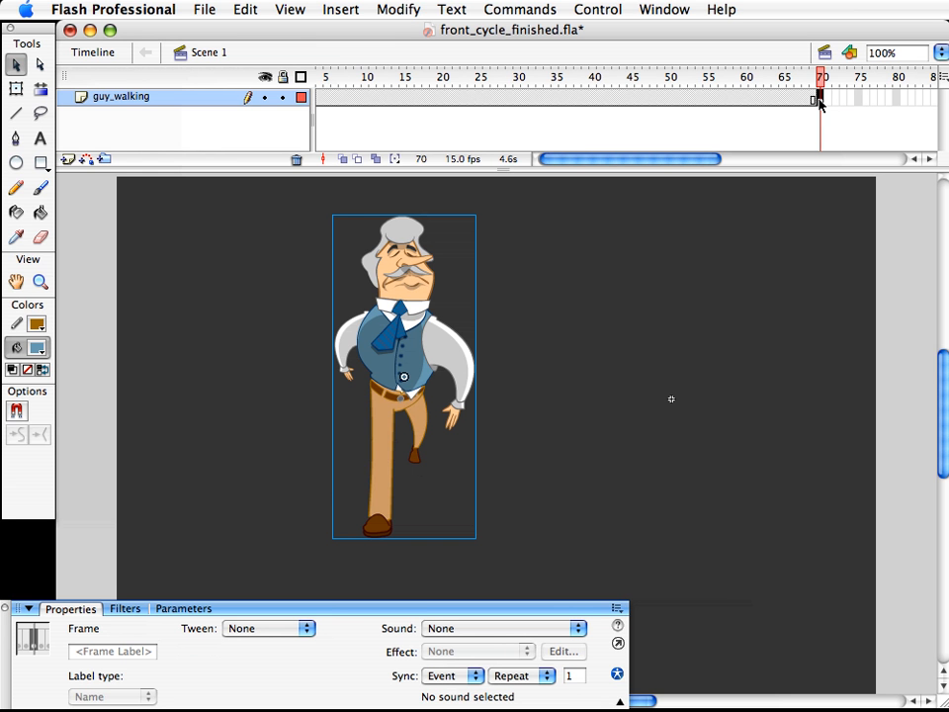
pyautogui.click(698, 99)
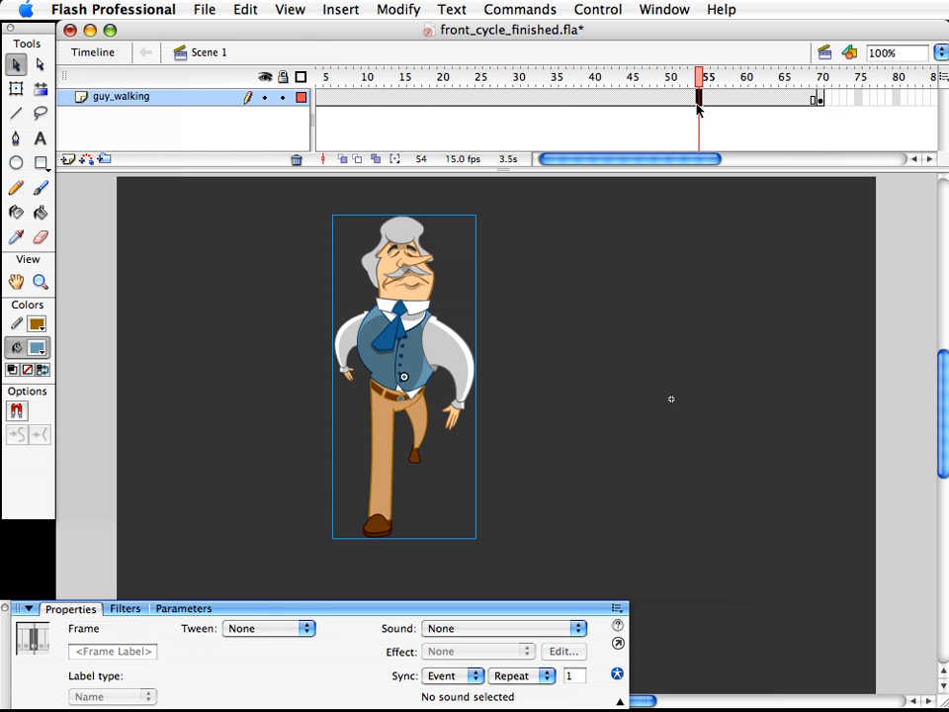
pyautogui.click(252, 629)
pyautogui.click(258, 643)
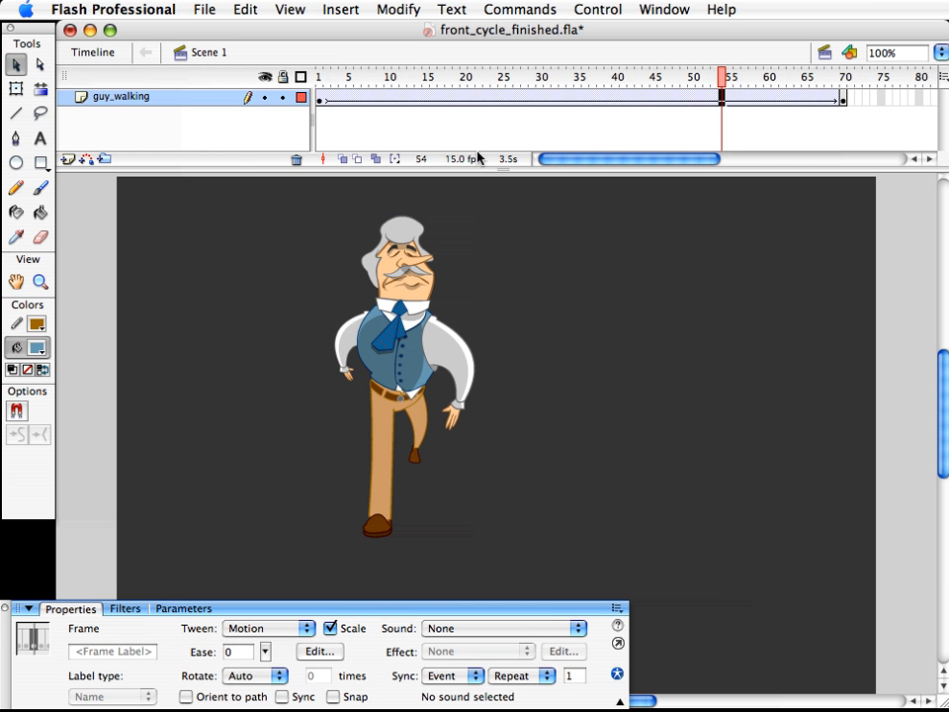
# - On frame 1, scale the man down to about 49 by 110 pixels and tint him dark at 100%, RGB 20, 20, 18
pyautogui.click(319, 99)
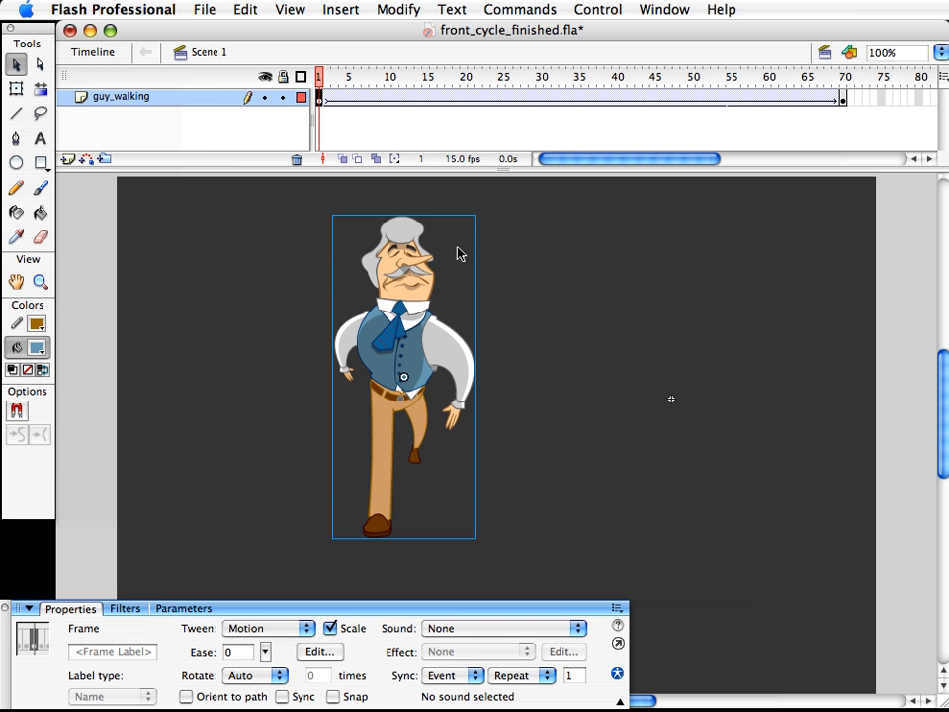
pyautogui.press('q')
pyautogui.moveTo(477, 212); pyautogui.dragTo(432, 229)
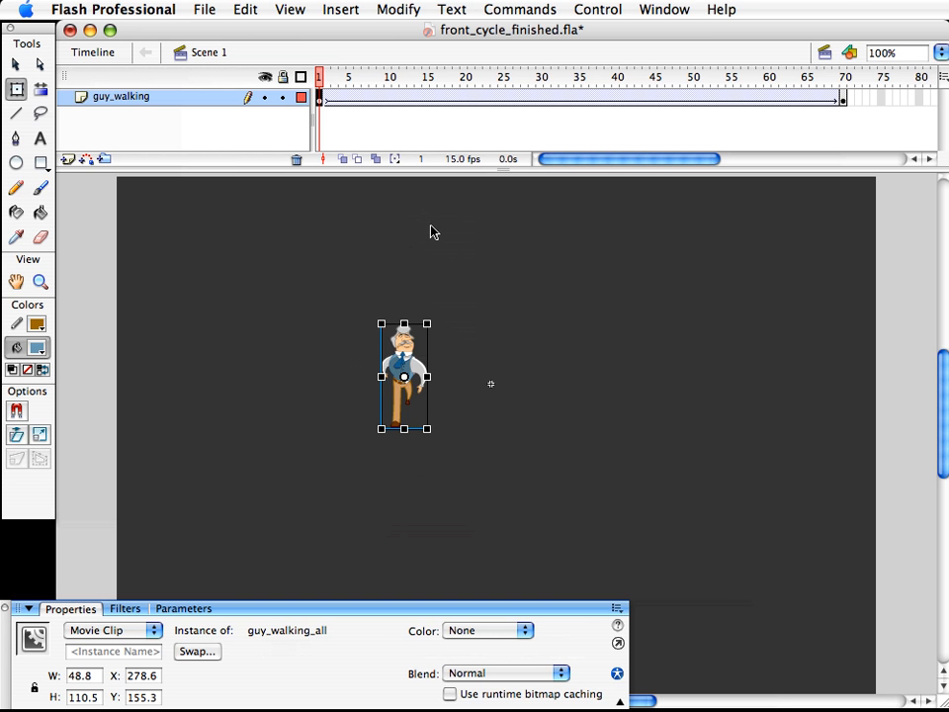
pyautogui.press('v')
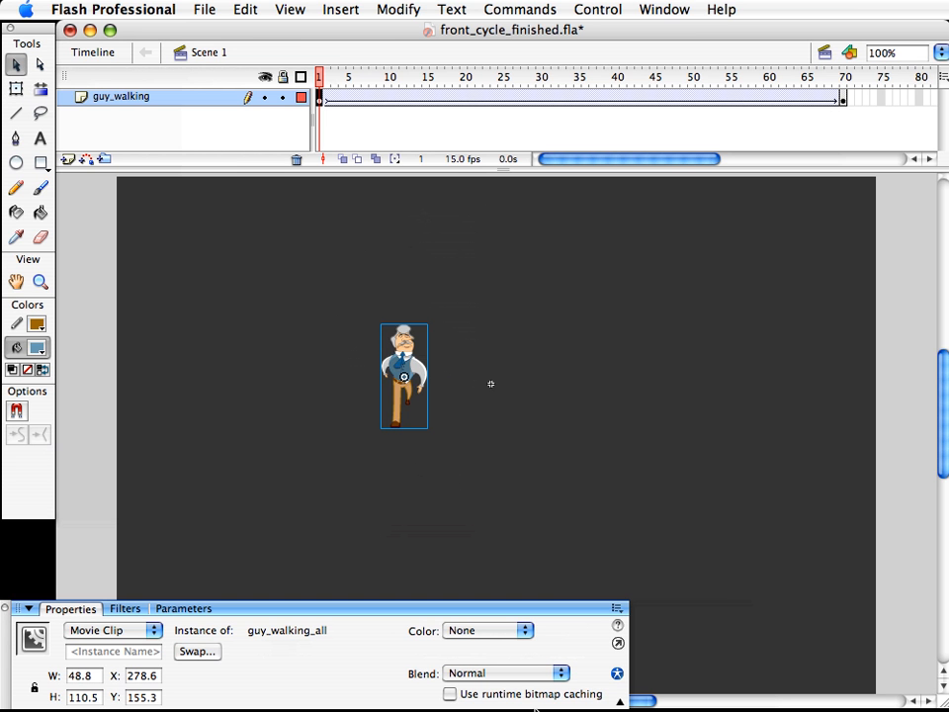
pyautogui.click(489, 634)
pyautogui.click(491, 662)
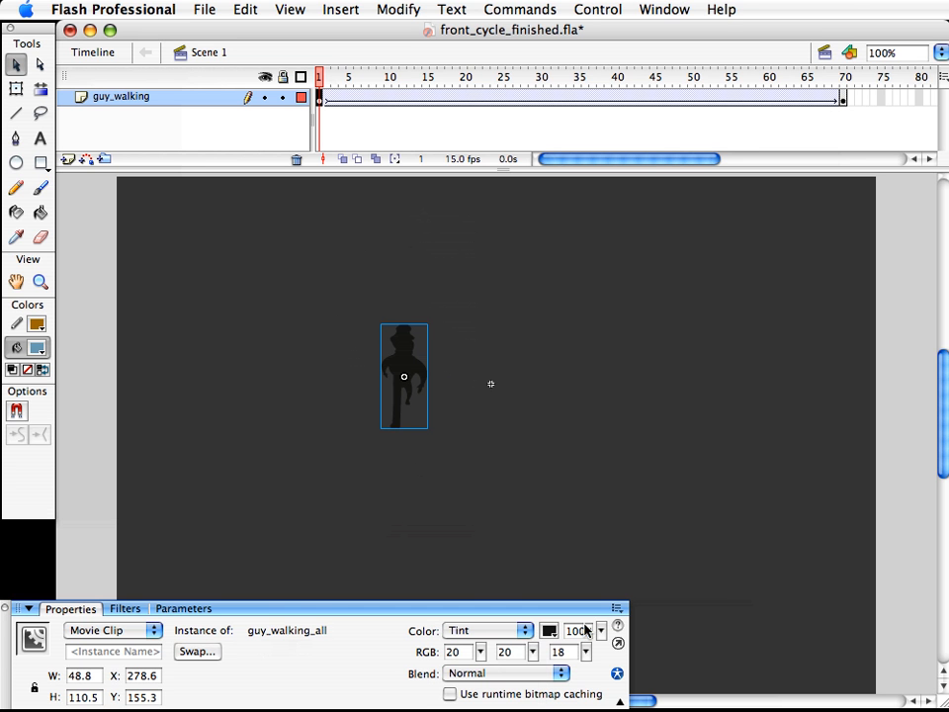
# - Extend the guy_walking layer to frame 126 so the man holds at full size after the tween
pyautogui.click(339, 169)
pyautogui.moveTo(321, 81); pyautogui.dragTo(264, 133)
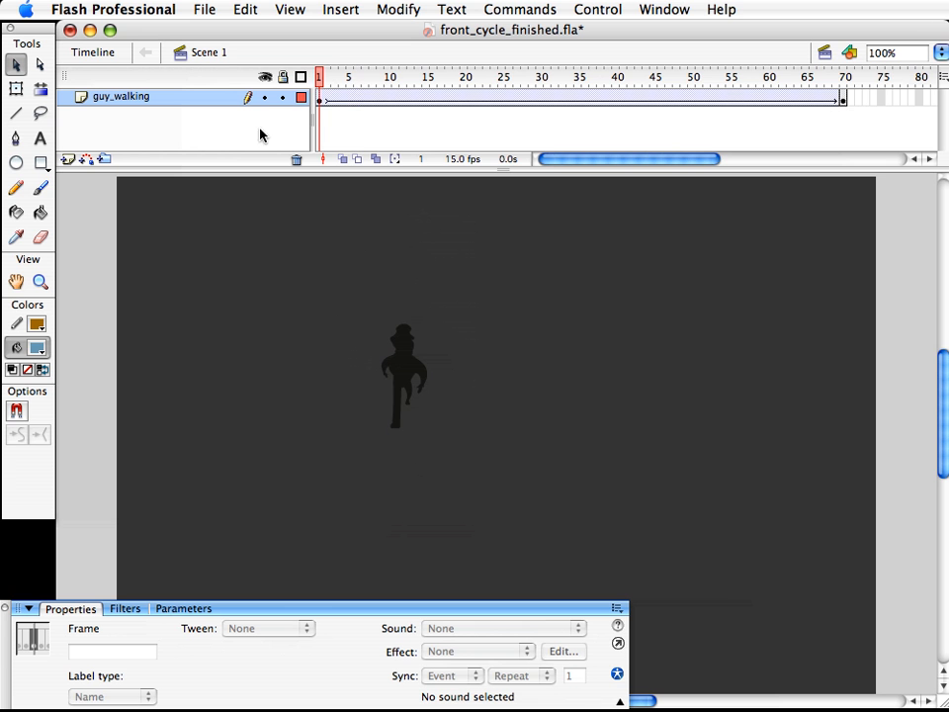
pyautogui.hscroll(5, 608, 113)
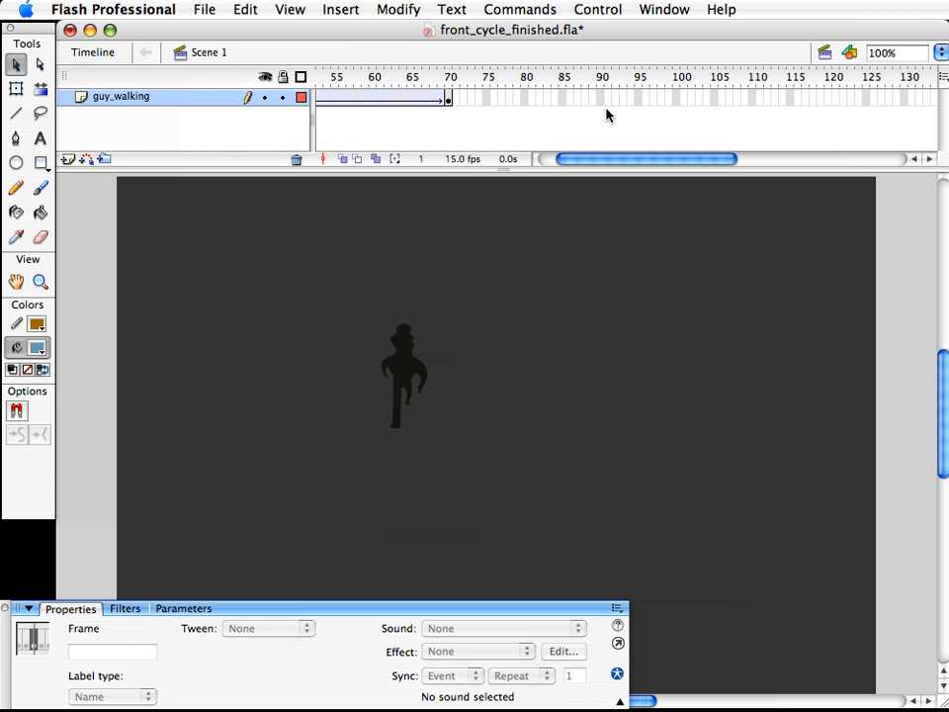
pyautogui.moveTo(516, 102); pyautogui.dragTo(874, 107)
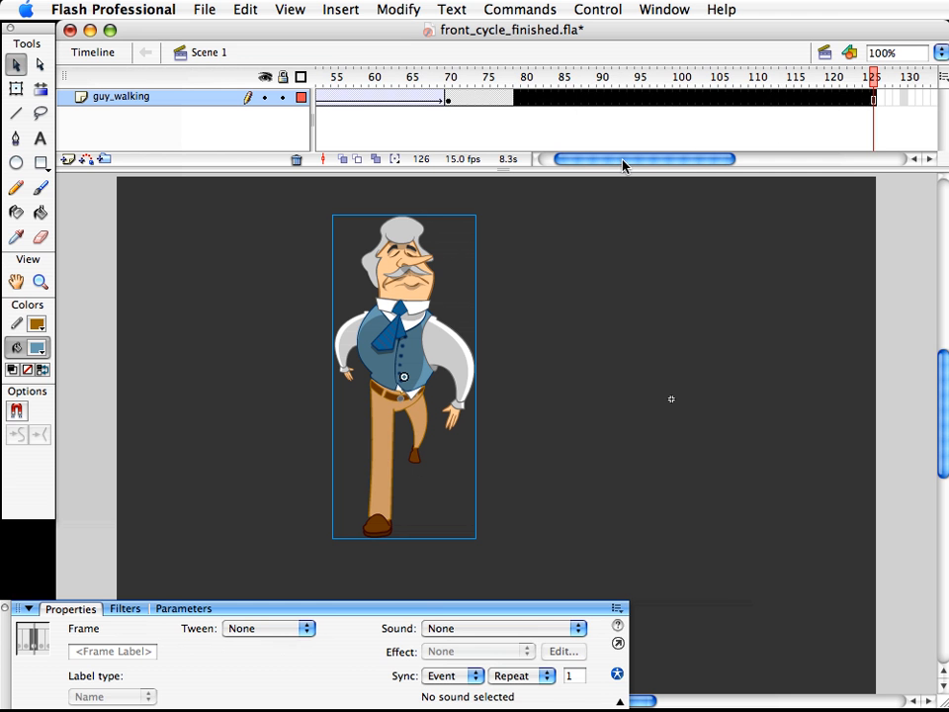
pyautogui.moveTo(625, 163); pyautogui.dragTo(368, 165)
pyautogui.click(566, 513)
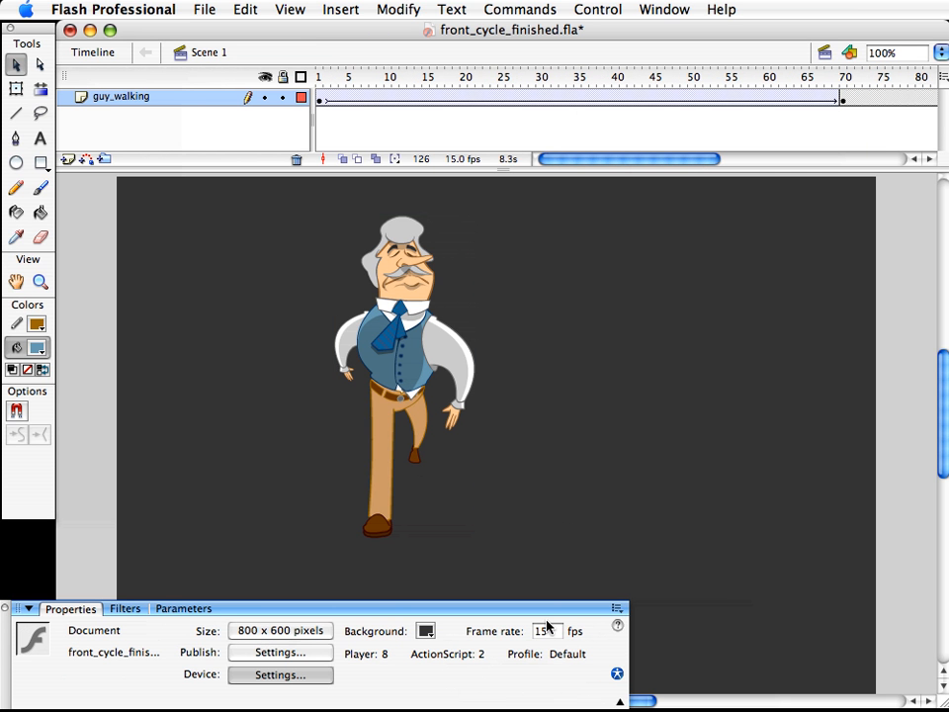
# - Set the document frame rate to 4 fps, and play a test preview of the movie
pyautogui.doubleClick(542, 631)
pyautogui.write('4')
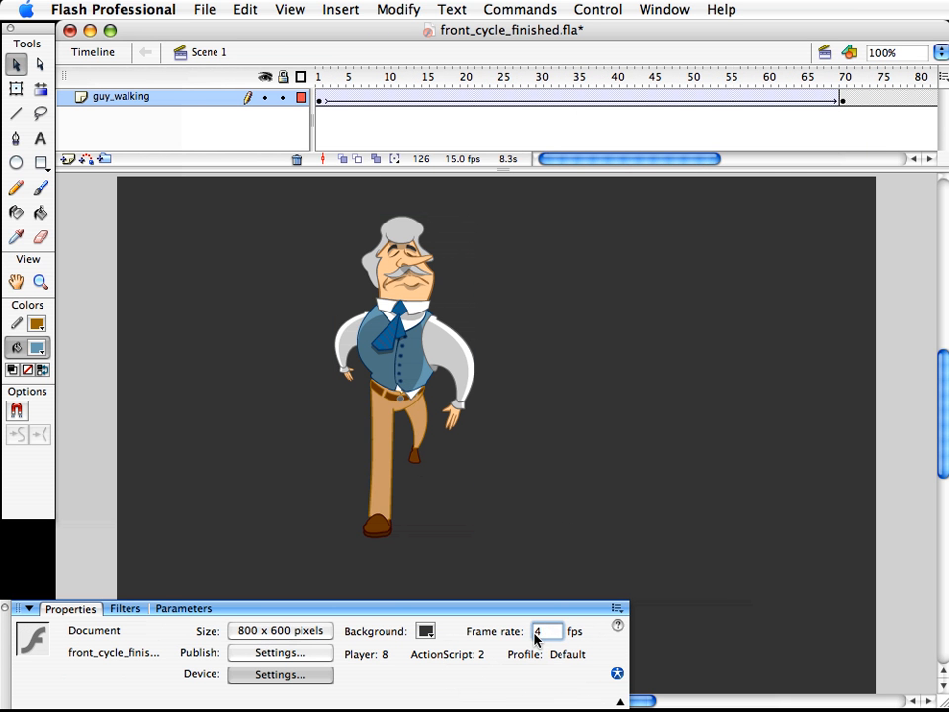
pyautogui.press('Return')
pyautogui.press('super+Return')
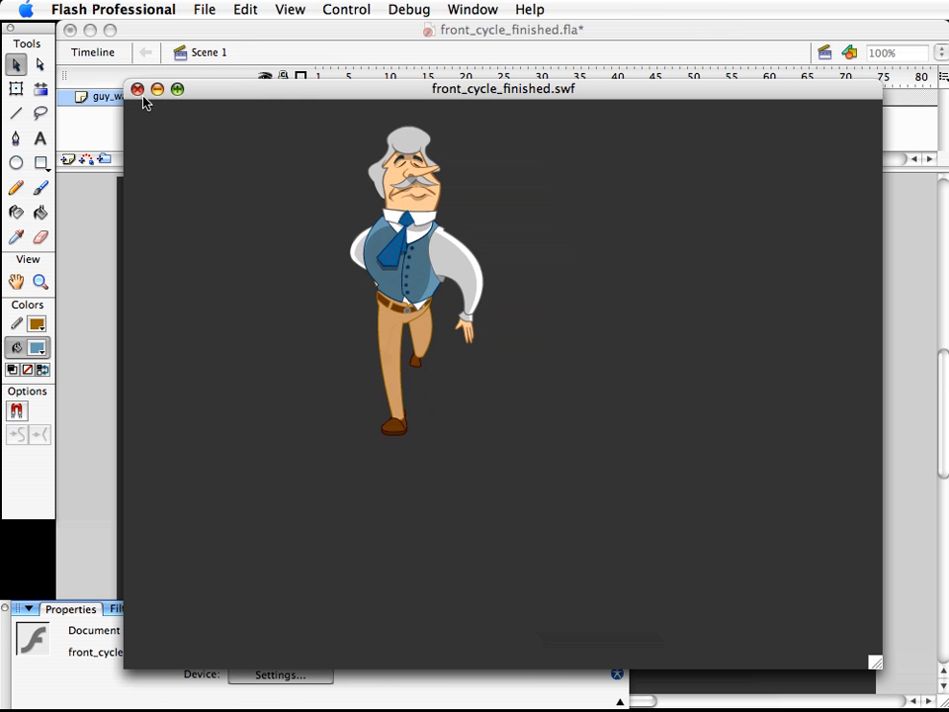
pyautogui.click(137, 89)
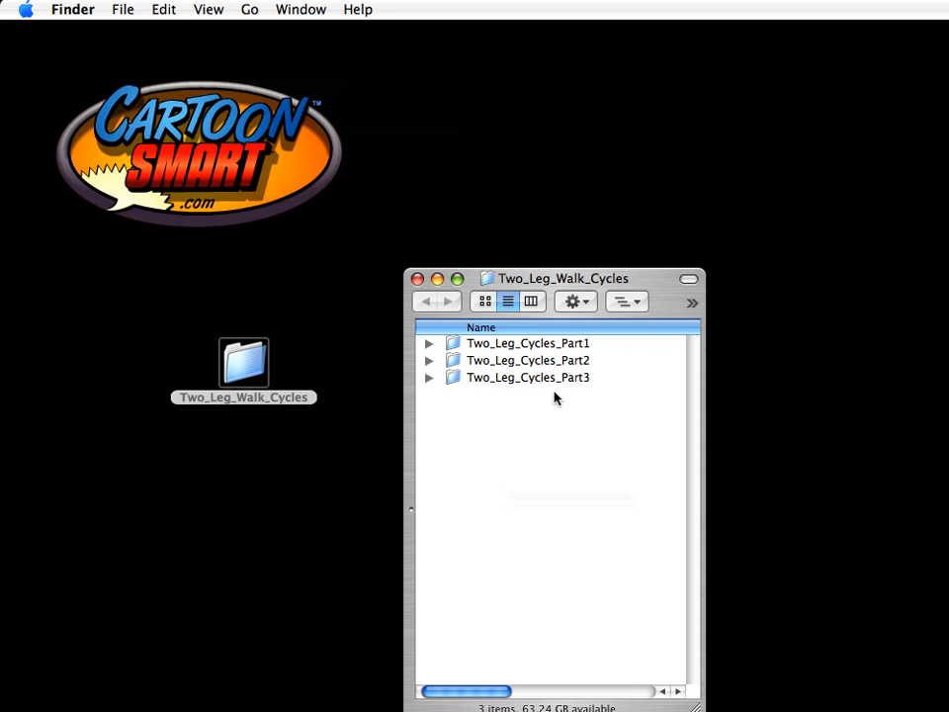
# - Switch to Finder and open sneaky_walk_start.fla from the Two_Leg_Cycles_Part3 folder
pyautogui.doubleClick(539, 377)
pyautogui.click(546, 452)
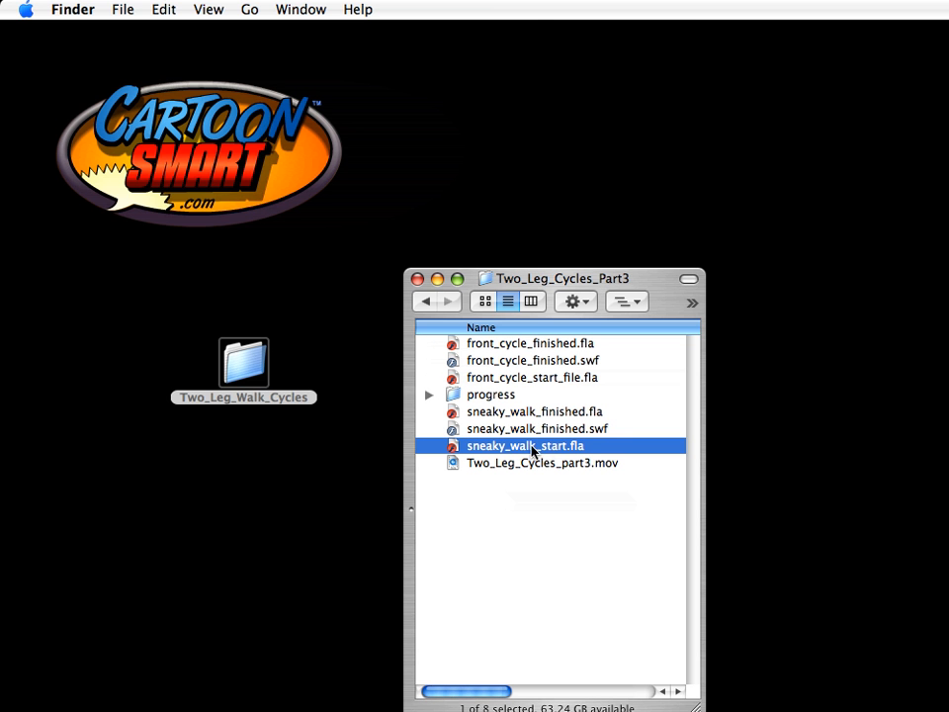
pyautogui.doubleClick(532, 450)
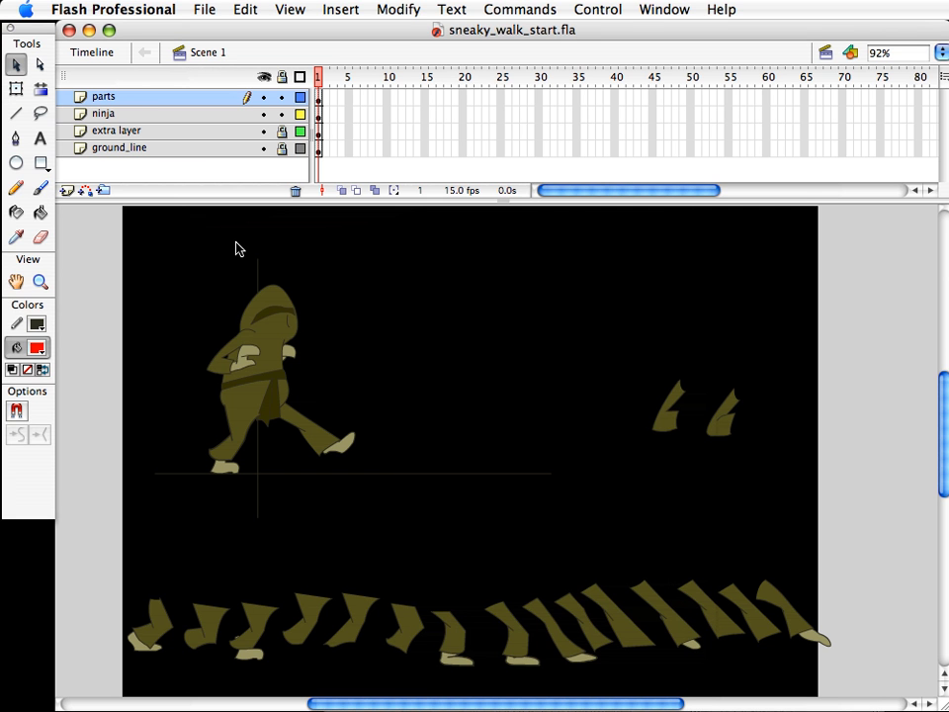
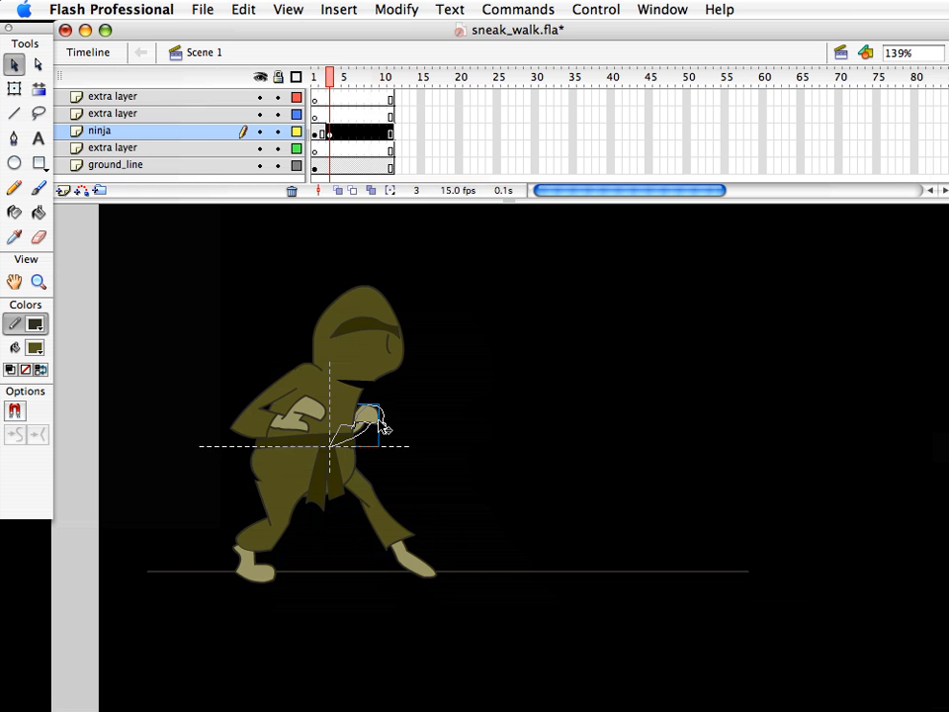
# - On frame 5 of the ninja layer, tilt the ninja's head slightly and move the far hand forward
pyautogui.click(397, 530)
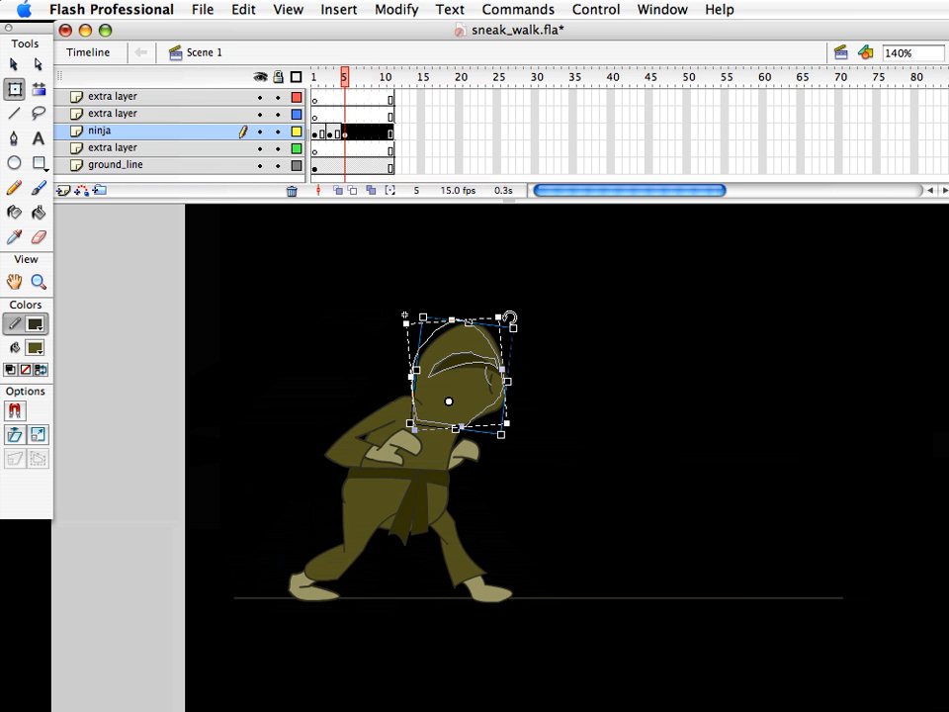
pyautogui.moveTo(510, 317); pyautogui.dragTo(501, 313)
pyautogui.click(378, 427)
pyautogui.keyDown('shift'); pyautogui.click(404, 453); pyautogui.keyUp('shift')
pyautogui.press('v')
pyautogui.moveTo(466, 453); pyautogui.dragTo(483, 451)
pyautogui.click(444, 467)
pyautogui.click(345, 81)
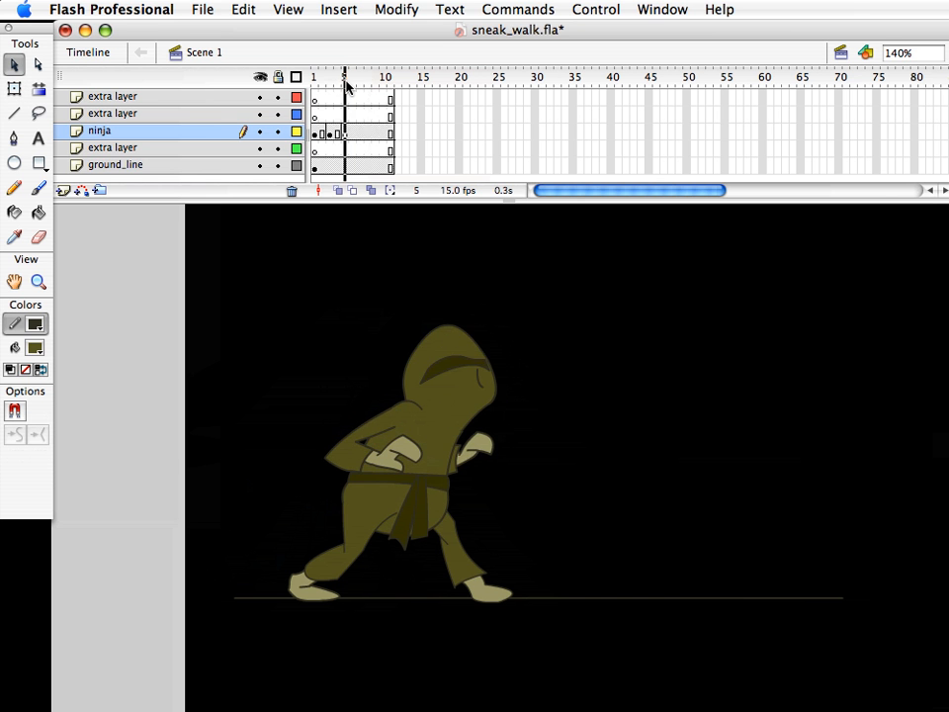
# - On frame 5, pull the ninja's front leg back under the body and bring in a bent pant leg for the rear leg
pyautogui.moveTo(445, 537); pyautogui.dragTo(485, 568)
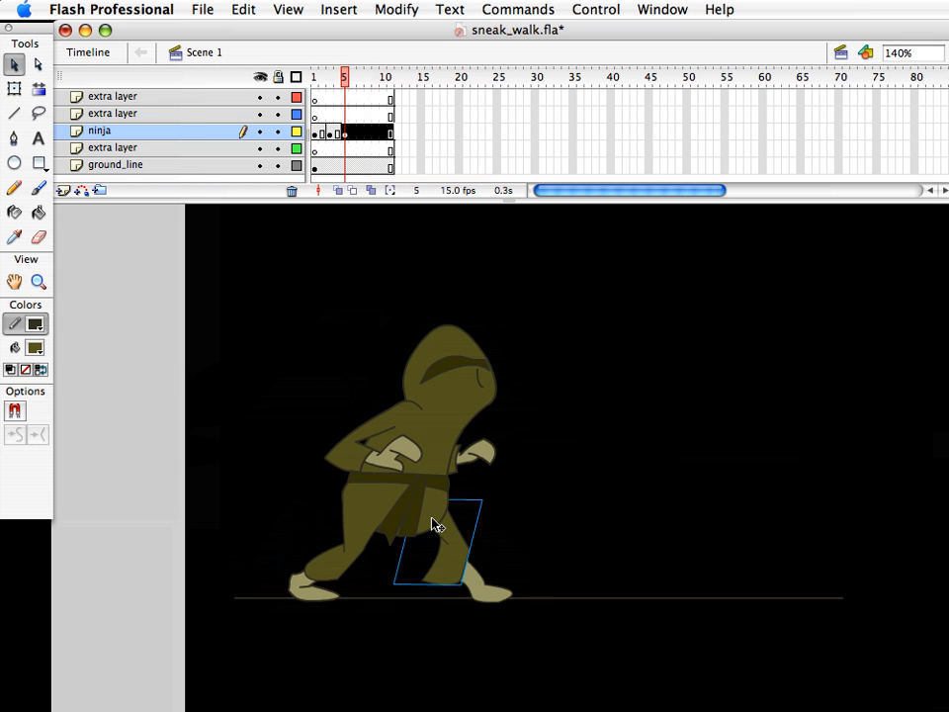
pyautogui.moveTo(432, 521)
pyautogui.mouseDown()
pyautogui.moveTo(434, 601)
pyautogui.moveTo(432, 540)
pyautogui.mouseUp()
pyautogui.click(329, 562)
pyautogui.press('q')
pyautogui.moveTo(346, 81); pyautogui.dragTo(384, 89)
pyautogui.press('v')
pyautogui.press('q')
pyautogui.press('v')
# - Reshape the pantleg5 symbol at the thigh and cuff, and return to the main scene
pyautogui.doubleClick(388, 510)
pyautogui.moveTo(394, 511); pyautogui.dragTo(409, 498)
pyautogui.moveTo(388, 577); pyautogui.dragTo(398, 573)
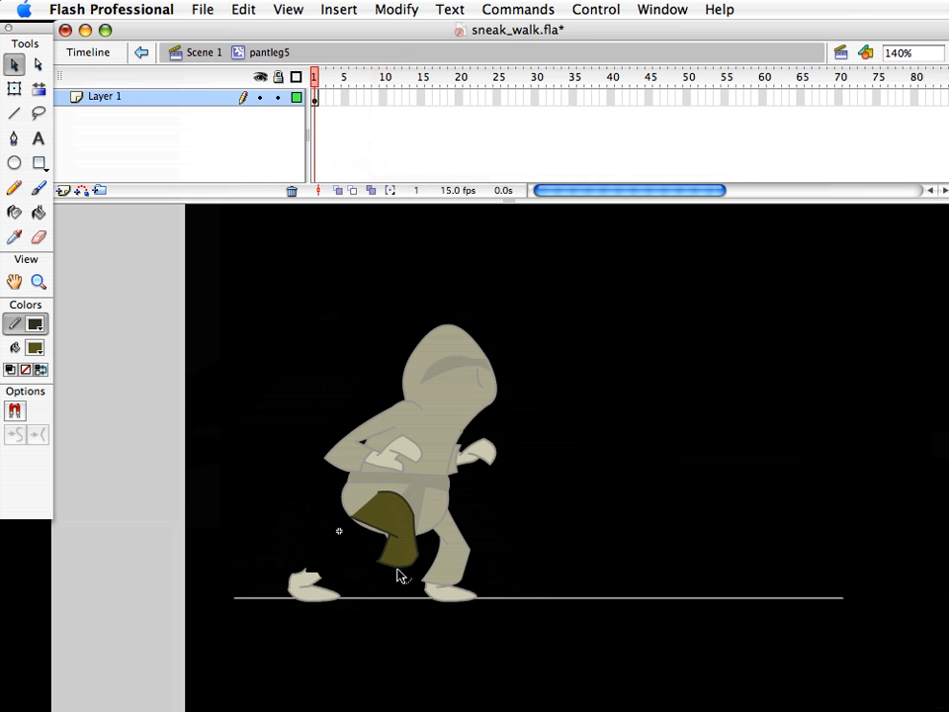
pyautogui.doubleClick(398, 576)
# - Move the rear foot under the cuff of the bent pant leg on frame 5, and scrub the frames to check it
pyautogui.moveTo(312, 590); pyautogui.dragTo(396, 577)
pyautogui.click(316, 87)
pyautogui.moveTo(316, 87); pyautogui.dragTo(352, 87)
pyautogui.click(406, 576)
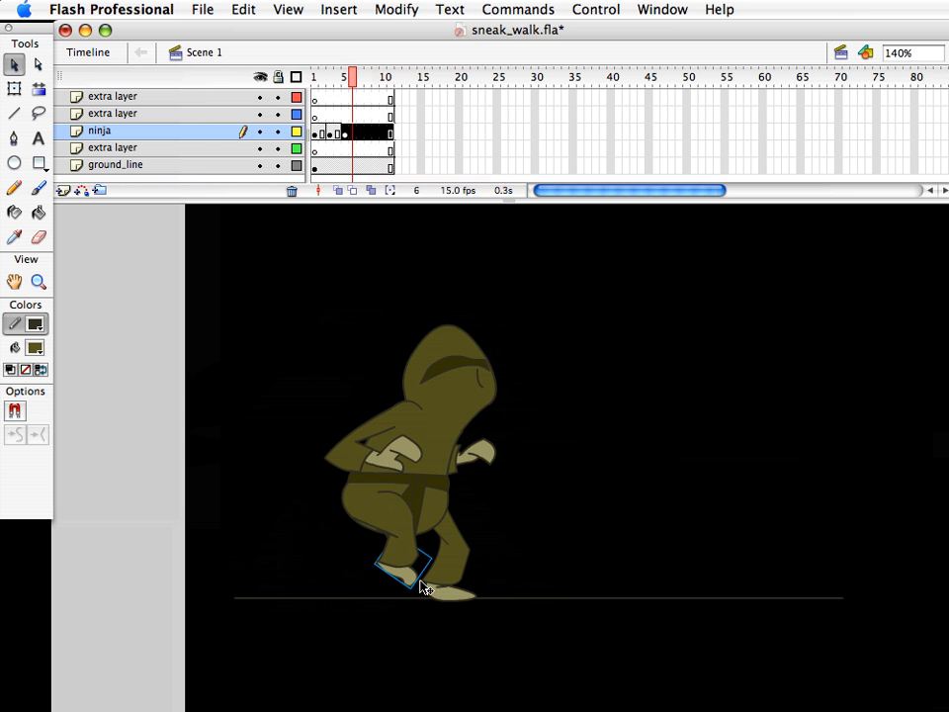
# - On the frame 7 keyframe, pose the ninja lower and leaning forward, with one knee raised and the other foot planted
pyautogui.press('.')
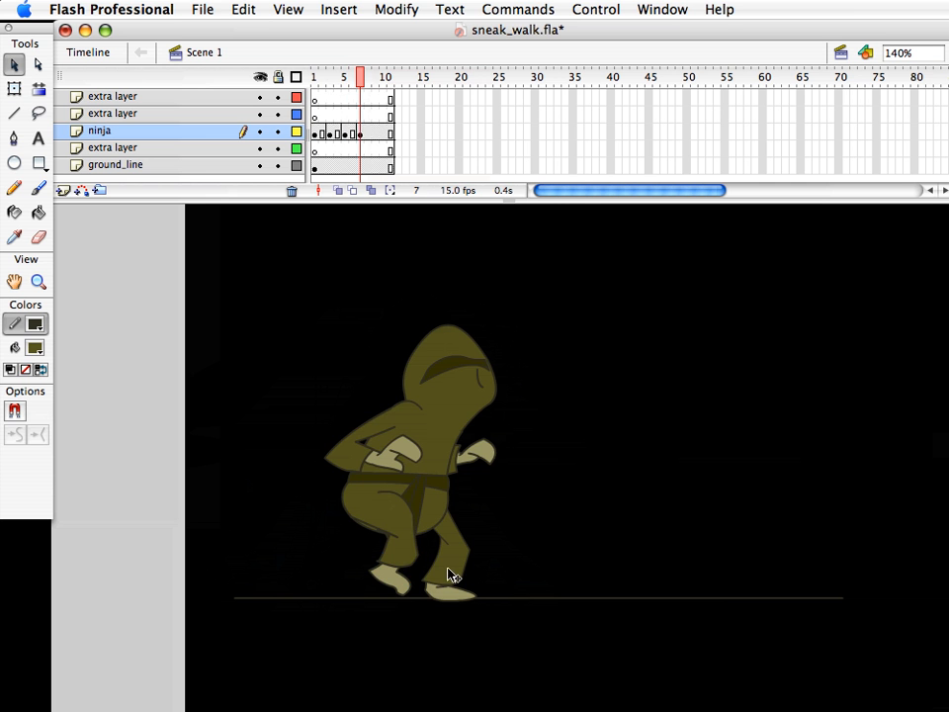
pyautogui.hotkey('ctrl', 'a')
pyautogui.press('q')
pyautogui.click(396, 572)
pyautogui.press('v')
# - On frame 7, raise the near elbow and reach the far hand forward, and level the raised foot
pyautogui.click(388, 473)
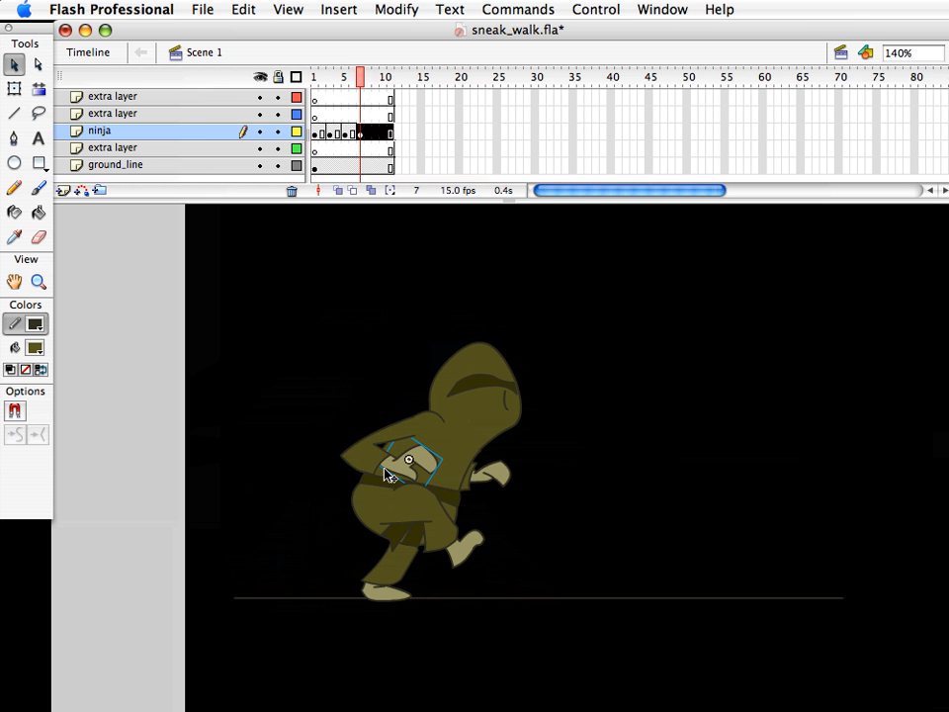
pyautogui.click(500, 463)
pyautogui.click(388, 457)
pyautogui.press('q')
pyautogui.press('v')
pyautogui.click(291, 317)
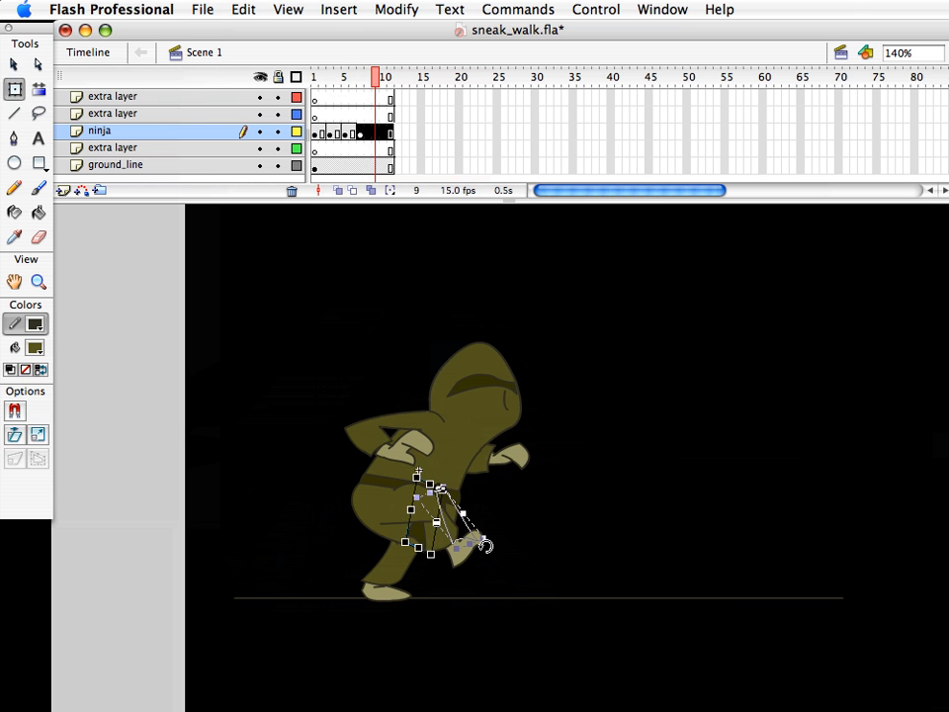
pyautogui.moveTo(471, 556); pyautogui.dragTo(471, 567)
pyautogui.click(343, 89)
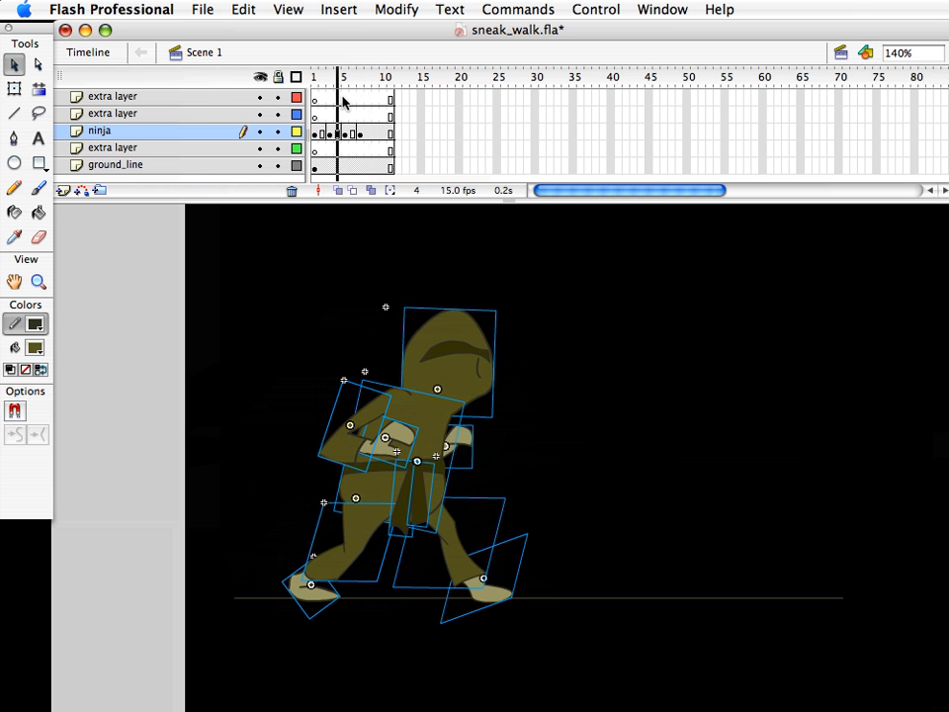
# - Draw a vertical guide line through the ninja on the extra layer beneath the ninja layer, and lock that layer
pyautogui.moveTo(258, 299)
pyautogui.mouseDown()
pyautogui.moveTo(308, 317)
pyautogui.moveTo(509, 558)
pyautogui.mouseUp()
pyautogui.moveTo(344, 77); pyautogui.dragTo(317, 91)
pyautogui.click(316, 152)
pyautogui.press('n')
pyautogui.moveTo(393, 269); pyautogui.dragTo(393, 666)
pyautogui.click(278, 148)
pyautogui.press('v')
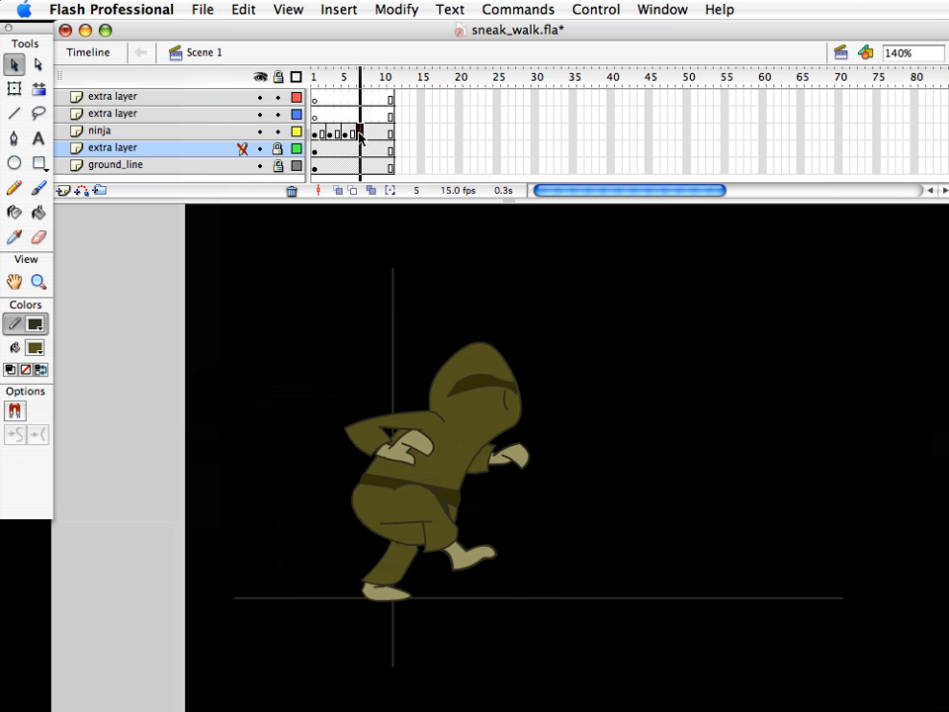
# - Insert a keyframe at frame 9 of the ninja layer and shift the whole ninja back along the ground line
pyautogui.moveTo(344, 77); pyautogui.dragTo(376, 138)
pyautogui.click(376, 135)
pyautogui.press('F6')
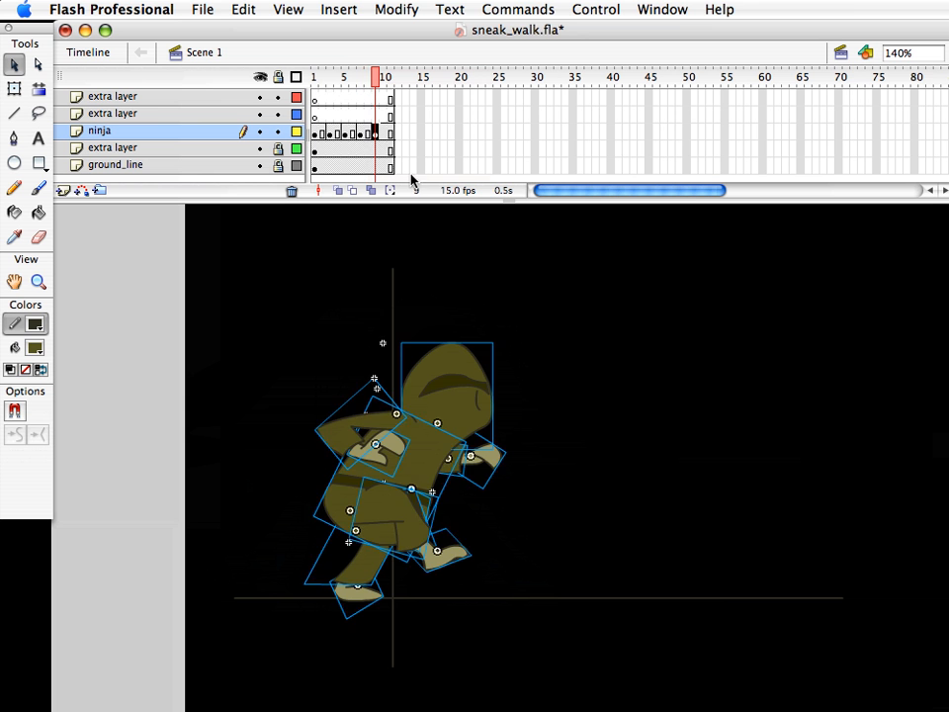
pyautogui.click(441, 223)
# - Bring the frame 1 pose onto frame 9 as a wide stepping stance, with the existing pose set aside for reference
pyautogui.moveTo(377, 78); pyautogui.dragTo(383, 113)
pyautogui.click(316, 134)
pyautogui.click(376, 135)
pyautogui.moveTo(567, 579); pyautogui.dragTo(300, 358)
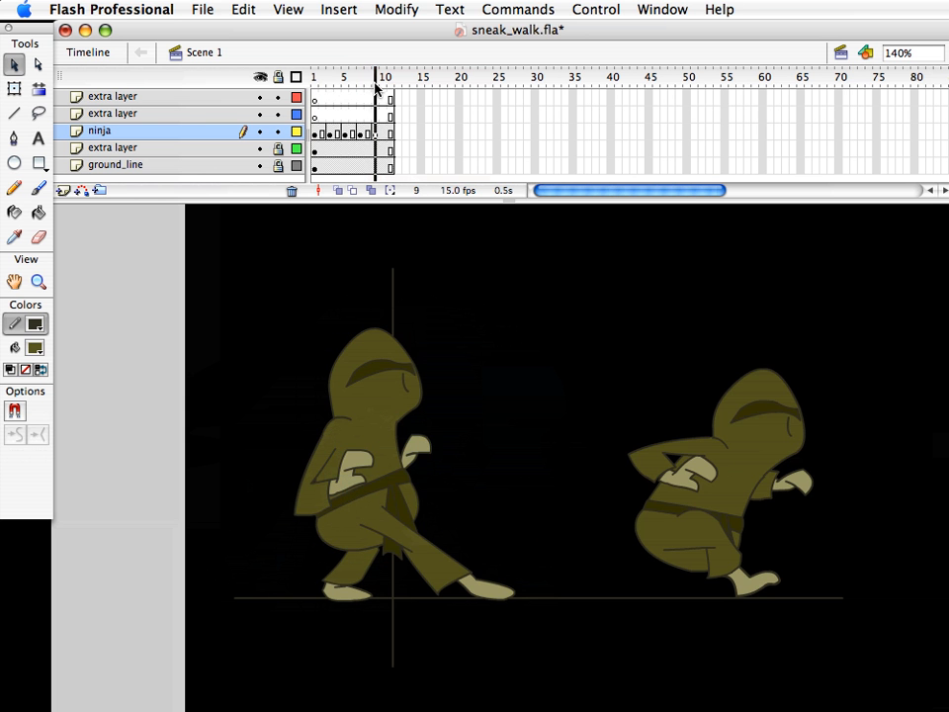
# - Rotate the ninja's head slightly back on frame 9
pyautogui.click(375, 366)
pyautogui.press('q')
pyautogui.moveTo(419, 322); pyautogui.dragTo(404, 317)
pyautogui.press('v')
pyautogui.click(375, 85)
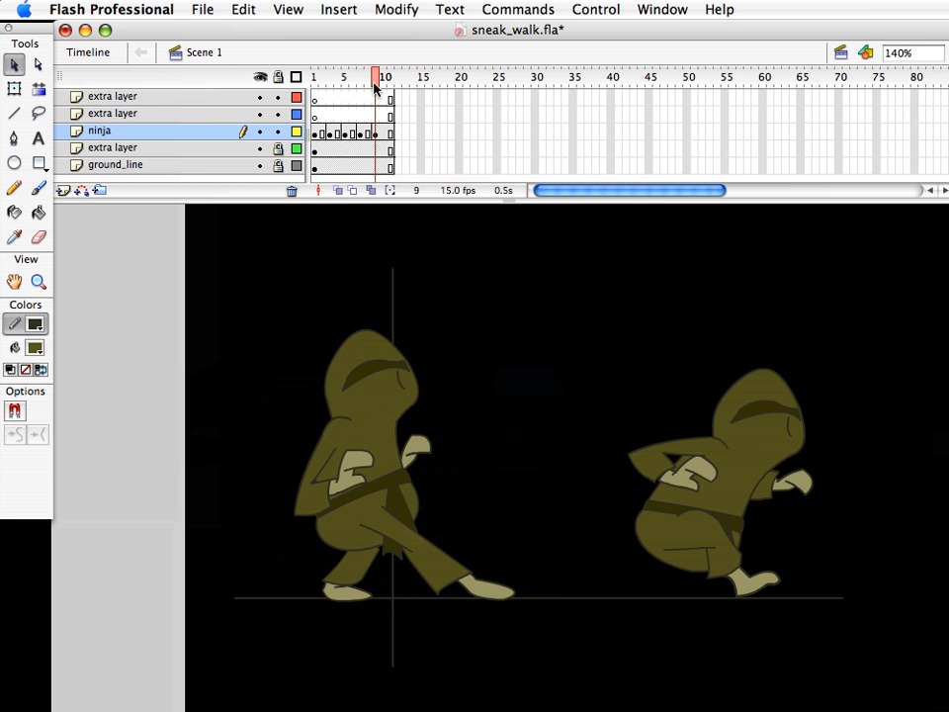
# - Move the rear foot and pant leg further back in the frame 9 pose, and scrub back to frame 1 to check
pyautogui.click(346, 591)
pyautogui.moveTo(376, 77); pyautogui.dragTo(391, 77)
pyautogui.press('q')
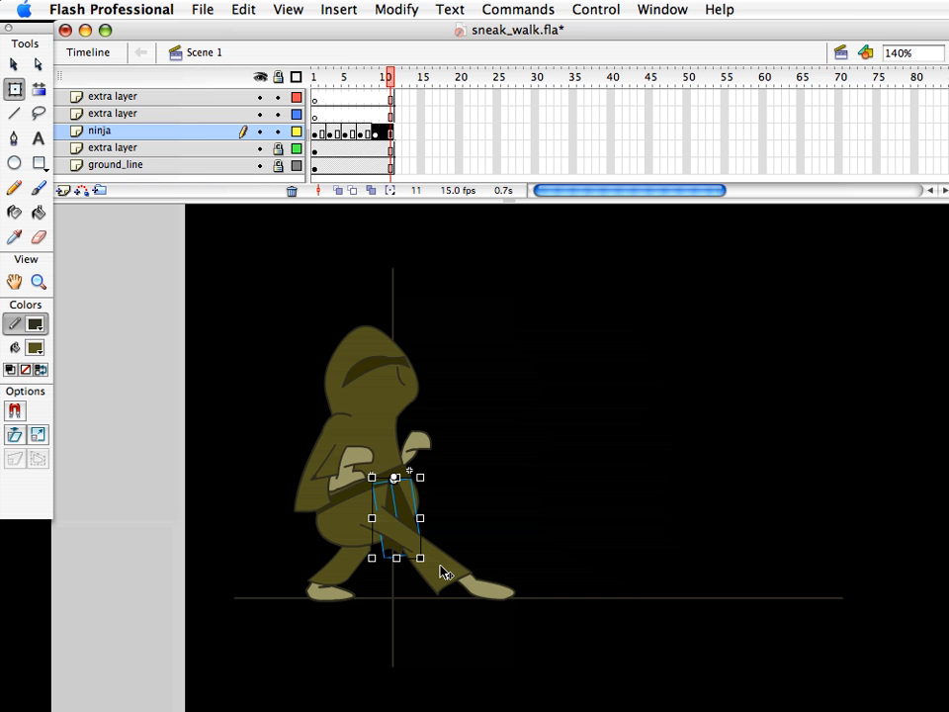
pyautogui.moveTo(391, 77); pyautogui.dragTo(317, 82)
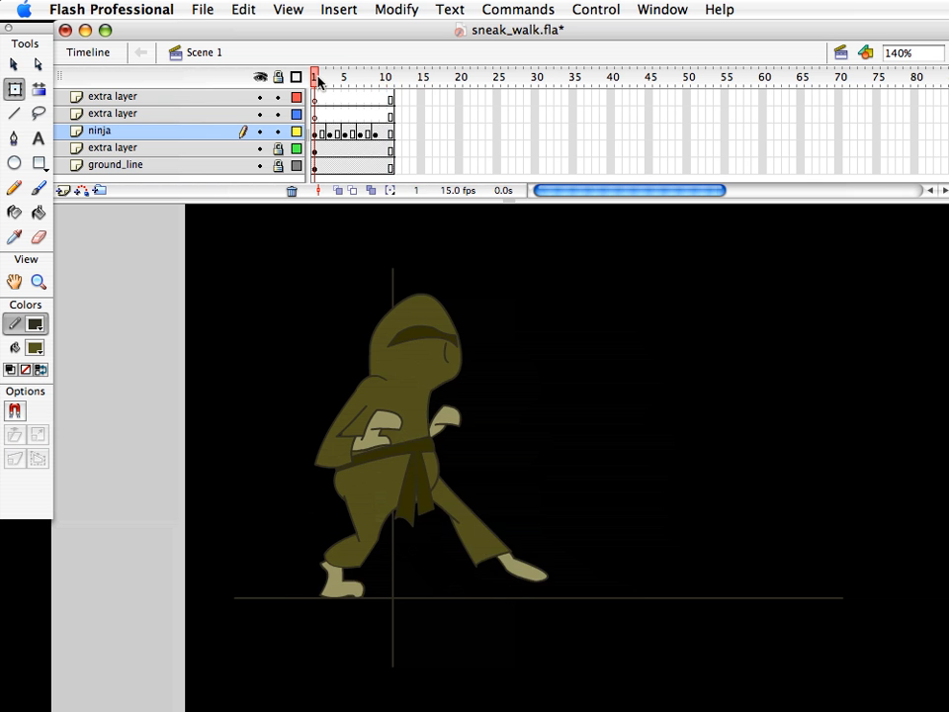
# - Insert a keyframe at frame 11 of the ninja layer, extend the timeline to frame 13, and plant the front foot on the ground line
pyautogui.click(388, 131)
pyautogui.press('F6')
pyautogui.press('F5')
pyautogui.press('F5')
pyautogui.click(500, 577)
pyautogui.press('v')
pyautogui.click(479, 598)
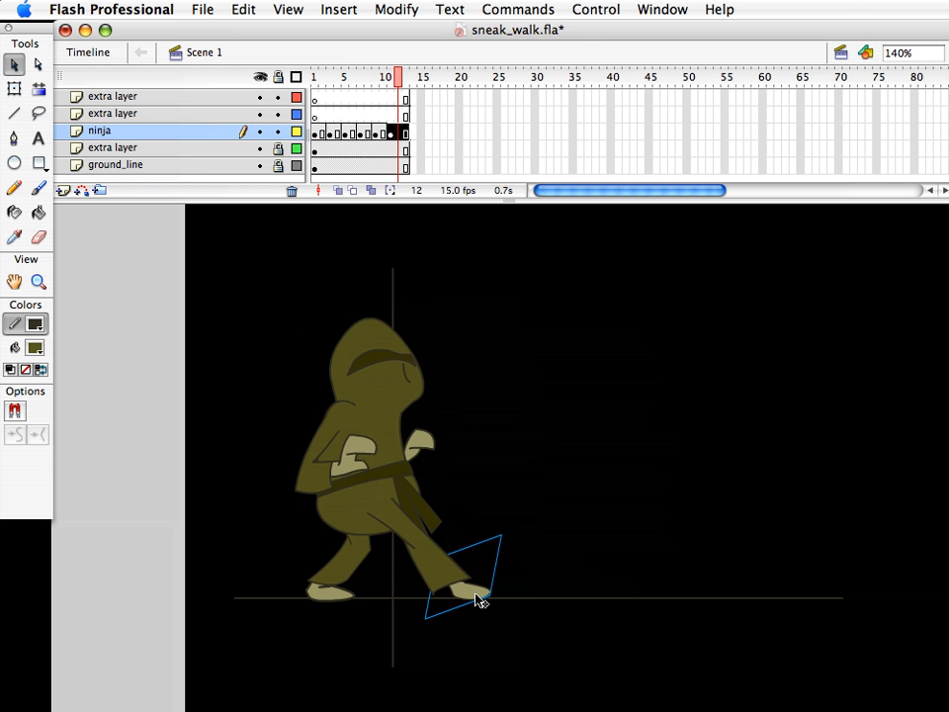
# - Adjust the upper body and front leg in the frame 11 pose, bending the front pant leg in the pantleg6 symbol
pyautogui.click(319, 450)
pyautogui.press('q')
pyautogui.press('v')
pyautogui.moveTo(391, 81); pyautogui.dragTo(352, 97)
pyautogui.click(448, 362)
pyautogui.click(420, 549)
pyautogui.click(404, 132)
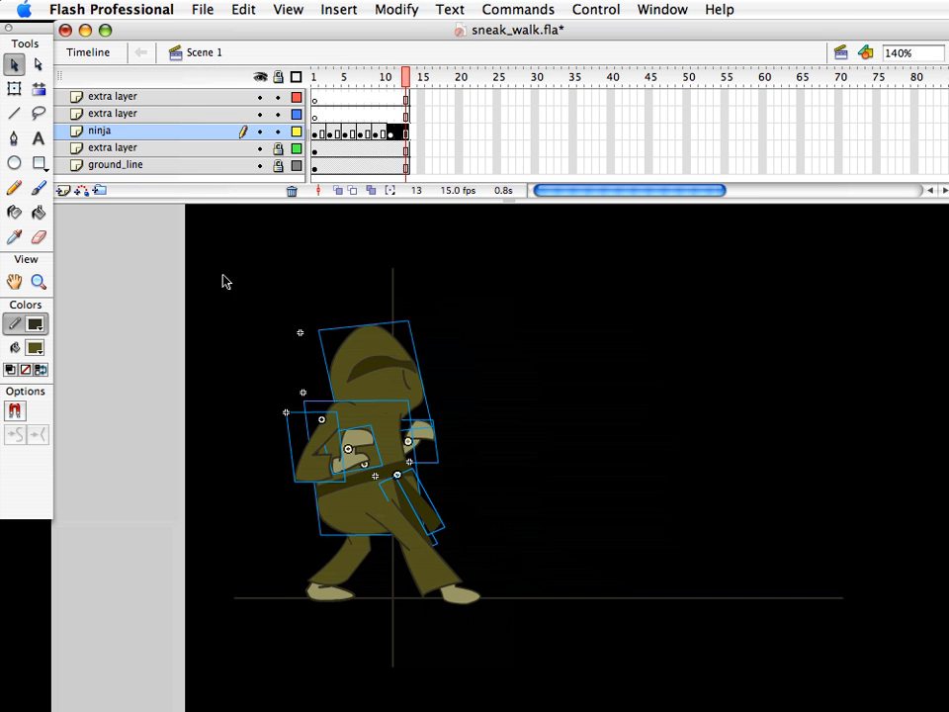
pyautogui.doubleClick(425, 534)
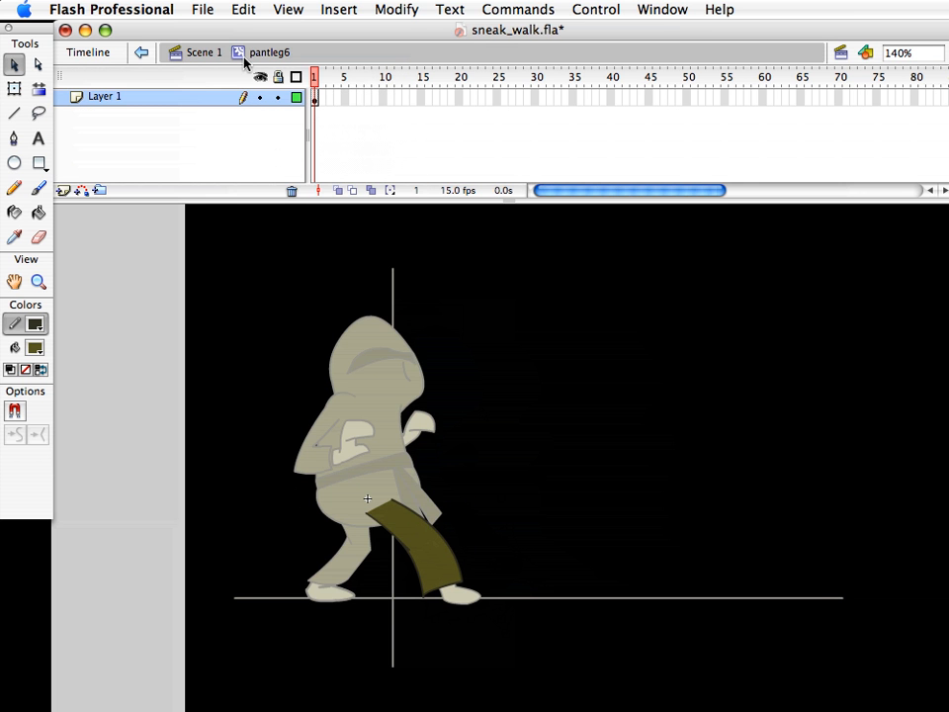
pyautogui.click(200, 52)
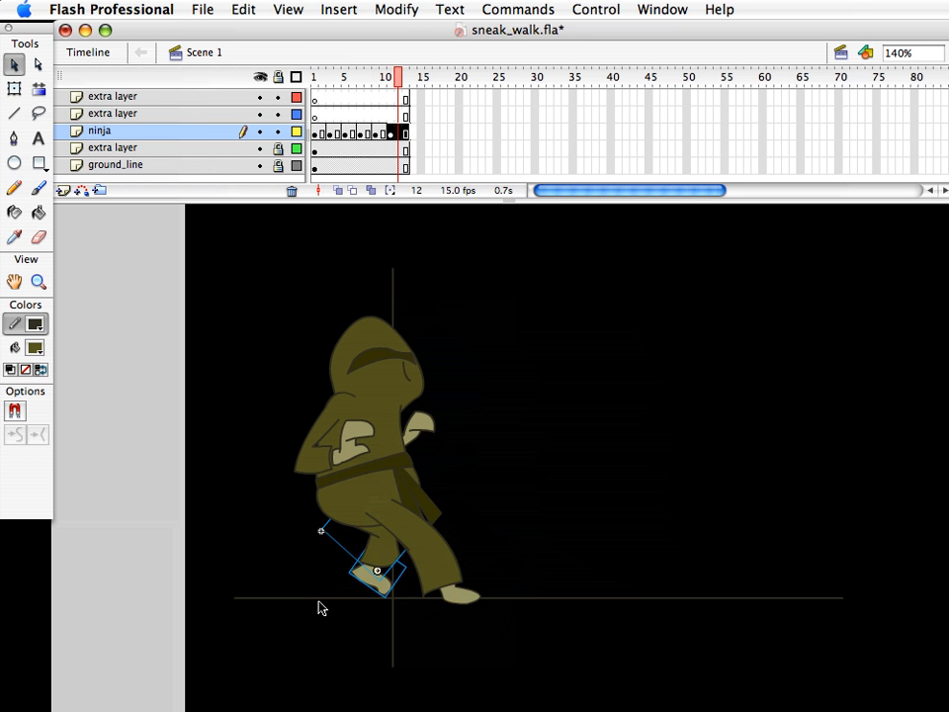
# - Swing the rear leg forward beneath the body and reshape the foot's upper outline in the foot4 symbol
pyautogui.press(',')
pyautogui.press('.')
pyautogui.press('q')
pyautogui.press('v')
pyautogui.doubleClick(416, 546)
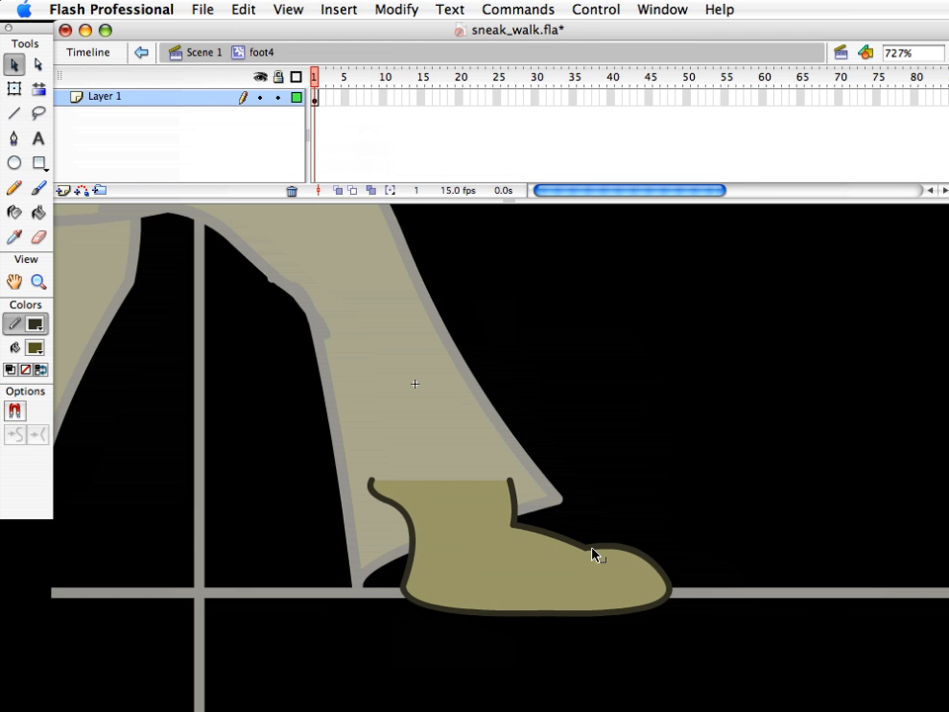
pyautogui.moveTo(596, 554); pyautogui.dragTo(625, 555)
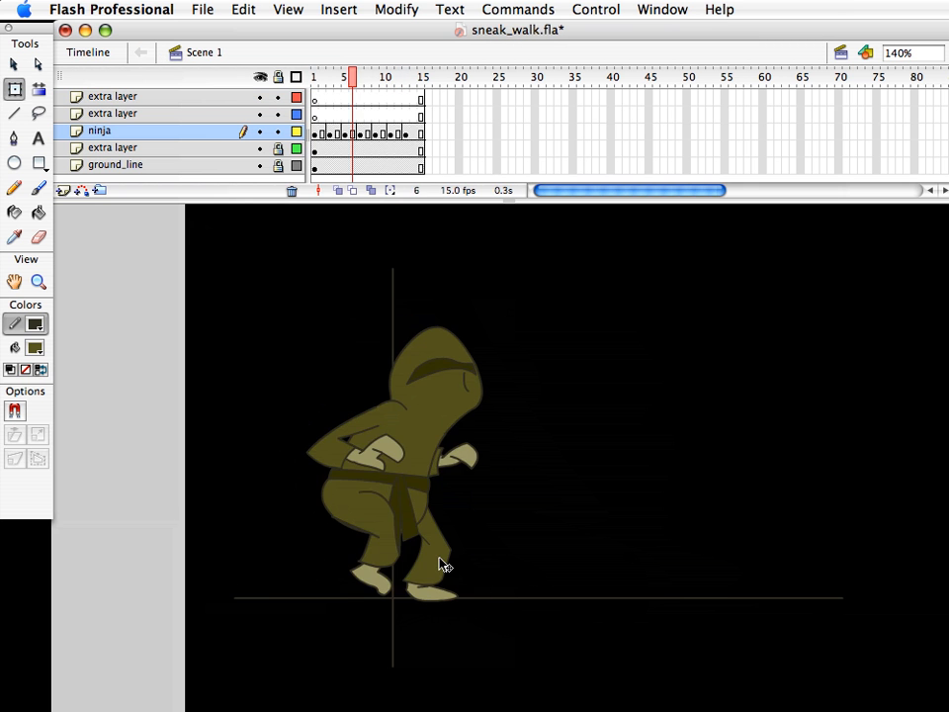
# - Shift the front pant leg slightly back over its foot in the frame 13 pose
pyautogui.press('v')
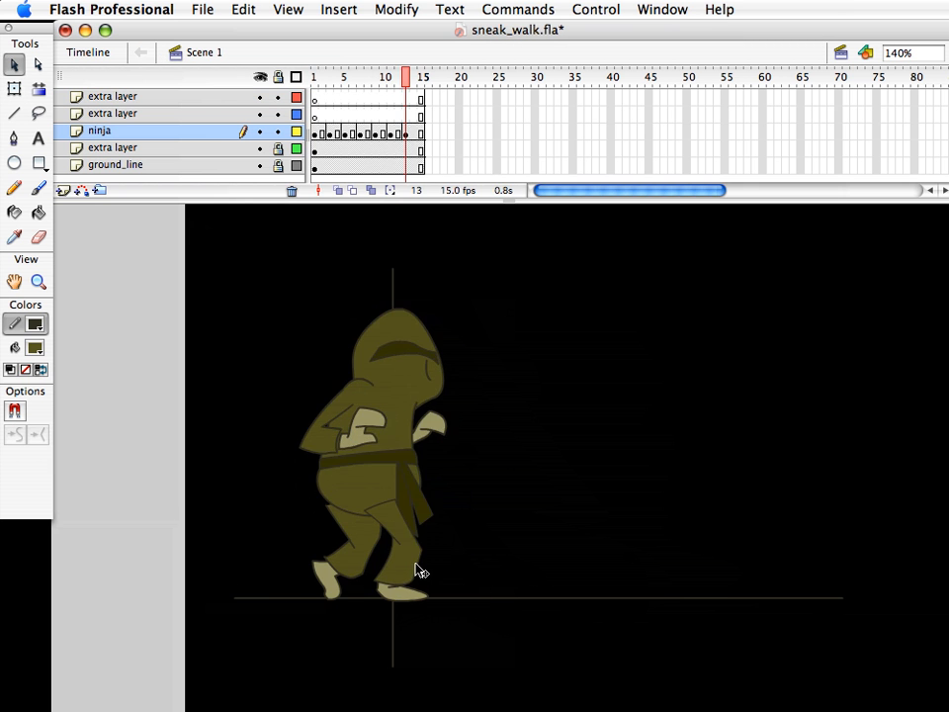
pyautogui.click(420, 572)
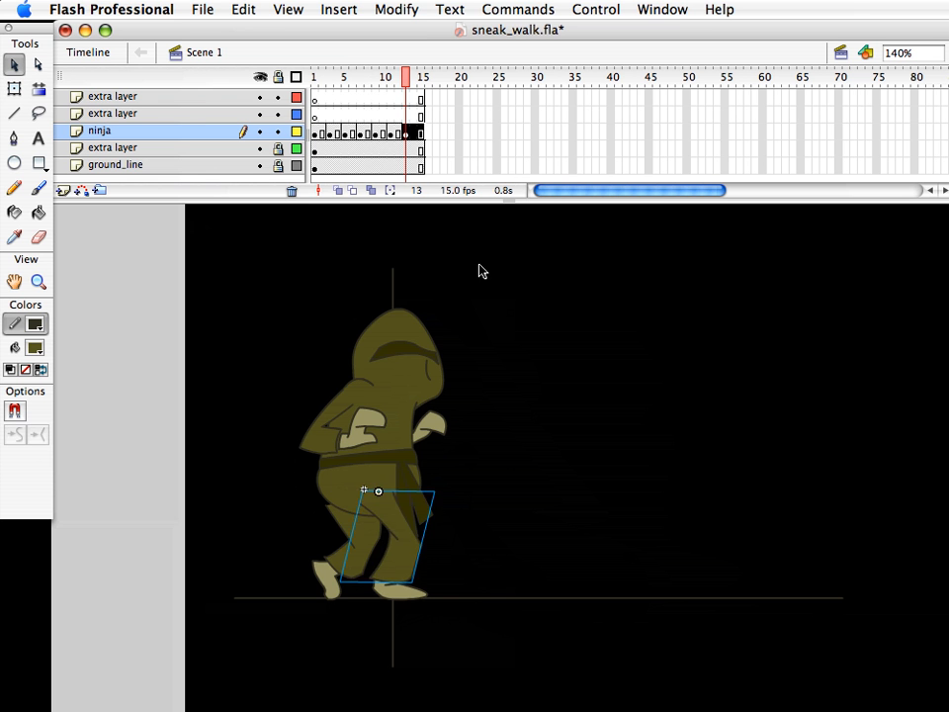
pyautogui.click(376, 91)
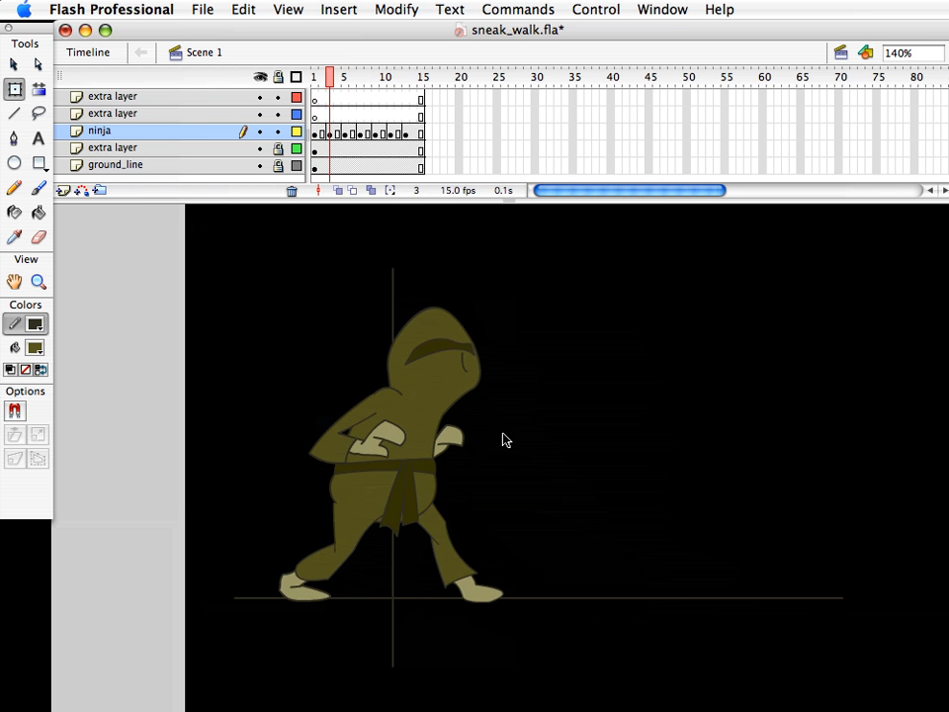
# - Lift the rear foot forward beneath the body and tilt the head back in the frame 13 pose, comparing with earlier frames
pyautogui.press('.')
pyautogui.press('.')
pyautogui.press('.')
pyautogui.click(380, 445)
pyautogui.press(',')
pyautogui.press('Return')
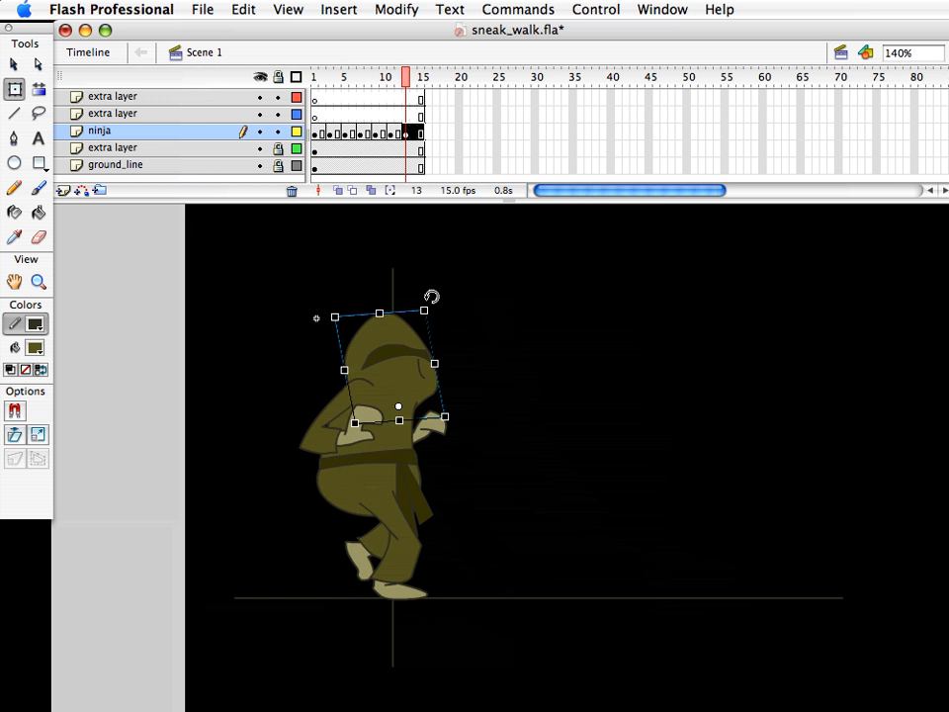
# - Build the frame 15 pose around the wide-stance rear pant leg and foot, and play the cycle
pyautogui.press('v')
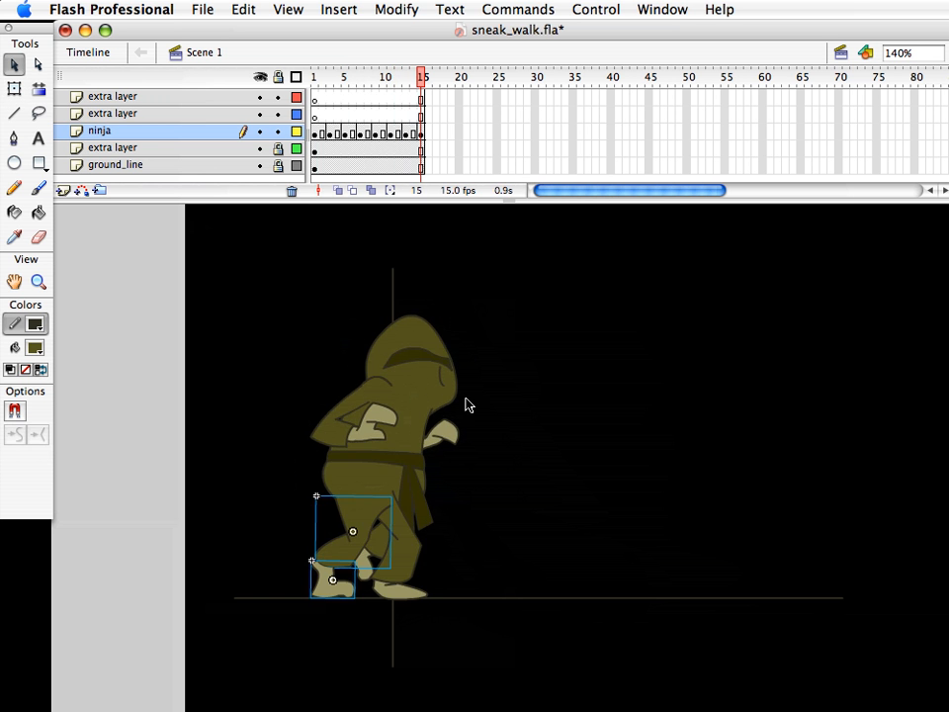
pyautogui.click(434, 555)
pyautogui.press('q')
pyautogui.click(414, 498)
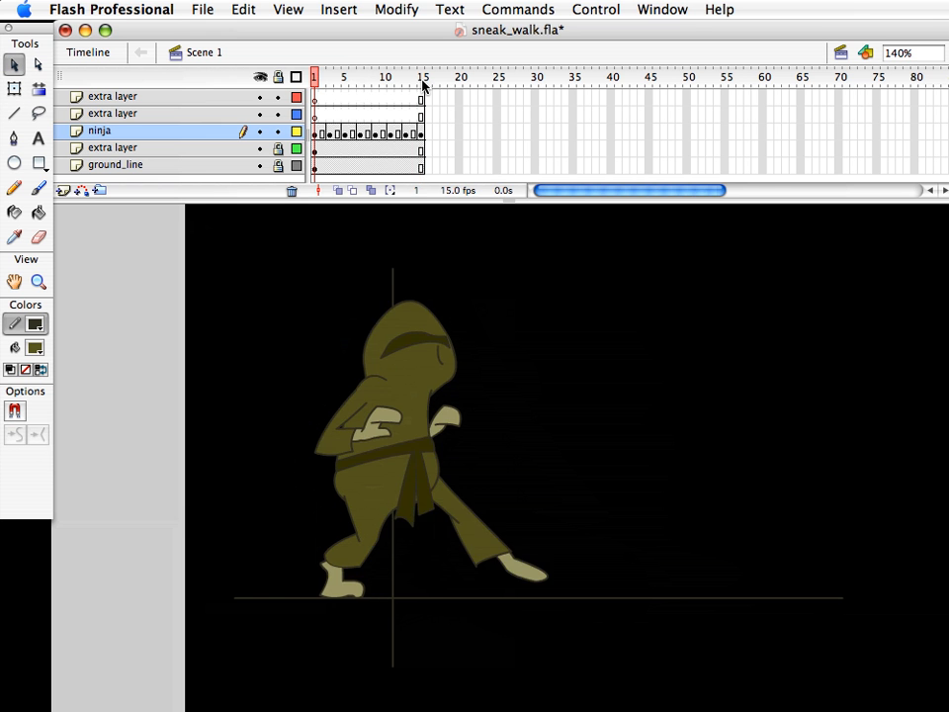
pyautogui.press('Return')
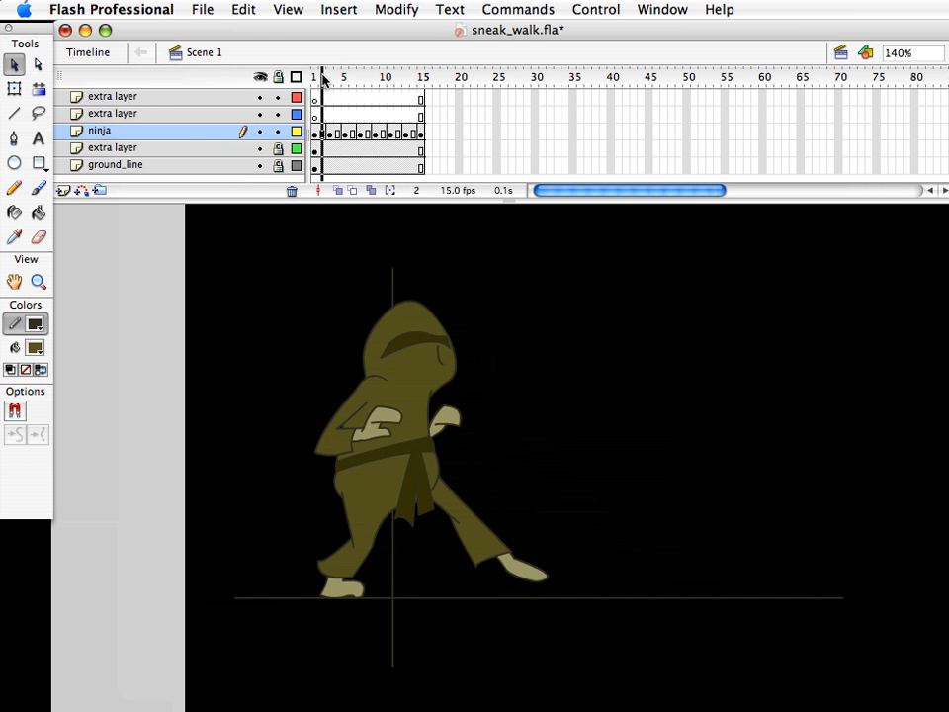
# - Set the rear sleeve's symbol to arm1 in the frame 11 pose and scrub through the cycle to check it
pyautogui.moveTo(323, 87); pyautogui.dragTo(449, 87)
pyautogui.click(510, 560)
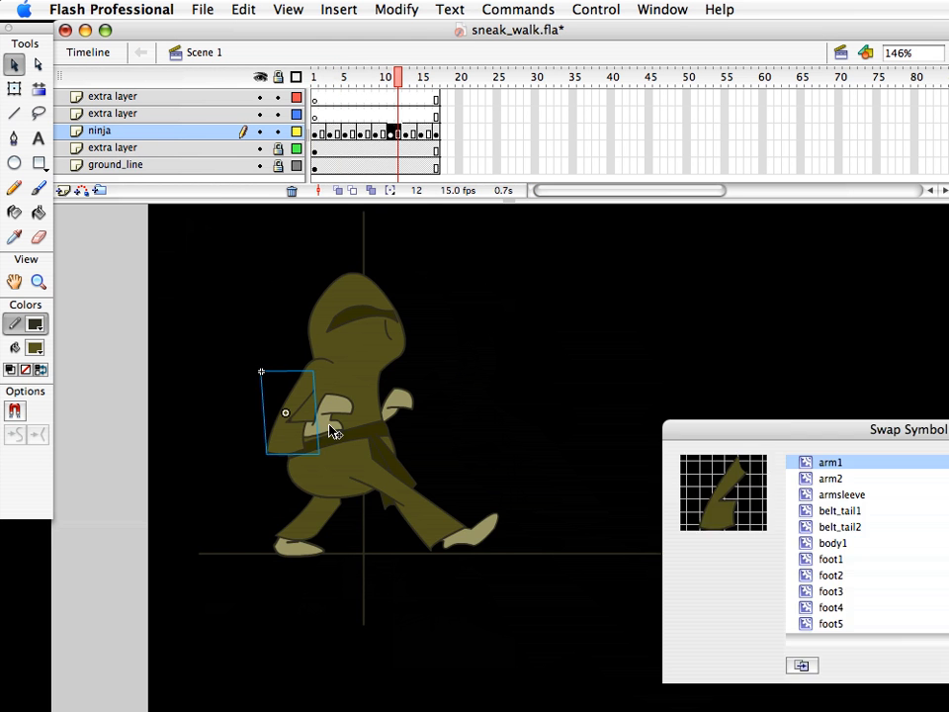
pyautogui.press('Return')
pyautogui.click(313, 77)
pyautogui.click(367, 87)
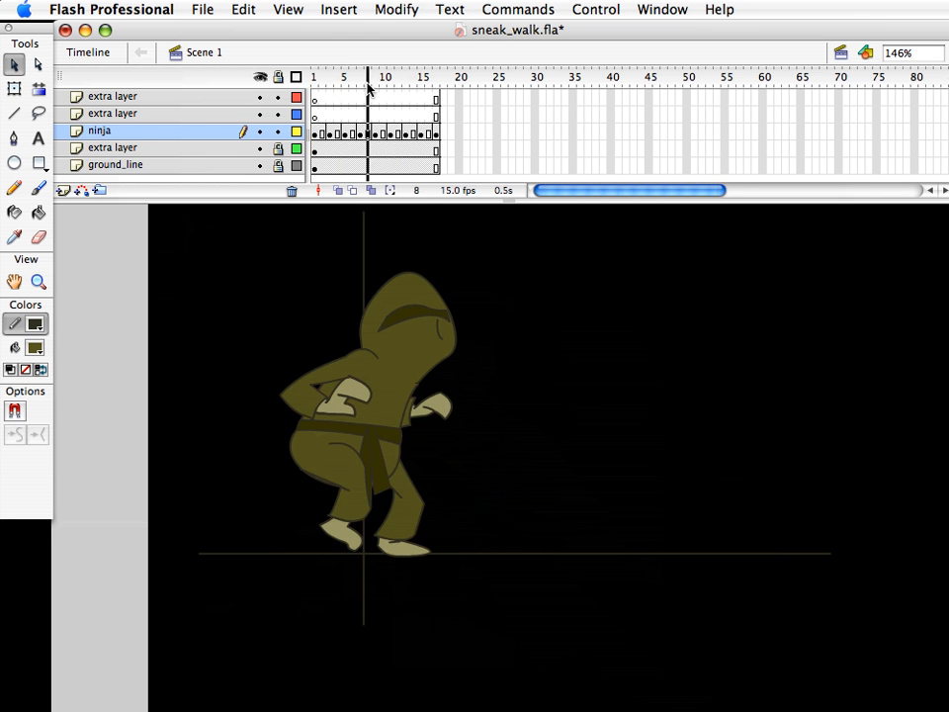
pyautogui.moveTo(368, 89); pyautogui.dragTo(317, 91)
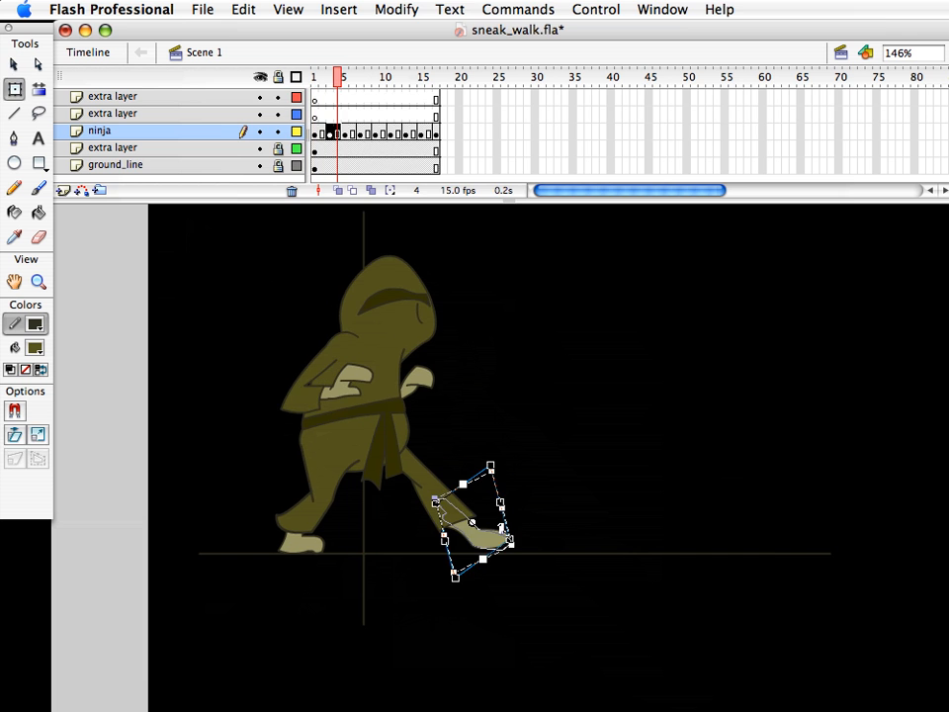
# - Preview the movie, and rotate the front foot upward in the frame 1 pose
pyautogui.hotkey('ctrl', 'Return')
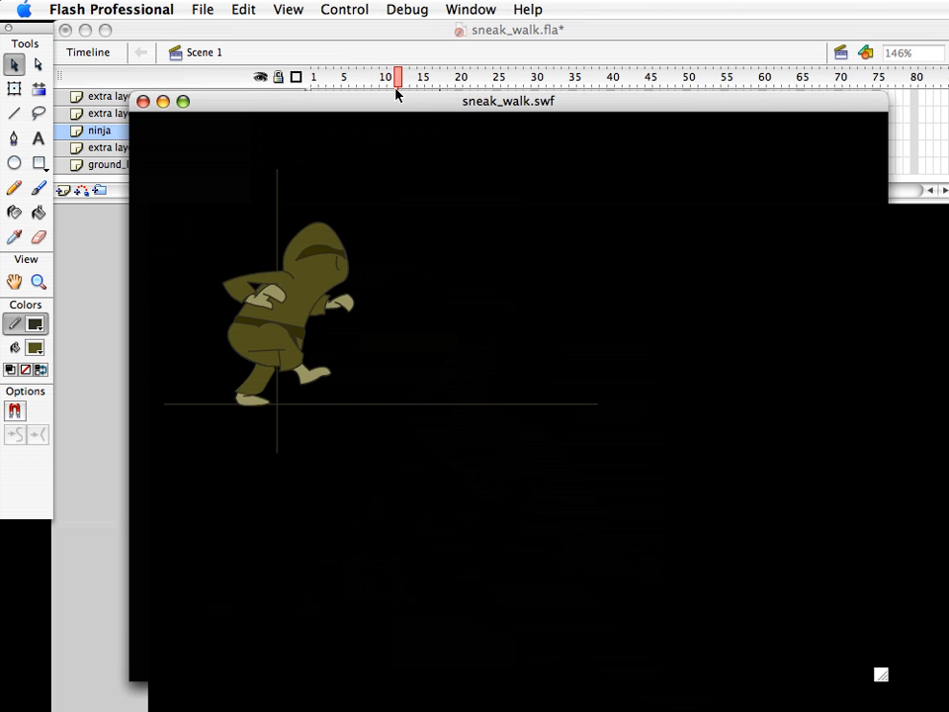
pyautogui.press('super+w')
pyautogui.moveTo(397, 87); pyautogui.dragTo(317, 89)
pyautogui.click(501, 521)
pyautogui.press('q')
pyautogui.moveTo(542, 531); pyautogui.dragTo(547, 494)
# - Add two frames to the timeline at frame 11, extending it to frame 19, and select the ninja's frame 11 pose
pyautogui.click(390, 85)
pyautogui.press('F5')
pyautogui.press('F5')
pyautogui.click(390, 132)
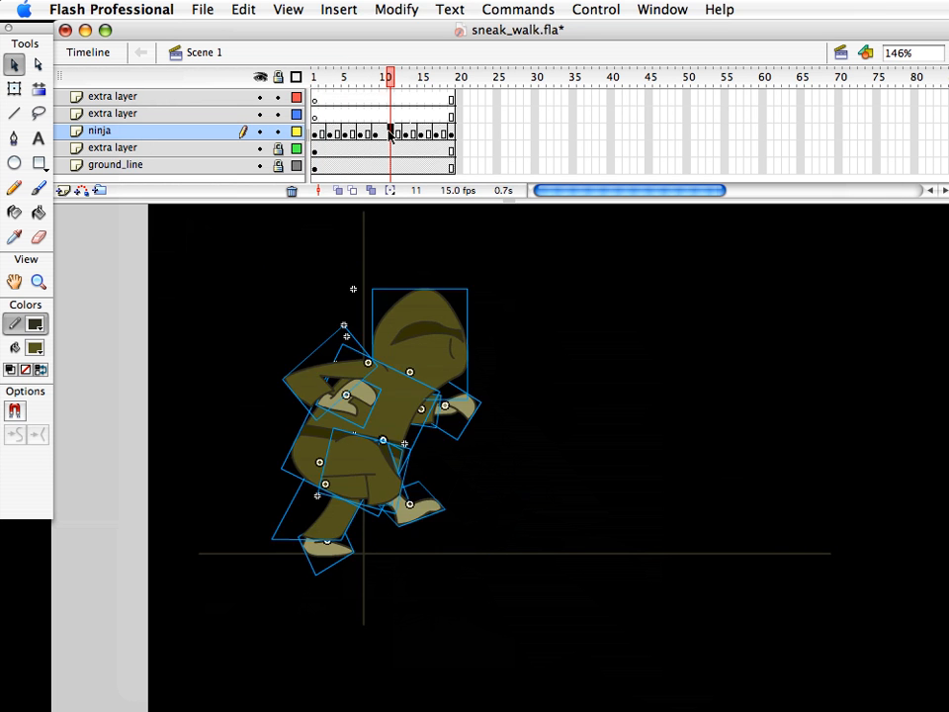
# - Straighten and shift the upper body back in the frame 11 pose, and move the planted leg and foot back with it
pyautogui.moveTo(232, 253); pyautogui.dragTo(632, 512)
pyautogui.click(398, 132)
pyautogui.click(331, 524)
pyautogui.keyDown('shift'); pyautogui.click(328, 552); pyautogui.keyUp('shift')
pyautogui.press('q')
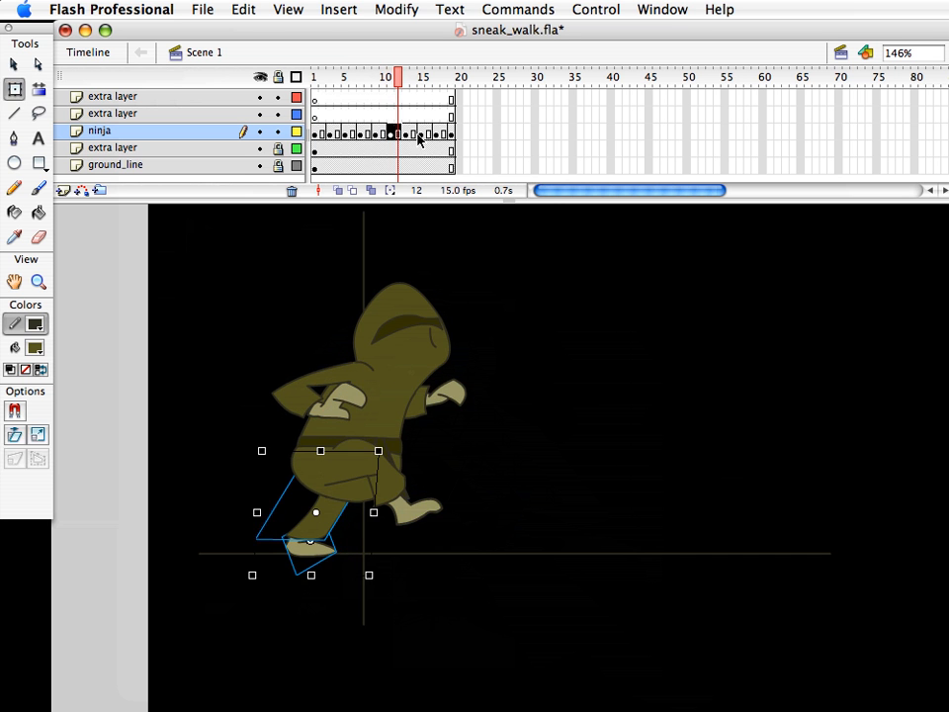
# - Give the frame 11 pose an extended front leg from the following pose and rotate its foot so the toes point up
pyautogui.click(407, 132)
pyautogui.press('v')
pyautogui.click(426, 513)
pyautogui.click(392, 132)
pyautogui.click(460, 505)
pyautogui.moveTo(488, 489); pyautogui.dragTo(476, 463)
pyautogui.click(445, 508)
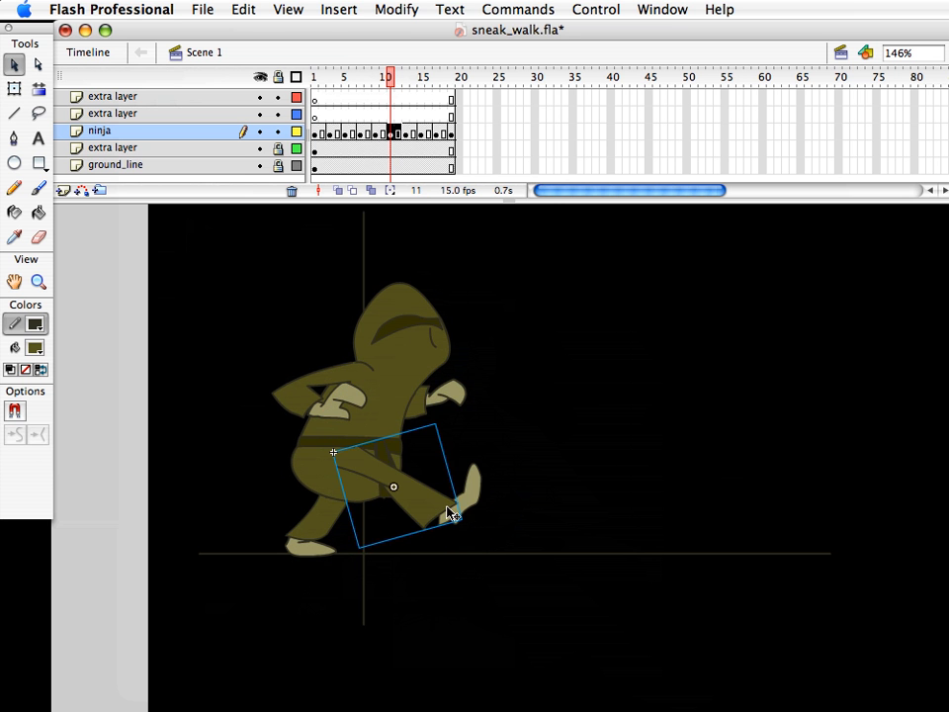
# - Duplicate the front pant leg's symbol as pantleg11 and start bending its outline at the knee
pyautogui.rightClick(445, 507)
pyautogui.press('Return')
pyautogui.doubleClick(430, 509)
pyautogui.click(204, 52)
pyautogui.doubleClick(401, 489)
pyautogui.moveTo(385, 499); pyautogui.dragTo(392, 487)
pyautogui.click(204, 53)
# - Move the raised front foot back to meet the leg and refine the curve of the pantleg11 symbol
pyautogui.moveTo(470, 491); pyautogui.dragTo(460, 490)
pyautogui.doubleClick(423, 504)
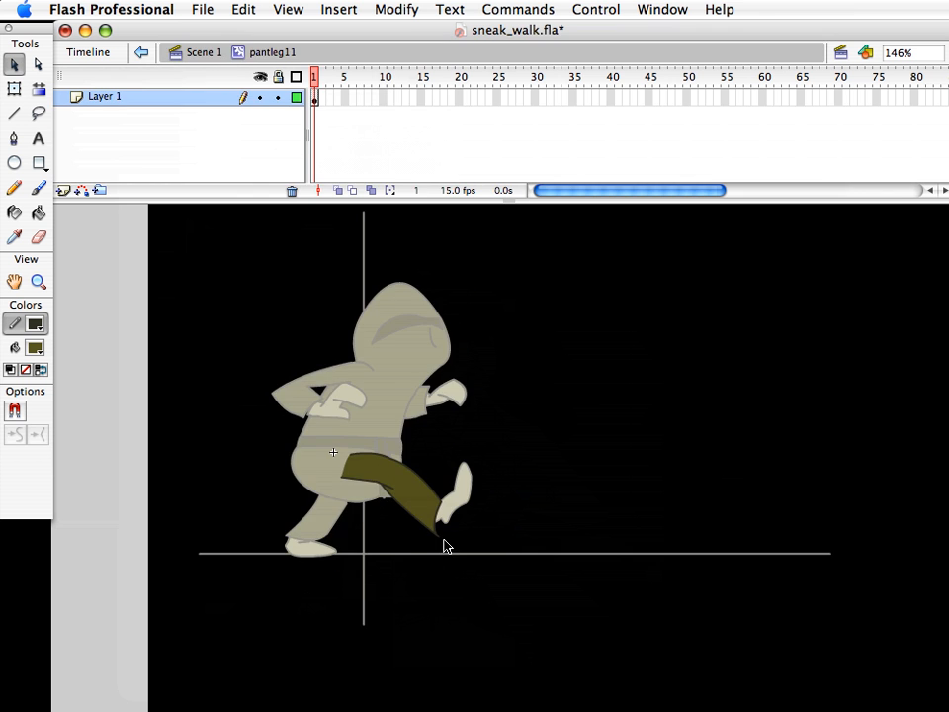
pyautogui.moveTo(346, 455); pyautogui.dragTo(351, 462)
pyautogui.moveTo(426, 476); pyautogui.dragTo(421, 482)
pyautogui.click(204, 52)
# - Duplicate the foot3 symbol used for the front foot in the frame 15 pose
pyautogui.moveTo(391, 77); pyautogui.dragTo(439, 103)
pyautogui.click(428, 132)
pyautogui.rightClick(427, 546)
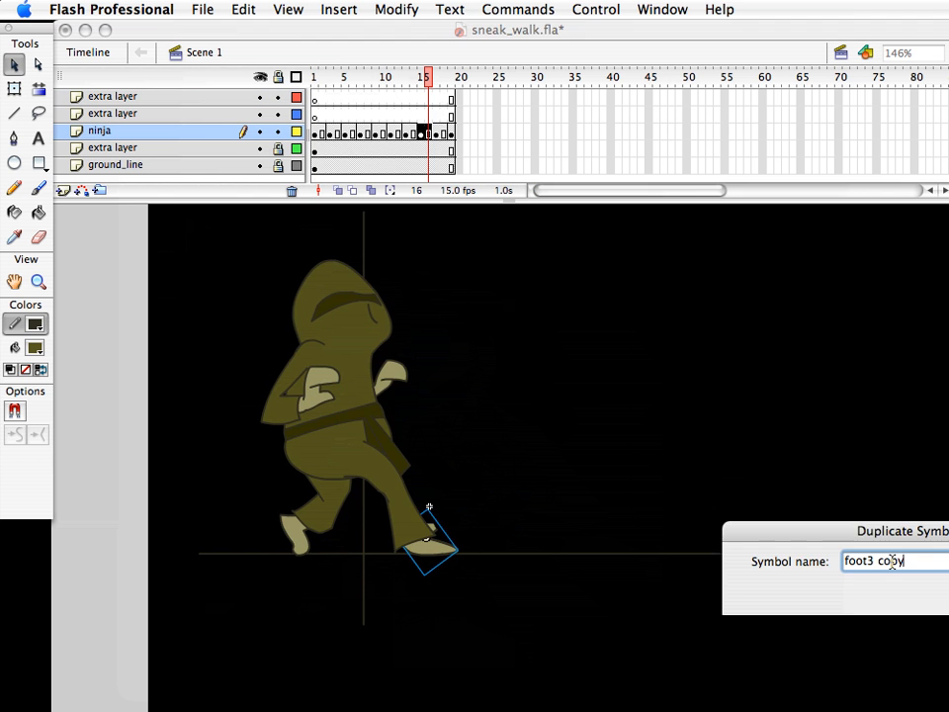
pyautogui.press('Return')
# - Save the file, scrub through the sneak cycle, and test the movie
pyautogui.press('super+s')
pyautogui.moveTo(360, 127); pyautogui.dragTo(442, 123)
pyautogui.press('super+Return')
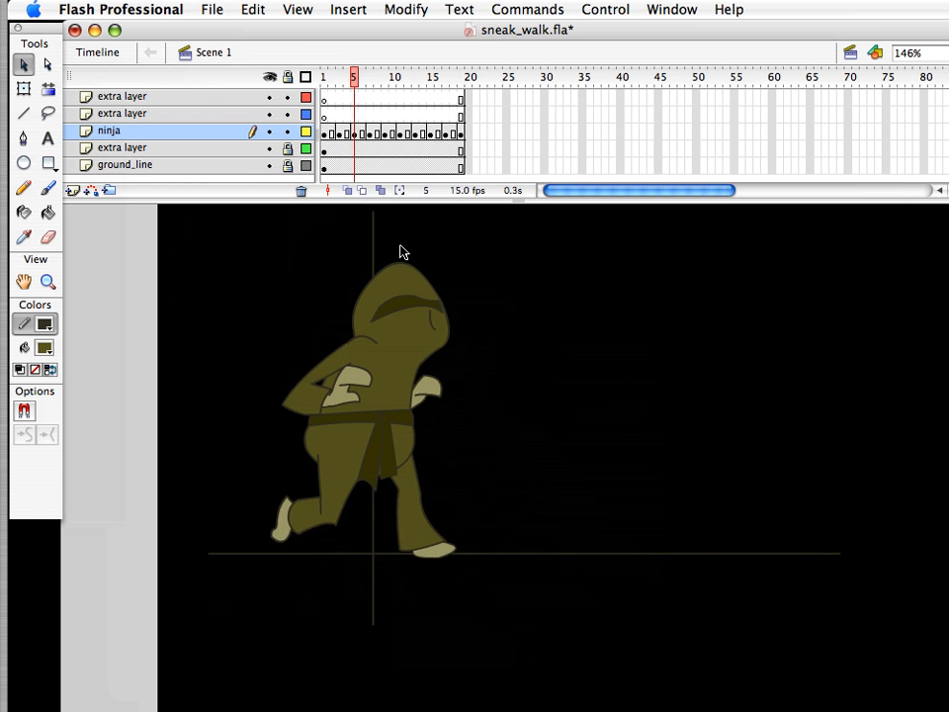
# - Scrub through the cycle to its last frame and adjust the ninja's head
pyautogui.click(439, 266)
pyautogui.click(391, 85)
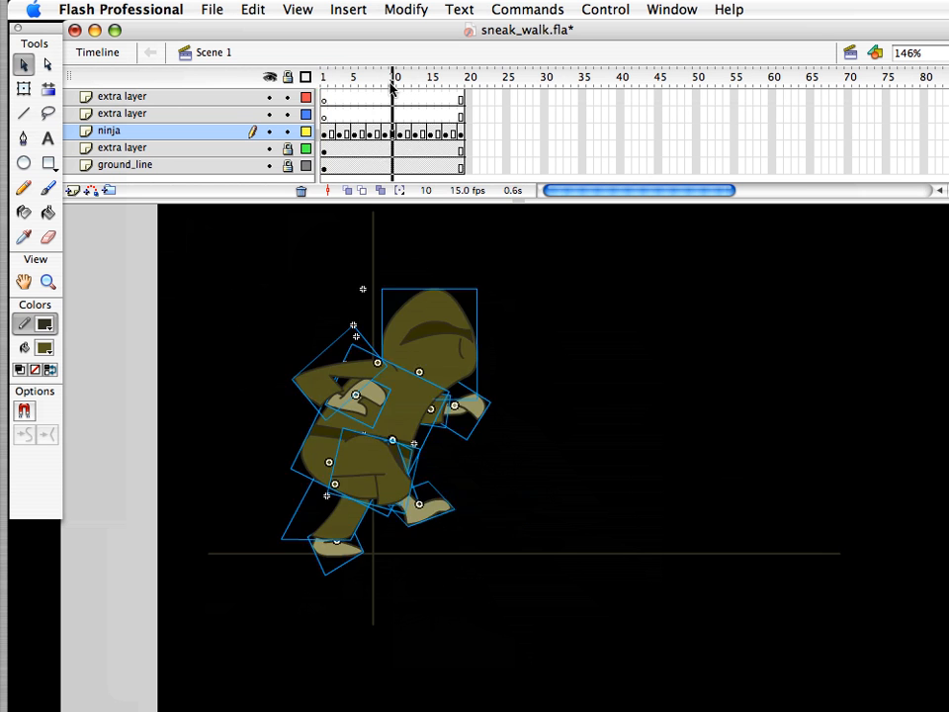
pyautogui.moveTo(391, 89)
pyautogui.mouseDown()
pyautogui.moveTo(324, 87)
pyautogui.moveTo(375, 95)
pyautogui.moveTo(461, 87)
pyautogui.moveTo(321, 91)
pyautogui.moveTo(495, 111)
pyautogui.mouseUp()
pyautogui.click(391, 297)
pyautogui.press('q')
pyautogui.press('v')
# - Play the cycle, select the ninja's upper body, and preview the movie
pyautogui.press('Return')
pyautogui.moveTo(263, 221); pyautogui.dragTo(450, 455)
pyautogui.press('super+Return')
pyautogui.press('super+w')
# - Duplicate the body1 symbol used in the frame 3 pose and preview the movie
pyautogui.click(339, 77)
pyautogui.click(362, 425)
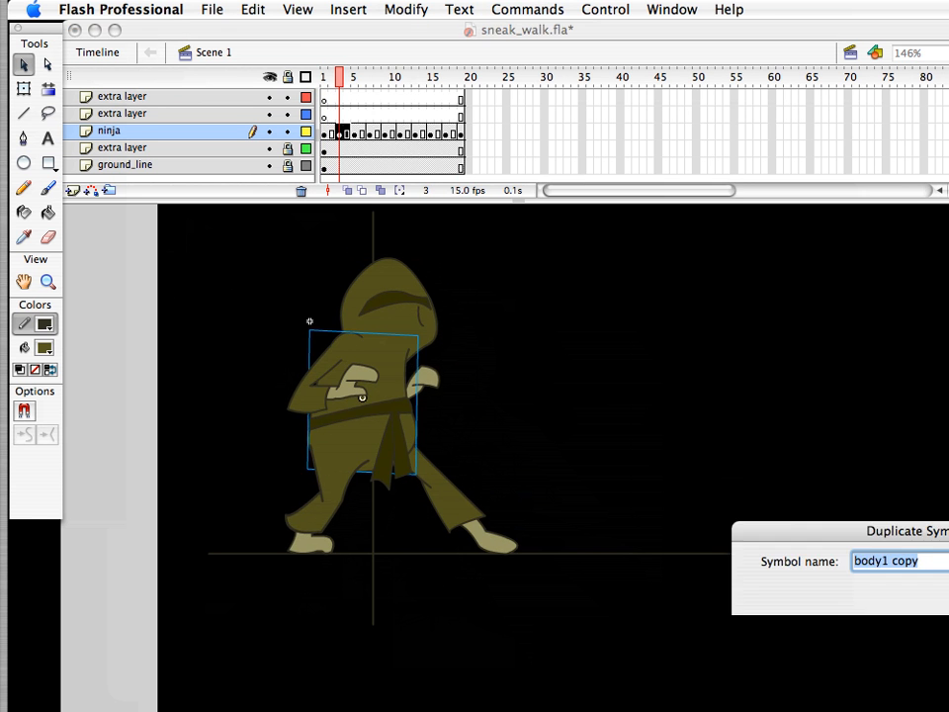
pyautogui.press('Return')
pyautogui.press('Return')
pyautogui.press('super+Return')
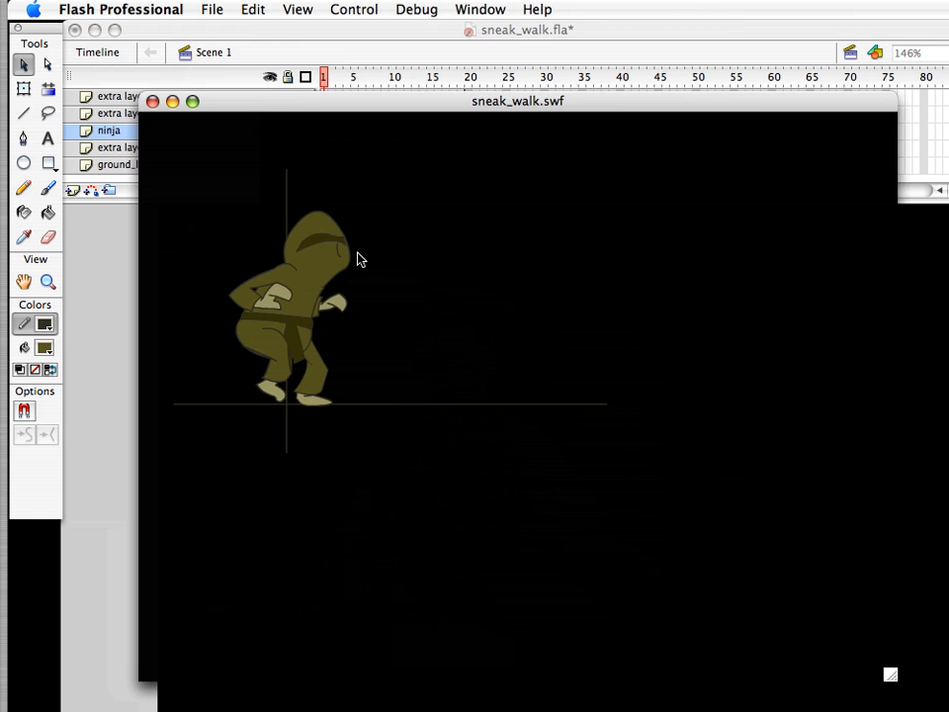
pyautogui.press('super+w')
# - Examine the lifted pant leg's shape inside the pantleg5 symbol and return to the main scene
pyautogui.click(409, 79)
pyautogui.doubleClick(386, 478)
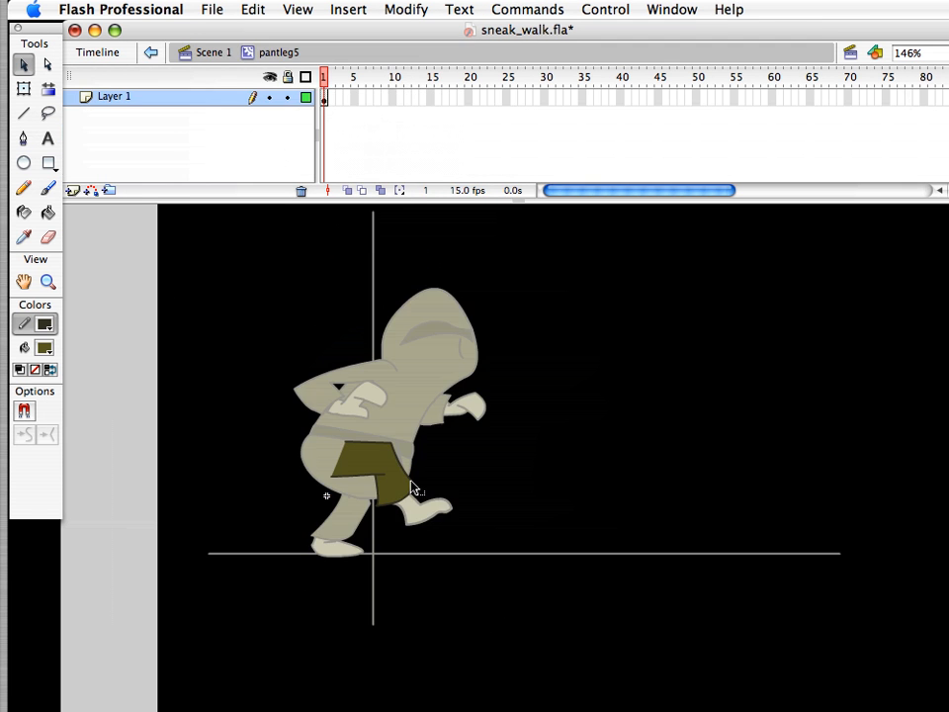
pyautogui.click(213, 52)
# - Extend the timeline to frame 21, add a keyframe, and rotate the front foot upward
pyautogui.moveTo(385, 77); pyautogui.dragTo(407, 88)
pyautogui.press('F5')
pyautogui.press('F5')
pyautogui.press('F6')
pyautogui.press('q')
pyautogui.moveTo(485, 550); pyautogui.dragTo(494, 531)
# - Transform the front pant leg and foot together, and flip between neighbouring frames to compare the poses
pyautogui.press('v')
pyautogui.moveTo(415, 77); pyautogui.dragTo(418, 89)
pyautogui.click(426, 484)
pyautogui.keyDown('shift'); pyautogui.click(484, 499); pyautogui.keyUp('shift')
pyautogui.press('q')
pyautogui.press('v')
pyautogui.press(',')
pyautogui.press(',')
pyautogui.press('.')
pyautogui.press('.')
# - Adjust the near sleeve and hand together in the frame 19 pose and play the cycle
pyautogui.click(401, 316)
pyautogui.click(296, 445)
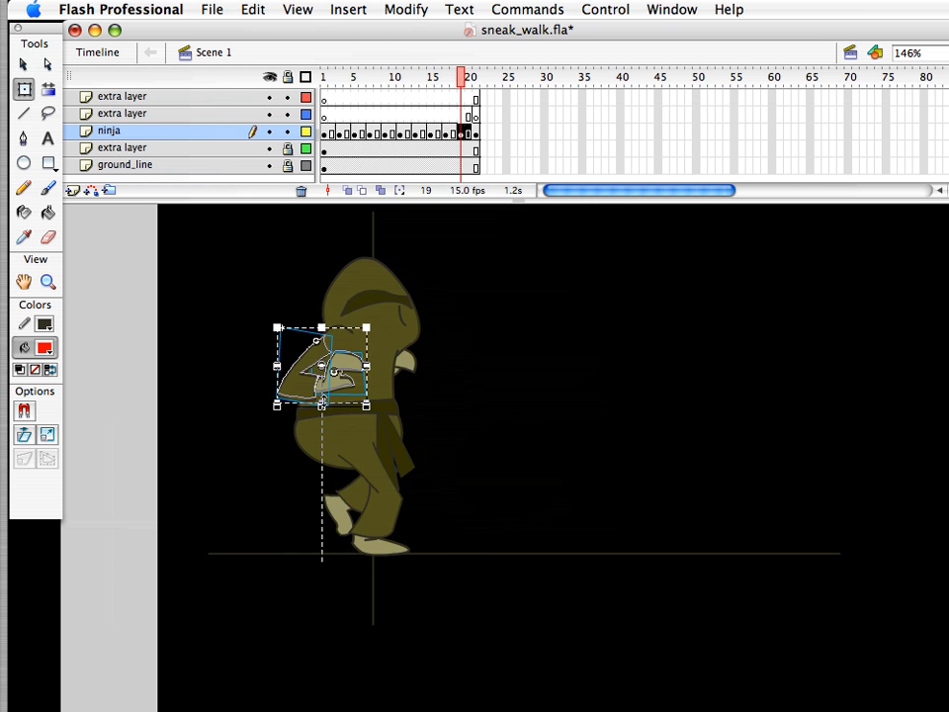
pyautogui.press('v')
pyautogui.press('Return')
# - Remove the extra frames around frame 5, bringing the timeline back to frame 21, and preview the movie
pyautogui.press('q')
pyautogui.click(369, 131)
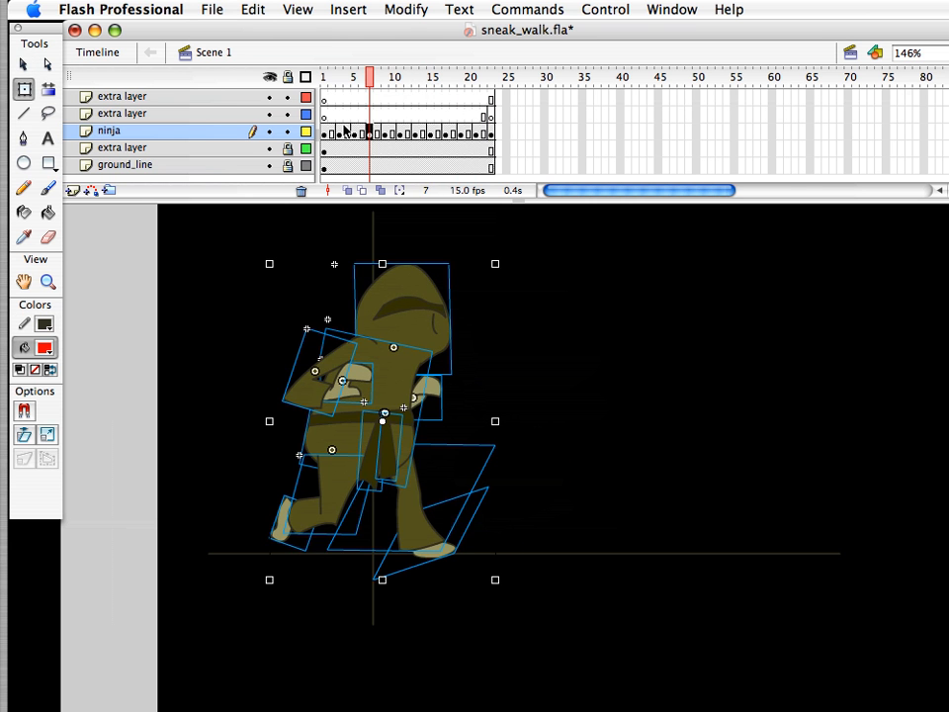
pyautogui.click(354, 132)
pyautogui.press('v')
pyautogui.hotkey('shift', 'F5')
pyautogui.moveTo(354, 78); pyautogui.dragTo(347, 98)
pyautogui.press('super+Return')
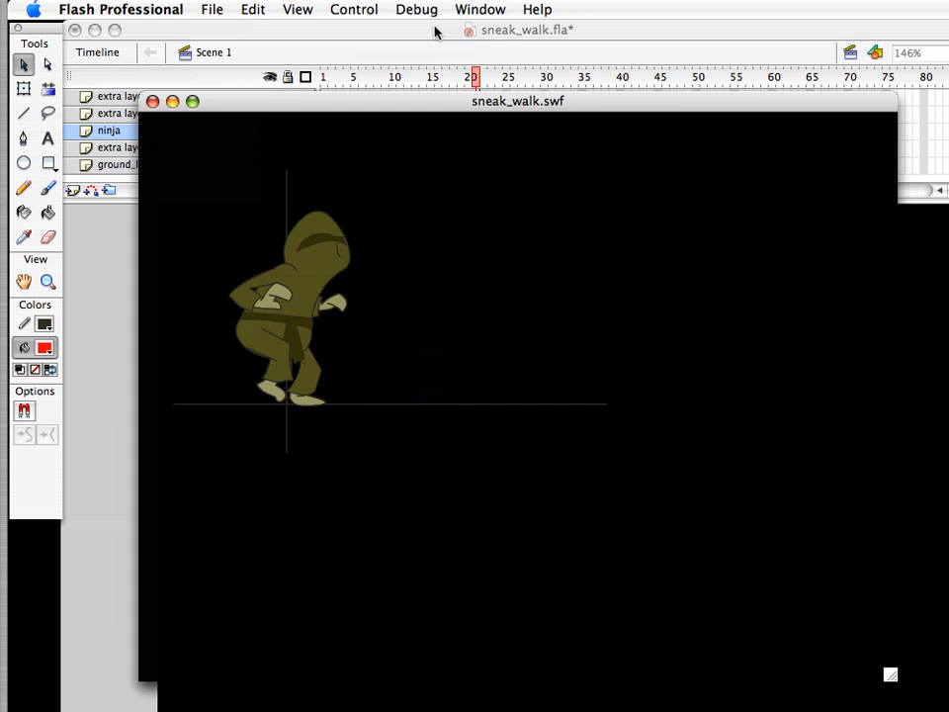
pyautogui.press('super+w')
# - Draw a red circle in front of the ninja on frame 21 of the extra layer and preview the movie
pyautogui.click(336, 386)
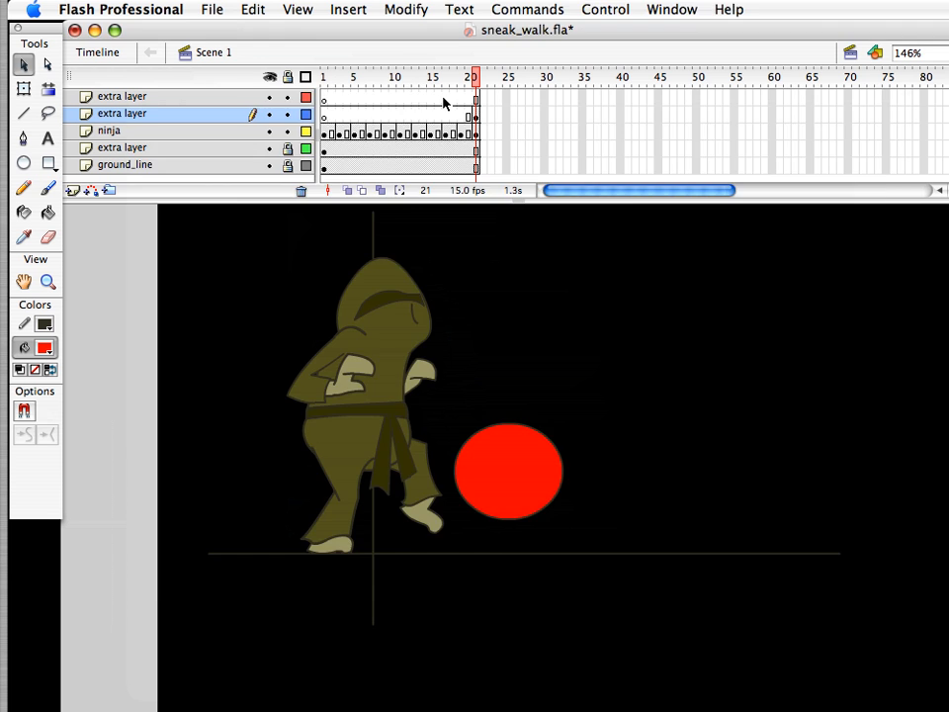
pyautogui.press('o')
pyautogui.press('super+Return')
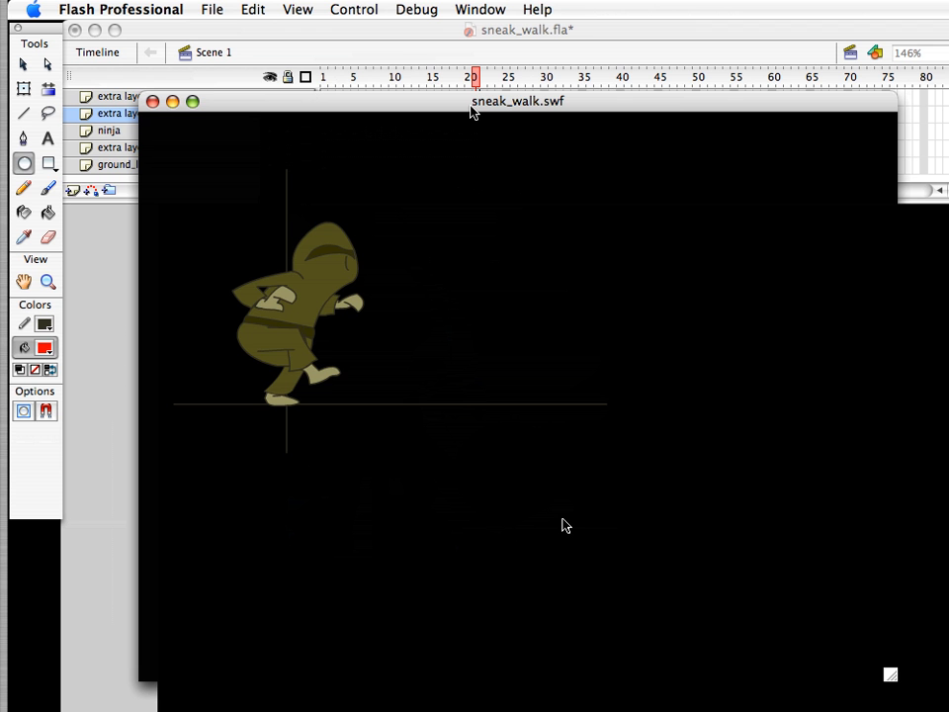
pyautogui.press('super+w')
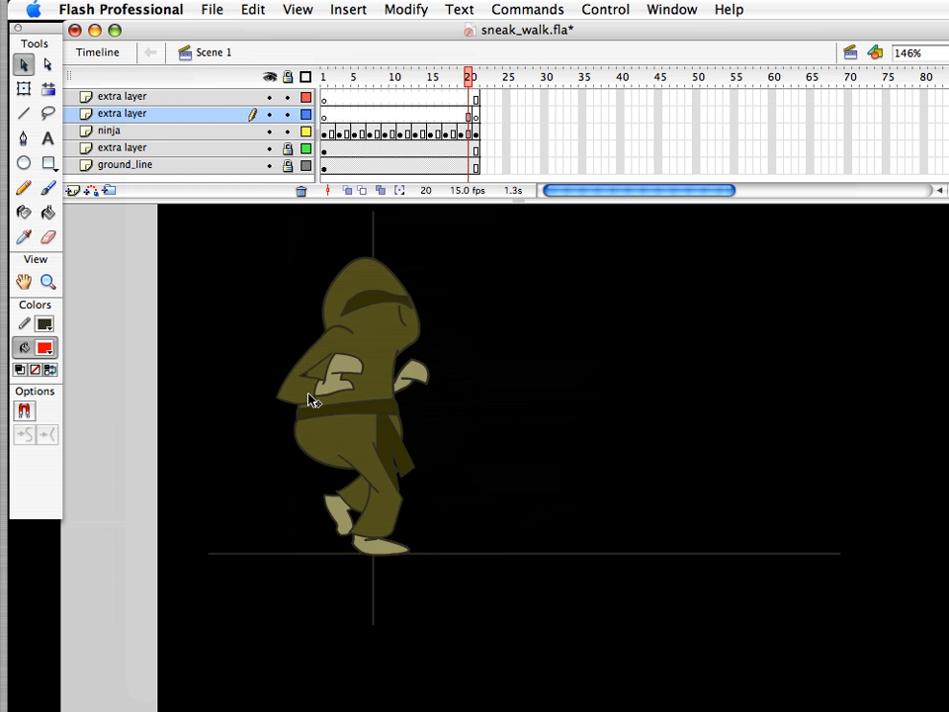
# - Pull the ninja's far hand back toward the body on frame 21 and return to the early frames
pyautogui.click(370, 374)
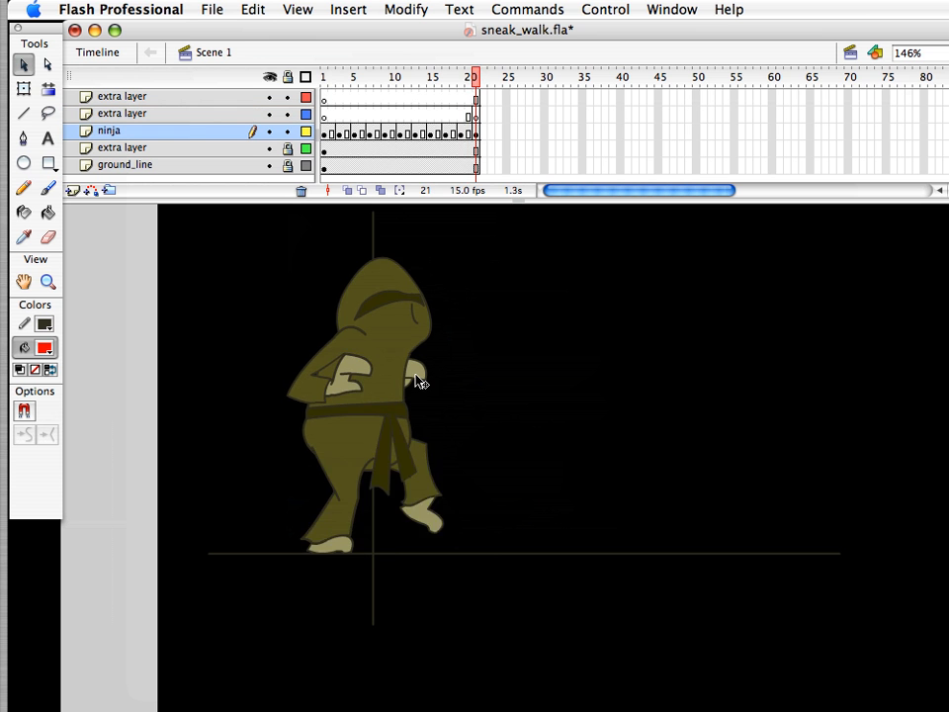
pyautogui.moveTo(476, 77); pyautogui.dragTo(346, 92)
# - Insert two frames around frame 5, extending the timeline to frame 23, and add a ninja keyframe on frame 5
pyautogui.press('F5')
pyautogui.press('F5')
pyautogui.click(354, 79)
pyautogui.press('F6')
pyautogui.click(363, 79)
pyautogui.click(368, 130)
pyautogui.press('q')
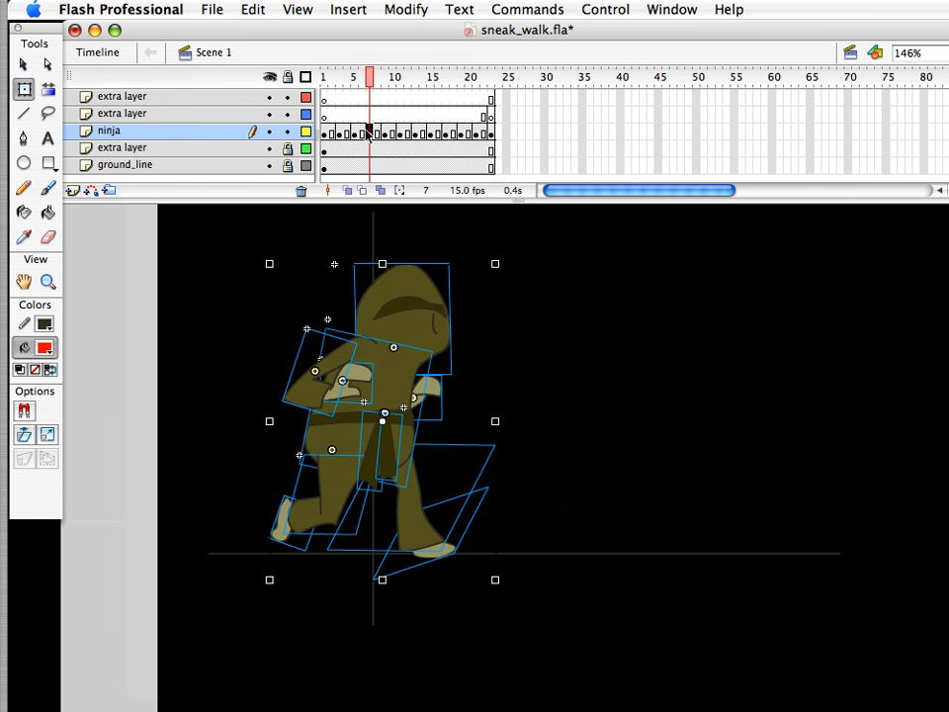
# - Reshape the ninja's front lower leg inside its symbol on frame 5 and return to the scene
pyautogui.click(324, 489)
pyautogui.click(354, 131)
pyautogui.press('v')
pyautogui.doubleClick(477, 528)
pyautogui.moveTo(453, 524); pyautogui.dragTo(455, 543)
pyautogui.doubleClick(494, 603)
# - Rotate and reposition the front leg on the new keyframe near frame 5 and preview the movie
pyautogui.moveTo(354, 78)
pyautogui.mouseDown()
pyautogui.moveTo(334, 91)
pyautogui.moveTo(362, 92)
pyautogui.mouseUp()
pyautogui.press('F6')
pyautogui.click(464, 520)
pyautogui.press('q')
pyautogui.moveTo(504, 539); pyautogui.dragTo(492, 530)
pyautogui.moveTo(430, 445); pyautogui.dragTo(444, 444)
pyautogui.press('super+Return')
# - Adjust the ninja's leg pose on frame 17 and play the whole cycle from frame 1
pyautogui.moveTo(354, 79); pyautogui.dragTo(445, 80)
pyautogui.press('super+w')
pyautogui.moveTo(396, 511); pyautogui.dragTo(466, 468)
pyautogui.press('.')
pyautogui.press('.')
pyautogui.press('.')
pyautogui.press('.')
pyautogui.moveTo(475, 80); pyautogui.dragTo(323, 79)
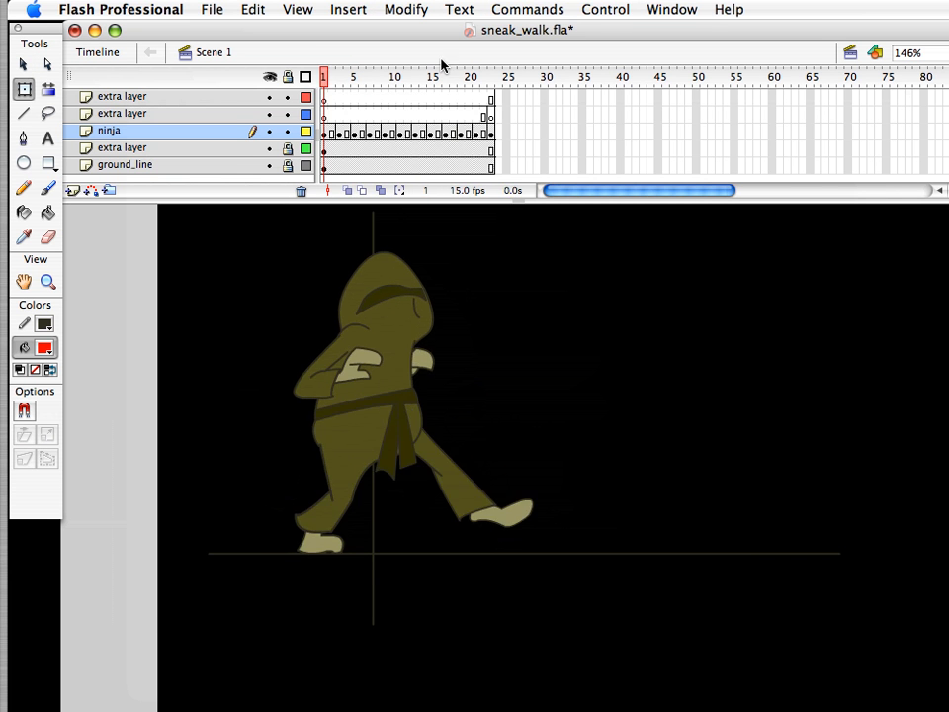
pyautogui.press('Return')
pyautogui.press('super+Return')
pyautogui.press('super+w')
# - Adjust the hanging belt ends on frames 1 and 5 and preview the movie
pyautogui.click(324, 79)
pyautogui.click(389, 457)
pyautogui.moveTo(401, 486); pyautogui.dragTo(421, 477)
pyautogui.press('.')
pyautogui.press('.')
pyautogui.press('.')
pyautogui.press('.')
pyautogui.click(384, 484)
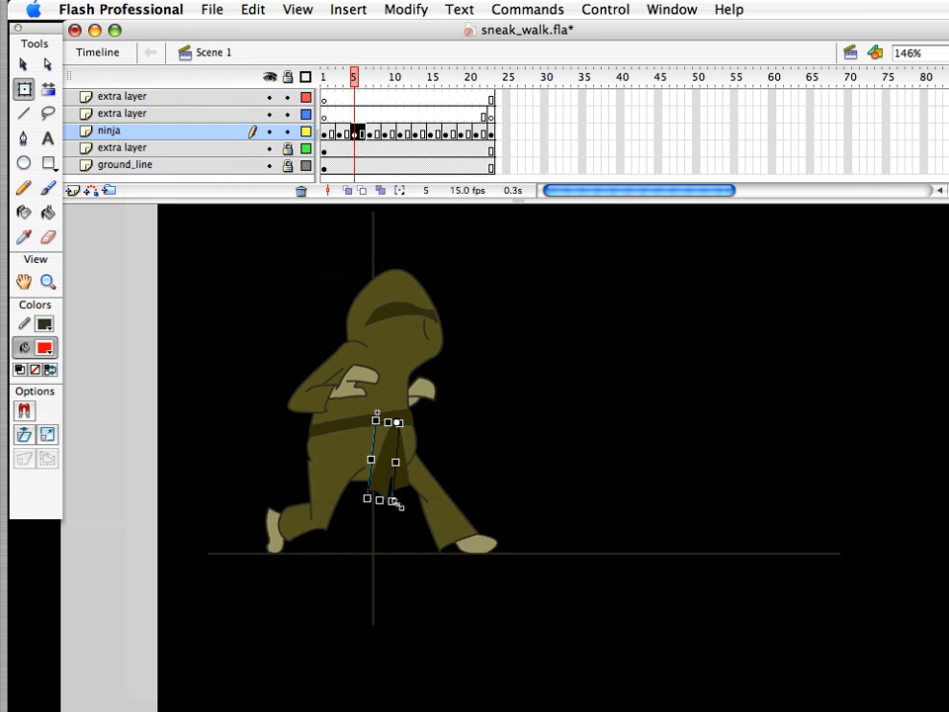
pyautogui.press('super+Return')
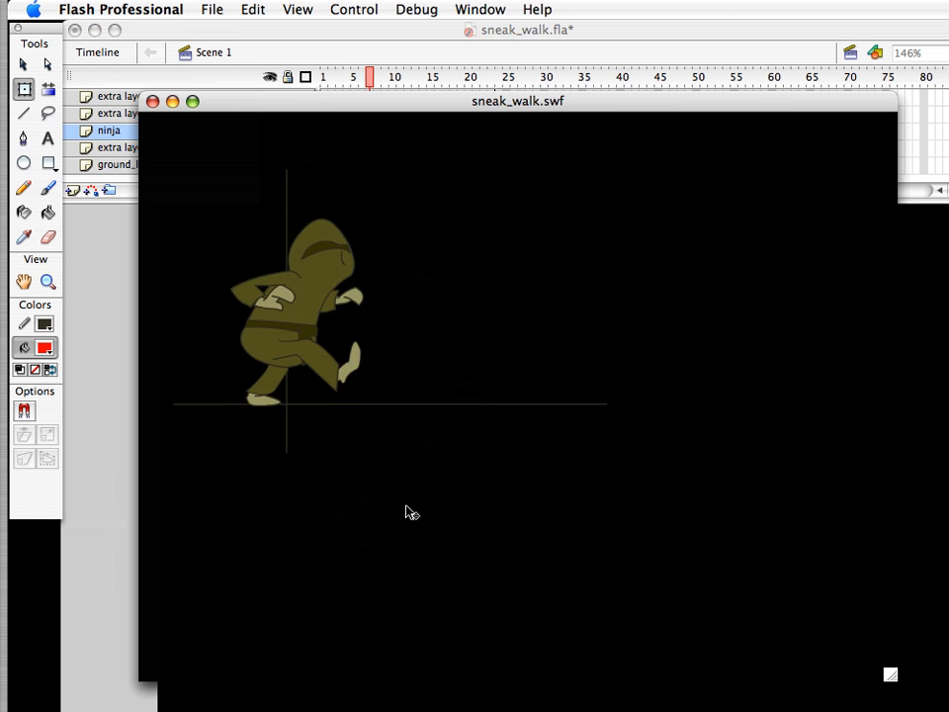
pyautogui.press('super+w')
pyautogui.click(477, 131)
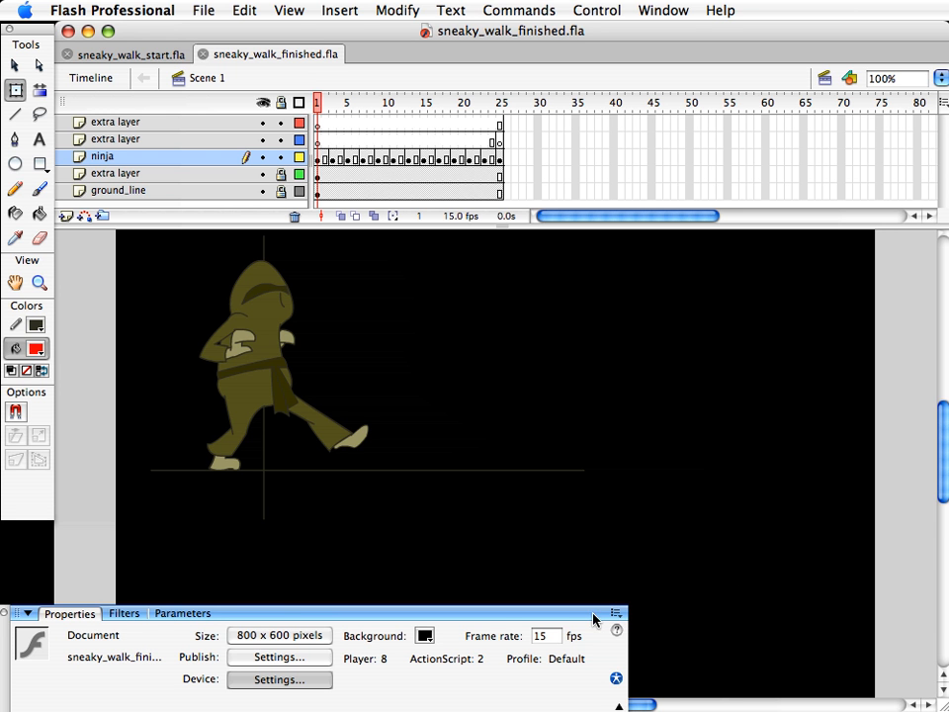
# - Set the frame rate of sneaky_walk_finished.fla to 4 fps and preview the walk in slow motion
pyautogui.click(545, 638)
pyautogui.doubleClick(541, 643)
pyautogui.write('4')
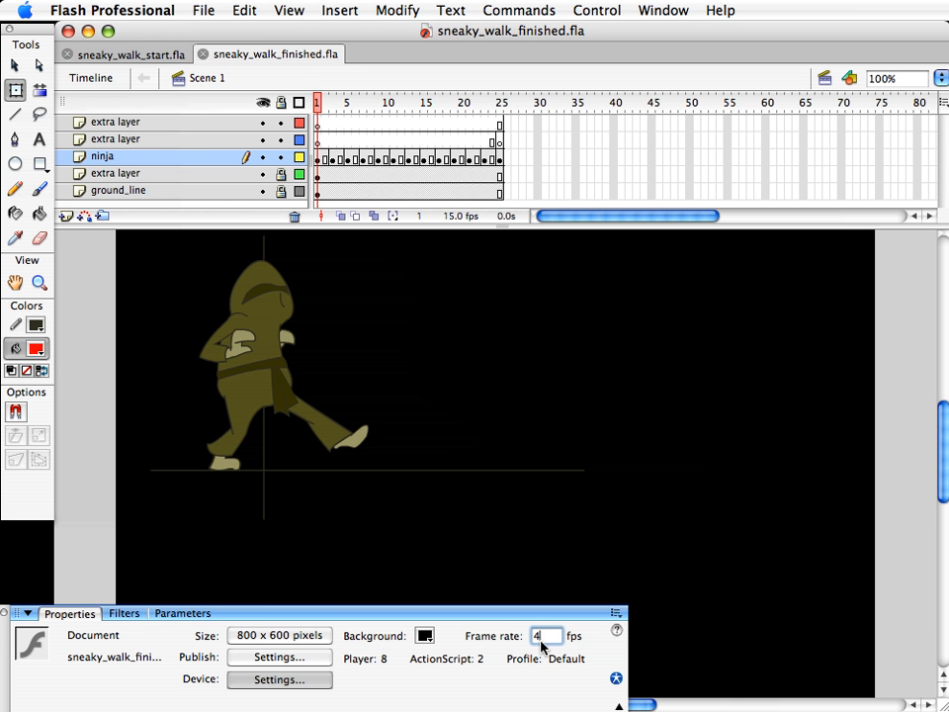
pyautogui.press('Return')
pyautogui.press('super+Return')
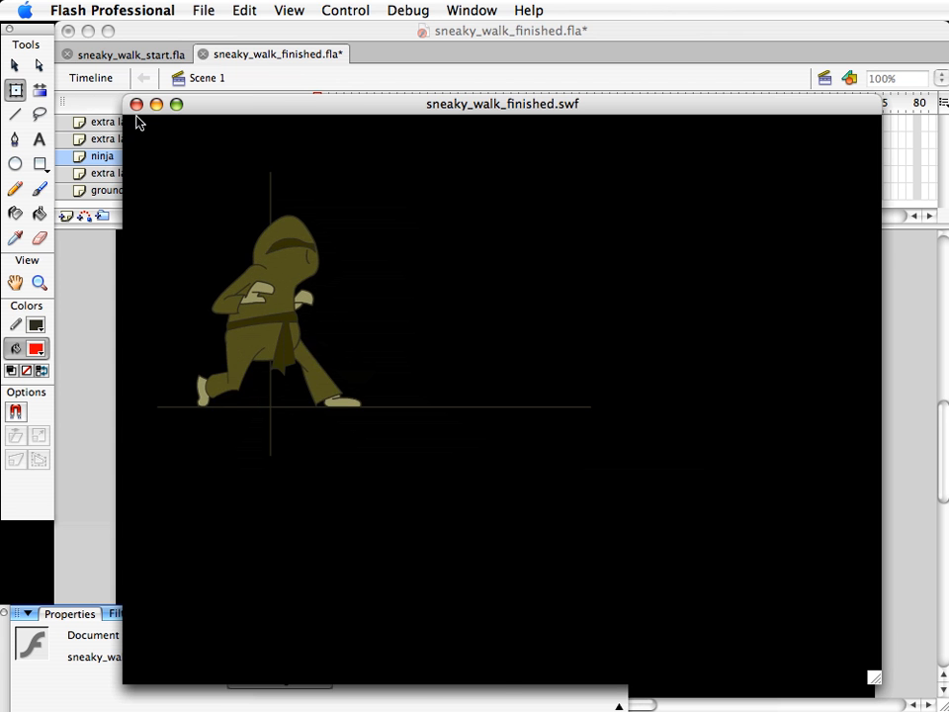
pyautogui.click(138, 104)
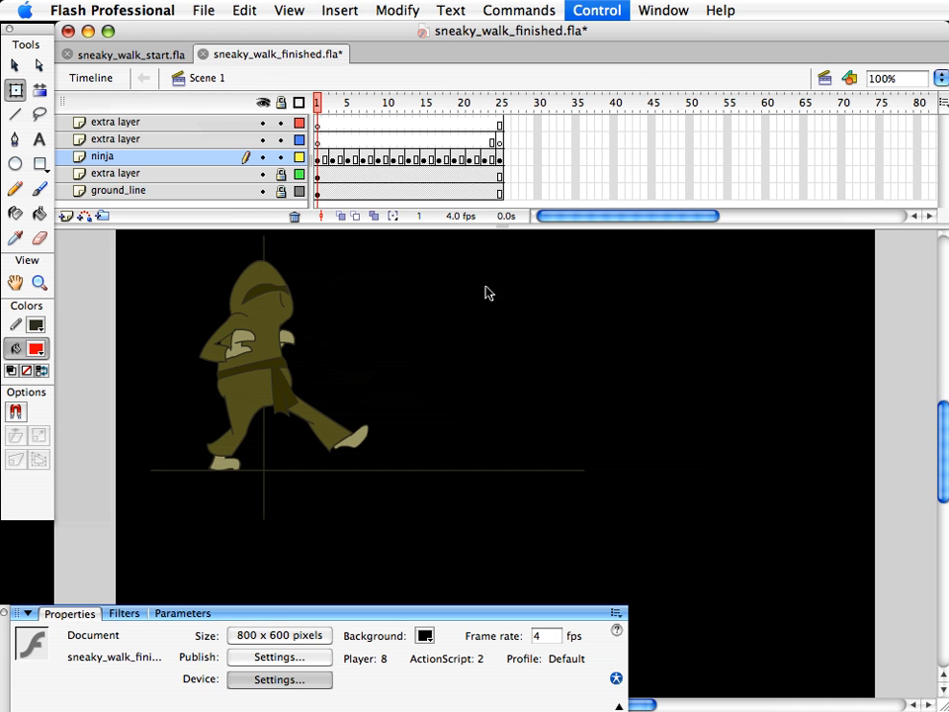
# - Set the document's frame rate to 15 fps and save the file
pyautogui.click(555, 637)
pyautogui.press('BackSpace')
pyautogui.write('15')
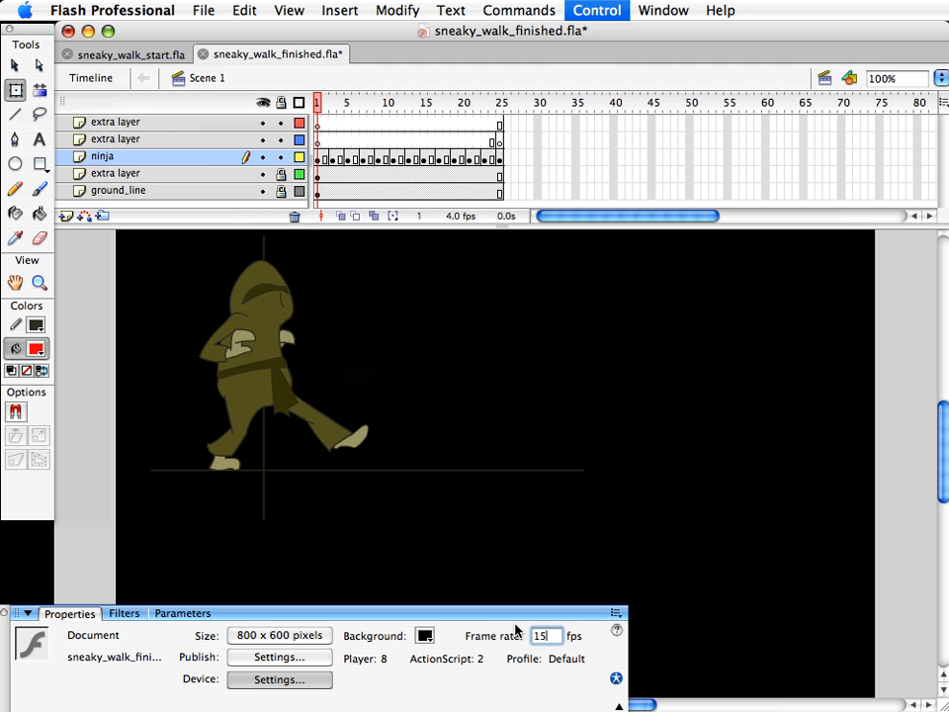
pyautogui.press('Return')
pyautogui.press('super+s')
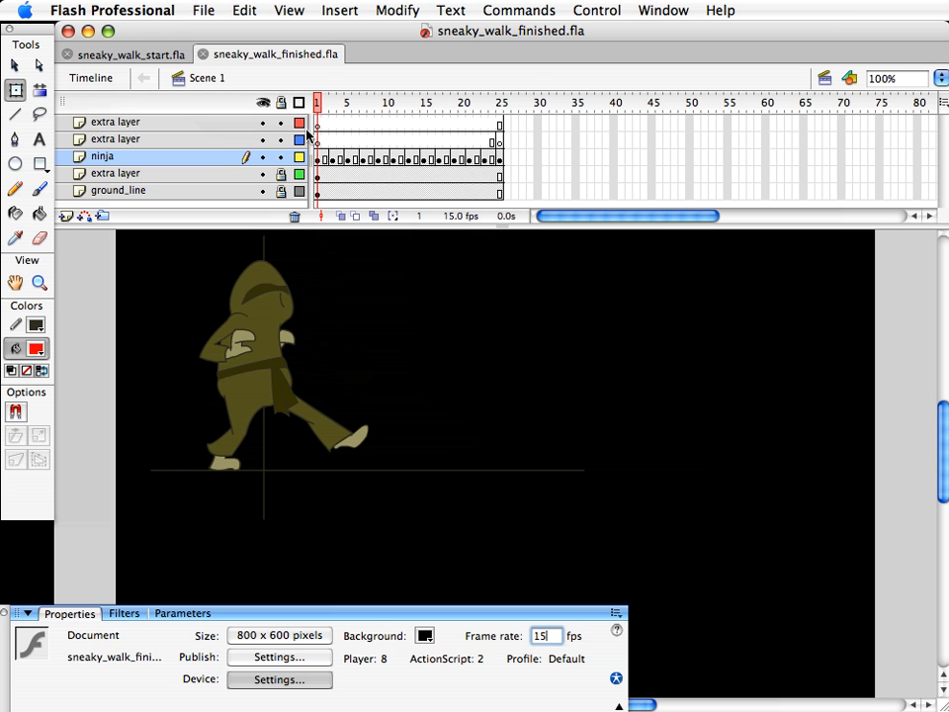
# - Examine the ninja layer's poses by scrubbing through frames 1 to 25 of the finished cycle
pyautogui.moveTo(318, 103); pyautogui.dragTo(501, 110)
pyautogui.moveTo(326, 103); pyautogui.dragTo(515, 149)
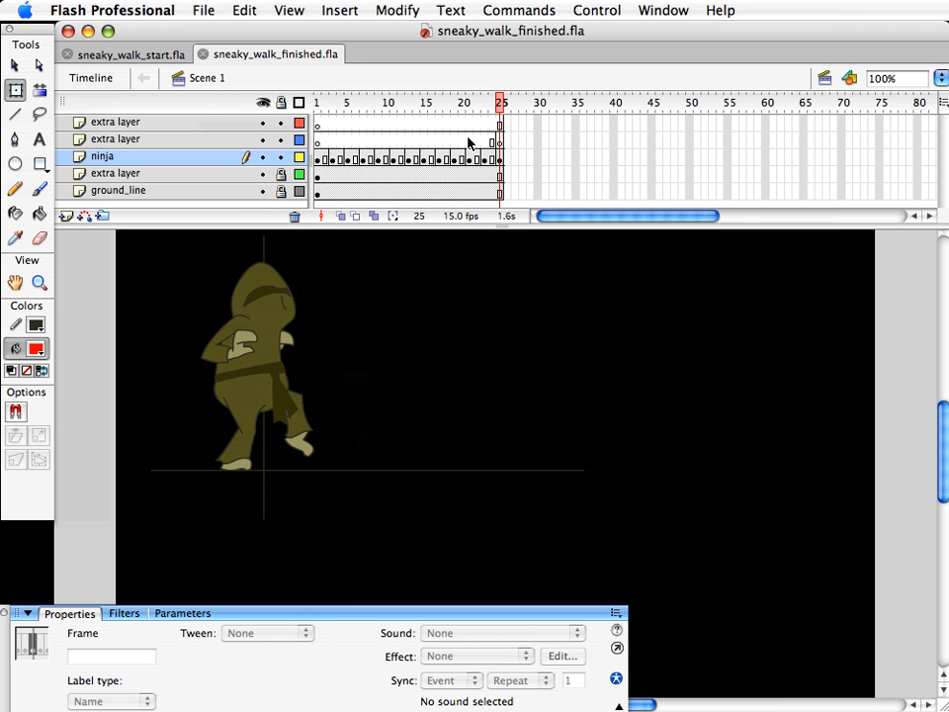
pyautogui.click(334, 107)
pyautogui.moveTo(335, 107); pyautogui.dragTo(495, 168)
pyautogui.click(494, 164)
pyautogui.click(479, 161)
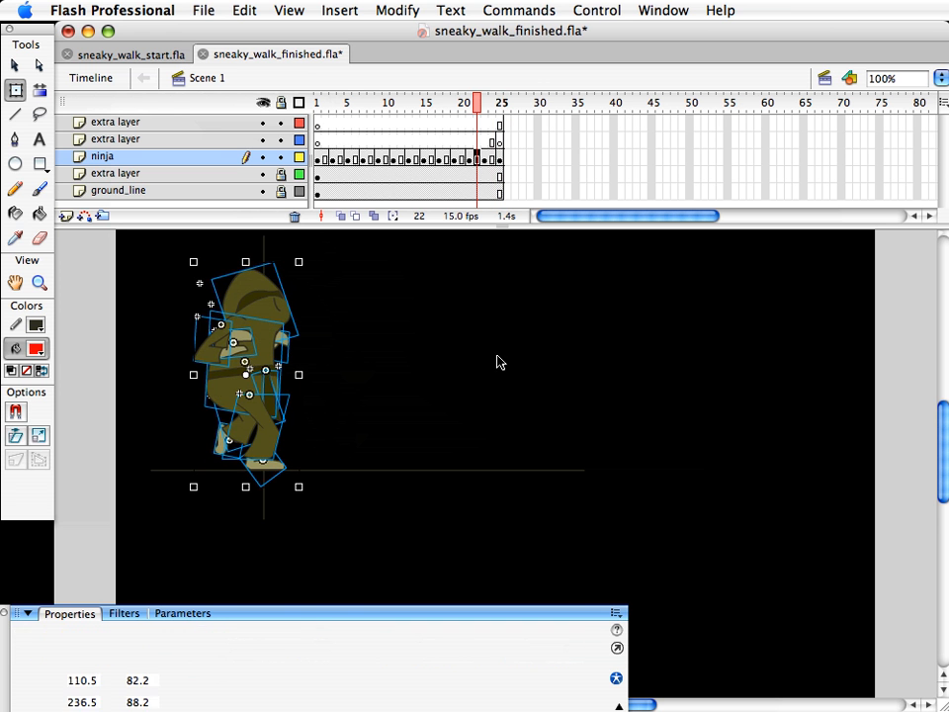
pyautogui.click(498, 359)
pyautogui.moveTo(465, 107); pyautogui.dragTo(492, 114)
pyautogui.moveTo(318, 159); pyautogui.dragTo(501, 164)
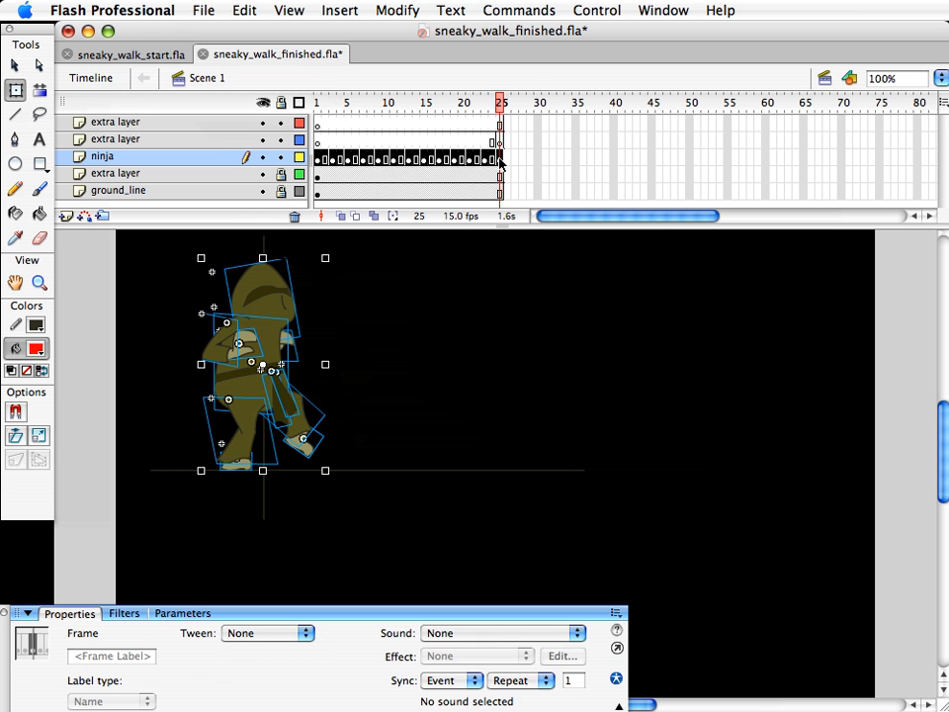
pyautogui.click(479, 296)
# - Compare the ninja's first pose with the frame 25 pose and review the motion between them
pyautogui.click(402, 120)
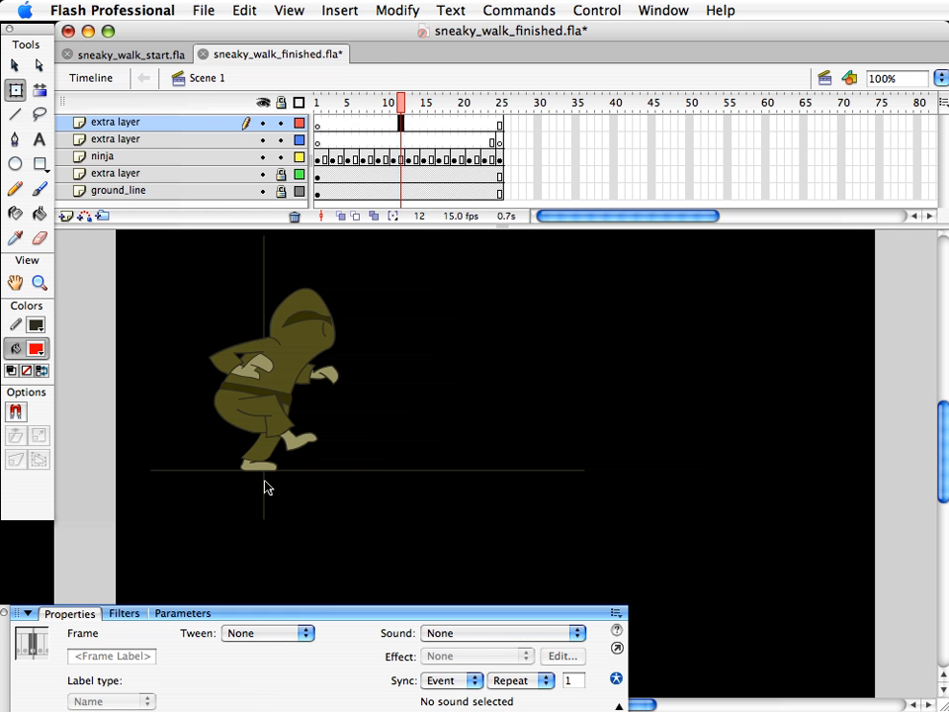
pyautogui.click(403, 107)
pyautogui.moveTo(371, 106); pyautogui.dragTo(502, 103)
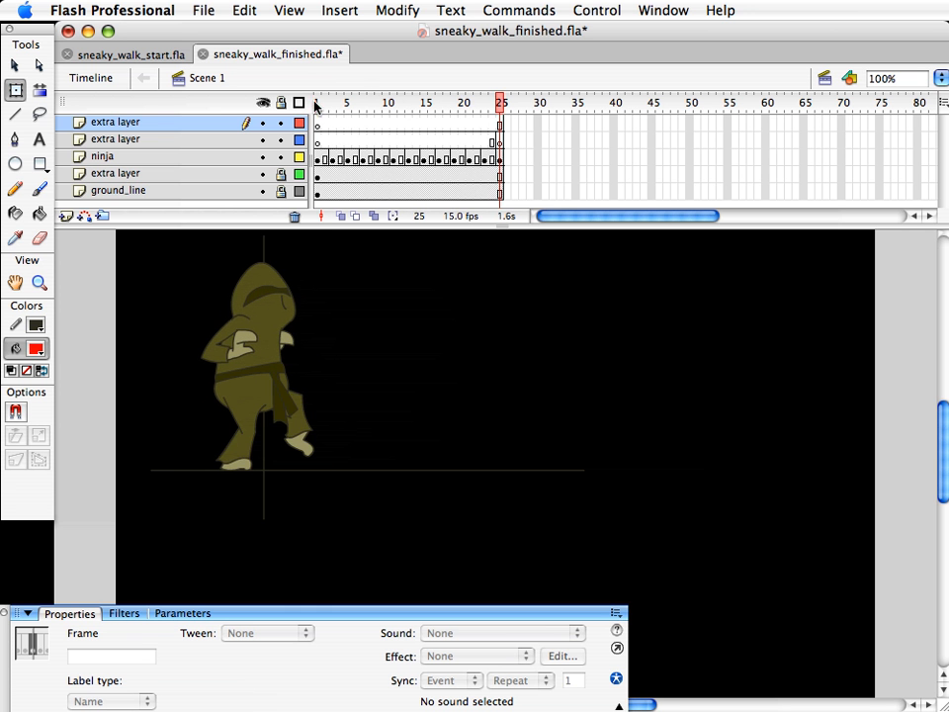
pyautogui.moveTo(316, 103); pyautogui.dragTo(502, 111)
pyautogui.click(319, 100)
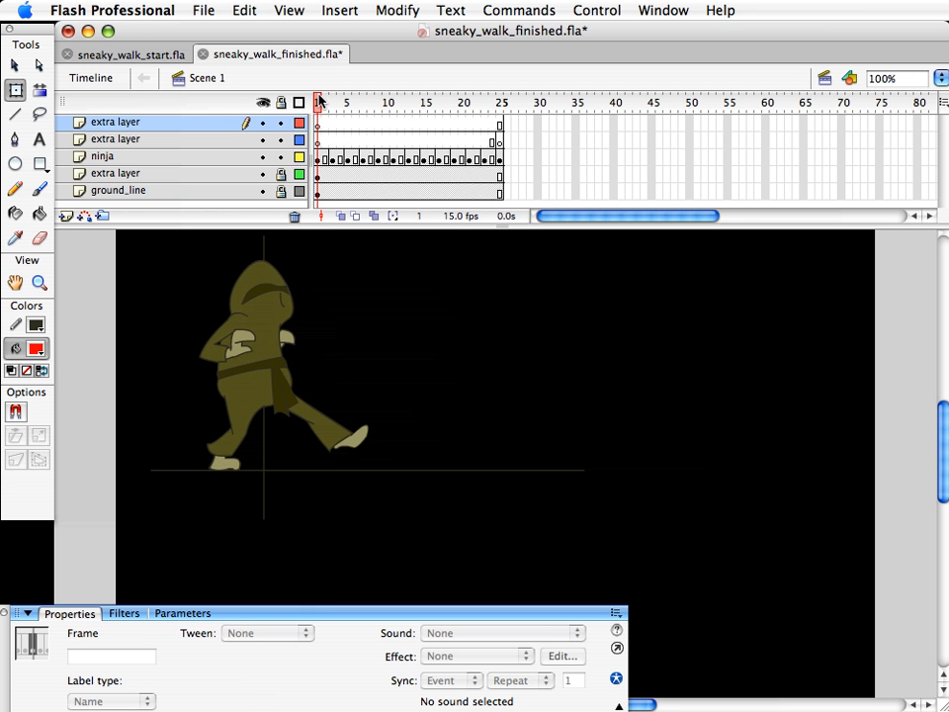
pyautogui.click(502, 103)
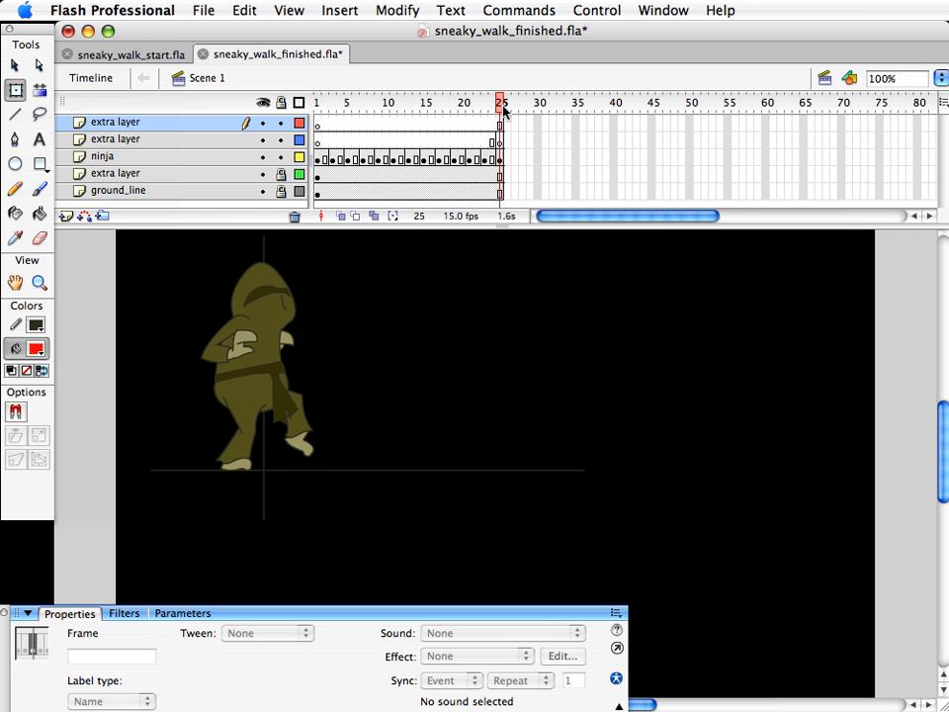
pyautogui.click(318, 103)
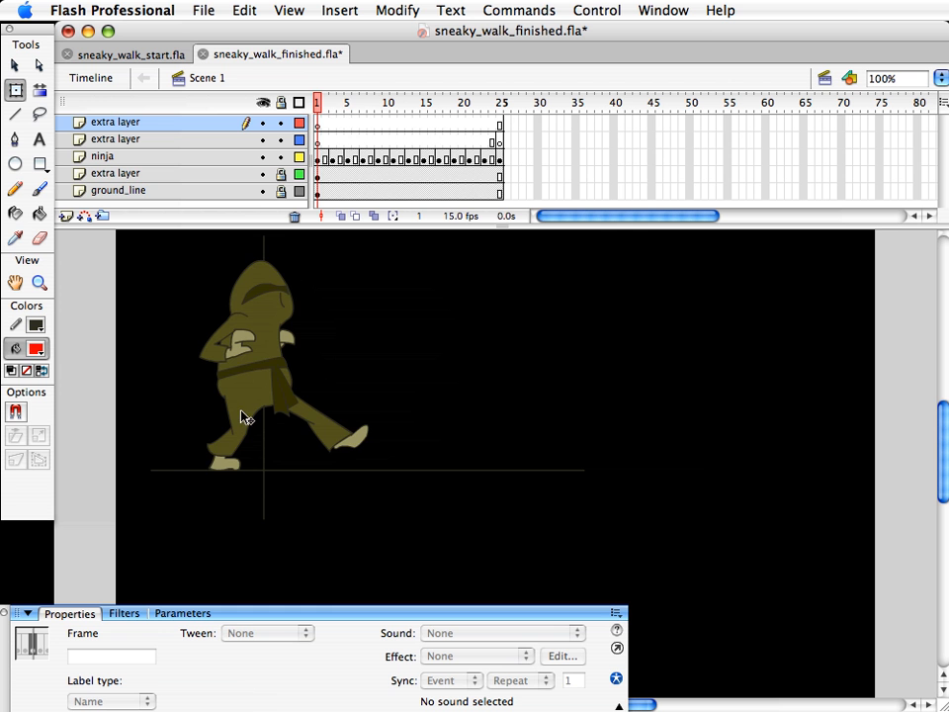
pyautogui.moveTo(327, 102); pyautogui.dragTo(543, 144)
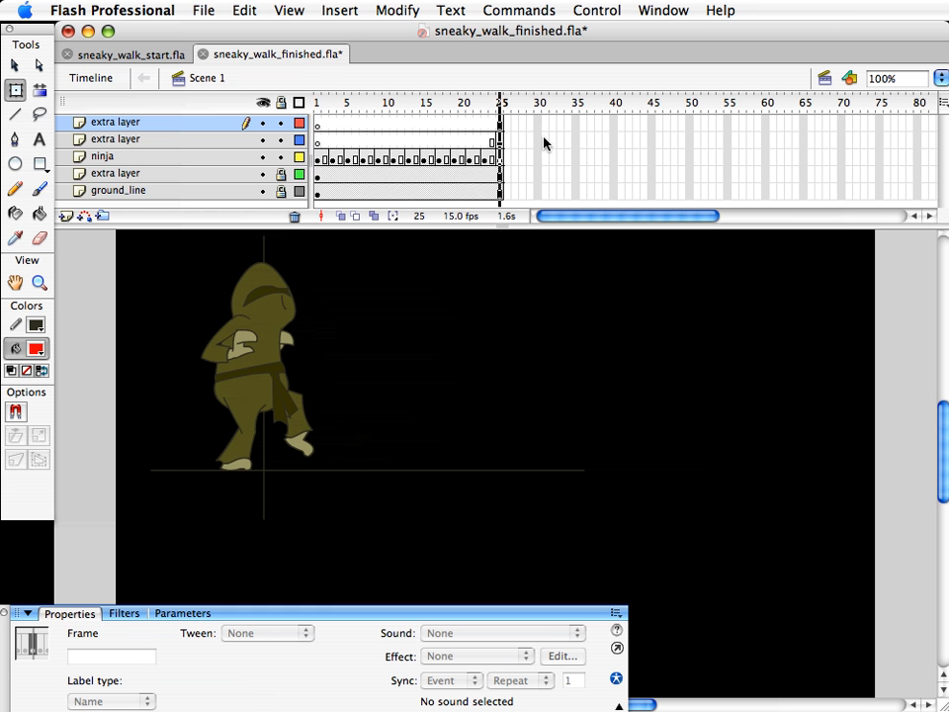
pyautogui.click(317, 103)
pyautogui.moveTo(316, 106); pyautogui.dragTo(491, 111)
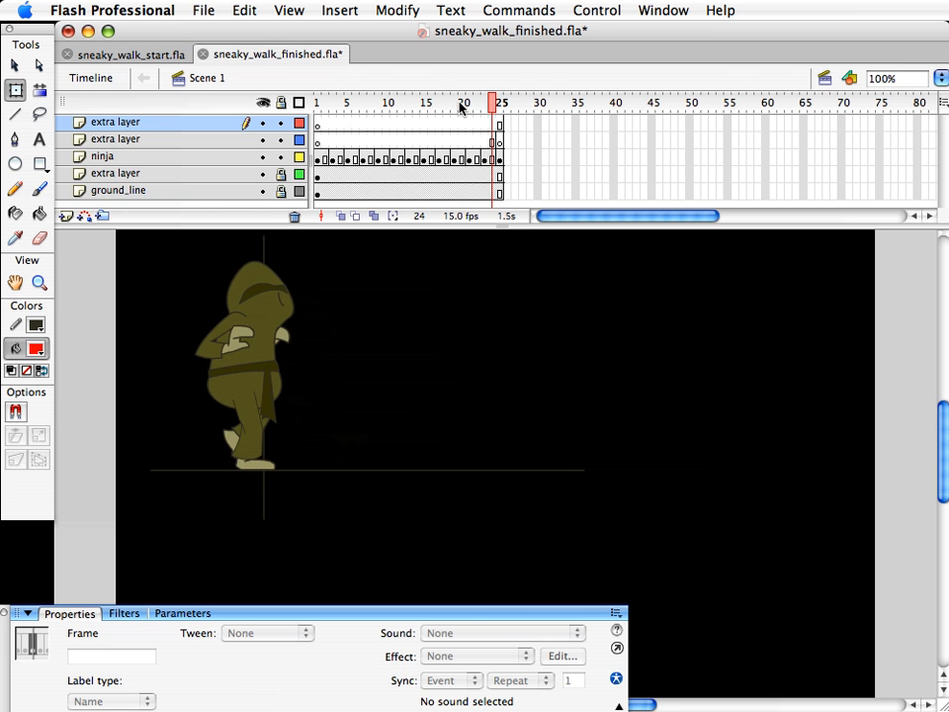
# - Move the row of leg parts slightly upward in sneaky_walk_start.fla and return to sneaky_walk_finished.fla
pyautogui.click(128, 55)
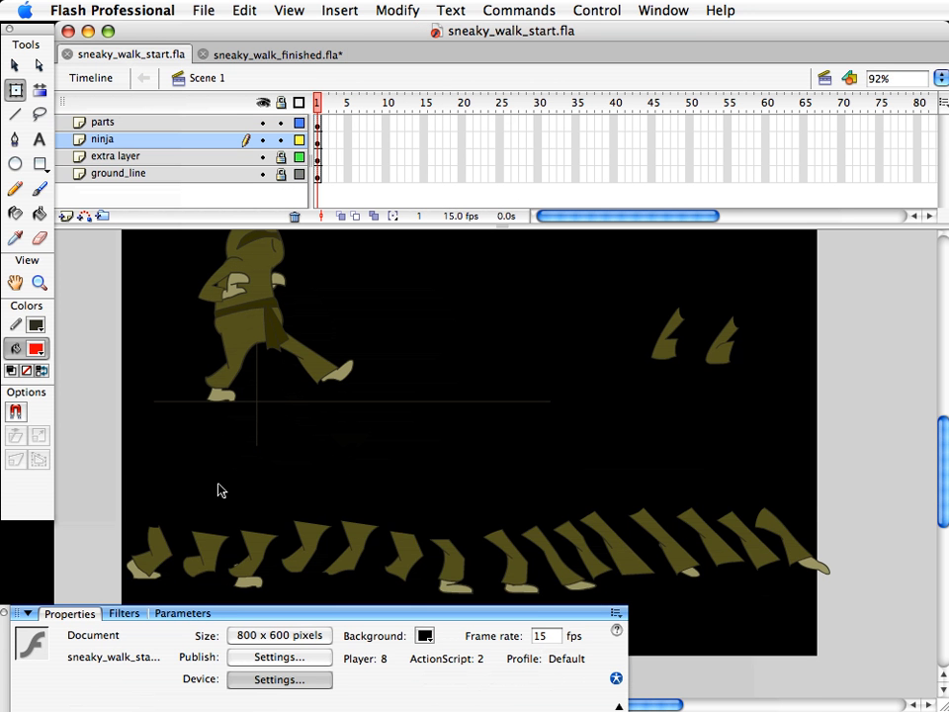
pyautogui.moveTo(115, 449); pyautogui.dragTo(859, 663)
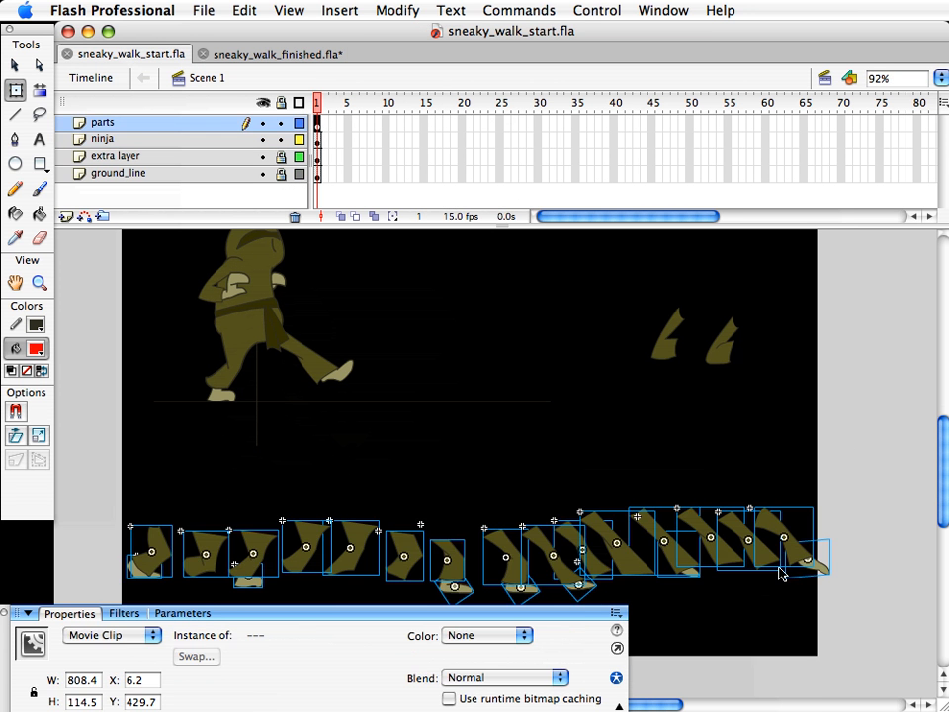
pyautogui.moveTo(886, 612); pyautogui.dragTo(104, 484)
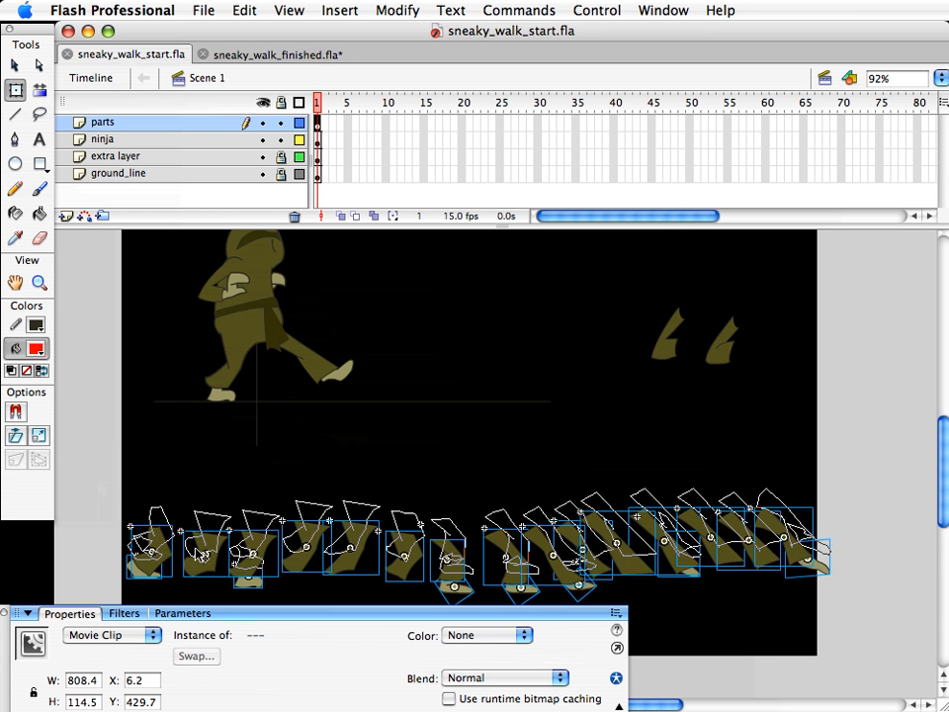
pyautogui.click(219, 469)
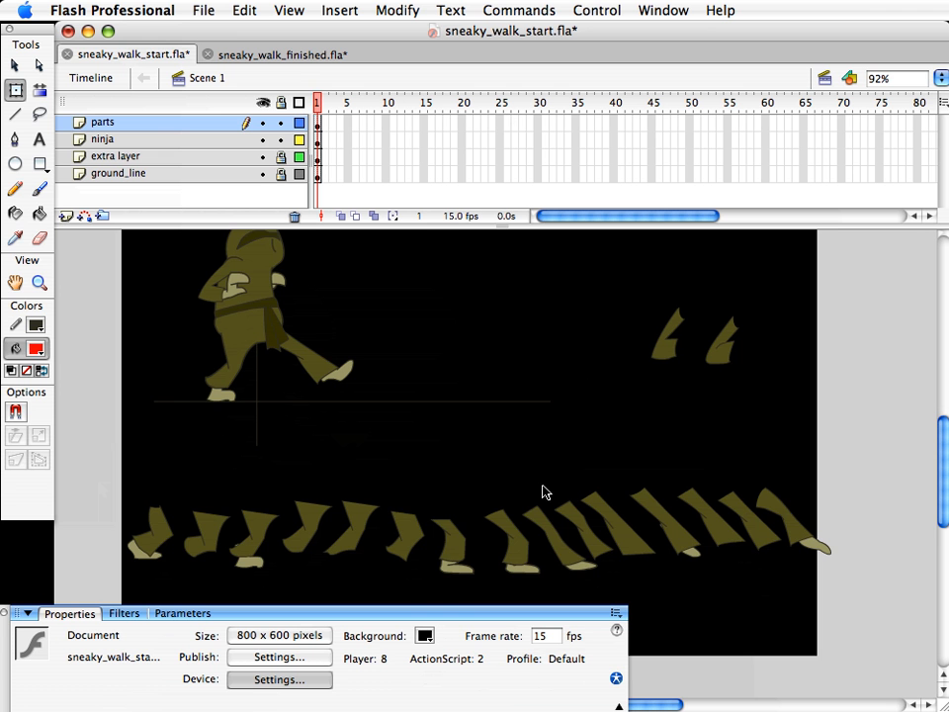
pyautogui.scroll(1, 430, 533)
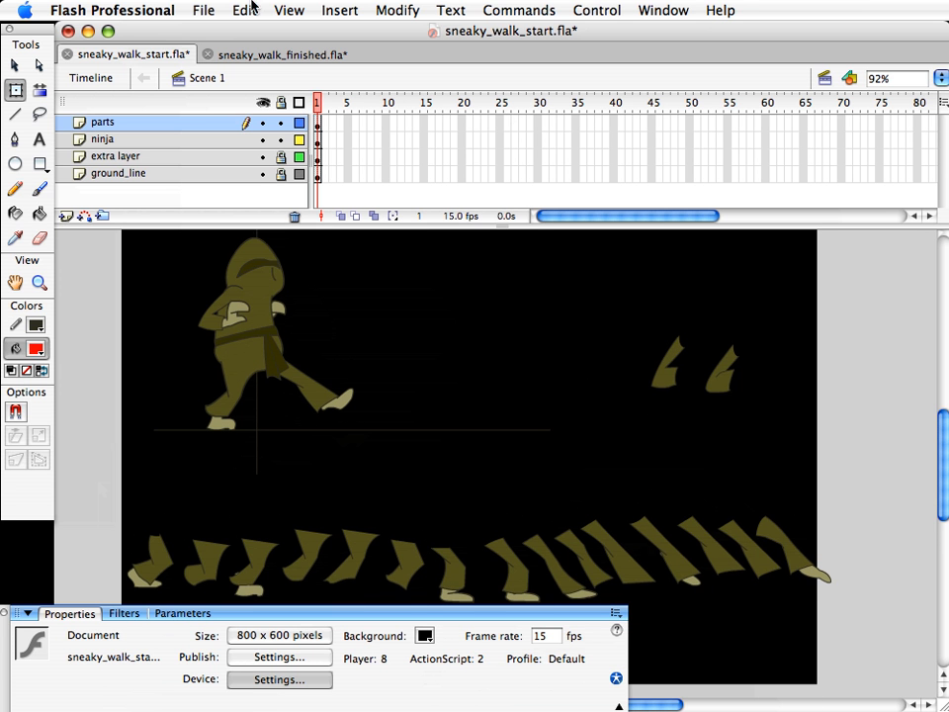
pyautogui.click(238, 59)
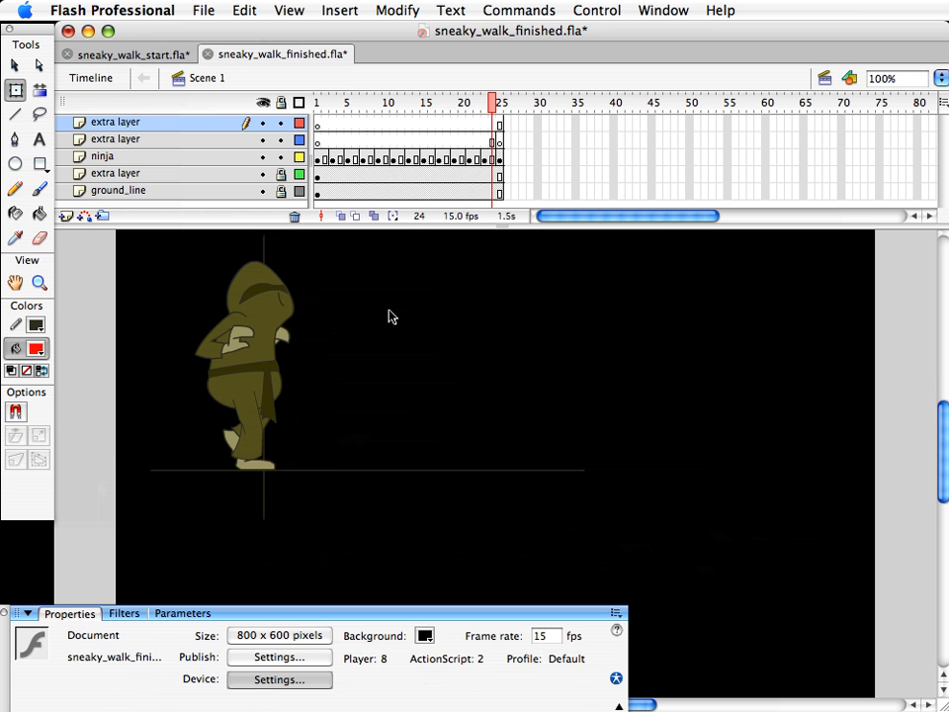
pyautogui.moveTo(330, 105); pyautogui.dragTo(486, 113)
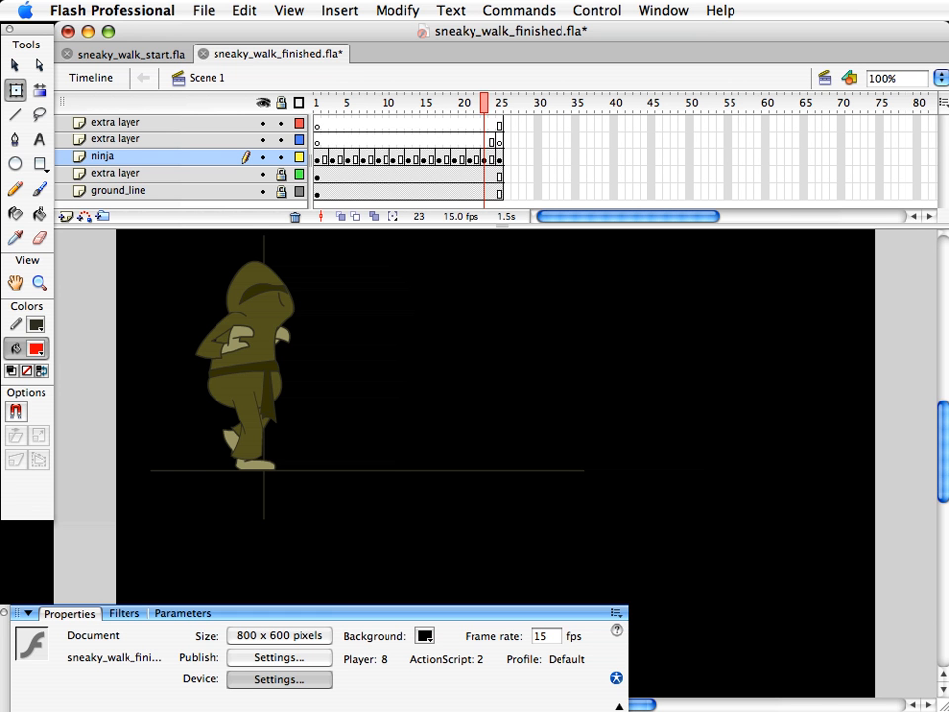
# - Open front_cycle_finished.fla from the Two_Leg_Cycles_Part3 folder in Finder
pyautogui.moveTo(946, 314); pyautogui.dragTo(694, 261)
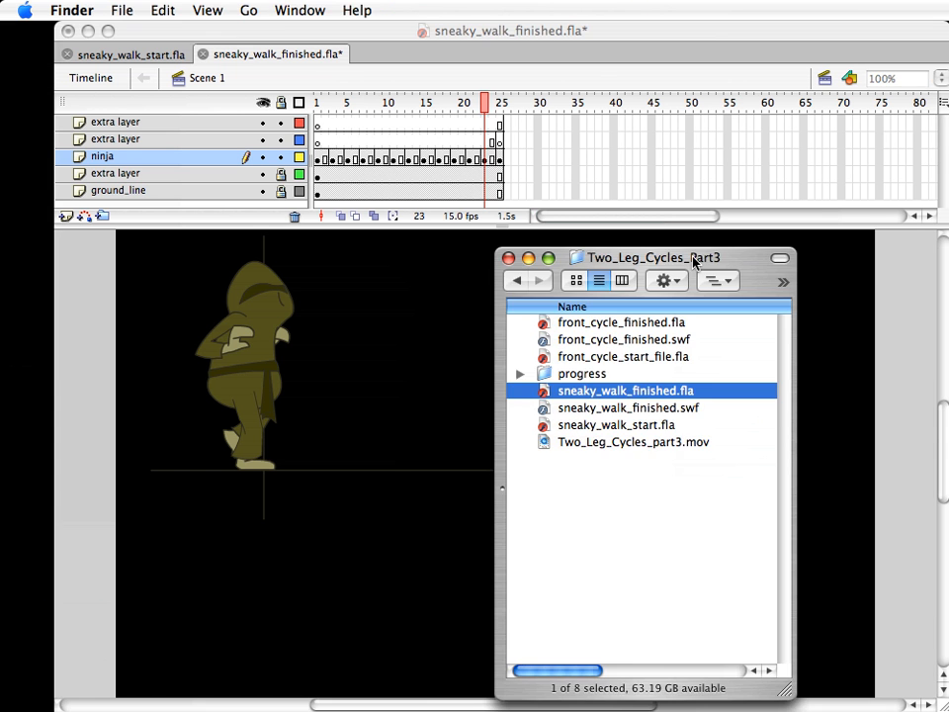
pyautogui.doubleClick(649, 324)
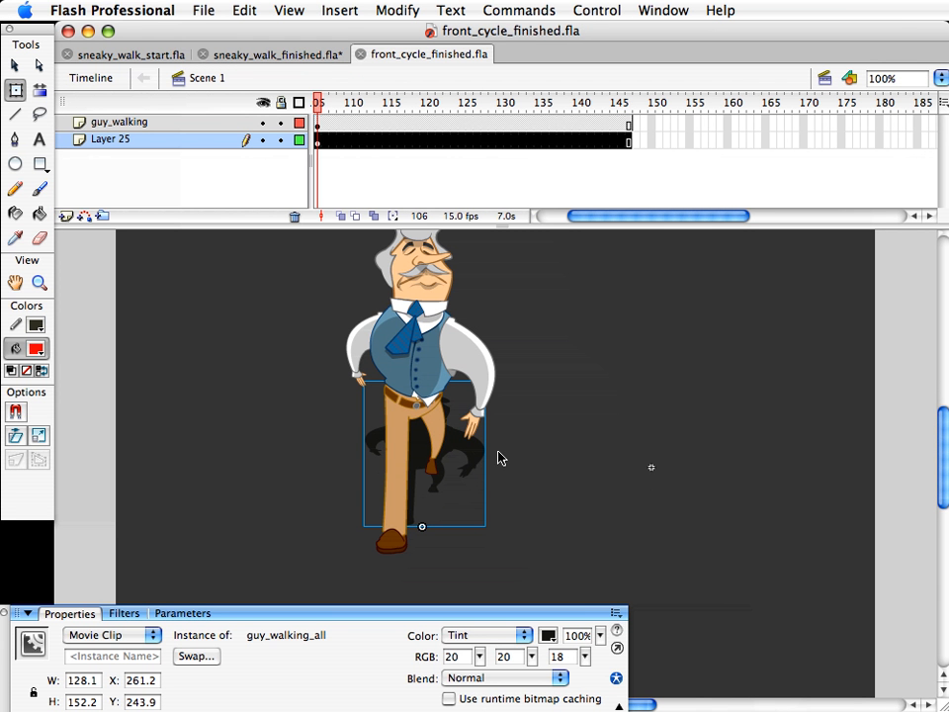
pyautogui.scroll(1, 485, 461)
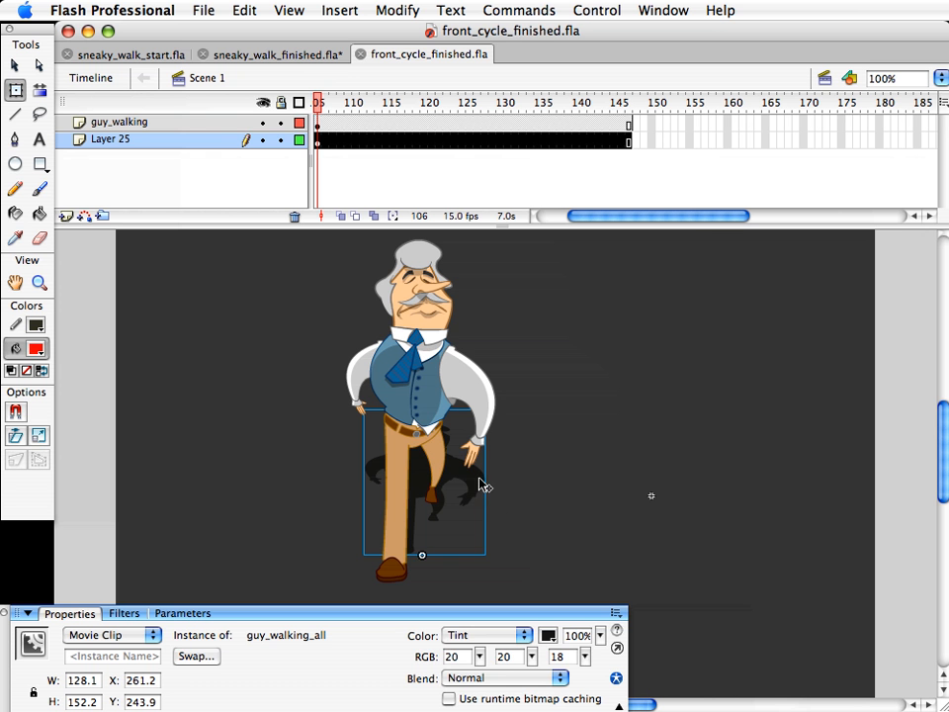
# - Duplicate the walking man beside the original and apply a 100% tint of RGB 20, 20, 18 to the copy
pyautogui.click(427, 353)
pyautogui.keyDown('alt'); pyautogui.moveTo(427, 354); pyautogui.dragTo(723, 354); pyautogui.keyUp('alt')
pyautogui.click(485, 635)
pyautogui.click(513, 651)
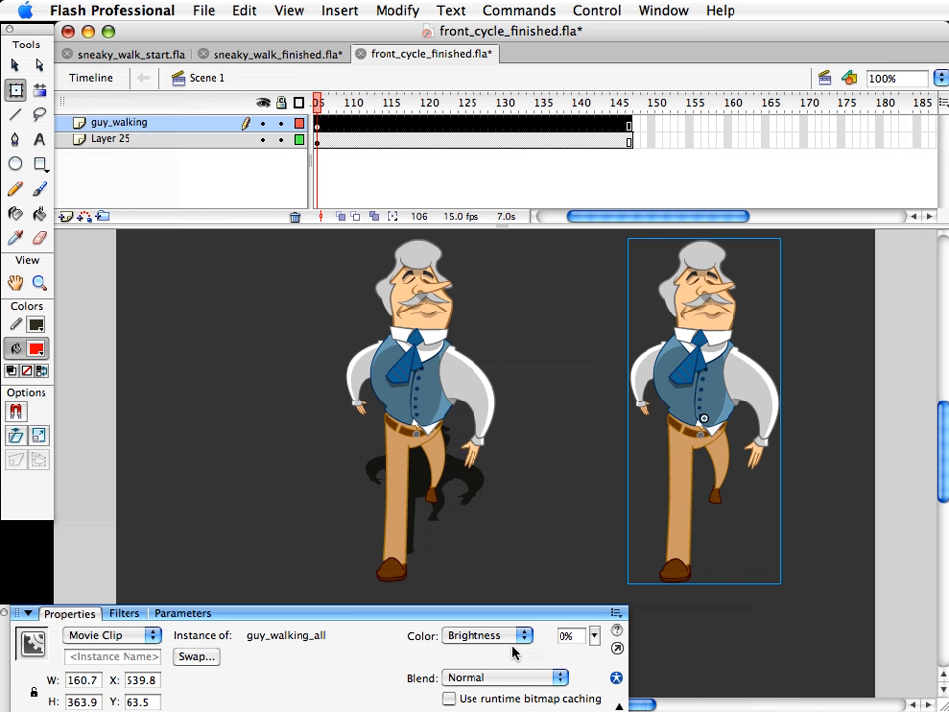
pyautogui.click(490, 635)
pyautogui.click(497, 651)
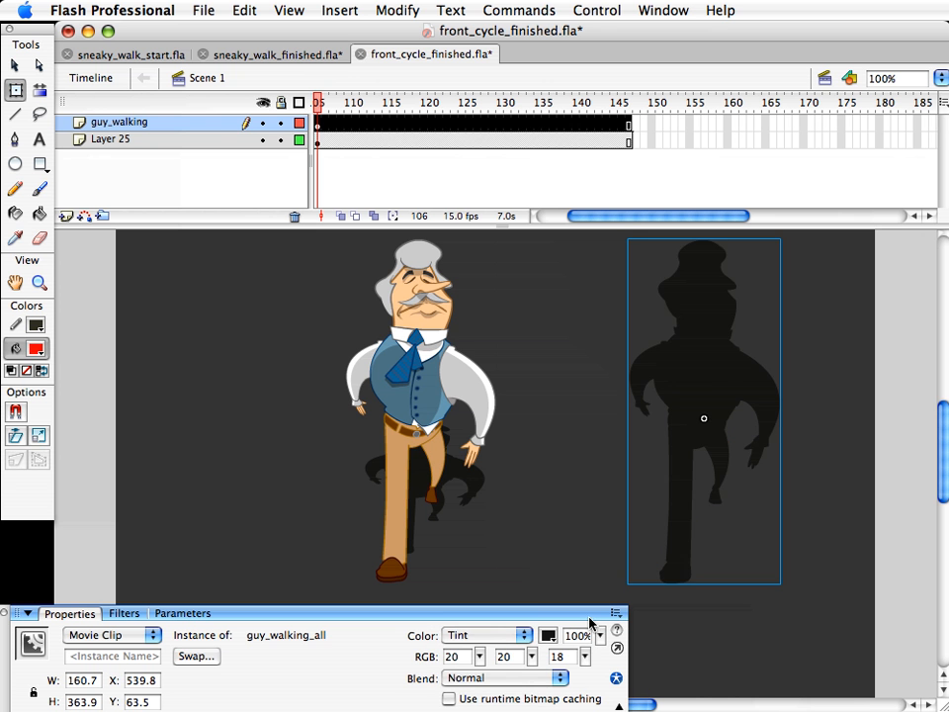
# - Squash the tinted copy into a flat shadow about 70 px high and remove it from the stage
pyautogui.click(715, 288)
pyautogui.moveTo(704, 239); pyautogui.dragTo(706, 386)
pyautogui.press('super+x')
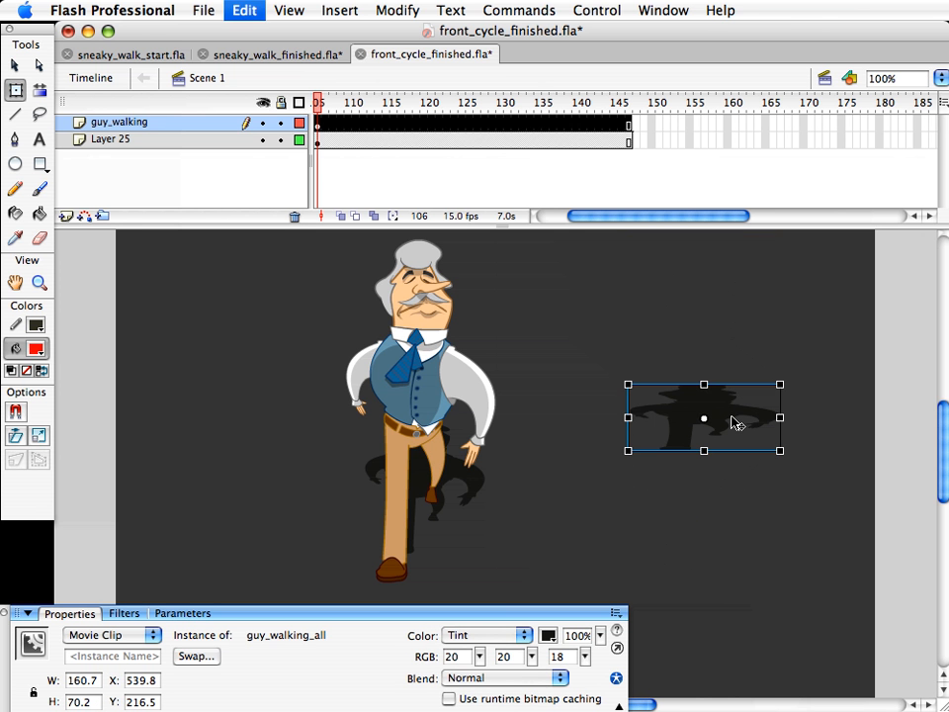
pyautogui.click(481, 491)
pyautogui.click(551, 526)
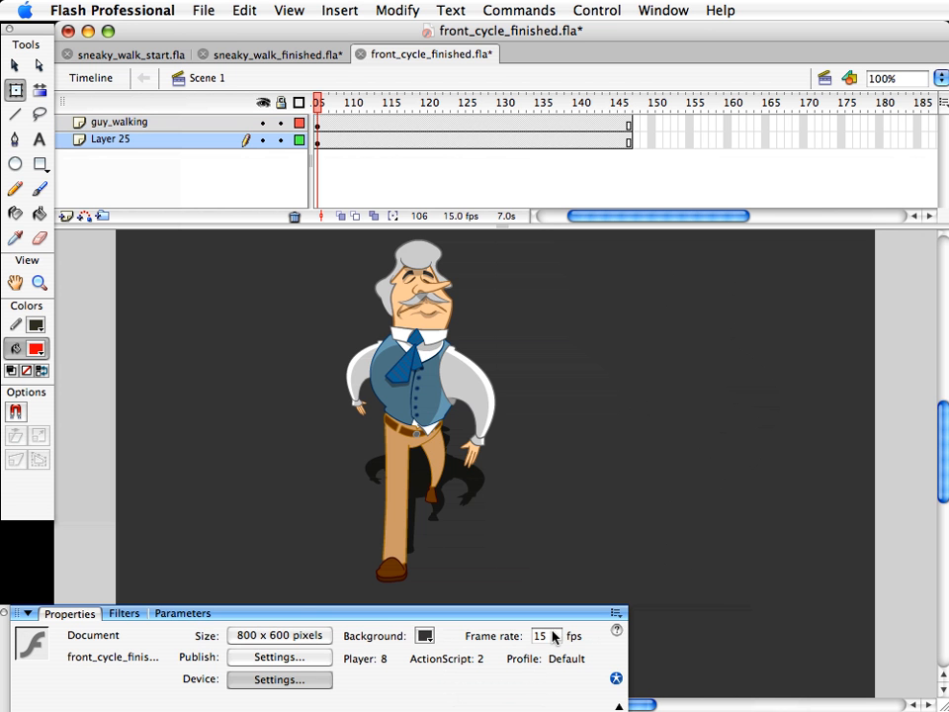
# - Set the front walk document's frame rate to 4 fps and preview the movie
pyautogui.doubleClick(545, 636)
pyautogui.write('4')
pyautogui.press('super+Return')
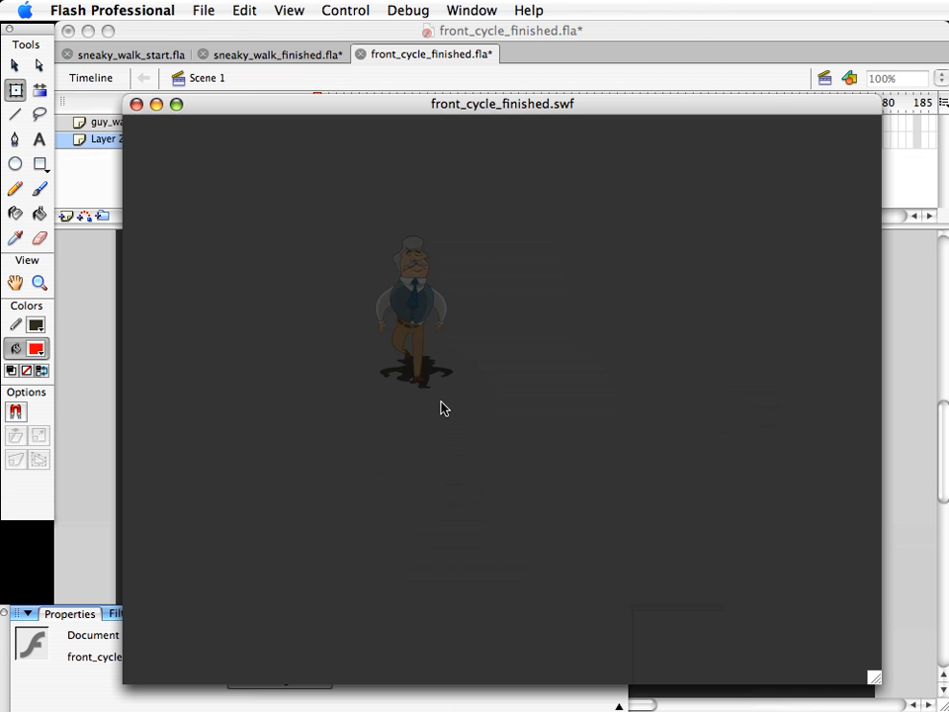
pyautogui.press('super+w')
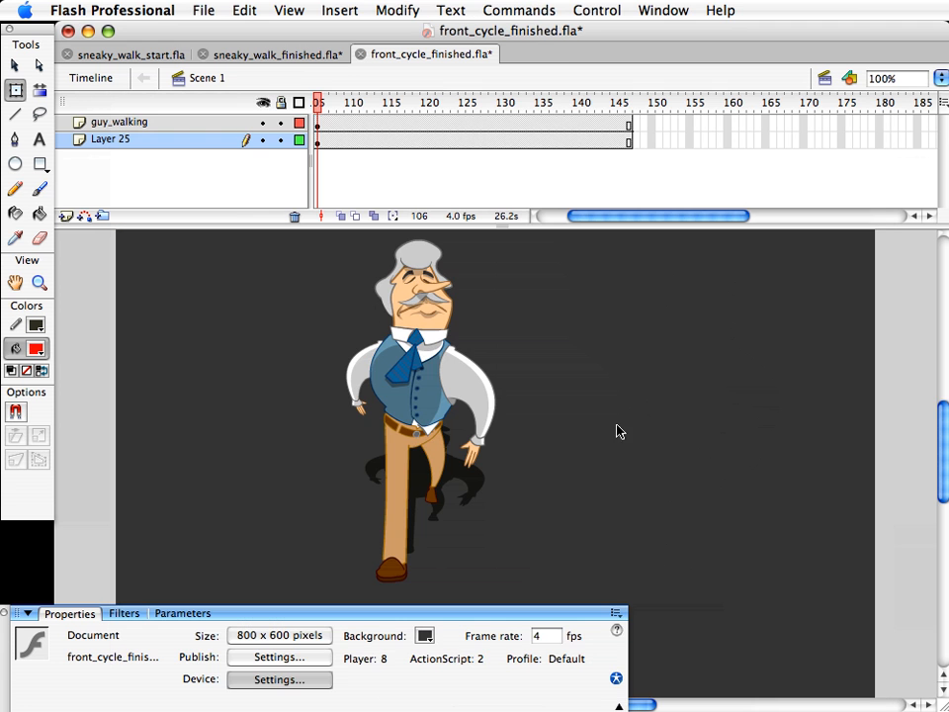
# - Set the front walk document's frame rate to 15 fps and preview the movie
pyautogui.click(538, 639)
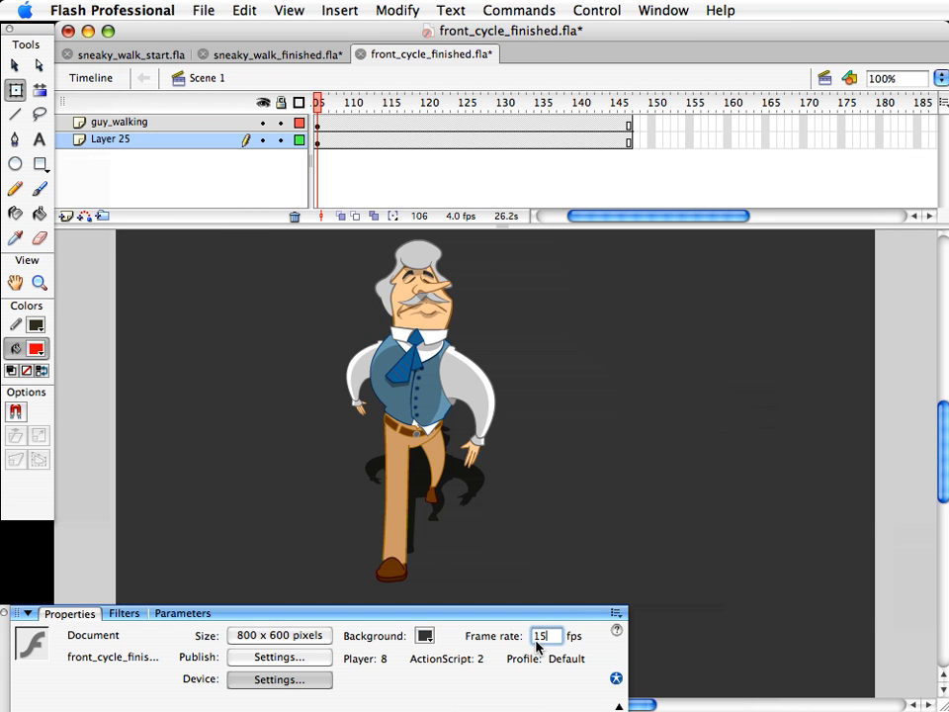
pyautogui.press('Return')
pyautogui.press('super+Return')
pyautogui.press('super+w')
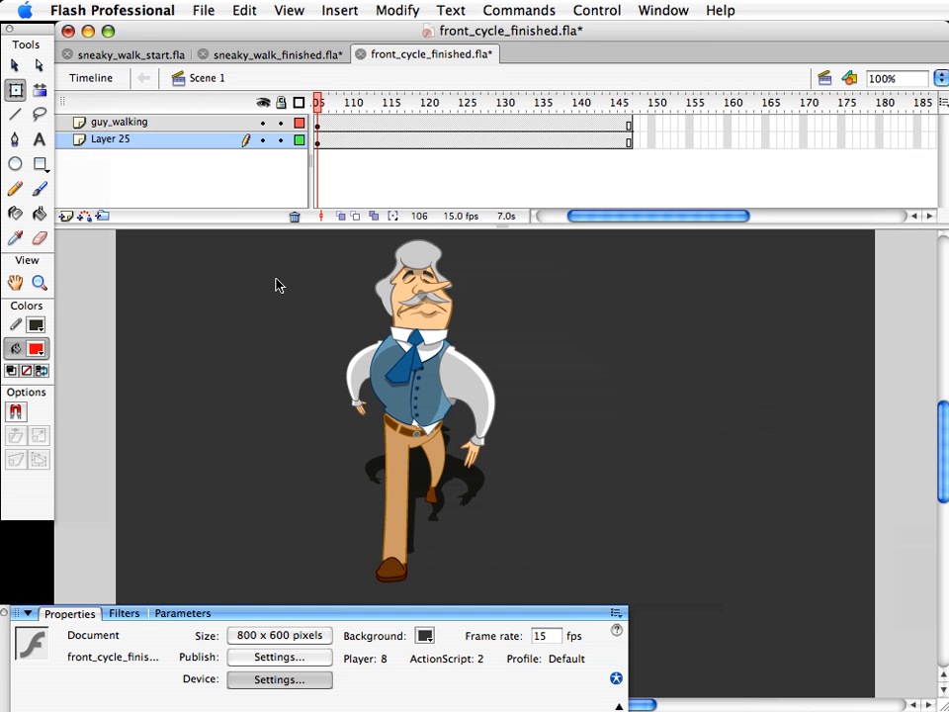
# - Close front_cycle_finished.fla and save its changes
pyautogui.click(361, 54)
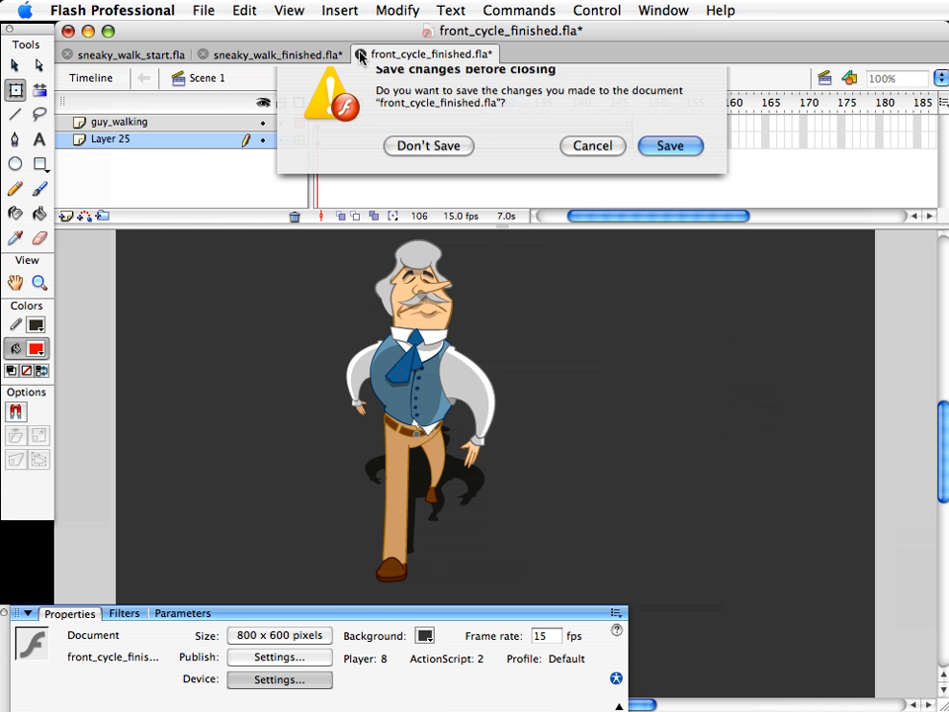
pyautogui.click(662, 163)
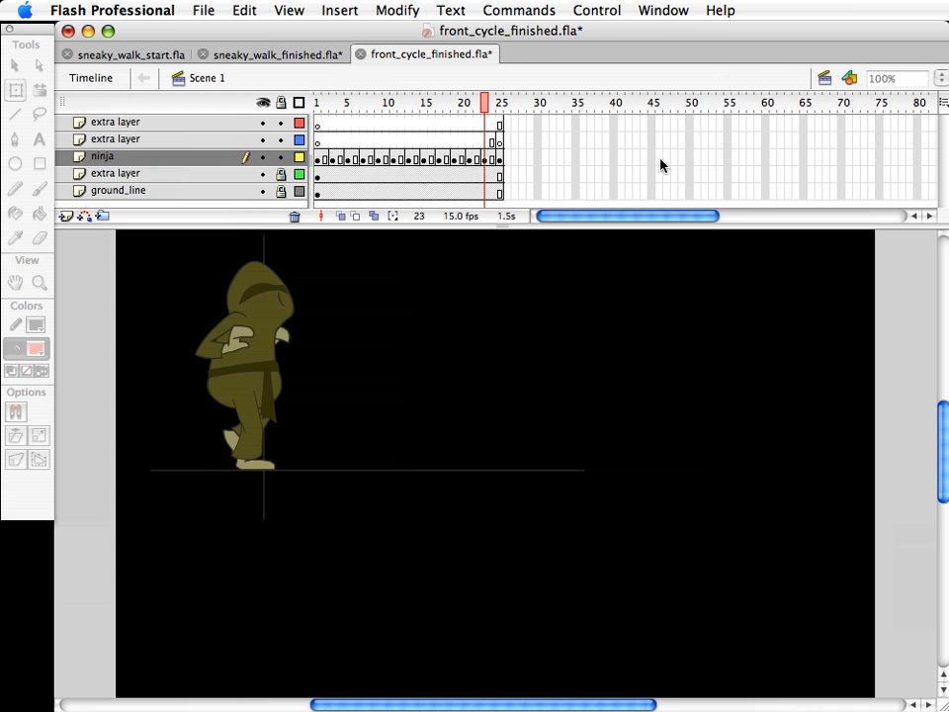